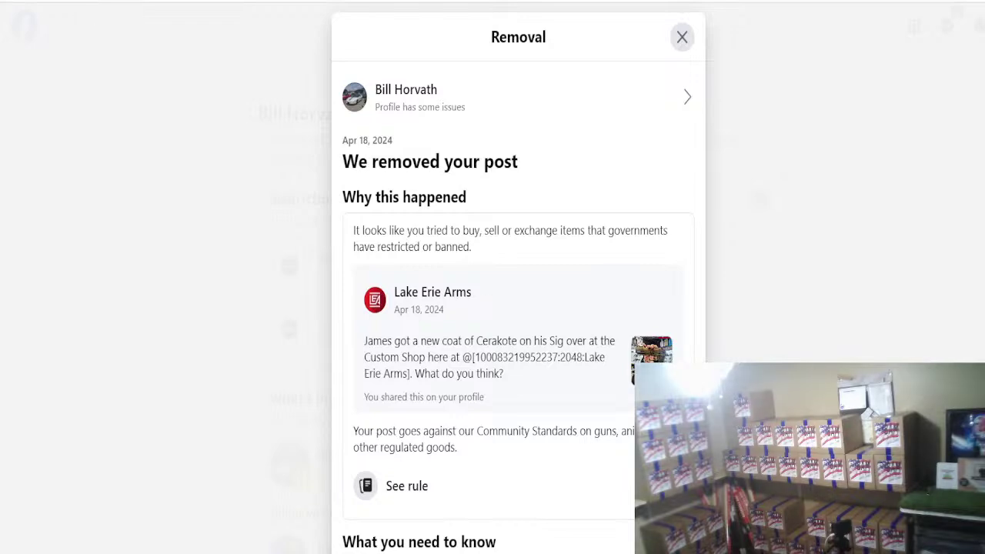
# Dismiss Facebook's post-removal notice so the Headliners break spreadsheet is back in view.
pyautogui.click(24, 25)
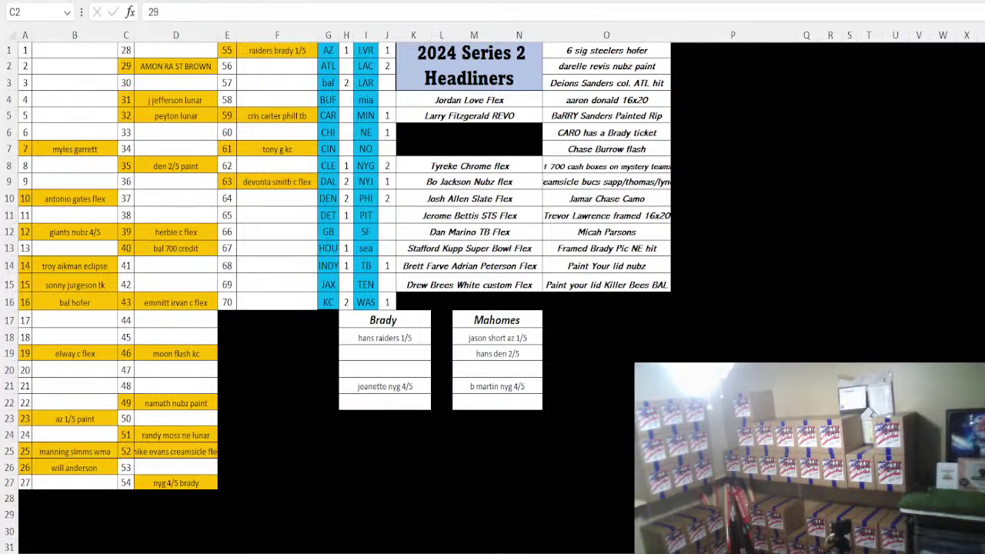
pyautogui.hotkey('alt', 'Tab')
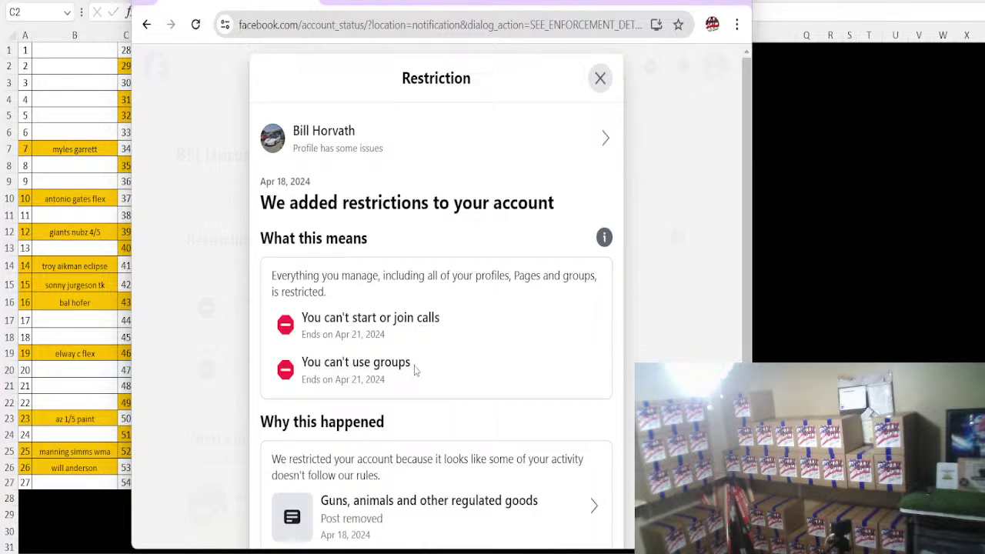
pyautogui.scroll(-3, 414, 370)
pyautogui.scroll(-1, 414, 371)
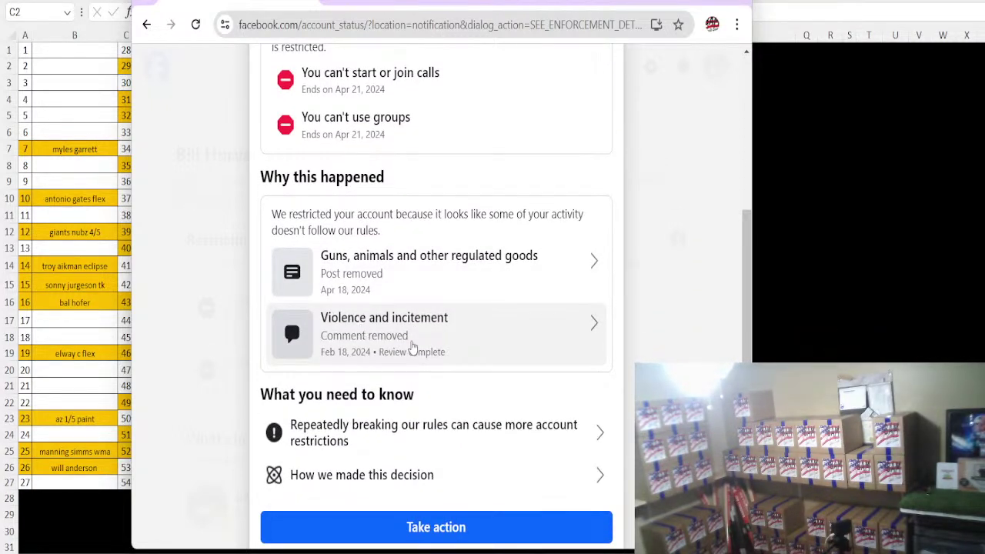
pyautogui.scroll(1, 404, 341)
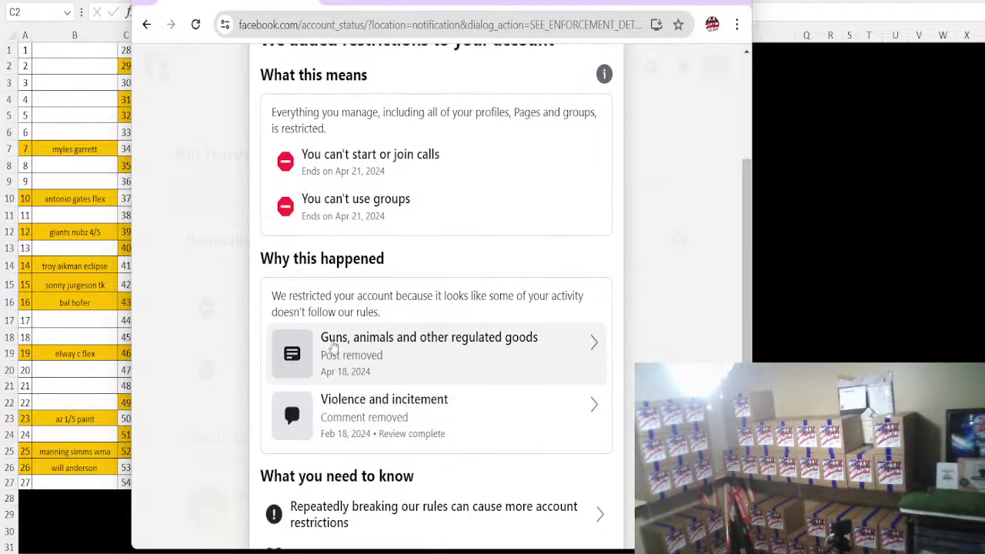
pyautogui.scroll(-2, 398, 347)
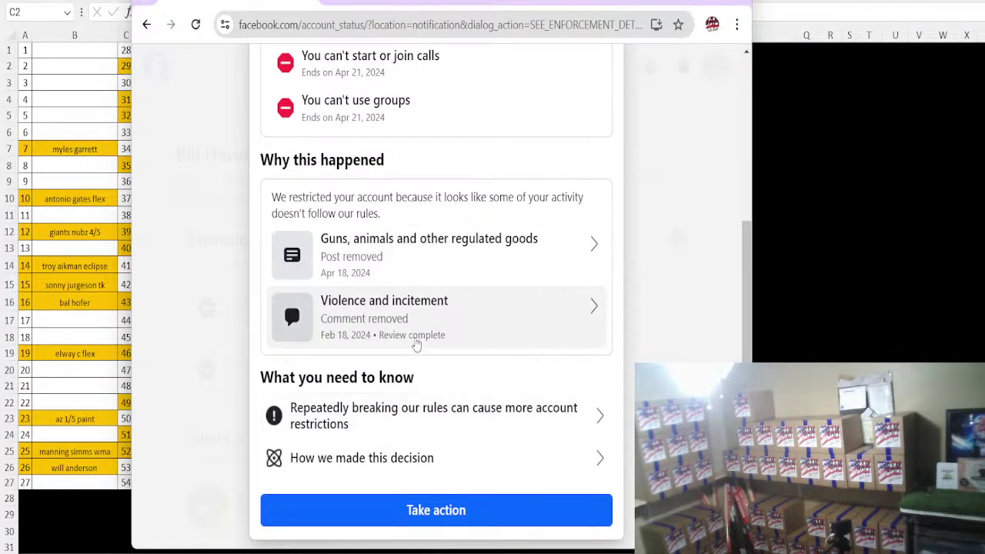
pyautogui.scroll(1, 413, 345)
pyautogui.scroll(-1, 413, 346)
pyautogui.scroll(1, 415, 350)
pyautogui.scroll(3, 415, 350)
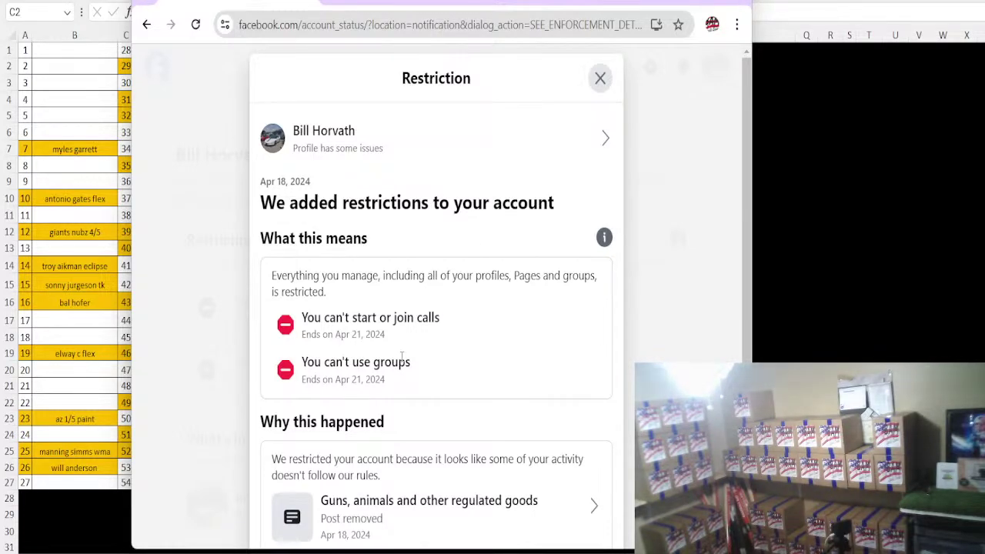
pyautogui.press('super+Down')
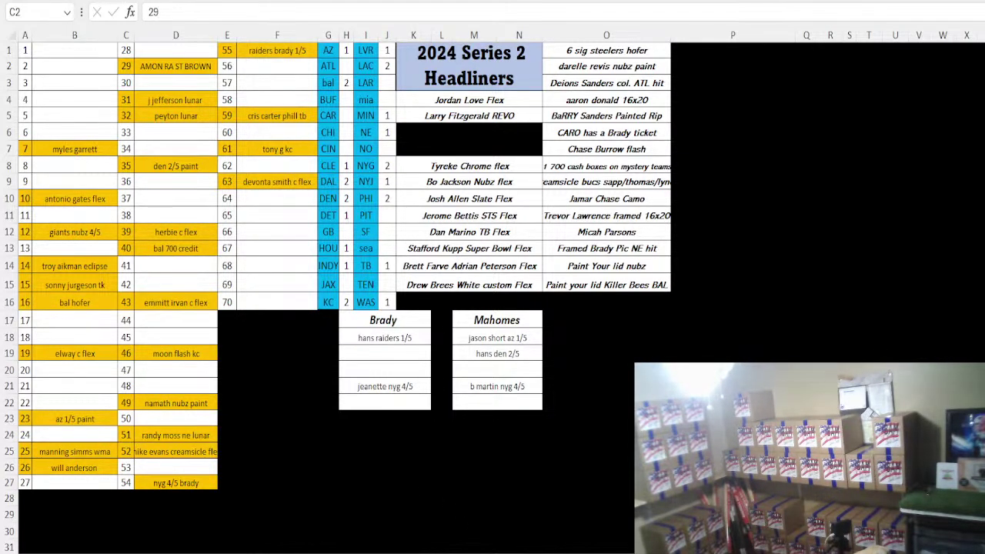
pyautogui.hotkey('shift', 'Right')
pyautogui.hotkey('ctrl', 'pagedown')
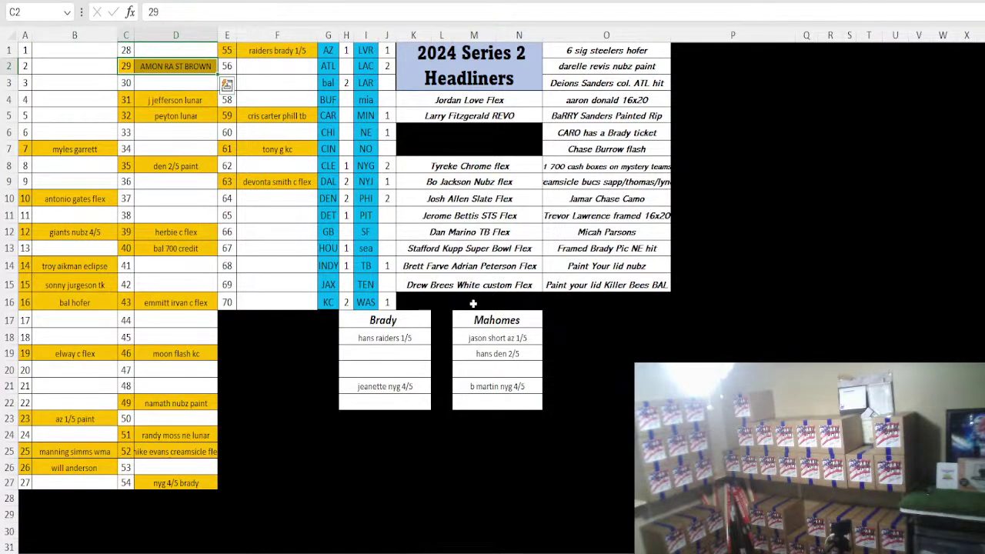
# Review the headliner hits, from Jordan Love Flex through the Paint your lid Killer Bees BAL hit.
pyautogui.click(462, 102)
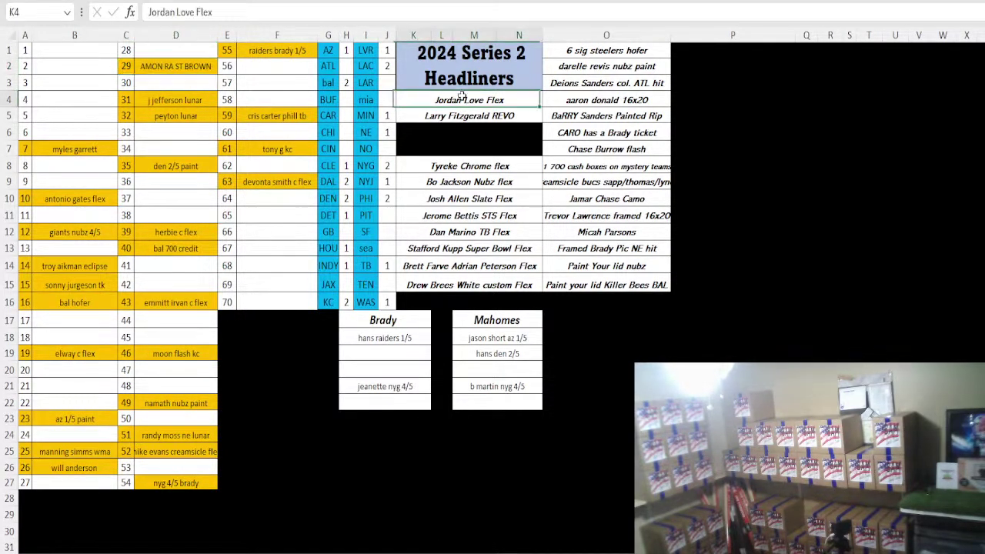
pyautogui.click(464, 115)
pyautogui.click(473, 166)
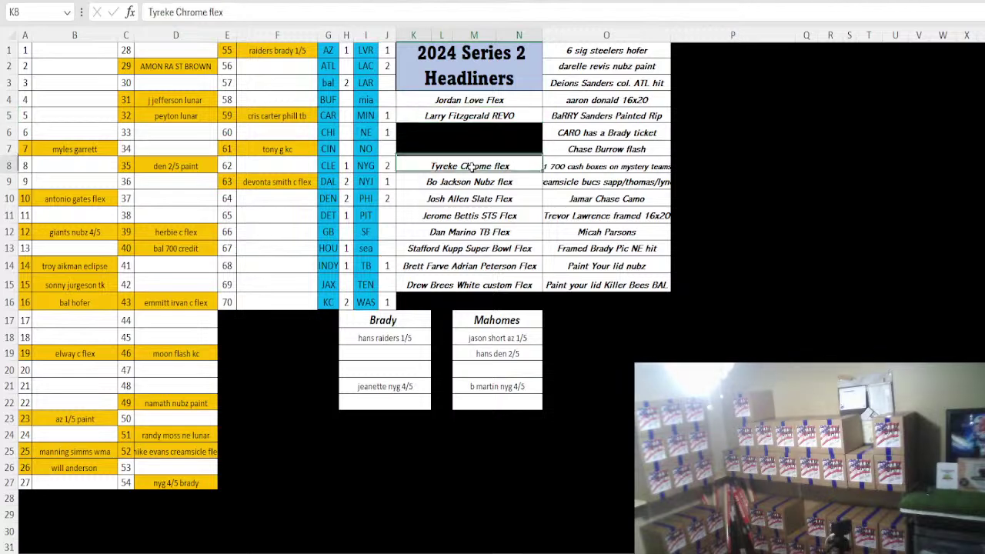
pyautogui.click(474, 181)
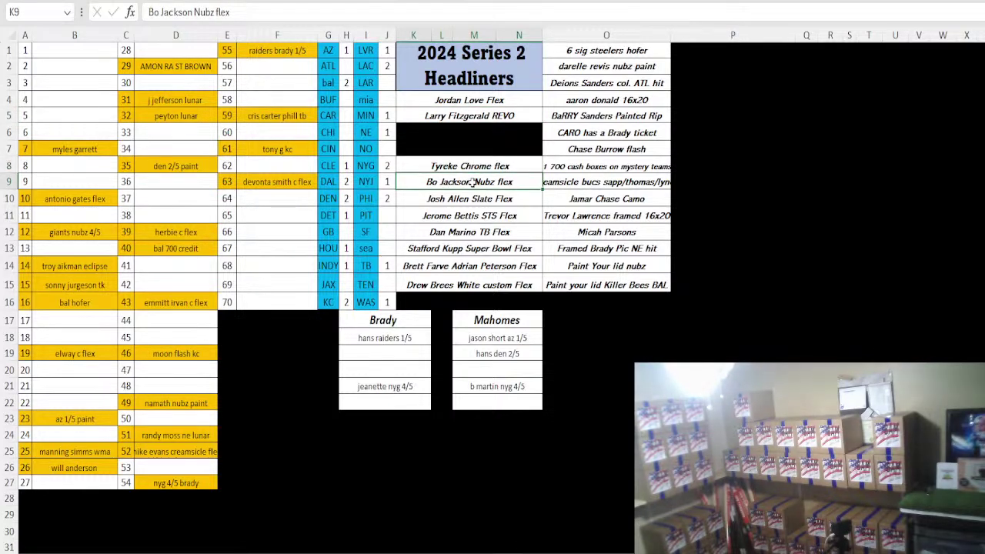
pyautogui.click(472, 197)
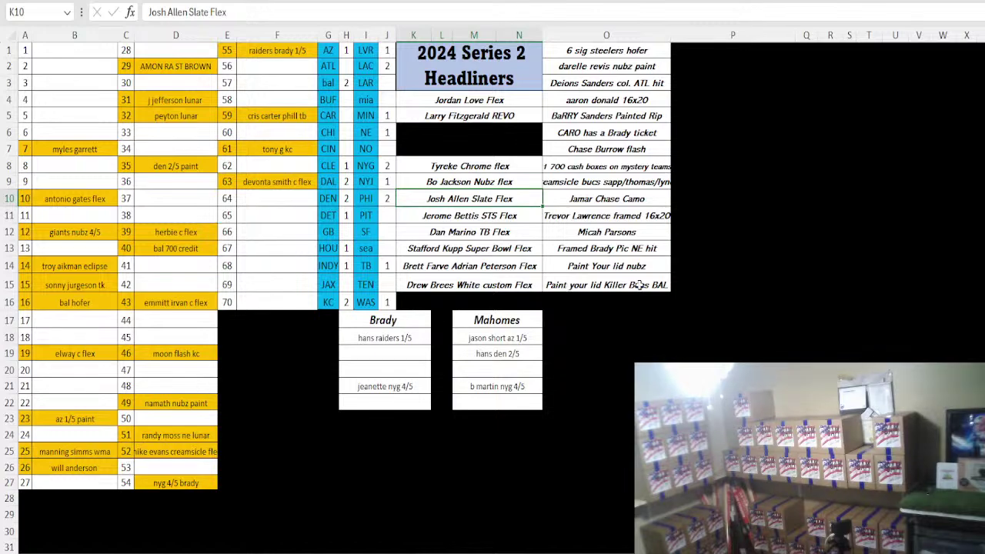
pyautogui.click(643, 285)
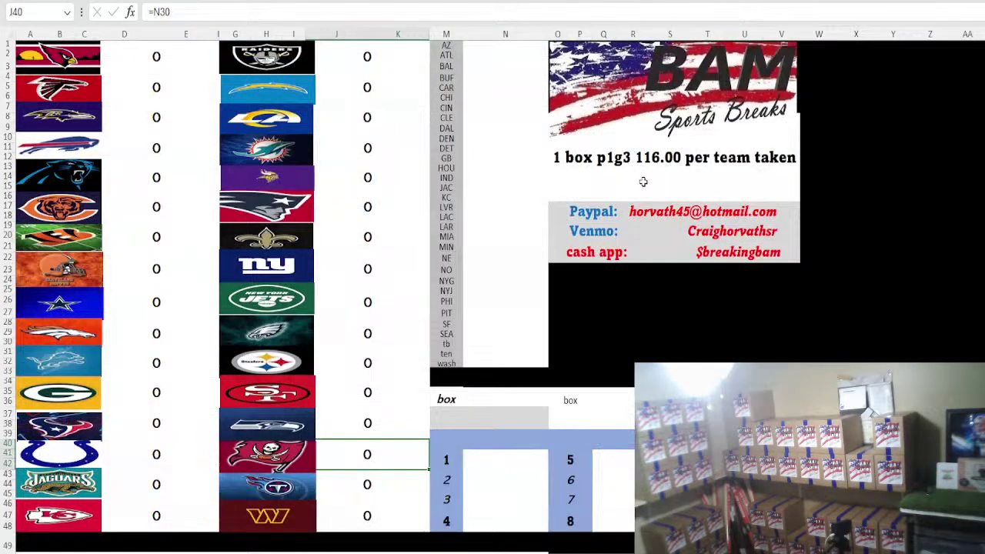
# Copy the 116.00 price-per-team line and post it in the live chat.
pyautogui.rightClick(651, 154)
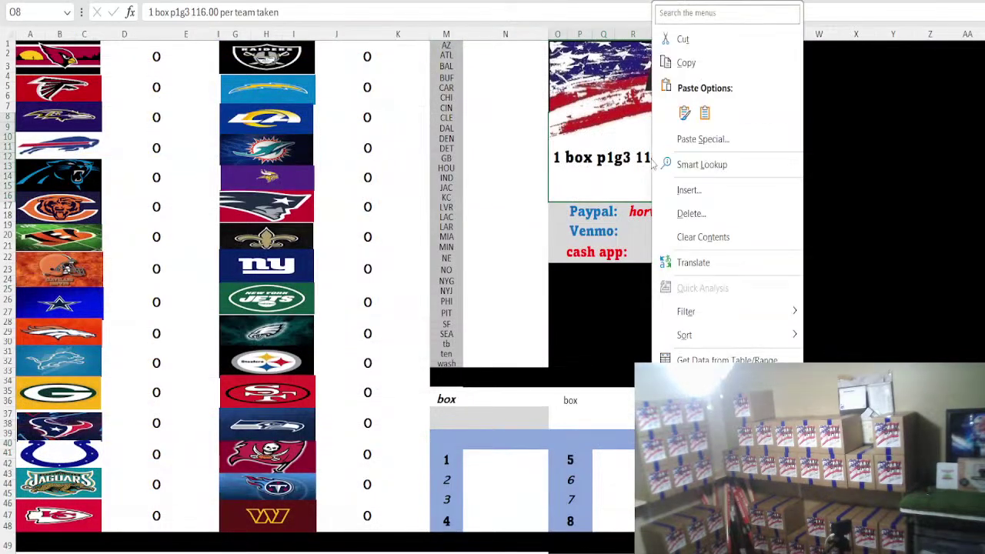
pyautogui.click(685, 62)
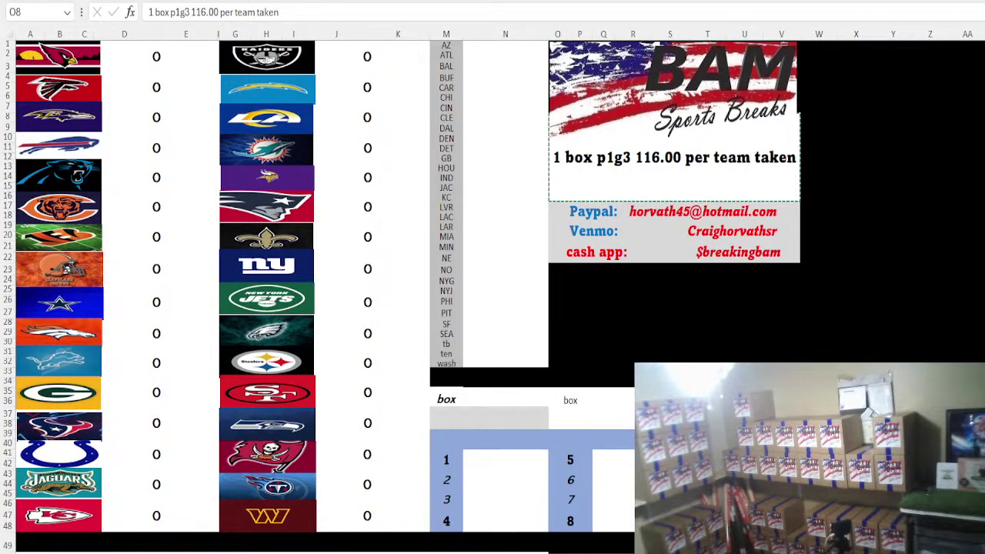
pyautogui.write('1 box p1g3 116.00 per team taken')
pyautogui.press('Return')
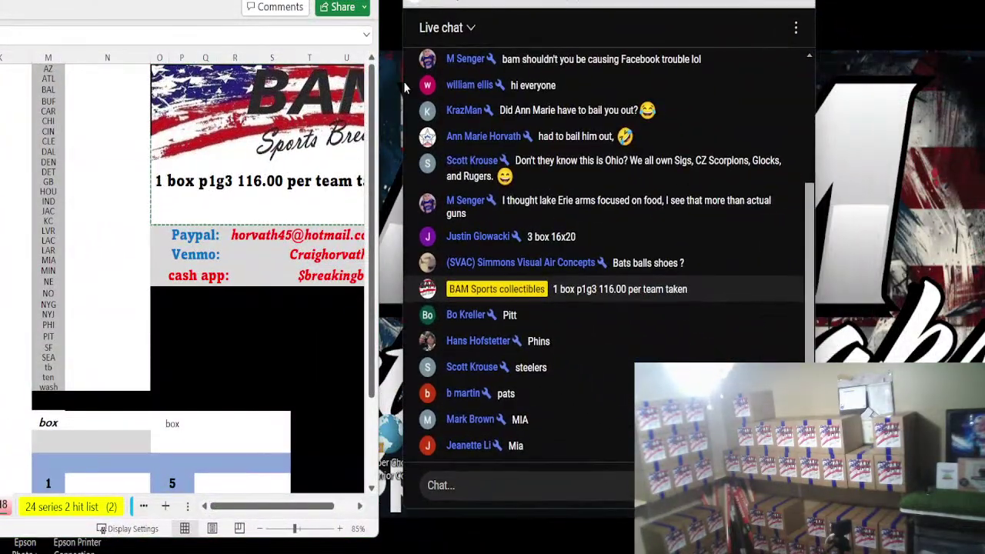
# Enter each buyer's name beside PIT, MIA and NE, then minimize the chat.
pyautogui.click(83, 340)
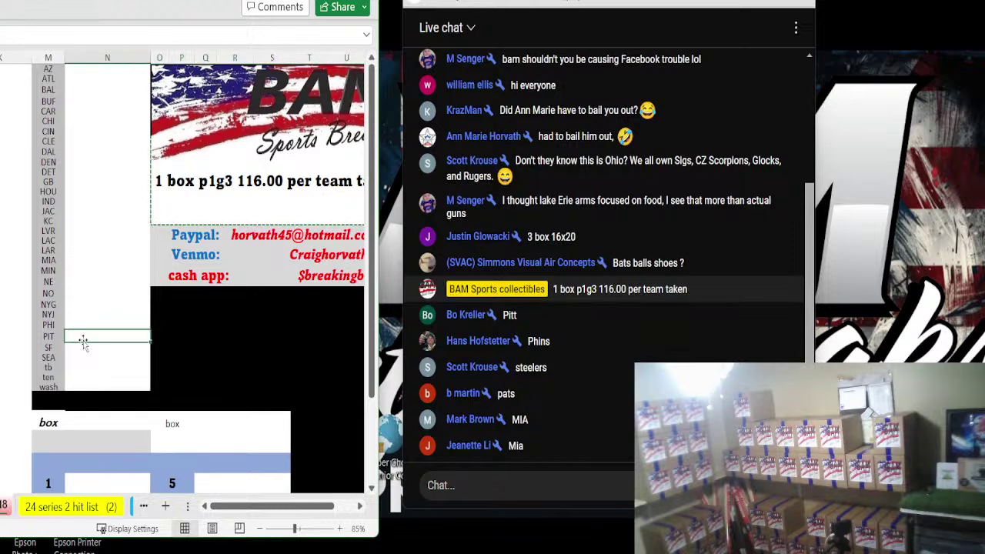
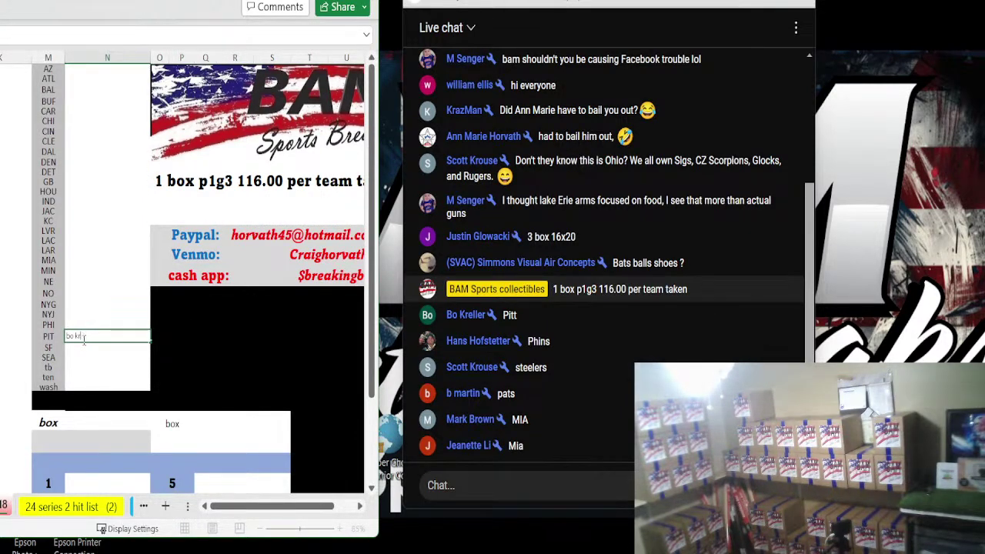
pyautogui.press('Return')
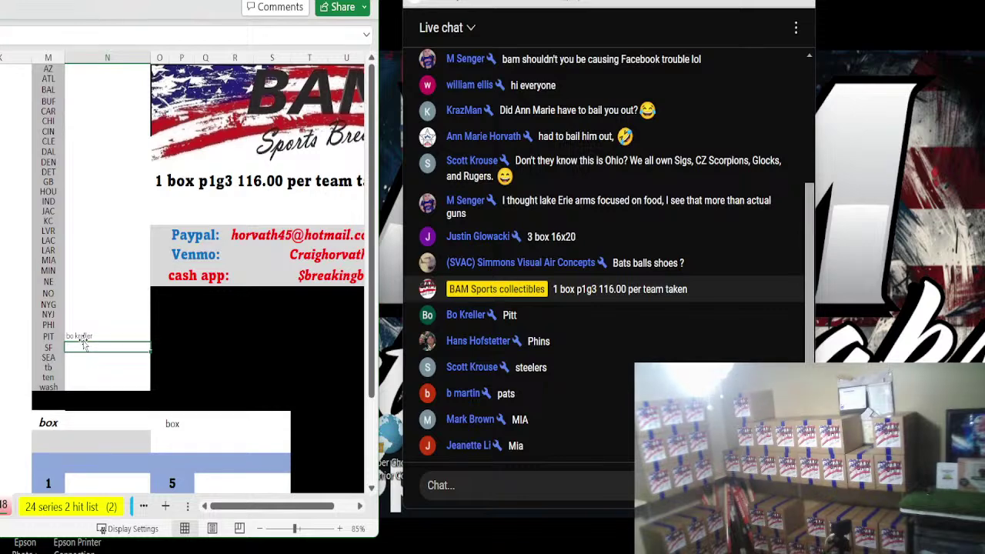
pyautogui.click(87, 257)
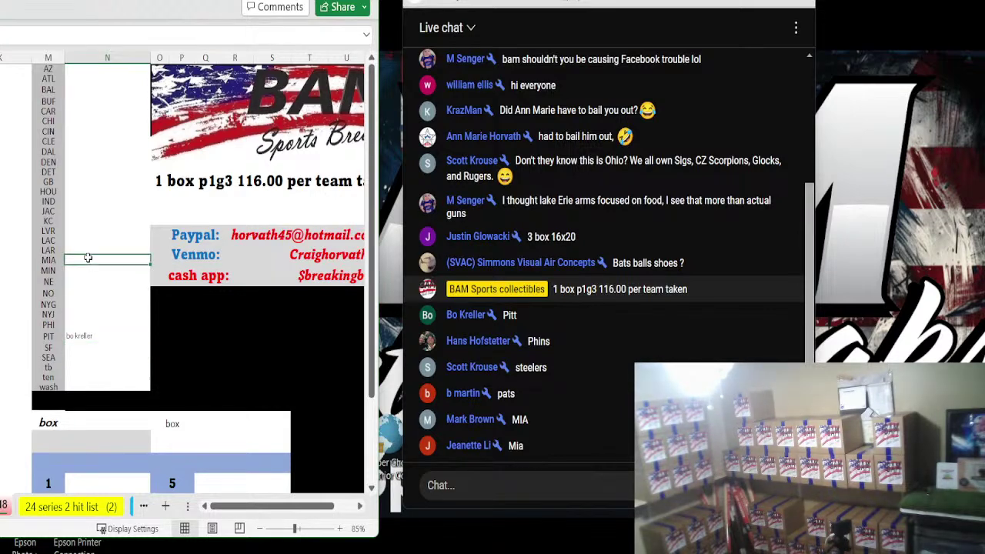
pyautogui.write('hans')
pyautogui.press('Return')
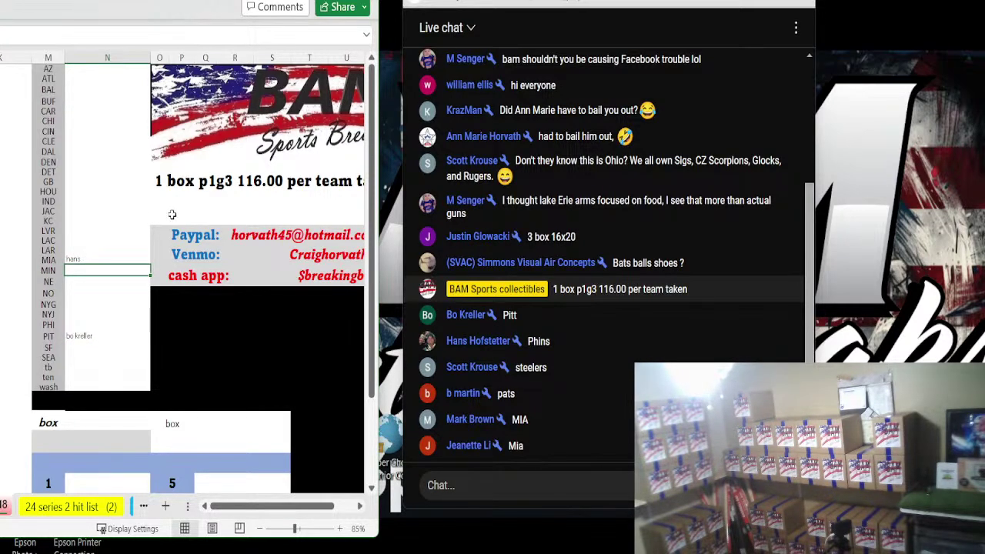
pyautogui.click(81, 281)
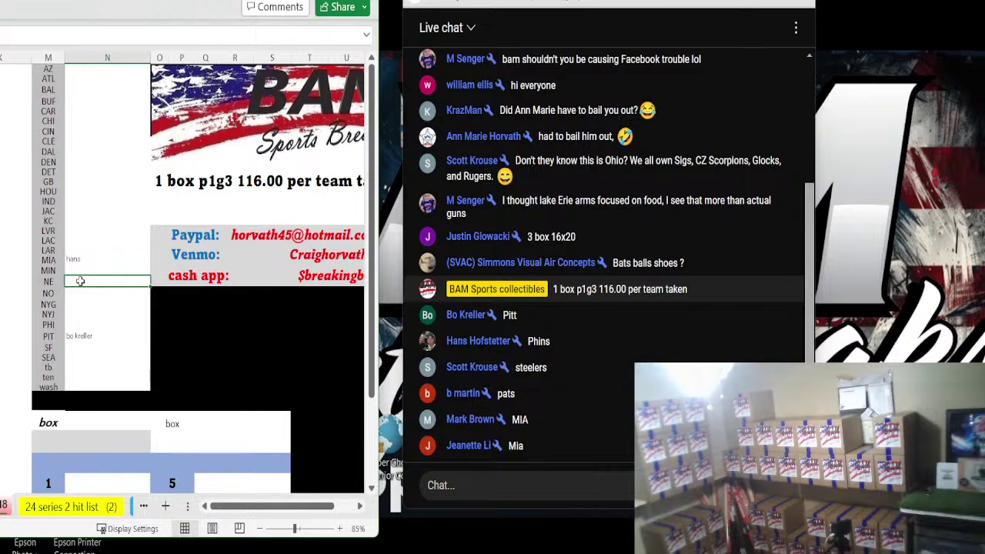
pyautogui.press('Return')
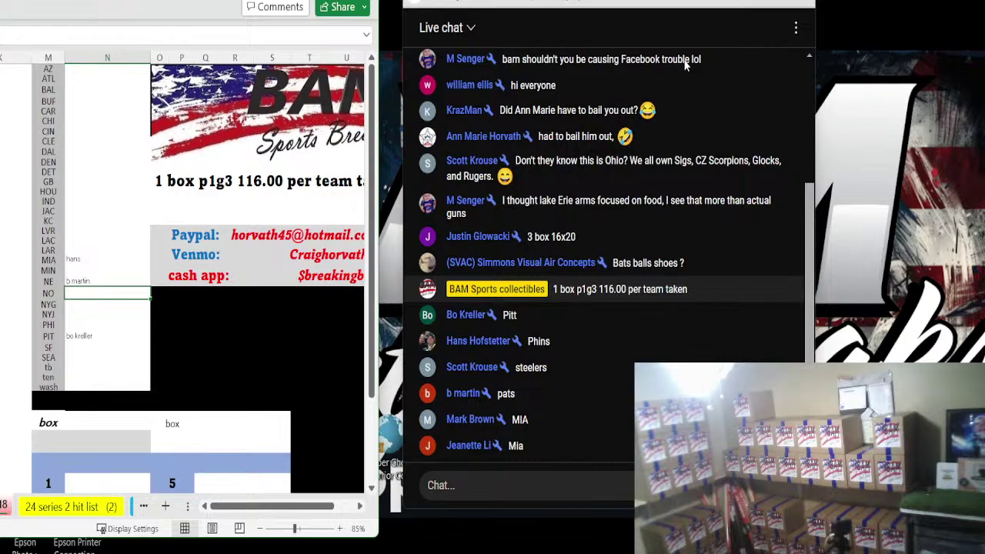
pyautogui.press('super+Down')
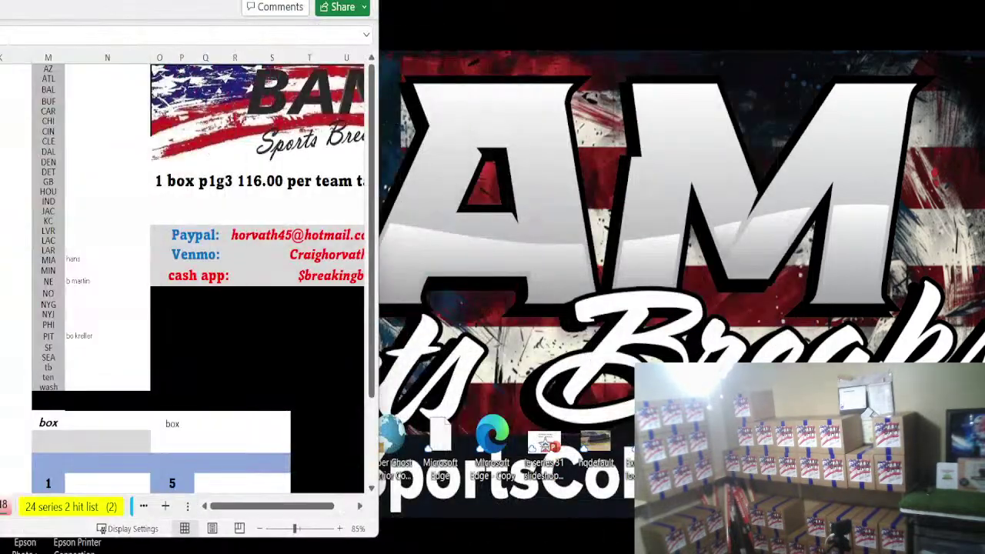
# Maximize the sheet and fill the Dolphins, Patriots and Steelers buyer cells gold.
pyautogui.moveTo(134, 7); pyautogui.dragTo(582, 7)
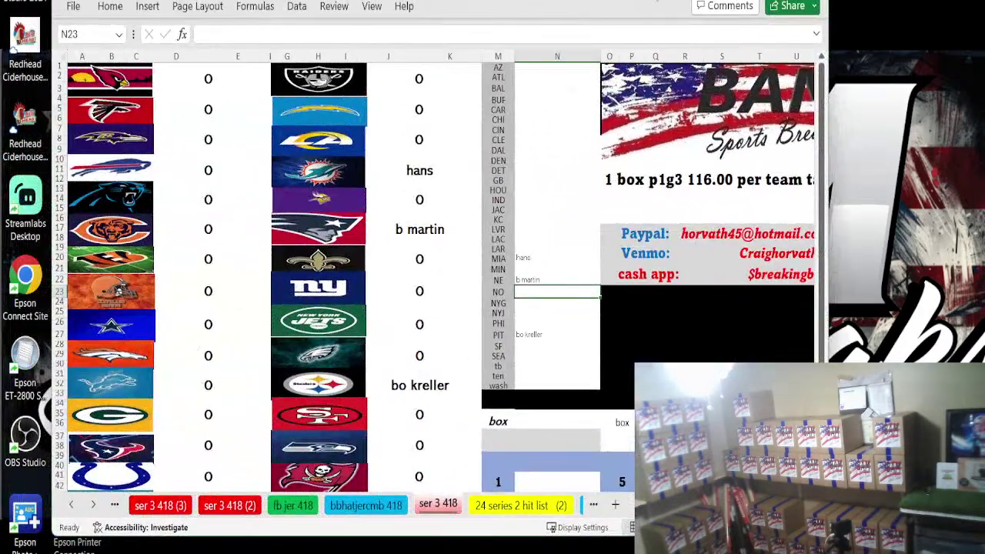
pyautogui.press('super+Up')
pyautogui.click(376, 154)
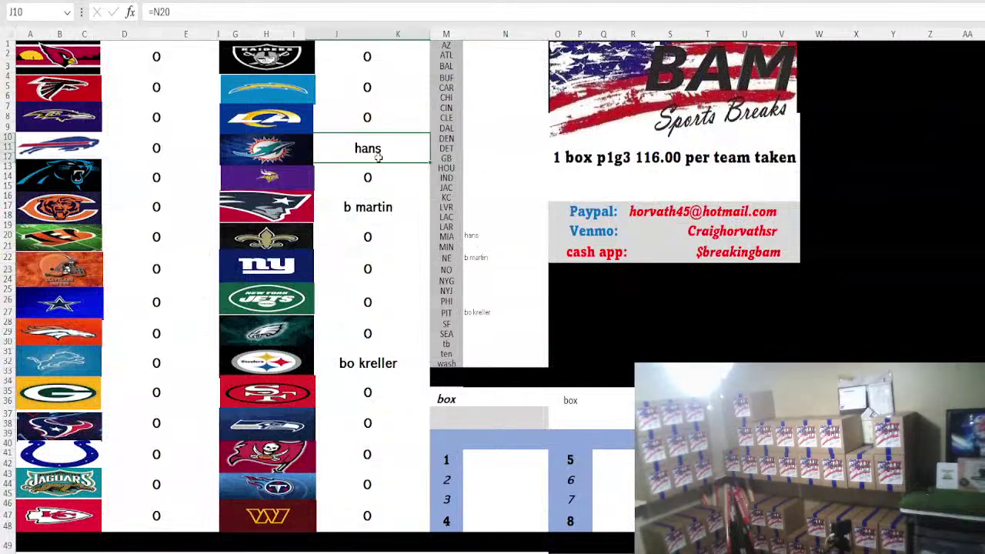
pyautogui.keyDown('ctrl'); pyautogui.click(364, 216); pyautogui.keyUp('ctrl')
pyautogui.keyDown('ctrl'); pyautogui.click(360, 363); pyautogui.keyUp('ctrl')
pyautogui.rightClick(360, 363)
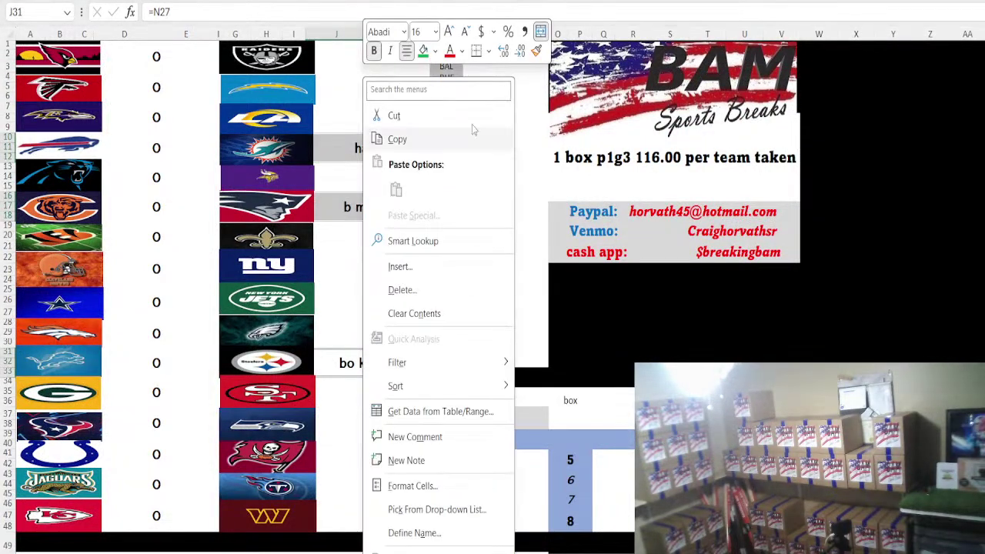
pyautogui.click(435, 51)
pyautogui.click(451, 198)
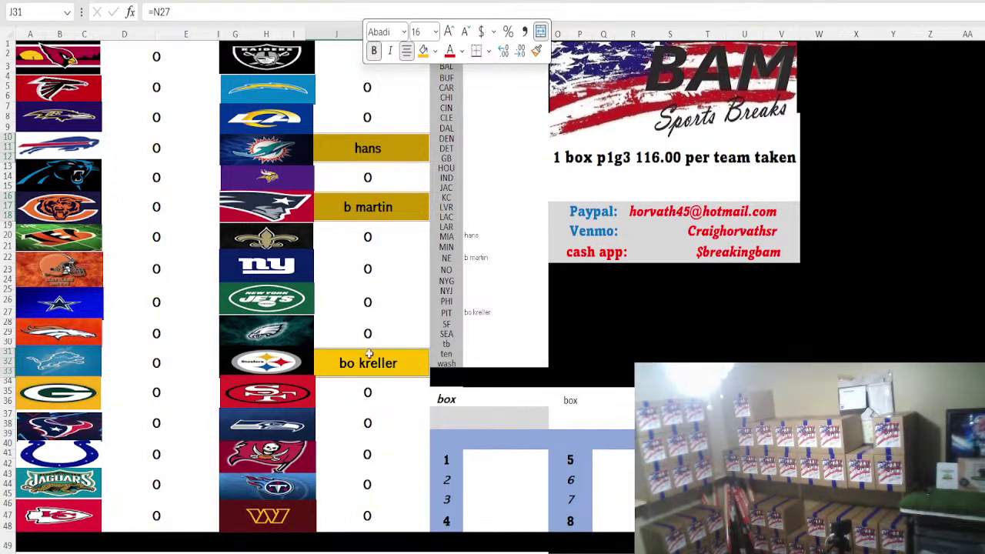
# Enter the buyer's name on the Rams (LAR) row.
pyautogui.click(408, 282)
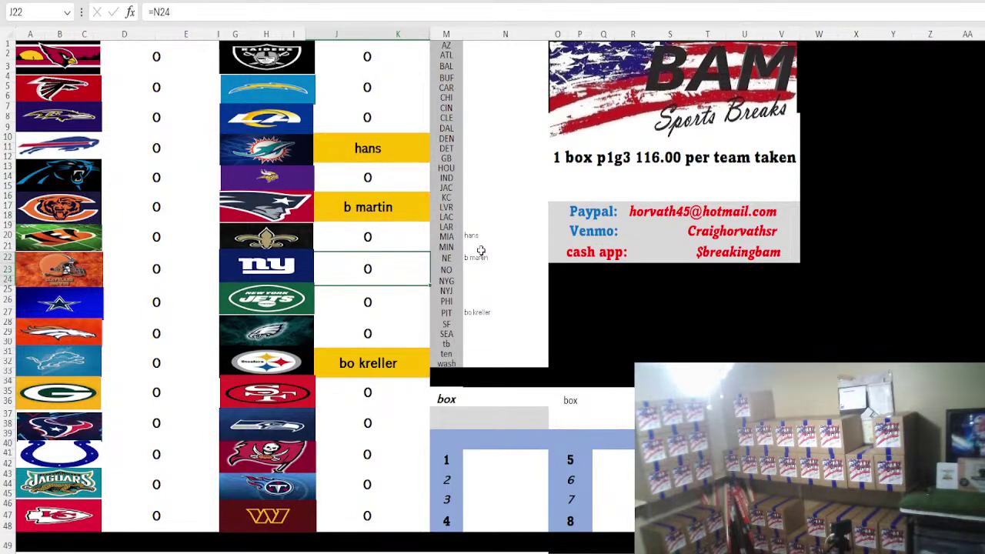
pyautogui.click(480, 212)
pyautogui.click(479, 225)
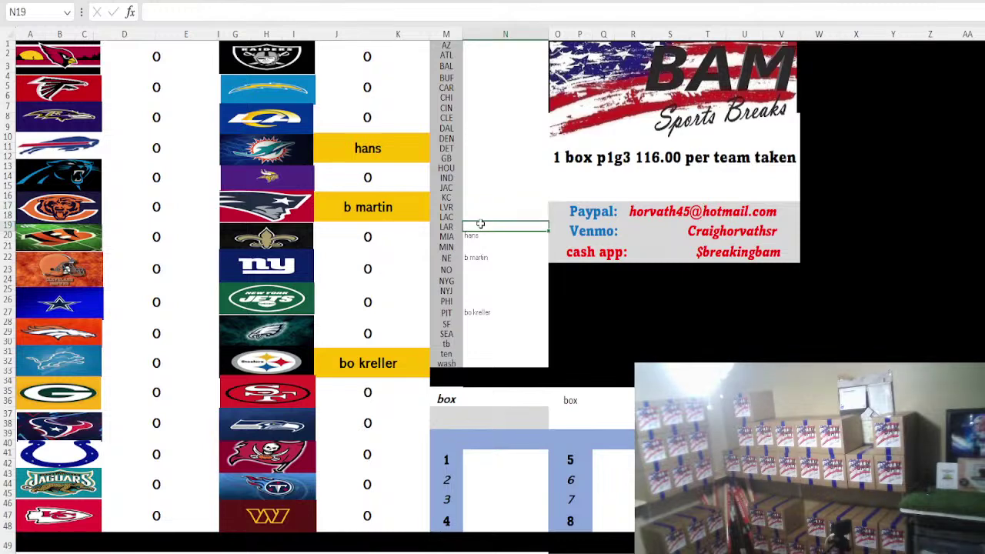
pyautogui.write('justin g')
pyautogui.press('Return')
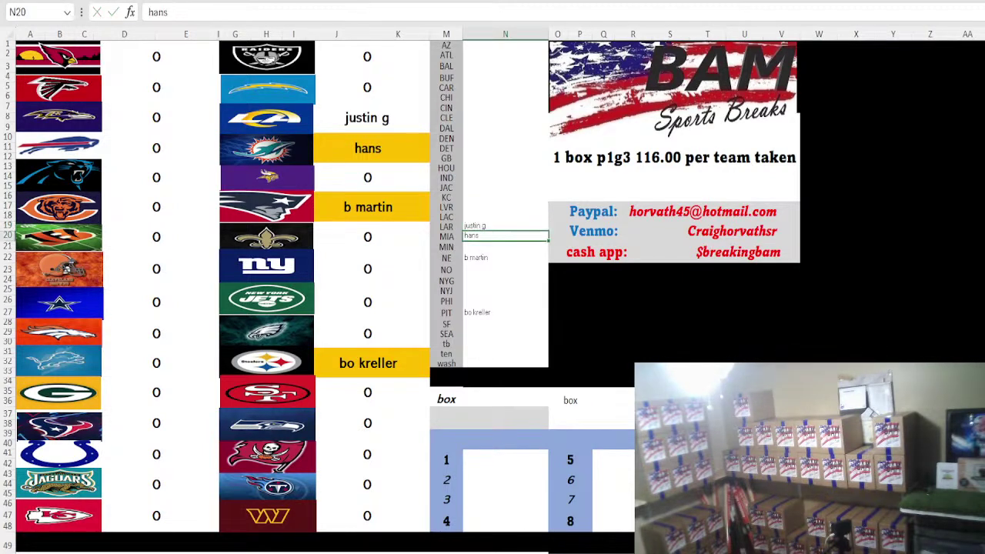
pyautogui.rightClick(359, 113)
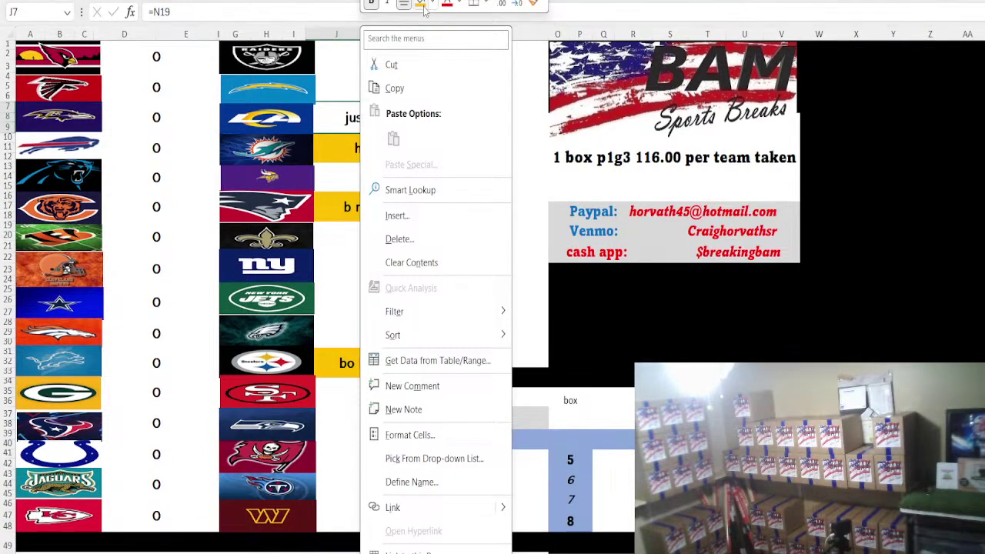
pyautogui.press('Escape')
# Group-select the unclaimed team cells, Lions and Packers through Jets and 49ers, for recolouring.
pyautogui.press('Up')
pyautogui.press('Up')
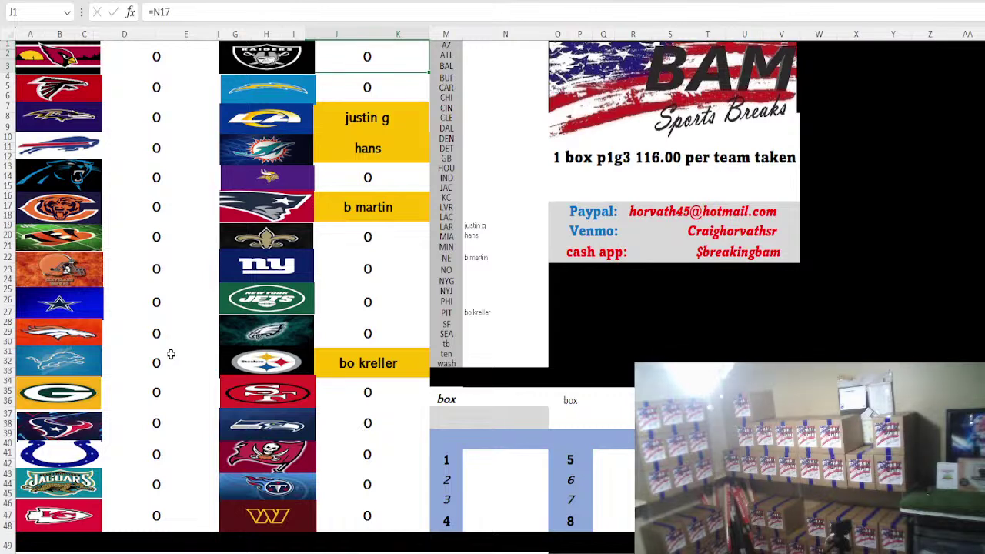
pyautogui.click(170, 351)
pyautogui.click(157, 387)
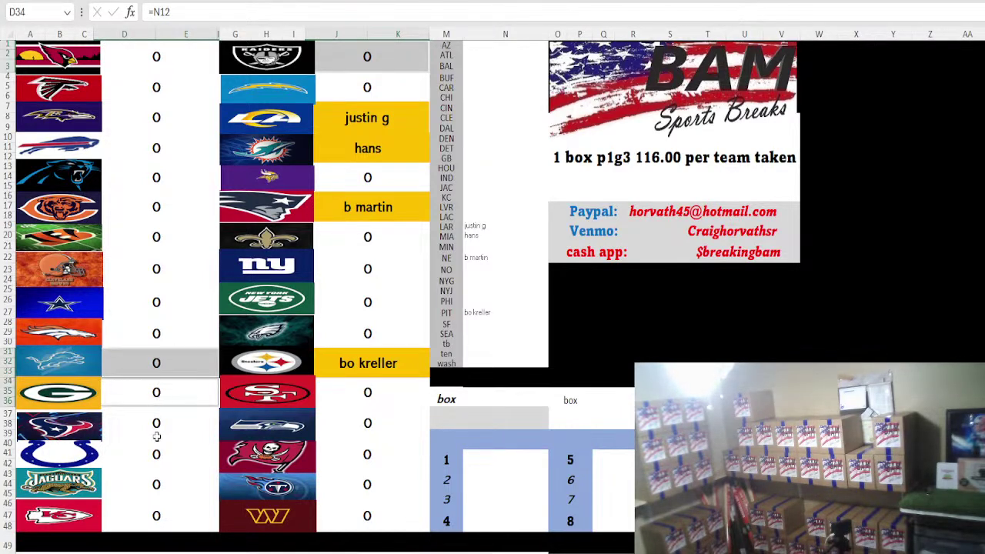
pyautogui.click(155, 484)
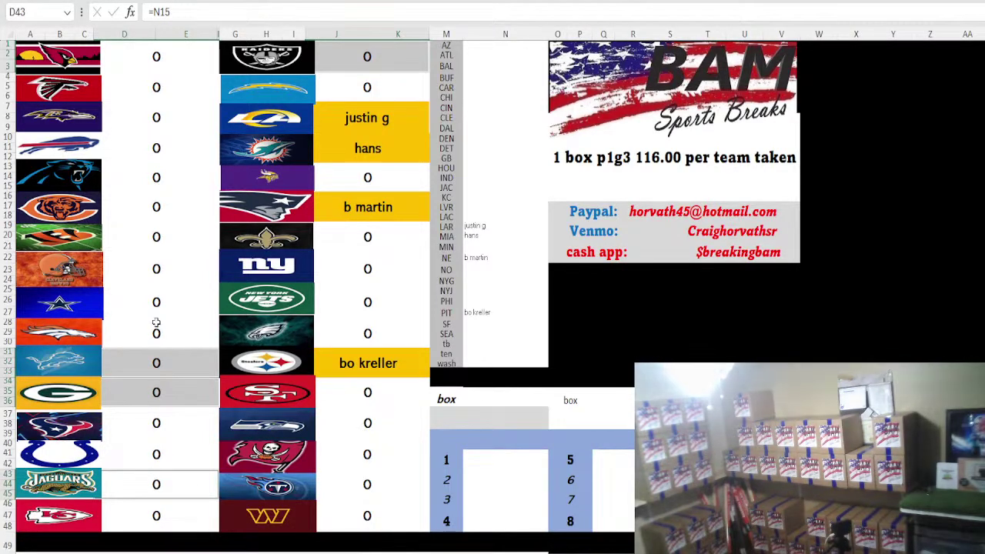
pyautogui.click(157, 232)
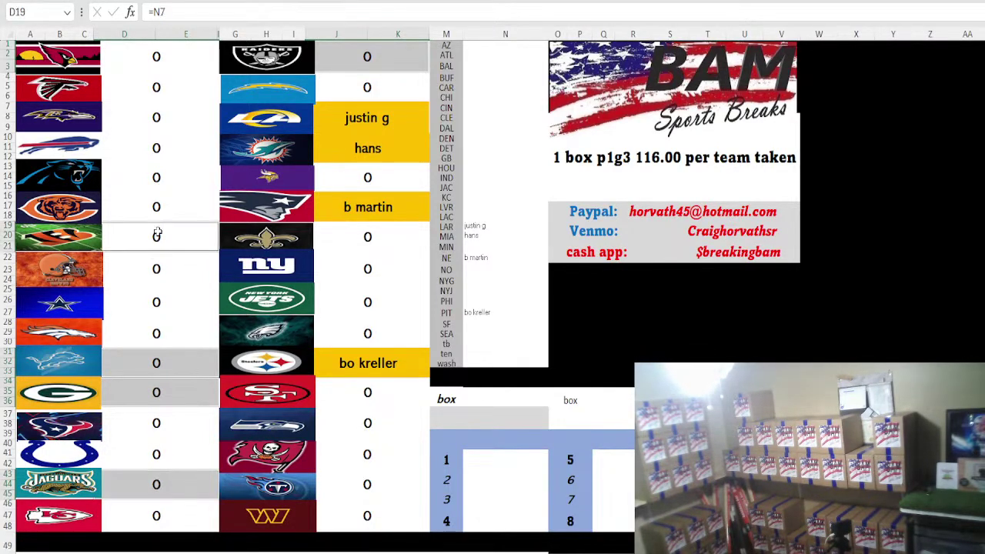
pyautogui.click(156, 151)
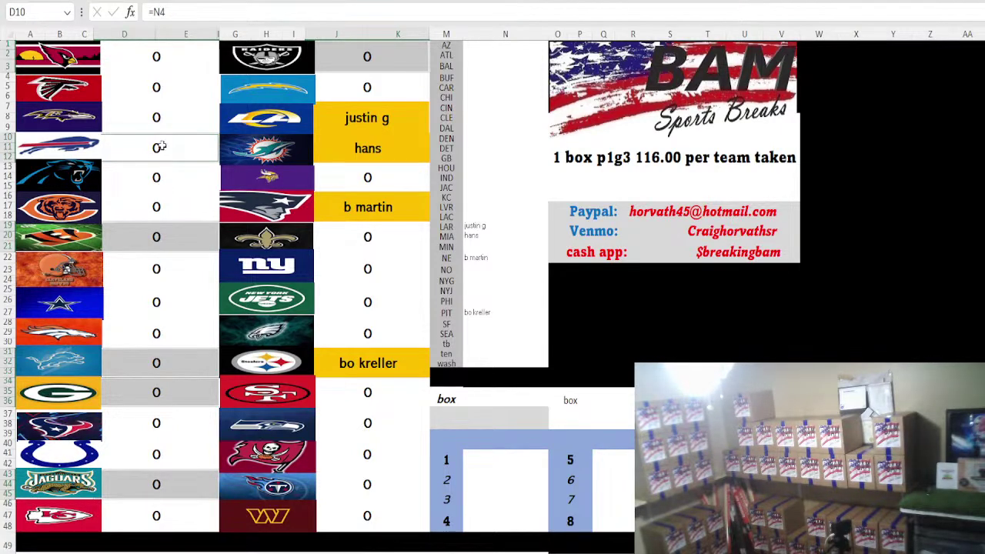
pyautogui.click(154, 123)
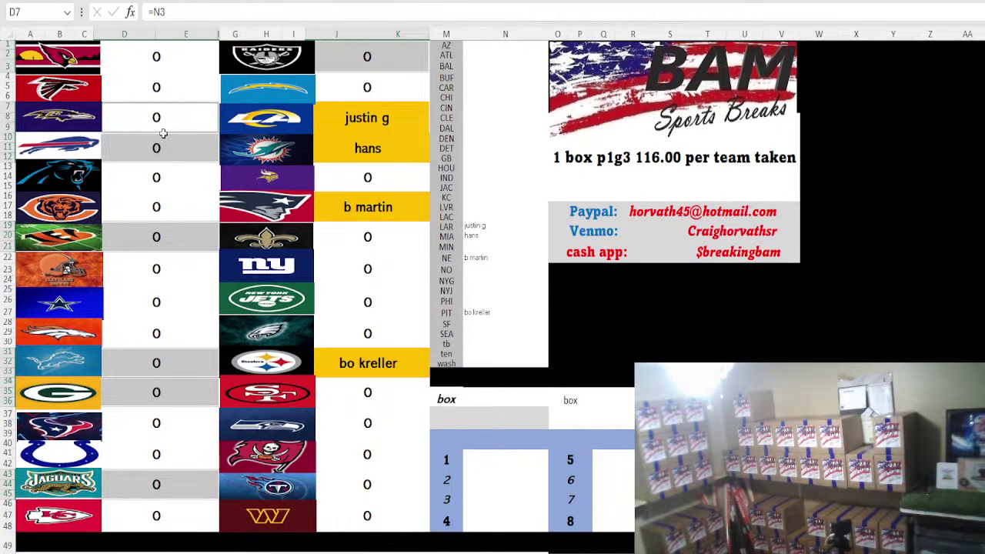
pyautogui.click(160, 94)
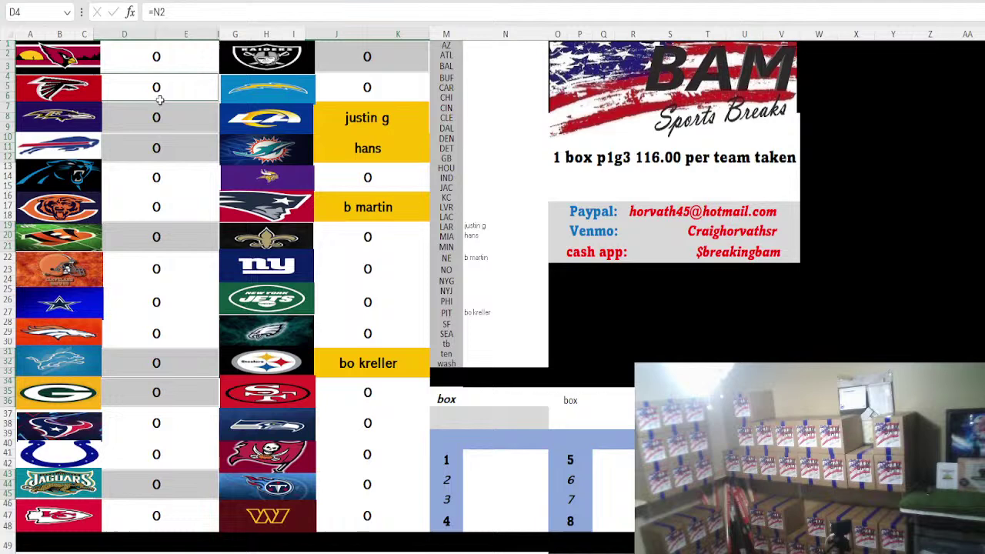
pyautogui.click(162, 54)
pyautogui.click(360, 235)
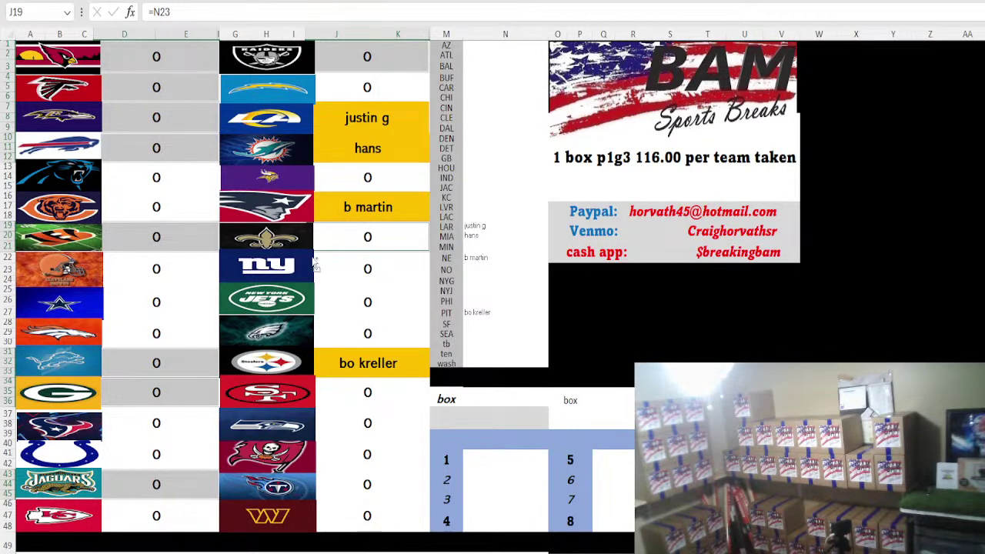
pyautogui.click(384, 308)
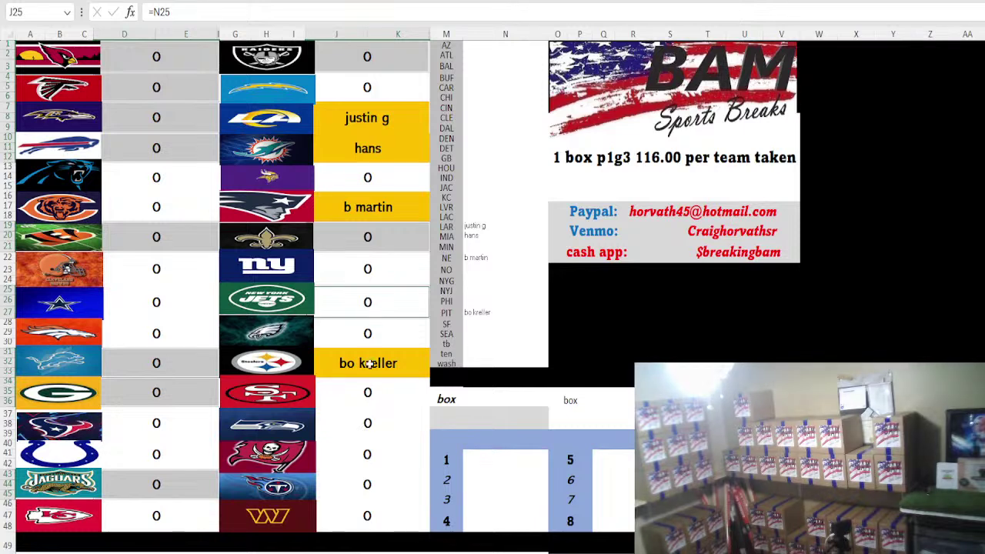
pyautogui.click(374, 397)
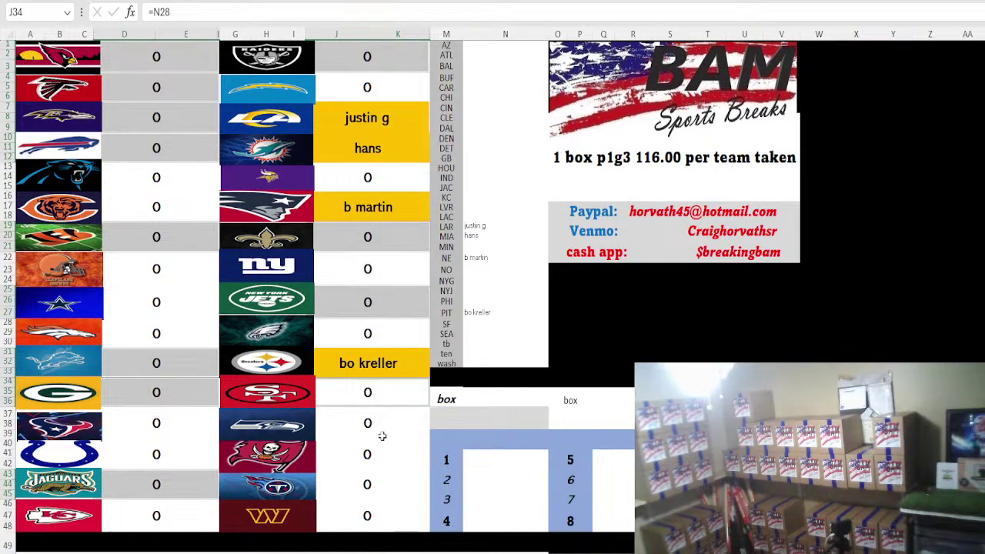
pyautogui.rightClick(376, 395)
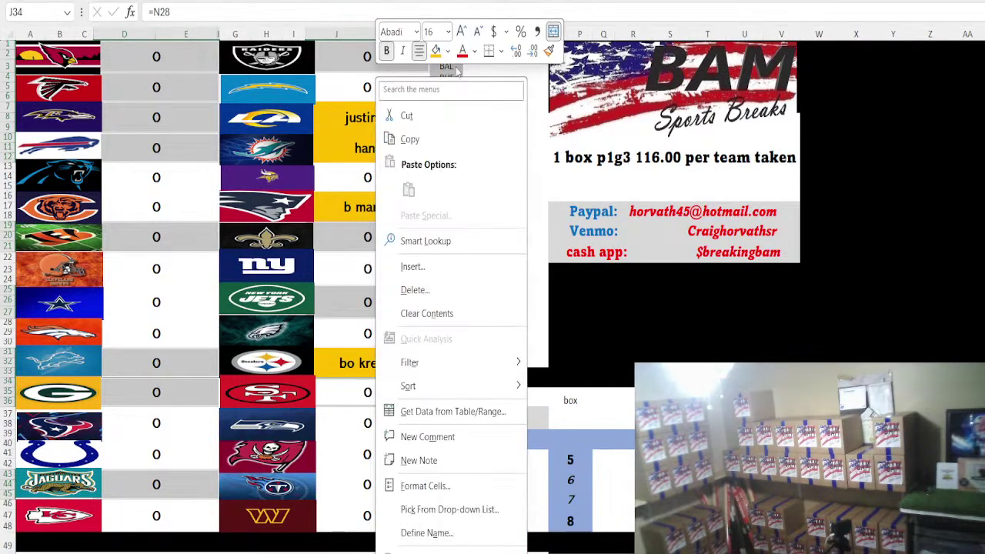
pyautogui.click(448, 51)
# Fill the unclaimed team cells light blue and copy the MLB sheet's 'bb hatjercombo p1g2 47.00' heading.
pyautogui.click(499, 205)
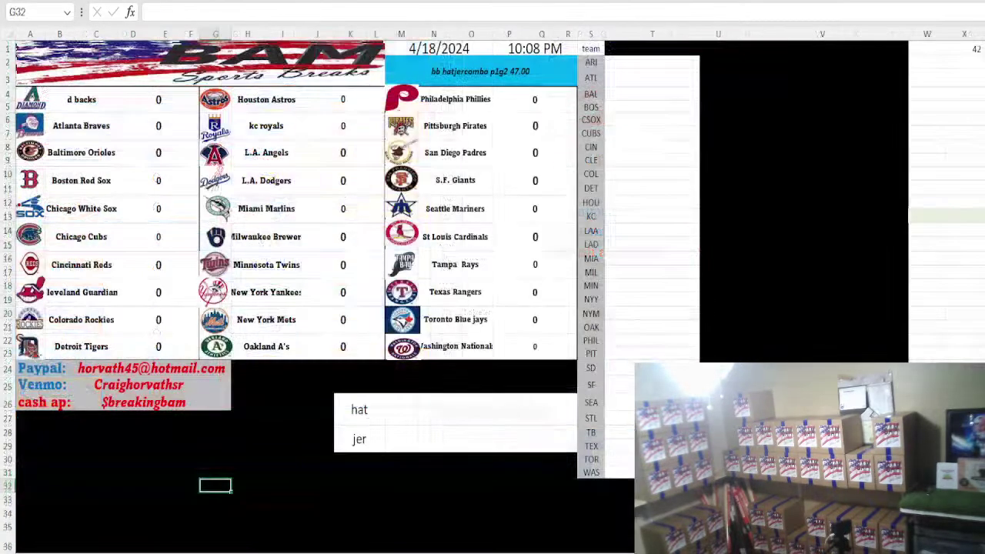
pyautogui.click(358, 548)
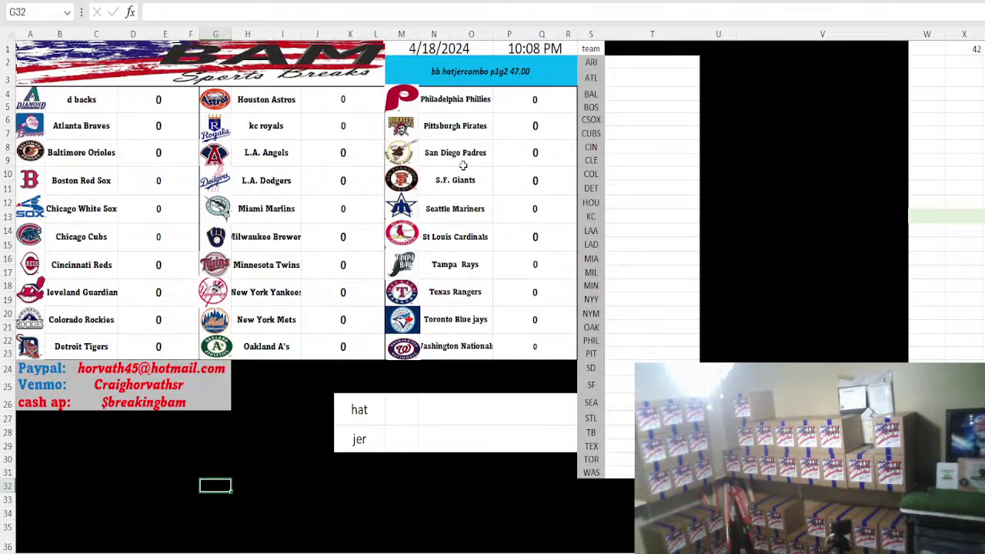
pyautogui.click(493, 79)
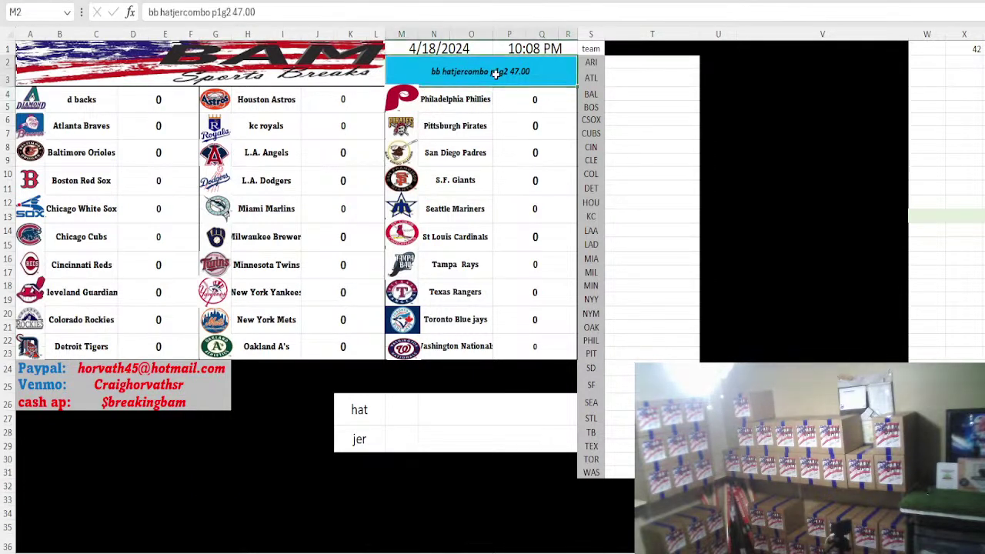
pyautogui.rightClick(496, 75)
pyautogui.click(530, 64)
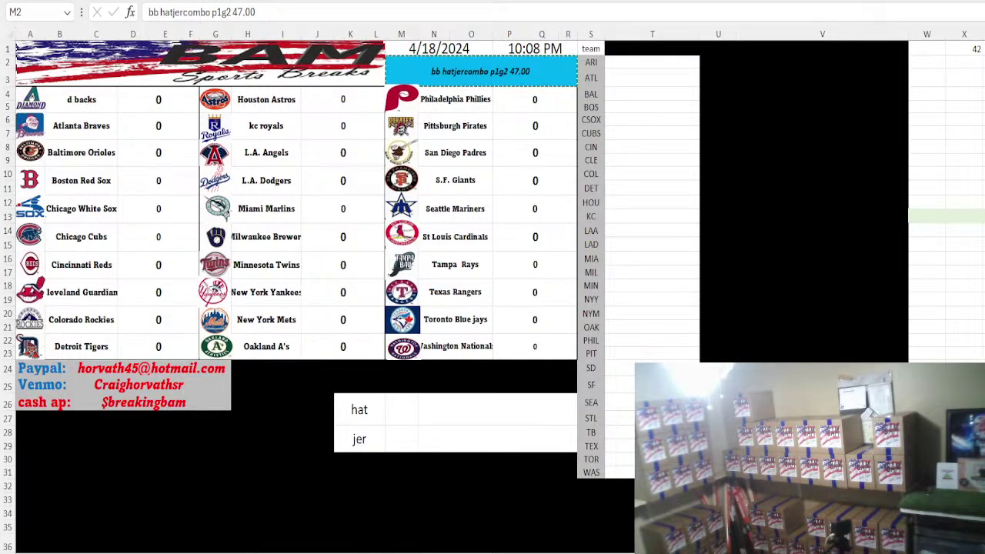
pyautogui.click(46, 53)
pyautogui.moveTo(47, 55); pyautogui.dragTo(632, 0)
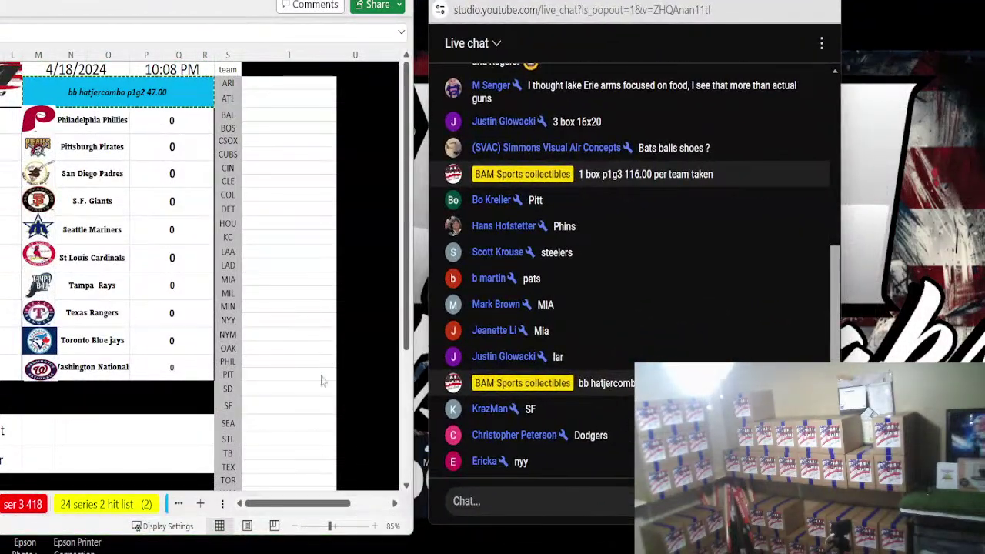
# Enter the buyers' names in column T beside SF, LAD and NYY.
pyautogui.click(271, 406)
pyautogui.write('kr')
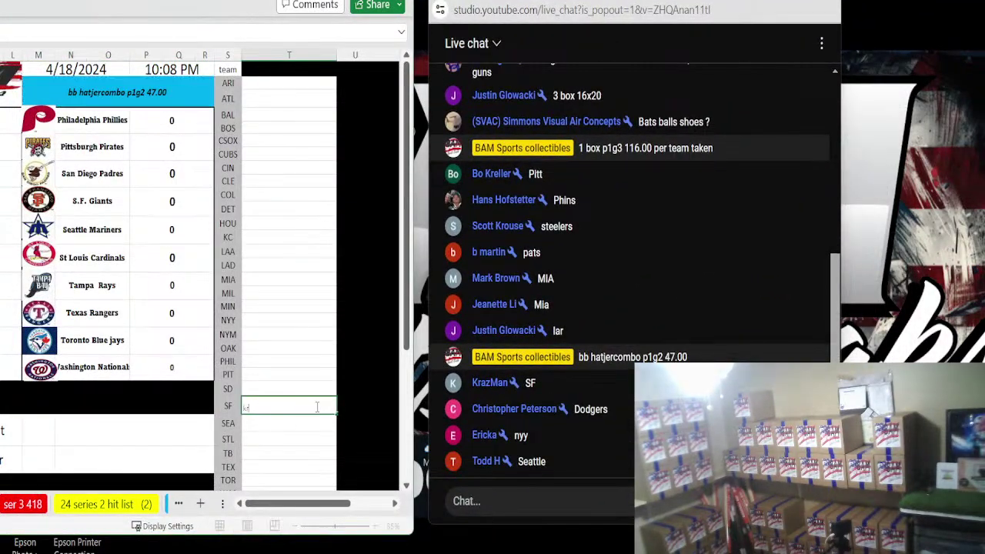
pyautogui.write('azman')
pyautogui.press('Return')
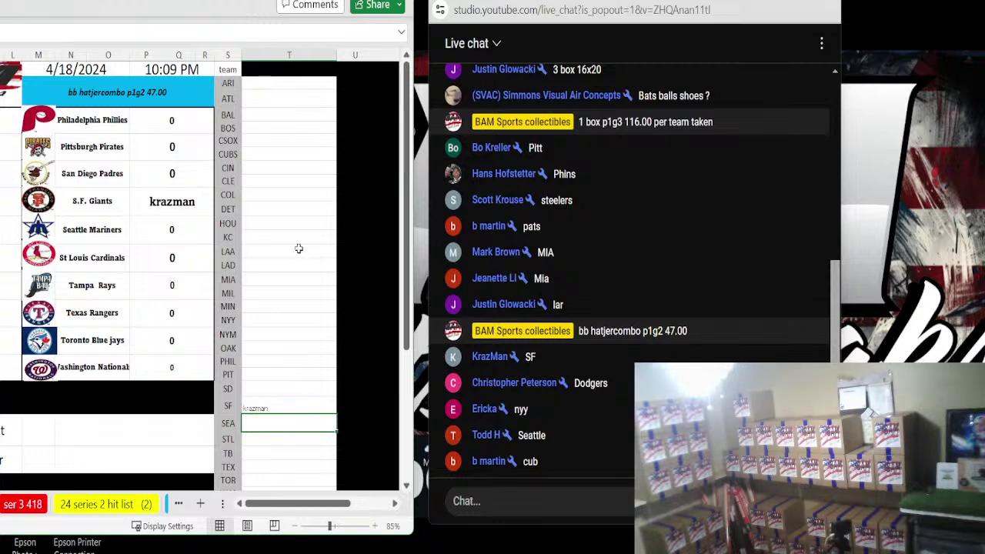
pyautogui.click(269, 265)
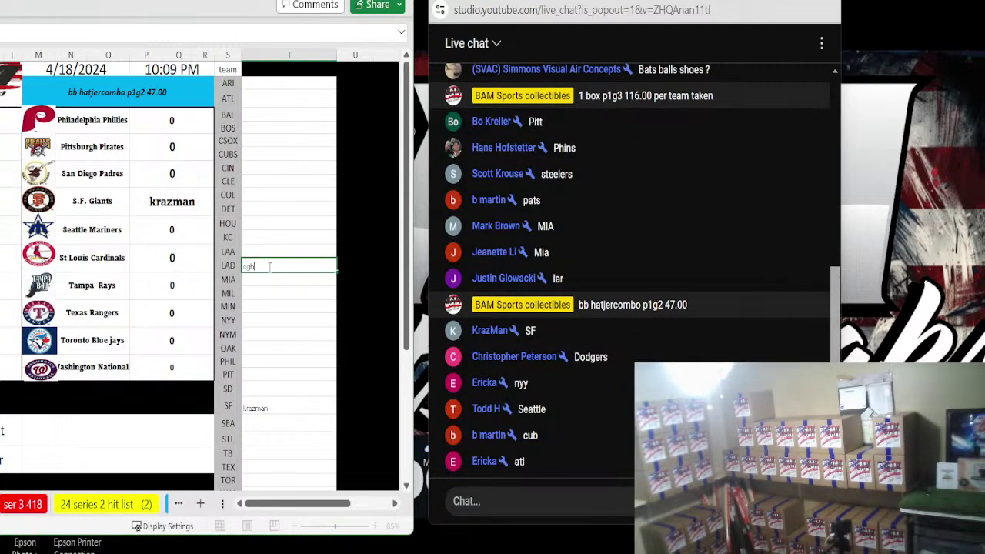
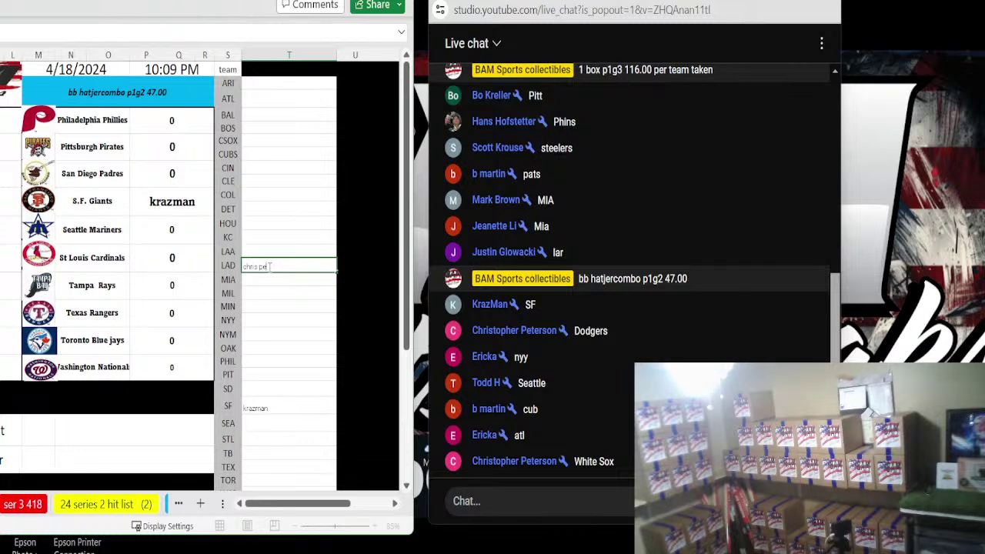
pyautogui.press('Return')
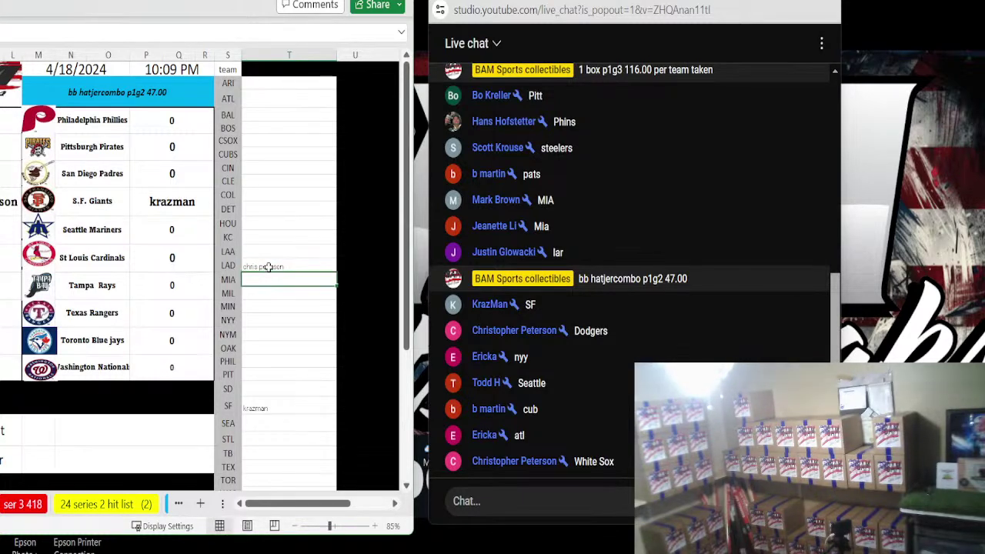
pyautogui.click(261, 321)
pyautogui.write('ericka')
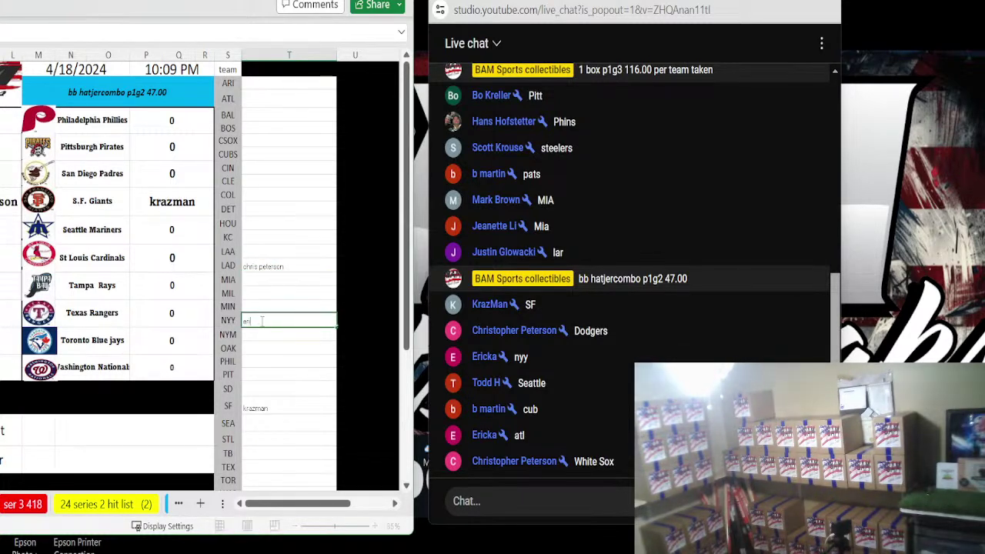
pyautogui.press('Return')
# Enter the buyers' names beside SEA, CUBS and ATL.
pyautogui.click(259, 425)
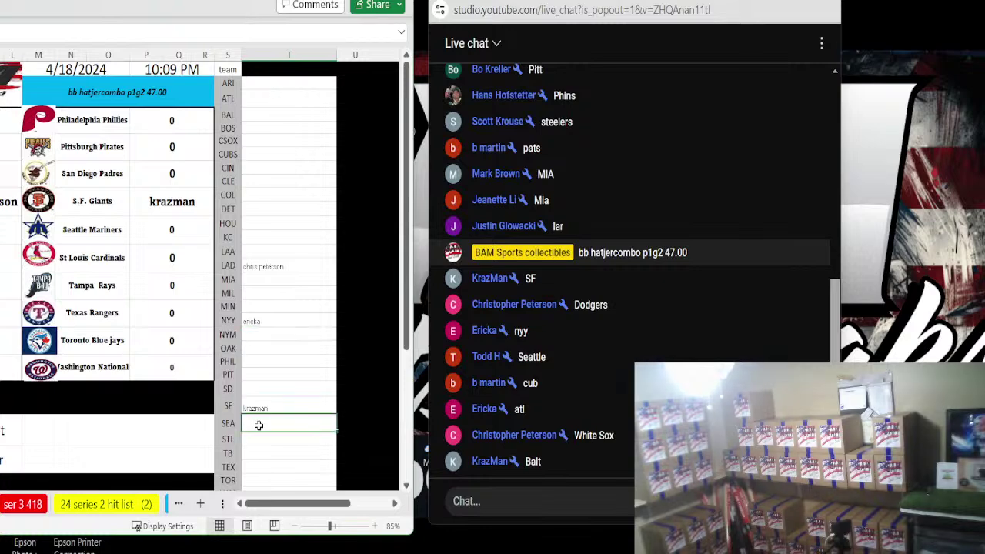
pyautogui.write('todd ')
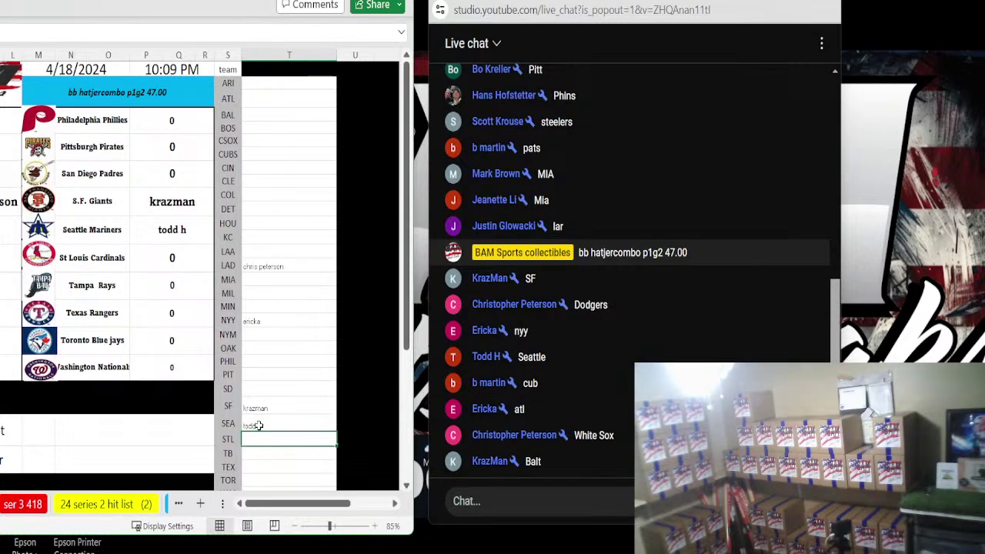
pyautogui.write('h')
pyautogui.press('Return')
pyautogui.click(260, 154)
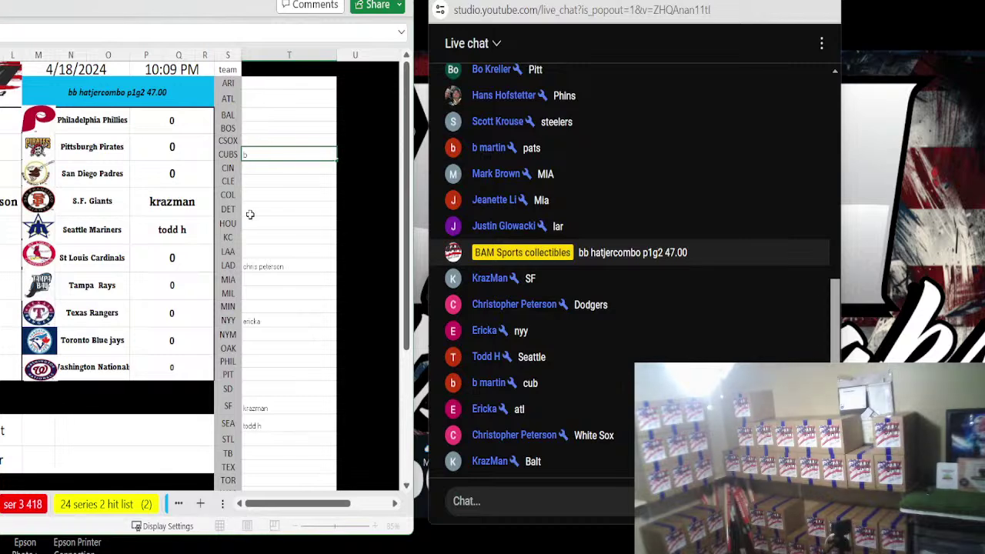
pyautogui.press('Return')
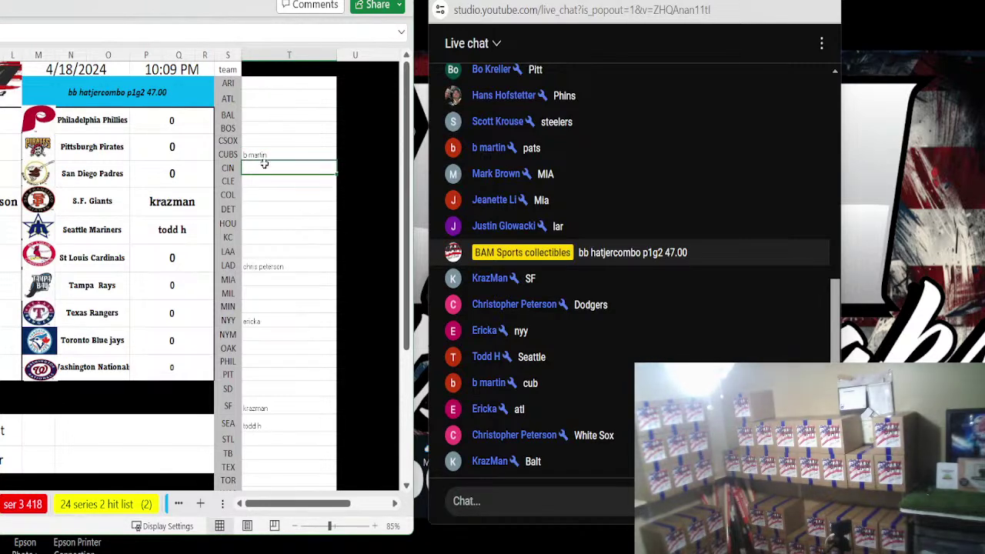
pyautogui.click(263, 101)
pyautogui.write('ericka')
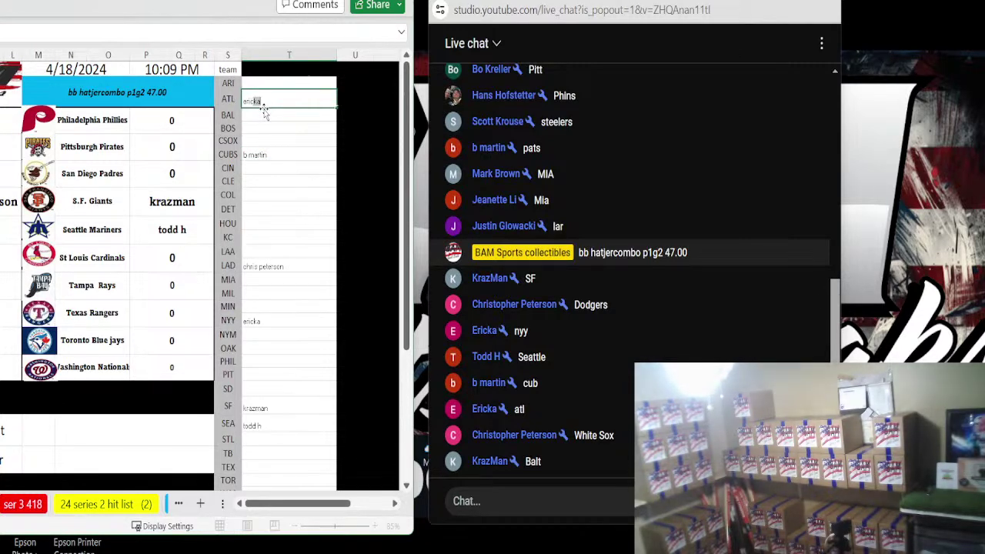
pyautogui.press('Return')
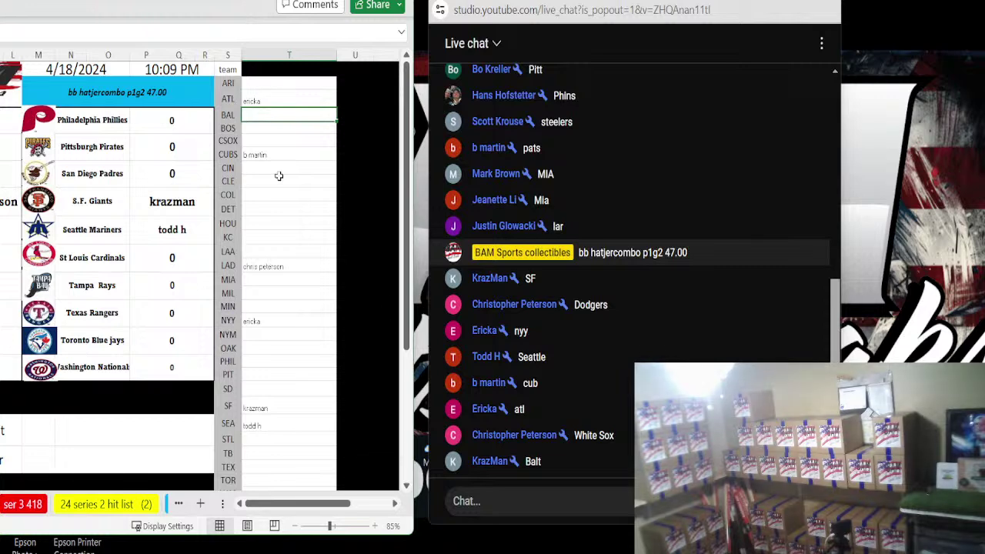
# Fill in buyers for CSOX, BAL and NYM using AutoComplete suggestions.
pyautogui.click(255, 140)
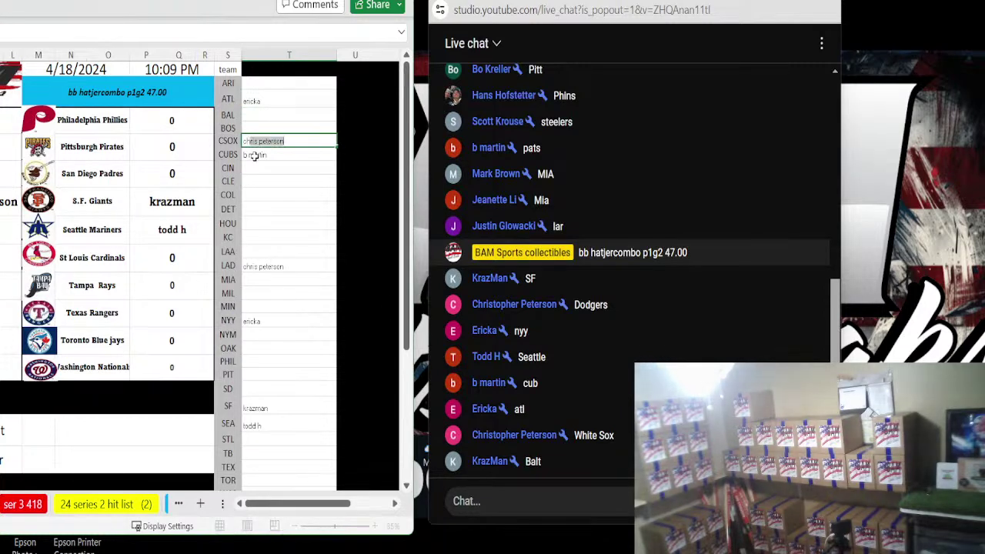
pyautogui.press('Return')
pyautogui.press('Return')
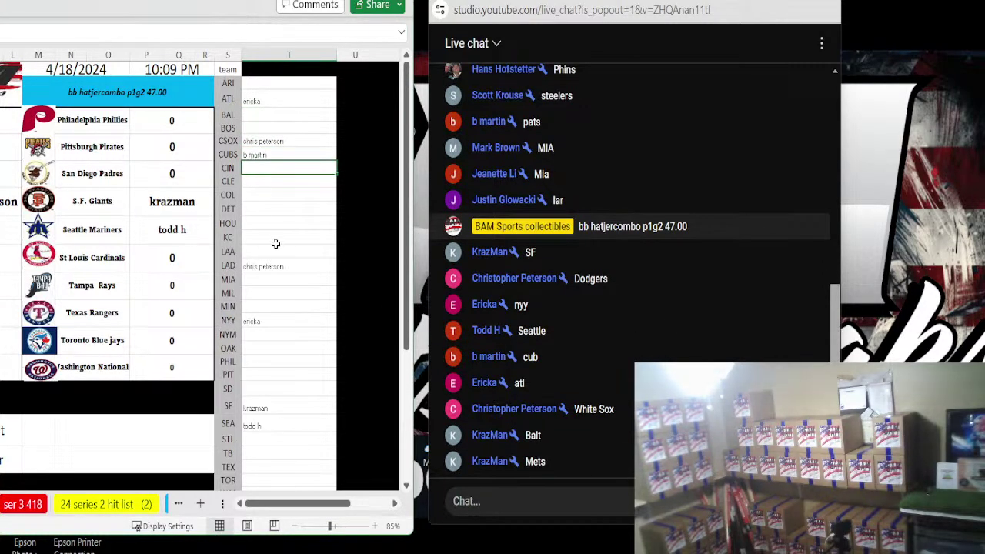
pyautogui.click(264, 117)
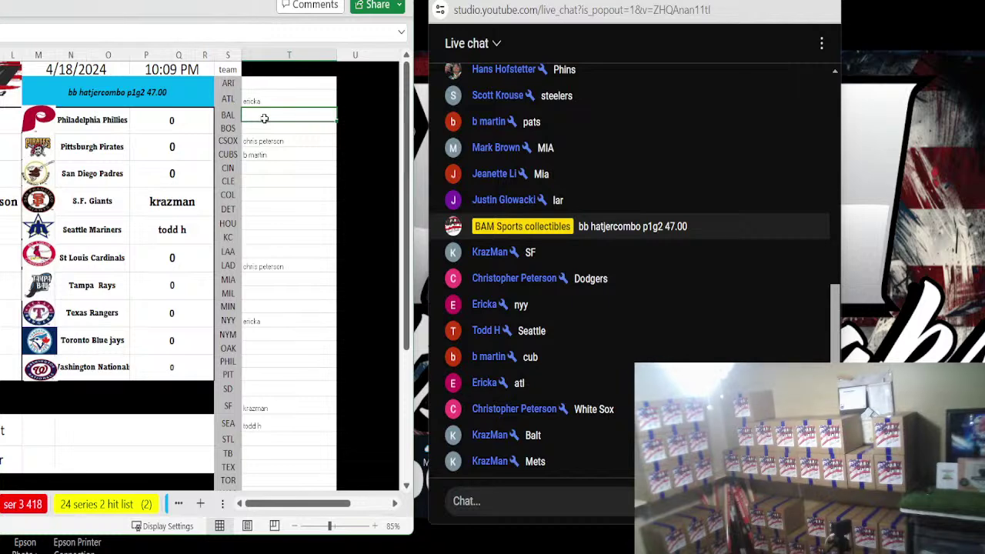
pyautogui.write('k')
pyautogui.press('Return')
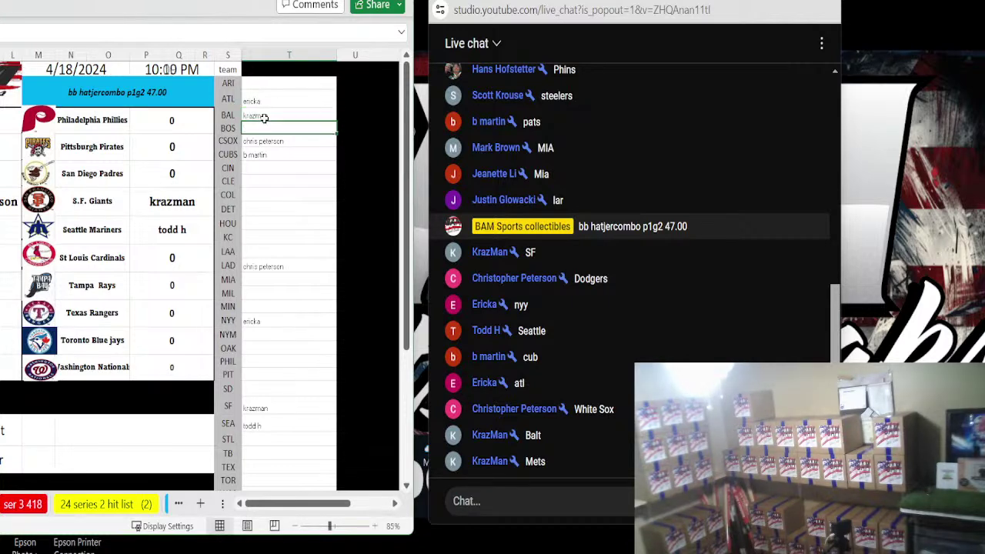
pyautogui.click(260, 334)
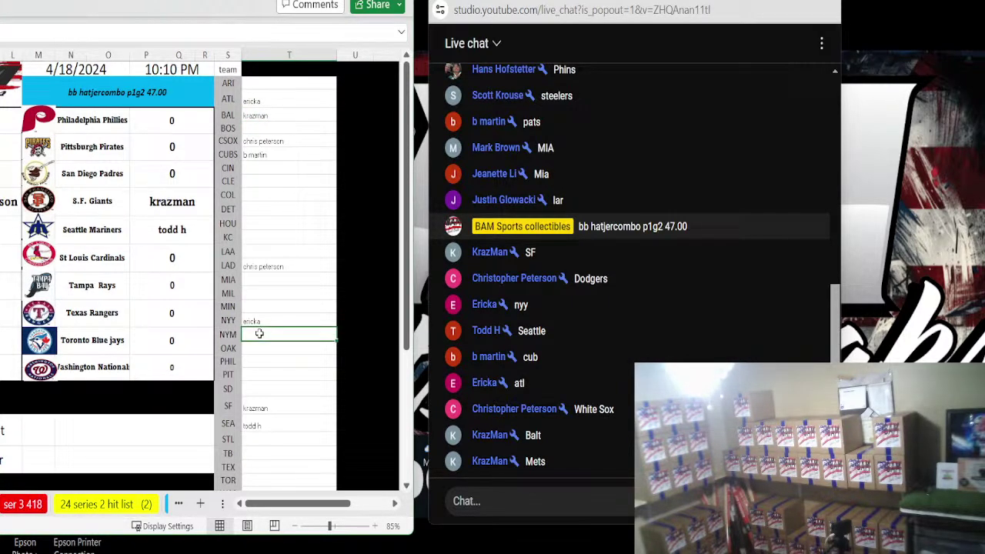
pyautogui.write('k')
pyautogui.press('Return')
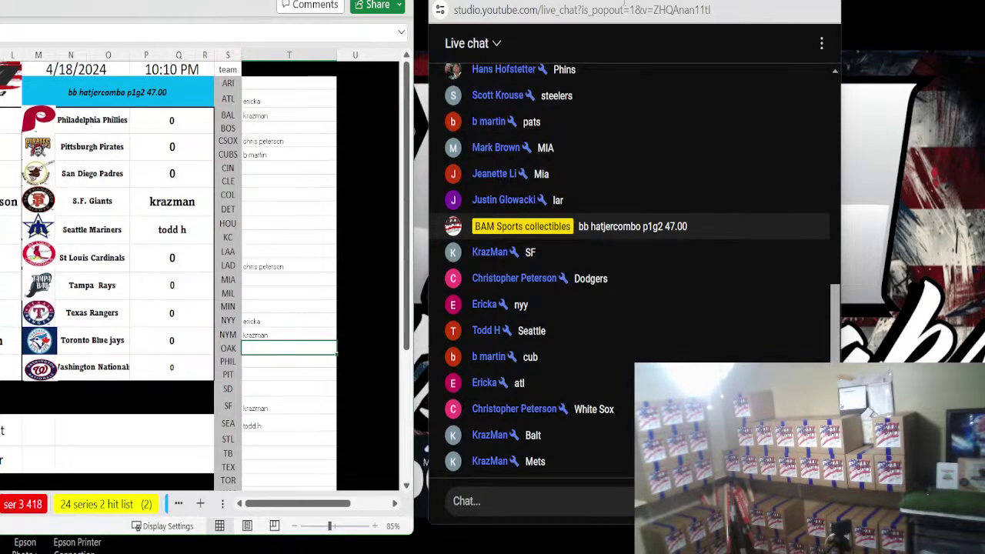
pyautogui.moveTo(620, 4); pyautogui.dragTo(0, 70)
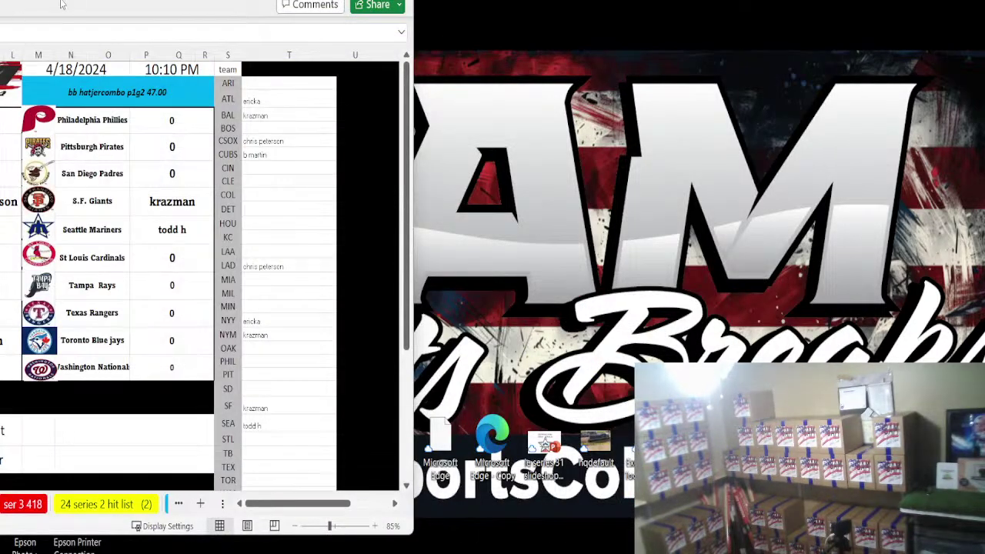
# Fill gold the Braves, Orioles, White Sox, Cubs, Dodgers, Giants, Mariners, Yankees and Mets rows.
pyautogui.moveTo(63, 4); pyautogui.dragTo(492, 0)
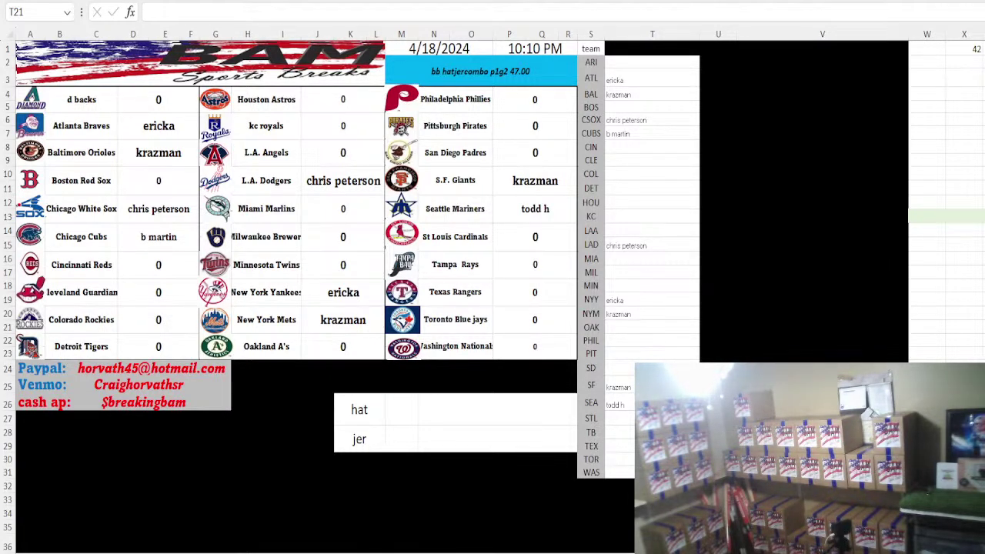
pyautogui.moveTo(88, 129); pyautogui.dragTo(144, 148)
pyautogui.keyDown('ctrl'); pyautogui.moveTo(92, 209); pyautogui.dragTo(158, 231); pyautogui.keyUp('ctrl')
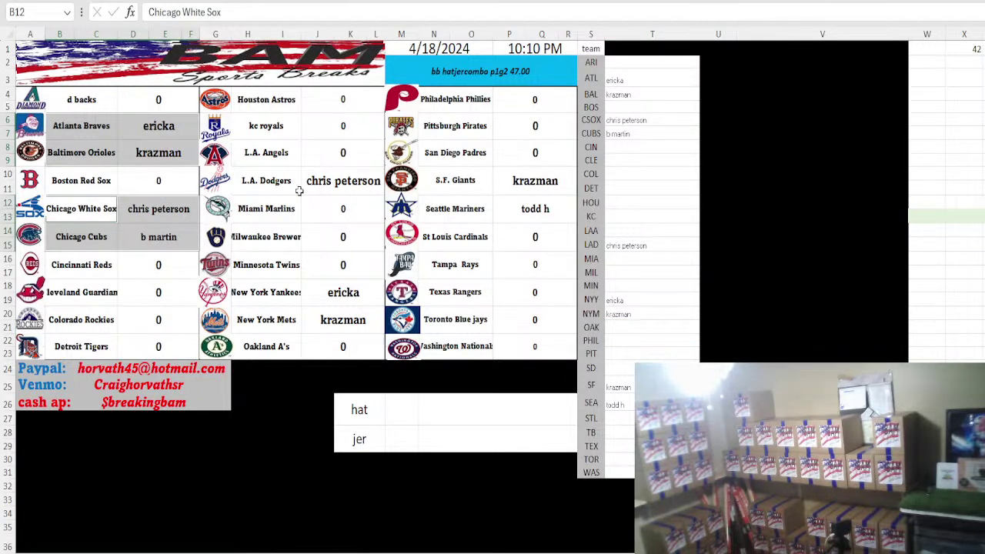
pyautogui.moveTo(300, 185); pyautogui.dragTo(346, 181)
pyautogui.keyDown('ctrl'); pyautogui.click(455, 181); pyautogui.keyUp('ctrl')
pyautogui.moveTo(455, 181); pyautogui.dragTo(509, 207)
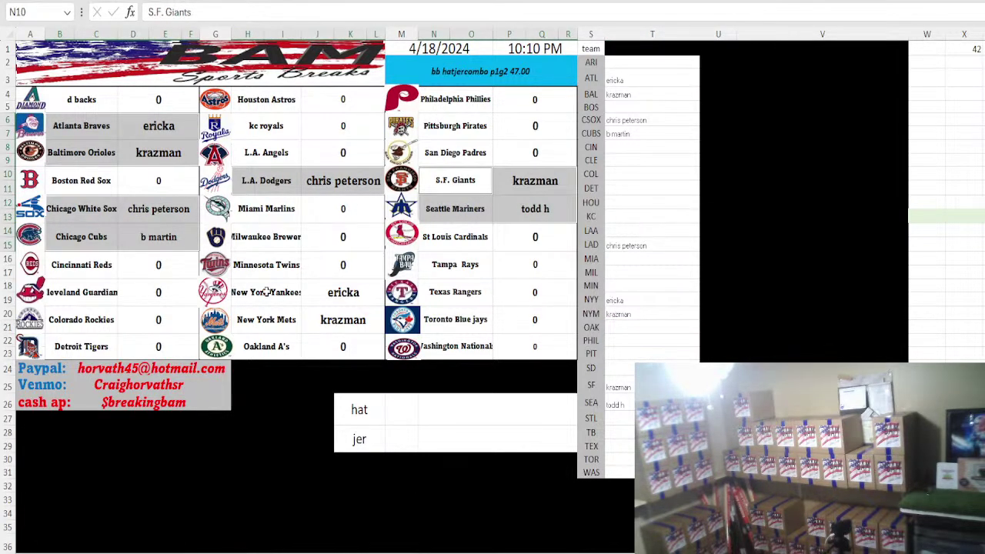
pyautogui.moveTo(266, 292); pyautogui.dragTo(327, 315)
pyautogui.rightClick(337, 311)
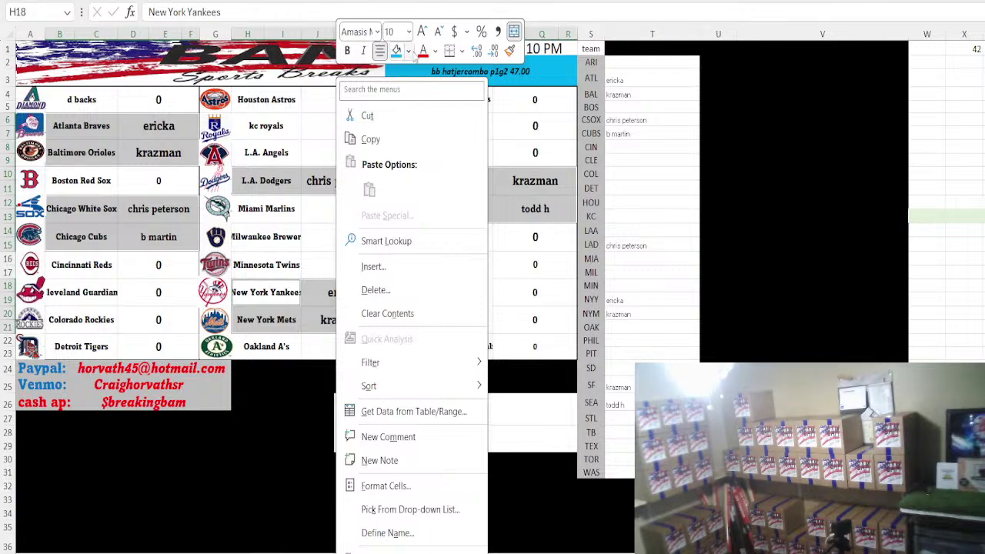
pyautogui.click(408, 51)
pyautogui.click(416, 204)
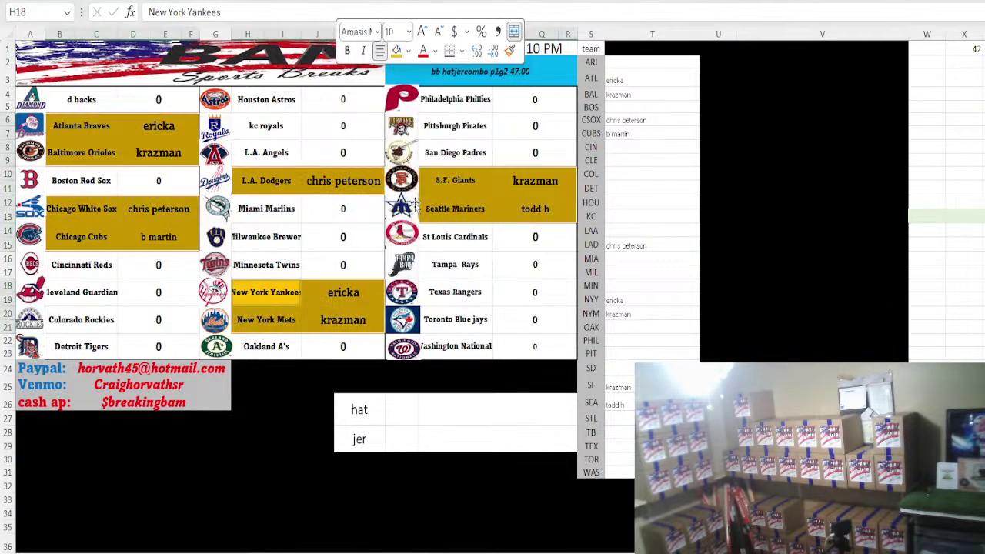
pyautogui.click(266, 292)
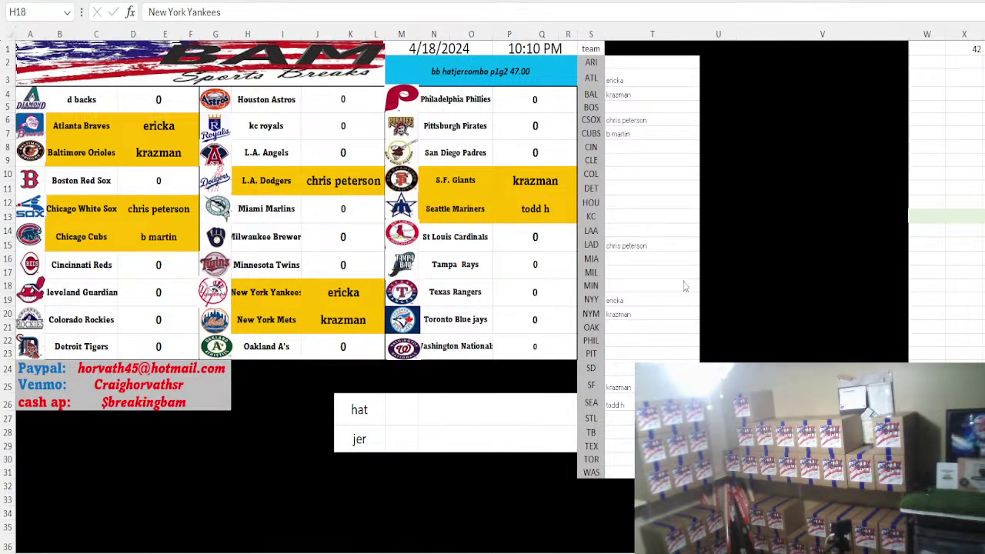
# Fill the SEA buyer entry green.
pyautogui.hotkey('ctrl', 'z')
pyautogui.click(620, 406)
pyautogui.rightClick(619, 406)
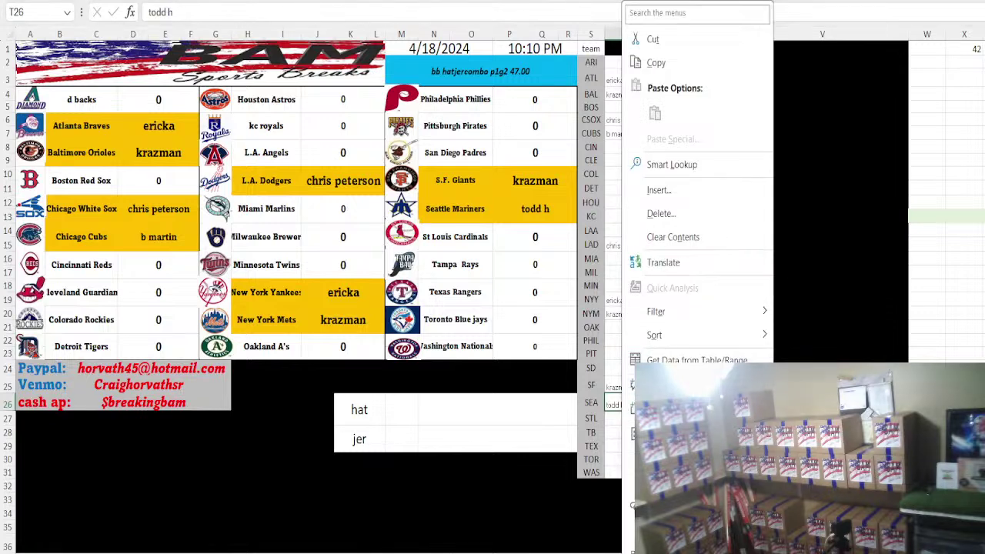
pyautogui.click(681, 2)
pyautogui.click(739, 125)
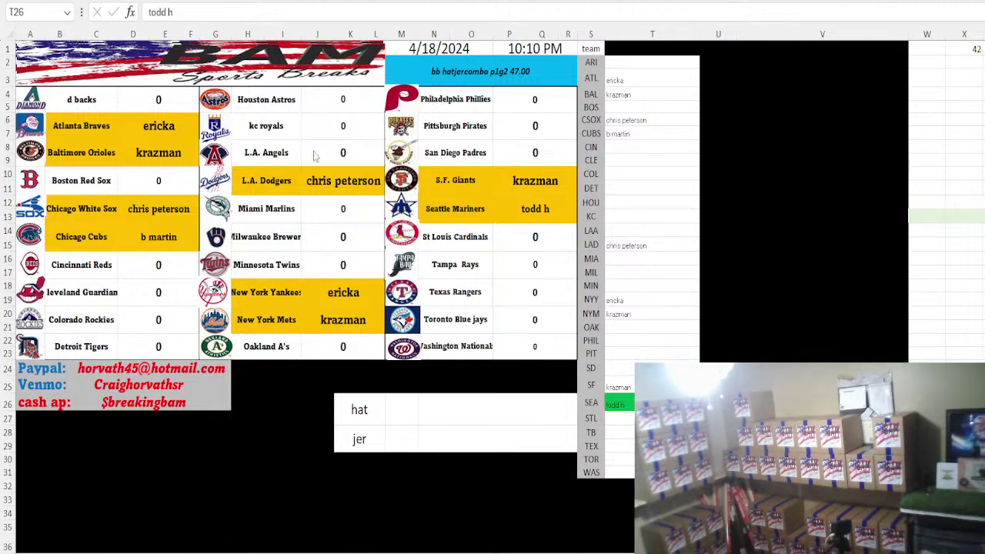
# Enter a buyer for DET and fill the Detroit Tigers row gold.
pyautogui.click(650, 189)
pyautogui.write('so')
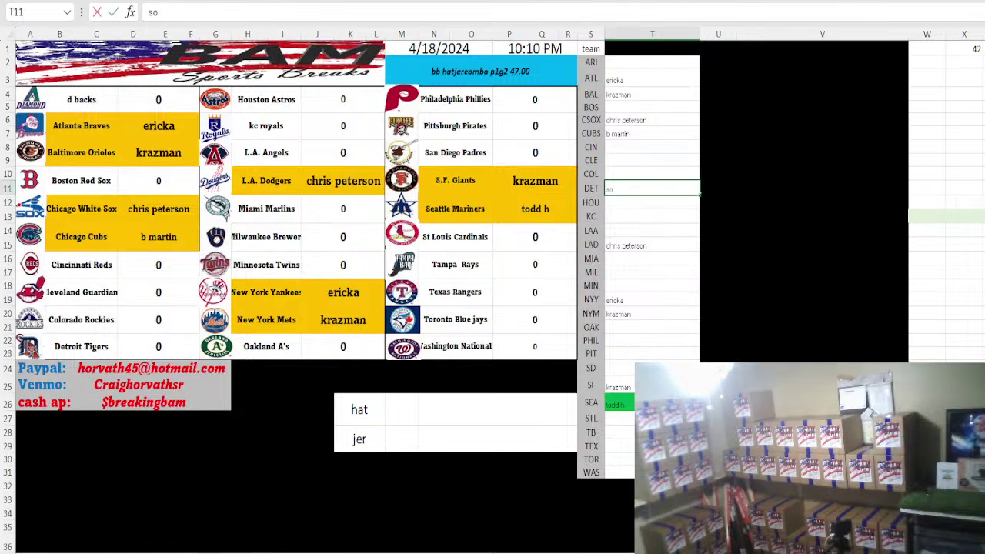
pyautogui.write('da')
pyautogui.press('Return')
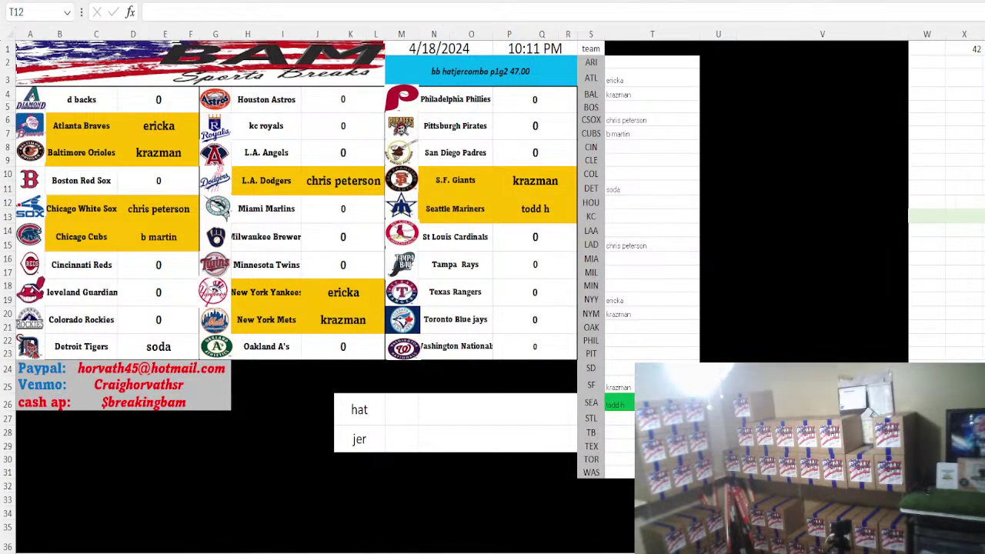
pyautogui.click(92, 344)
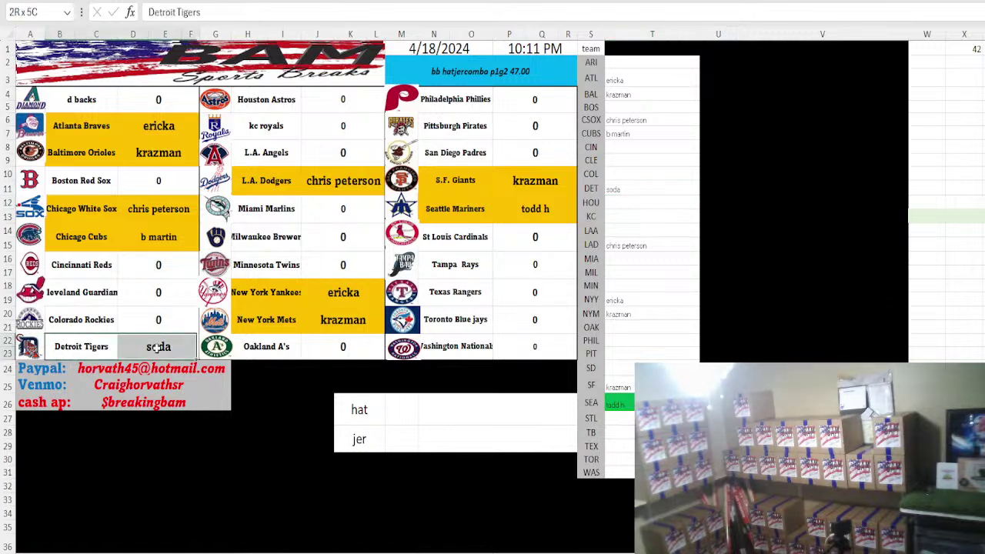
pyautogui.rightClick(158, 346)
pyautogui.click(223, 5)
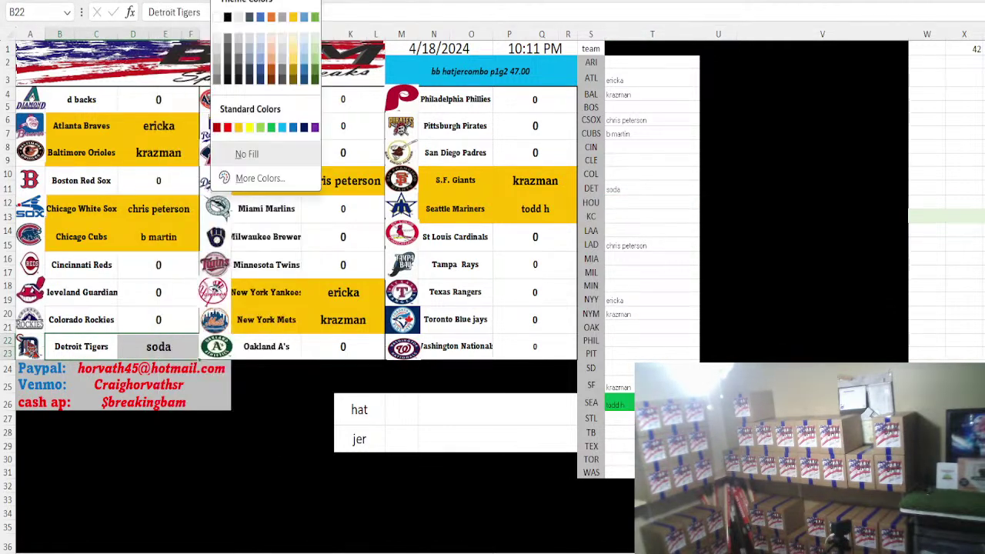
pyautogui.click(240, 127)
pyautogui.click(412, 408)
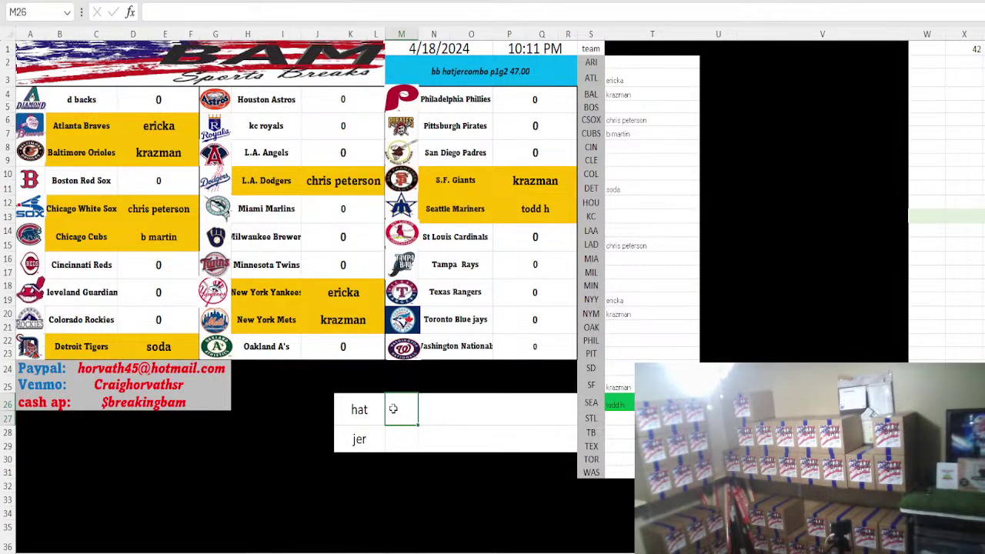
# Enter 55 beside hat and 38 beside jer, correcting a mistyped jer digit.
pyautogui.write('565')
pyautogui.press('Return')
pyautogui.write('378')
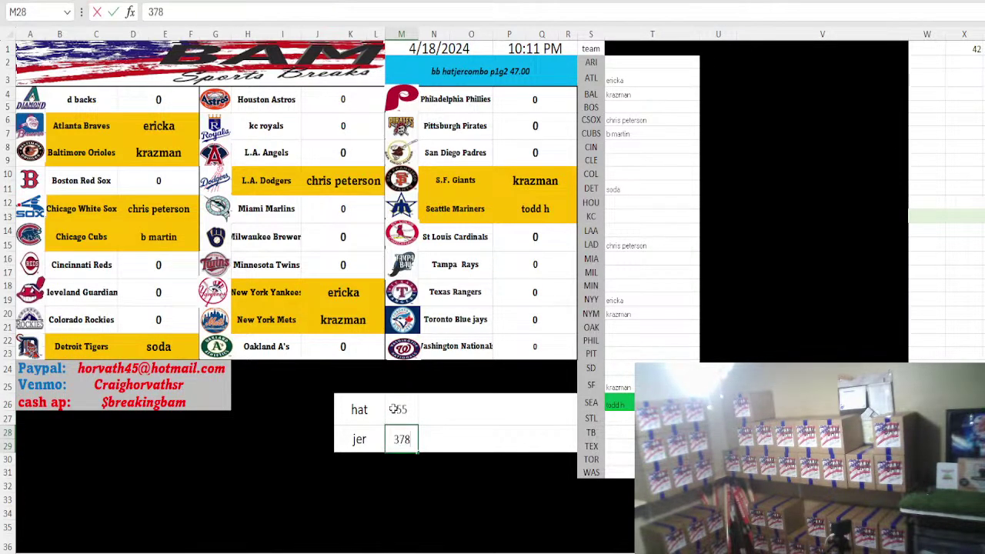
pyautogui.press('BackSpace')
pyautogui.press('BackSpace')
pyautogui.write('8')
pyautogui.press('Return')
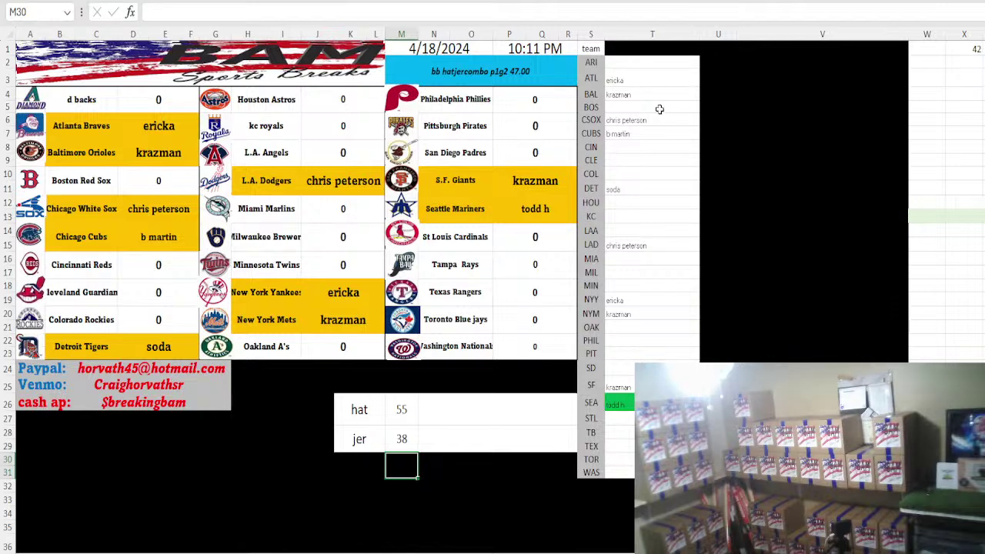
# Fill the claimed buyer-name cells in column T green.
pyautogui.click(627, 79)
pyautogui.keyDown('ctrl'); pyautogui.click(625, 93); pyautogui.keyUp('ctrl')
pyautogui.keyDown('ctrl'); pyautogui.click(630, 120); pyautogui.keyUp('ctrl')
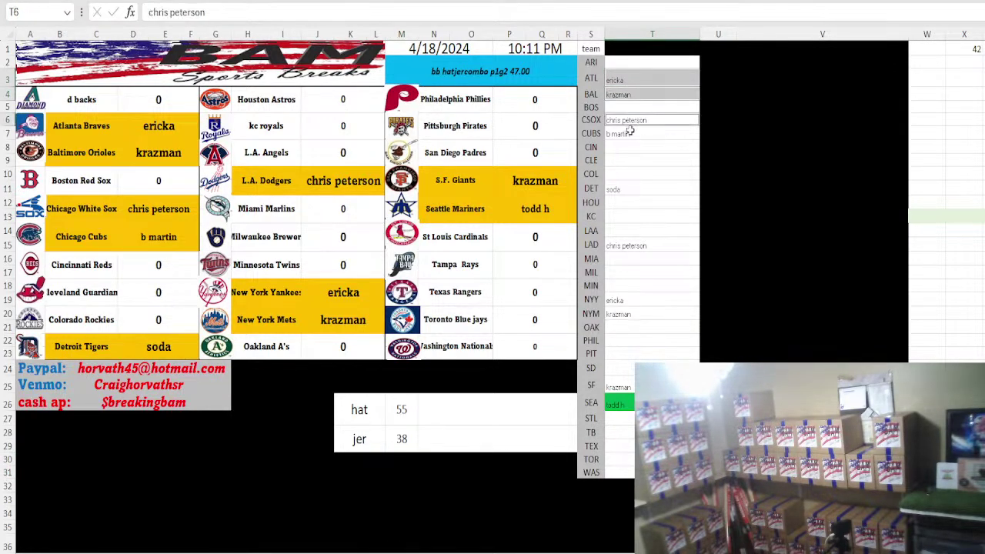
pyautogui.keyDown('ctrl'); pyautogui.click(629, 133); pyautogui.keyUp('ctrl')
pyautogui.keyDown('ctrl'); pyautogui.click(620, 189); pyautogui.keyUp('ctrl')
pyautogui.keyDown('ctrl'); pyautogui.click(625, 246); pyautogui.keyUp('ctrl')
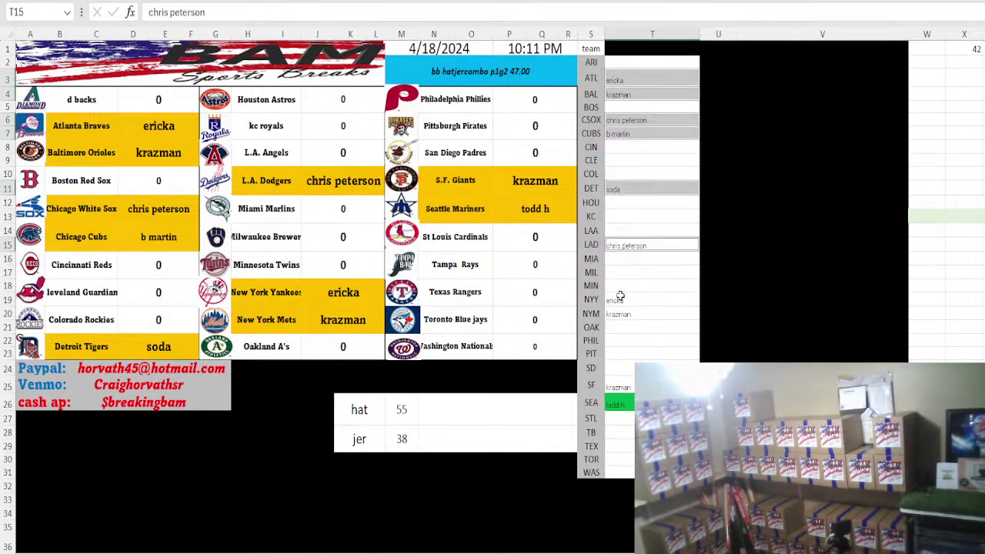
pyautogui.keyDown('ctrl'); pyautogui.click(620, 300); pyautogui.keyUp('ctrl')
pyautogui.keyDown('ctrl'); pyautogui.click(620, 314); pyautogui.keyUp('ctrl')
pyautogui.keyDown('ctrl'); pyautogui.click(620, 396); pyautogui.keyUp('ctrl')
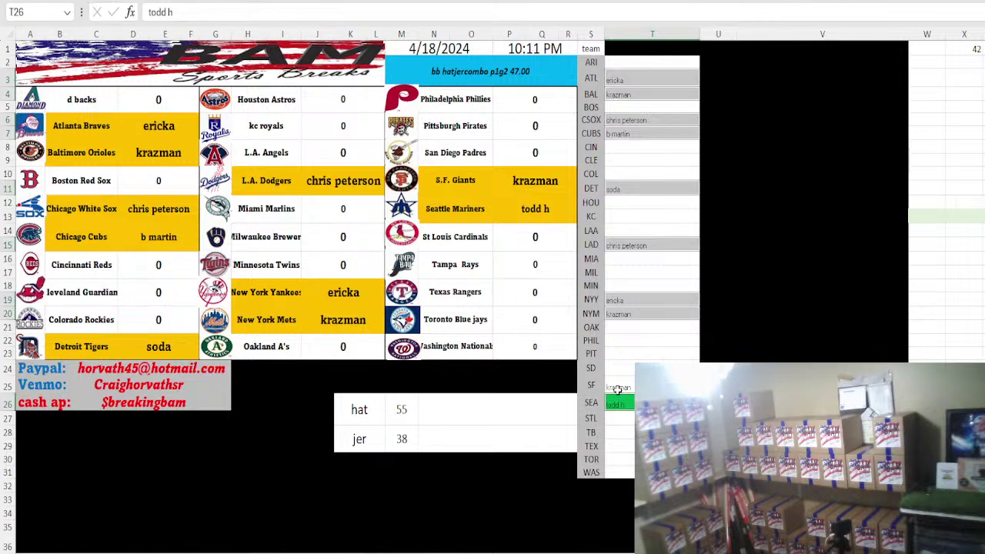
pyautogui.keyDown('ctrl'); pyautogui.click(620, 387); pyautogui.keyUp('ctrl')
pyautogui.rightClick(620, 387)
pyautogui.click(692, 51)
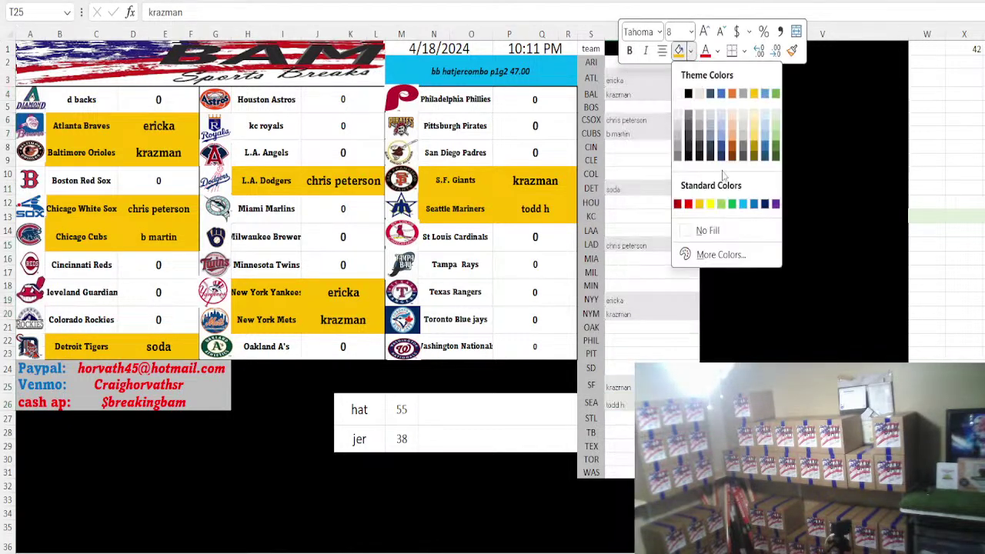
pyautogui.click(730, 197)
# Copy the column T name list into the Entries box of a new RANDOM.ORG giveaway.
pyautogui.moveTo(630, 86); pyautogui.dragTo(638, 346)
pyautogui.rightClick(638, 347)
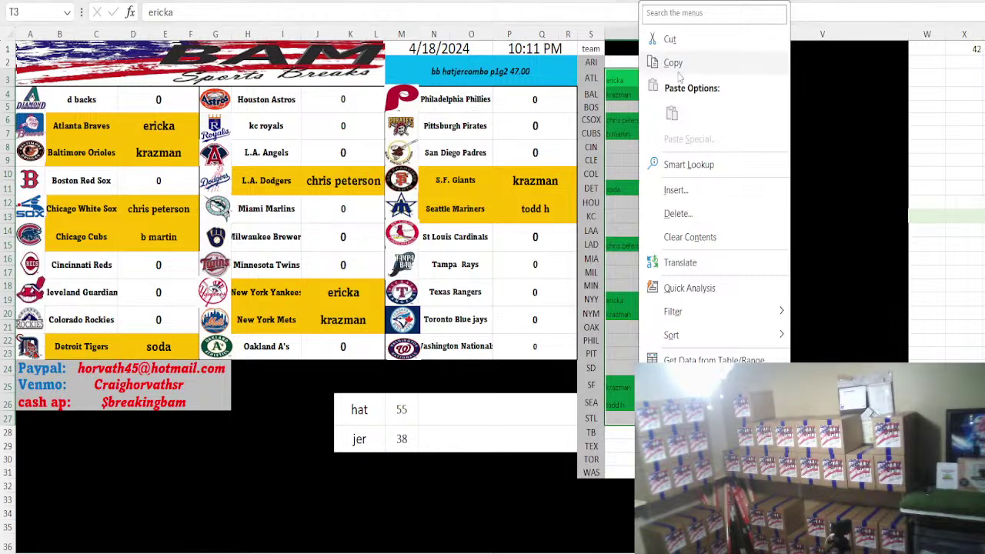
pyautogui.click(684, 68)
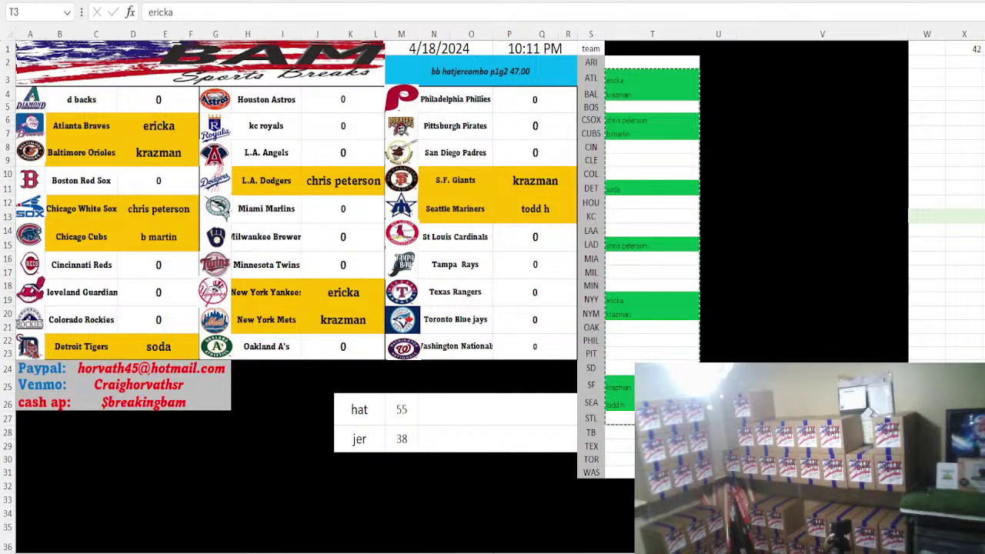
pyautogui.hotkey('alt', 'Tab')
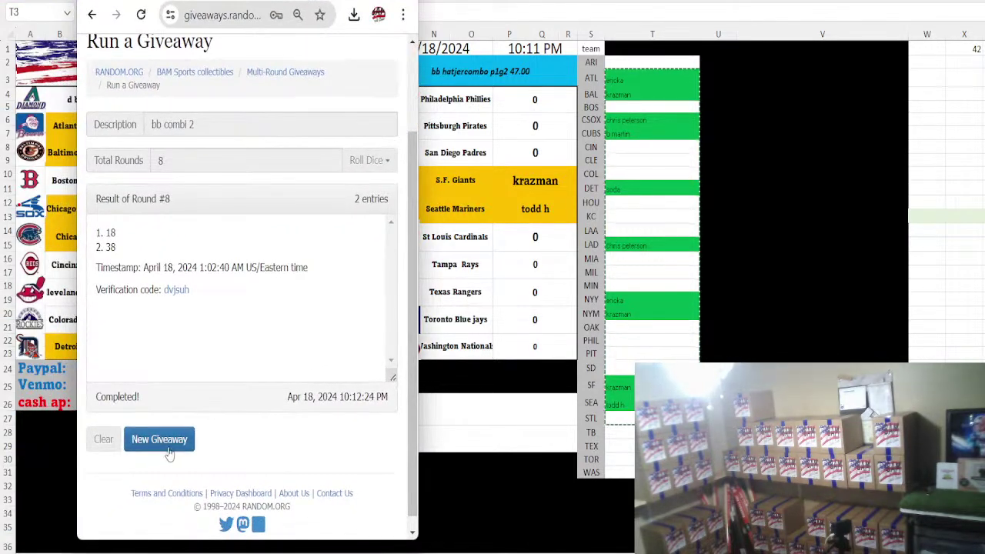
pyautogui.click(159, 440)
pyautogui.click(367, 179)
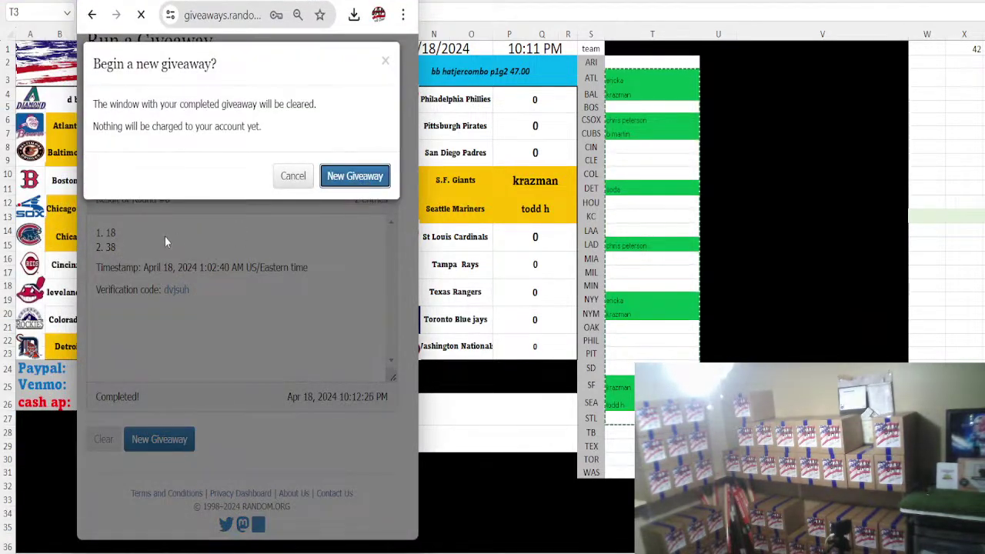
pyautogui.click(365, 184)
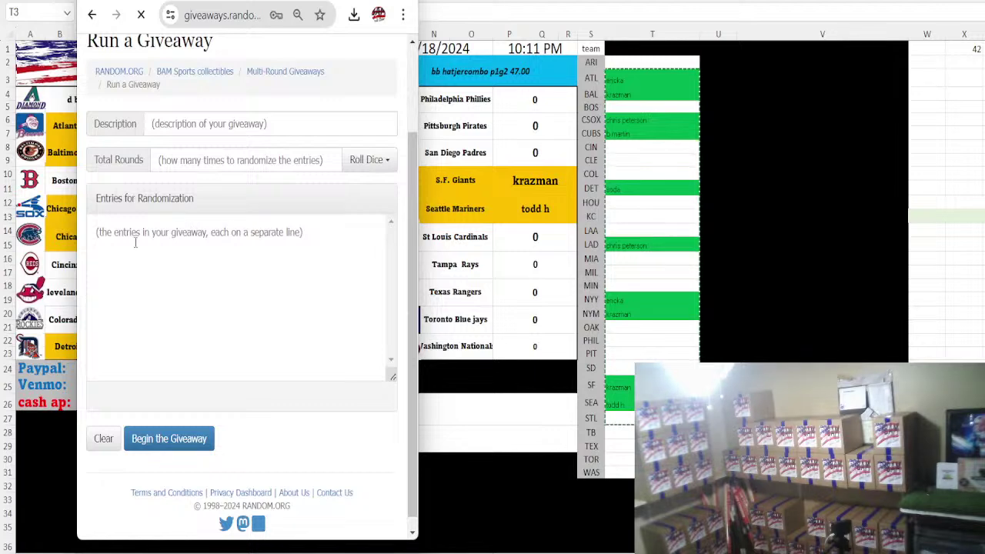
pyautogui.rightClick(135, 242)
pyautogui.click(154, 401)
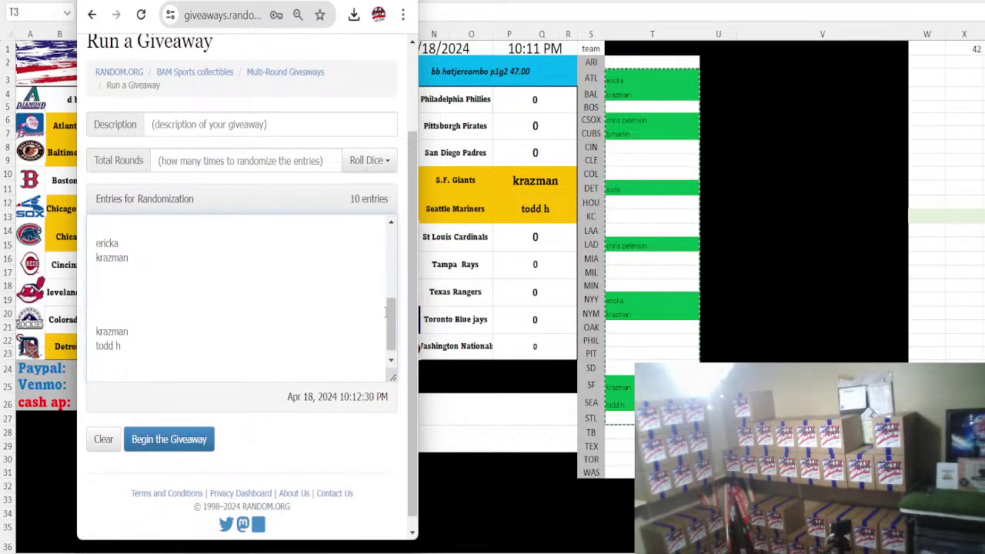
# Paste the names again for 20 entries, describe the giveaway 'bb combo 1', and roll 2d6 for 7 rounds.
pyautogui.scroll(3, 388, 312)
pyautogui.scroll(-5, 389, 311)
pyautogui.rightClick(123, 358)
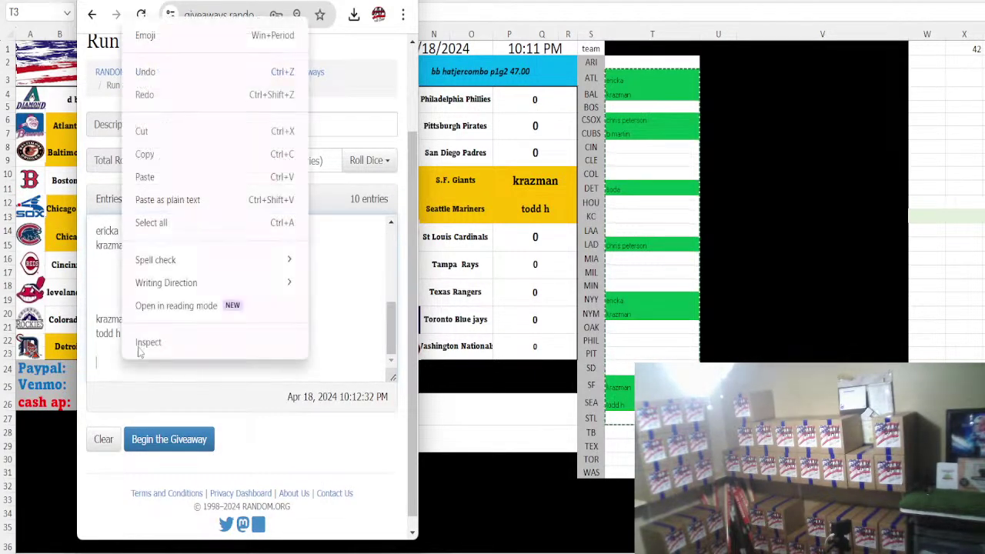
pyautogui.click(154, 177)
pyautogui.click(200, 129)
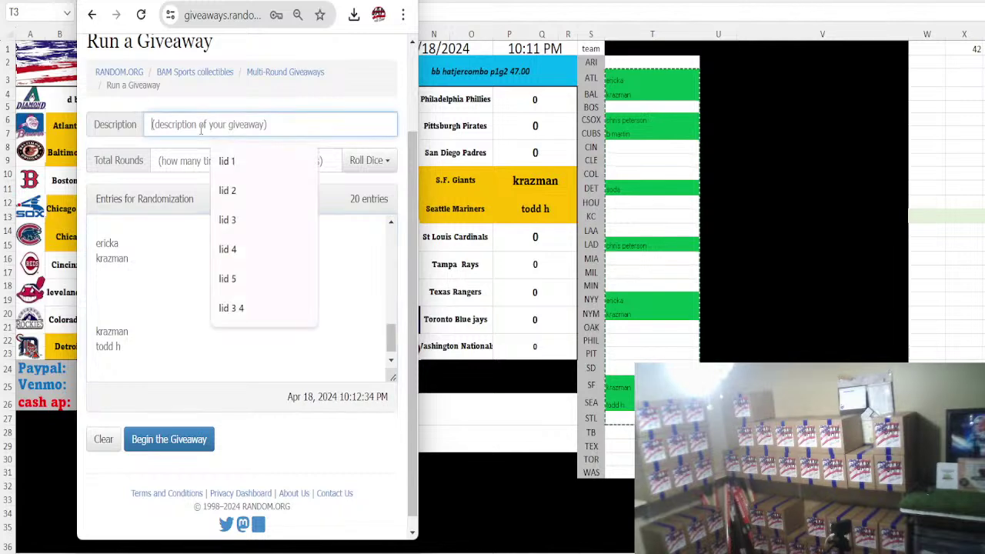
pyautogui.write('bb comnbo 1')
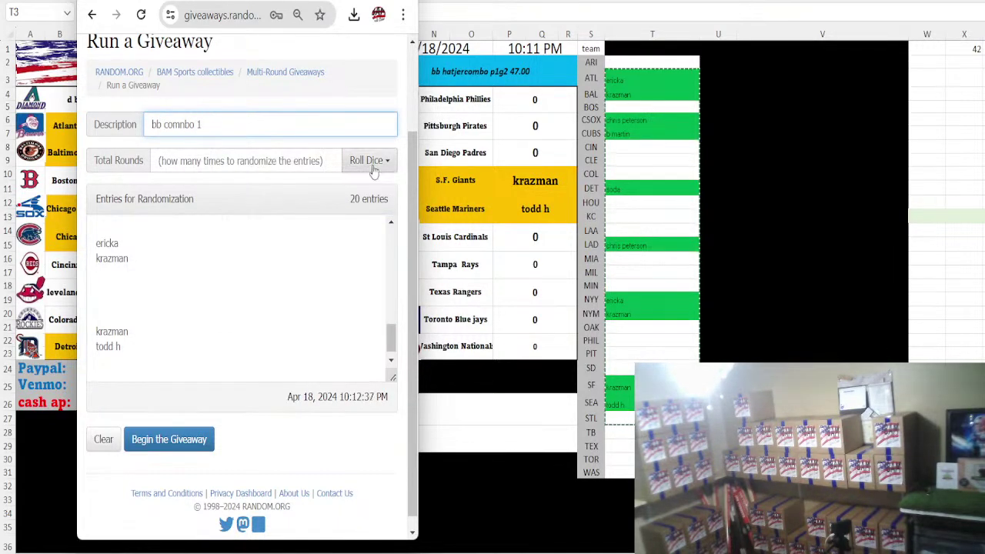
pyautogui.click(371, 161)
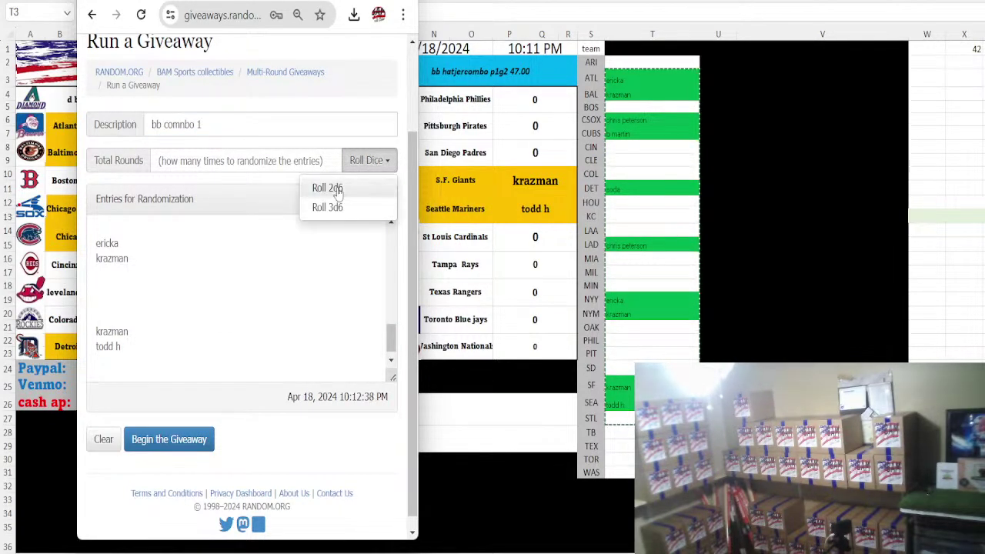
pyautogui.click(340, 188)
pyautogui.click(374, 233)
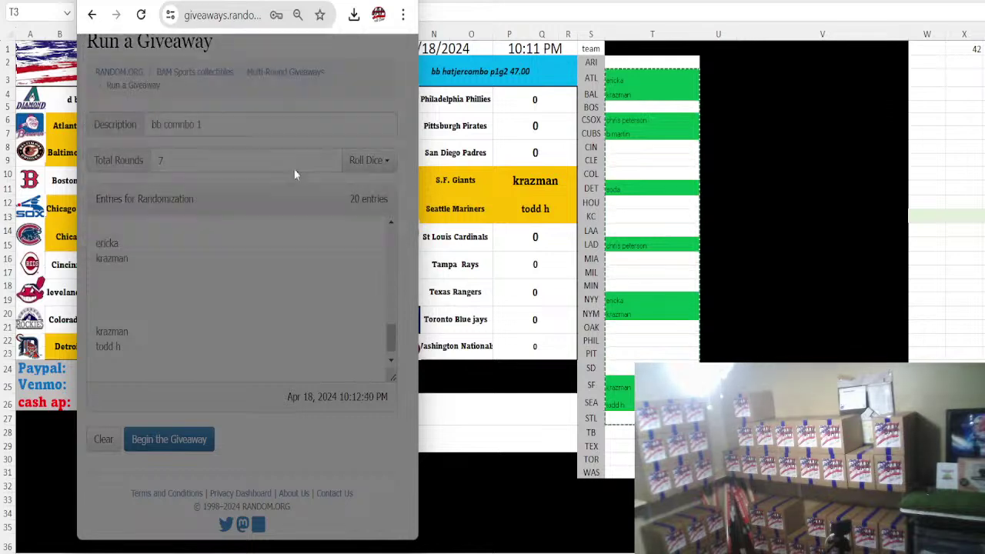
pyautogui.click(181, 124)
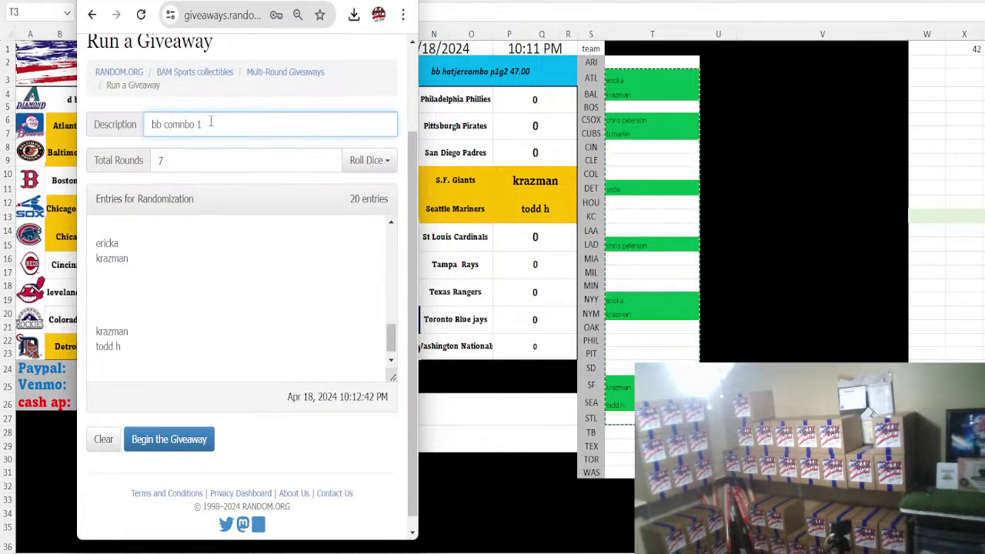
# Begin the giveaway and run every round through the final Round #7.
pyautogui.click(177, 439)
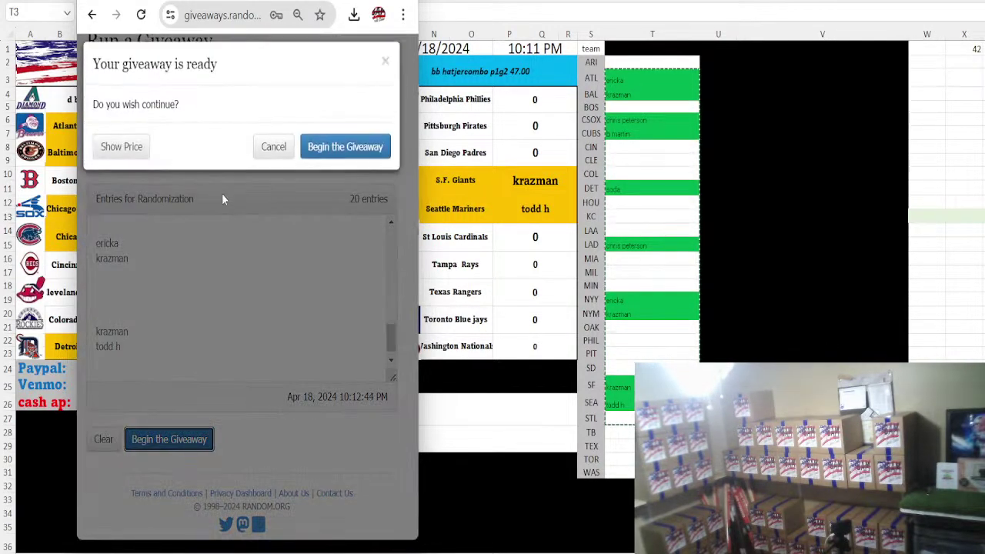
pyautogui.click(346, 146)
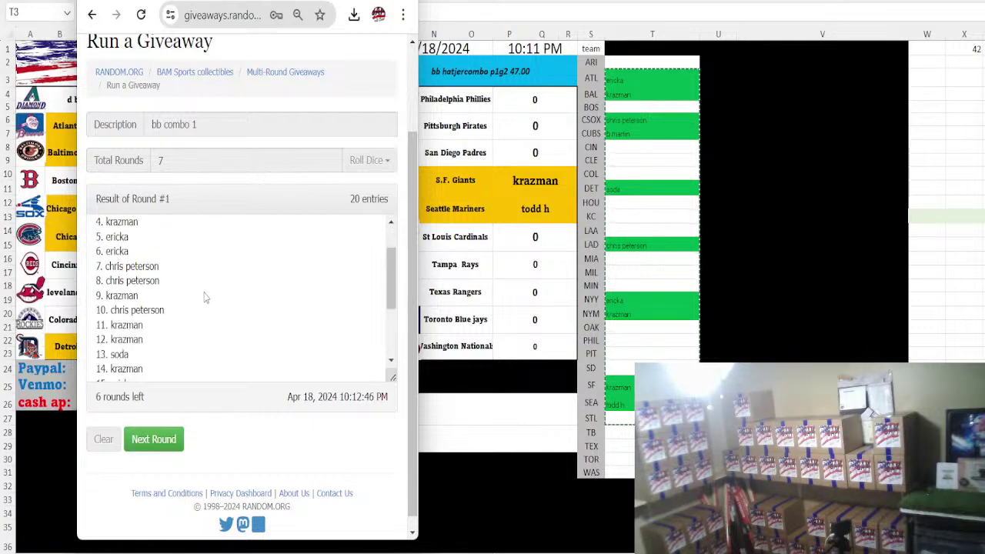
pyautogui.click(179, 439)
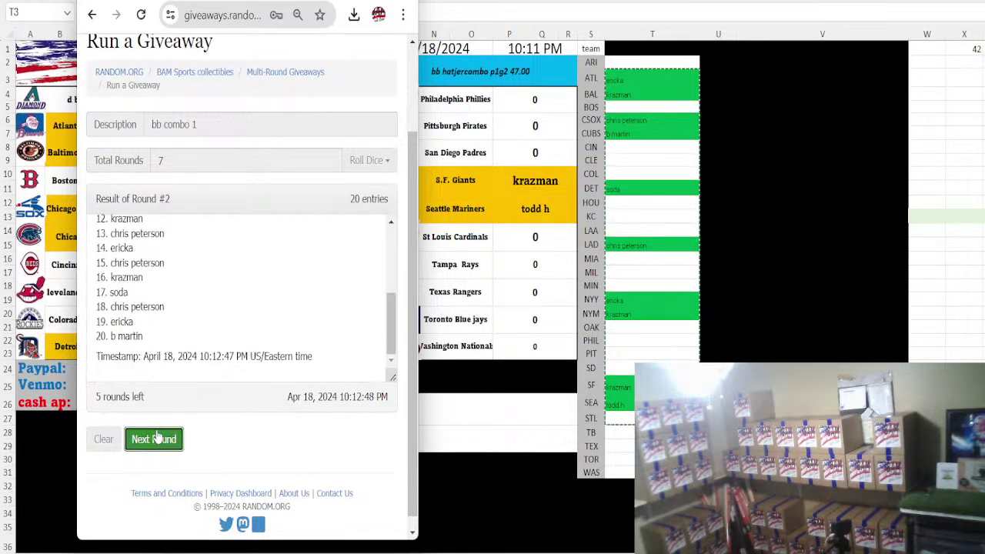
pyautogui.click(157, 439)
pyautogui.scroll(-2, 197, 337)
pyautogui.click(154, 438)
pyautogui.scroll(-3, 185, 329)
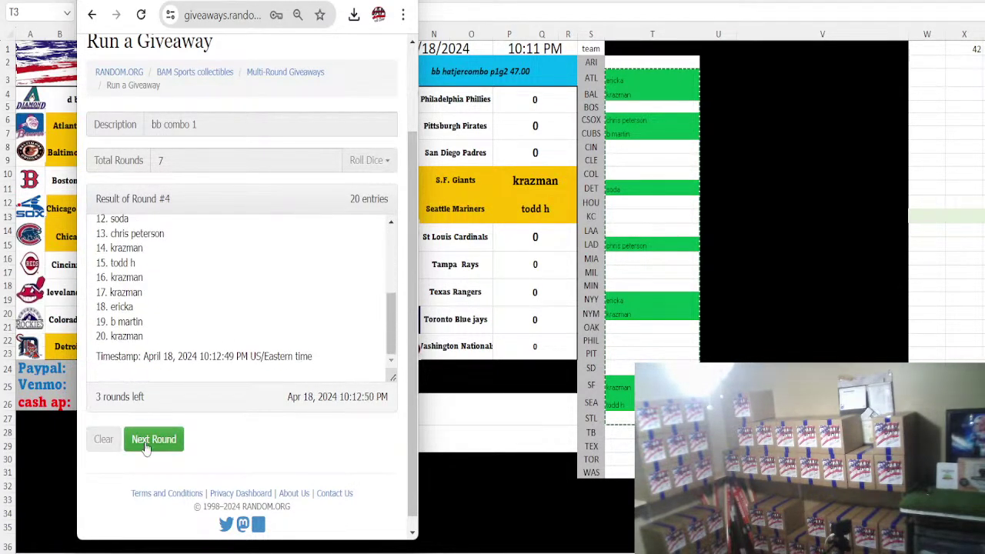
pyautogui.click(151, 439)
pyautogui.scroll(-3, 218, 338)
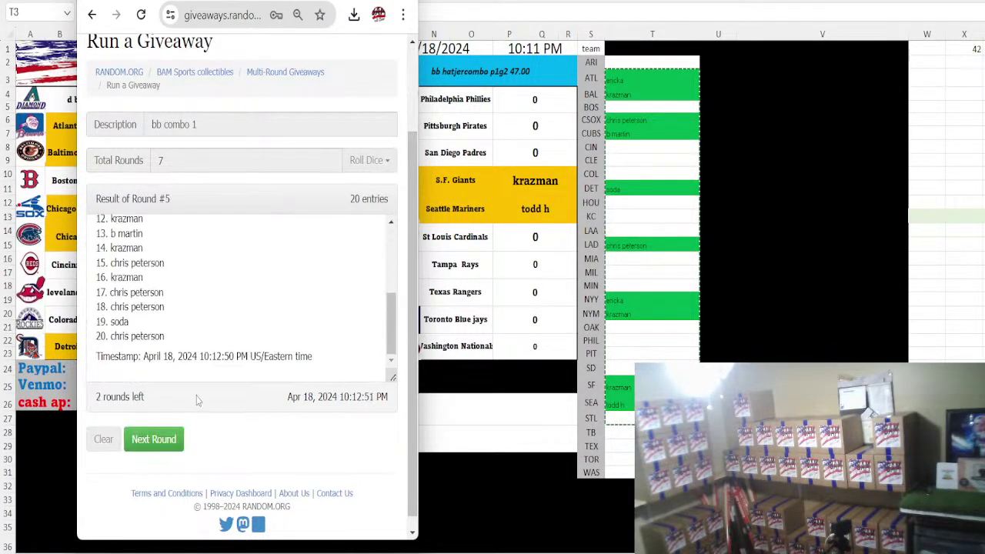
pyautogui.click(156, 439)
pyautogui.scroll(-3, 213, 317)
pyautogui.click(152, 438)
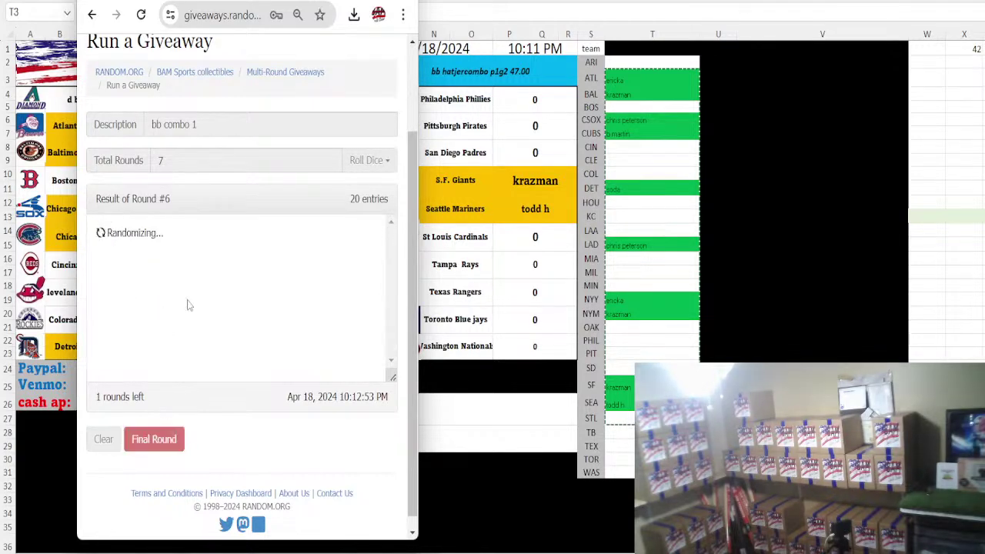
pyautogui.scroll(-3, 196, 292)
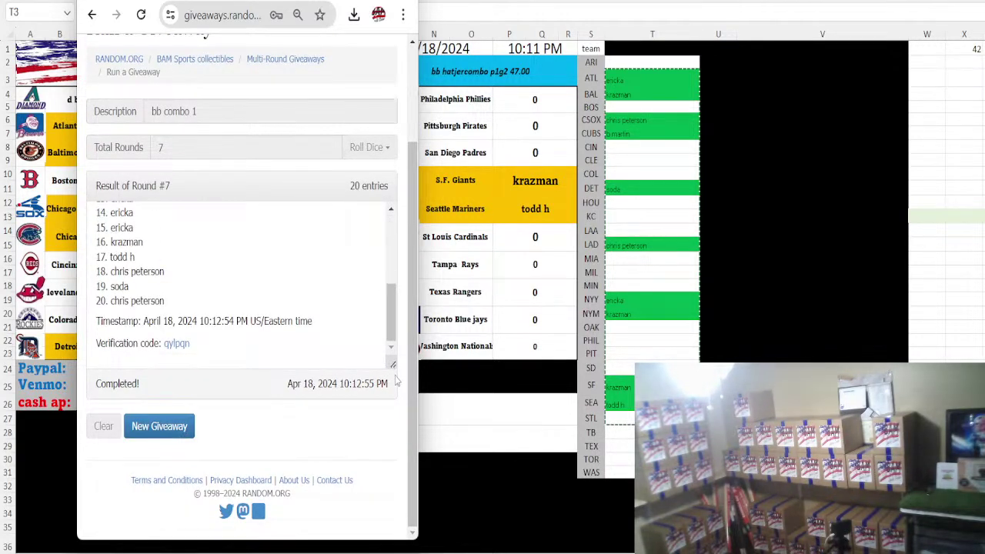
# Enlarge the Round #7 results list and move the browser aside to reveal the spreadsheet.
pyautogui.moveTo(392, 364); pyautogui.dragTo(393, 437)
pyautogui.scroll(5, 230, 347)
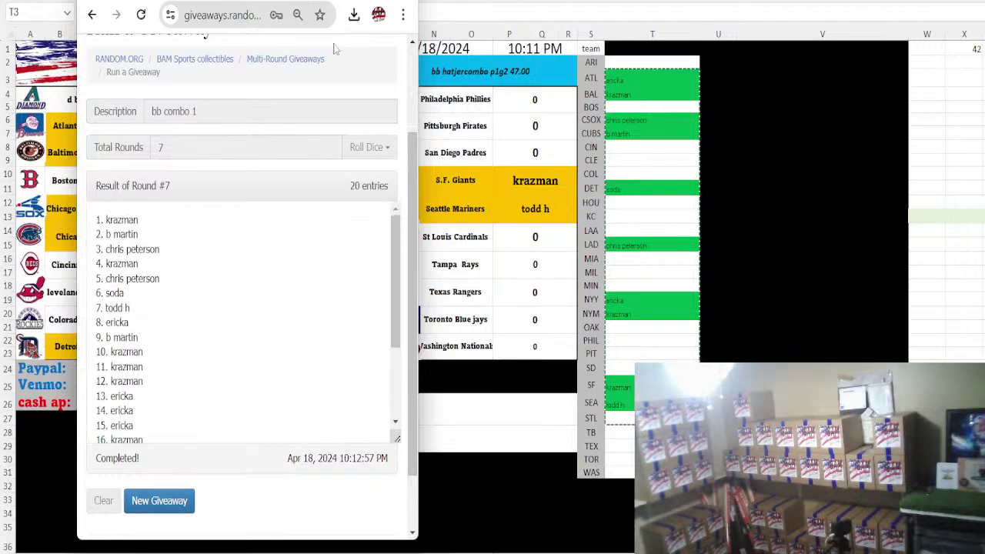
pyautogui.moveTo(296, 14); pyautogui.dragTo(780, 7)
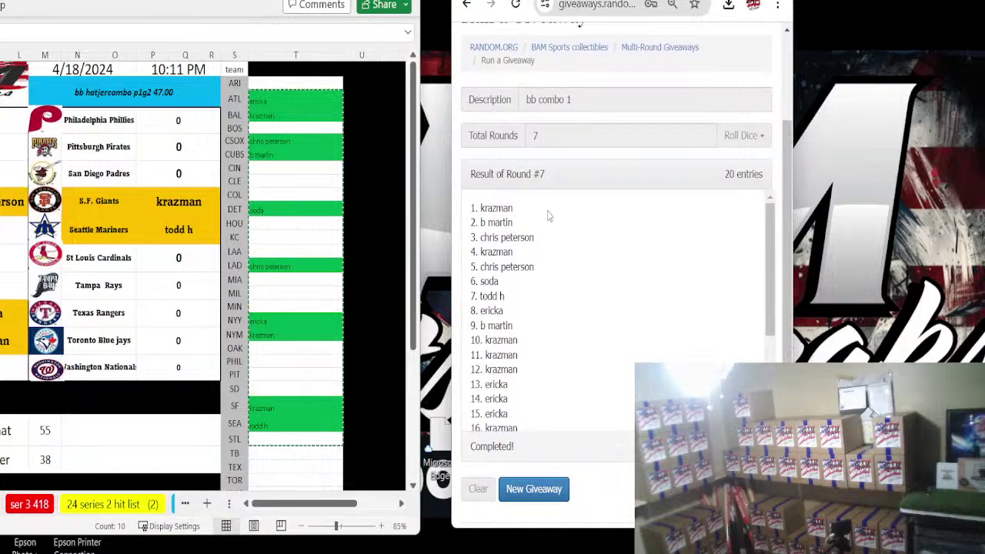
# Copy round 7 results 1 and 2 into column T beside ARI and BOS.
pyautogui.tripleClick(490, 208)
pyautogui.rightClick(490, 208)
pyautogui.click(510, 222)
pyautogui.click(307, 103)
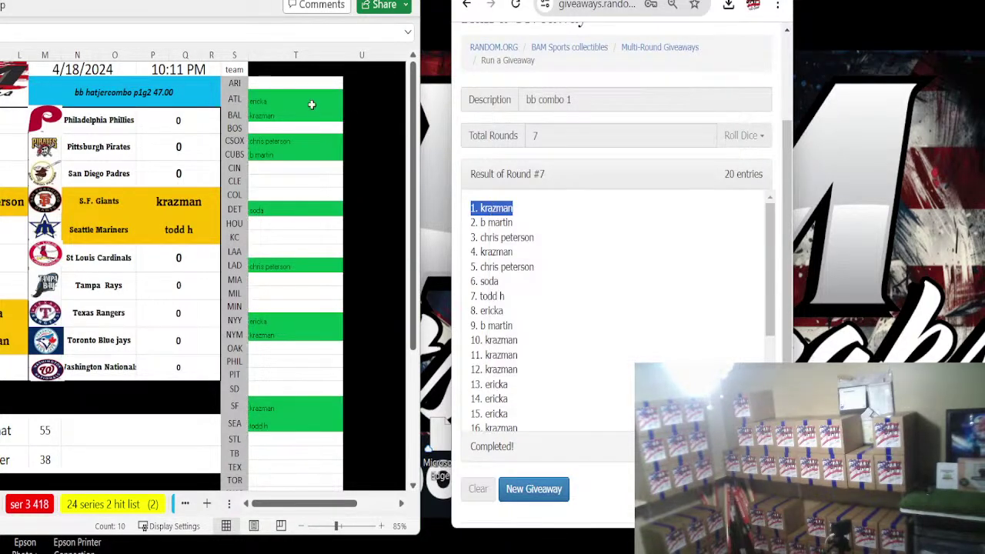
pyautogui.rightClick(305, 109)
pyautogui.click(320, 137)
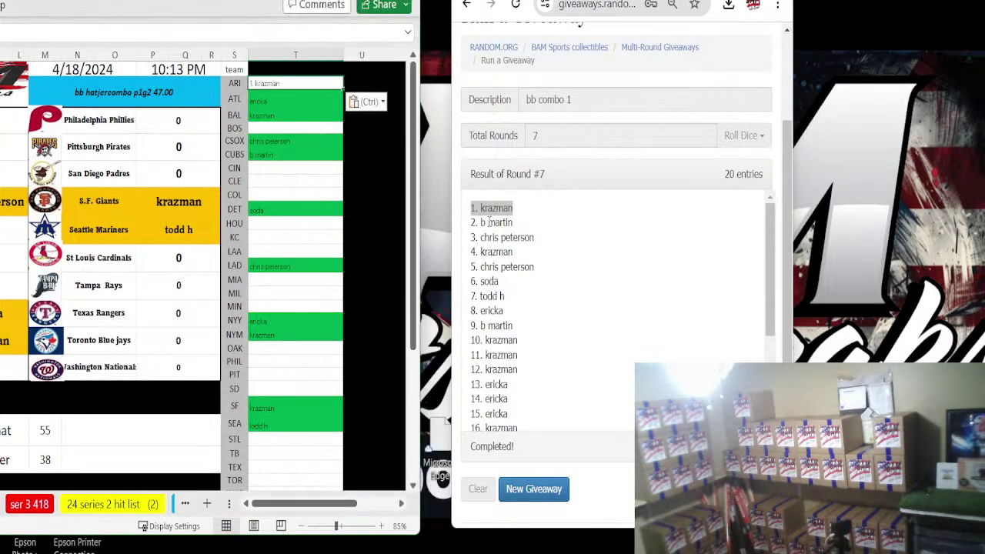
pyautogui.tripleClick(483, 223)
pyautogui.rightClick(483, 223)
pyautogui.click(508, 240)
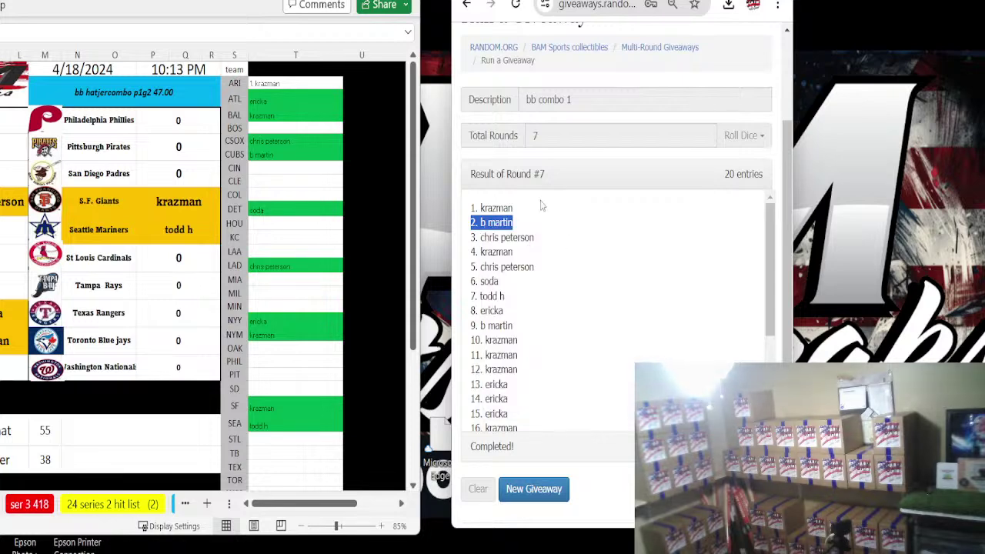
pyautogui.click(286, 129)
pyautogui.rightClick(287, 132)
pyautogui.click(320, 138)
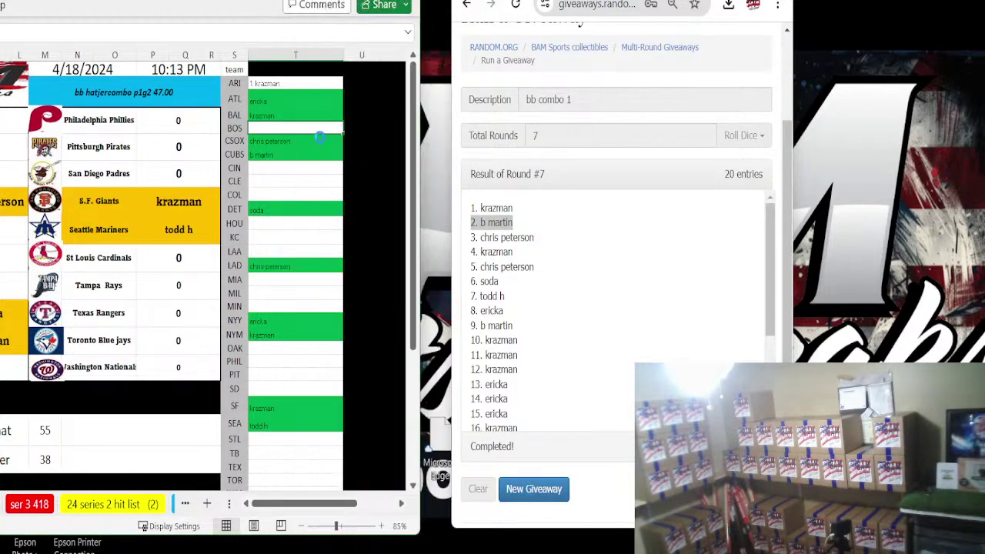
# Paste round 7 results 3–5 into CIN–COL and 6–8 into HOU–LAA in column T.
pyautogui.moveTo(472, 238); pyautogui.dragTo(565, 268)
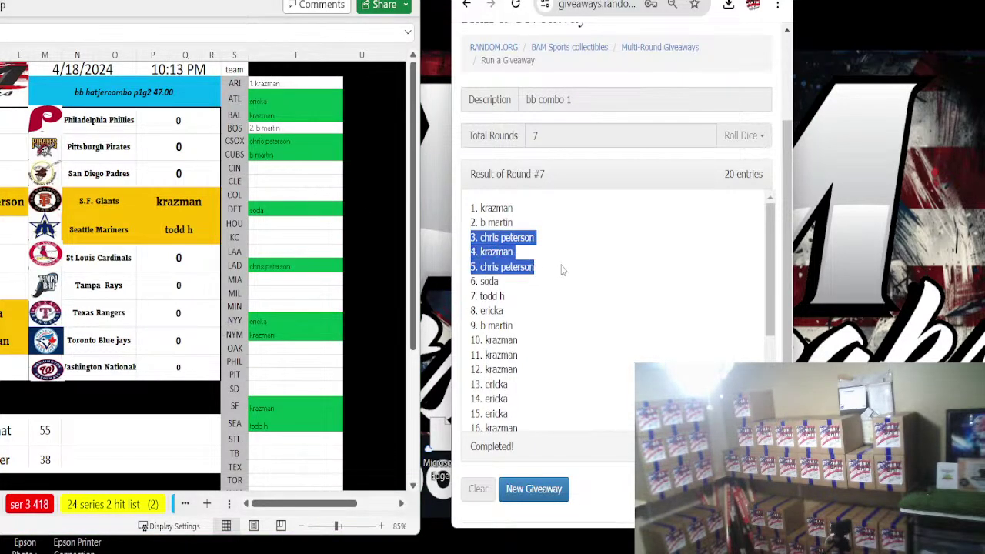
pyautogui.rightClick(565, 269)
pyautogui.click(531, 277)
pyautogui.click(264, 168)
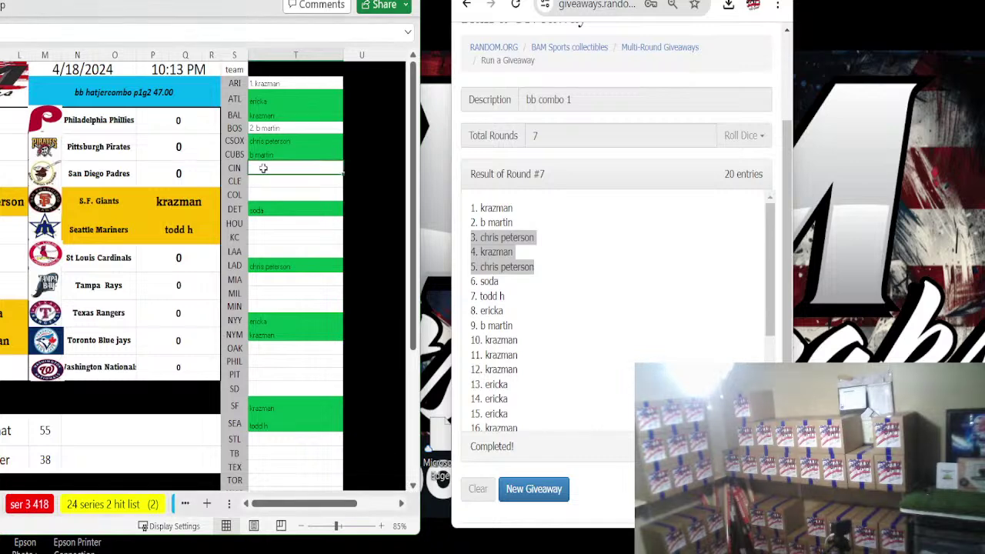
pyautogui.rightClick(264, 167)
pyautogui.click(297, 138)
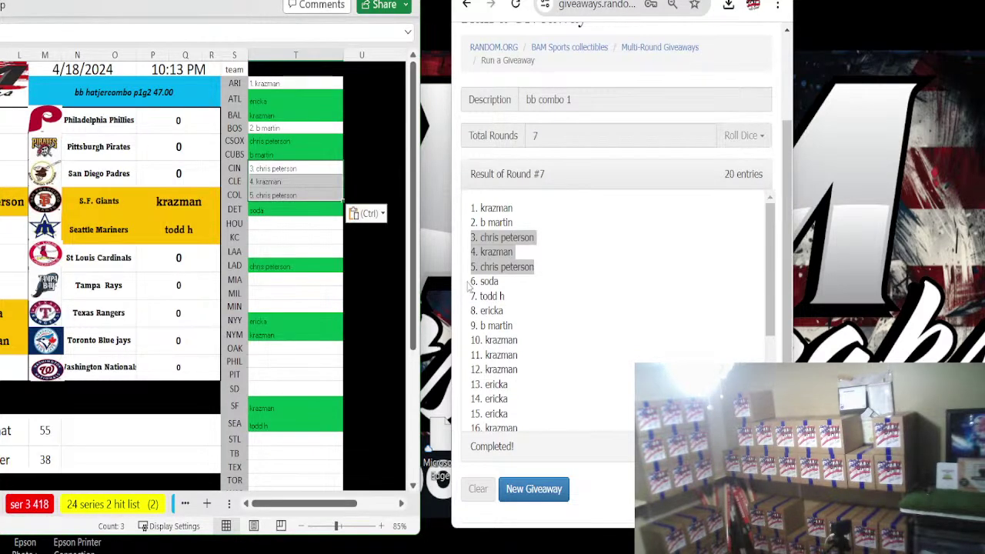
pyautogui.moveTo(465, 282); pyautogui.dragTo(545, 319)
pyautogui.rightClick(487, 302)
pyautogui.click(512, 316)
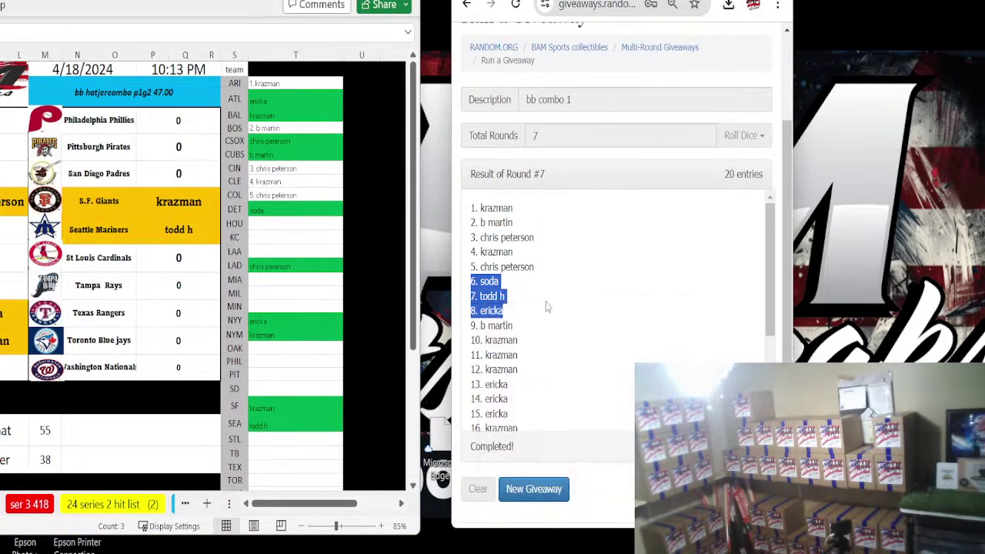
pyautogui.click(268, 223)
pyautogui.rightClick(268, 225)
pyautogui.click(296, 107)
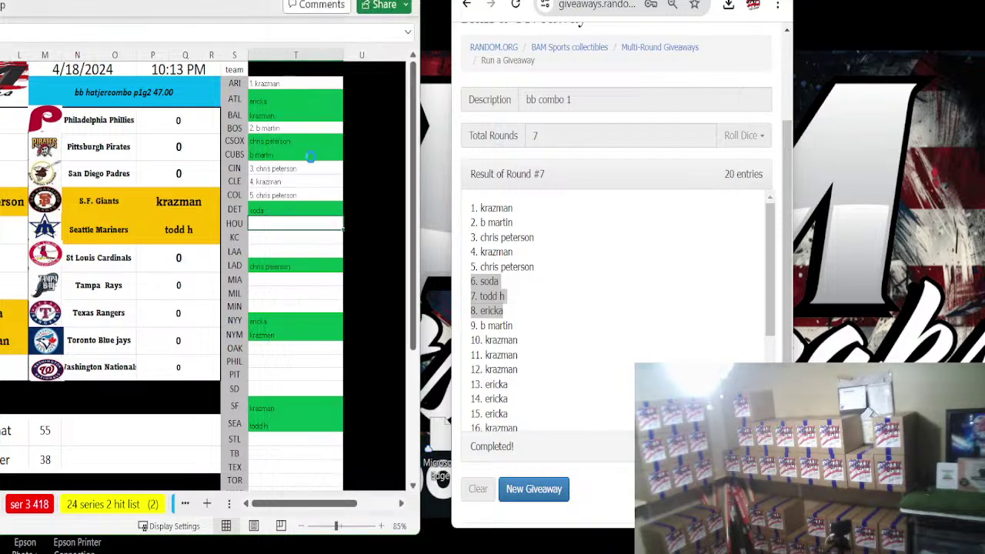
# Paste round 7 results 9–11 into MIA–MIN and 12–15 into OAK–SD in column T.
pyautogui.moveTo(466, 321); pyautogui.dragTo(495, 355)
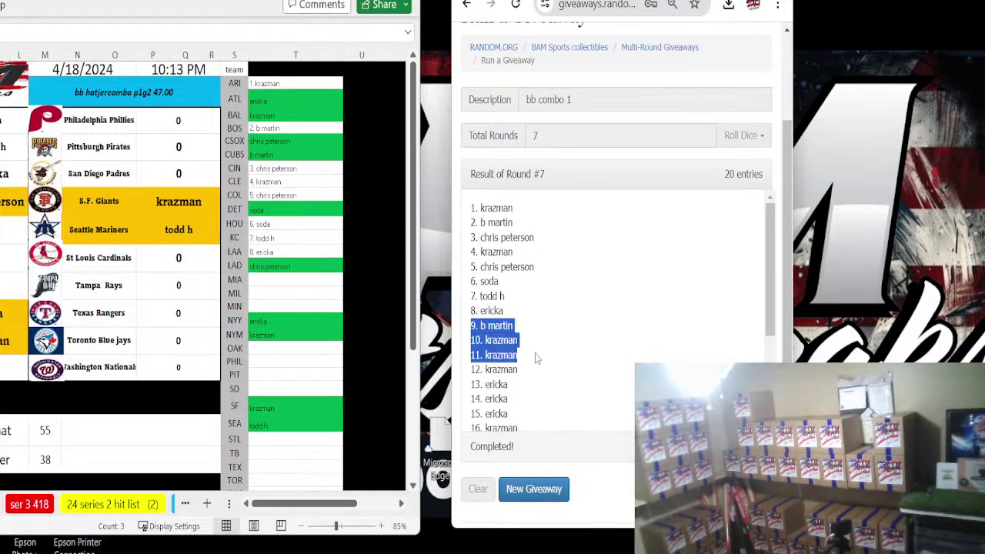
pyautogui.rightClick(499, 350)
pyautogui.click(517, 358)
pyautogui.click(272, 280)
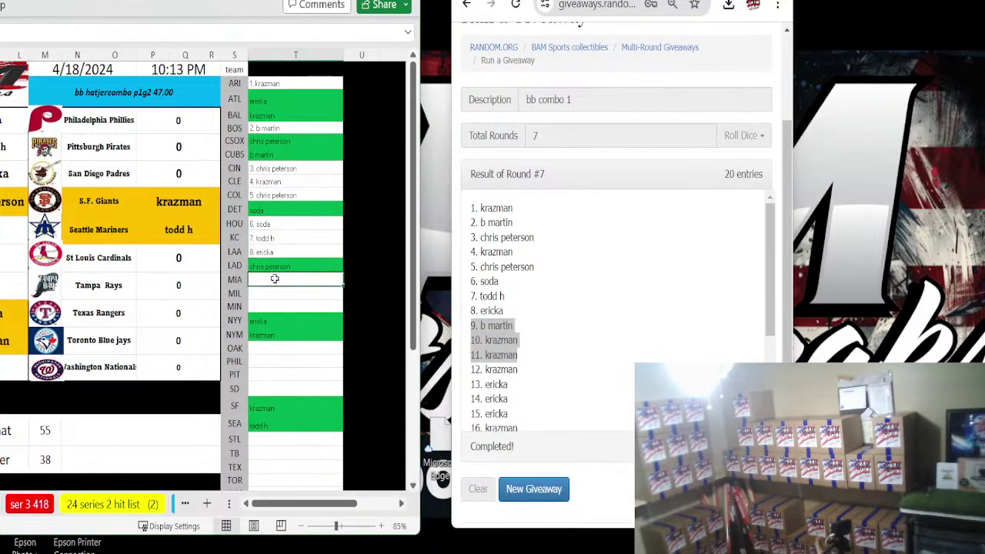
pyautogui.rightClick(272, 279)
pyautogui.click(308, 137)
pyautogui.scroll(-3, 524, 307)
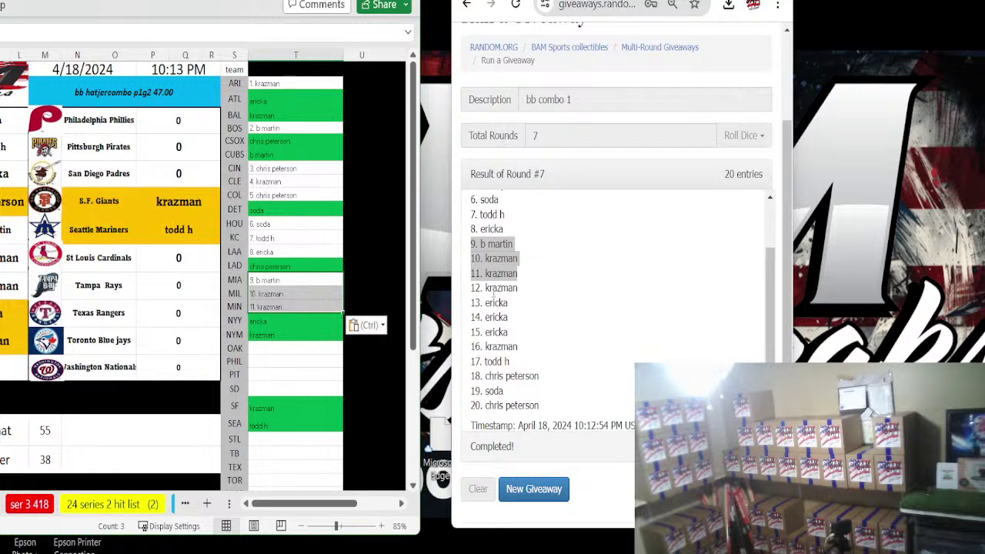
pyautogui.moveTo(469, 287); pyautogui.dragTo(536, 332)
pyautogui.rightClick(517, 329)
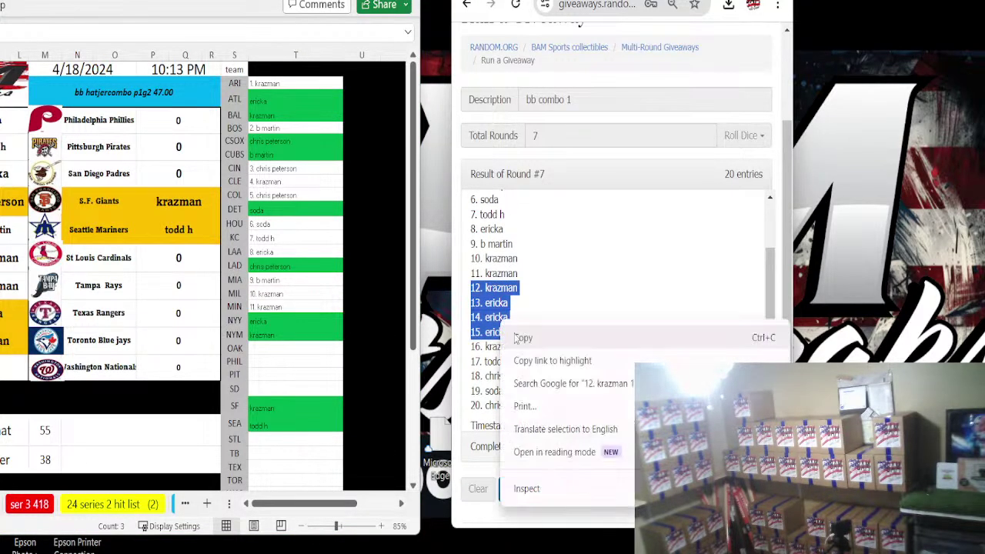
pyautogui.click(517, 338)
pyautogui.click(271, 350)
pyautogui.rightClick(270, 350)
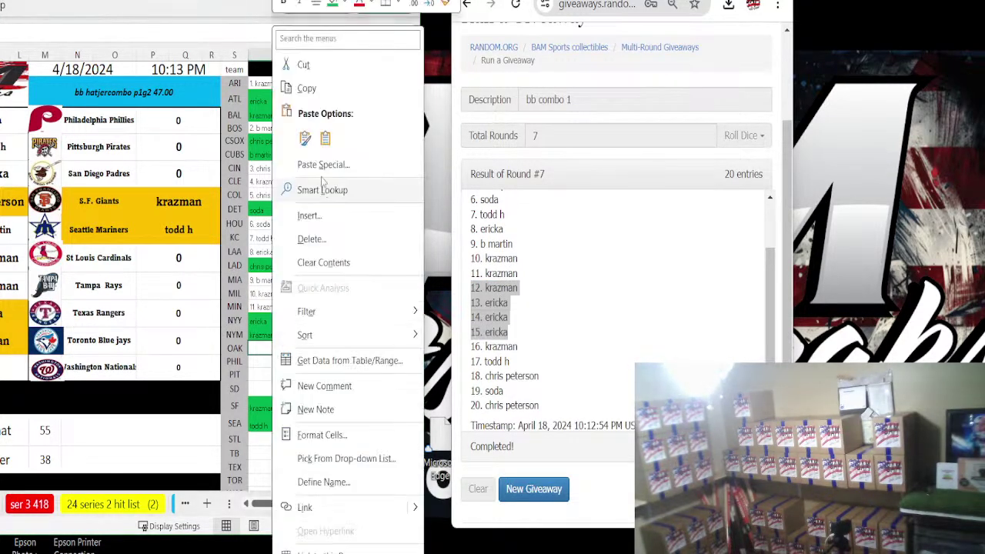
pyautogui.click(308, 137)
# Paste round 7 results 16–20 into STL–TOR, then minimize the browser and maximize Excel.
pyautogui.scroll(-1, 554, 264)
pyautogui.moveTo(470, 305); pyautogui.dragTo(543, 365)
pyautogui.rightClick(489, 338)
pyautogui.click(516, 348)
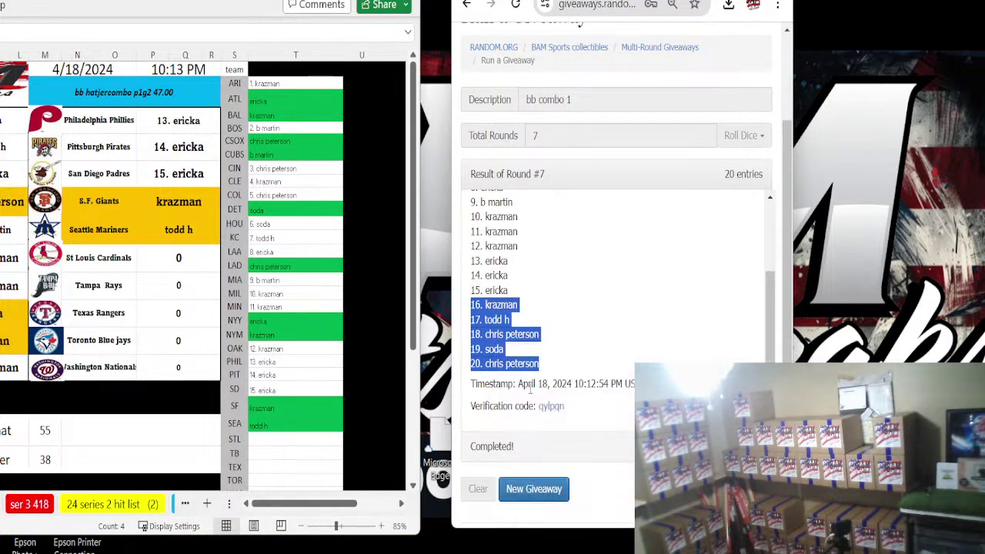
pyautogui.click(273, 440)
pyautogui.rightClick(275, 445)
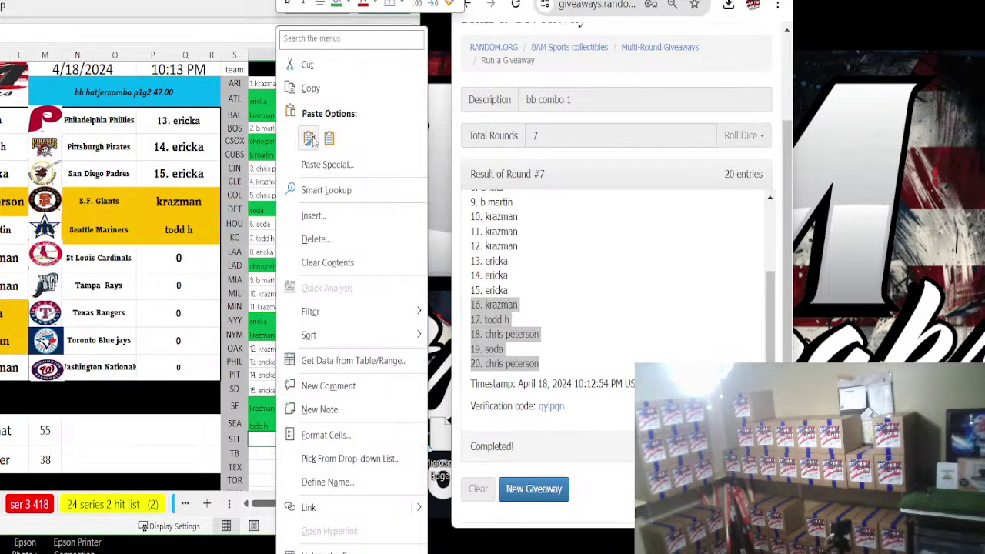
pyautogui.click(309, 137)
pyautogui.click(307, 101)
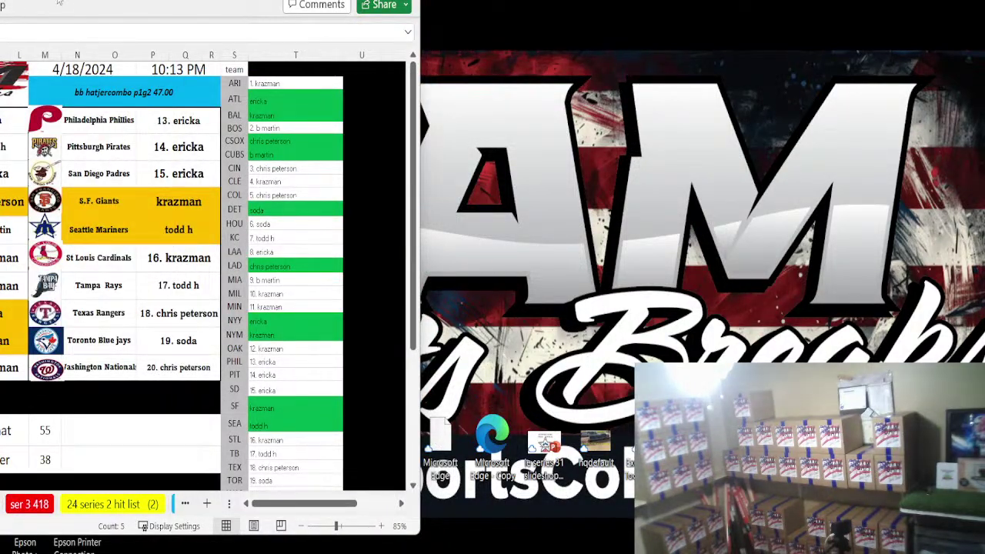
pyautogui.press('super+Up')
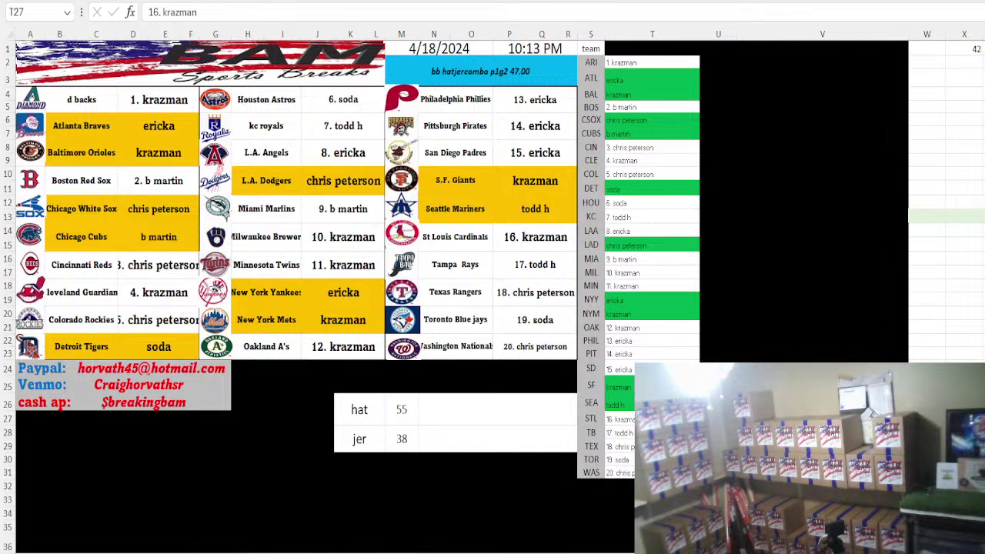
# Fill the A4:R23 team grid with the yellow standard colour and deselect it.
pyautogui.moveTo(77, 100); pyautogui.dragTo(510, 343)
pyautogui.rightClick(493, 313)
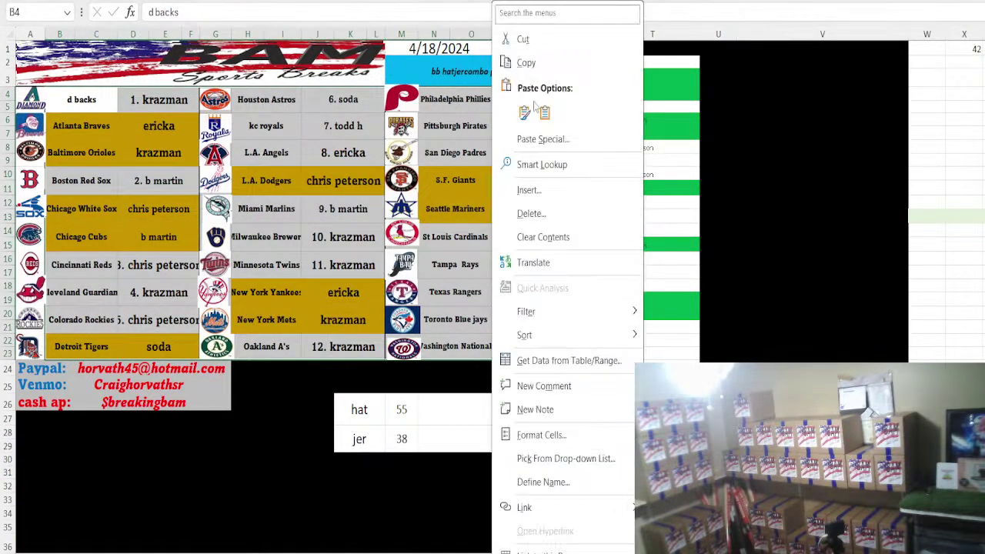
pyautogui.click(562, 3)
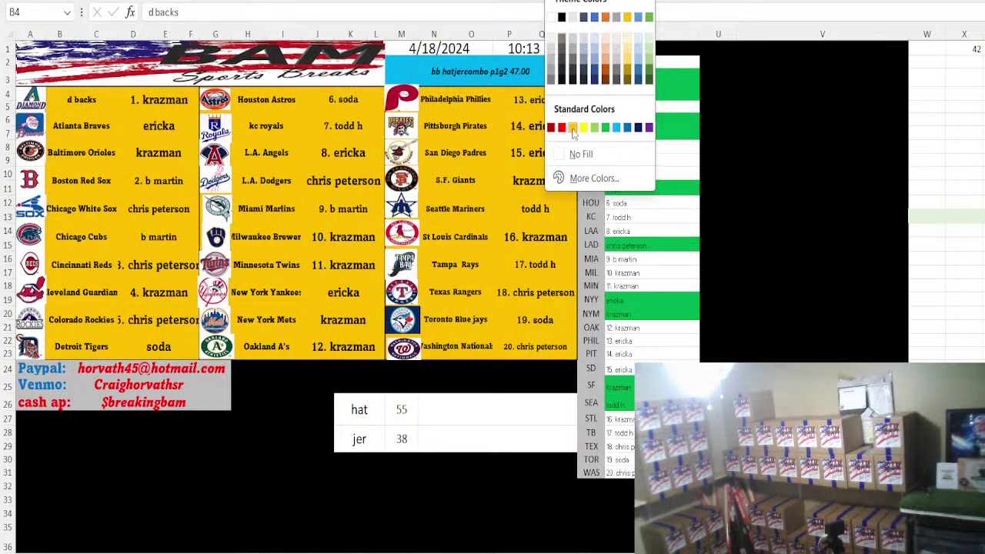
pyautogui.click(573, 133)
pyautogui.click(487, 416)
pyautogui.click(474, 437)
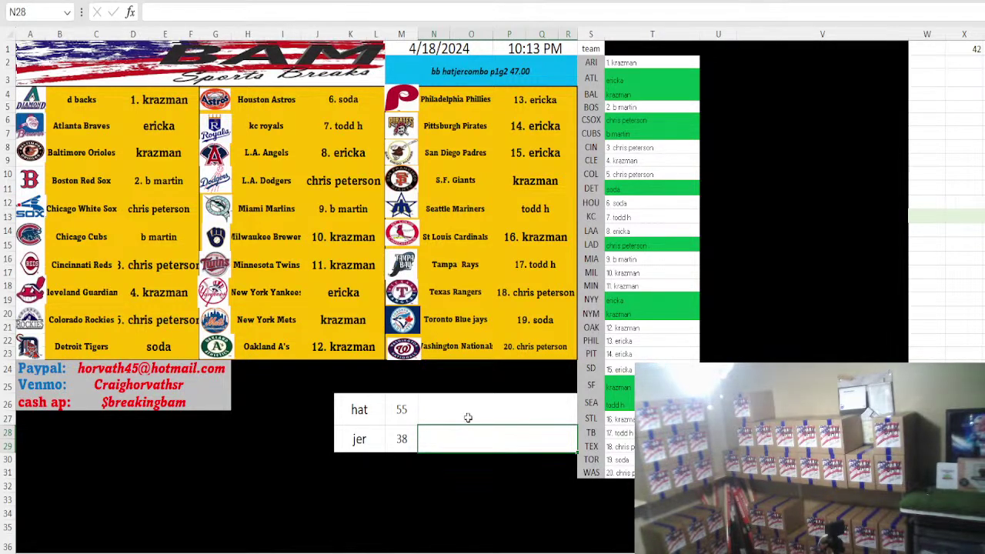
# Replace the kc royals entry in J6 with the buyer's name, accepting AutoComplete.
pyautogui.click(466, 411)
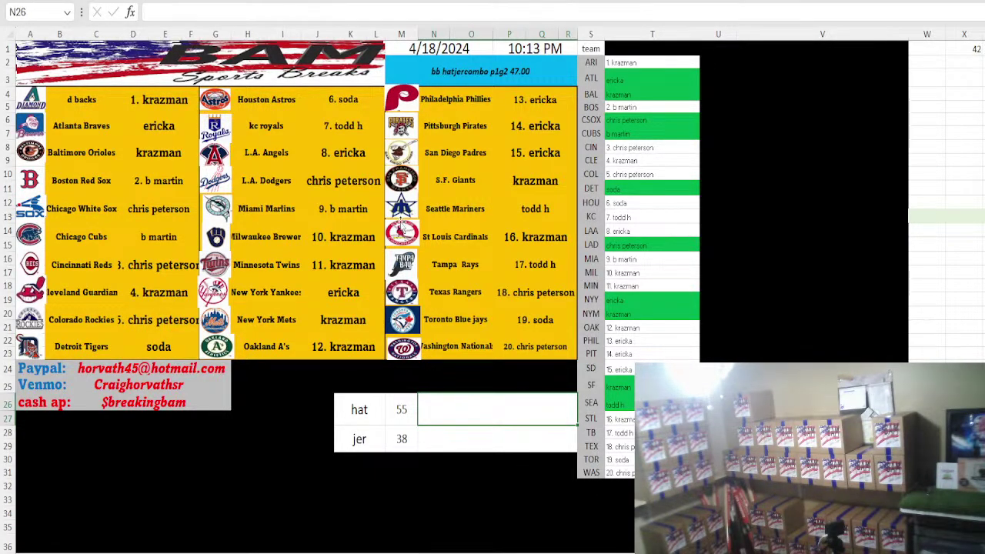
pyautogui.click(347, 154)
pyautogui.click(342, 127)
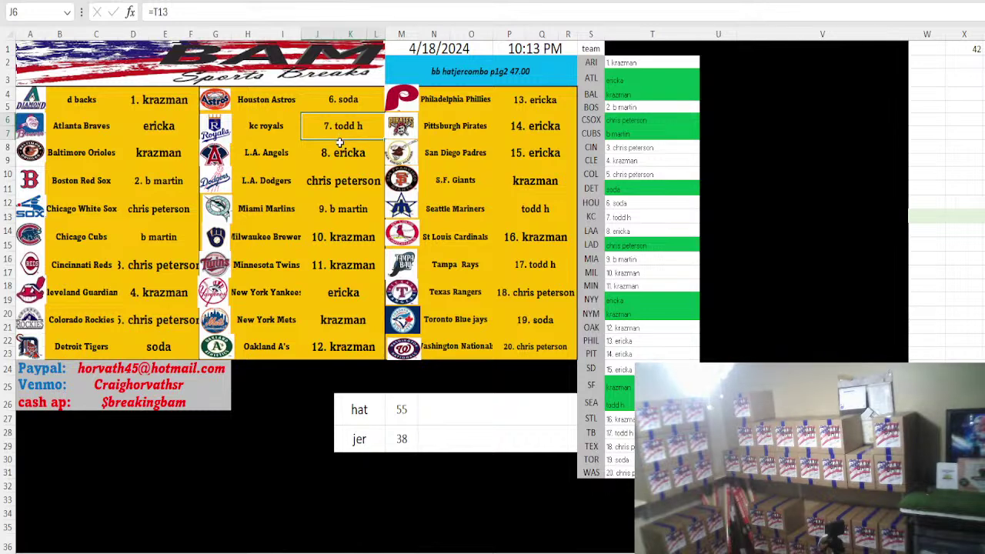
pyautogui.write('krazman')
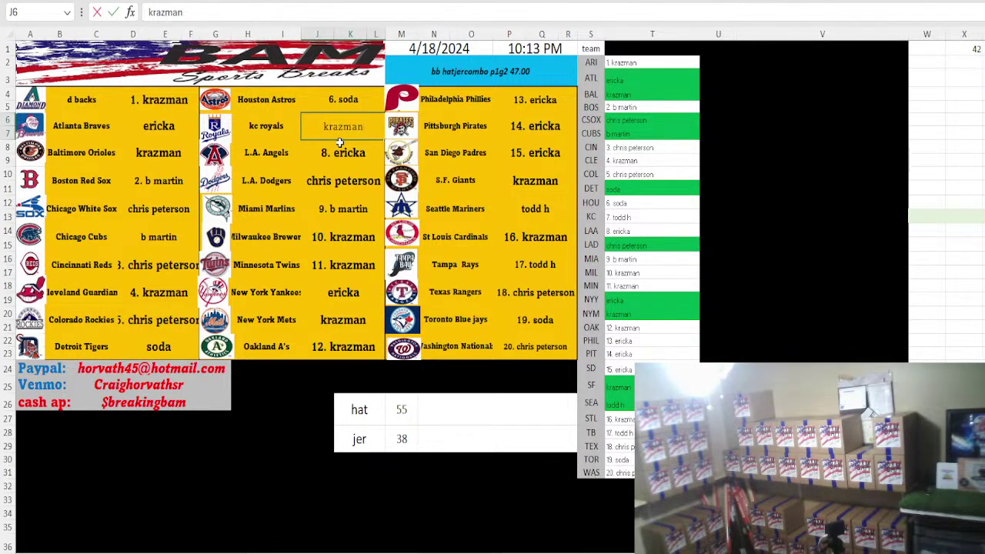
pyautogui.press('Return')
pyautogui.press('Return')
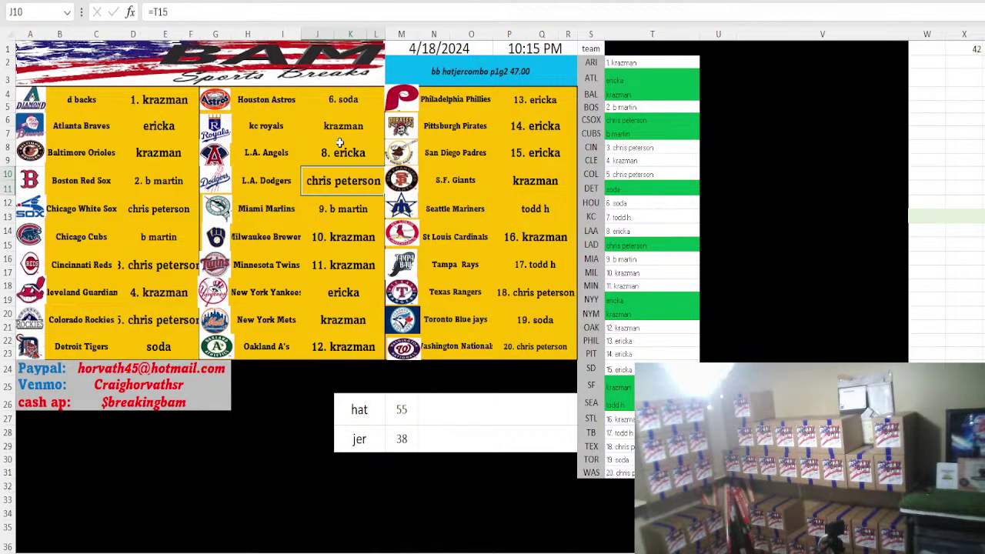
# Enter buyer names in the Tampa Rays (P16) and Milwaukee (J14) cells.
pyautogui.click(537, 267)
pyautogui.write('krazman')
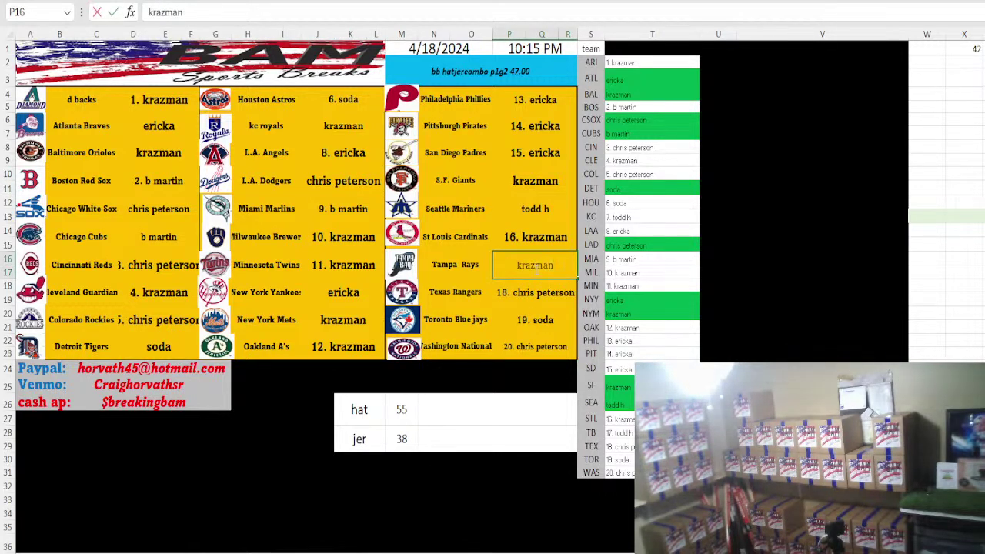
pyautogui.press('Return')
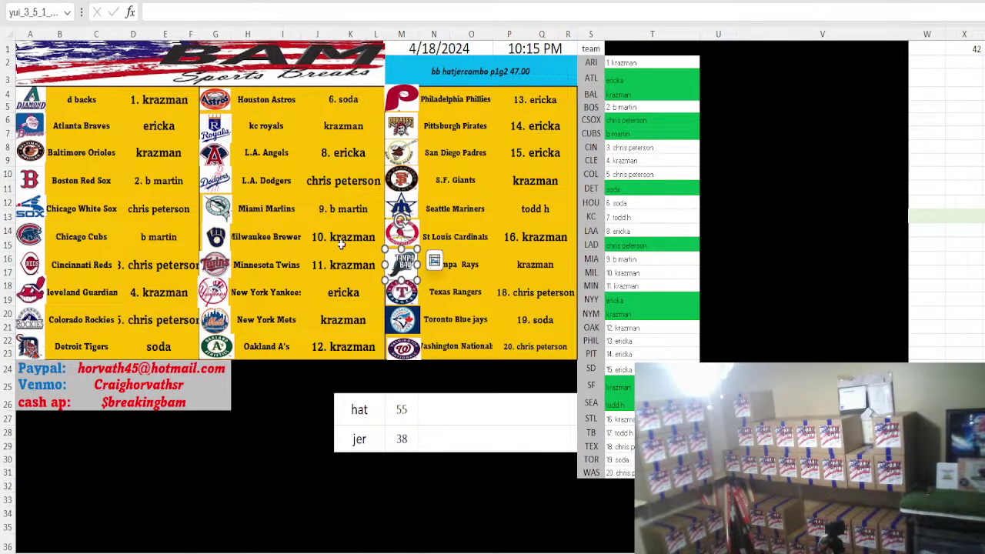
pyautogui.click(341, 243)
pyautogui.write('todd')
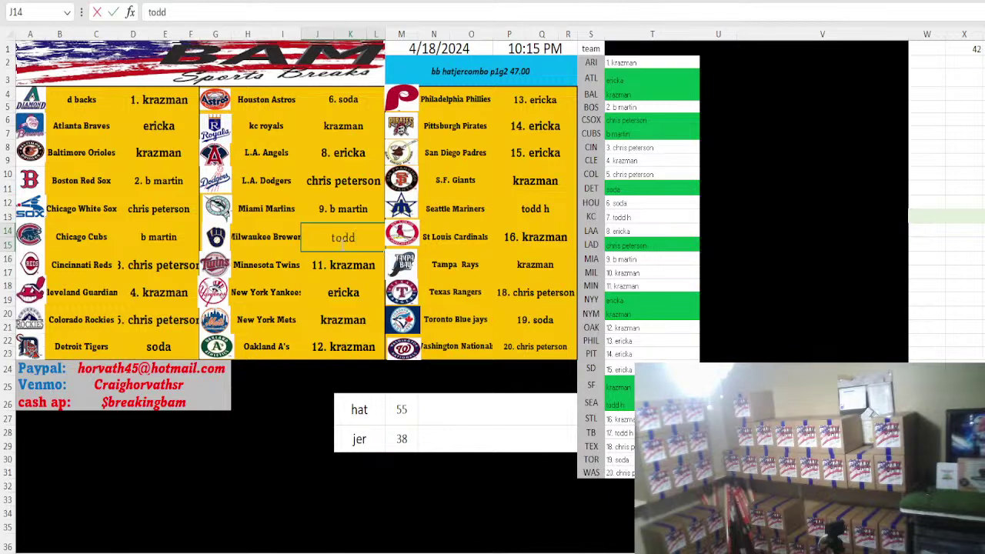
pyautogui.press('Return')
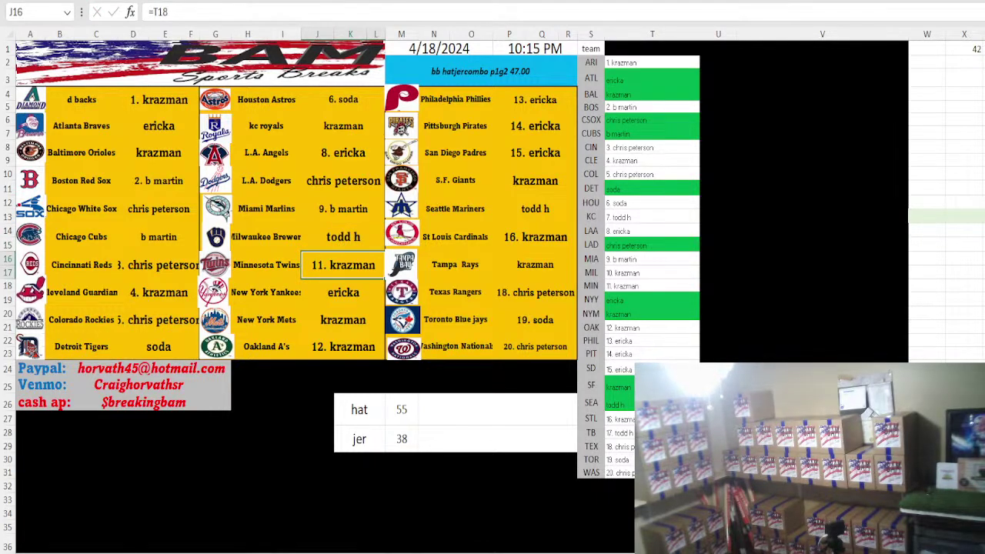
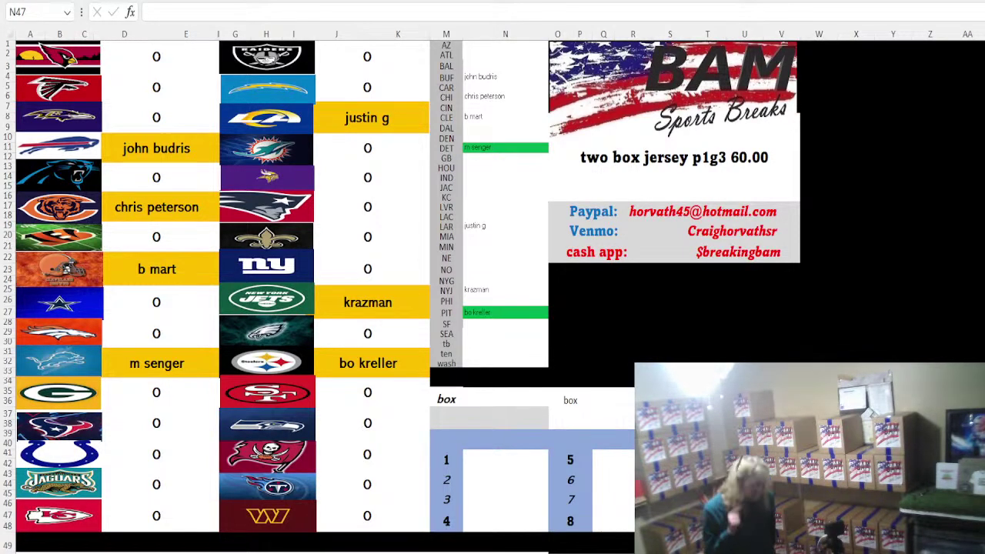
# Post 'jersey filled' in the YouTube live chat, positioned beside the spreadsheet.
pyautogui.moveTo(0, 4); pyautogui.dragTo(593, 12)
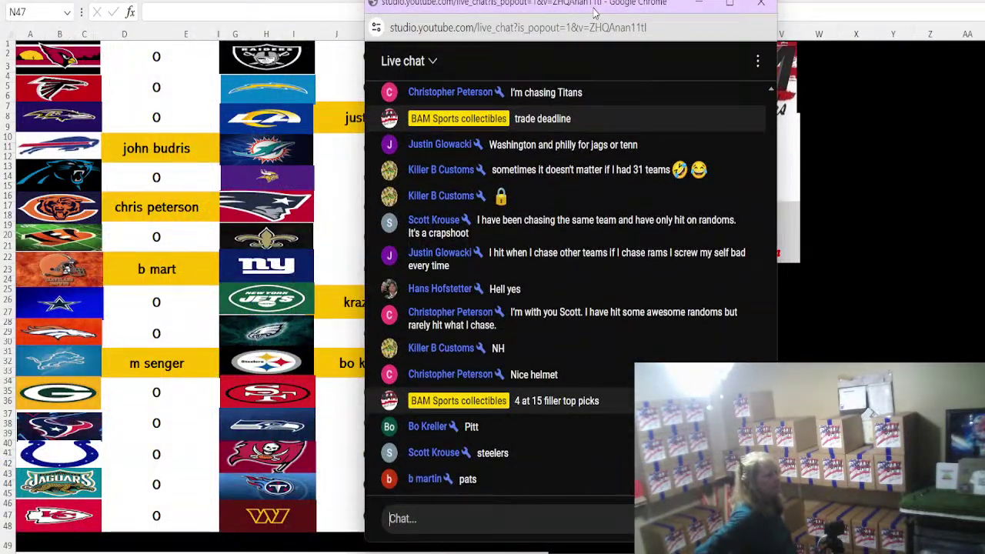
pyautogui.moveTo(593, 12); pyautogui.dragTo(219, 32)
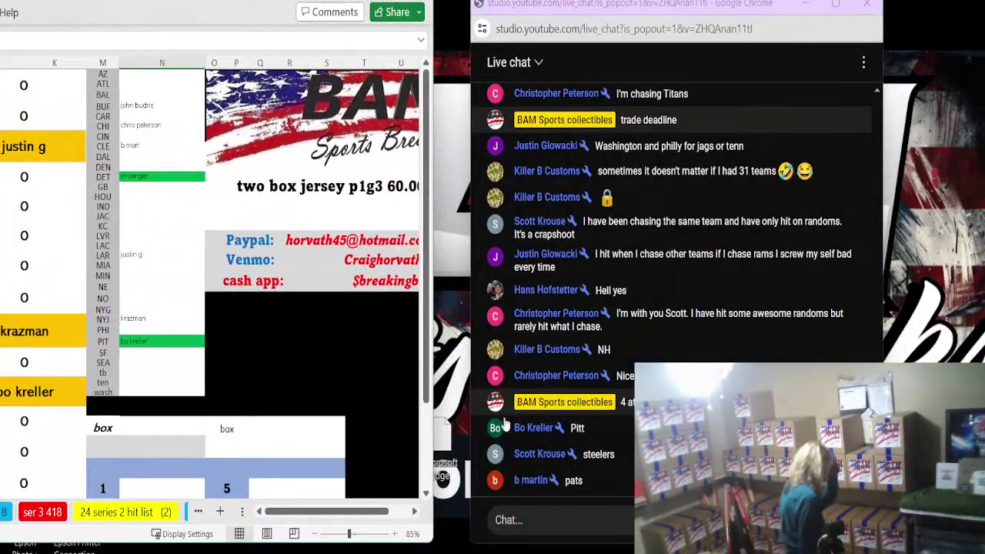
pyautogui.click(552, 512)
pyautogui.write('jersey f')
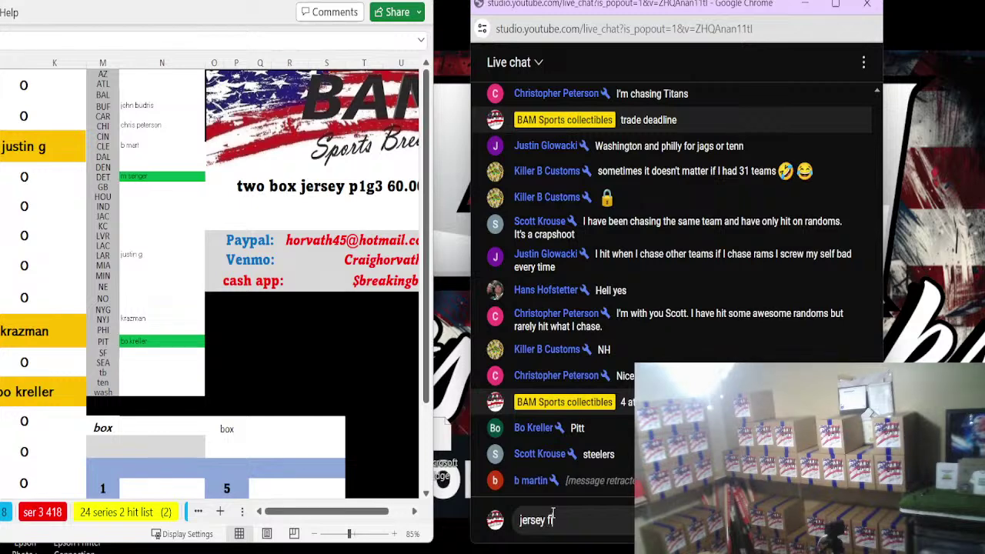
pyautogui.write('illed')
pyautogui.press('Return')
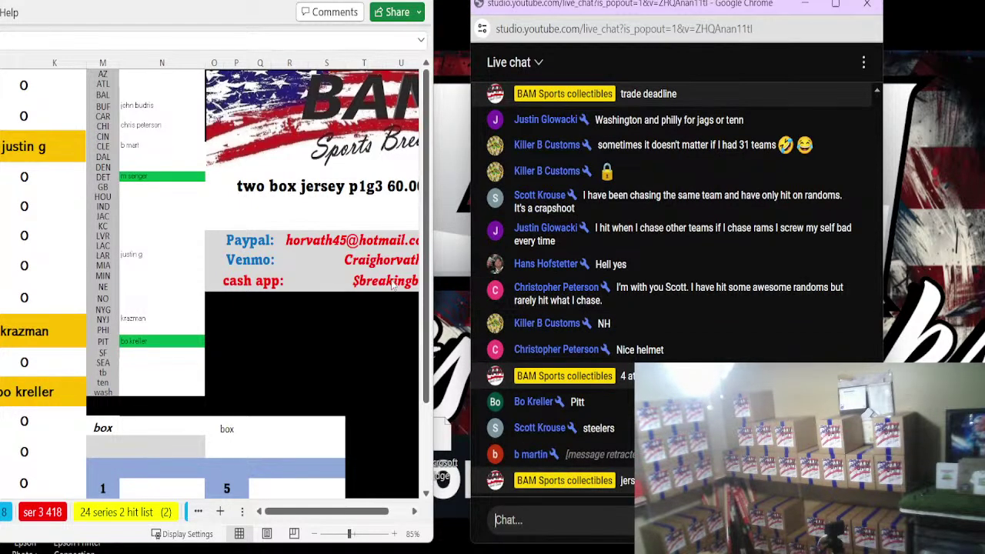
pyautogui.scroll(-3, 295, 320)
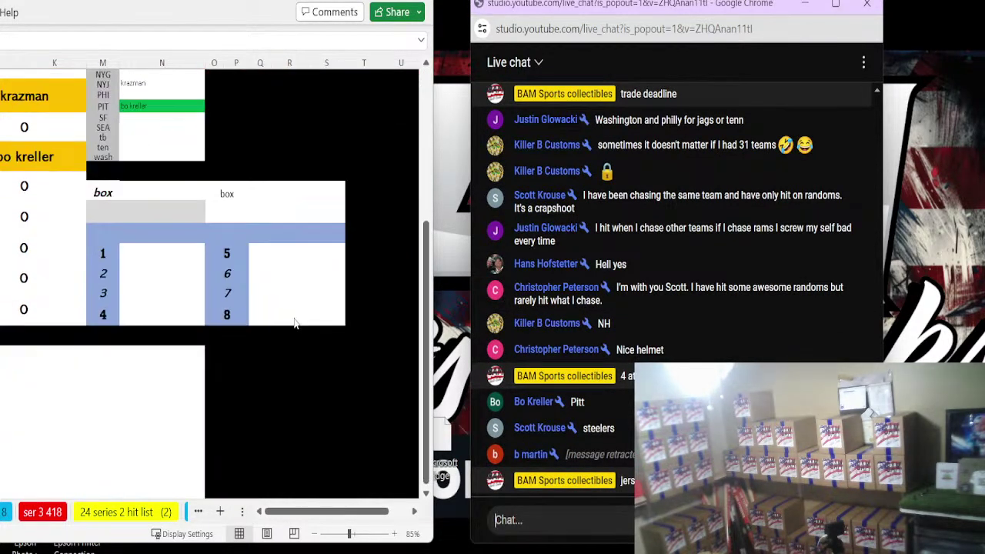
pyautogui.scroll(1, 294, 323)
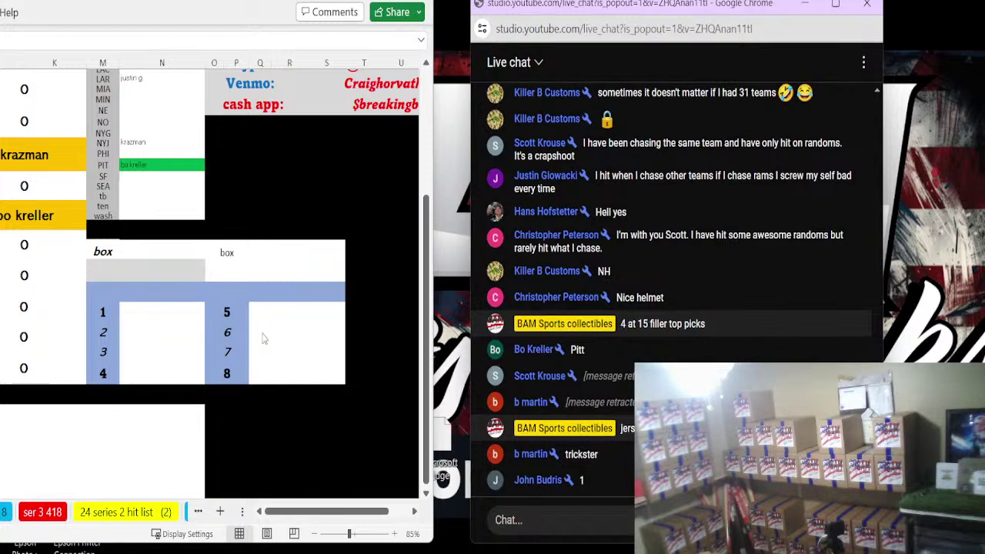
# Enter the first two buyers' names into box slots 1 and 2.
pyautogui.click(144, 311)
pyautogui.click(145, 311)
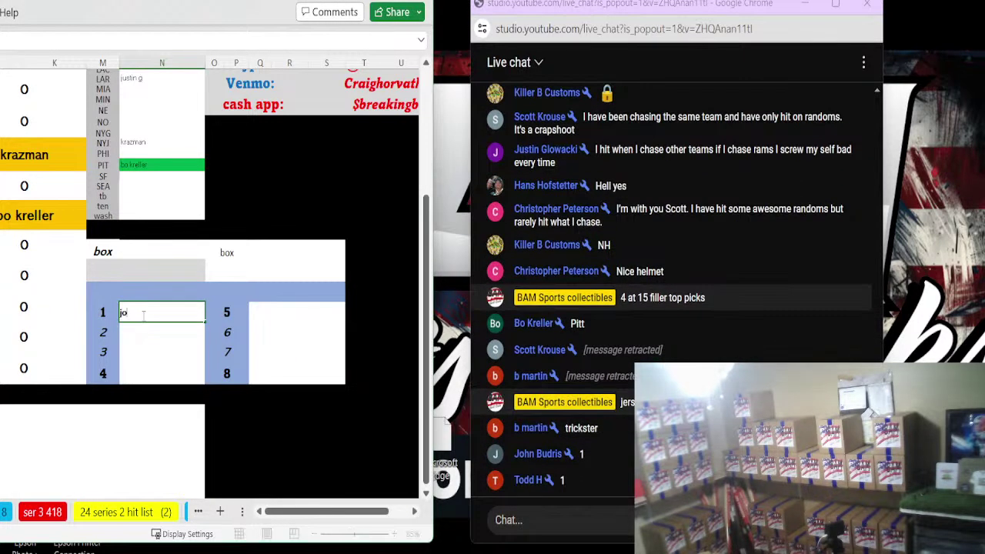
pyautogui.press('Return')
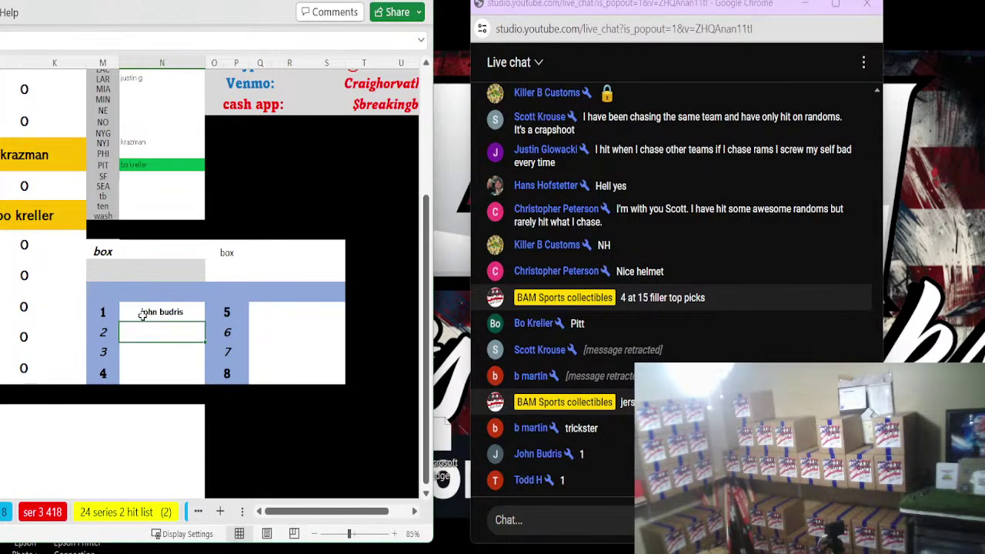
pyautogui.write('todd h')
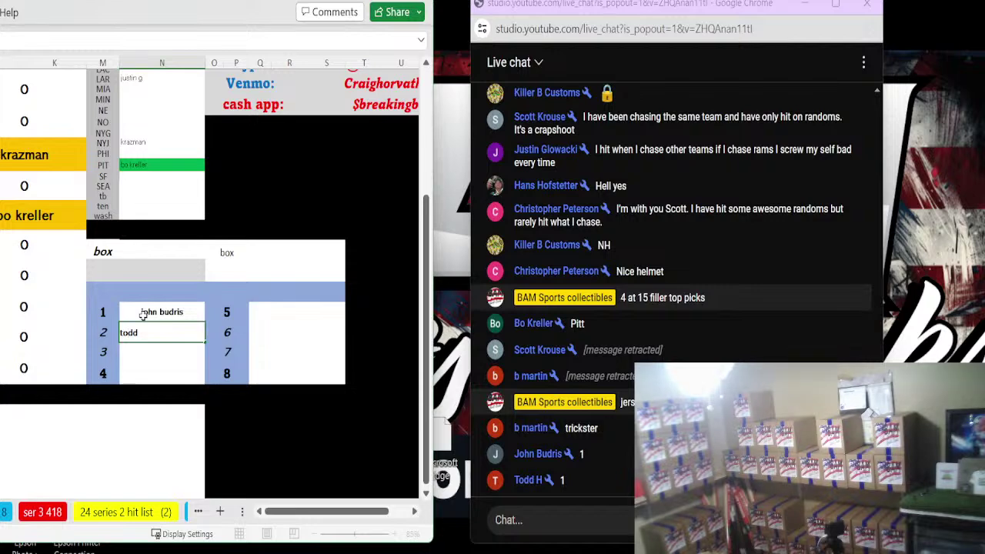
pyautogui.press('Return')
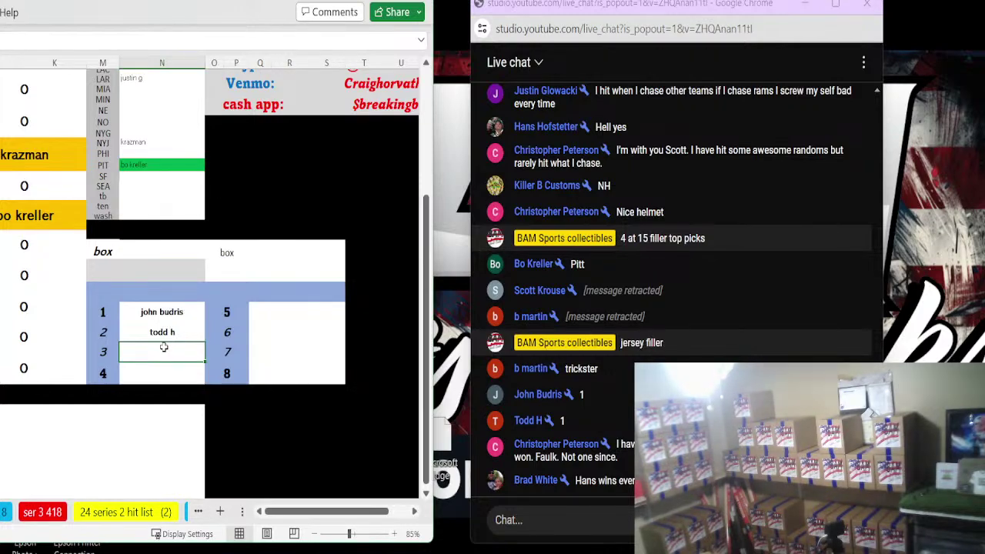
# Move the chat window aside and enter the third buyer's name in box slot 3.
pyautogui.moveTo(613, 7); pyautogui.dragTo(0, 61)
pyautogui.moveTo(121, 15); pyautogui.dragTo(533, 1)
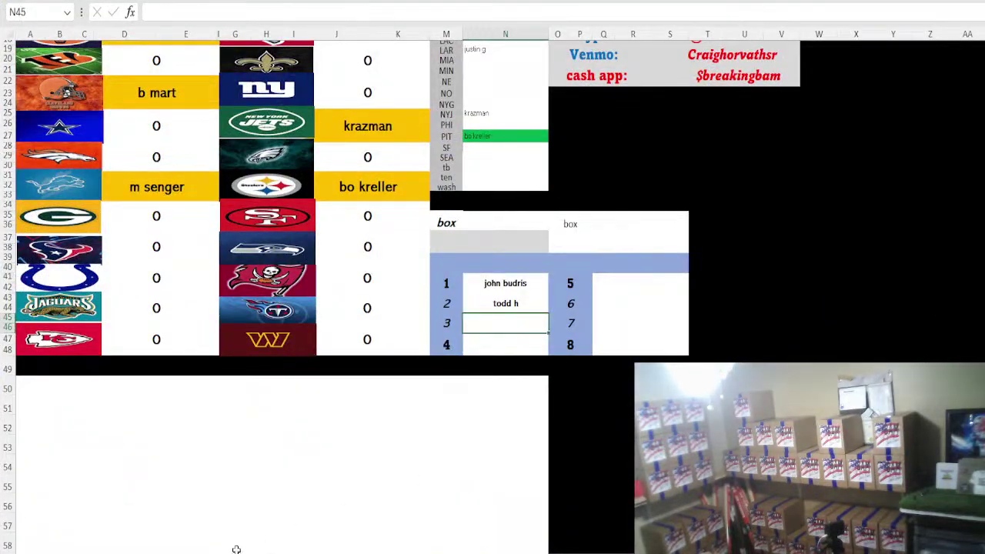
pyautogui.click(492, 337)
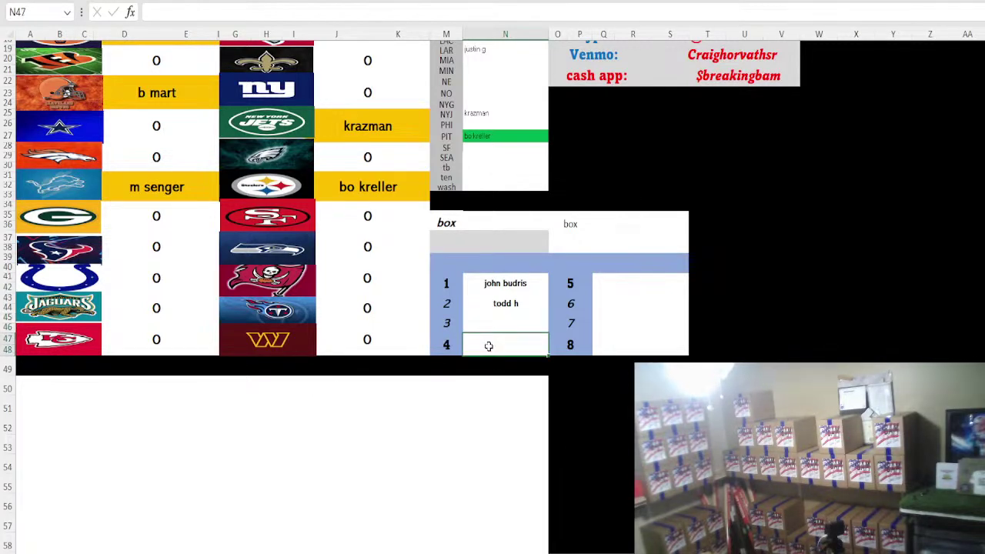
pyautogui.scroll(6, 489, 346)
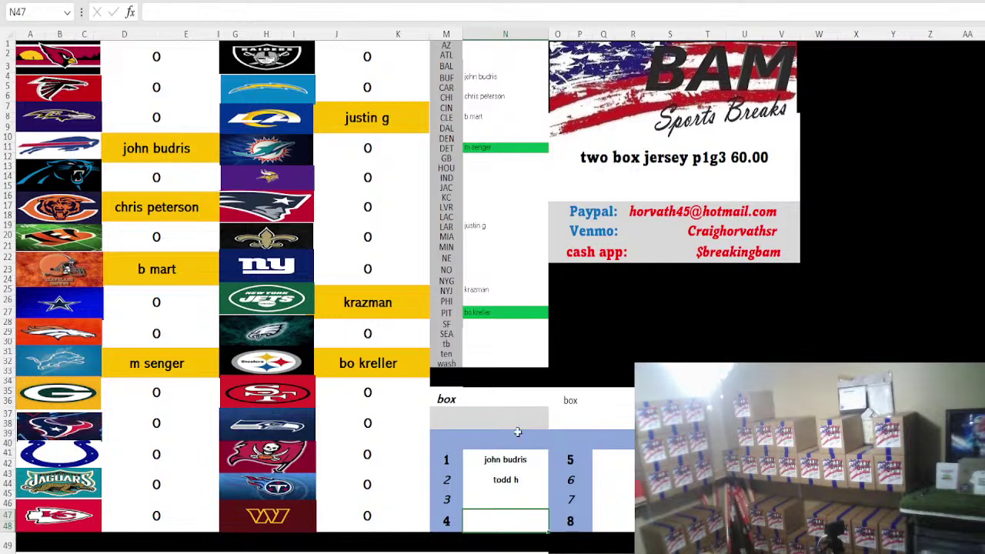
pyautogui.click(497, 500)
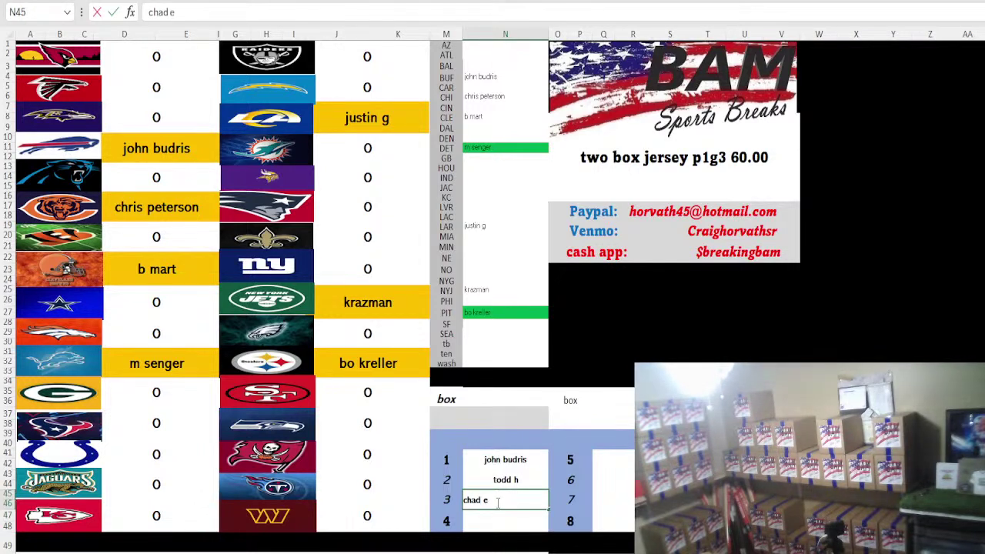
pyautogui.press('Return')
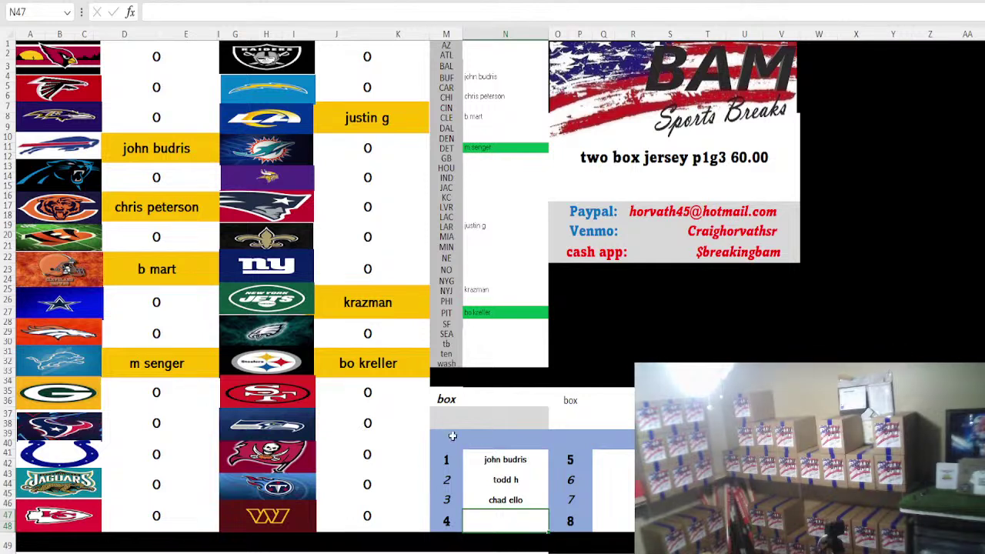
# Fill the buyer names beside BUF, CHI, CLE, LAR and NYJ green, then go to the one-box sheet.
pyautogui.click(493, 77)
pyautogui.keyDown('ctrl'); pyautogui.click(485, 96); pyautogui.keyUp('ctrl')
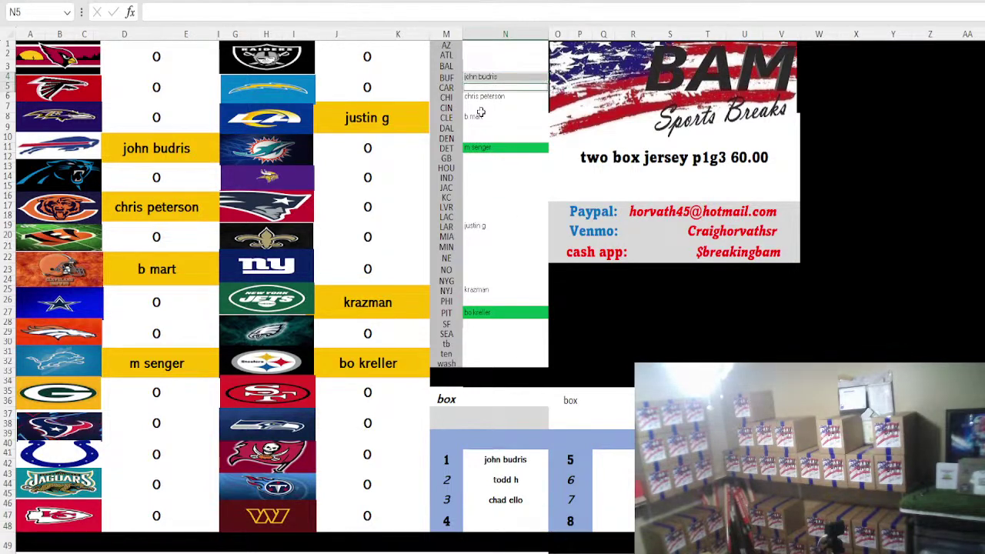
pyautogui.keyDown('ctrl'); pyautogui.click(480, 116); pyautogui.keyUp('ctrl')
pyautogui.hotkey('shift', 'Return')
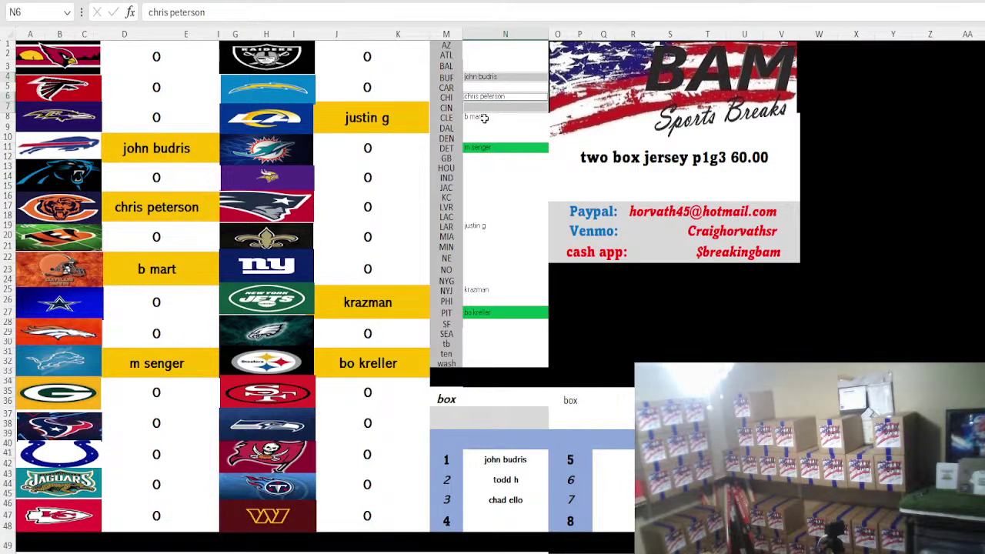
pyautogui.keyDown('ctrl'); pyautogui.click(483, 117); pyautogui.keyUp('ctrl')
pyautogui.keyDown('ctrl'); pyautogui.click(480, 226); pyautogui.keyUp('ctrl')
pyautogui.keyDown('ctrl'); pyautogui.click(475, 290); pyautogui.keyUp('ctrl')
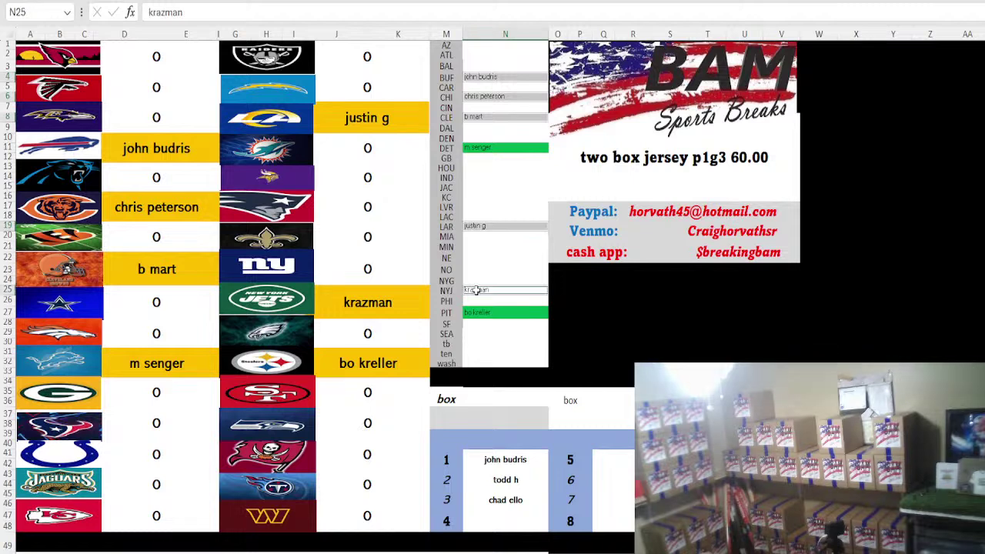
pyautogui.rightClick(479, 77)
pyautogui.click(549, 51)
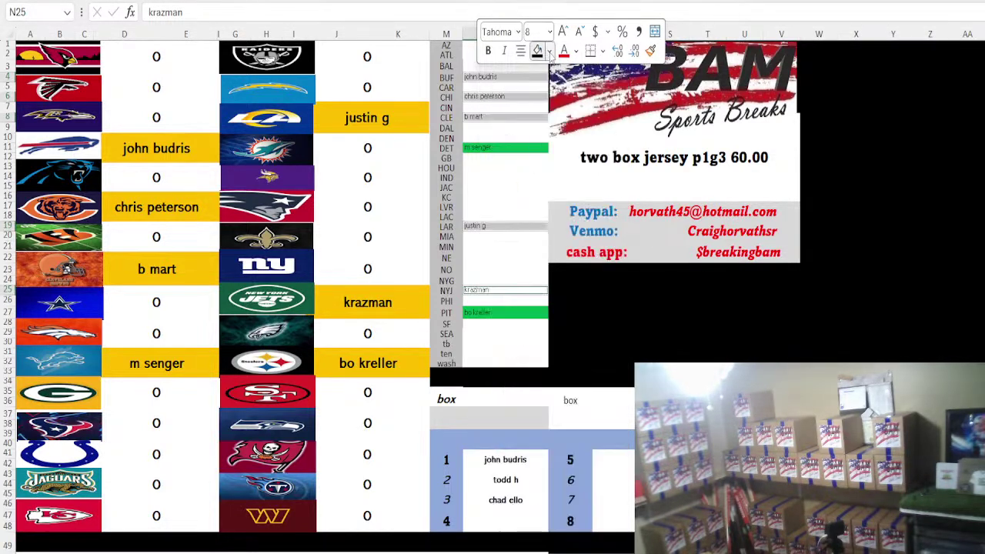
pyautogui.click(577, 202)
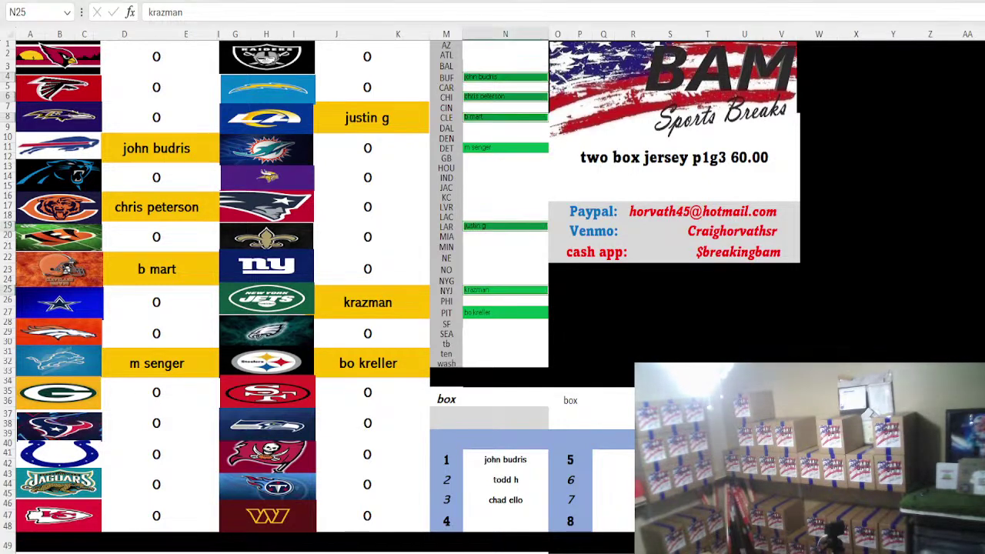
pyautogui.hotkey('ctrl', 'pagedown')
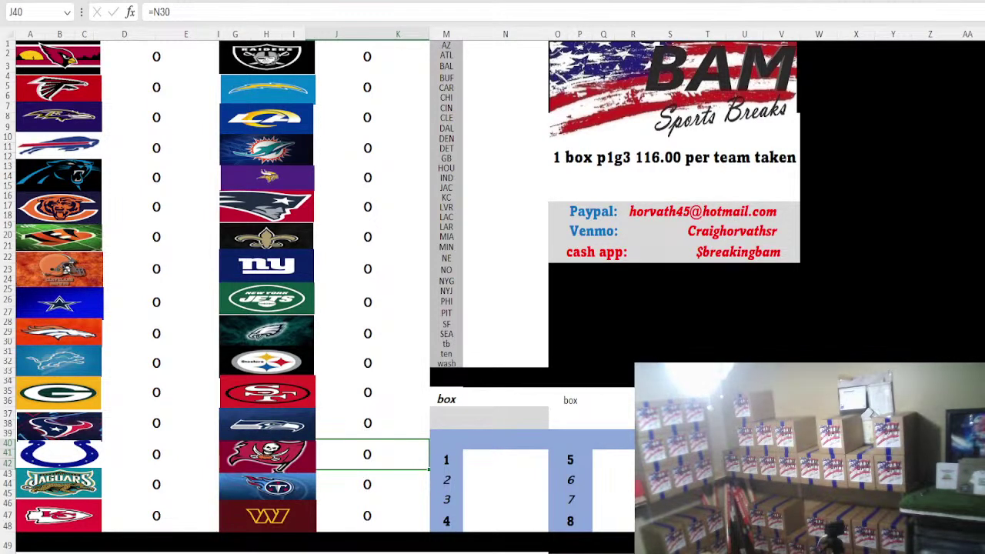
# Copy the '1 box p1g3 116.00 per team taken' title text.
pyautogui.click(677, 189)
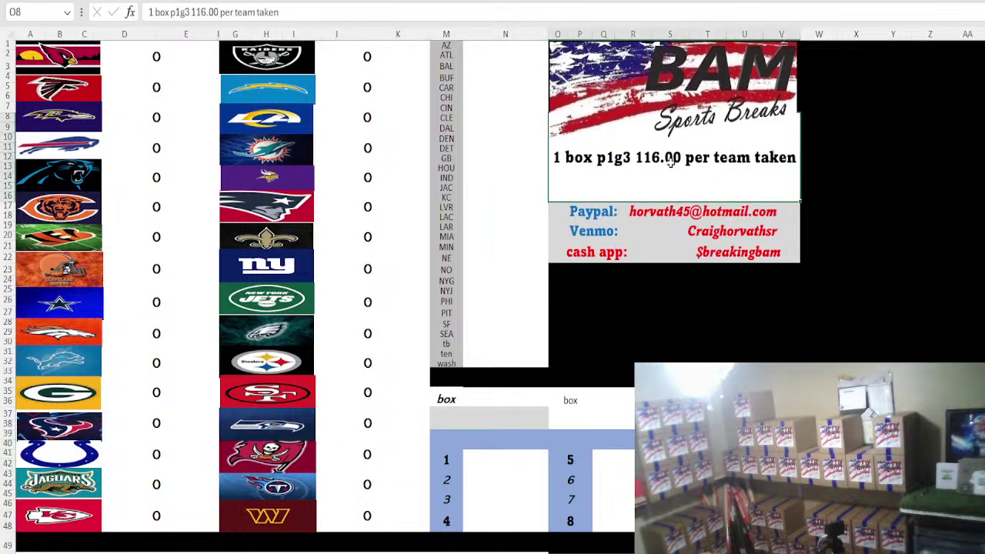
pyautogui.rightClick(671, 189)
pyautogui.click(705, 62)
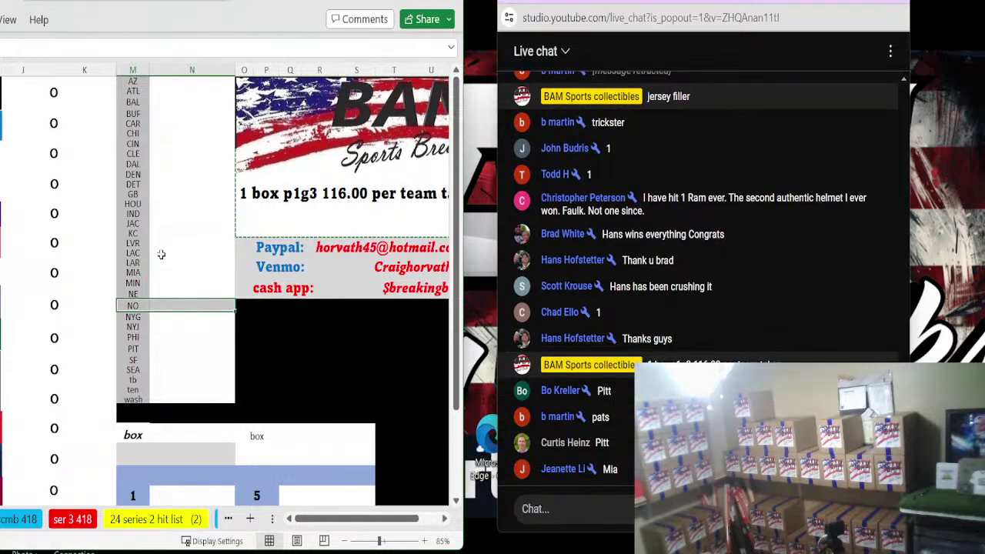
# Enter buyers' names for the PIT, NE and MIA slots.
pyautogui.click(162, 348)
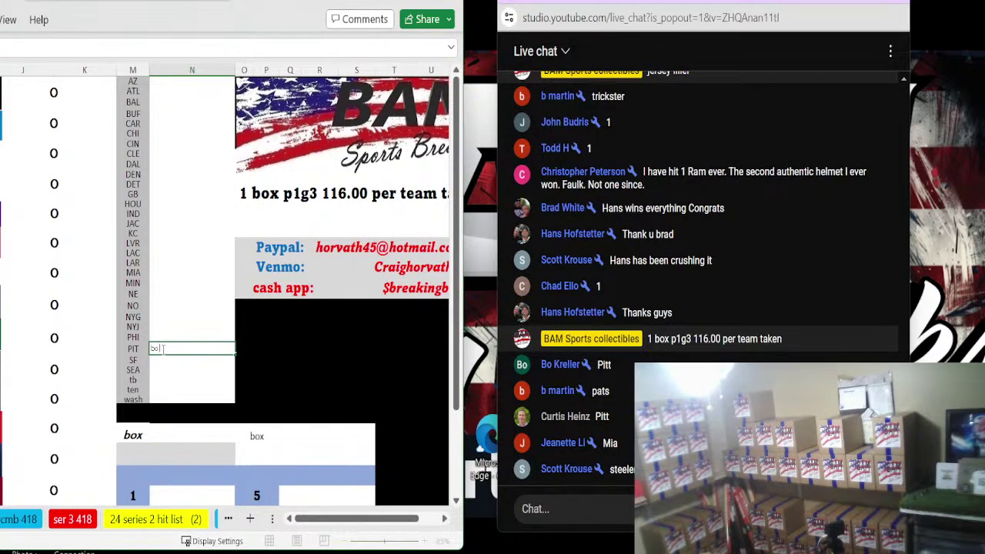
pyautogui.press('Return')
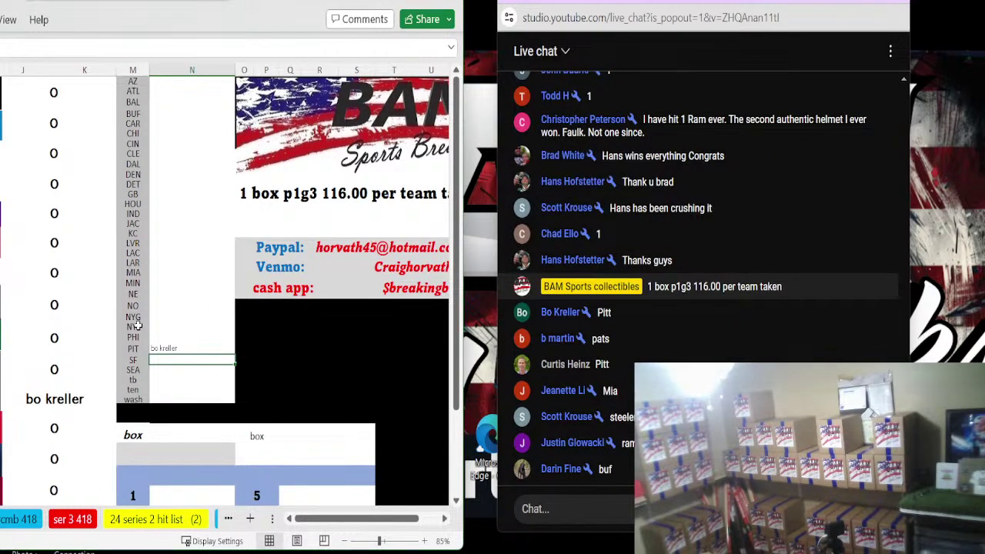
pyautogui.click(172, 316)
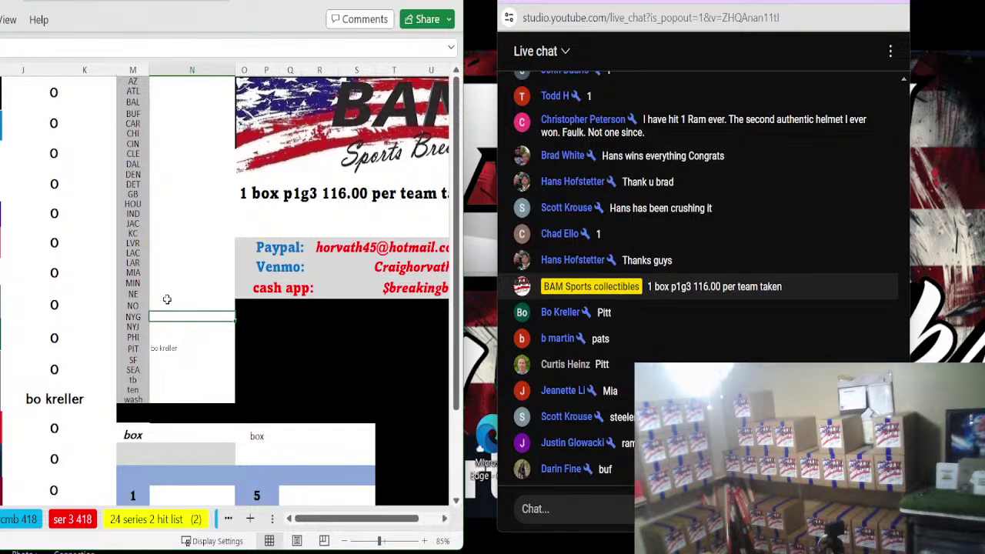
pyautogui.click(166, 295)
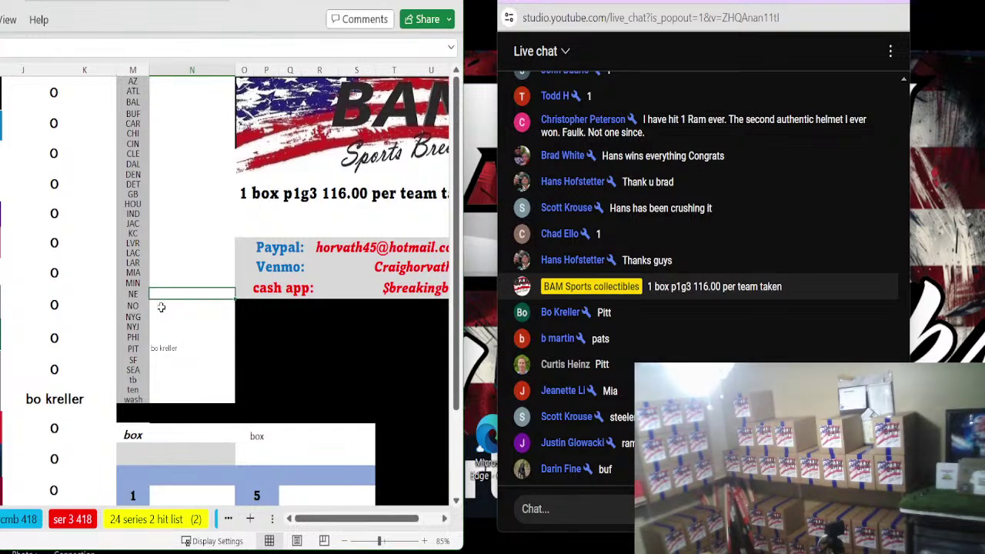
pyautogui.press('Return')
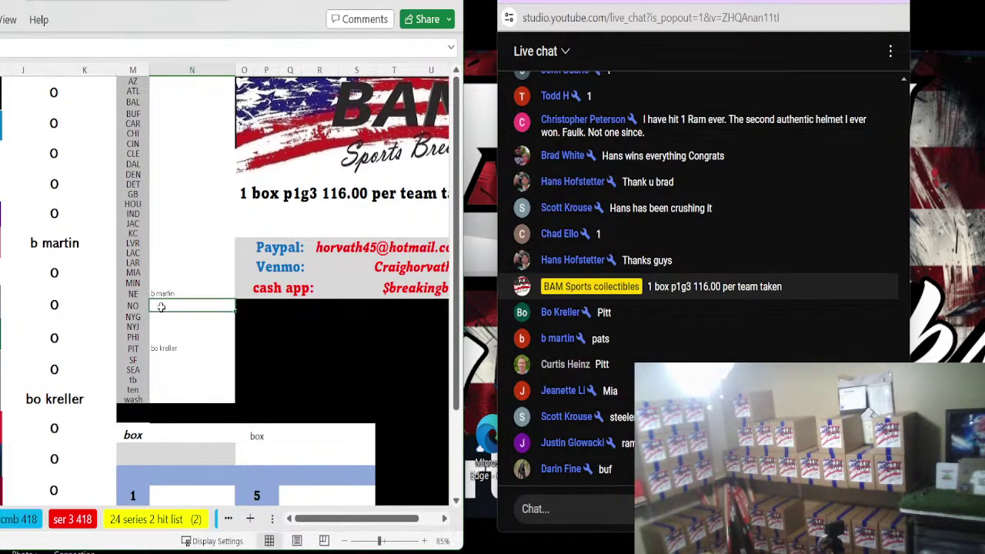
pyautogui.click(171, 272)
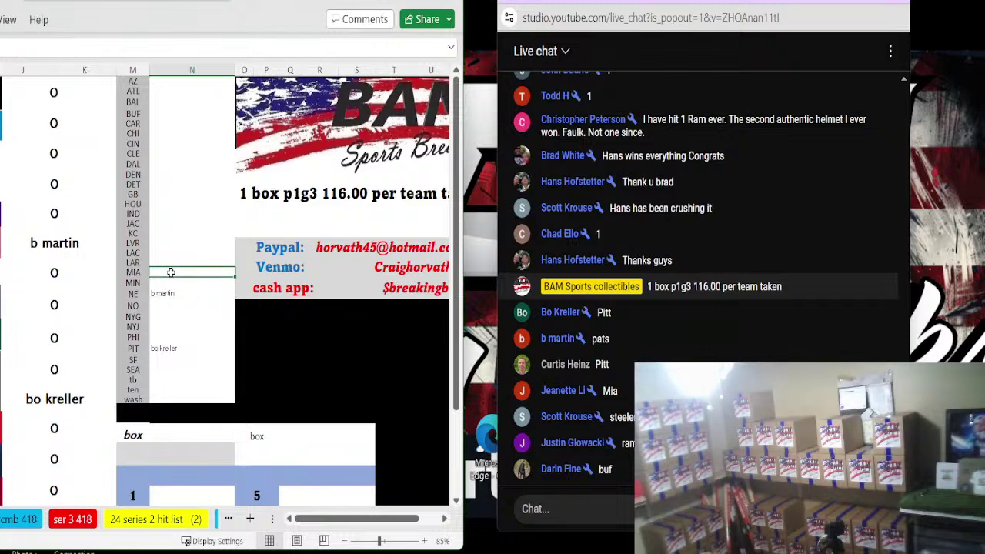
pyautogui.write('jeanette')
pyautogui.press('Return')
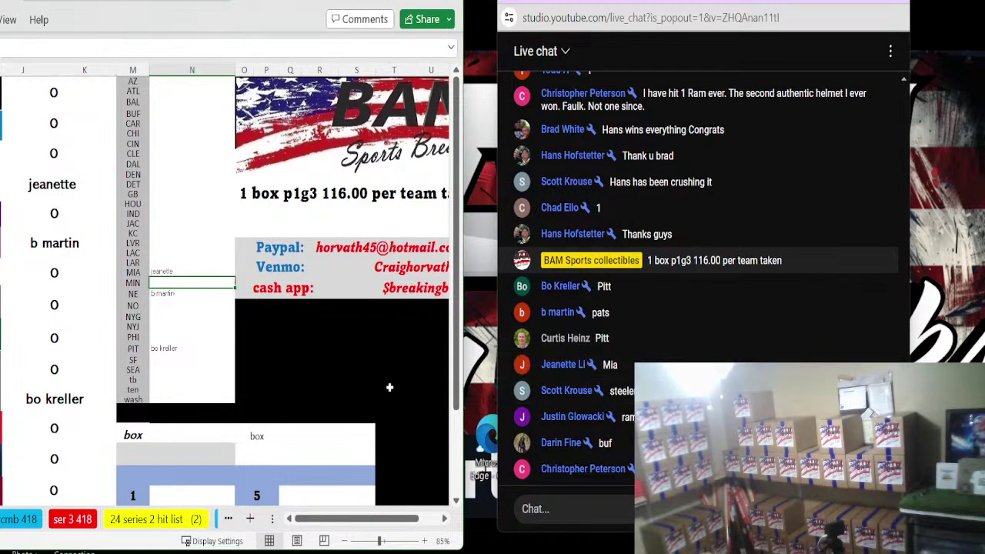
# Enter buyers' names for the LAR and BUF slots and move the chat window away.
pyautogui.click(162, 262)
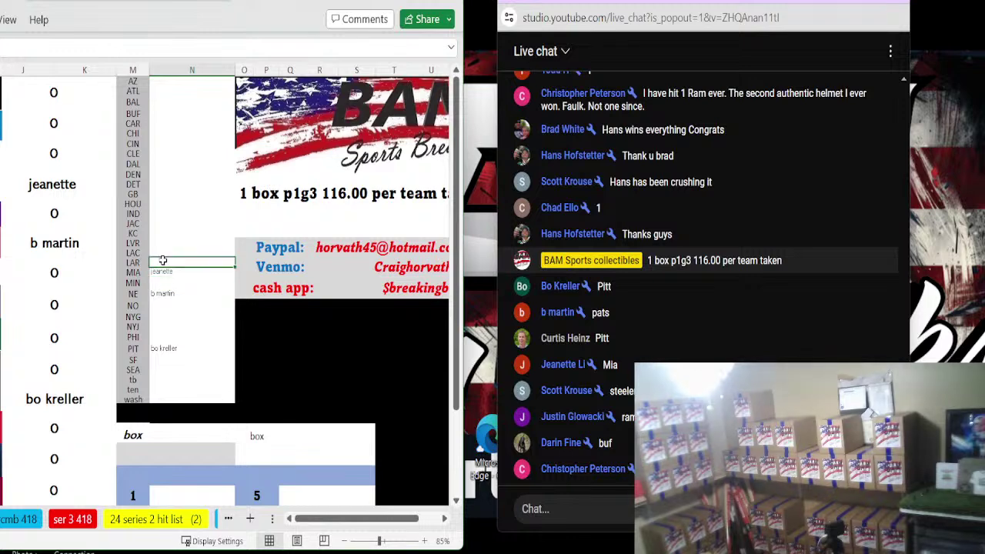
pyautogui.write('jsutin g')
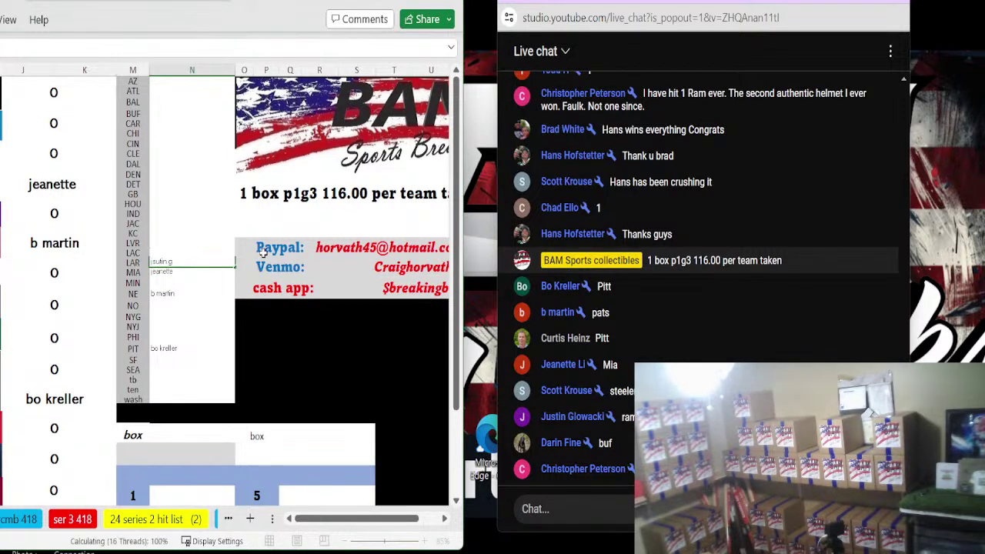
pyautogui.press('Return')
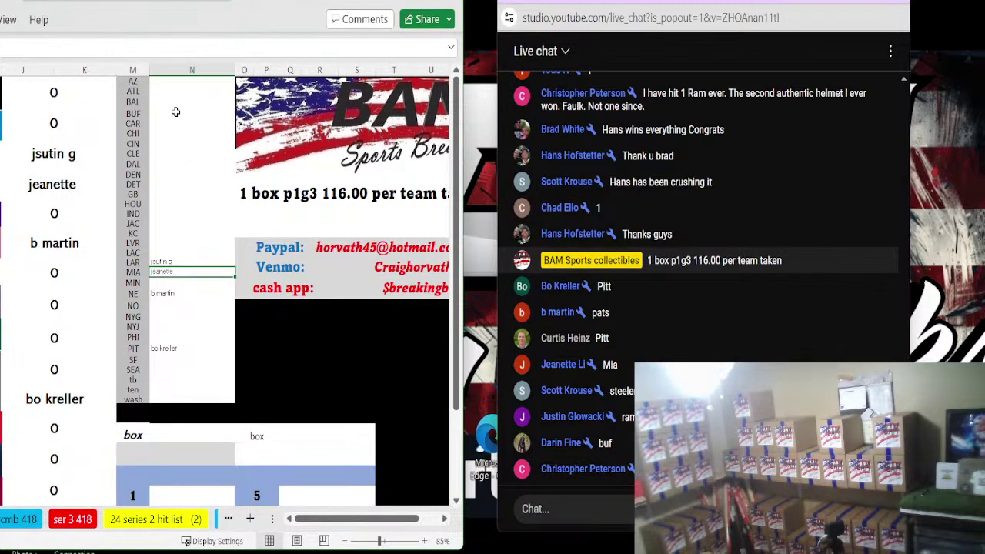
pyautogui.click(174, 111)
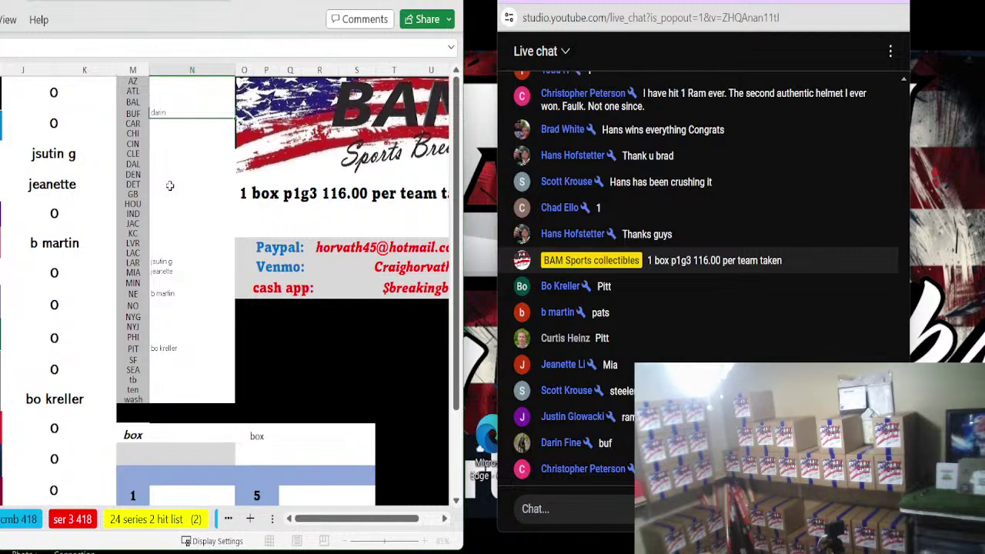
pyautogui.press('Return')
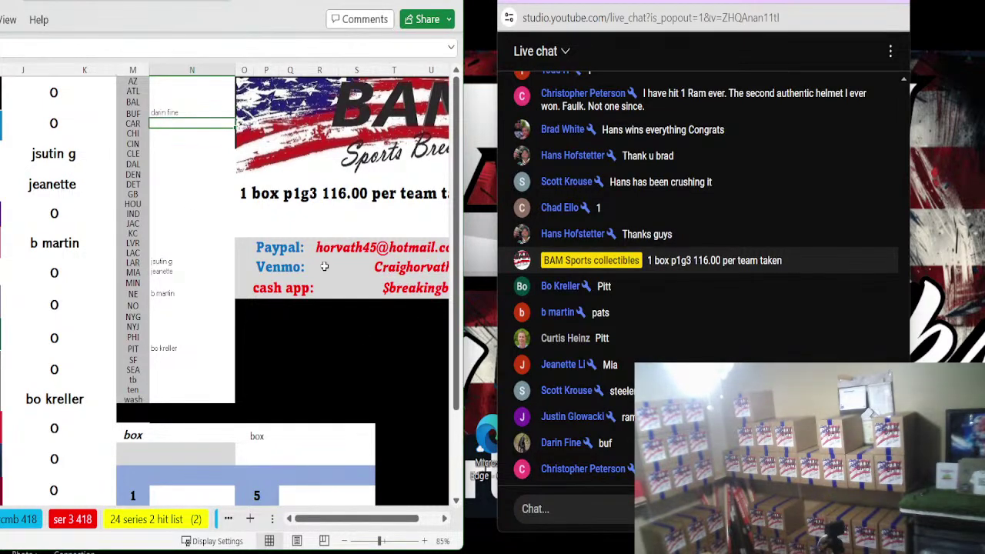
pyautogui.moveTo(719, 2); pyautogui.dragTo(0, 42)
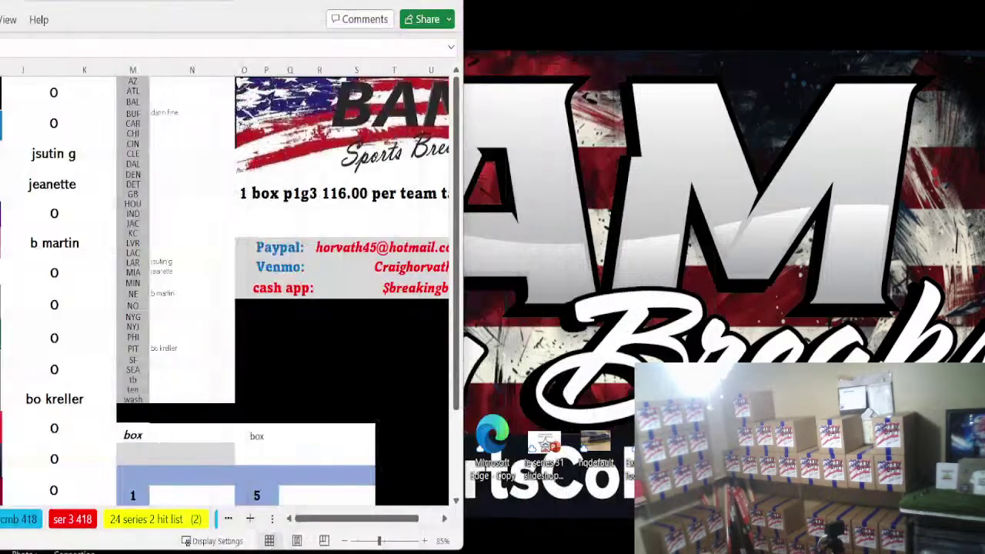
# Fill claimed slots D10, J8, J11, J16 and J31 yellow.
pyautogui.moveTo(91, 26); pyautogui.dragTo(490, 0)
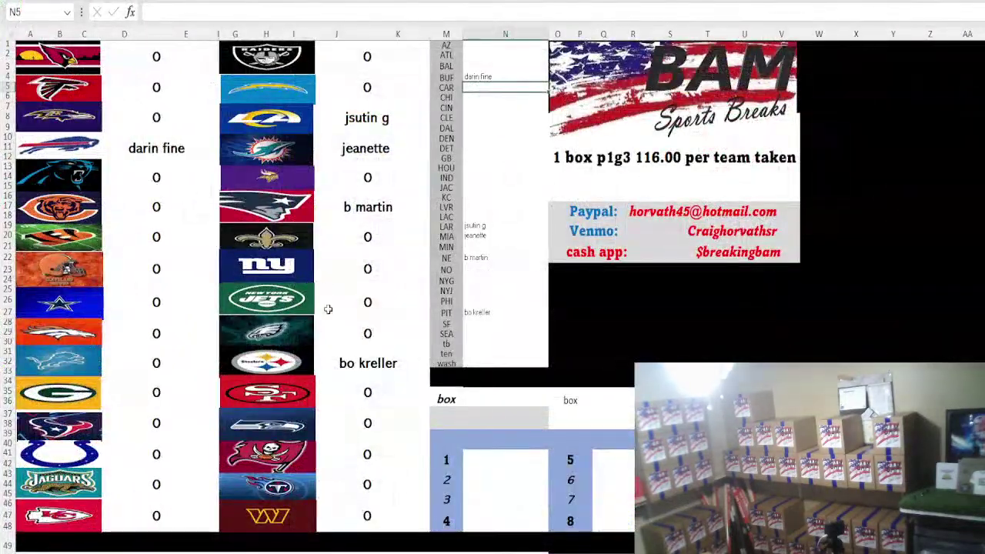
pyautogui.click(145, 148)
pyautogui.keyDown('ctrl'); pyautogui.click(344, 121); pyautogui.keyUp('ctrl')
pyautogui.keyDown('ctrl'); pyautogui.click(369, 151); pyautogui.keyUp('ctrl')
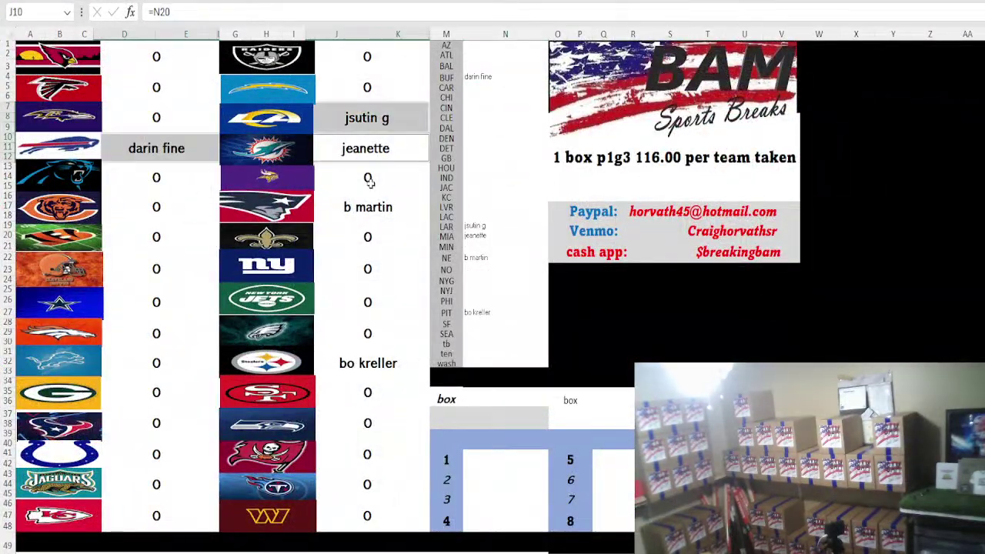
pyautogui.keyDown('ctrl'); pyautogui.click(369, 206); pyautogui.keyUp('ctrl')
pyautogui.keyDown('ctrl'); pyautogui.click(366, 356); pyautogui.keyUp('ctrl')
pyautogui.rightClick(366, 356)
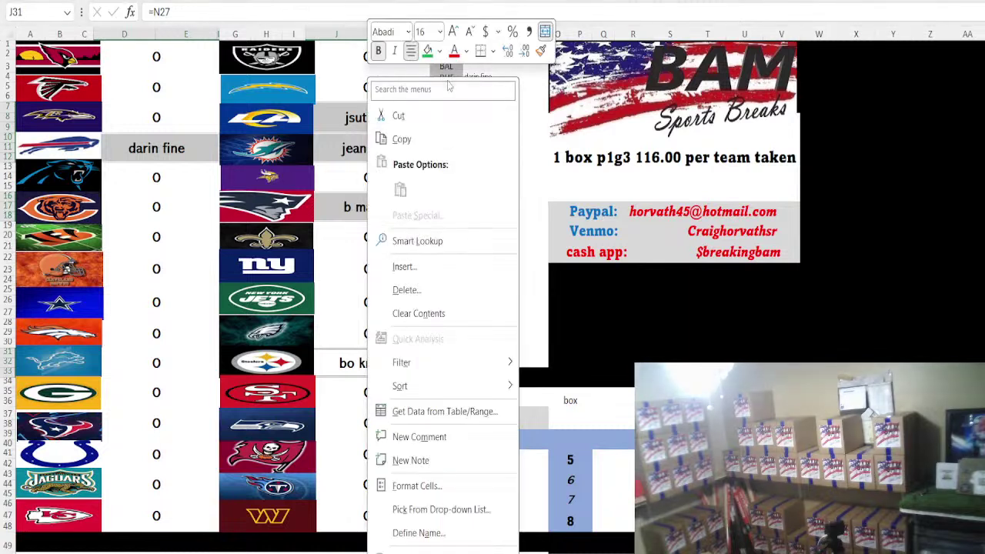
pyautogui.click(438, 51)
pyautogui.click(459, 204)
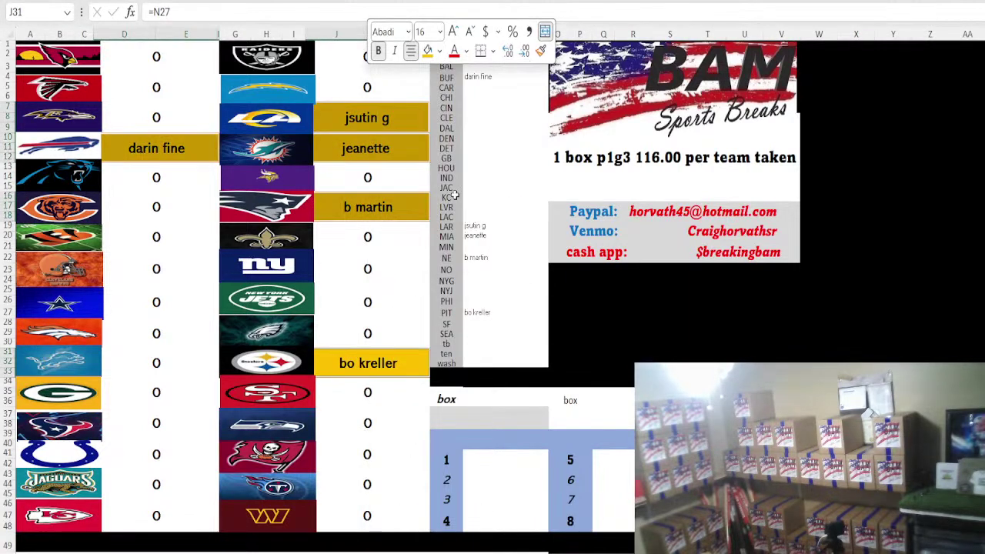
pyautogui.click(500, 131)
# Correct the misspelled LAR buyer name in N19.
pyautogui.click(483, 228)
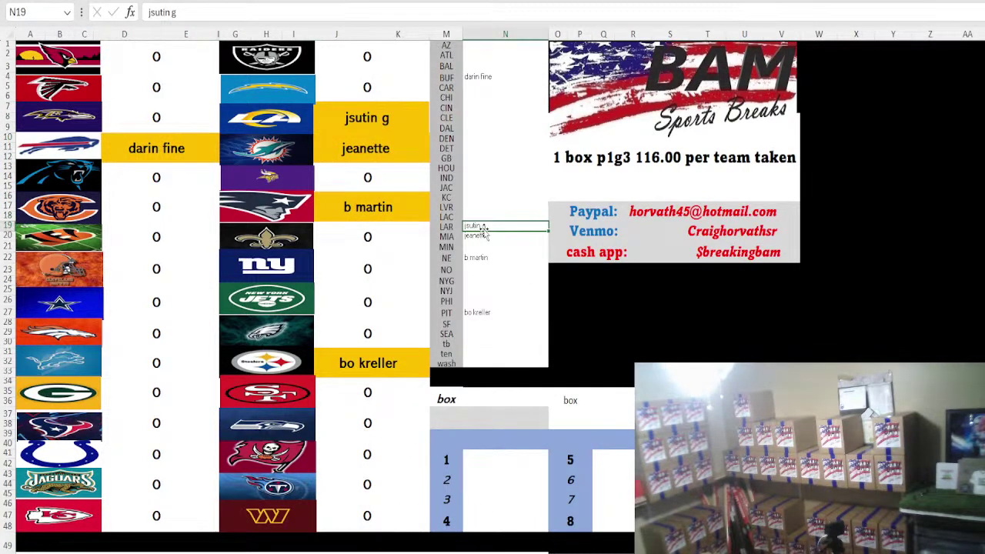
pyautogui.write('justin g')
pyautogui.press('Return')
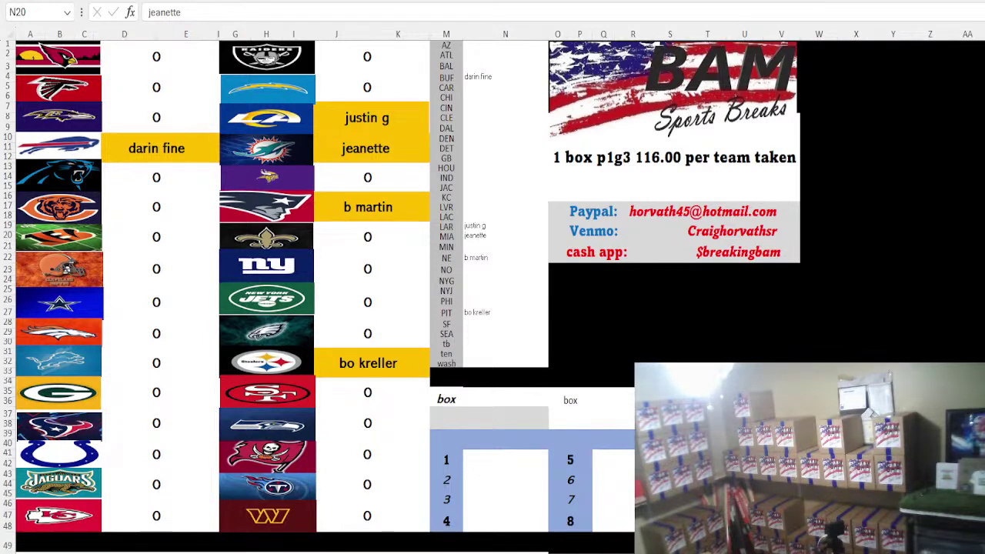
# On the two box jersey sheet, enter the fourth buyer's name in N47.
pyautogui.click(295, 537)
pyautogui.click(507, 521)
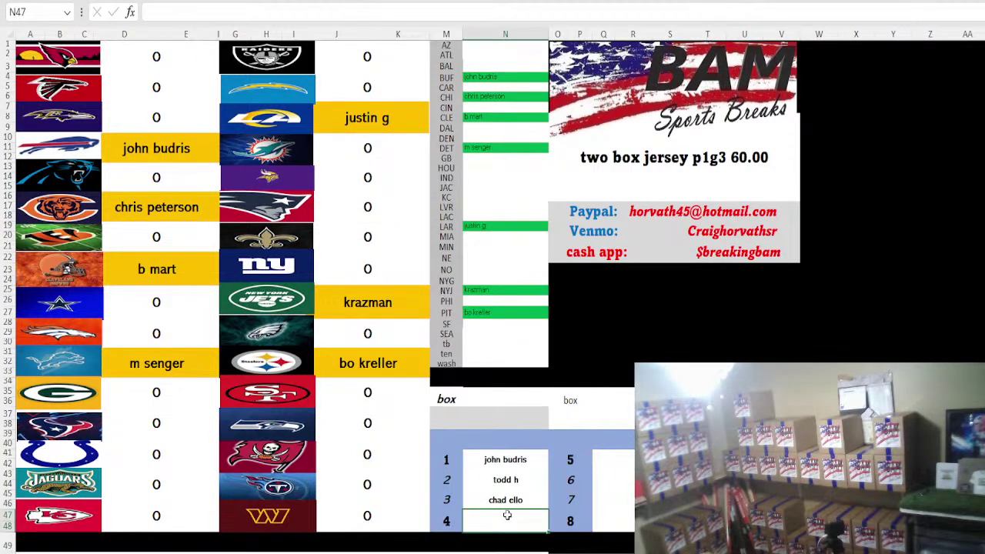
pyautogui.write('chrios')
pyautogui.press('BackSpace')
pyautogui.press('BackSpace')
pyautogui.write('s')
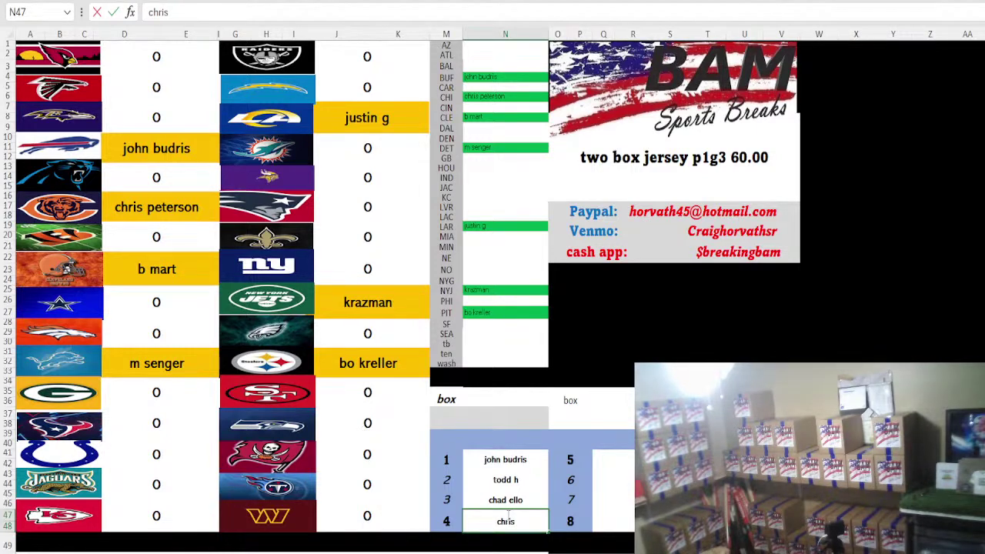
pyautogui.write('p')
pyautogui.press('Return')
# Copy the box-list names in N41:N48 for the giveaway.
pyautogui.moveTo(504, 452); pyautogui.dragTo(504, 525)
pyautogui.rightClick(505, 526)
pyautogui.click(542, 63)
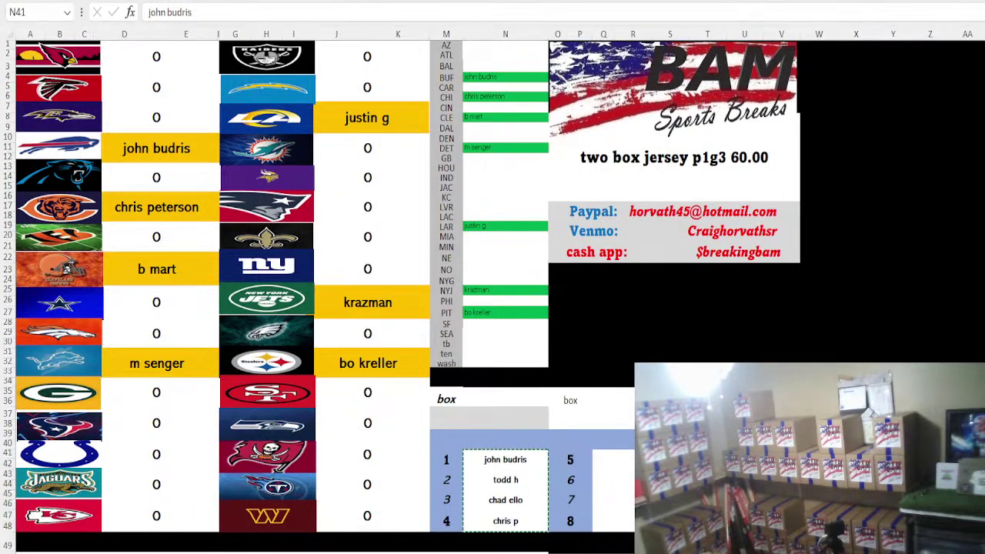
pyautogui.hotkey('alt', 'Tab')
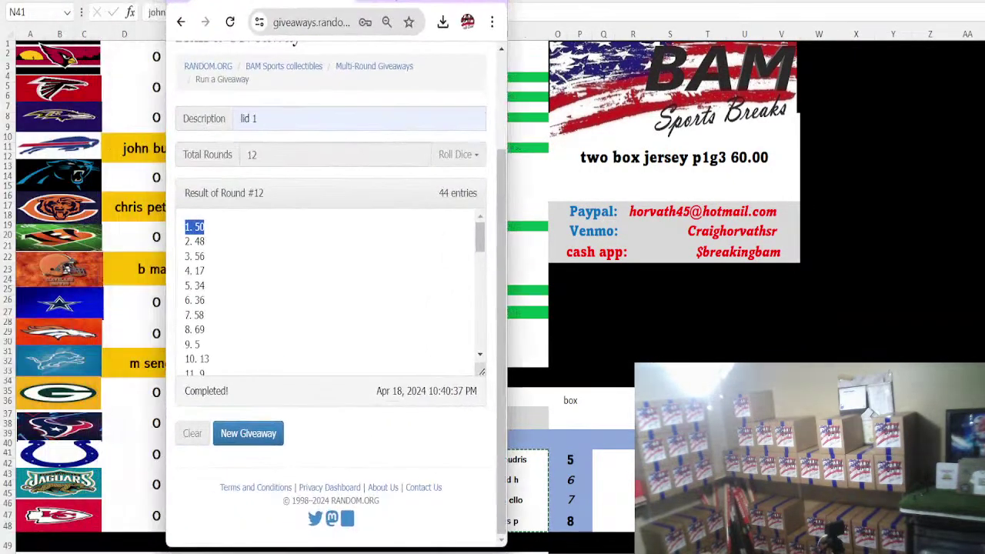
# Start a new giveaway with the four pasted buyer names, titled 'jersey 2 boxer'.
pyautogui.click(256, 433)
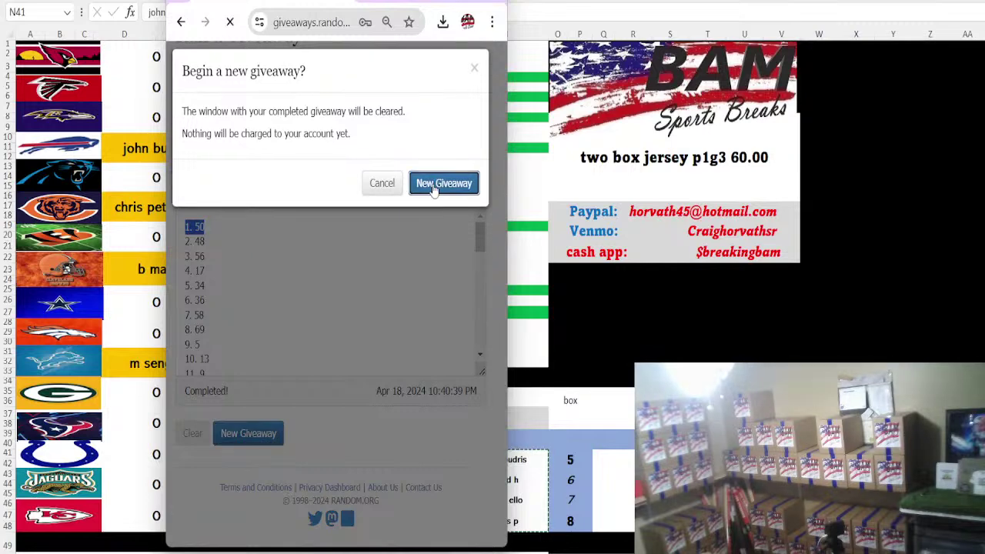
pyautogui.click(444, 182)
pyautogui.click(229, 240)
pyautogui.rightClick(226, 243)
pyautogui.click(248, 396)
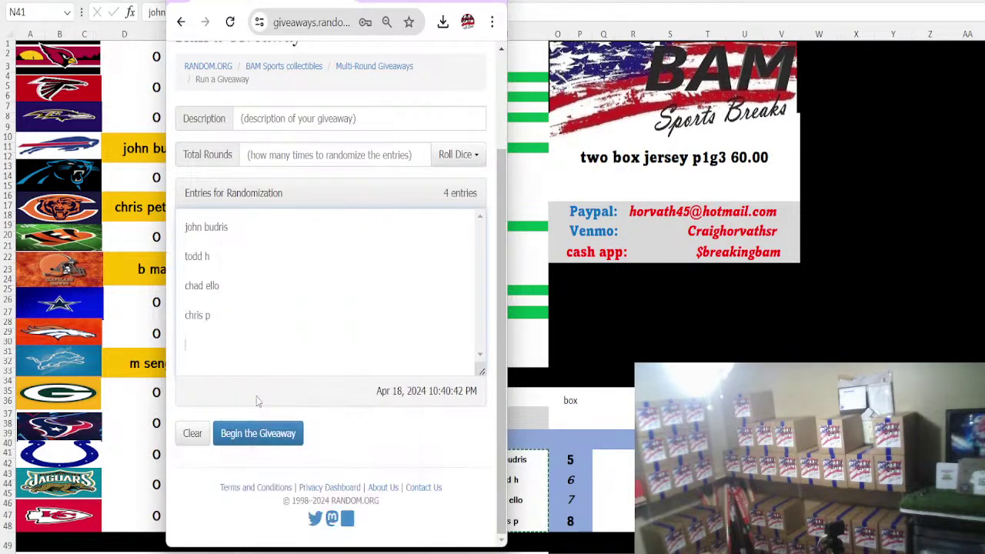
pyautogui.click(255, 120)
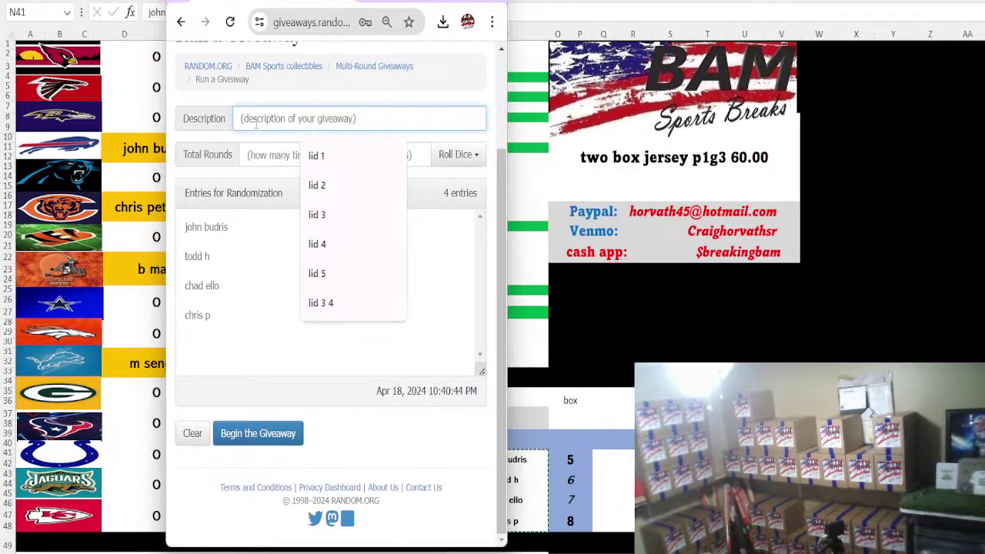
pyautogui.write('jersey 2')
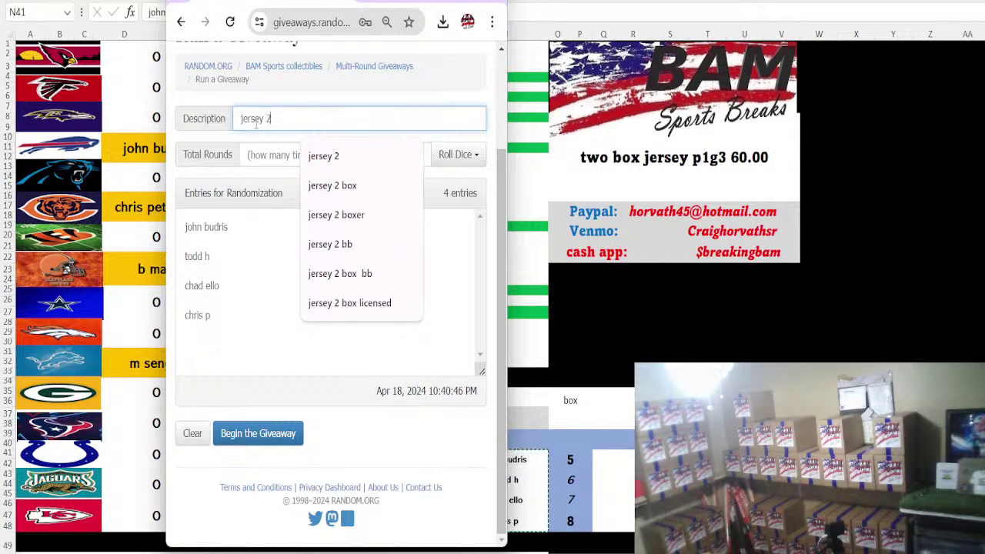
pyautogui.write(' boxer')
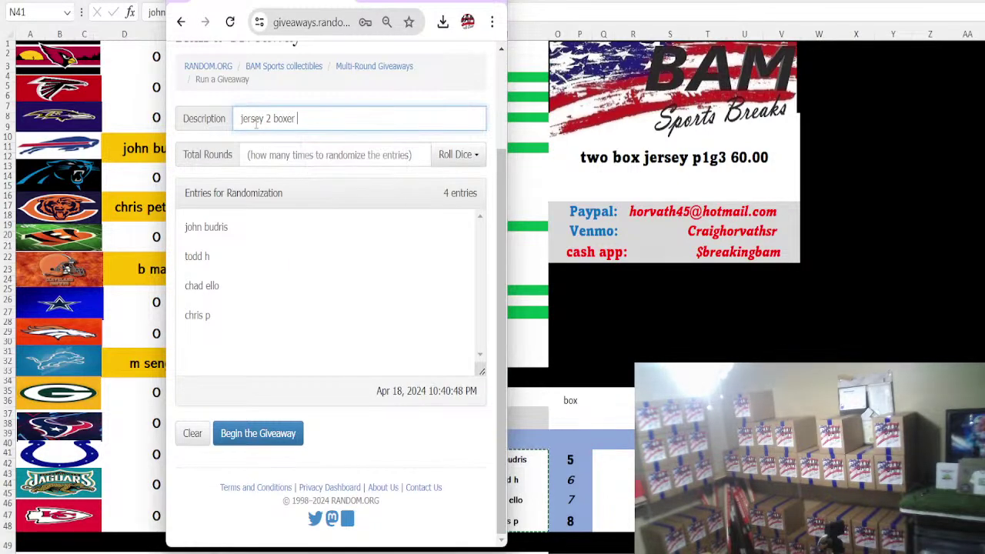
# Roll dice for 6 rounds and run the giveaway through the final round.
pyautogui.click(459, 155)
pyautogui.click(426, 185)
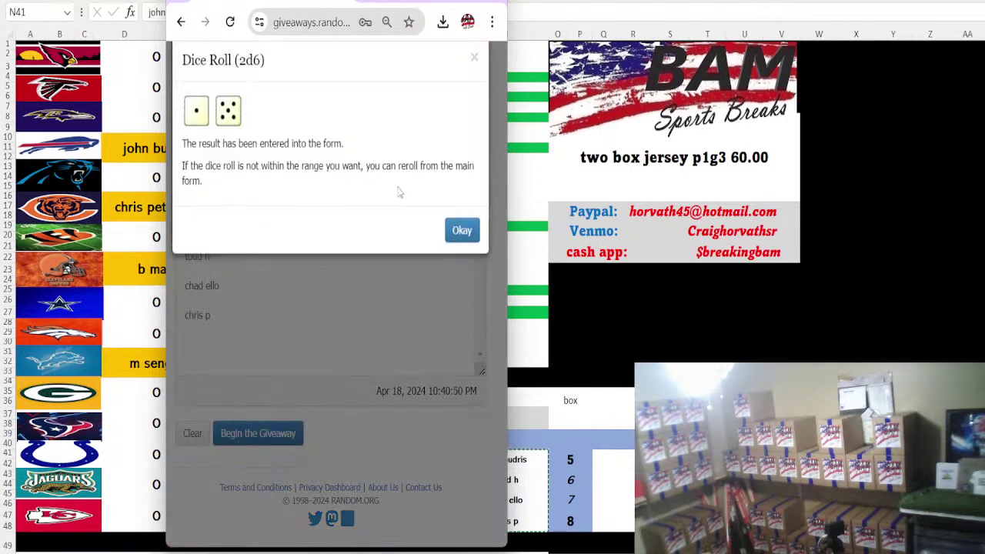
pyautogui.click(461, 243)
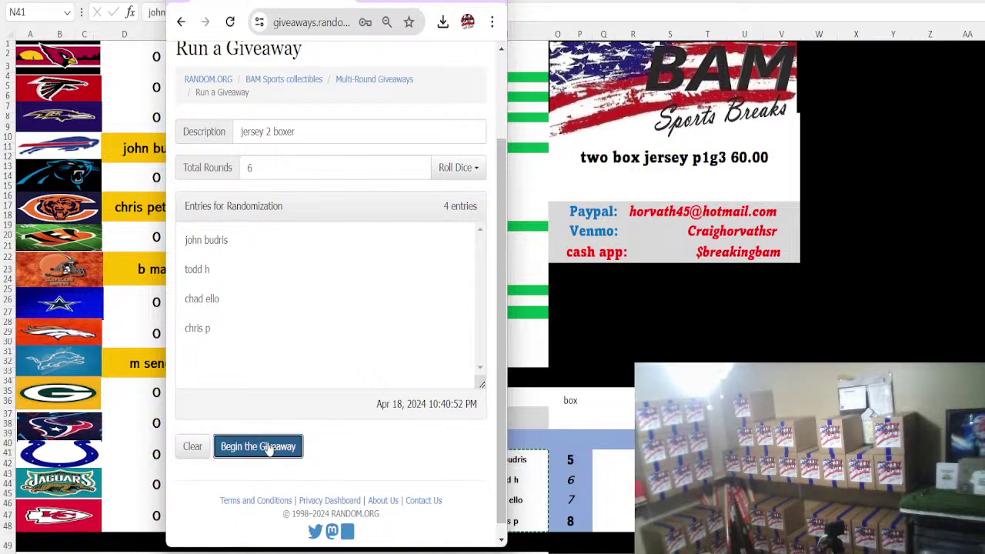
pyautogui.click(260, 446)
pyautogui.click(430, 151)
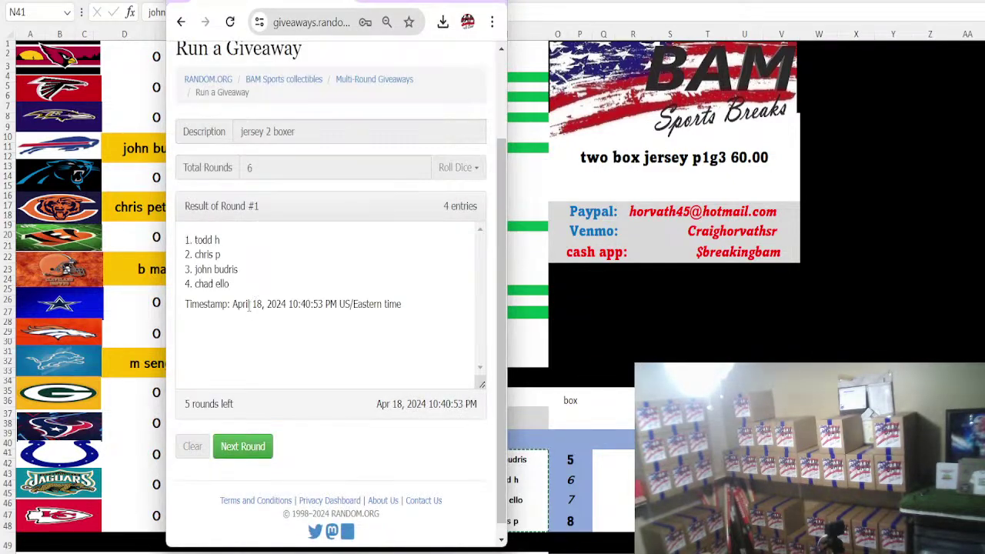
pyautogui.click(237, 452)
pyautogui.click(240, 450)
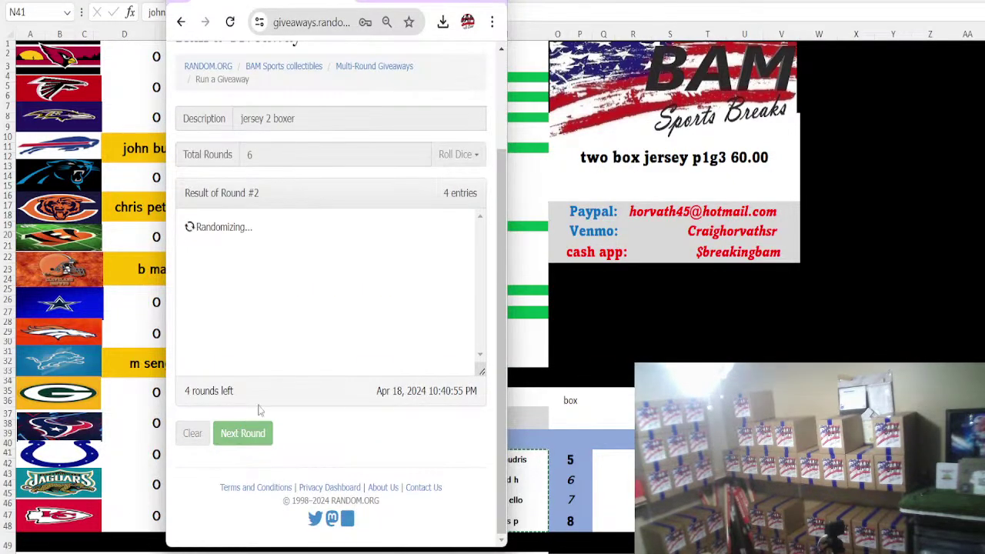
pyautogui.click(257, 423)
pyautogui.click(254, 427)
pyautogui.click(245, 434)
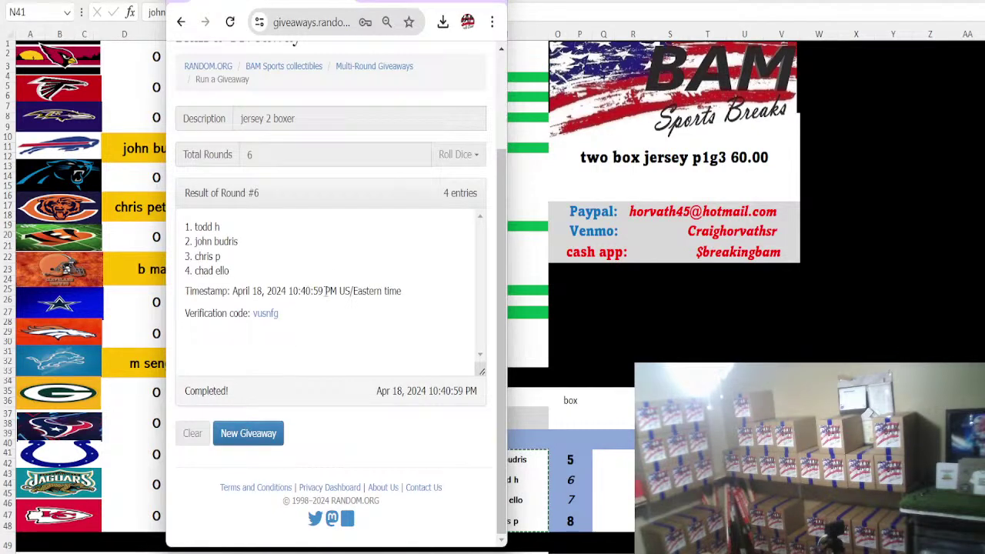
# Copy the final result order of names and move the browser off the spreadsheet.
pyautogui.moveTo(179, 227); pyautogui.dragTo(219, 228)
pyautogui.rightClick(218, 234)
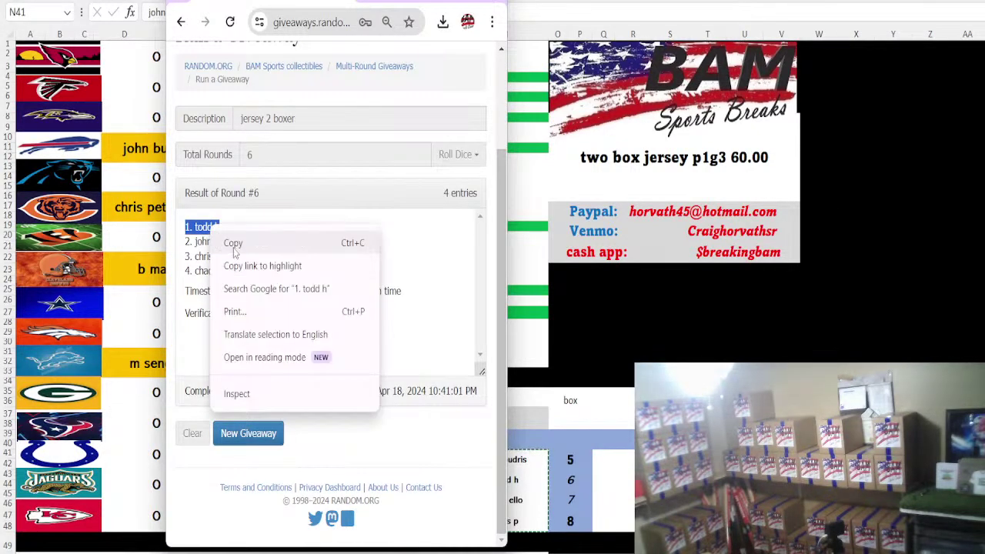
pyautogui.click(234, 245)
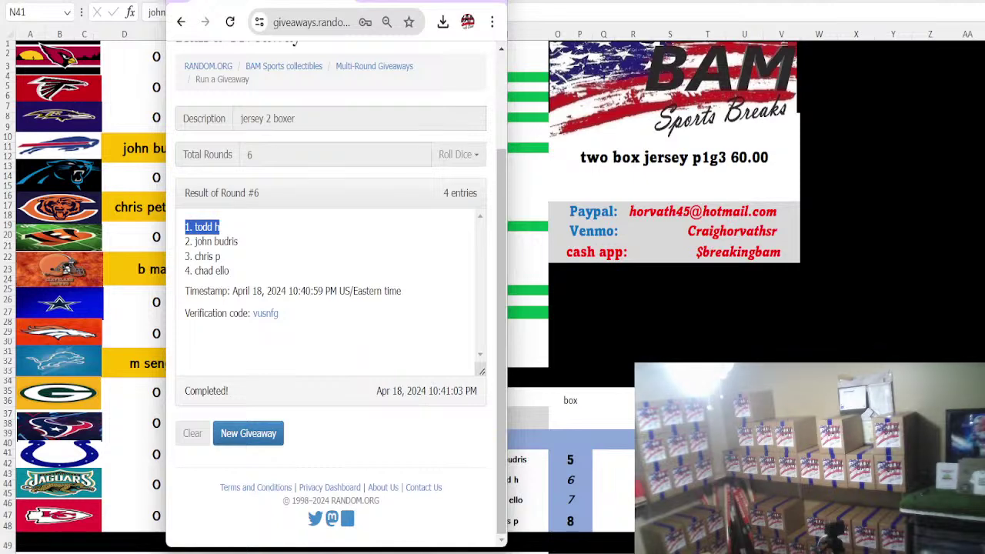
pyautogui.hotkey('alt', 'Tab')
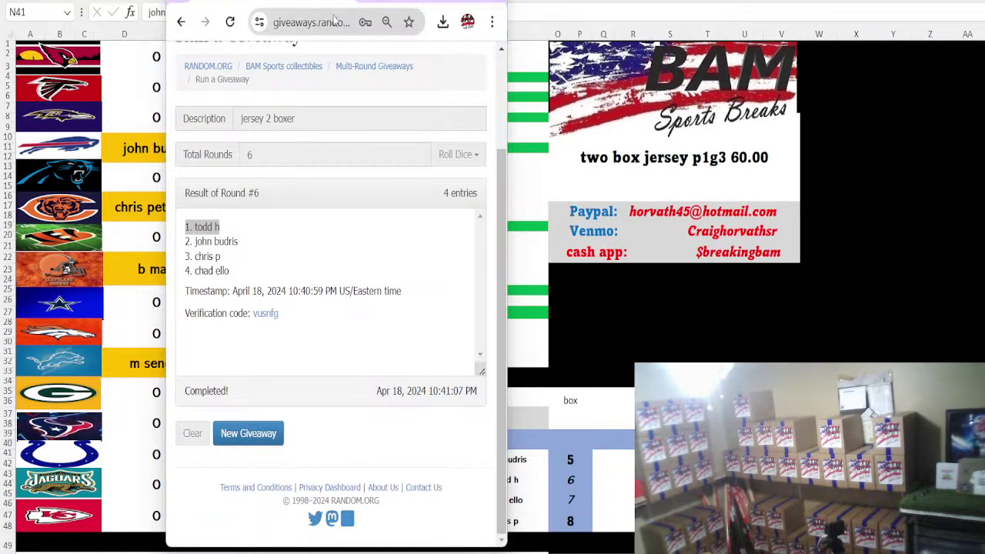
pyautogui.moveTo(185, 242); pyautogui.dragTo(242, 269)
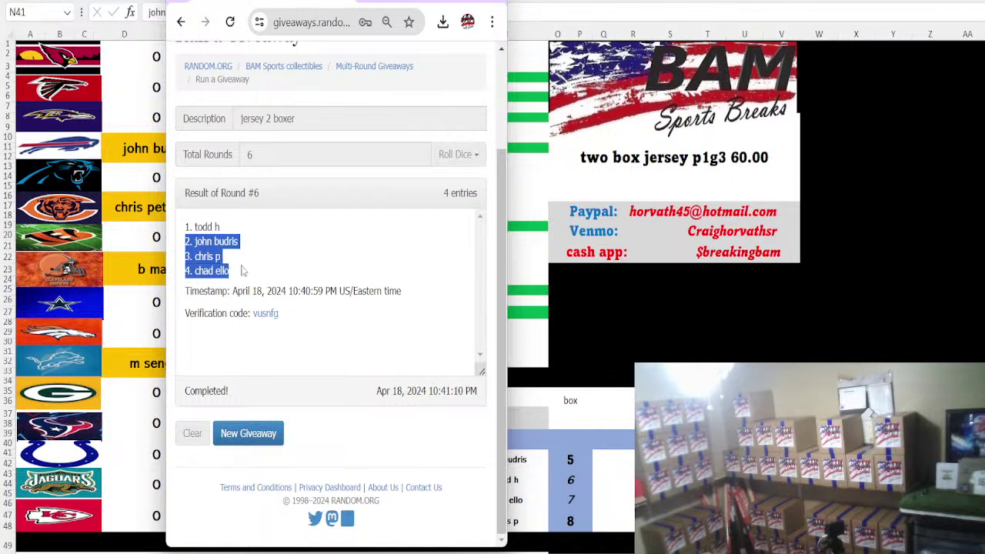
pyautogui.rightClick(242, 269)
pyautogui.click(242, 280)
pyautogui.hotkey('alt', 'Tab')
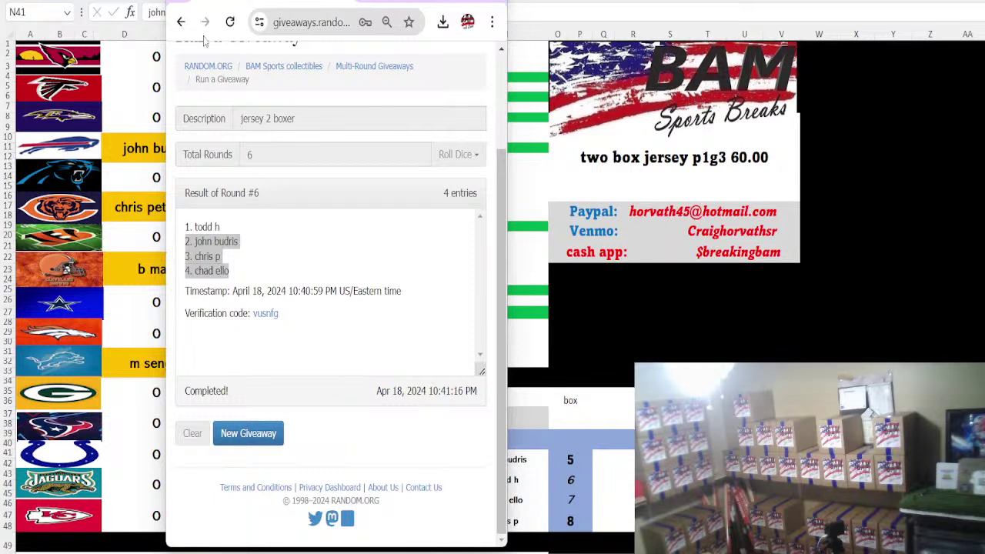
pyautogui.moveTo(388, 6); pyautogui.dragTo(0, 6)
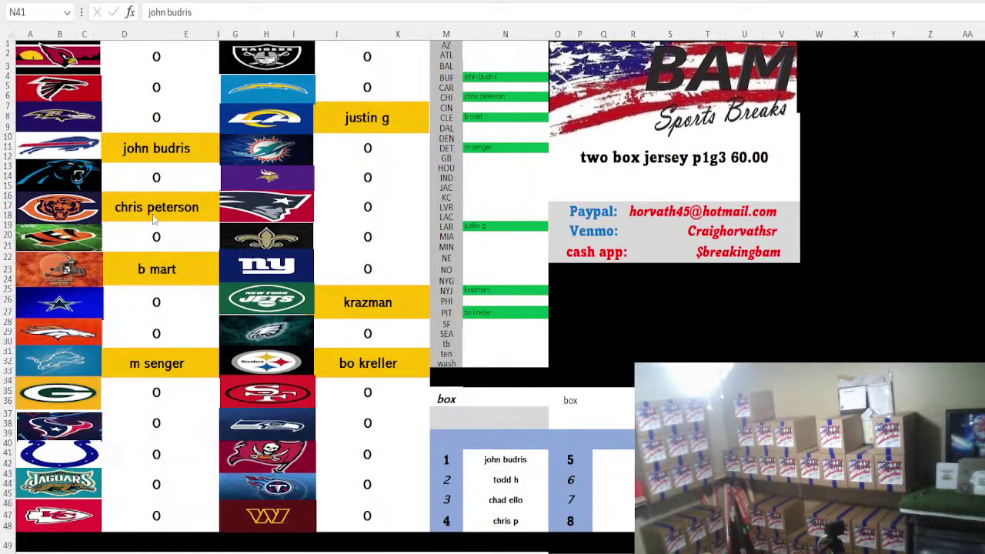
# Paste the randomized names into the box list and enter the filler buyer for Green Bay in N12.
pyautogui.hotkey('ctrl', 'v')
pyautogui.click(486, 157)
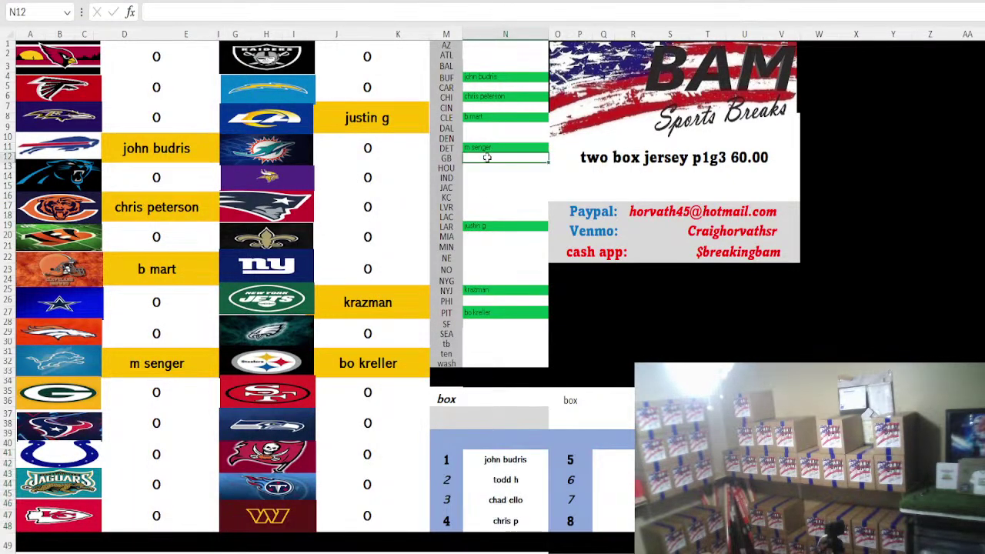
pyautogui.write('todd h f')
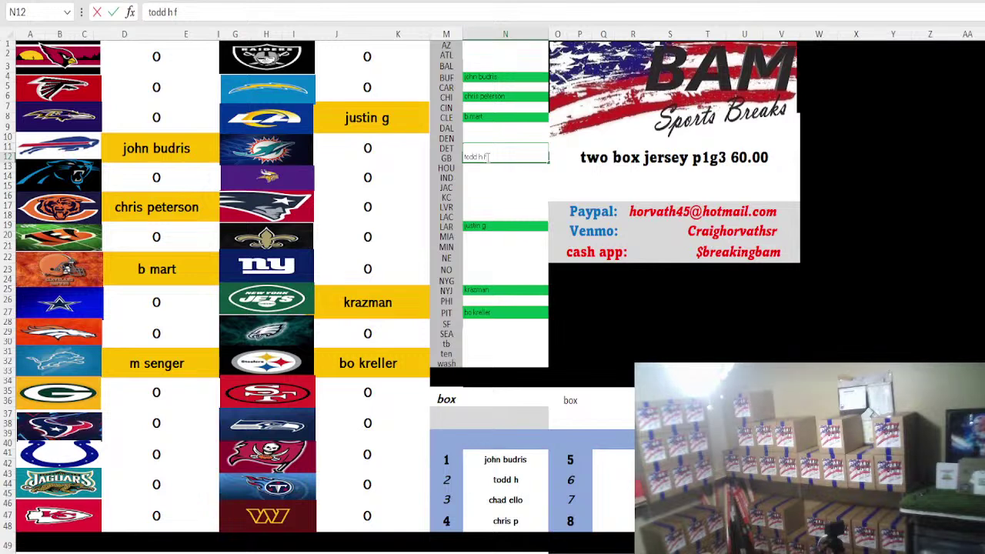
pyautogui.press('BackSpace')
pyautogui.press('BackSpace')
pyautogui.press('Return')
# Fill the Green Bay cell N12 green.
pyautogui.click(487, 157)
pyautogui.rightClick(488, 157)
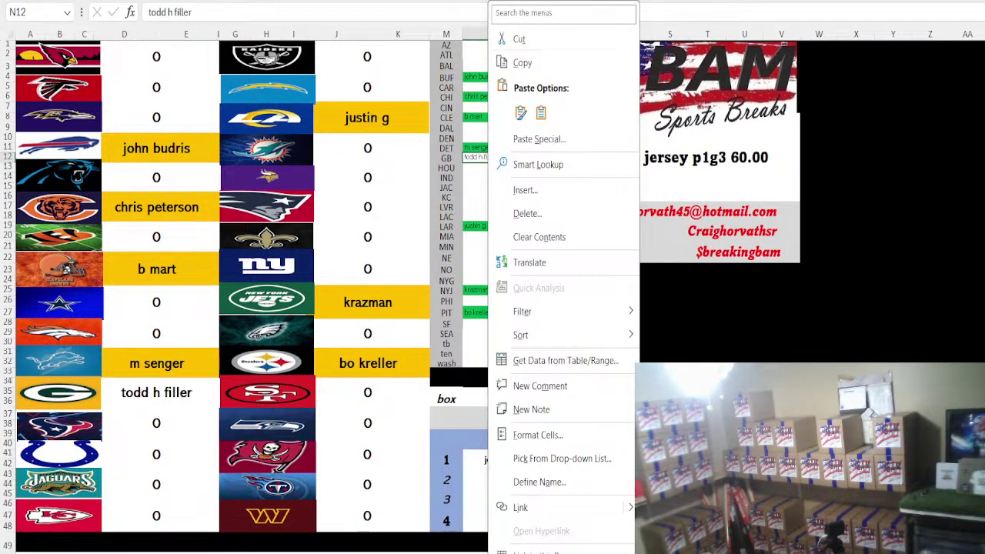
pyautogui.click(548, 3)
pyautogui.click(598, 124)
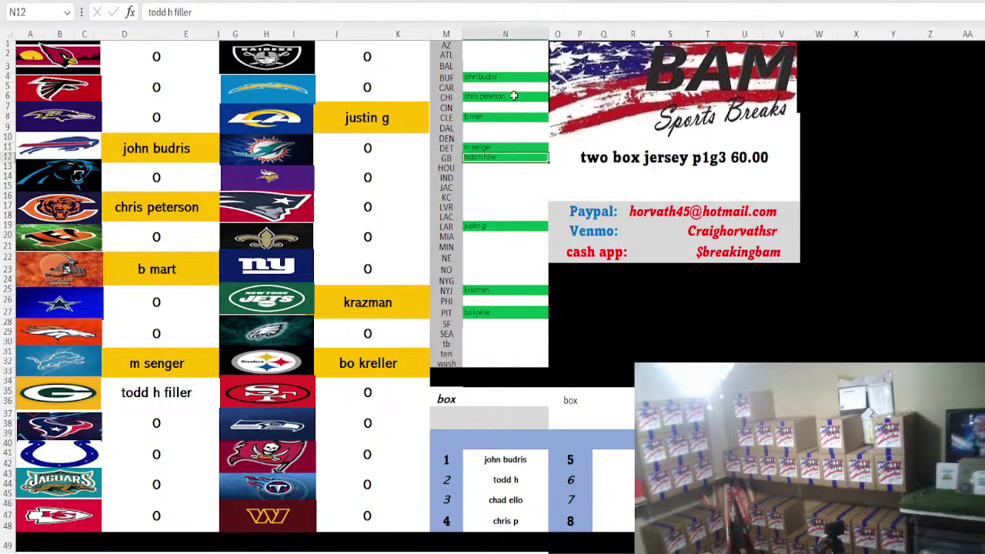
# Copy the buyer list in N4:N29.
pyautogui.moveTo(498, 79); pyautogui.dragTo(499, 334)
pyautogui.rightClick(499, 334)
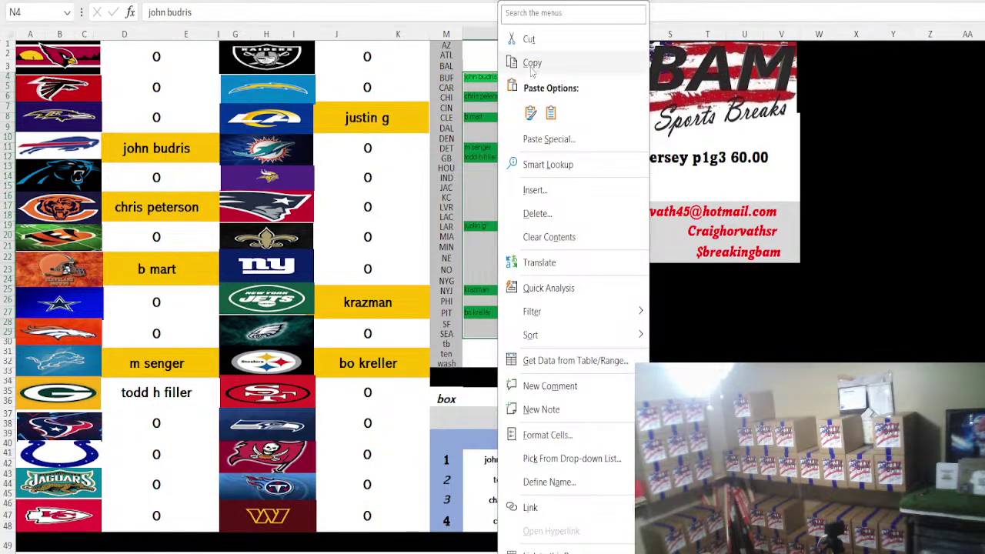
pyautogui.click(531, 61)
# Clear the finished giveaway and paste the buyer names three times for 24 entries.
pyautogui.hotkey('alt', 'Tab')
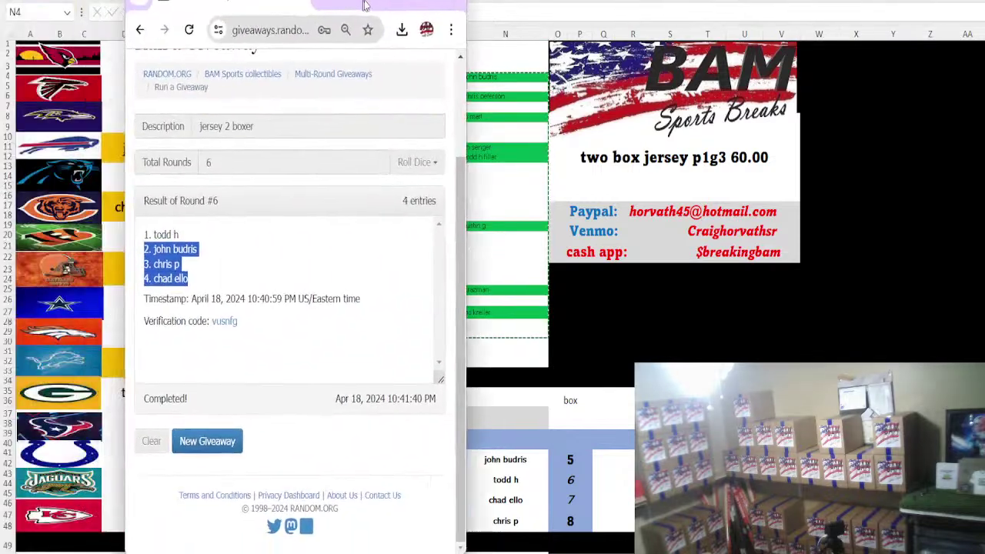
pyautogui.click(212, 440)
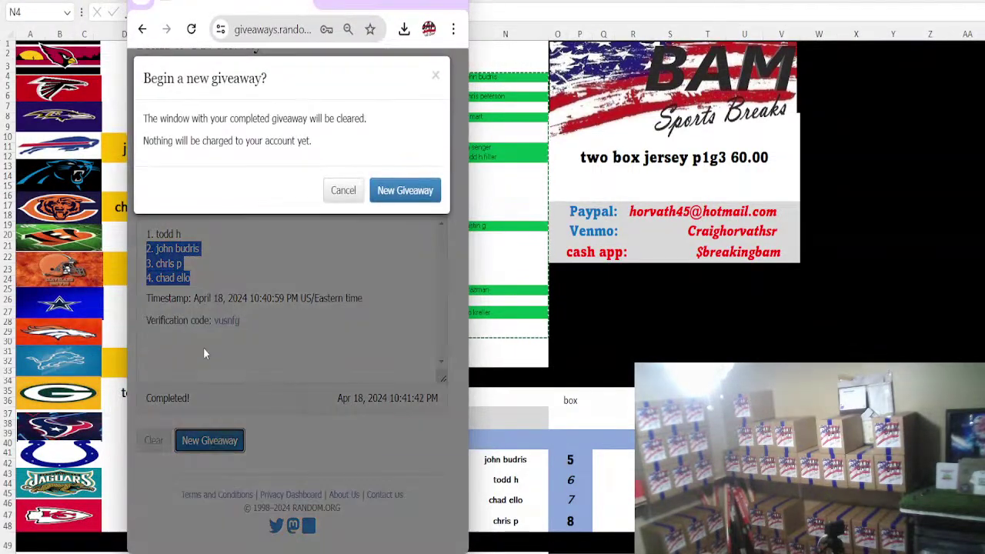
pyautogui.click(422, 190)
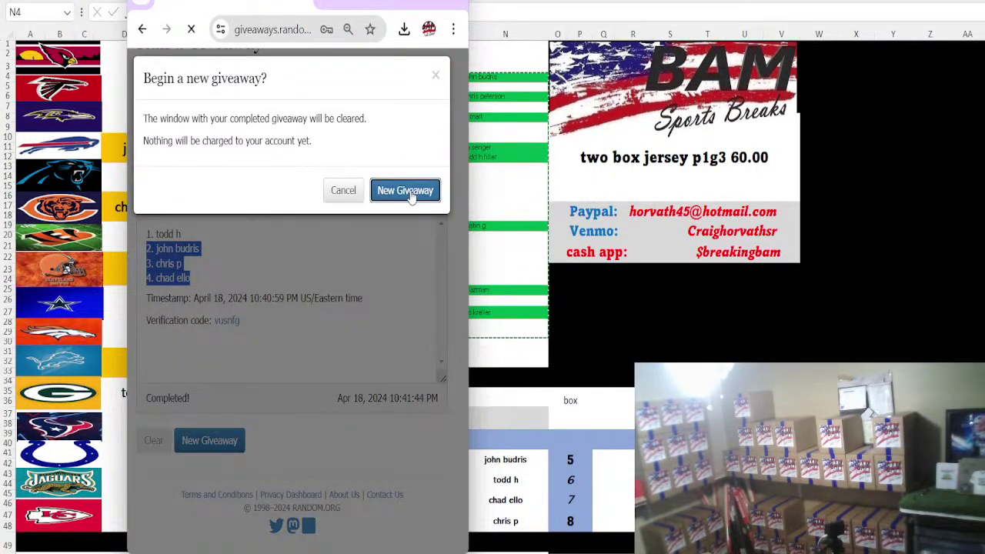
pyautogui.click(231, 248)
pyautogui.rightClick(231, 250)
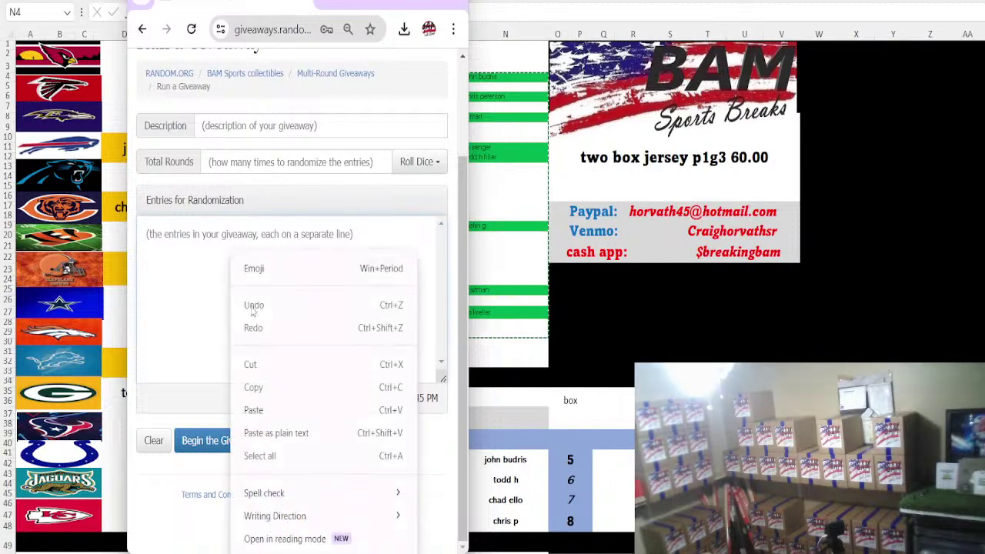
pyautogui.click(253, 409)
pyautogui.moveTo(435, 322); pyautogui.dragTo(442, 240)
pyautogui.scroll(-3, 442, 240)
pyautogui.rightClick(177, 343)
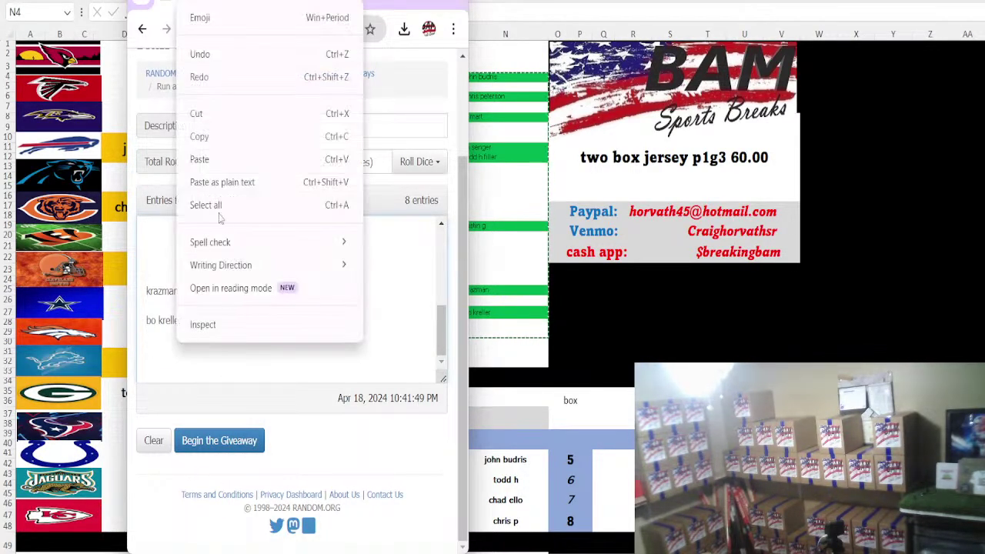
pyautogui.click(199, 162)
pyautogui.rightClick(161, 363)
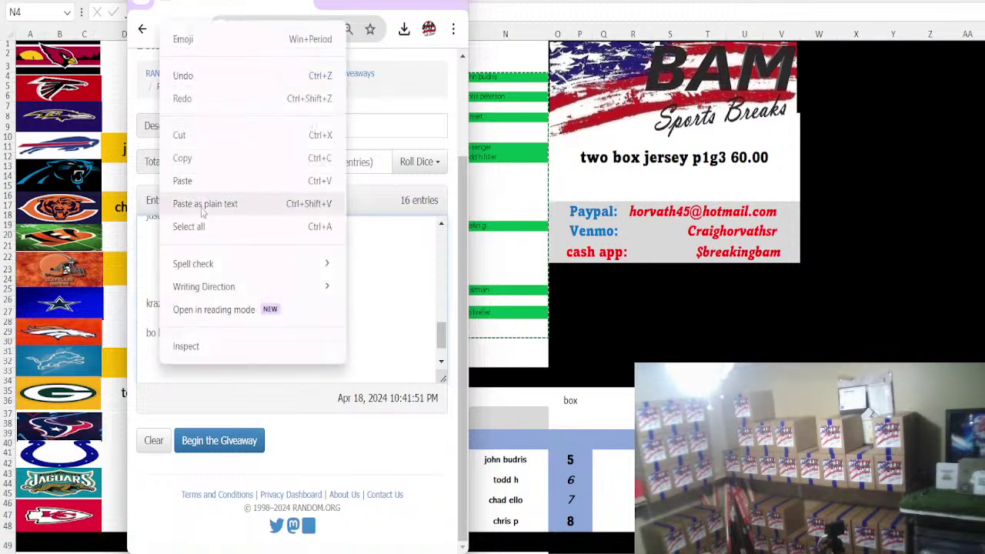
pyautogui.click(208, 203)
# Describe the giveaway as '2 box jersey special', roll 5 rounds, and start the randomization.
pyautogui.click(283, 129)
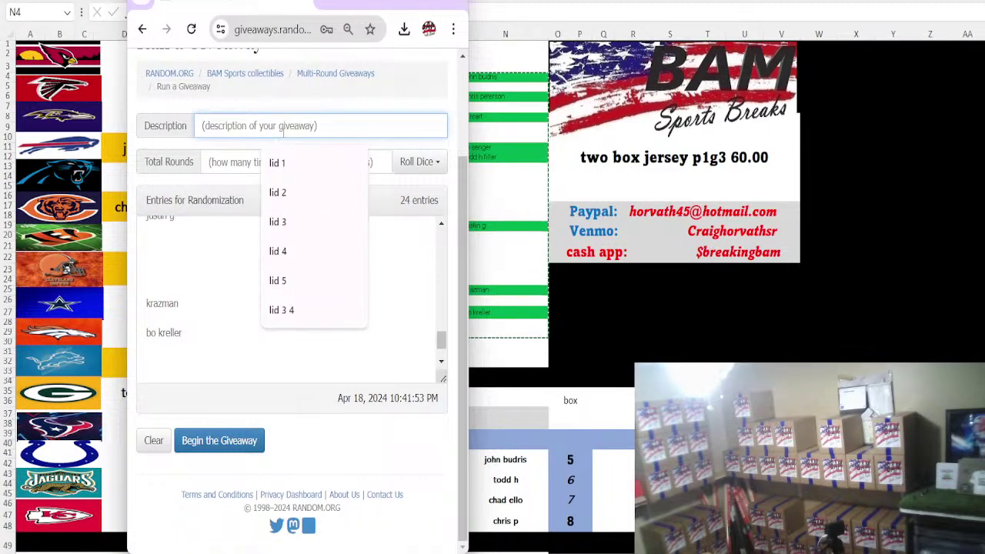
pyautogui.write('2 box jers')
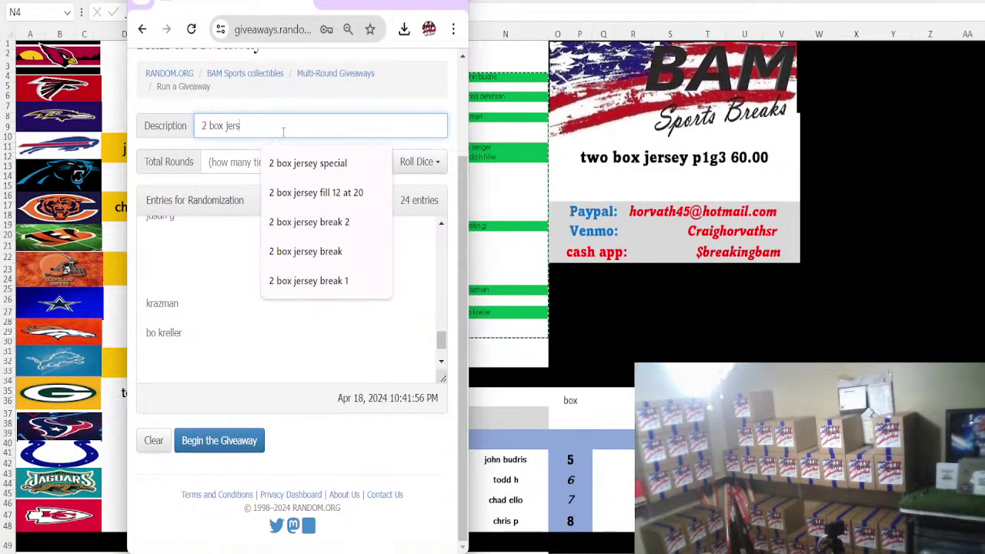
pyautogui.write('ey special')
pyautogui.click(308, 164)
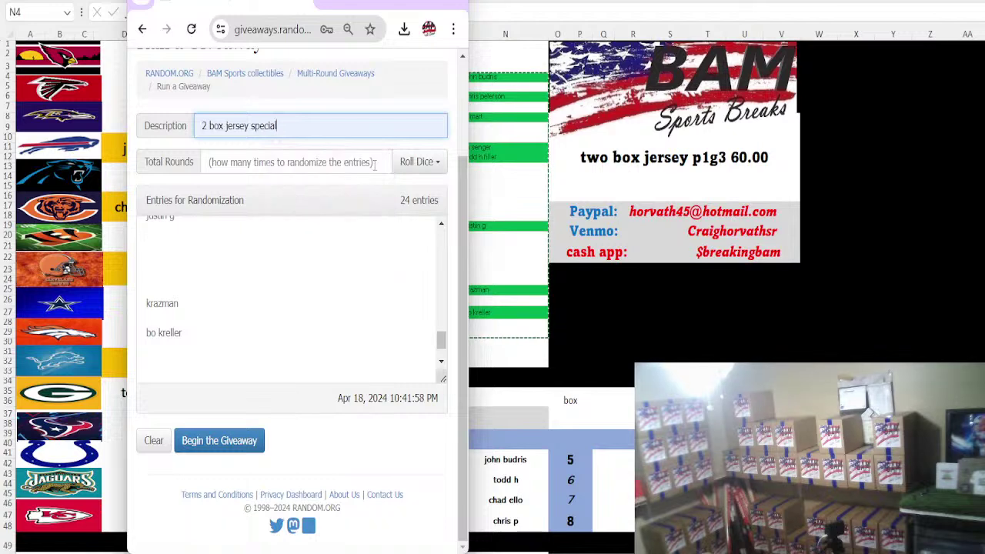
pyautogui.click(418, 162)
pyautogui.click(369, 192)
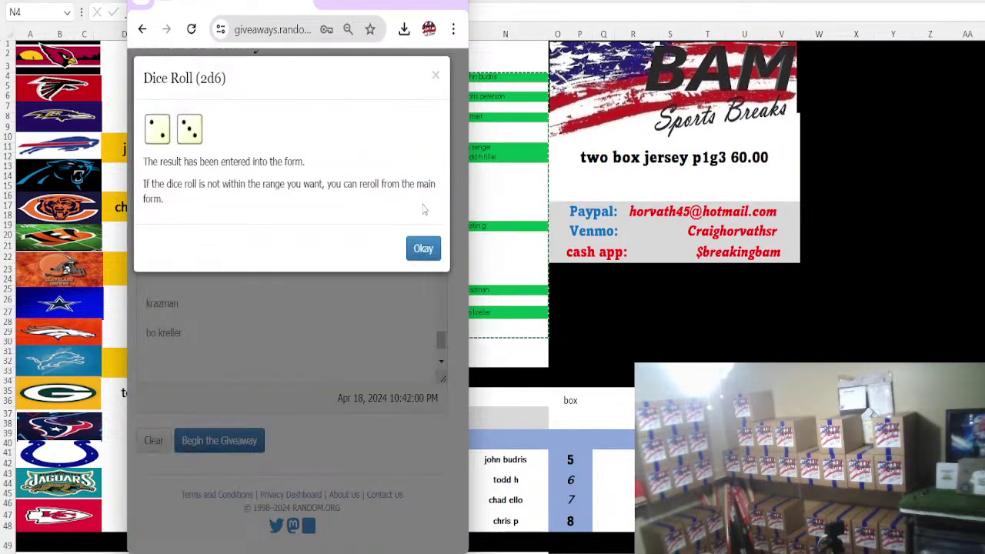
pyautogui.click(419, 247)
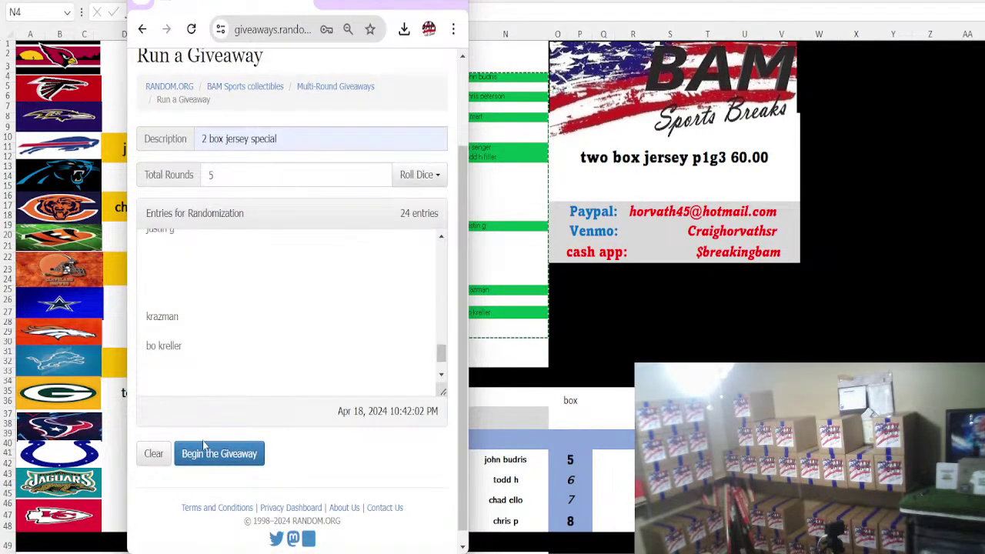
pyautogui.click(205, 450)
pyautogui.click(366, 162)
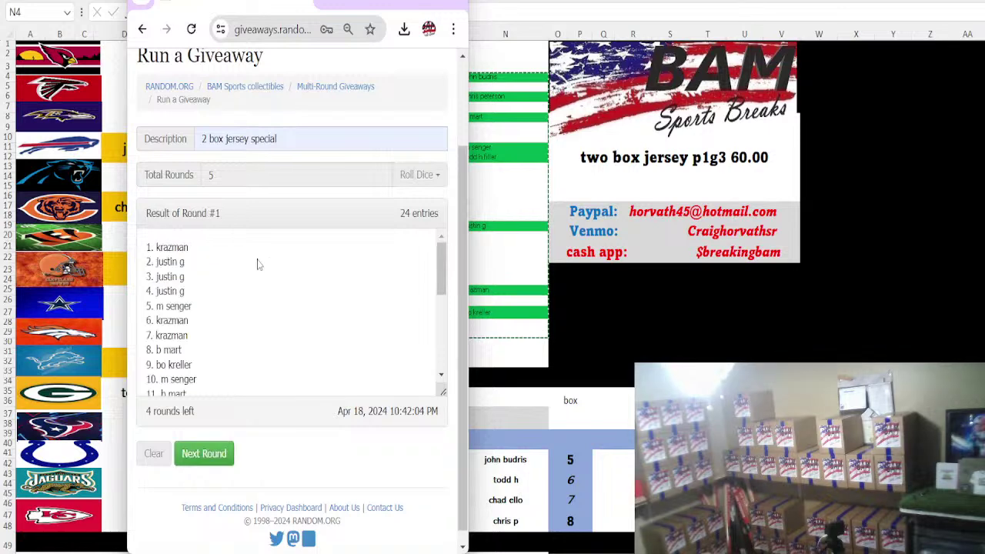
# Run rounds two through five and scroll through the Round #5 results.
pyautogui.scroll(-6, 254, 293)
pyautogui.click(203, 440)
pyautogui.scroll(-5, 261, 304)
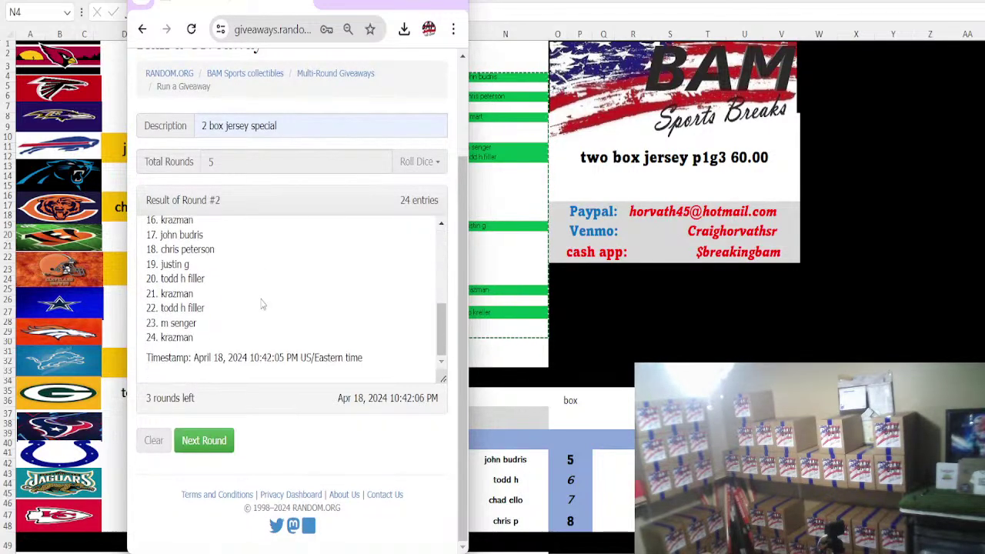
pyautogui.click(223, 443)
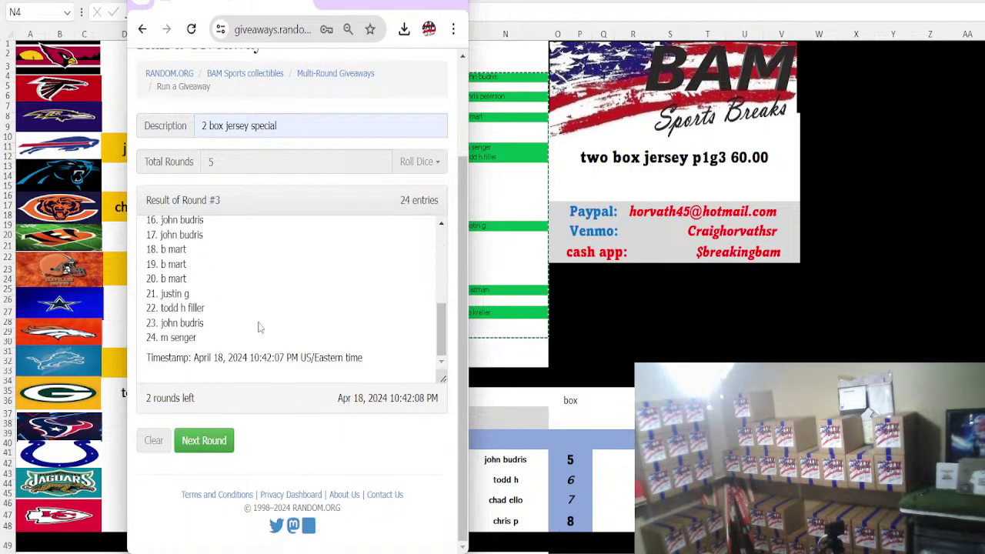
pyautogui.click(220, 440)
pyautogui.scroll(-4, 269, 285)
pyautogui.click(204, 440)
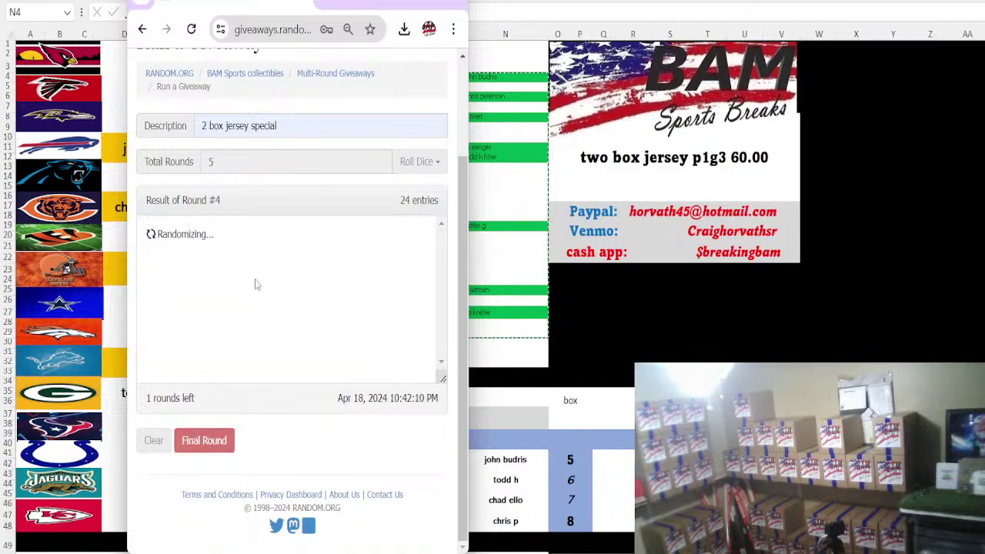
pyautogui.scroll(-5, 262, 331)
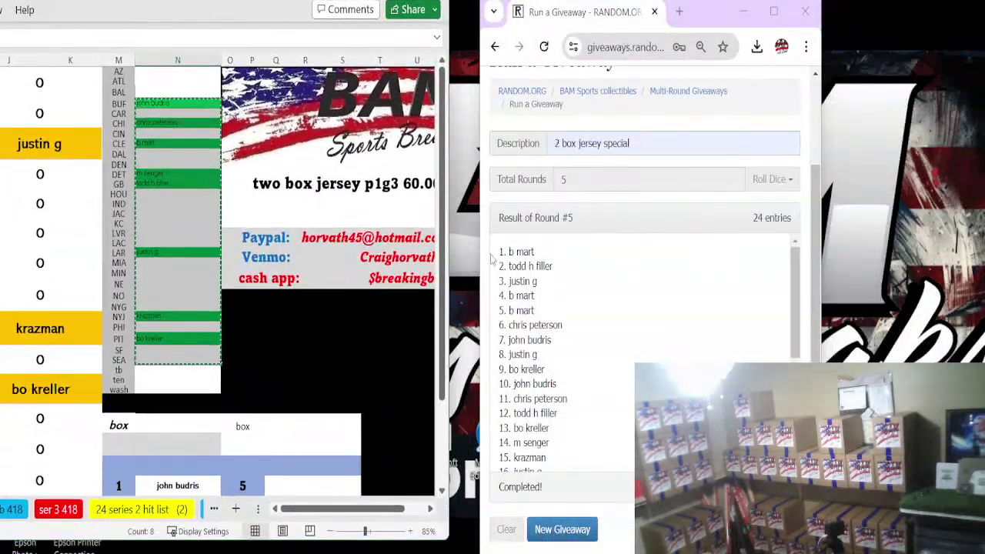
# Copy Round #5 results 1–3 and paste them into column N beside AZ.
pyautogui.moveTo(508, 248); pyautogui.dragTo(527, 286)
pyautogui.rightClick(527, 287)
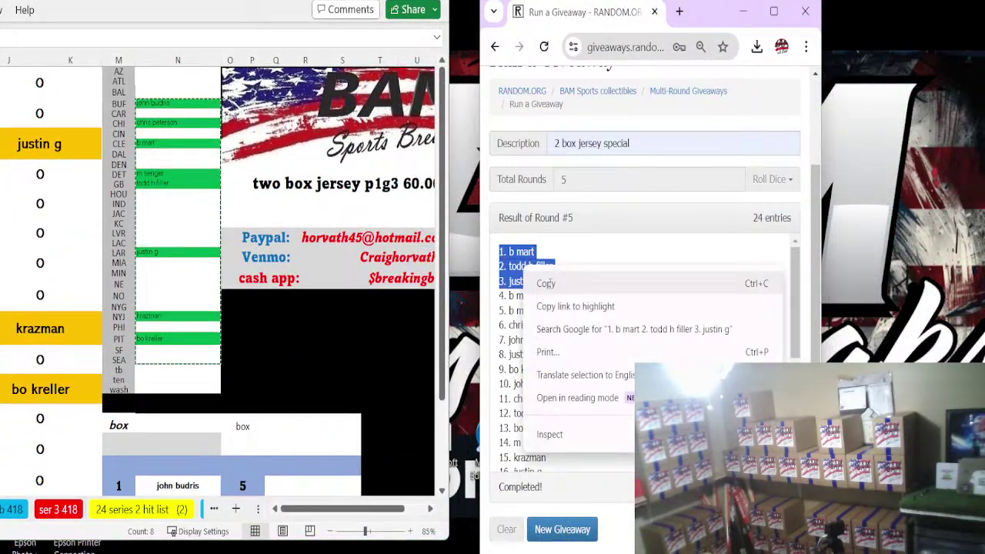
pyautogui.click(545, 283)
pyautogui.click(140, 70)
pyautogui.rightClick(140, 71)
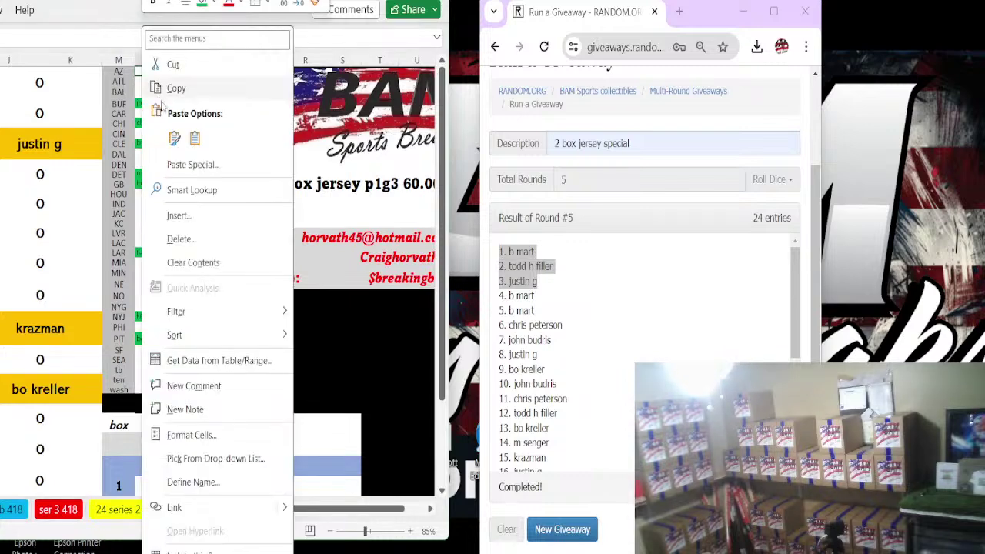
pyautogui.click(167, 131)
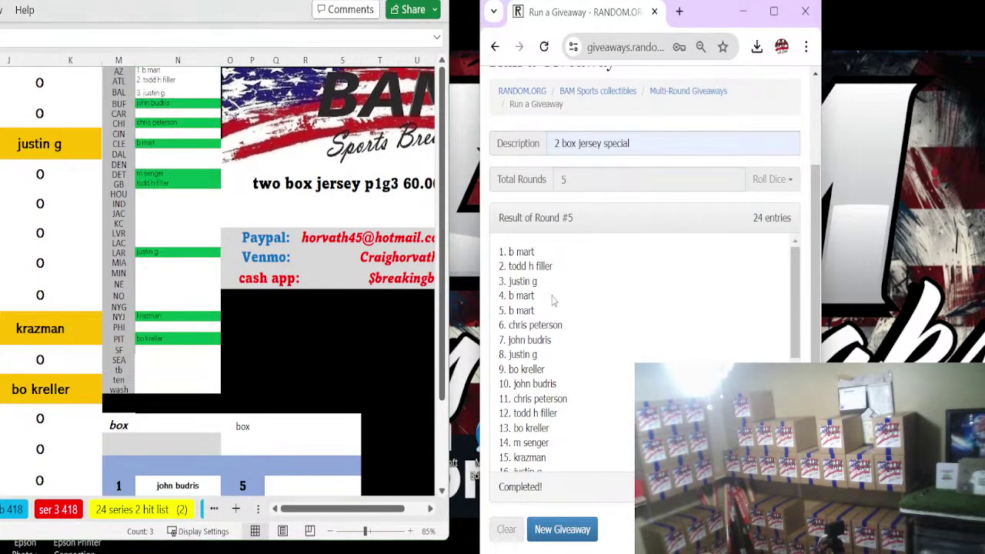
# Copy results 4 and 5 and paste them beside CAR and CIN.
pyautogui.moveTo(538, 296); pyautogui.dragTo(482, 304)
pyautogui.rightClick(527, 305)
pyautogui.click(540, 317)
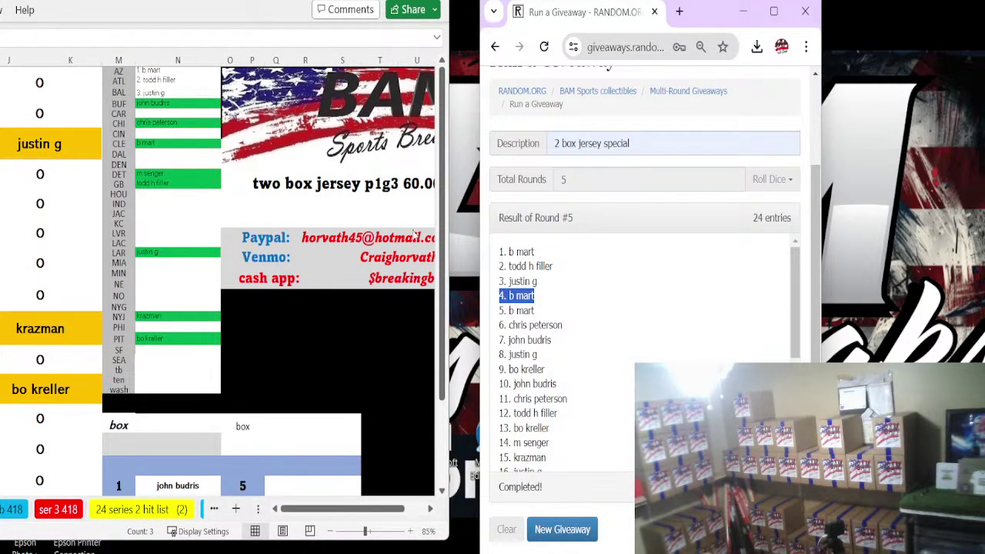
pyautogui.rightClick(157, 113)
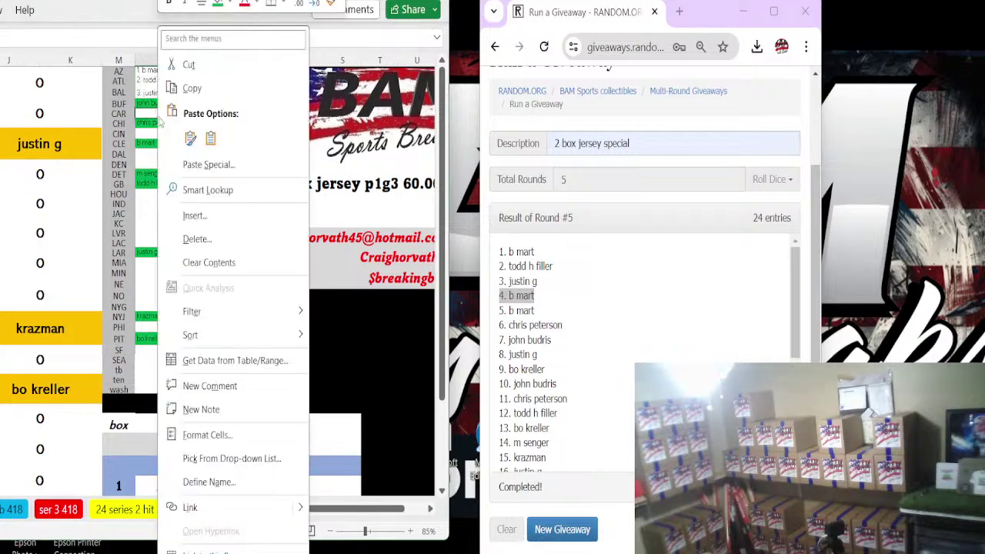
pyautogui.click(190, 139)
pyautogui.moveTo(548, 310); pyautogui.dragTo(490, 315)
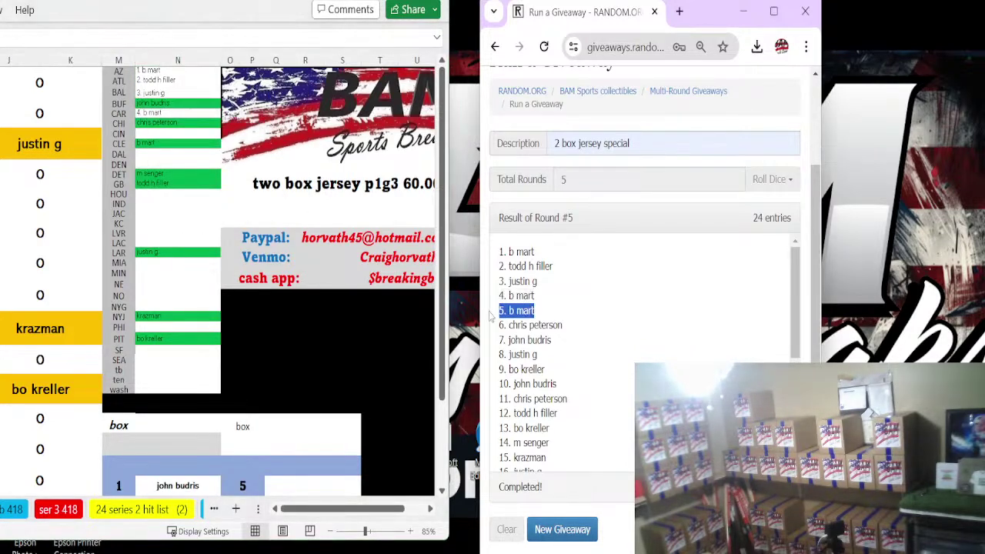
pyautogui.rightClick(525, 310)
pyautogui.click(543, 327)
pyautogui.click(151, 136)
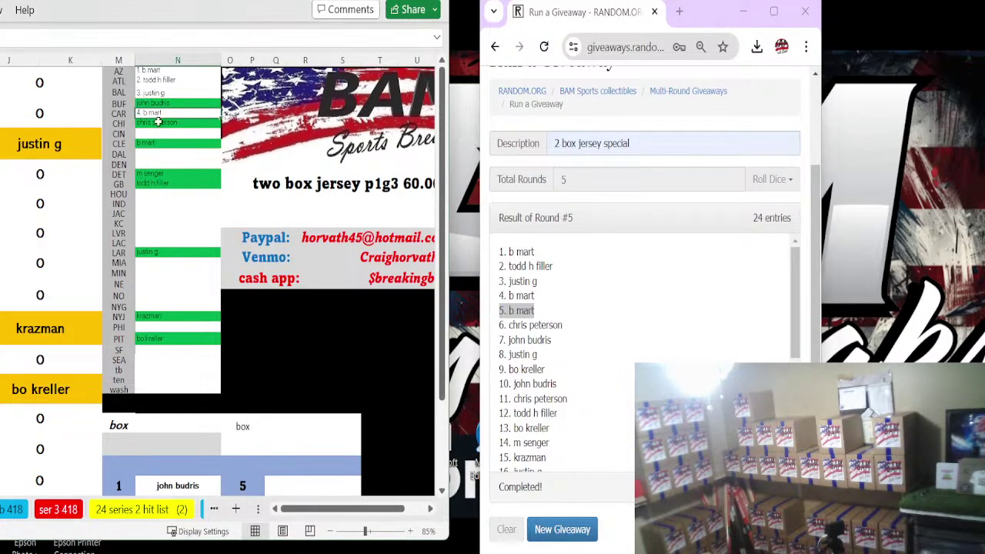
pyautogui.rightClick(151, 136)
pyautogui.click(176, 134)
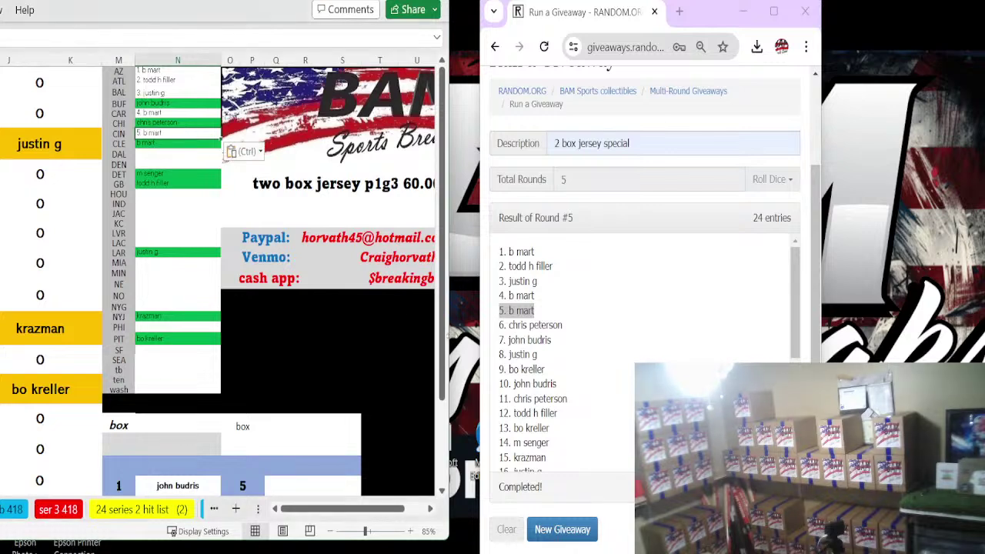
# Copy results 6 and 7 and paste them beside DAL and DEN.
pyautogui.moveTo(498, 321); pyautogui.dragTo(557, 342)
pyautogui.rightClick(543, 337)
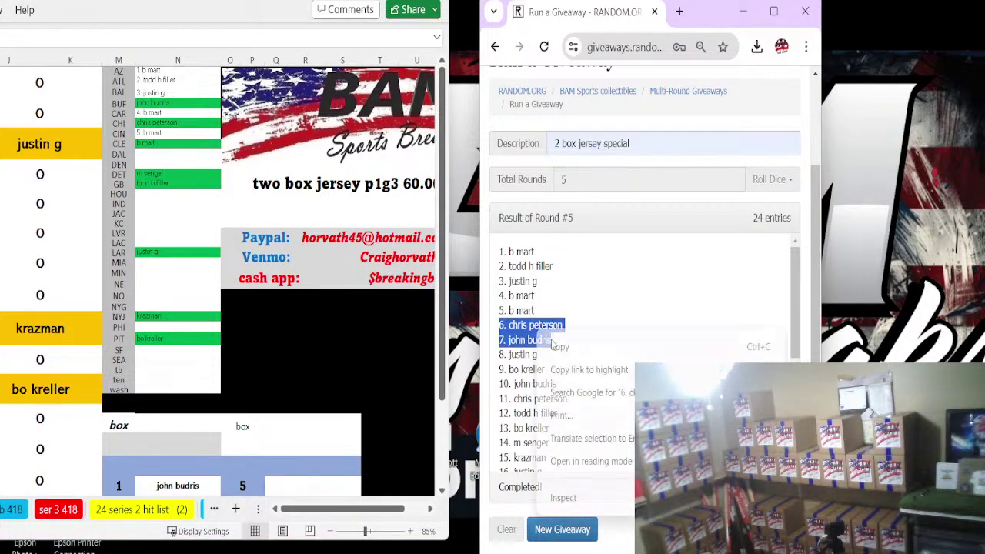
pyautogui.click(559, 347)
pyautogui.click(150, 153)
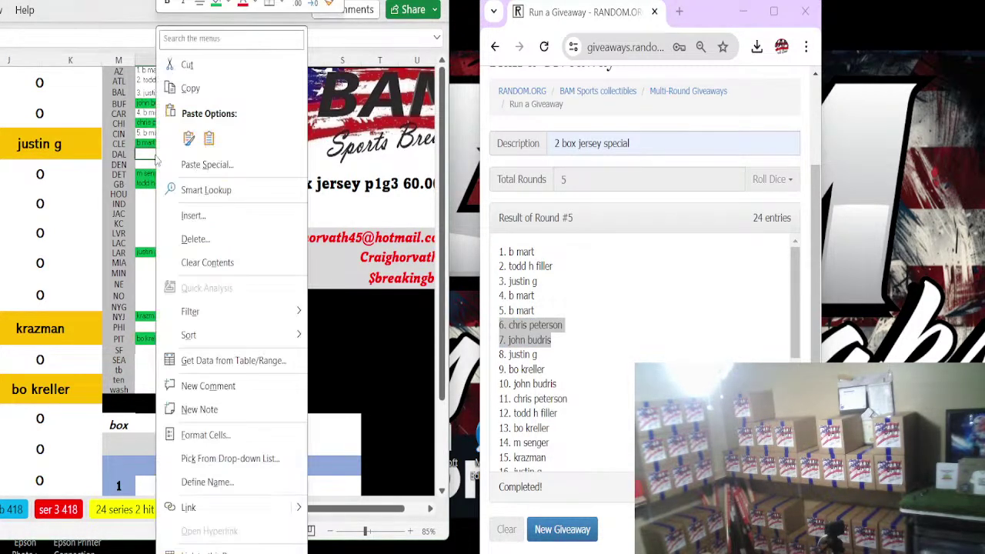
pyautogui.rightClick(151, 154)
pyautogui.click(198, 138)
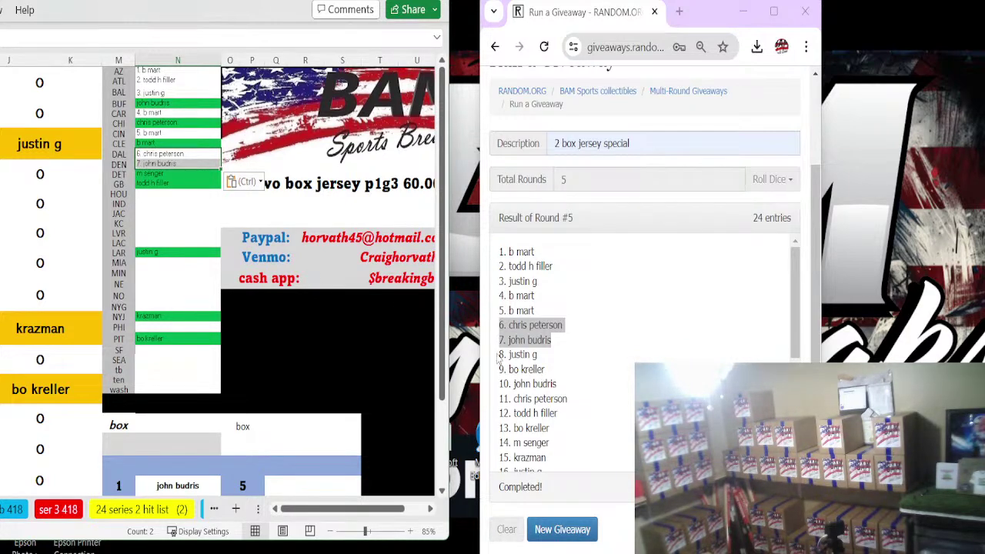
# Copy results 8–13 and paste them into column N starting beside HOU.
pyautogui.moveTo(497, 355); pyautogui.dragTo(600, 437)
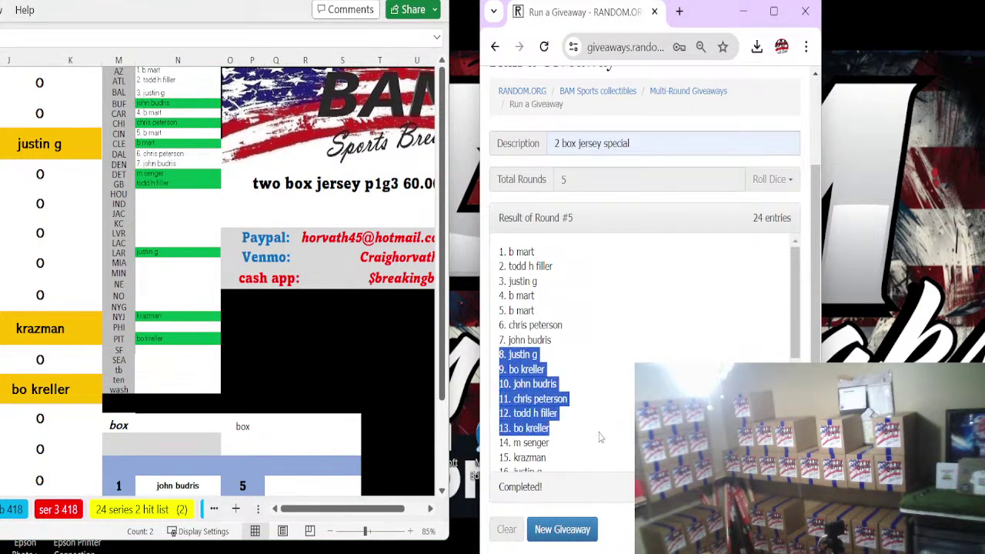
pyautogui.rightClick(539, 412)
pyautogui.click(569, 236)
pyautogui.click(132, 194)
pyautogui.click(143, 197)
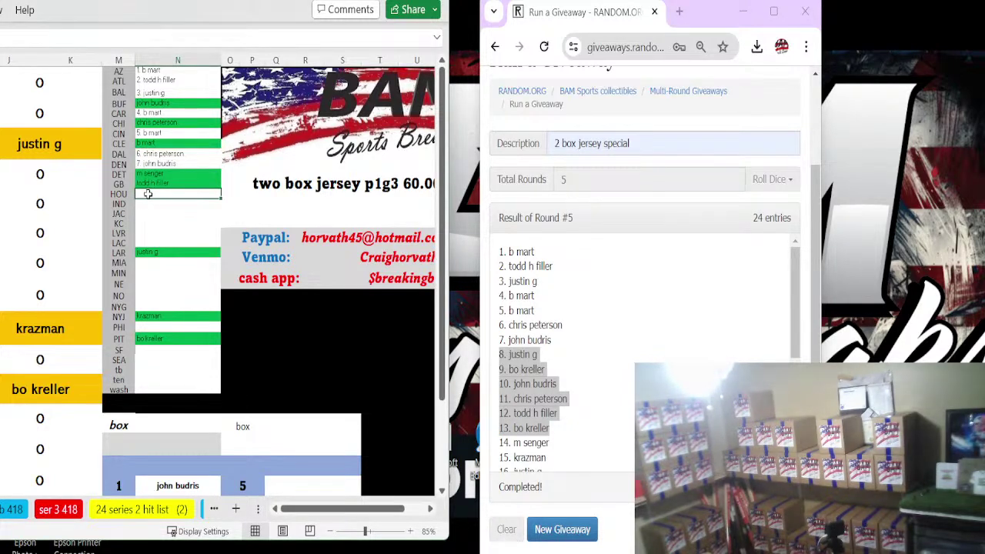
pyautogui.rightClick(147, 193)
pyautogui.click(172, 129)
pyautogui.scroll(-2, 612, 284)
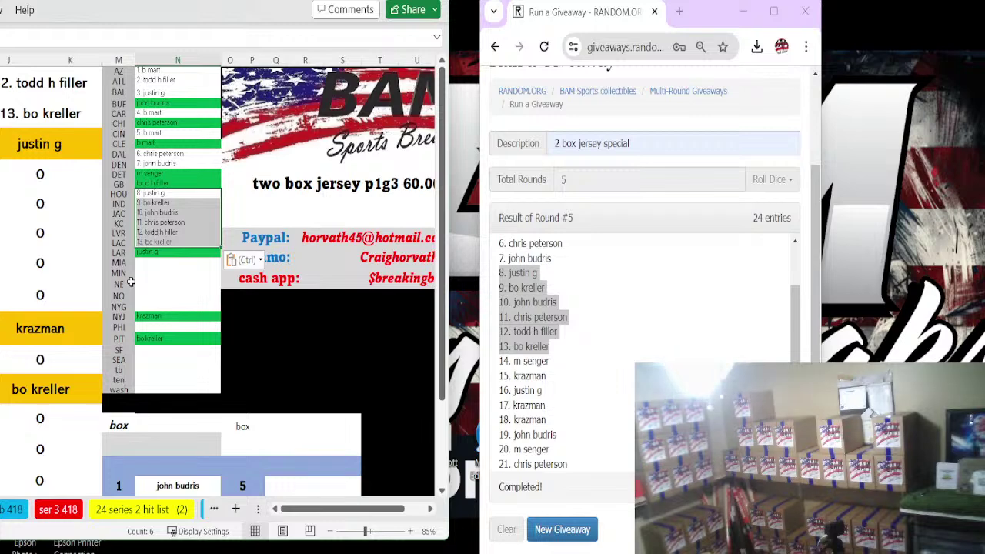
# Copy results 14–18 and paste them starting beside MIA.
pyautogui.moveTo(497, 358); pyautogui.dragTo(542, 419)
pyautogui.rightClick(541, 416)
pyautogui.click(557, 226)
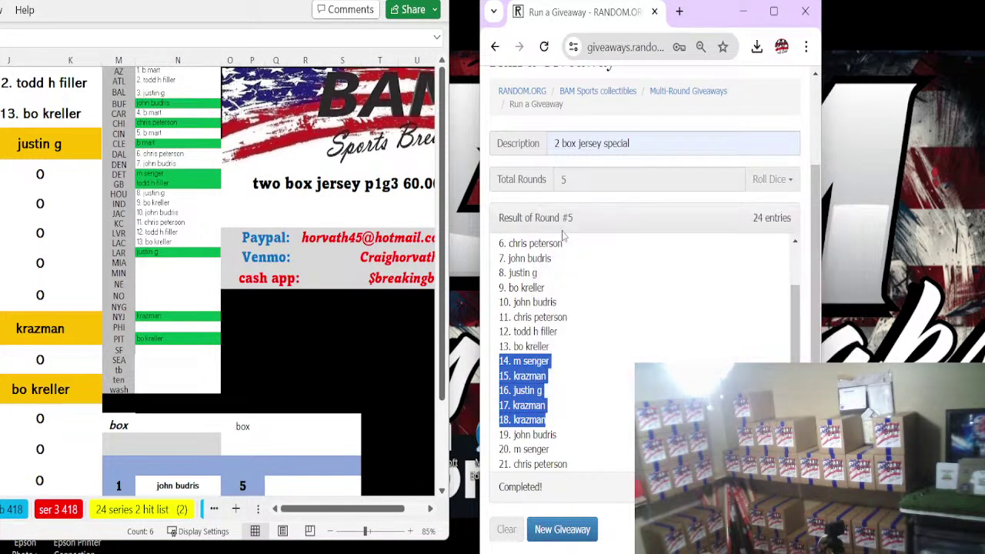
pyautogui.moveTo(154, 194); pyautogui.dragTo(154, 244)
pyautogui.rightClick(148, 265)
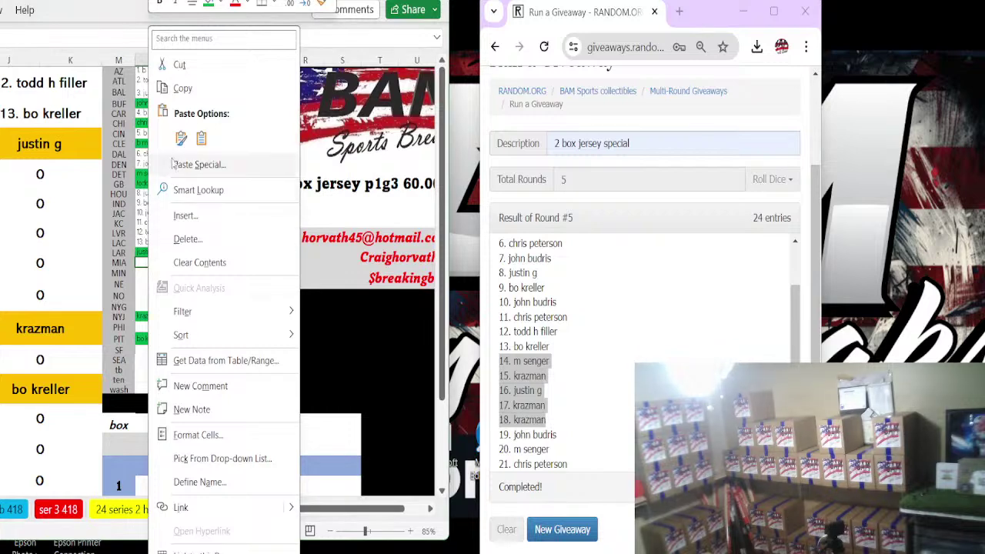
pyautogui.click(181, 137)
# Copy result 19 and paste it beside PHI.
pyautogui.scroll(-2, 608, 306)
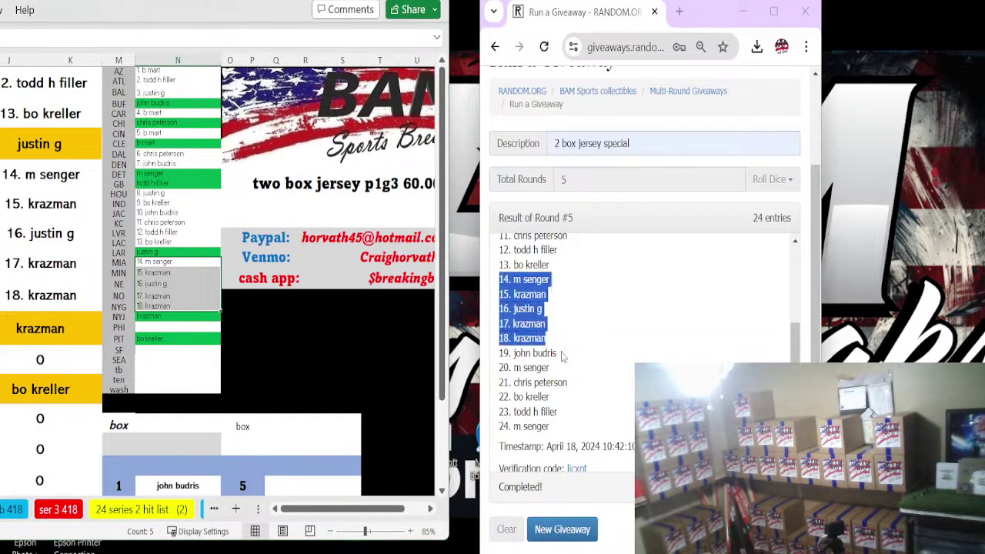
pyautogui.moveTo(498, 353); pyautogui.dragTo(557, 353)
pyautogui.rightClick(540, 363)
pyautogui.click(550, 373)
pyautogui.click(301, 396)
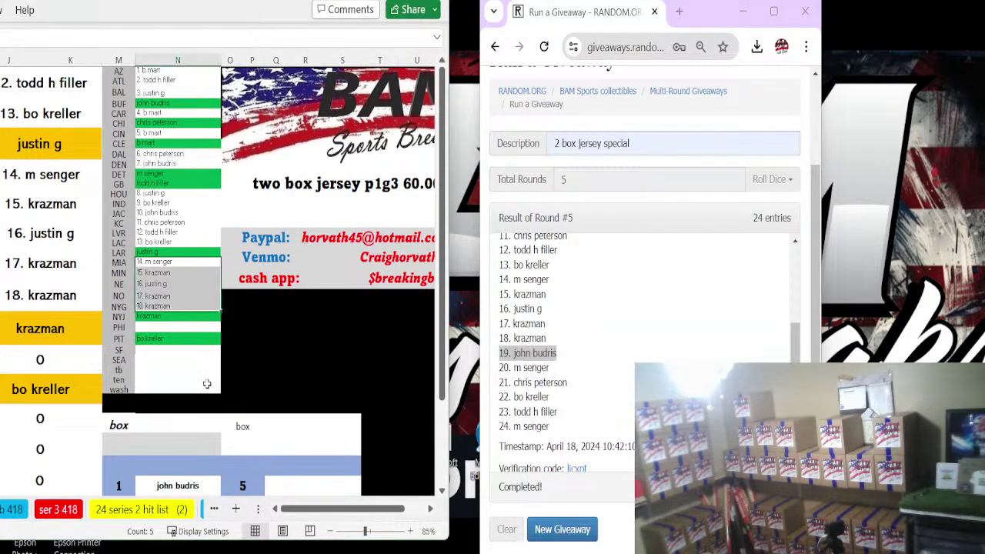
pyautogui.click(145, 326)
pyautogui.rightClick(145, 325)
pyautogui.click(168, 125)
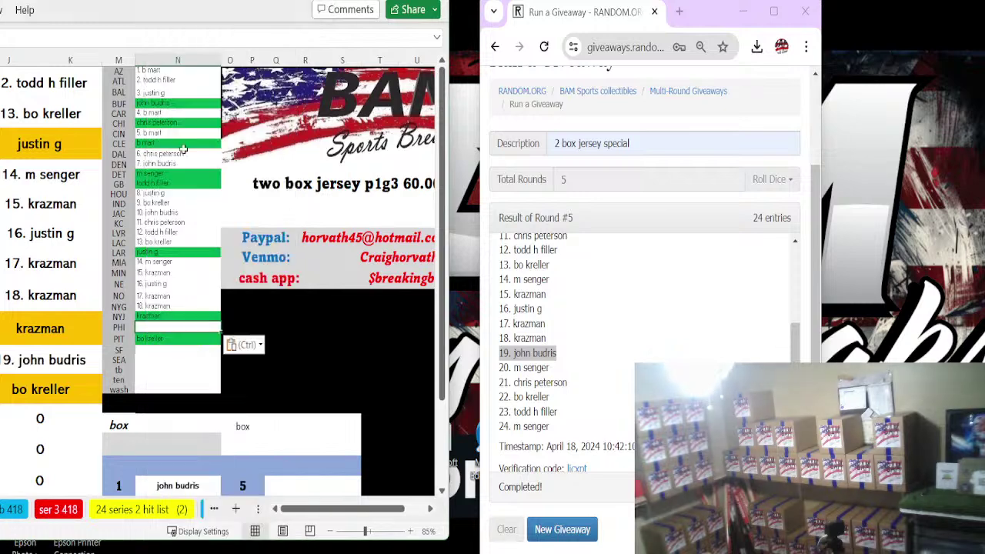
# Copy results 20–24 and paste them from SF down, then minimize the browser.
pyautogui.scroll(-1, 508, 348)
pyautogui.moveTo(492, 353); pyautogui.dragTo(548, 405)
pyautogui.rightClick(543, 403)
pyautogui.click(547, 398)
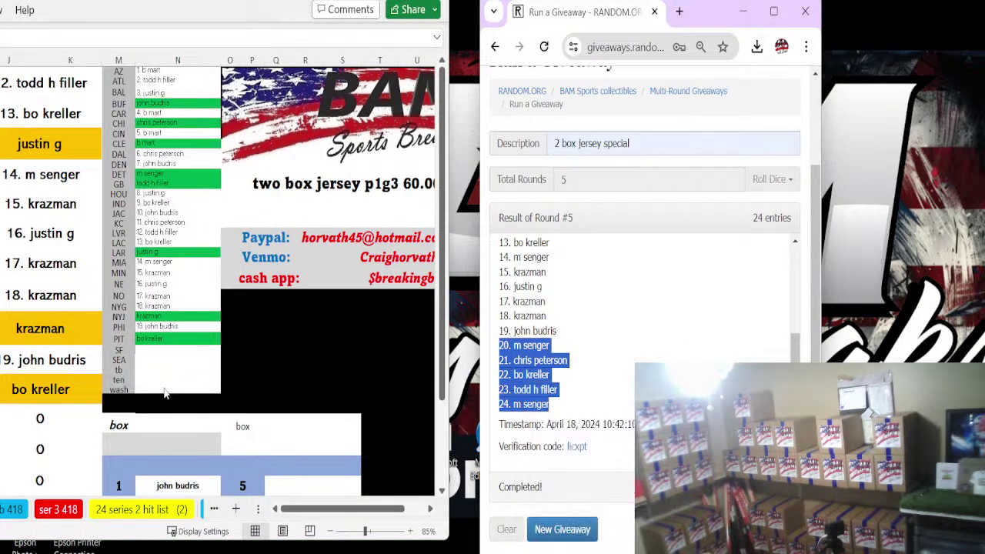
pyautogui.click(144, 350)
pyautogui.rightClick(144, 350)
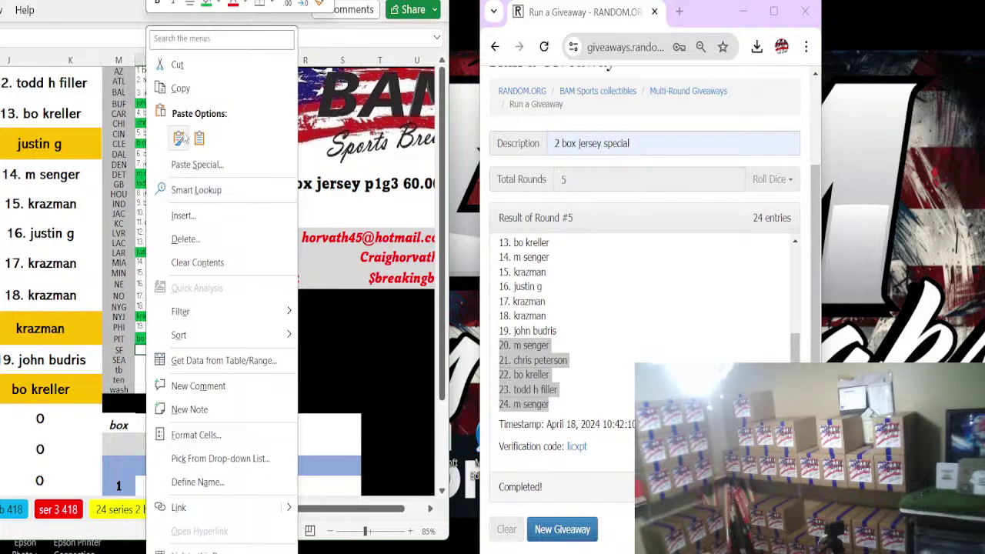
pyautogui.click(178, 138)
pyautogui.click(742, 11)
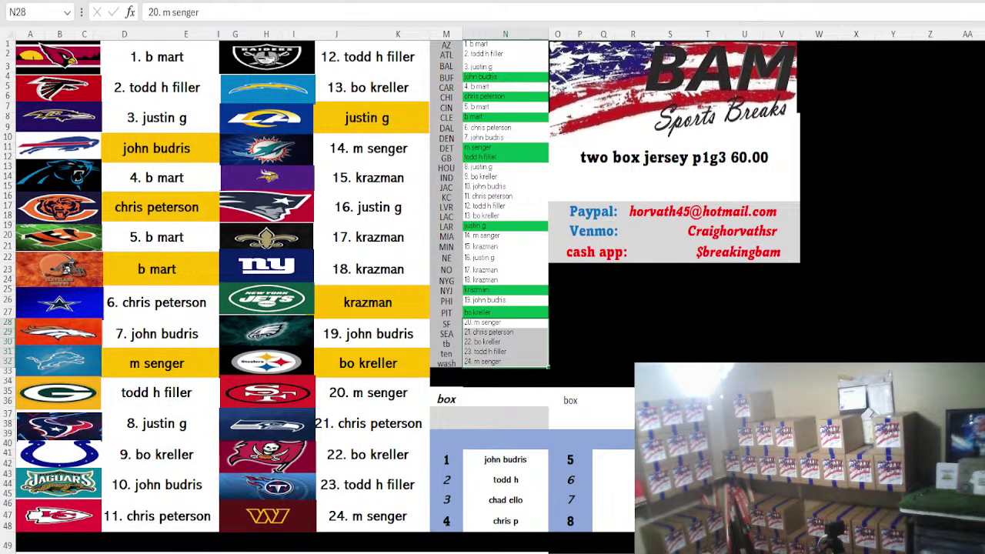
# On the 1 box per team sheet, enter a buyer's name in N7 and fill that slot yellow.
pyautogui.click(206, 549)
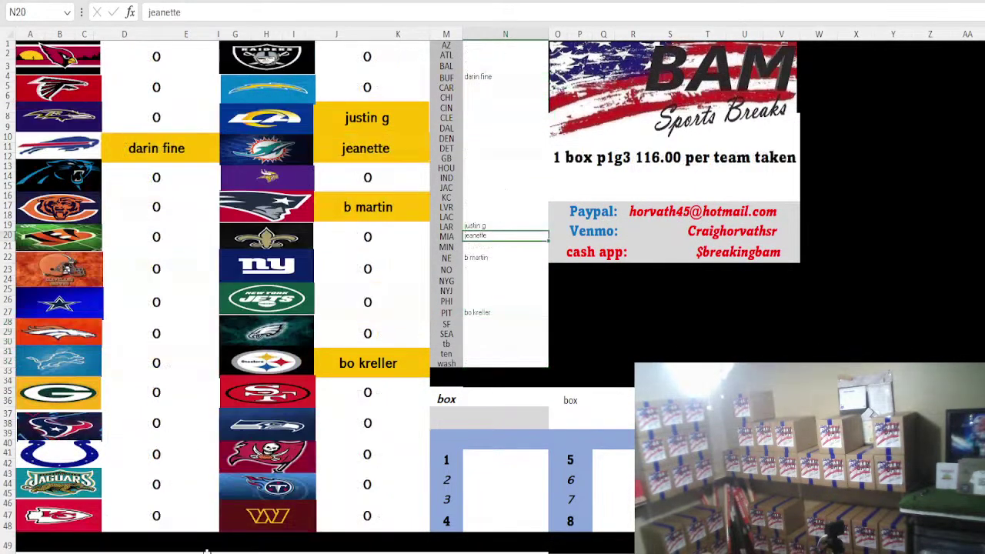
pyautogui.click(486, 107)
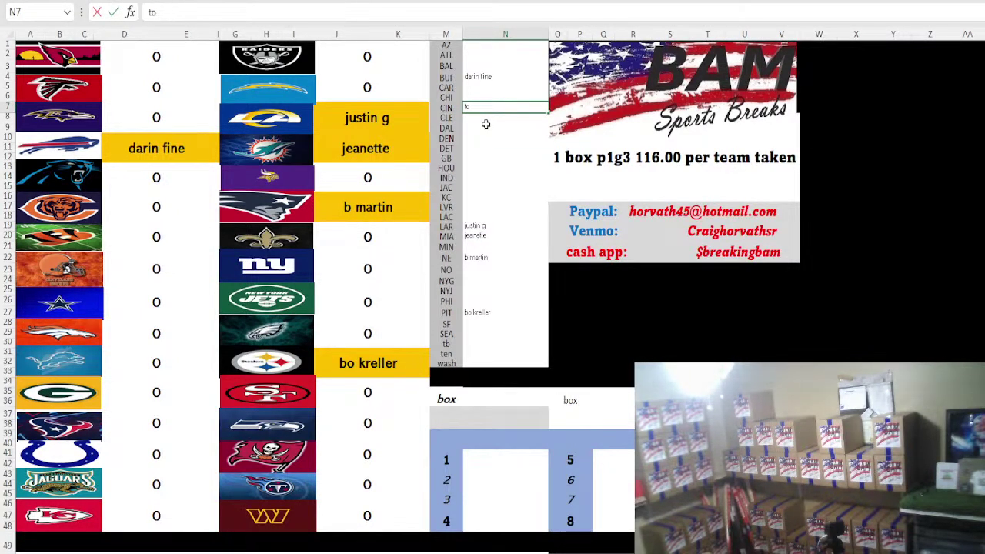
pyautogui.write('scott k')
pyautogui.press('Return')
pyautogui.click(165, 238)
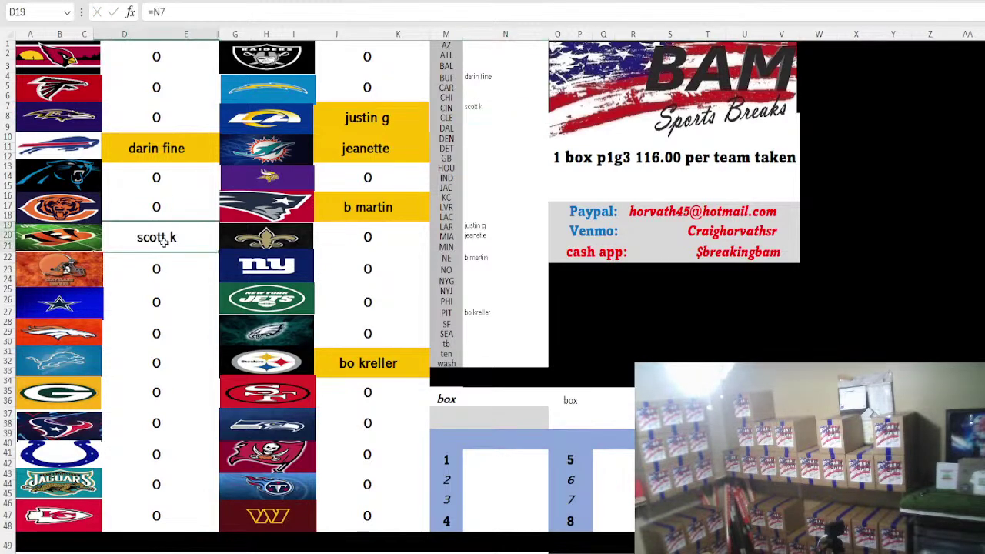
pyautogui.rightClick(165, 239)
pyautogui.click(237, 5)
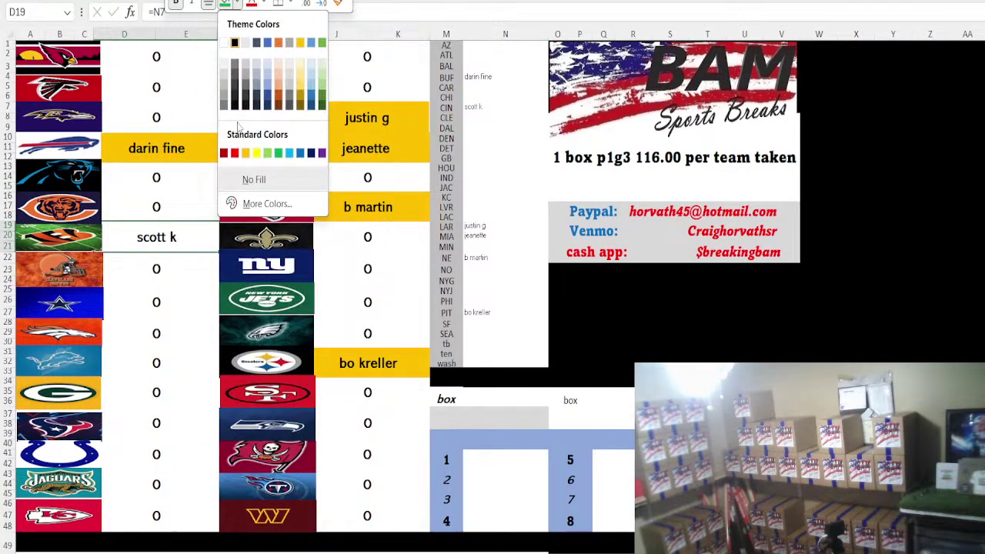
pyautogui.click(251, 161)
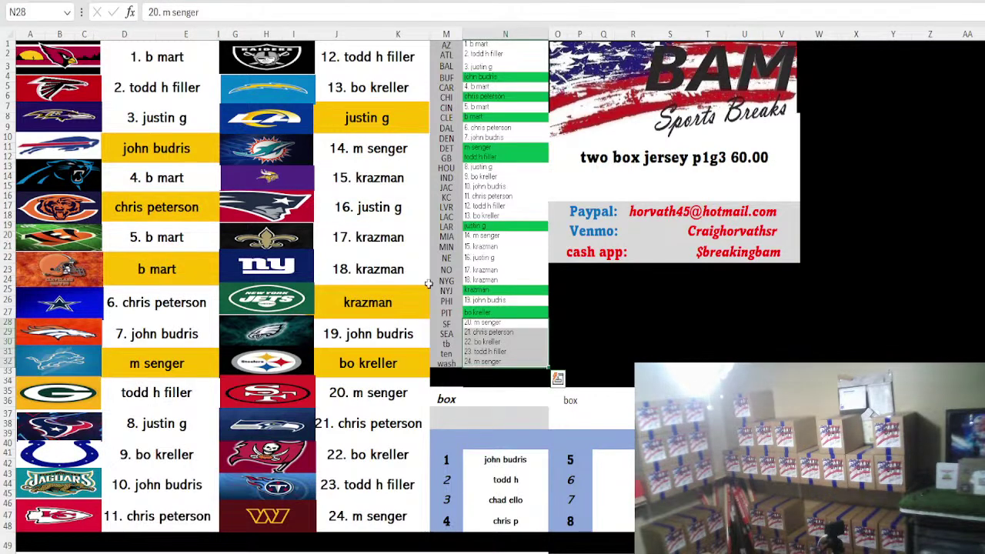
# Shade the filler slots 2, 12 and 23 light blue.
pyautogui.click(150, 88)
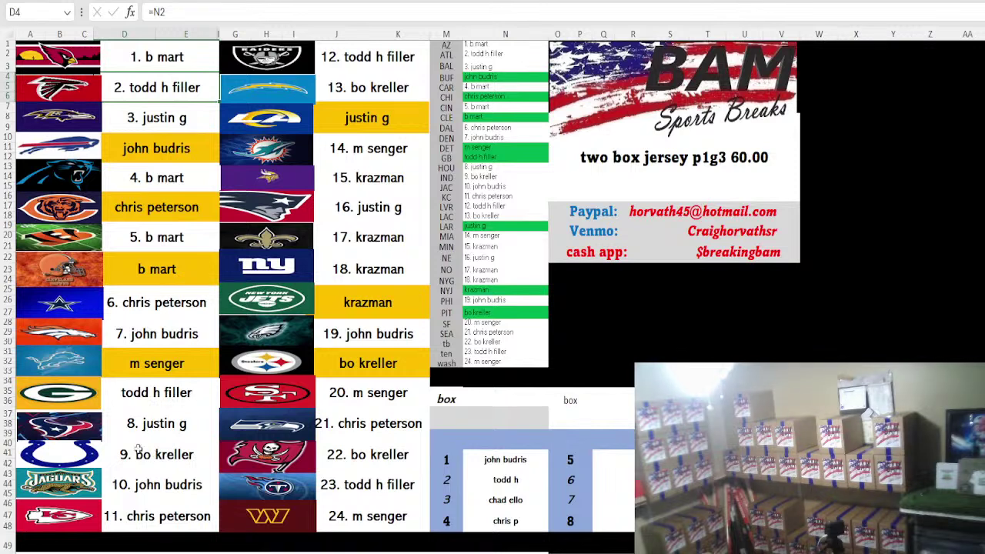
pyautogui.keyDown('ctrl'); pyautogui.click(388, 61); pyautogui.keyUp('ctrl')
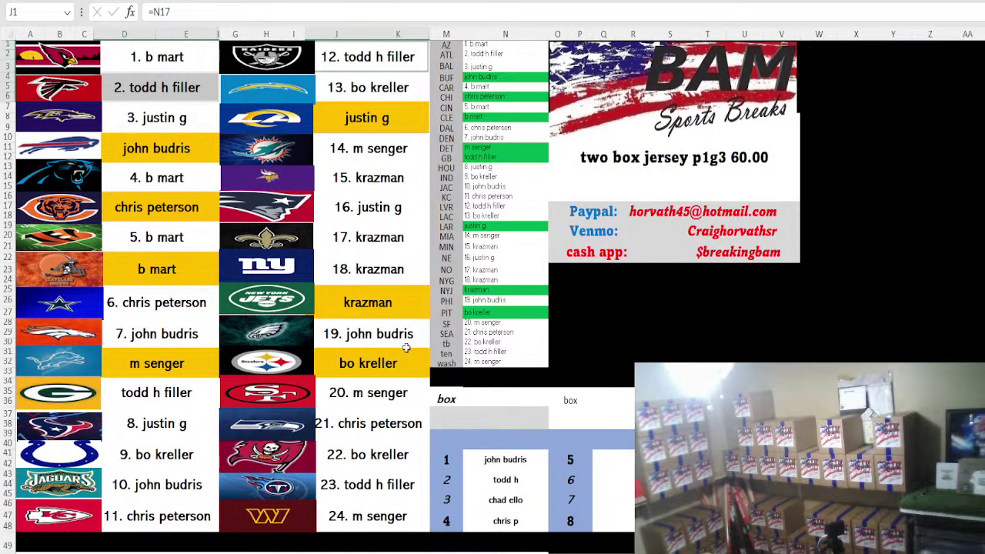
pyautogui.keyDown('ctrl'); pyautogui.click(392, 485); pyautogui.keyUp('ctrl')
pyautogui.rightClick(392, 485)
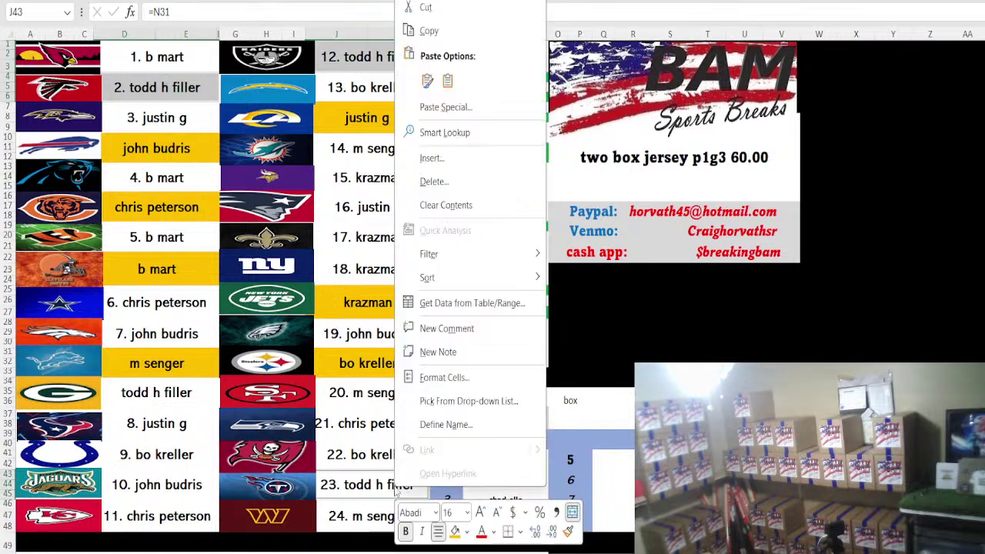
pyautogui.click(465, 532)
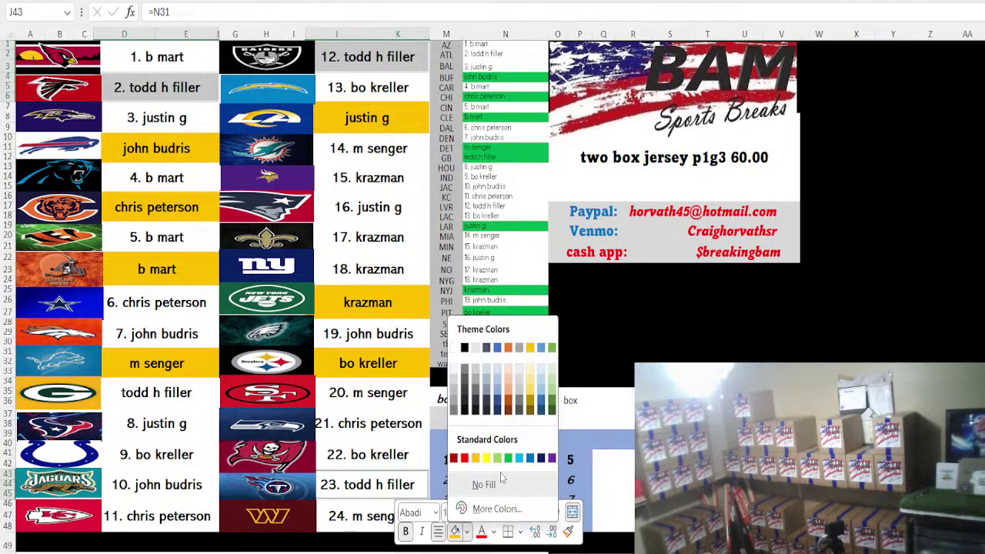
pyautogui.click(519, 458)
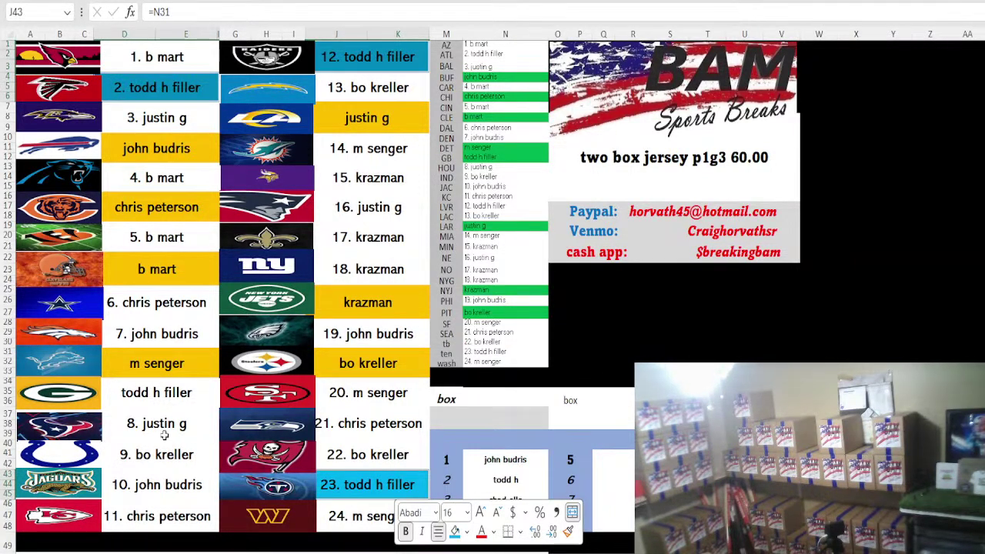
# Fill the Packers' filler slot yellow.
pyautogui.rightClick(154, 395)
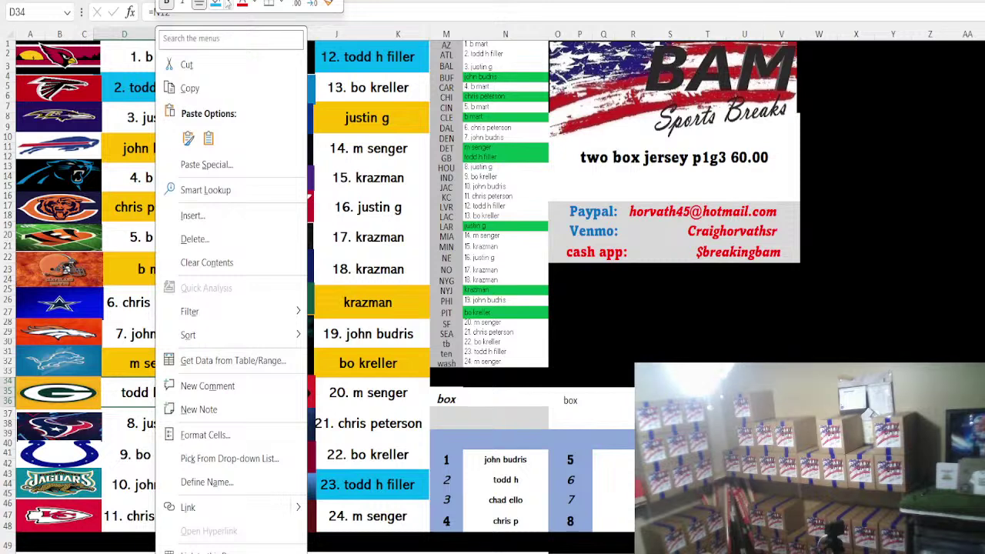
pyautogui.click(227, 4)
pyautogui.click(236, 153)
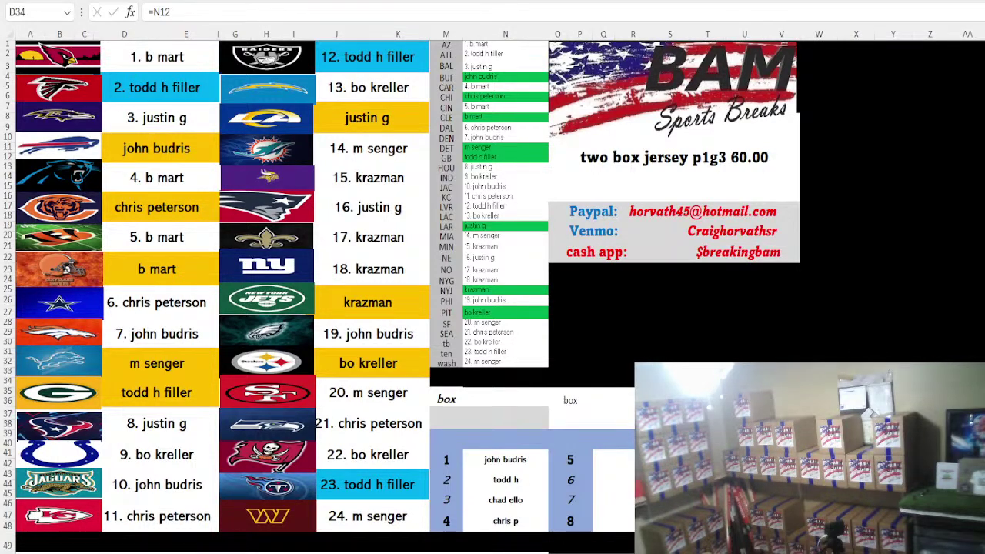
# Enter a buyer's name in slot 12 and fill it yellow.
pyautogui.click(355, 58)
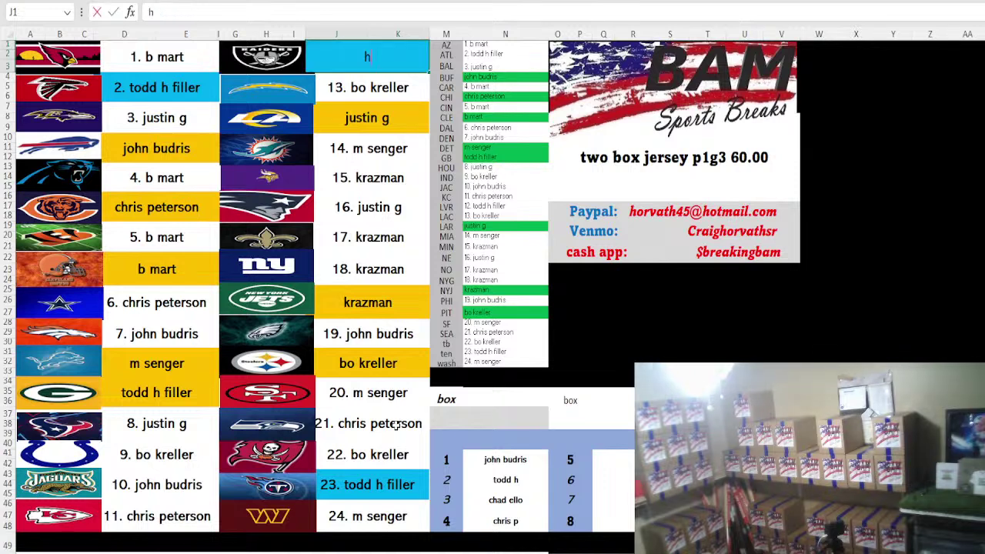
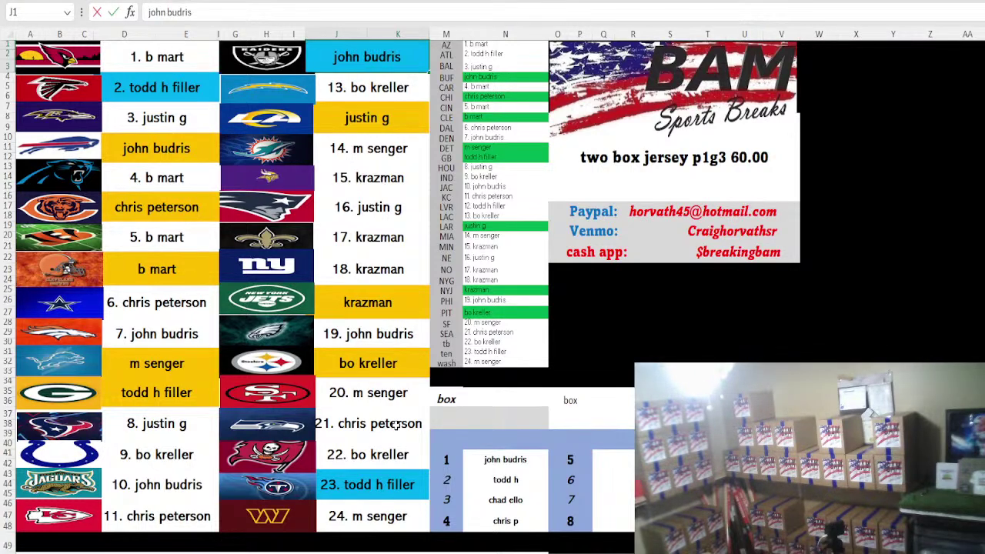
pyautogui.press('Return')
pyautogui.click(385, 61)
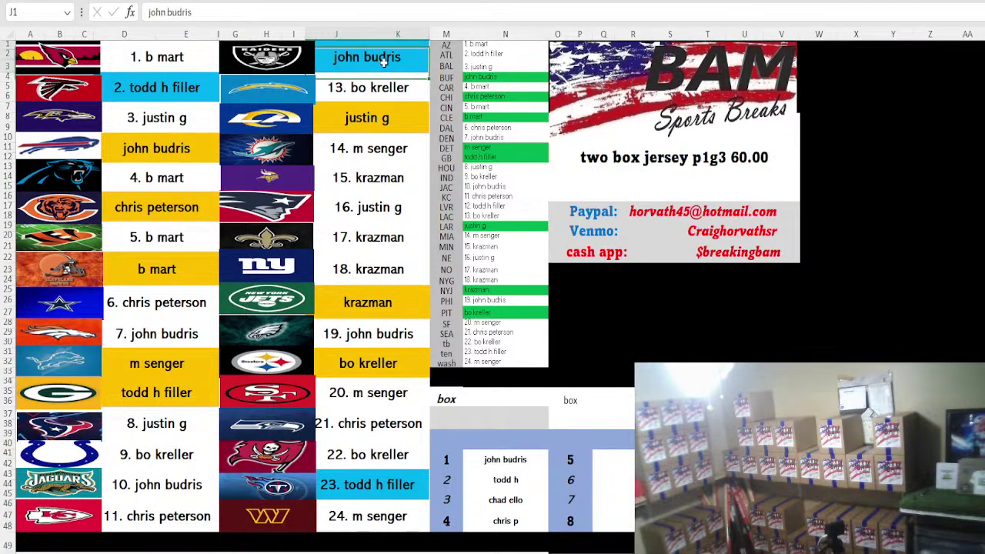
pyautogui.rightClick(384, 61)
pyautogui.click(413, 59)
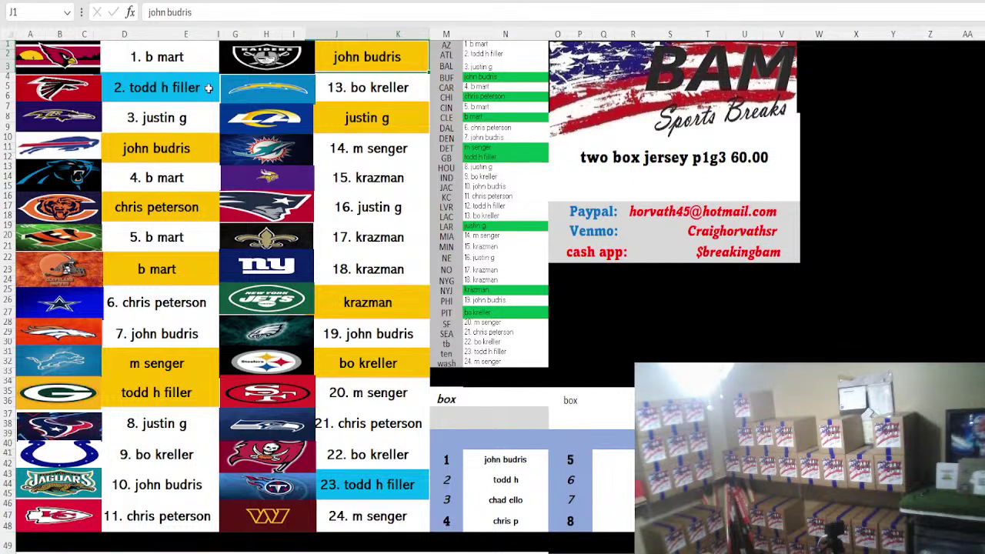
# Replace slot 2's filler with another buyer's name and apply the highlight.
pyautogui.click(164, 89)
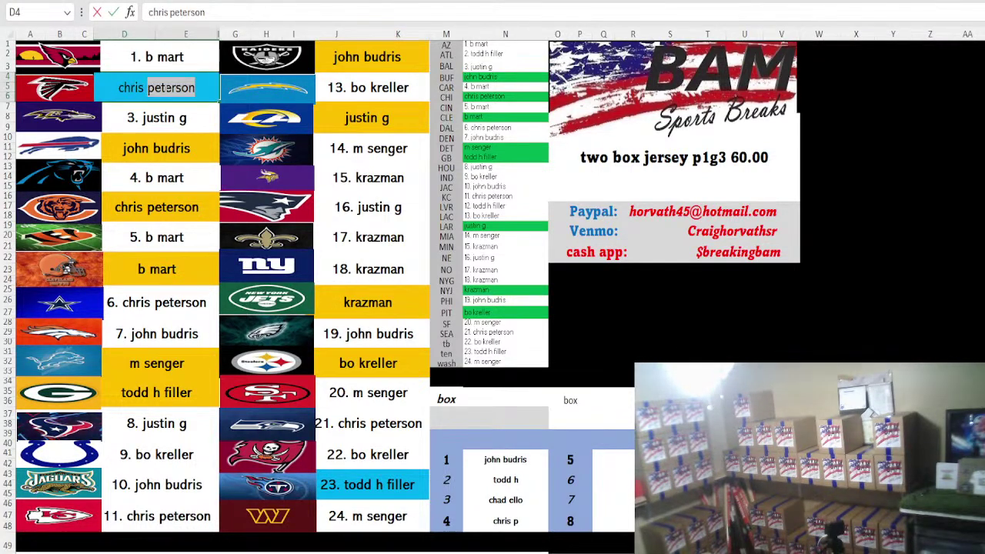
pyautogui.press('Return')
pyautogui.click(163, 89)
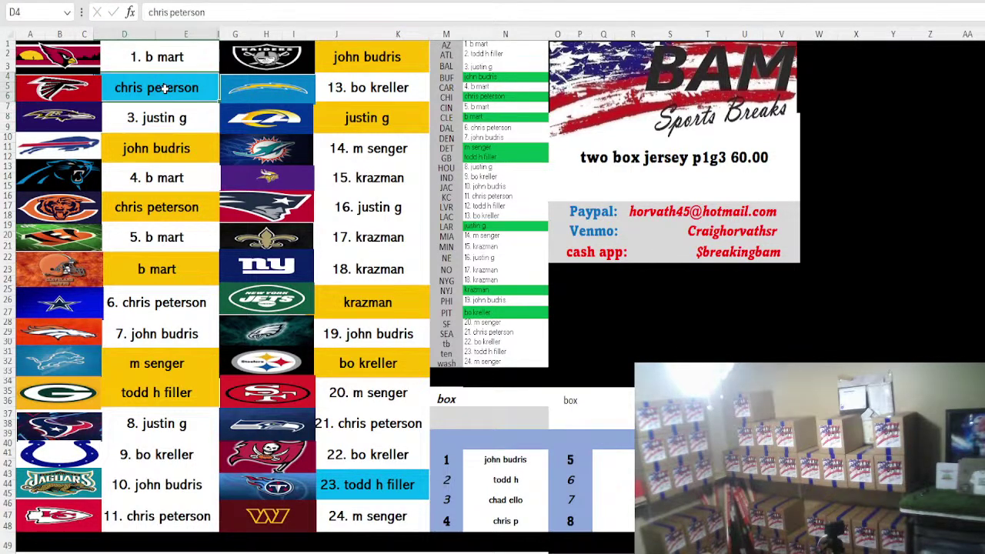
pyautogui.rightClick(163, 88)
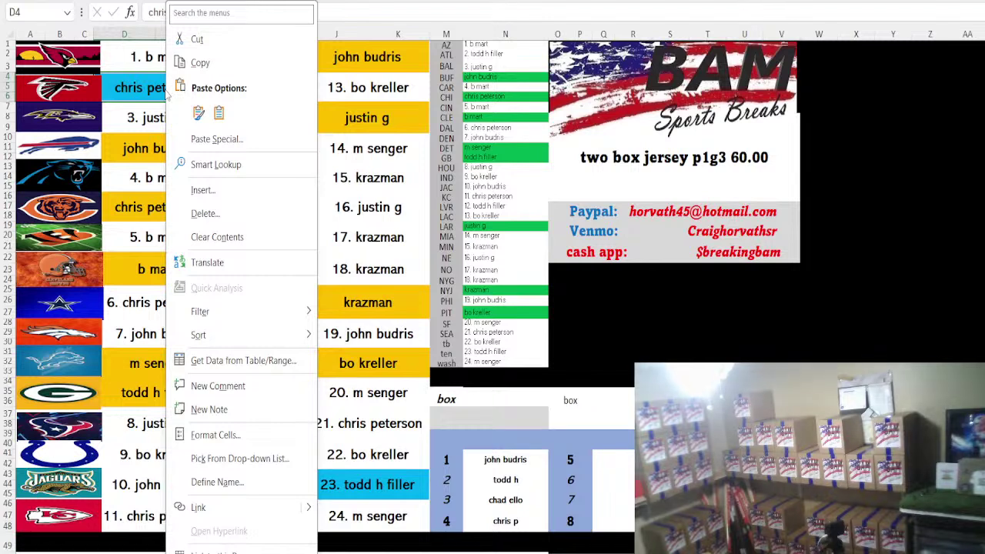
pyautogui.press('Escape')
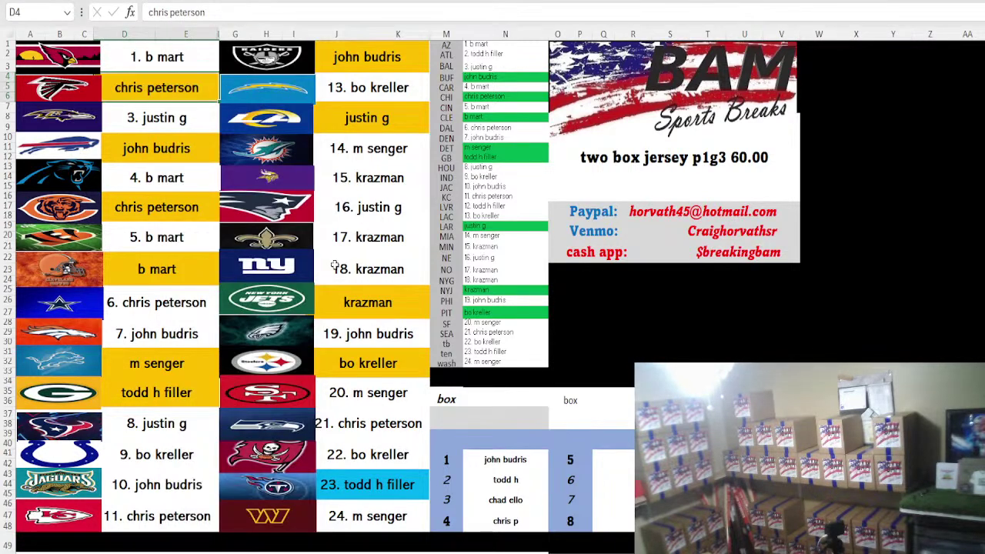
# Replace slot 23's filler with a third buyer's name and apply the highlight.
pyautogui.click(387, 482)
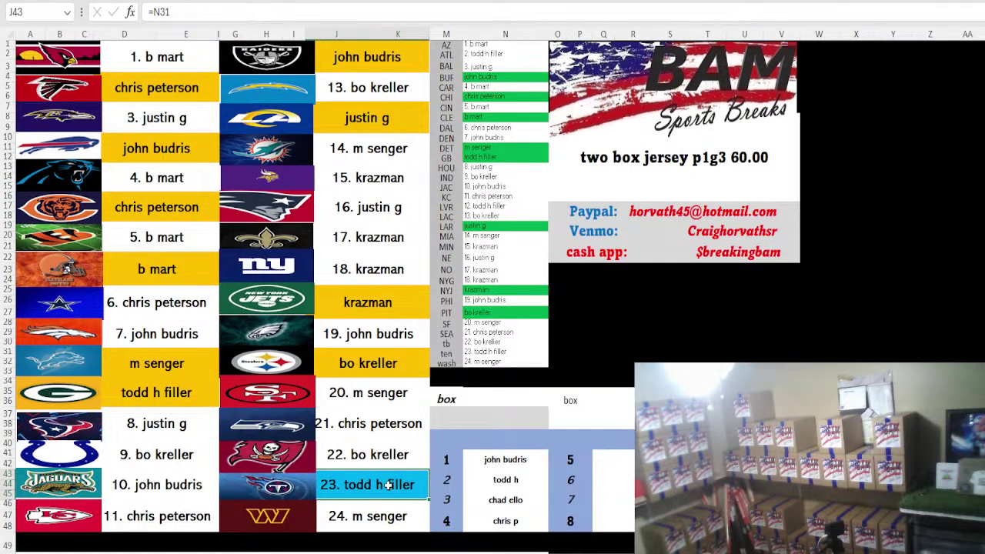
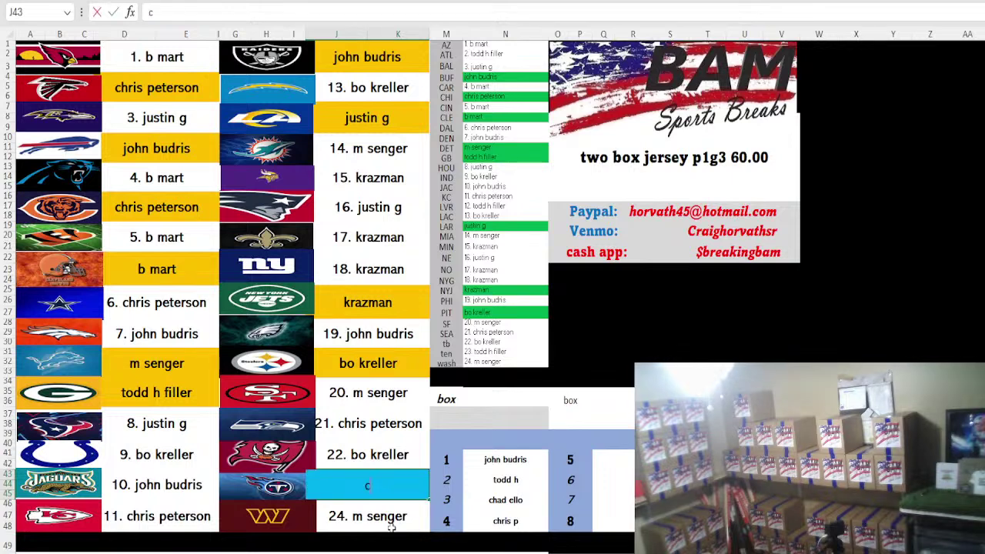
pyautogui.press('Return')
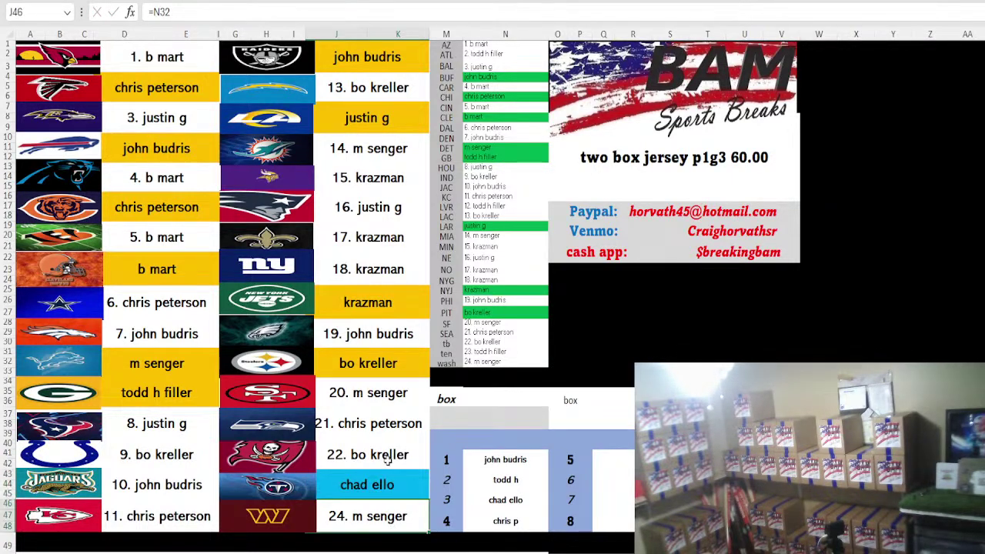
pyautogui.click(380, 484)
pyautogui.rightClick(380, 484)
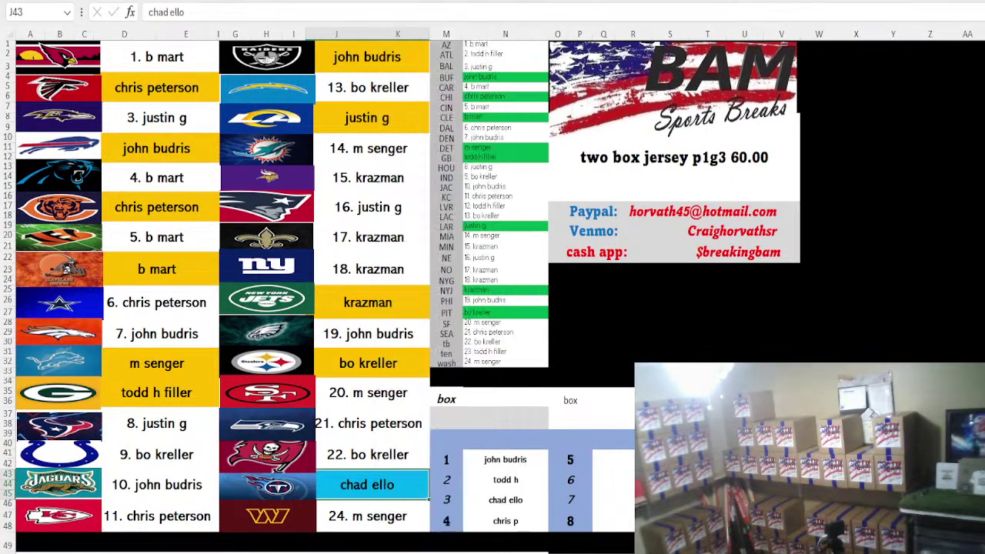
pyautogui.press('Escape')
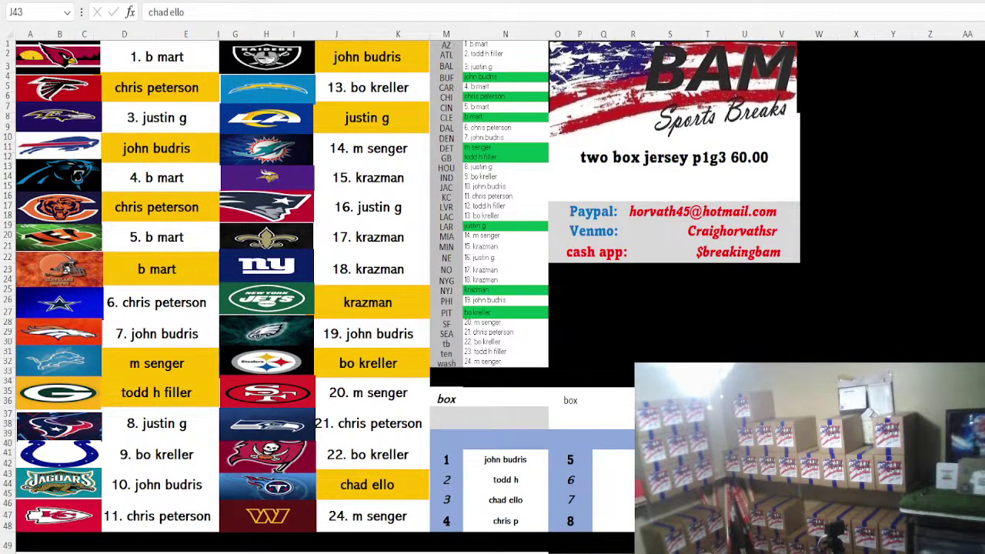
pyautogui.hotkey('ctrl', 'pagedown')
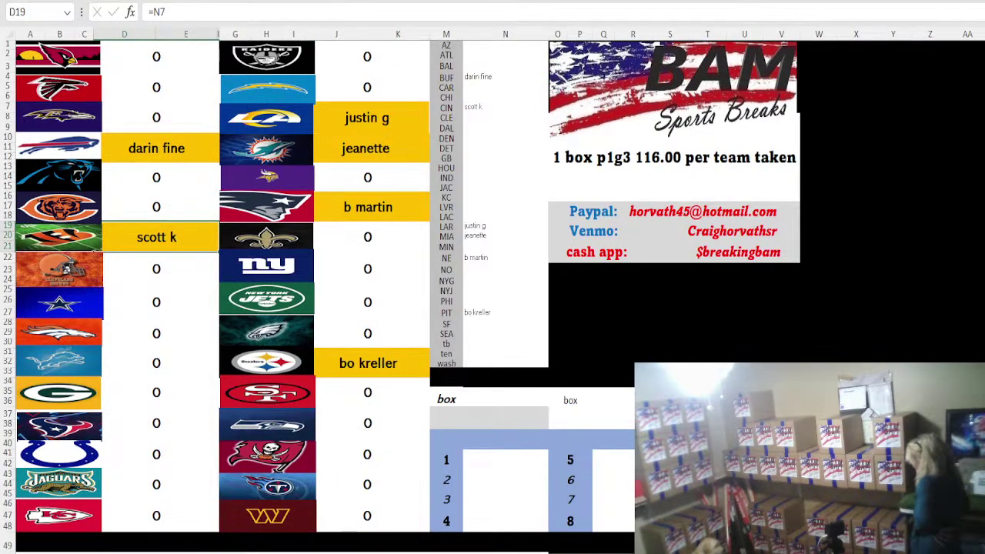
pyautogui.hotkey('ctrl', 'pageup')
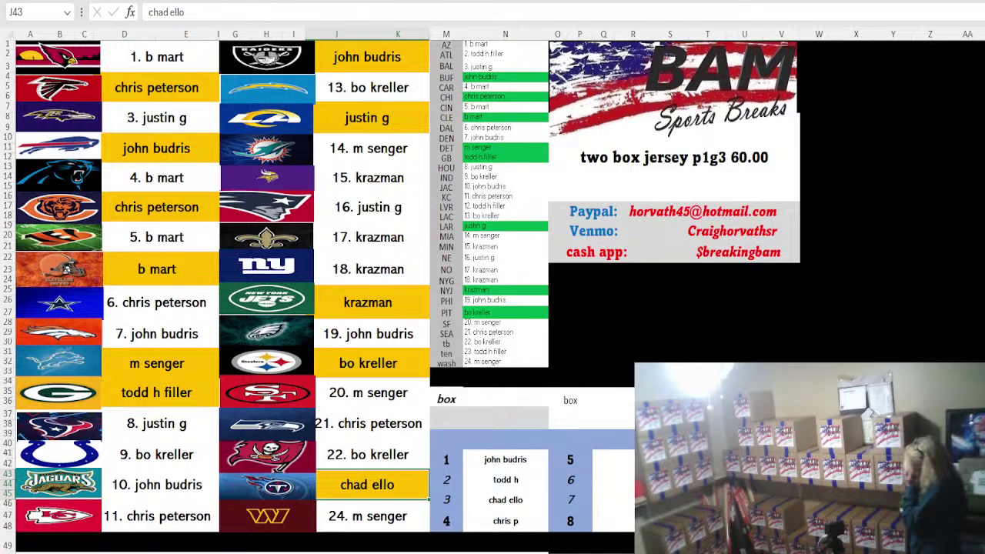
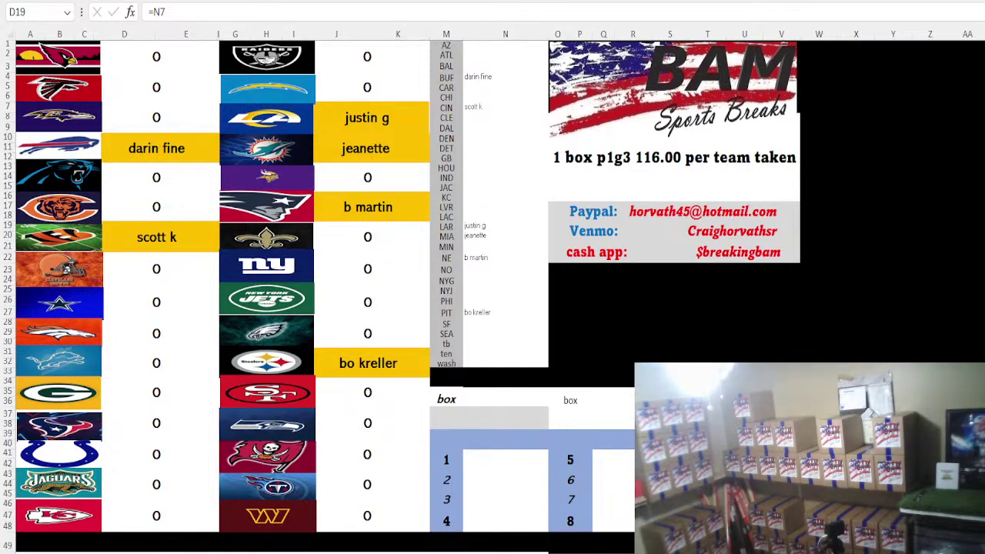
# Bring up the Gold Rush Autographed 16x20 10-Box Case product page in the browser.
pyautogui.hotkey('alt', 'Tab')
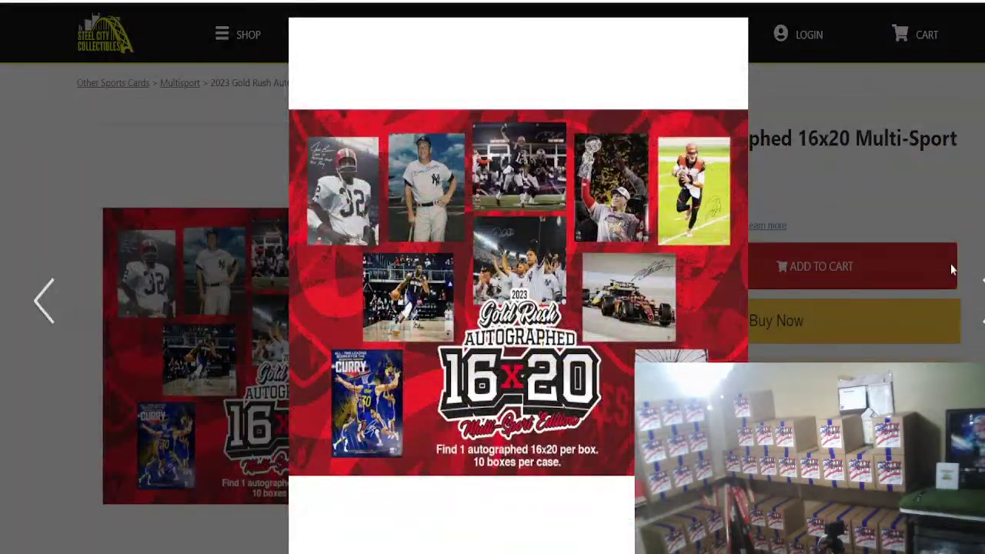
# View the product's autograph checklist image, then return to the multi-sport break sheet.
pyautogui.click(533, 206)
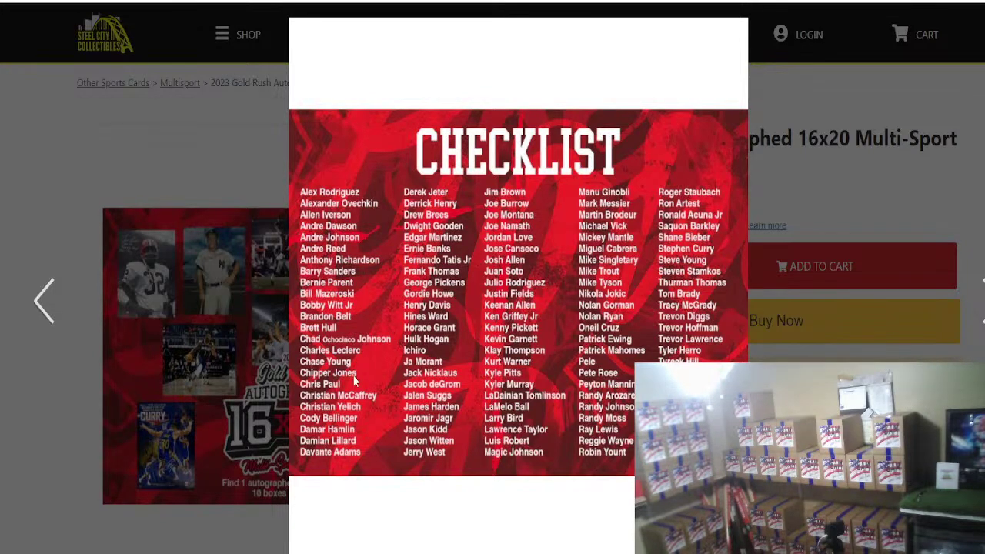
pyautogui.hotkey('alt', 'Tab')
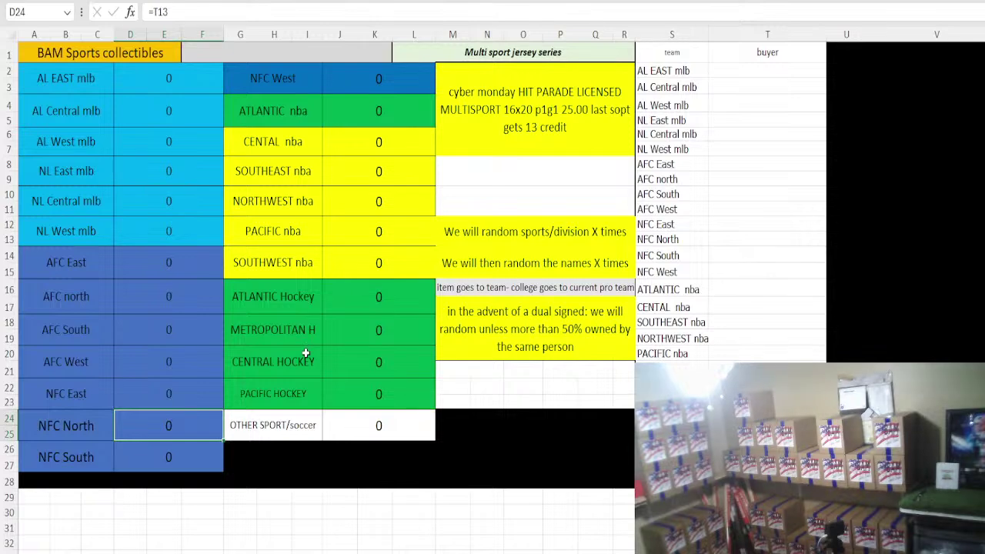
# Fill the ATLANTIC nba division and its count cells (G4:L5) yellow.
pyautogui.moveTo(278, 110); pyautogui.dragTo(362, 108)
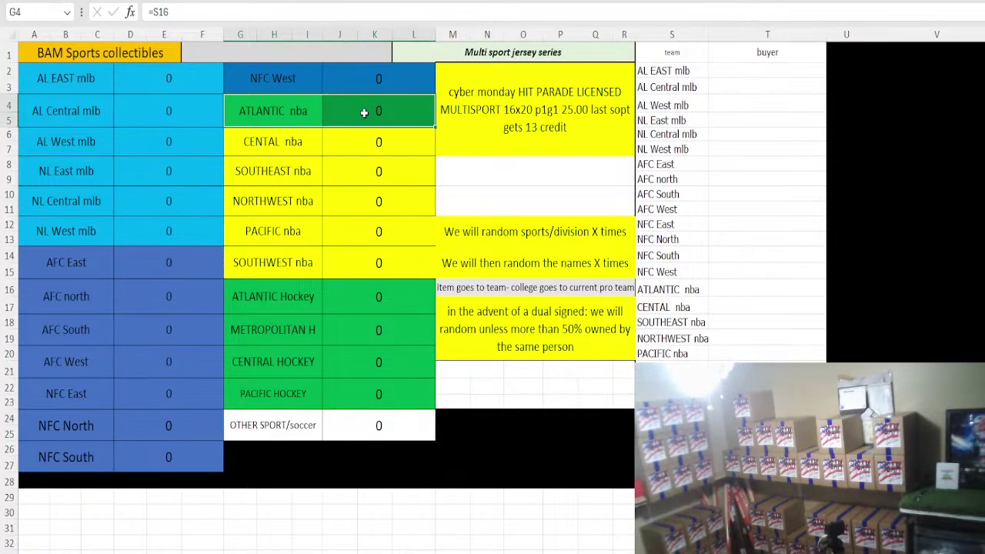
pyautogui.rightClick(362, 108)
pyautogui.click(436, 3)
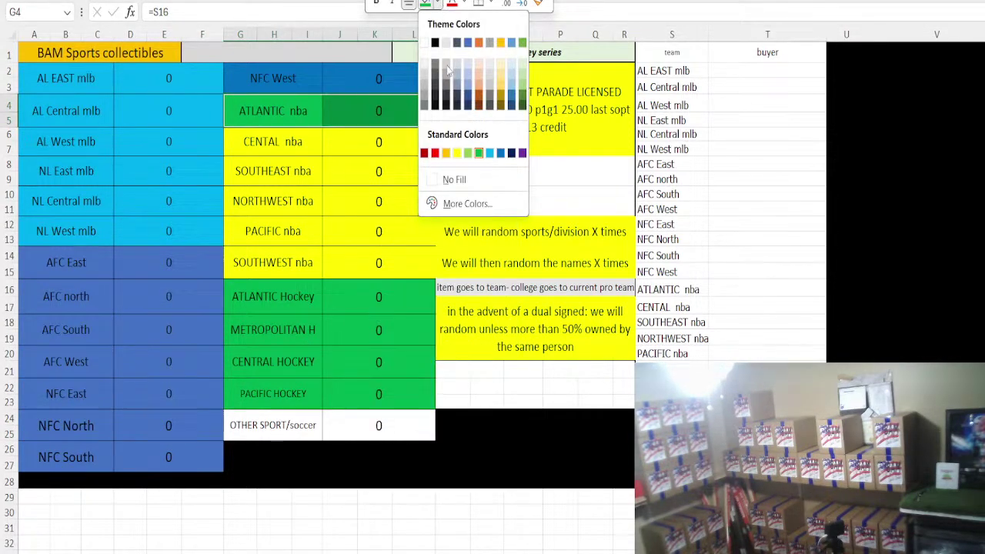
pyautogui.click(456, 152)
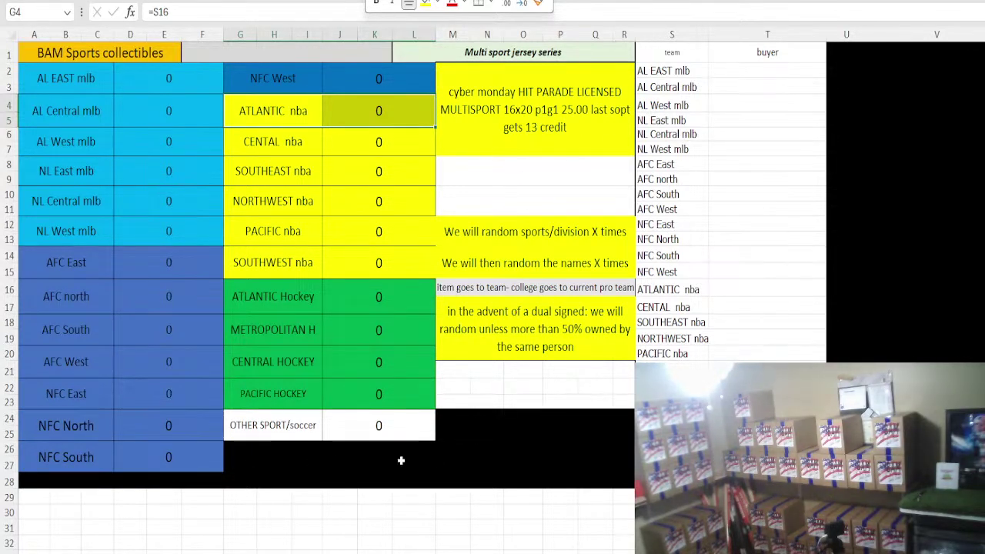
pyautogui.click(542, 127)
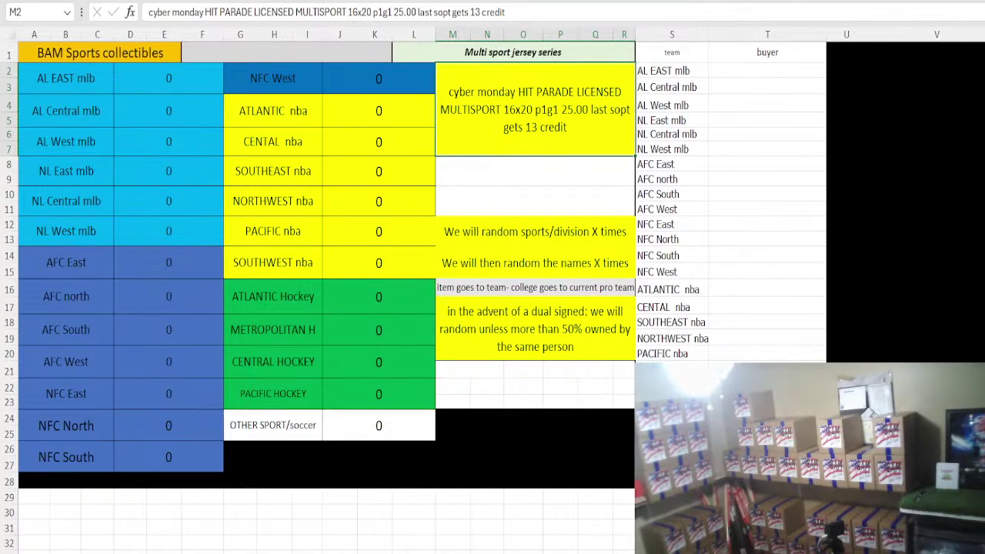
pyautogui.click(672, 433)
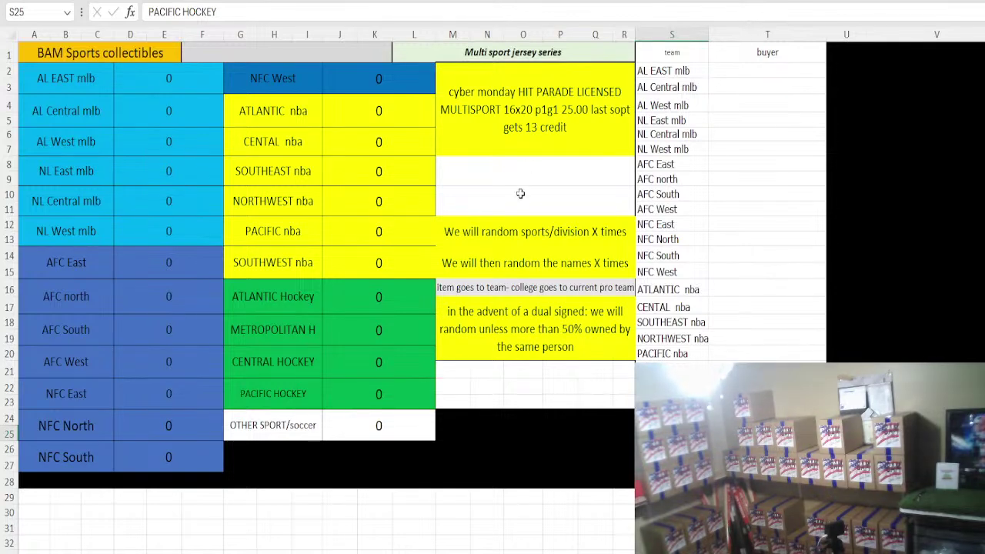
# Copy the cyber monday description from M2 and position the live chat window beside the sheet.
pyautogui.click(544, 83)
pyautogui.rightClick(529, 114)
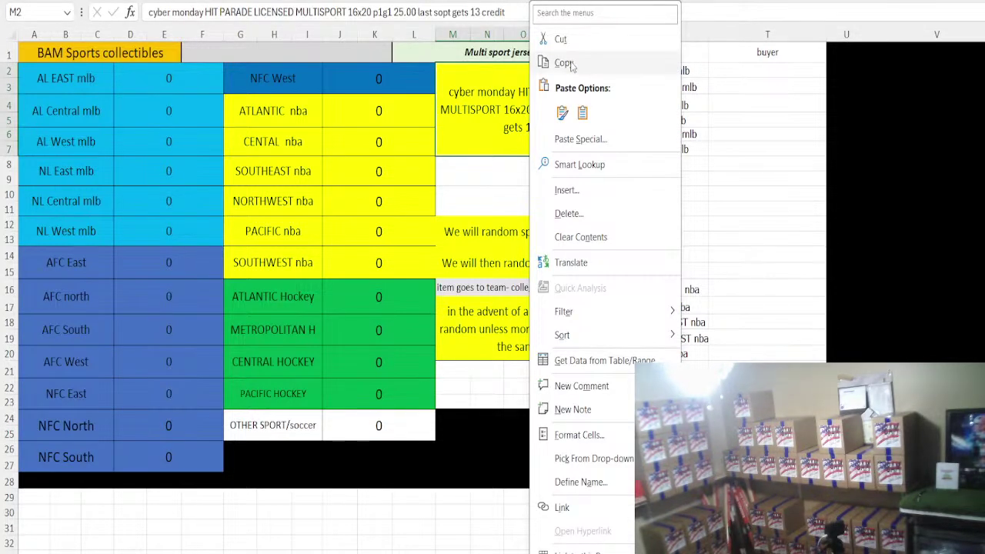
pyautogui.click(572, 63)
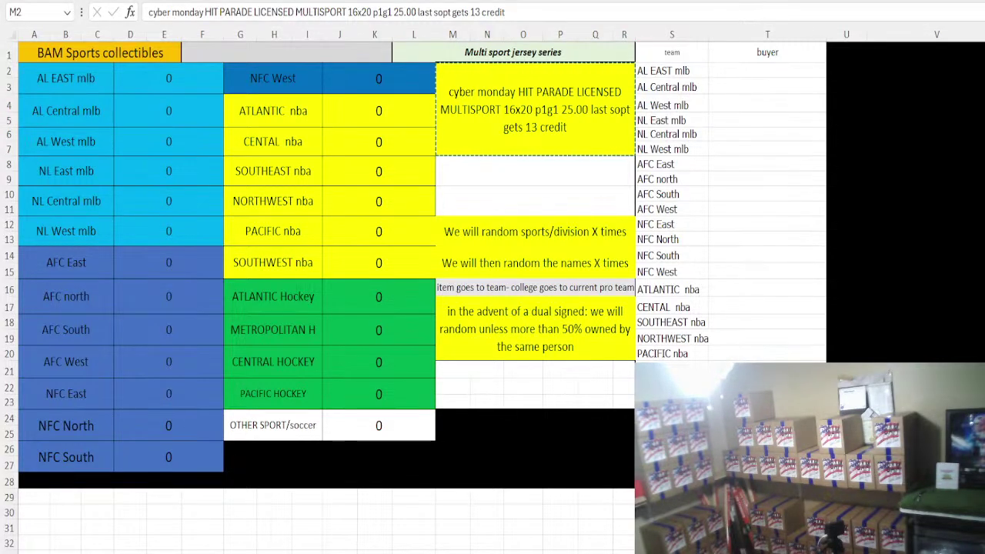
pyautogui.moveTo(215, 2); pyautogui.dragTo(684, 8)
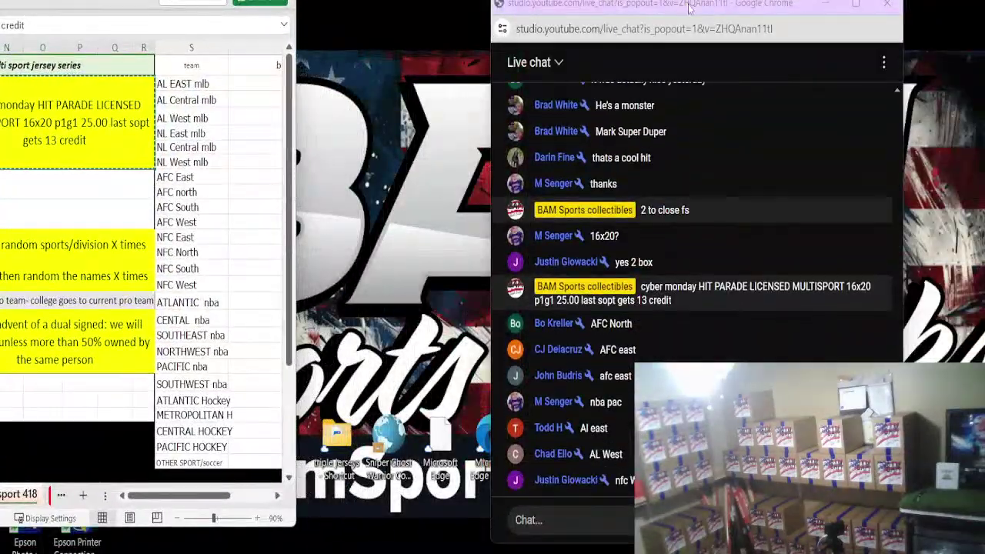
pyautogui.moveTo(693, 7); pyautogui.dragTo(561, 0)
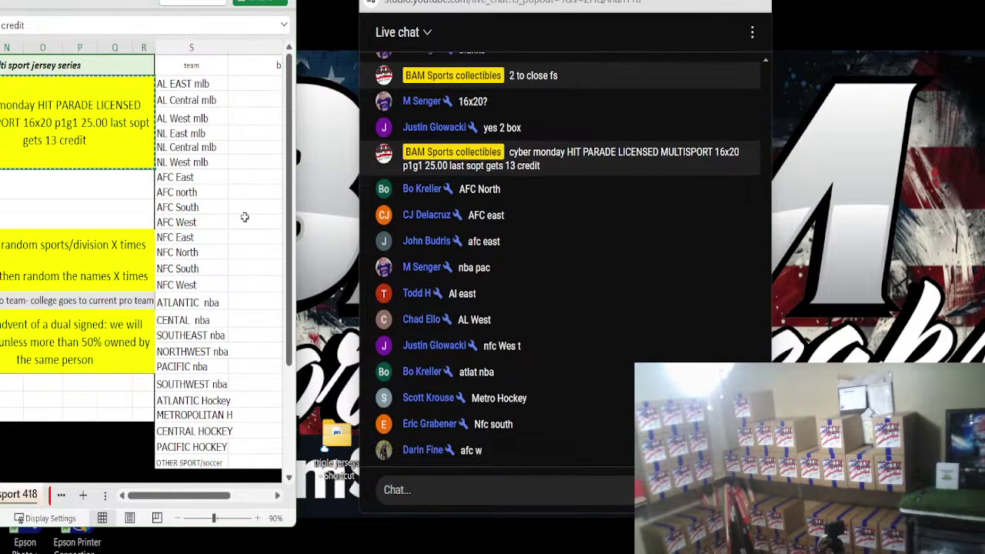
pyautogui.click(245, 191)
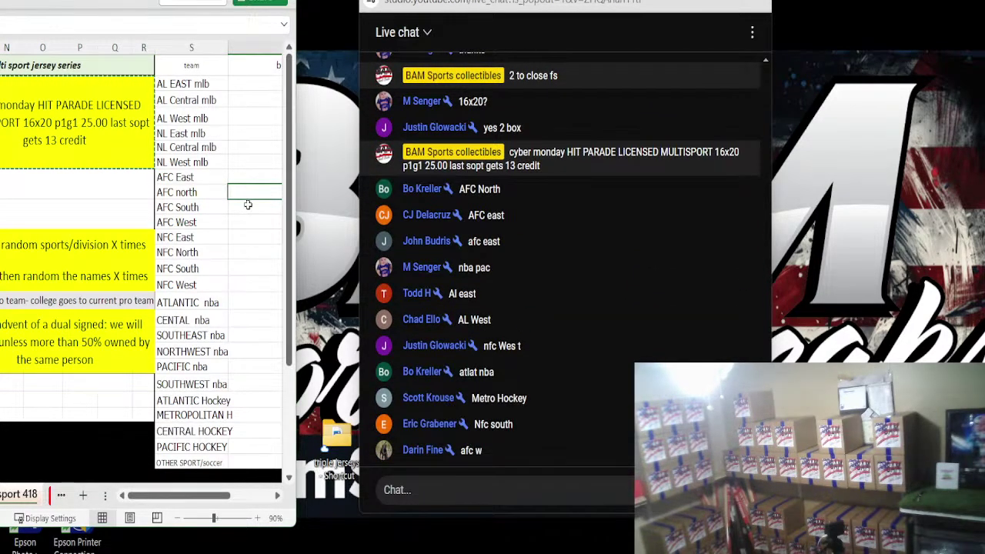
pyautogui.press('Return')
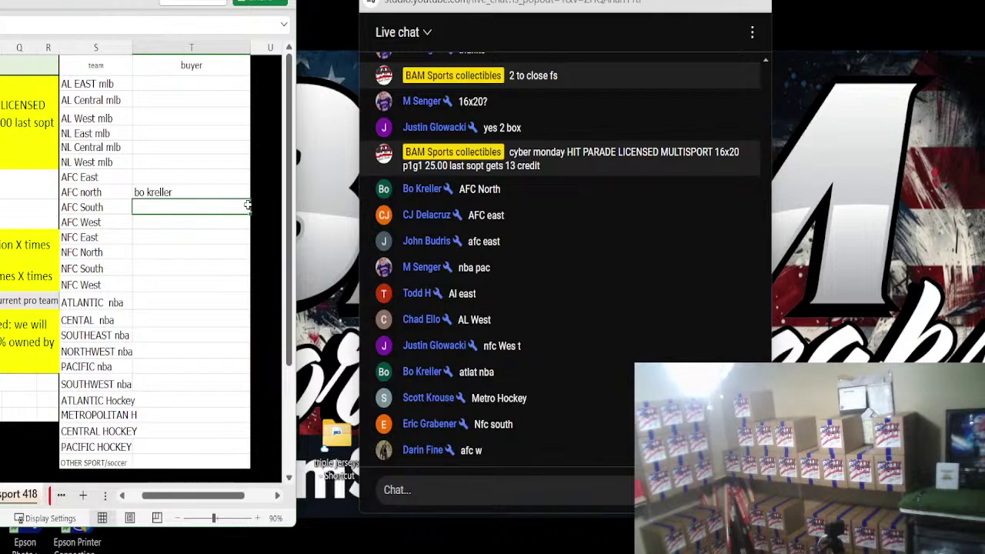
pyautogui.click(200, 174)
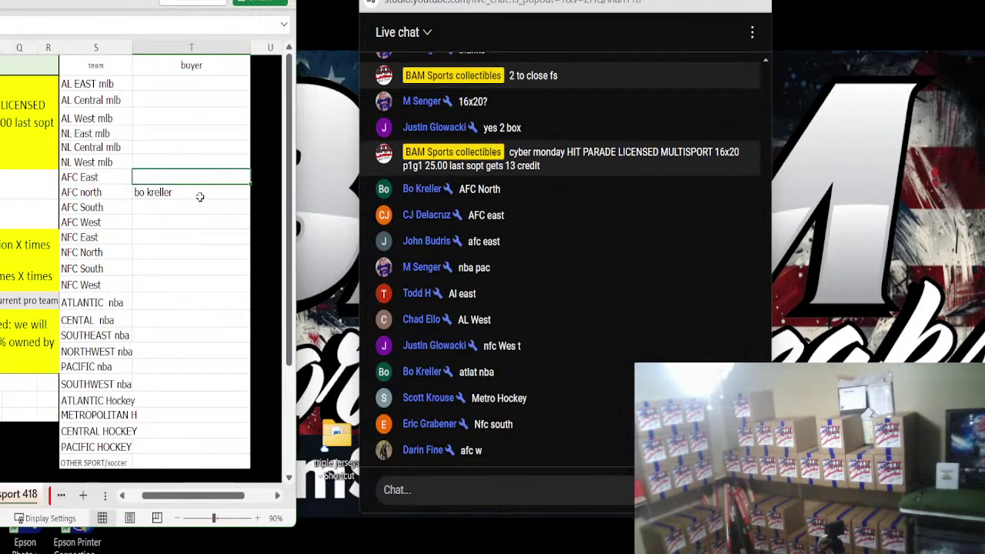
pyautogui.write('cj d')
pyautogui.press('Return')
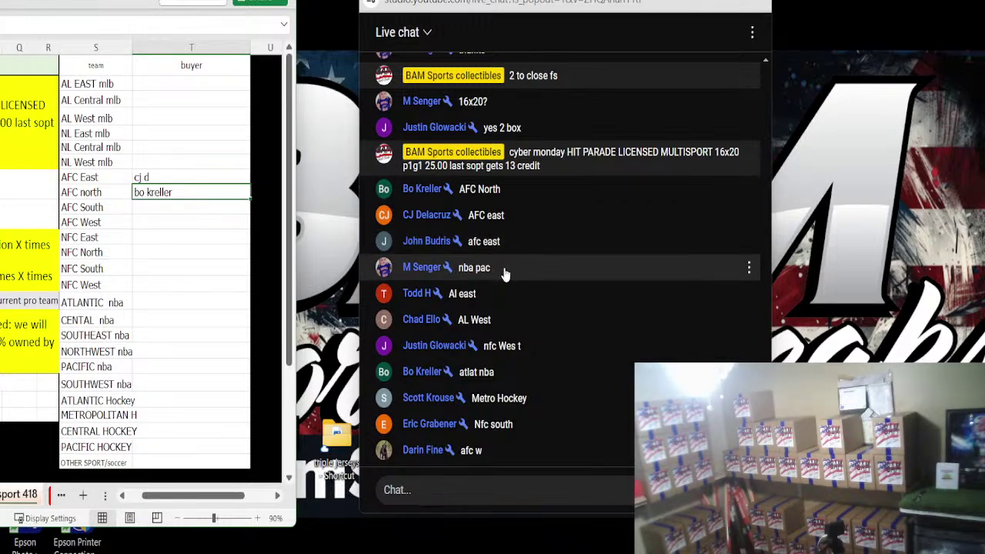
pyautogui.click(178, 367)
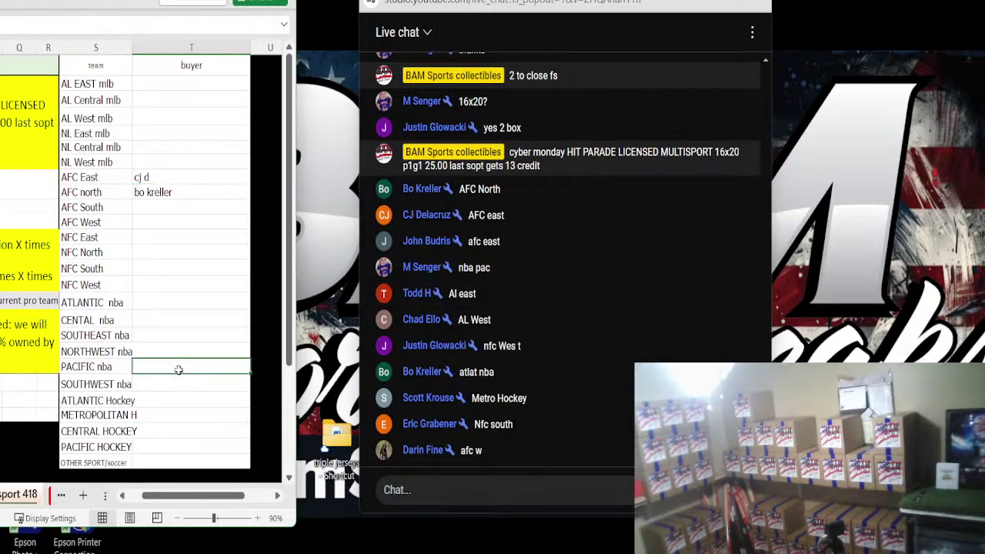
pyautogui.write('m senger')
pyautogui.press('Return')
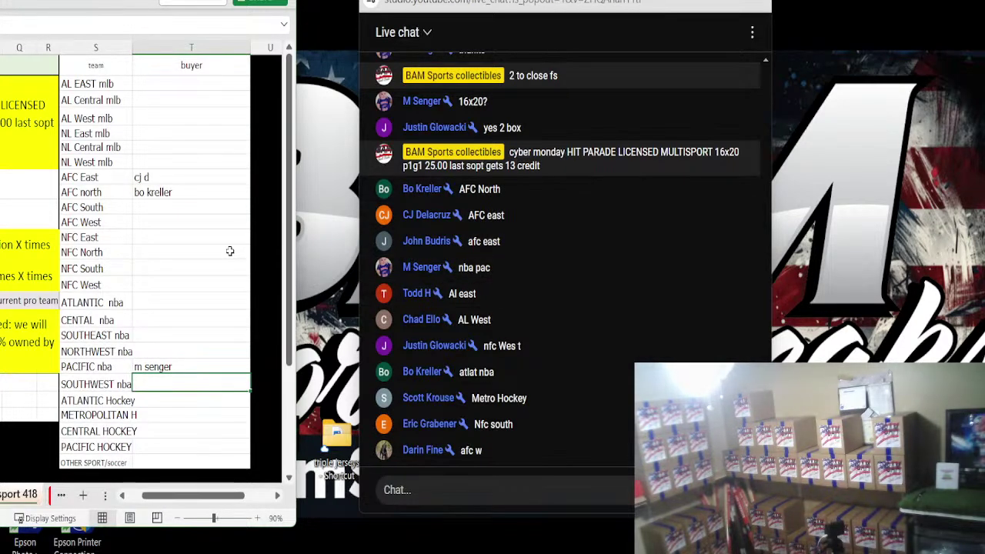
pyautogui.click(158, 83)
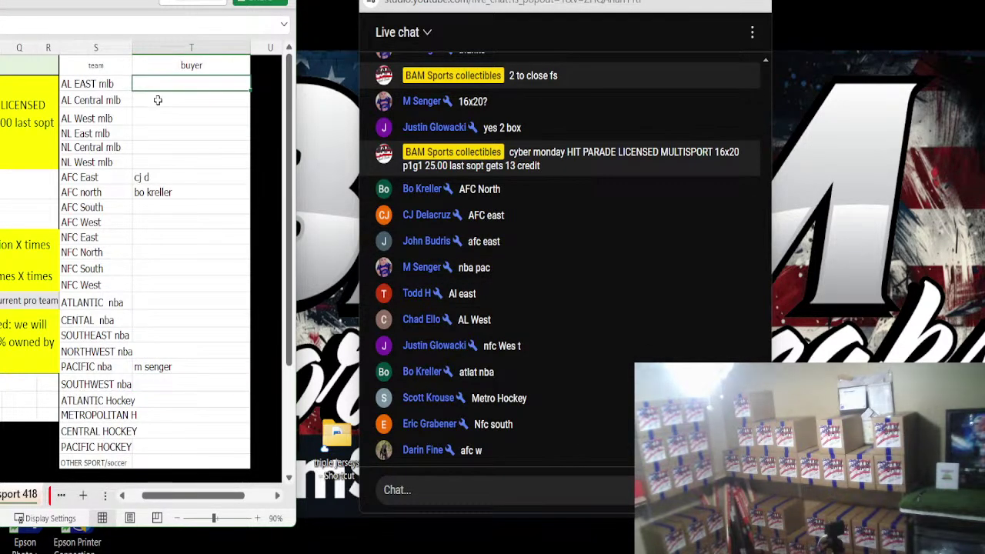
pyautogui.write('todd')
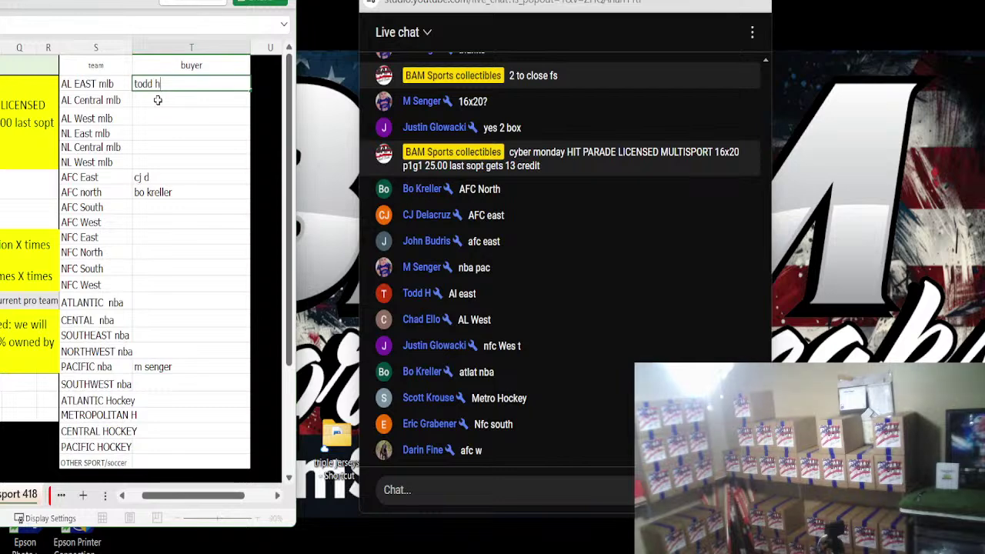
pyautogui.write(' h')
pyautogui.click(158, 100)
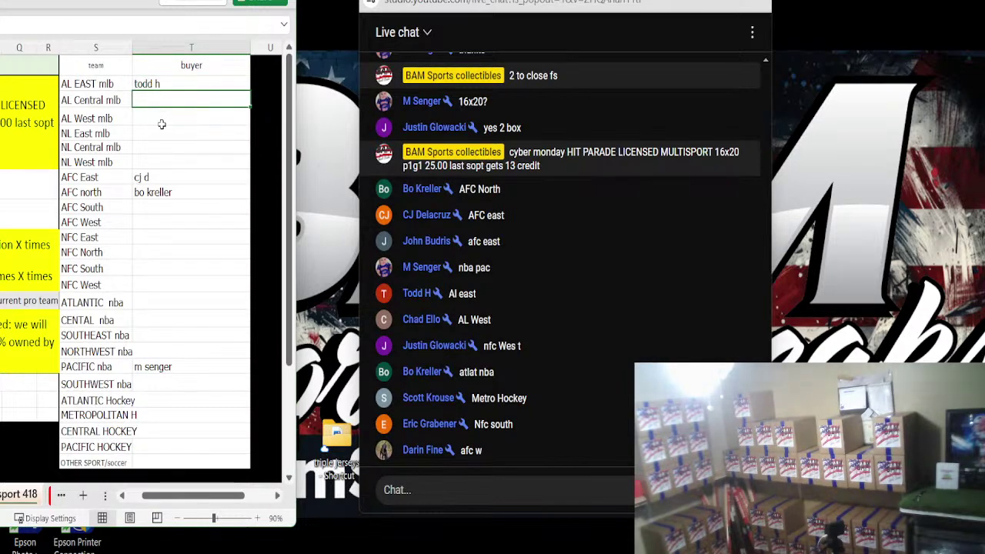
pyautogui.click(161, 119)
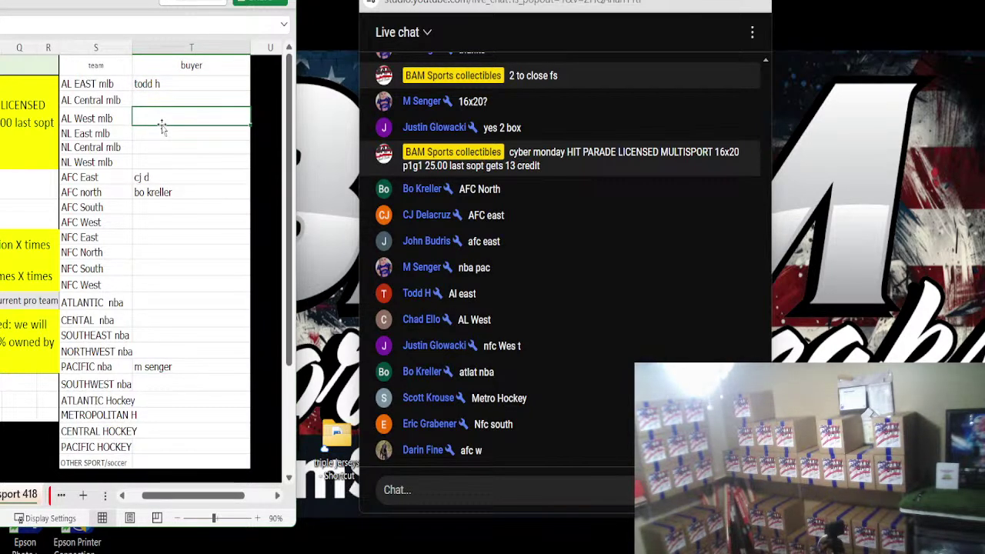
pyautogui.press('Return')
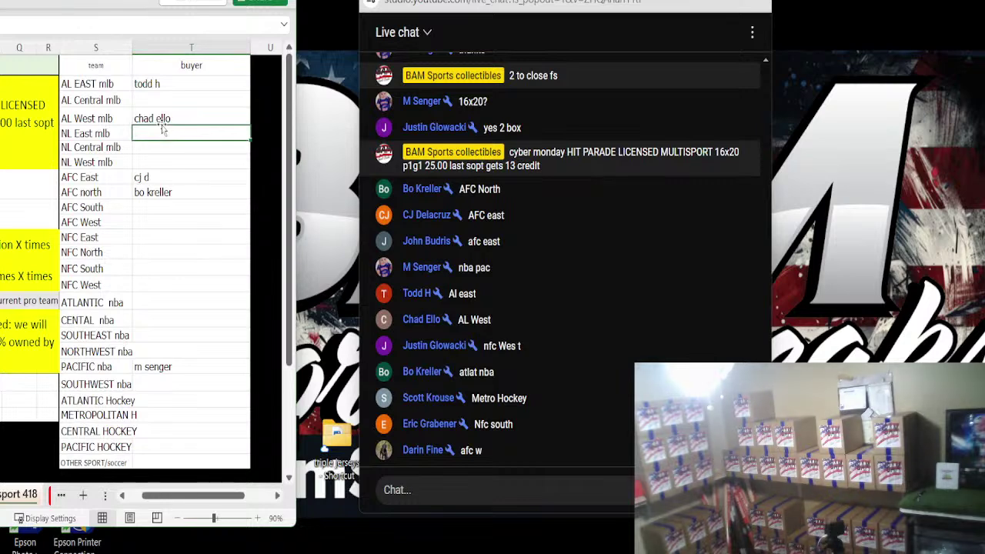
pyautogui.click(149, 284)
pyautogui.write('j')
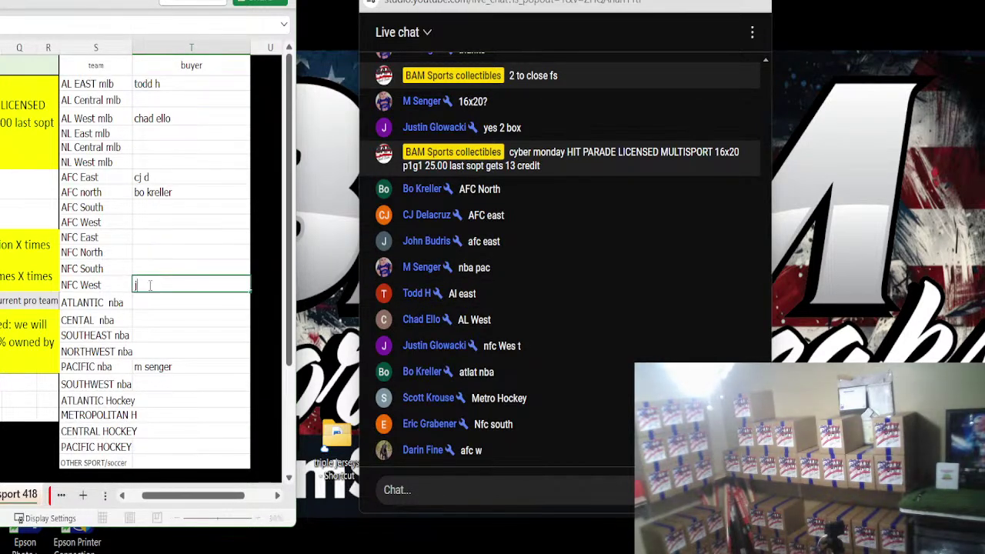
pyautogui.write('ustin g')
pyautogui.press('Return')
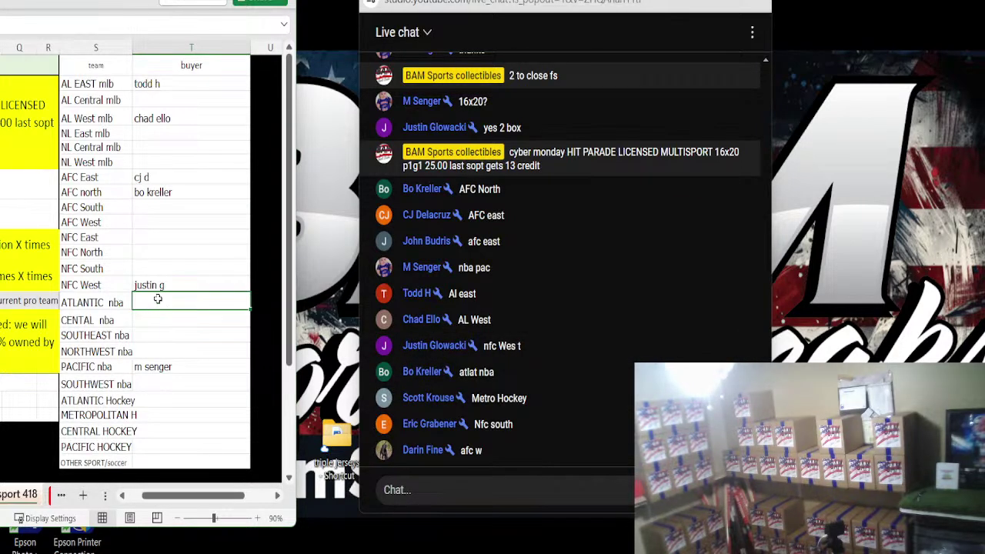
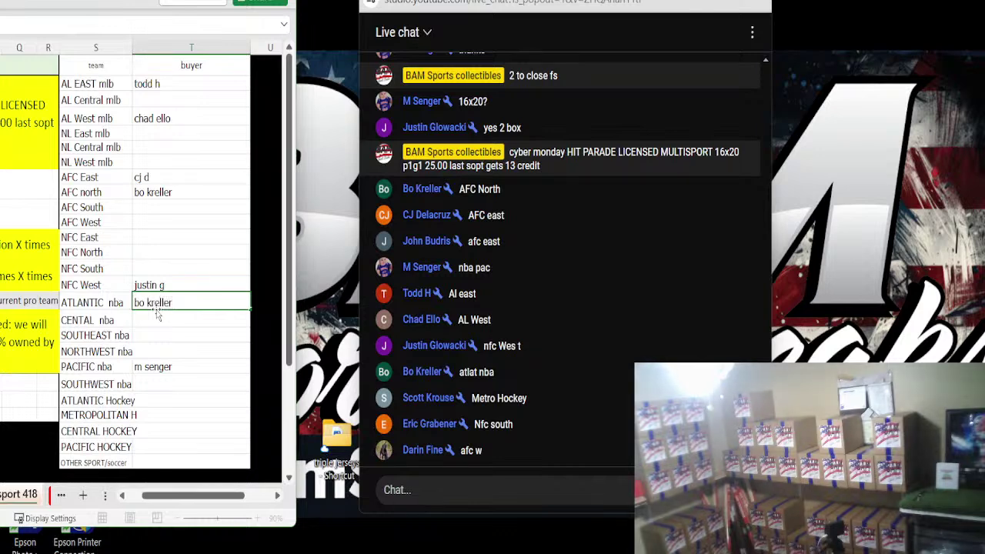
pyautogui.press('Return')
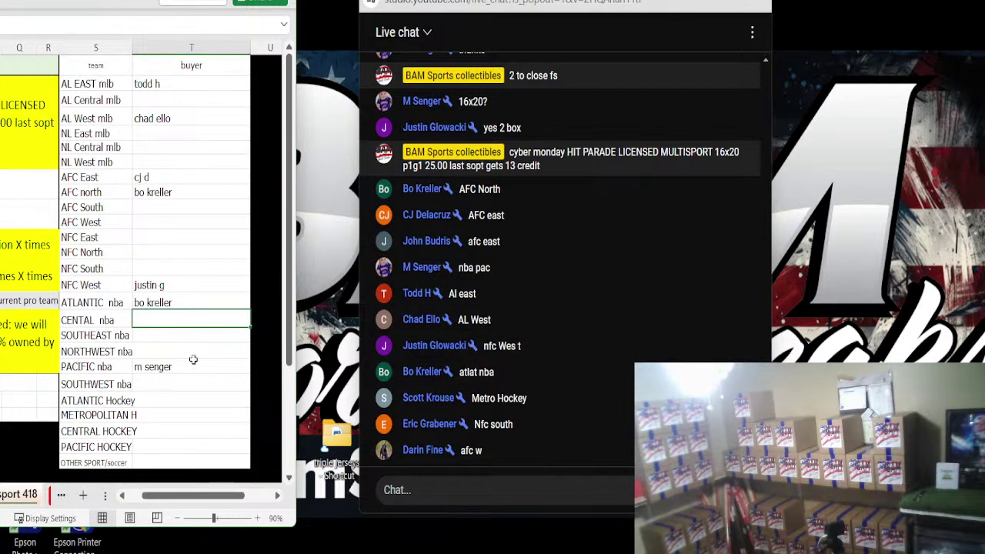
pyautogui.click(171, 413)
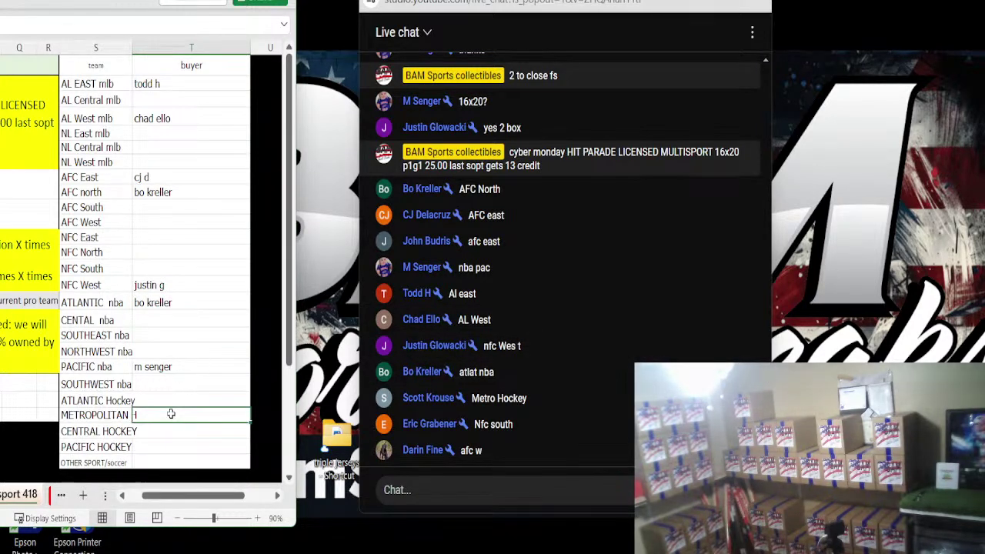
pyautogui.write('eric g')
pyautogui.press('Return')
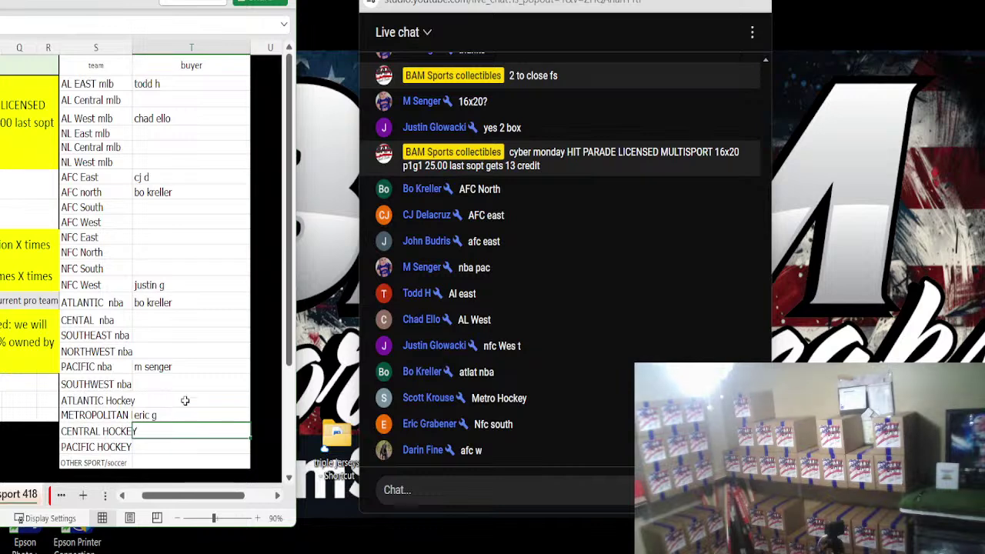
pyautogui.click(156, 223)
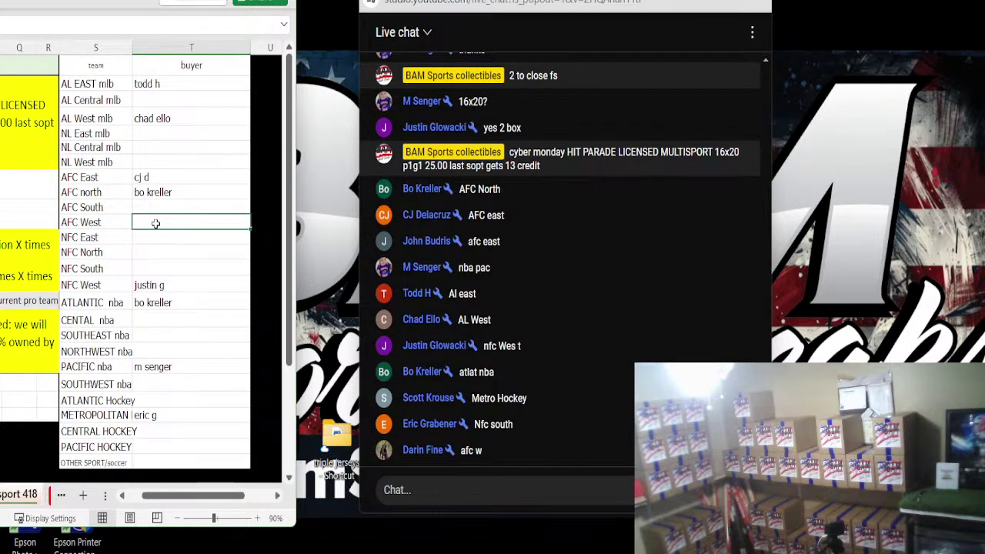
pyautogui.press('Return')
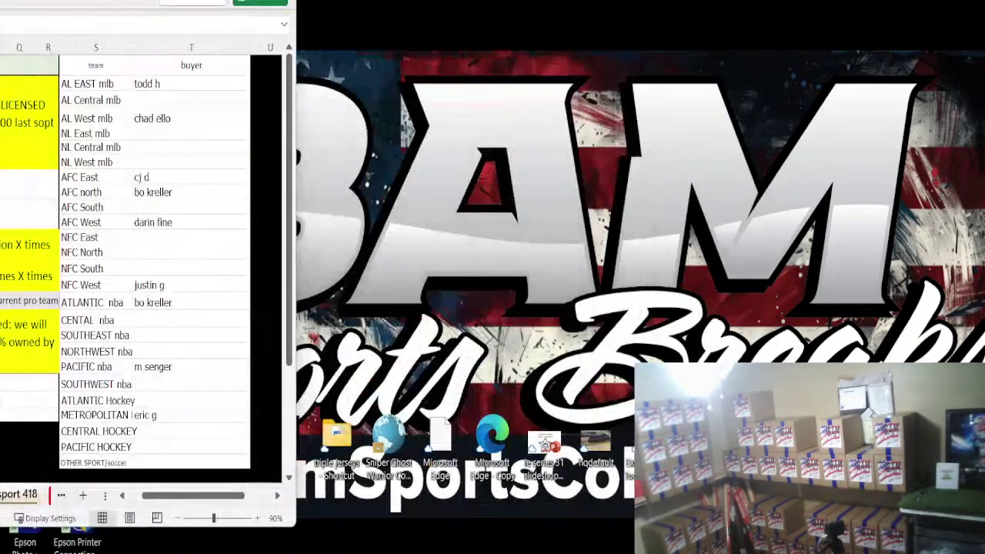
# Maximize the break sheet and enter buyers for OTHER SPORT/soccer (T26) and SOUTHEAST nba (T18).
pyautogui.moveTo(66, 2); pyautogui.dragTo(623, 2)
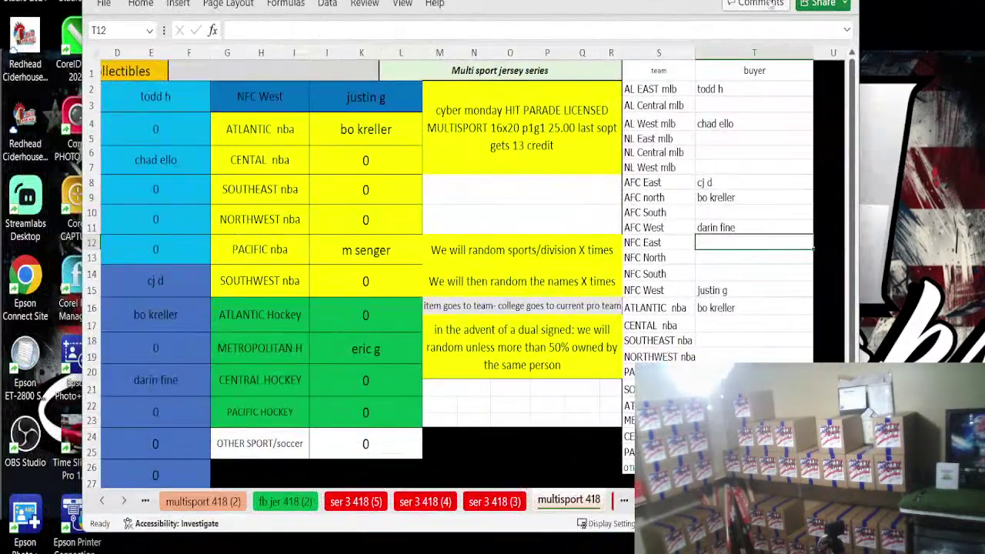
pyautogui.doubleClick(826, 3)
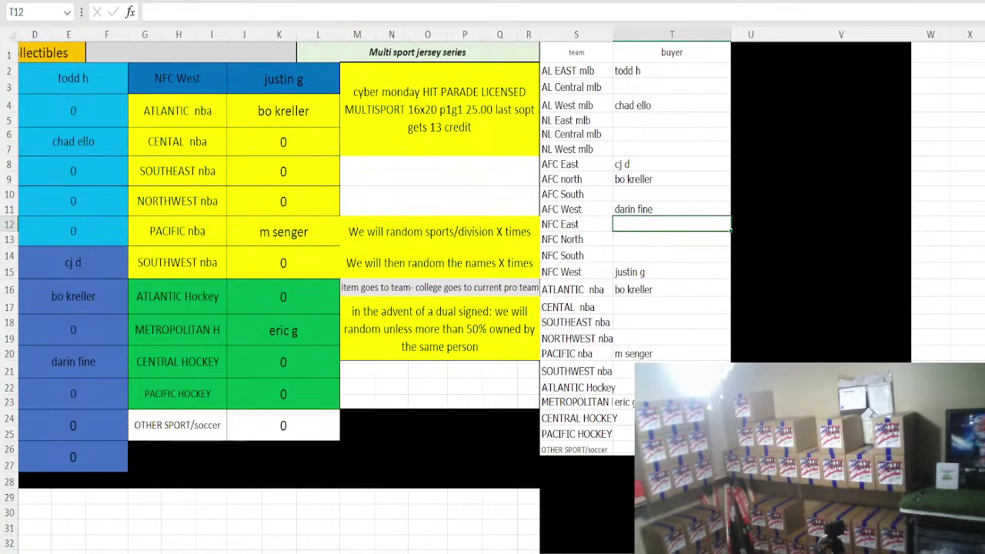
pyautogui.click(624, 387)
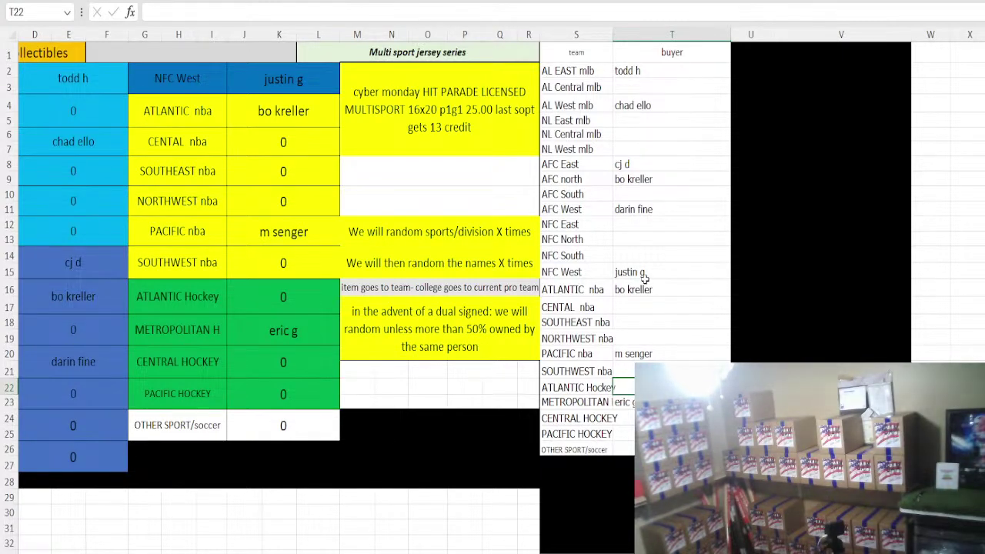
pyautogui.click(627, 449)
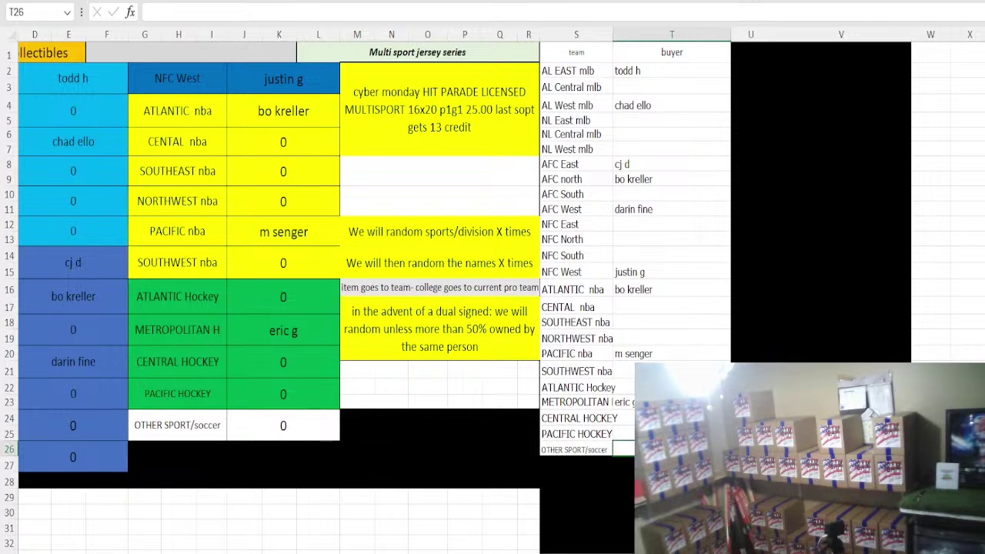
pyautogui.press('Return')
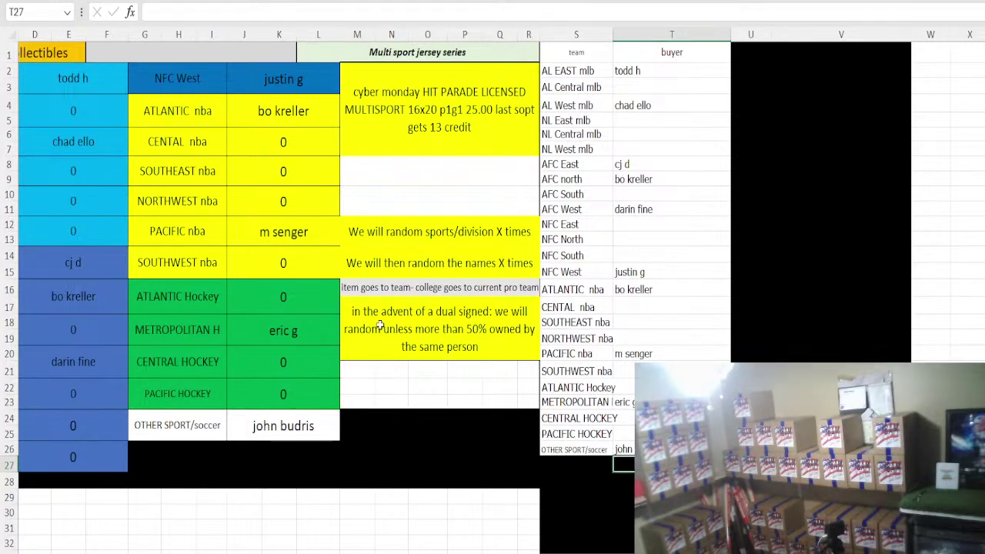
pyautogui.click(641, 323)
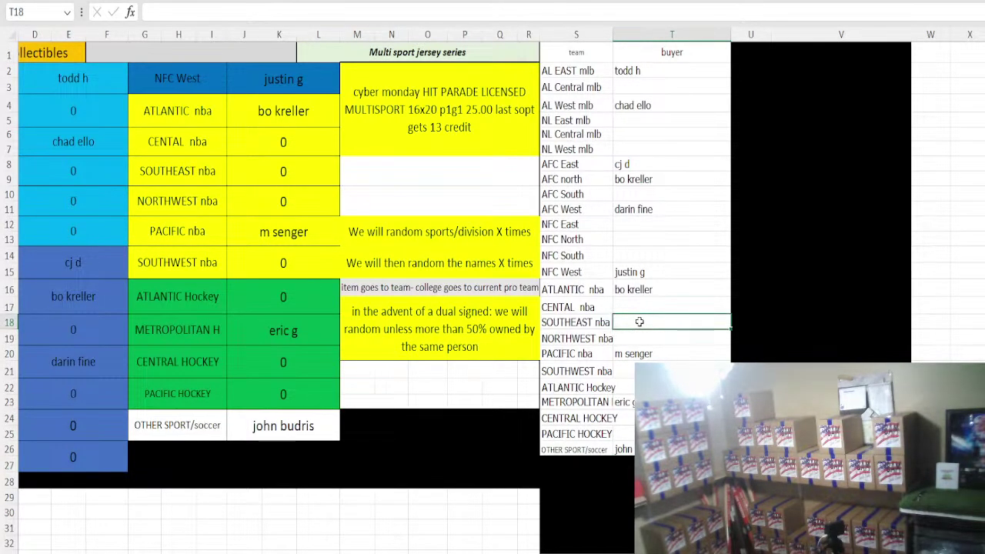
pyautogui.write('eric g')
pyautogui.press('Return')
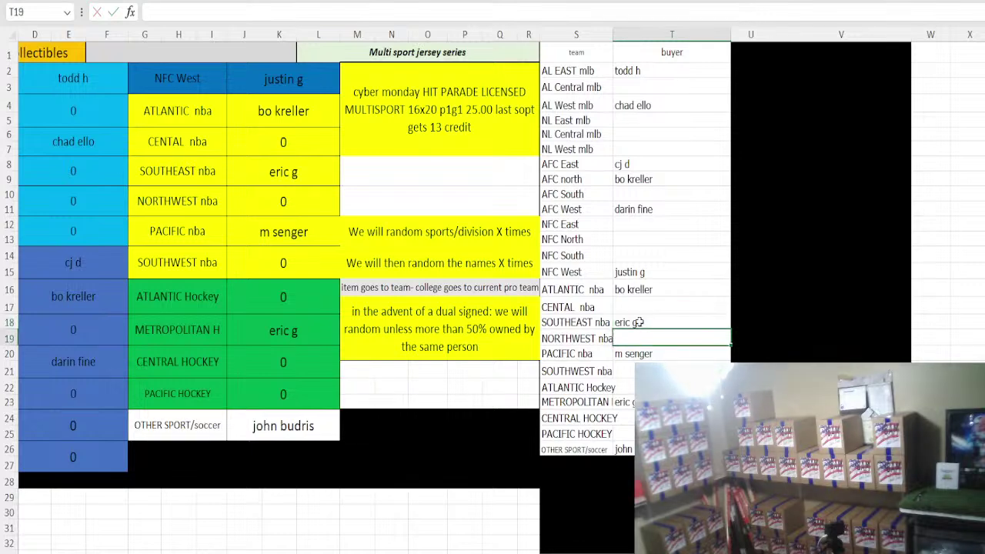
# Select the AL EAST, AL West, AFC East, AFC North and AFC West buyer cells.
pyautogui.click(645, 75)
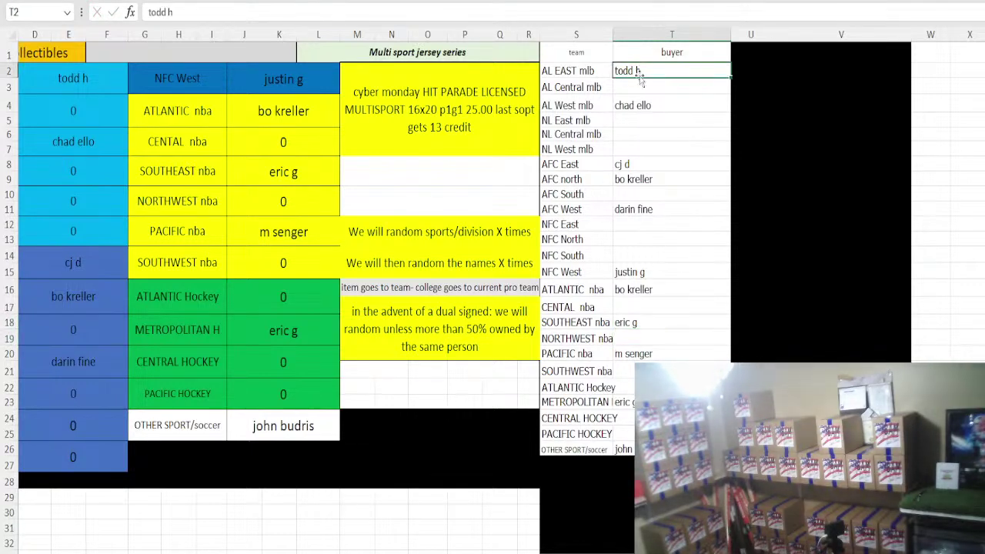
pyautogui.keyDown('ctrl'); pyautogui.click(641, 108); pyautogui.keyUp('ctrl')
pyautogui.keyDown('ctrl'); pyautogui.click(626, 165); pyautogui.keyUp('ctrl')
pyautogui.keyDown('ctrl'); pyautogui.click(627, 180); pyautogui.keyUp('ctrl')
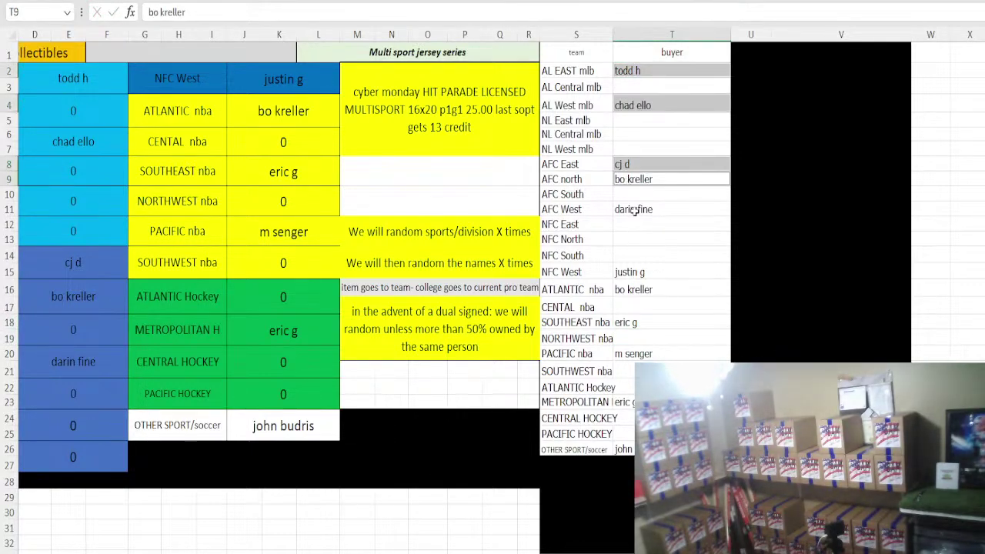
pyautogui.keyDown('ctrl'); pyautogui.click(633, 211); pyautogui.keyUp('ctrl')
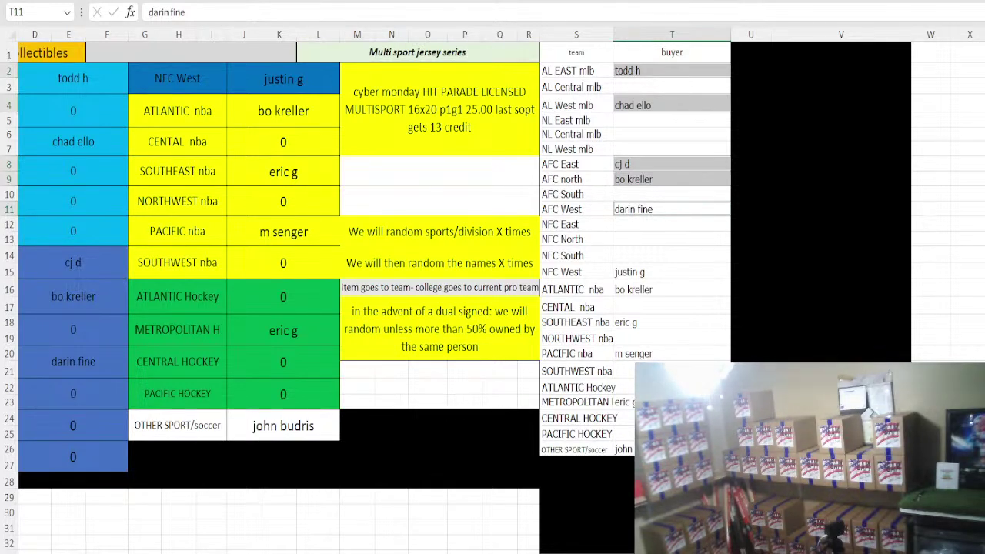
pyautogui.hscroll(-3, 574, 450)
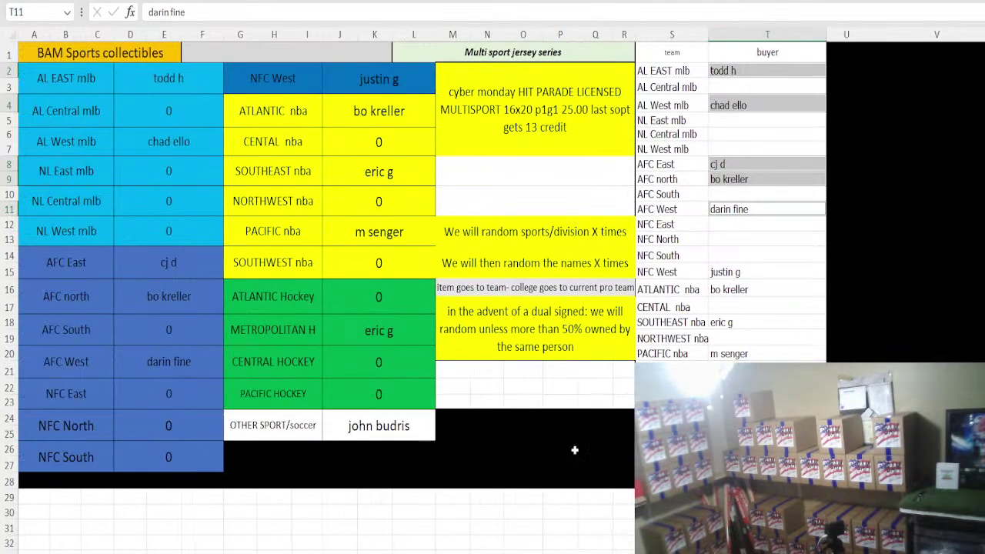
# Select the claimed rows: AL East/West, AFC East/North/West, soccer, Metropolitan, Pacific, Southeast, Atlantic, NFC West.
pyautogui.click(77, 77)
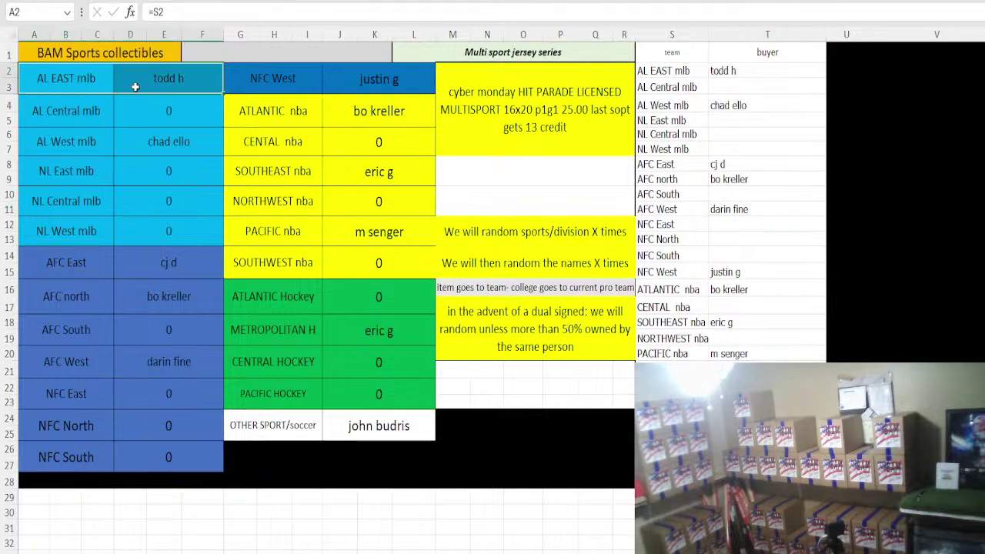
pyautogui.keyDown('ctrl'); pyautogui.click(78, 133); pyautogui.keyUp('ctrl')
pyautogui.keyDown('ctrl'); pyautogui.click(93, 264); pyautogui.keyUp('ctrl')
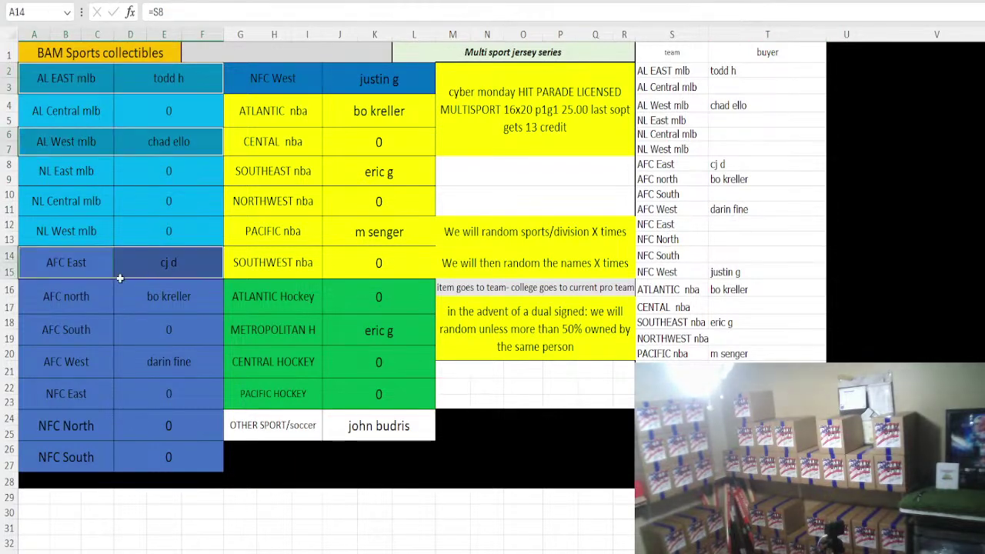
pyautogui.moveTo(93, 286); pyautogui.dragTo(144, 292)
pyautogui.moveTo(86, 360); pyautogui.dragTo(121, 362)
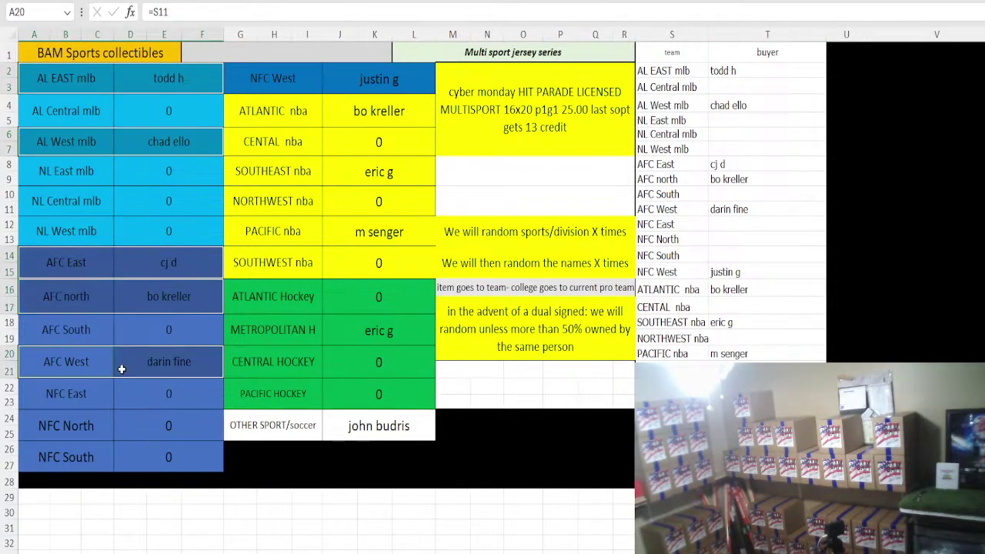
pyautogui.keyDown('ctrl'); pyautogui.click(264, 426); pyautogui.keyUp('ctrl')
pyautogui.moveTo(293, 340); pyautogui.dragTo(343, 333)
pyautogui.moveTo(290, 231); pyautogui.dragTo(337, 233)
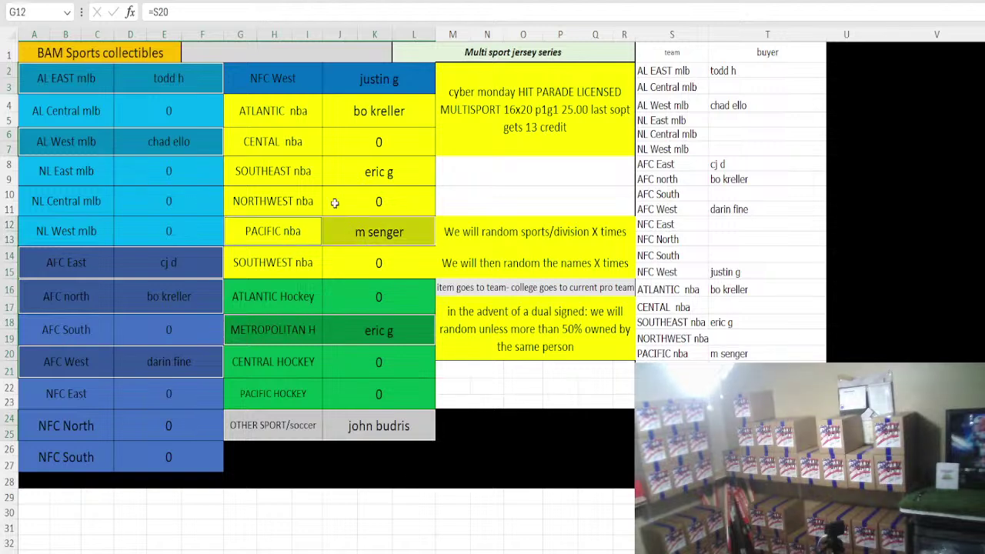
pyautogui.moveTo(285, 170); pyautogui.dragTo(342, 165)
pyautogui.moveTo(306, 112); pyautogui.dragTo(353, 104)
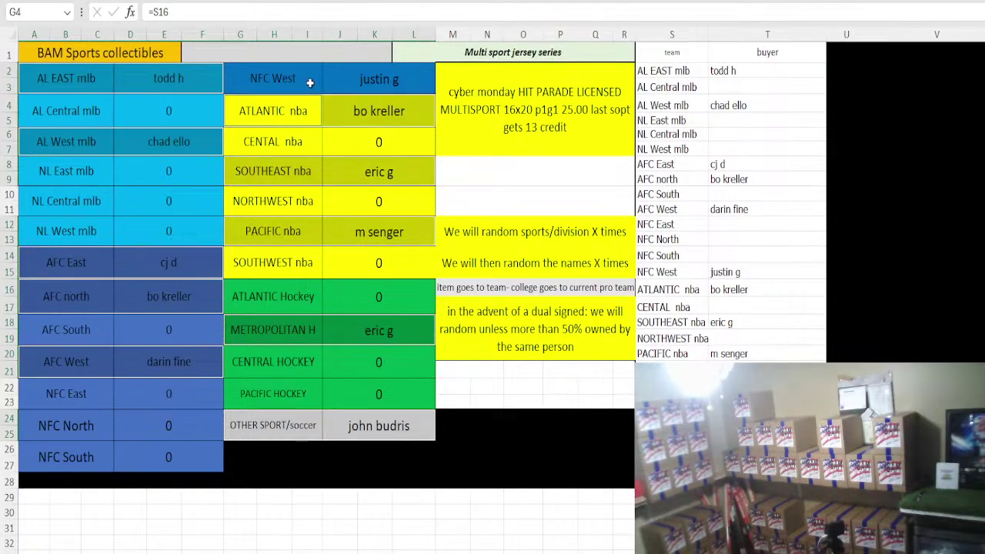
pyautogui.moveTo(293, 79); pyautogui.dragTo(355, 77)
# Fill the selected claimed division rows orange.
pyautogui.rightClick(355, 78)
pyautogui.click(426, 50)
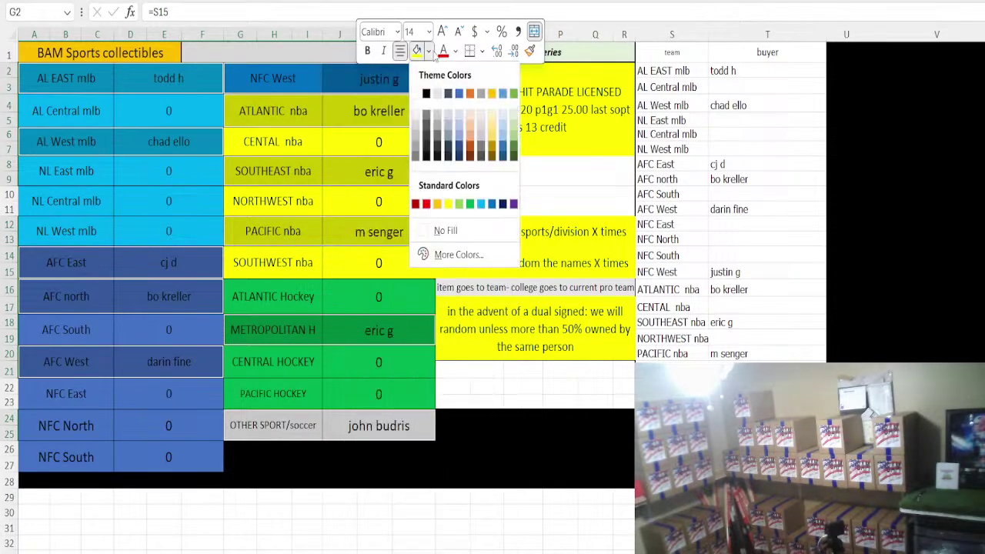
pyautogui.click(426, 93)
pyautogui.click(437, 204)
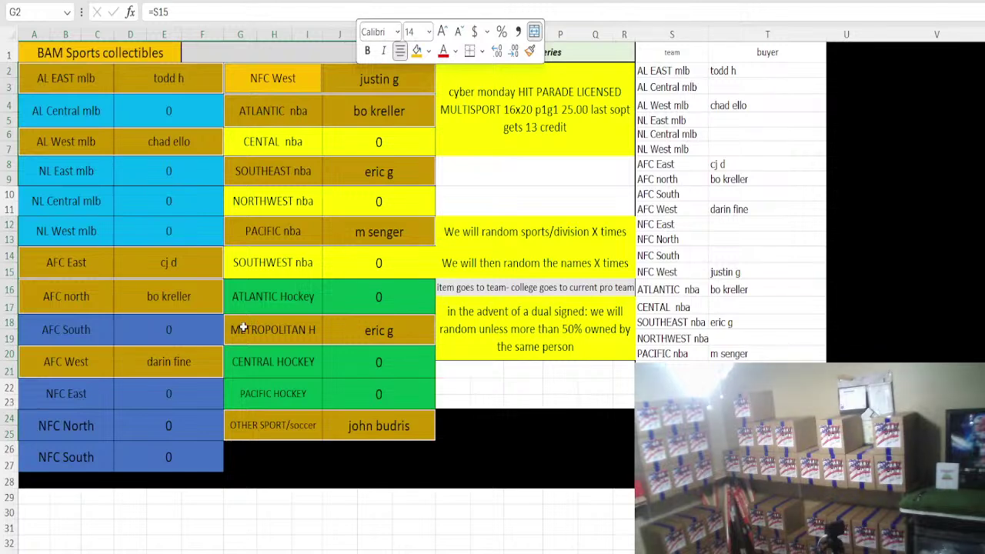
pyautogui.click(255, 327)
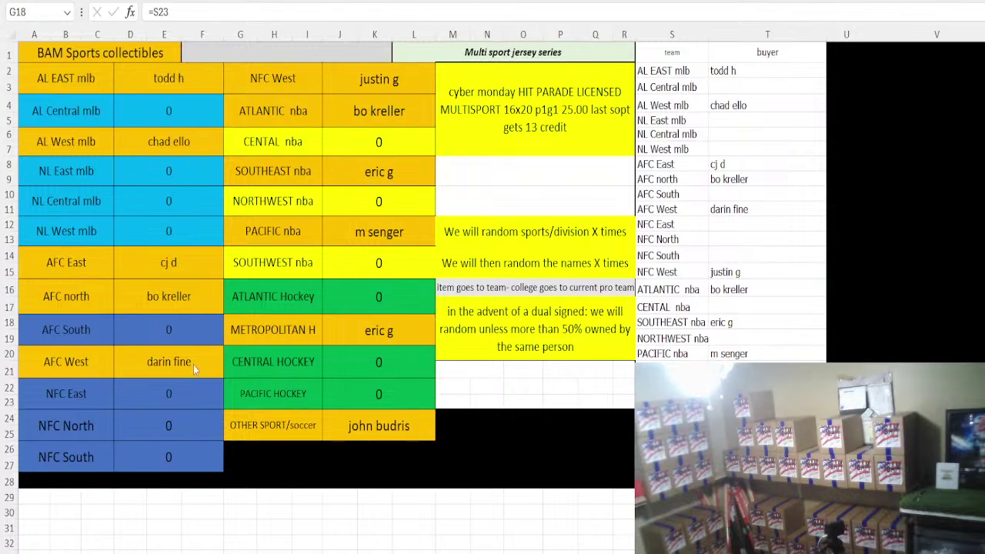
# Enter the NFC North buyer in T13 and shade the NFC North row (A24:F25) orange.
pyautogui.click(731, 240)
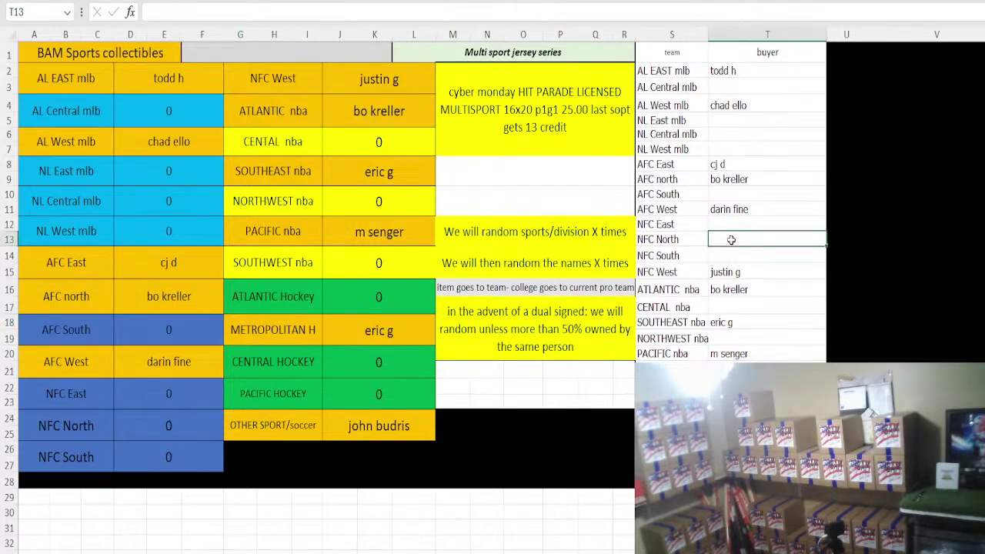
pyautogui.write('m senger')
pyautogui.press('Return')
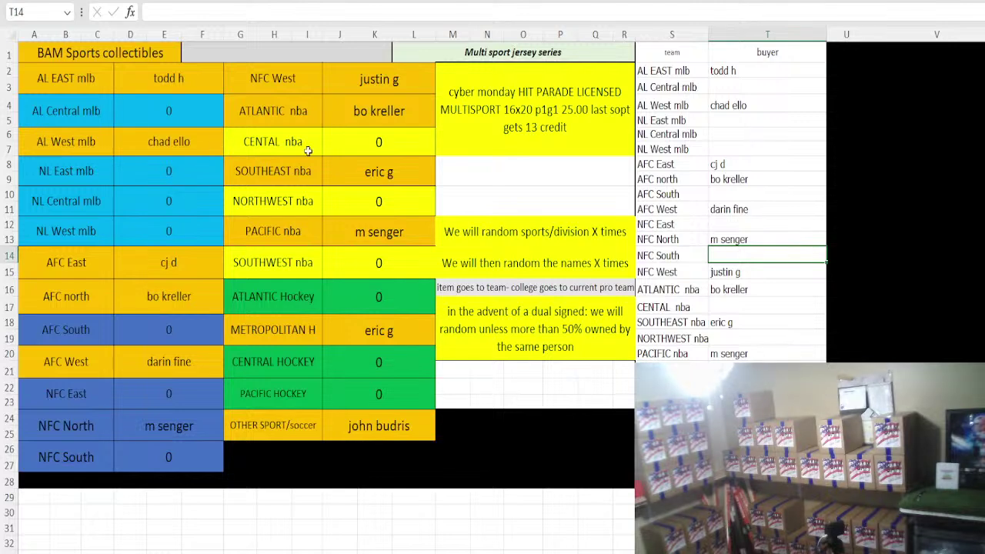
pyautogui.moveTo(69, 426); pyautogui.dragTo(142, 426)
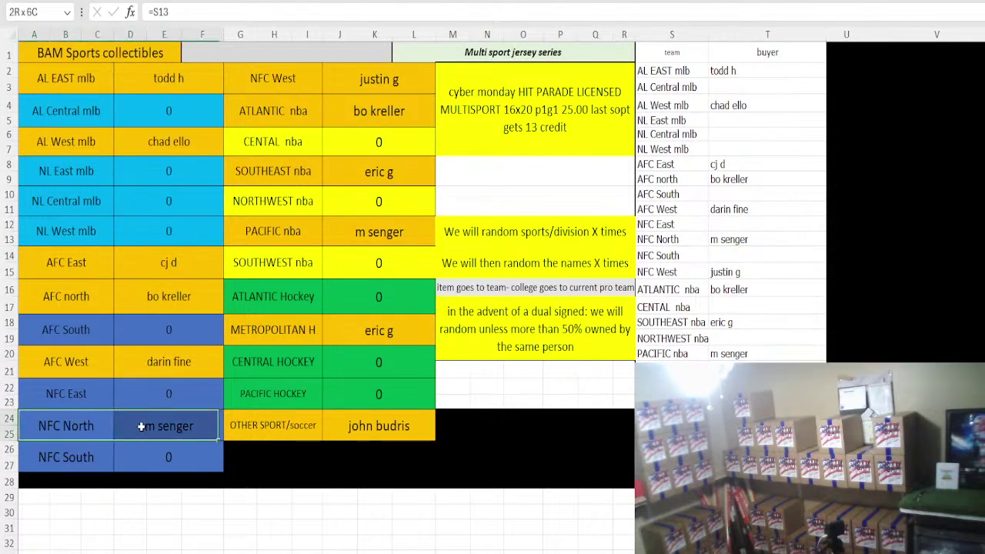
pyautogui.rightClick(142, 426)
pyautogui.click(203, 4)
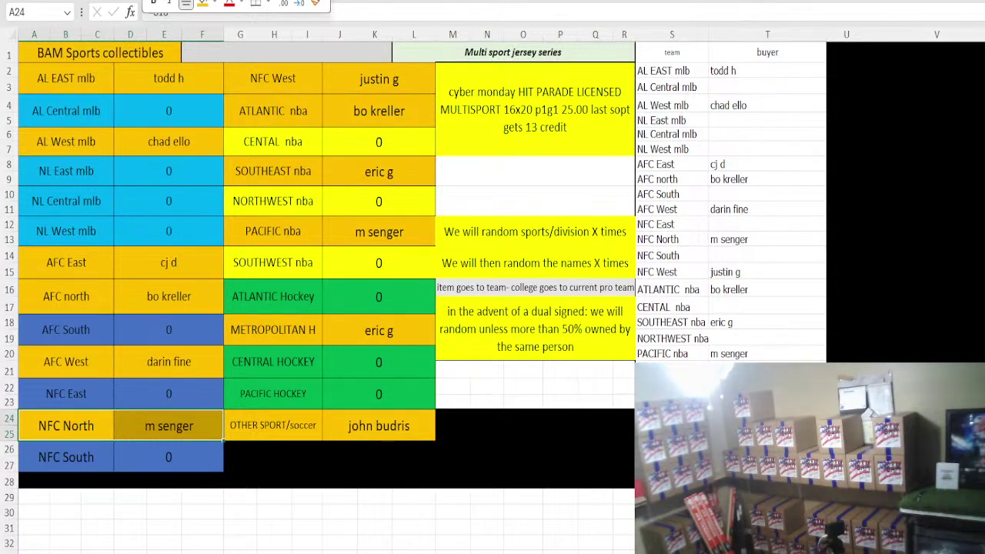
pyautogui.click(348, 338)
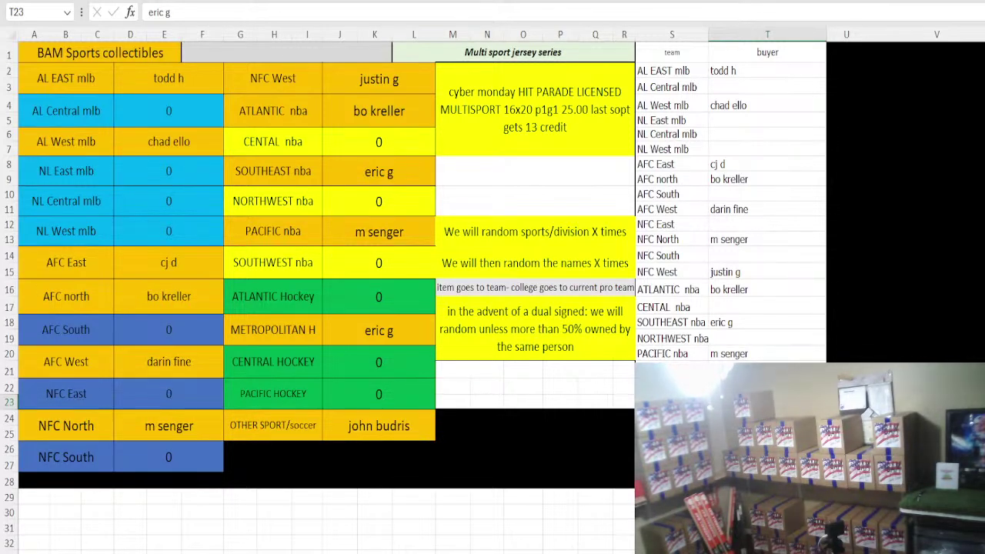
# Correct the Metropolitan hockey buyer and enter a buyer for NFC South.
pyautogui.write('scott k')
pyautogui.press('Return')
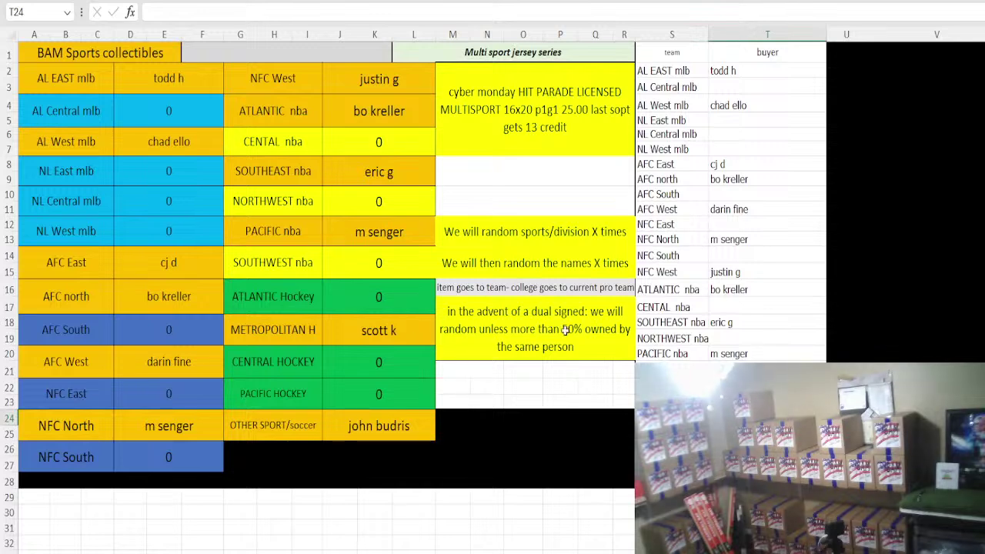
pyautogui.click(735, 326)
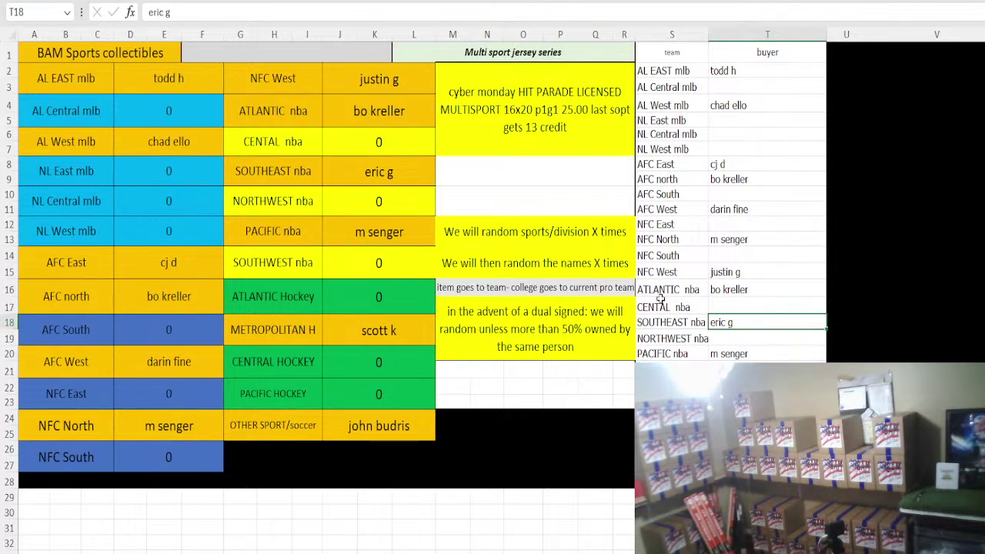
pyautogui.click(745, 266)
pyautogui.click(740, 256)
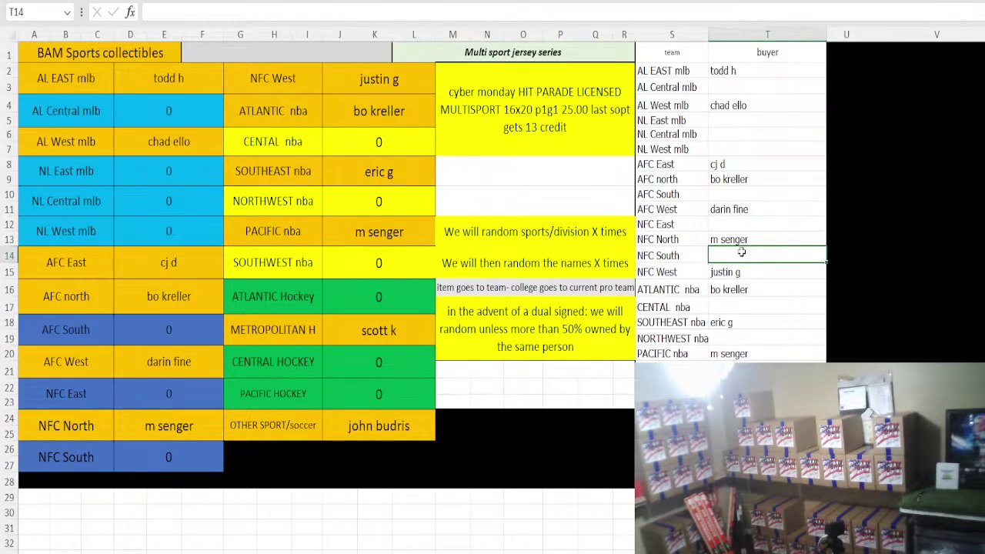
pyautogui.write('eric g')
pyautogui.press('Return')
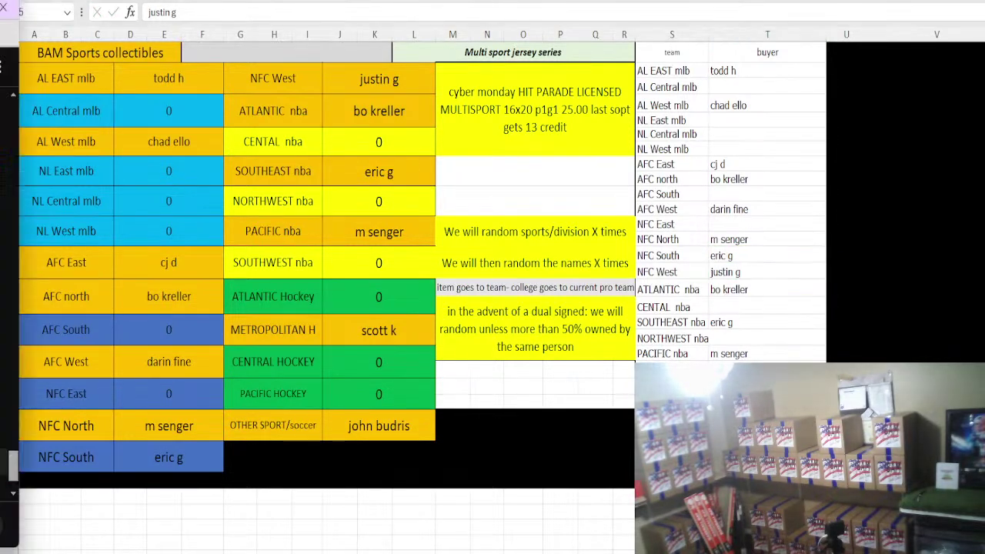
# Jump the live chat to its newest messages and move its window off the sheet.
pyautogui.hotkey('alt', 'Tab')
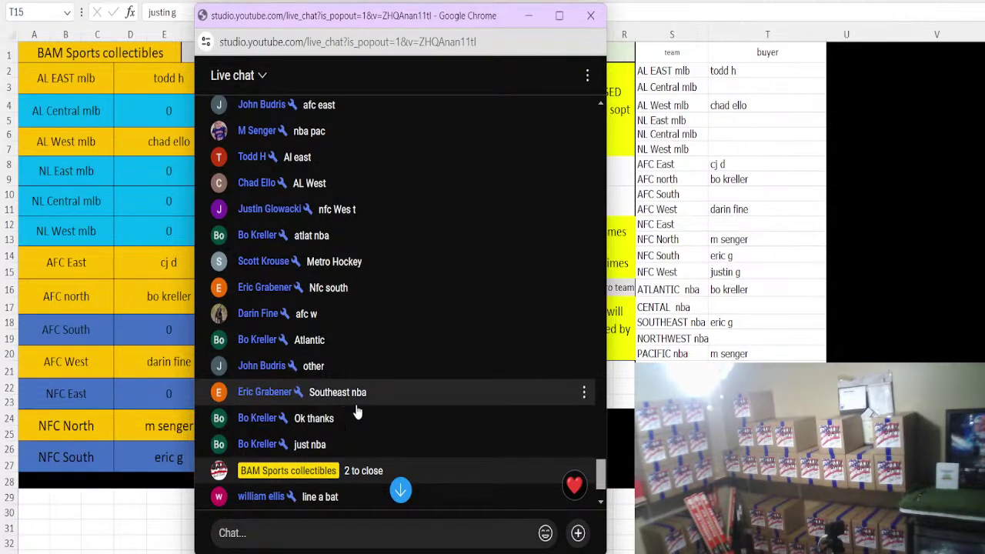
pyautogui.click(400, 493)
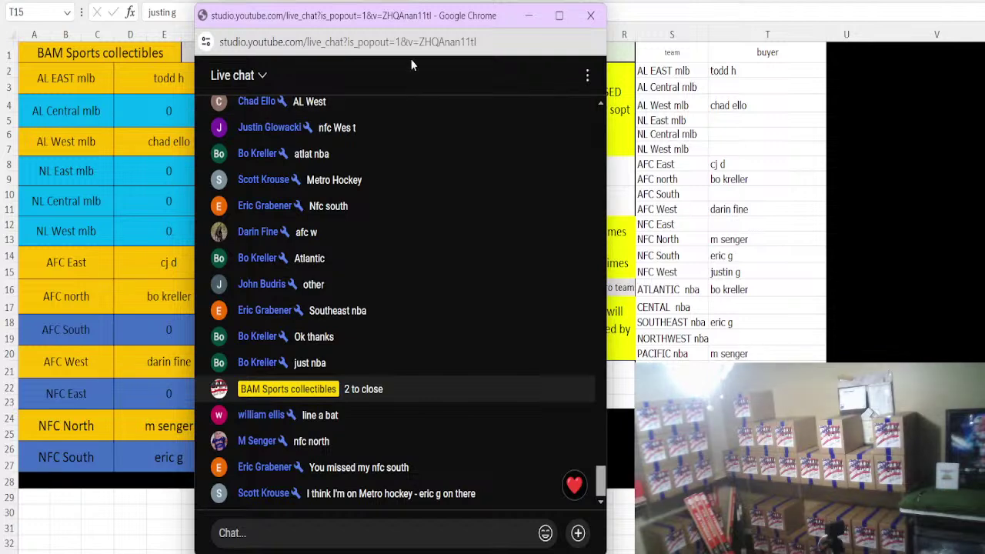
pyautogui.moveTo(419, 19); pyautogui.dragTo(0, 38)
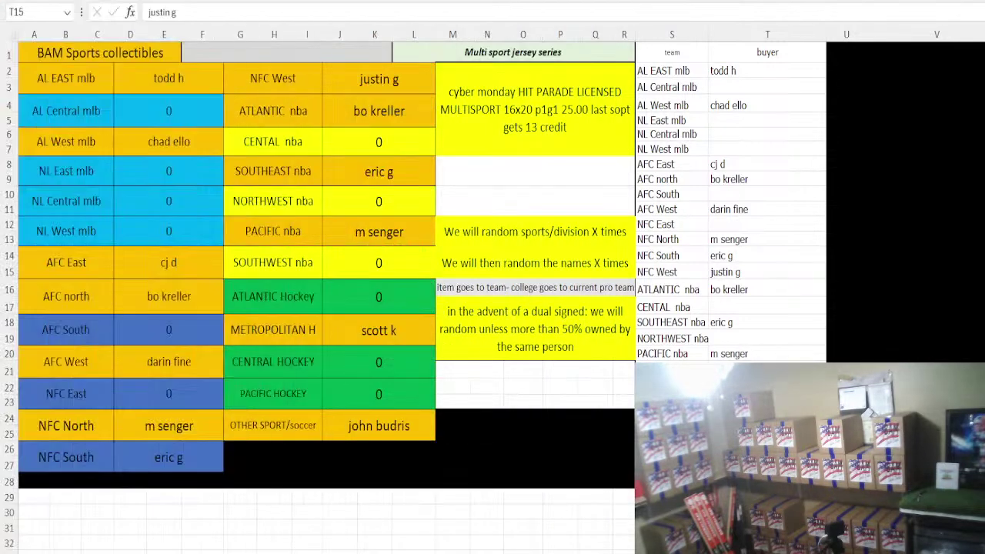
# Shade the 13 assigned buyer cells, AL EAST mlb through OTHER SPORT/soccer, dark gold.
pyautogui.click(725, 72)
pyautogui.keyDown('ctrl'); pyautogui.click(735, 106); pyautogui.keyUp('ctrl')
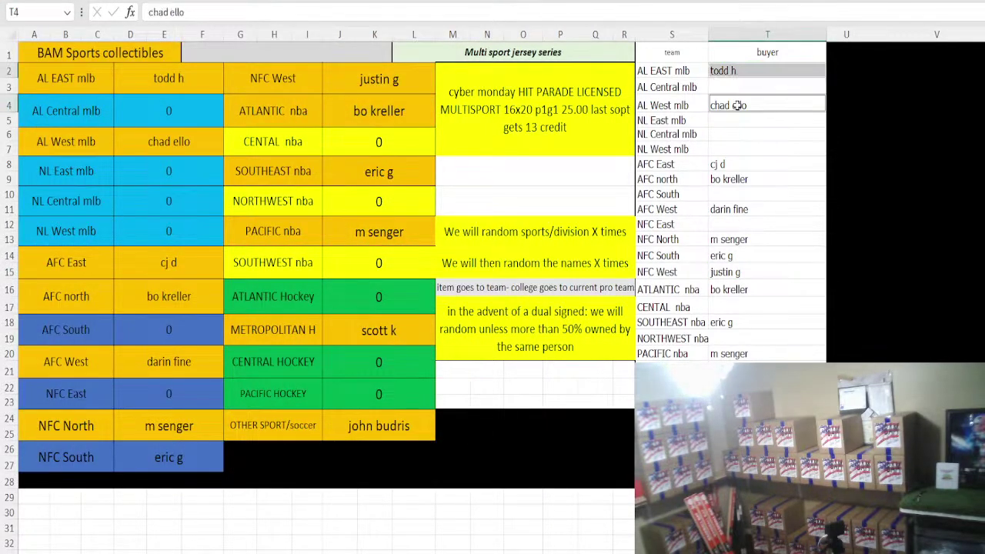
pyautogui.keyDown('ctrl'); pyautogui.click(724, 164); pyautogui.keyUp('ctrl')
pyautogui.keyDown('ctrl'); pyautogui.click(726, 180); pyautogui.keyUp('ctrl')
pyautogui.keyDown('ctrl'); pyautogui.click(729, 211); pyautogui.keyUp('ctrl')
pyautogui.keyDown('ctrl'); pyautogui.click(727, 254); pyautogui.keyUp('ctrl')
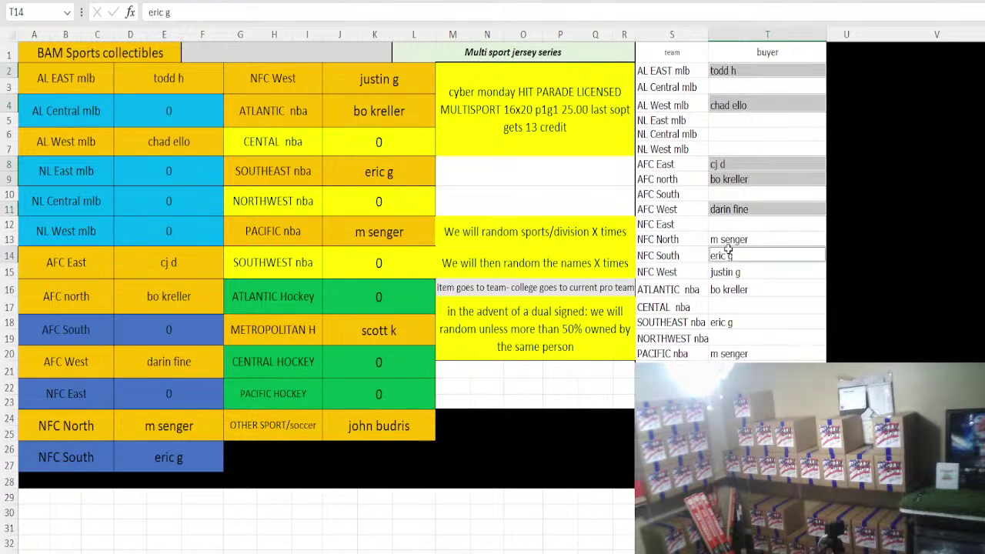
pyautogui.keyDown('ctrl'); pyautogui.click(727, 240); pyautogui.keyUp('ctrl')
pyautogui.keyDown('ctrl'); pyautogui.click(727, 271); pyautogui.keyUp('ctrl')
pyautogui.keyDown('ctrl'); pyautogui.click(731, 290); pyautogui.keyUp('ctrl')
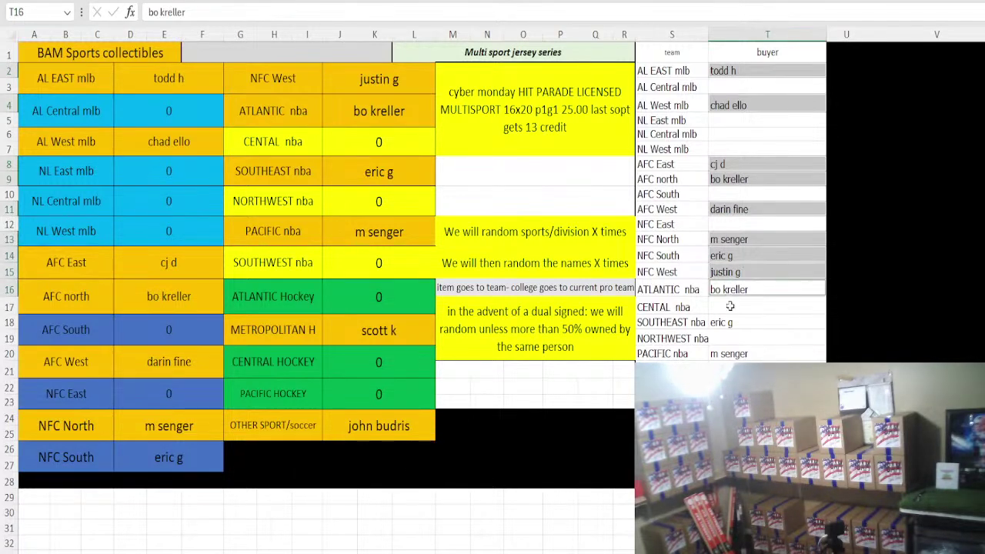
pyautogui.keyDown('ctrl'); pyautogui.click(725, 324); pyautogui.keyUp('ctrl')
pyautogui.keyDown('ctrl'); pyautogui.click(729, 354); pyautogui.keyUp('ctrl')
pyautogui.keyDown('ctrl'); pyautogui.click(378, 330); pyautogui.keyUp('ctrl')
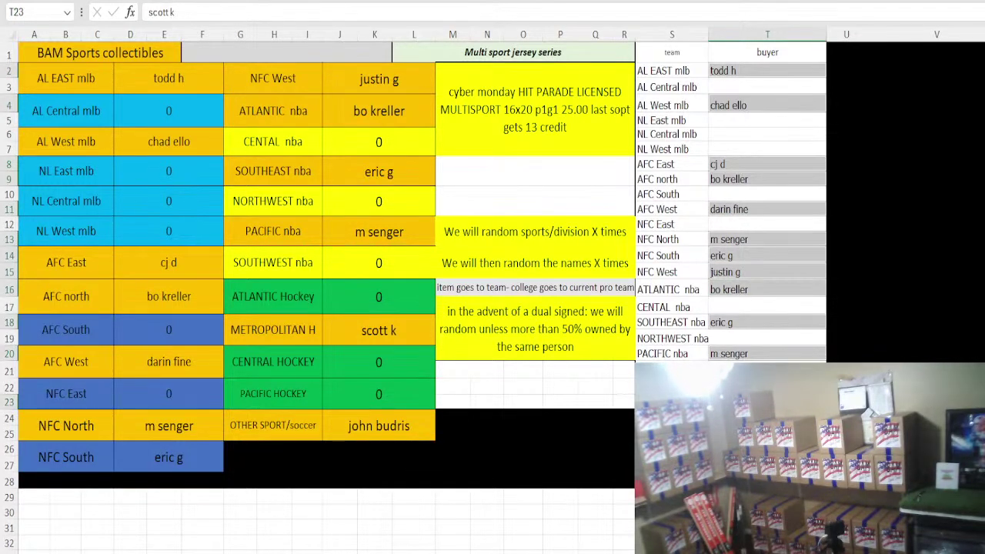
pyautogui.keyDown('ctrl'); pyautogui.click(378, 426); pyautogui.keyUp('ctrl')
pyautogui.rightClick(737, 359)
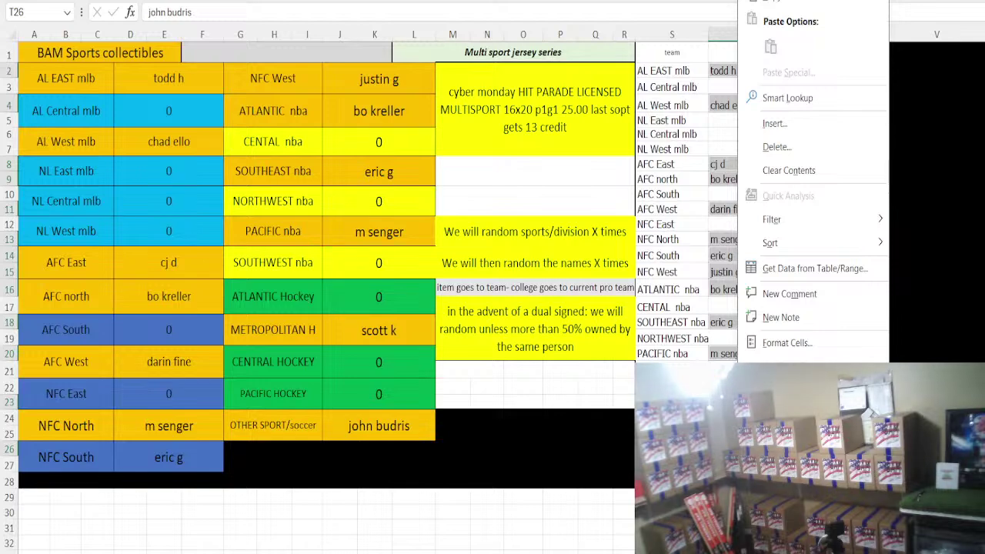
pyautogui.click(803, 373)
pyautogui.click(872, 359)
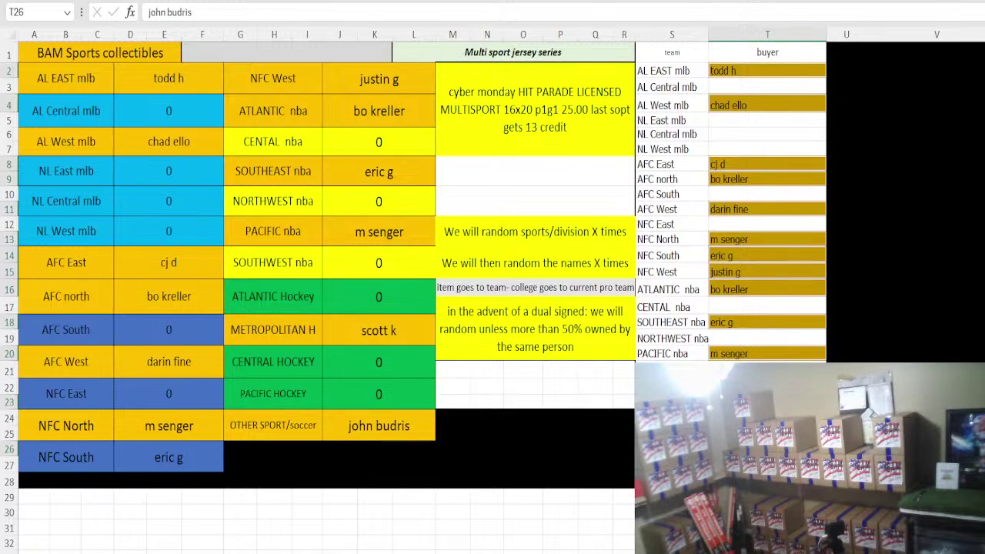
pyautogui.click(539, 198)
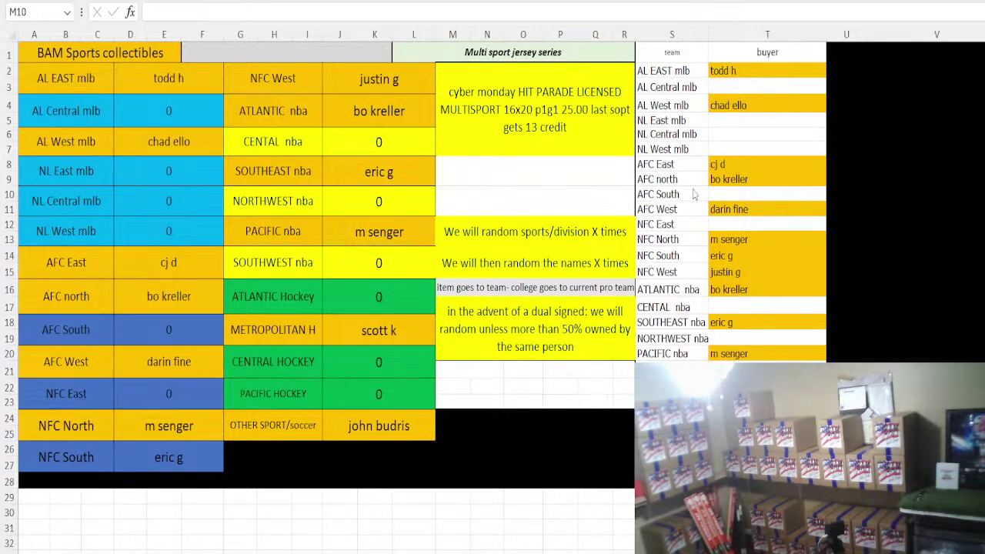
# Copy the buyer names in T2:T20.
pyautogui.moveTo(746, 71); pyautogui.dragTo(770, 339)
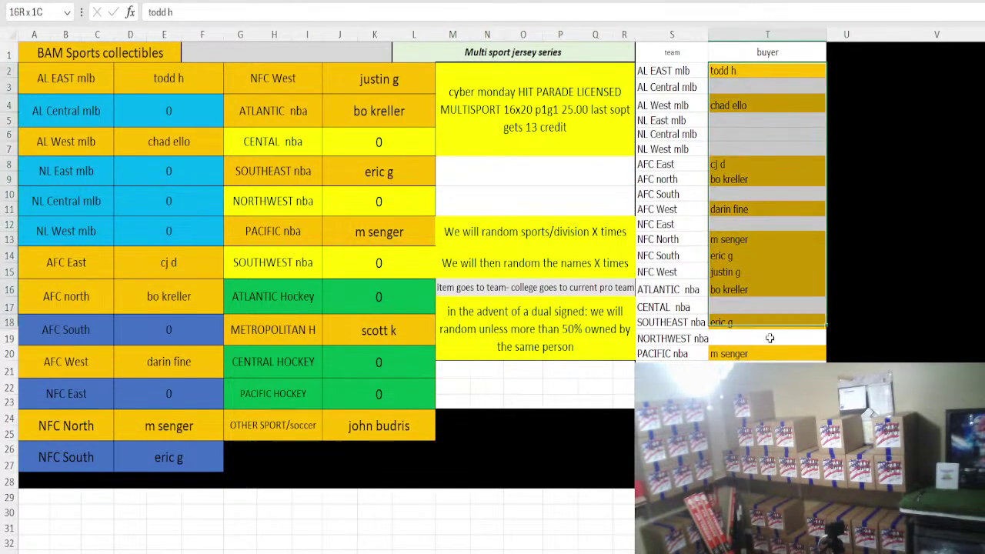
pyautogui.rightClick(750, 246)
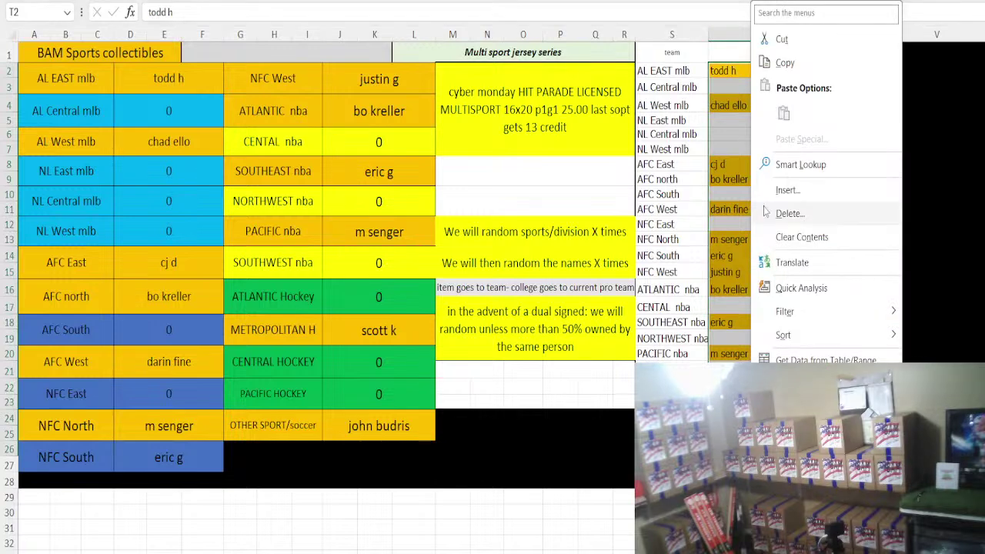
pyautogui.click(784, 62)
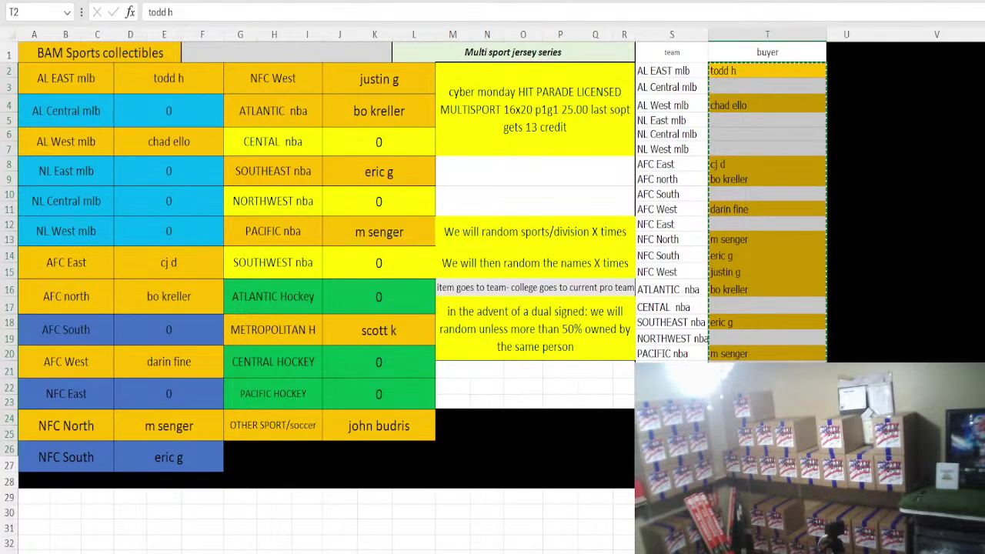
# Start a new RANDOM.ORG giveaway with the pasted buyer names and the multisport 16x20 1 description.
pyautogui.hotkey('alt', 'Tab')
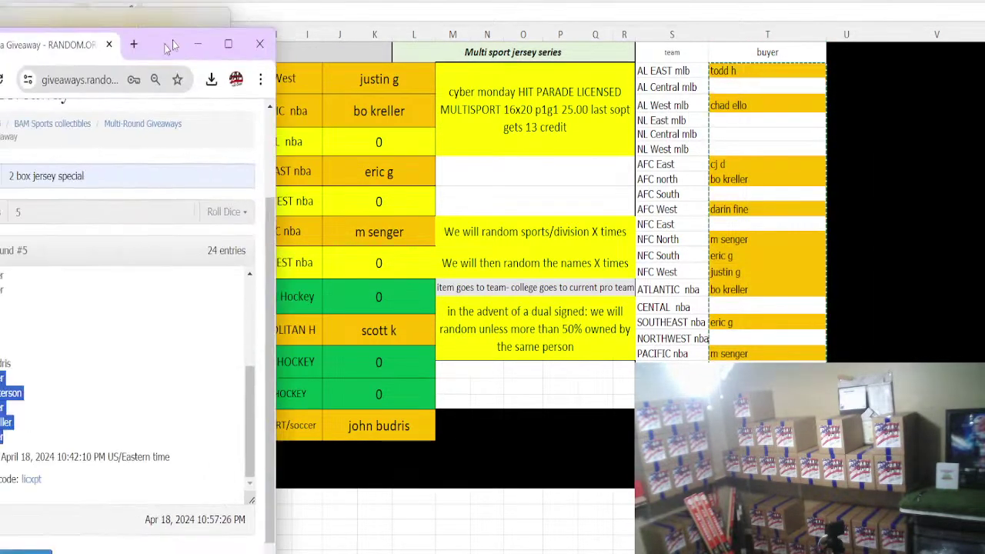
pyautogui.click(231, 467)
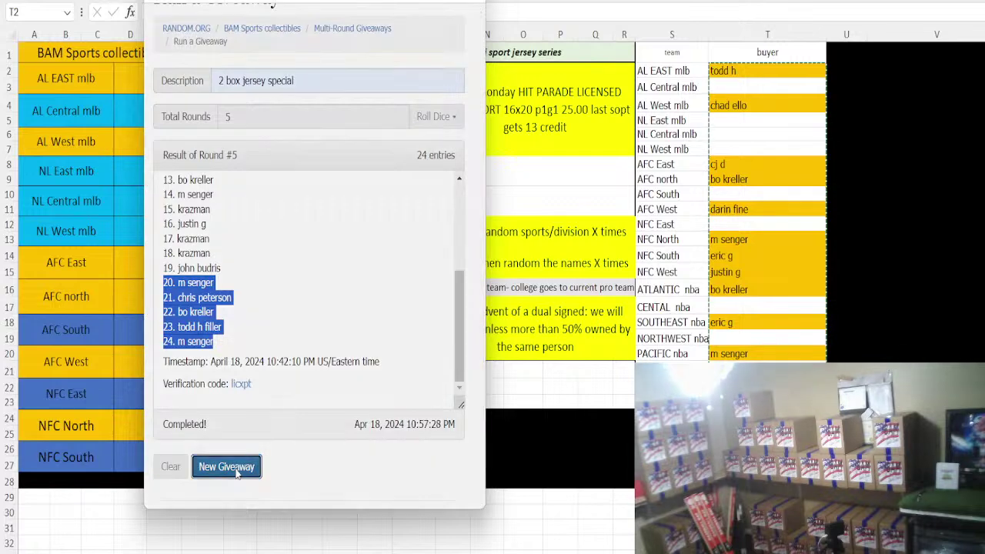
pyautogui.press('Return')
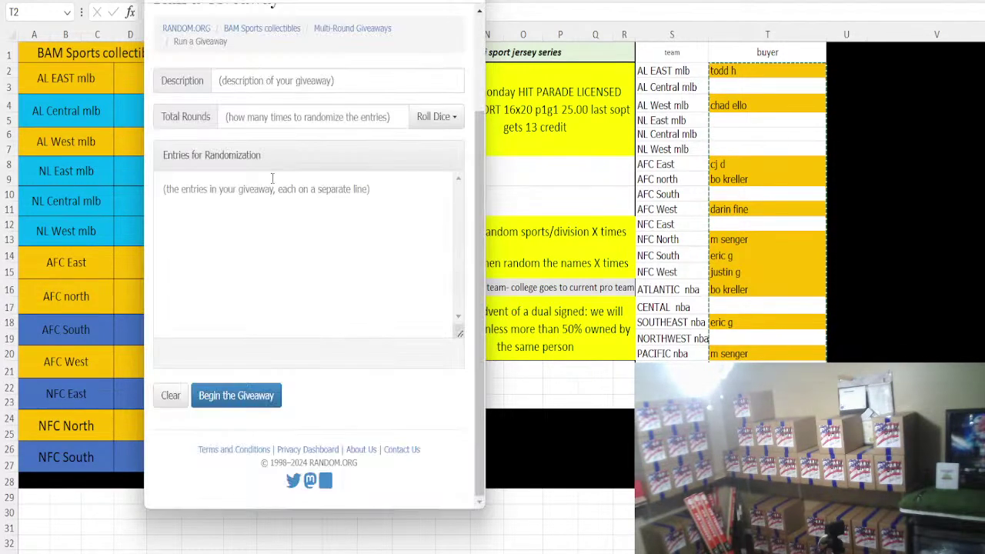
pyautogui.rightClick(213, 185)
pyautogui.click(249, 343)
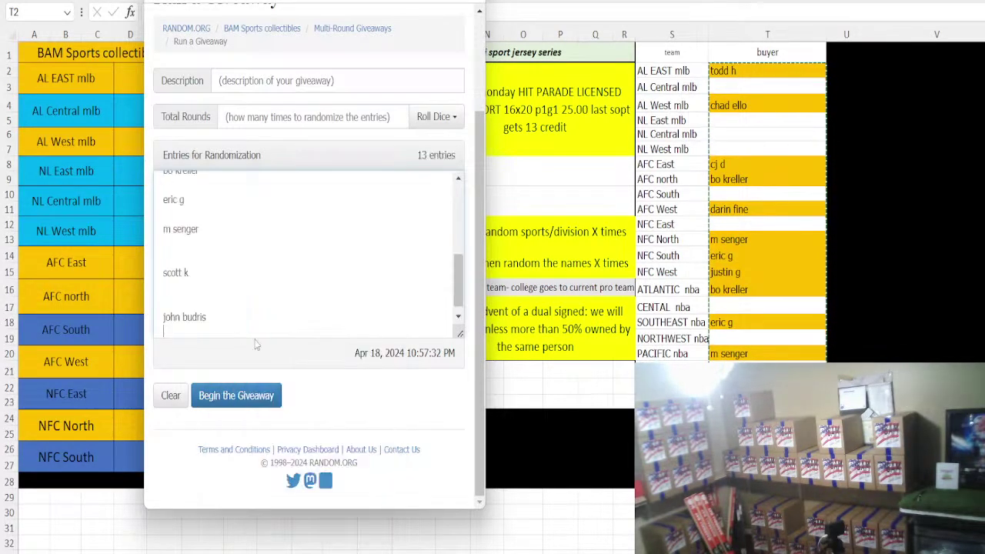
pyautogui.scroll(5, 446, 241)
pyautogui.scroll(-5, 446, 241)
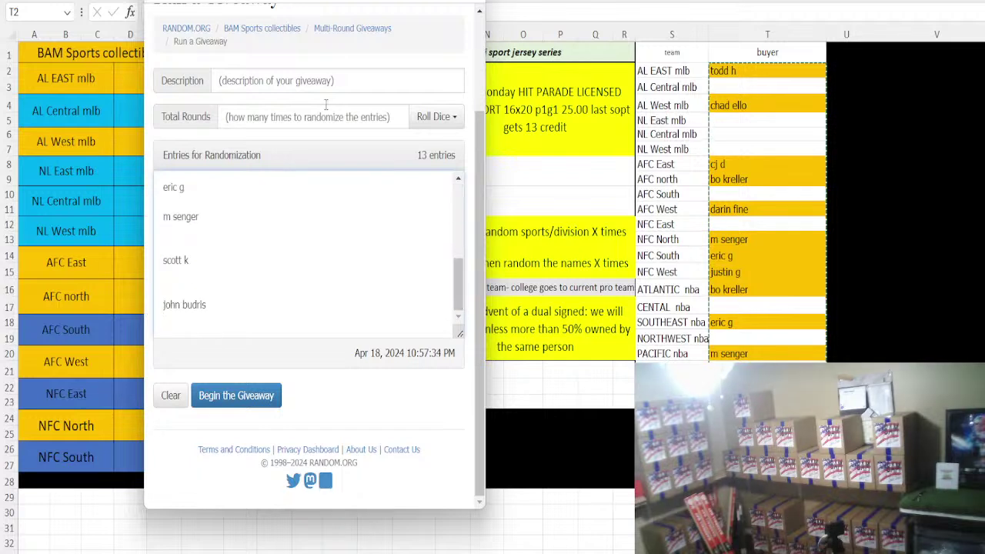
pyautogui.click(323, 85)
pyautogui.write('multisport 16x20 1')
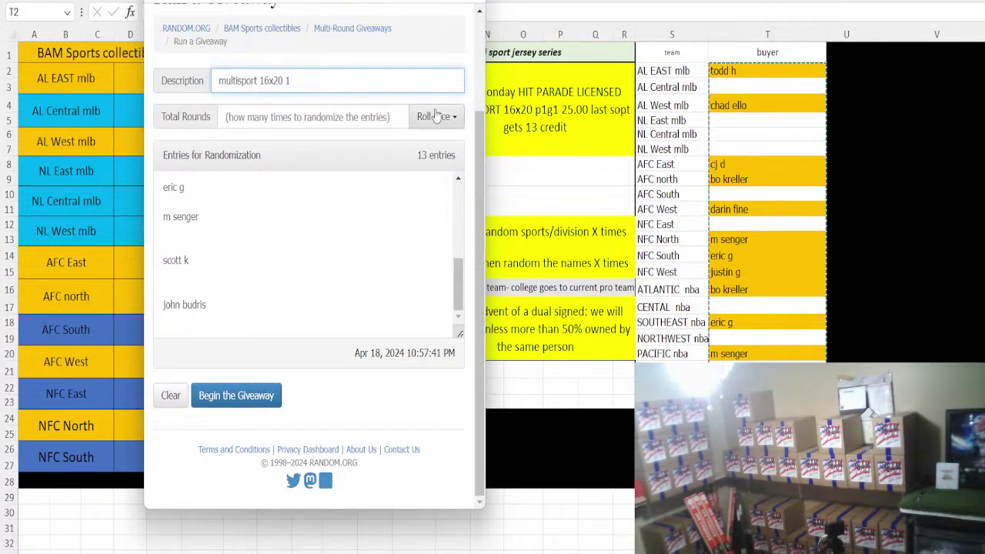
# Roll 2d6 to set 5 rounds and begin the giveaway.
pyautogui.click(434, 116)
pyautogui.click(421, 153)
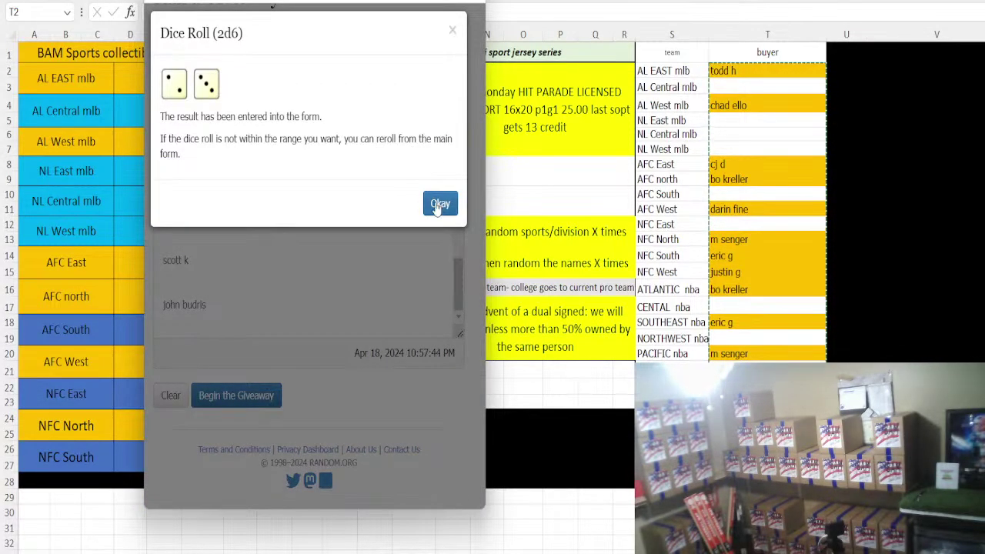
pyautogui.click(437, 202)
pyautogui.click(241, 410)
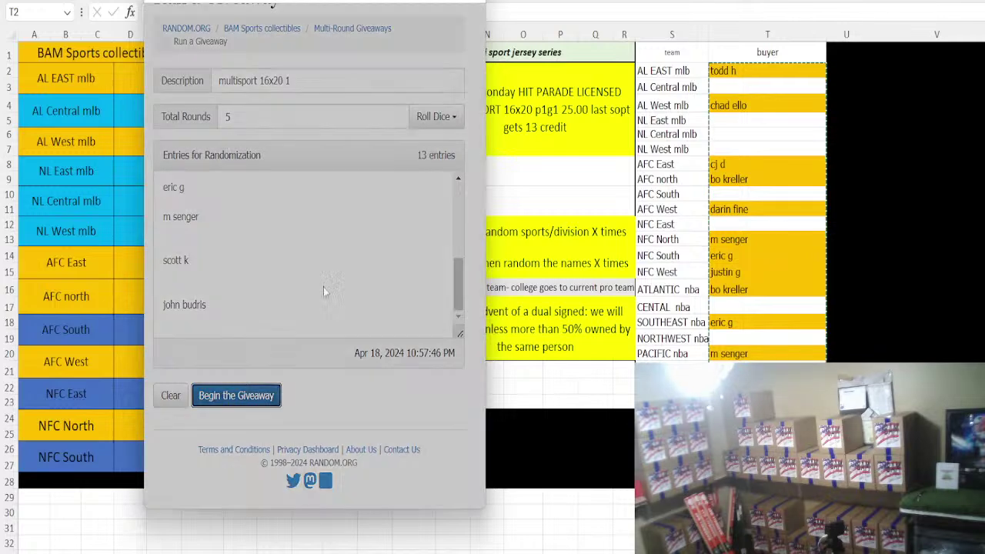
pyautogui.click(415, 118)
# Run randomization rounds two through five and select the final result line.
pyautogui.scroll(-3, 261, 339)
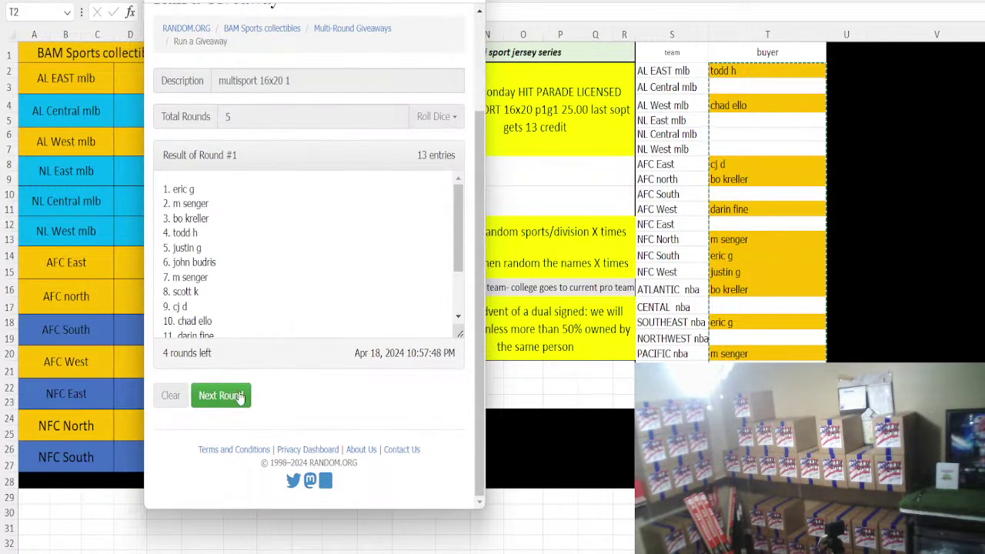
pyautogui.click(227, 395)
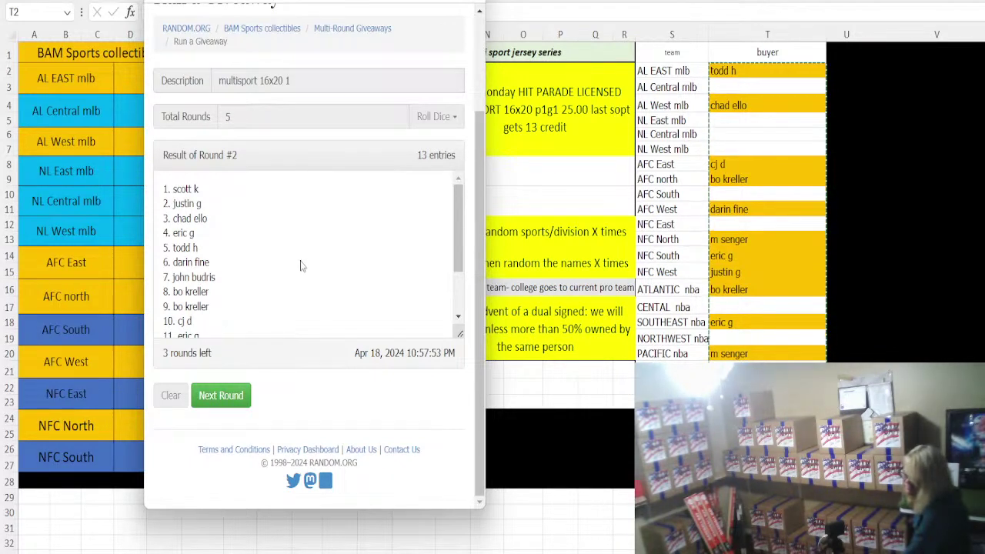
pyautogui.scroll(-3, 300, 264)
pyautogui.scroll(3, 301, 264)
pyautogui.click(221, 395)
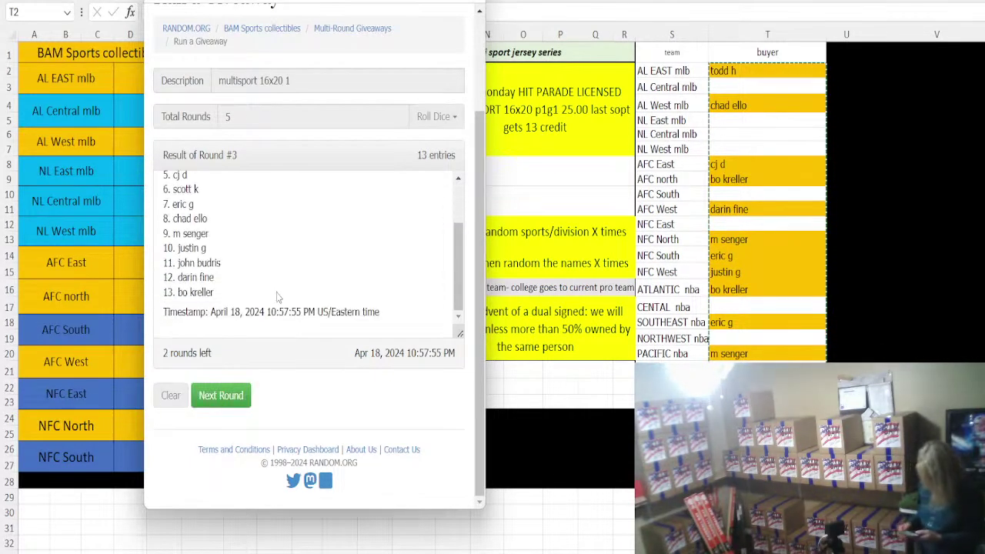
pyautogui.click(223, 394)
pyautogui.click(224, 395)
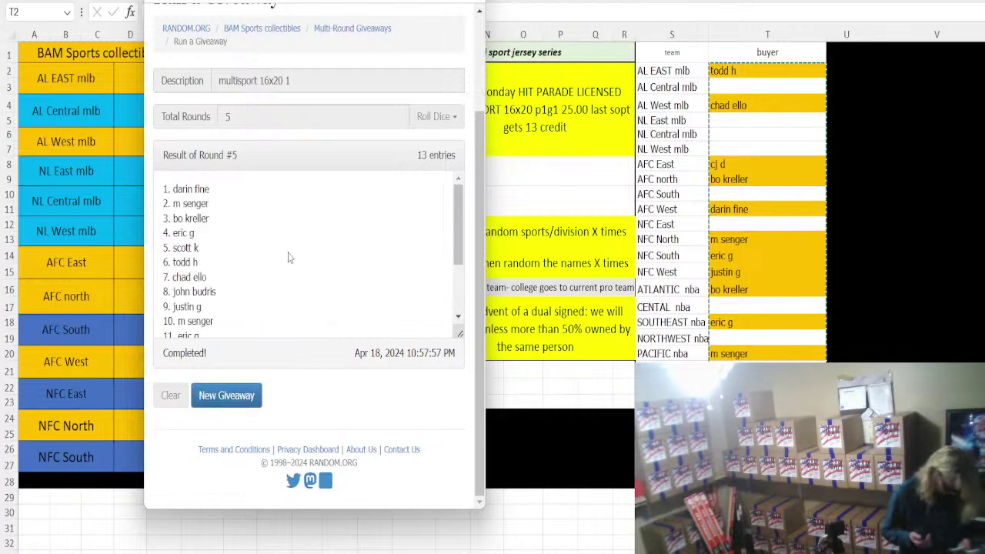
pyautogui.scroll(-3, 431, 308)
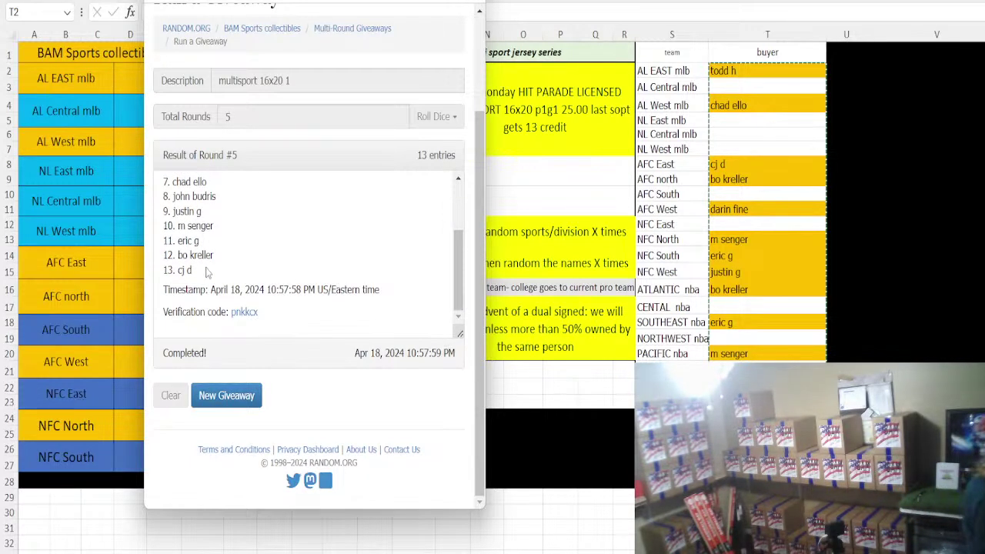
pyautogui.tripleClick(179, 270)
# Enter buyer names for the AL Central, NL East, NL Central and NL West MLB divisions.
pyautogui.moveTo(460, 338); pyautogui.dragTo(462, 409)
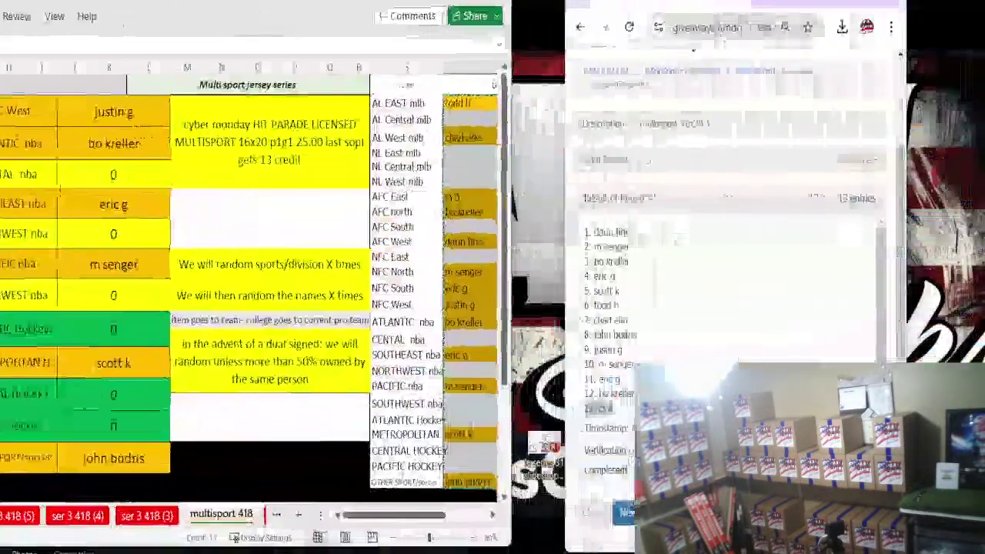
pyautogui.click(492, 115)
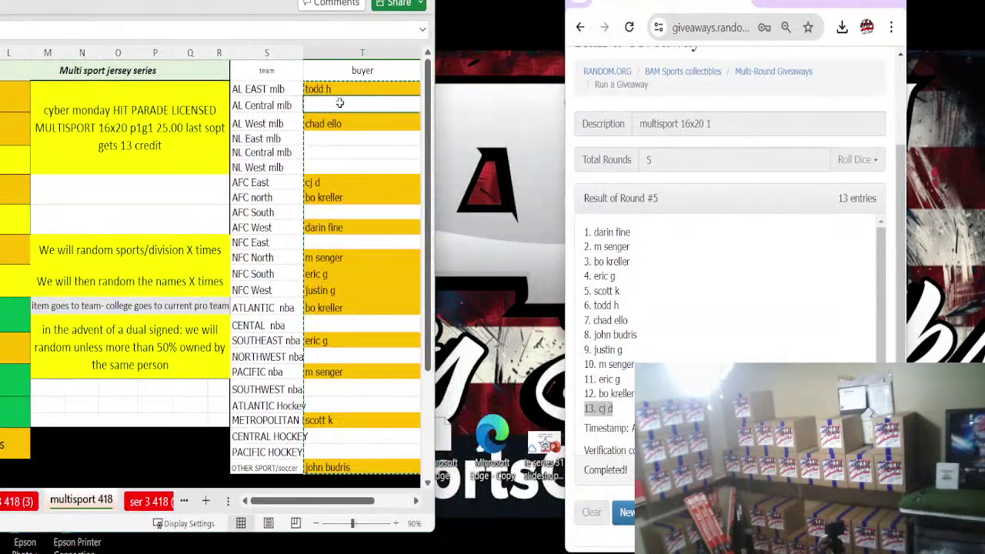
pyautogui.press('Return')
pyautogui.press('Return')
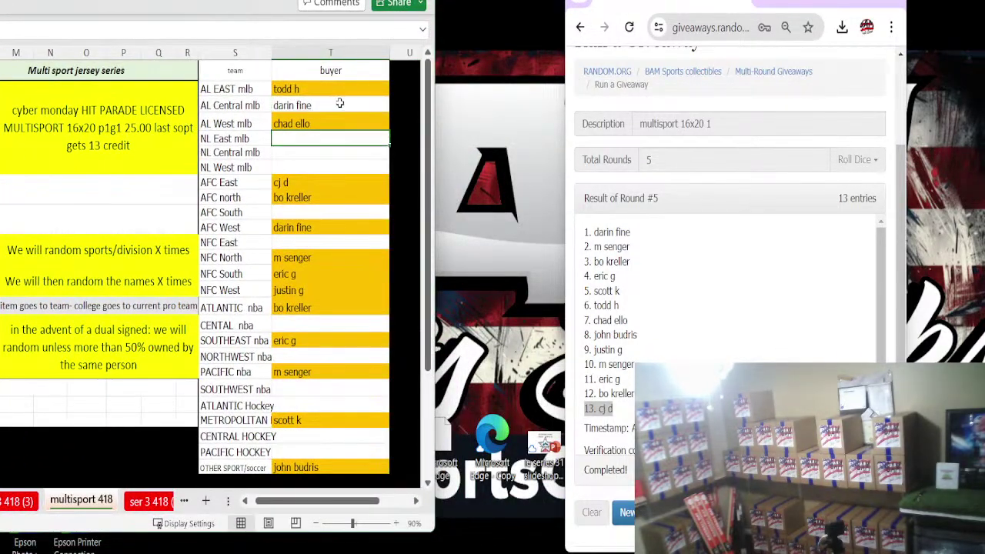
pyautogui.write('m senger')
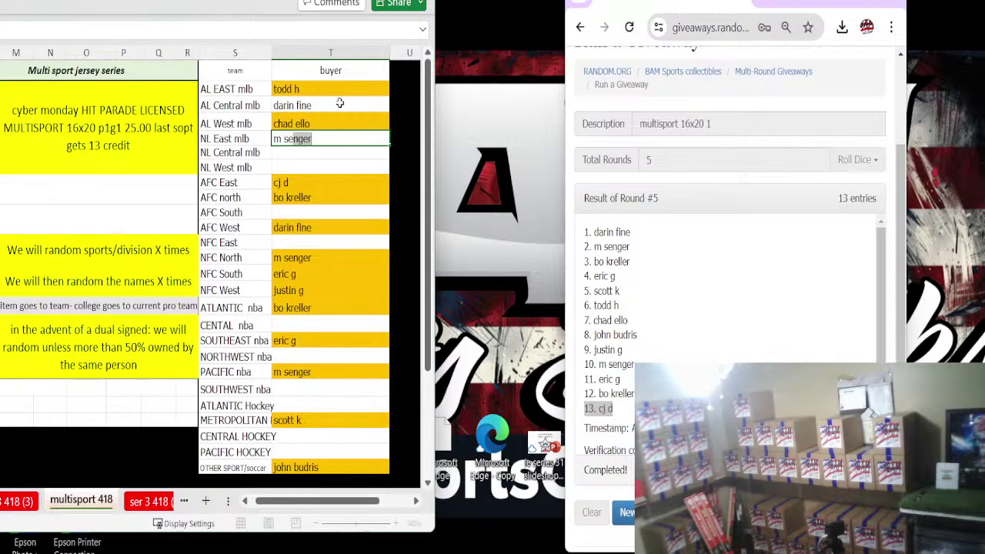
pyautogui.press('Return')
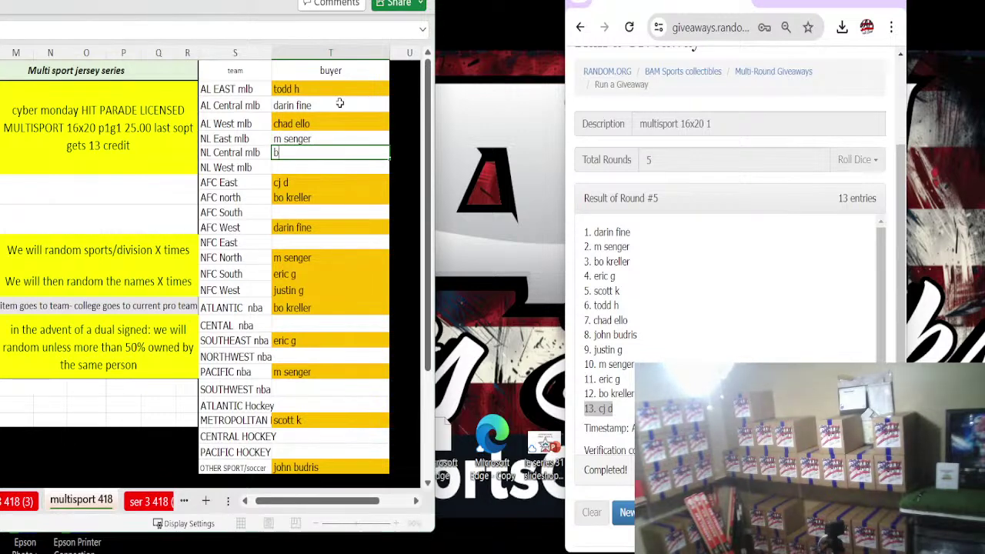
pyautogui.press('Return')
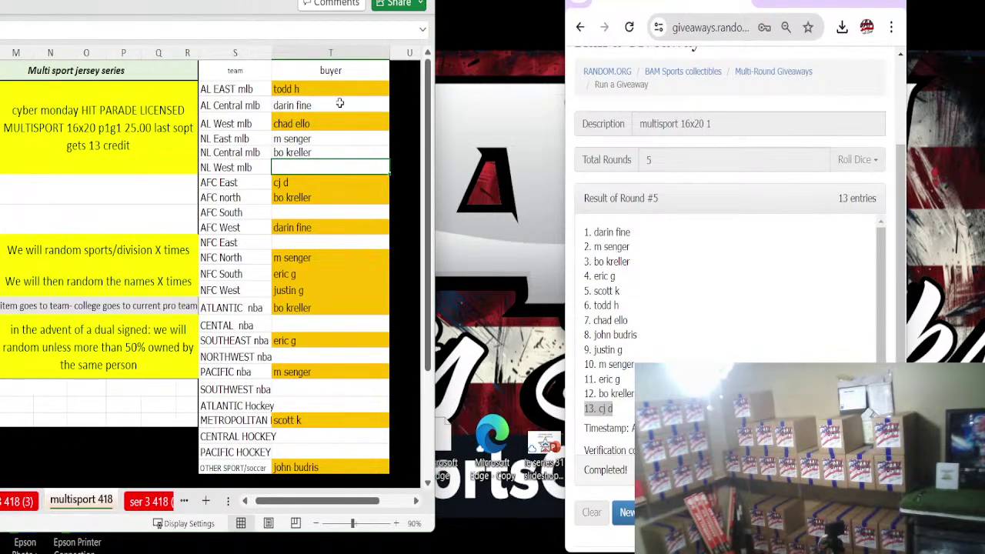
pyautogui.write('eric g')
pyautogui.press('Return')
pyautogui.press('Return')
pyautogui.press('Return')
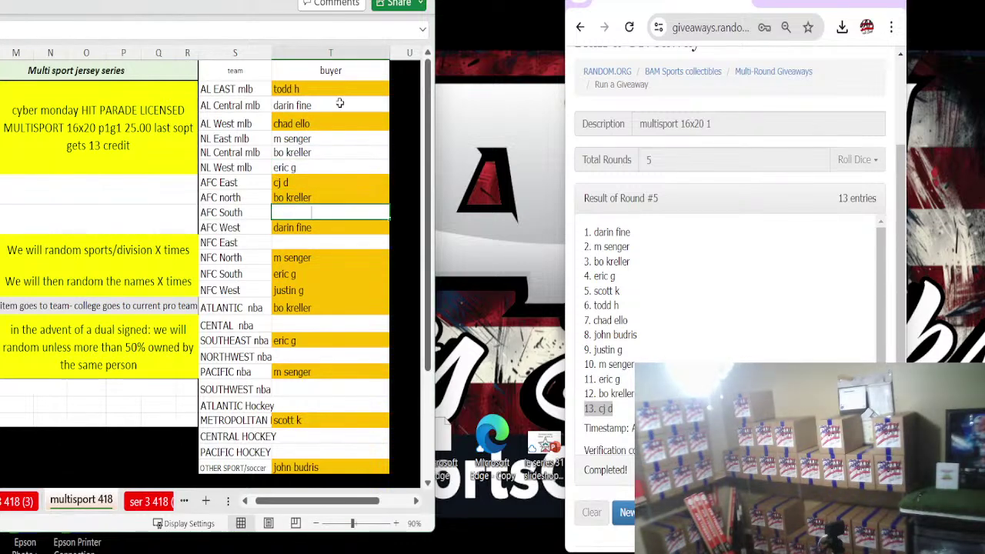
# Enter buyers for AFC South and NFC East, then the NBA Central and Northwest divisions.
pyautogui.write('dscott')
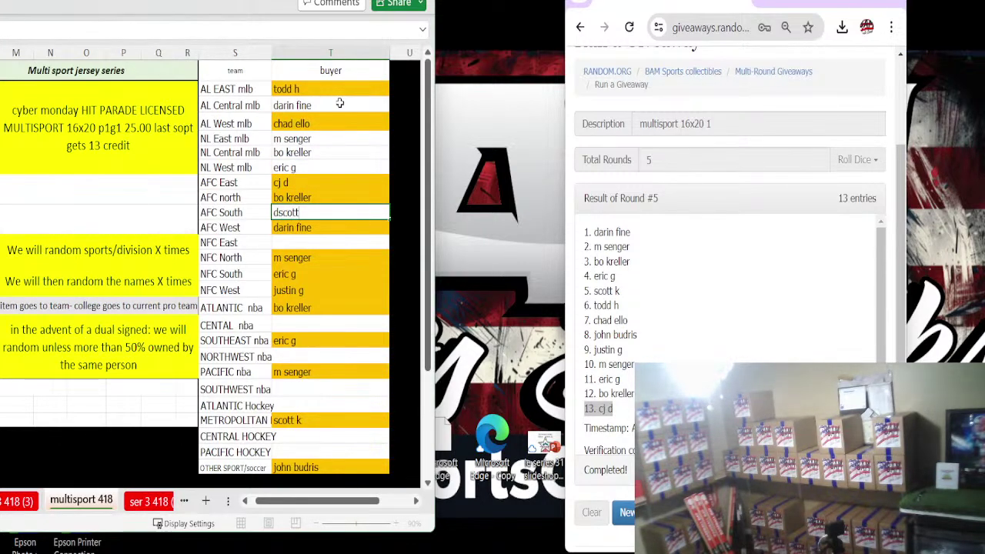
pyautogui.press('BackSpace')
pyautogui.press('BackSpace')
pyautogui.press('BackSpace')
pyautogui.press('BackSpace')
pyautogui.write('scott k')
pyautogui.press('Return')
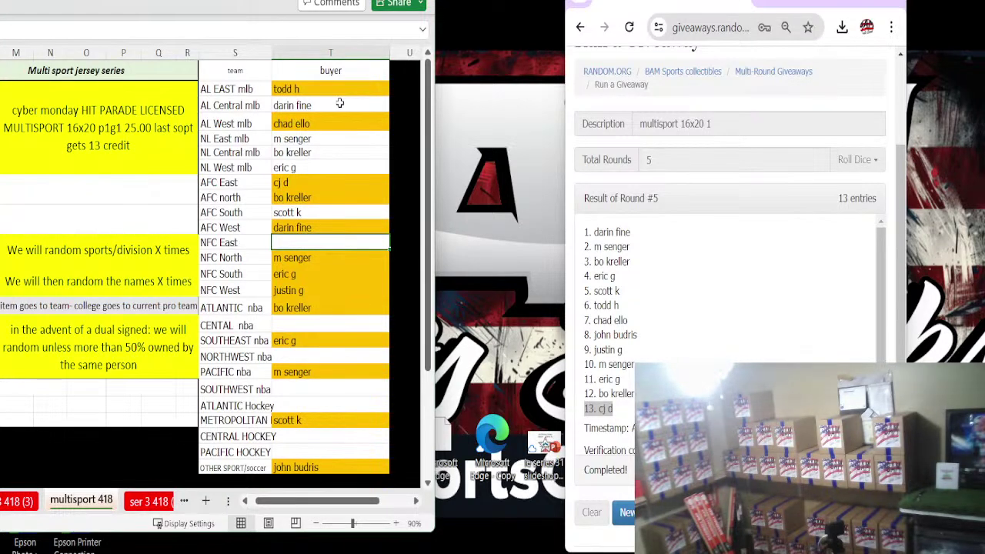
pyautogui.write('todd h')
pyautogui.press('Return')
pyautogui.press('Return')
pyautogui.press('Return')
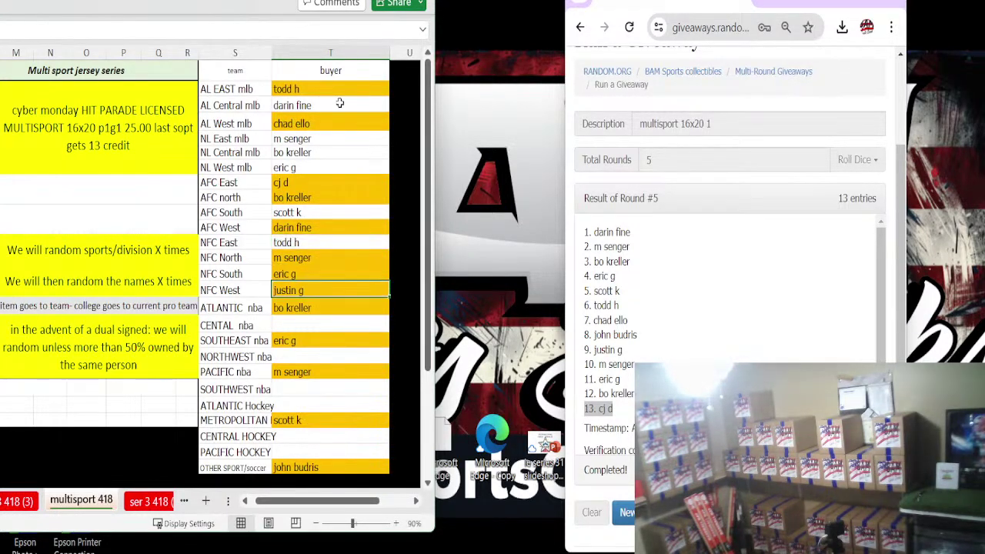
pyautogui.press('Return')
pyautogui.press('Return')
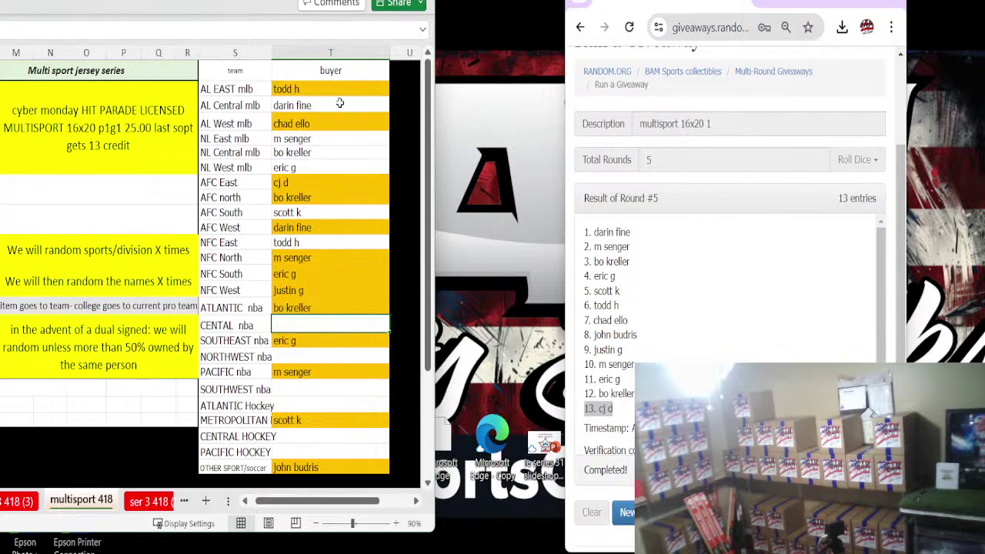
pyautogui.press('Return')
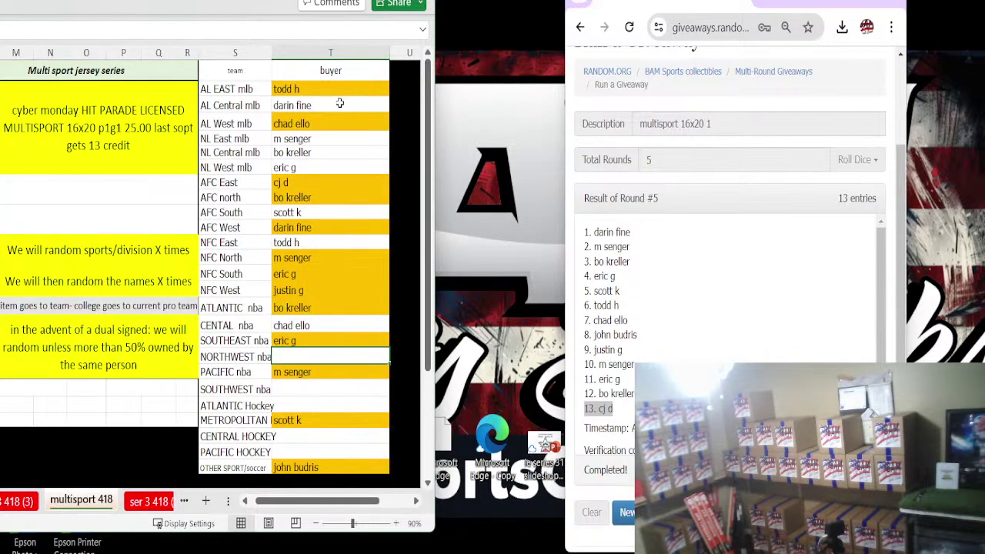
pyautogui.press('Return')
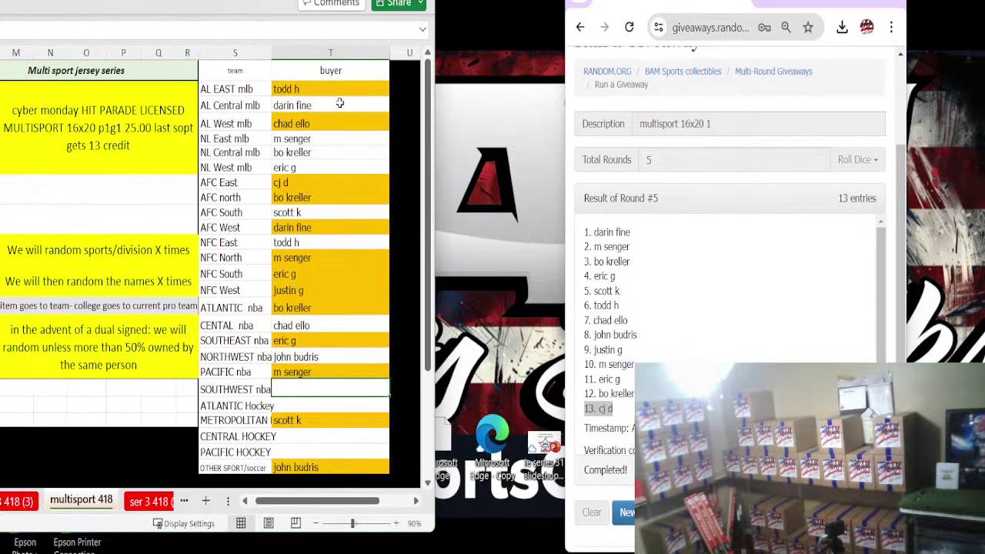
# Enter buyers for NBA Southwest and the Atlantic, Central and Pacific hockey divisions, then go to the baseball sheet.
pyautogui.write('justin g')
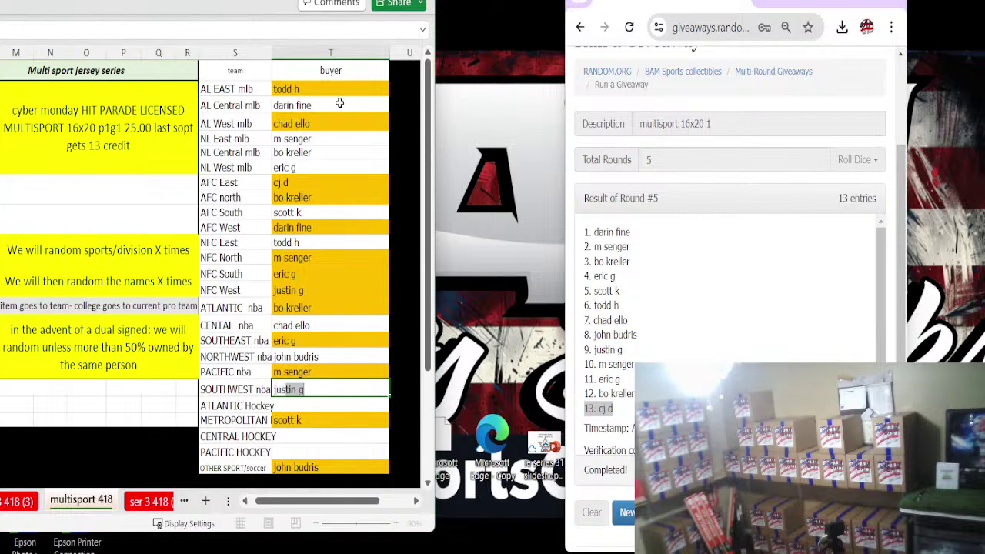
pyautogui.press('Return')
pyautogui.write('m senger')
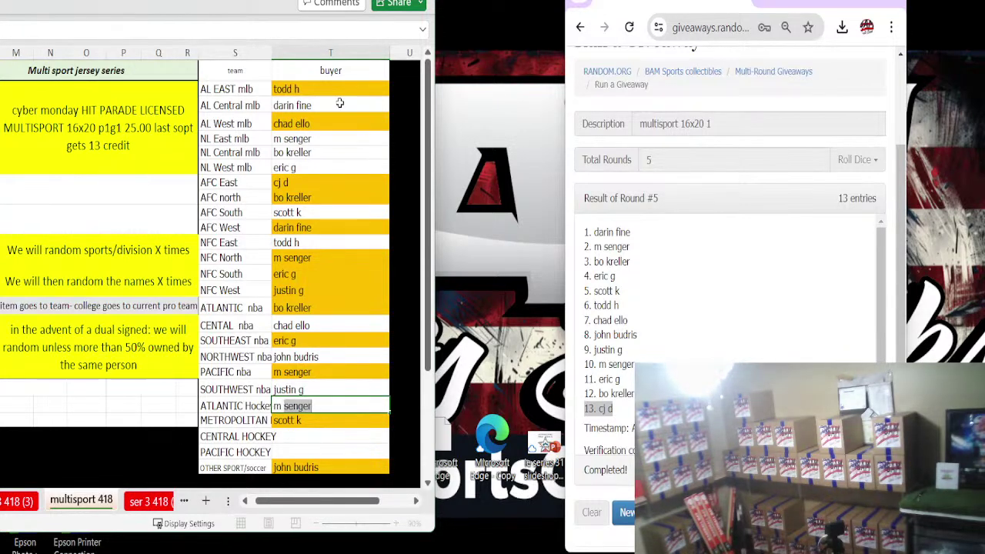
pyautogui.press('Return')
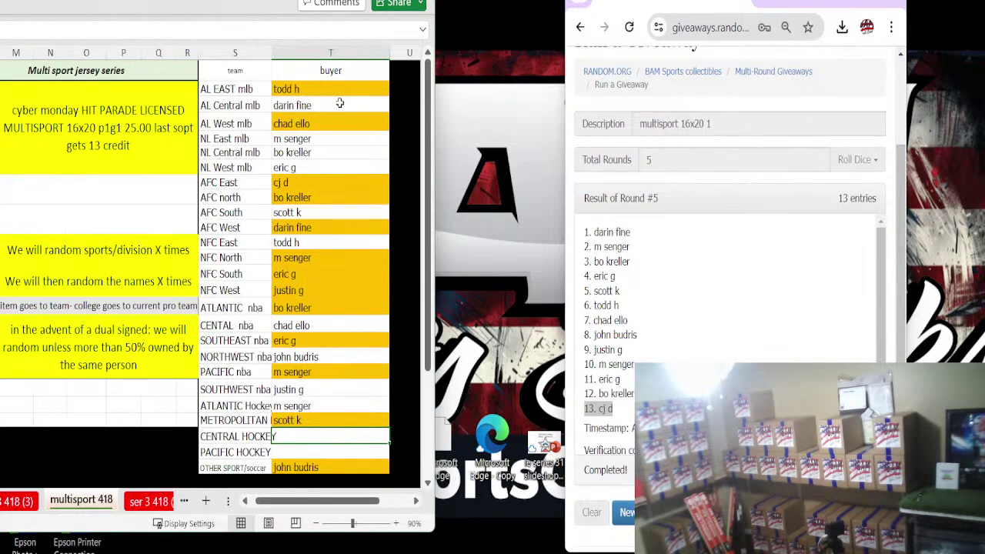
pyautogui.write('eric g')
pyautogui.press('Return')
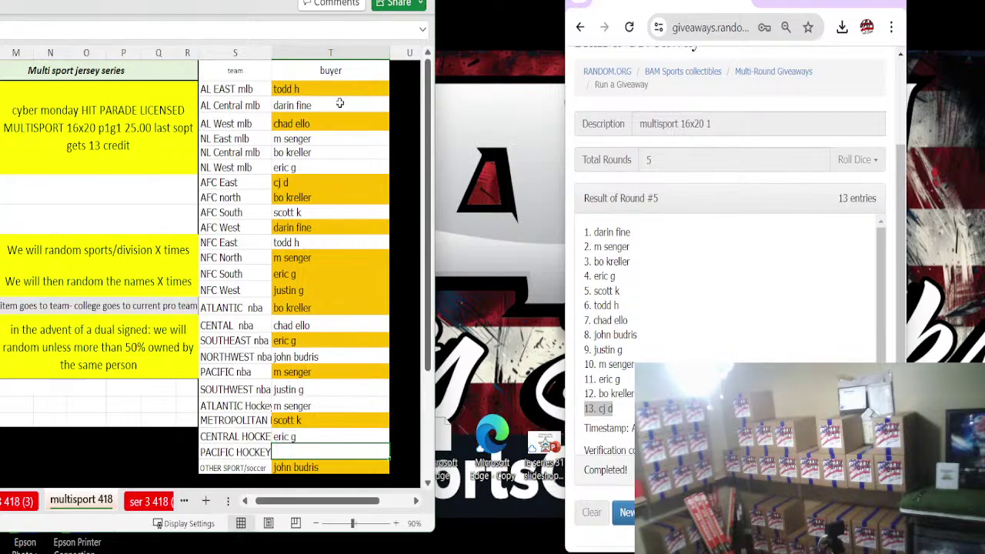
pyautogui.press('Return')
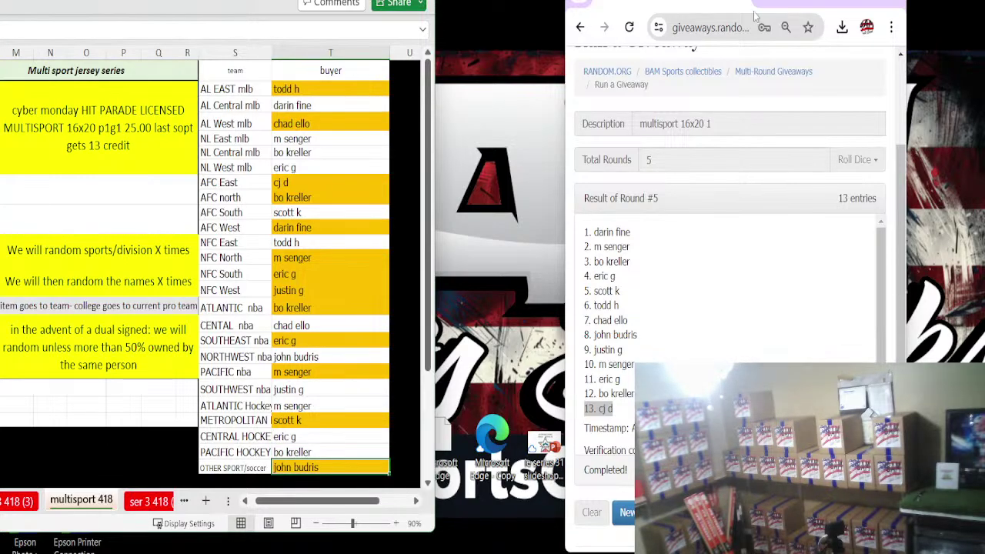
pyautogui.moveTo(753, 15); pyautogui.dragTo(204, 1)
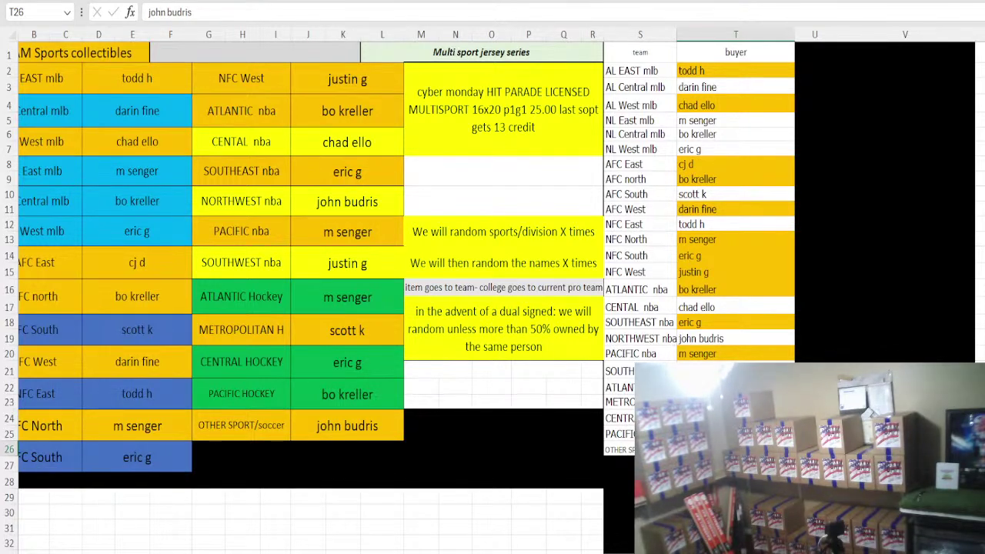
pyautogui.hotkey('ctrl', 'pagedown')
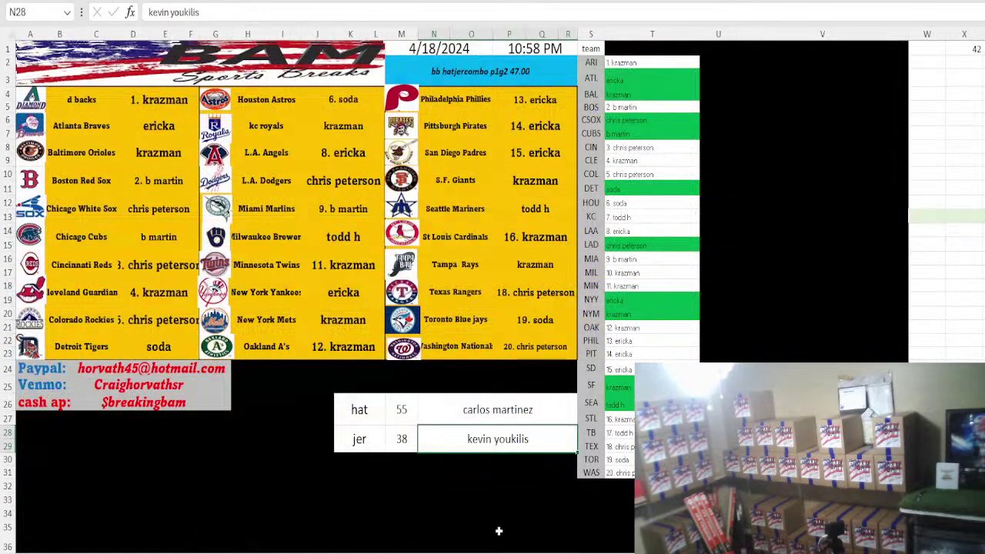
# Duplicate the baseball team sheet as a copy.
pyautogui.rightClick(517, 550)
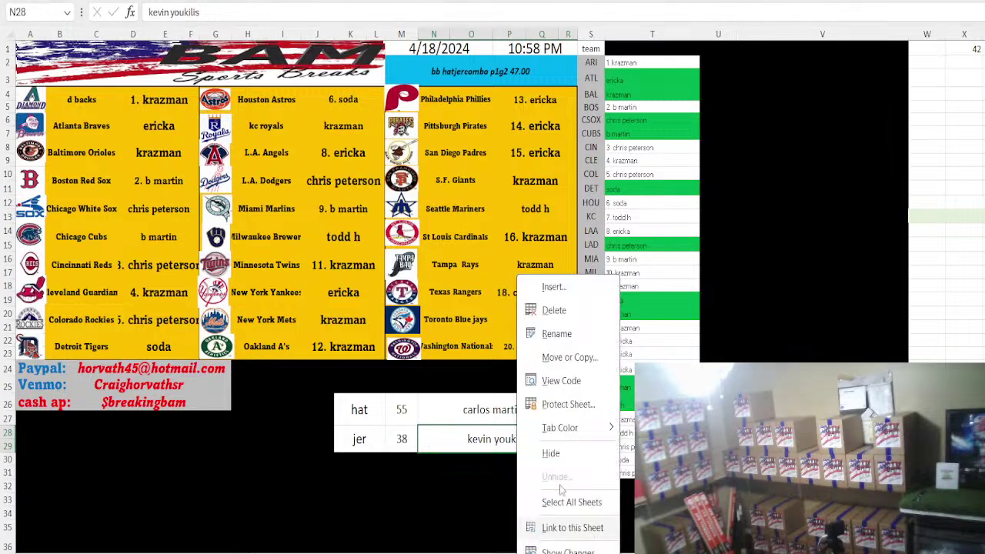
pyautogui.click(548, 356)
pyautogui.click(475, 452)
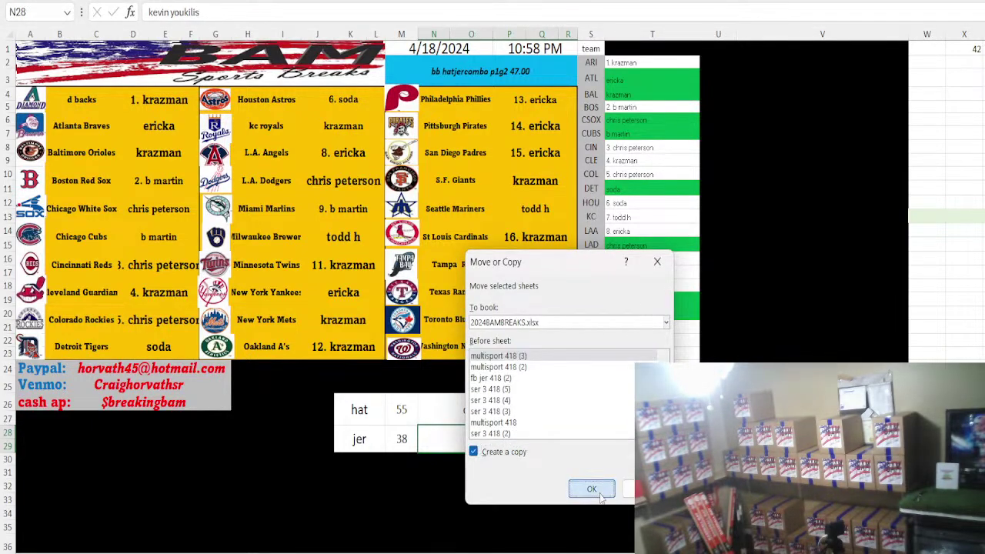
pyautogui.click(591, 488)
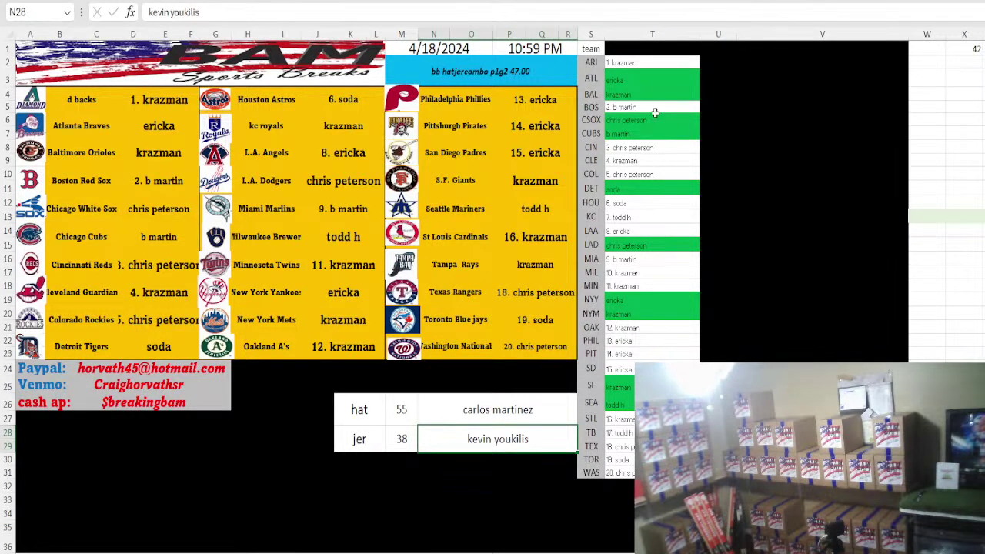
# Erase the team buyer list and remove its green fill.
pyautogui.click(639, 62)
pyautogui.moveTo(639, 61); pyautogui.dragTo(650, 472)
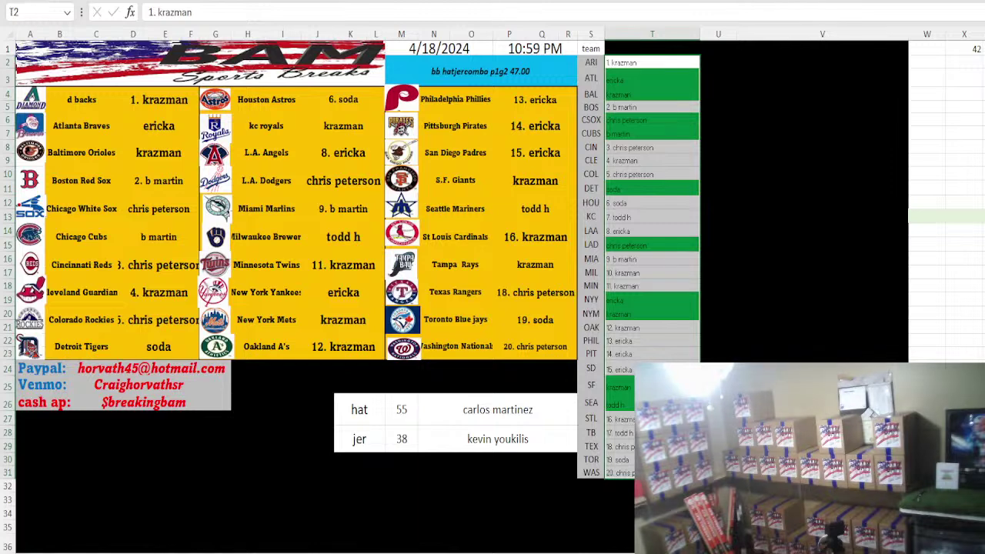
pyautogui.press('Delete')
pyautogui.rightClick(662, 345)
pyautogui.click(733, 4)
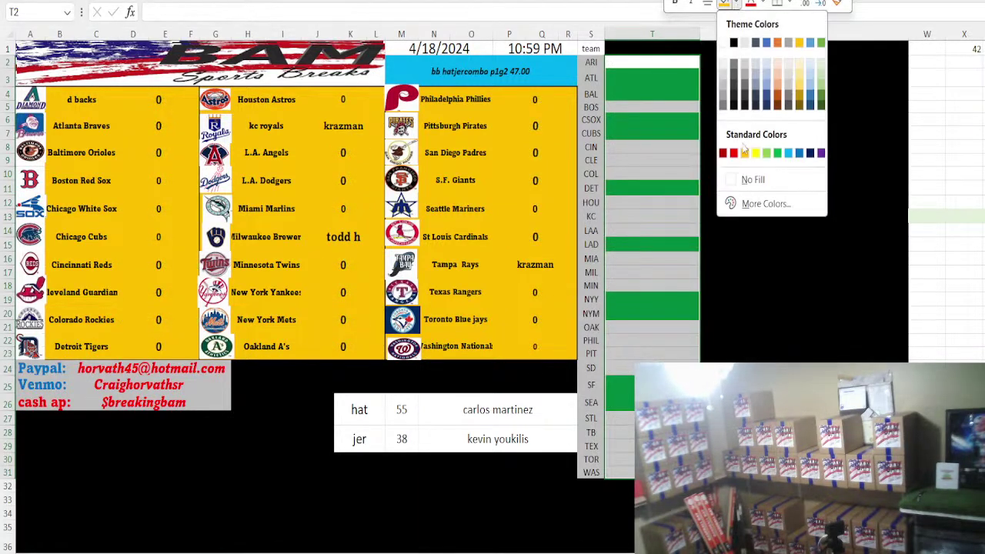
pyautogui.click(740, 181)
# Retitle the break as 'bast p1g2 21.00 per team picked'.
pyautogui.click(483, 72)
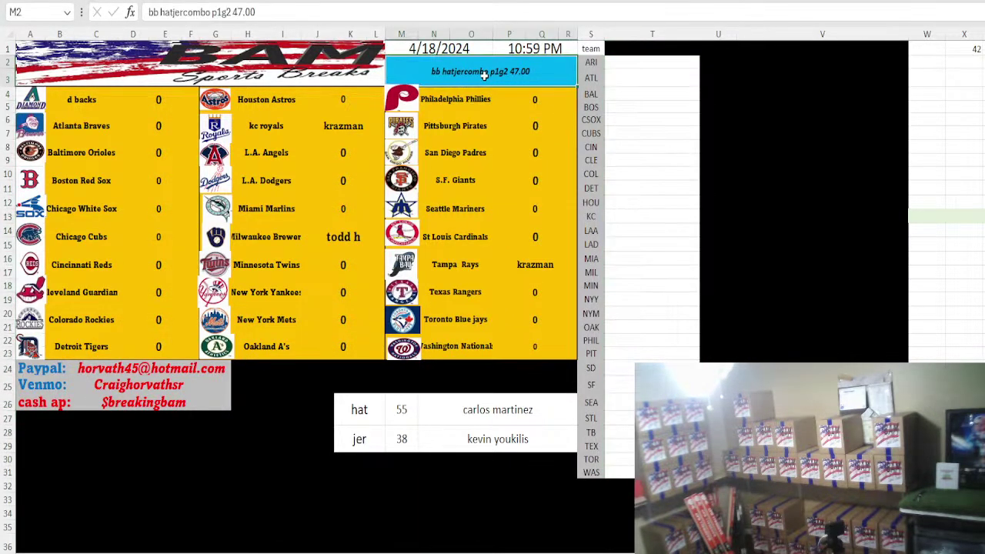
pyautogui.write('bast p1g2')
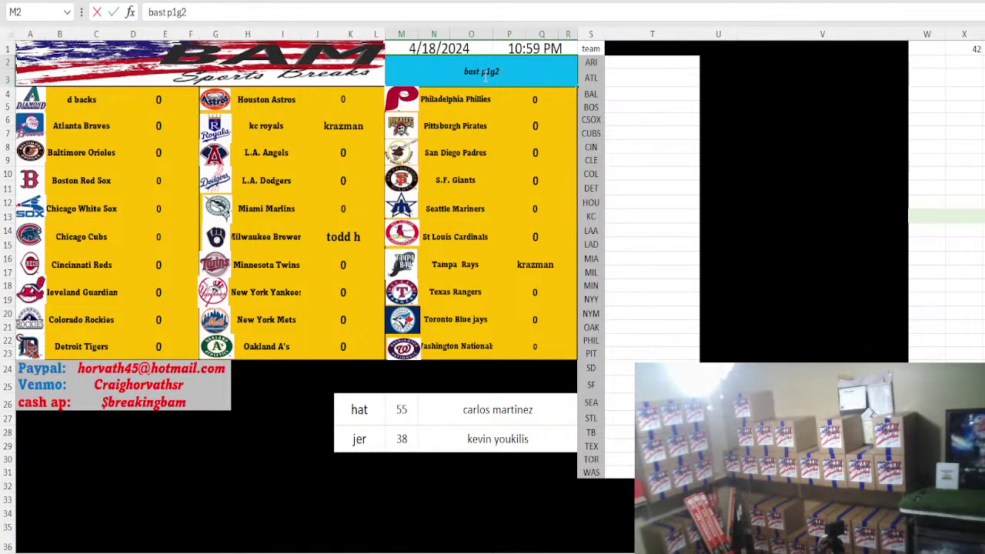
pyautogui.write(' 21.00 per team picked')
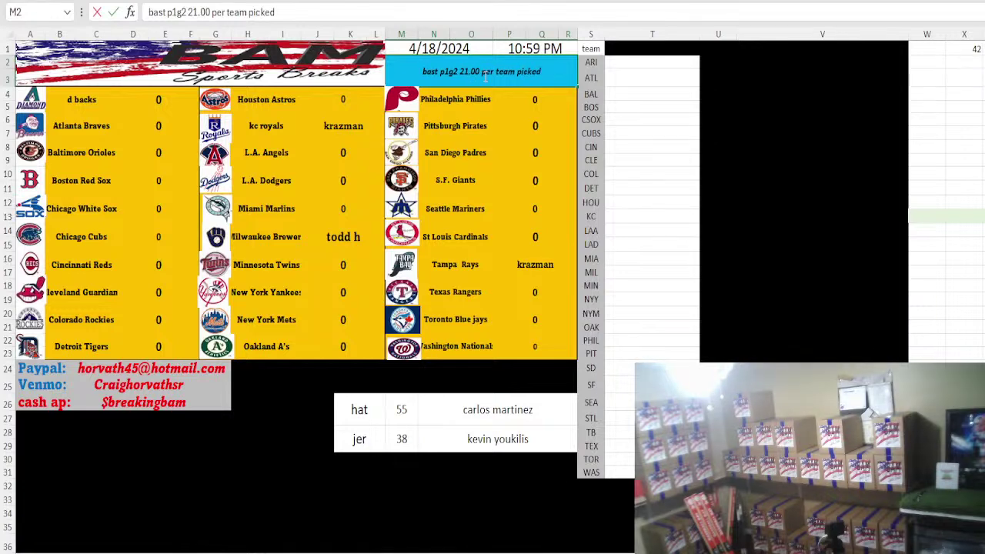
pyautogui.press('Return')
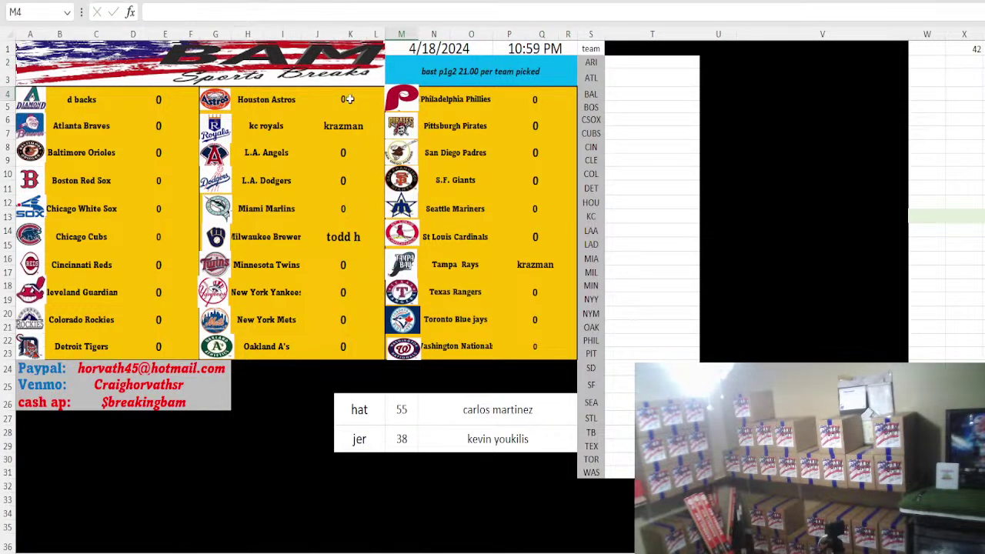
# Link the KC Royals, Milwaukee Brewers (=t17) and Tampa Rays (=t28) cells to the buyer list.
pyautogui.click(348, 99)
pyautogui.click(349, 125)
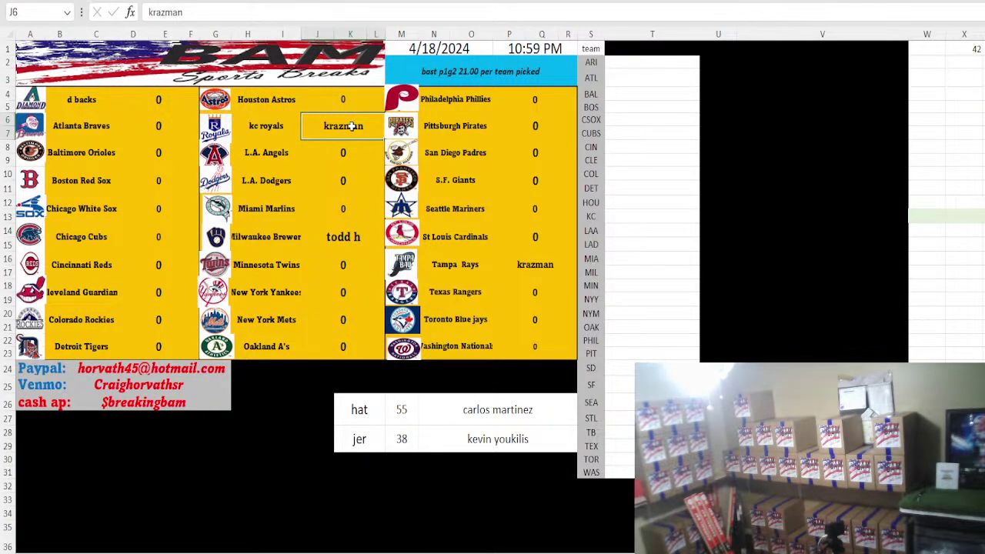
pyautogui.write('=t13')
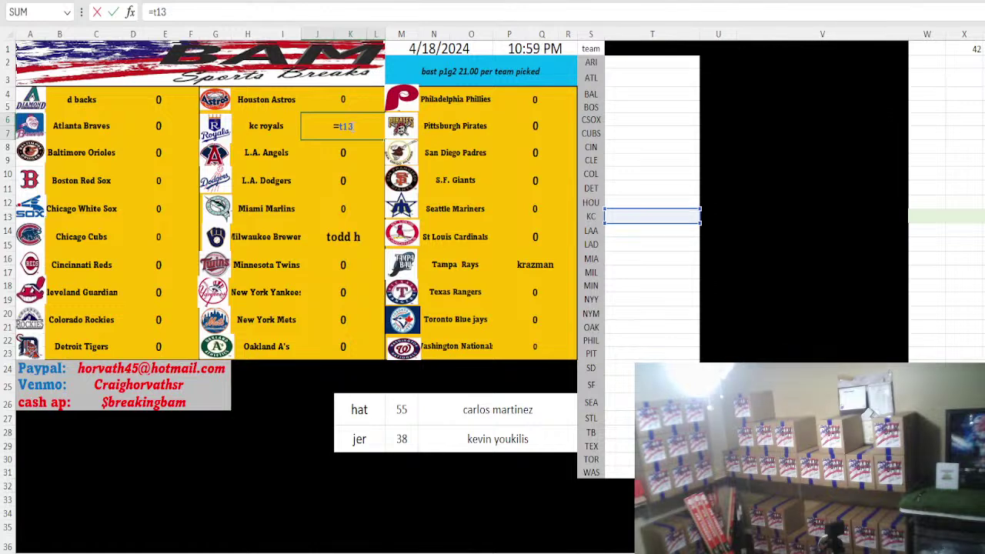
pyautogui.press('Return')
pyautogui.press('Return')
pyautogui.press('Return')
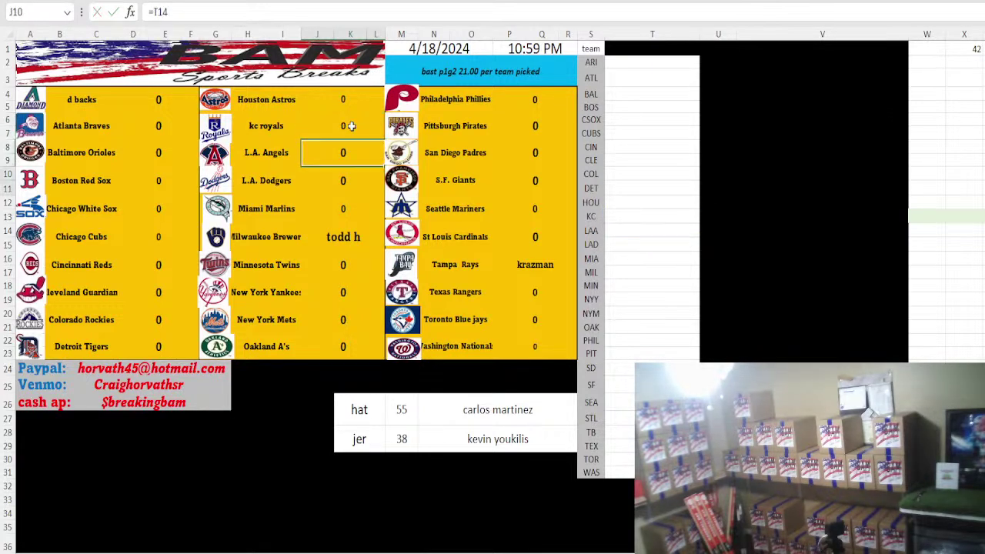
pyautogui.press('Return')
pyautogui.write('=t17')
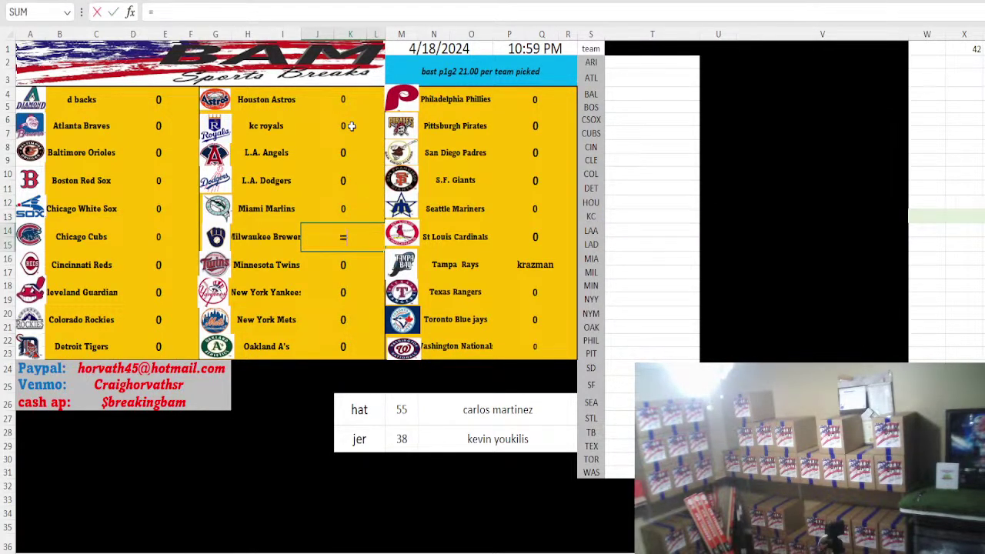
pyautogui.press('Return')
pyautogui.click(523, 240)
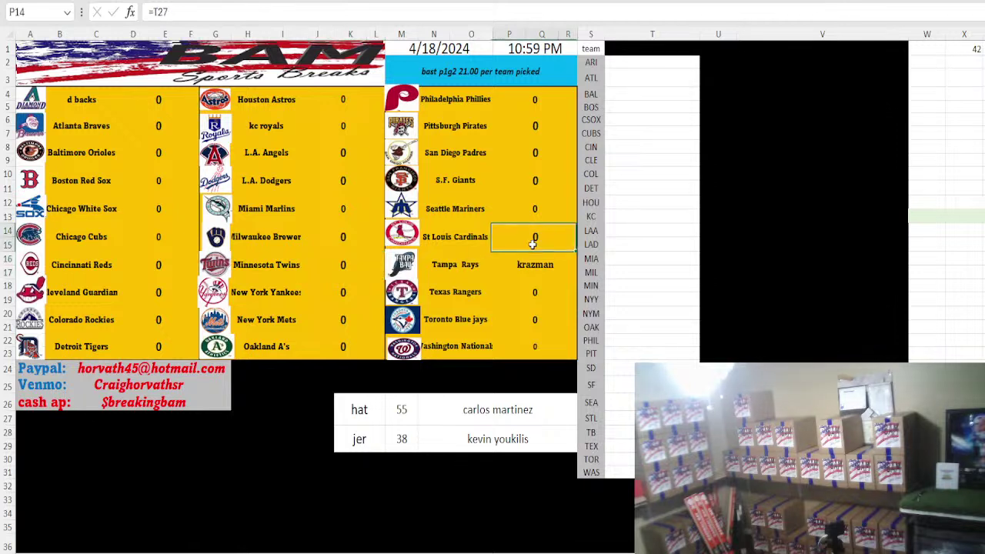
pyautogui.click(536, 262)
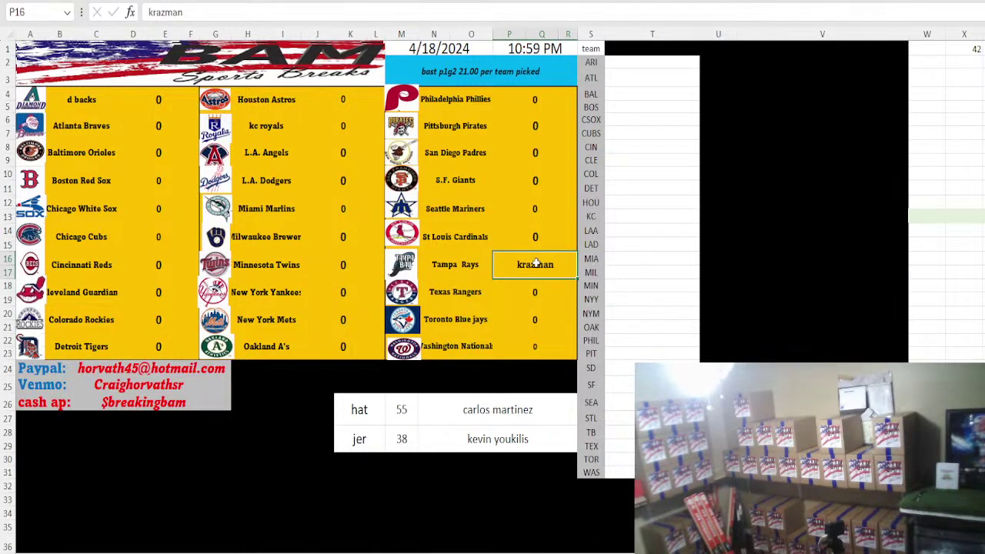
pyautogui.write('=t28')
pyautogui.press('Return')
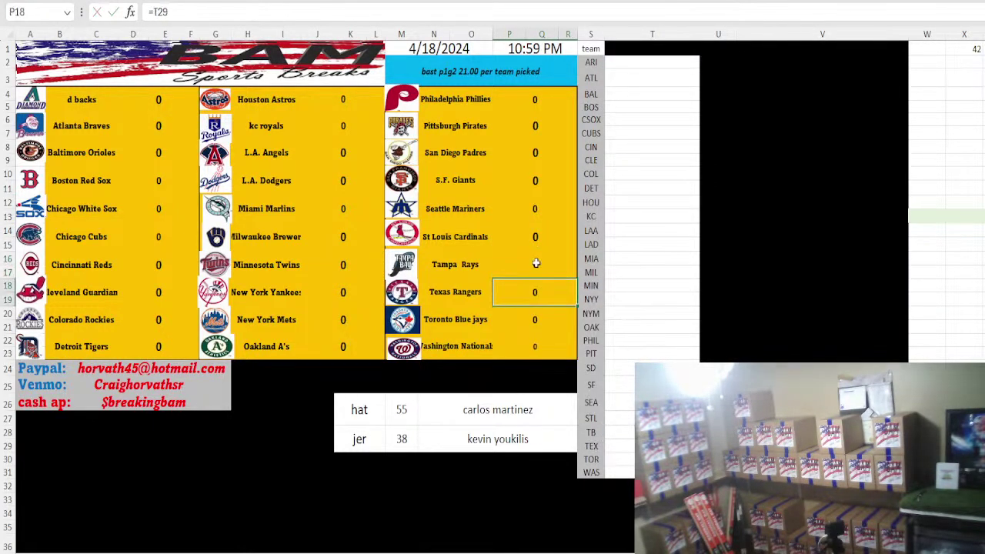
# Clear the hat and jersey results table of labels, box numbers and winners.
pyautogui.moveTo(366, 409); pyautogui.dragTo(455, 440)
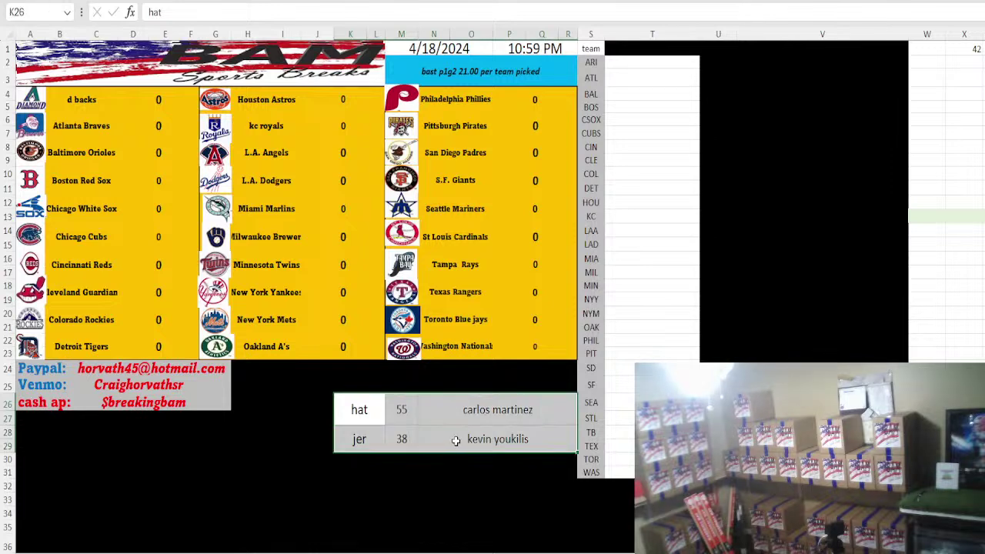
pyautogui.rightClick(455, 440)
pyautogui.click(492, 59)
pyautogui.click(366, 408)
pyautogui.press('Delete')
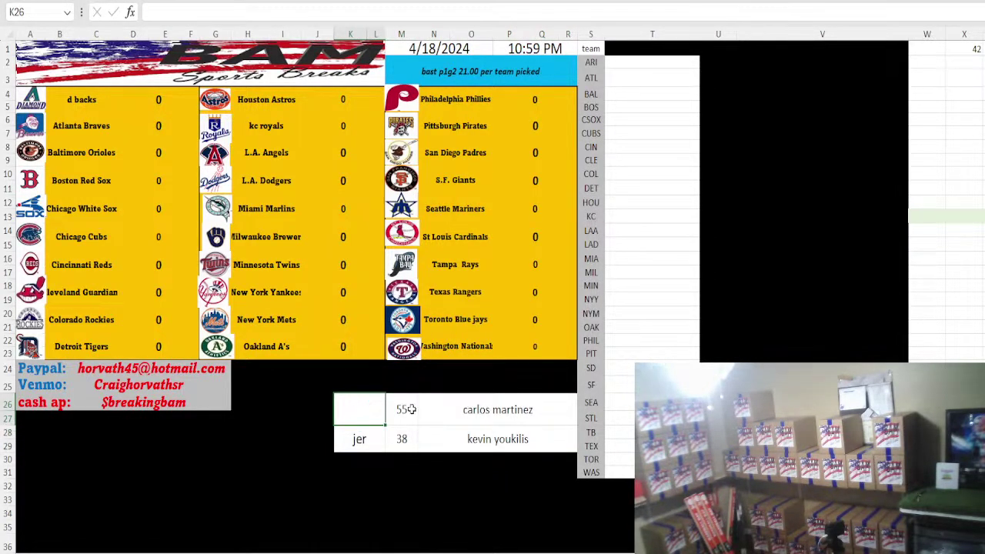
pyautogui.press('Right')
pyautogui.press('Delete')
pyautogui.press('Right')
pyautogui.press('Delete')
pyautogui.press('Down')
pyautogui.press('Delete')
pyautogui.press('Left')
pyautogui.press('Delete')
pyautogui.press('Left')
pyautogui.press('Delete')
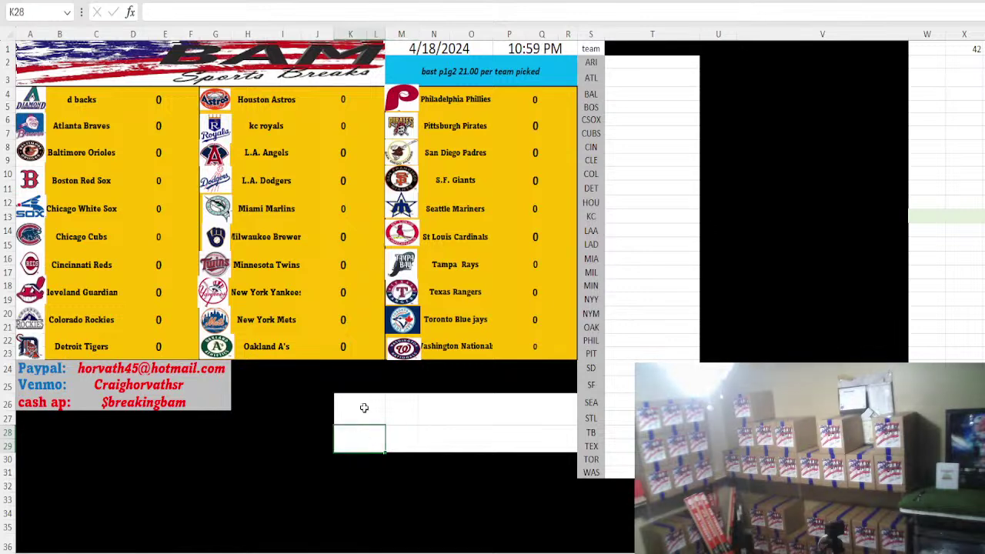
# Enter 'bat' in K26 and move to the Multi sport jersey series sheet.
pyautogui.click(364, 404)
pyautogui.write('bat')
pyautogui.press('Return')
pyautogui.hotkey('ctrl', 'pagedown')
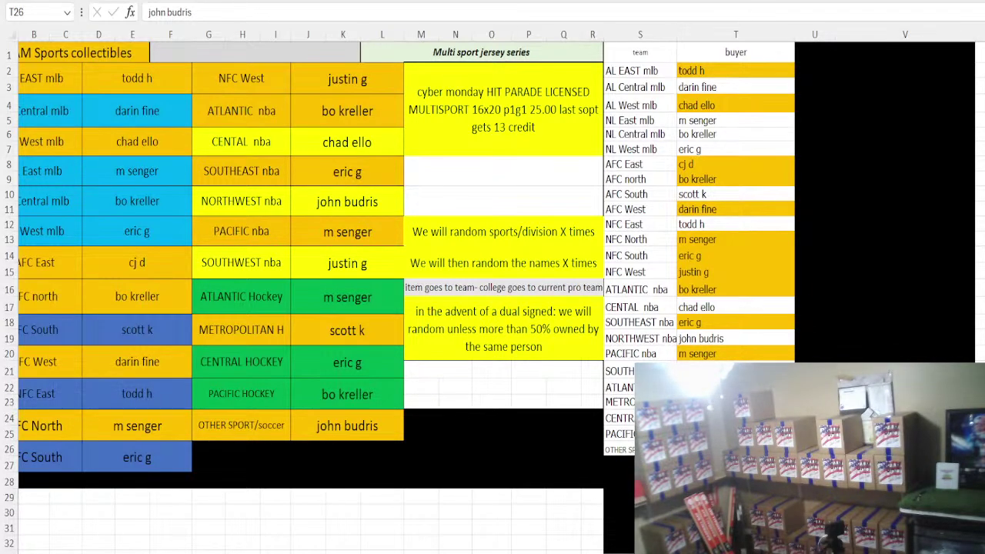
# Glance at the NFL sheet, return to select blank cells M8 and M10, then bring up RANDOM.ORG.
pyautogui.hotkey('ctrl', 'pagedown')
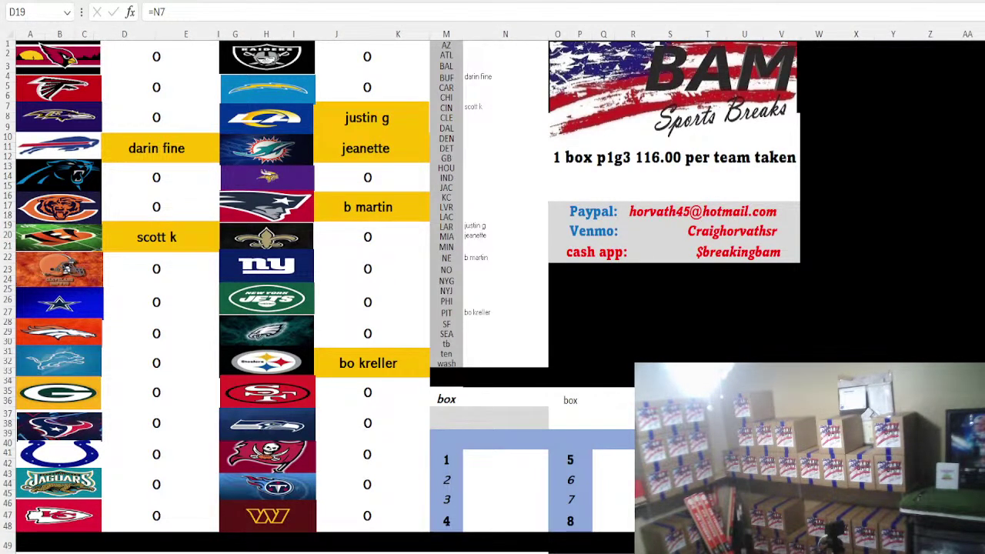
pyautogui.hotkey('ctrl', 'pagedown')
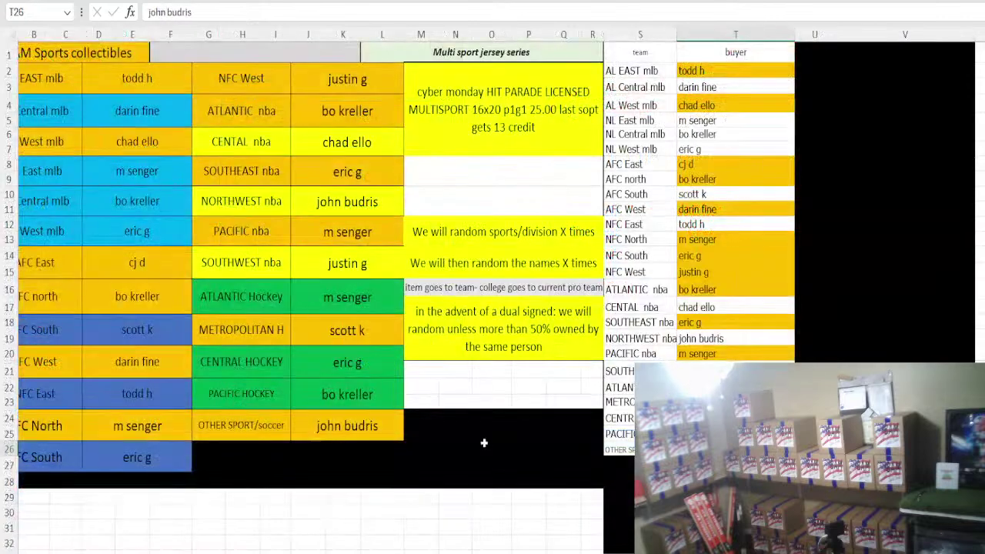
pyautogui.click(468, 374)
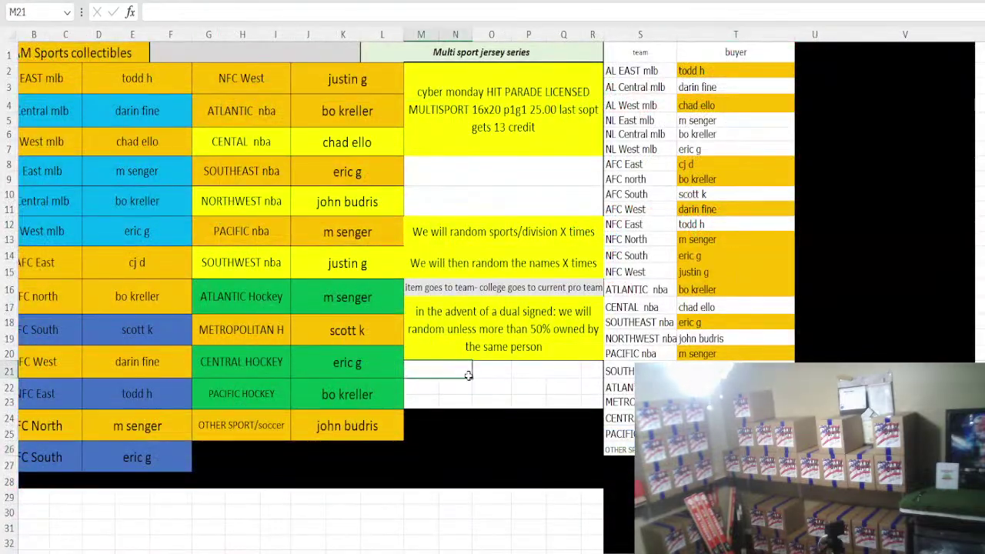
pyautogui.click(461, 174)
pyautogui.click(469, 206)
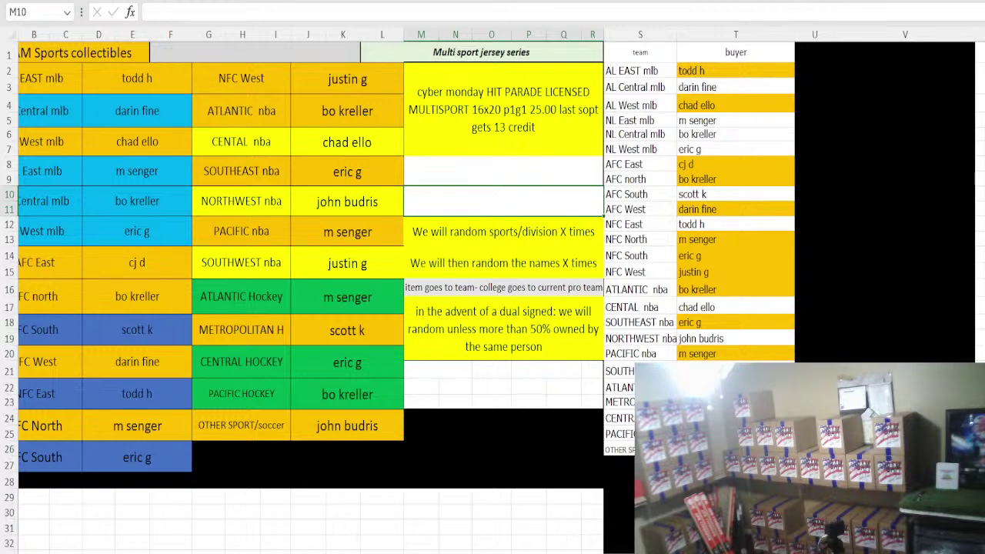
pyautogui.hotkey('alt', 'Tab')
# Set up a new giveaway '2 box ms' with a 2d6 round count and entries 1 to 10.
pyautogui.scroll(-1, 292, 188)
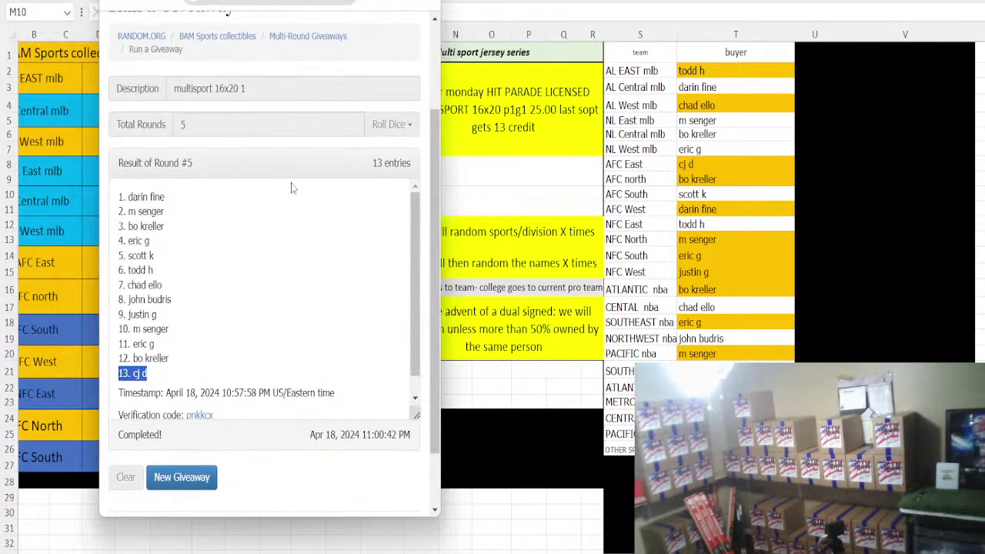
pyautogui.click(184, 487)
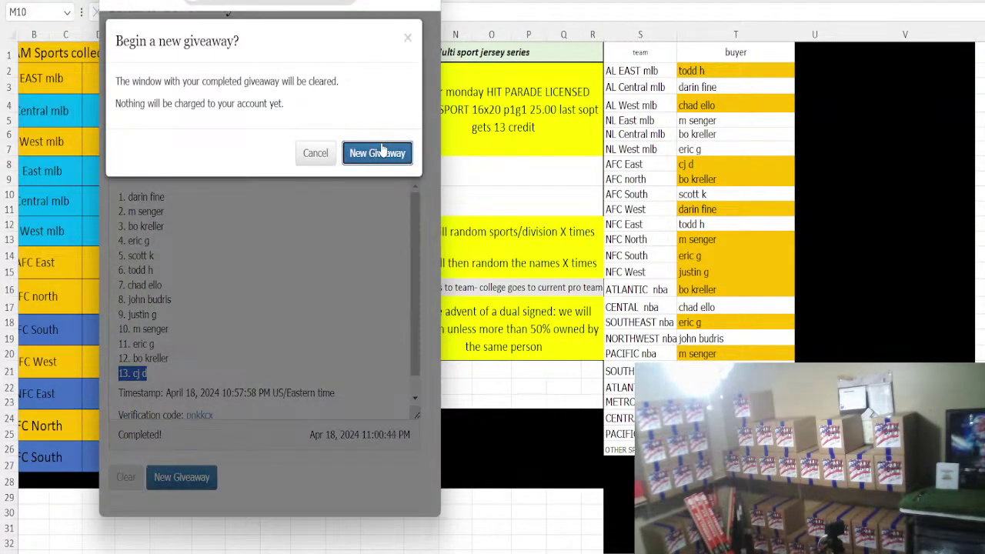
pyautogui.click(376, 152)
pyautogui.click(318, 204)
pyautogui.click(245, 91)
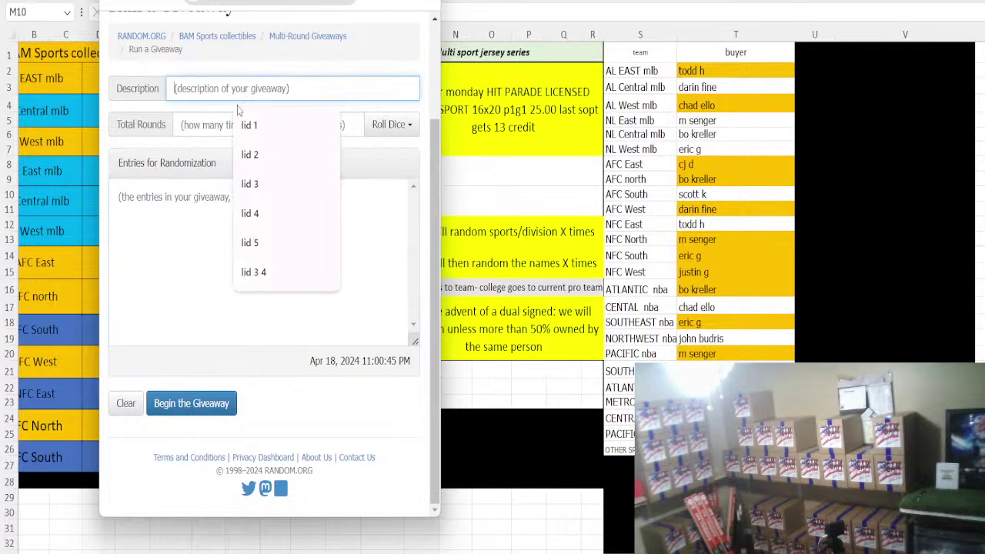
pyautogui.write('2 box ms')
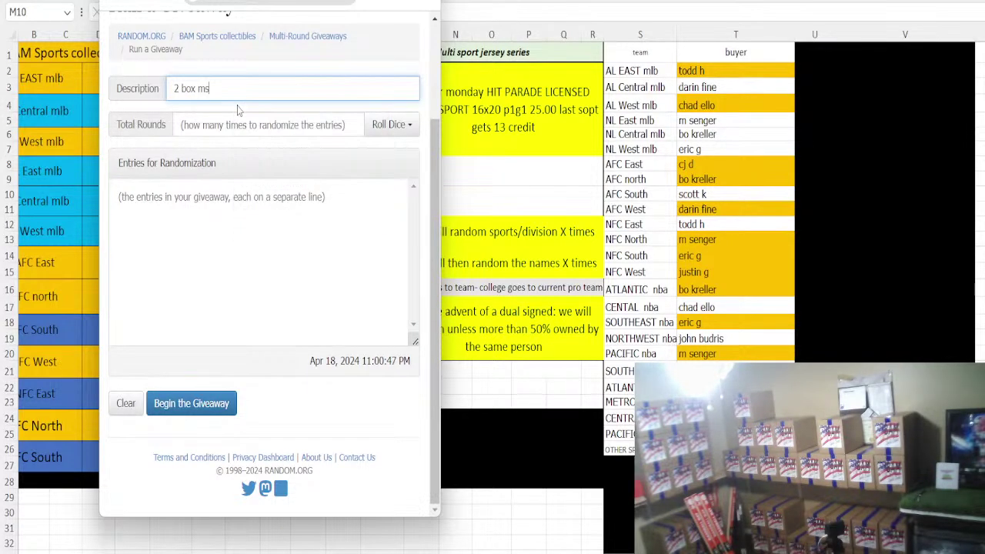
pyautogui.click(405, 129)
pyautogui.click(343, 148)
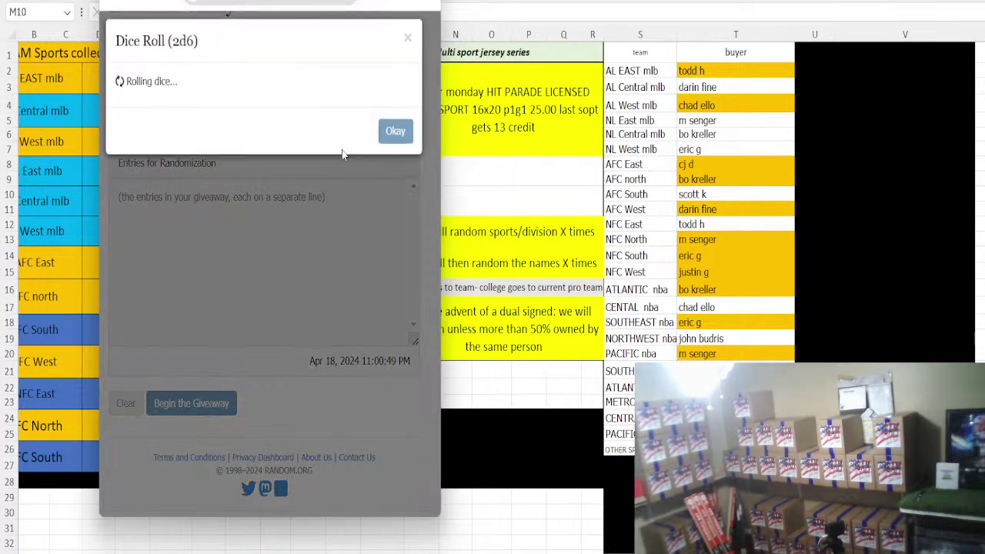
pyautogui.click(394, 209)
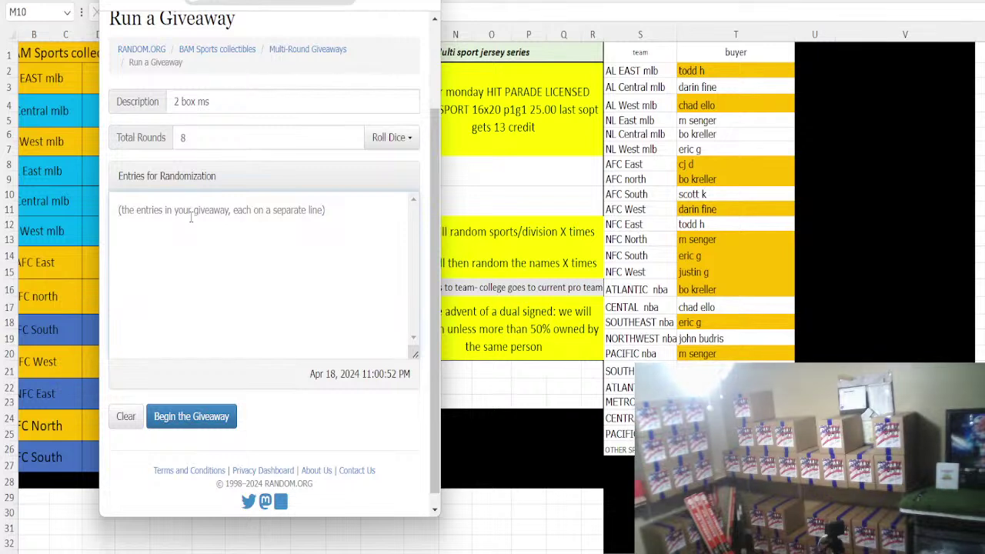
pyautogui.click(191, 217)
pyautogui.write('1')
pyautogui.press('Return')
pyautogui.write('2 3 4 5 6')
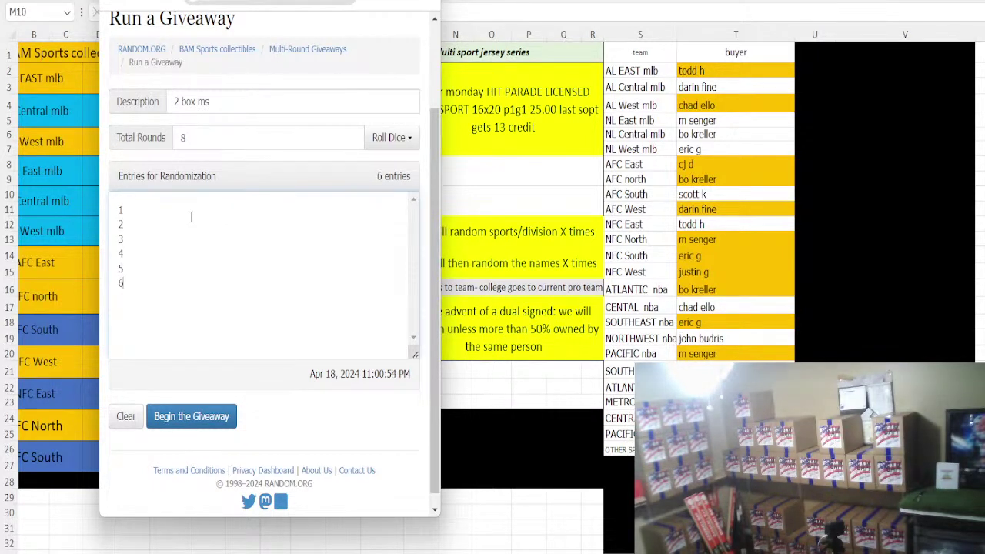
pyautogui.write(' 7 8 9 10')
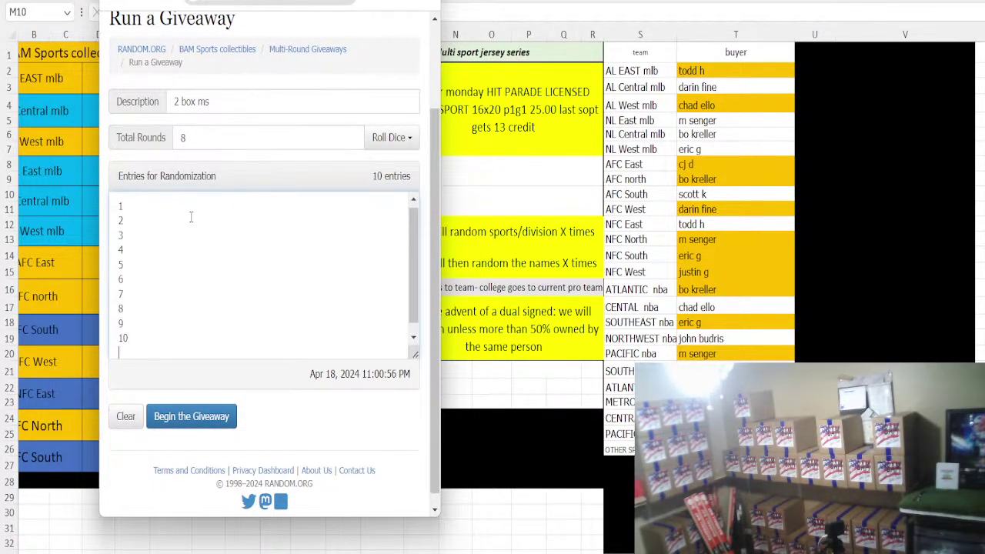
# Run all eight giveaway rounds to the final, leaving 2 and 9 on top.
pyautogui.click(192, 417)
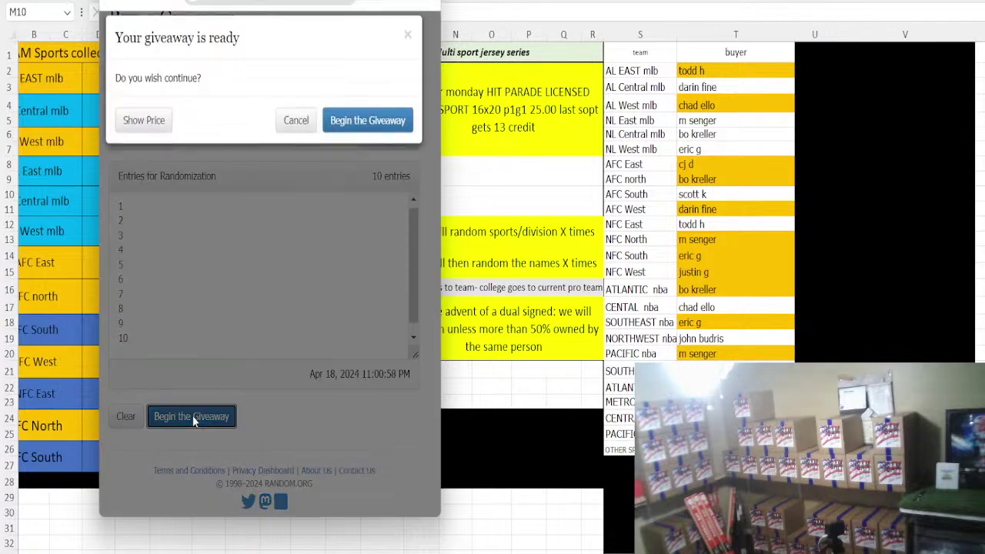
pyautogui.click(369, 125)
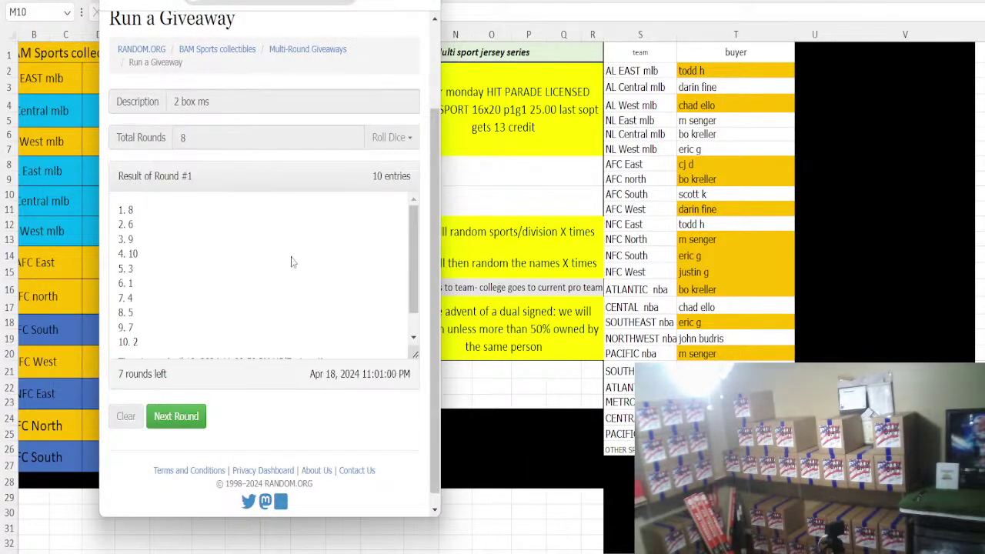
pyautogui.click(176, 416)
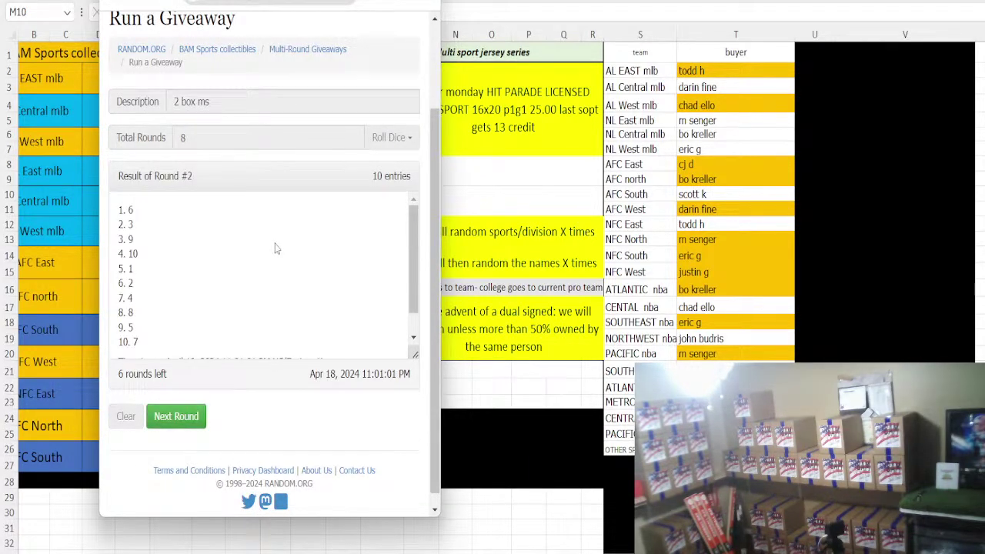
pyautogui.click(176, 416)
pyautogui.scroll(-1, 233, 275)
pyautogui.press('Return')
pyautogui.scroll(-1, 233, 260)
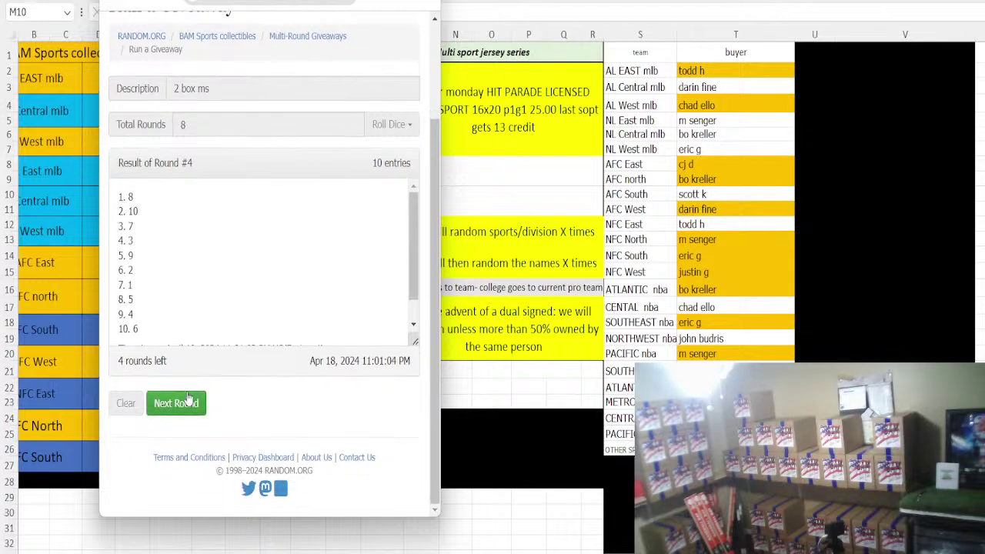
pyautogui.press('Return')
pyautogui.press('Return')
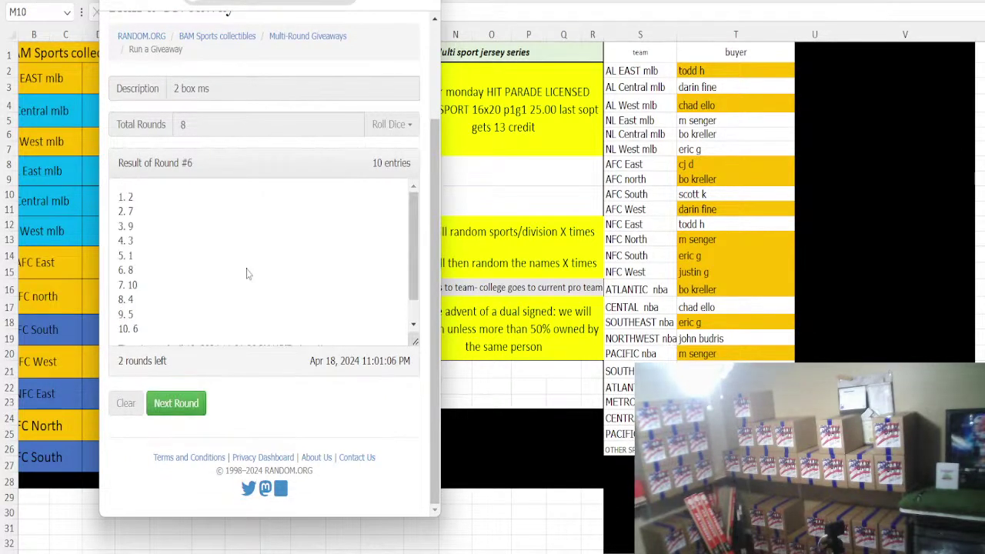
pyautogui.scroll(-1, 231, 284)
pyautogui.click(193, 395)
pyautogui.click(190, 396)
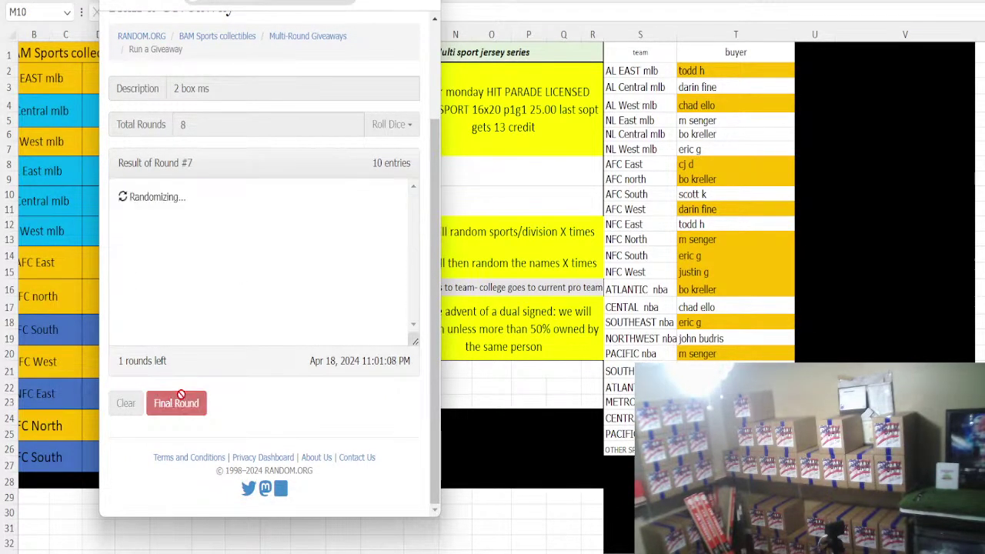
pyautogui.moveTo(113, 197); pyautogui.dragTo(158, 217)
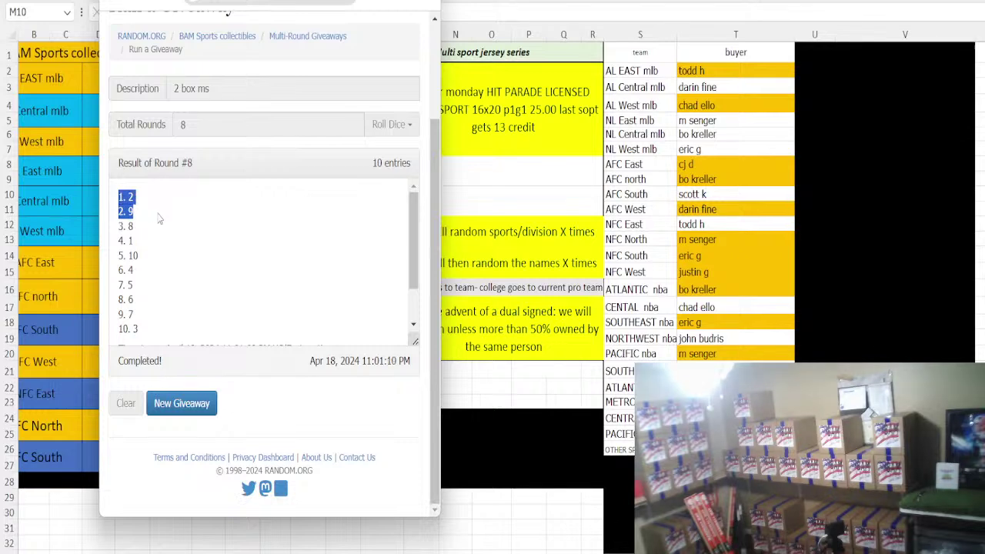
pyautogui.click(306, 4)
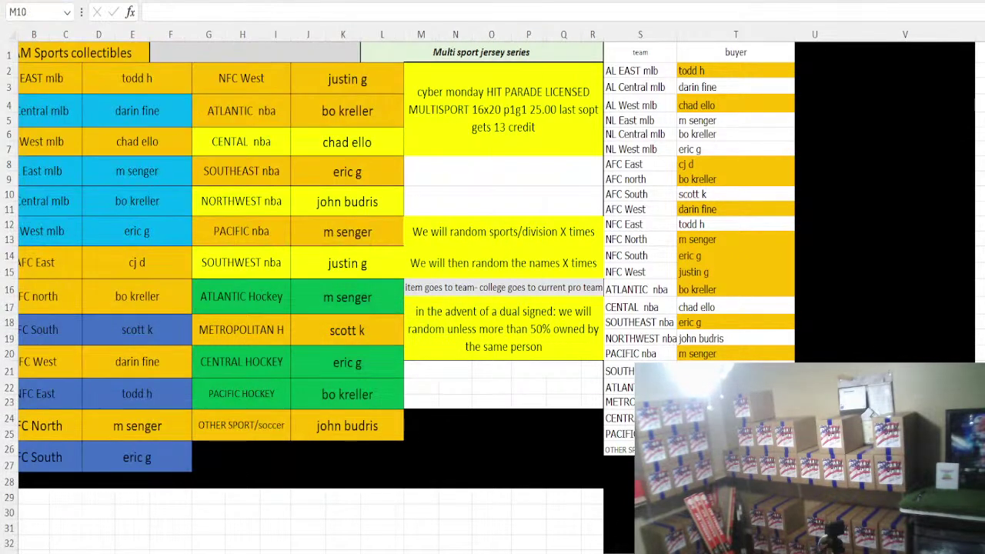
# Record the drawn boxes 2- in M8 and 9- in M10.
pyautogui.click(429, 171)
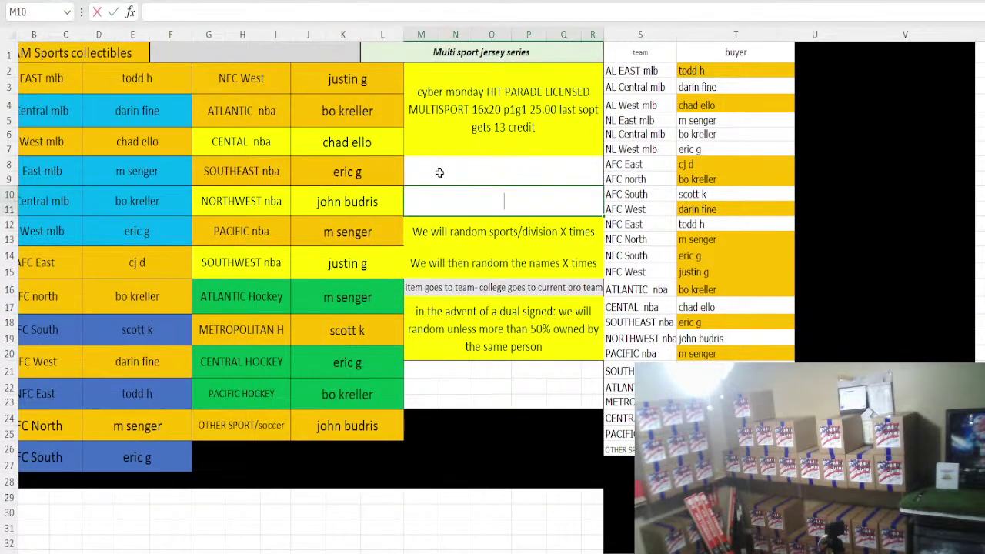
pyautogui.write('2-')
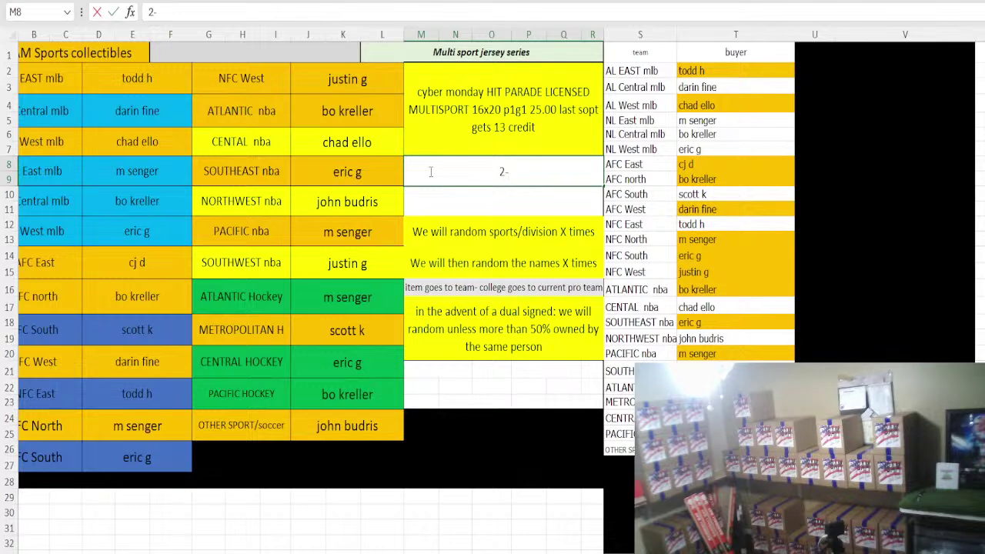
pyautogui.press('Return')
pyautogui.write('9-')
pyautogui.press('Return')
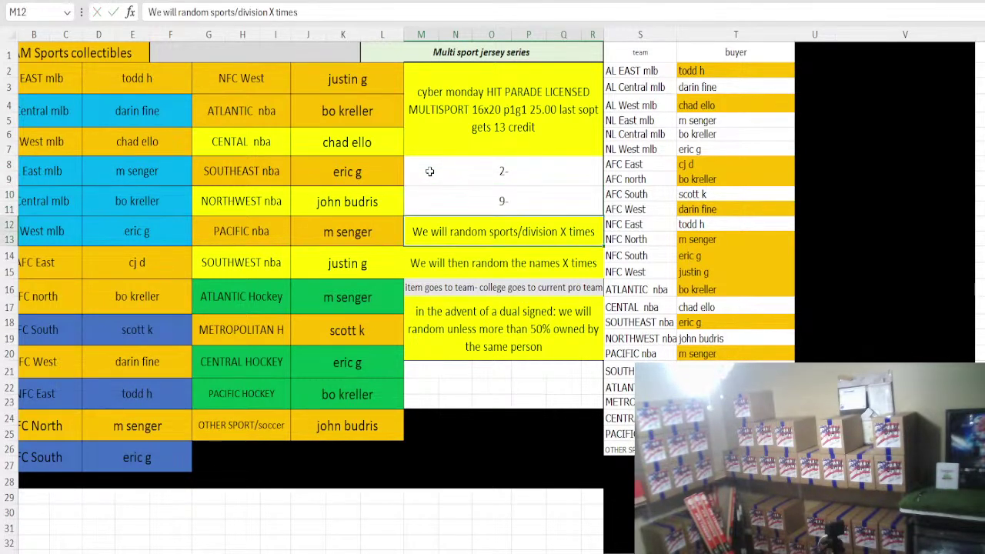
pyautogui.rightClick(413, 263)
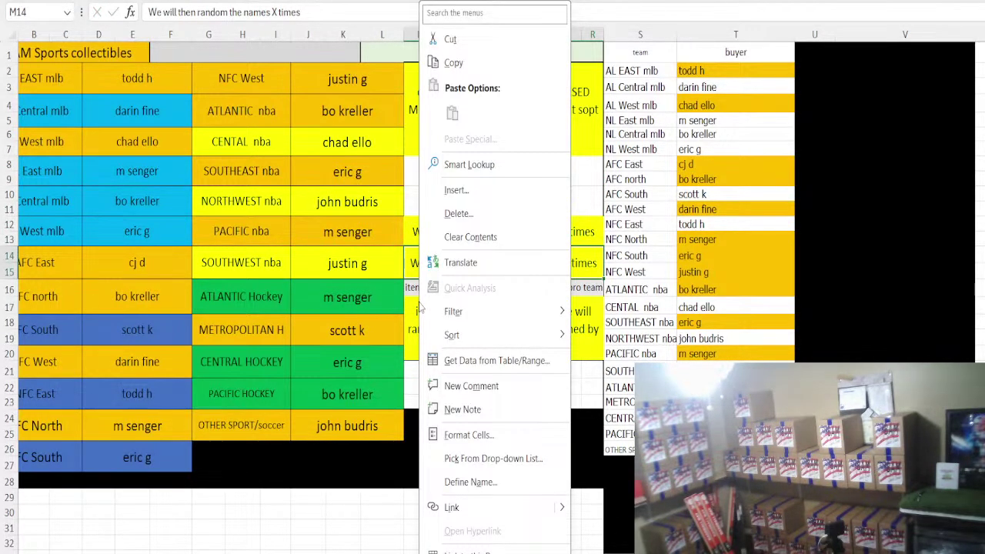
pyautogui.press('Escape')
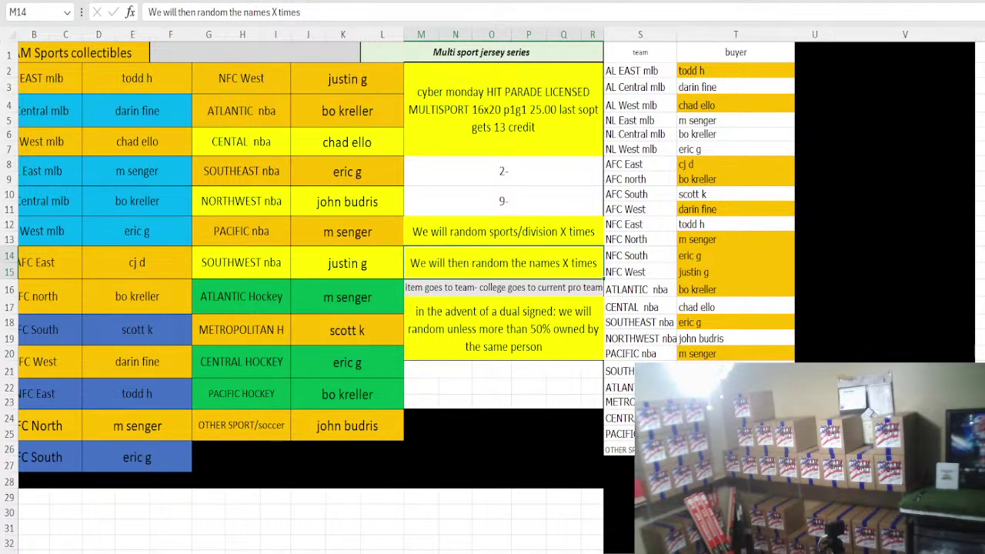
pyautogui.hscroll(-1, 308, 269)
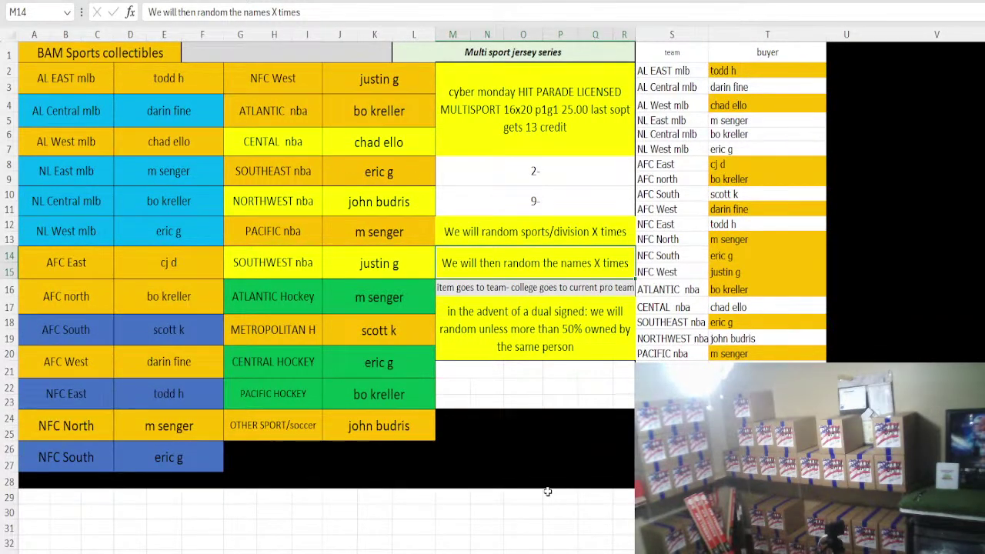
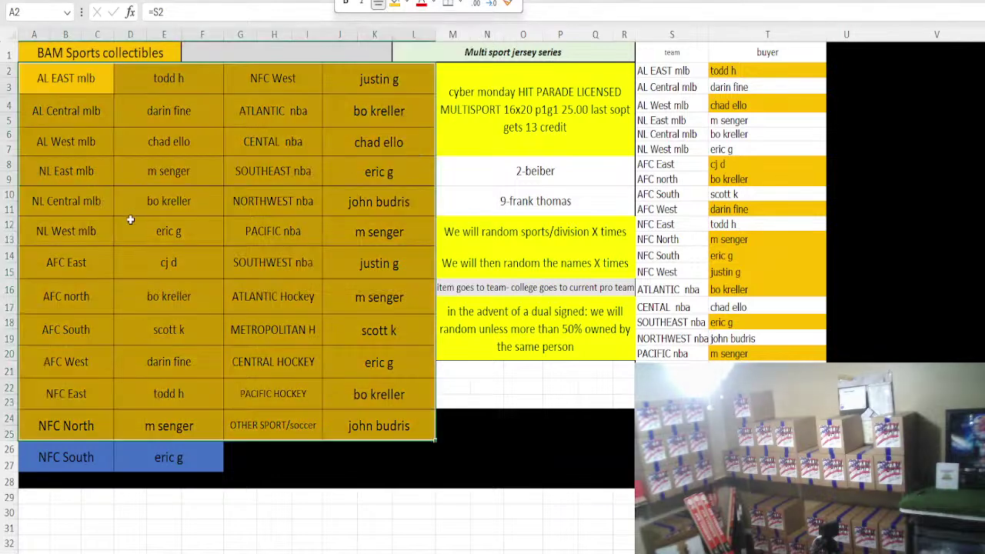
# Shade the AL Central mlb row and its buyer cells (A4:E5) green instead of gold.
pyautogui.moveTo(48, 111); pyautogui.dragTo(187, 103)
pyautogui.rightClick(187, 103)
pyautogui.click(259, 4)
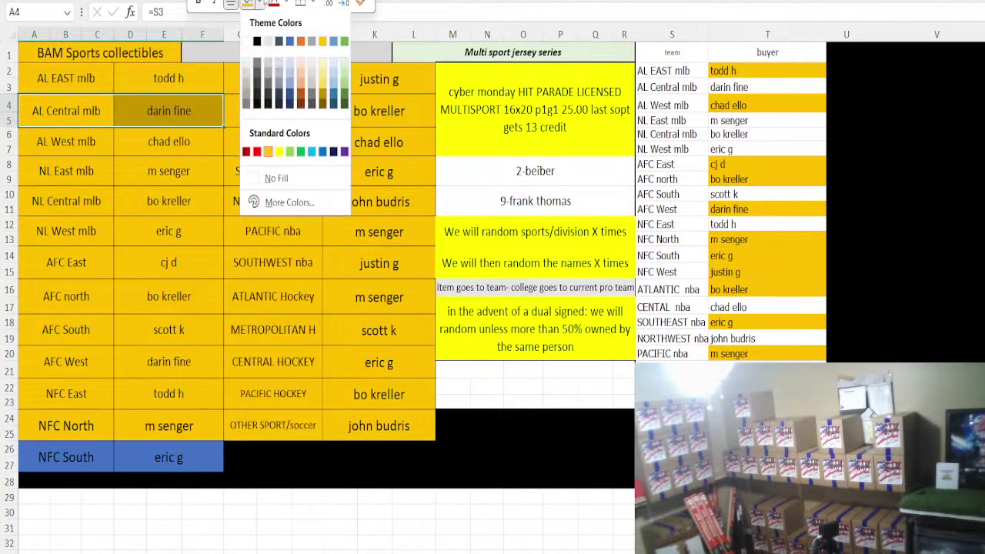
pyautogui.click(300, 154)
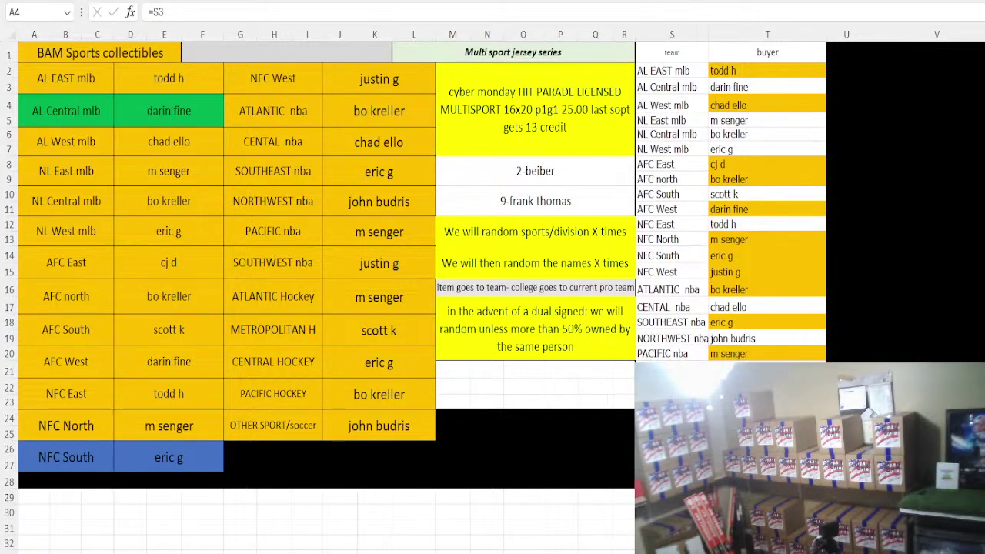
pyautogui.hotkey('alt', 'Tab')
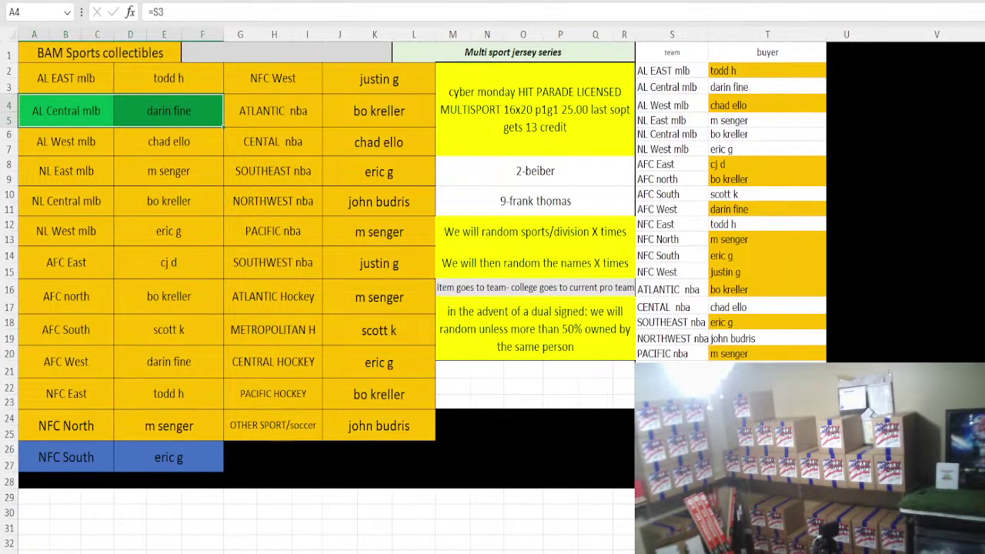
# Switch to the MLB teams sheet and copy the per-team price title cell.
pyautogui.hotkey('ctrl', 'pagedown')
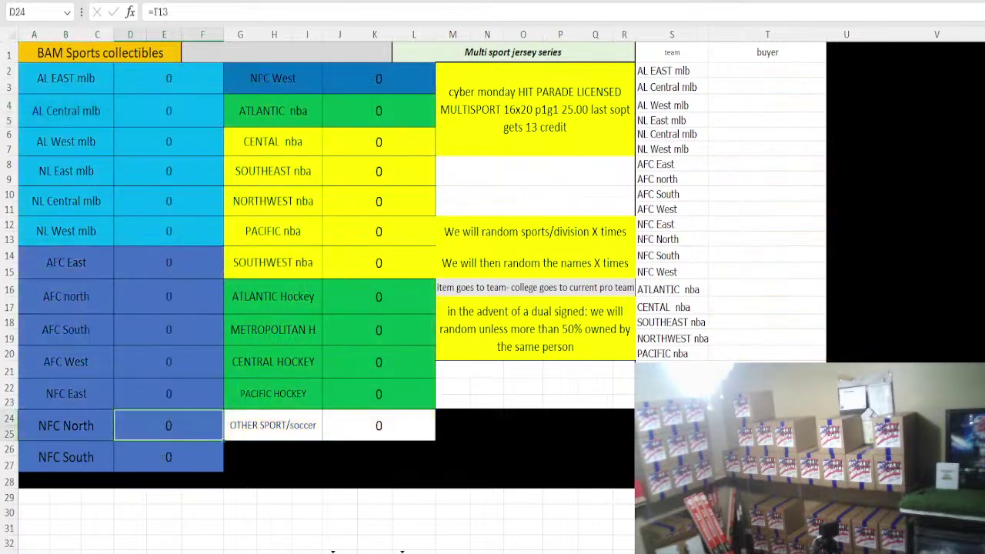
pyautogui.hotkey('ctrl', 'pagedown')
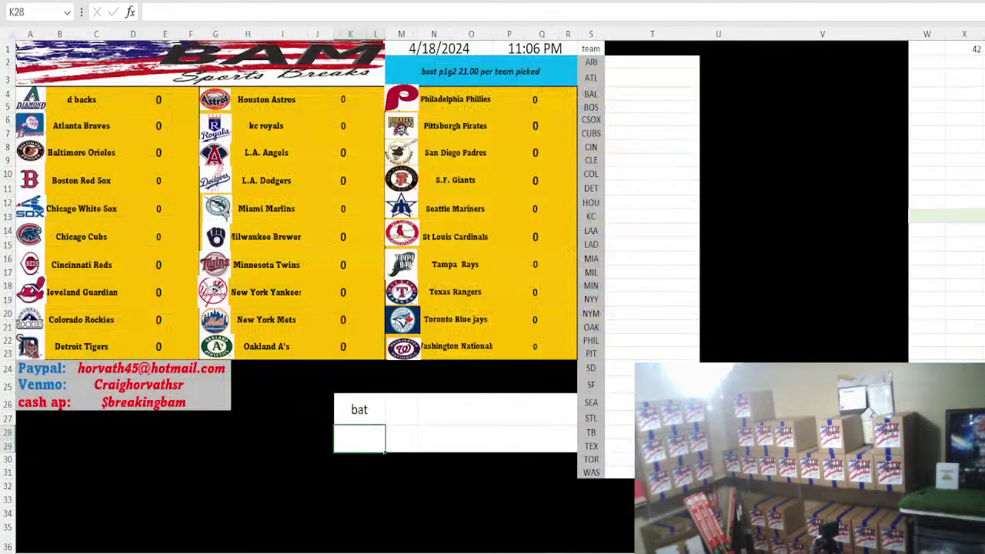
pyautogui.click(483, 77)
pyautogui.rightClick(485, 82)
pyautogui.click(516, 59)
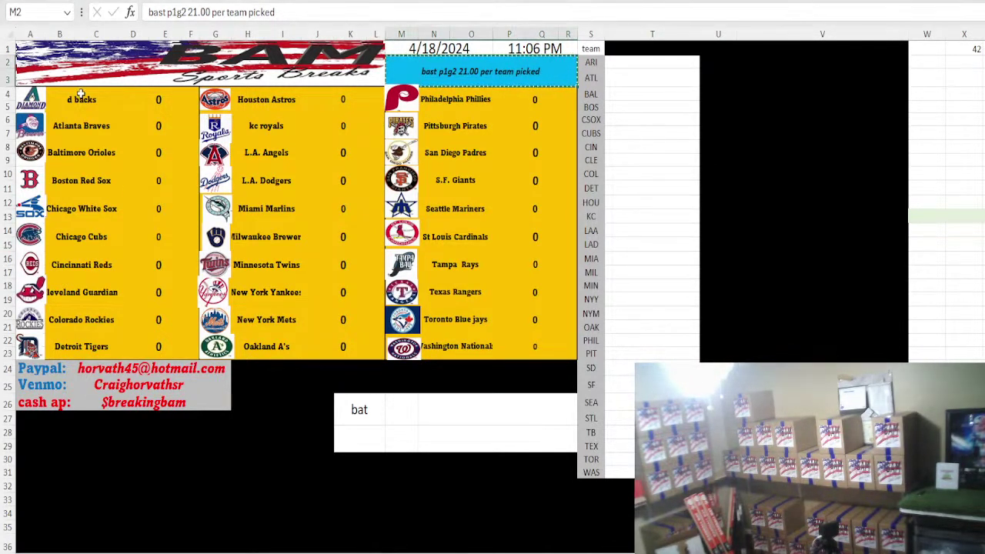
# Set the B4:P23 team grid fill to No Fill, removing the gold.
pyautogui.moveTo(81, 99)
pyautogui.mouseDown()
pyautogui.moveTo(383, 166)
pyautogui.moveTo(483, 345)
pyautogui.moveTo(506, 347)
pyautogui.mouseUp()
pyautogui.rightClick(506, 346)
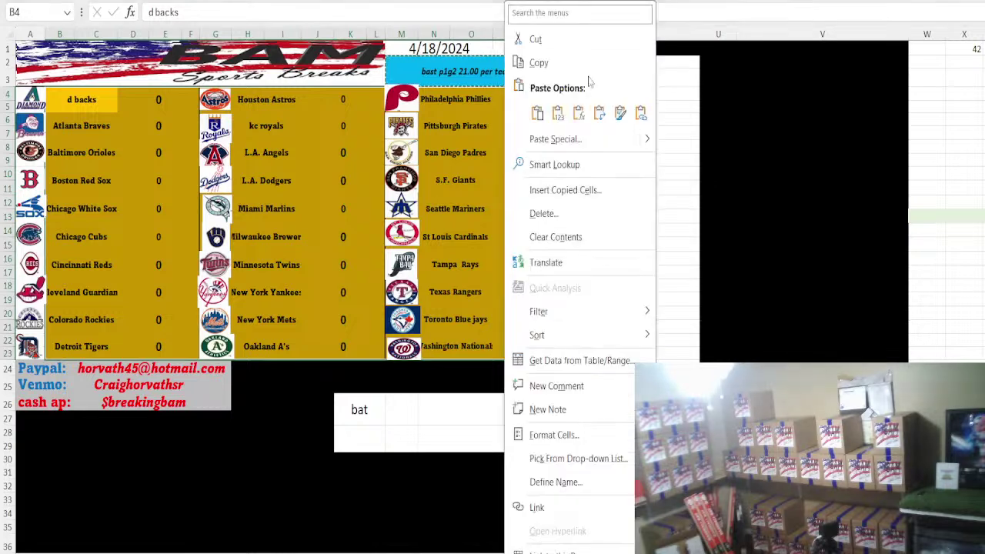
pyautogui.click(592, 154)
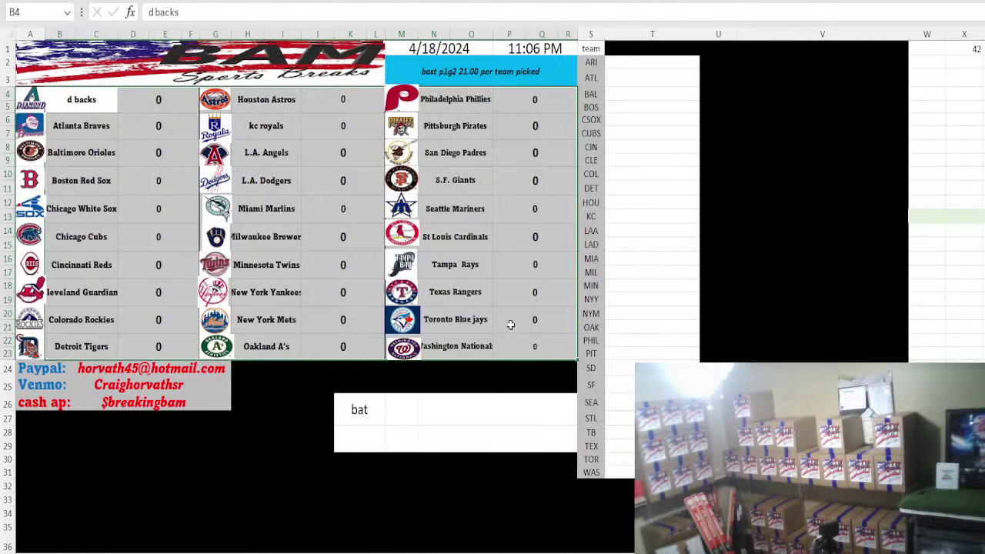
pyautogui.click(646, 352)
# Enter the New York Yankees buyer's name in column T.
pyautogui.click(628, 299)
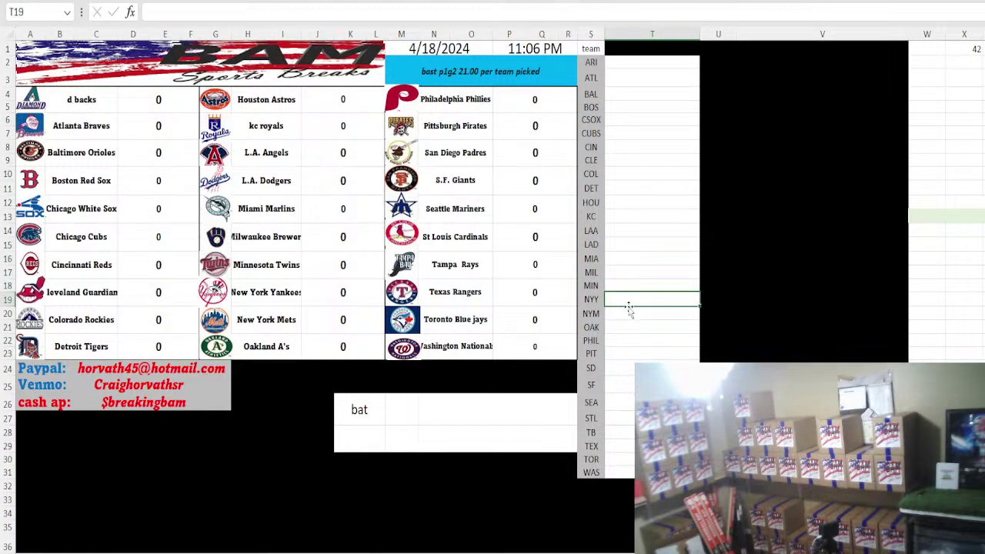
pyautogui.write('todd h')
pyautogui.press('Return')
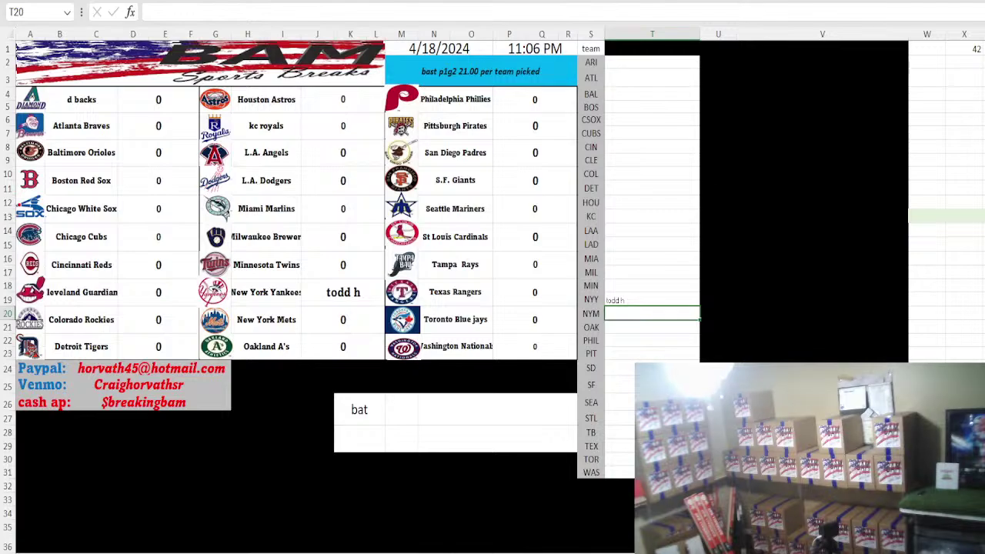
pyautogui.hotkey('alt', 'Tab')
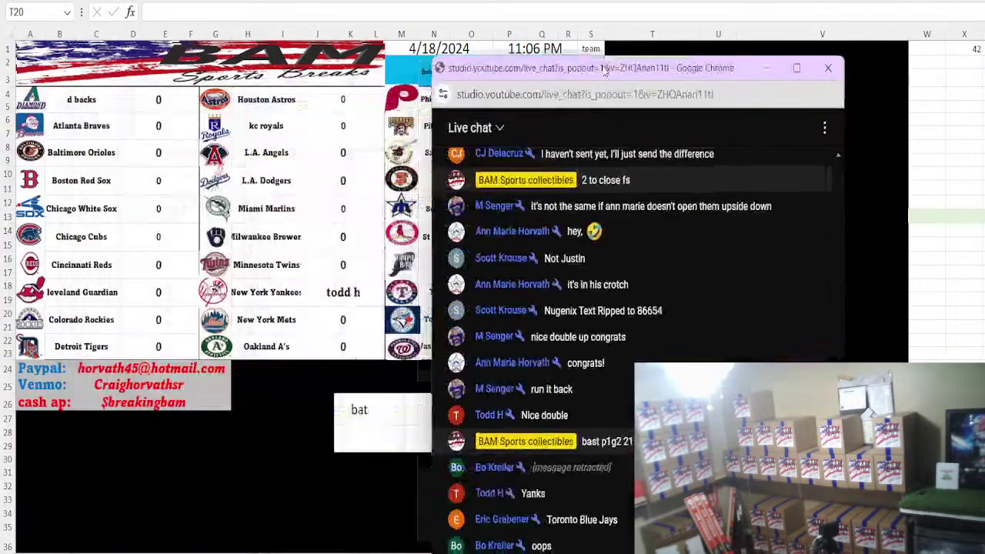
# Enter the Toronto Blue Jays buyer's name in column T.
pyautogui.hotkey('alt', 'Tab')
pyautogui.hotkey('alt', 'Tab')
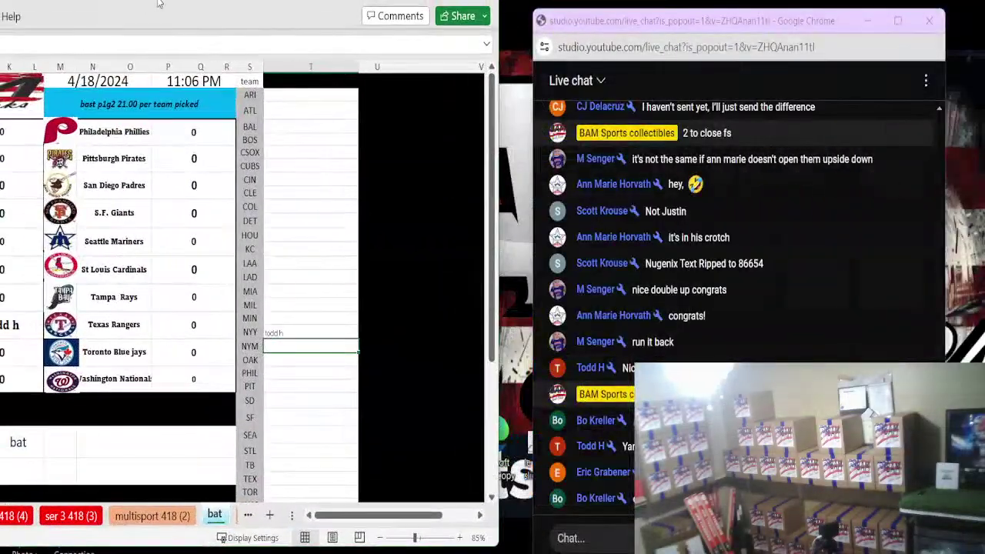
pyautogui.click(297, 492)
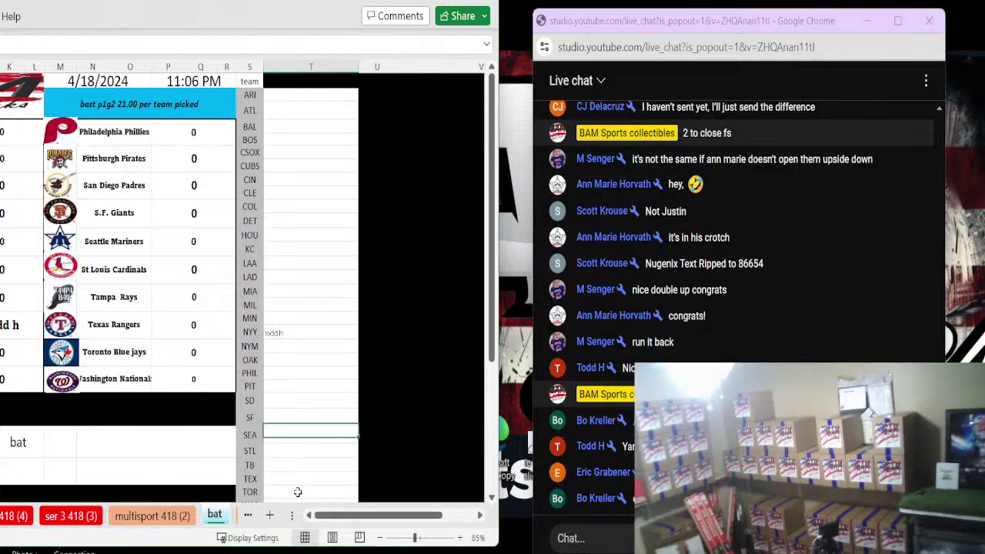
pyautogui.write('eric g')
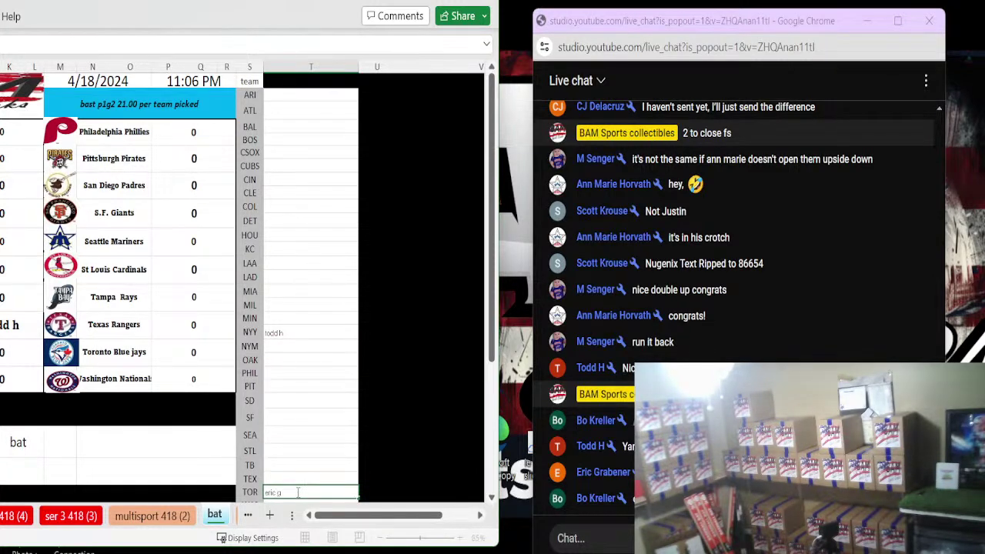
pyautogui.press('Return')
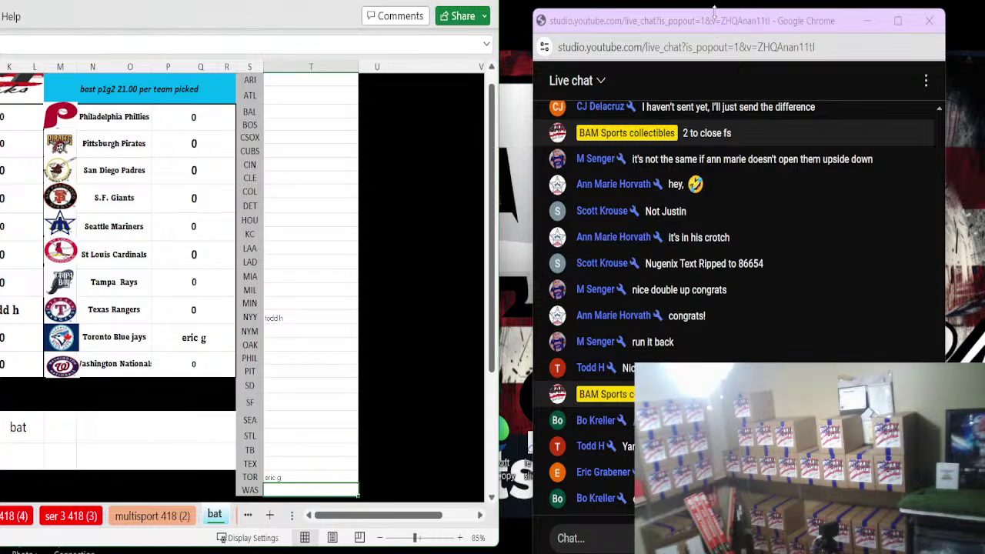
# Move the live-chat popout off screen and shift the spreadsheet window right.
pyautogui.moveTo(714, 11); pyautogui.dragTo(703, 6)
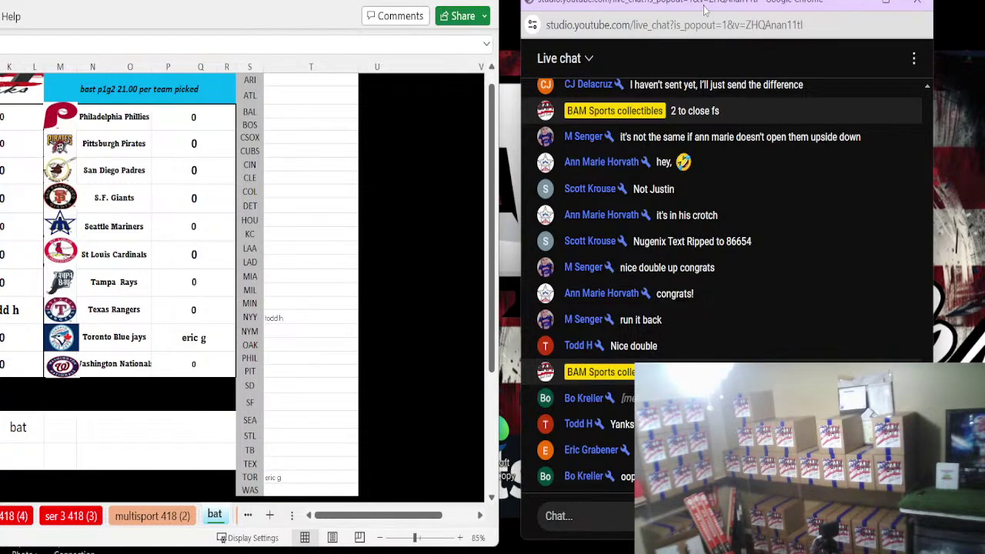
pyautogui.moveTo(704, 9); pyautogui.dragTo(0, 0)
pyautogui.moveTo(72, 38); pyautogui.dragTo(611, 26)
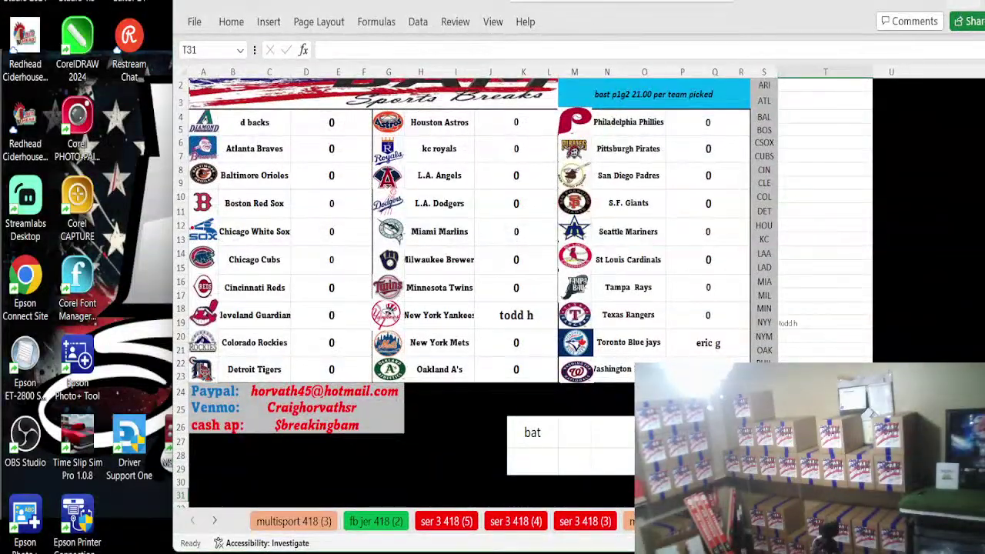
# Maximize Excel and enter the Seattle Mariners buyer's name in column T.
pyautogui.doubleClick(962, 2)
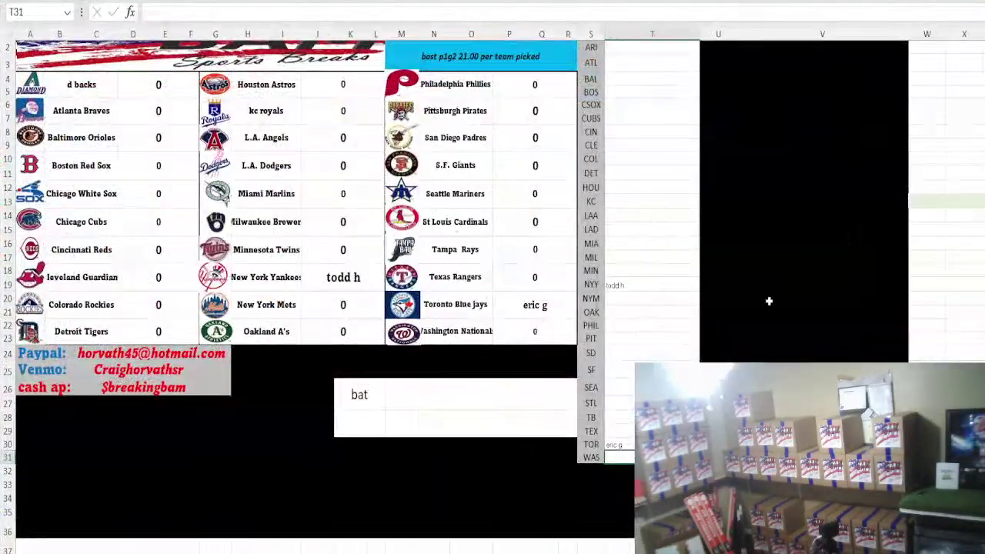
pyautogui.click(627, 383)
pyautogui.write('sco')
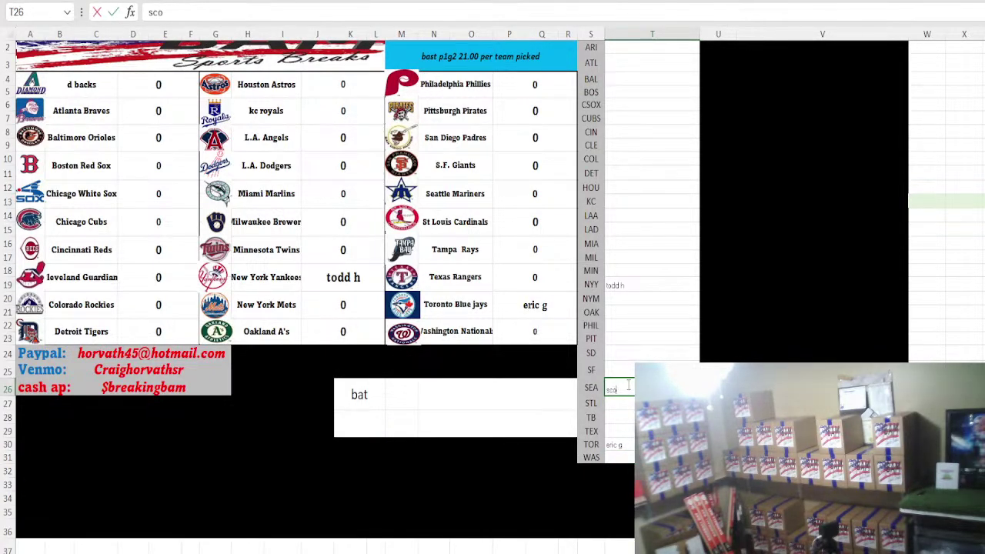
pyautogui.write('tt k')
pyautogui.press('Return')
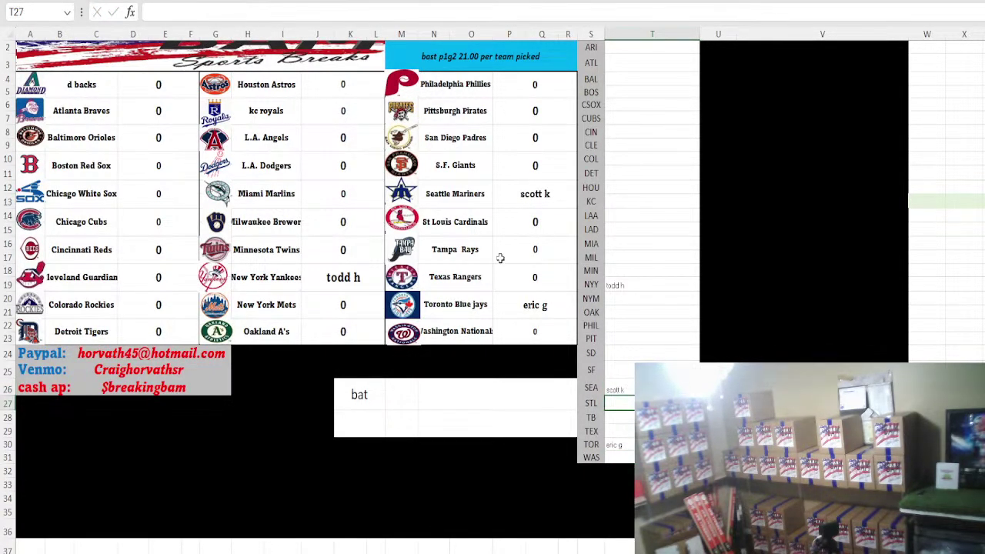
# Fill the claimed Yankees, Mariners and Blue Jays team and buyer cells gold.
pyautogui.moveTo(295, 278); pyautogui.dragTo(345, 278)
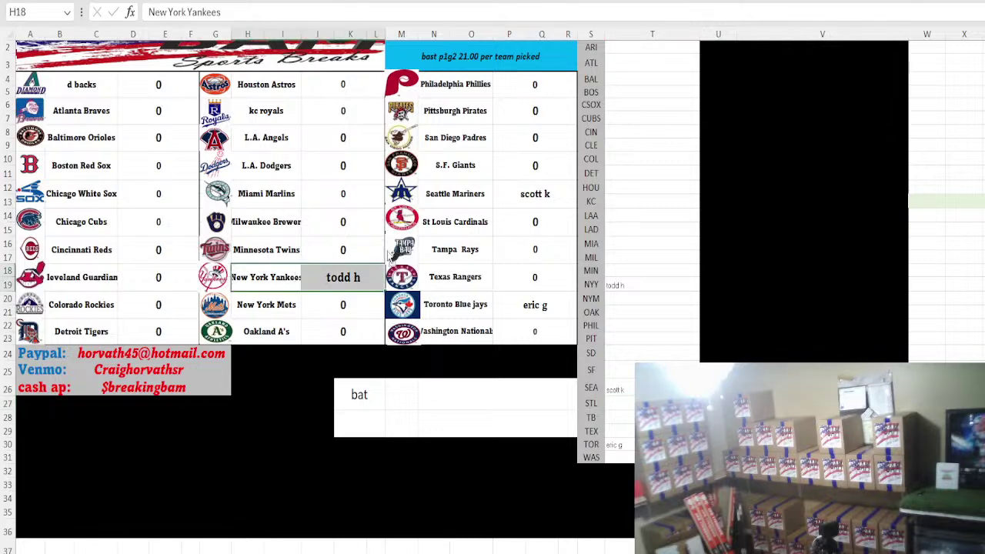
pyautogui.moveTo(470, 199); pyautogui.dragTo(520, 203)
pyautogui.moveTo(481, 314); pyautogui.dragTo(526, 307)
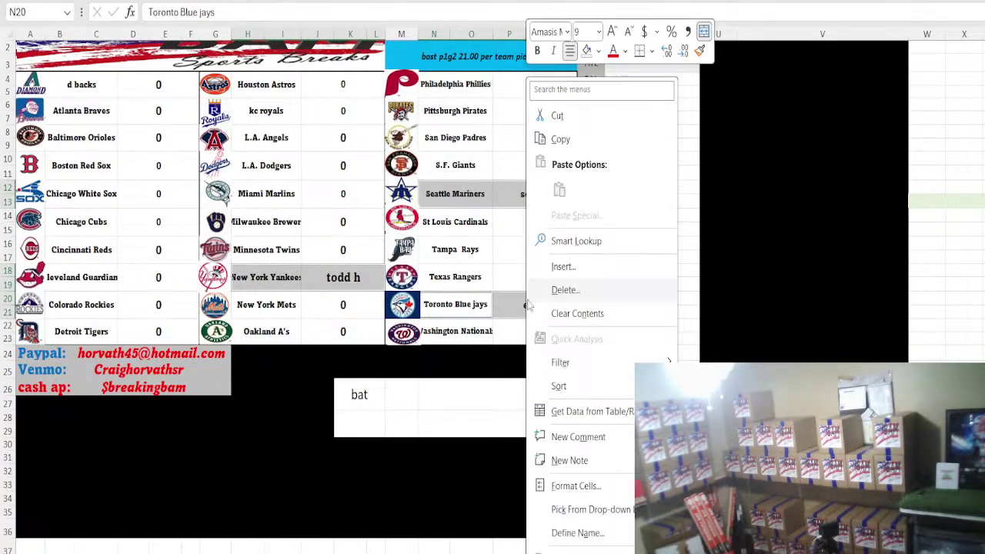
pyautogui.rightClick(527, 308)
pyautogui.click(598, 51)
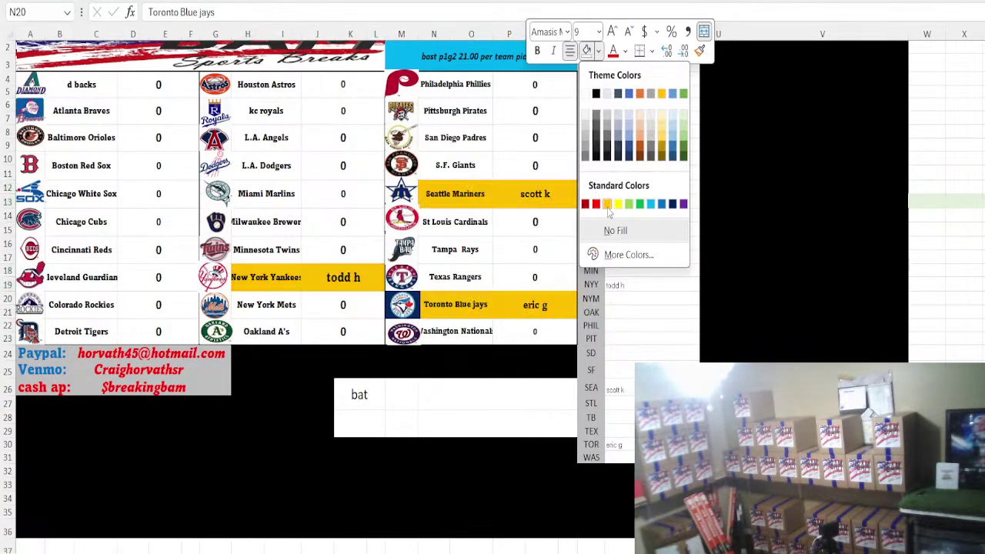
pyautogui.click(608, 205)
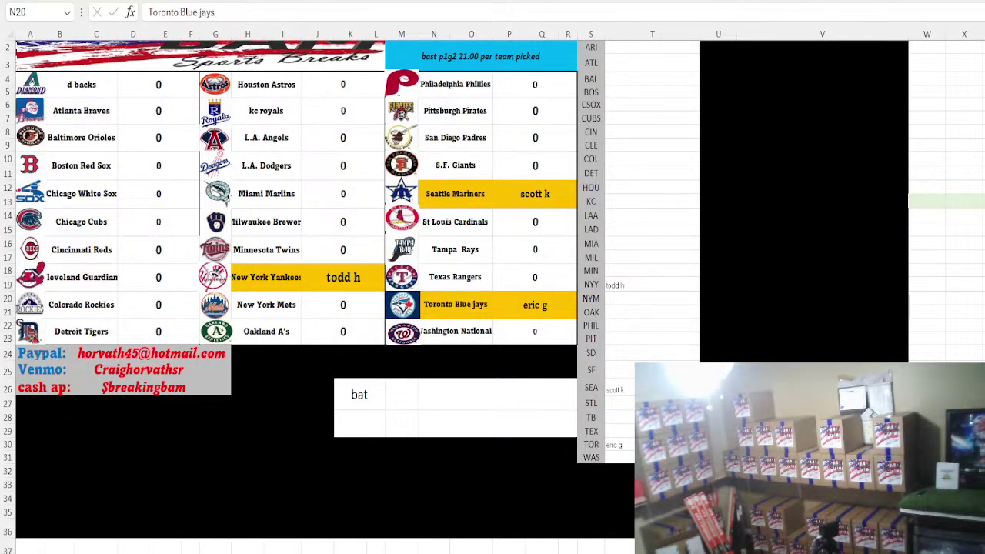
# Enter the St Louis Cardinals buyer's name and shade that row gold.
pyautogui.click(627, 402)
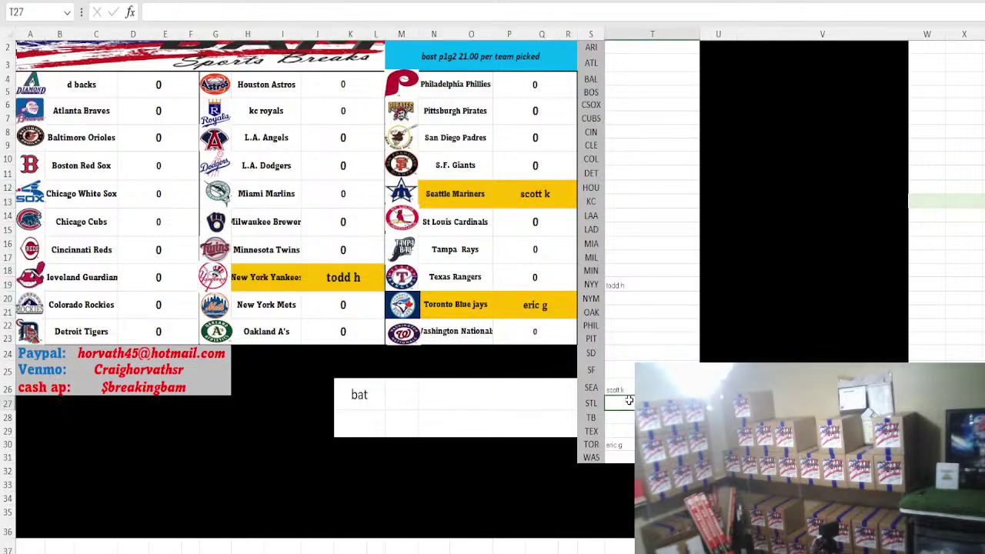
pyautogui.press('Return')
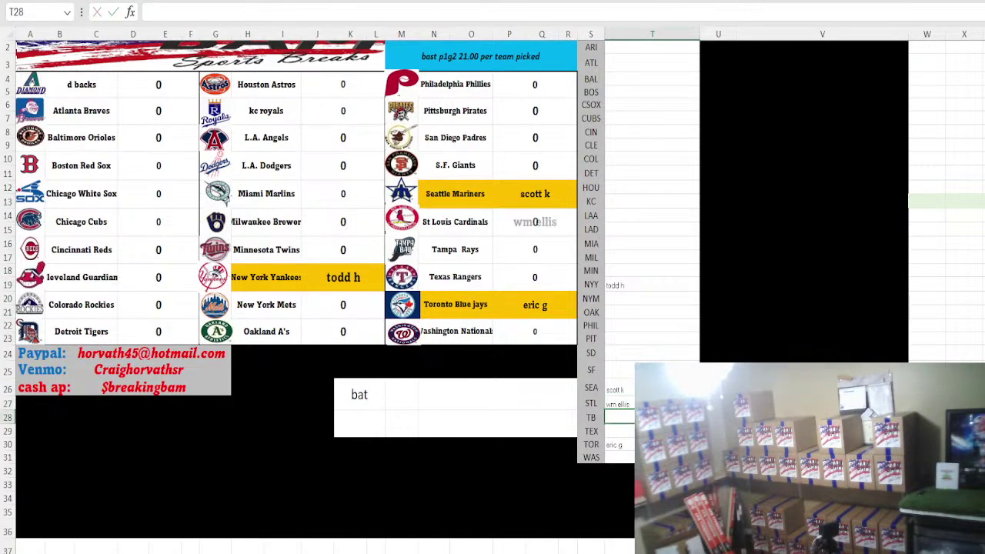
pyautogui.click(533, 222)
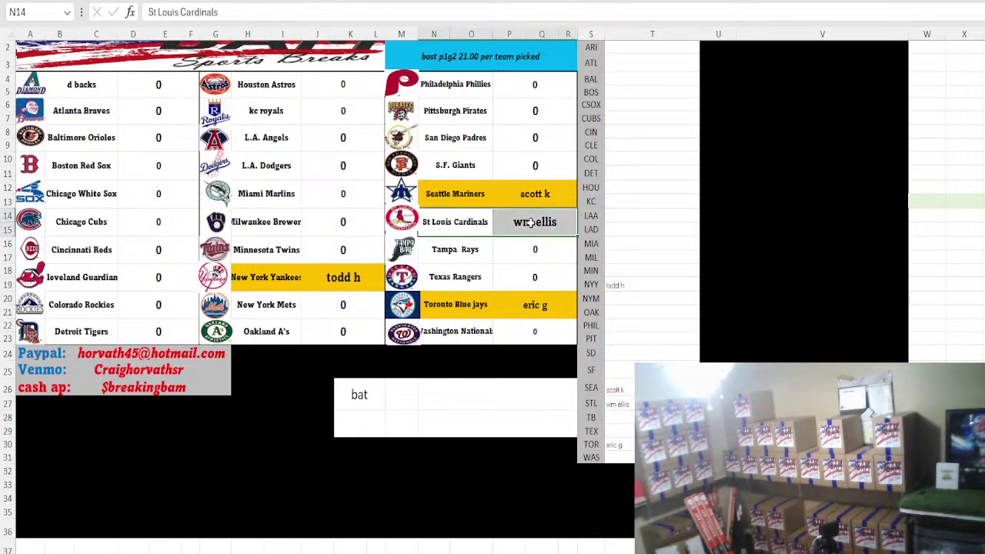
pyautogui.rightClick(531, 222)
pyautogui.press('Escape')
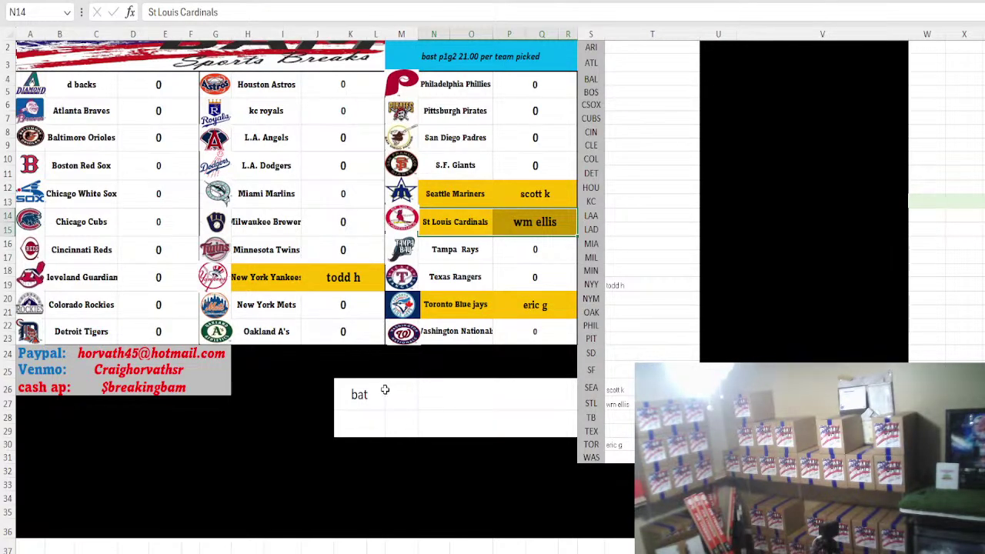
# Enter the Chicago Cubs buyer's name, shade it gold, and show the multi-sport sheet.
pyautogui.click(620, 117)
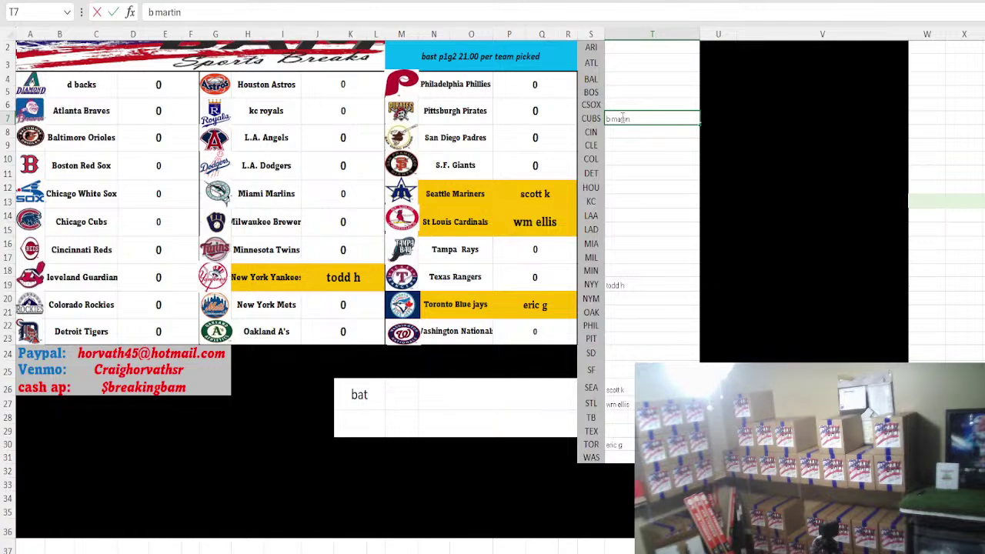
pyautogui.press('Return')
pyautogui.click(137, 221)
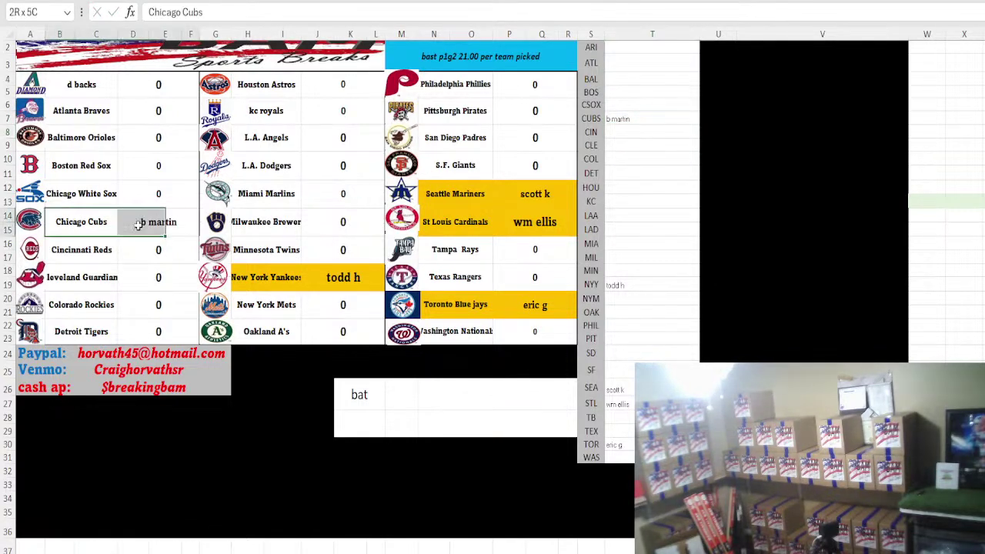
pyautogui.rightClick(139, 221)
pyautogui.press('Escape')
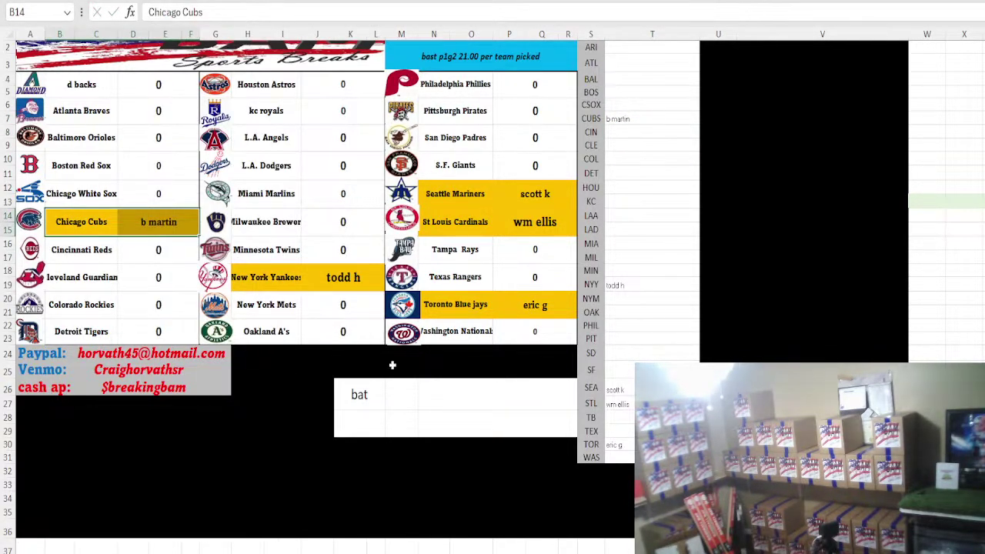
pyautogui.click(400, 395)
pyautogui.click(346, 422)
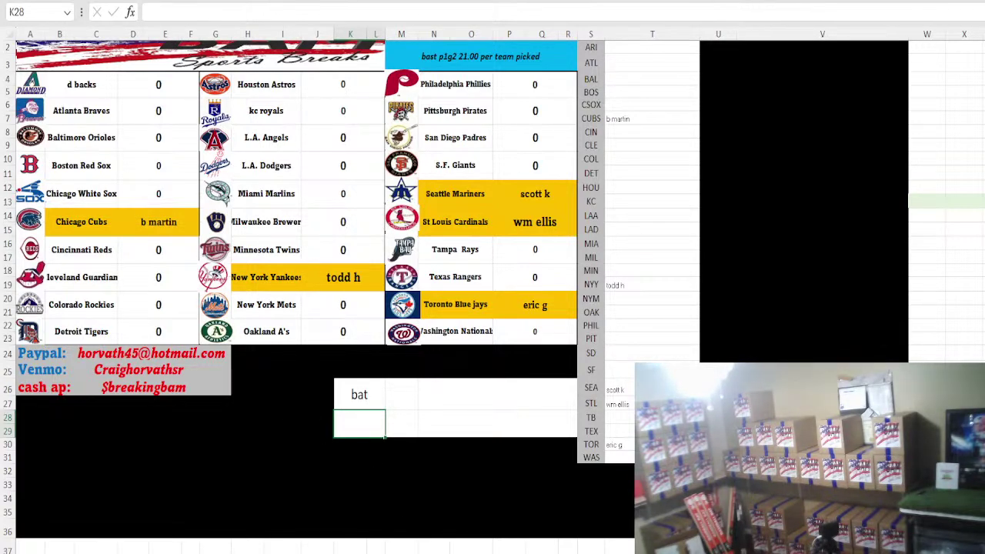
pyautogui.hotkey('ctrl', 'pagedown')
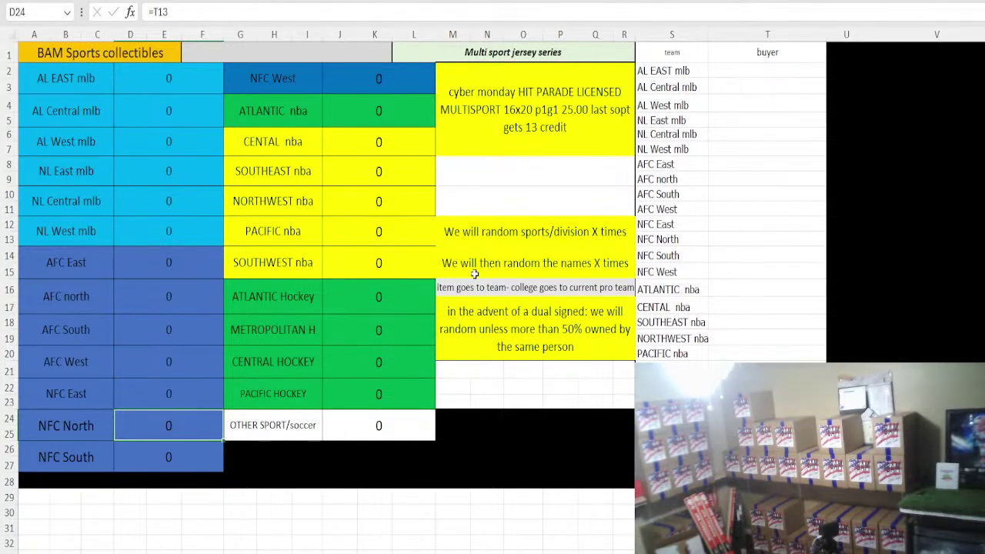
# Copy the cyber monday HIT PARADE announcement in M2 and bring up the live chat.
pyautogui.click(531, 125)
pyautogui.rightClick(532, 126)
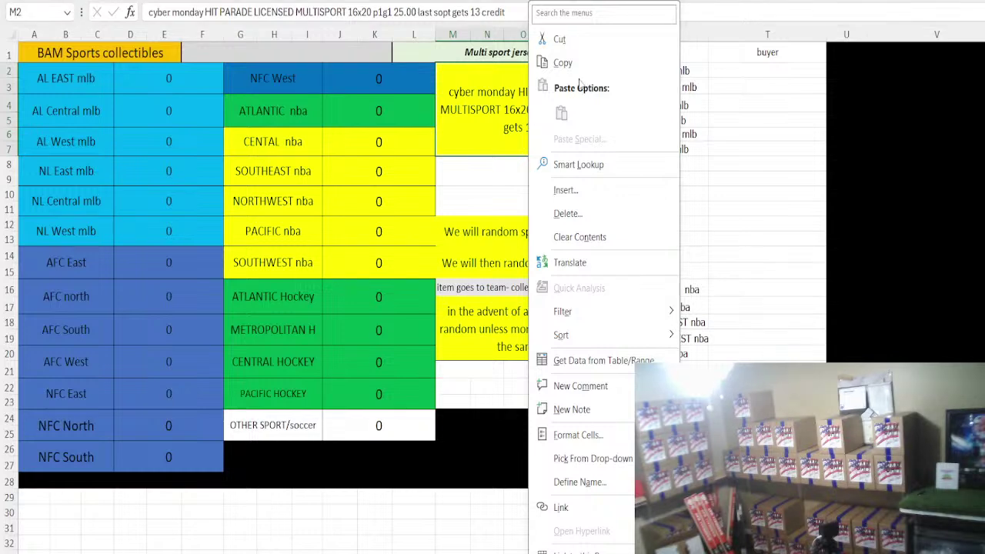
pyautogui.click(562, 62)
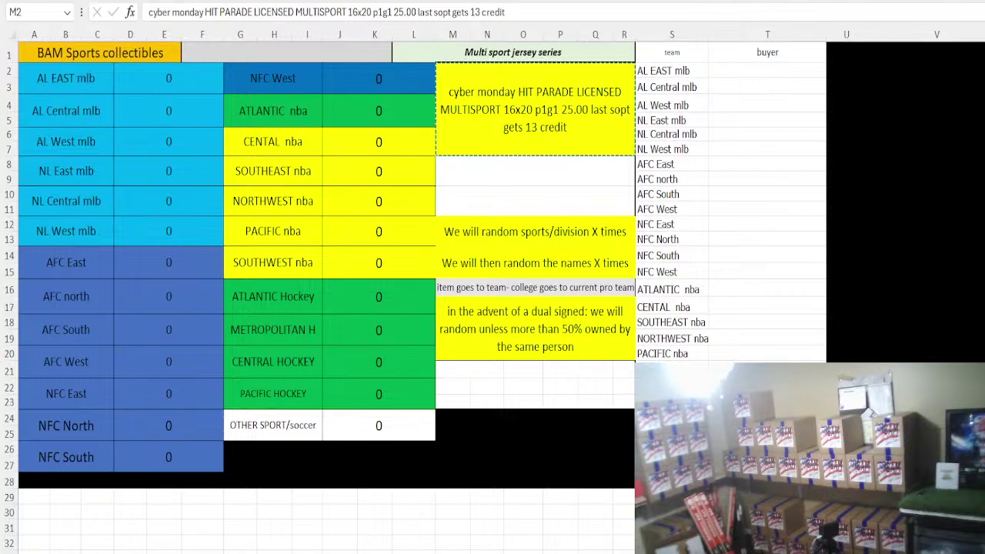
pyautogui.hotkey('alt', 'Tab')
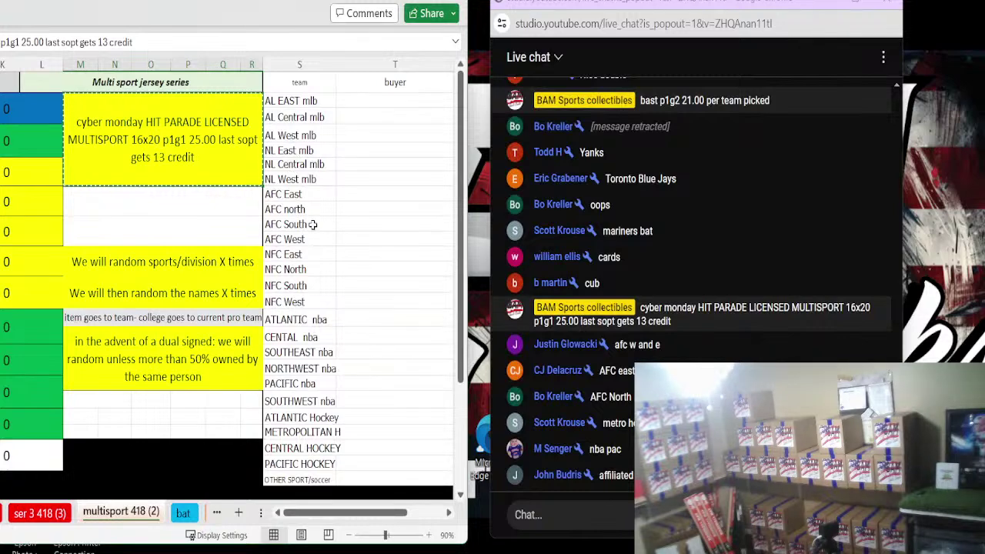
# Enter buyer names for AFC East (fixing a typo) and AFC West.
pyautogui.click(359, 192)
pyautogui.doubleClick(358, 194)
pyautogui.write('j')
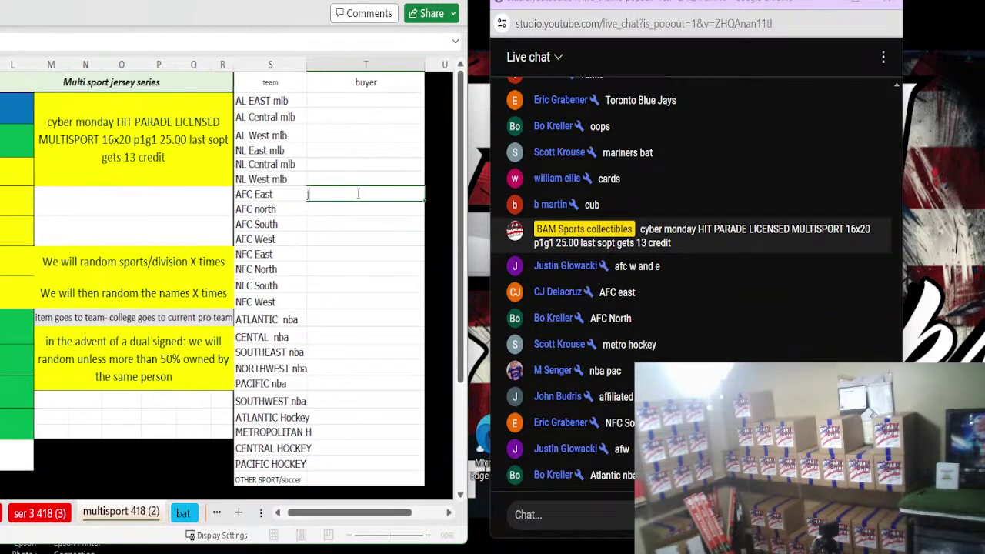
pyautogui.write('sutin')
pyautogui.press('BackSpace')
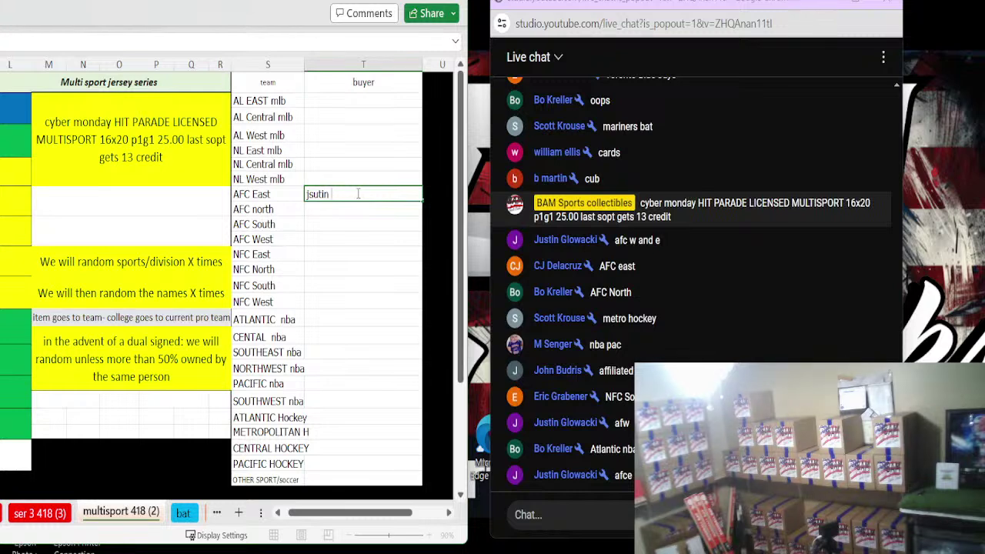
pyautogui.write('ustin g')
pyautogui.press('Return')
pyautogui.press('Return')
pyautogui.press('Return')
pyautogui.write('j')
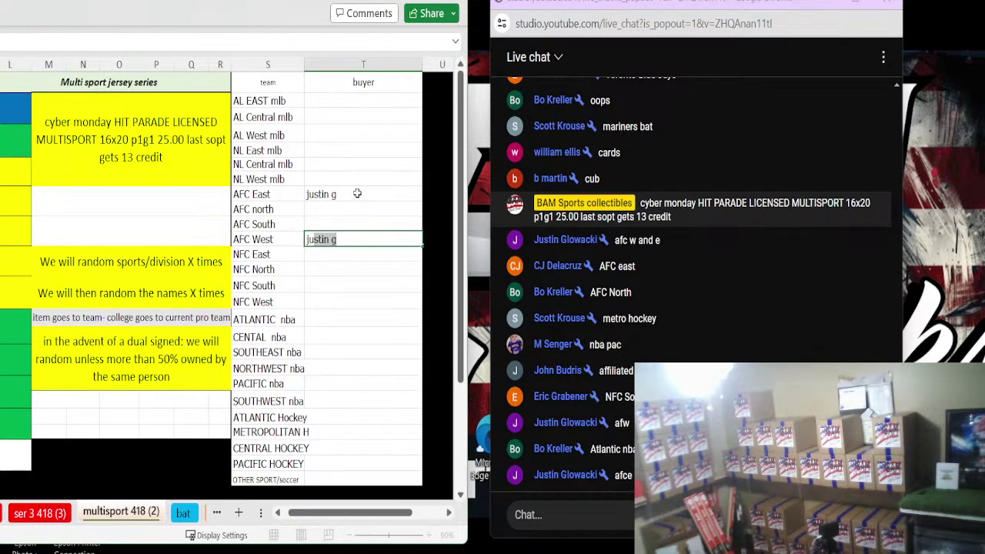
pyautogui.press('Return')
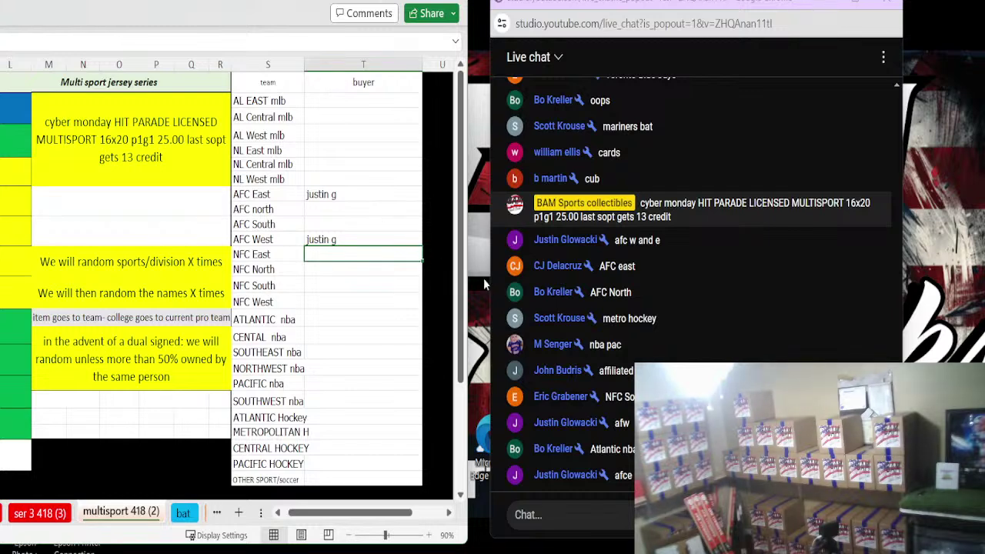
# Enter buyer names for AFC North and METROPOLITAN hockey.
pyautogui.click(329, 209)
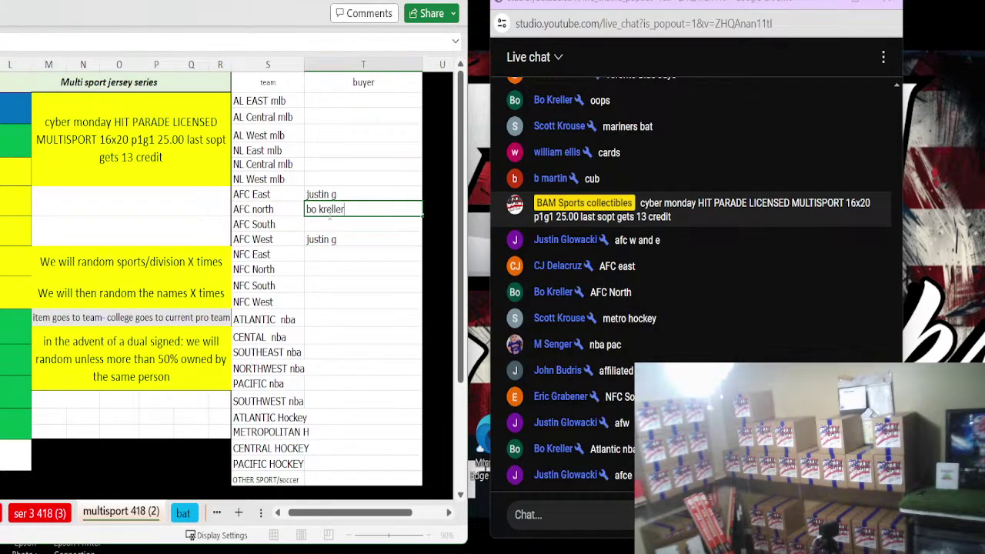
pyautogui.press('Return')
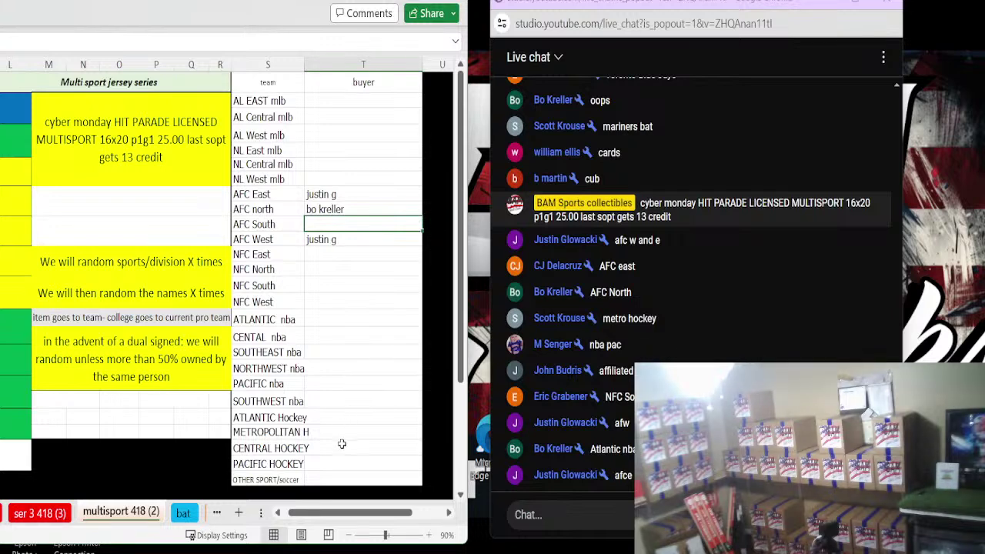
pyautogui.click(338, 383)
pyautogui.click(337, 433)
pyautogui.write('scott')
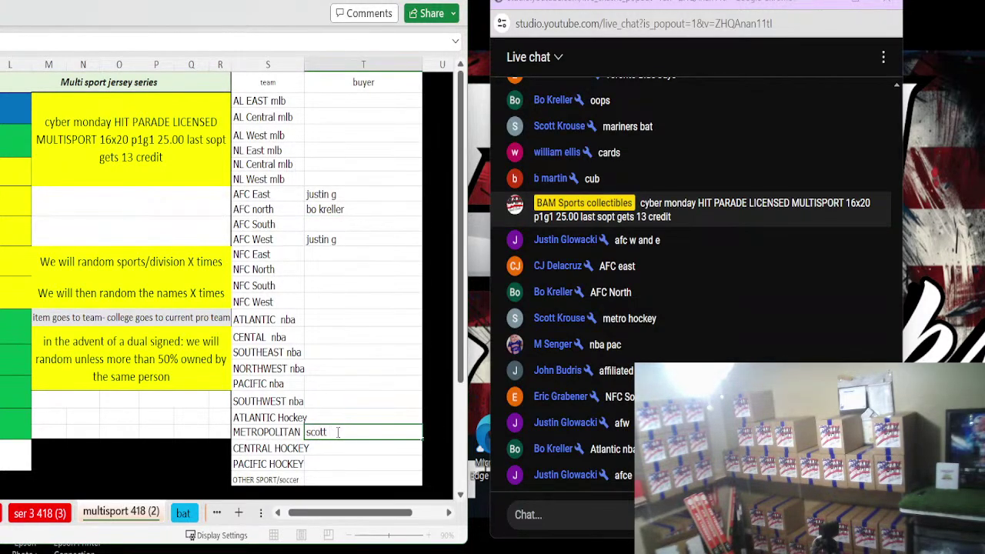
pyautogui.press('Return')
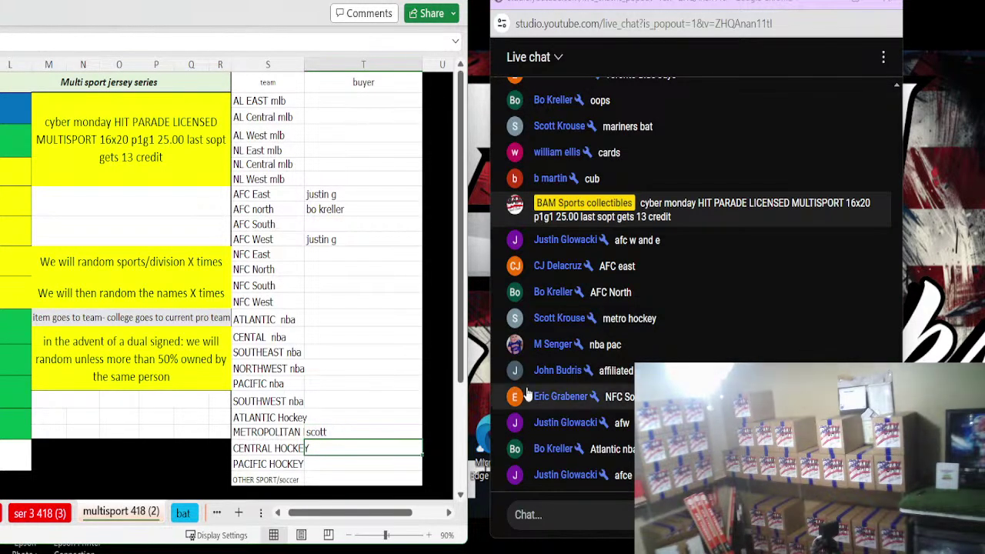
# Enter buyer names for PACIFIC nba and NFC South.
pyautogui.click(331, 384)
pyautogui.write('m senger')
pyautogui.press('Return')
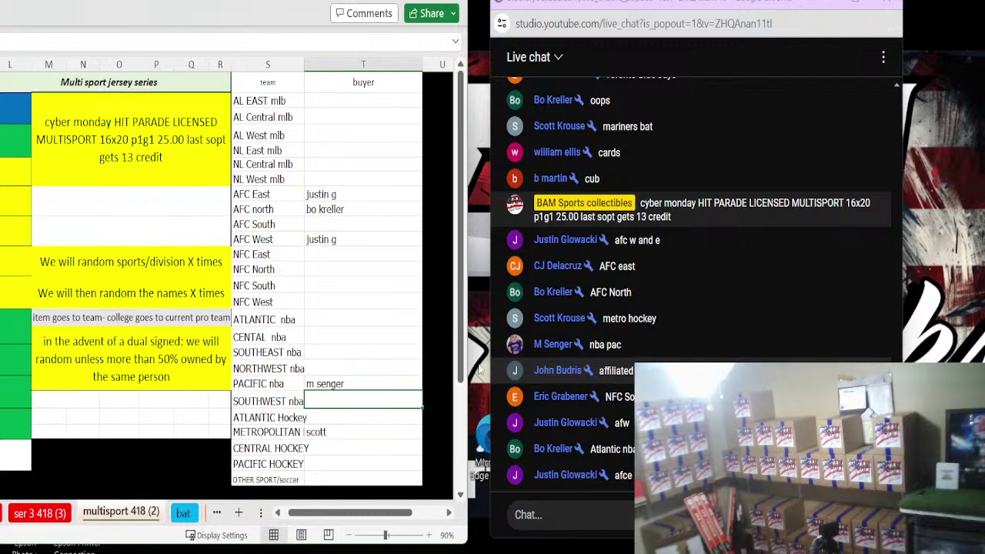
pyautogui.click(326, 197)
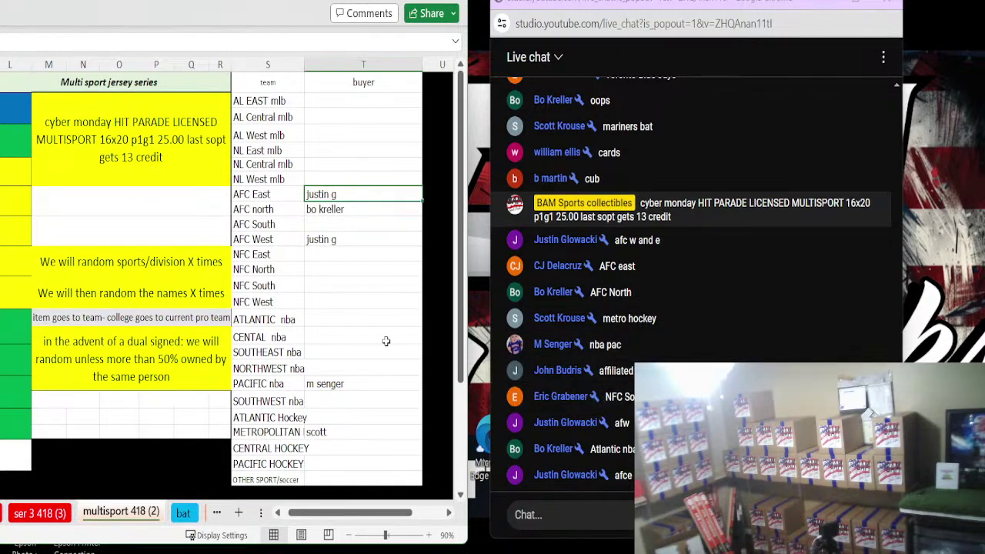
pyautogui.click(328, 285)
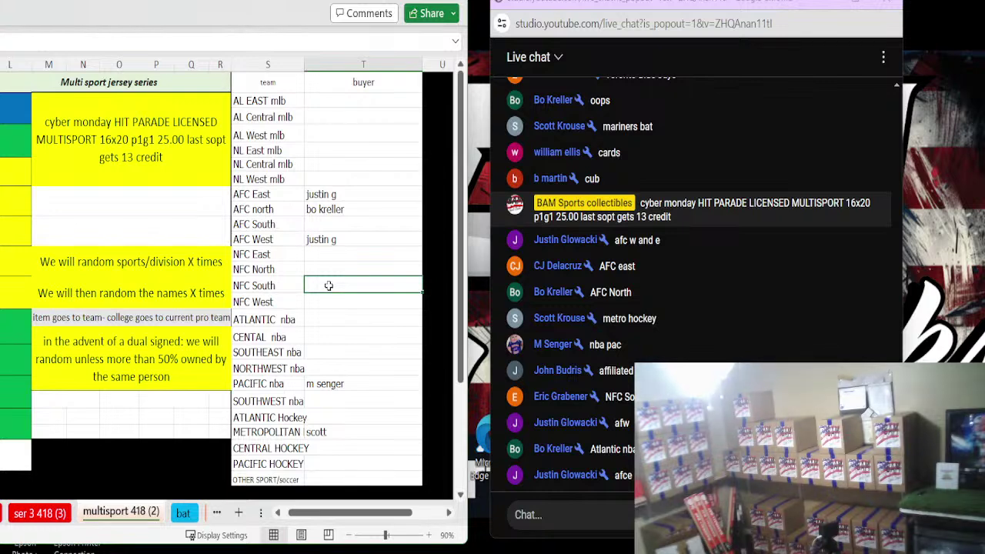
pyautogui.write('eric g')
pyautogui.press('Return')
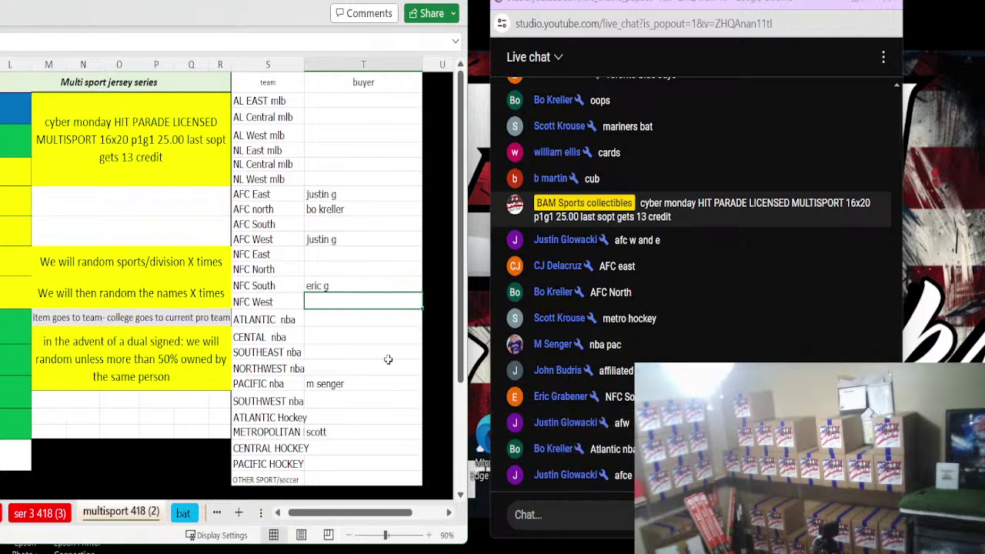
# Enter buyer names for ATLANTIC nba and NFC North, then maximize the spreadsheet.
pyautogui.click(338, 320)
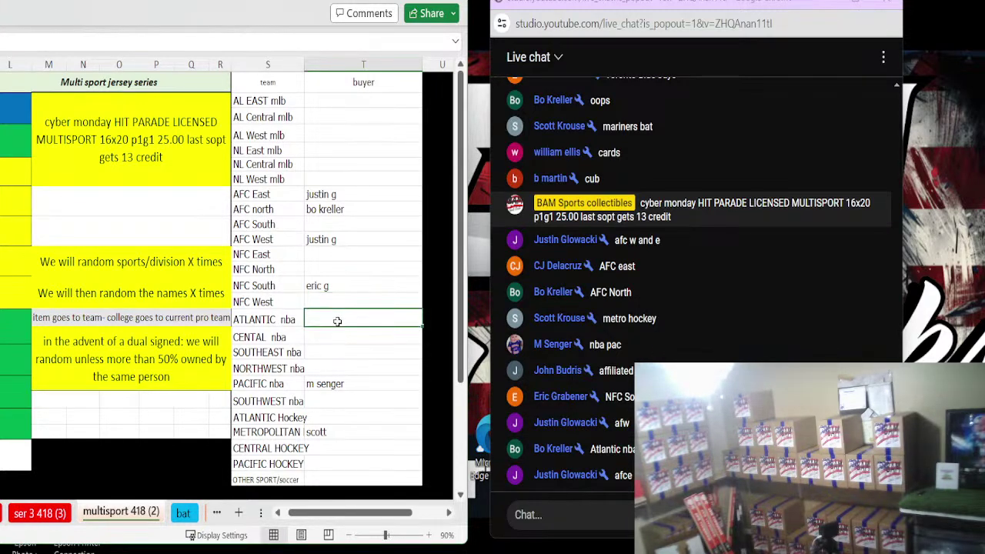
pyautogui.press('Return')
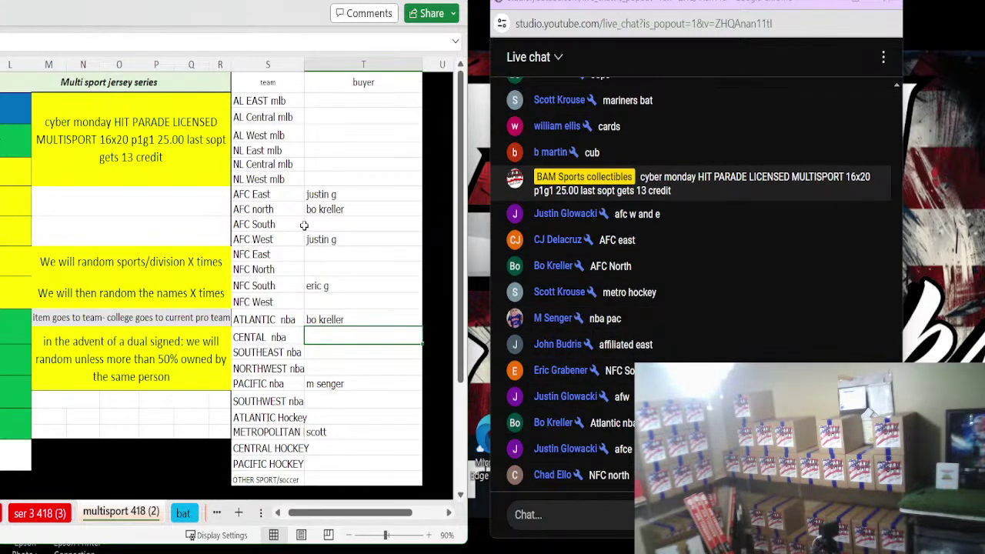
pyautogui.click(315, 272)
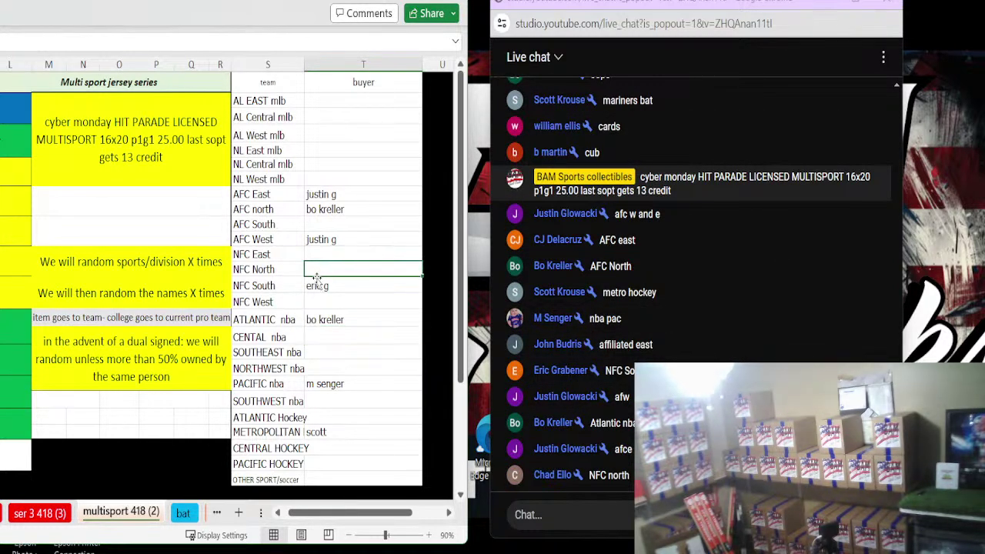
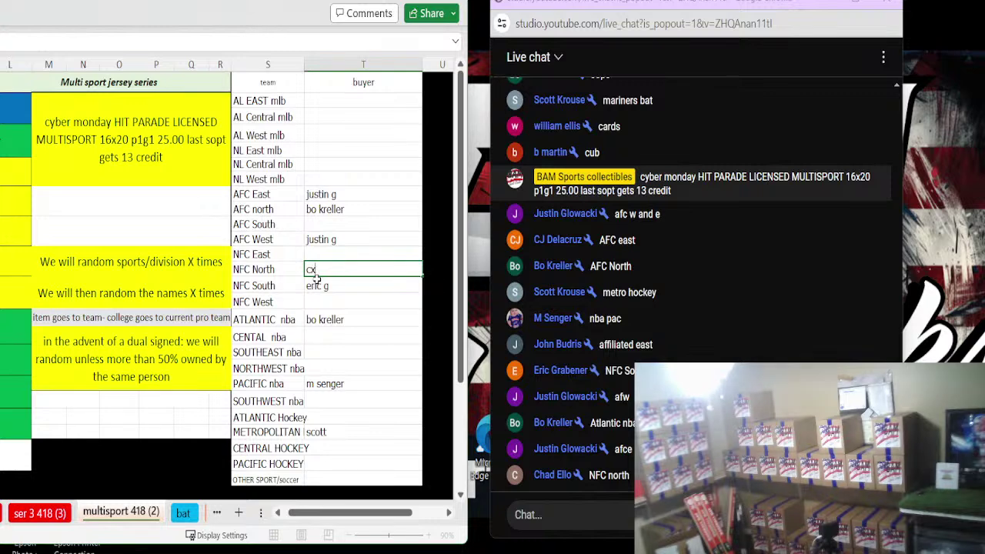
pyautogui.press('Return')
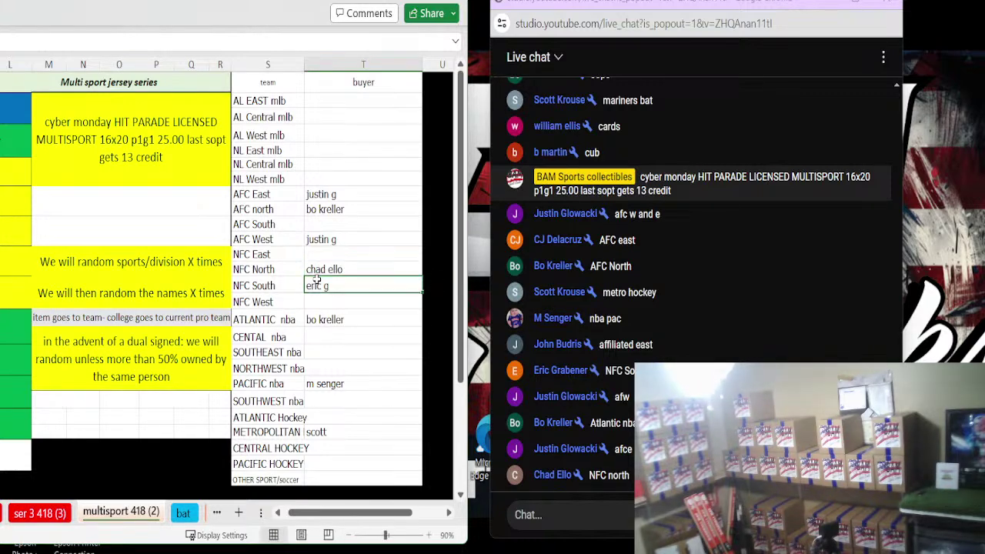
pyautogui.press('super+Down')
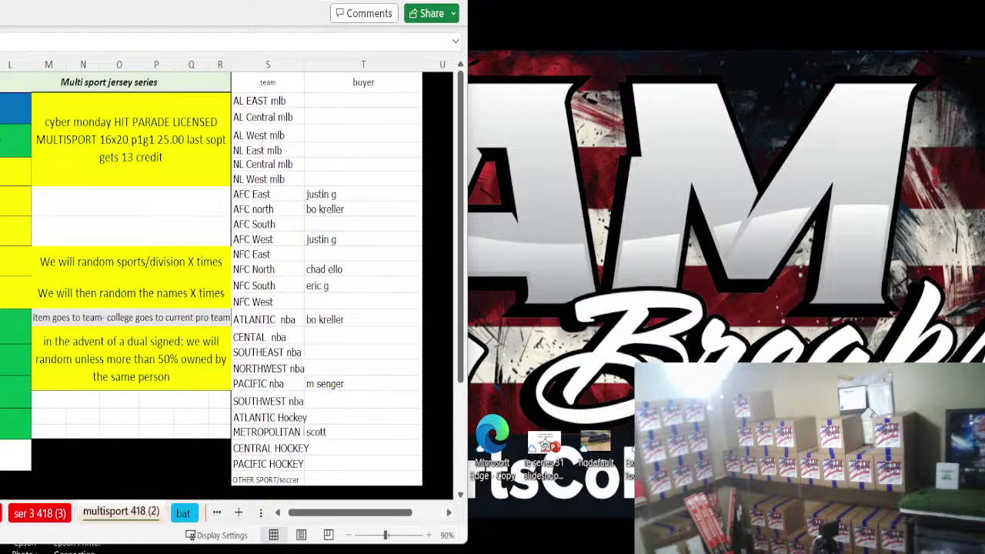
pyautogui.press('super+Up')
# Shade the claimed ATLANTIC, PACIFIC, METROPOLITAN, AFC East/North/West and NFC North/South rows gold.
pyautogui.moveTo(266, 121); pyautogui.dragTo(326, 115)
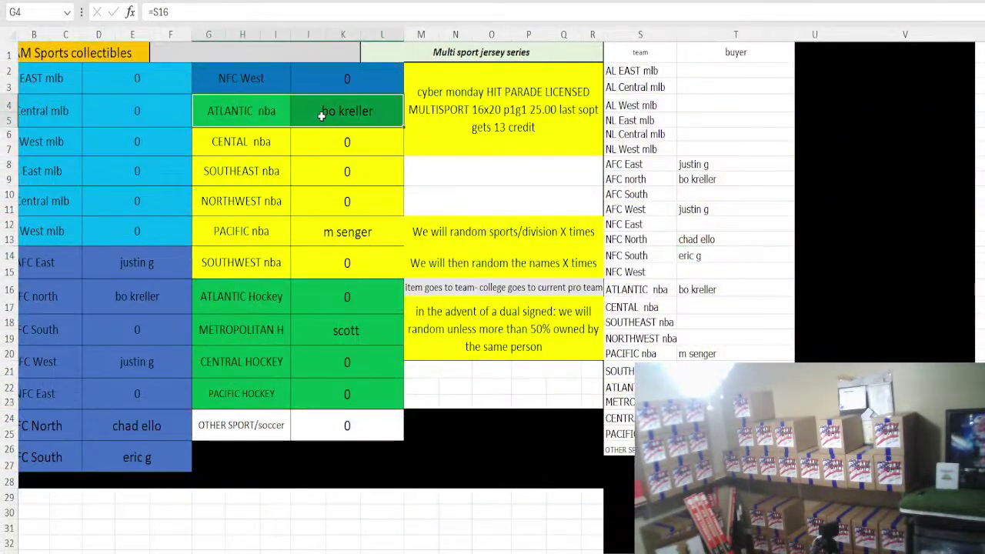
pyautogui.moveTo(257, 231); pyautogui.dragTo(316, 235)
pyautogui.moveTo(262, 339); pyautogui.dragTo(346, 330)
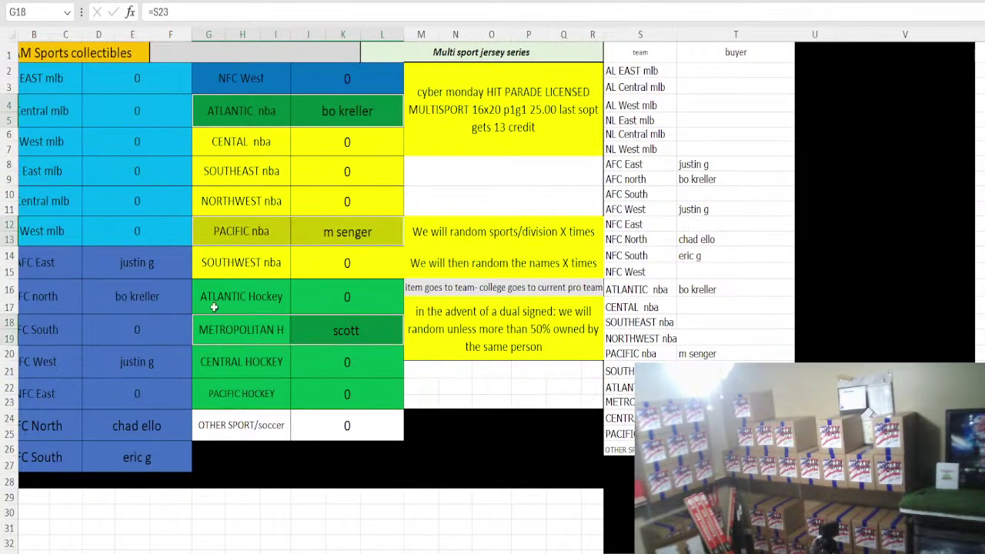
pyautogui.moveTo(137, 263); pyautogui.dragTo(46, 296)
pyautogui.keyDown('ctrl'); pyautogui.click(73, 361); pyautogui.keyUp('ctrl')
pyautogui.moveTo(89, 361); pyautogui.dragTo(91, 362)
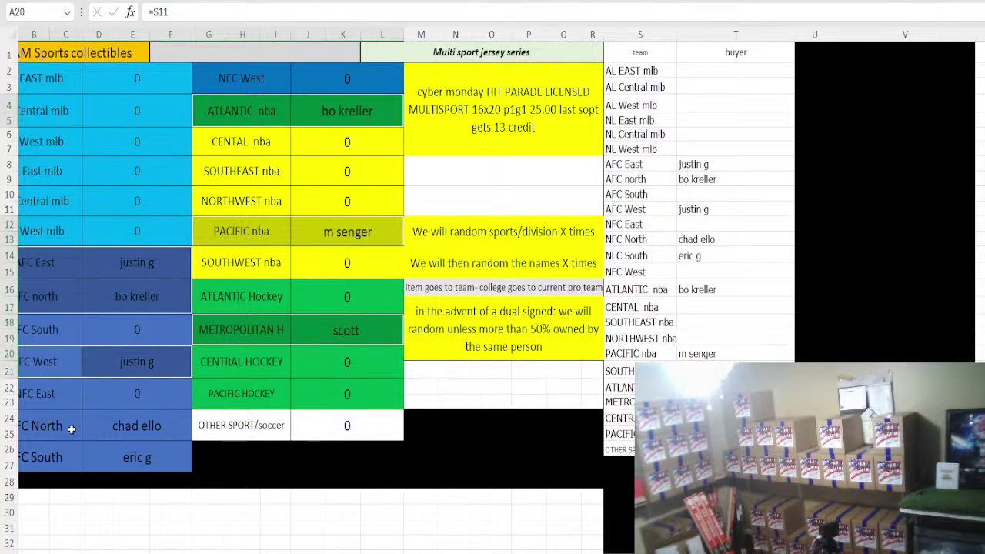
pyautogui.moveTo(51, 424); pyautogui.dragTo(100, 425)
pyautogui.moveTo(65, 461); pyautogui.dragTo(115, 467)
pyautogui.rightClick(116, 467)
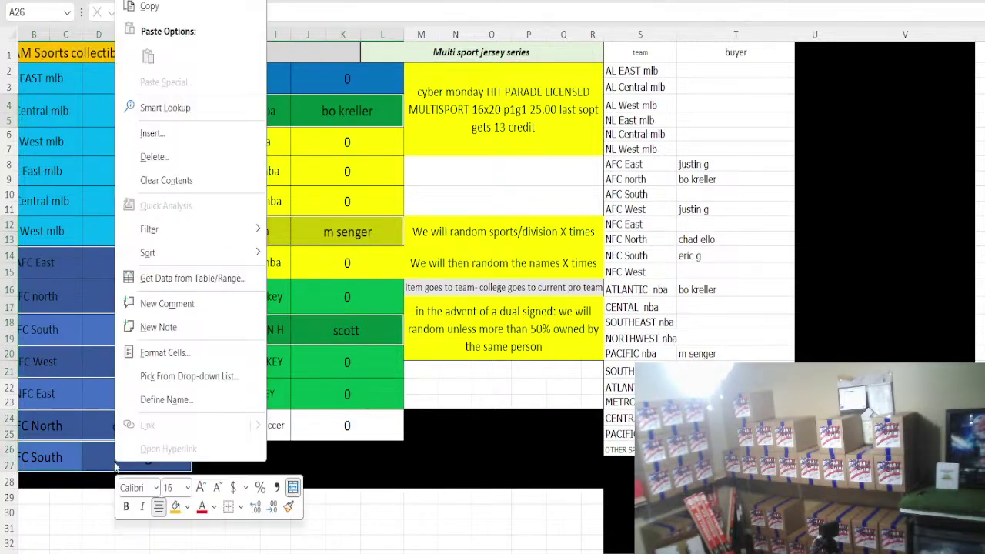
pyautogui.click(187, 507)
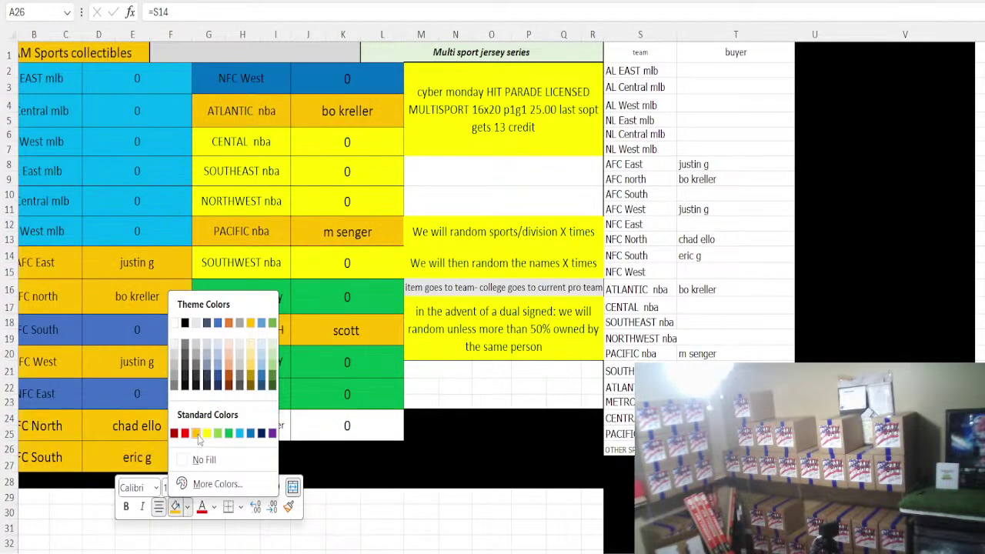
pyautogui.click(196, 433)
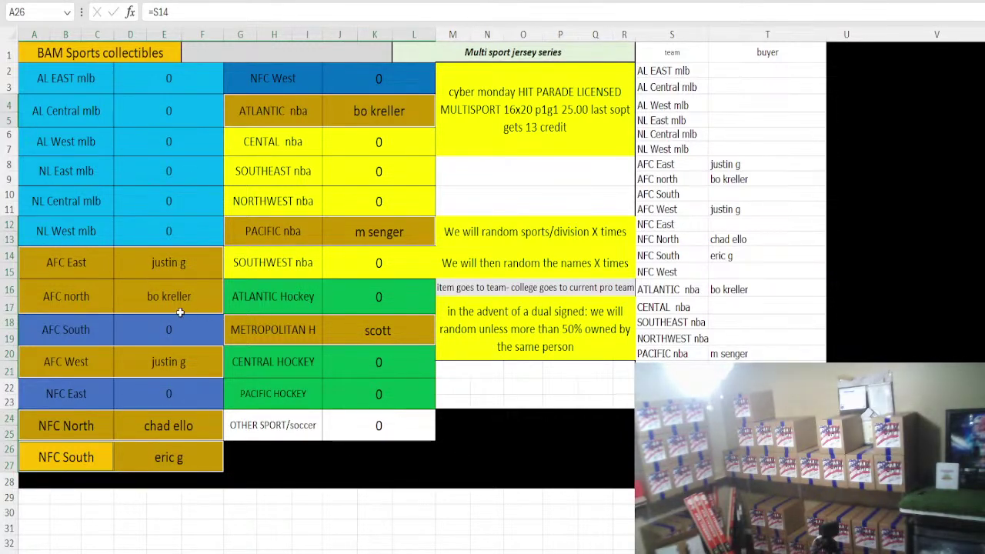
pyautogui.doubleClick(514, 91)
# Delete 'cyber monday' from the M2 series description and switch to the NFL team sheet.
pyautogui.moveTo(504, 91); pyautogui.dragTo(444, 93)
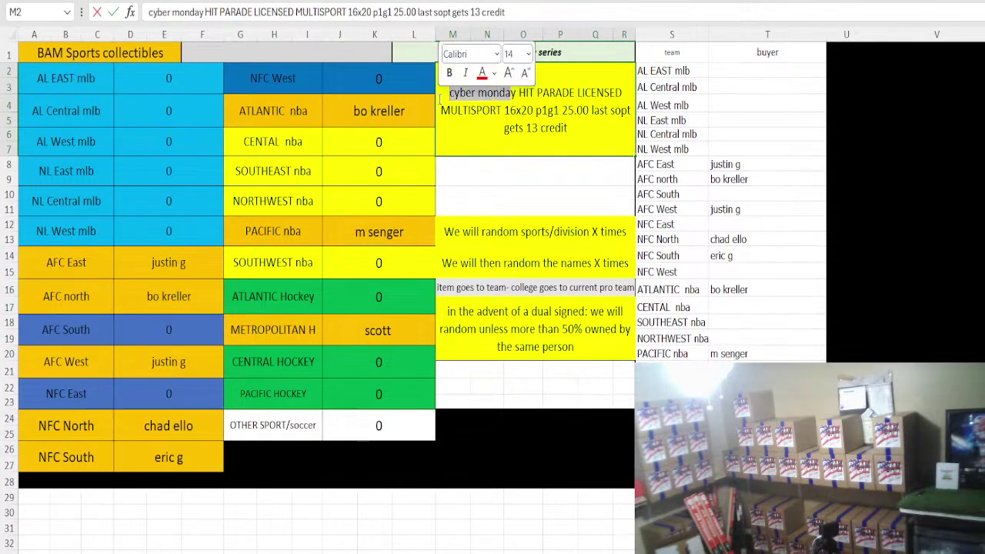
pyautogui.press('Delete')
pyautogui.press('Delete')
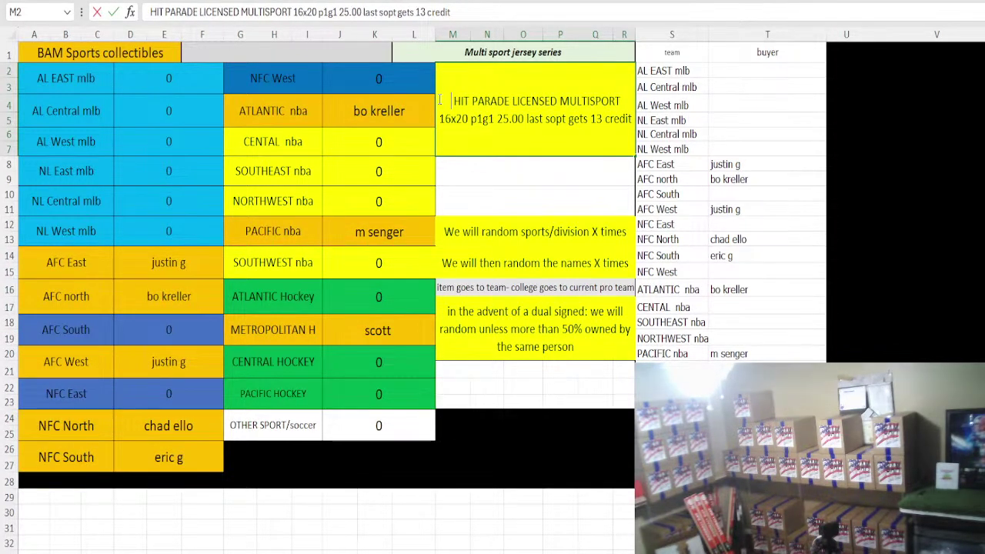
pyautogui.press('Delete')
pyautogui.press('Return')
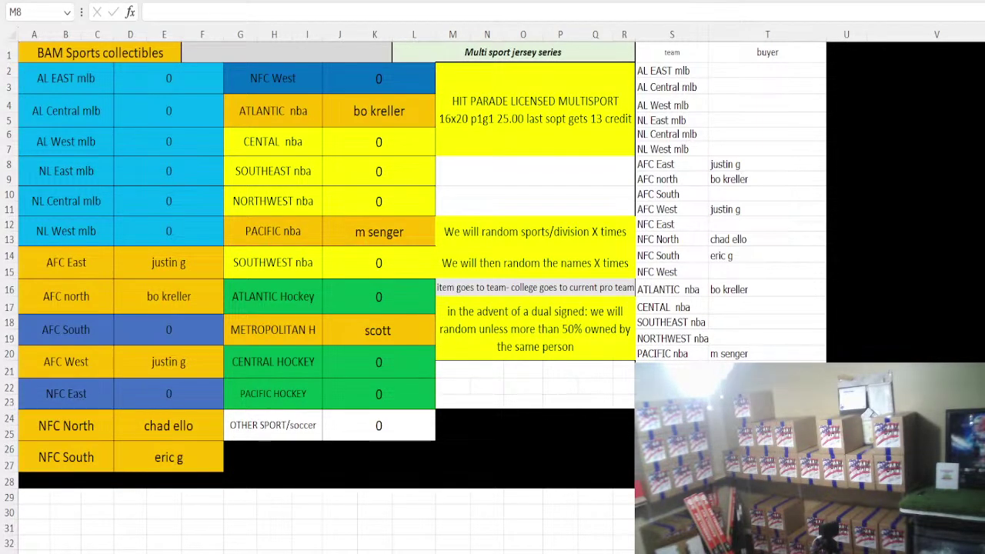
pyautogui.hotkey('ctrl', 'pagedown')
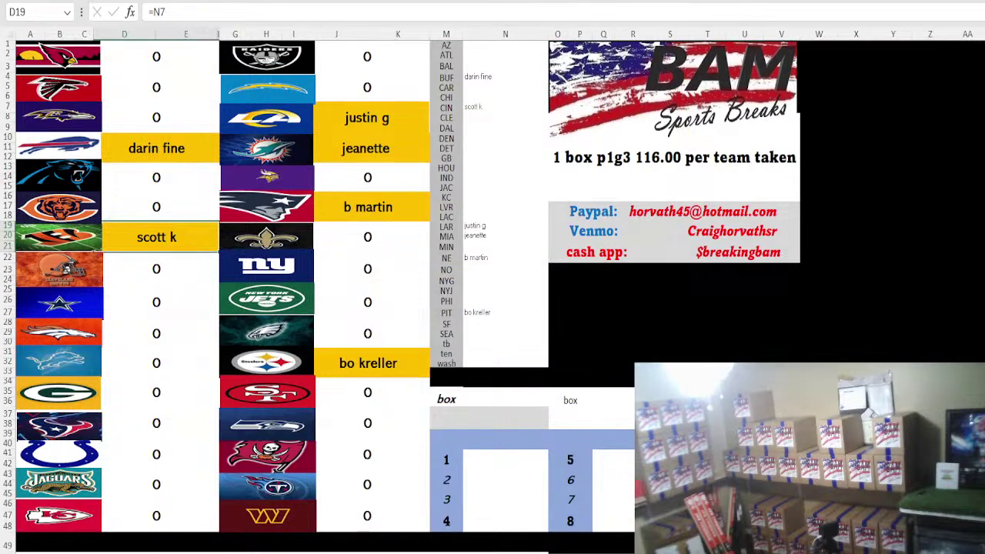
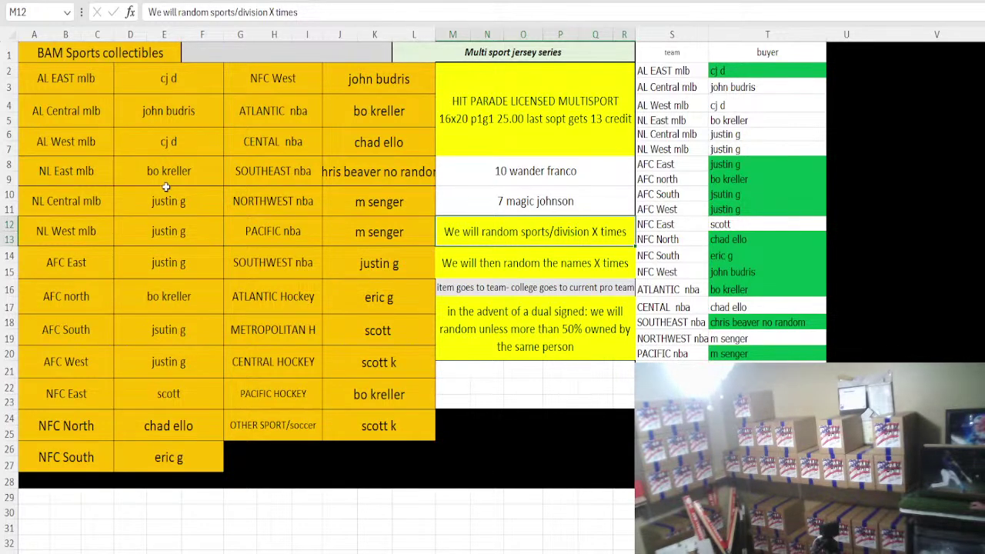
# Fill the PACIFIC nba spot cells green.
pyautogui.moveTo(276, 231); pyautogui.dragTo(346, 231)
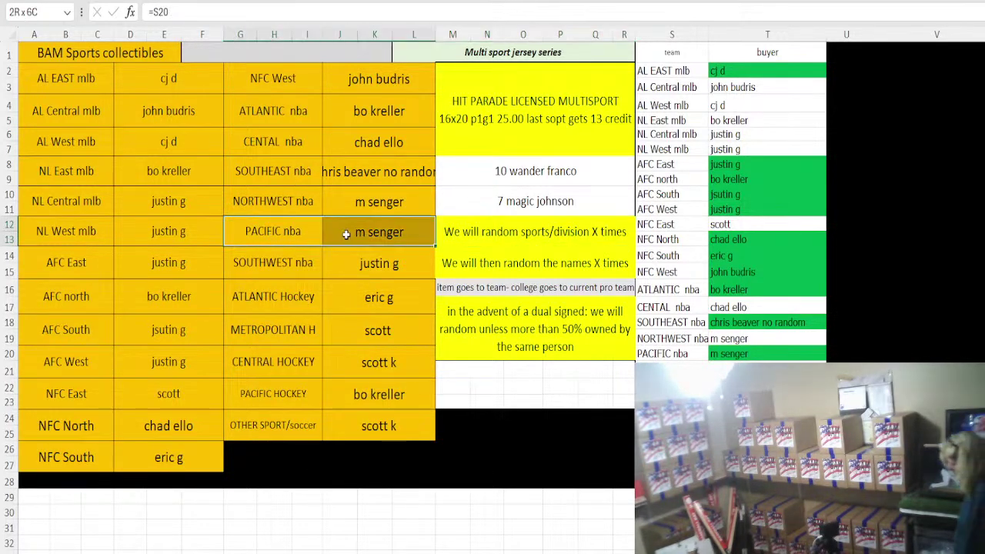
pyautogui.rightClick(346, 231)
pyautogui.press('Escape')
pyautogui.click(421, 5)
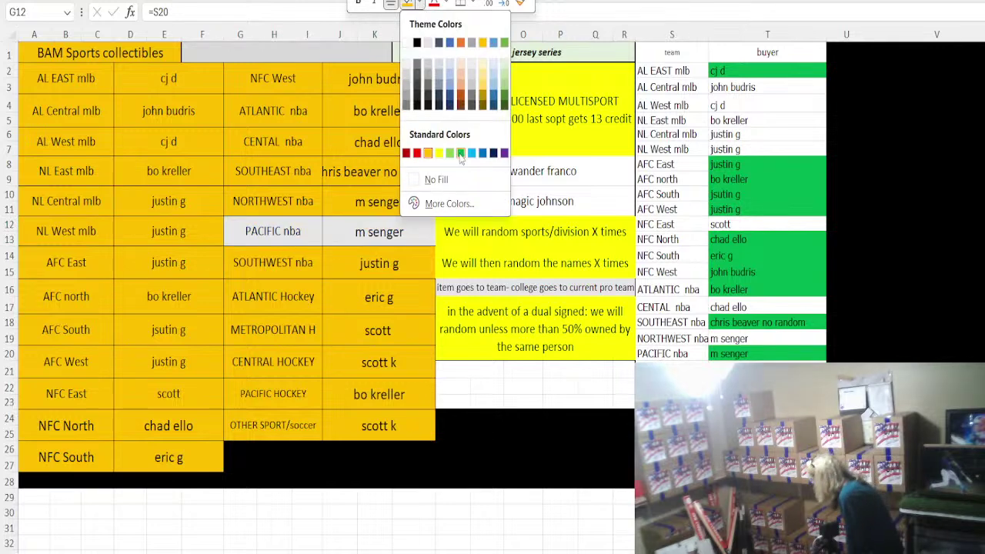
pyautogui.click(472, 146)
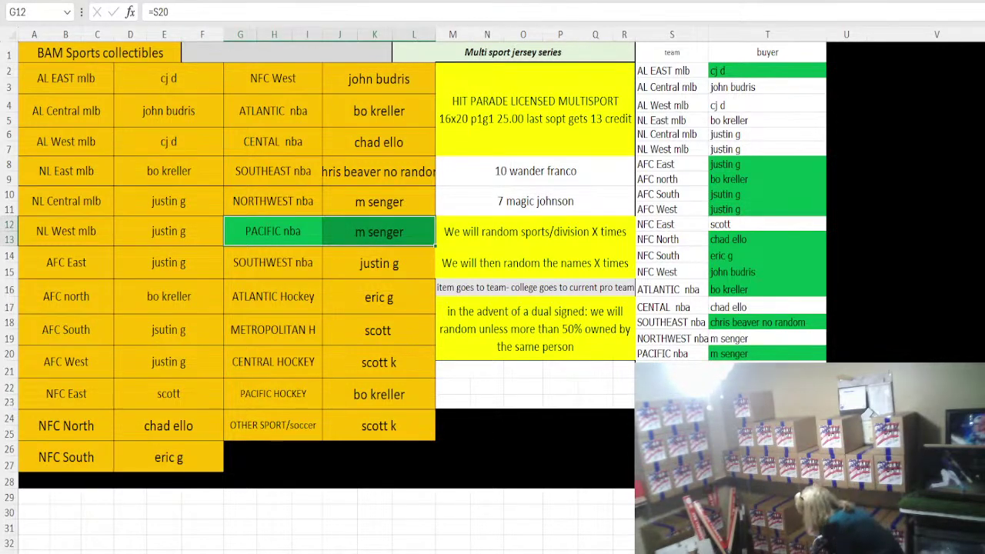
pyautogui.hotkey('alt', 'Tab')
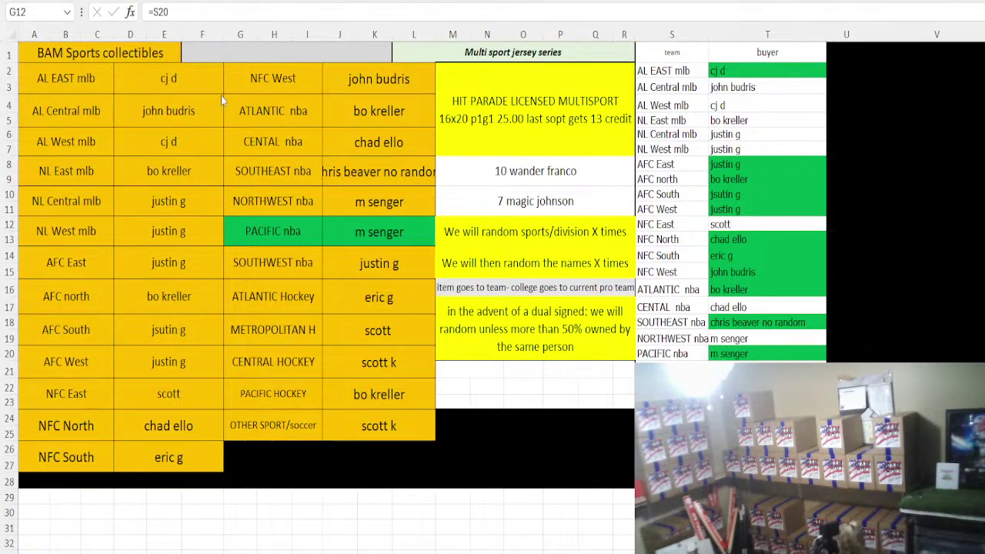
# Fill the PACIFIC nba buyer cell green as well.
pyautogui.hotkey('shift', 'Right')
pyautogui.rightClick(730, 70)
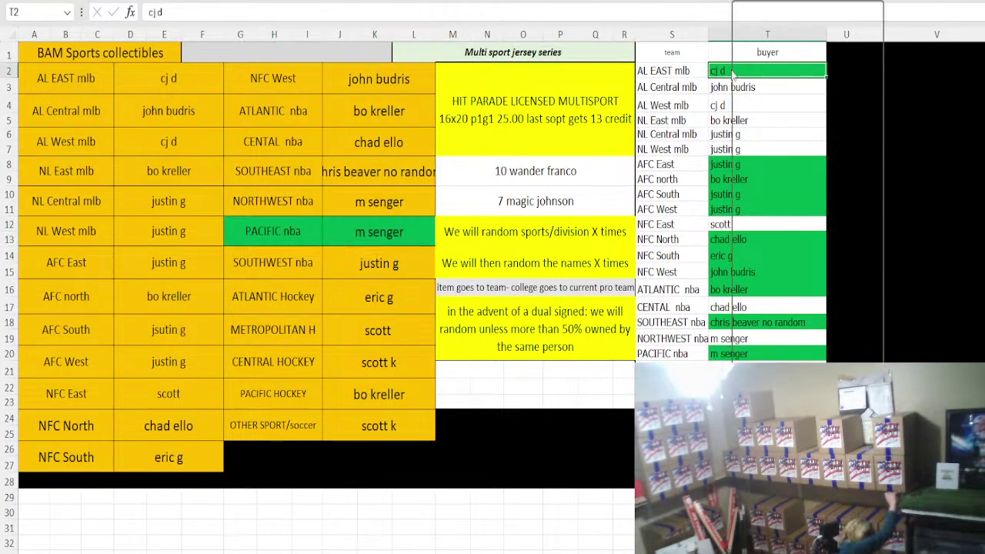
pyautogui.click(808, 4)
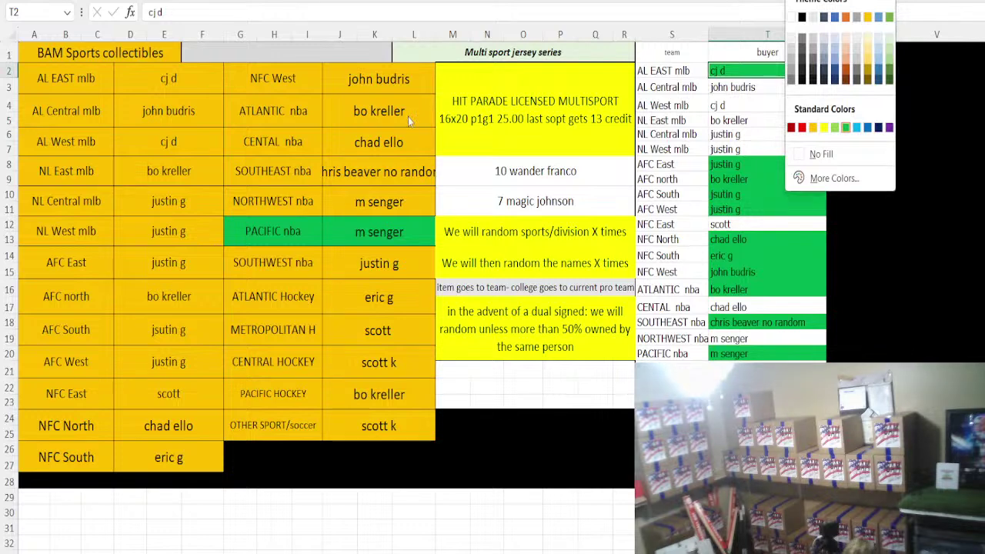
pyautogui.click(834, 123)
# Shade the AL EAST mlb spot and its buyer green.
pyautogui.moveTo(86, 72); pyautogui.dragTo(146, 77)
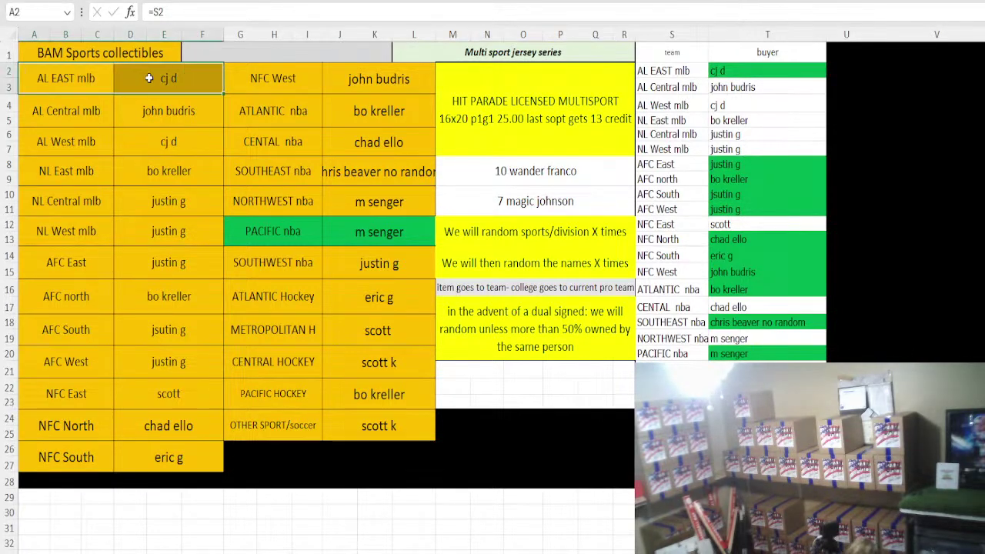
pyautogui.rightClick(147, 77)
pyautogui.click(209, 3)
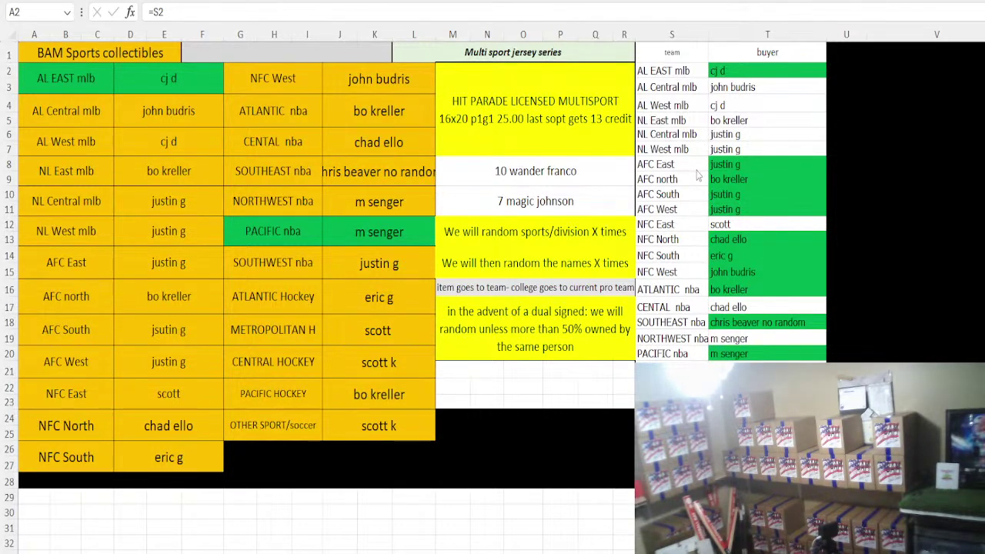
pyautogui.hotkey('shift', 'Right')
# Start a new giveaway described 'graded notes 10 spots 4 env 60 per spot top 4 win persons'.
pyautogui.hotkey('alt', 'Tab')
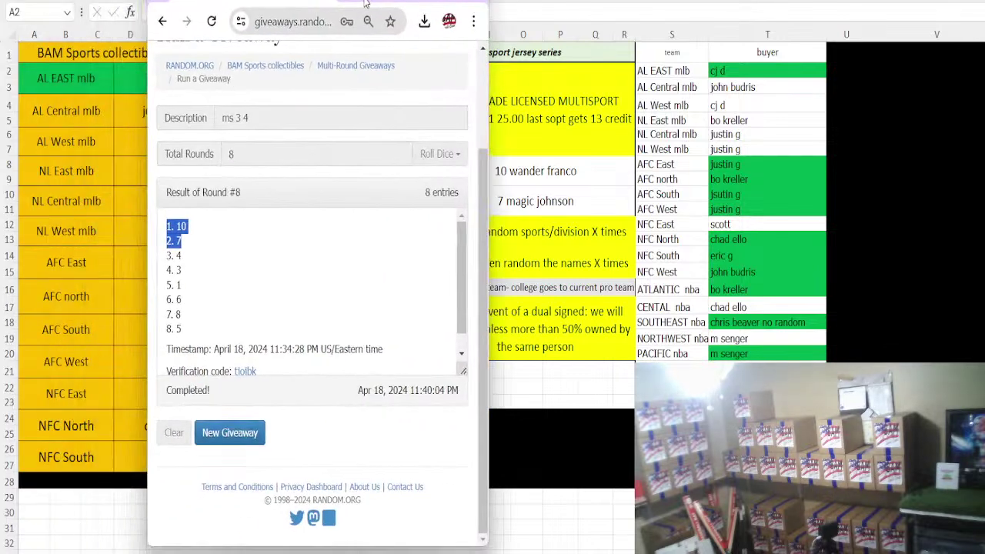
pyautogui.click(235, 430)
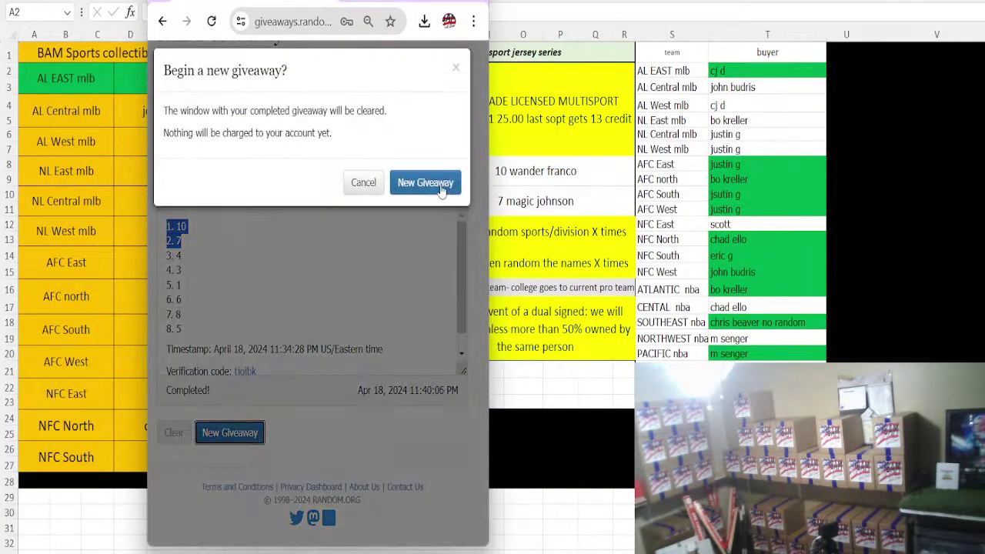
pyautogui.click(427, 181)
pyautogui.click(285, 118)
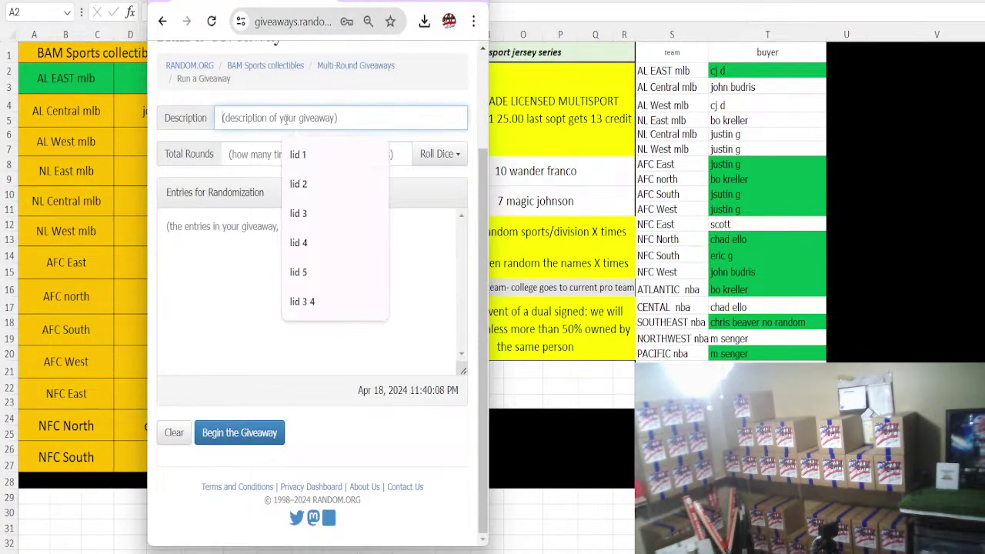
pyautogui.write('graded notes')
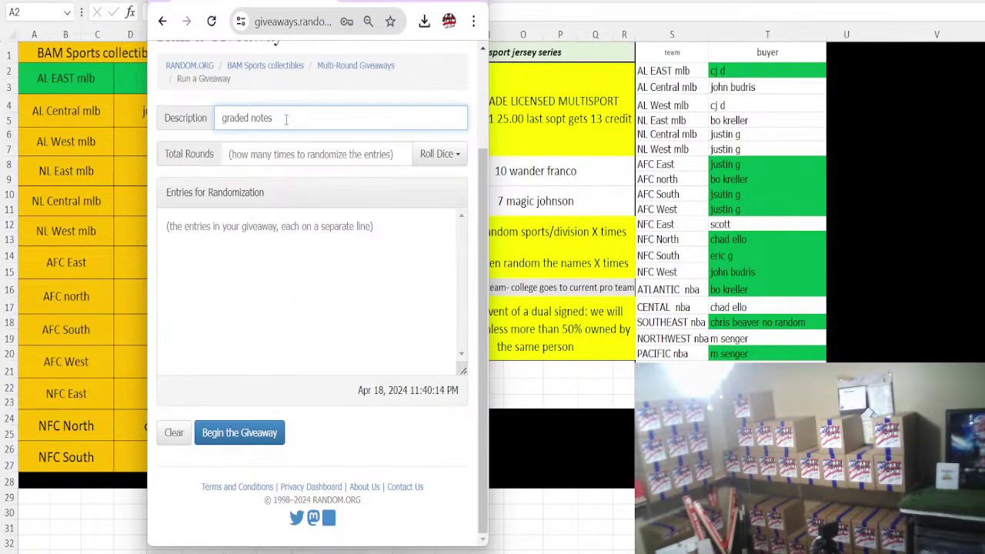
pyautogui.write('10 spots 4 env 60 per sp')
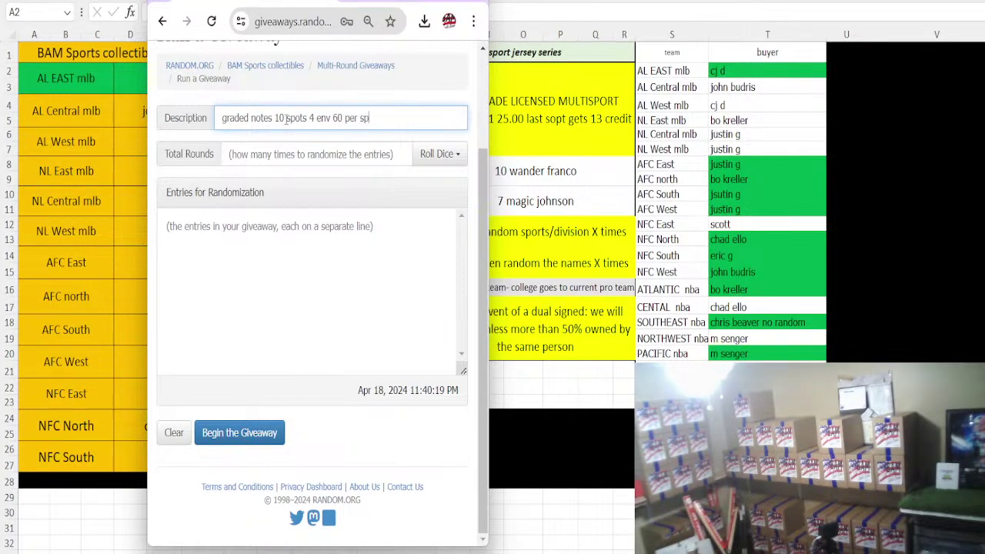
pyautogui.write('ot top 4 win persons')
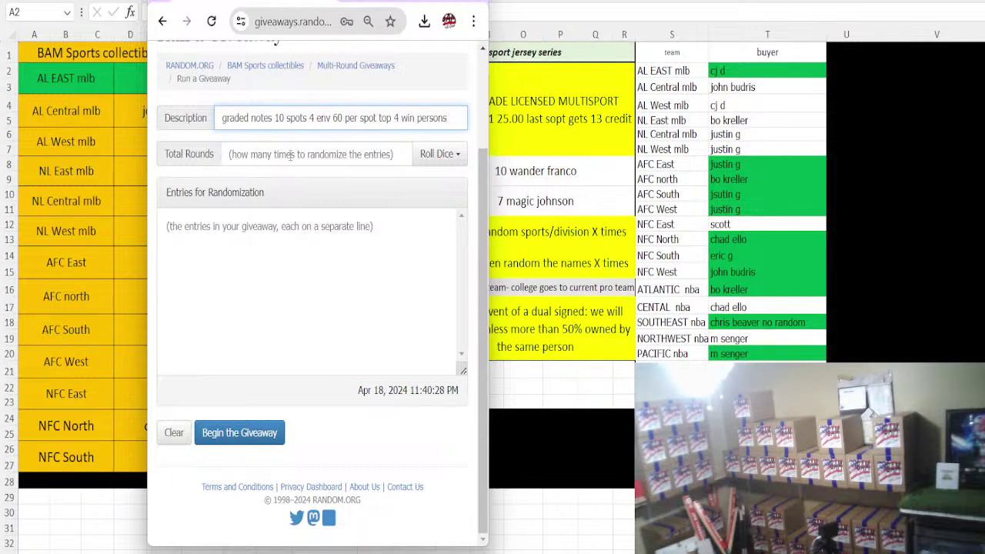
# List entries 1 through 10 in the giveaway's entries box.
pyautogui.click(290, 156)
pyautogui.click(226, 236)
pyautogui.write('1')
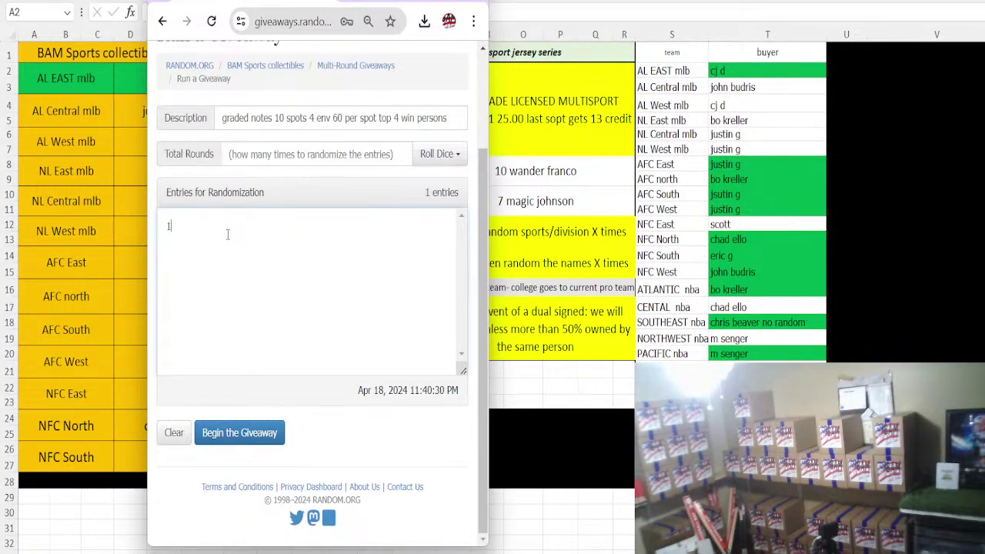
pyautogui.write(' 2 3 4 5 6 7 8 9 10')
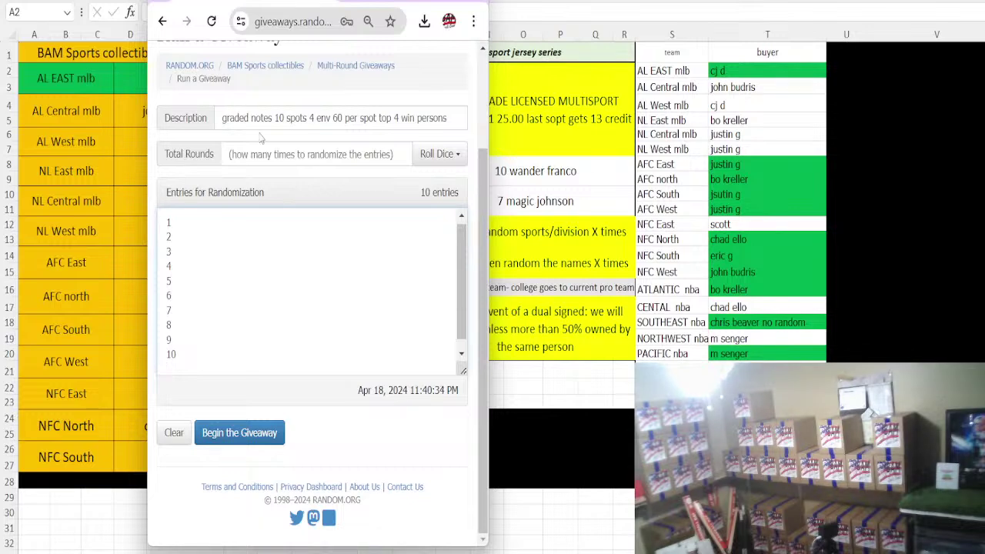
# Copy the giveaway description to the clipboard.
pyautogui.moveTo(220, 117); pyautogui.dragTo(520, 132)
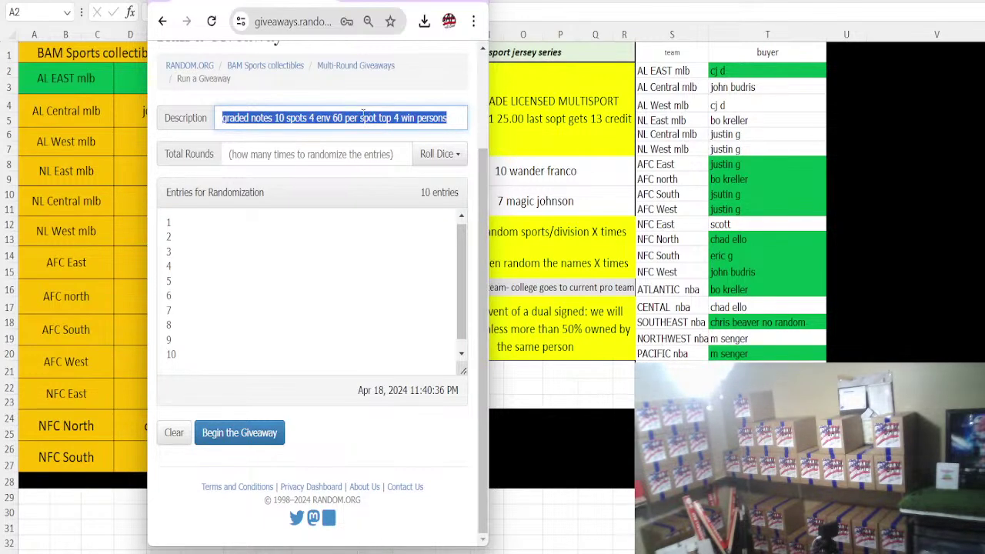
pyautogui.rightClick(362, 114)
pyautogui.click(387, 190)
pyautogui.hotkey('alt', 'Tab')
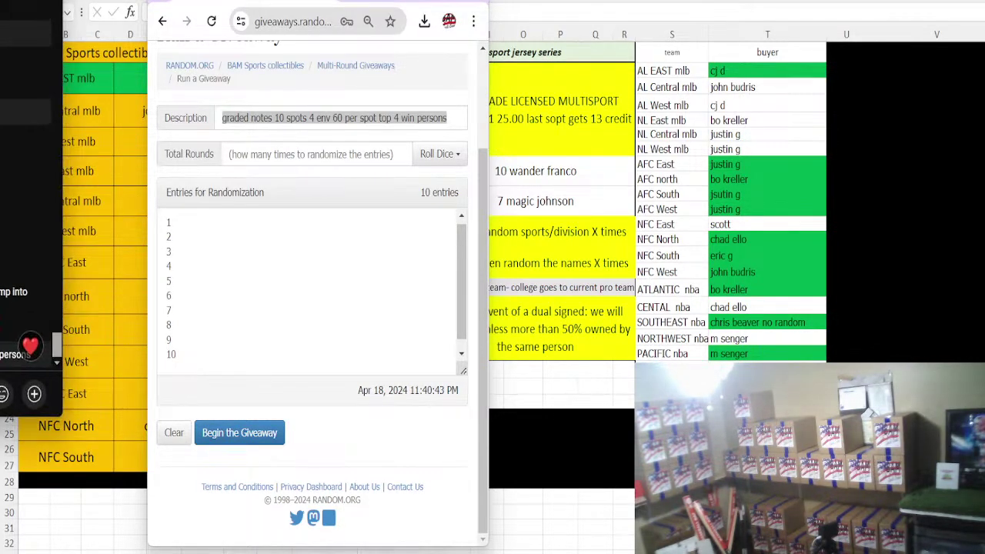
# Place the giveaway window beside the live chat and enter spot 4's buyer name.
pyautogui.hotkey('alt', 'Tab')
pyautogui.moveTo(308, 5); pyautogui.dragTo(234, 0)
pyautogui.click(119, 251)
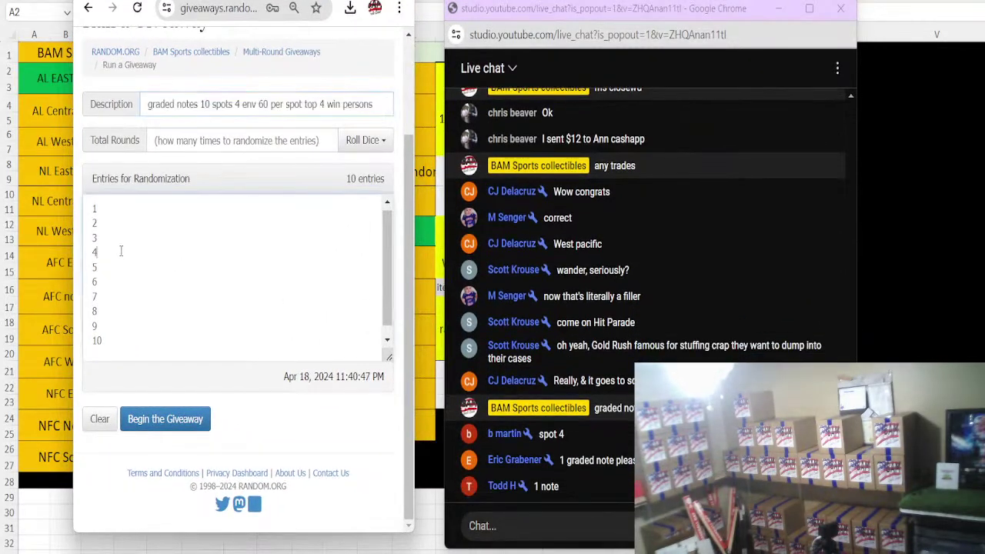
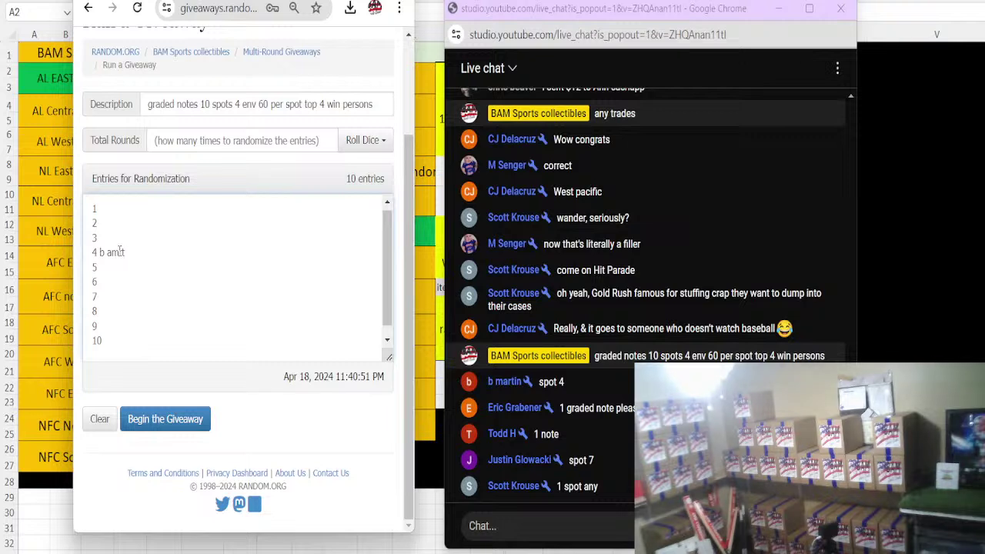
pyautogui.write('martin')
# Fill in the chat buyers' names for spots 1, 2, 3, 6 and 7.
pyautogui.click(120, 208)
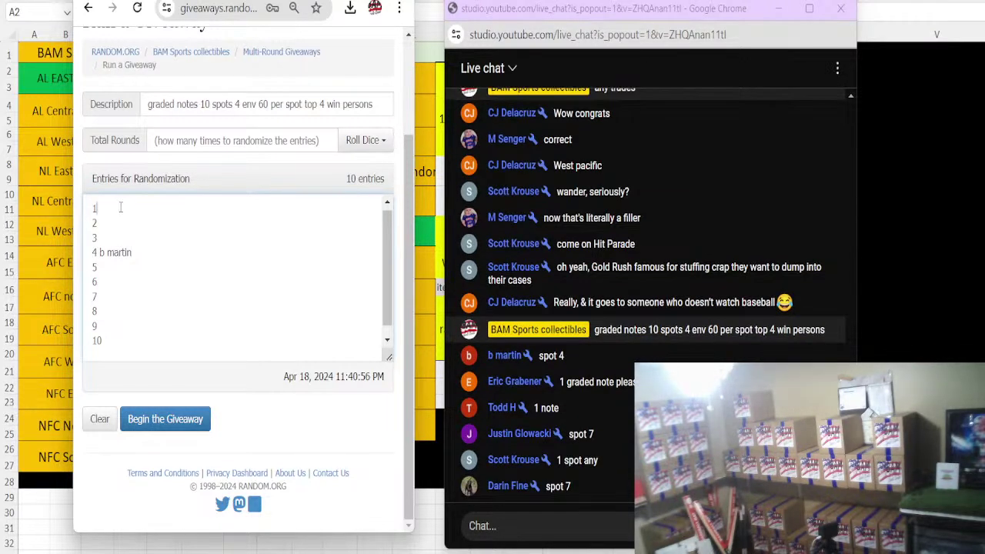
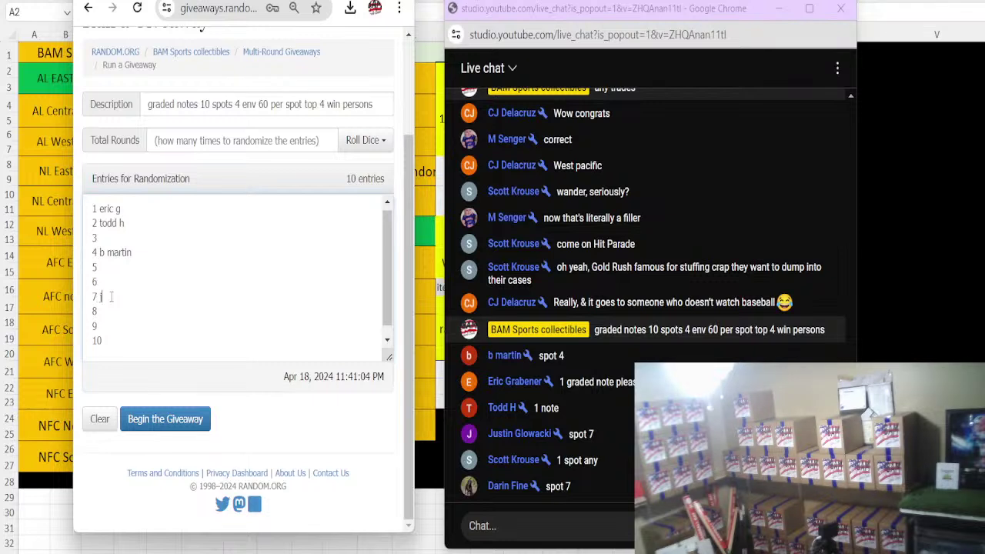
pyautogui.write('justin g')
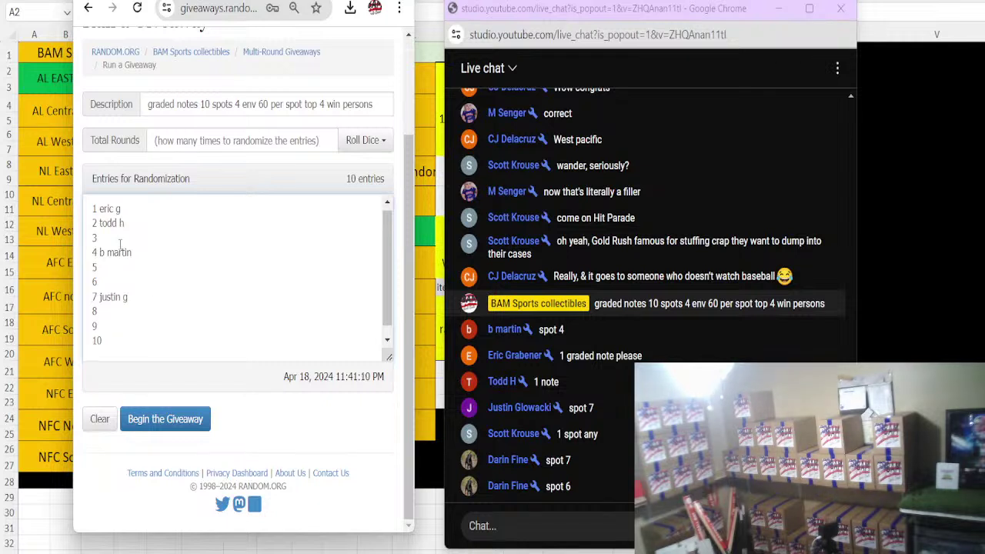
pyautogui.write('scott k')
pyautogui.click(123, 283)
pyautogui.hotkey('alt', 'Tab')
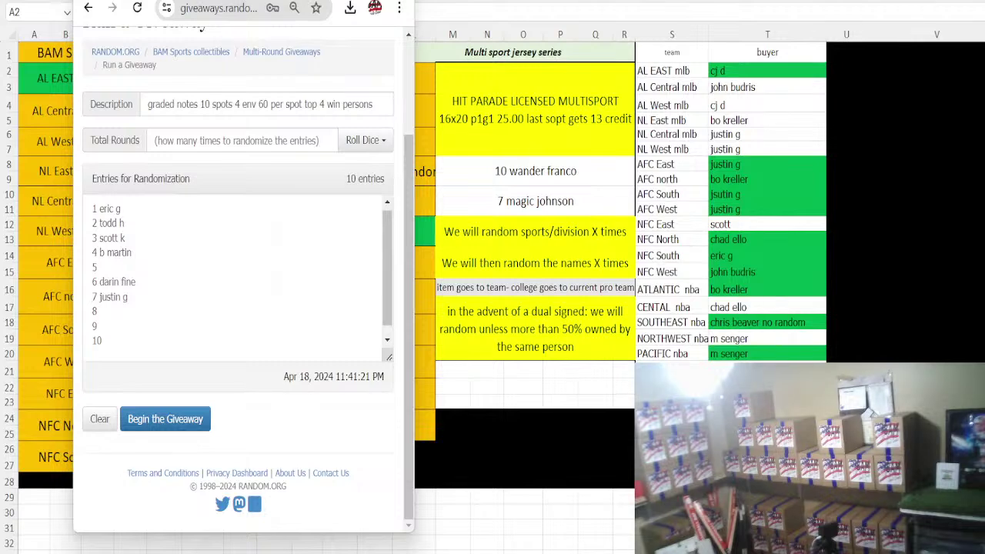
pyautogui.moveTo(231, 8); pyautogui.dragTo(350, 25)
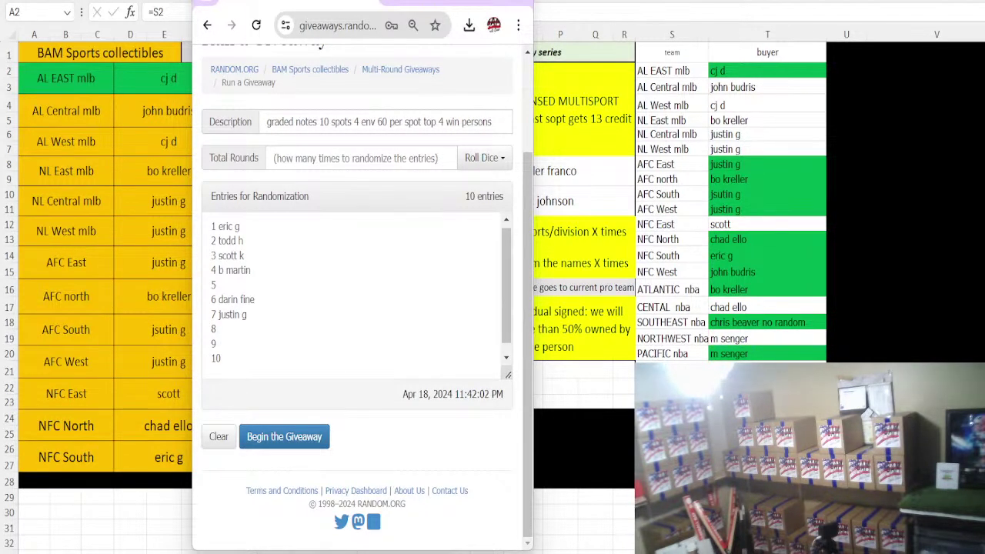
# Add a buyer's name after giveaway entry 8, then return to the Excel NFL sheet.
pyautogui.click(236, 287)
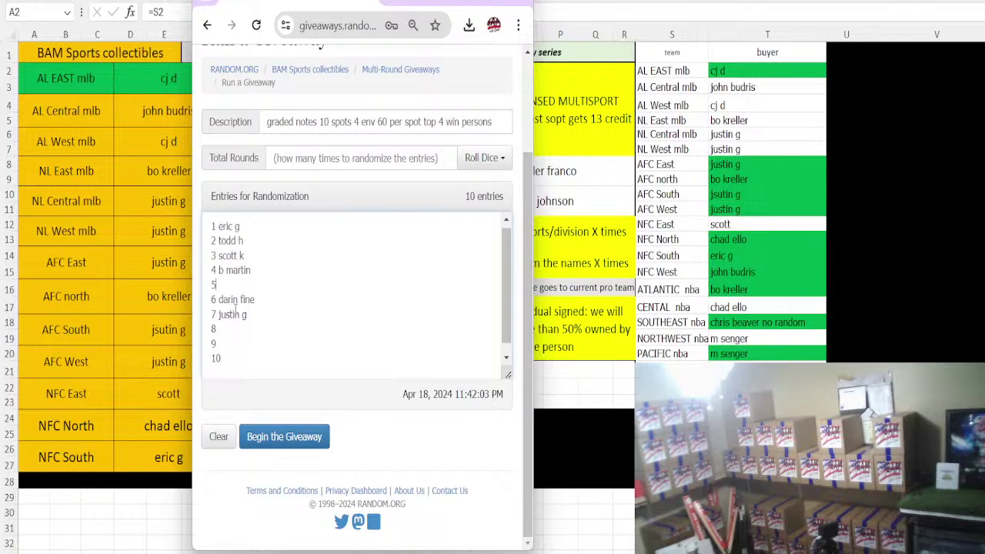
pyautogui.click(231, 357)
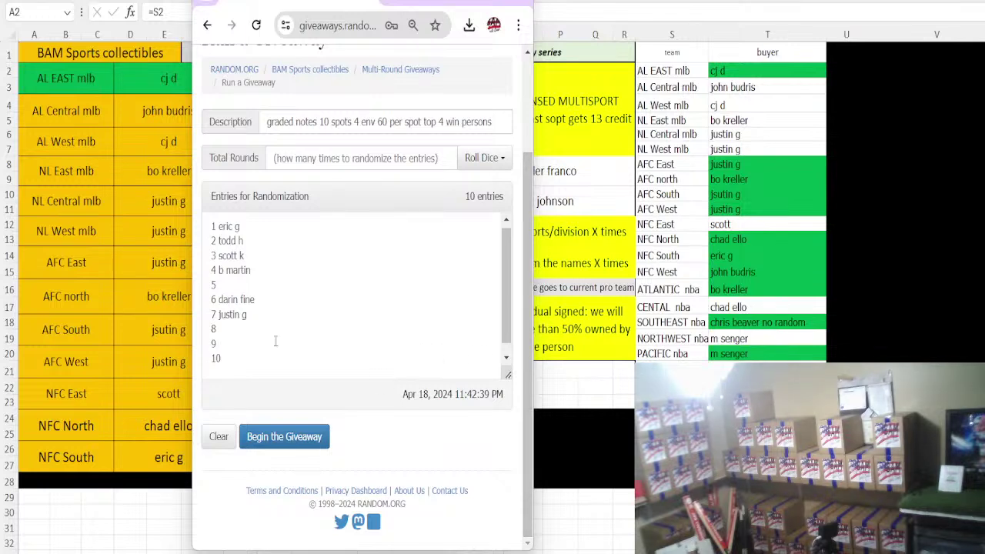
pyautogui.click(234, 330)
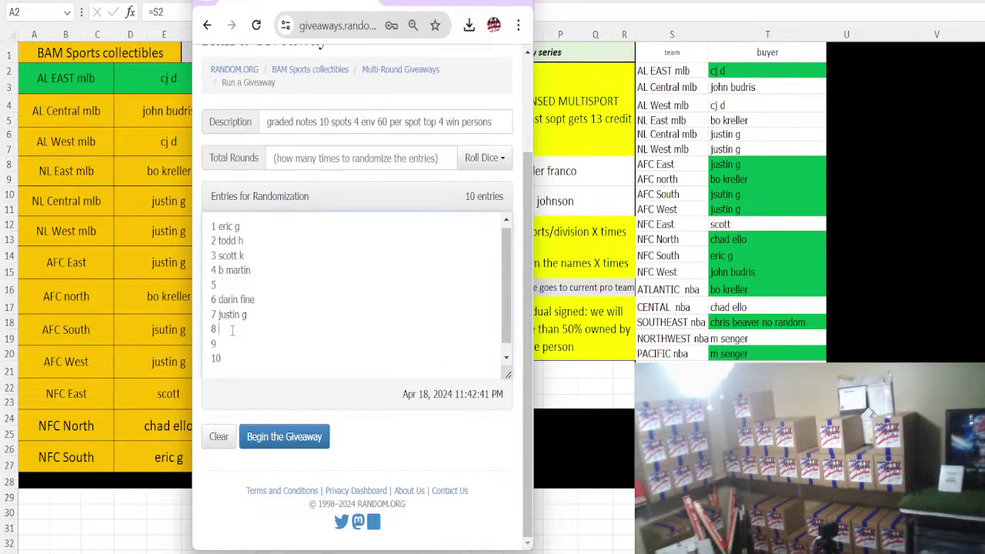
pyautogui.write('scott k')
pyautogui.hotkey('alt', 'Tab')
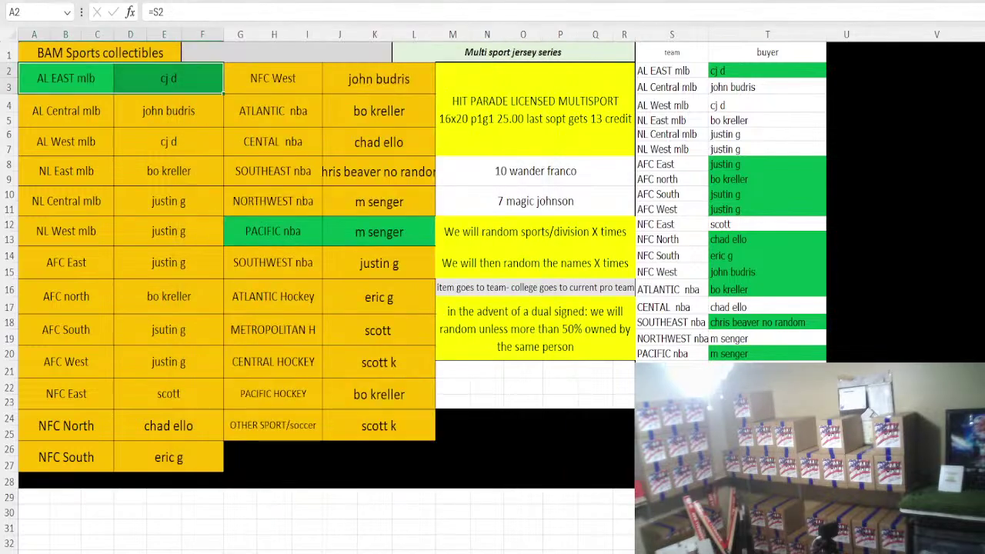
pyautogui.hotkey('ctrl', 'pagedown')
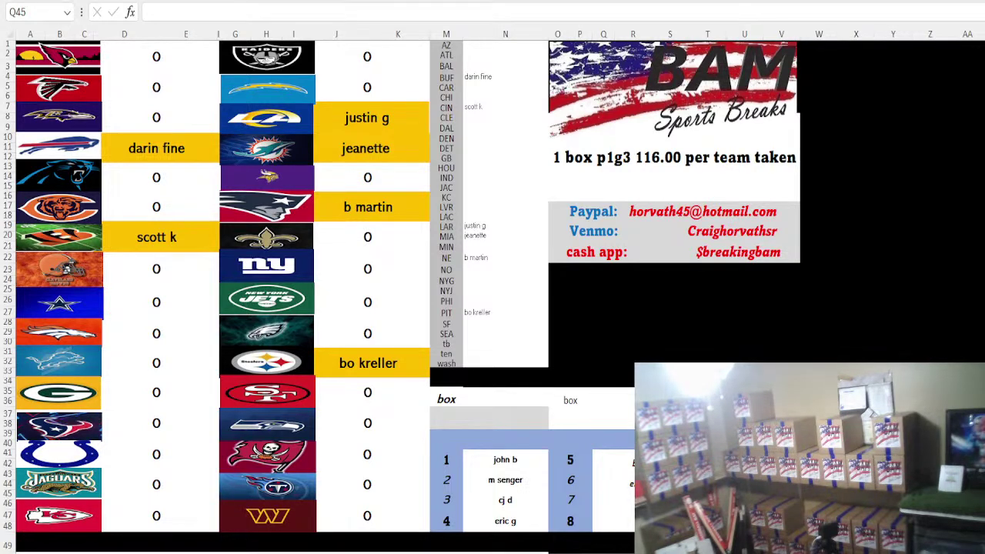
# Enter the buyer names for box 7 (Q45) and box 8 (Q47) on the NFL sheet.
pyautogui.click(619, 498)
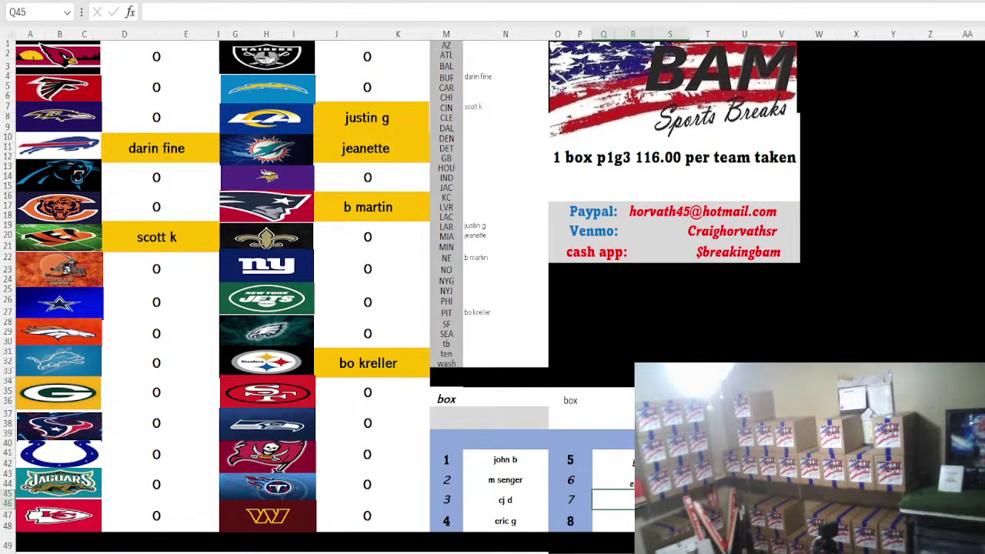
pyautogui.write('darin')
pyautogui.press('Return')
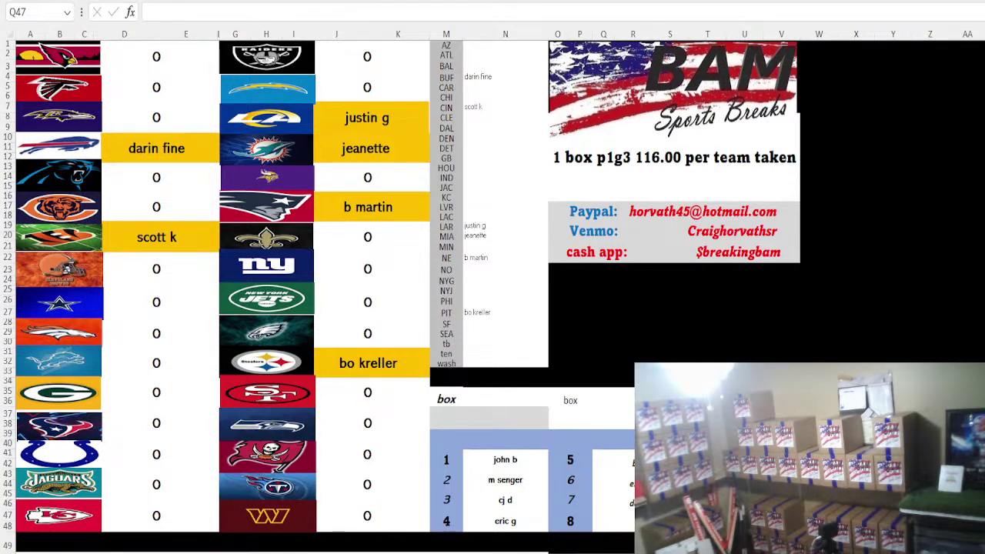
pyautogui.write('bo to cl')
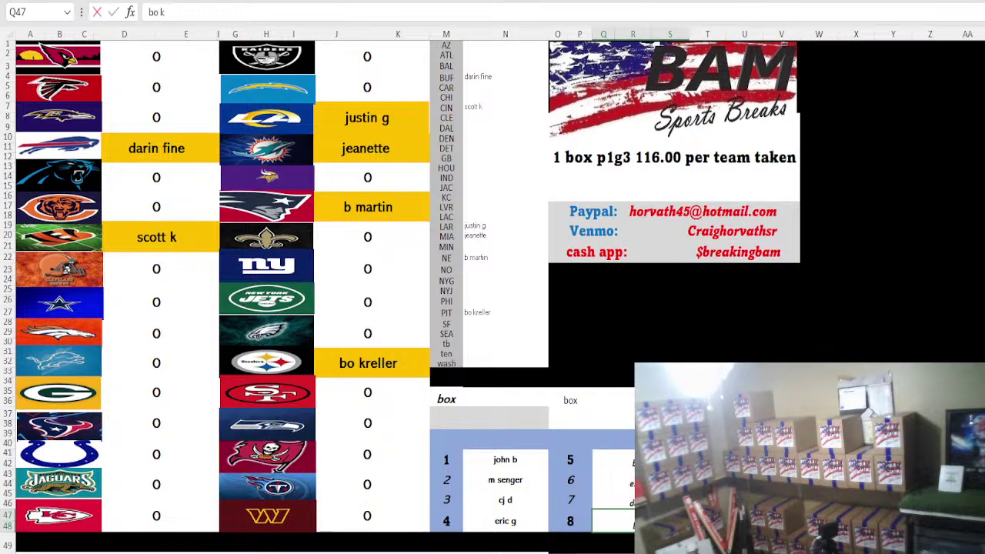
pyautogui.write('ose')
pyautogui.press('Return')
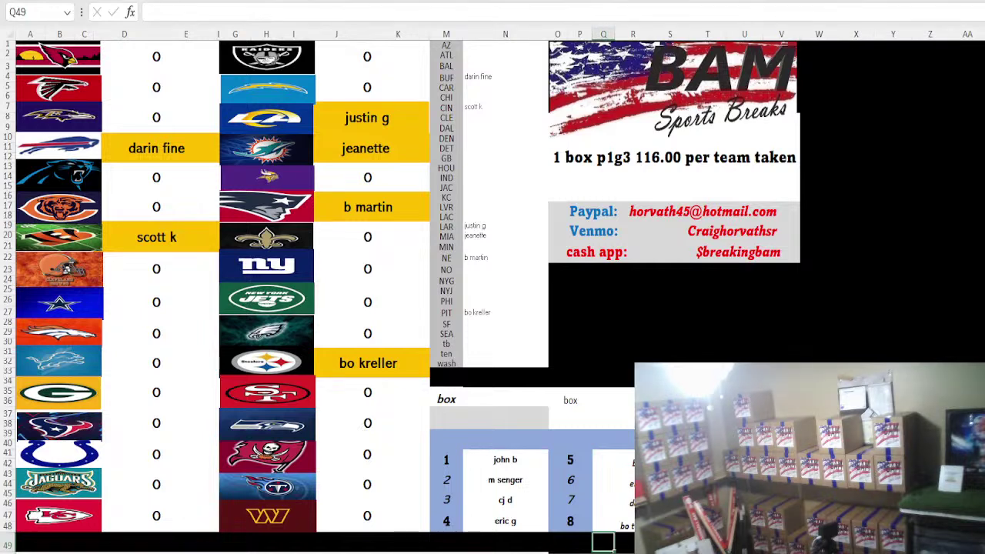
pyautogui.hotkey('ctrl', 'pagedown')
# Check the cells beside 'bat', then return to the NFL sheet and the giveaway window.
pyautogui.click(460, 408)
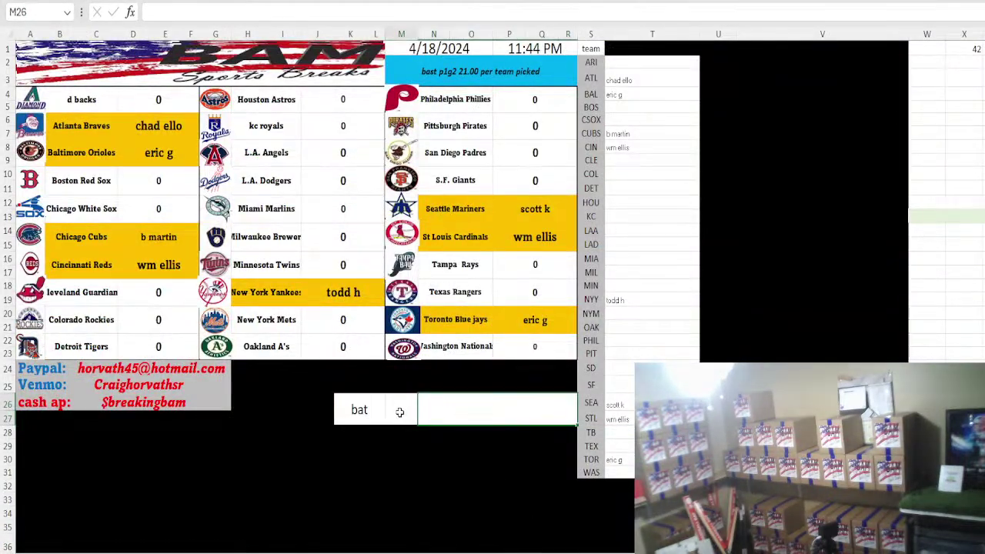
pyautogui.click(399, 413)
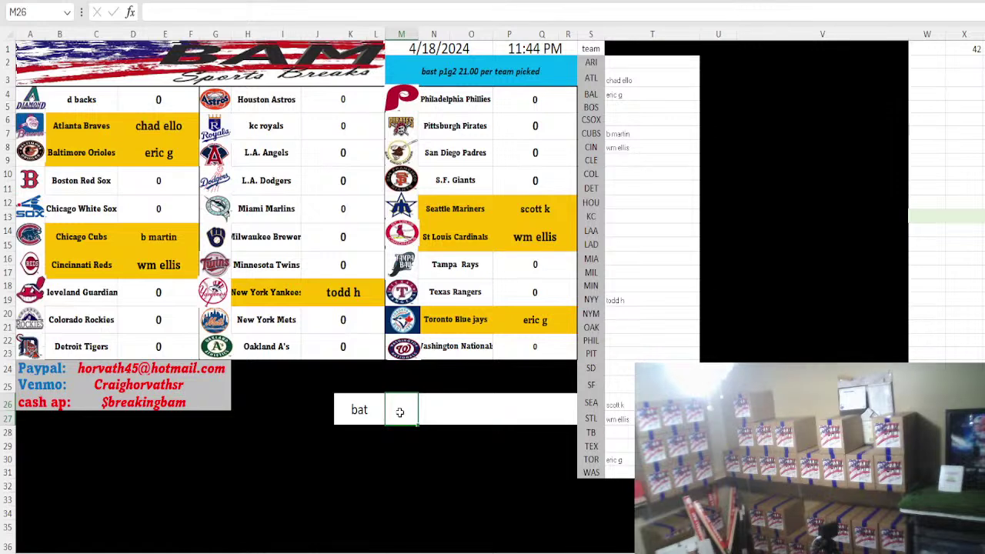
pyautogui.hotkey('ctrl', 'pagedown')
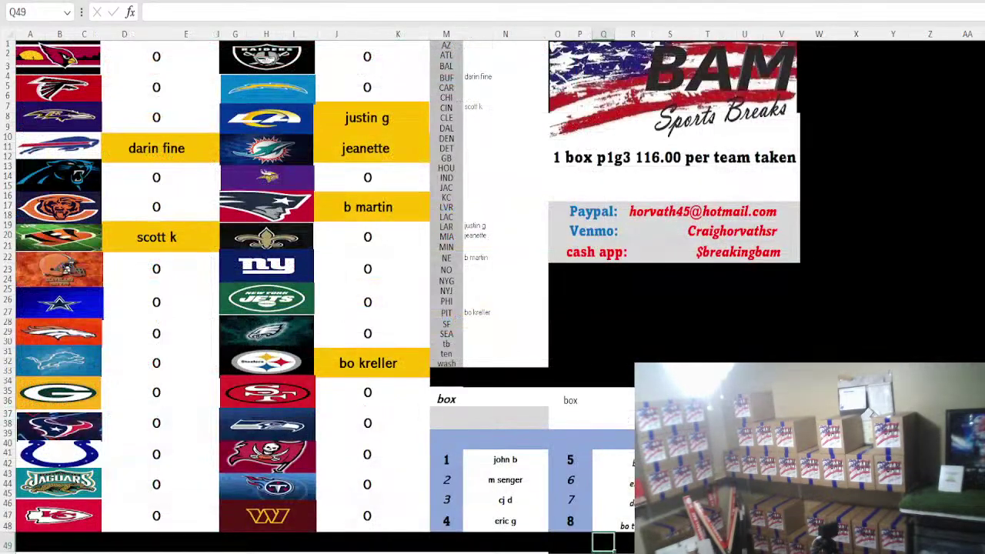
pyautogui.press('Up')
pyautogui.press('Up')
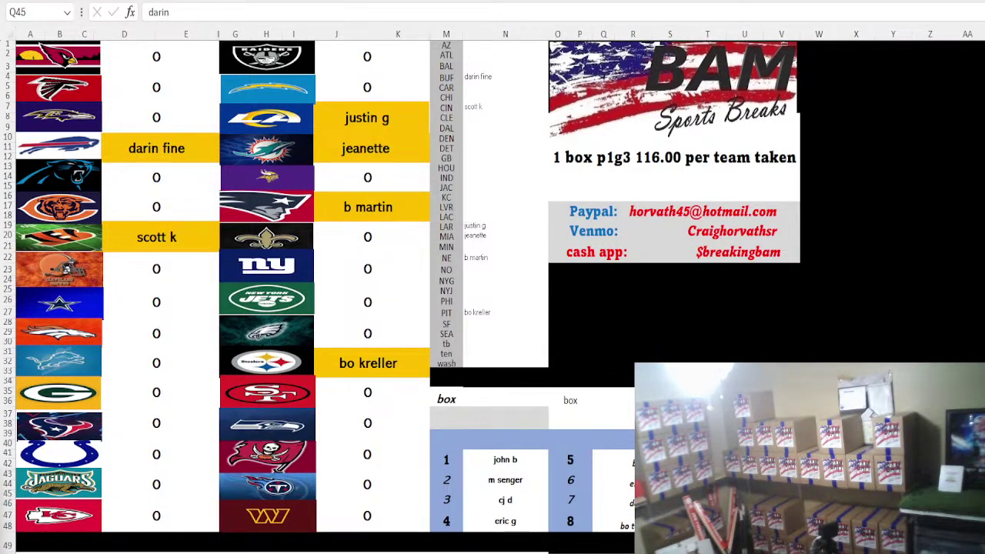
pyautogui.hotkey('alt', 'Tab')
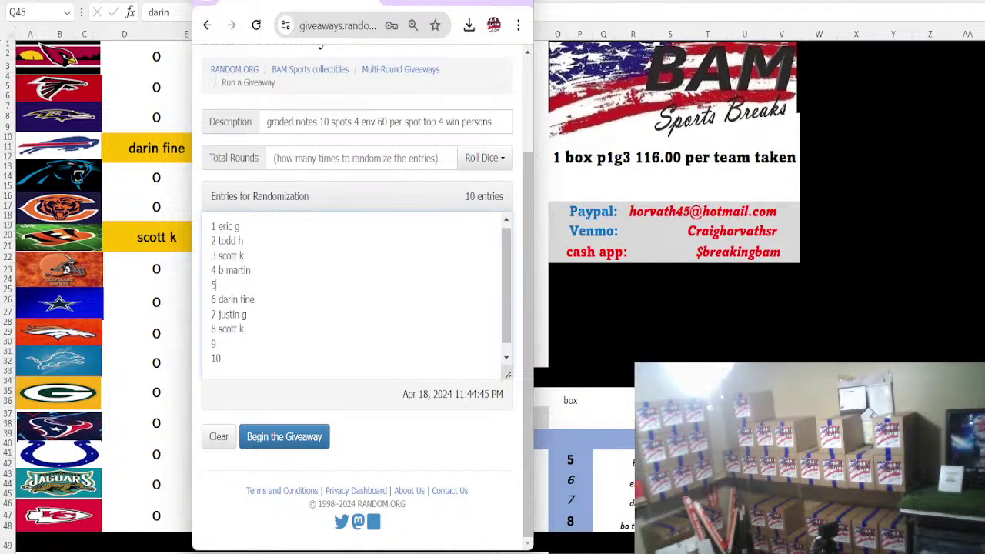
# Open random.org in a new tab and start a new Multi-Round Giveaway.
pyautogui.hotkey('alt', 'Tab')
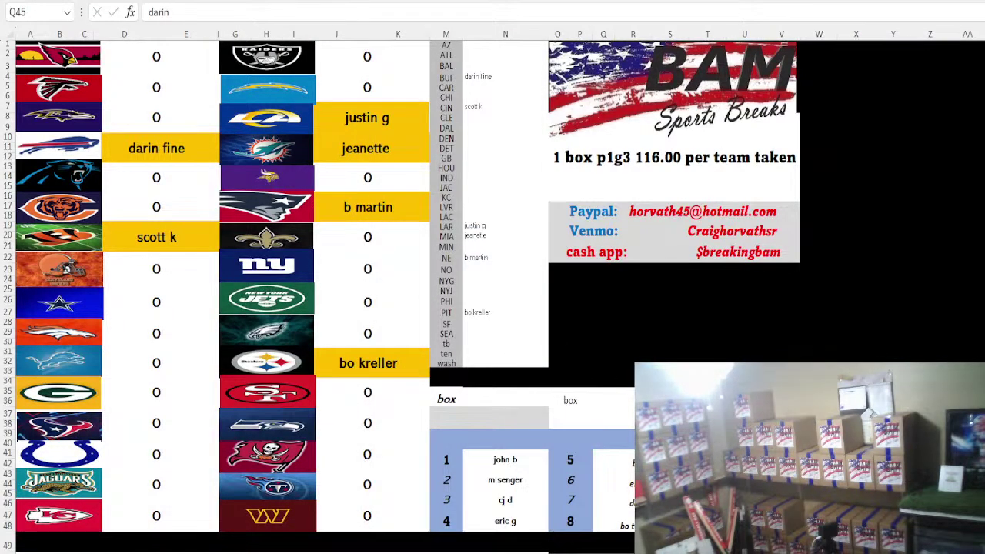
pyautogui.hotkey('alt', 'Tab')
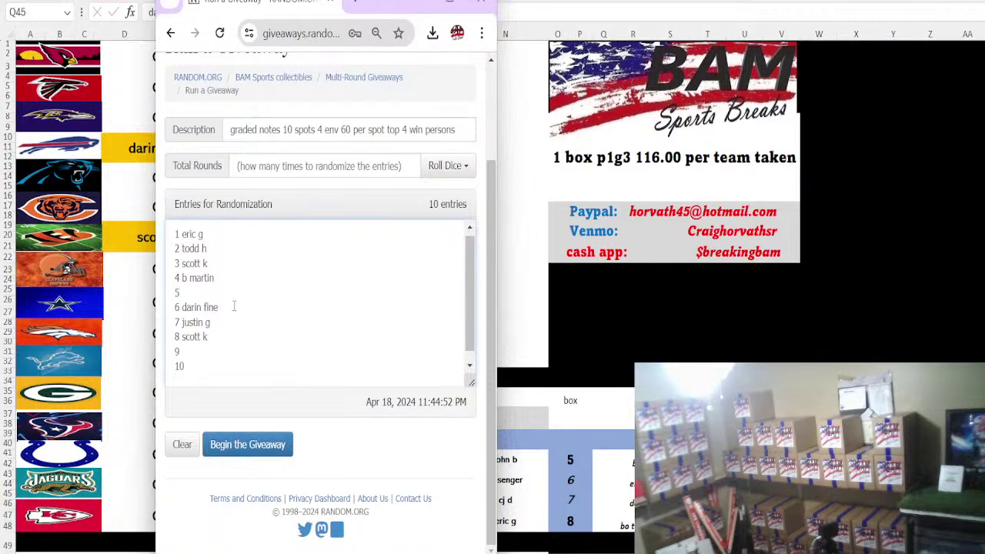
pyautogui.click(354, 3)
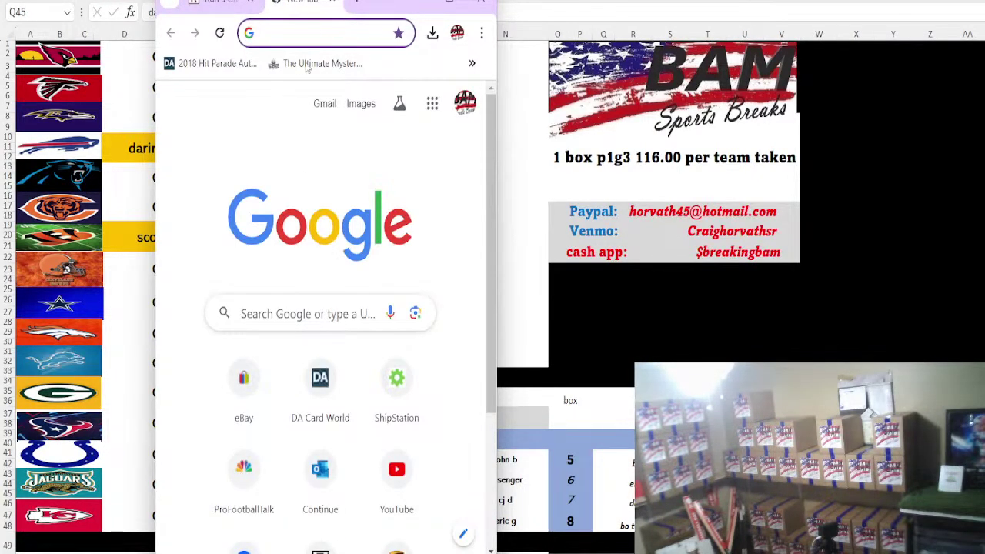
pyautogui.write('ran')
pyautogui.press('Return')
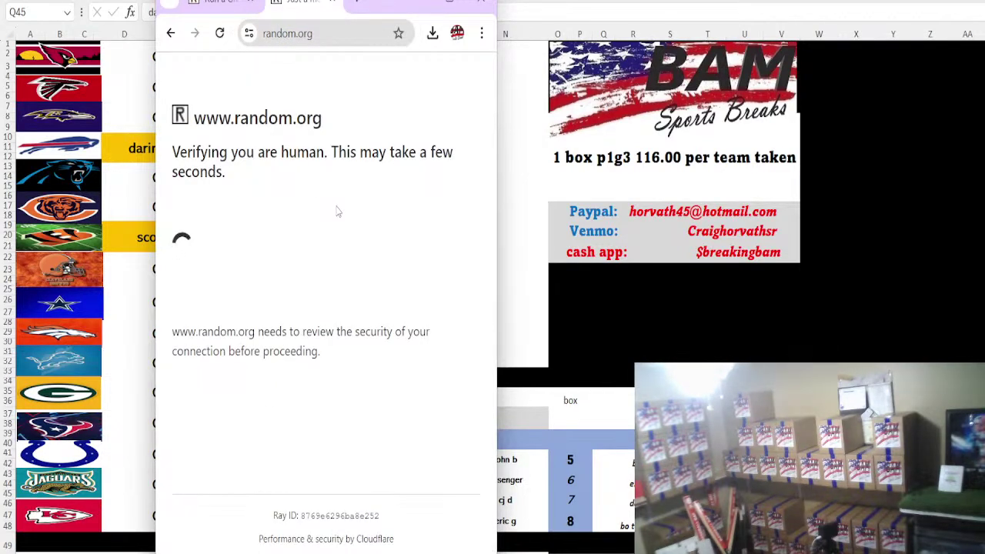
pyautogui.scroll(-7, 296, 308)
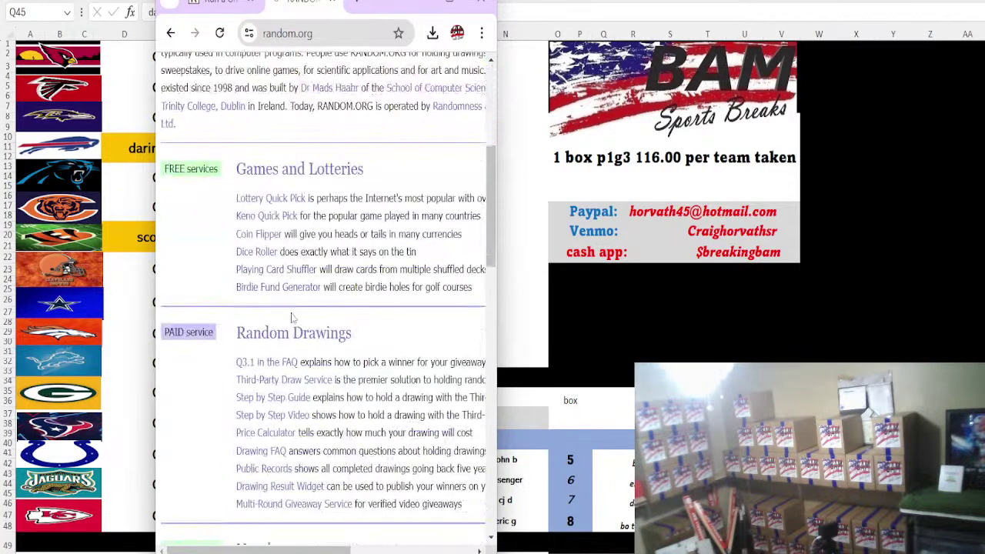
pyautogui.click(273, 260)
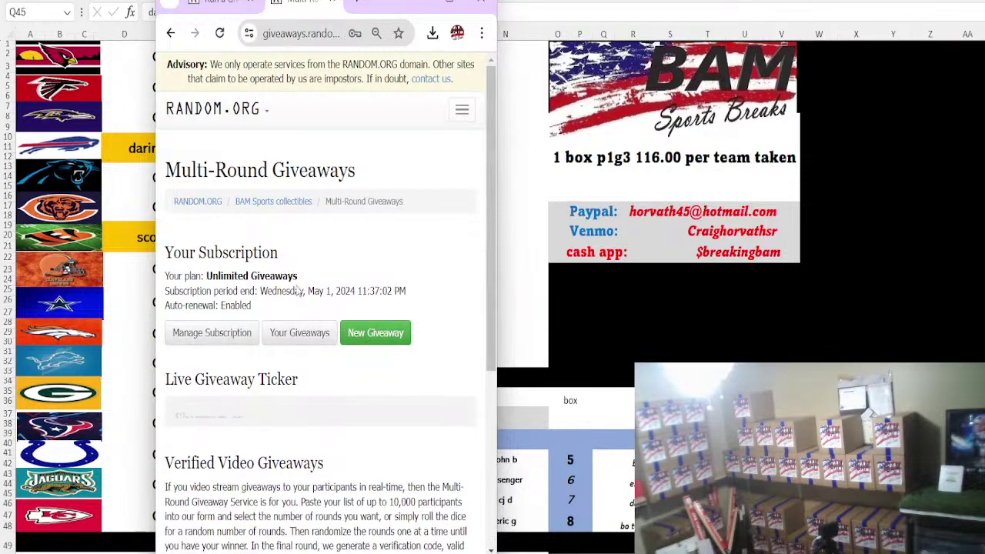
pyautogui.click(366, 336)
# Describe the giveaway as 'lid 2 filler' and roll 2d6 to get 8 rounds.
pyautogui.click(277, 259)
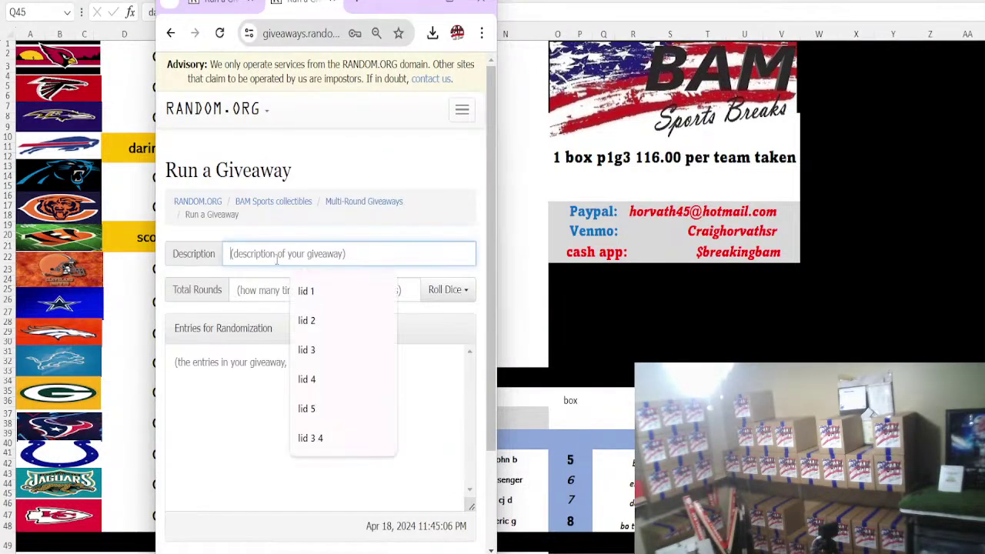
pyautogui.write('lid 23')
pyautogui.press('BackSpace')
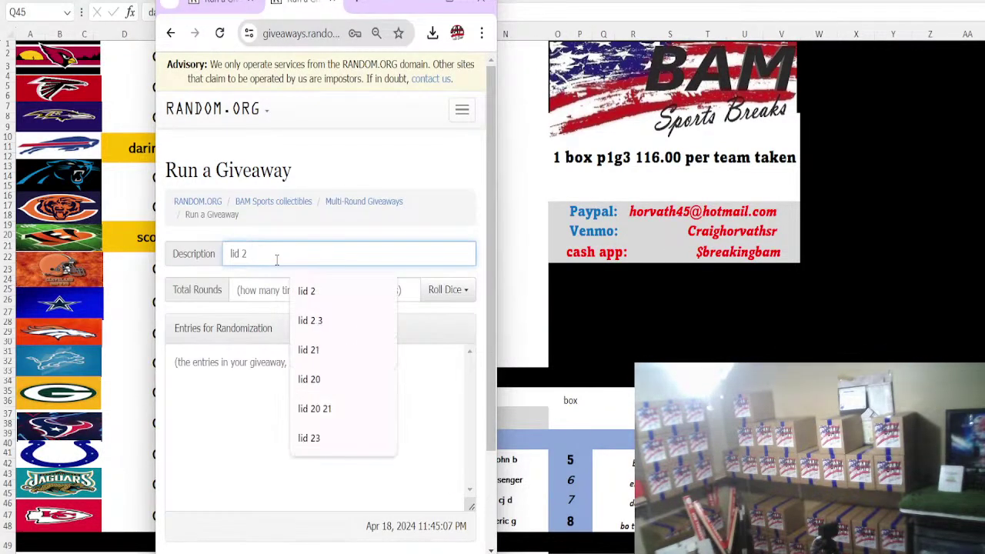
pyautogui.write('filler')
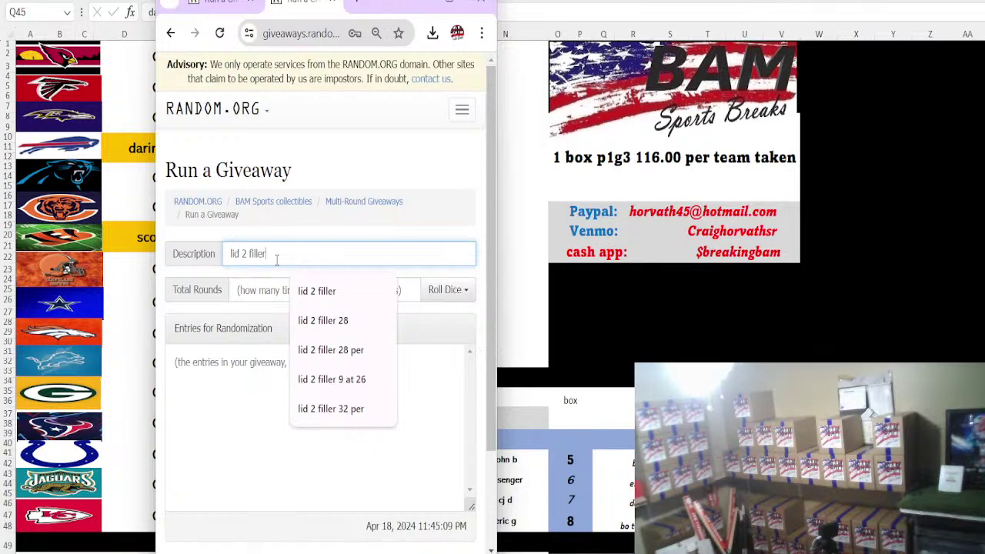
pyautogui.click(445, 290)
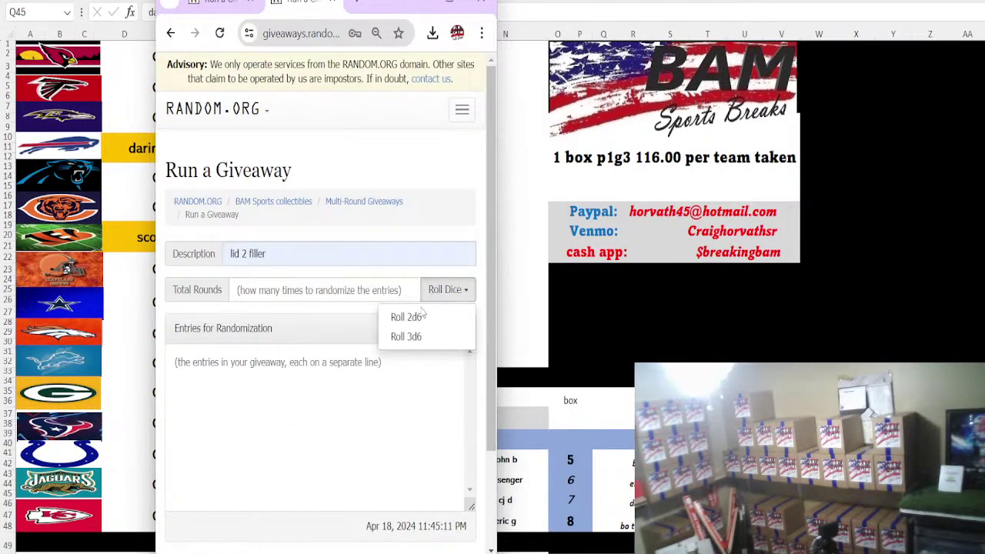
pyautogui.click(425, 314)
pyautogui.click(445, 290)
pyautogui.click(420, 315)
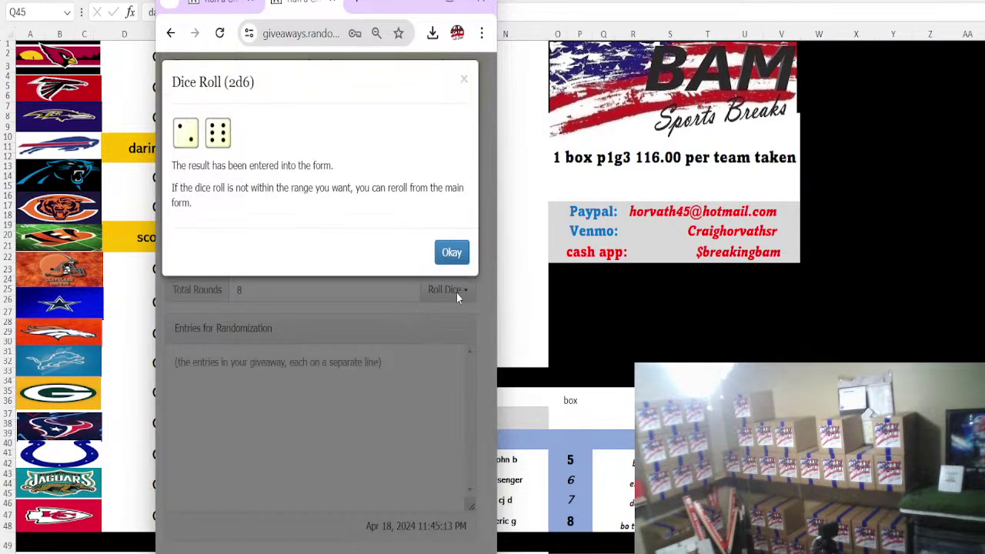
pyautogui.click(443, 288)
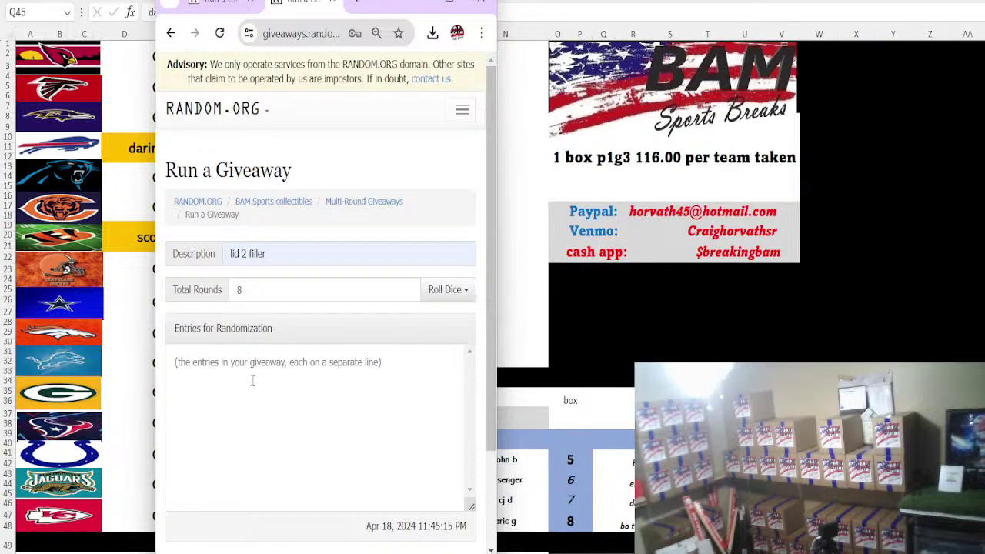
pyautogui.hotkey('alt', 'Tab')
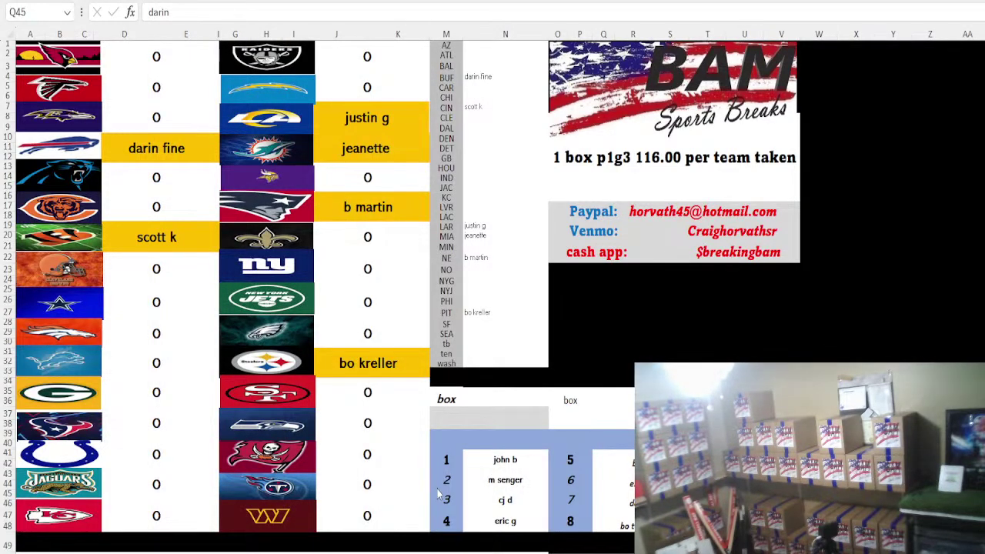
# Copy the box 1–4 buyer names and paste them into the giveaway entries.
pyautogui.moveTo(505, 459); pyautogui.dragTo(502, 504)
pyautogui.rightClick(502, 504)
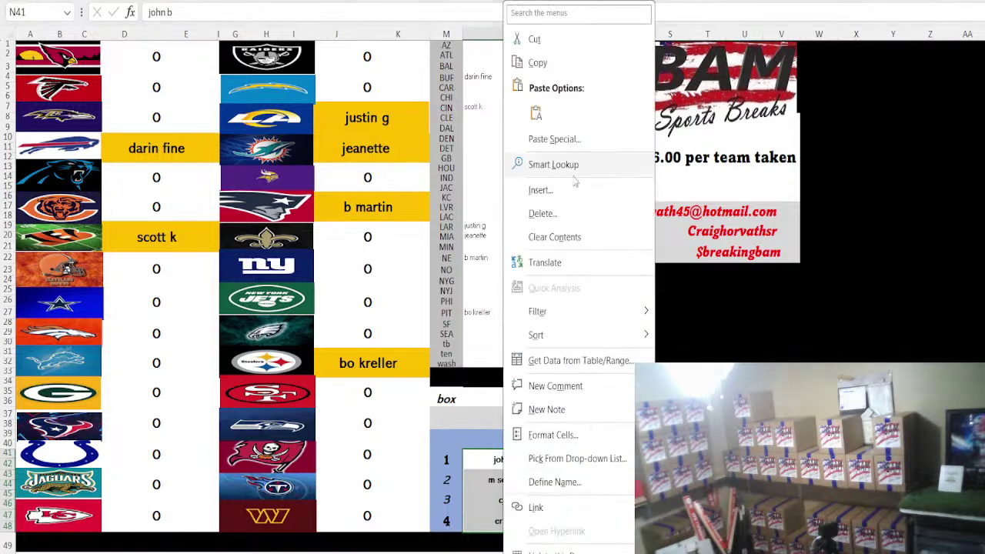
pyautogui.click(573, 64)
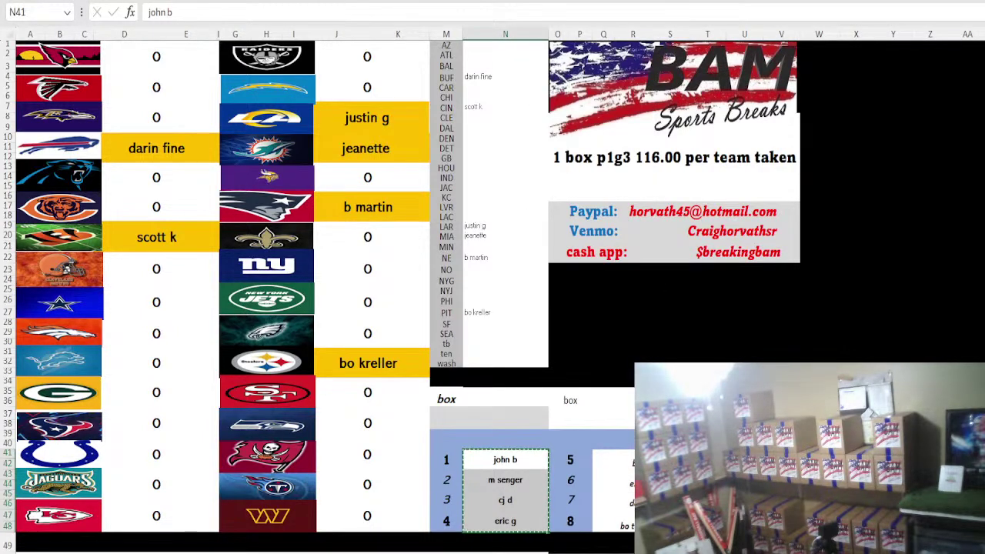
pyautogui.hotkey('alt', 'Tab')
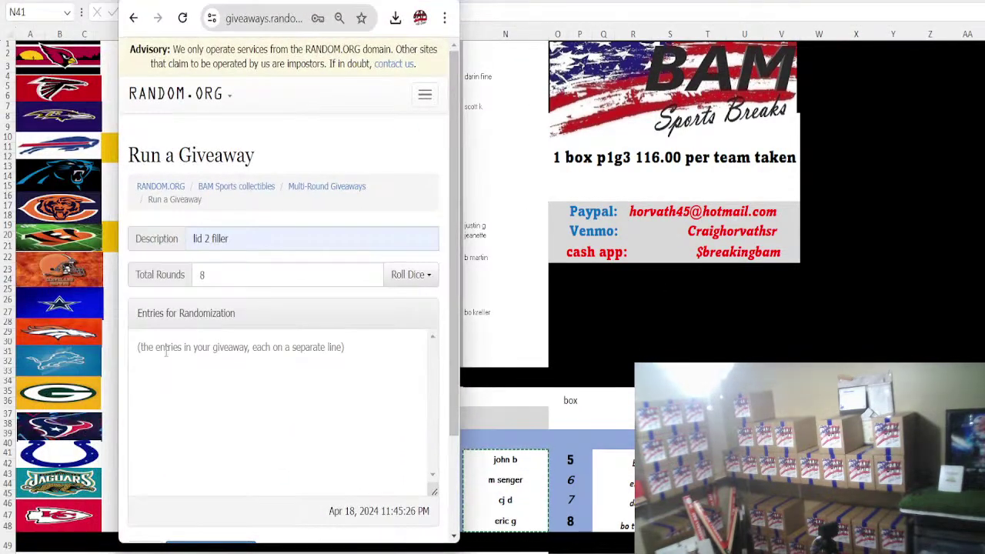
pyautogui.rightClick(169, 411)
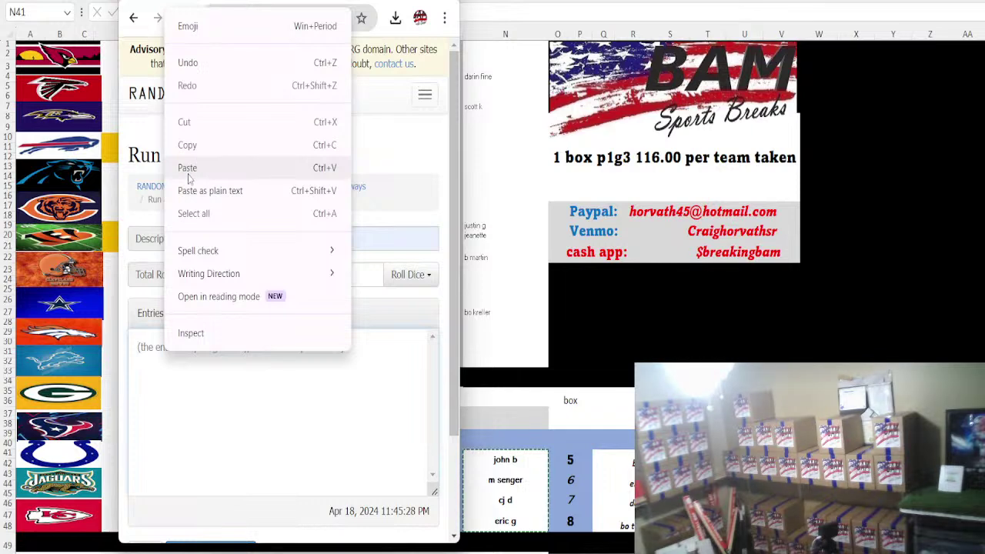
pyautogui.click(188, 169)
pyautogui.moveTo(343, 3); pyautogui.dragTo(94, 65)
# Copy the box names in Q41:Q48 from the NFL sheet.
pyautogui.hotkey('alt', 'Tab')
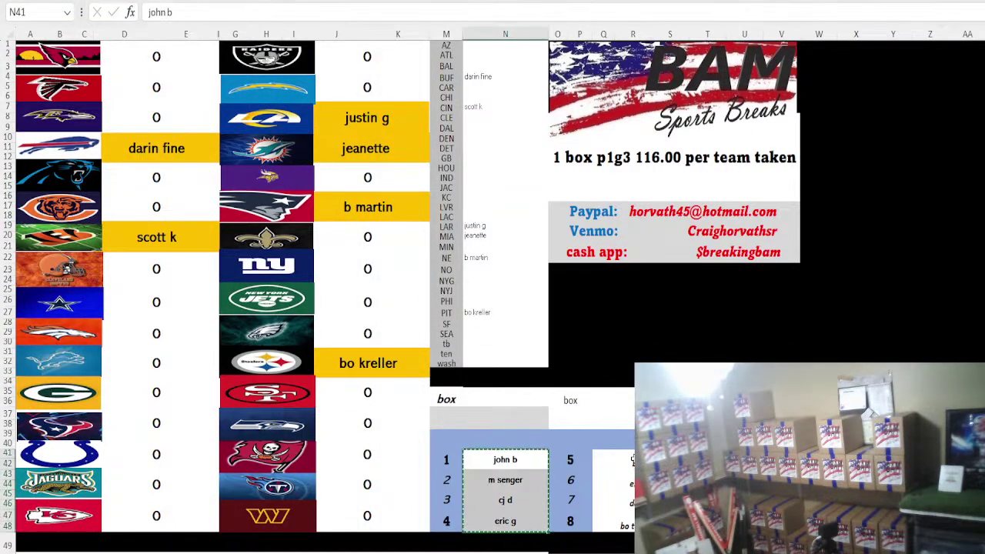
pyautogui.click(611, 521)
pyautogui.moveTo(631, 457); pyautogui.dragTo(619, 525)
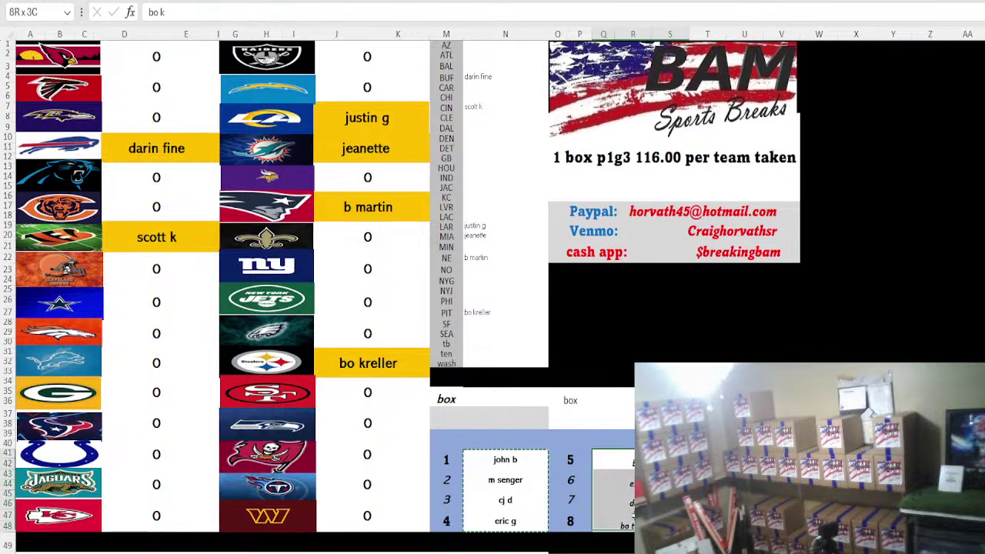
pyautogui.rightClick(634, 492)
pyautogui.click(669, 64)
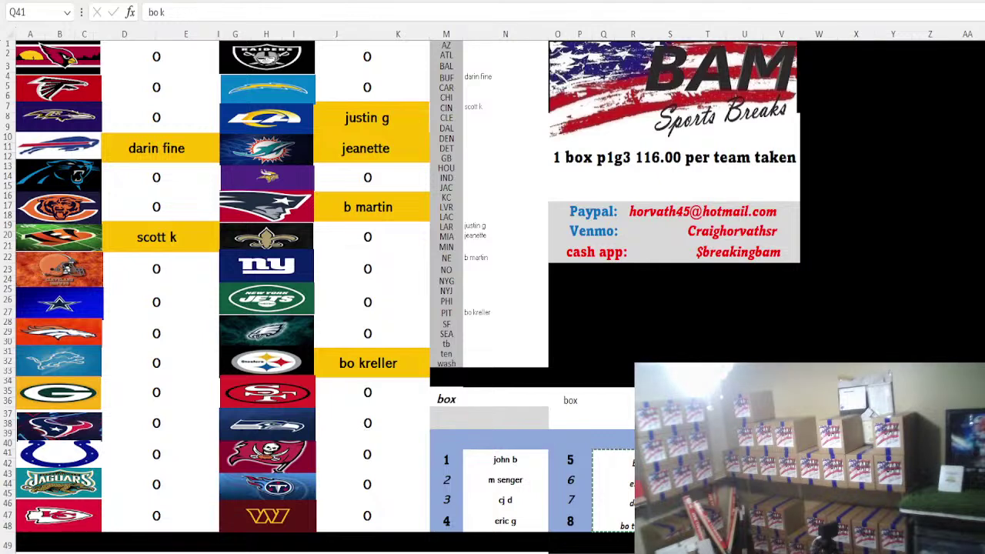
pyautogui.hotkey('alt', 'Tab')
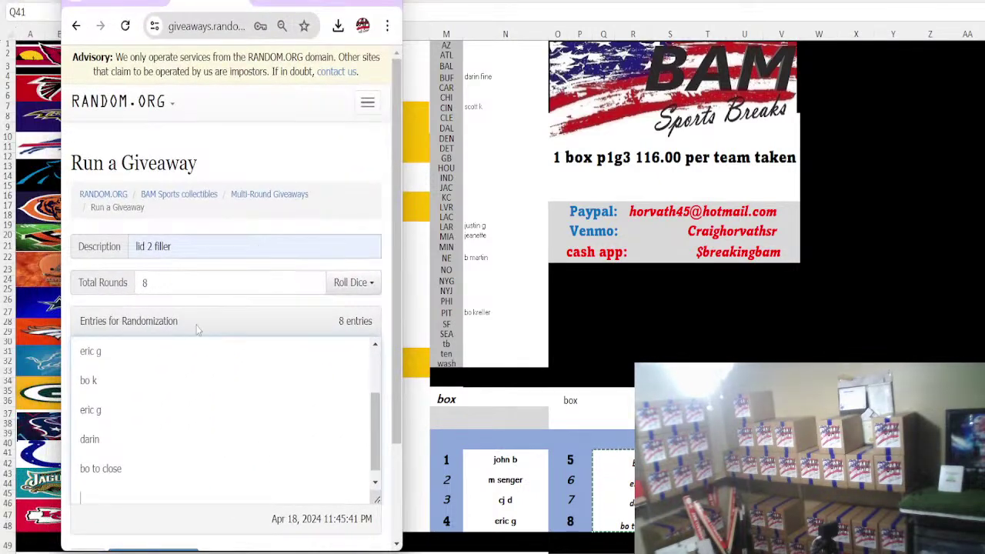
# Begin the lid 2 filler giveaway and draw all 8 rounds.
pyautogui.click(234, 472)
pyautogui.scroll(-2, 234, 472)
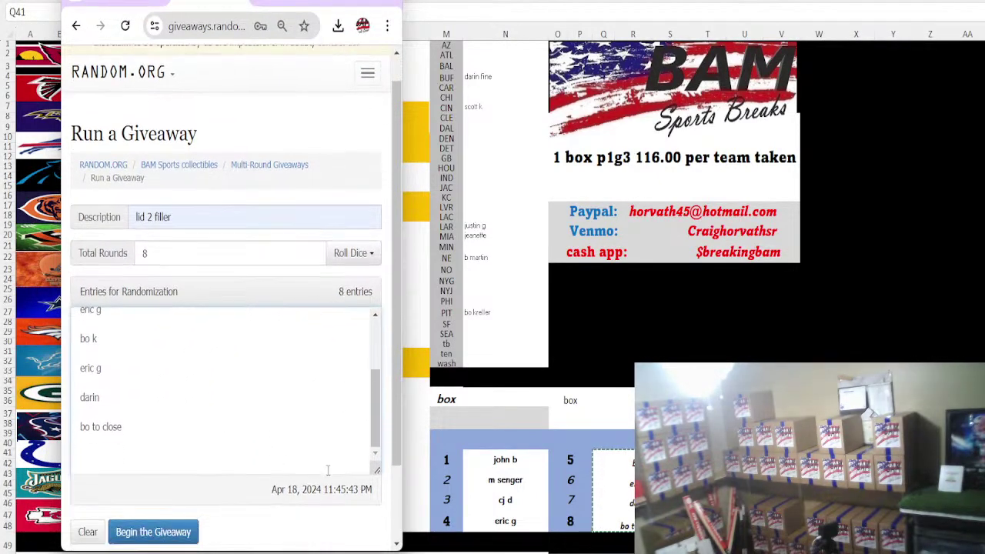
pyautogui.click(154, 437)
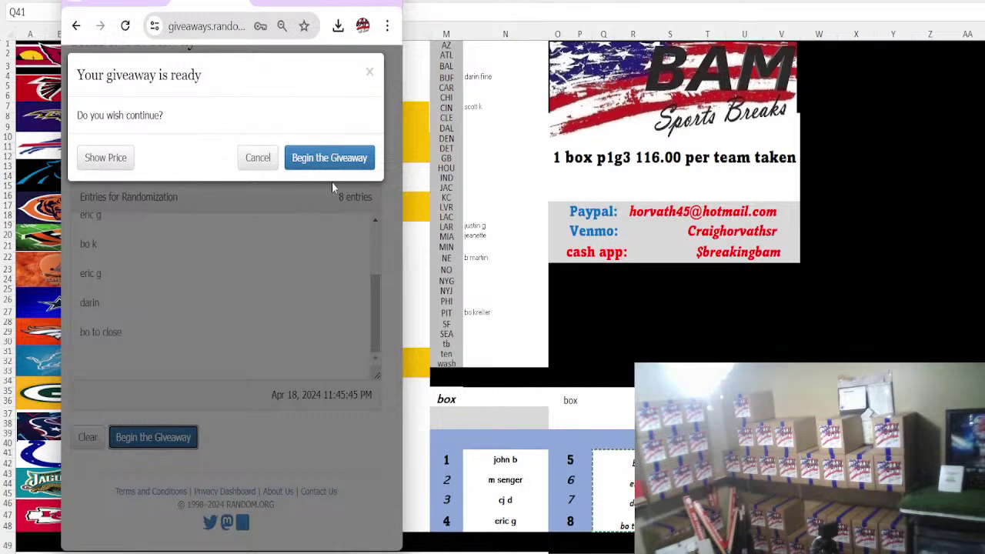
pyautogui.click(331, 159)
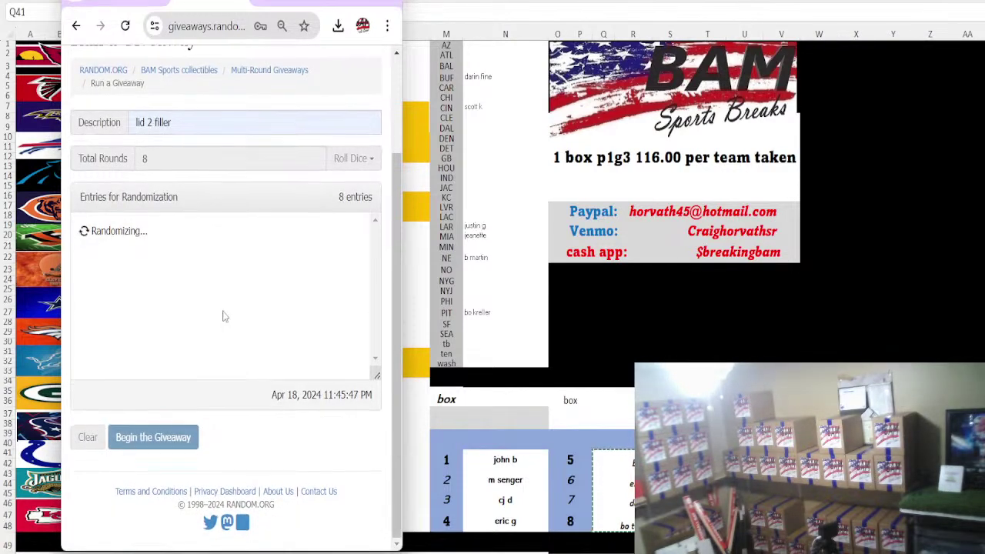
pyautogui.click(129, 446)
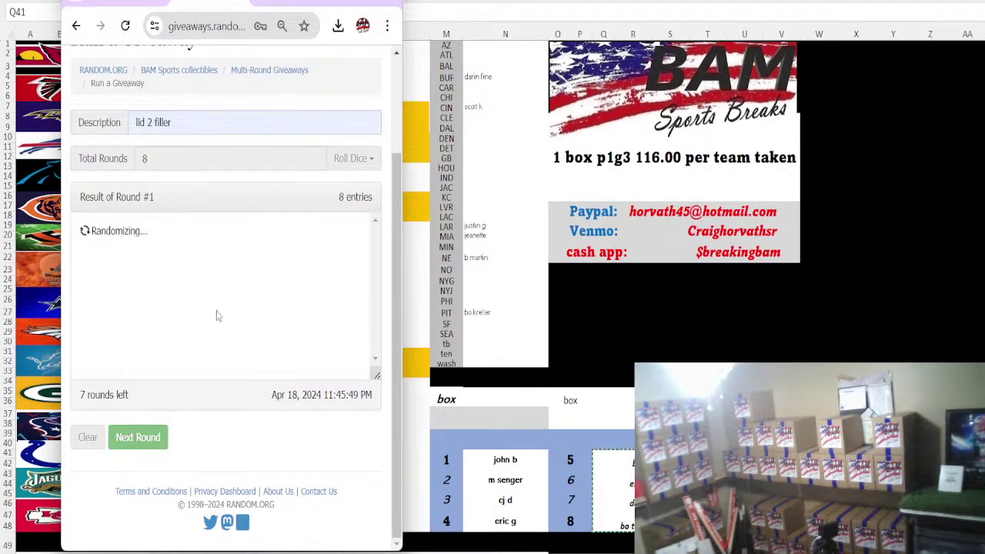
pyautogui.click(159, 438)
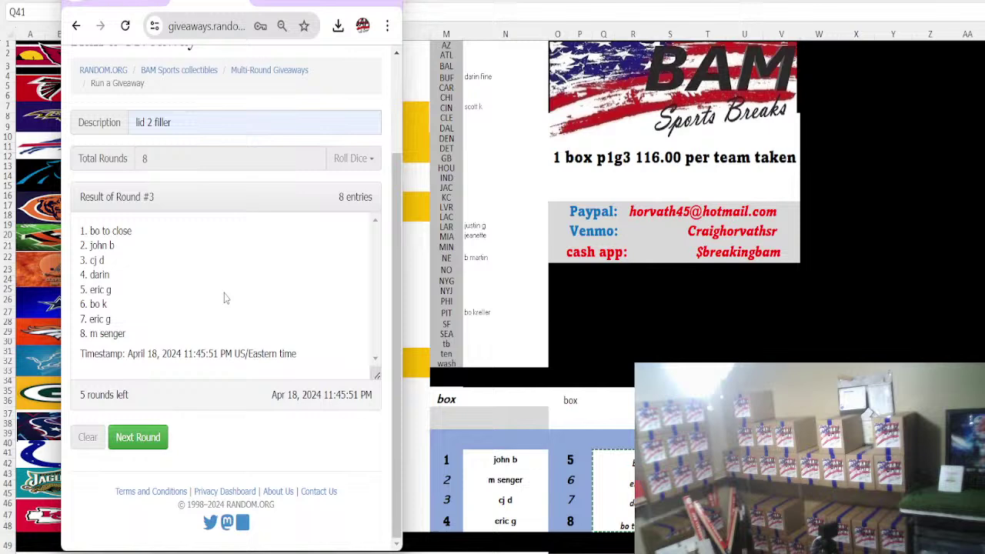
pyautogui.click(154, 445)
pyautogui.click(150, 446)
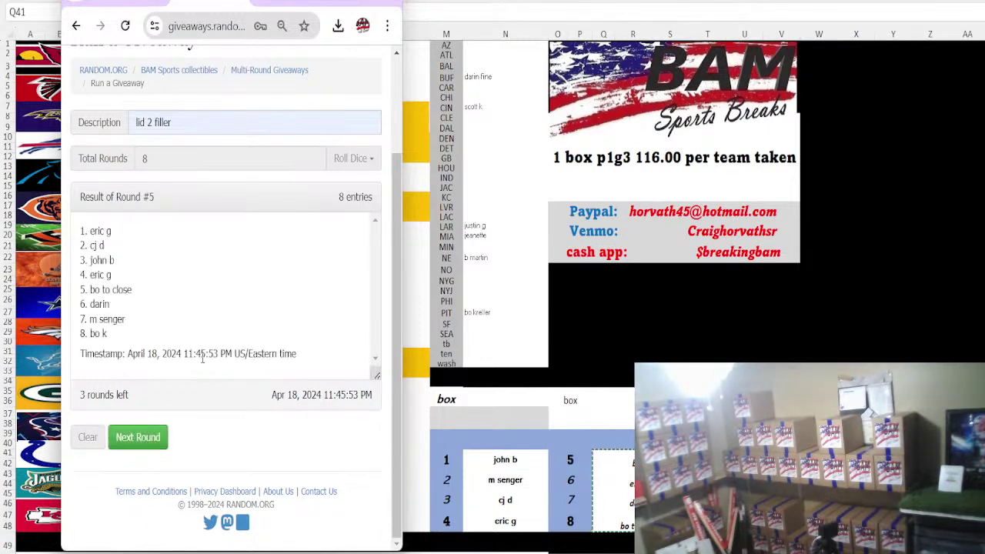
pyautogui.click(150, 452)
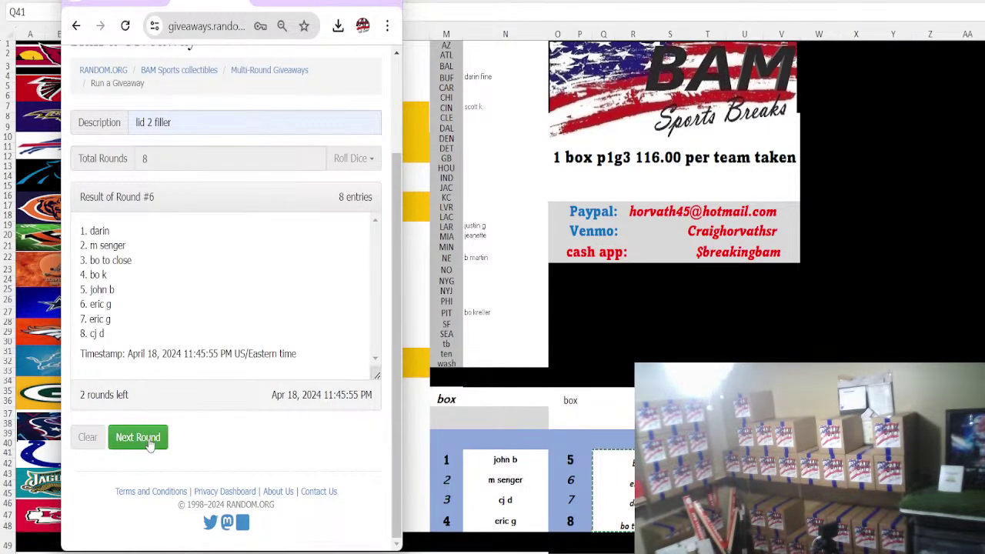
pyautogui.press('Return')
pyautogui.press('Return')
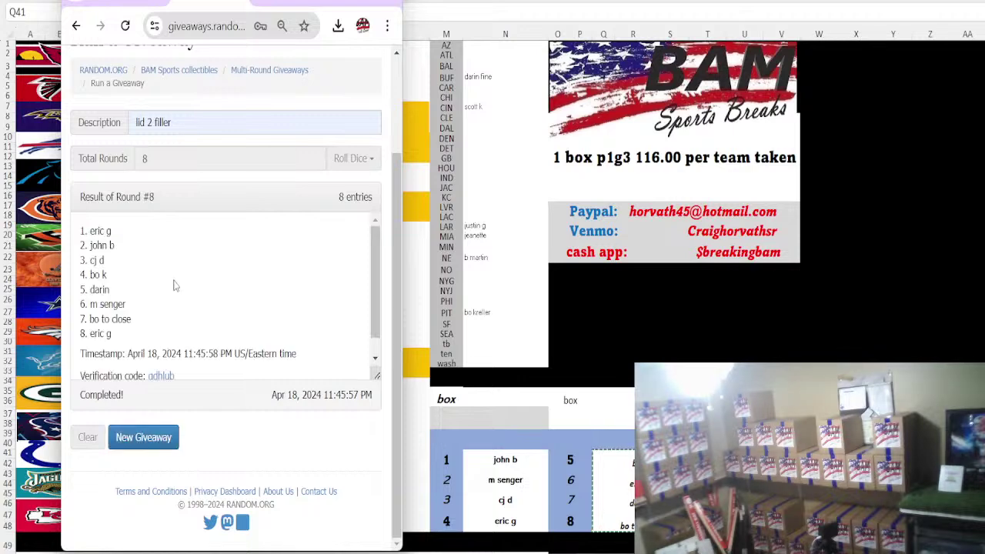
# Copy the final result lines, first two then lines 3 through 8.
pyautogui.moveTo(79, 230); pyautogui.dragTo(143, 246)
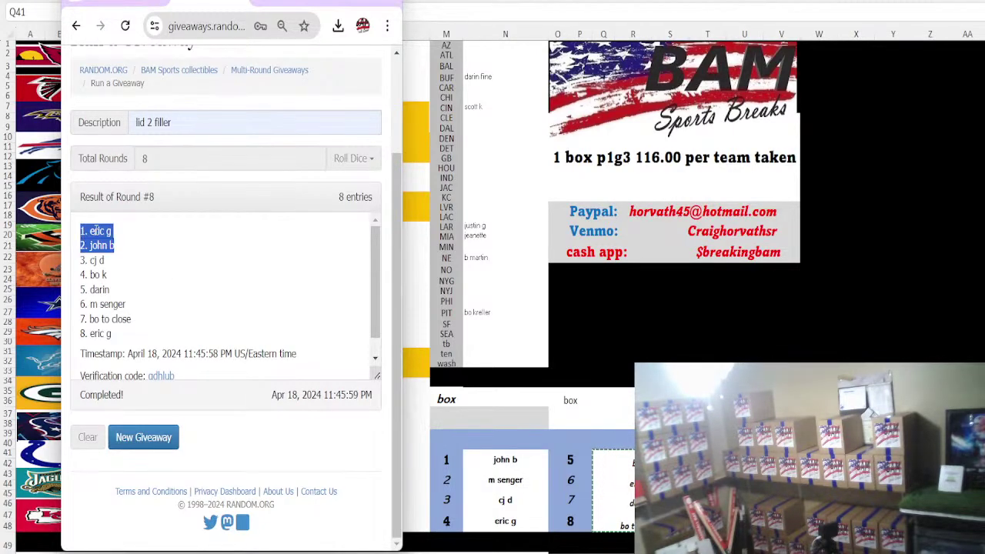
pyautogui.rightClick(96, 230)
pyautogui.click(115, 248)
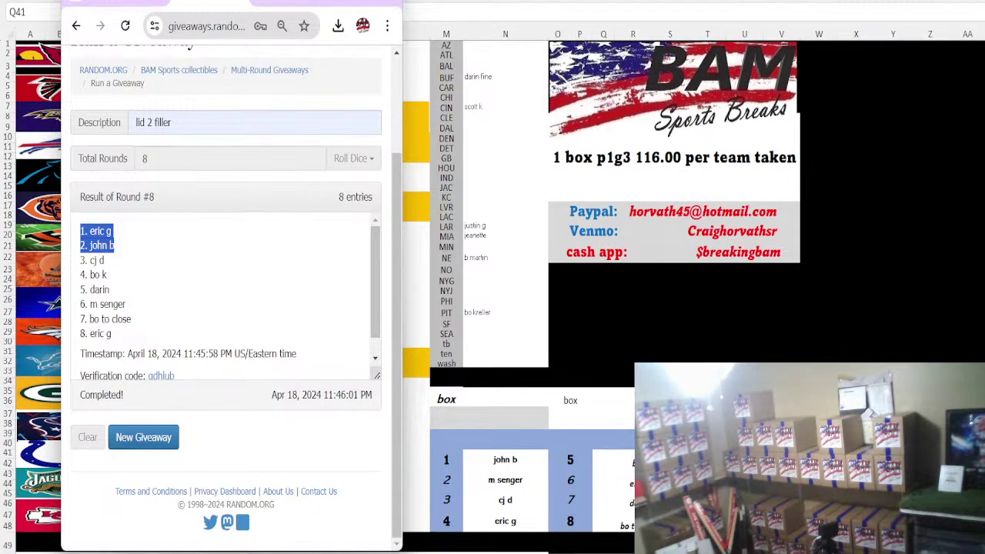
pyautogui.hotkey('alt', 'Tab')
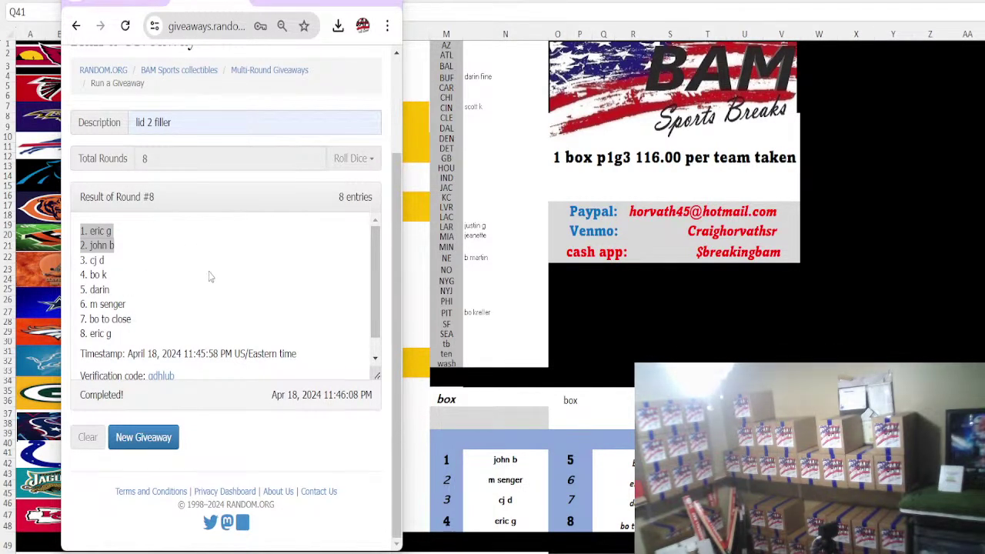
pyautogui.moveTo(79, 261); pyautogui.dragTo(116, 337)
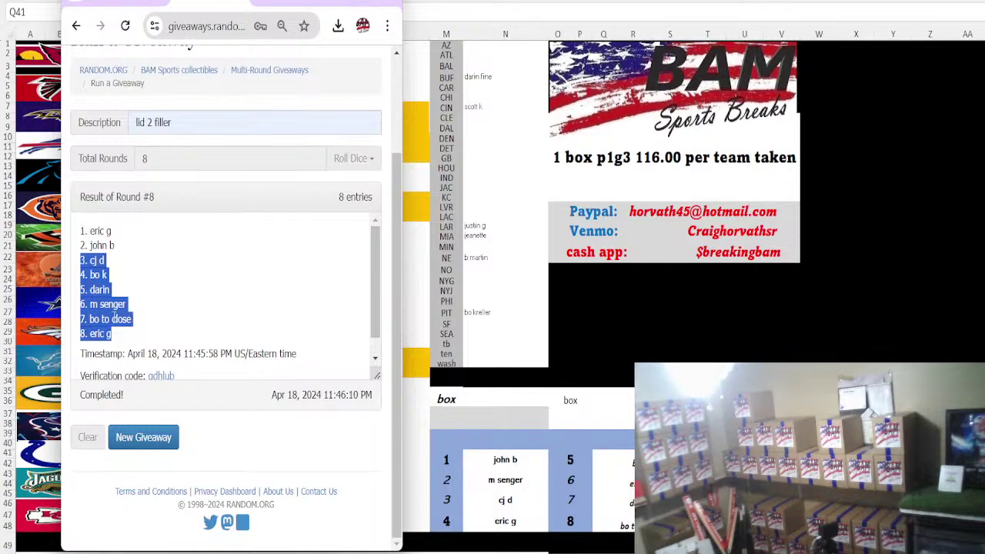
pyautogui.rightClick(104, 317)
pyautogui.click(127, 335)
pyautogui.hotkey('alt', 'Tab')
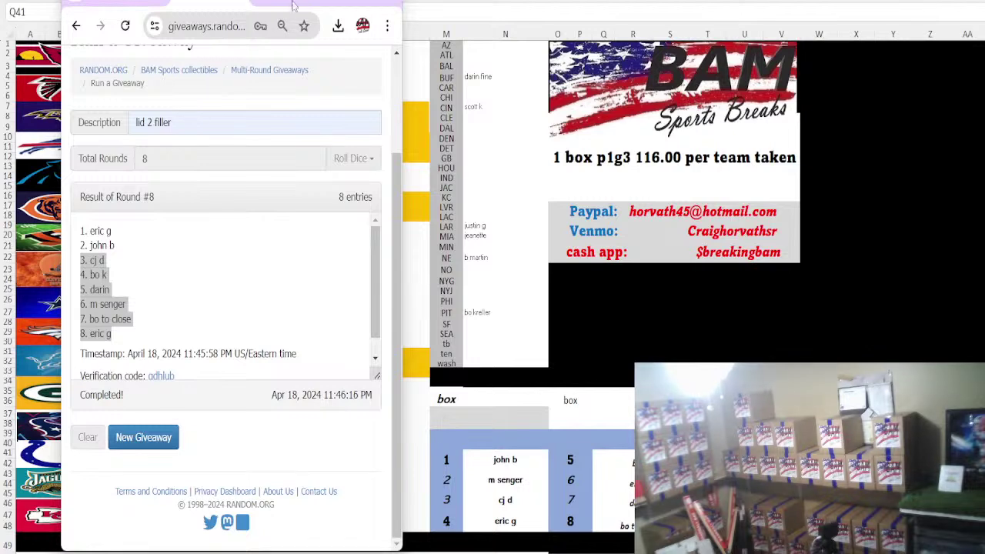
pyautogui.hotkey('alt', 'Tab')
pyautogui.hotkey('alt', 'Tab')
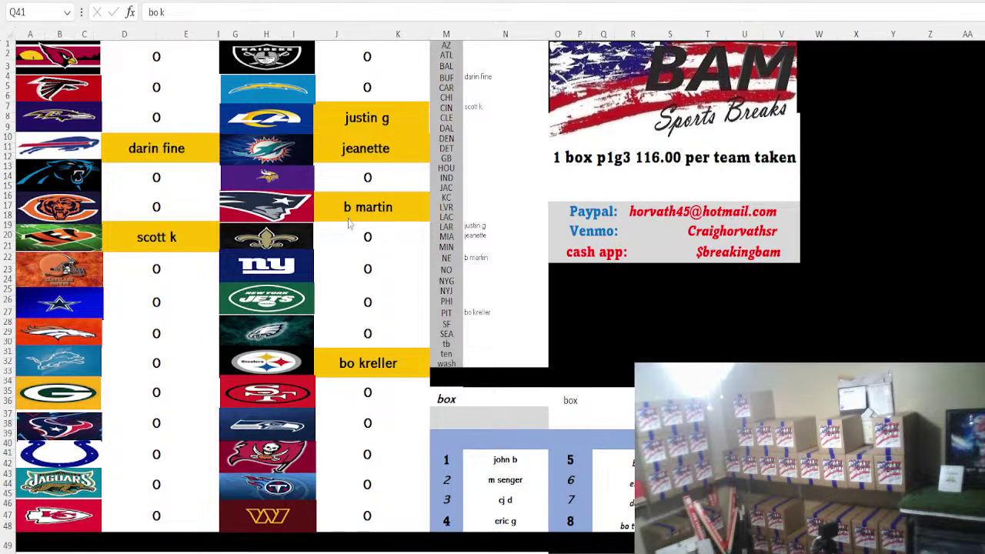
# Fill buyer cells N4, N7, N19, N20, N22 and N27 with green.
pyautogui.click(481, 76)
pyautogui.keyDown('ctrl'); pyautogui.click(481, 107); pyautogui.keyUp('ctrl')
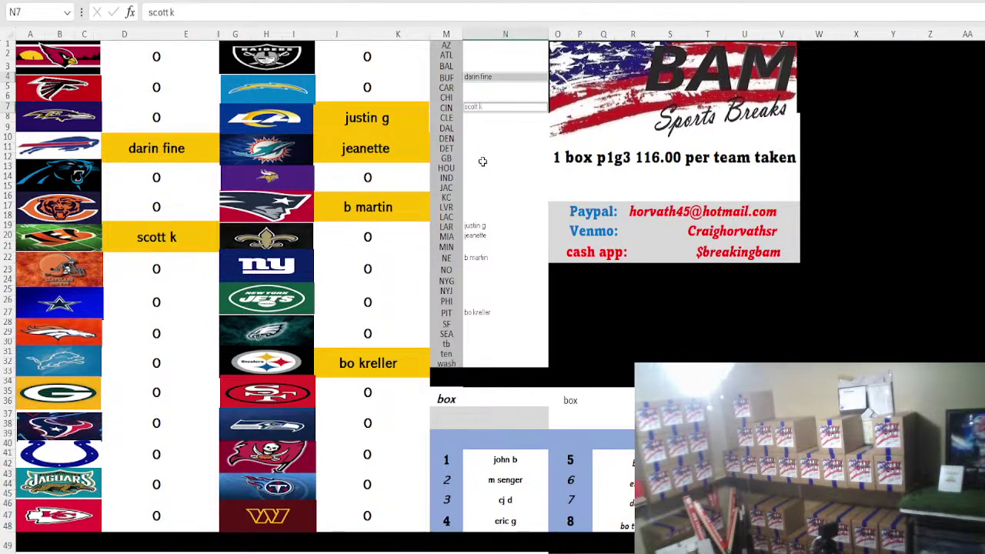
pyautogui.keyDown('ctrl'); pyautogui.click(480, 226); pyautogui.keyUp('ctrl')
pyautogui.keyDown('ctrl'); pyautogui.click(480, 236); pyautogui.keyUp('ctrl')
pyautogui.keyDown('ctrl'); pyautogui.click(480, 257); pyautogui.keyUp('ctrl')
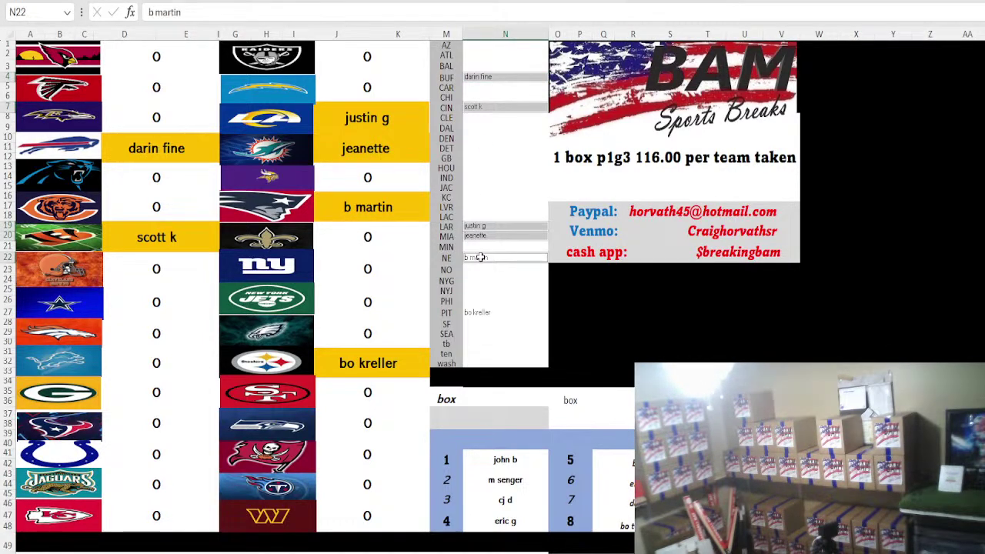
pyautogui.keyDown('ctrl'); pyautogui.click(485, 310); pyautogui.keyUp('ctrl')
pyautogui.rightClick(486, 310)
pyautogui.click(559, 52)
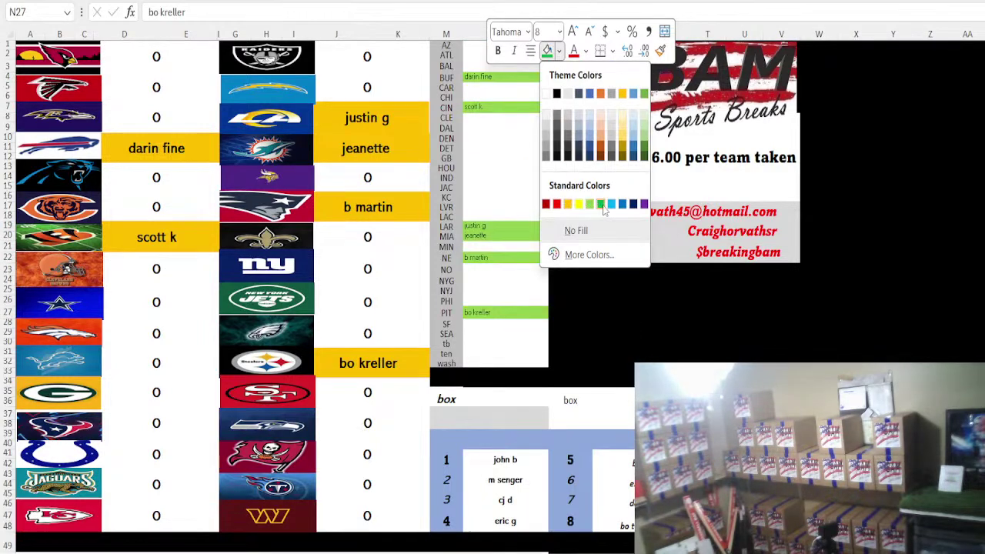
pyautogui.click(603, 206)
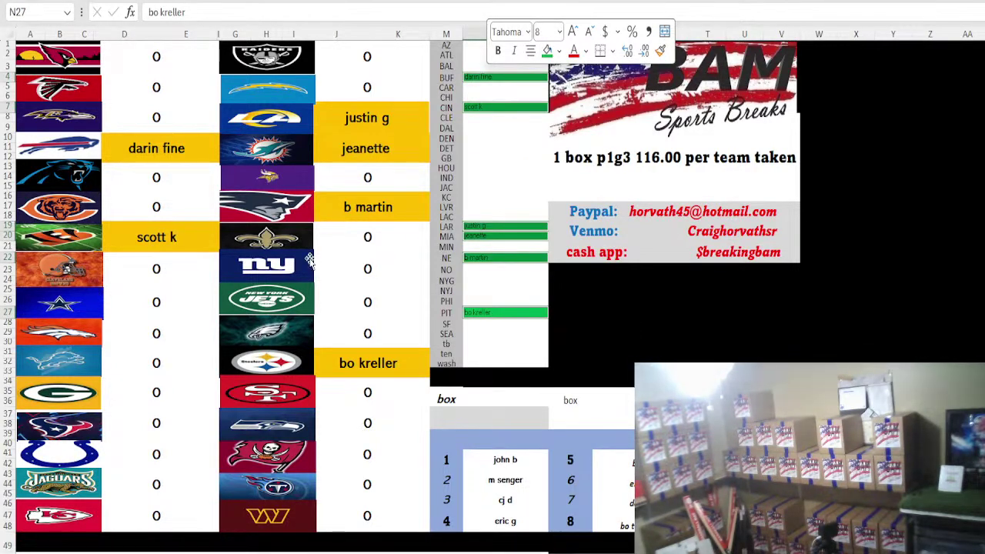
pyautogui.click(481, 270)
pyautogui.write('eric g')
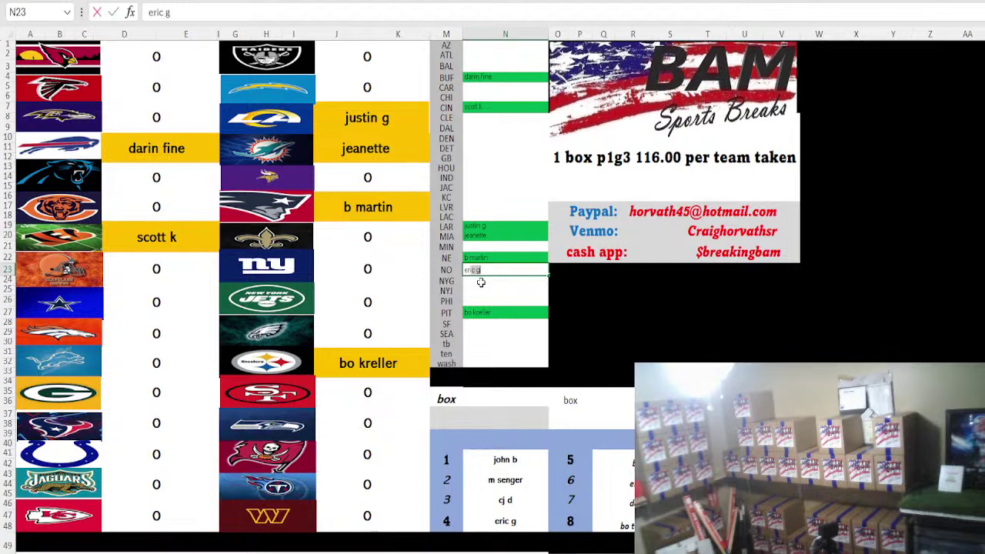
pyautogui.write('g filler')
pyautogui.press('Return')
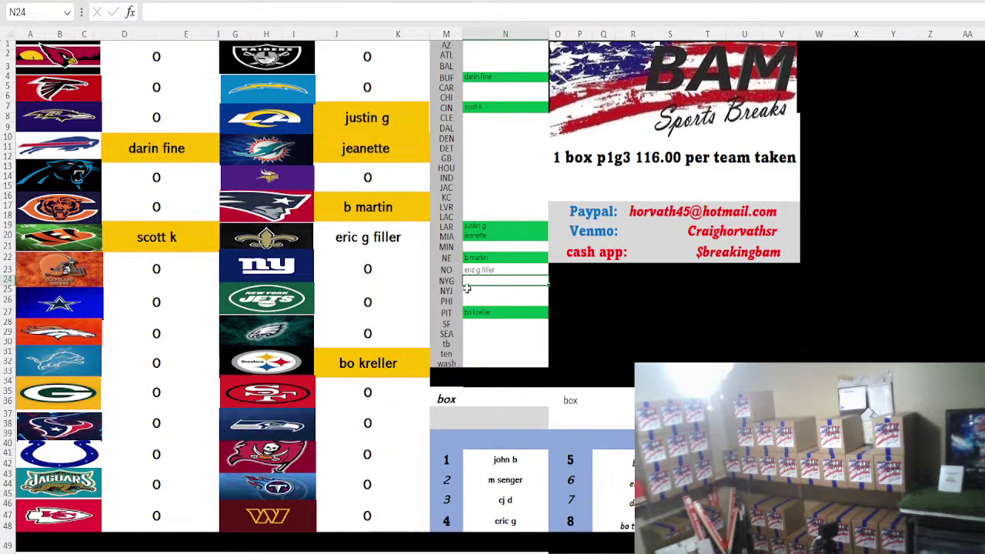
# Open the fill colour palette for the Saints slot J19, then close it without changes.
pyautogui.rightClick(364, 237)
pyautogui.click(435, 4)
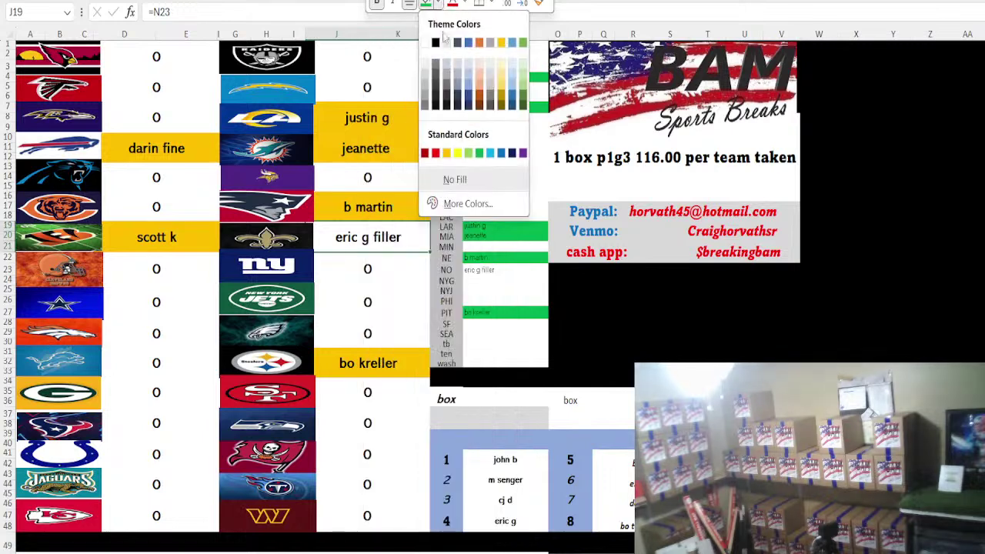
pyautogui.click(445, 150)
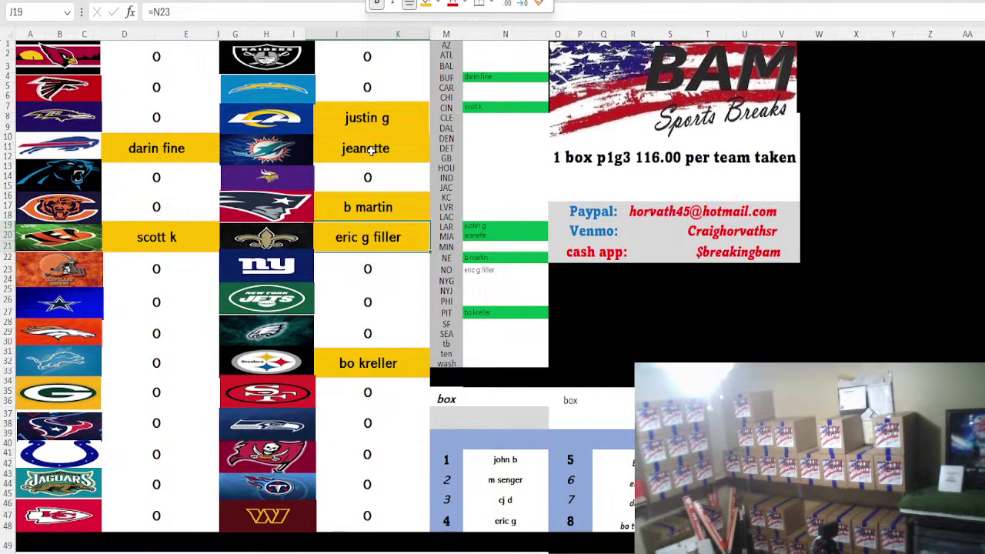
# Shade the 'eric gg filler' entry in N23 green.
pyautogui.click(509, 269)
pyautogui.rightClick(504, 270)
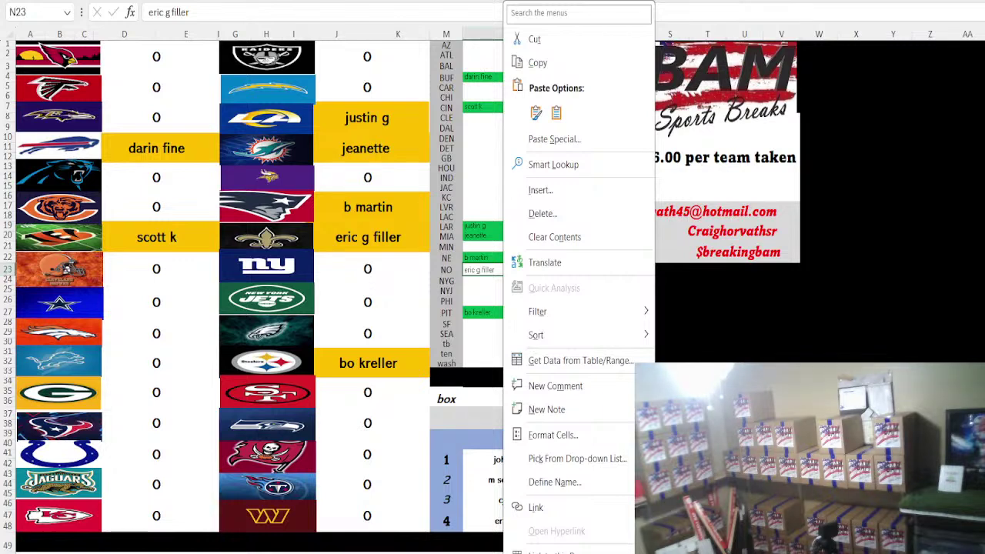
pyautogui.click(617, 122)
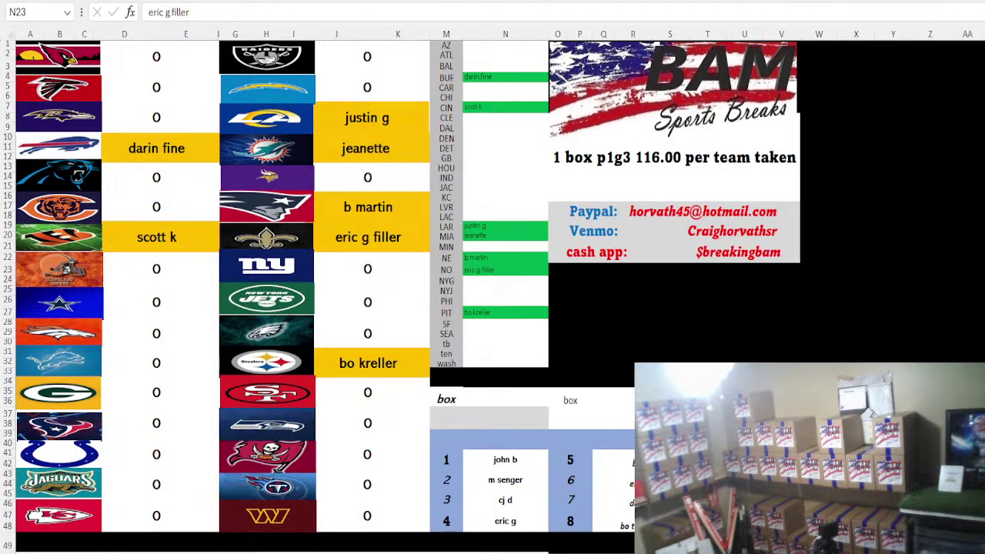
pyautogui.hotkey('alt', 'Tab')
pyautogui.click(480, 150)
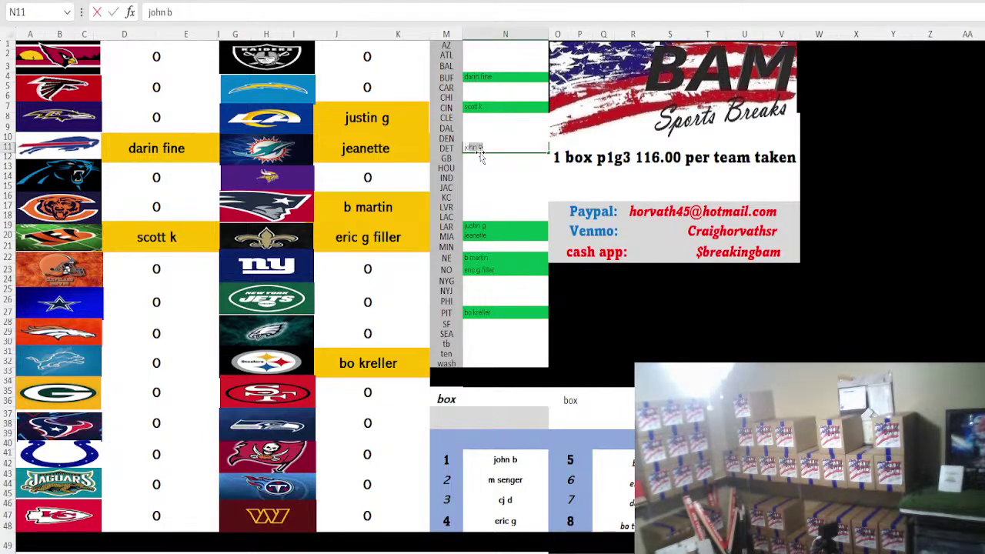
pyautogui.press('Return')
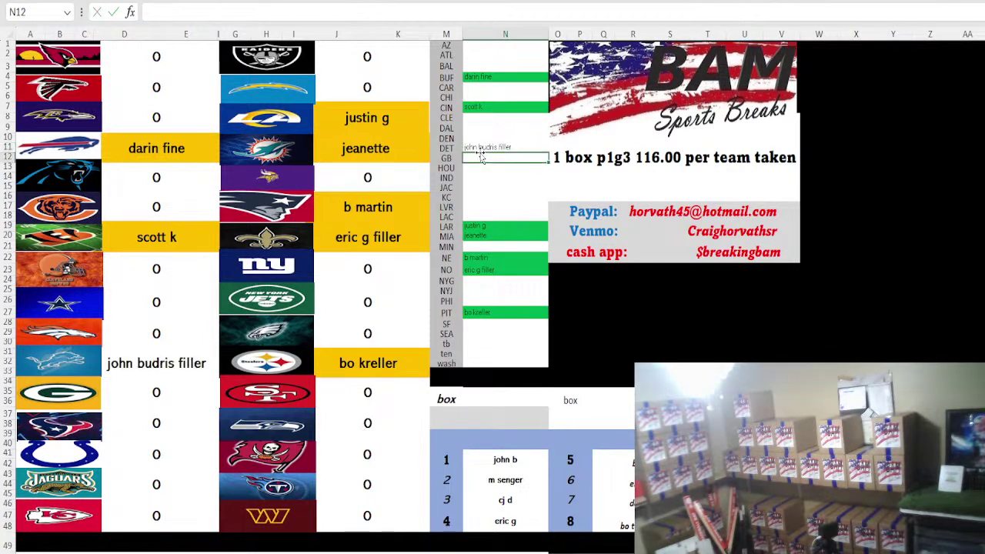
pyautogui.click(480, 147)
pyautogui.rightClick(480, 147)
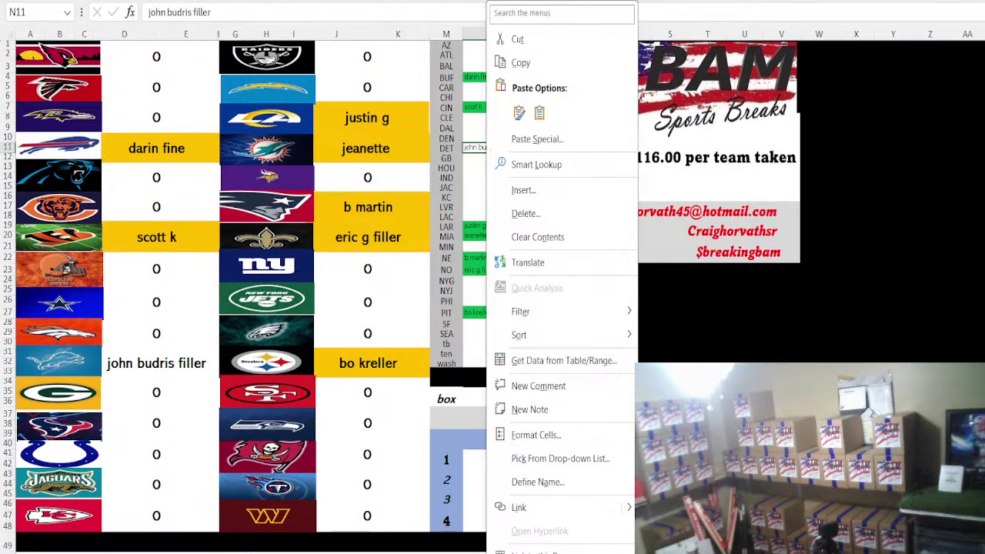
pyautogui.click(515, 59)
# Check fill colours for D31, then copy the column N buyer list N3:N30.
pyautogui.click(155, 362)
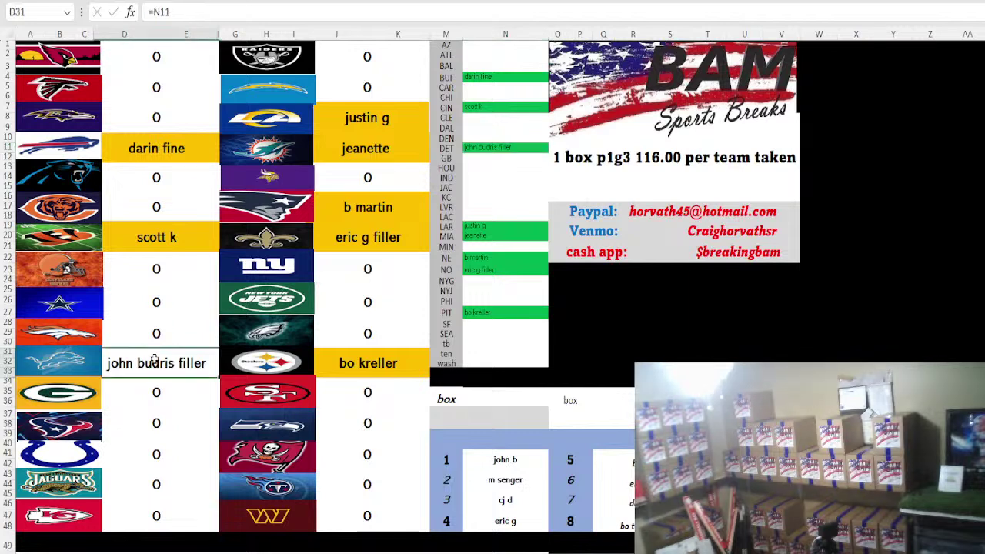
pyautogui.rightClick(155, 362)
pyautogui.click(227, 6)
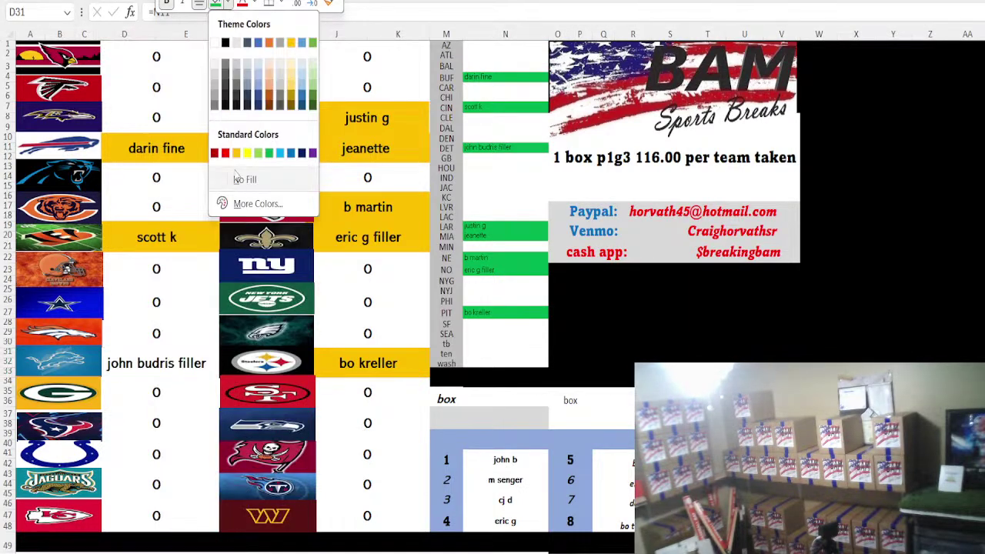
pyautogui.moveTo(508, 86); pyautogui.dragTo(512, 334)
pyautogui.rightClick(512, 334)
pyautogui.click(554, 63)
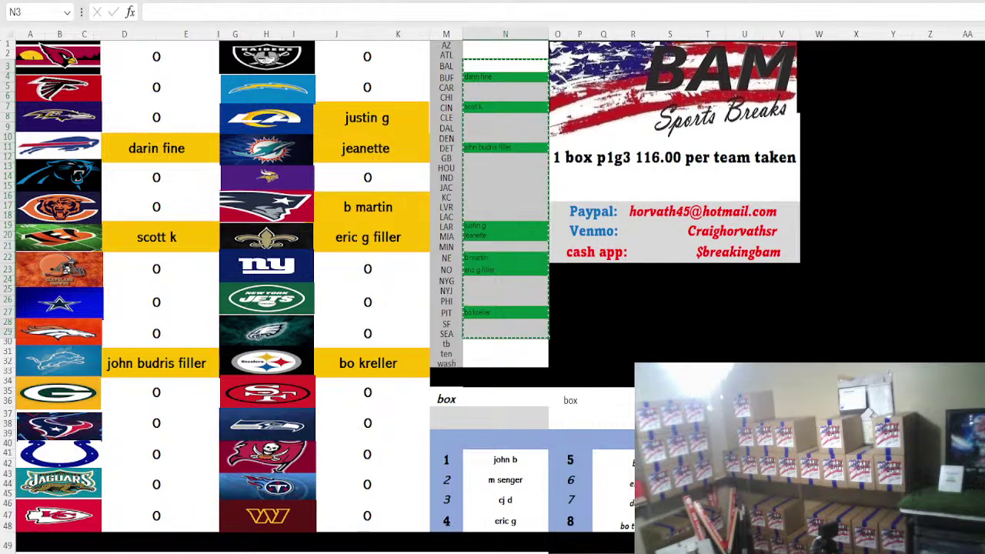
# Start a new RANDOM.ORG giveaway and paste the buyer list into its entries.
pyautogui.hotkey('alt', 'Tab')
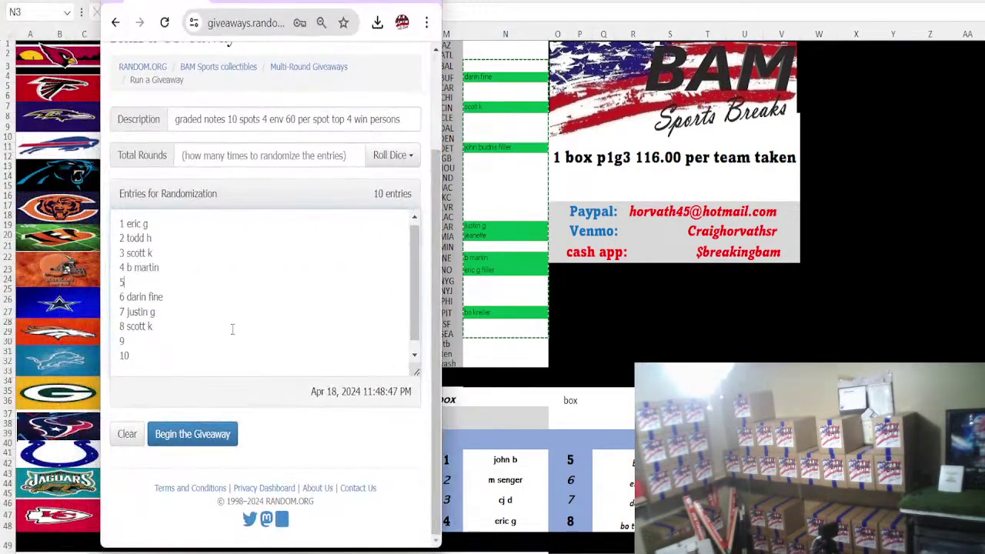
pyautogui.hotkey('alt', 'Left')
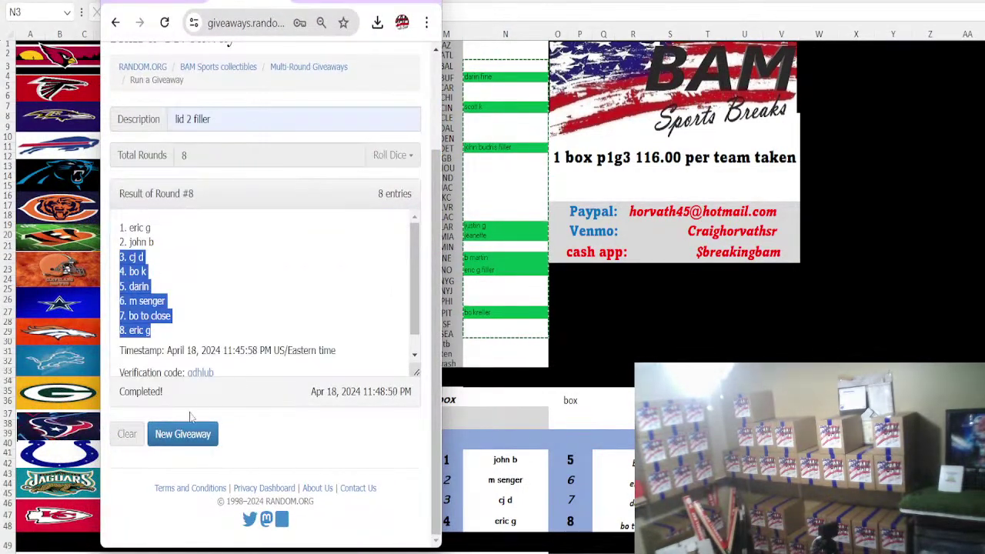
pyautogui.click(182, 434)
pyautogui.click(376, 183)
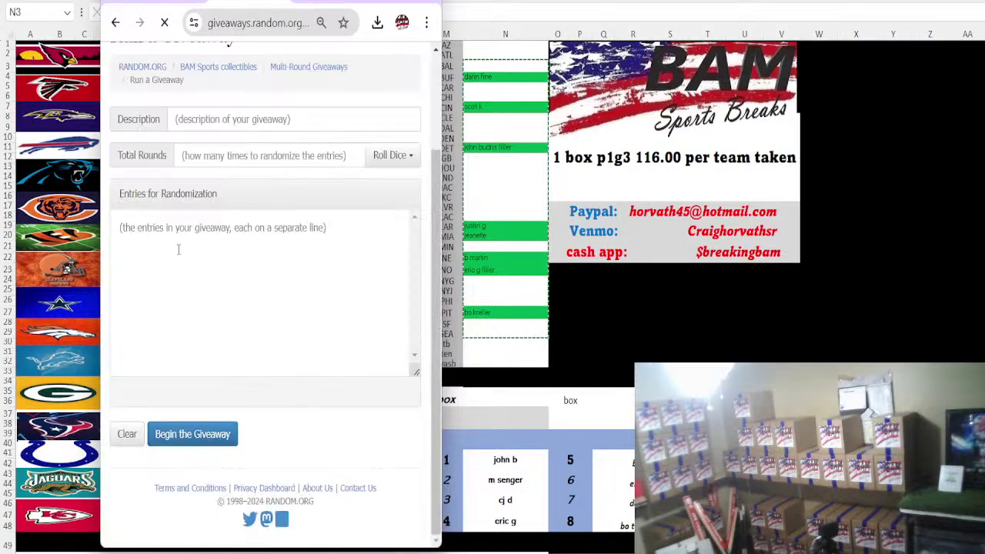
pyautogui.rightClick(178, 247)
pyautogui.click(182, 410)
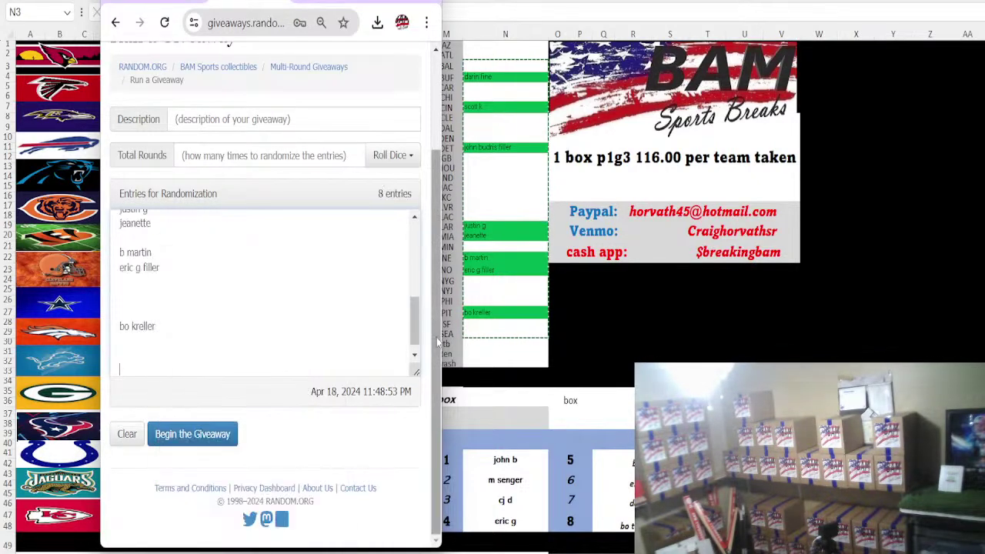
# Paste the buyer list twice more for 24 entries and snap Chrome beside Excel.
pyautogui.scroll(5, 405, 308)
pyautogui.scroll(-4, 405, 329)
pyautogui.scroll(-1, 406, 330)
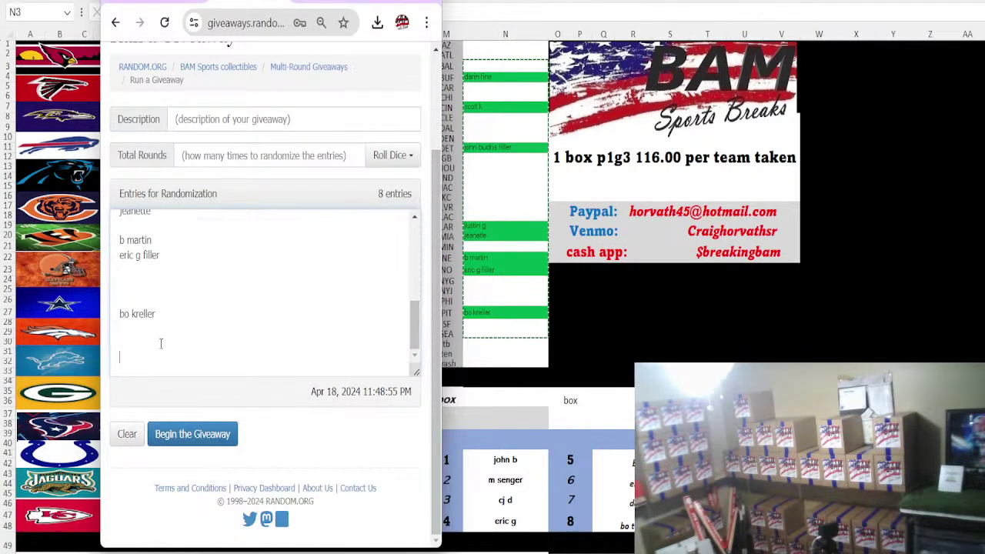
pyautogui.rightClick(143, 350)
pyautogui.click(174, 158)
pyautogui.scroll(-1, 190, 312)
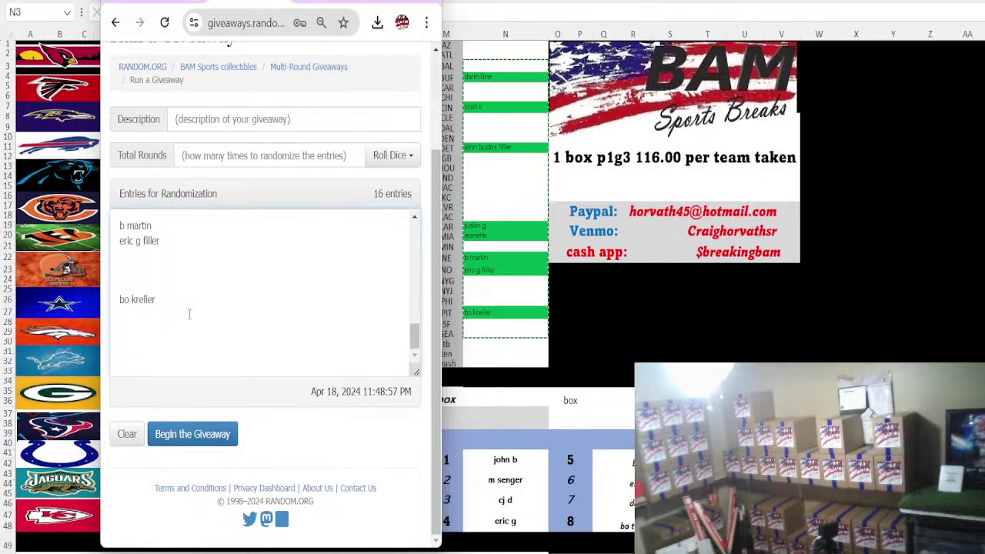
pyautogui.rightClick(150, 315)
pyautogui.click(176, 142)
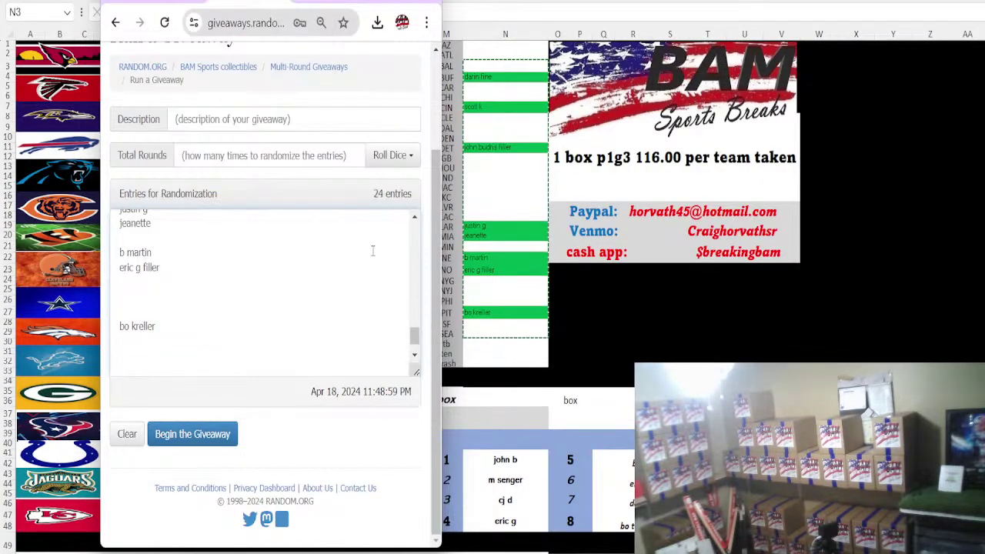
pyautogui.moveTo(329, 0); pyautogui.dragTo(732, 0)
pyautogui.press('super+Left')
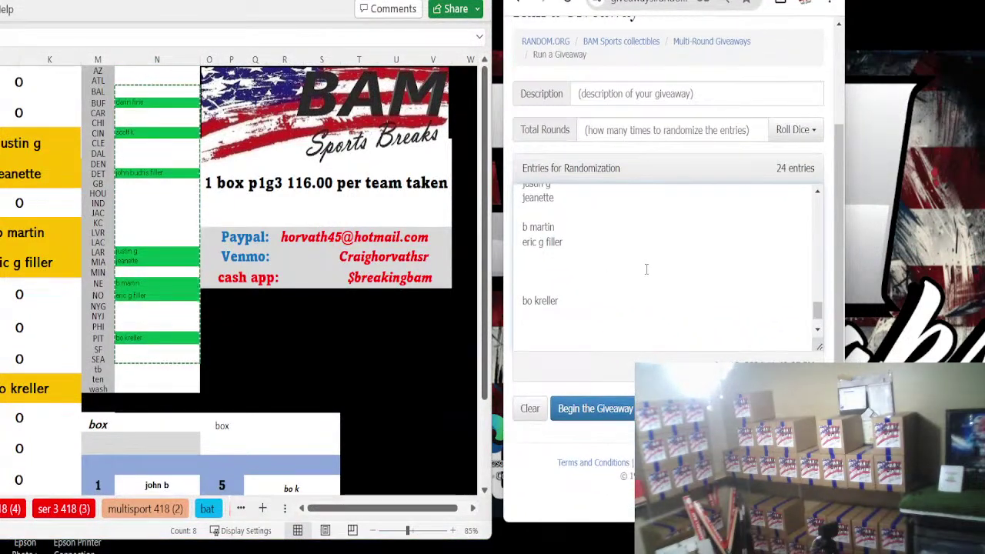
# Give the giveaway the description 'lid 2' and set 7 rounds by dice roll.
pyautogui.scroll(6, 615, 268)
pyautogui.scroll(-3, 608, 253)
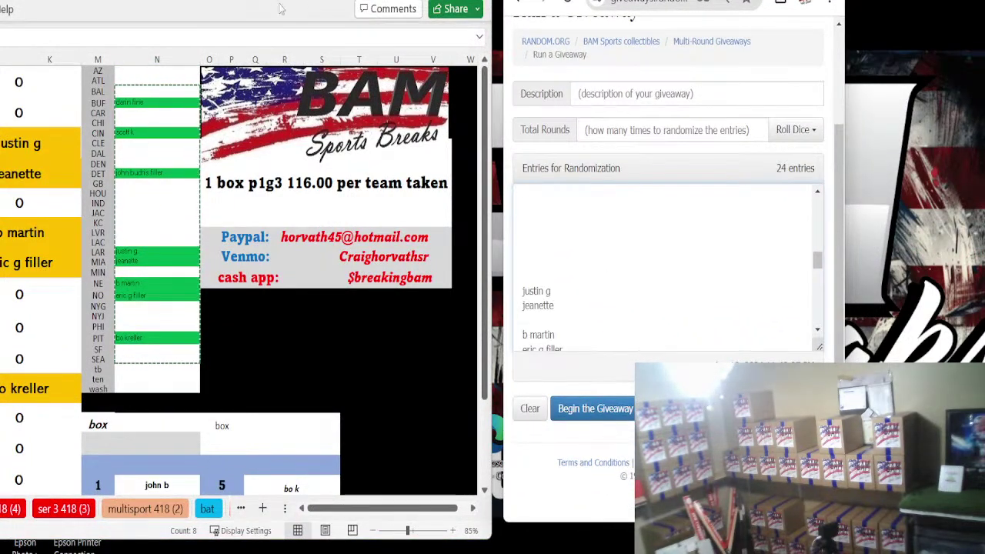
pyautogui.moveTo(288, 4); pyautogui.dragTo(215, 5)
pyautogui.moveTo(693, 1); pyautogui.dragTo(648, 3)
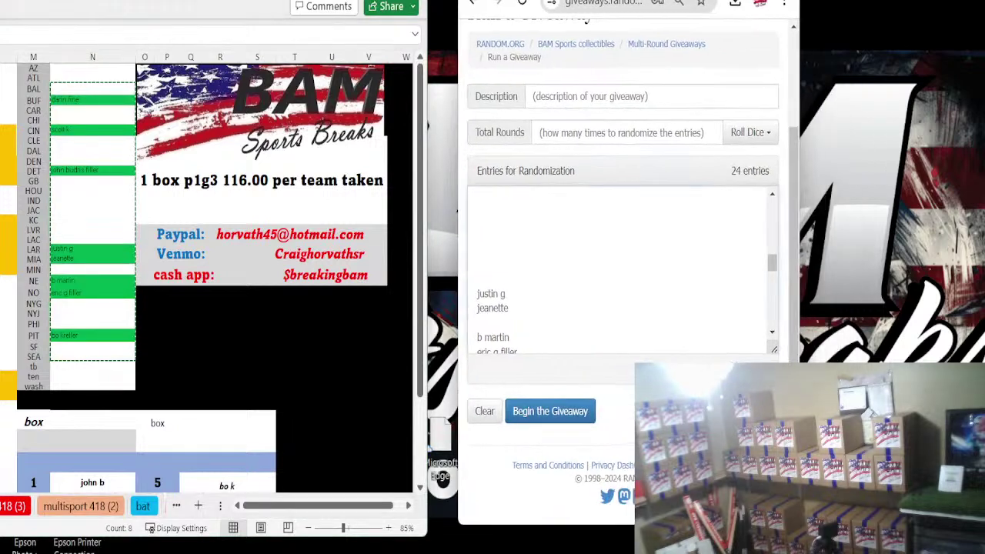
pyautogui.click(577, 408)
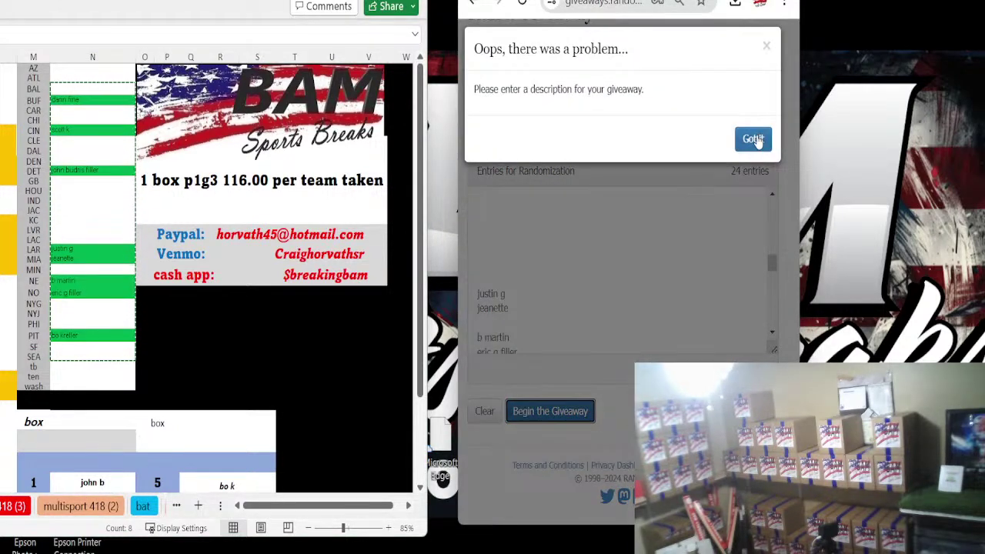
pyautogui.click(753, 138)
pyautogui.click(610, 110)
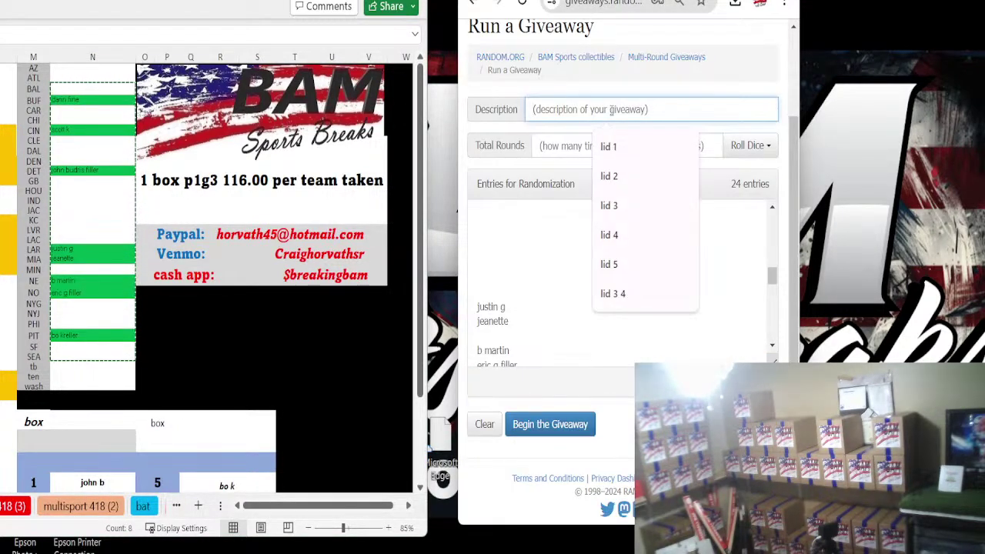
pyautogui.write('lid 2')
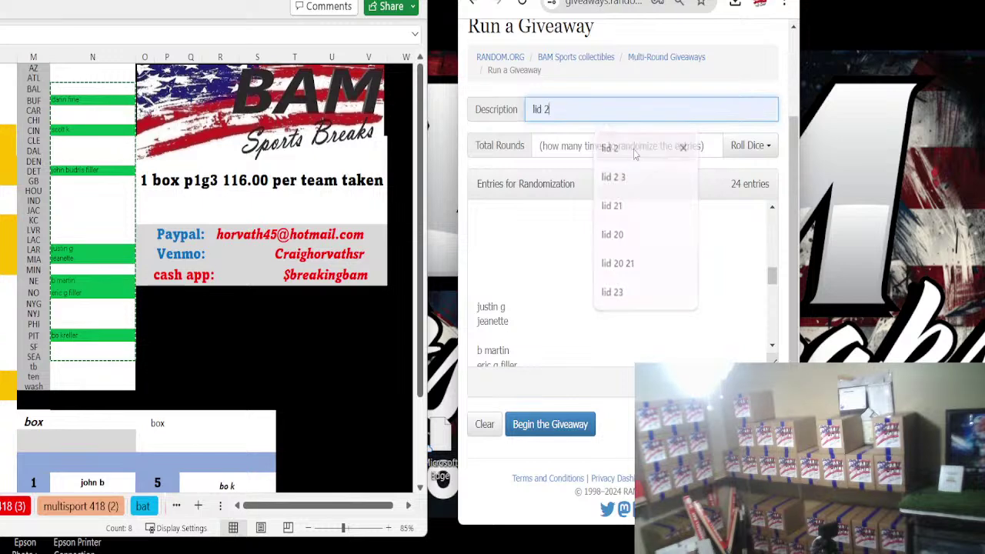
pyautogui.click(615, 145)
pyautogui.click(750, 145)
pyautogui.click(731, 174)
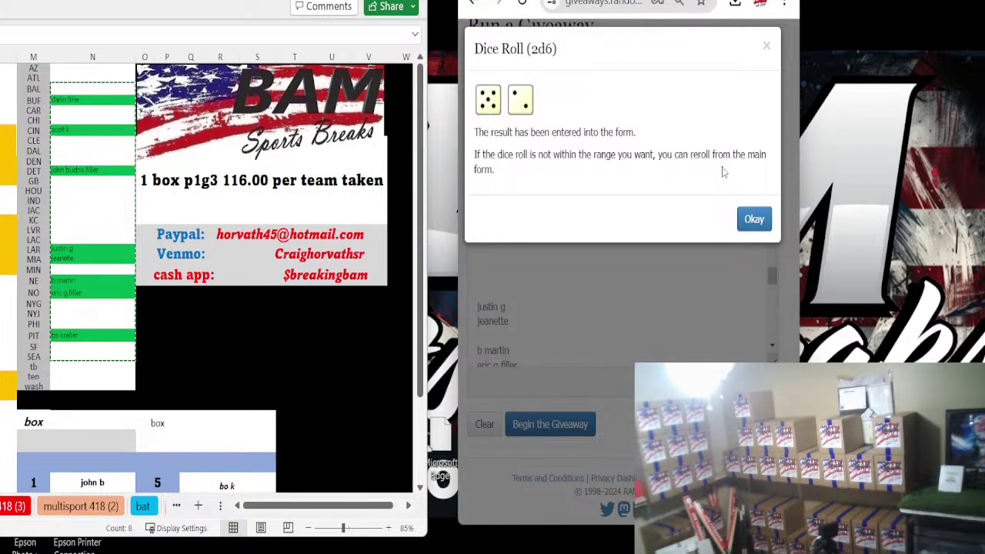
pyautogui.click(754, 219)
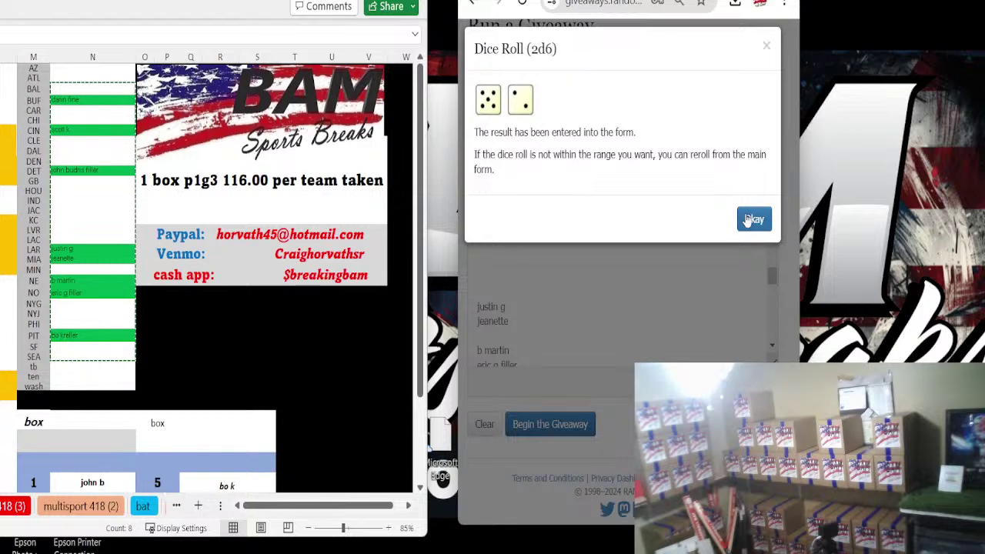
# Start the lid 2 giveaway and run all seven randomization rounds to completion.
pyautogui.click(560, 426)
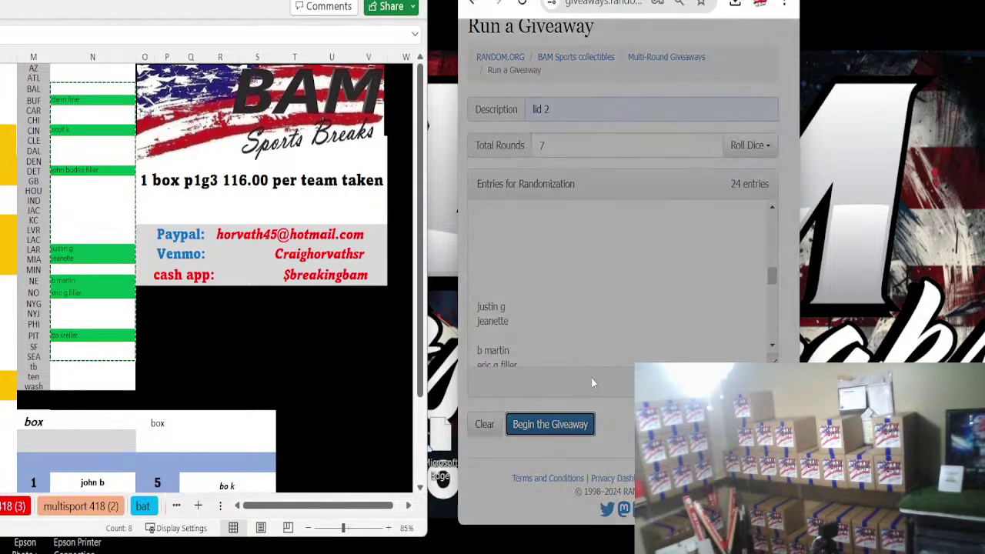
pyautogui.click(717, 129)
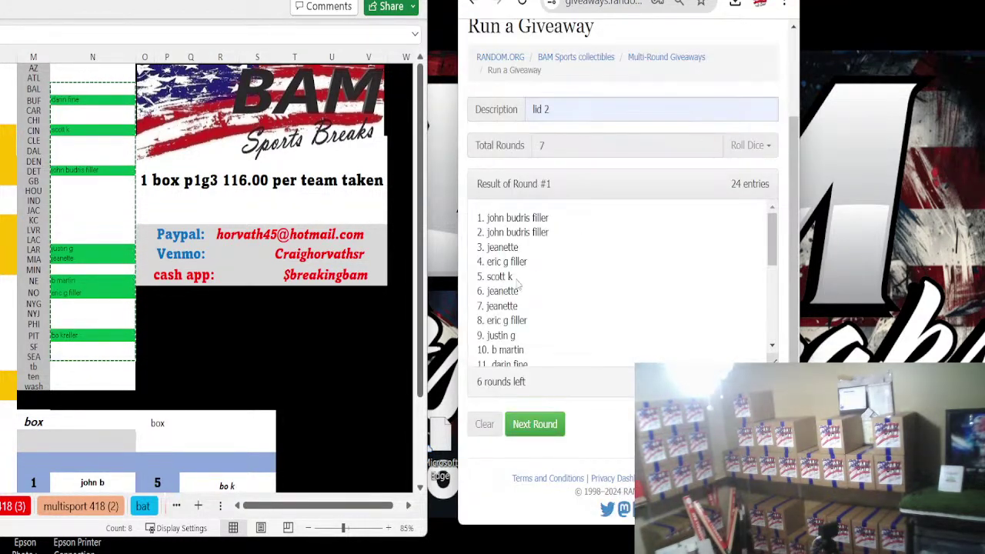
pyautogui.scroll(-5, 552, 308)
pyautogui.click(534, 411)
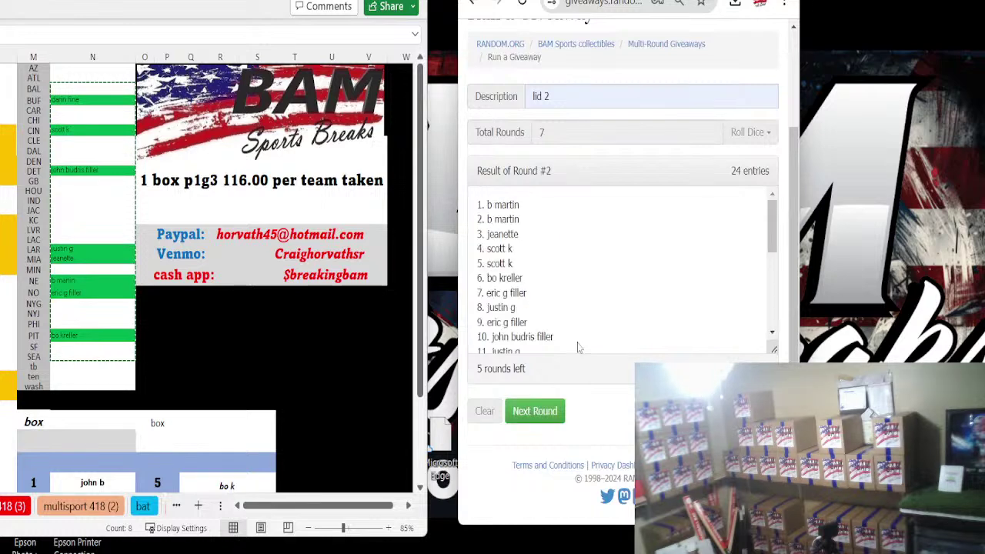
pyautogui.scroll(-5, 577, 304)
pyautogui.click(540, 410)
pyautogui.scroll(-5, 539, 292)
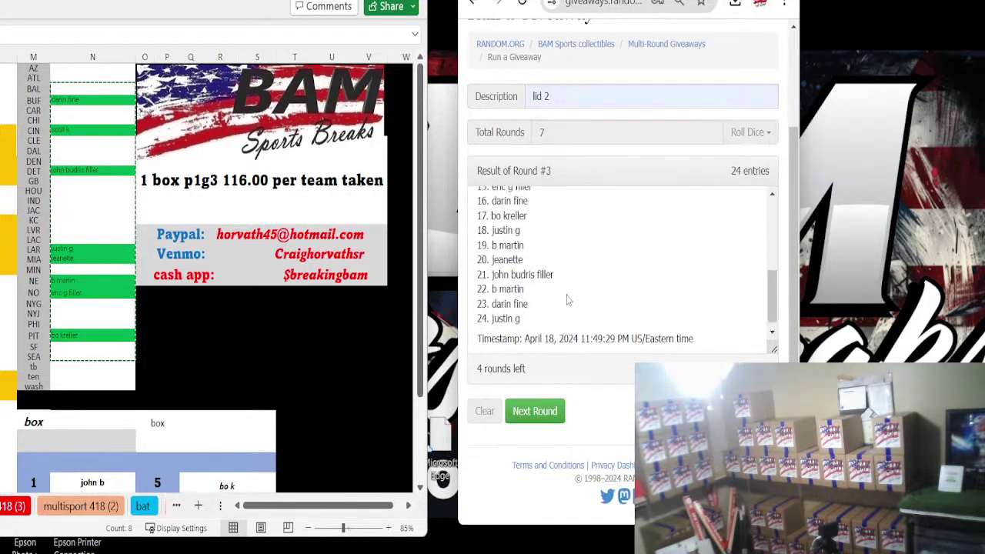
pyautogui.click(535, 411)
pyautogui.scroll(-5, 538, 300)
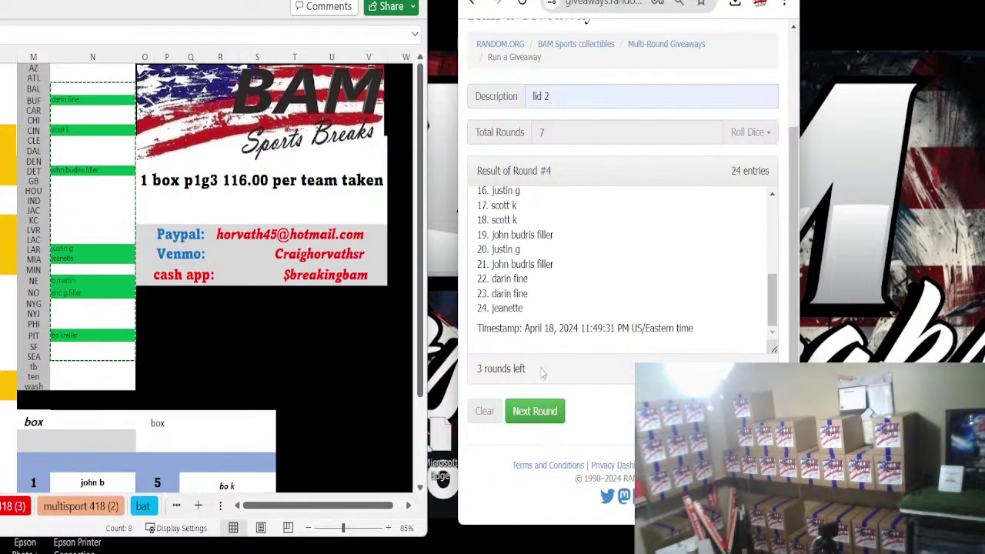
pyautogui.click(535, 411)
pyautogui.scroll(-5, 563, 315)
pyautogui.click(535, 410)
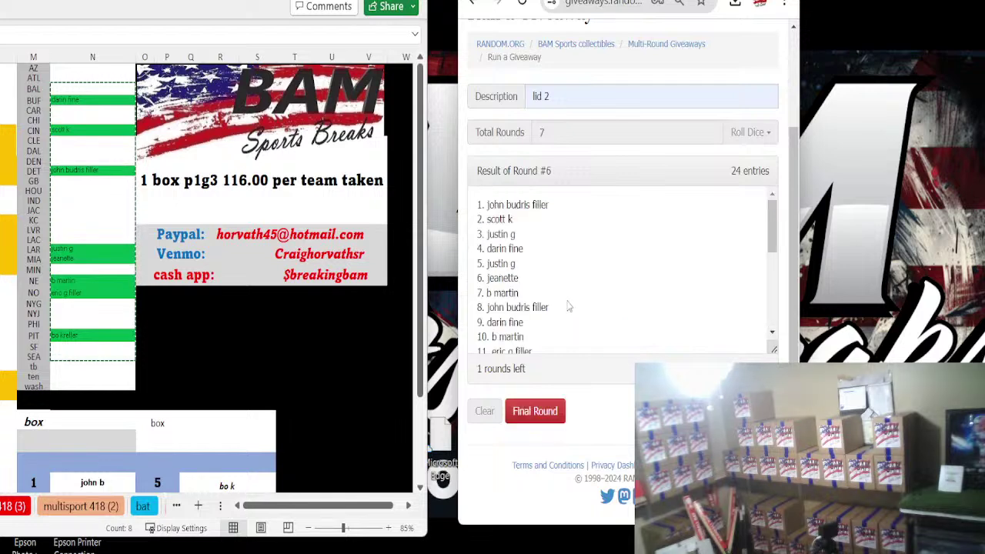
pyautogui.scroll(-5, 567, 307)
pyautogui.click(535, 411)
pyautogui.scroll(-5, 580, 270)
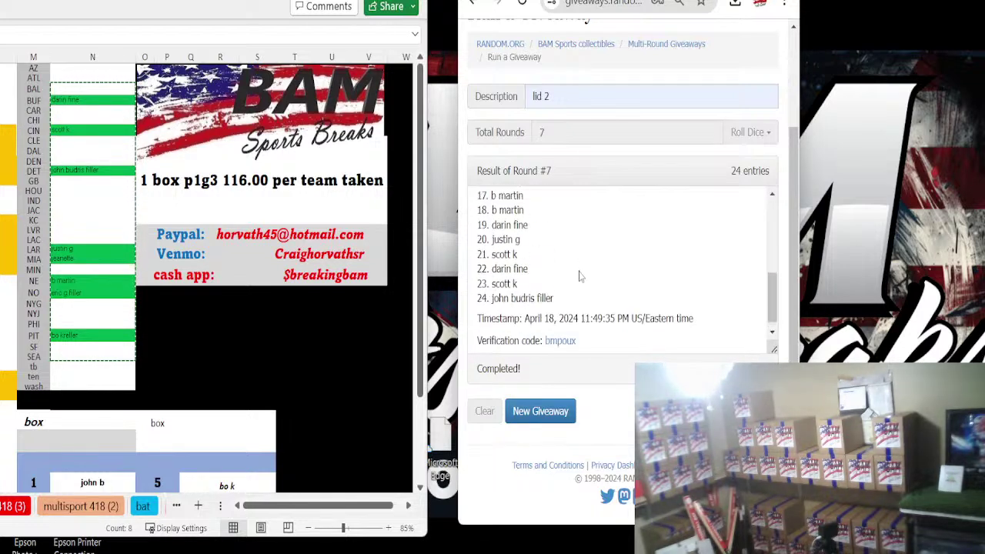
pyautogui.scroll(5, 580, 269)
# Paste draw results 1–5 into column N beside AZ, ATL, BAL, CAR and CHI.
pyautogui.moveTo(474, 204); pyautogui.dragTo(552, 236)
pyautogui.rightClick(492, 232)
pyautogui.click(506, 241)
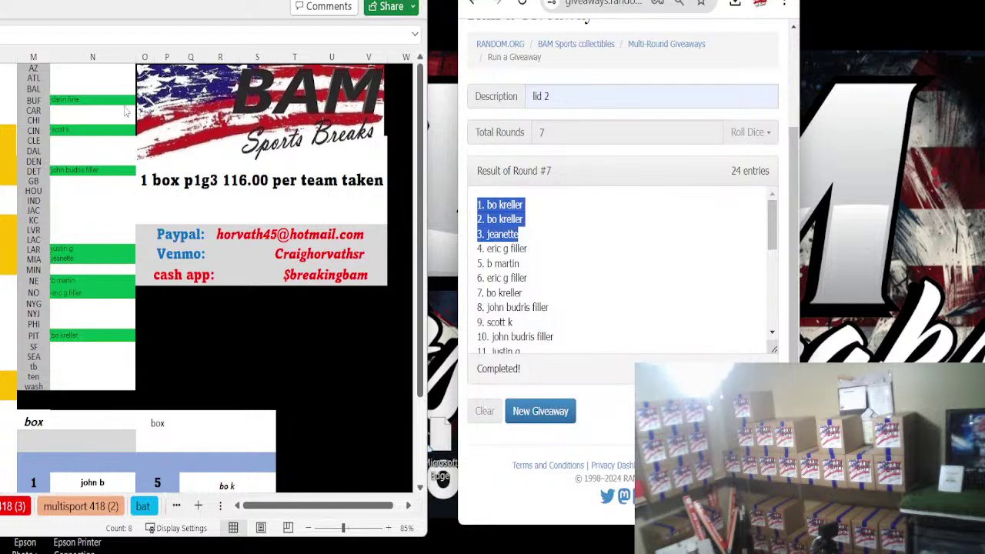
pyautogui.rightClick(84, 68)
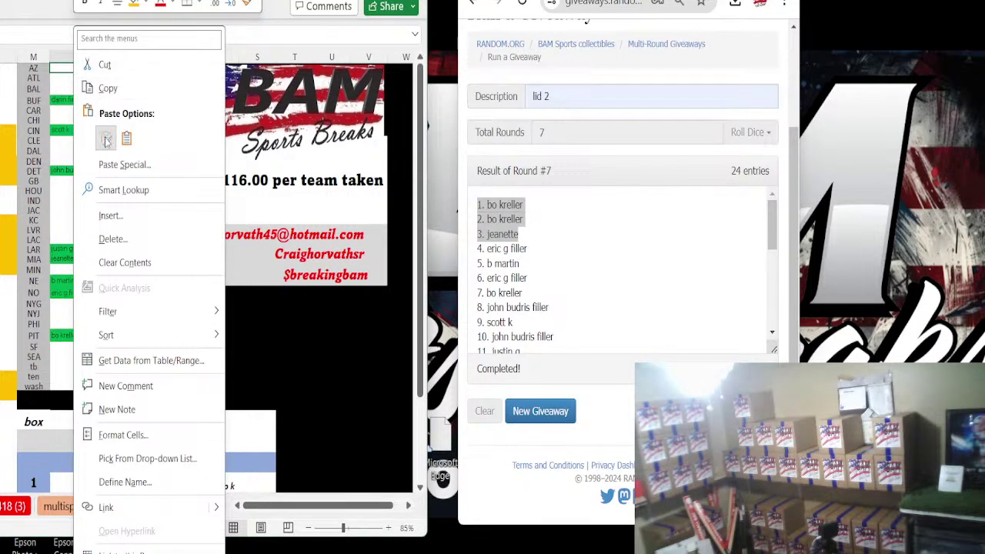
pyautogui.click(106, 138)
pyautogui.moveTo(477, 246); pyautogui.dragTo(542, 267)
pyautogui.rightClick(526, 262)
pyautogui.click(538, 267)
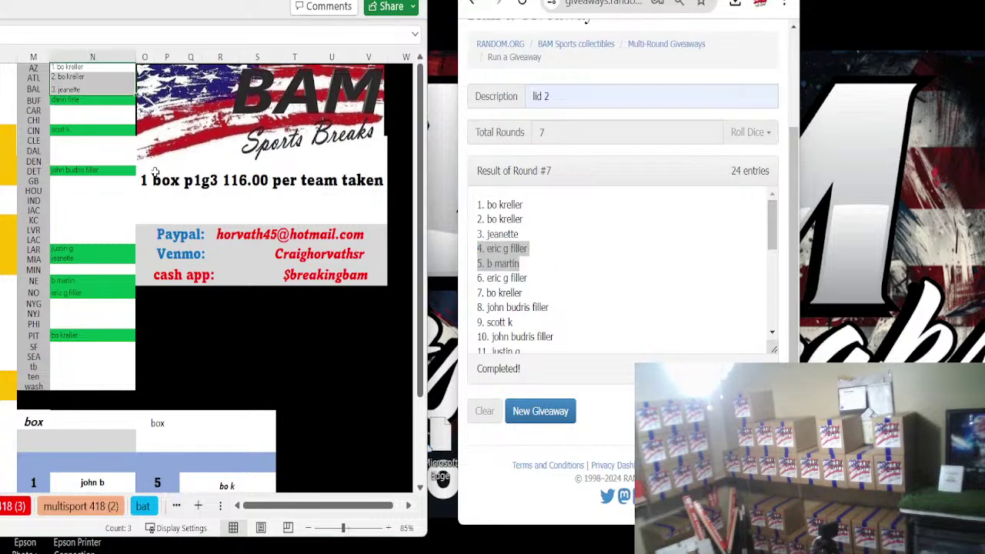
pyautogui.click(64, 114)
pyautogui.rightClick(64, 114)
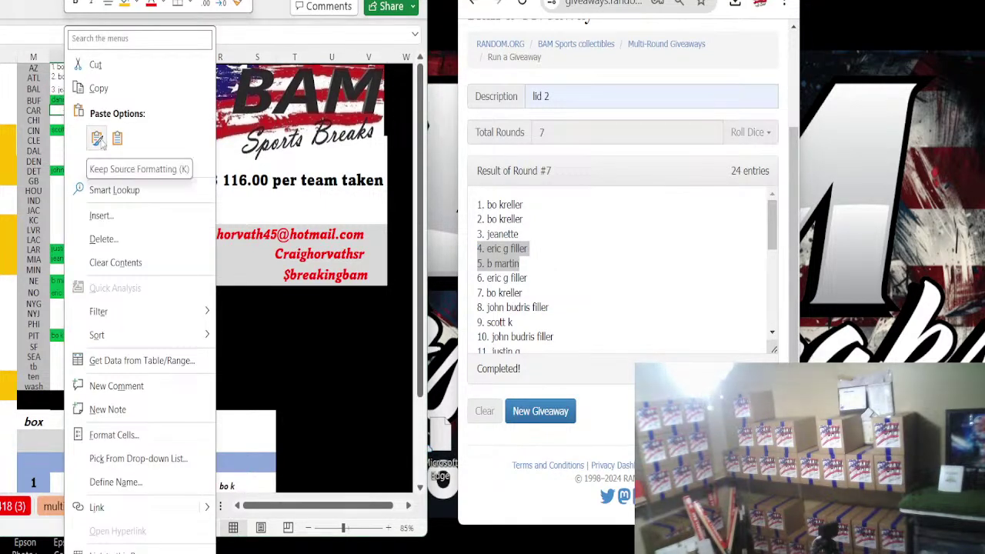
pyautogui.click(97, 137)
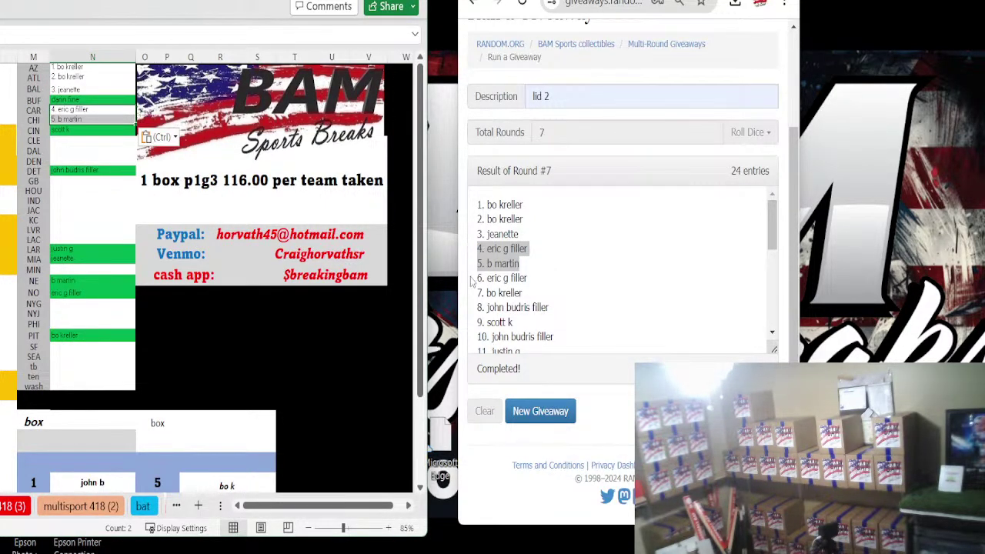
# Paste draw results 6–8 from the CLE row and 9–15 from the GB row.
pyautogui.moveTo(473, 278); pyautogui.dragTo(580, 311)
pyautogui.rightClick(499, 296)
pyautogui.click(528, 315)
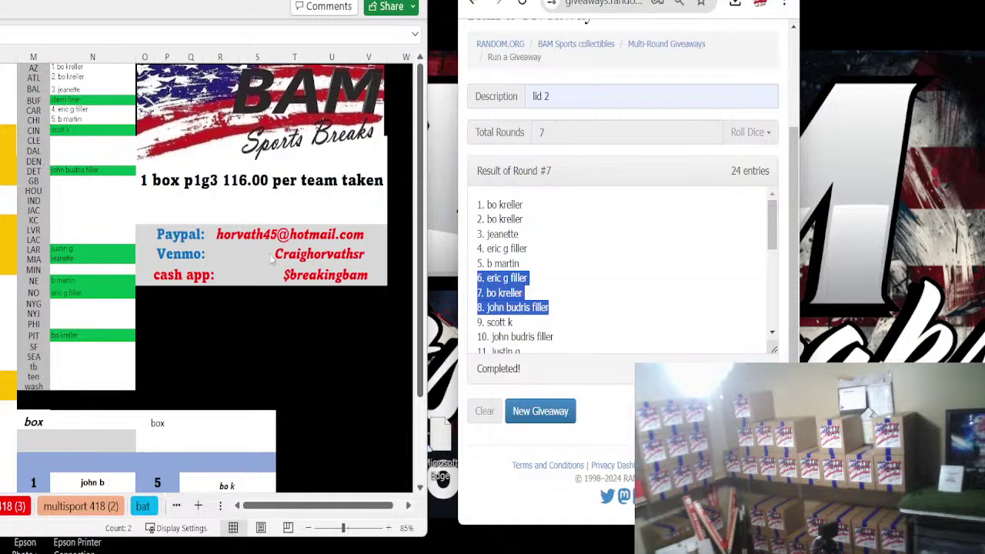
pyautogui.click(61, 141)
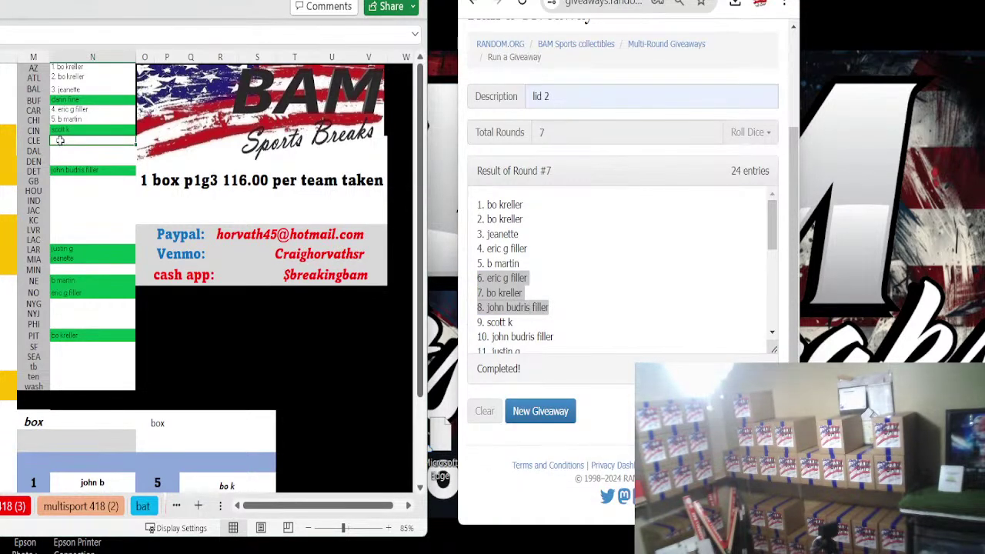
pyautogui.rightClick(62, 141)
pyautogui.click(93, 139)
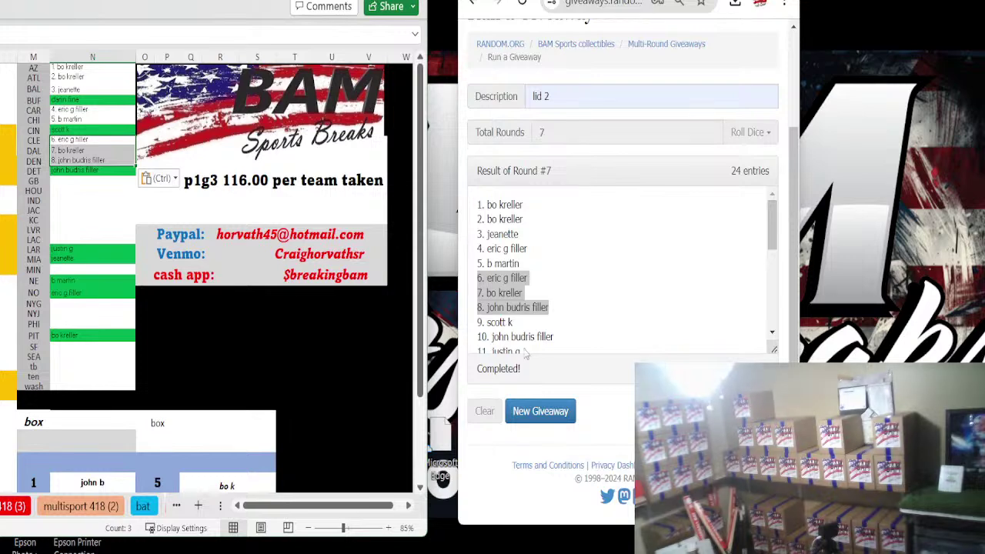
pyautogui.scroll(-2, 620, 277)
pyautogui.scroll(1, 620, 281)
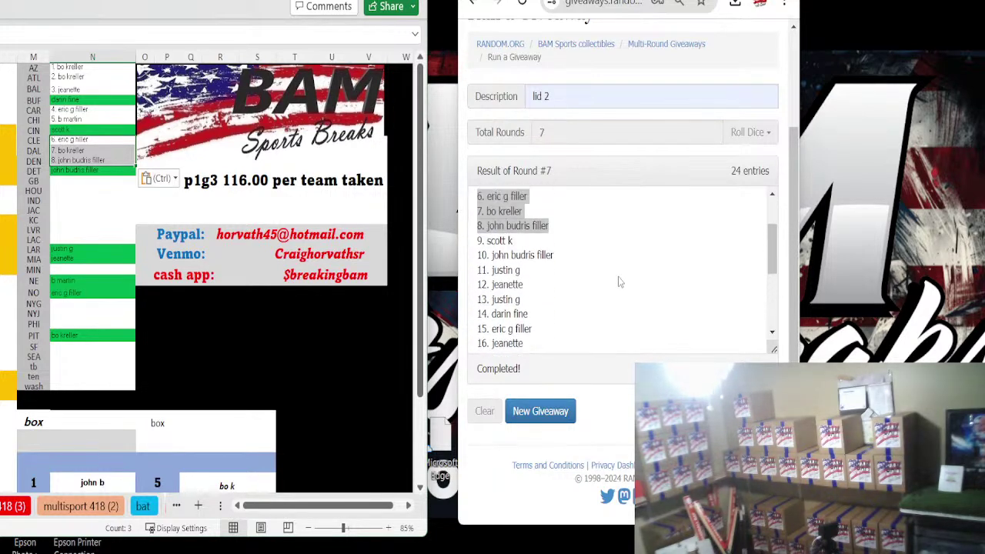
pyautogui.moveTo(467, 249); pyautogui.dragTo(587, 334)
pyautogui.rightClick(507, 298)
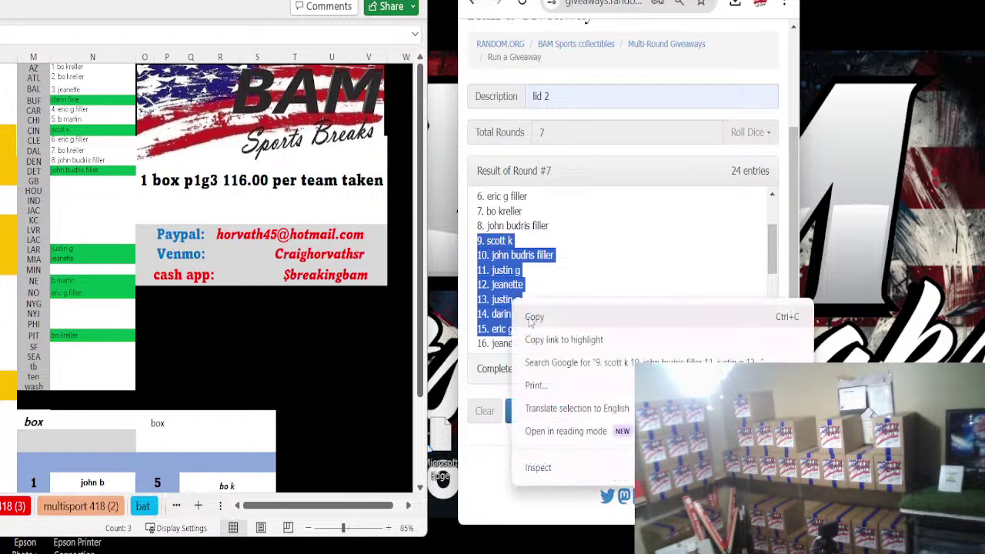
pyautogui.click(583, 323)
pyautogui.click(63, 179)
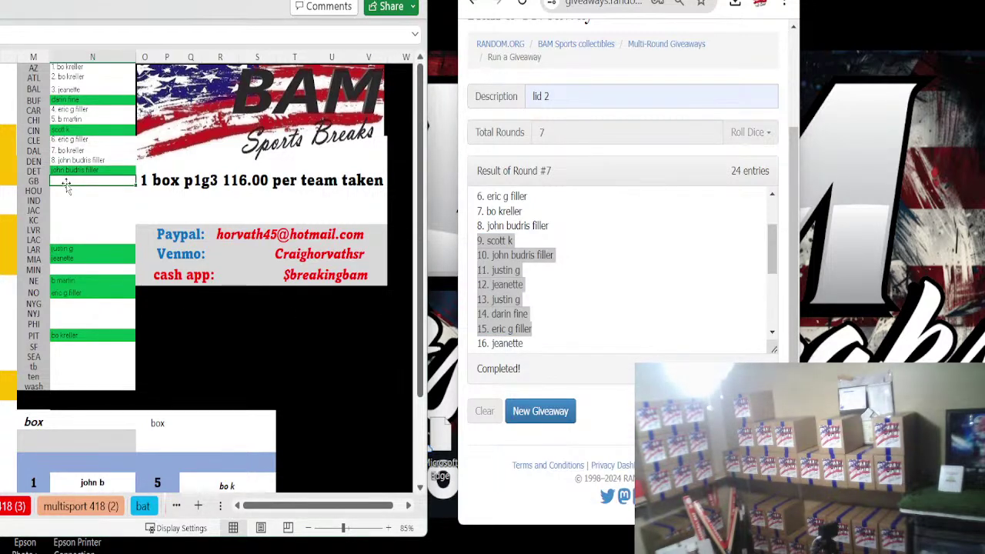
pyautogui.rightClick(63, 179)
pyautogui.click(93, 137)
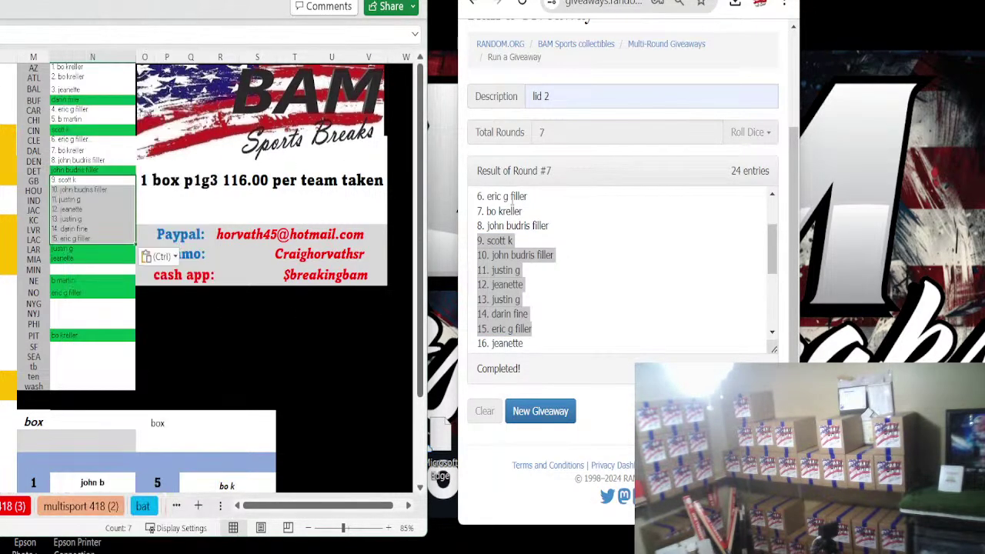
# Paste result 16 beside MIN and results 17–19 beside NYG, NYJ and PHI.
pyautogui.scroll(-2, 536, 220)
pyautogui.moveTo(477, 262); pyautogui.dragTo(555, 271)
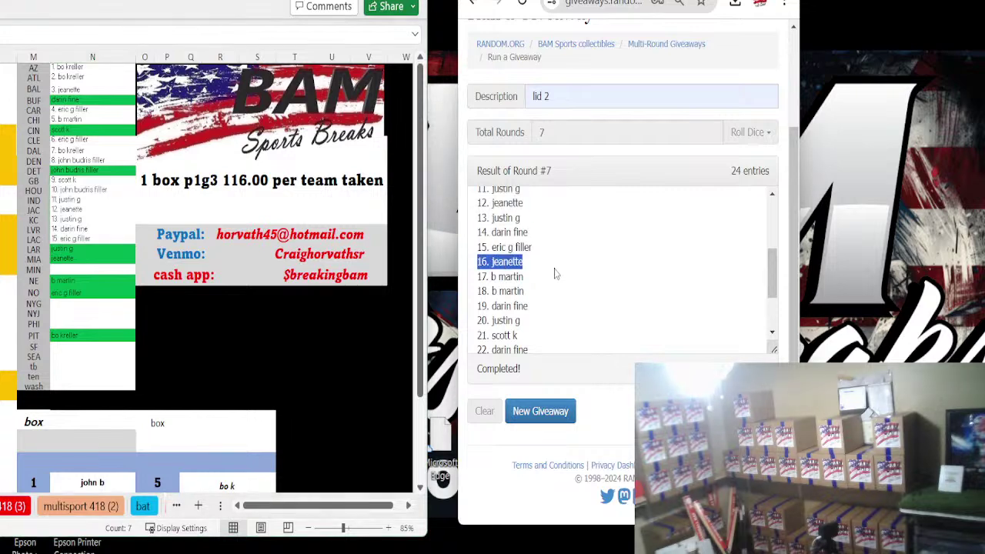
pyautogui.rightClick(504, 264)
pyautogui.click(520, 285)
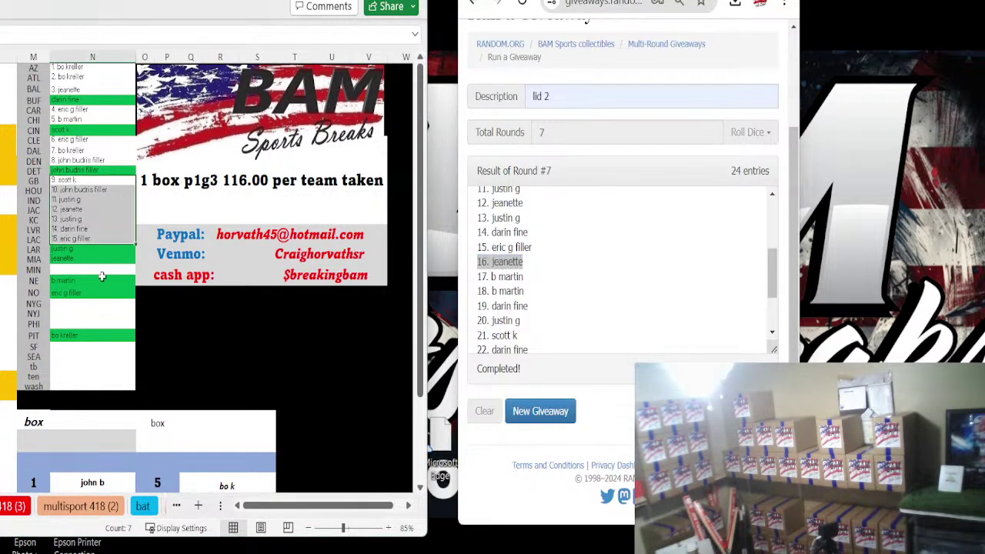
pyautogui.click(69, 269)
pyautogui.rightClick(70, 269)
pyautogui.click(103, 137)
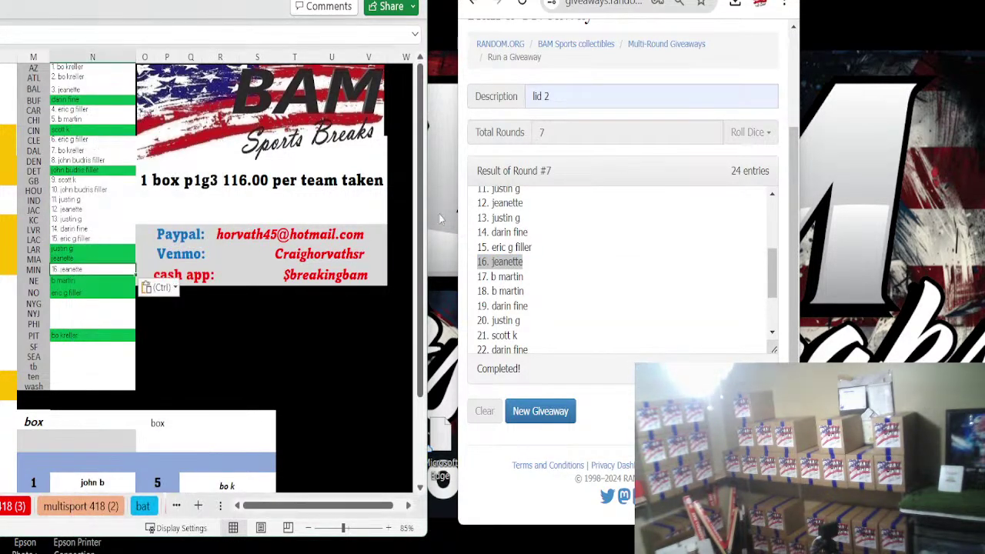
pyautogui.scroll(-3, 562, 242)
pyautogui.scroll(3, 561, 241)
pyautogui.moveTo(481, 281); pyautogui.dragTo(567, 311)
pyautogui.rightClick(496, 300)
pyautogui.click(519, 318)
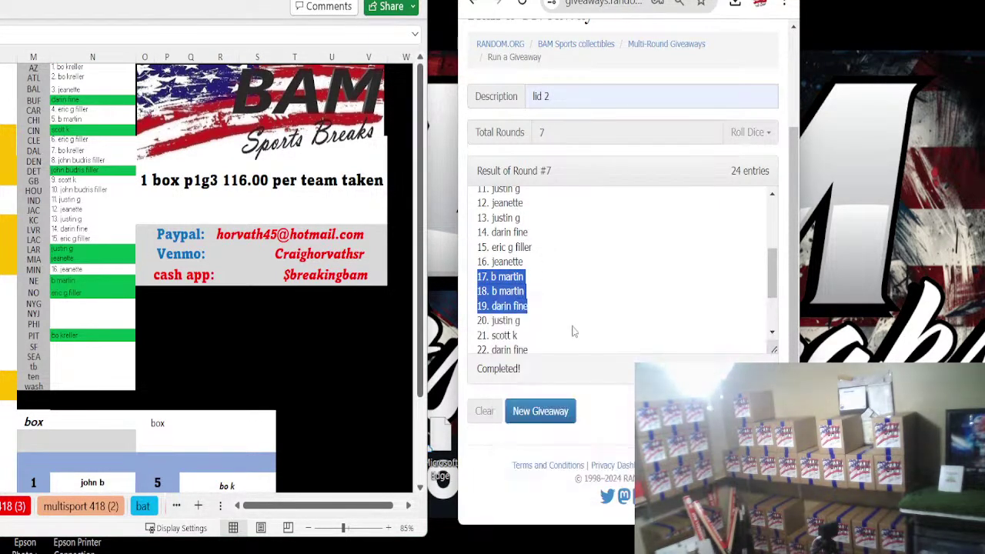
pyautogui.click(121, 311)
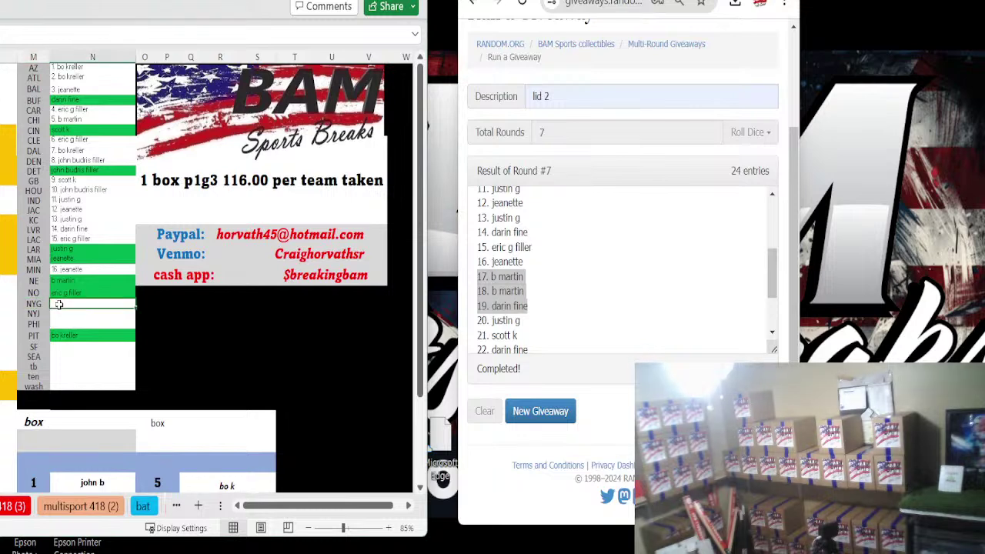
pyautogui.rightClick(60, 306)
pyautogui.click(92, 138)
# Paste the last results 20–24 from the SF row down, then minimize Chrome.
pyautogui.scroll(-3, 535, 260)
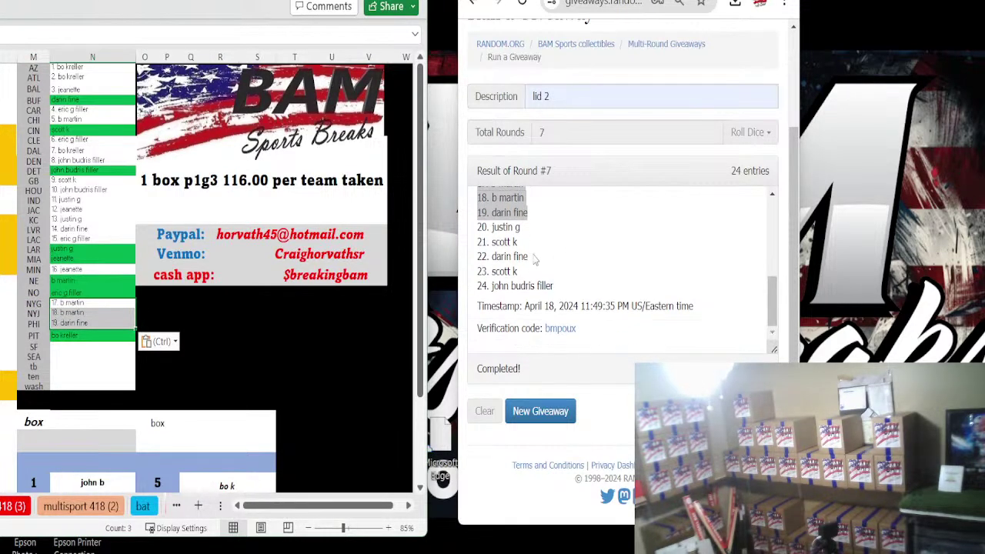
pyautogui.moveTo(477, 227); pyautogui.dragTo(587, 291)
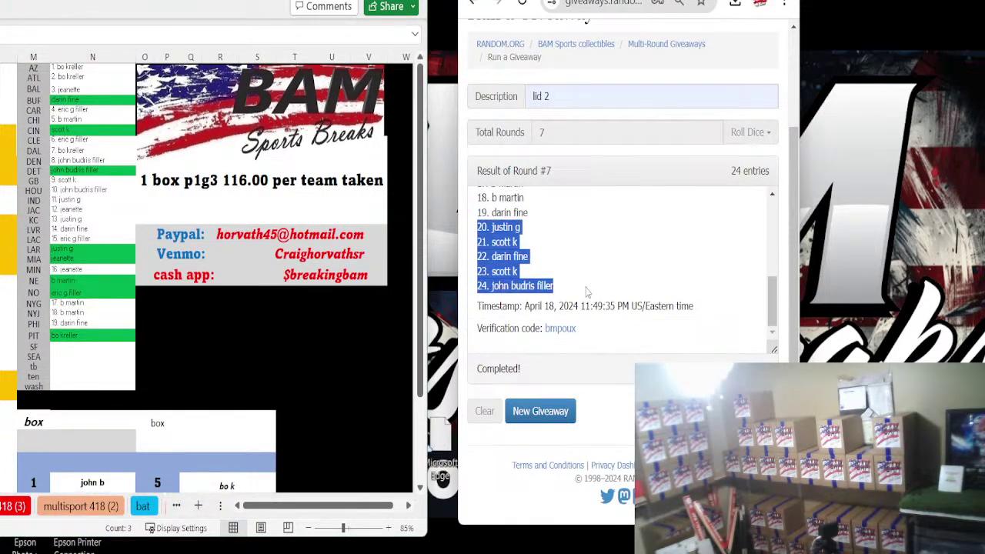
pyautogui.rightClick(503, 267)
pyautogui.click(520, 284)
pyautogui.click(100, 346)
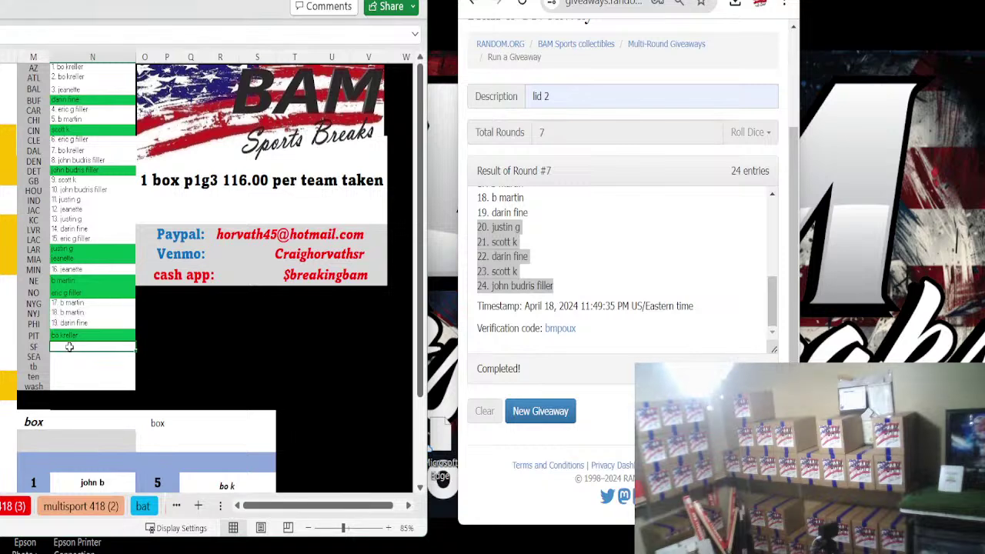
pyautogui.rightClick(69, 347)
pyautogui.click(103, 131)
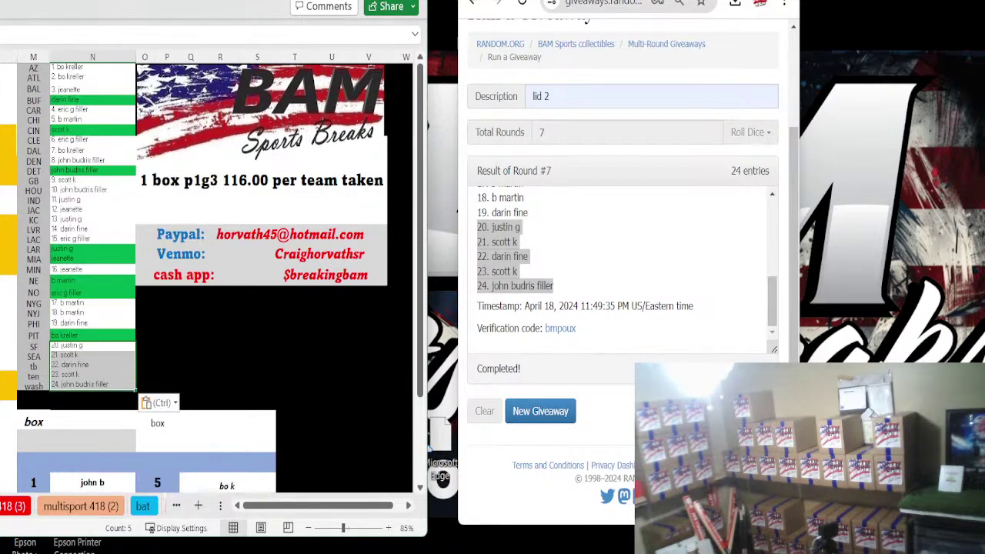
pyautogui.press('super+Down')
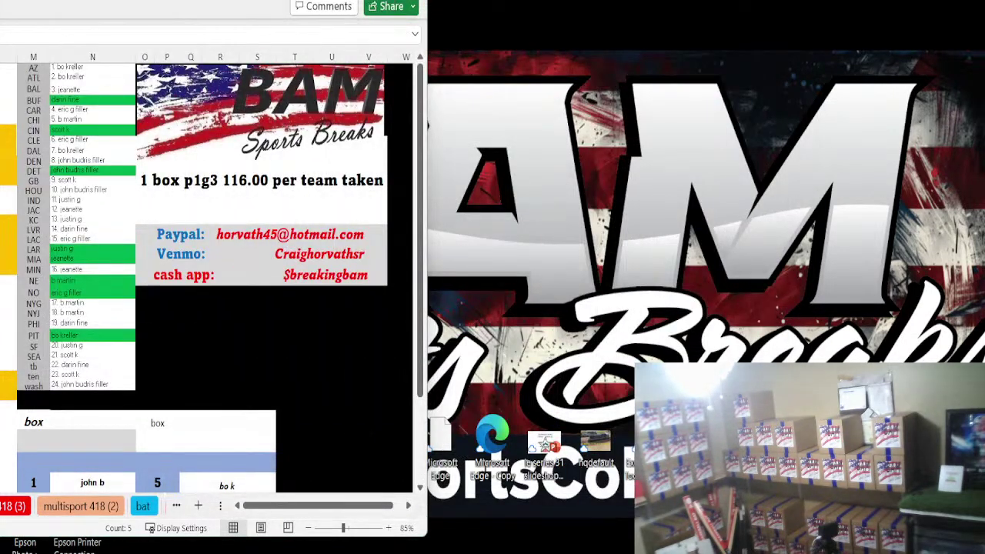
# Fill the filler spots D13, D22, D28, D37, the Chargers spot and one more with yellow.
pyautogui.press('super+Up')
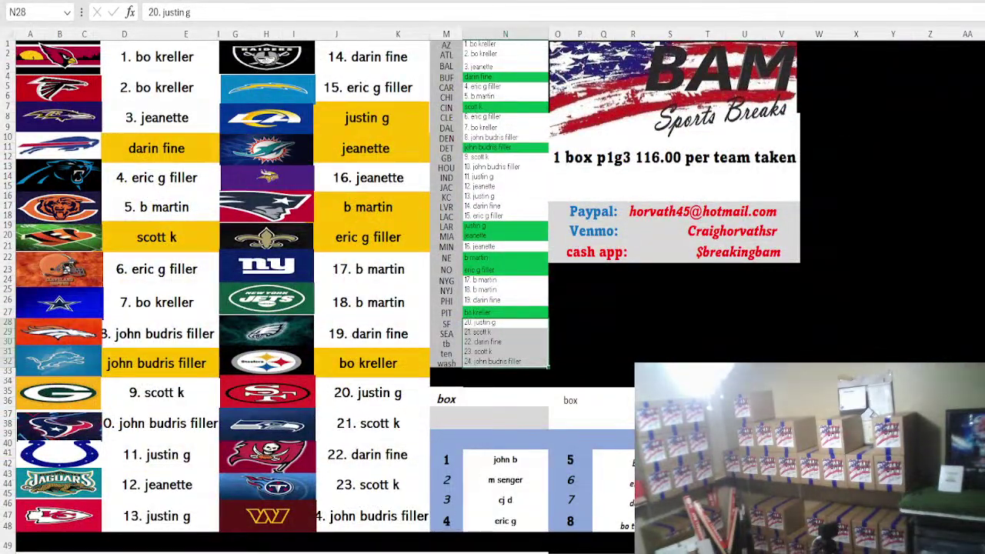
pyautogui.hotkey('alt', 'Tab')
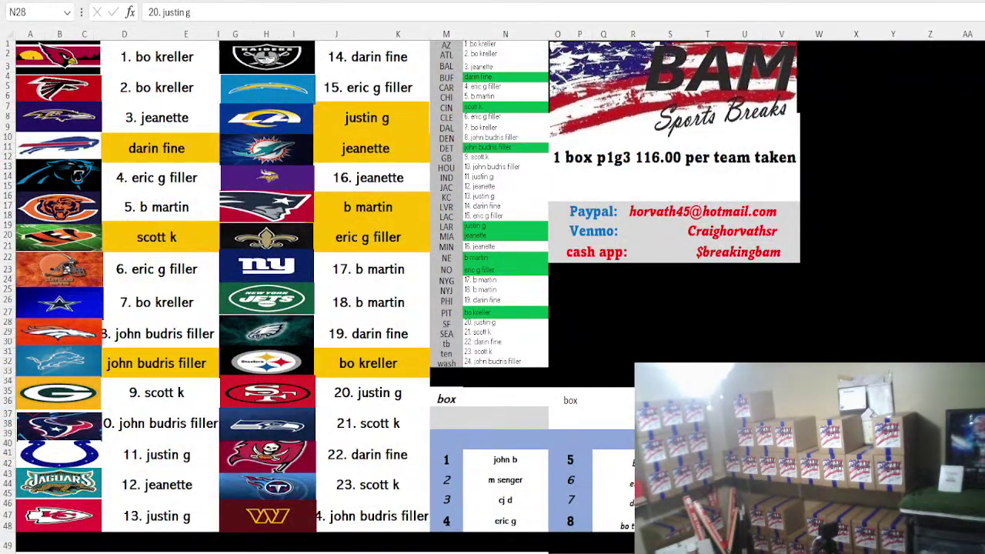
pyautogui.hotkey('ctrl', 'v')
pyautogui.click(146, 177)
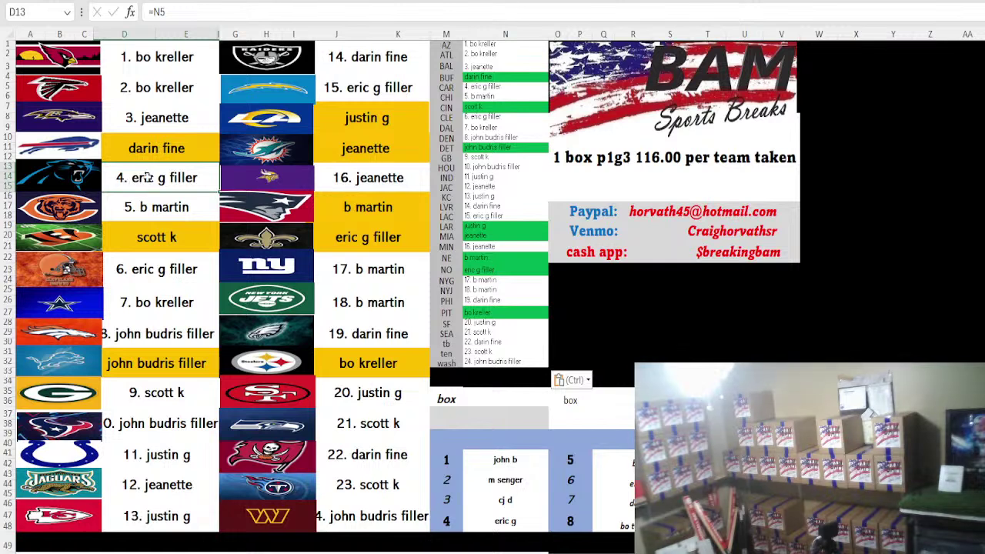
pyautogui.keyDown('ctrl'); pyautogui.click(165, 265); pyautogui.keyUp('ctrl')
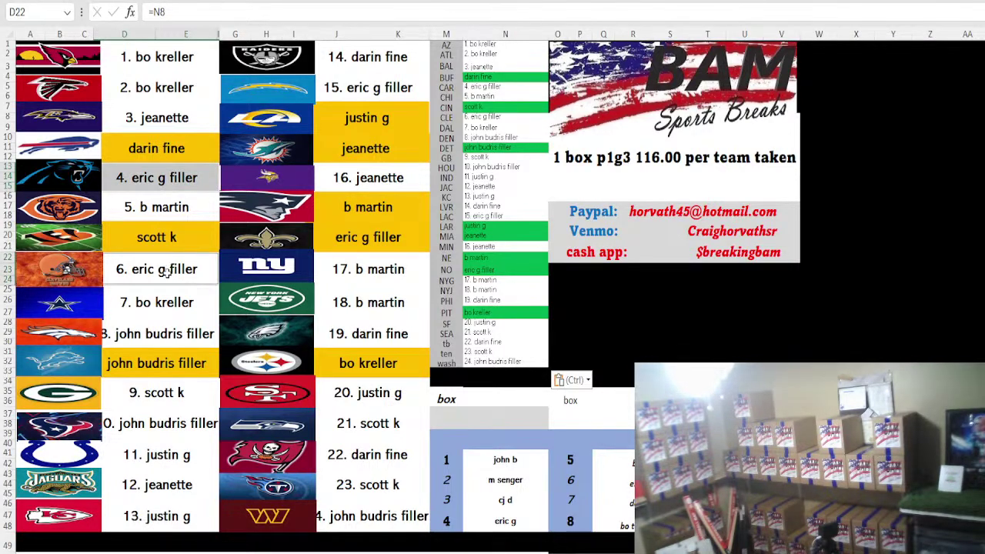
pyautogui.keyDown('ctrl'); pyautogui.click(171, 329); pyautogui.keyUp('ctrl')
pyautogui.keyDown('ctrl'); pyautogui.click(175, 424); pyautogui.keyUp('ctrl')
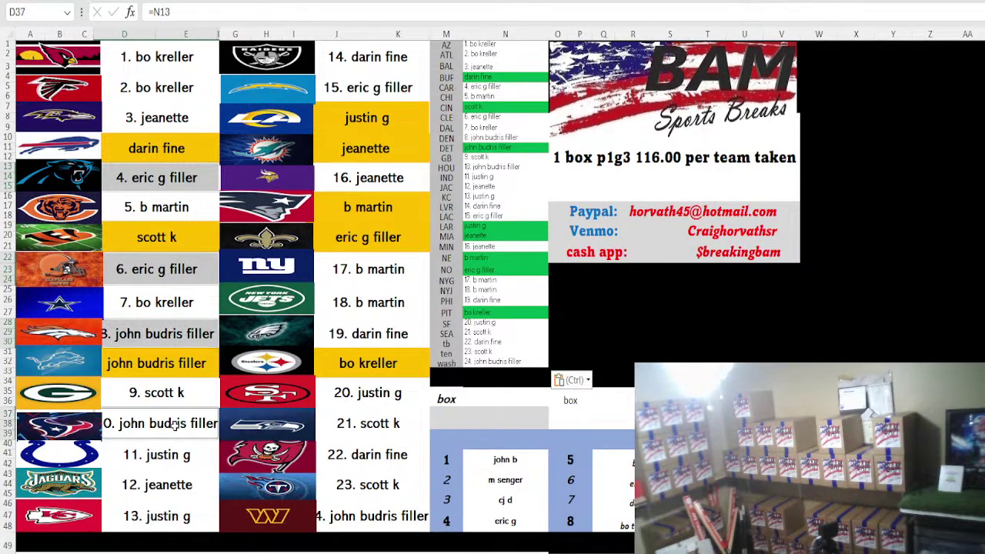
pyautogui.keyDown('ctrl'); pyautogui.click(361, 514); pyautogui.keyUp('ctrl')
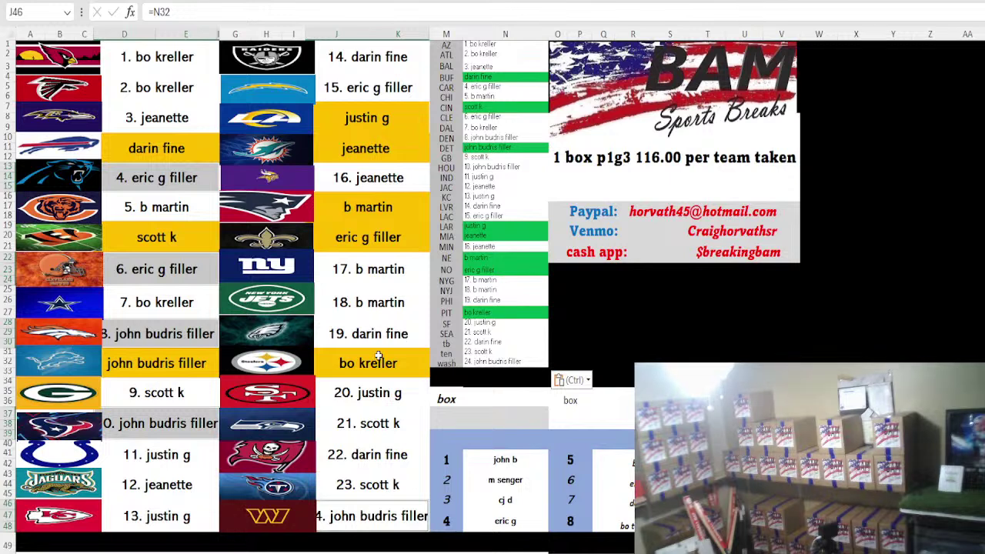
pyautogui.keyDown('ctrl'); pyautogui.click(384, 87); pyautogui.keyUp('ctrl')
pyautogui.rightClick(383, 89)
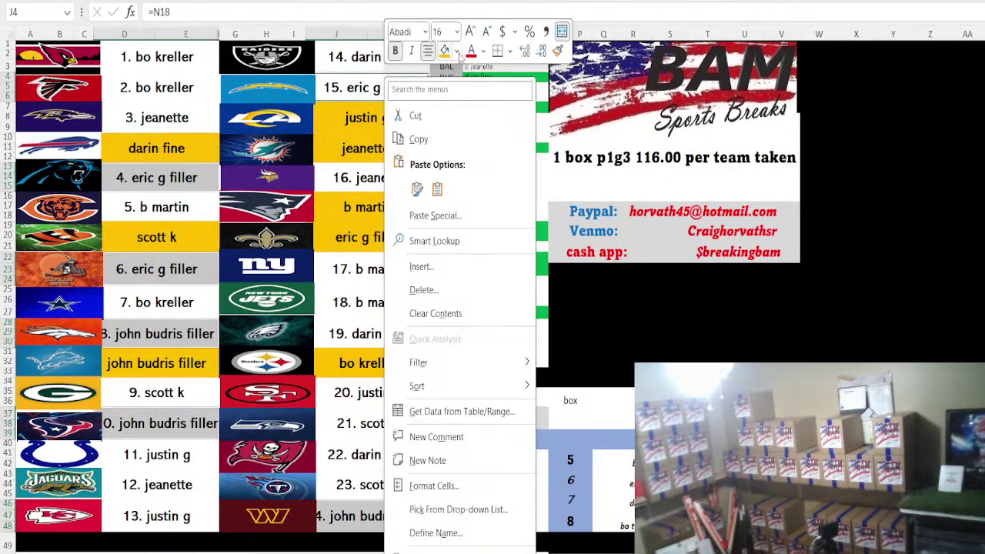
pyautogui.click(455, 51)
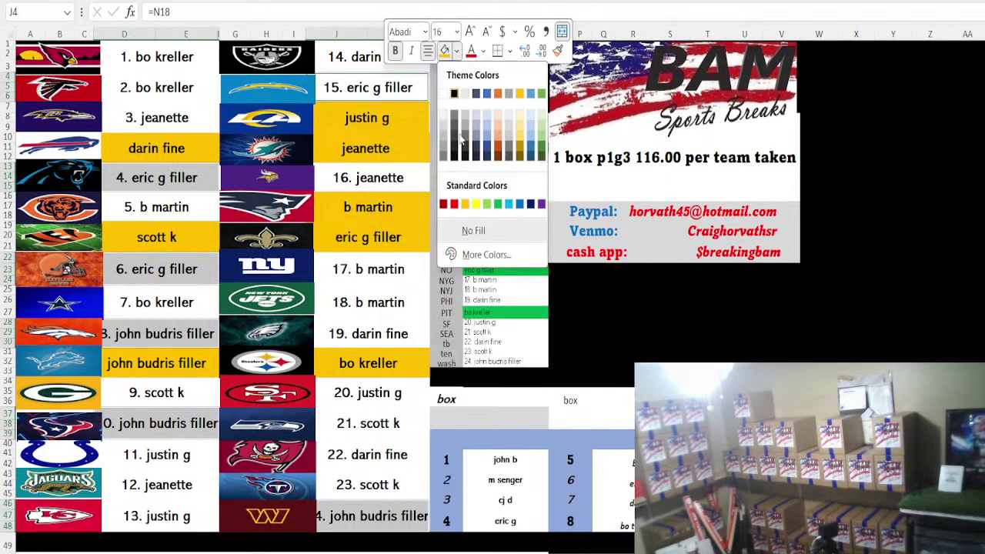
pyautogui.click(476, 205)
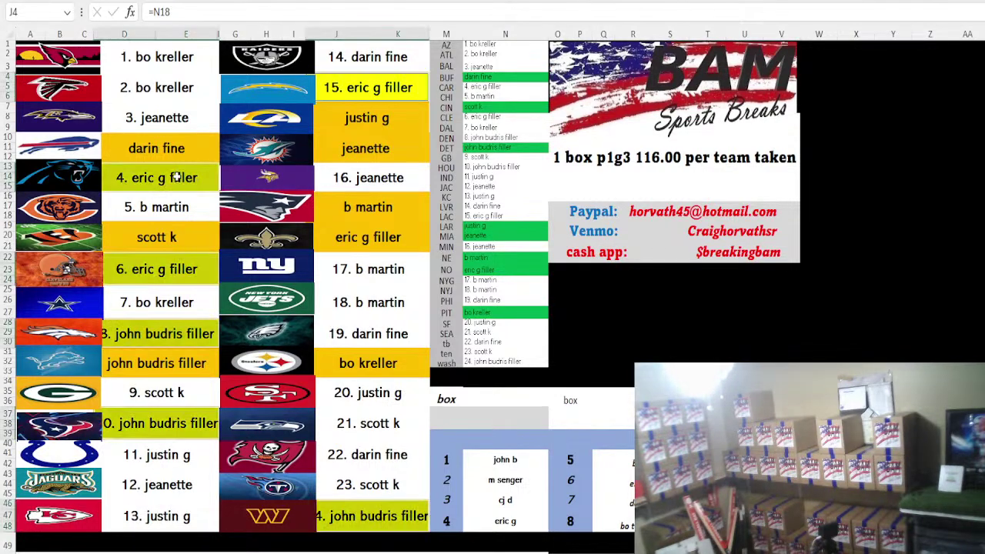
# Enter a buyer's name over the Panthers filler in D13 and fill upper column D names orange.
pyautogui.click(169, 177)
pyautogui.write('cjd')
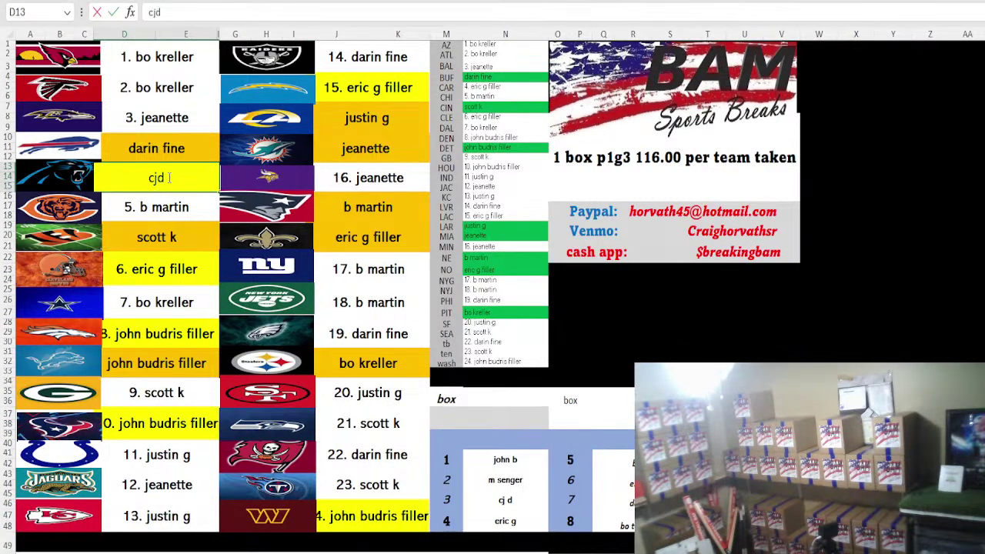
pyautogui.press('Return')
pyautogui.moveTo(164, 56); pyautogui.dragTo(167, 235)
pyautogui.rightClick(167, 235)
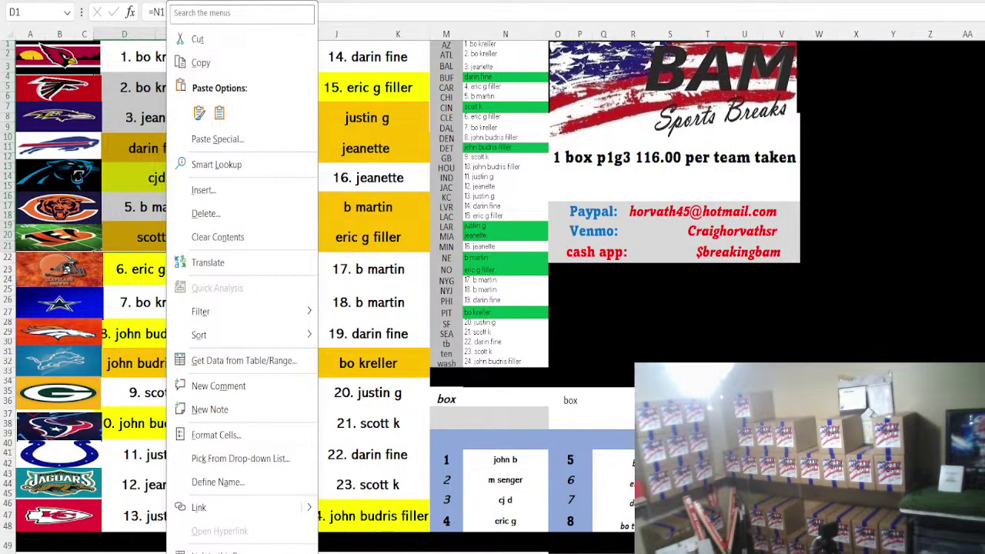
pyautogui.click(239, 2)
pyautogui.click(247, 129)
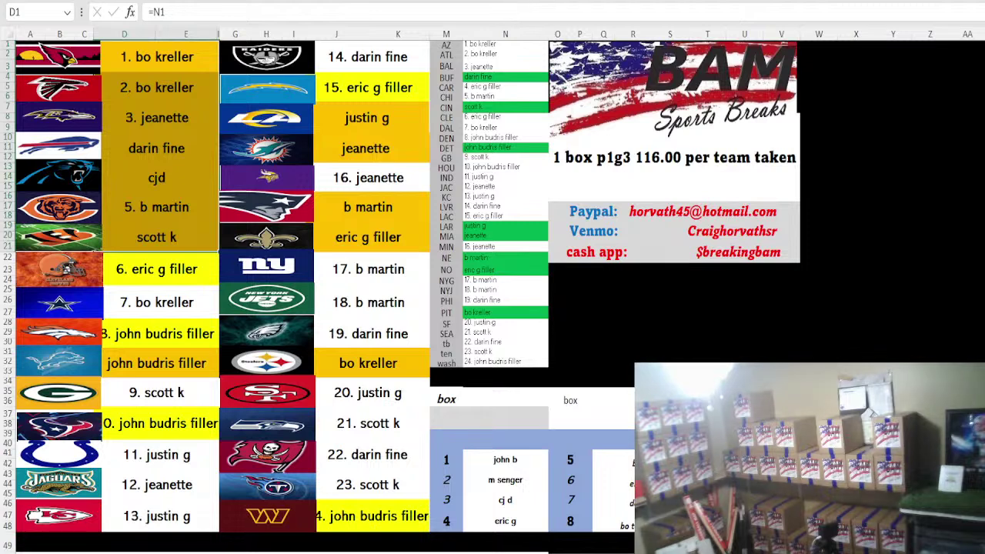
pyautogui.click(156, 56)
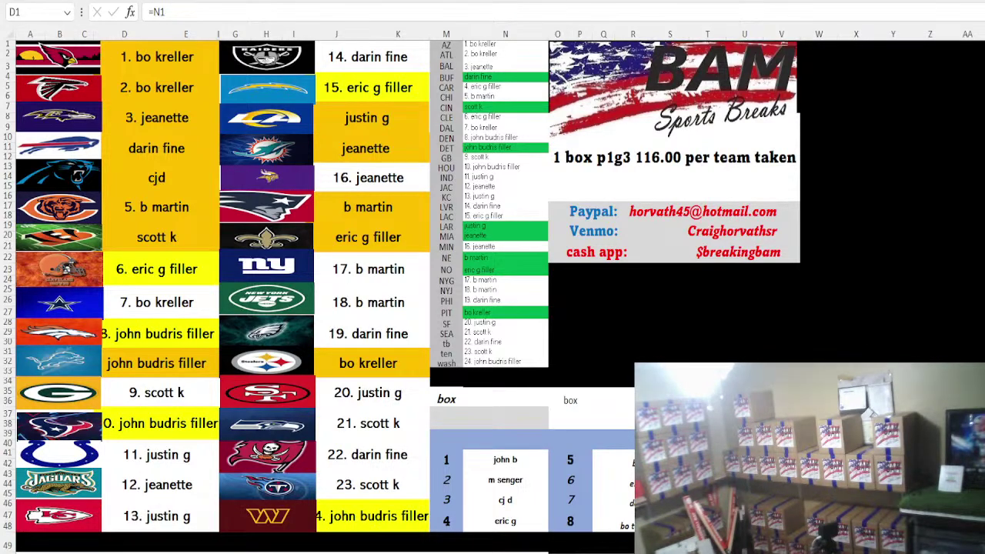
# Enter a buyer's name over the Texans filler spot in D37.
pyautogui.click(163, 425)
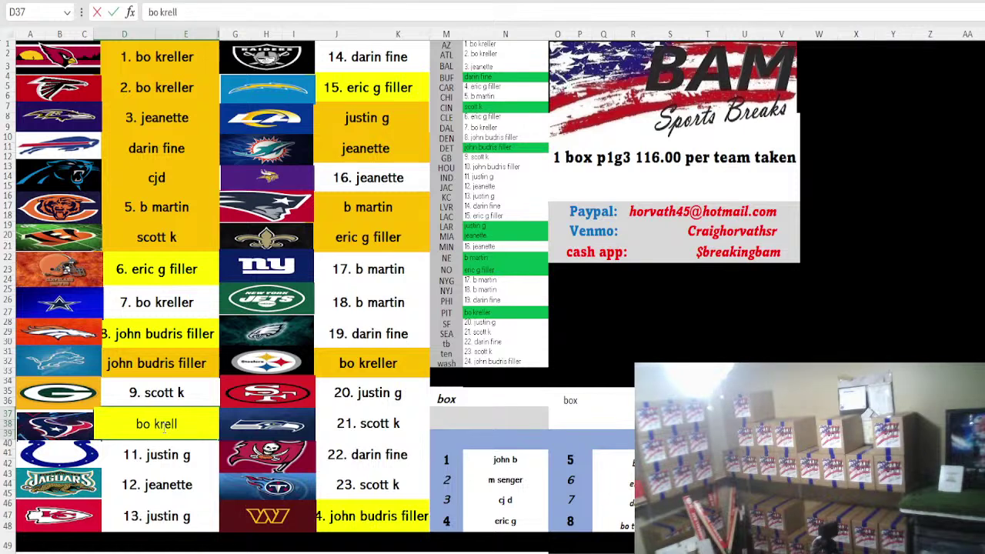
pyautogui.press('Return')
pyautogui.moveTo(162, 363); pyautogui.dragTo(163, 519)
pyautogui.rightClick(173, 479)
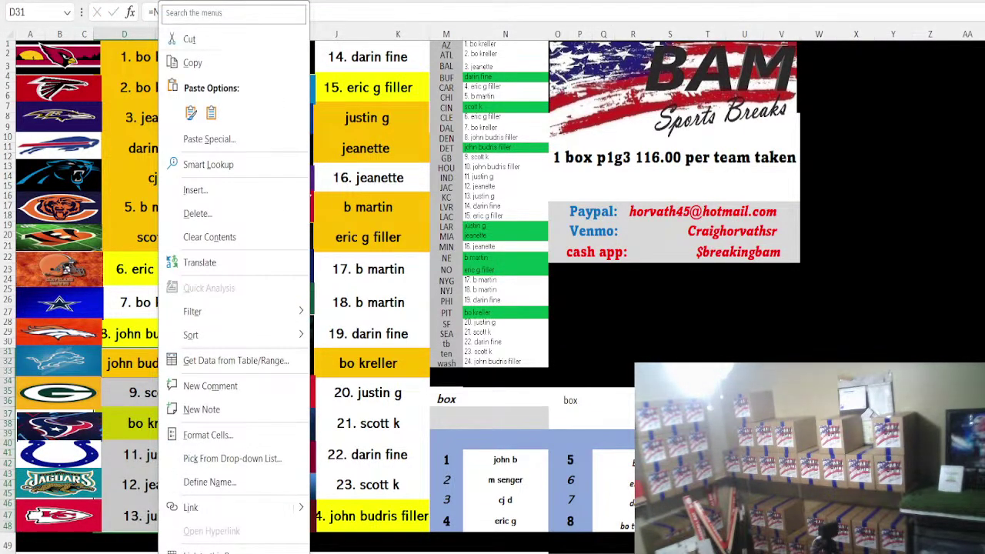
# Fill the column J name cells orange.
pyautogui.click(186, 301)
pyautogui.rightClick(186, 301)
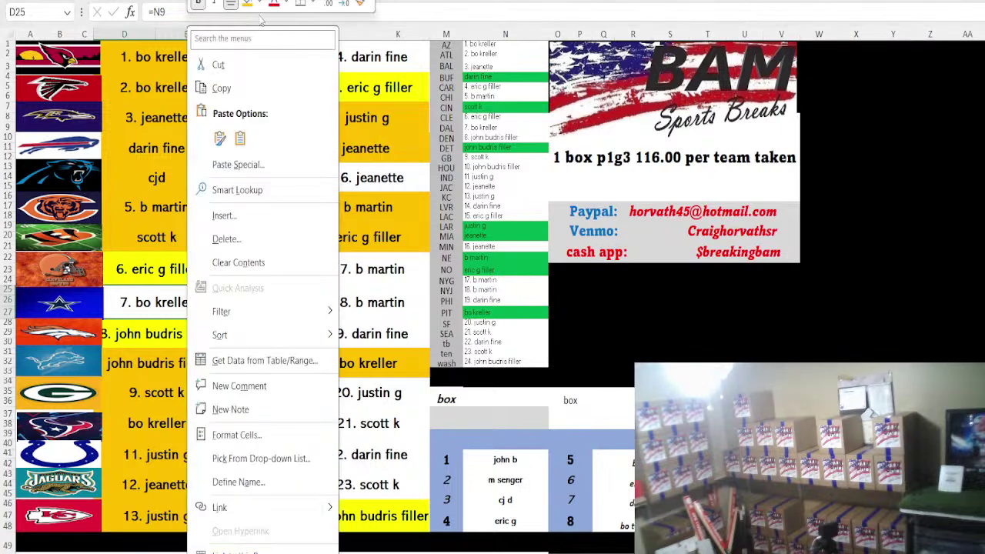
pyautogui.click(341, 44)
pyautogui.moveTo(365, 50); pyautogui.dragTo(378, 470)
pyautogui.rightClick(377, 470)
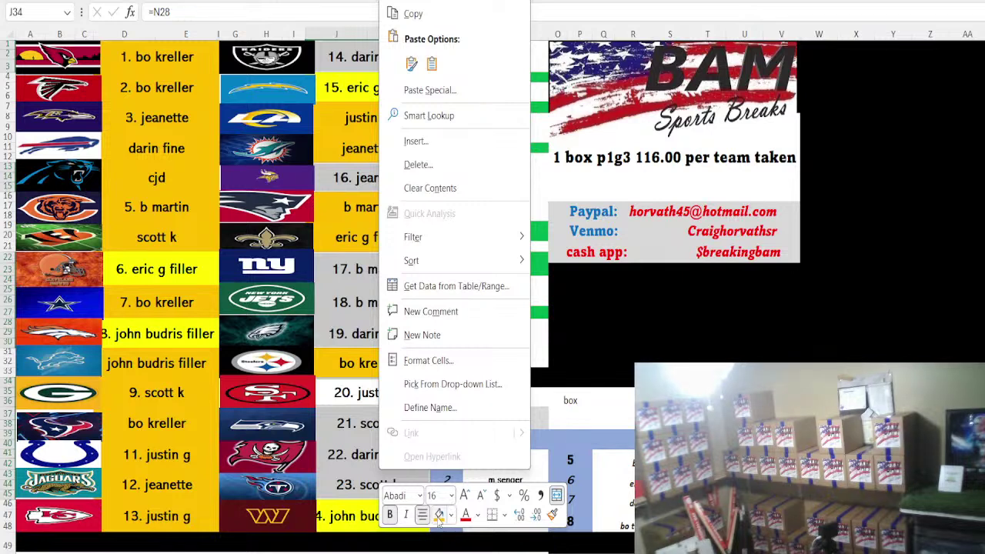
pyautogui.click(410, 63)
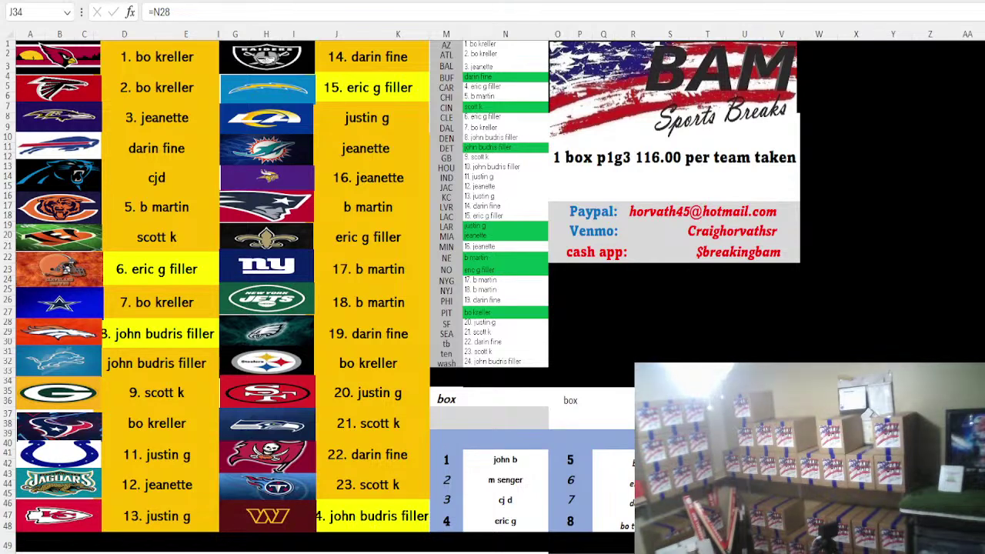
# Enter a buyer's name over the Browns filler spot in D22.
pyautogui.click(165, 265)
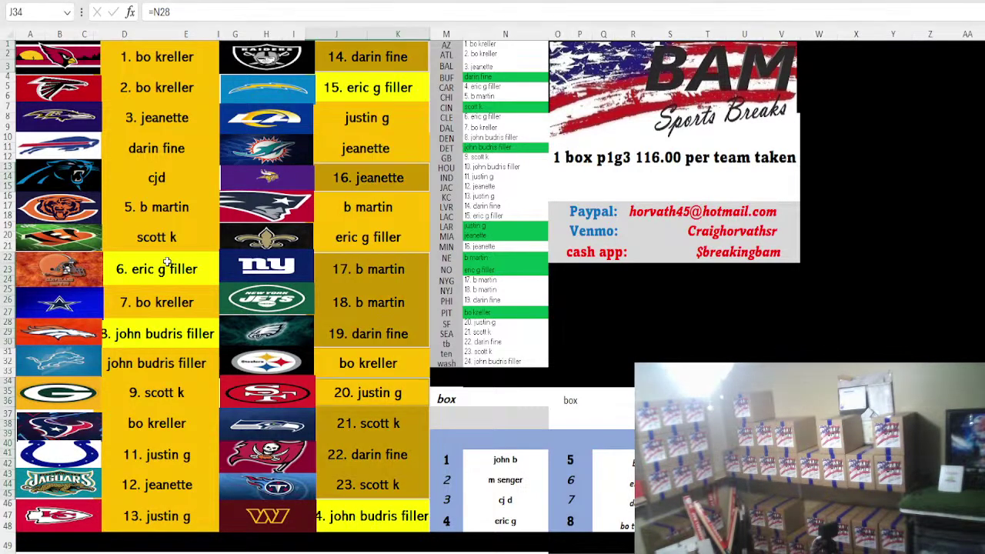
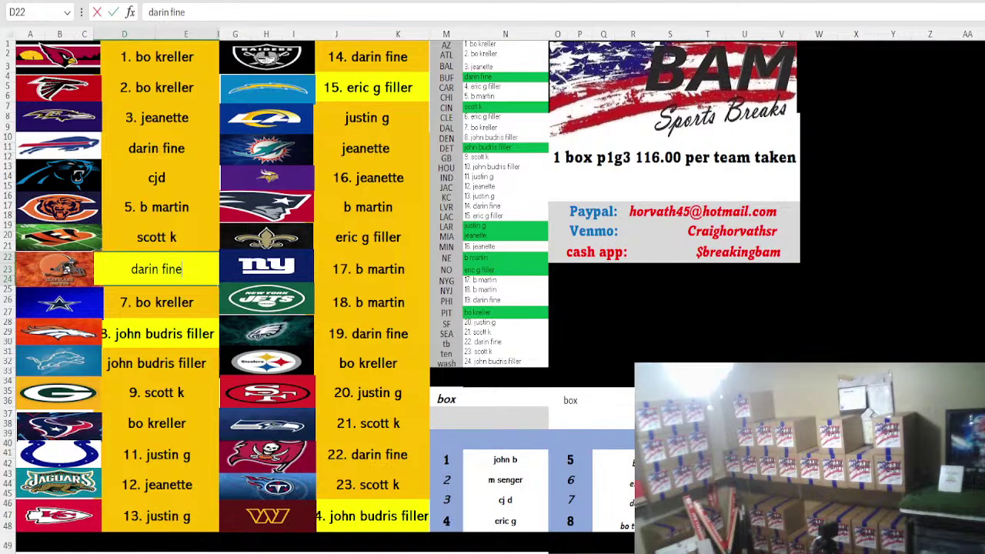
pyautogui.press('Return')
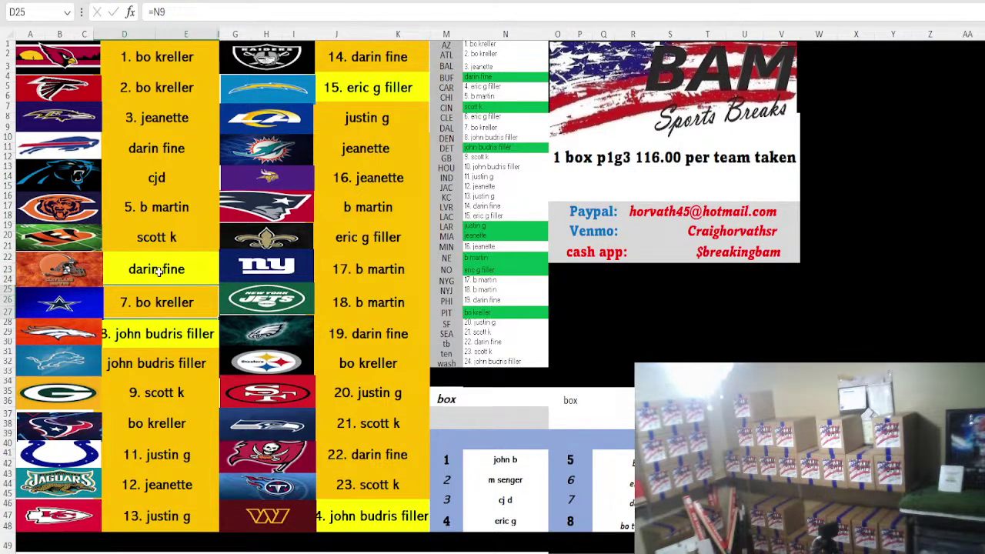
pyautogui.rightClick(162, 267)
pyautogui.press('Escape')
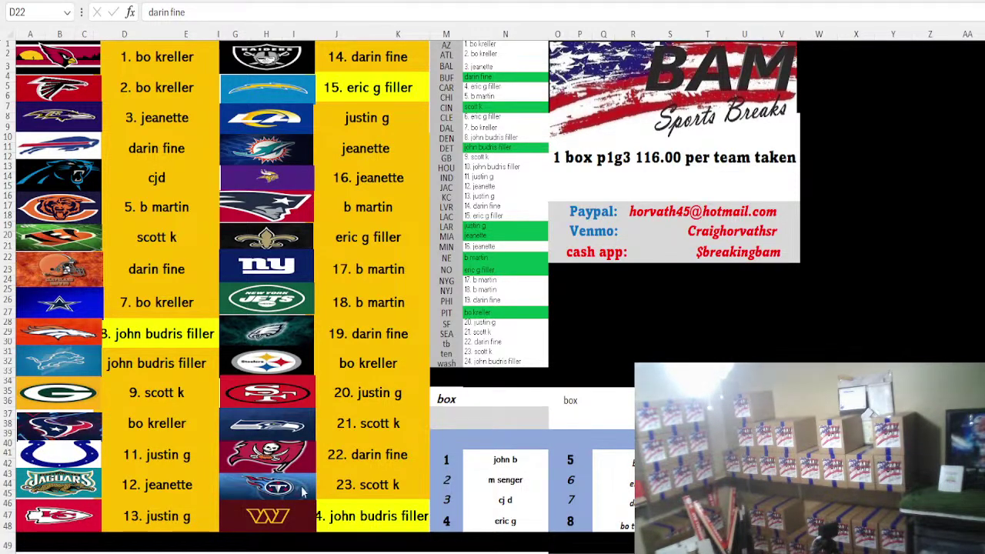
# Enter a buyer's name in J46 and fill it orange like its neighbours.
pyautogui.click(375, 514)
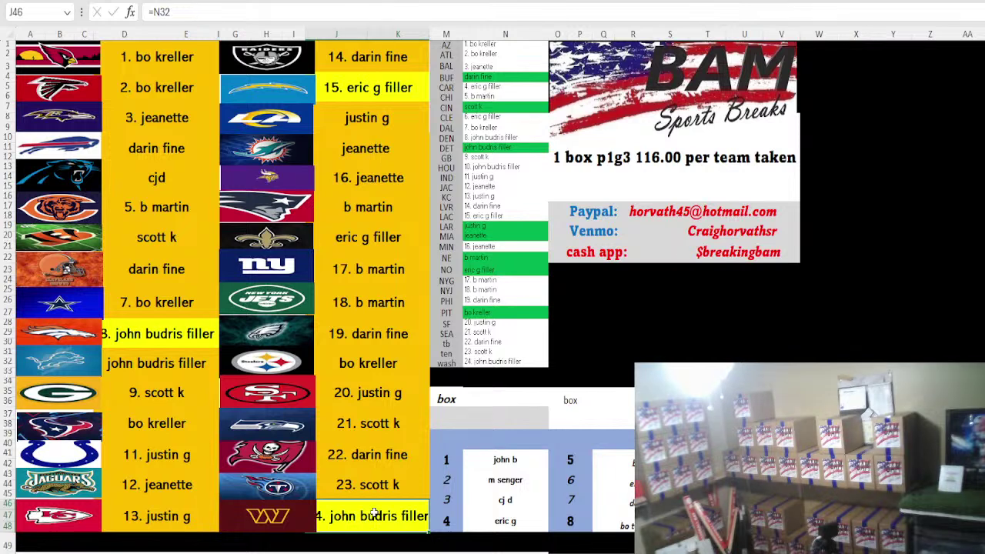
pyautogui.write('m senger')
pyautogui.press('Return')
pyautogui.click(375, 514)
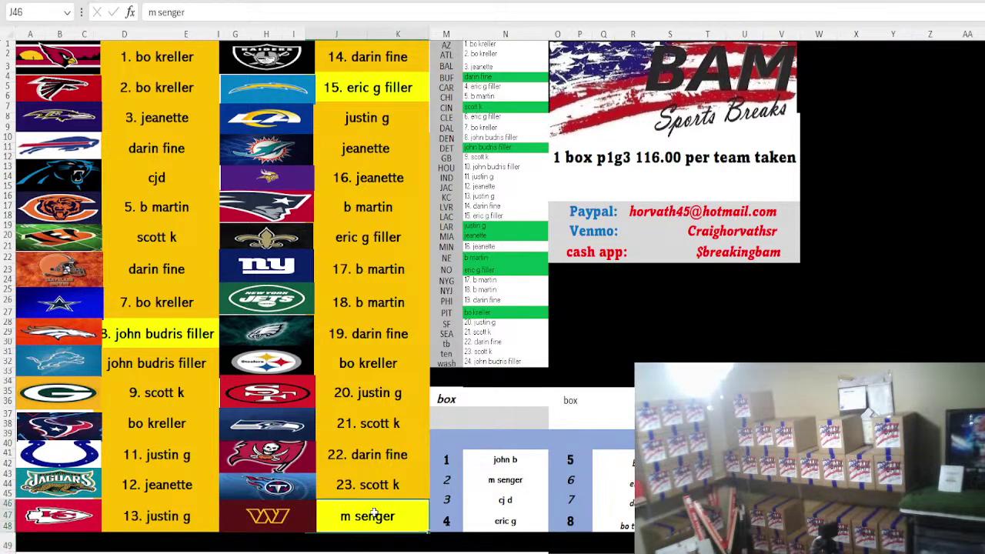
pyautogui.rightClick(375, 514)
pyautogui.click(378, 46)
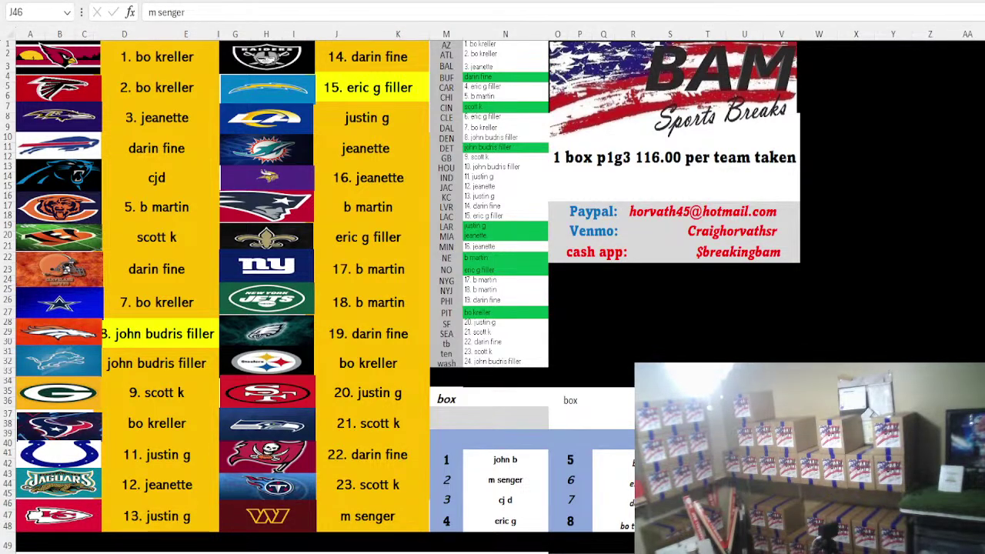
# Change the D28 Broncos entry to 27 and paste the Chargers entry into J5.
pyautogui.click(164, 329)
pyautogui.doubleClick(164, 329)
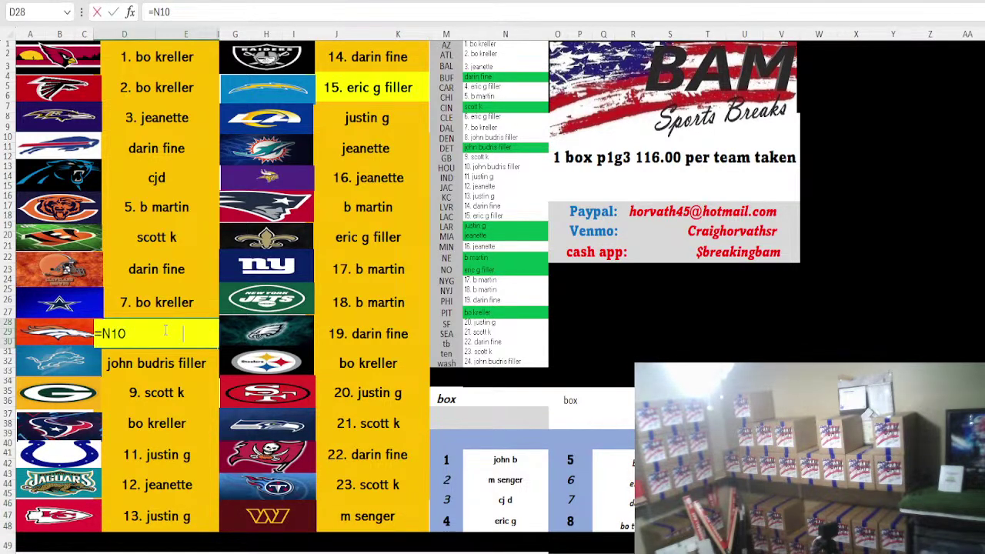
pyautogui.press('BackSpace')
pyautogui.press('BackSpace')
pyautogui.write('27')
pyautogui.press('Return')
pyautogui.click(369, 87)
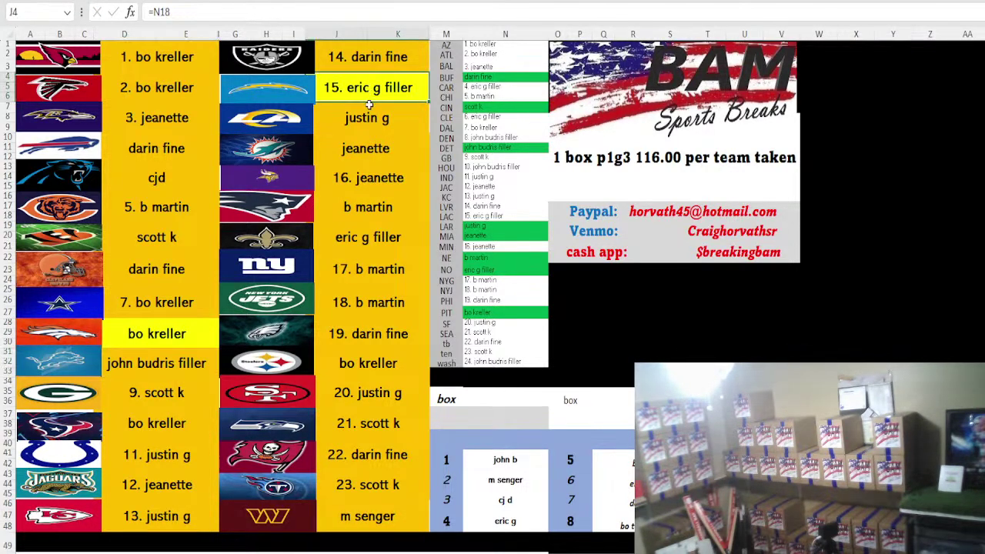
pyautogui.hotkey('ctrl', 'v')
pyautogui.press('Return')
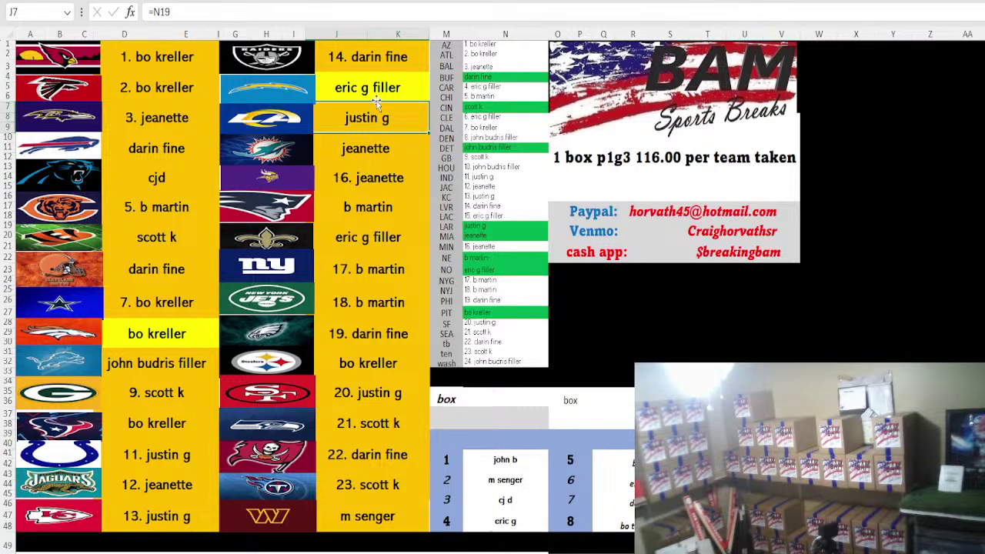
# Copy the J5 Chargers entry and fill D28 orange.
pyautogui.click(375, 98)
pyautogui.hotkey('ctrl', 'c')
pyautogui.rightClick(162, 336)
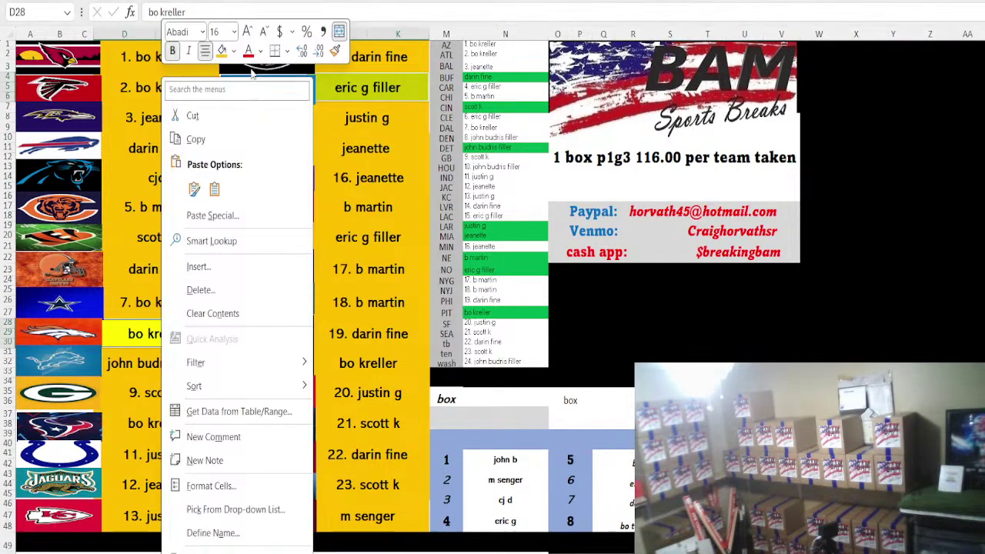
pyautogui.click(222, 51)
pyautogui.click(221, 52)
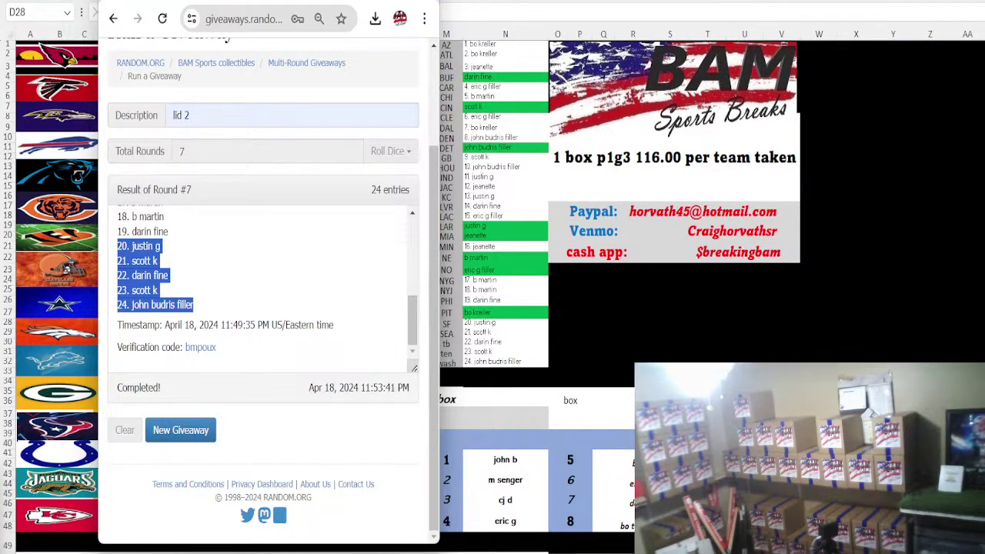
# Start a new RANDOM.ORG giveaway and paste the 43 box numbers from the notes as entries.
pyautogui.hotkey('alt', 'Tab')
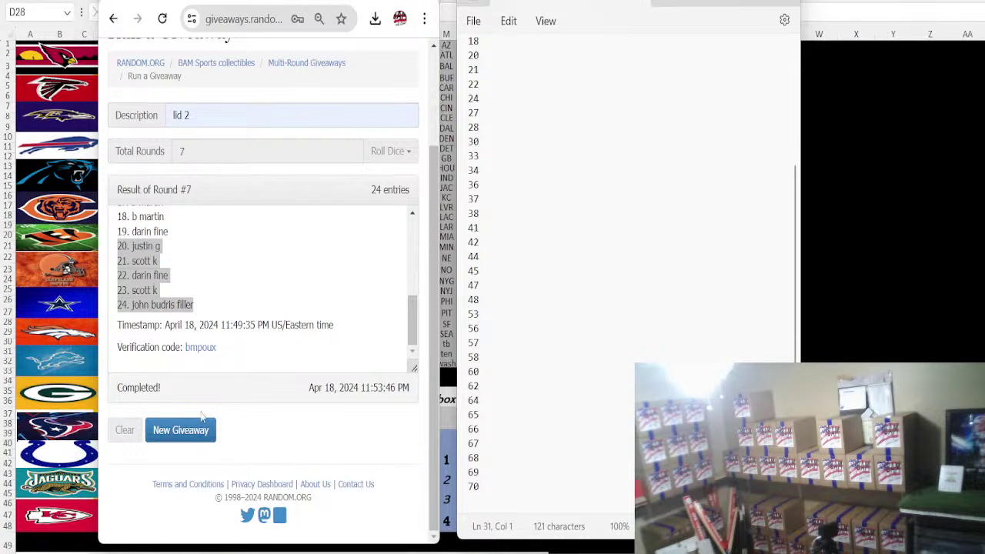
pyautogui.click(185, 430)
pyautogui.click(374, 181)
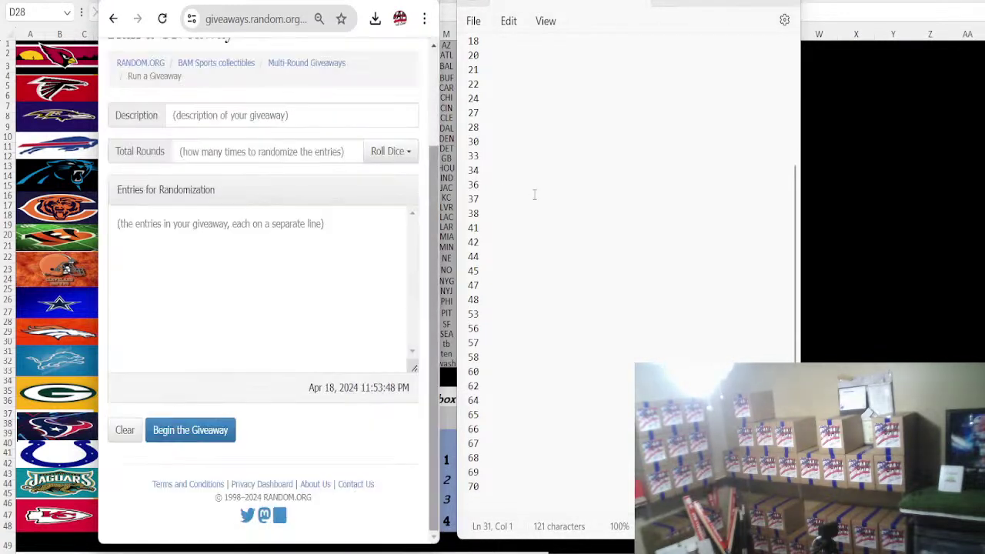
pyautogui.scroll(4, 529, 223)
pyautogui.moveTo(469, 52); pyautogui.dragTo(547, 409)
pyautogui.rightClick(548, 409)
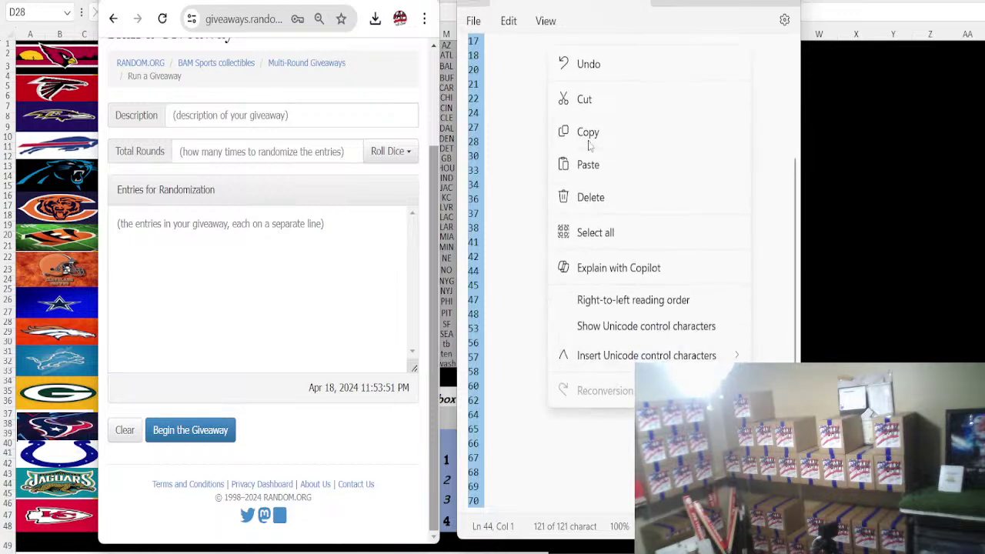
pyautogui.click(621, 138)
pyautogui.rightClick(189, 254)
pyautogui.click(212, 416)
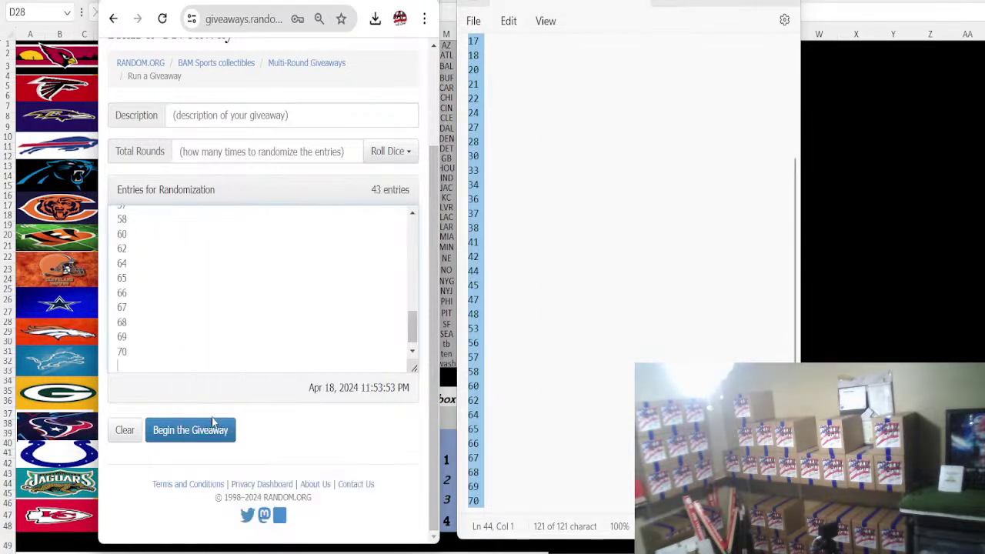
# Set the giveaway description to 'lid 2'.
pyautogui.moveTo(413, 331); pyautogui.dragTo(398, 225)
pyautogui.scroll(-6, 335, 329)
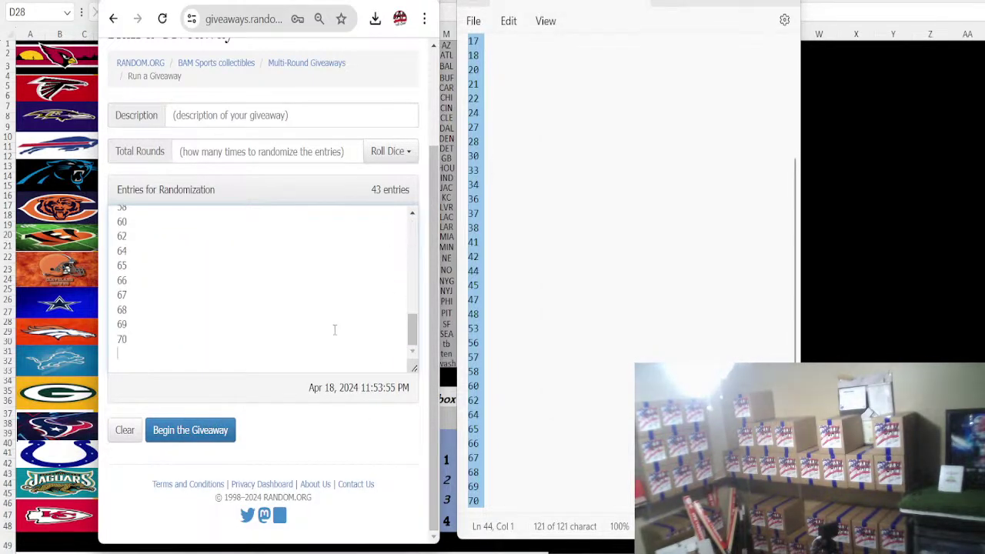
pyautogui.click(248, 111)
pyautogui.write('lid 12')
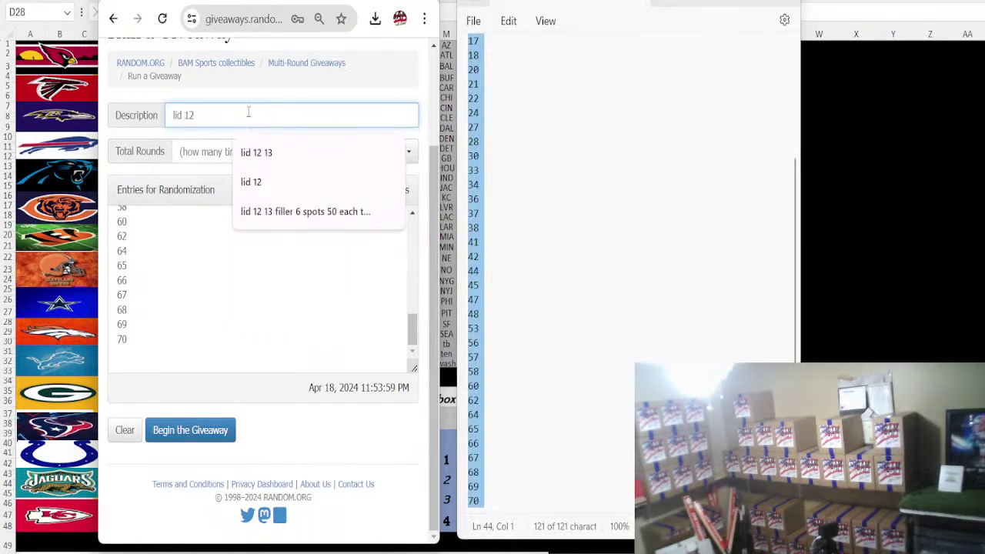
pyautogui.press('BackSpace')
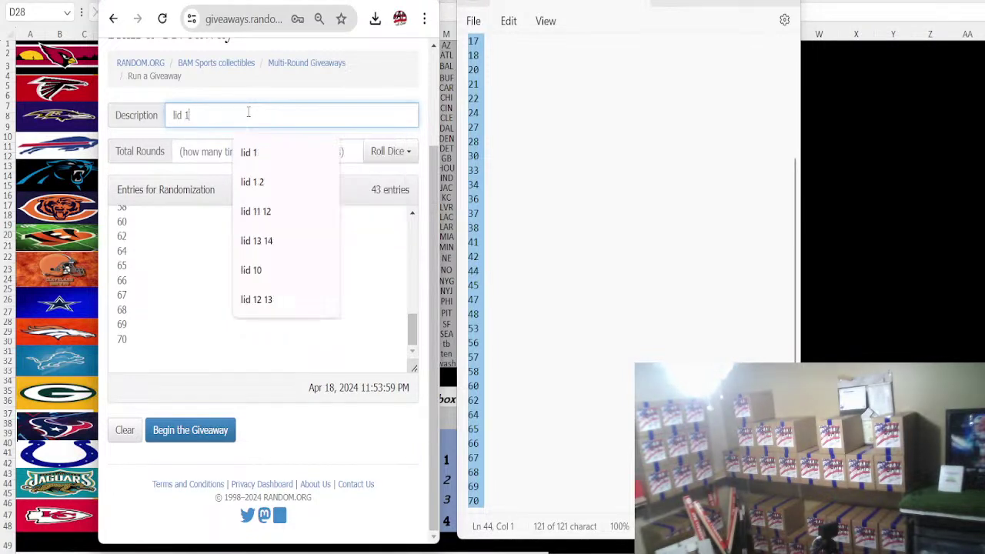
pyautogui.press('BackSpace')
pyautogui.write('2')
pyautogui.click(331, 151)
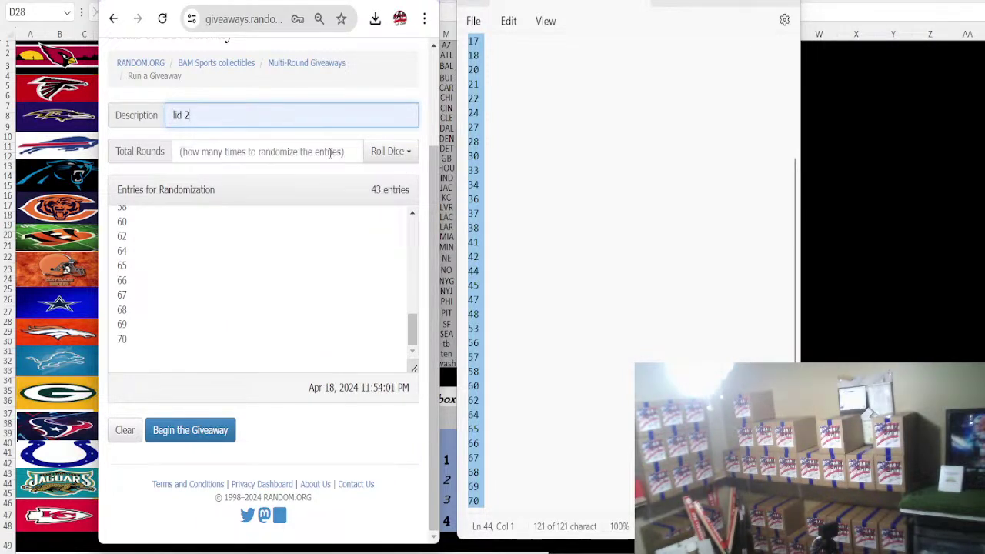
# Roll 2d6 to set 7 rounds and begin the giveaway.
pyautogui.click(389, 152)
pyautogui.click(367, 178)
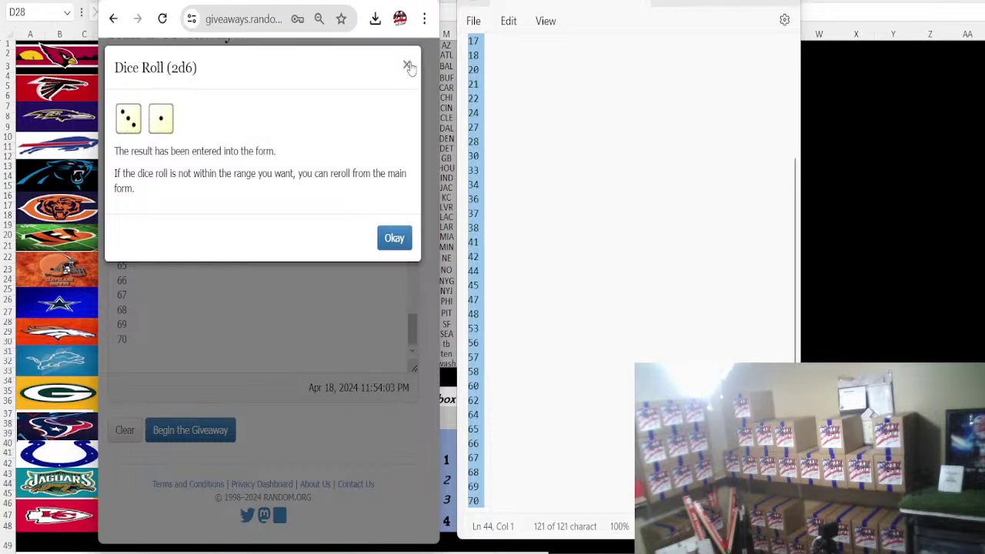
pyautogui.click(406, 64)
pyautogui.click(392, 164)
pyautogui.click(373, 192)
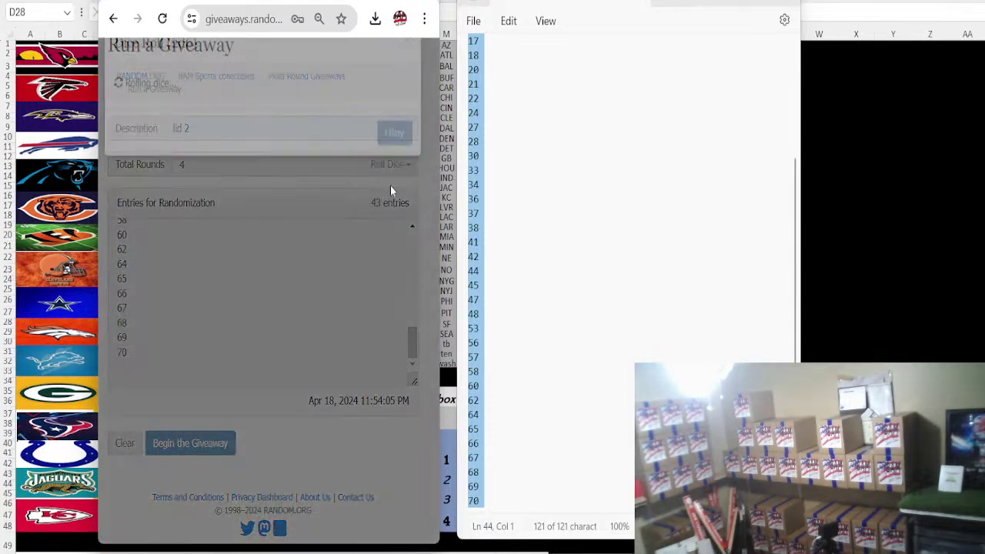
pyautogui.click(392, 236)
pyautogui.click(206, 444)
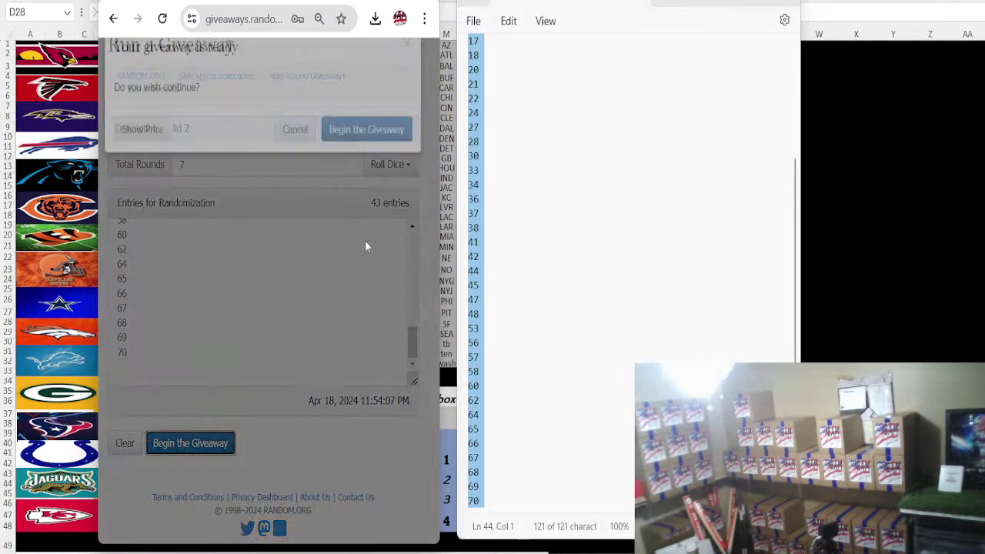
pyautogui.click(369, 149)
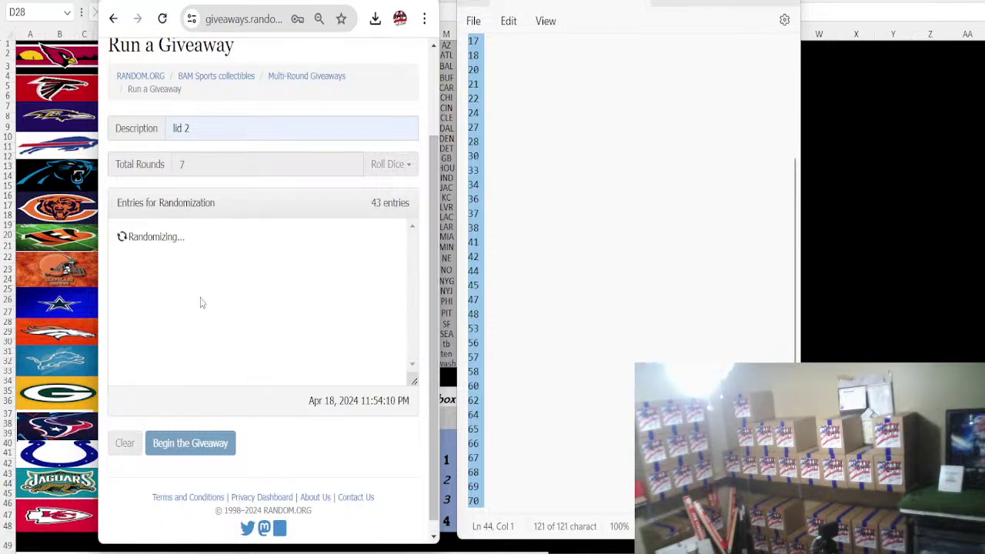
# Run randomization rounds 2 through 6 and the final round.
pyautogui.scroll(-5, 179, 307)
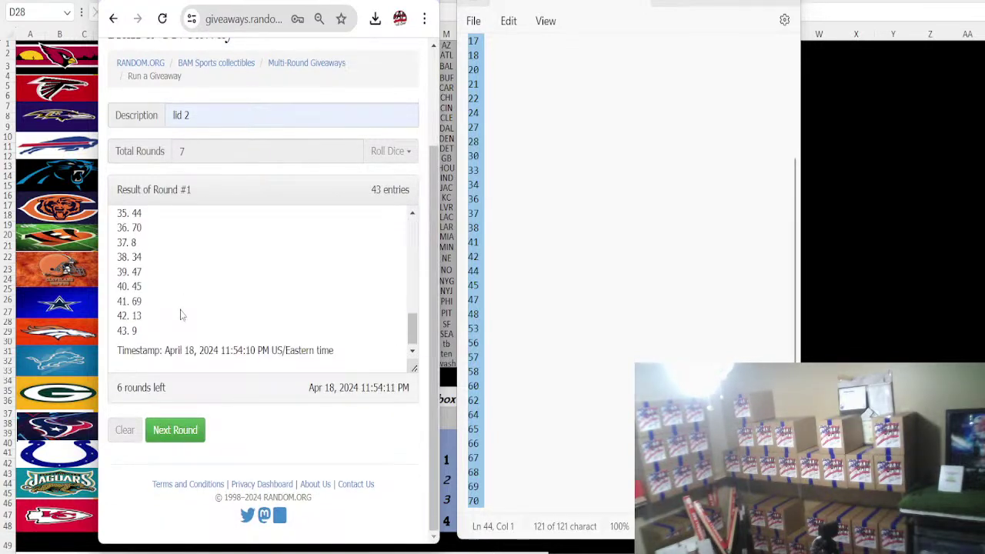
pyautogui.click(165, 437)
pyautogui.scroll(-5, 189, 285)
pyautogui.click(176, 430)
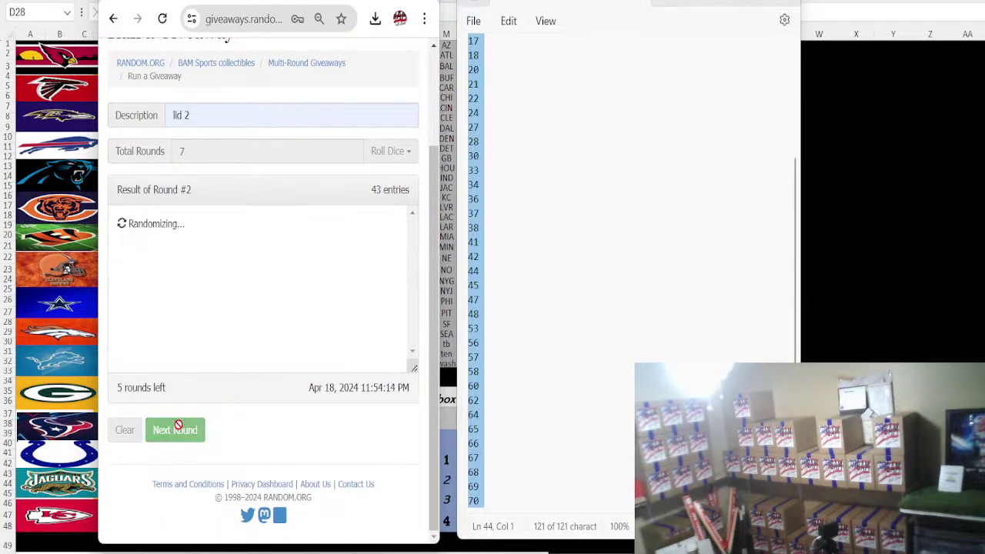
pyautogui.scroll(-5, 177, 311)
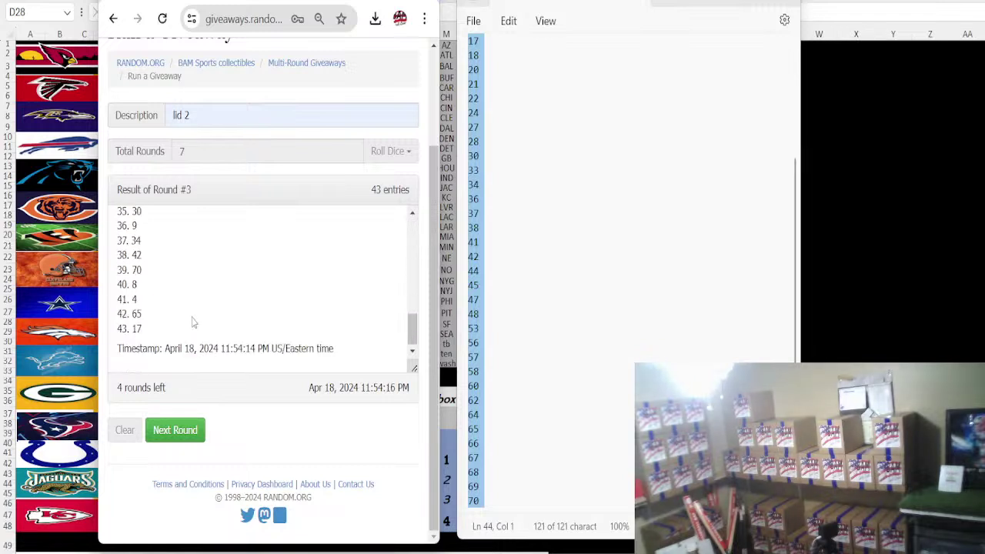
pyautogui.click(171, 431)
pyautogui.scroll(-5, 194, 282)
pyautogui.scroll(-5, 194, 285)
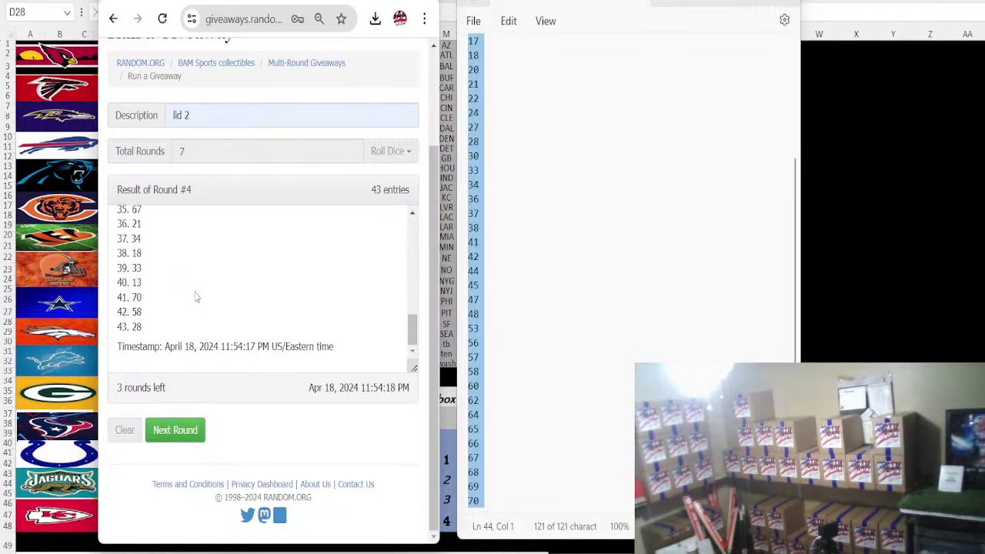
pyautogui.click(175, 430)
pyautogui.scroll(-5, 204, 285)
pyautogui.scroll(-5, 204, 286)
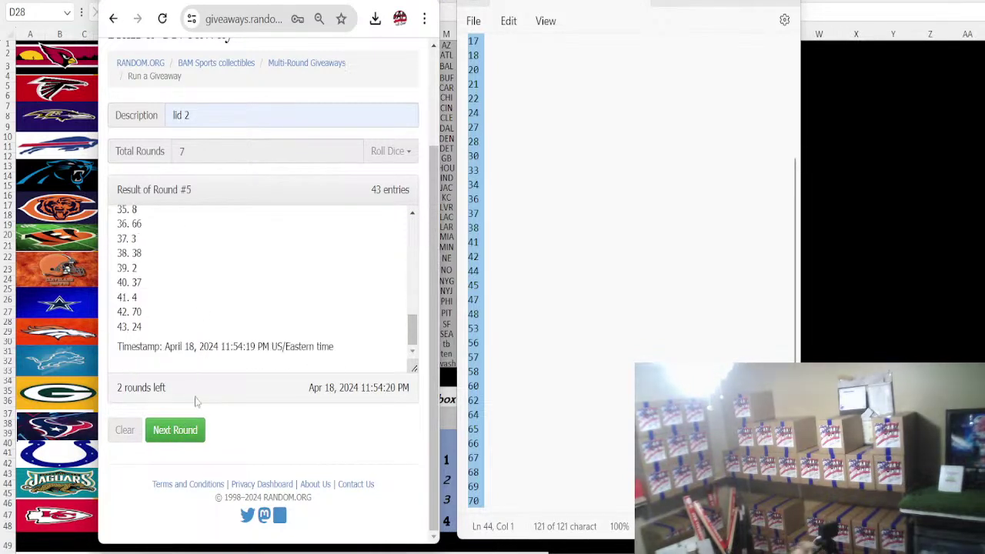
pyautogui.click(175, 430)
pyautogui.scroll(-5, 204, 269)
pyautogui.click(176, 430)
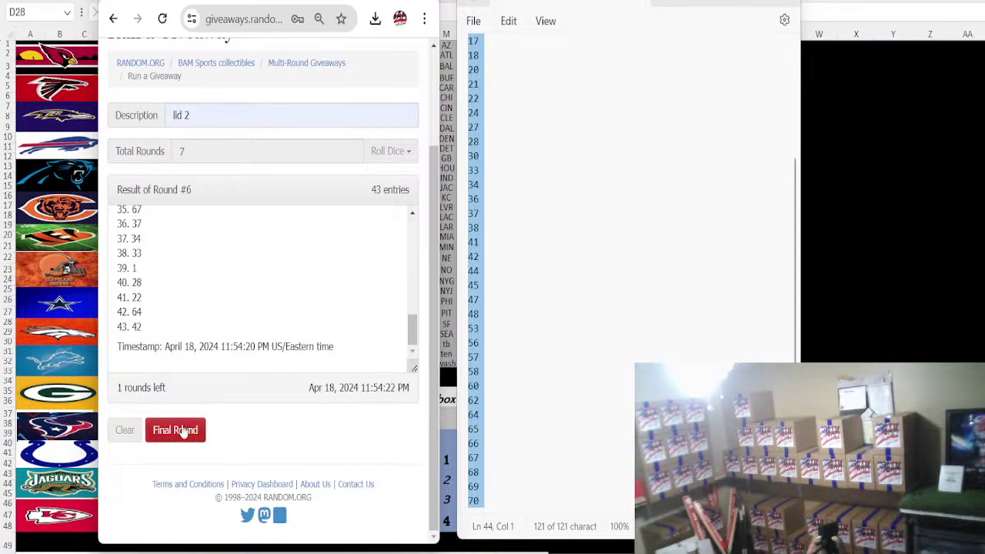
# Highlight the winning result '1. 13' and the results verification line.
pyautogui.moveTo(150, 224); pyautogui.dragTo(97, 222)
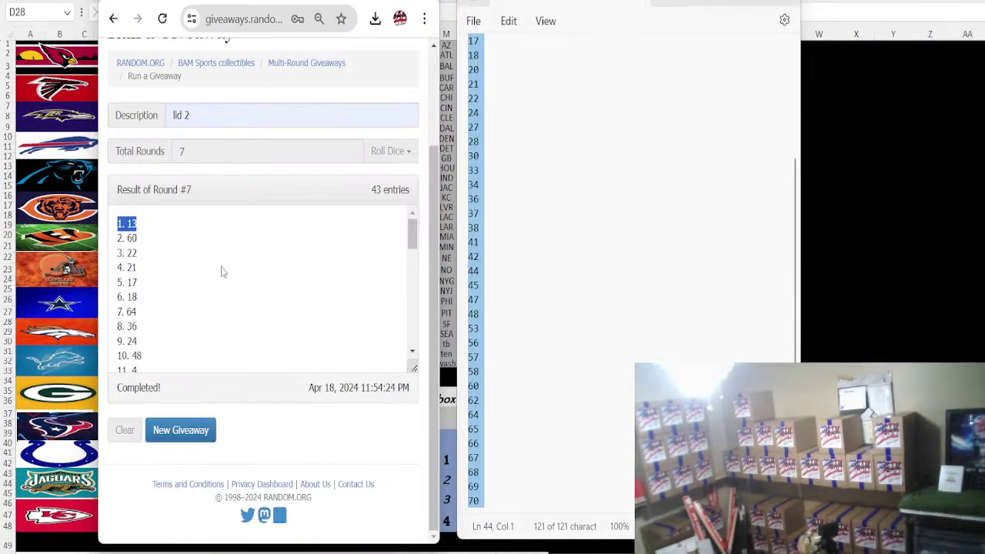
pyautogui.scroll(-8, 222, 278)
pyautogui.moveTo(211, 350); pyautogui.dragTo(147, 347)
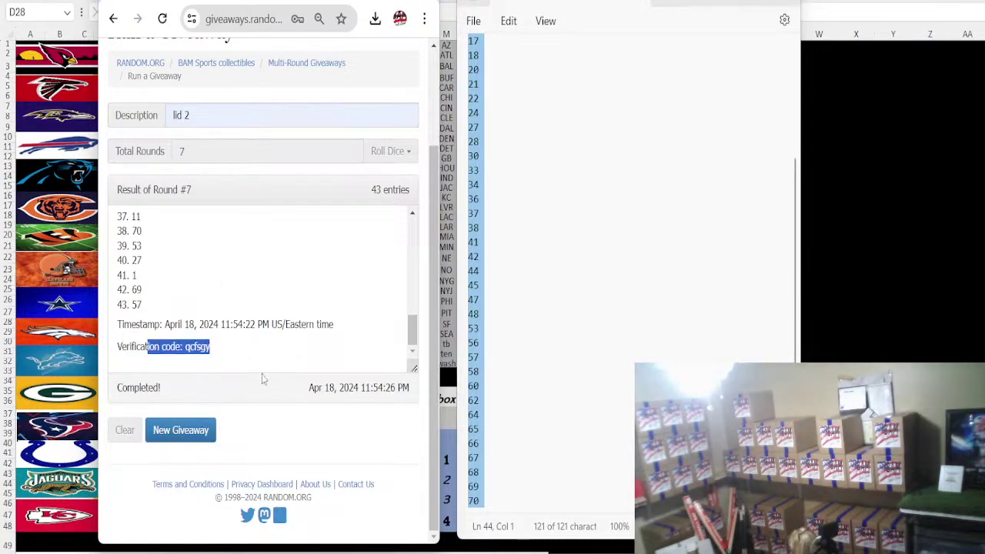
pyautogui.scroll(8, 288, 352)
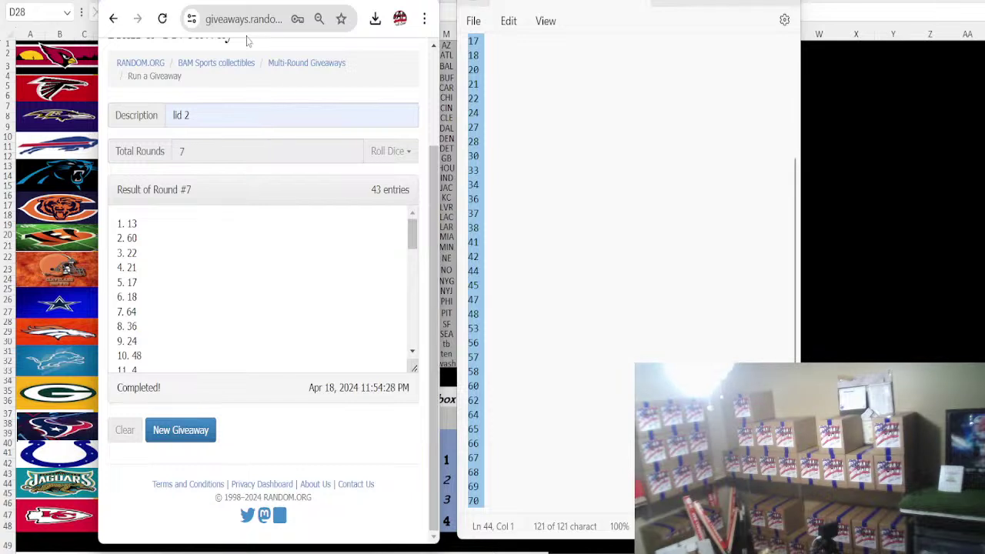
# Delete 13 from the remaining box numbers list in the notes.
pyautogui.click(113, 17)
pyautogui.click(591, 197)
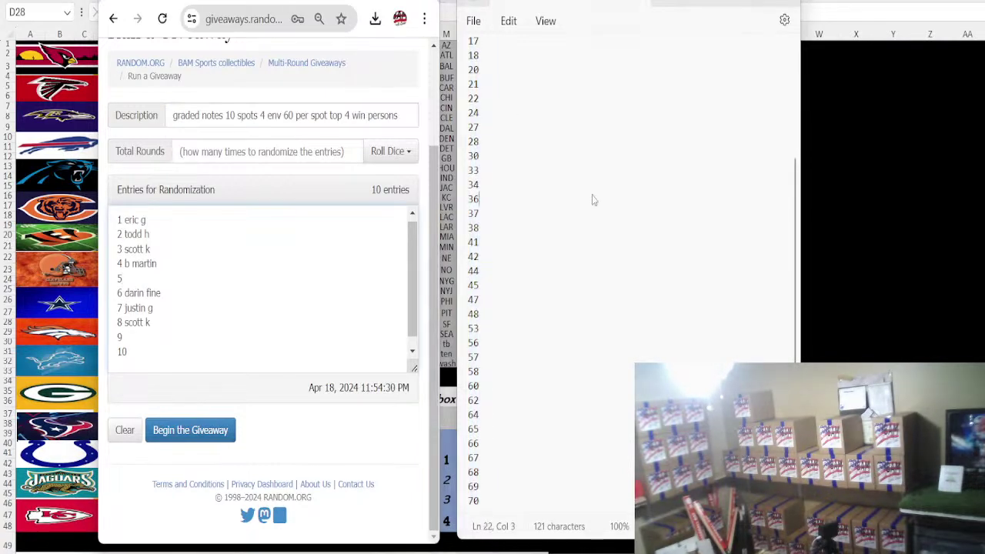
pyautogui.scroll(4, 549, 204)
pyautogui.doubleClick(493, 190)
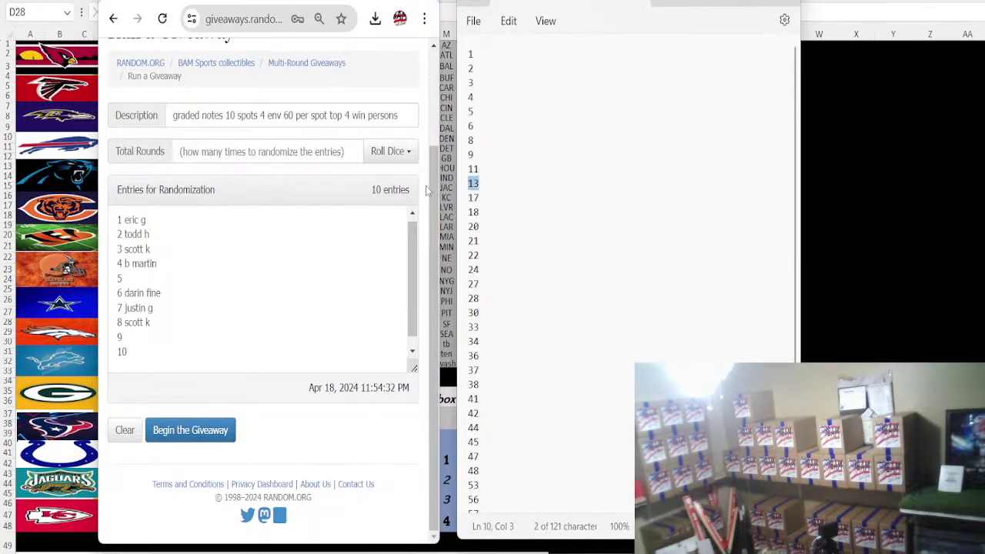
pyautogui.press('Delete')
pyautogui.press('Delete')
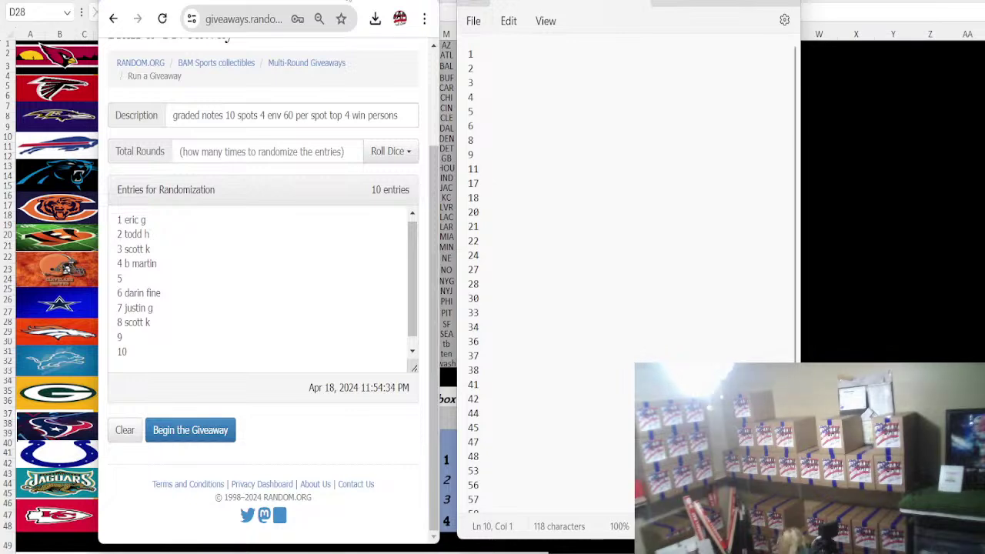
pyautogui.moveTo(335, 2); pyautogui.dragTo(150, 12)
pyautogui.click(177, 5)
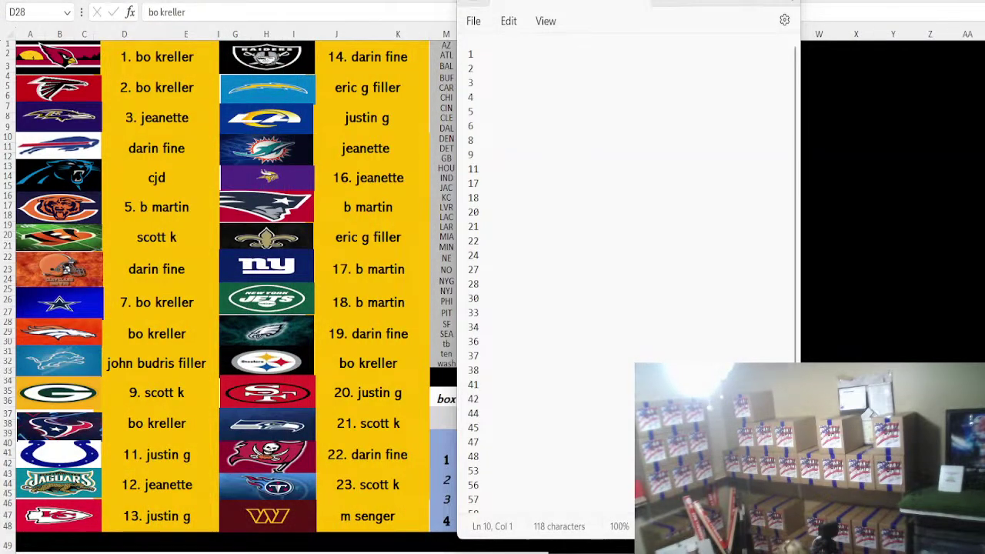
# Enter 13 in box cell N35 beside the box label on the NFL sheet.
pyautogui.moveTo(689, 2); pyautogui.dragTo(238, 69)
pyautogui.click(289, 65)
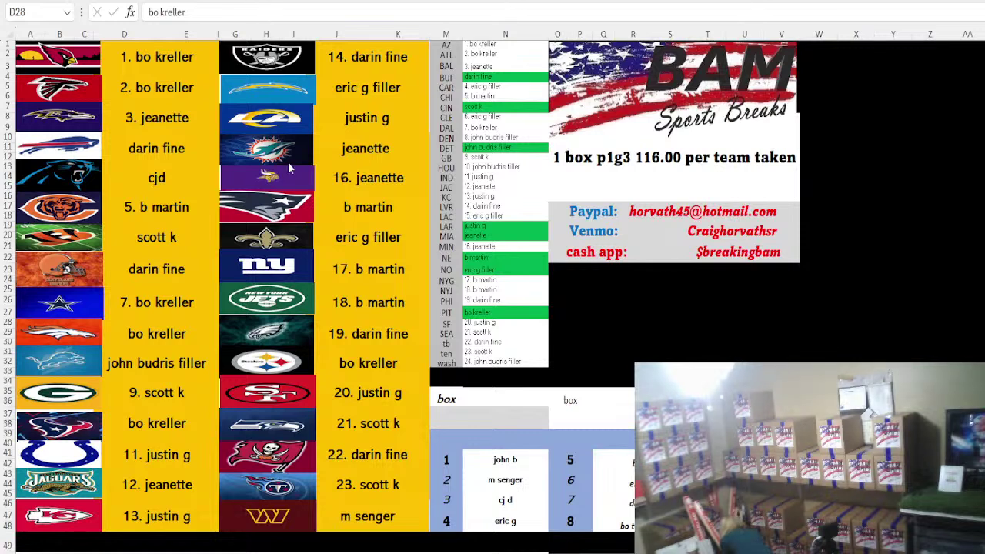
pyautogui.click(490, 400)
pyautogui.write('13')
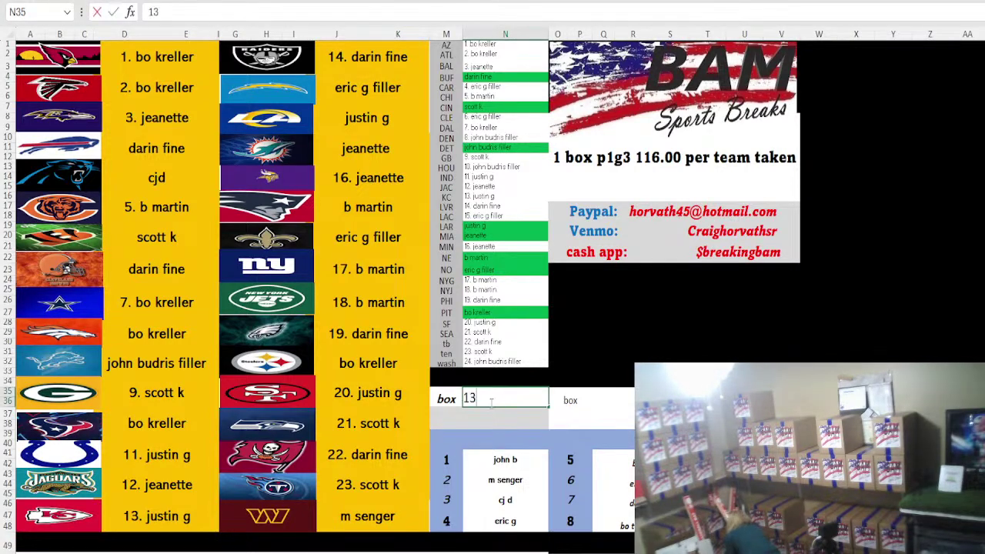
pyautogui.press('Return')
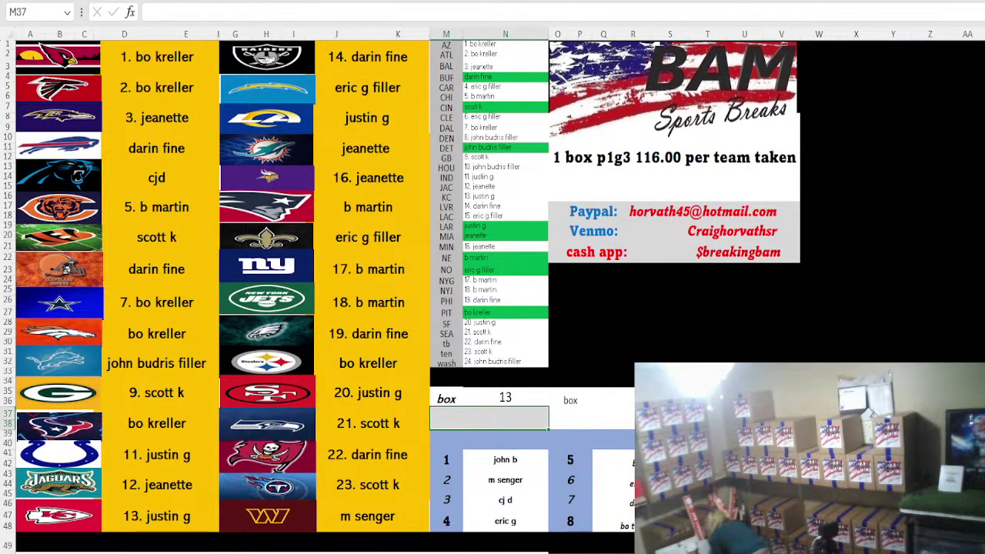
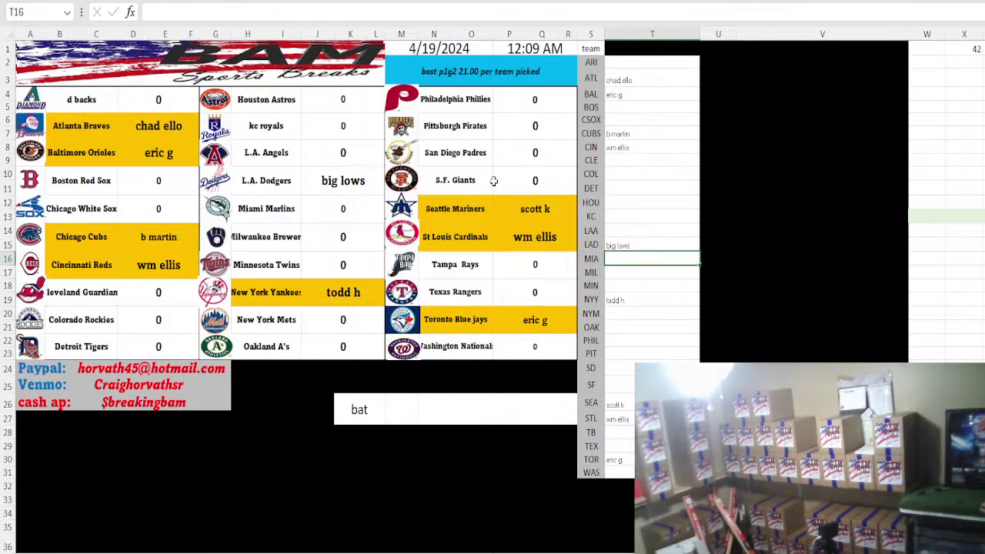
# Fill the L.A. Dodgers row gold, replacing a brief red fill, like the other claimed teams.
pyautogui.click(336, 182)
pyautogui.rightClick(336, 183)
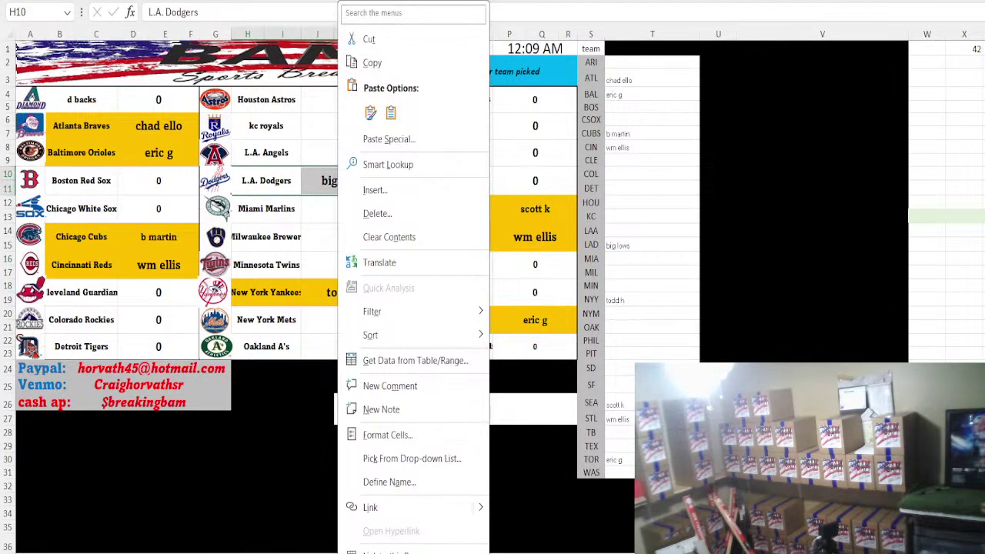
pyautogui.click(400, 2)
pyautogui.click(409, 128)
pyautogui.click(418, 127)
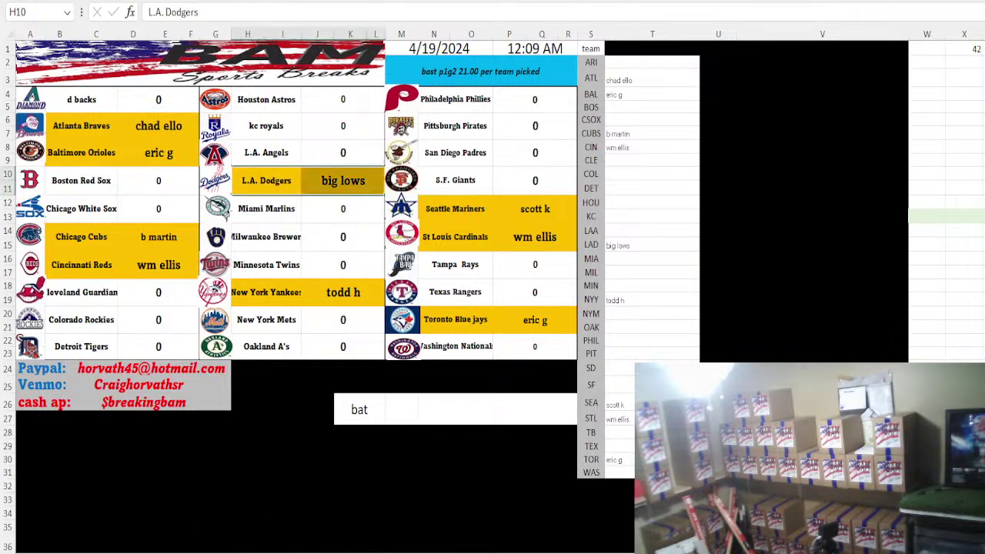
pyautogui.hotkey('ctrl', 'pagedown')
# Cut the '1 box p1g3 116.00 per team taken' banner cell O8 on the NFL sheet.
pyautogui.click(646, 158)
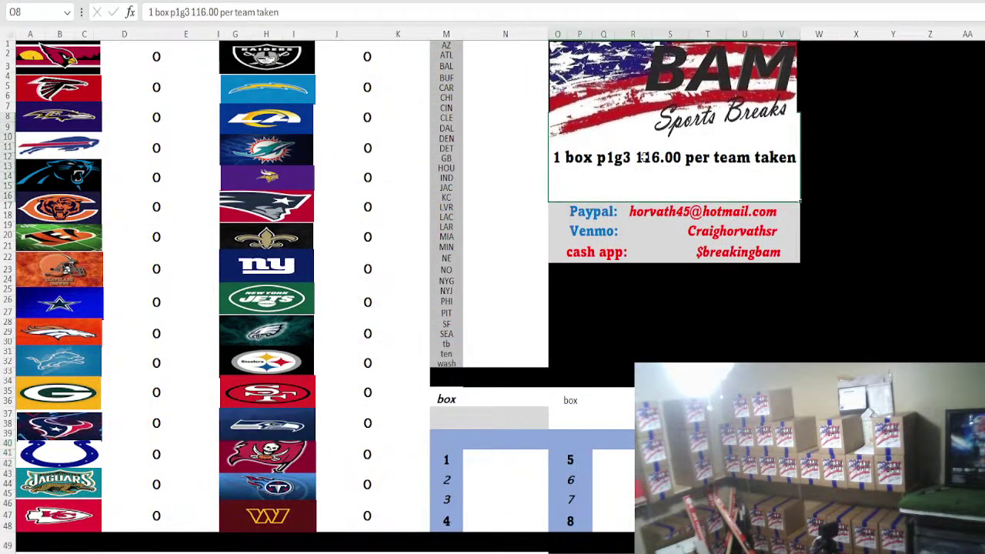
pyautogui.rightClick(646, 158)
pyautogui.click(693, 43)
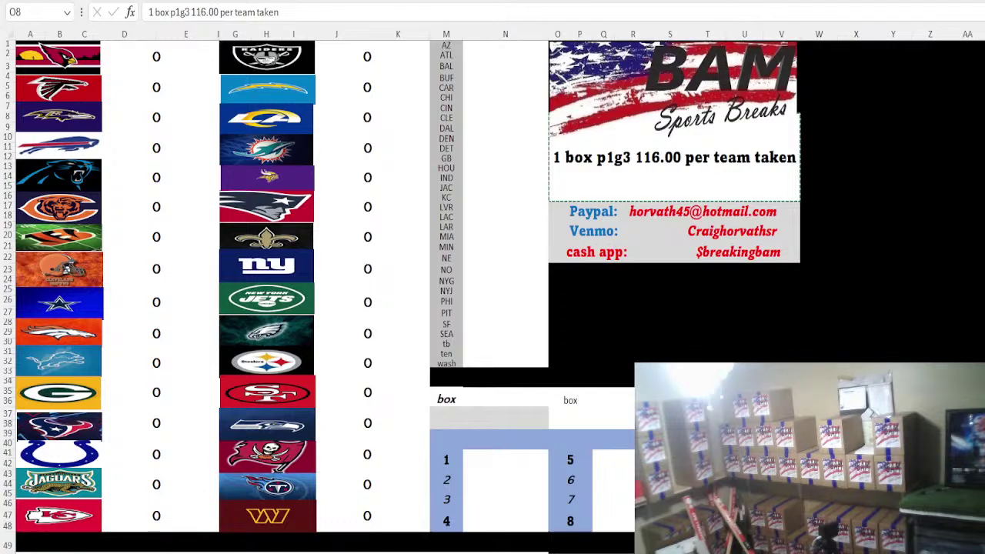
# Place the live chat beside Excel and enter the PIT and LAR buyers' names in column N.
pyautogui.hotkey('alt', 'Tab')
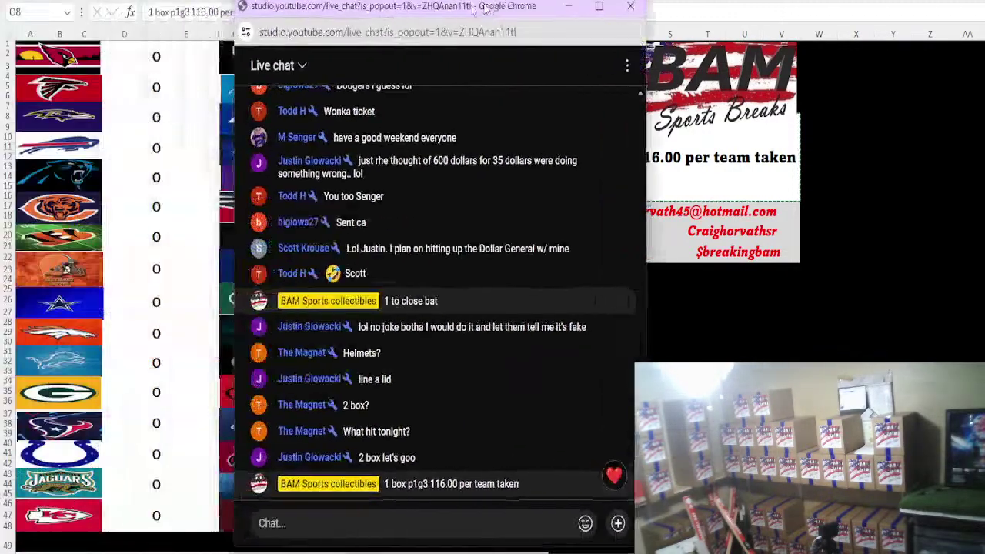
pyautogui.moveTo(385, 4); pyautogui.dragTo(582, 4)
pyautogui.press('super+Down')
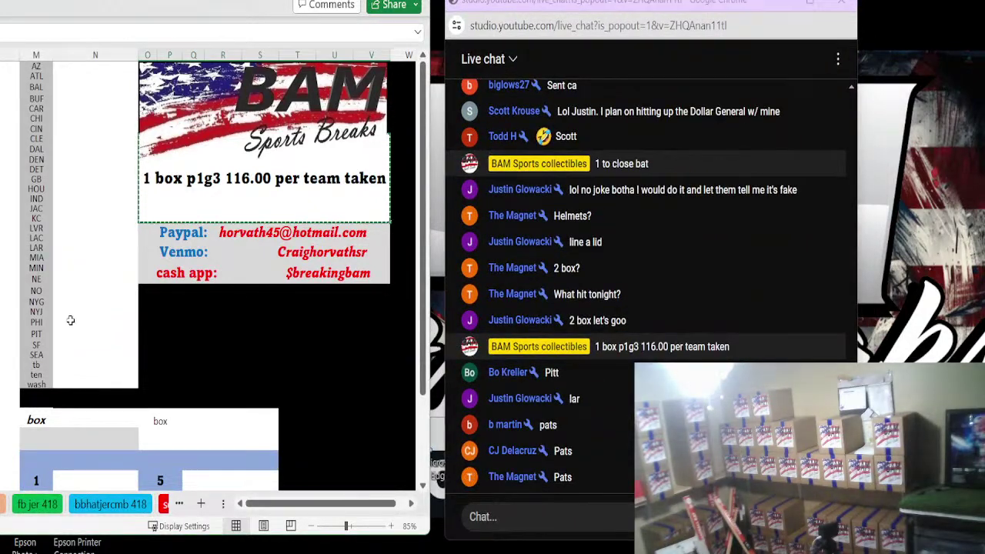
pyautogui.click(109, 334)
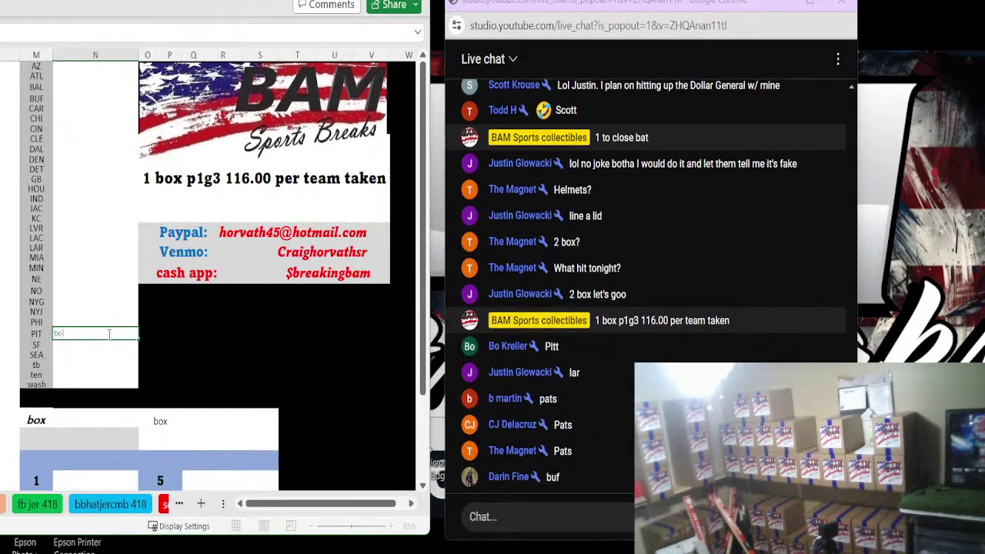
pyautogui.press('Return')
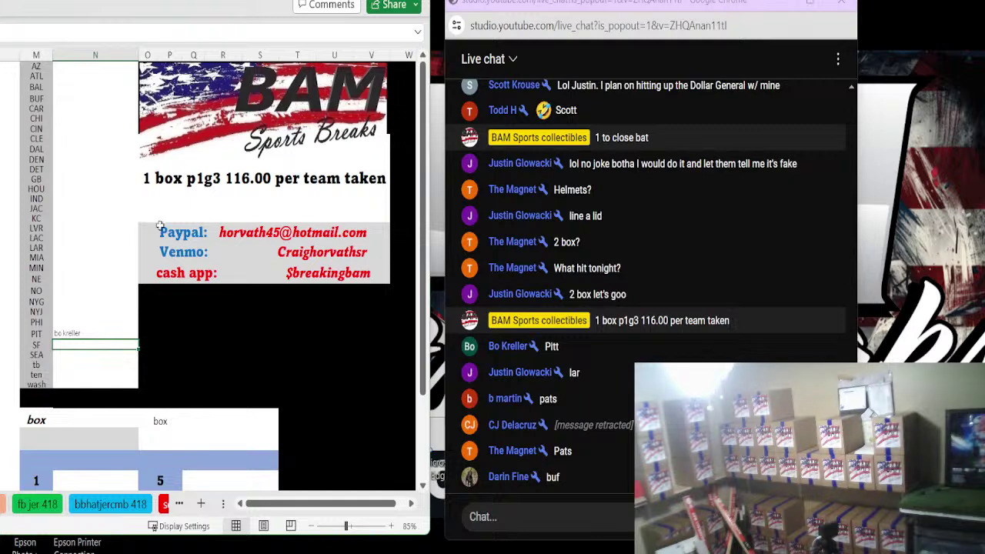
pyautogui.click(74, 247)
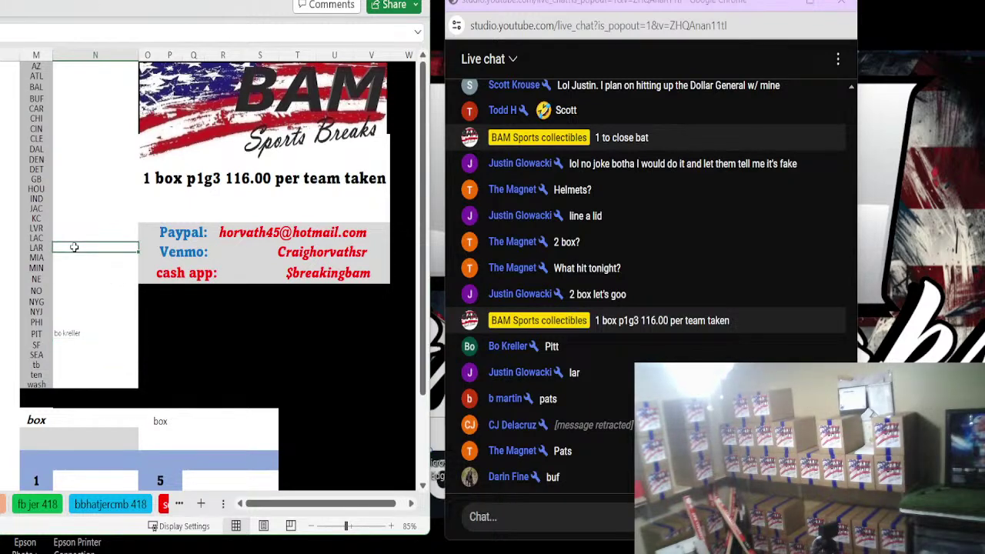
pyautogui.write('ju')
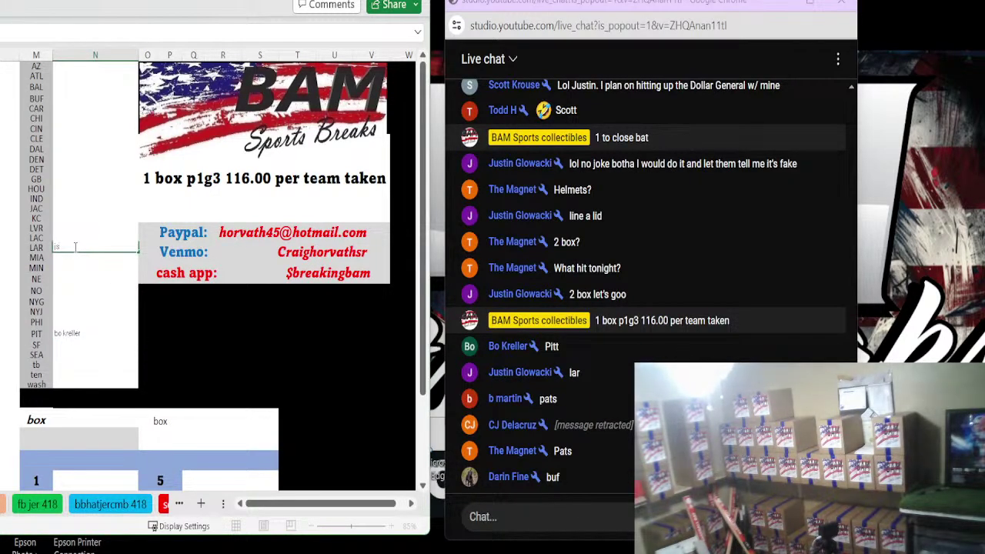
pyautogui.write('stin g')
pyautogui.press('Return')
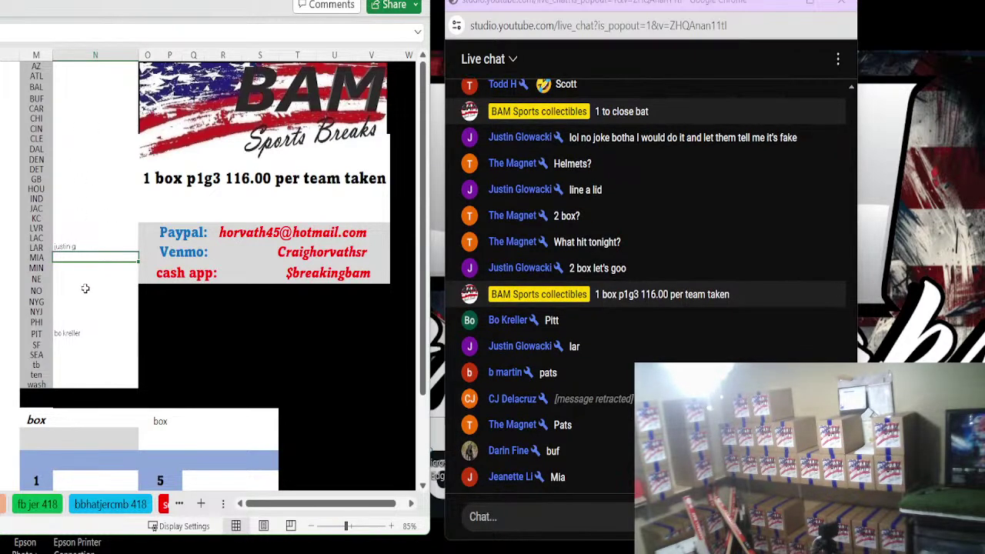
# Enter the NE, BUF and MIA buyers' names in column N.
pyautogui.click(78, 278)
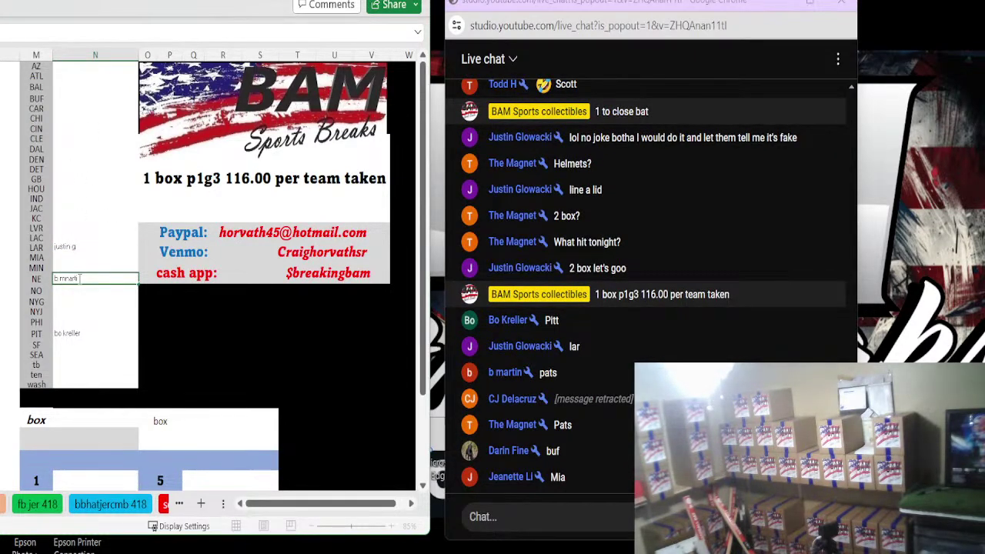
pyautogui.press('Return')
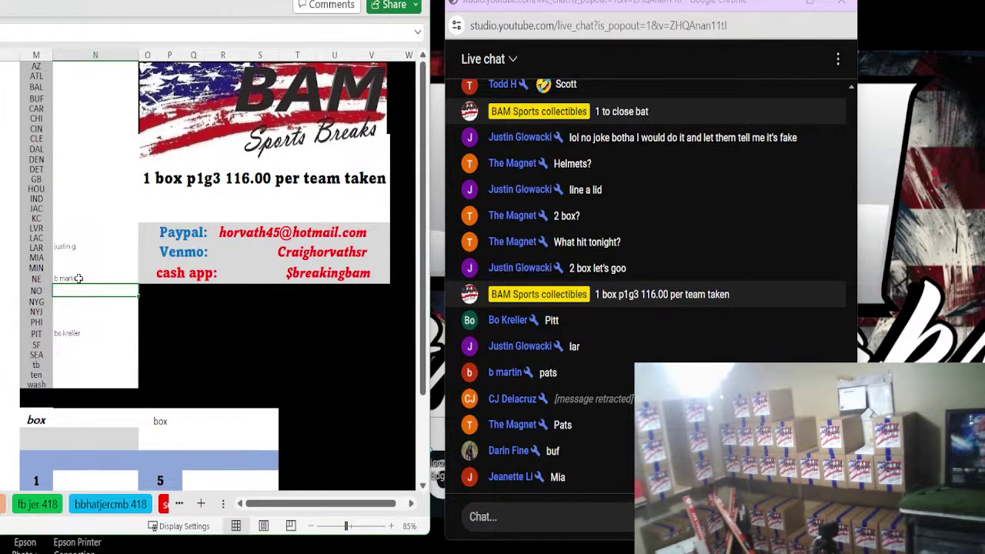
pyautogui.click(78, 98)
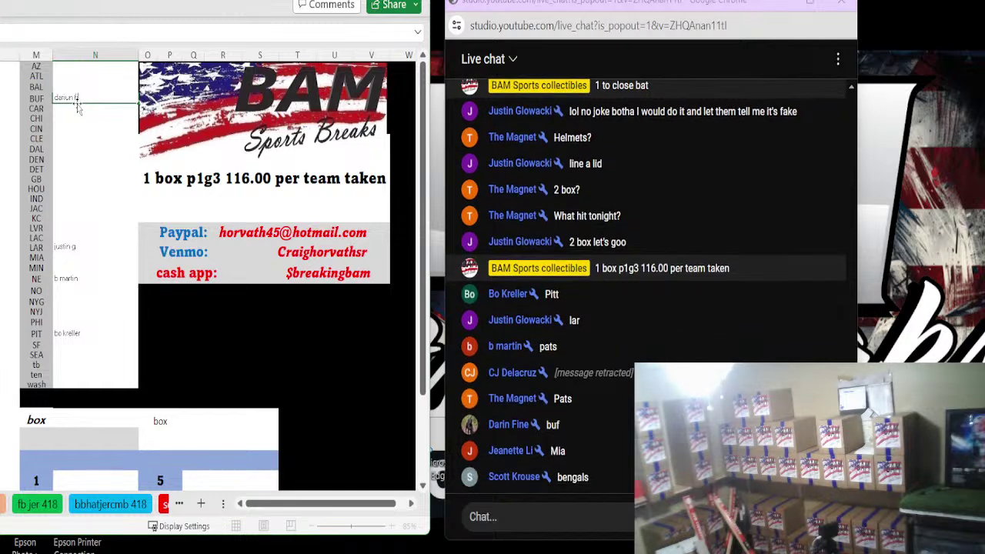
pyautogui.press('Return')
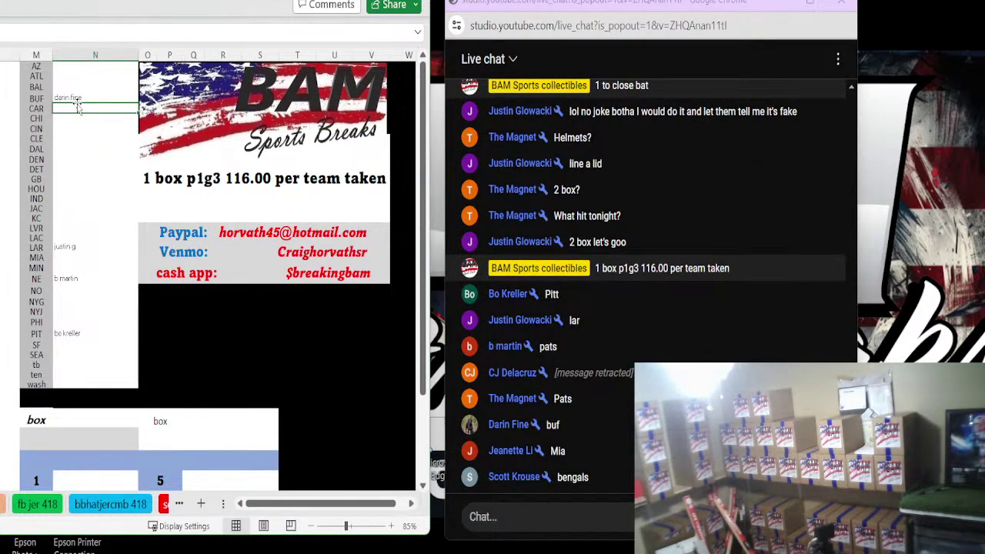
pyautogui.click(75, 256)
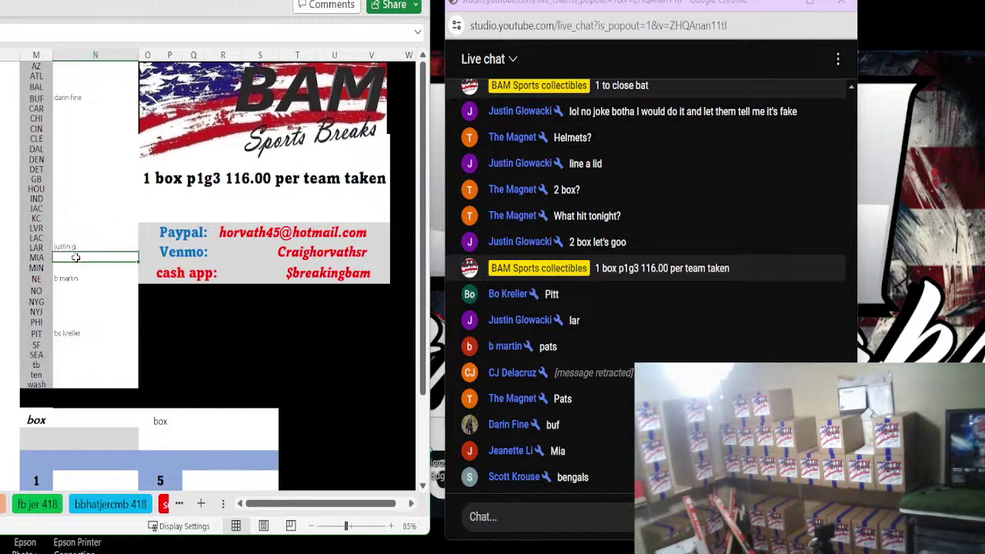
pyautogui.write('jeanett')
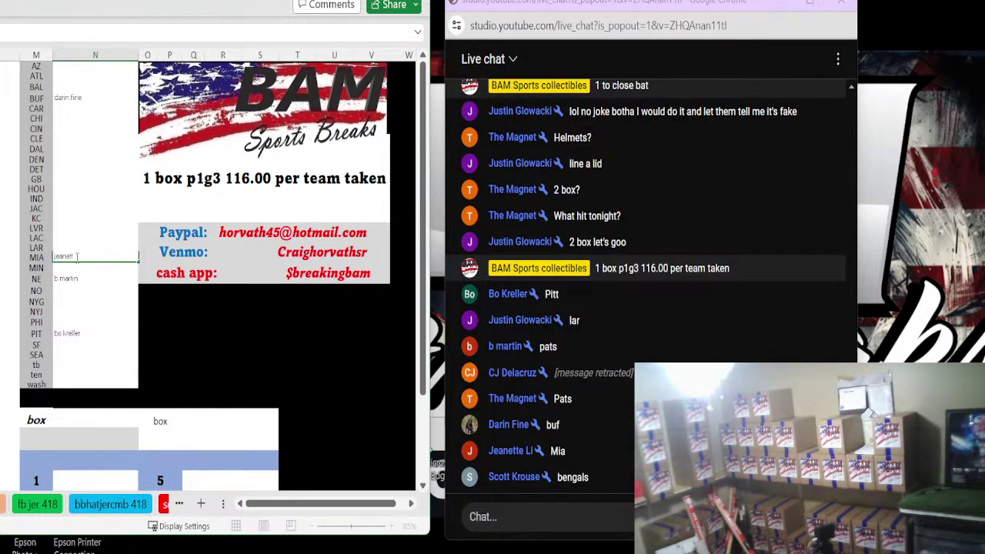
pyautogui.write('e')
pyautogui.press('Return')
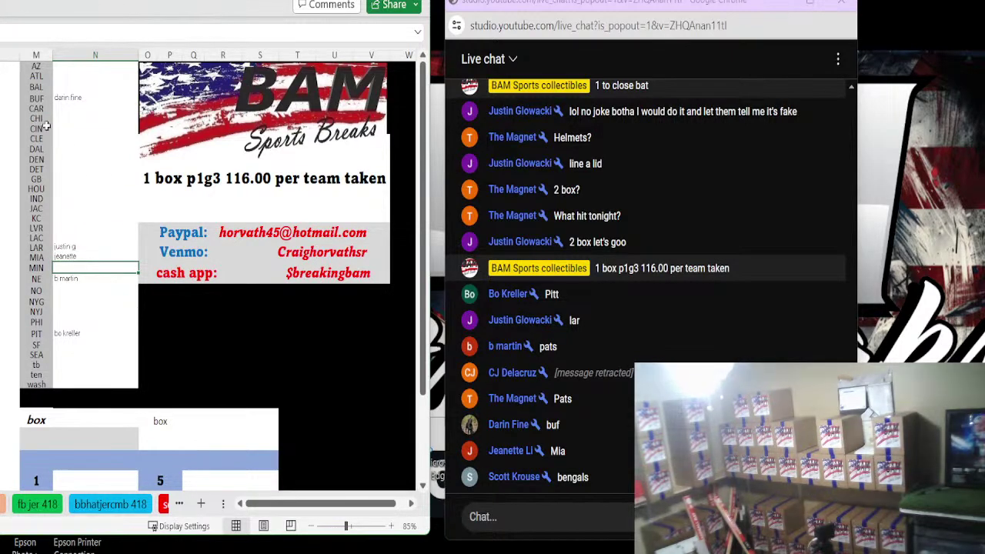
# Enter the CIN and LVR buyers' names in column N, then hide the chat window.
pyautogui.click(63, 130)
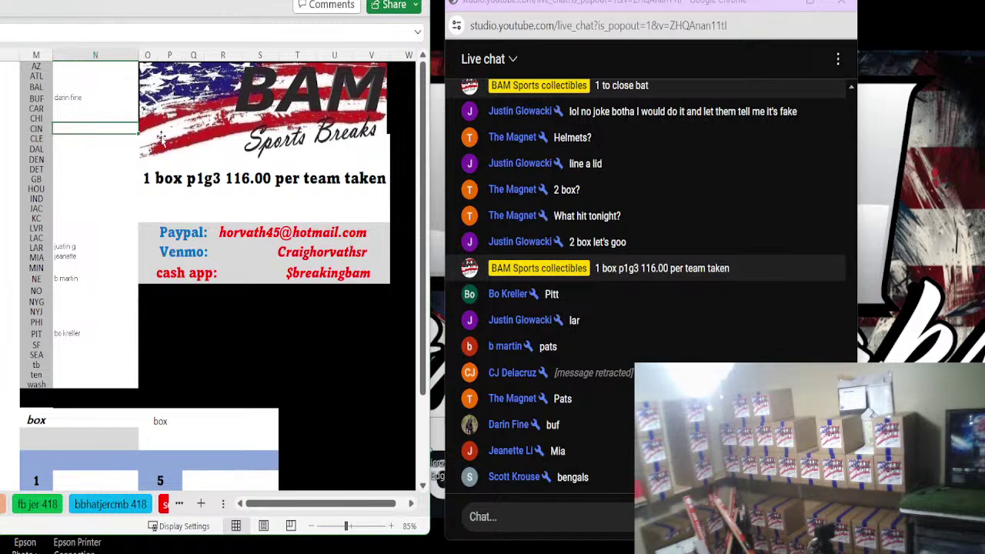
pyautogui.write('scott k')
pyautogui.press('Return')
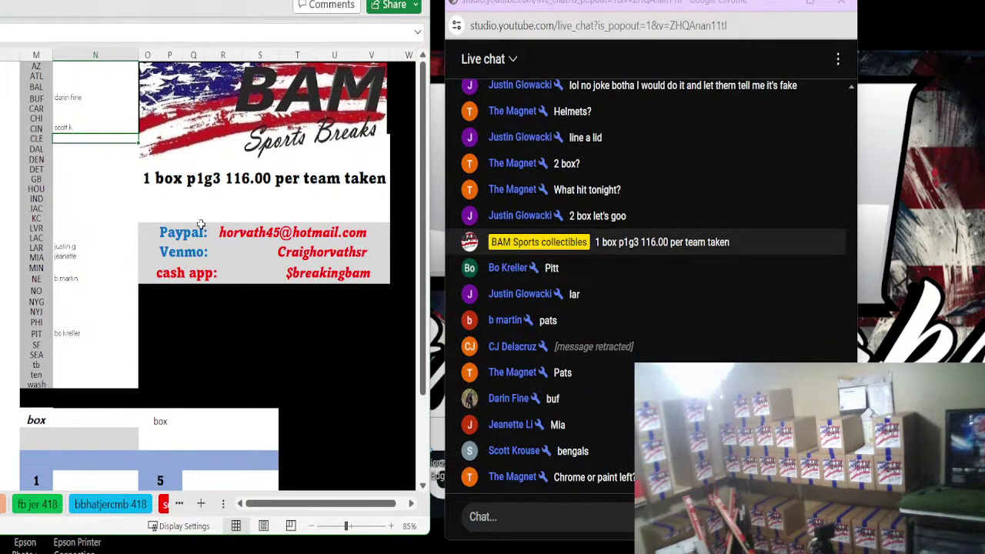
pyautogui.click(66, 229)
pyautogui.write('the mag')
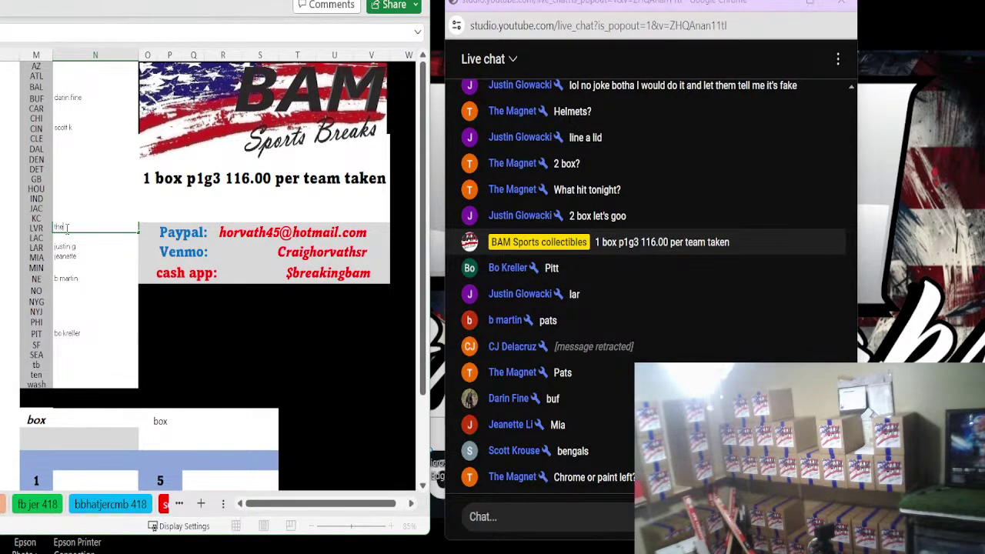
pyautogui.write('net')
pyautogui.press('Return')
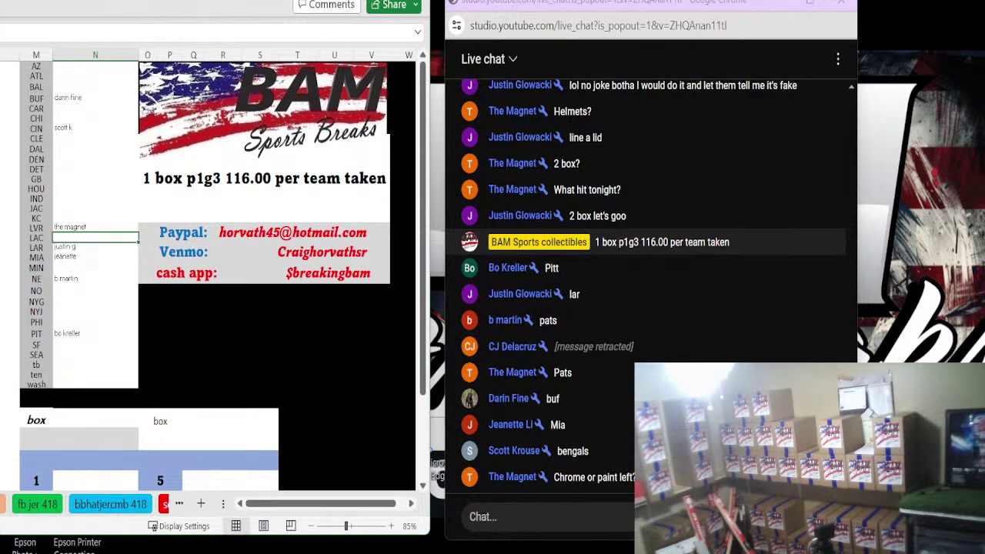
pyautogui.moveTo(608, 9); pyautogui.dragTo(415, 14)
pyautogui.click(586, 4)
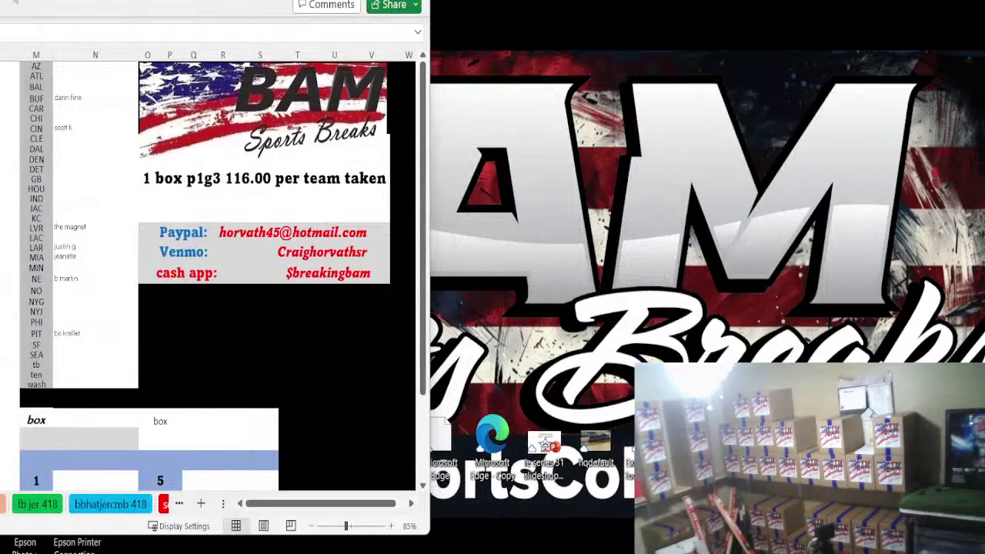
pyautogui.moveTo(77, 5); pyautogui.dragTo(581, 3)
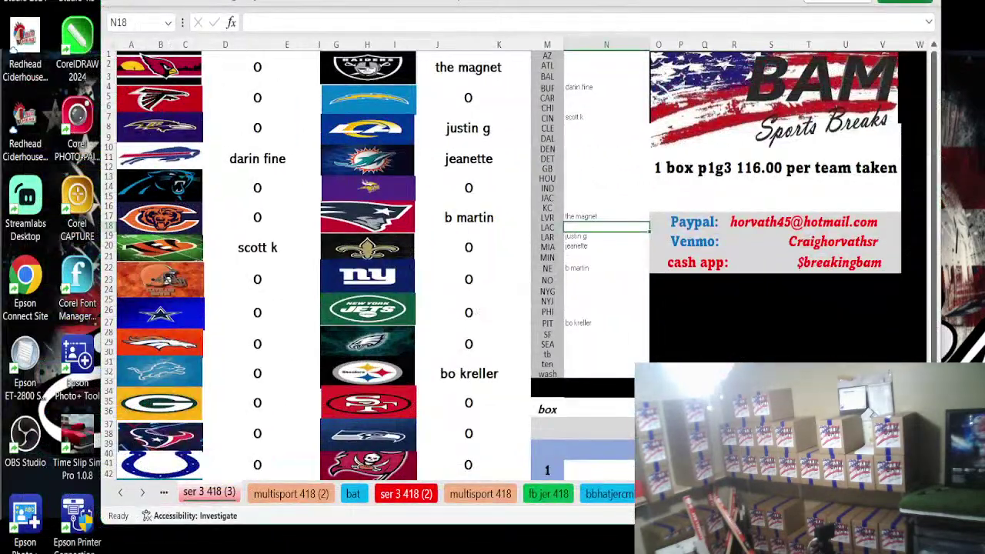
# Maximize Excel and check the Tyreke Chrome and Bo Jackson Nubz flex entries on the Headliners sheet.
pyautogui.doubleClick(582, 3)
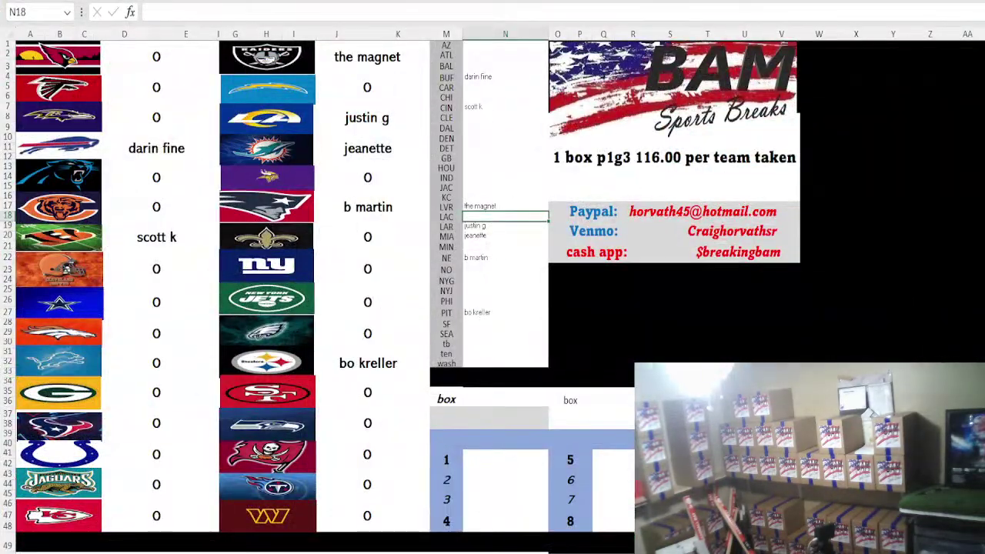
pyautogui.hotkey('ctrl', 'pagedown')
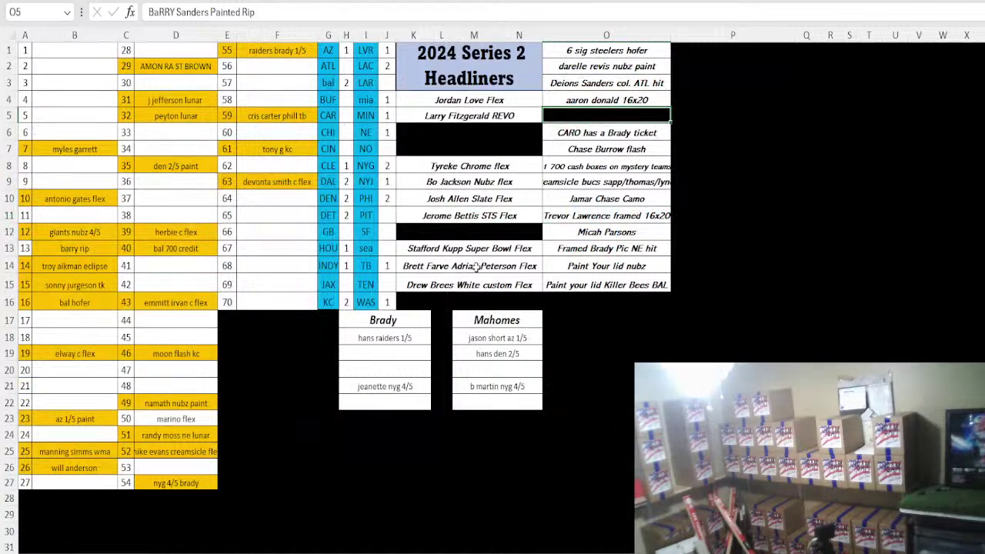
pyautogui.click(489, 169)
pyautogui.click(491, 183)
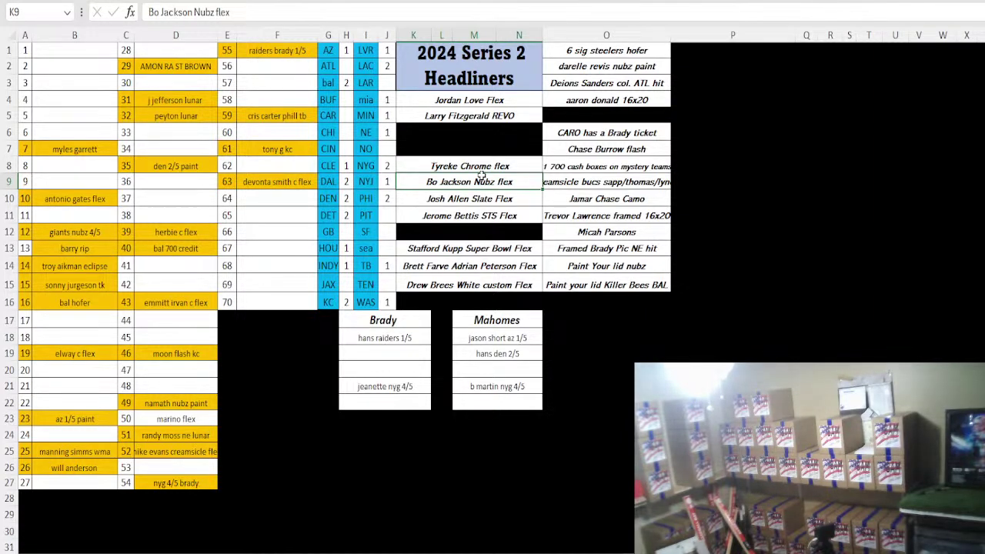
pyautogui.click(480, 166)
pyautogui.click(479, 183)
pyautogui.hotkey('ctrl', 'pagedown')
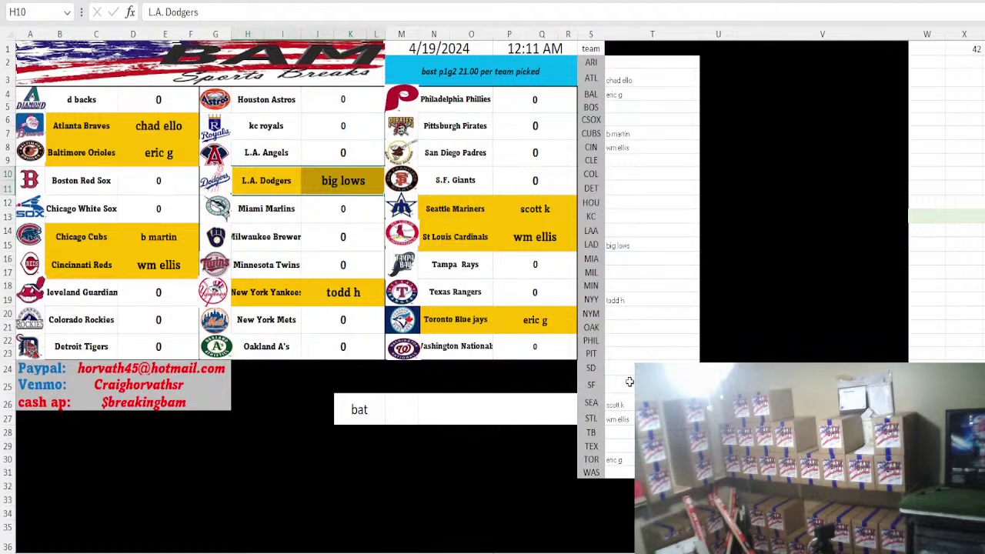
# Enter the Houston Astros buyer's name in cell T12 on the MLB sheet.
pyautogui.click(634, 198)
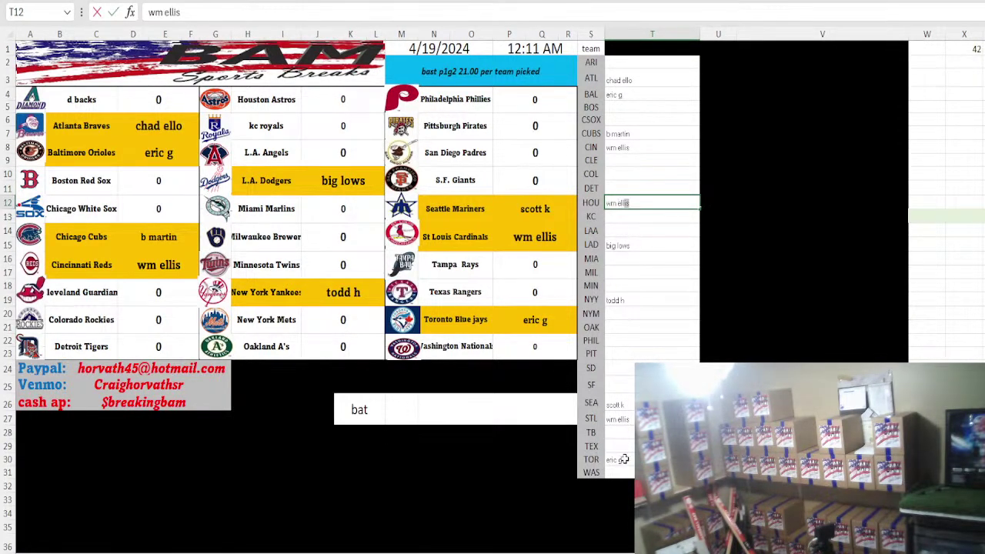
pyautogui.press('Return')
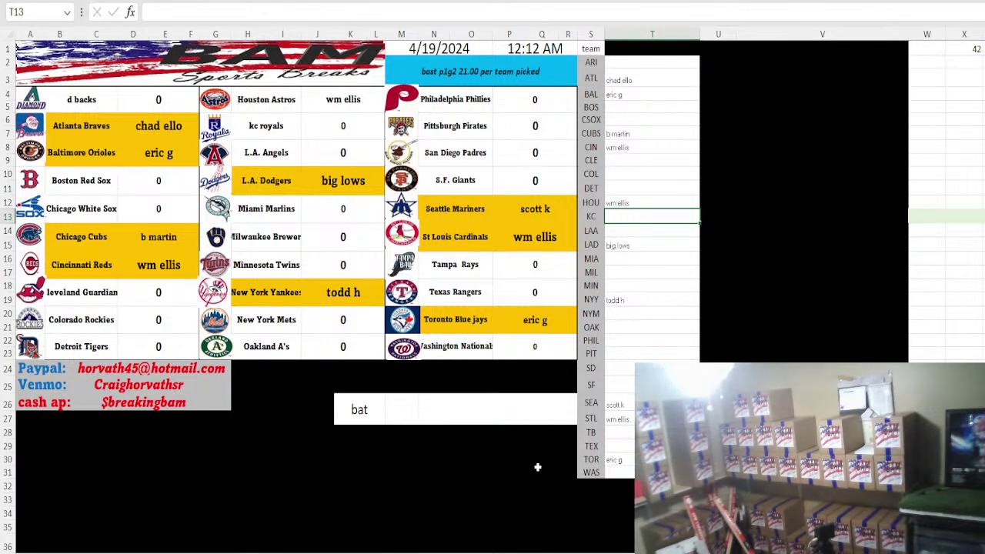
pyautogui.hotkey('ctrl', 'pagedown')
pyautogui.hotkey('ctrl', 'pagedown')
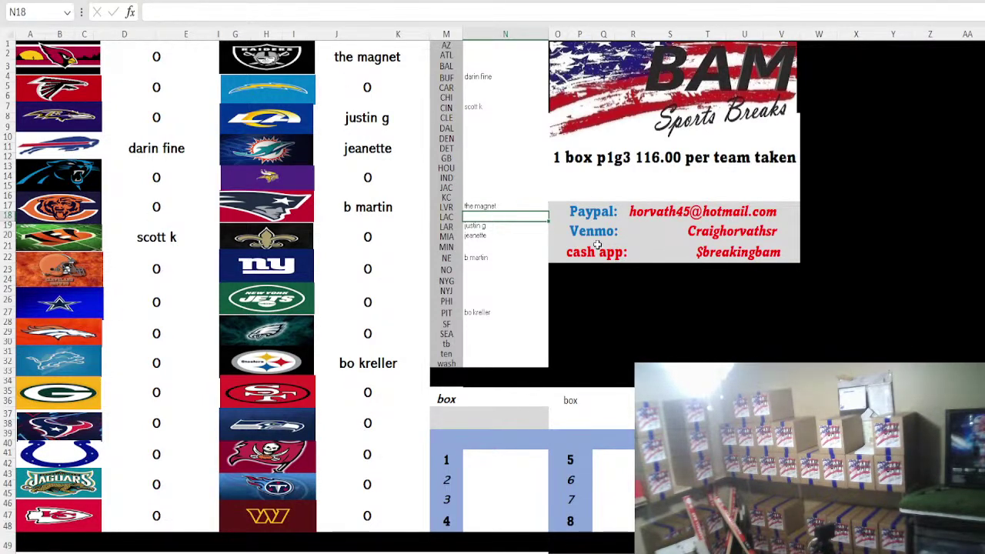
# Complete the New Orleans buyer's name in cell N23.
pyautogui.click(480, 272)
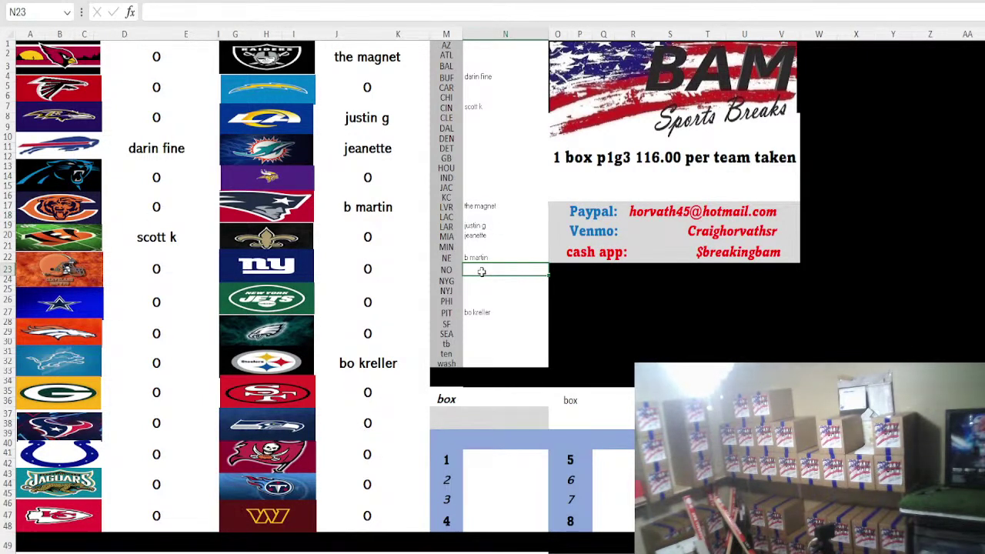
pyautogui.write('eric g')
pyautogui.press('Return')
# Fill all eight claimed team name cells gold.
pyautogui.click(165, 153)
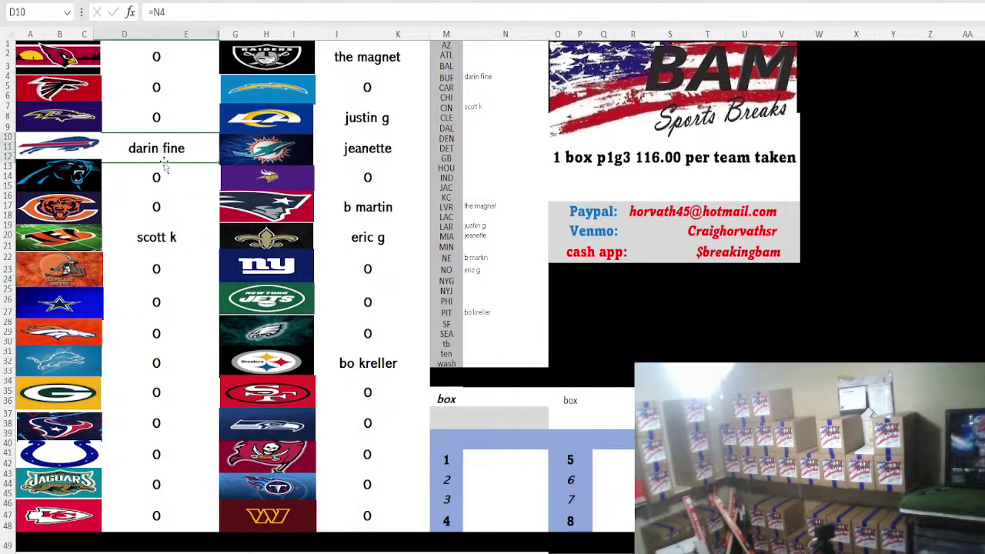
pyautogui.keyDown('ctrl'); pyautogui.click(148, 233); pyautogui.keyUp('ctrl')
pyautogui.keyDown('ctrl'); pyautogui.click(362, 66); pyautogui.keyUp('ctrl')
pyautogui.keyDown('ctrl'); pyautogui.click(366, 125); pyautogui.keyUp('ctrl')
pyautogui.keyDown('ctrl'); pyautogui.click(363, 150); pyautogui.keyUp('ctrl')
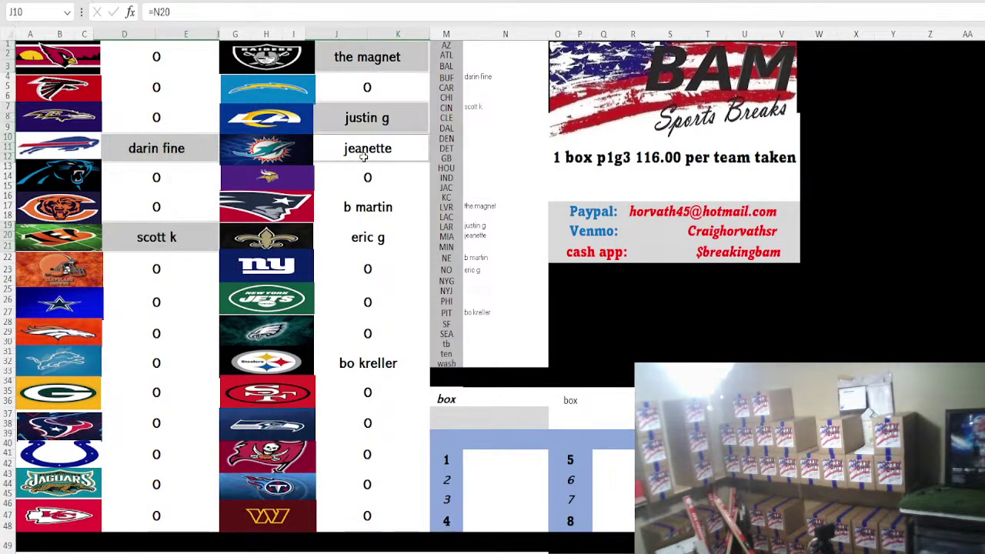
pyautogui.keyDown('ctrl'); pyautogui.click(363, 204); pyautogui.keyUp('ctrl')
pyautogui.keyDown('ctrl'); pyautogui.click(362, 239); pyautogui.keyUp('ctrl')
pyautogui.keyDown('ctrl'); pyautogui.click(359, 362); pyautogui.keyUp('ctrl')
pyautogui.rightClick(359, 362)
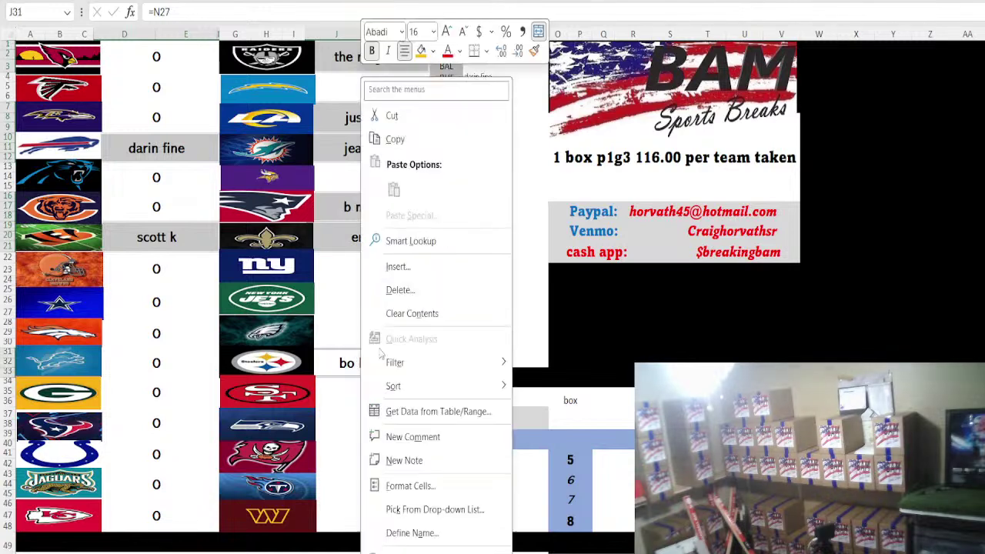
pyautogui.click(433, 51)
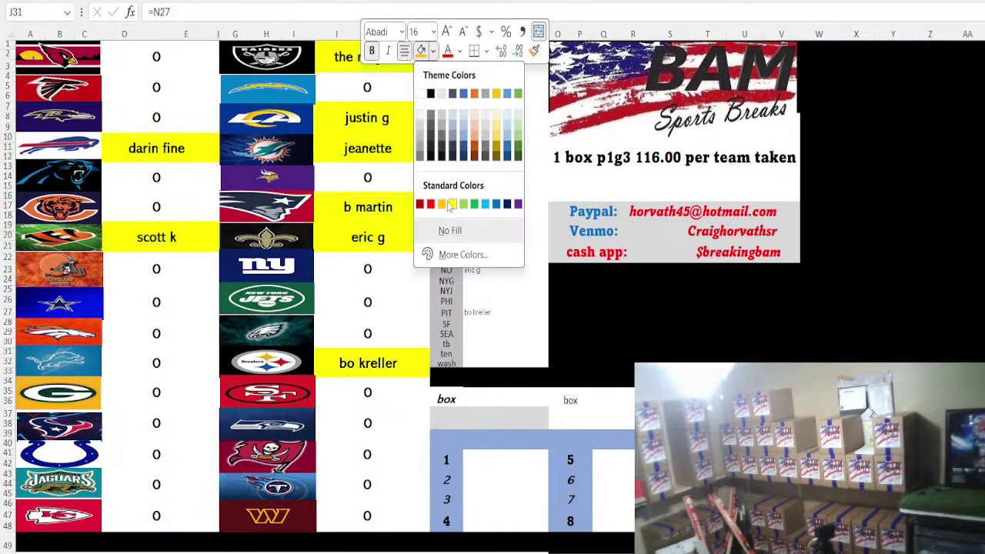
pyautogui.click(440, 204)
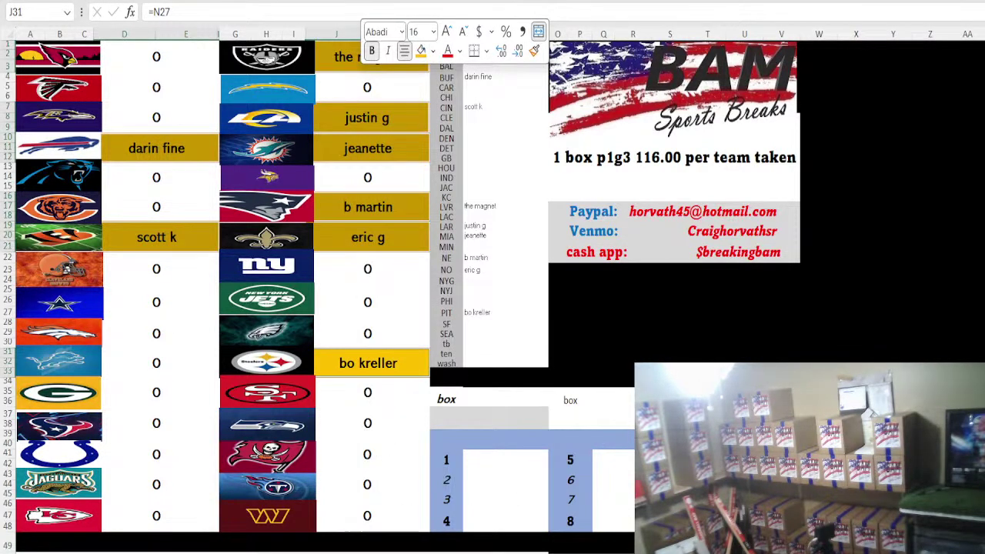
pyautogui.click(367, 362)
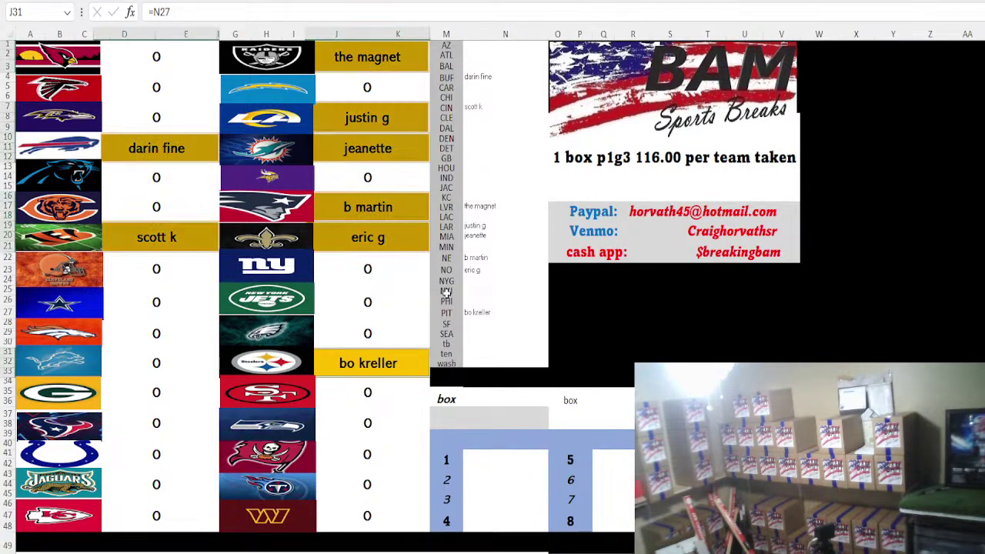
# Select the eight buyer names in column N, then dismiss the context menu without changes.
pyautogui.click(478, 77)
pyautogui.keyDown('ctrl'); pyautogui.click(478, 107); pyautogui.keyUp('ctrl')
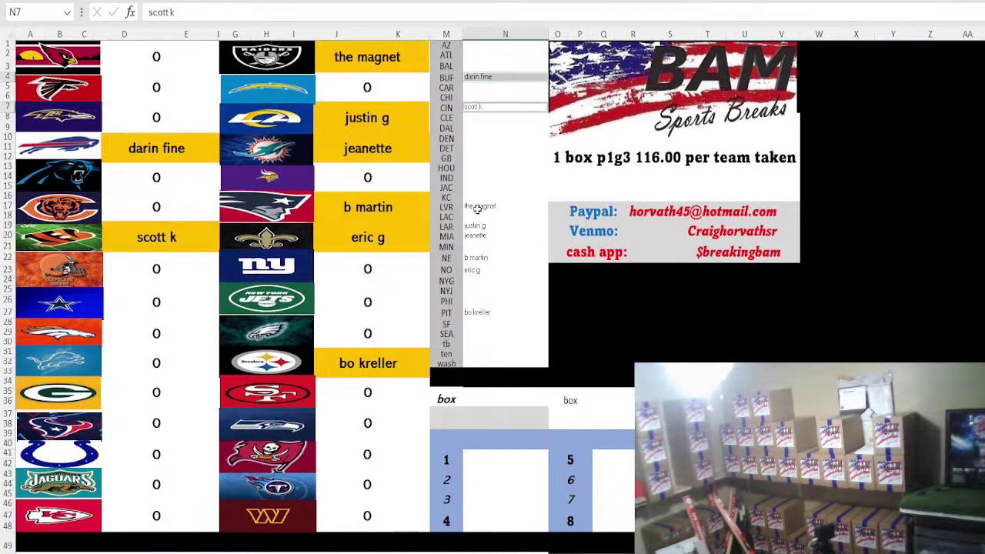
pyautogui.keyDown('ctrl'); pyautogui.click(477, 206); pyautogui.keyUp('ctrl')
pyautogui.keyDown('ctrl'); pyautogui.click(477, 225); pyautogui.keyUp('ctrl')
pyautogui.keyDown('ctrl'); pyautogui.click(477, 235); pyautogui.keyUp('ctrl')
pyautogui.keyDown('ctrl'); pyautogui.click(477, 269); pyautogui.keyUp('ctrl')
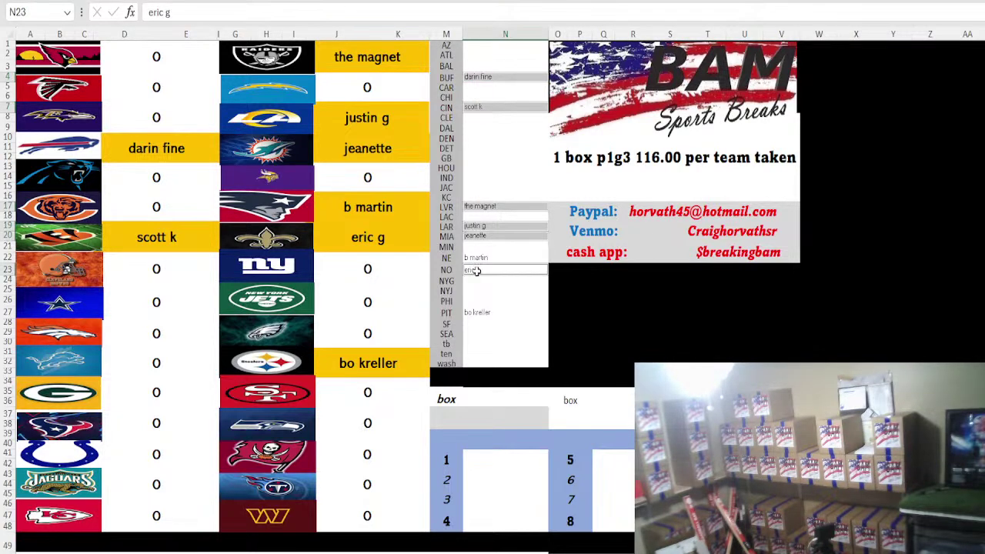
pyautogui.keyDown('ctrl'); pyautogui.click(478, 258); pyautogui.keyUp('ctrl')
pyautogui.keyDown('ctrl'); pyautogui.click(485, 313); pyautogui.keyUp('ctrl')
pyautogui.rightClick(486, 314)
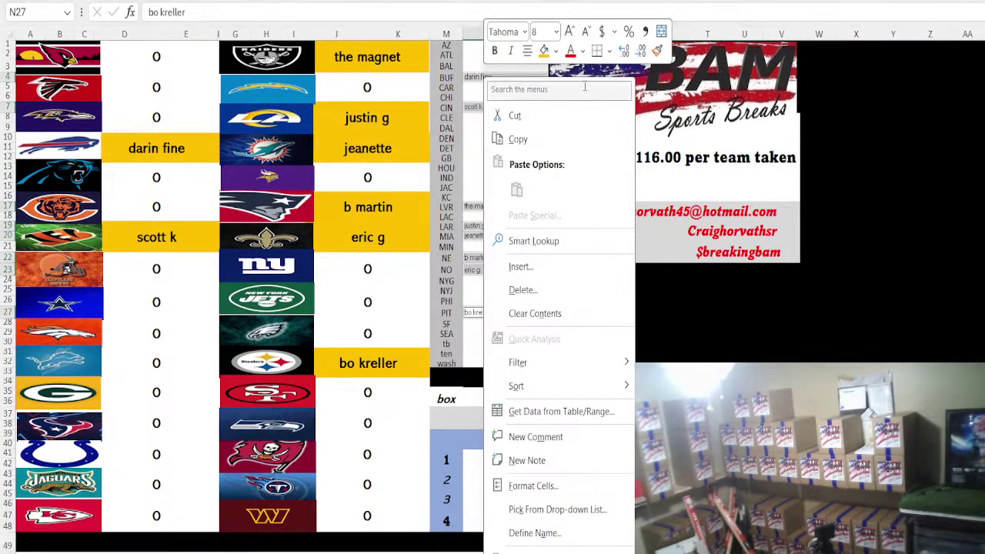
pyautogui.press('Escape')
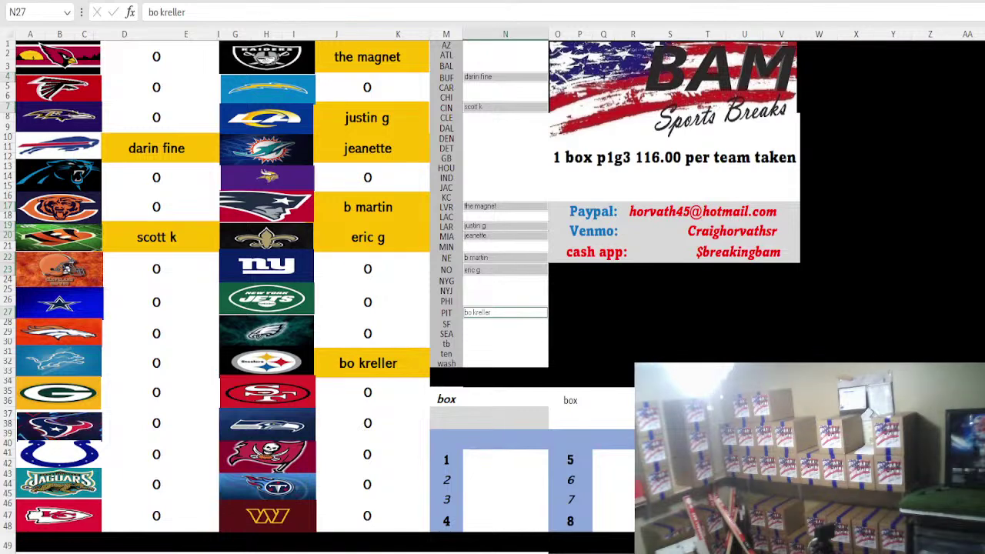
pyautogui.hotkey('ctrl', 'pagedown')
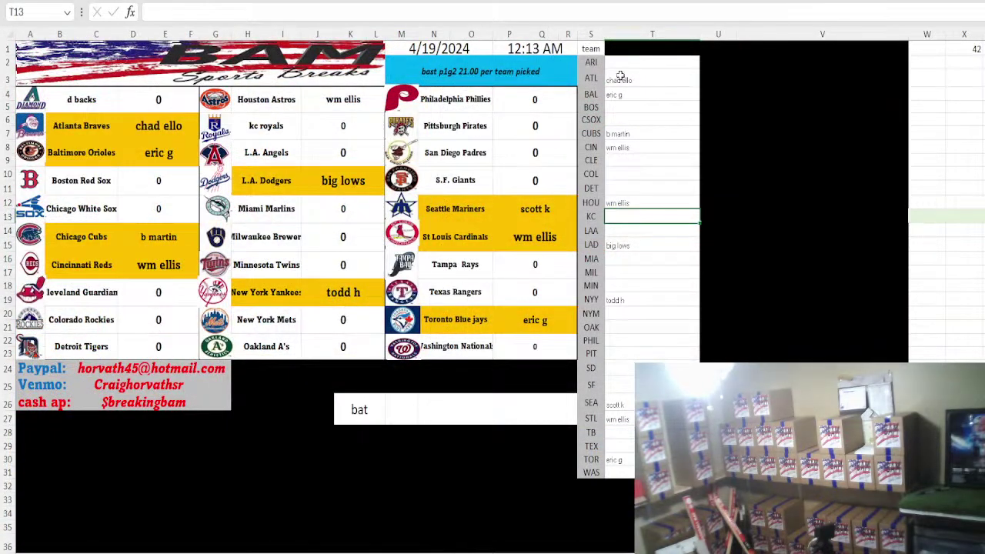
# Fill the ten buyer names in column T green.
pyautogui.click(620, 91)
pyautogui.keyDown('ctrl'); pyautogui.click(620, 95); pyautogui.keyUp('ctrl')
pyautogui.keyDown('ctrl'); pyautogui.click(620, 134); pyautogui.keyUp('ctrl')
pyautogui.keyDown('ctrl'); pyautogui.click(620, 147); pyautogui.keyUp('ctrl')
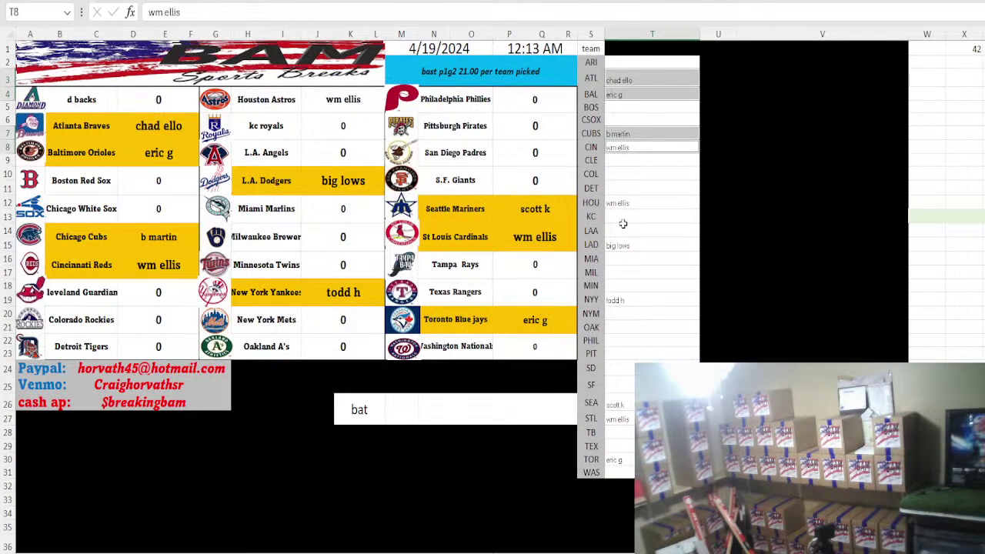
pyautogui.keyDown('ctrl'); pyautogui.click(625, 202); pyautogui.keyUp('ctrl')
pyautogui.keyDown('ctrl'); pyautogui.click(616, 248); pyautogui.keyUp('ctrl')
pyautogui.keyDown('ctrl'); pyautogui.click(611, 300); pyautogui.keyUp('ctrl')
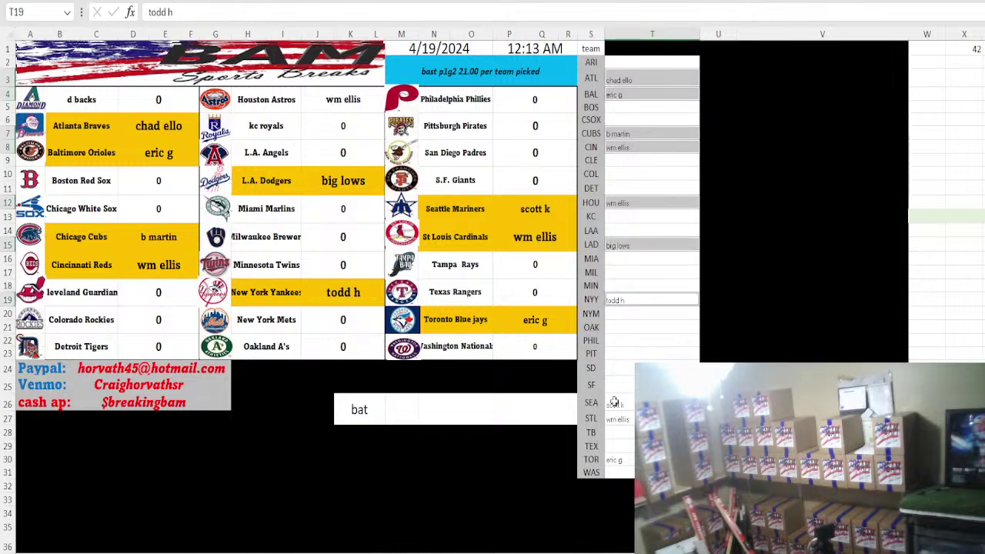
pyautogui.keyDown('ctrl'); pyautogui.click(620, 403); pyautogui.keyUp('ctrl')
pyautogui.keyDown('ctrl'); pyautogui.click(621, 418); pyautogui.keyUp('ctrl')
pyautogui.keyDown('ctrl'); pyautogui.click(624, 460); pyautogui.keyUp('ctrl')
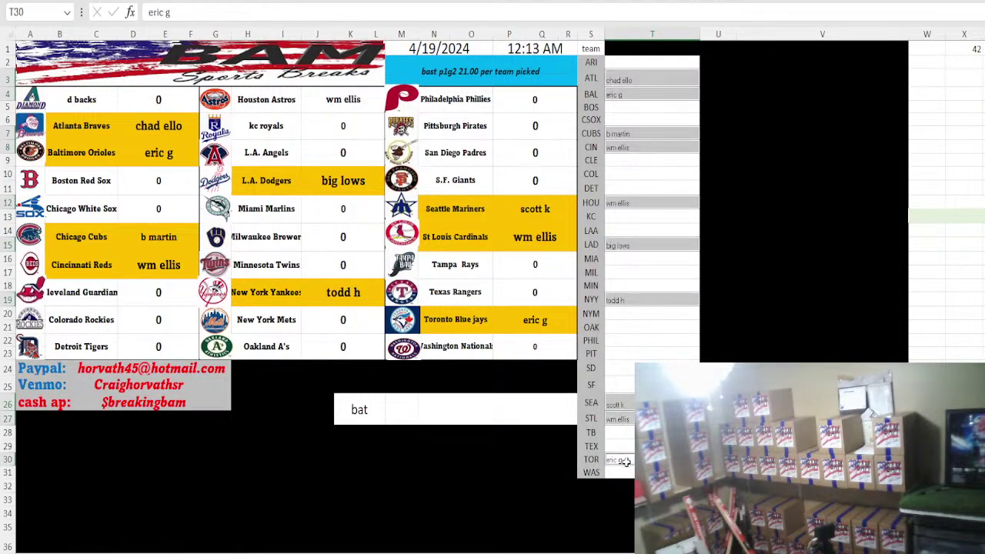
pyautogui.rightClick(627, 460)
pyautogui.click(692, 378)
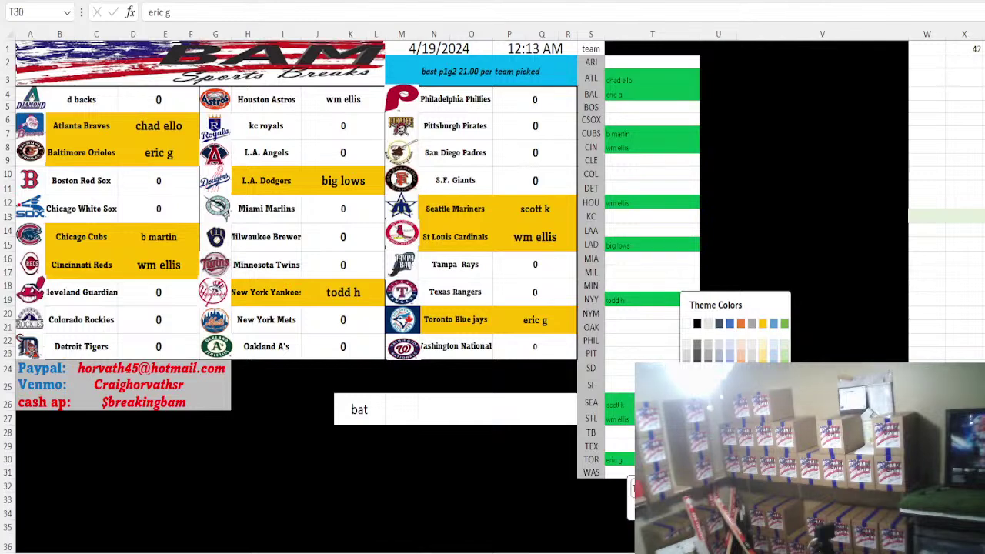
pyautogui.click(680, 358)
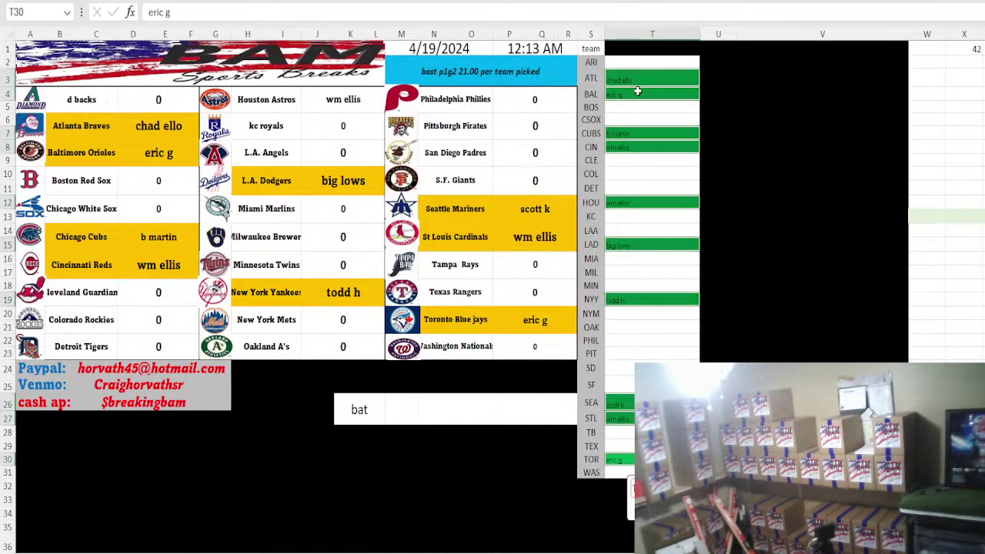
# Copy the whole T3:T30 buyer list.
pyautogui.moveTo(637, 77); pyautogui.dragTo(639, 459)
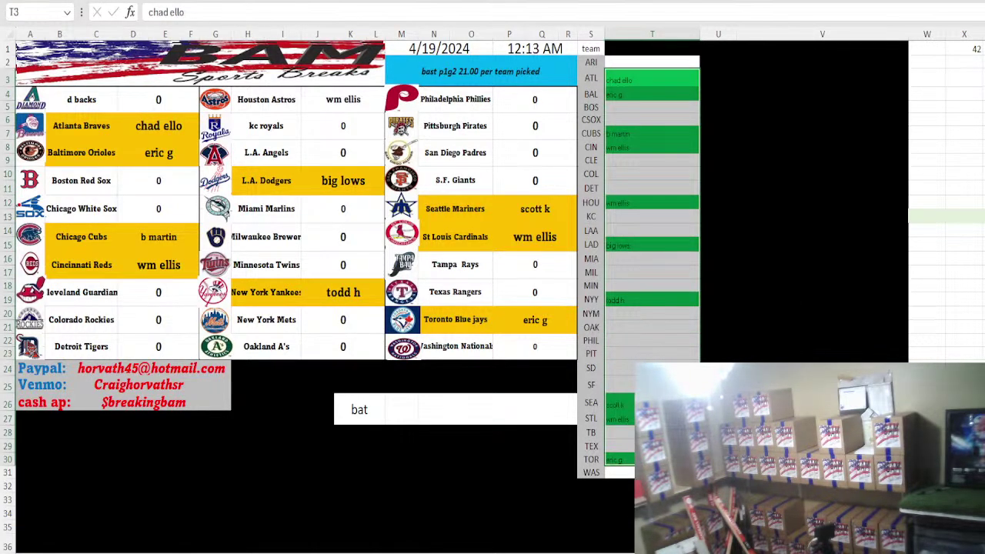
pyautogui.rightClick(644, 367)
pyautogui.click(675, 62)
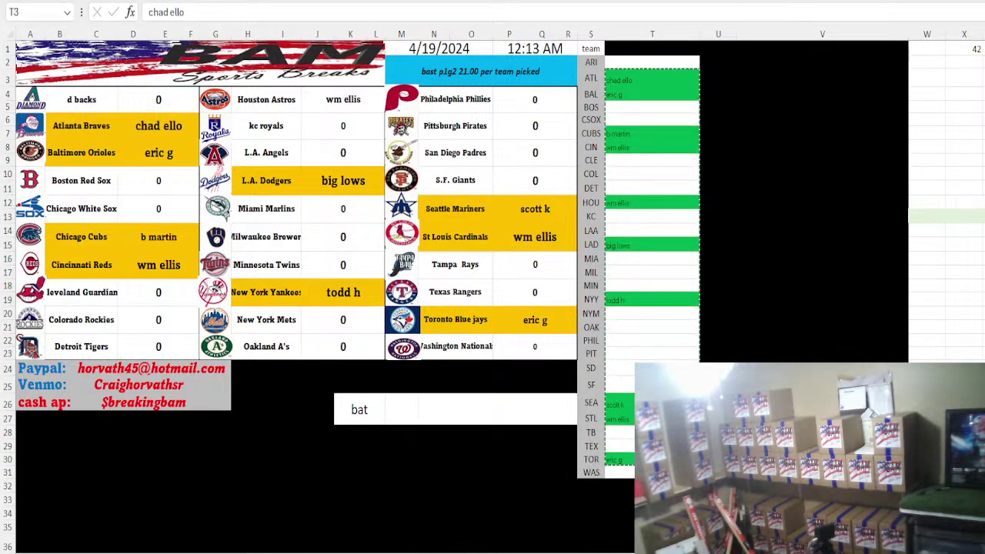
# Start a new RANDOM.ORG giveaway and paste the copied buyer list into the entries box.
pyautogui.hotkey('alt', 'Tab')
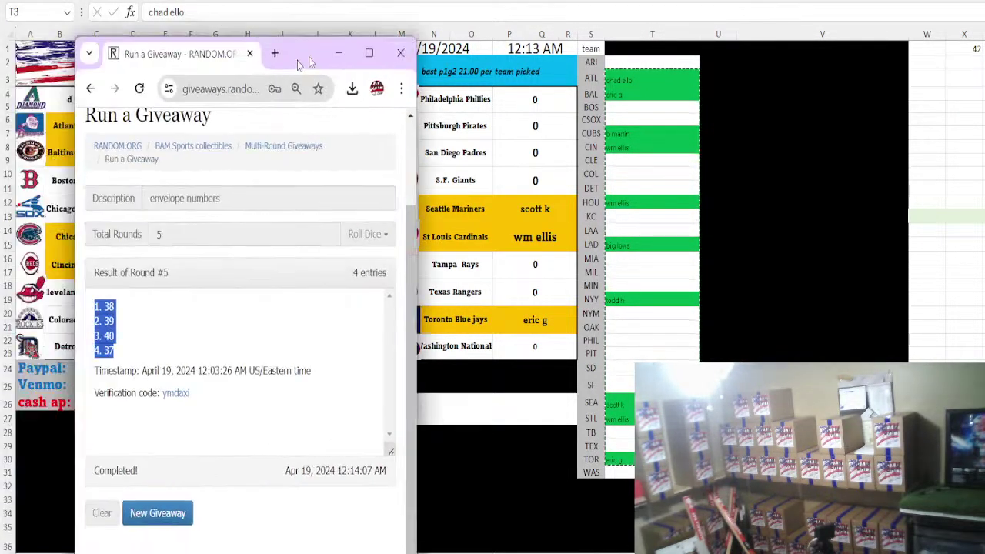
pyautogui.click(235, 469)
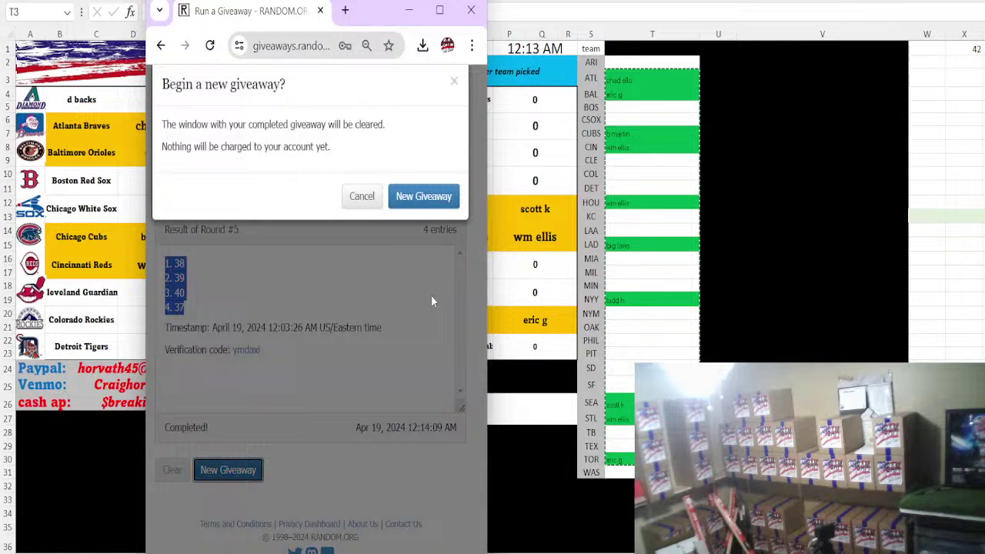
pyautogui.click(422, 204)
pyautogui.rightClick(201, 278)
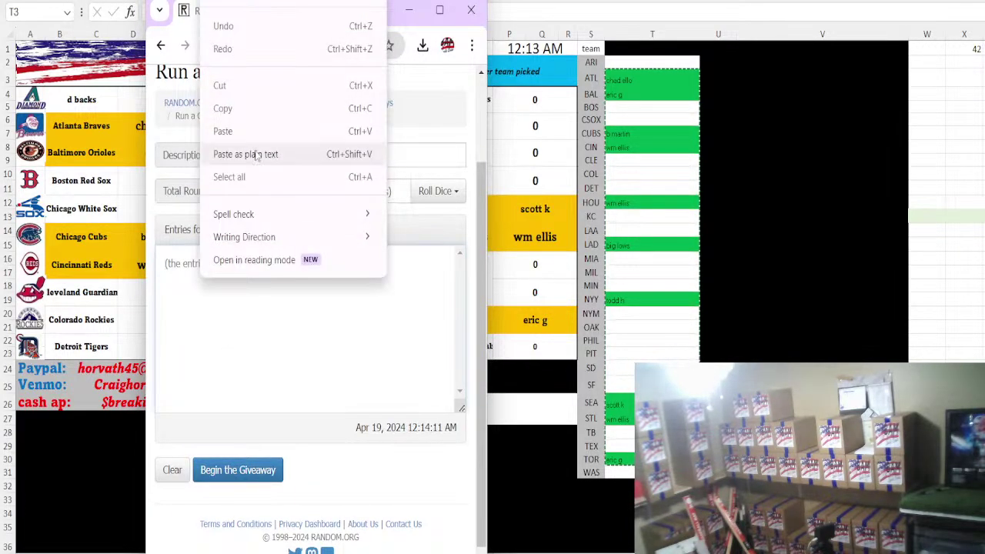
pyautogui.click(237, 133)
pyautogui.scroll(3, 444, 344)
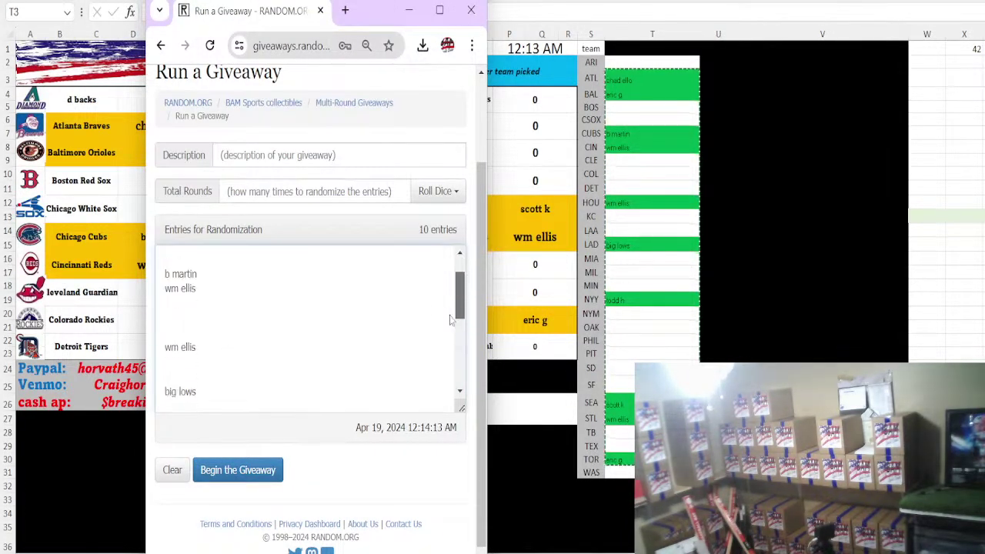
pyautogui.scroll(-4, 176, 346)
pyautogui.rightClick(177, 393)
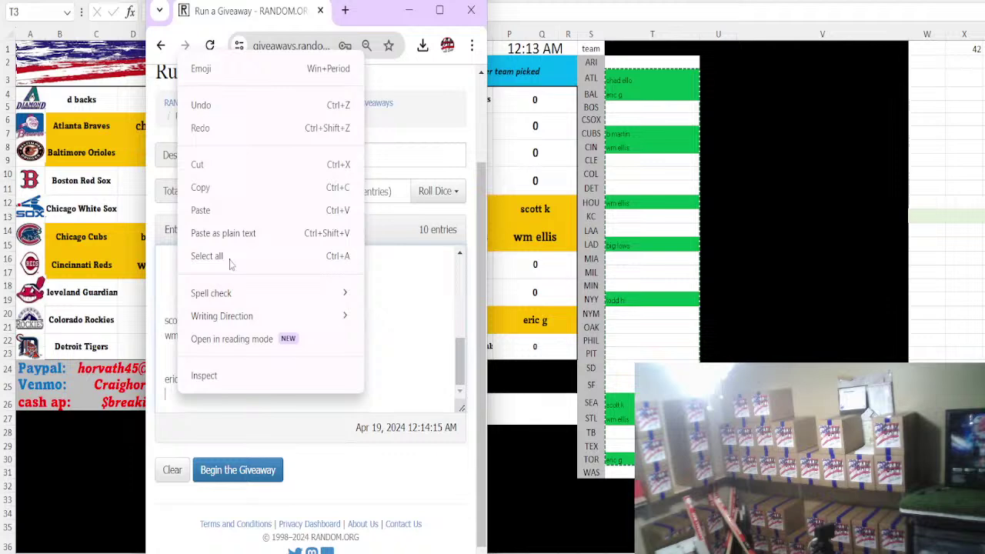
pyautogui.click(223, 209)
# Title the giveaway 'bat 1' and set 7 rounds by dice roll.
pyautogui.click(292, 155)
pyautogui.write('bat 1')
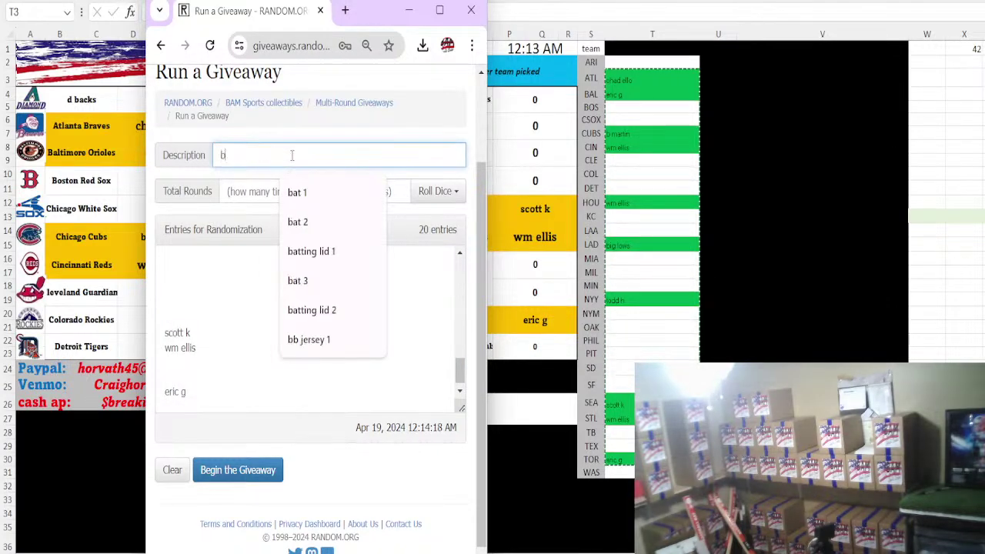
pyautogui.click(297, 193)
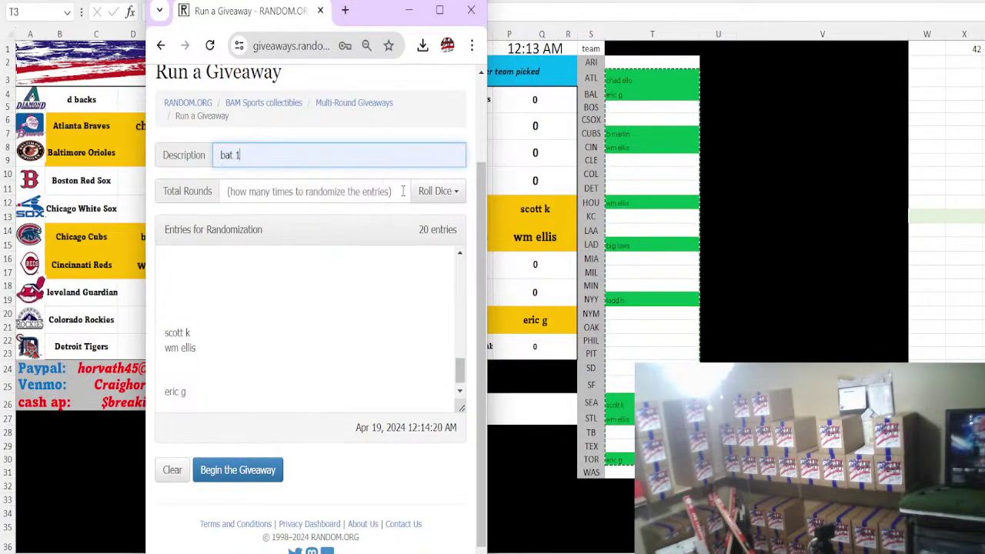
pyautogui.click(419, 193)
pyautogui.click(412, 219)
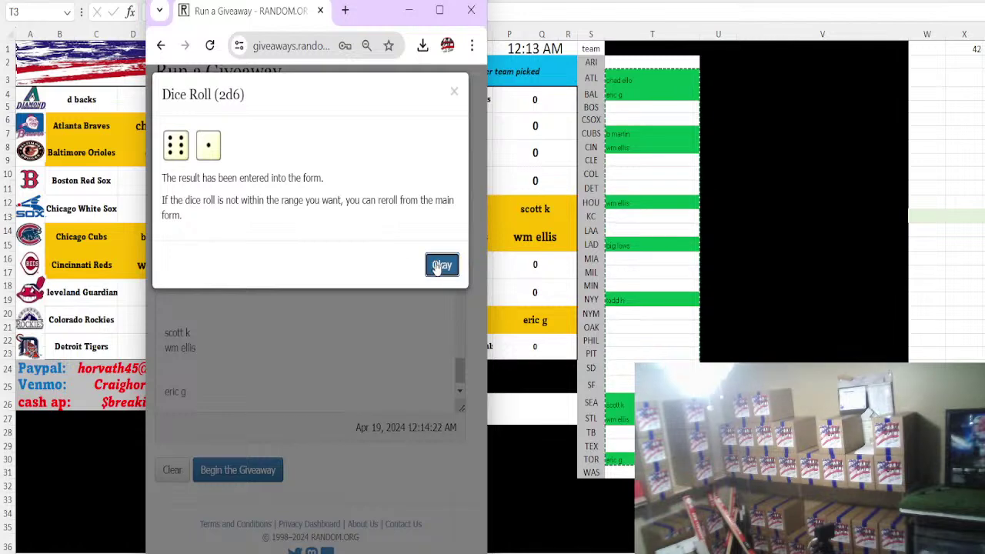
pyautogui.click(443, 264)
# Begin the giveaway, run all seven rounds, and enlarge the Round #7 results box.
pyautogui.scroll(-1, 296, 333)
pyautogui.click(247, 468)
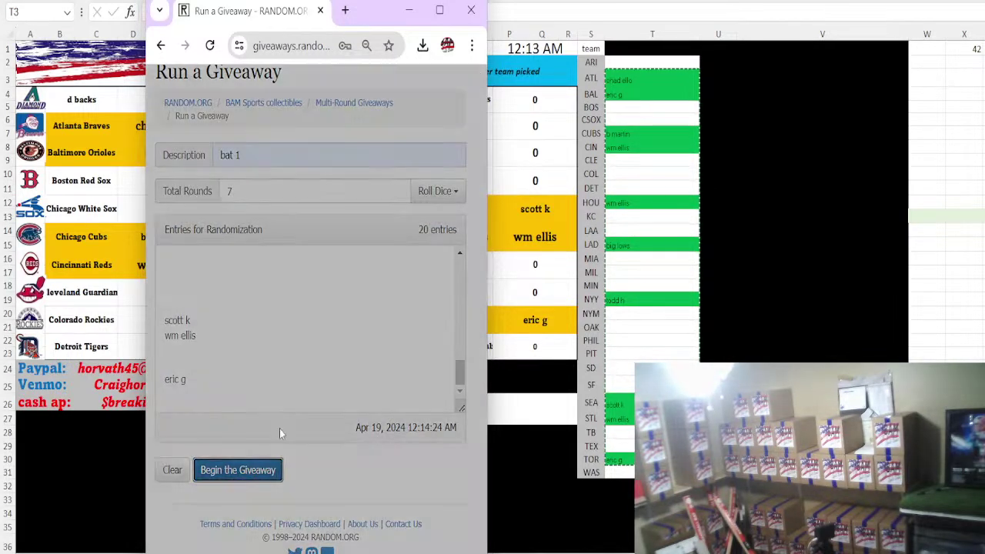
pyautogui.click(418, 178)
pyautogui.scroll(-3, 253, 318)
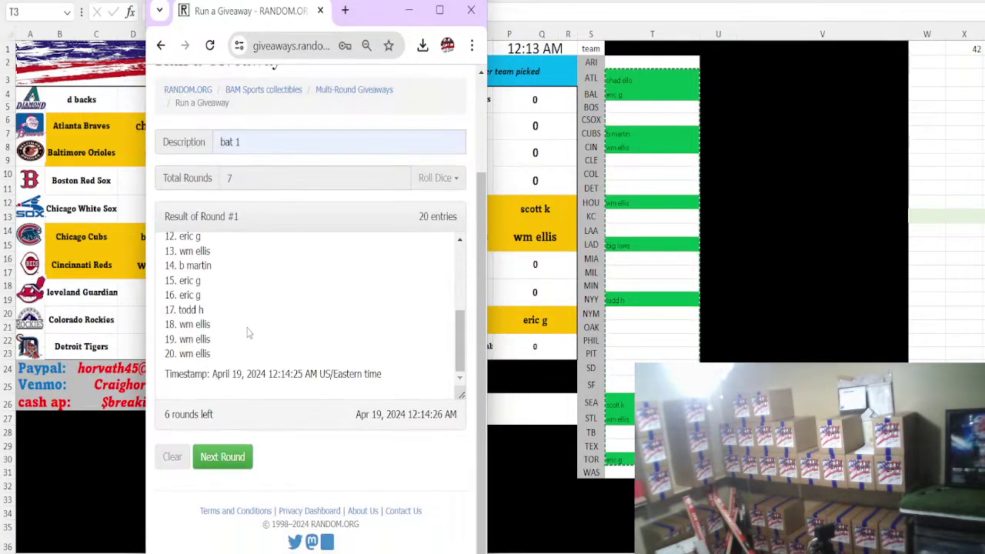
pyautogui.click(222, 456)
pyautogui.click(219, 457)
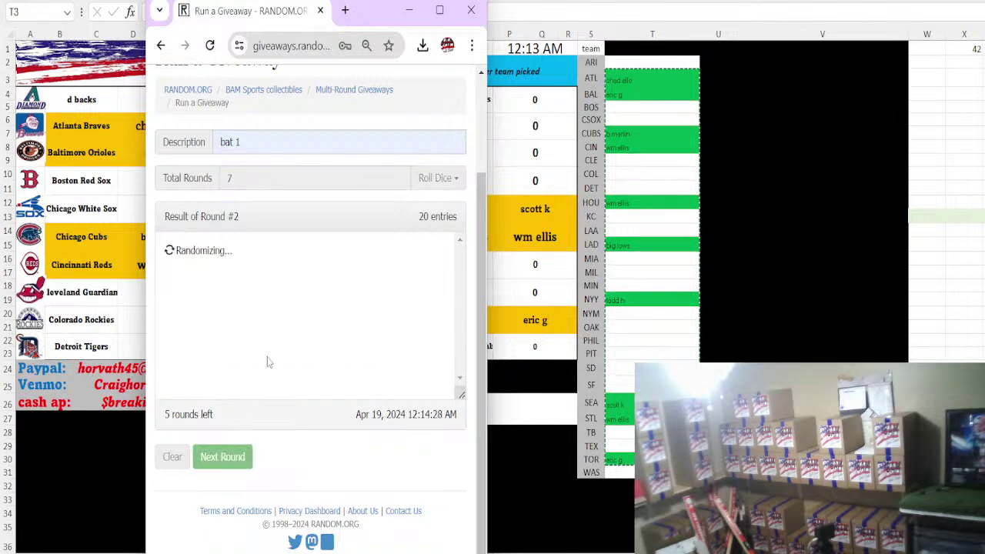
pyautogui.click(216, 459)
pyautogui.click(223, 460)
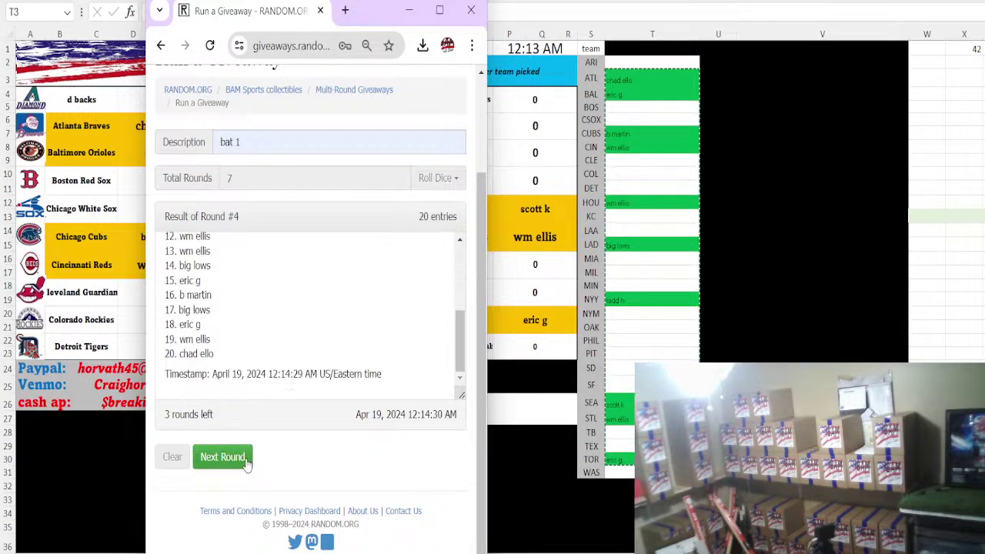
pyautogui.click(230, 460)
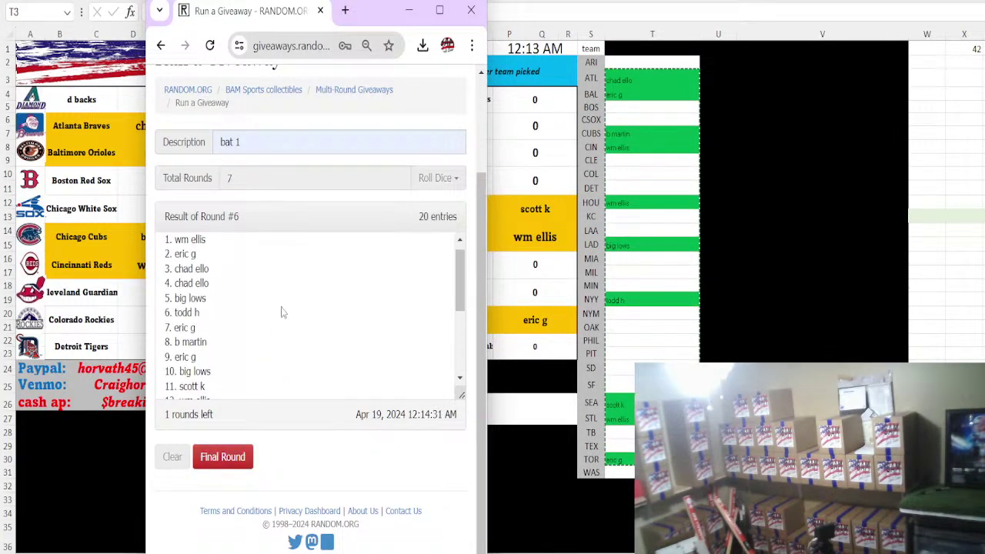
pyautogui.click(231, 459)
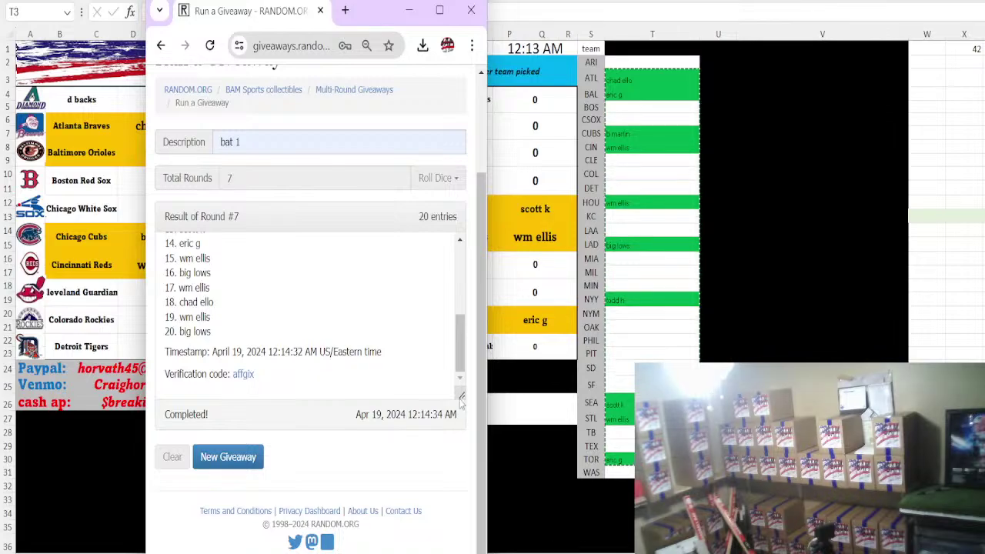
pyautogui.moveTo(461, 395); pyautogui.dragTo(458, 454)
pyautogui.scroll(3, 407, 254)
pyautogui.moveTo(362, 11); pyautogui.dragTo(708, 40)
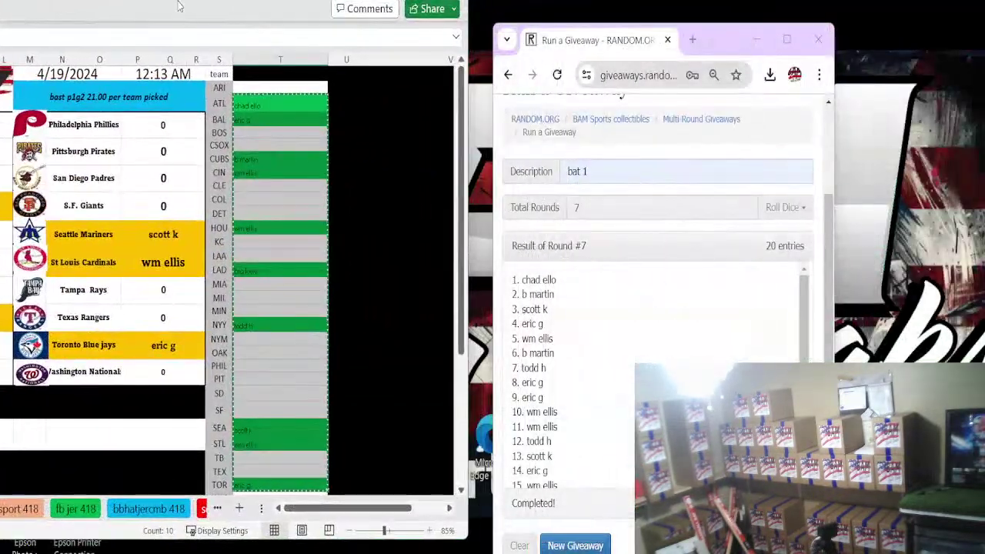
pyautogui.moveTo(715, 52); pyautogui.dragTo(705, 0)
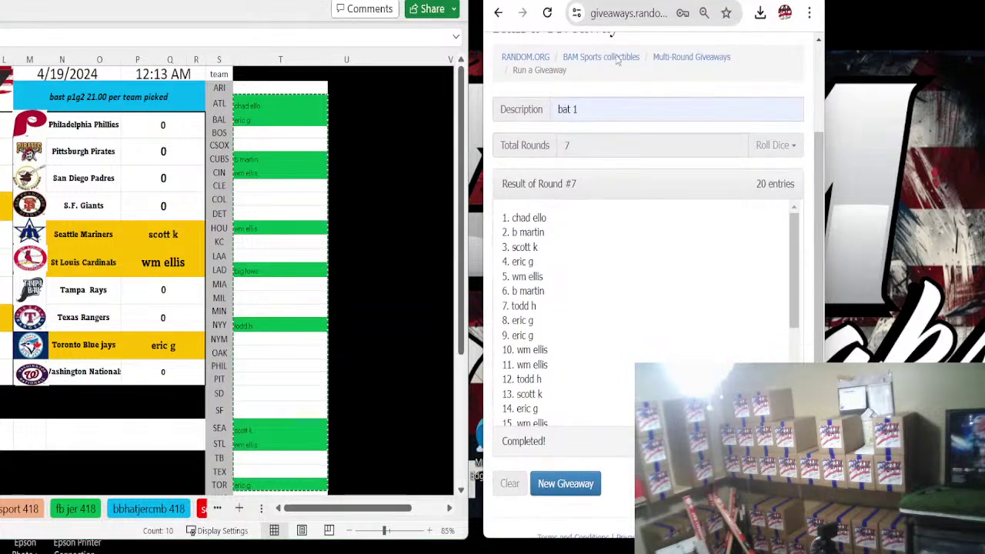
pyautogui.moveTo(554, 219); pyautogui.dragTo(501, 219)
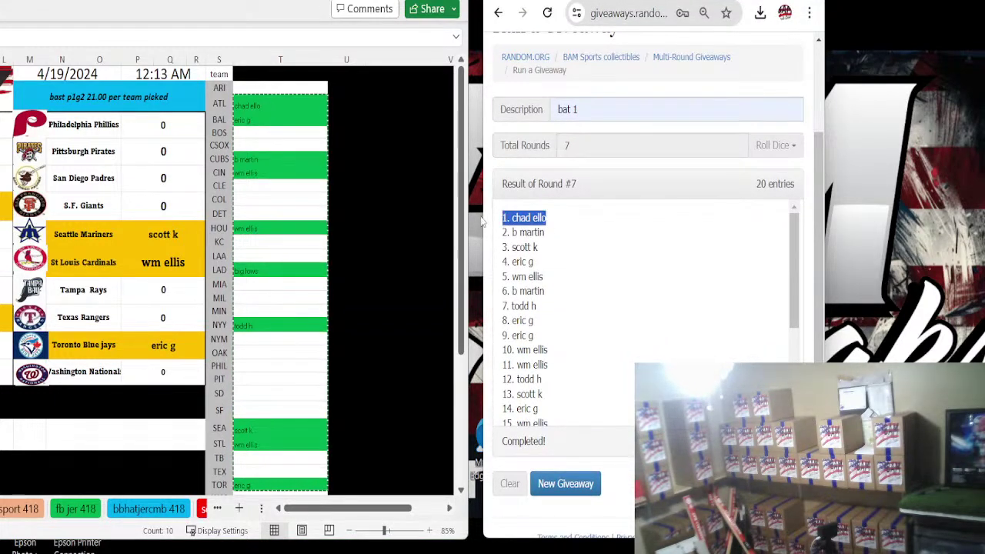
pyautogui.rightClick(503, 220)
pyautogui.click(523, 232)
pyautogui.click(260, 87)
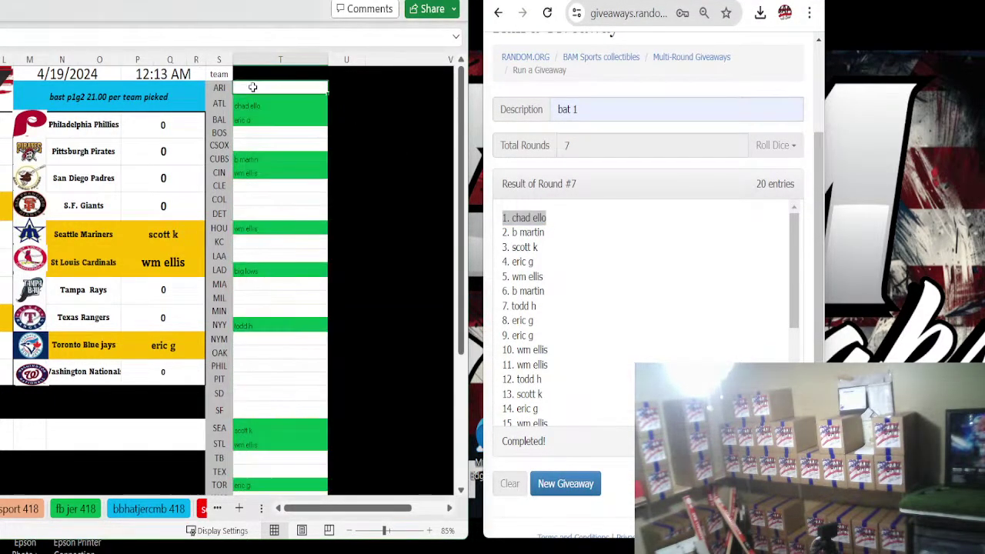
pyautogui.rightClick(255, 86)
pyautogui.click(281, 139)
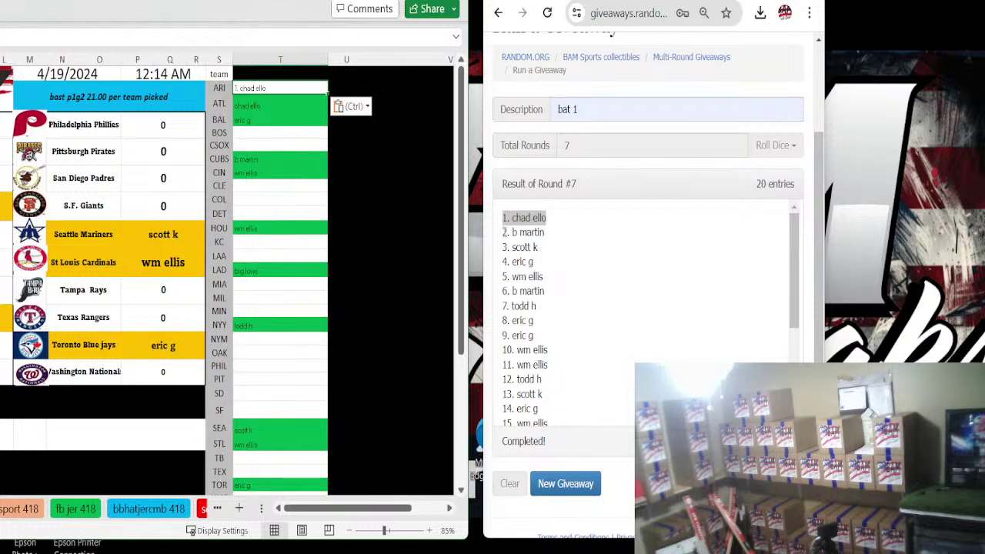
# Paste results 2–3 into the BOS and CSOX rows and results 4–6 into CLE through DET.
pyautogui.moveTo(502, 231); pyautogui.dragTo(549, 254)
pyautogui.rightClick(522, 237)
pyautogui.click(546, 255)
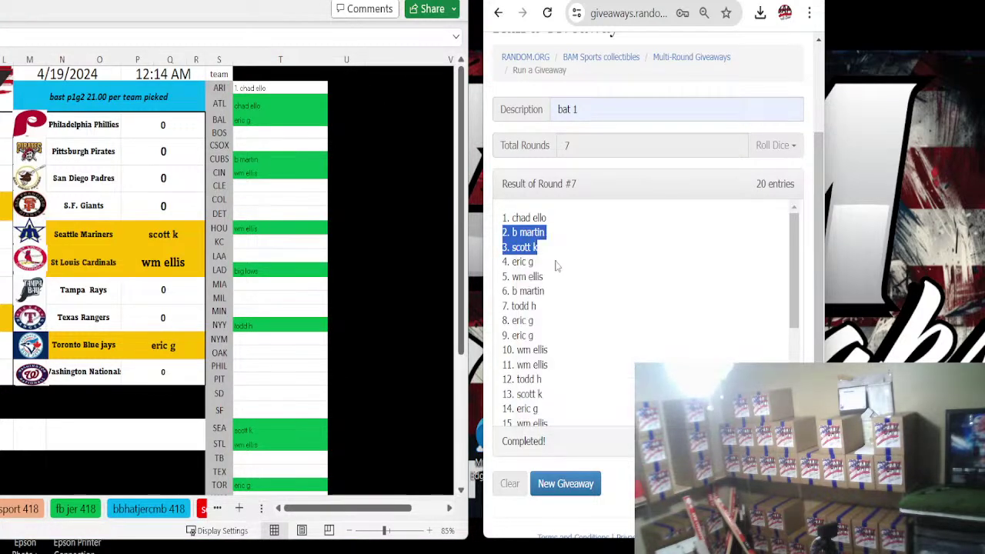
pyautogui.rightClick(257, 136)
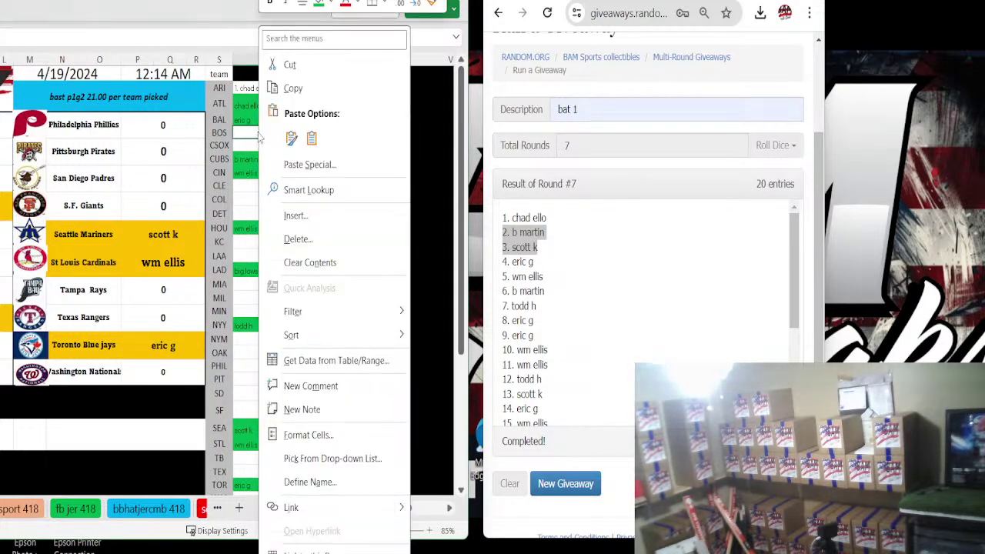
pyautogui.click(290, 135)
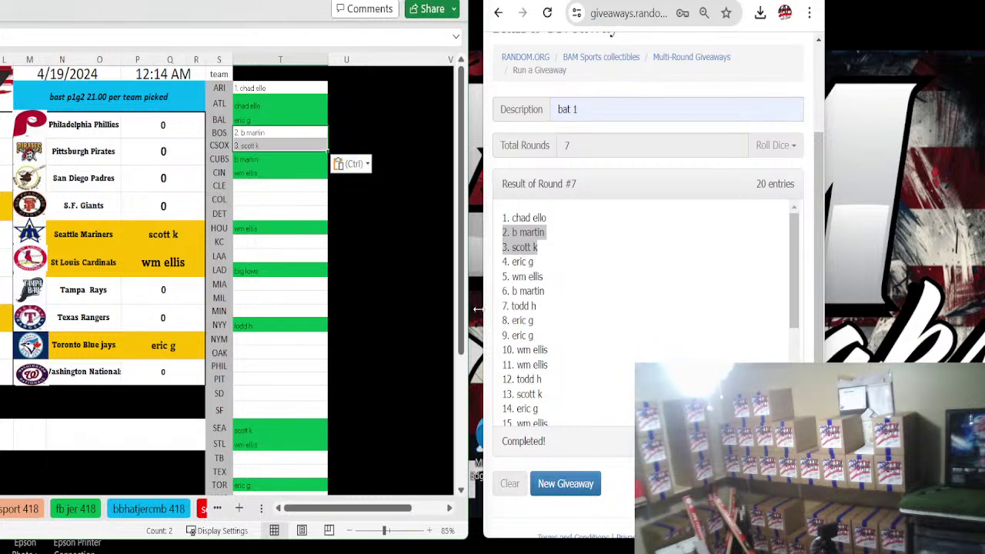
pyautogui.moveTo(504, 264); pyautogui.dragTo(580, 292)
pyautogui.rightClick(499, 280)
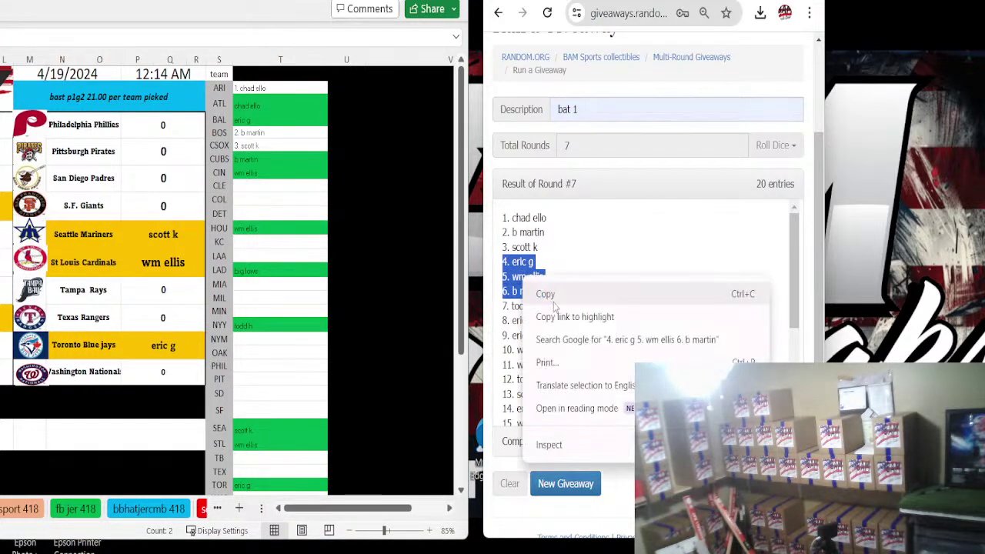
pyautogui.click(523, 291)
pyautogui.click(260, 185)
pyautogui.rightClick(260, 185)
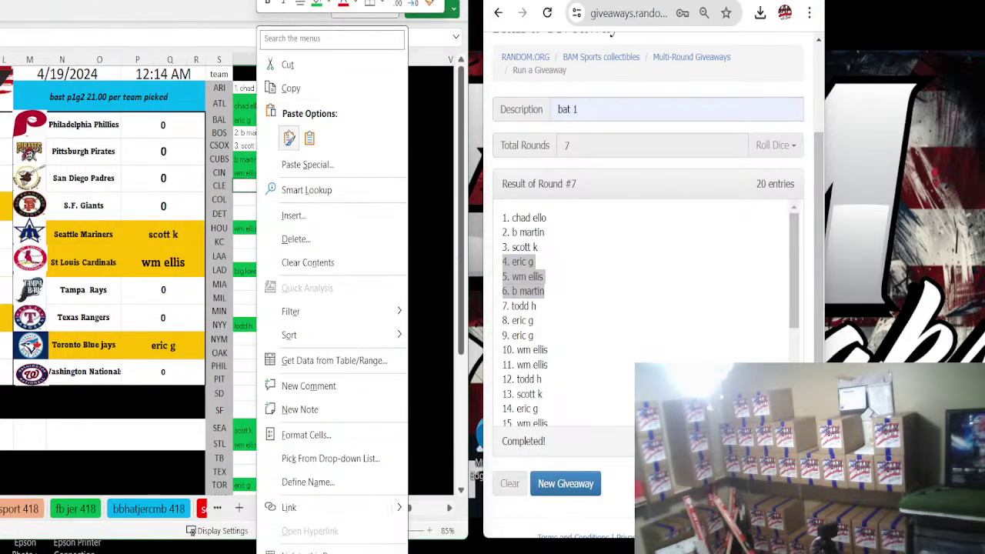
pyautogui.click(290, 137)
# Paste results 7–8 into the KC and LAA rows and results 9–11 into MIA through MIN.
pyautogui.moveTo(500, 305); pyautogui.dragTo(551, 326)
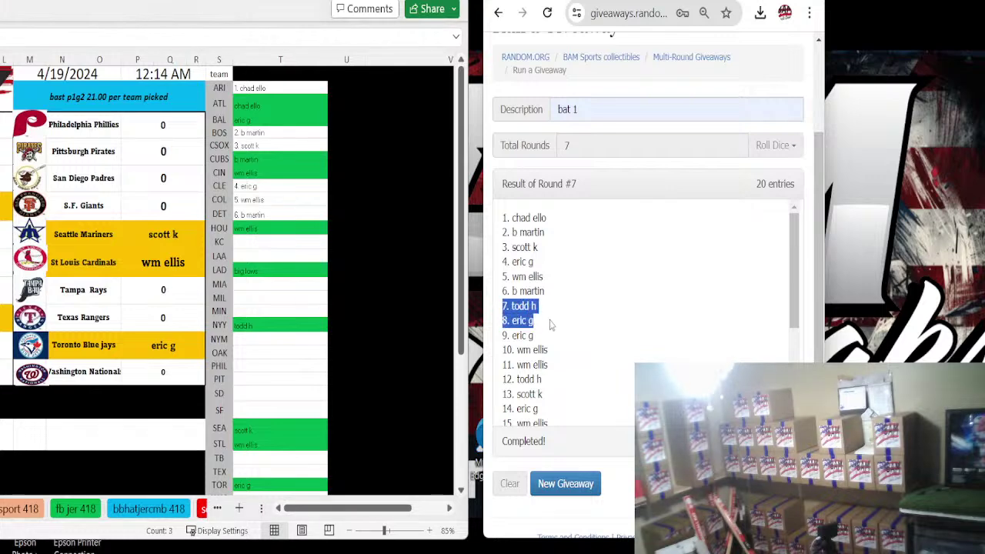
pyautogui.rightClick(509, 313)
pyautogui.click(530, 325)
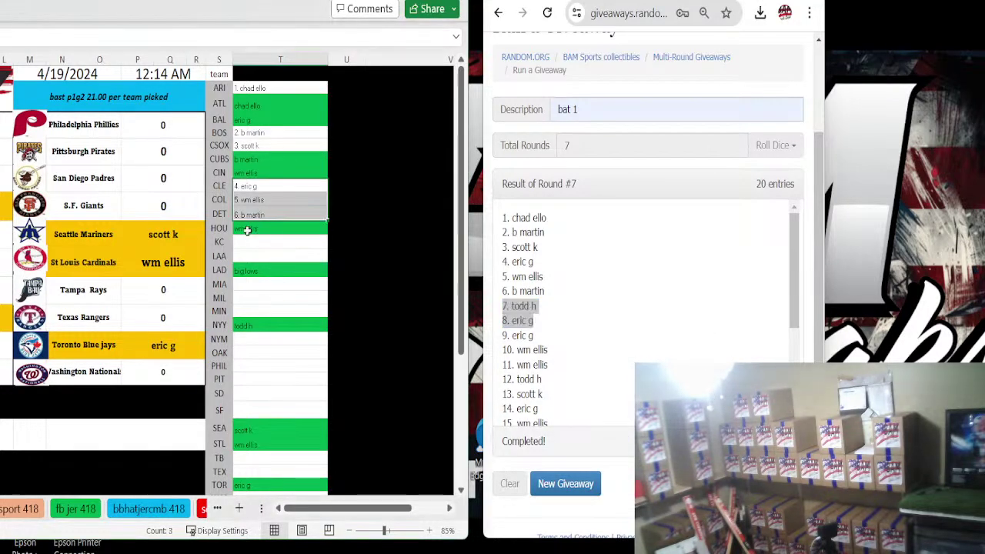
pyautogui.rightClick(244, 240)
pyautogui.click(278, 138)
pyautogui.scroll(-2, 508, 253)
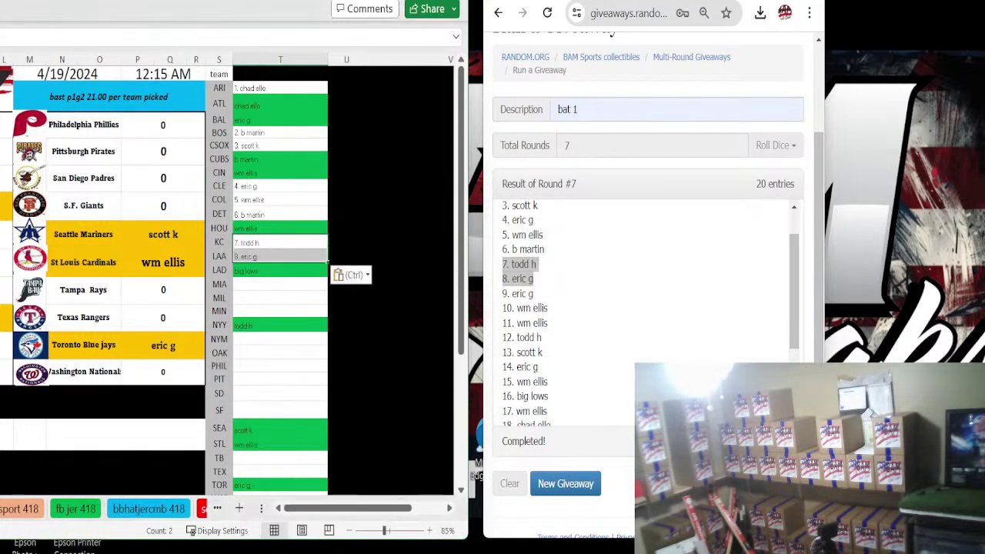
pyautogui.click(506, 250)
pyautogui.moveTo(504, 253); pyautogui.dragTo(549, 286)
pyautogui.rightClick(538, 281)
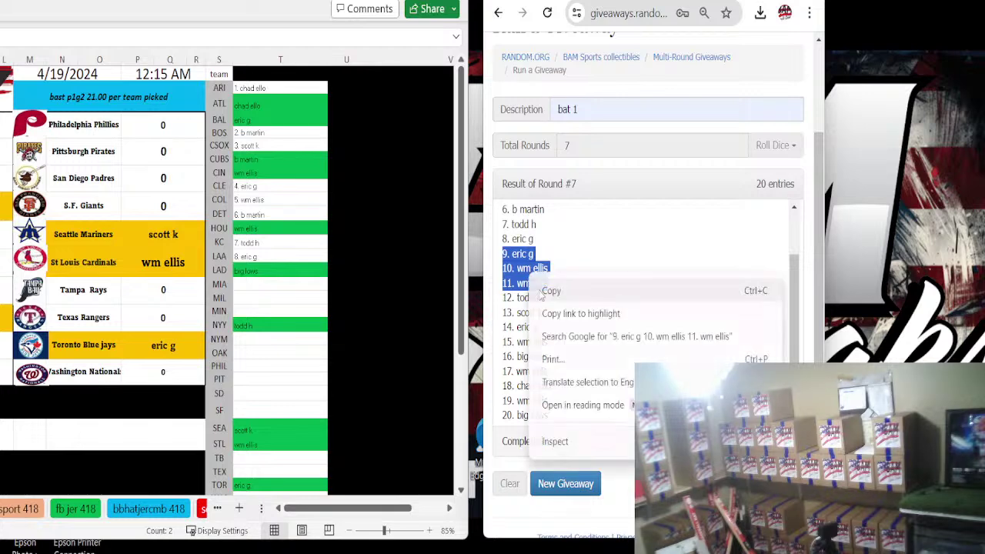
pyautogui.click(555, 291)
pyautogui.click(246, 283)
pyautogui.rightClick(248, 284)
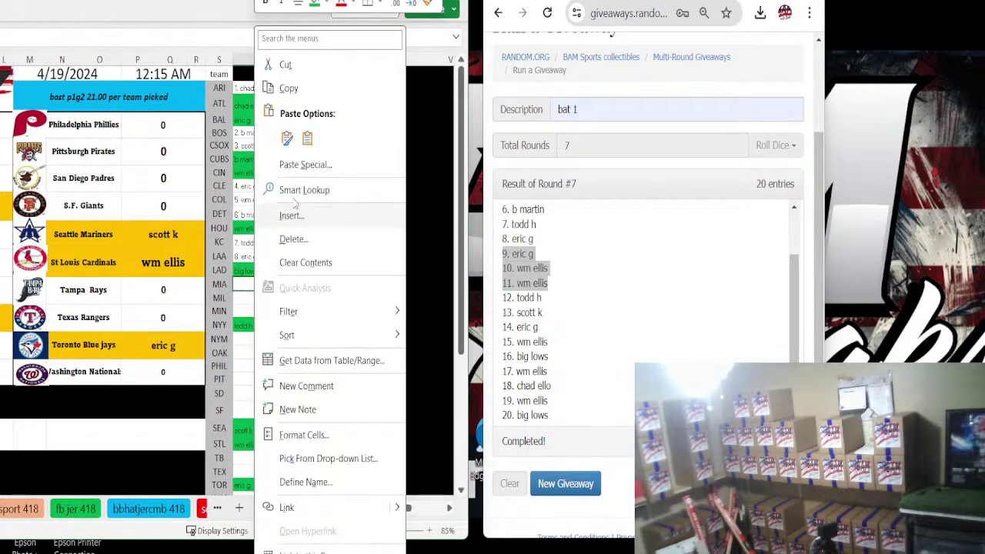
pyautogui.click(272, 137)
# Paste results 12–17 into column T from the NYM row through SF.
pyautogui.scroll(-2, 611, 283)
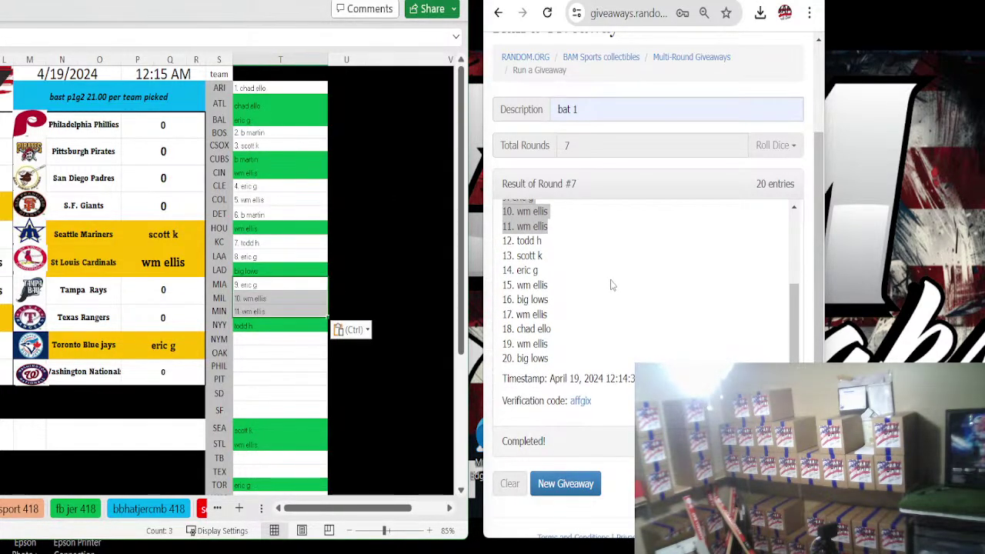
pyautogui.scroll(-1, 285, 330)
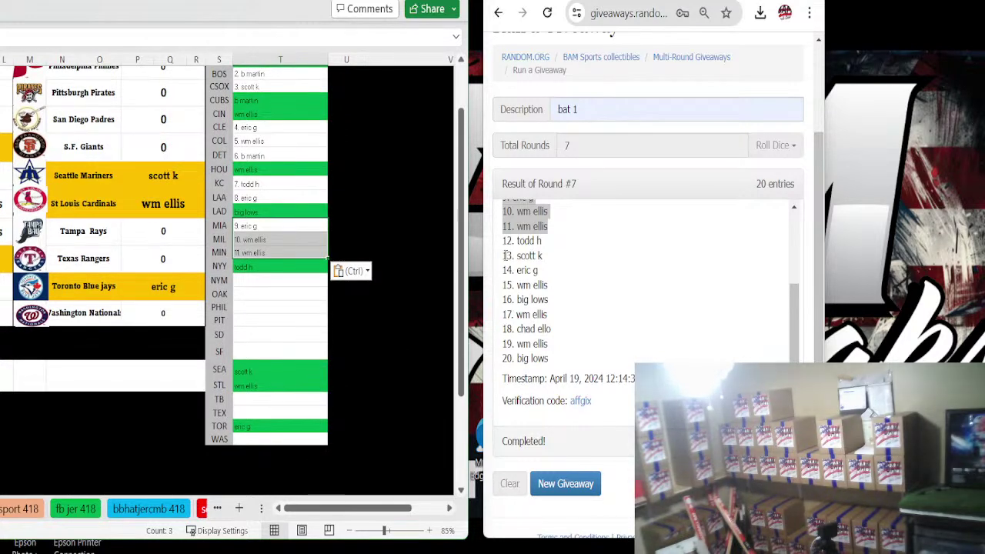
pyautogui.moveTo(504, 241); pyautogui.dragTo(548, 300)
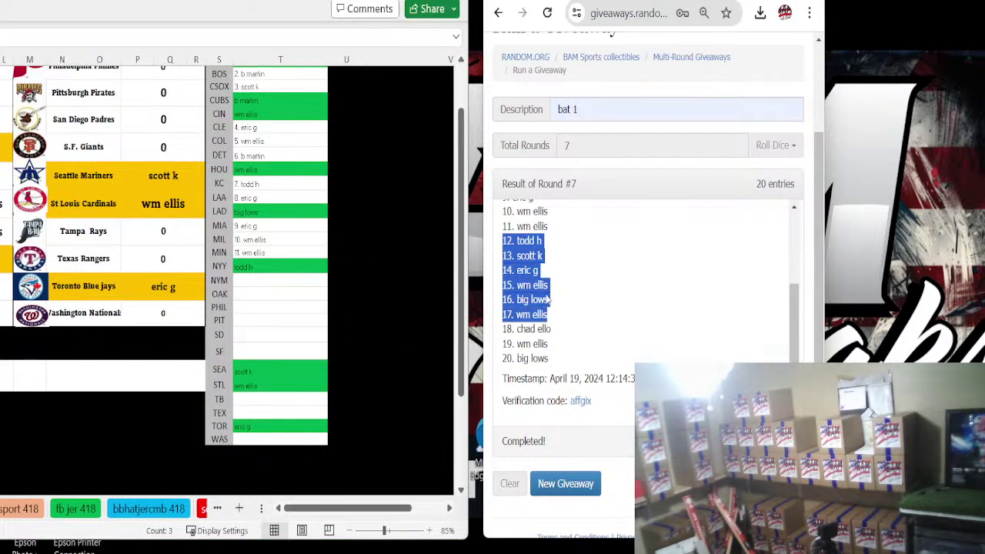
pyautogui.rightClick(548, 300)
pyautogui.click(573, 312)
pyautogui.click(261, 278)
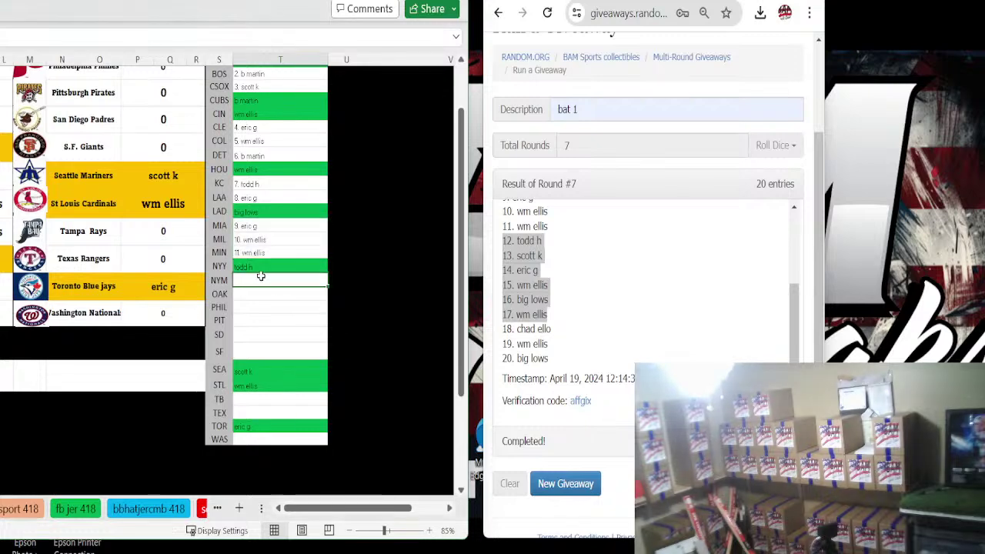
pyautogui.rightClick(261, 279)
pyautogui.click(288, 136)
# Paste results 18–19 into the TB and TEX rows and the last result, big lows, into WAS.
pyautogui.scroll(-1, 576, 282)
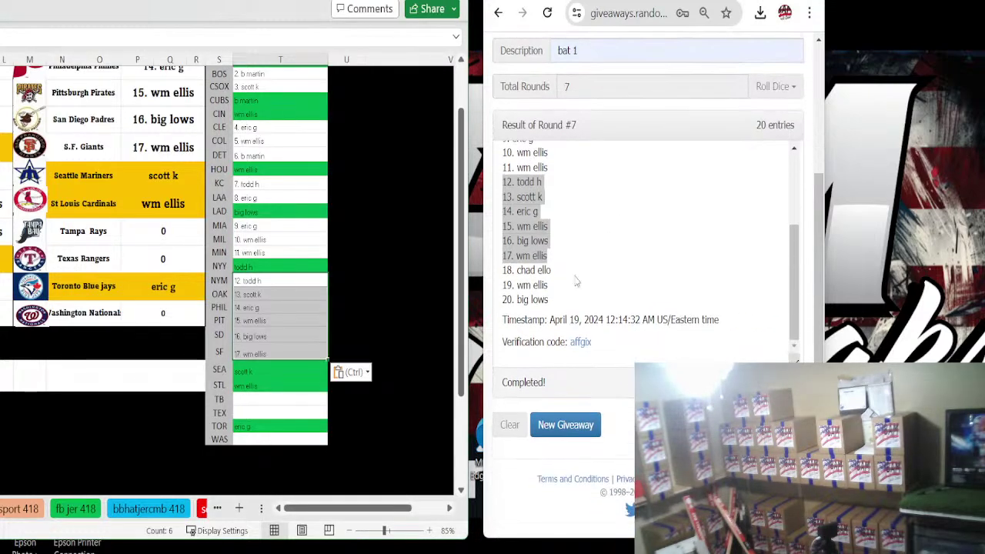
pyautogui.moveTo(501, 266); pyautogui.dragTo(570, 289)
pyautogui.rightClick(667, 270)
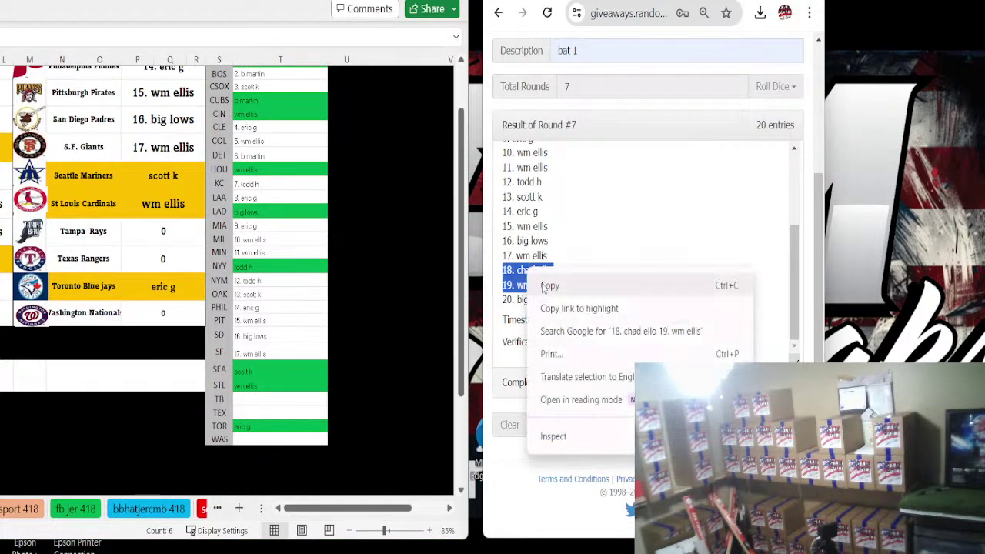
pyautogui.click(685, 284)
pyautogui.click(257, 400)
pyautogui.rightClick(258, 400)
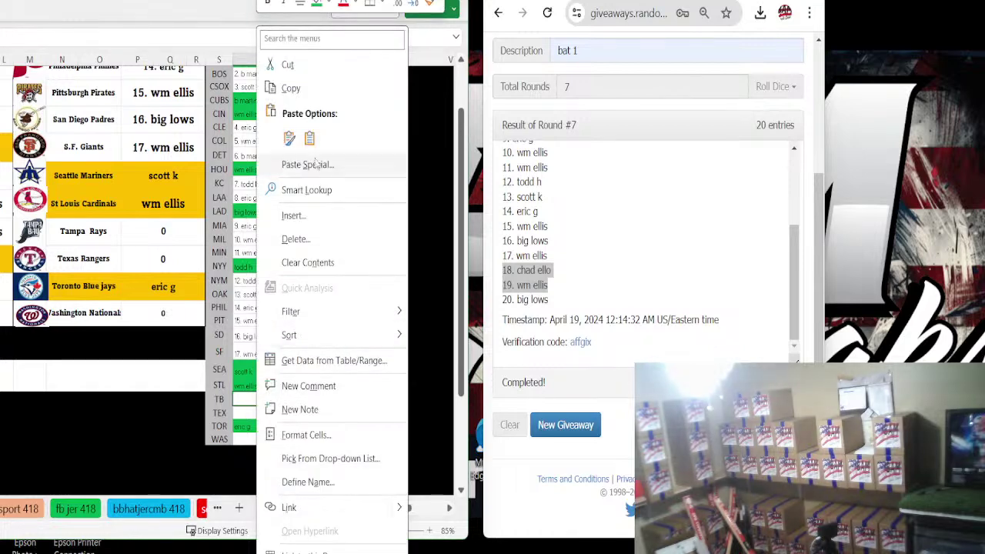
pyautogui.click(283, 136)
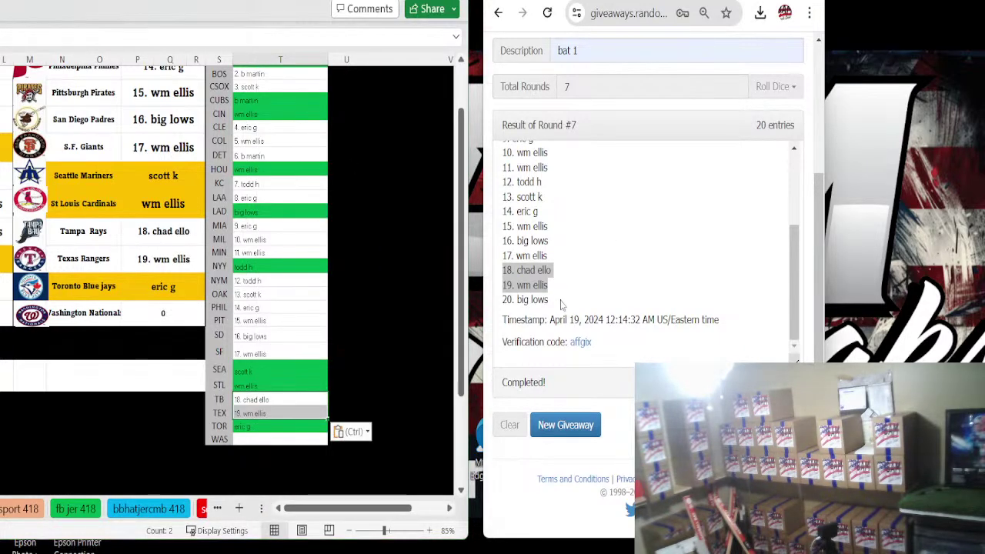
pyautogui.moveTo(557, 299); pyautogui.dragTo(501, 300)
pyautogui.rightClick(510, 300)
pyautogui.click(551, 314)
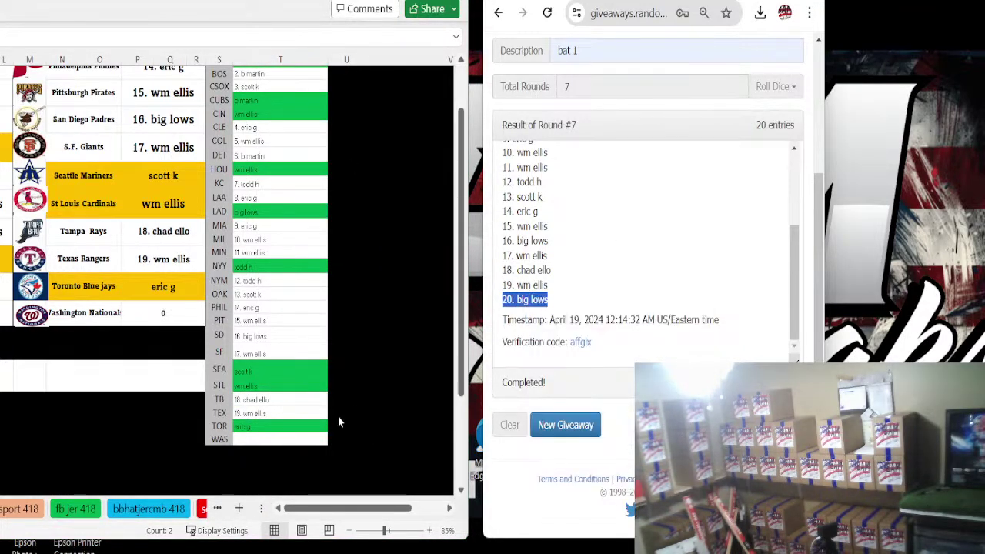
pyautogui.click(266, 438)
pyautogui.rightClick(265, 439)
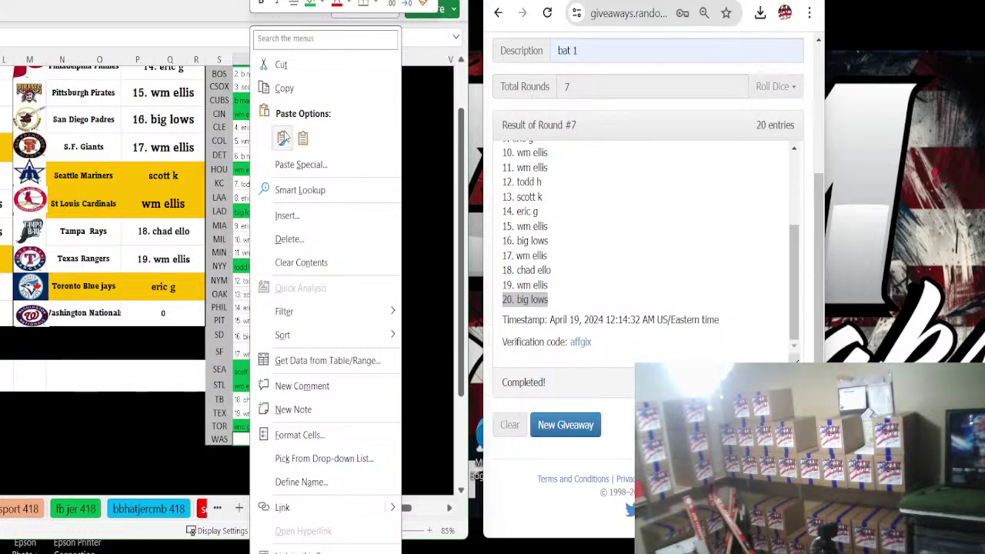
pyautogui.click(282, 138)
# Minimize the browser and maximize the Excel window.
pyautogui.moveTo(707, 0); pyautogui.dragTo(258, 33)
pyautogui.click(296, 19)
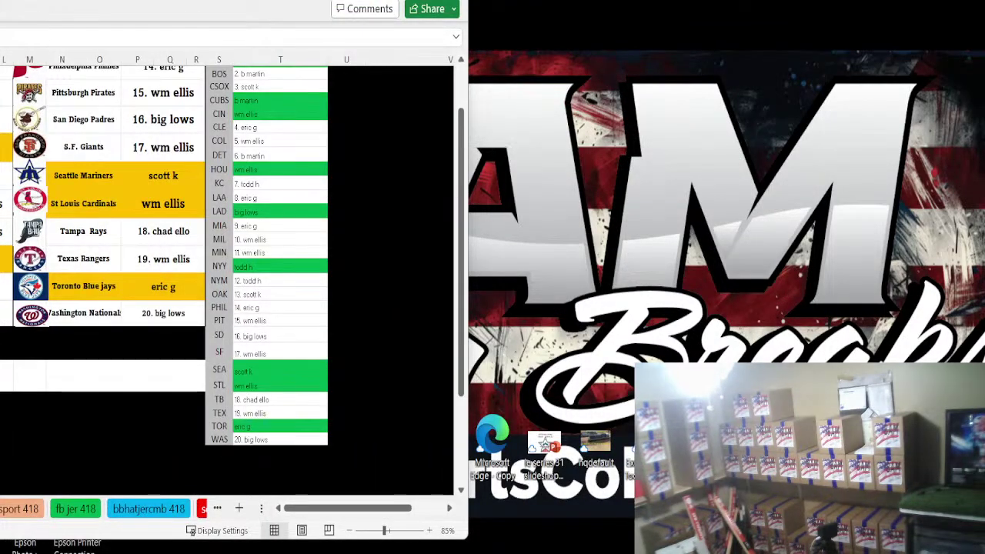
pyautogui.press('super+Up')
pyautogui.scroll(1, 325, 199)
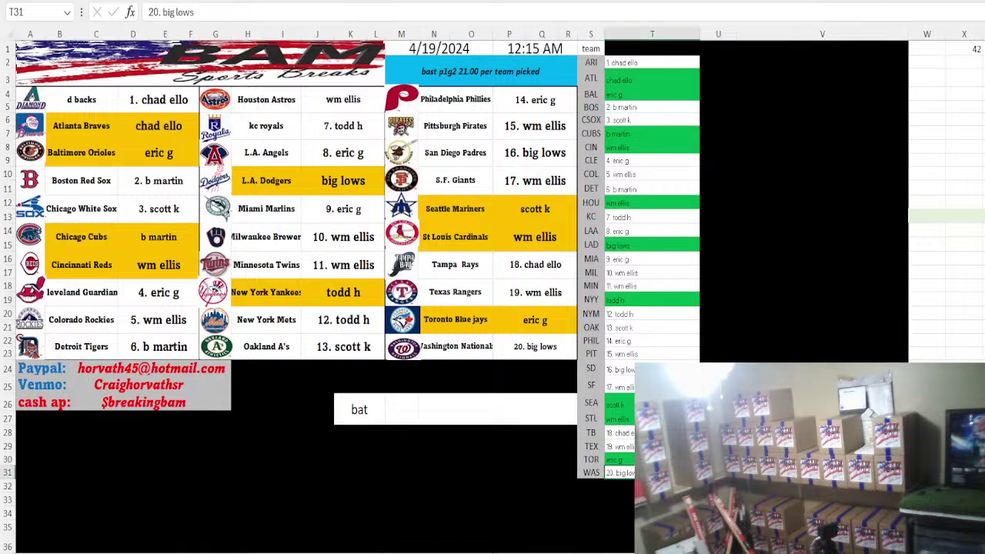
# Make a copy of the football team sheet.
pyautogui.click(212, 549)
pyautogui.rightClick(211, 549)
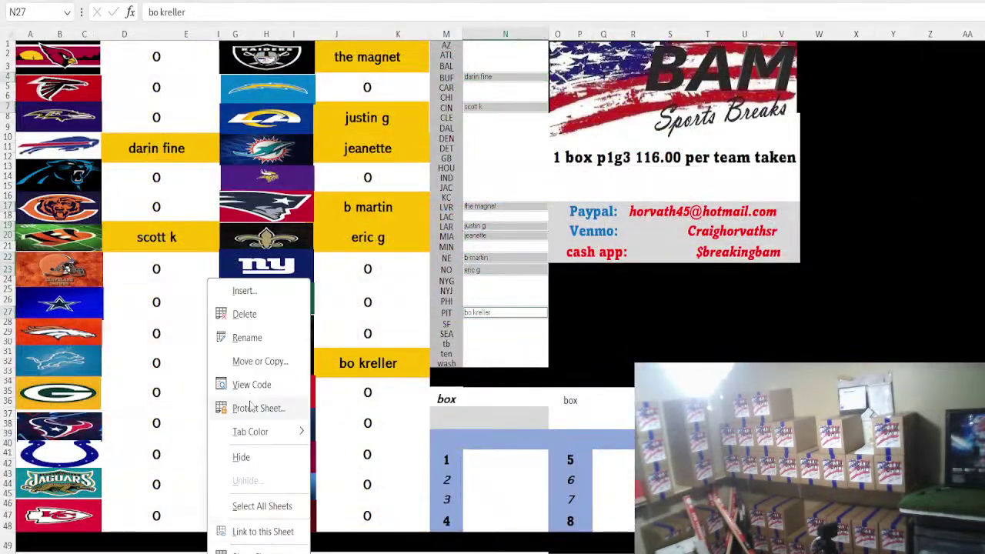
pyautogui.click(260, 361)
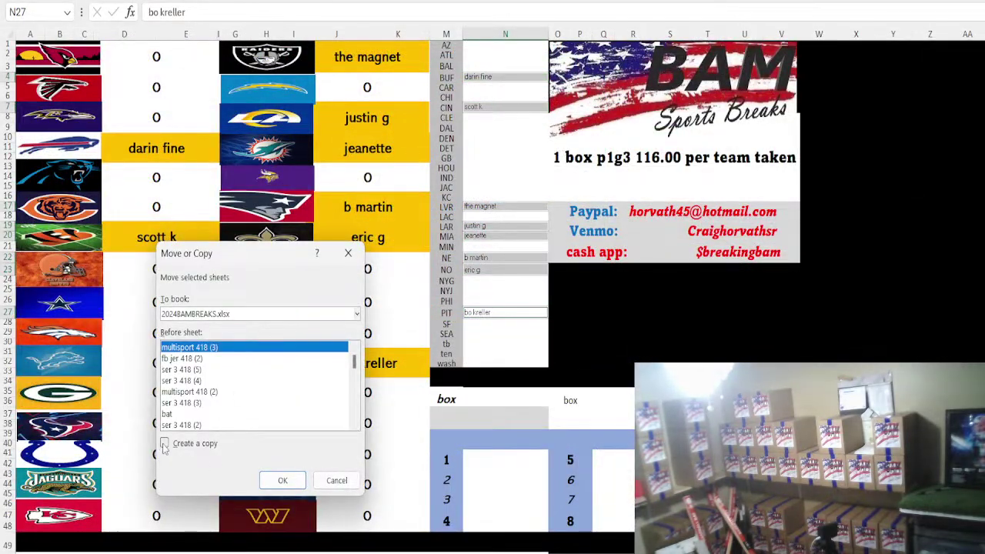
pyautogui.click(164, 443)
pyautogui.click(283, 480)
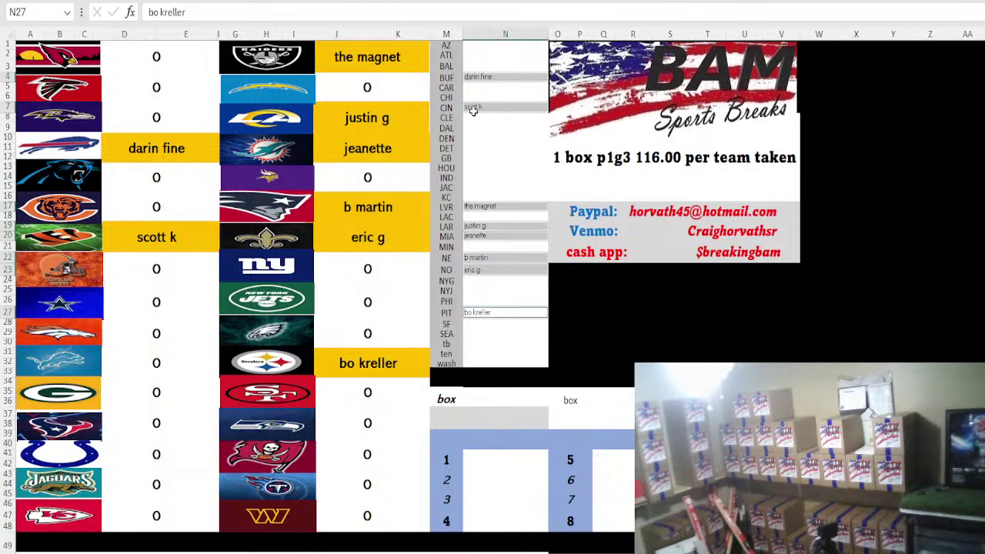
# Clear the buyer names in N3:N29, set the NFL grid to No Fill, then undo to restore the names.
pyautogui.moveTo(493, 64); pyautogui.dragTo(498, 332)
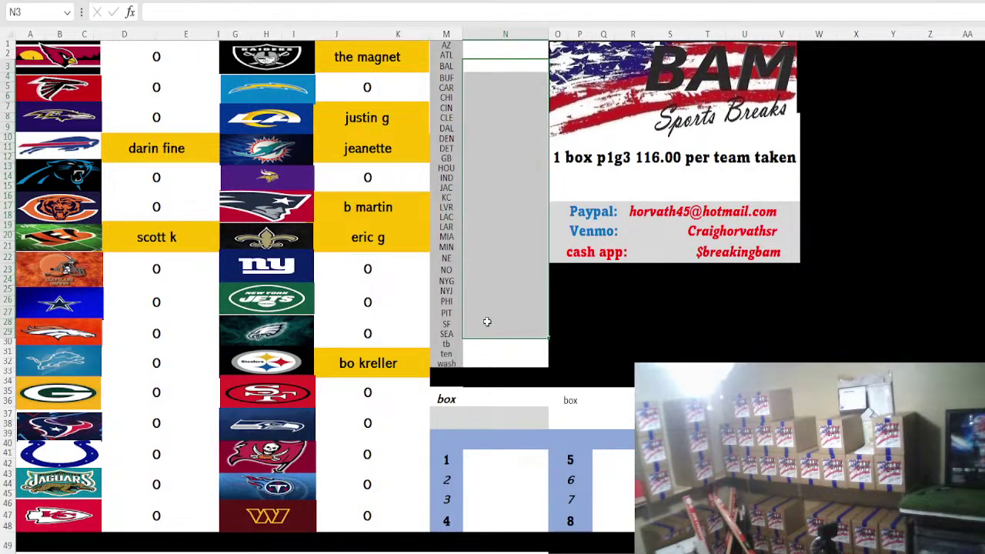
pyautogui.press('Delete')
pyautogui.moveTo(163, 60); pyautogui.dragTo(367, 394)
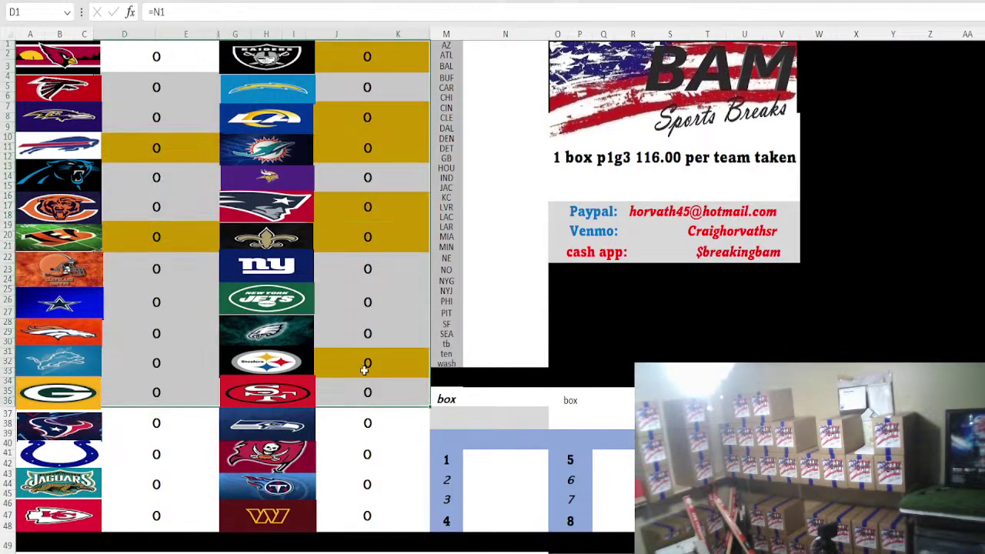
pyautogui.rightClick(368, 393)
pyautogui.click(441, 3)
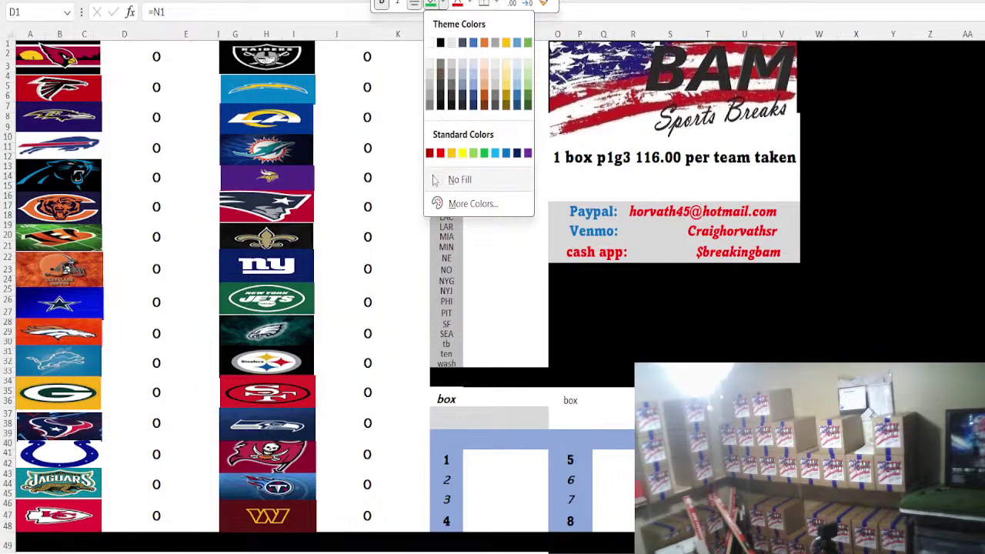
pyautogui.click(459, 179)
pyautogui.click(423, 452)
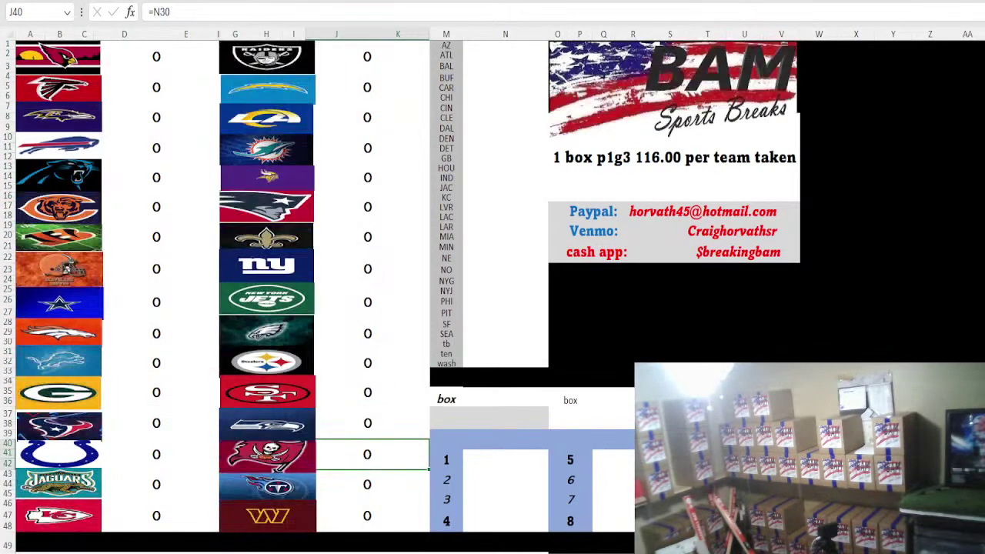
pyautogui.hotkey('ctrl', 'z')
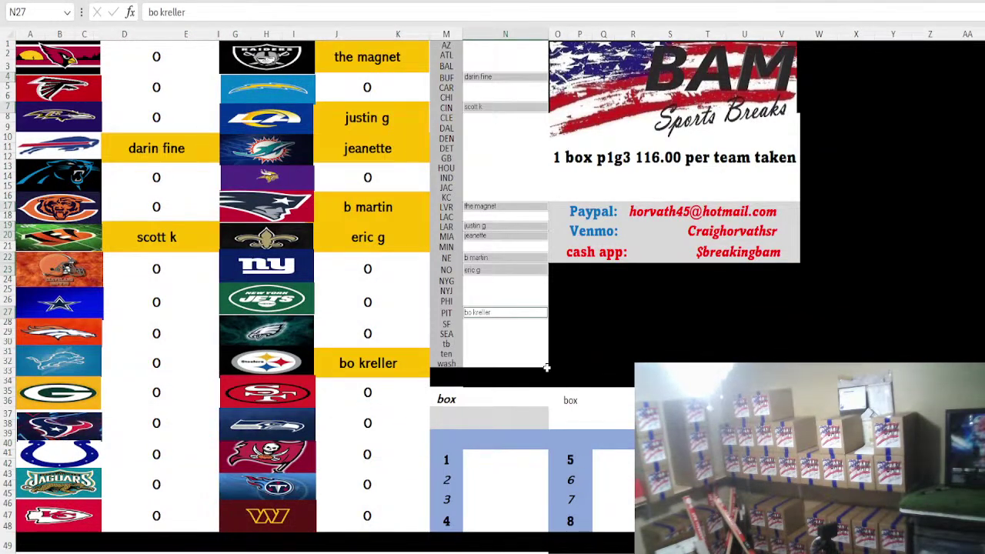
# Shade the column N buyer names green and move to the MLB sheet.
pyautogui.rightClick(499, 314)
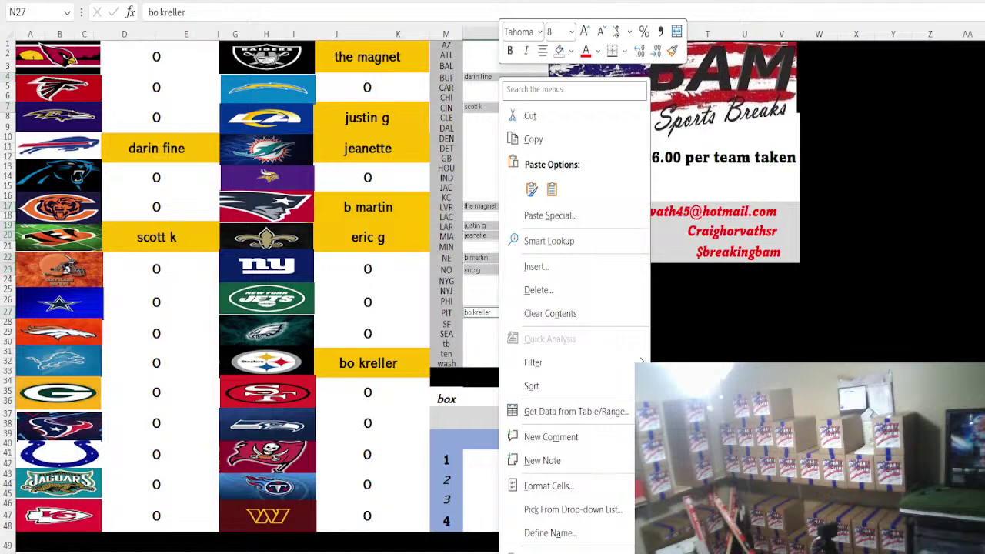
pyautogui.click(570, 51)
pyautogui.click(612, 203)
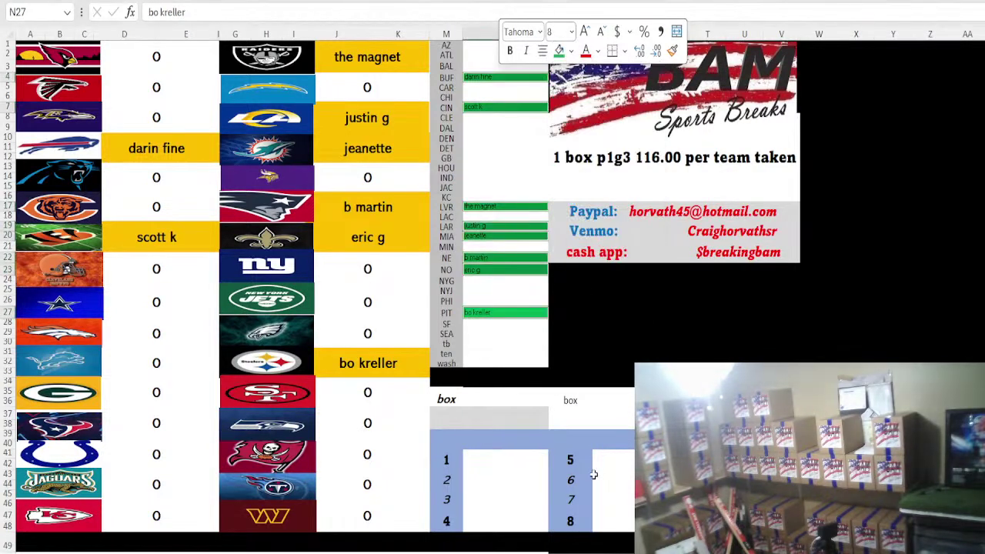
pyautogui.hotkey('ctrl', 'pagedown')
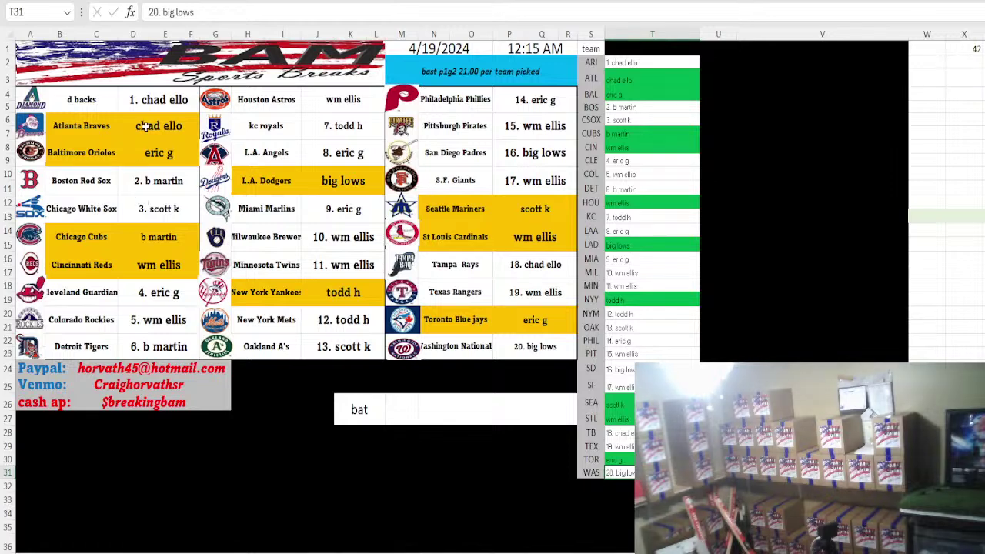
# Give the MLB team and buyer grid B4:R23 a gold fill, then switch to the RANDOM.ORG window.
pyautogui.moveTo(117, 95); pyautogui.dragTo(526, 346)
pyautogui.rightClick(482, 289)
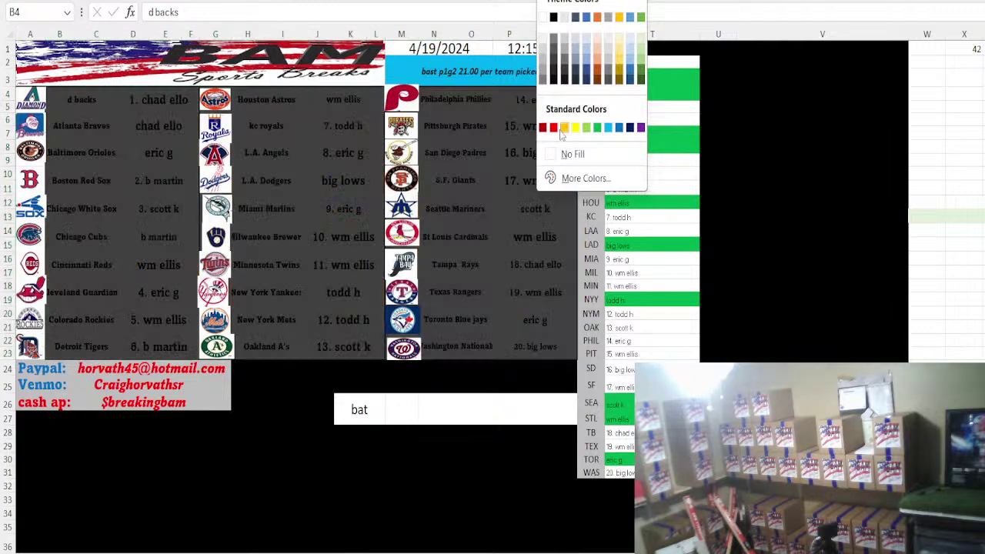
pyautogui.click(562, 129)
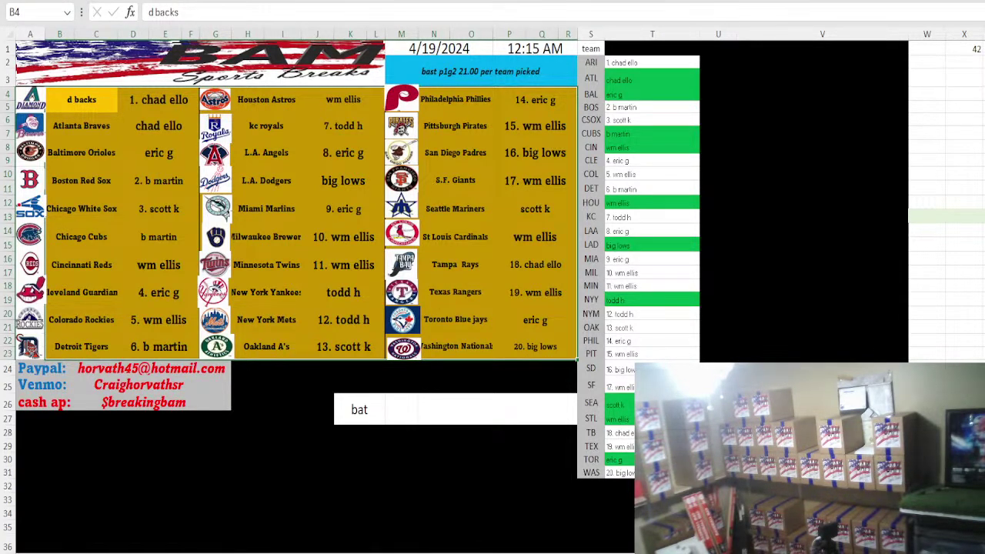
pyautogui.hotkey('alt', 'Tab')
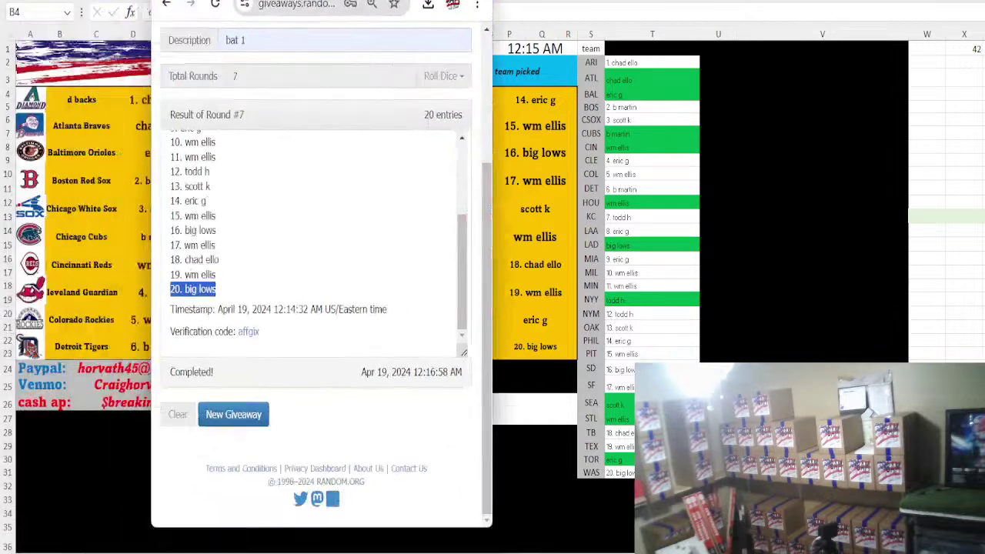
# Clear the completed RANDOM.ORG giveaway, start a new one and return to the spreadsheet.
pyautogui.click(245, 403)
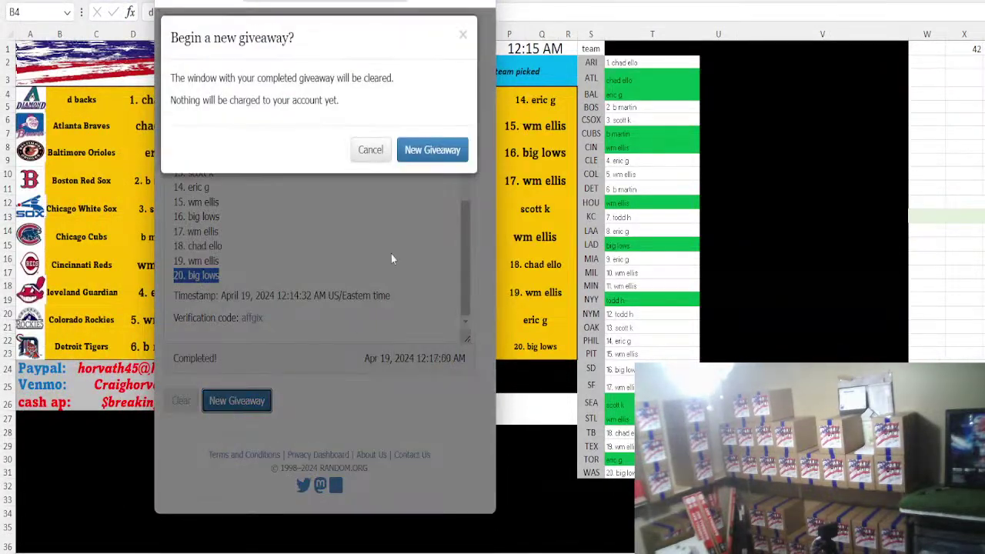
pyautogui.click(433, 151)
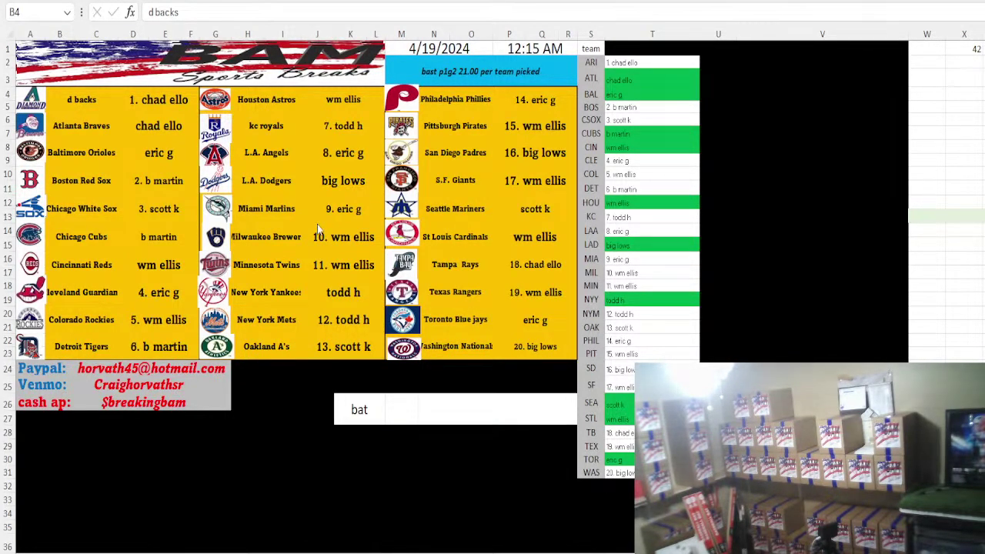
pyautogui.hotkey('ctrl', 'a')
pyautogui.click(361, 125)
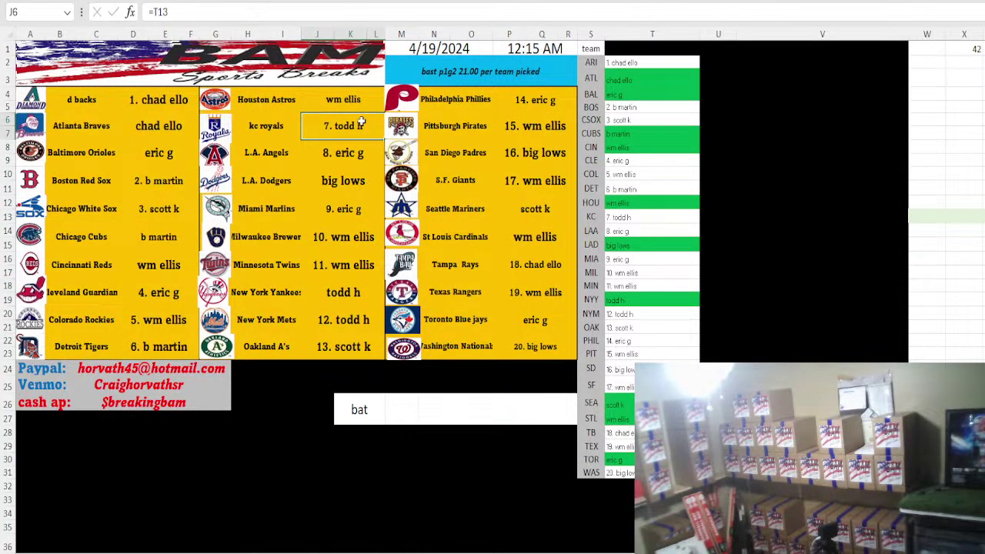
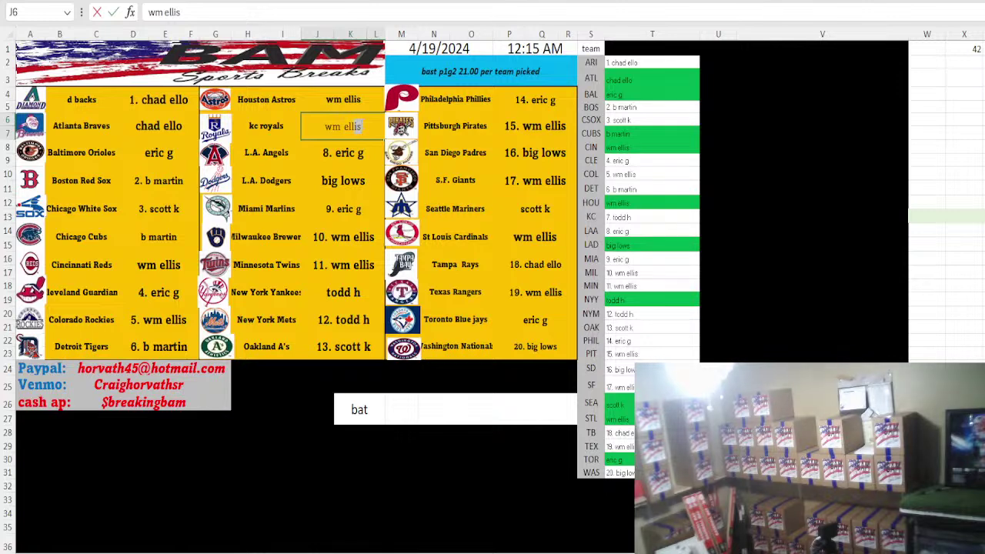
pyautogui.click(553, 184)
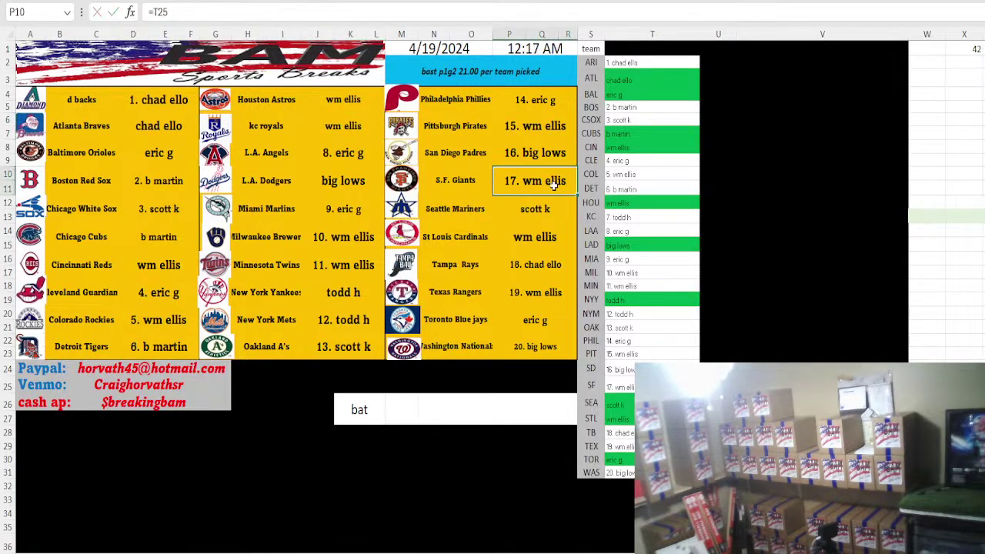
pyautogui.write('todd h')
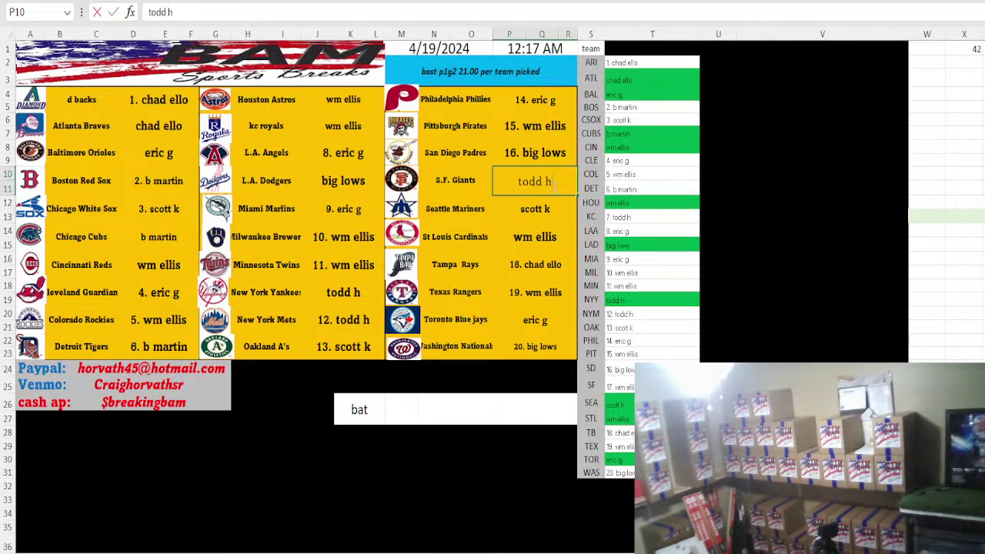
pyautogui.press('Return')
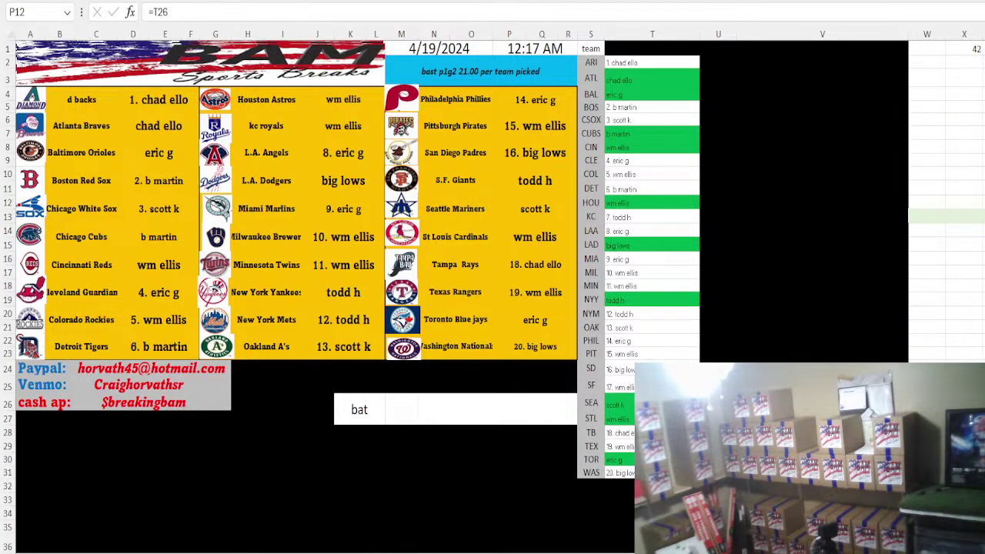
# Open the bat giveaway's verification page and expand the results of Rounds #1 through #5.
pyautogui.hotkey('alt', 'Tab')
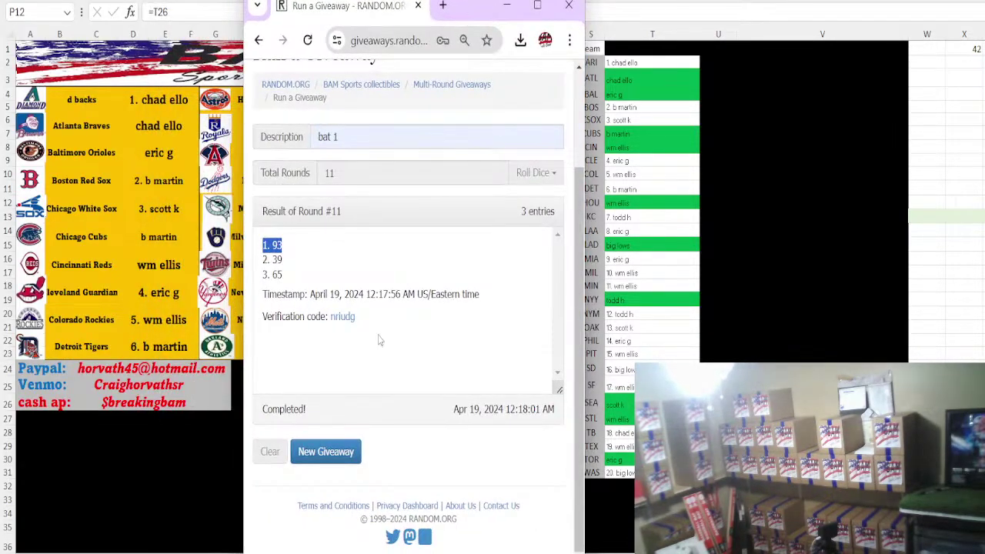
pyautogui.click(345, 320)
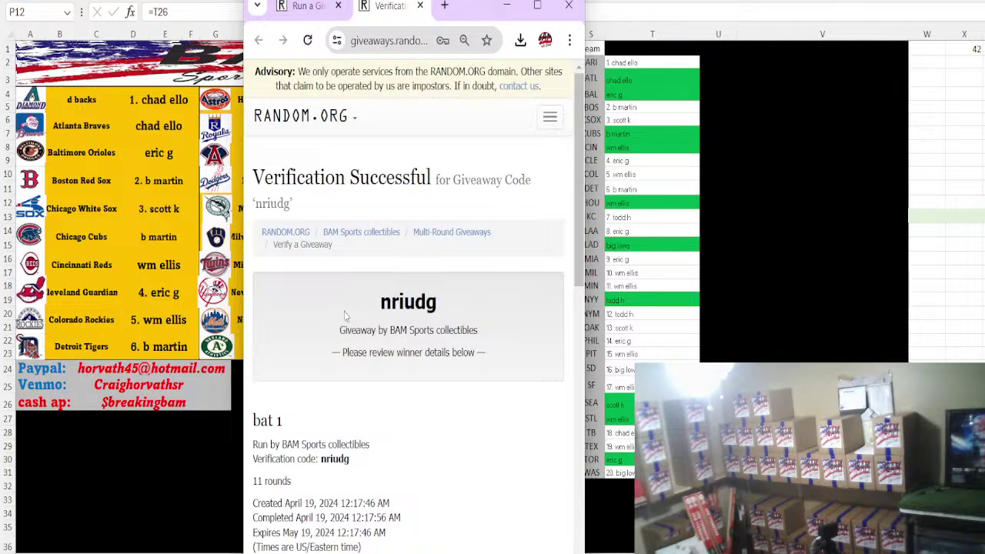
pyautogui.scroll(-1, 335, 329)
pyautogui.scroll(-5, 335, 329)
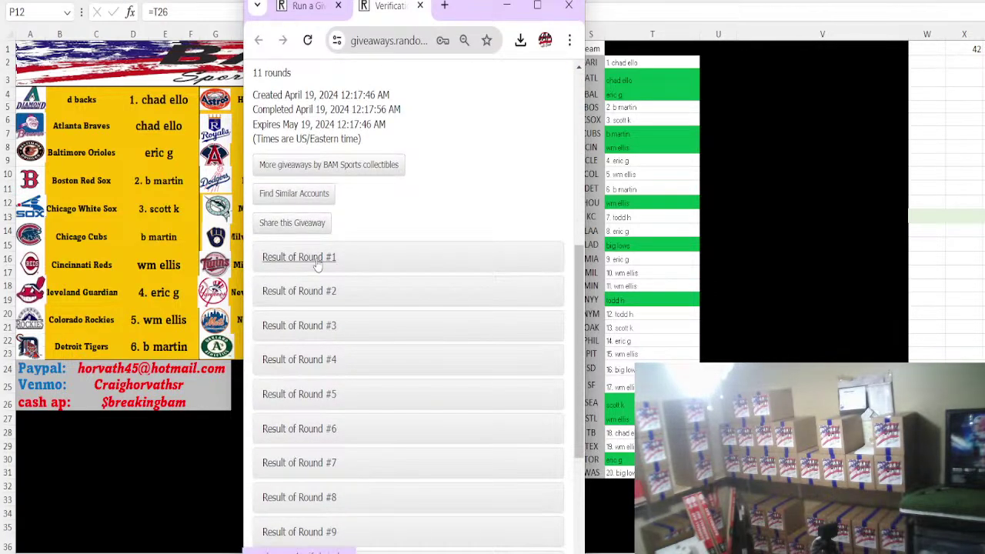
pyautogui.click(315, 258)
pyautogui.scroll(-2, 312, 317)
pyautogui.click(312, 197)
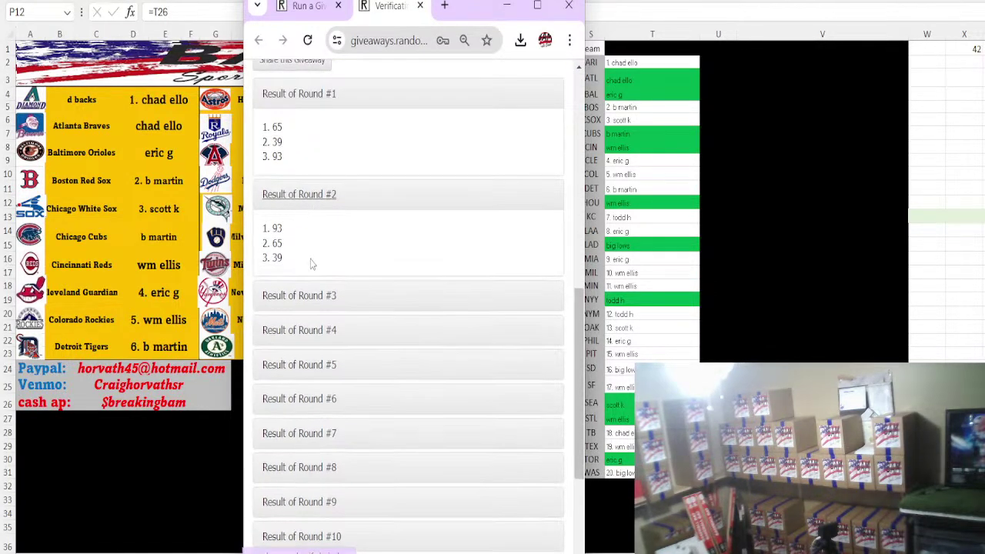
pyautogui.click(307, 304)
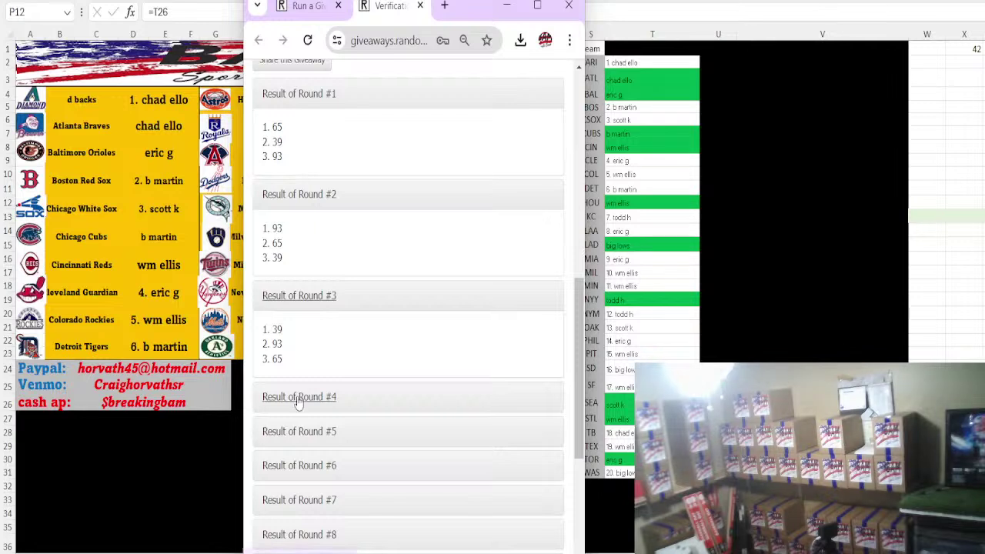
pyautogui.click(303, 395)
pyautogui.scroll(-2, 329, 428)
pyautogui.click(308, 345)
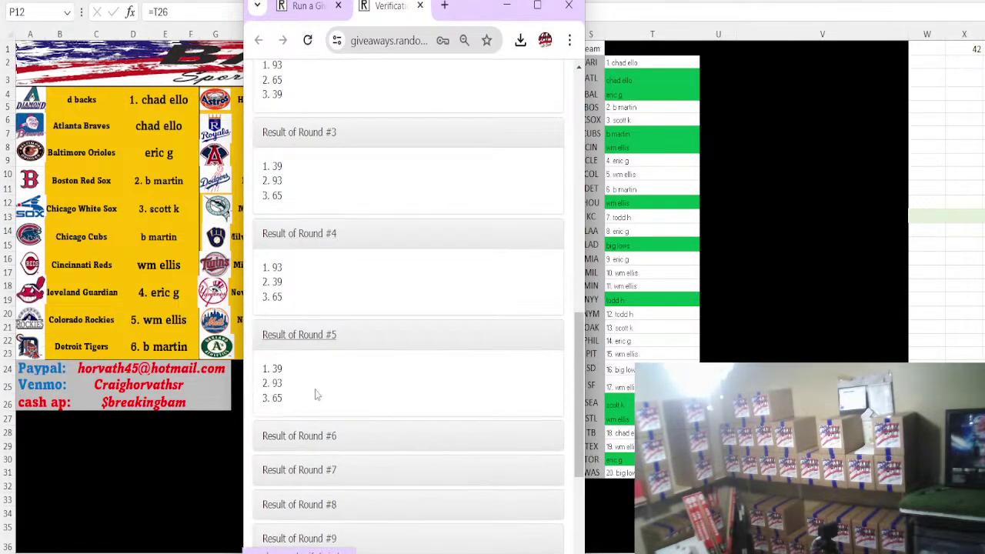
# Expand and review the results of Rounds #6 through #10.
pyautogui.scroll(-2, 312, 331)
pyautogui.click(315, 273)
pyautogui.scroll(-2, 325, 347)
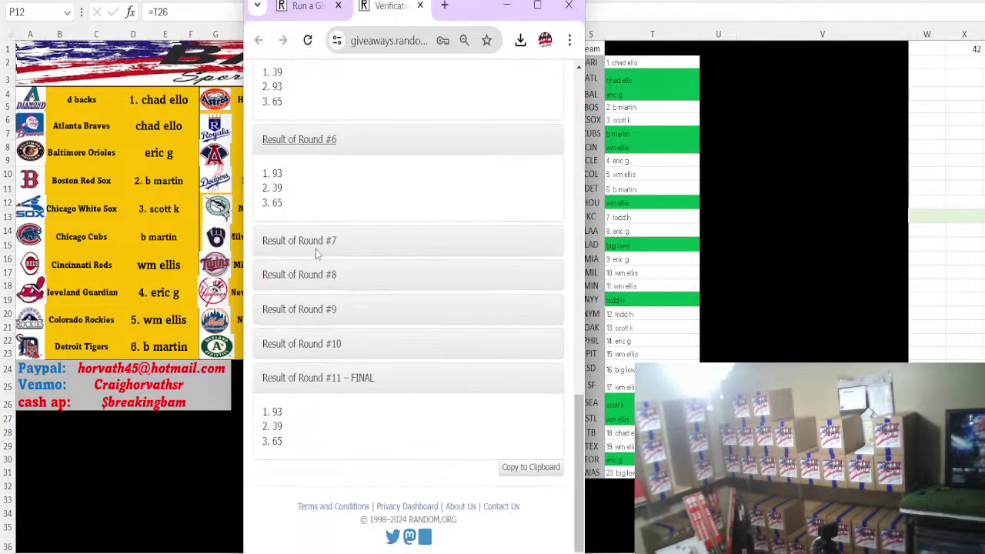
pyautogui.click(315, 248)
pyautogui.click(319, 345)
pyautogui.scroll(-2, 348, 365)
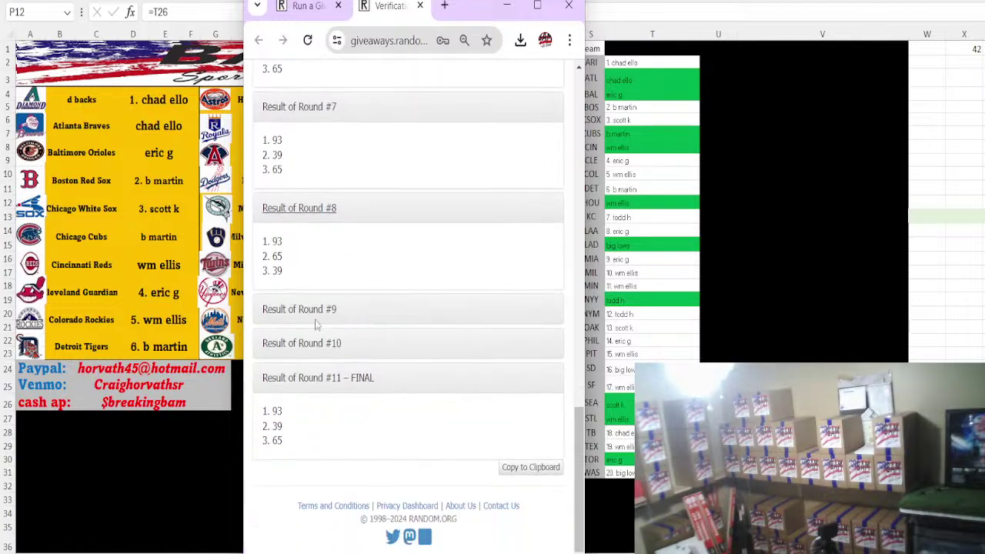
pyautogui.click(315, 310)
pyautogui.click(407, 397)
pyautogui.scroll(-2, 408, 397)
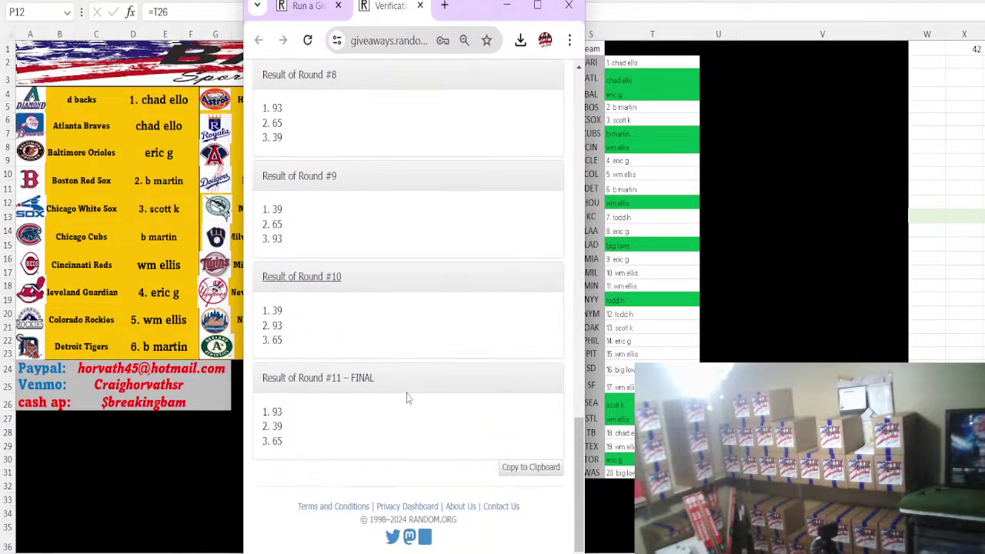
pyautogui.scroll(10, 434, 312)
pyautogui.scroll(4, 433, 312)
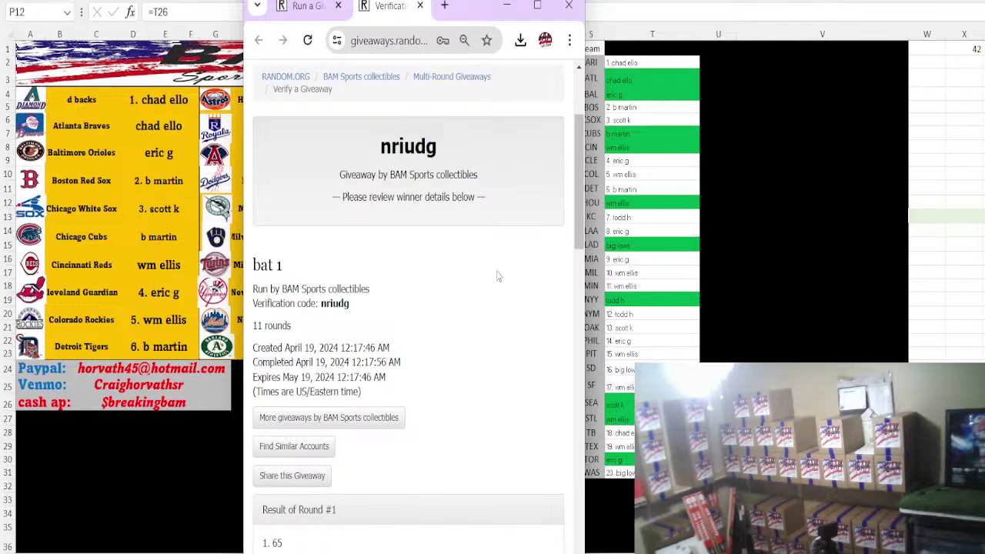
# Select the final-round winner 93 and enter 93 in cell M26 beside 'bat'.
pyautogui.scroll(-15, 413, 293)
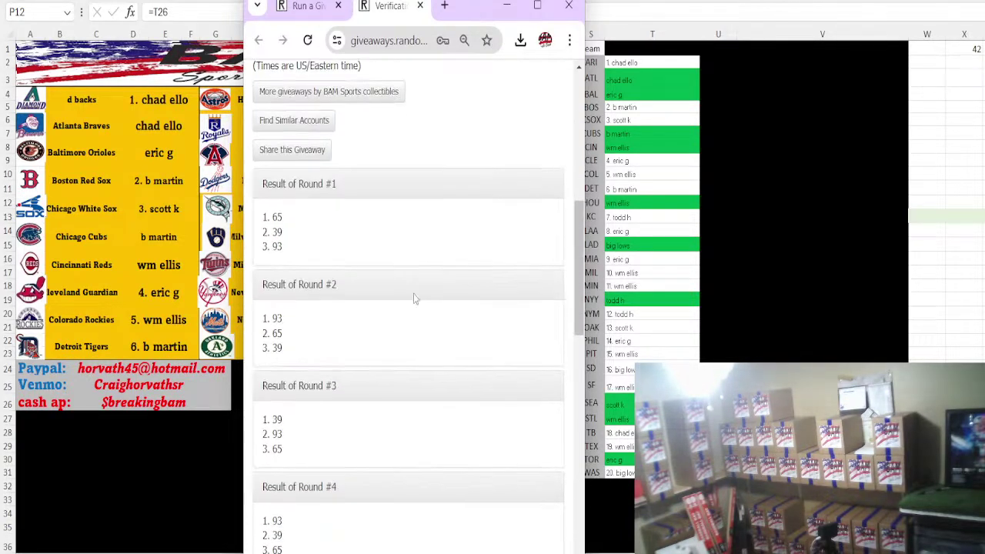
pyautogui.tripleClick(273, 412)
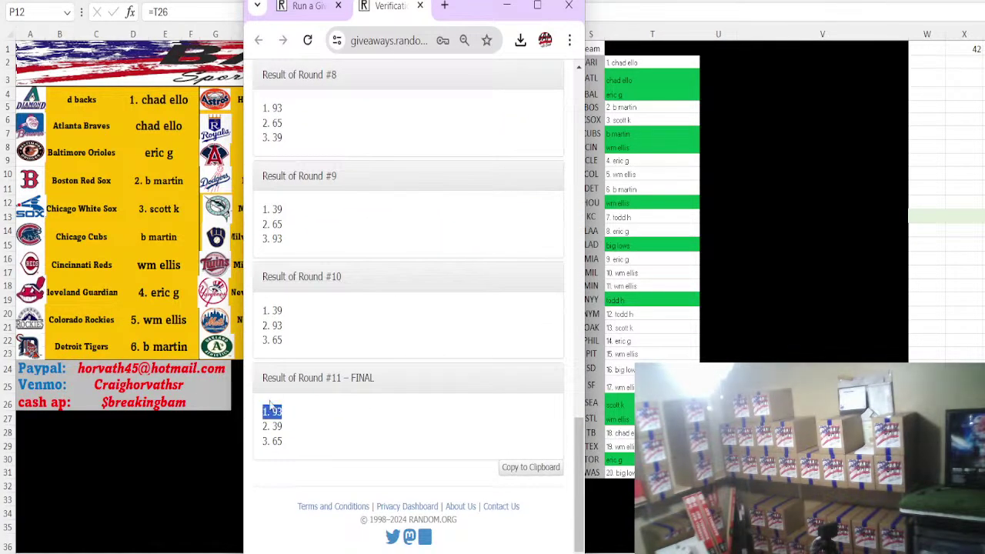
pyautogui.moveTo(471, 12); pyautogui.dragTo(0, 12)
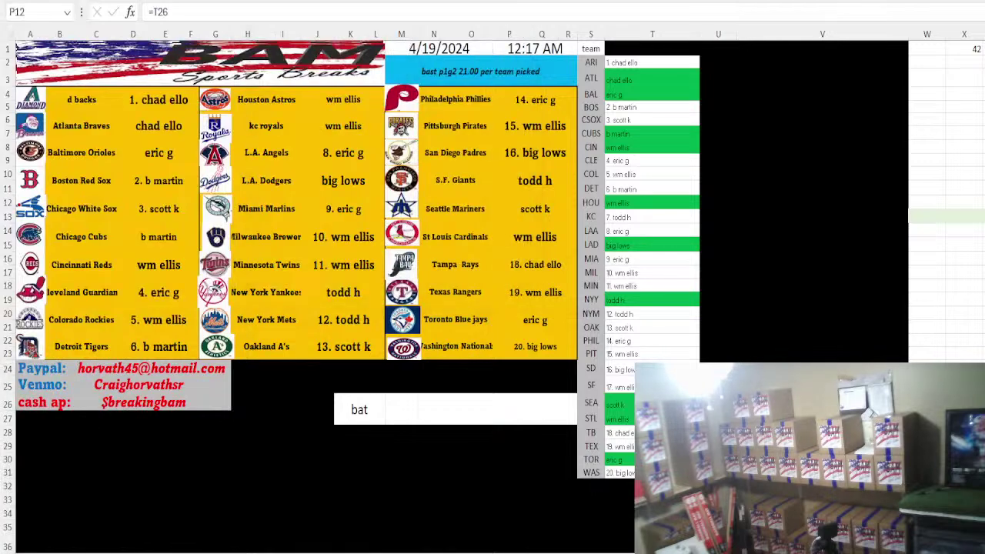
pyautogui.click(413, 418)
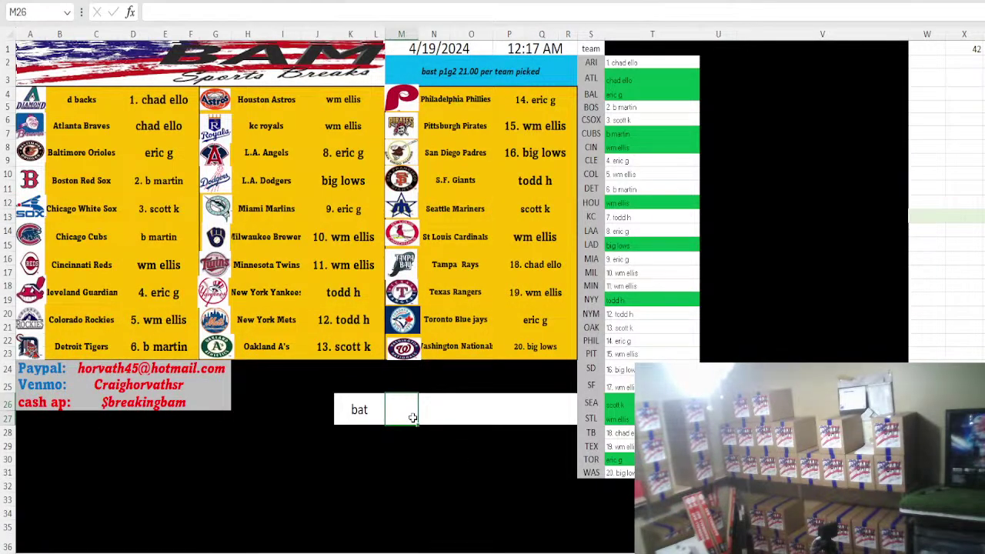
pyautogui.write('93')
pyautogui.press('Return')
pyautogui.click(454, 400)
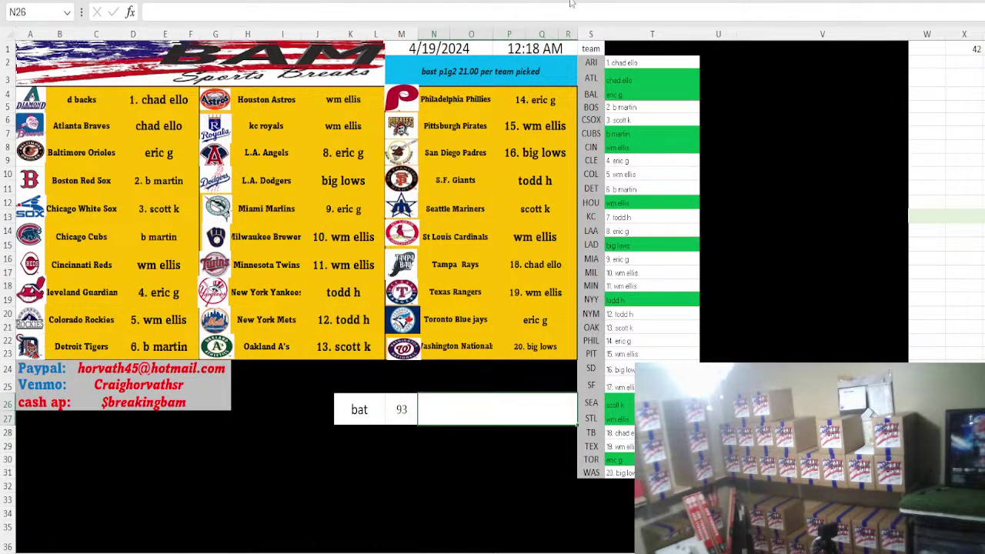
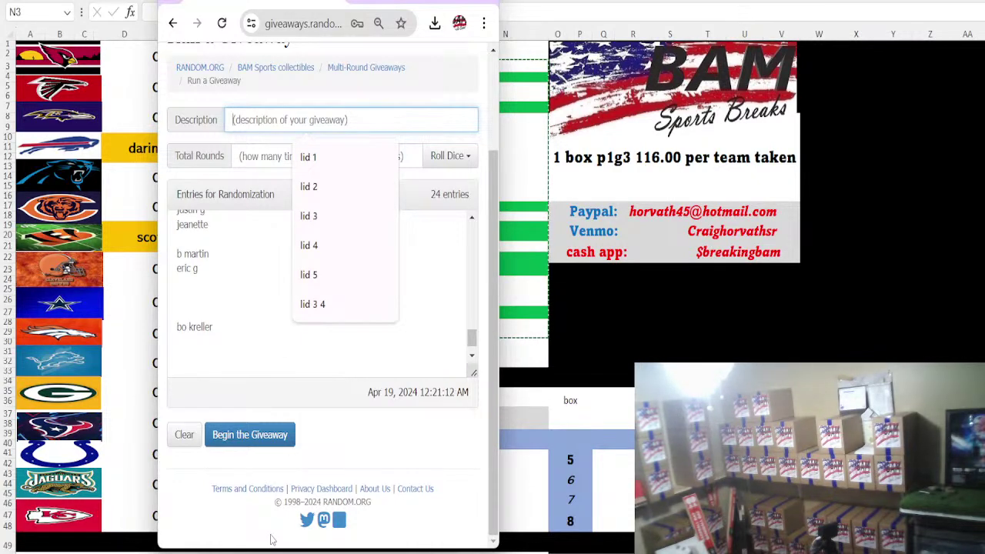
# Describe the giveaway as 'helmet 3' and roll 2d6 to set 6 rounds.
pyautogui.write('bat')
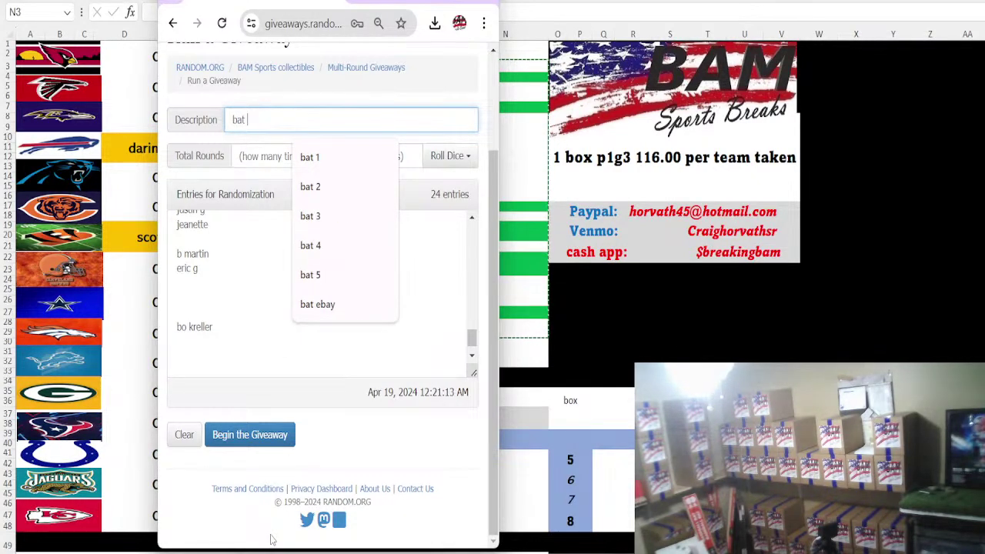
pyautogui.press('BackSpace')
pyautogui.press('BackSpace')
pyautogui.press('BackSpace')
pyautogui.press('BackSpace')
pyautogui.write('helkm')
pyautogui.press('BackSpace')
pyautogui.press('BackSpace')
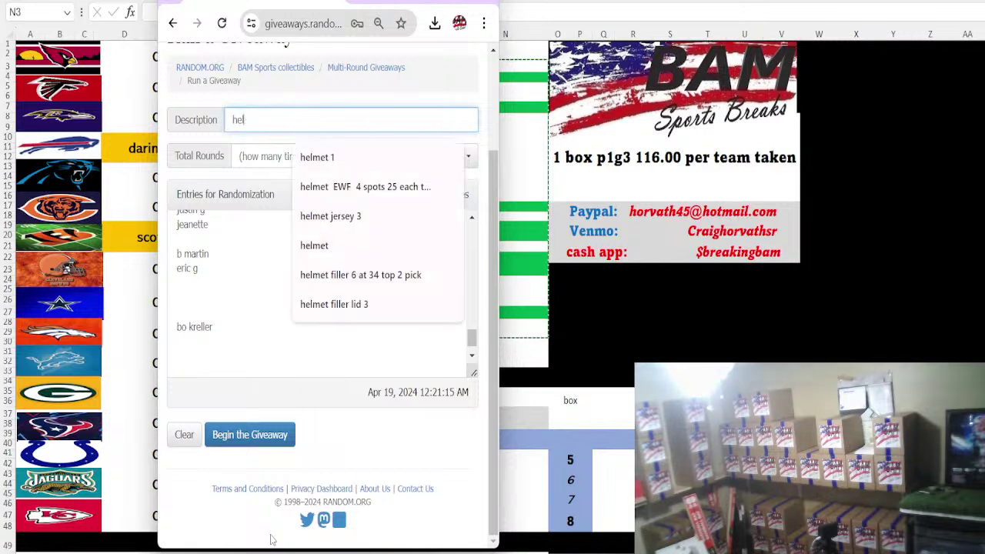
pyautogui.write('met 3')
pyautogui.press('Escape')
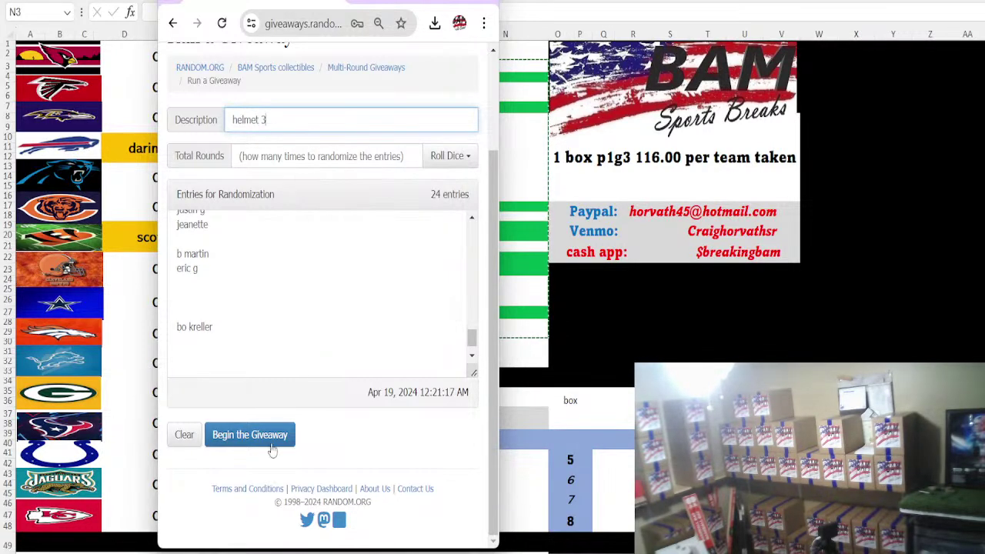
pyautogui.click(450, 155)
pyautogui.click(407, 182)
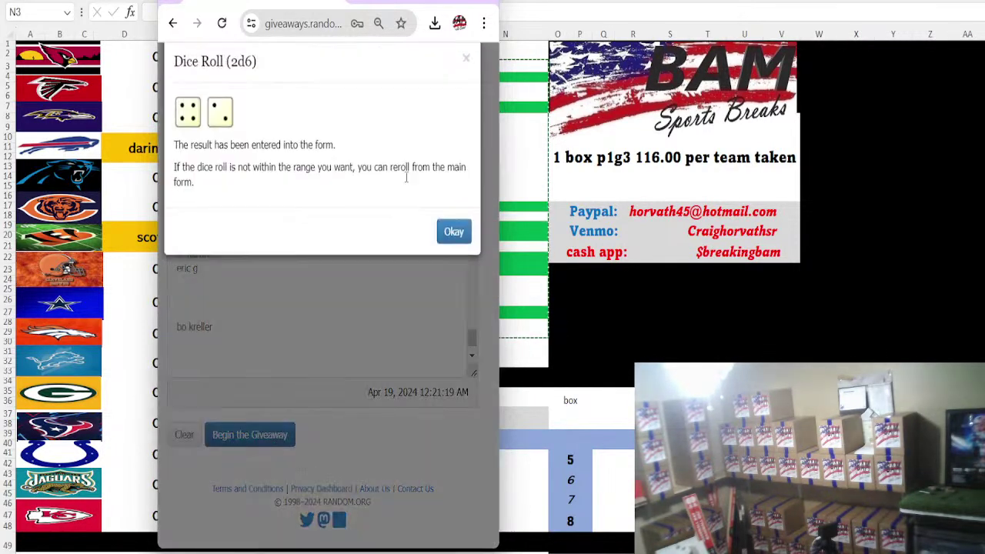
pyautogui.click(452, 239)
# Start the helmet 3 giveaway and run all six rounds to the final order.
pyautogui.click(265, 446)
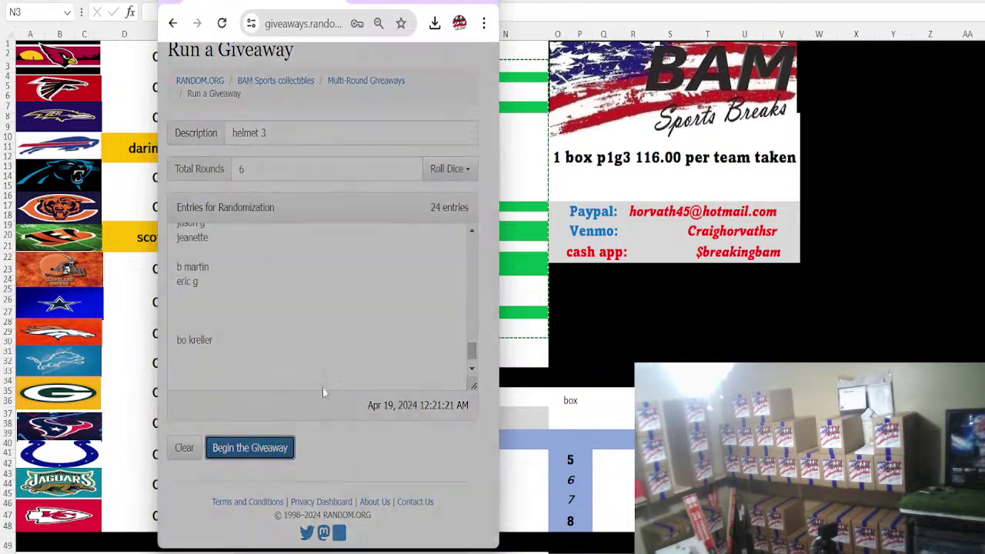
pyautogui.click(428, 156)
pyautogui.scroll(-5, 263, 304)
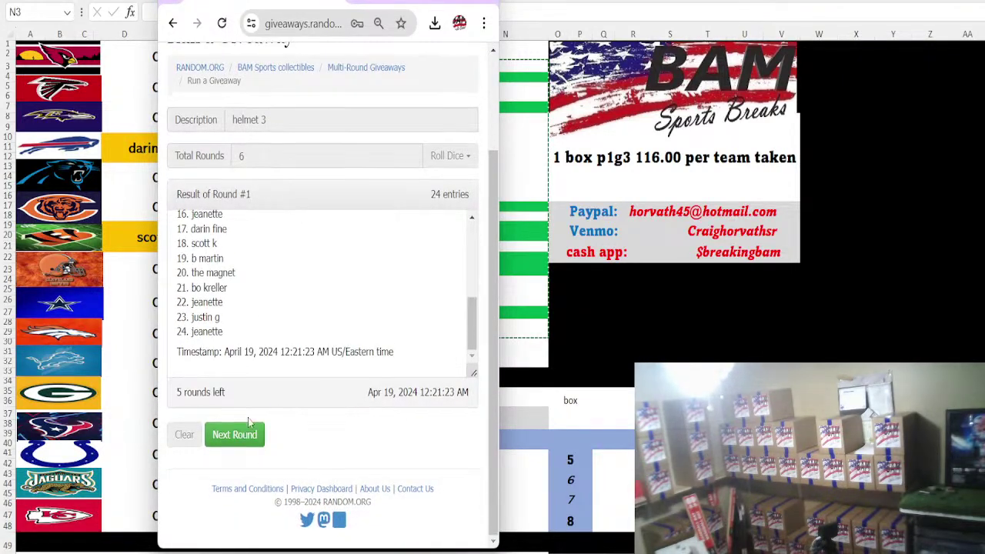
pyautogui.click(234, 434)
pyautogui.scroll(-5, 293, 305)
pyautogui.click(243, 435)
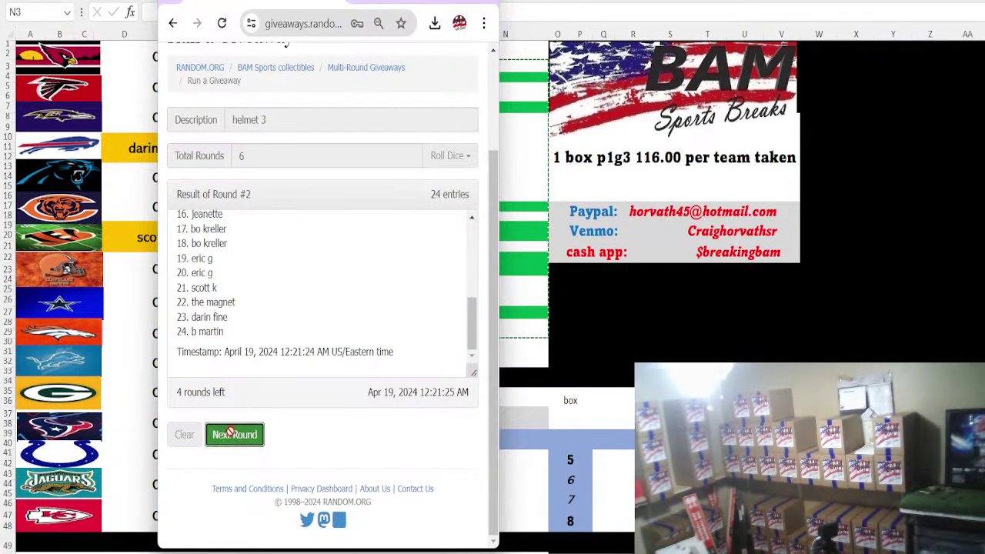
pyautogui.click(246, 434)
pyautogui.scroll(-5, 293, 308)
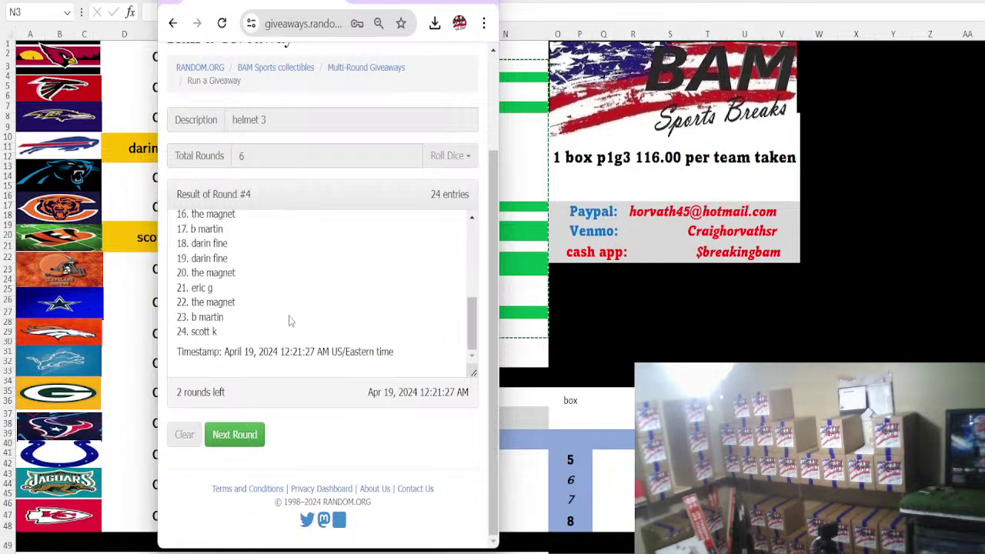
pyautogui.click(240, 435)
pyautogui.scroll(-5, 298, 323)
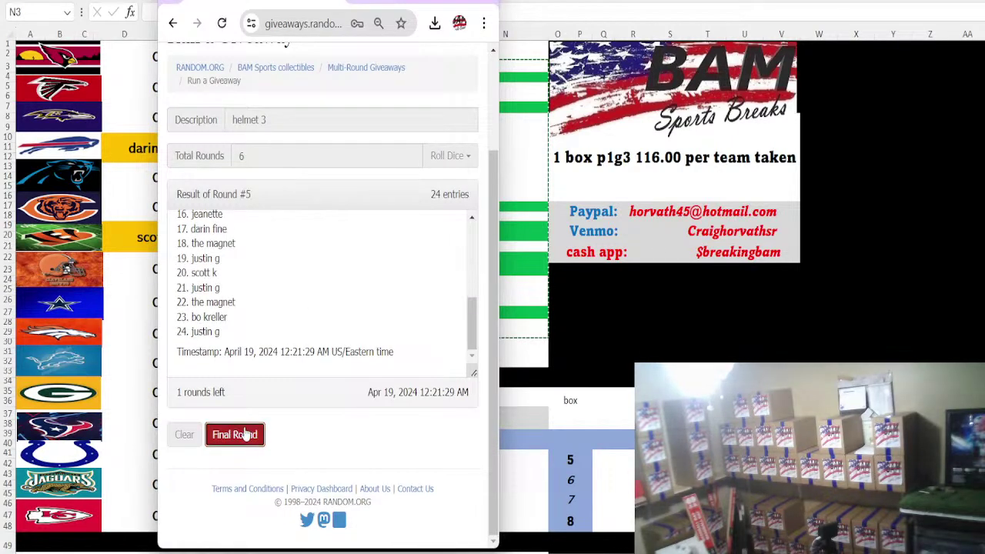
pyautogui.click(248, 433)
pyautogui.scroll(-5, 321, 286)
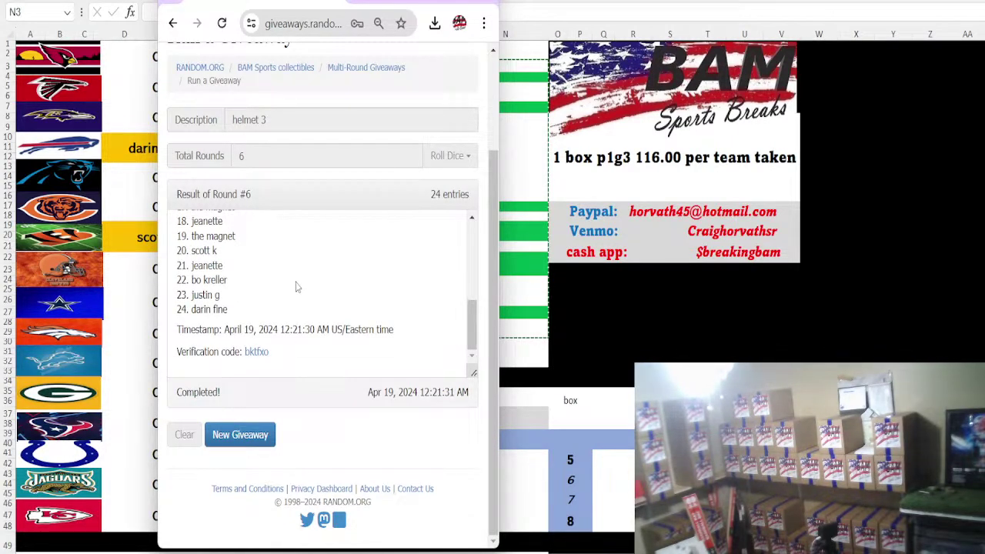
pyautogui.moveTo(288, 351); pyautogui.dragTo(217, 352)
pyautogui.scroll(10, 335, 338)
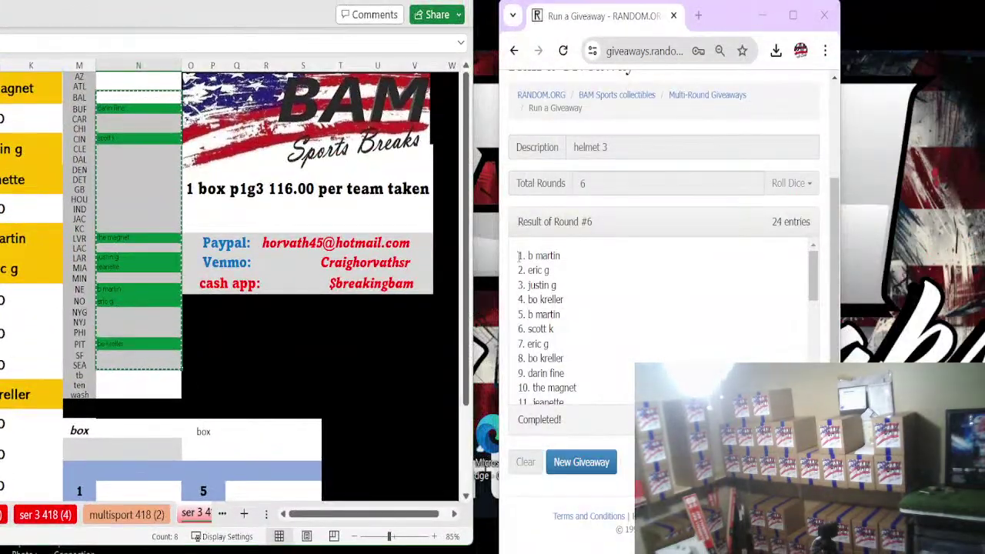
# Copy final-order names 1–3 and paste them at the top of column N.
pyautogui.moveTo(518, 252)
pyautogui.mouseDown()
pyautogui.moveTo(582, 284)
pyautogui.moveTo(573, 290)
pyautogui.mouseUp()
pyautogui.rightClick(541, 269)
pyautogui.click(585, 285)
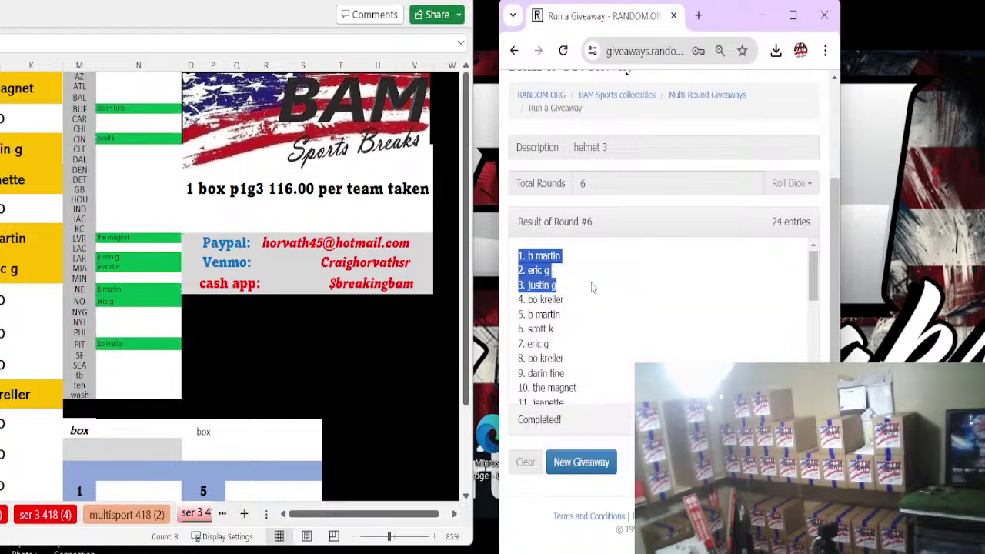
pyautogui.click(196, 161)
pyautogui.click(127, 78)
pyautogui.rightClick(127, 80)
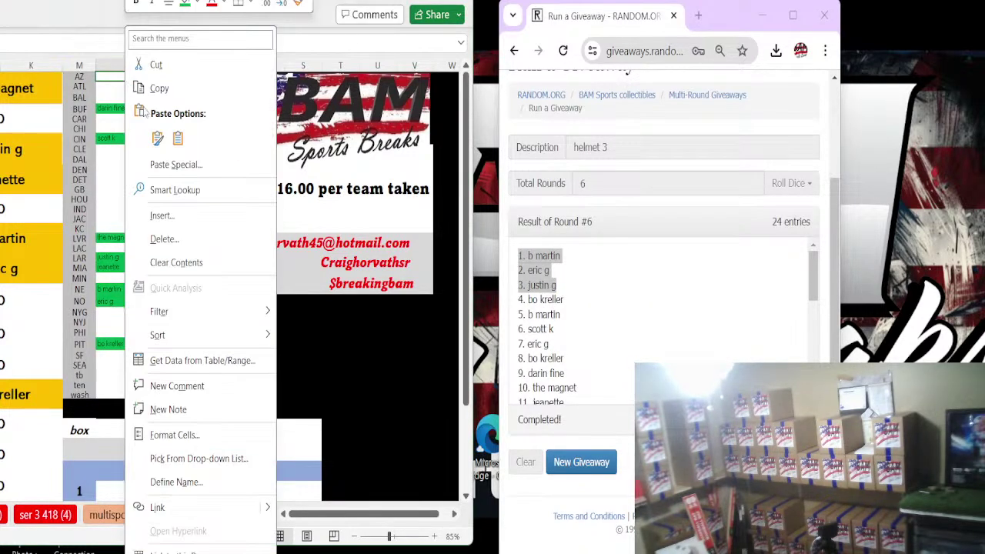
pyautogui.click(158, 136)
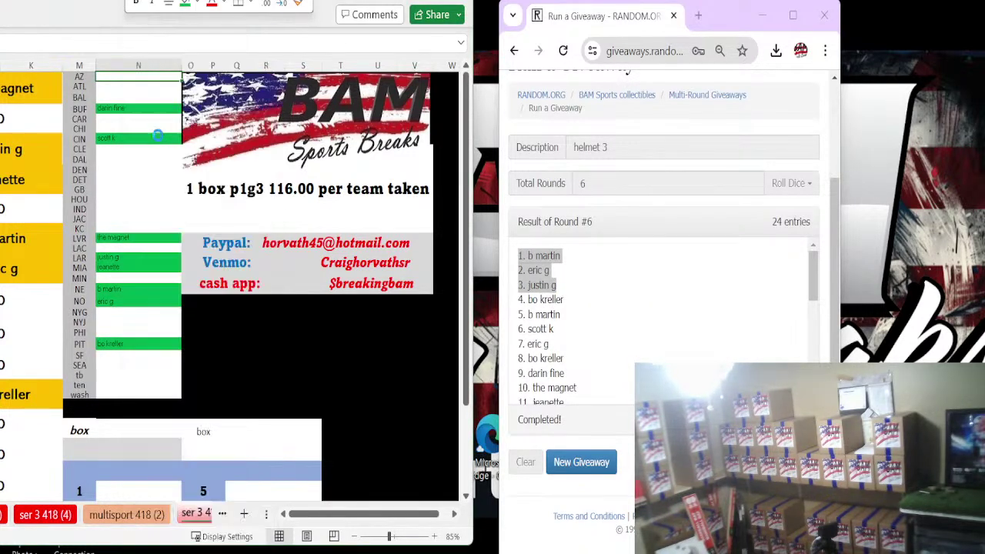
pyautogui.click(521, 305)
pyautogui.moveTo(539, 304); pyautogui.dragTo(584, 318)
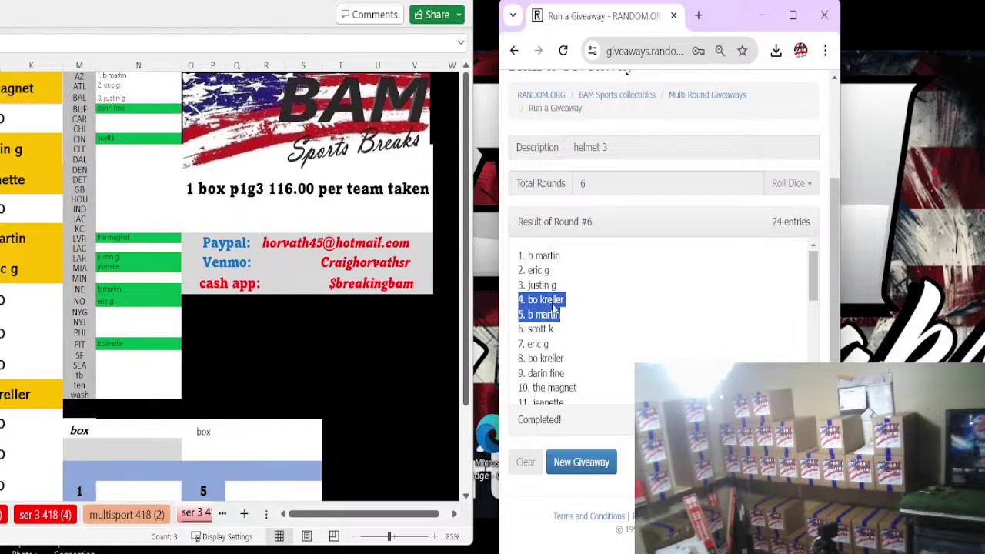
pyautogui.rightClick(552, 307)
pyautogui.click(576, 322)
pyautogui.click(125, 120)
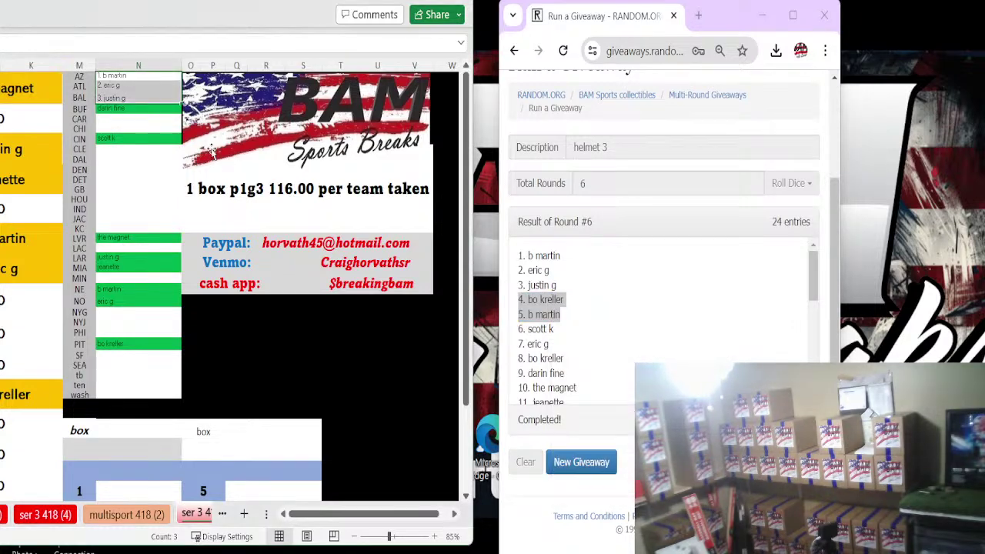
pyautogui.rightClick(126, 120)
pyautogui.click(143, 126)
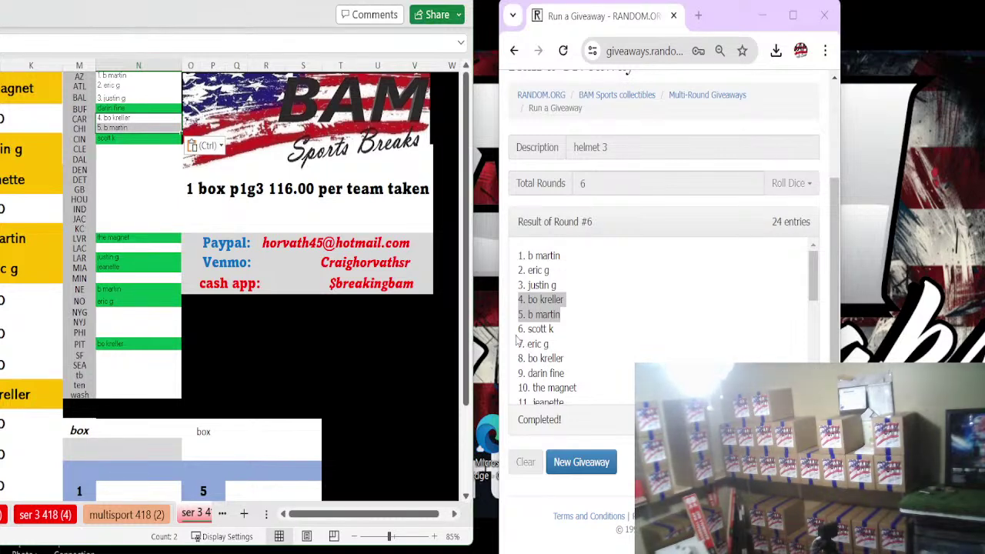
# Copy results 6 through 14 and paste them at the CLE row of column N.
pyautogui.moveTo(517, 326); pyautogui.dragTo(644, 341)
pyautogui.scroll(1, 644, 341)
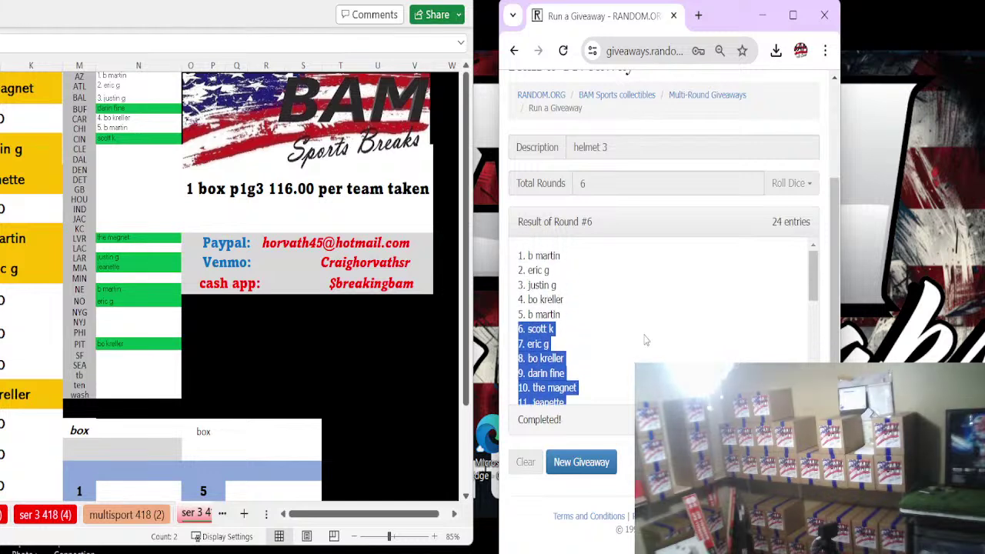
pyautogui.scroll(-1, 644, 341)
pyautogui.click(629, 289)
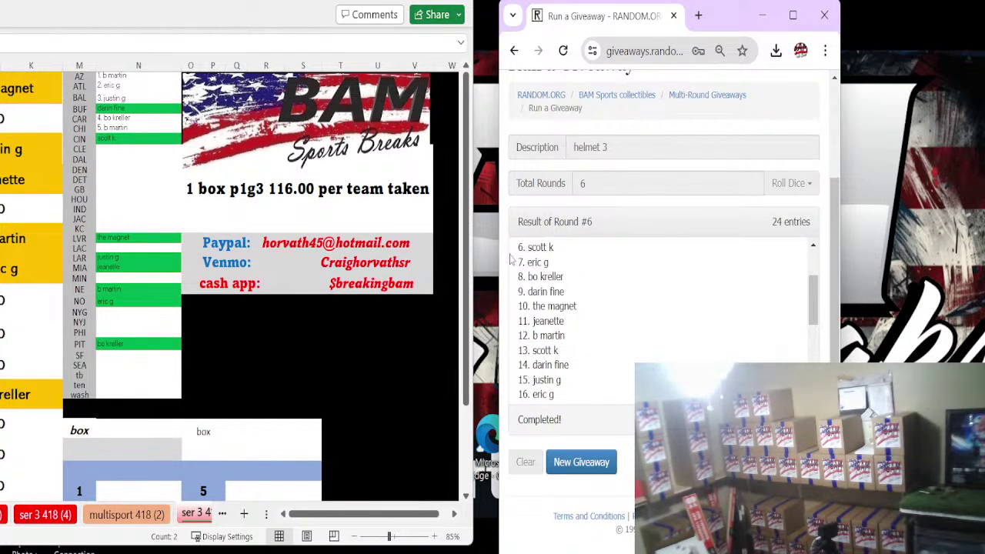
pyautogui.moveTo(511, 248); pyautogui.dragTo(604, 372)
pyautogui.rightClick(632, 337)
pyautogui.click(654, 351)
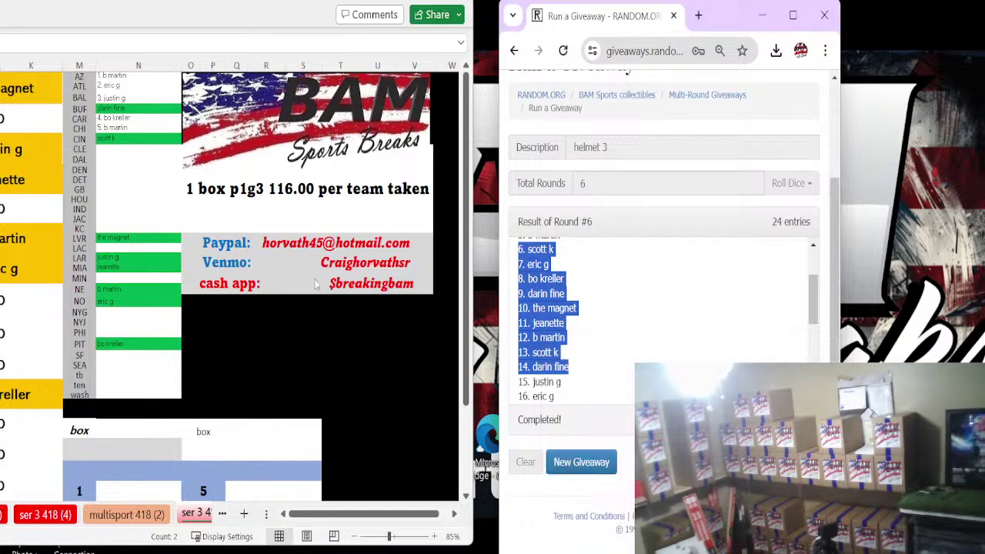
pyautogui.click(106, 148)
pyautogui.rightClick(106, 149)
pyautogui.click(132, 110)
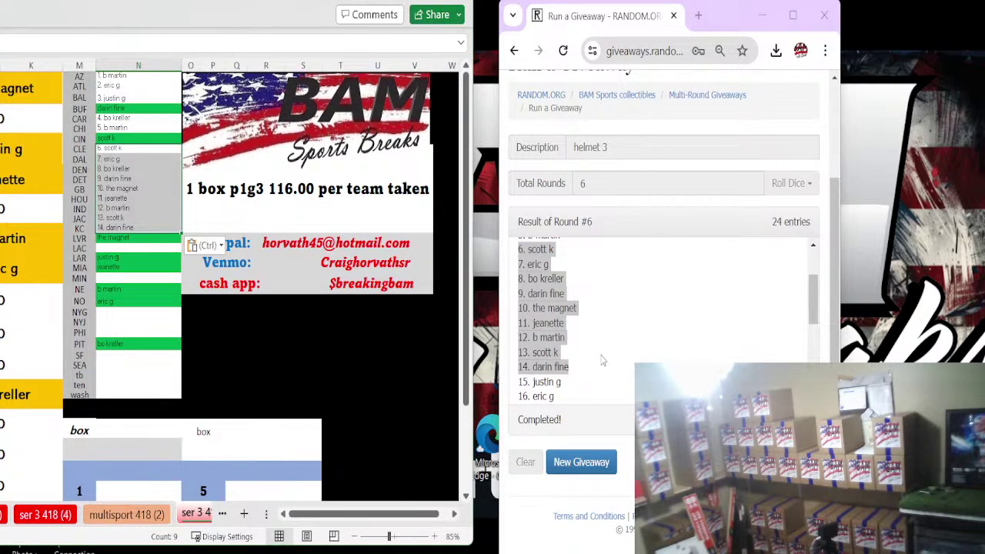
pyautogui.scroll(-2, 603, 360)
pyautogui.moveTo(577, 301); pyautogui.dragTo(507, 305)
pyautogui.rightClick(536, 300)
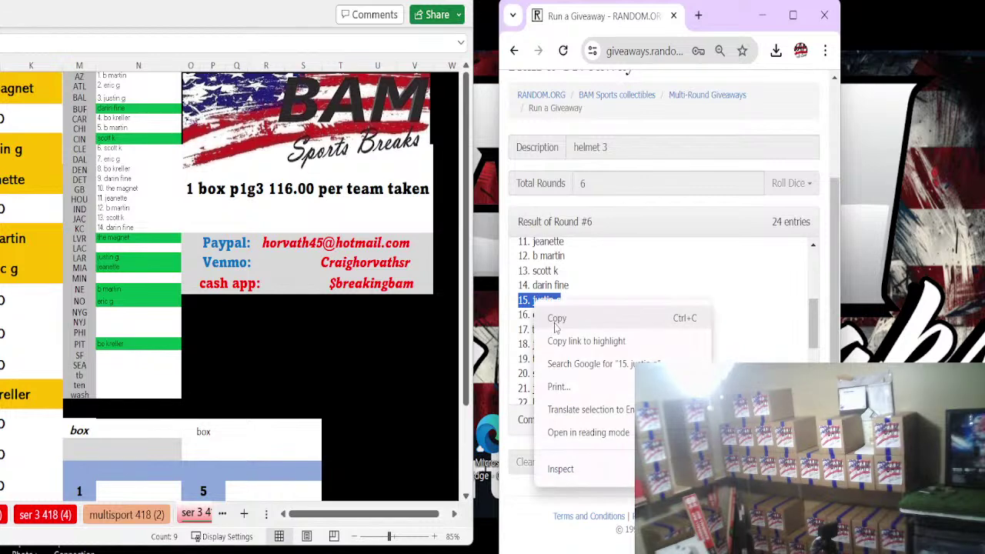
pyautogui.click(556, 325)
pyautogui.click(109, 247)
pyautogui.rightClick(109, 247)
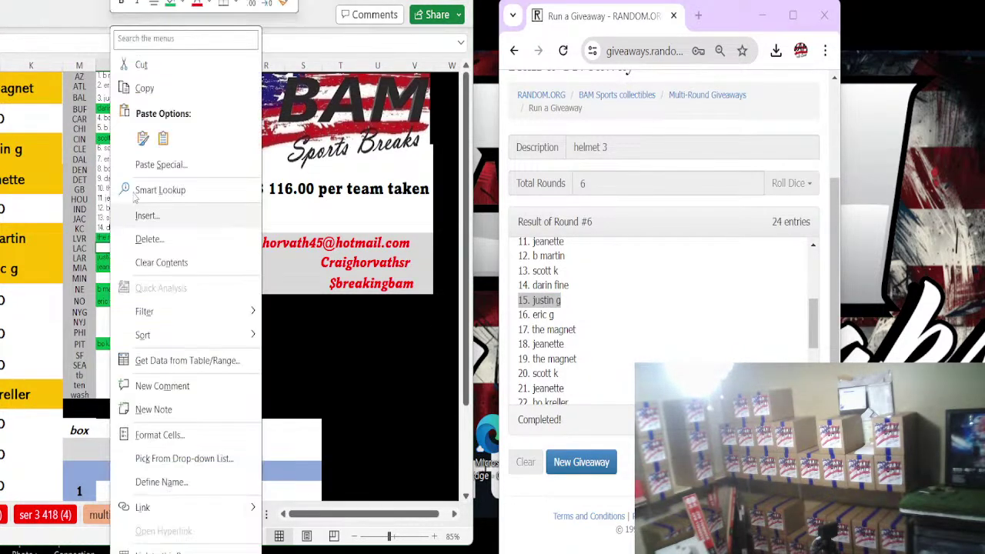
pyautogui.click(138, 136)
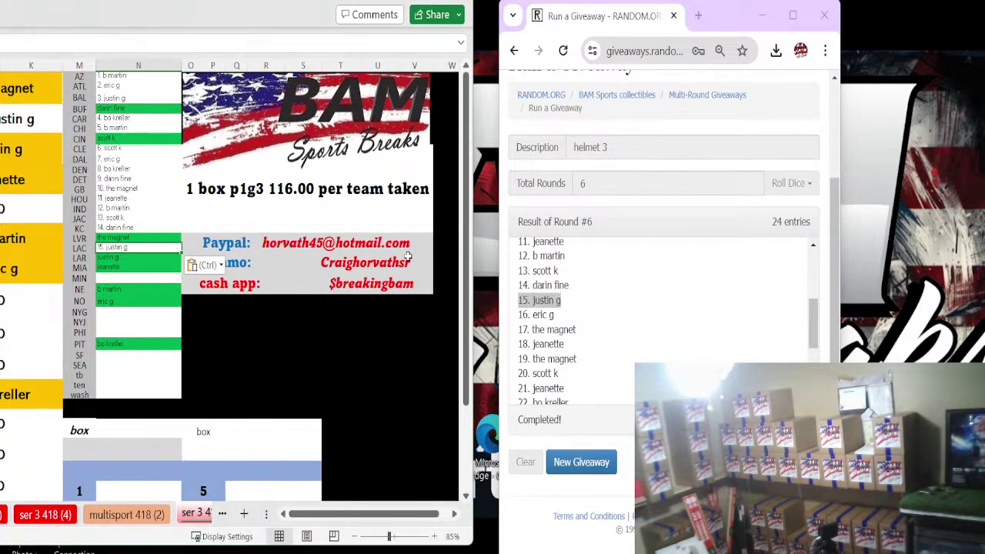
pyautogui.moveTo(576, 315); pyautogui.dragTo(515, 322)
pyautogui.rightClick(560, 323)
pyautogui.click(578, 336)
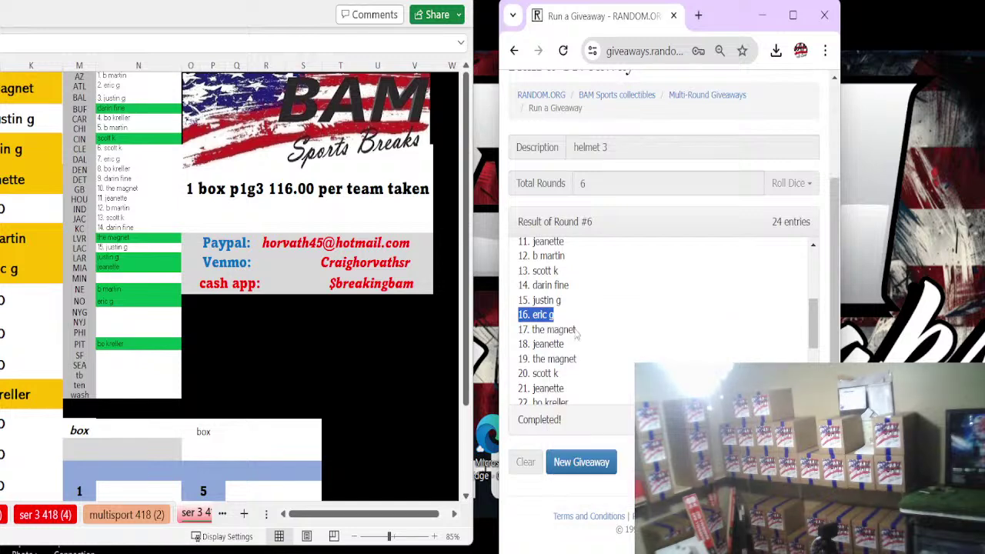
pyautogui.click(139, 267)
pyautogui.rightClick(121, 277)
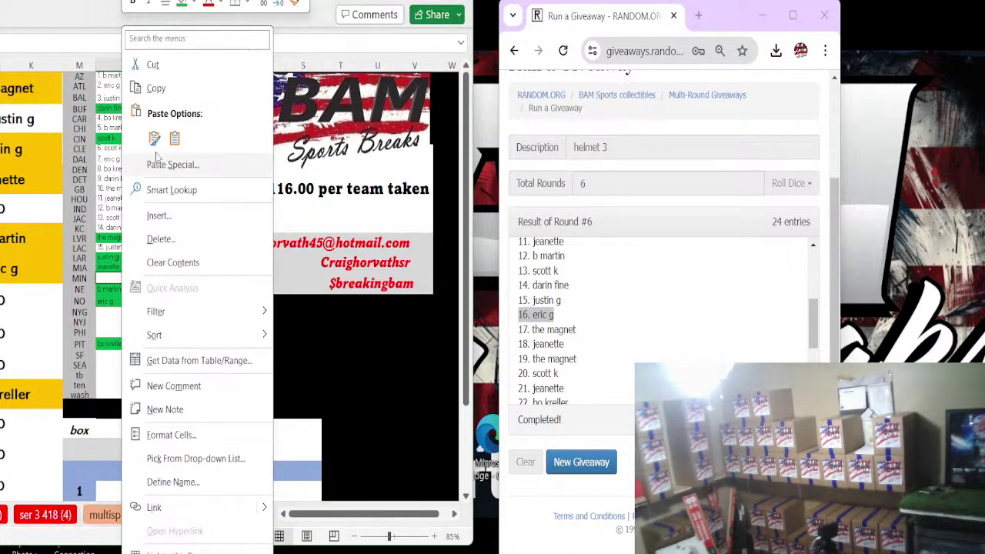
pyautogui.click(141, 136)
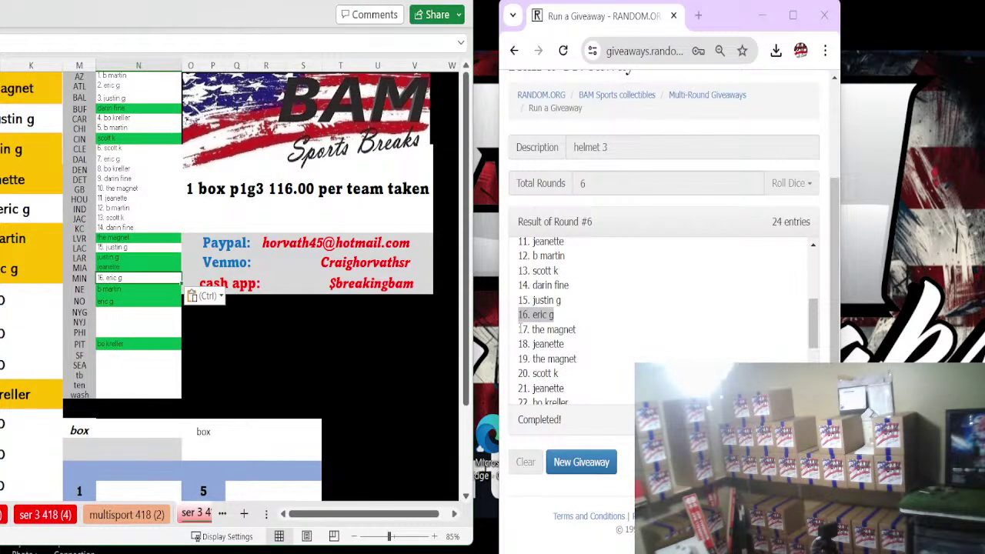
# Copy results 17 through 19 and paste them from the NYG row down.
pyautogui.moveTo(520, 328); pyautogui.dragTo(586, 354)
pyautogui.rightClick(571, 355)
pyautogui.click(588, 366)
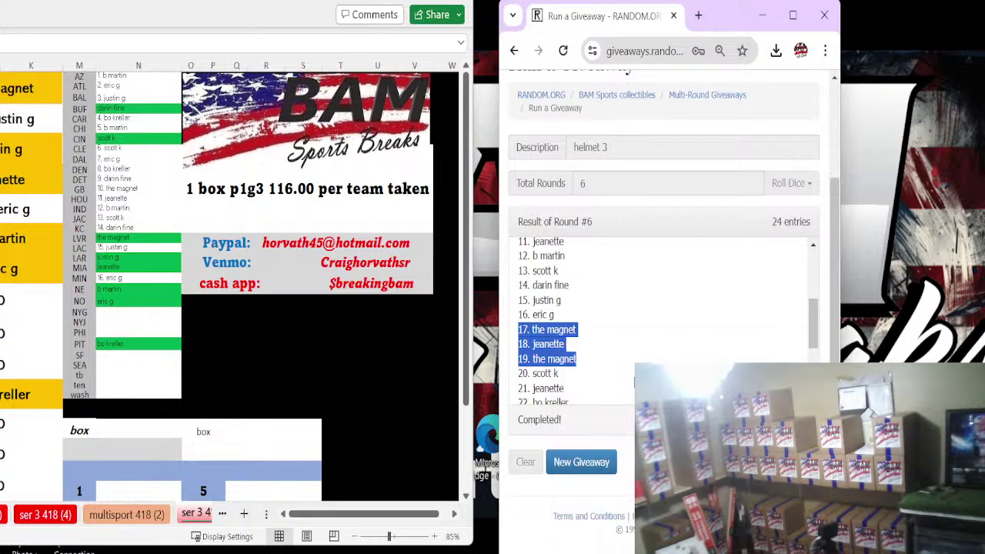
pyautogui.click(112, 315)
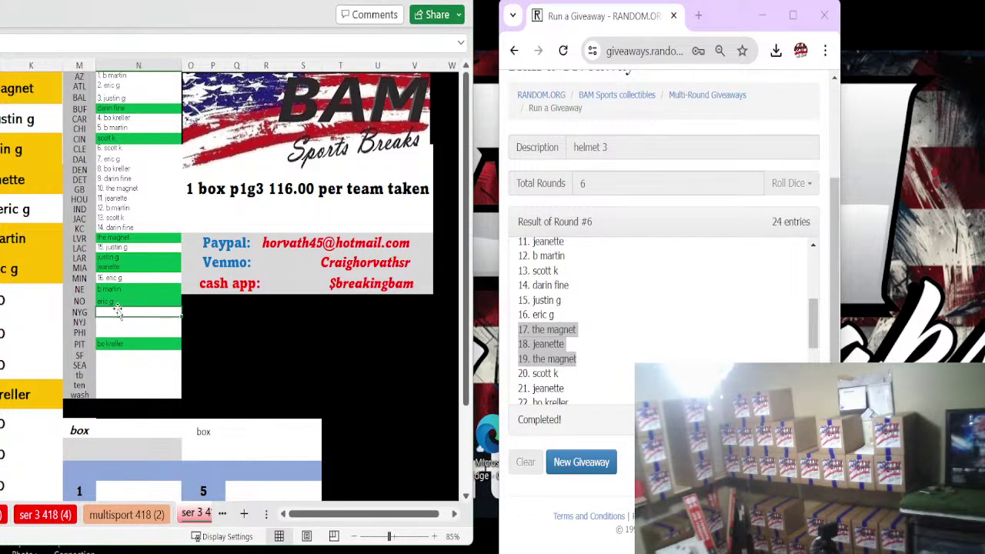
pyautogui.rightClick(117, 308)
pyautogui.click(141, 136)
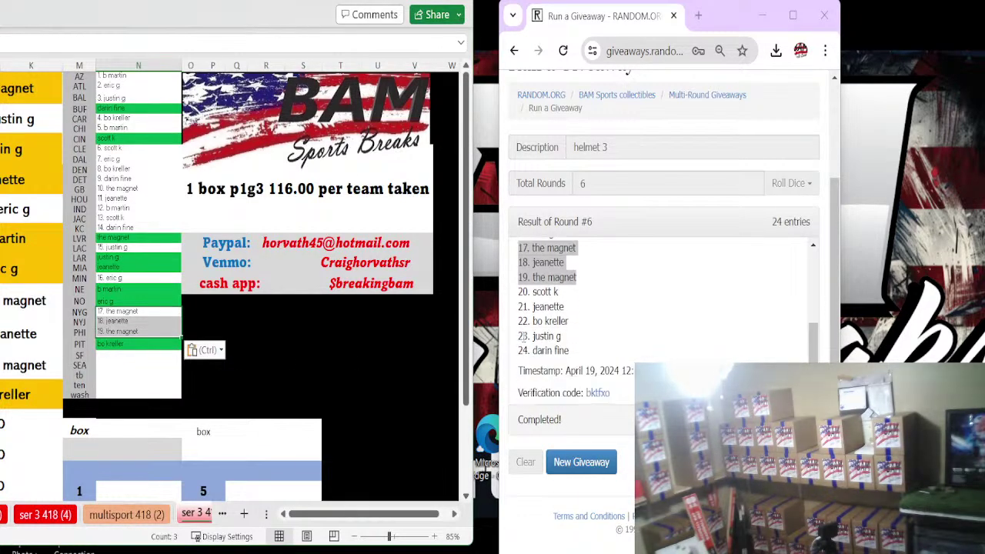
# Paste the last names 20–24 beside SF, then minimize the browser and move Excel right.
pyautogui.moveTo(519, 296); pyautogui.dragTo(604, 356)
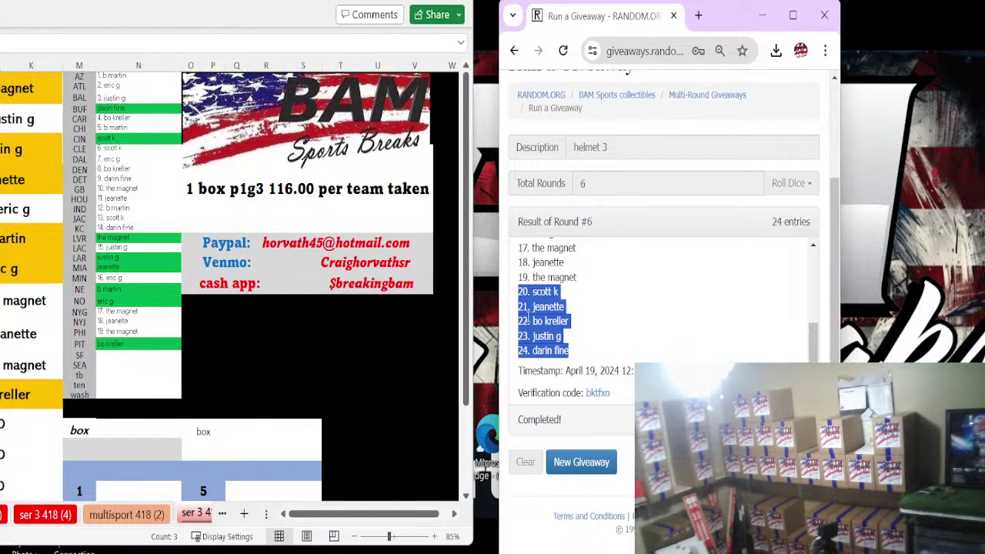
pyautogui.rightClick(529, 322)
pyautogui.click(549, 335)
pyautogui.click(115, 323)
pyautogui.click(115, 355)
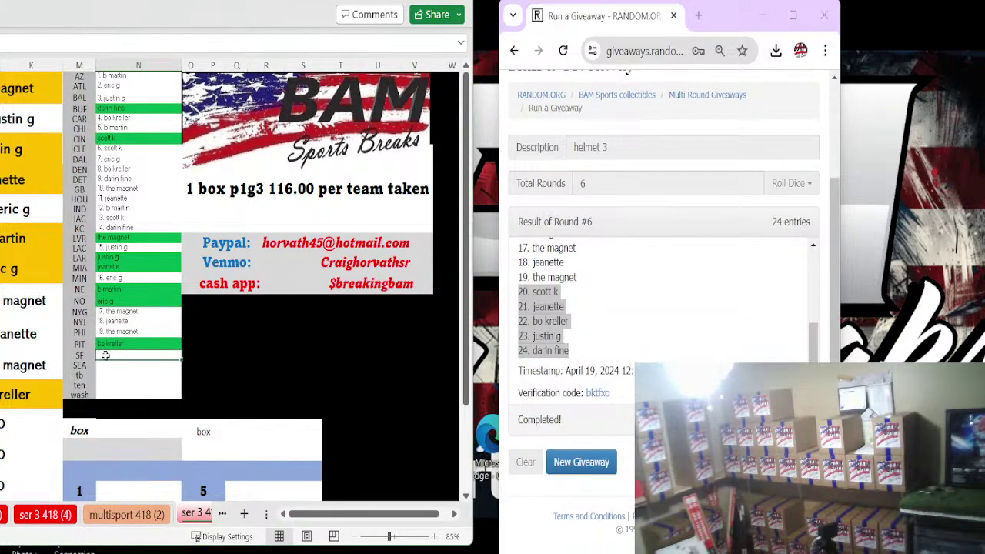
pyautogui.rightClick(115, 355)
pyautogui.click(139, 137)
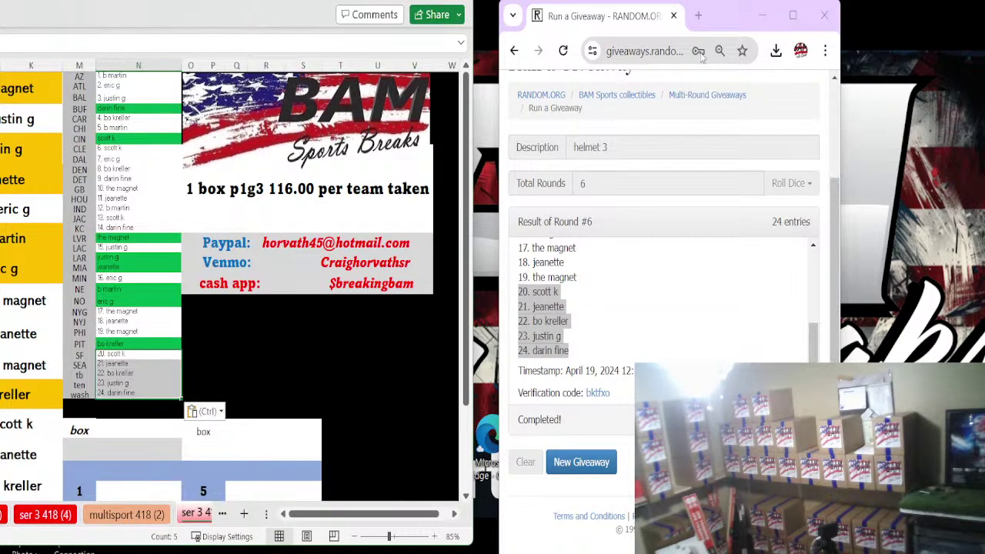
pyautogui.click(762, 15)
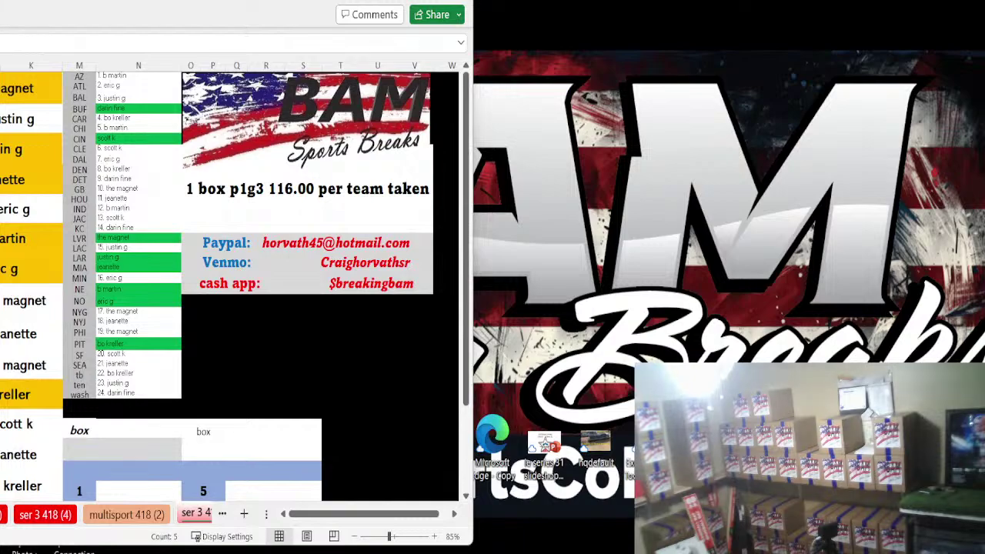
pyautogui.moveTo(202, 2); pyautogui.dragTo(594, 2)
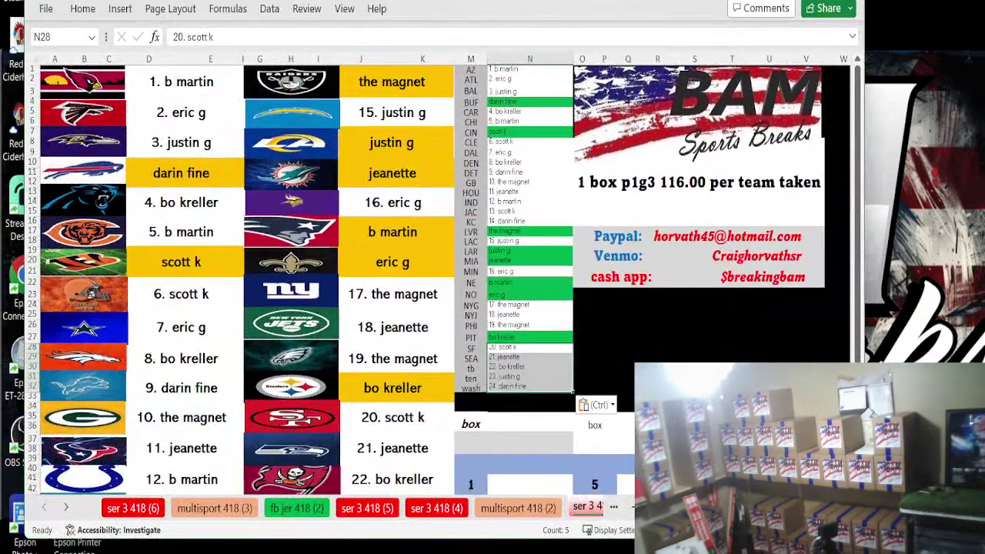
# Show the sheet full screen and fill the column O box header cells black.
pyautogui.hotkey('ctrl', 'shift', 'F1')
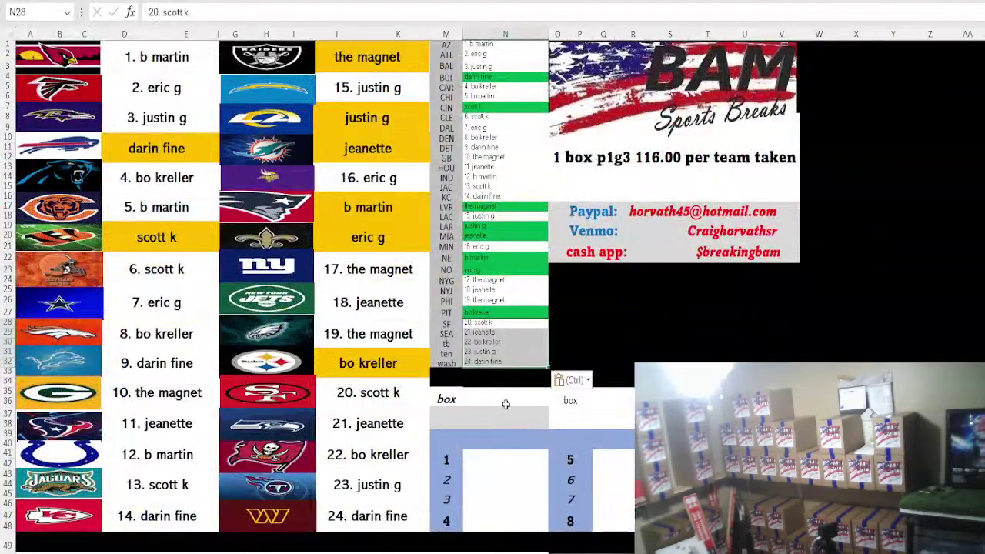
pyautogui.moveTo(584, 401); pyautogui.dragTo(622, 418)
pyautogui.rightClick(622, 418)
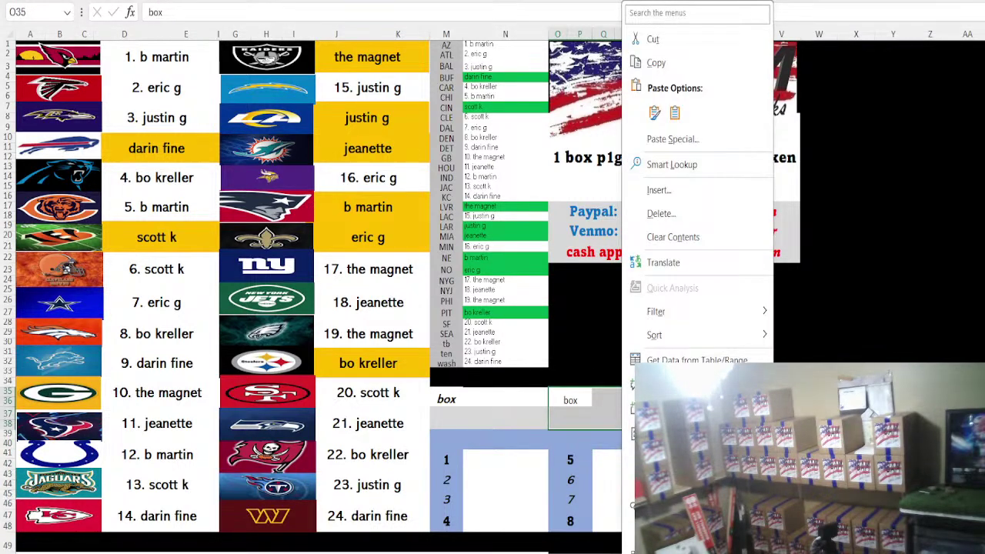
pyautogui.click(687, 192)
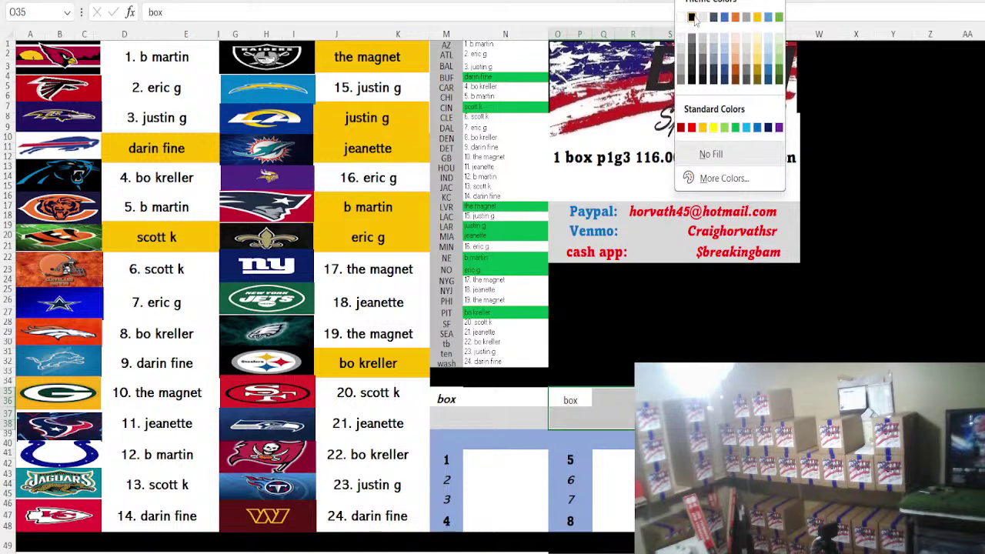
pyautogui.click(693, 18)
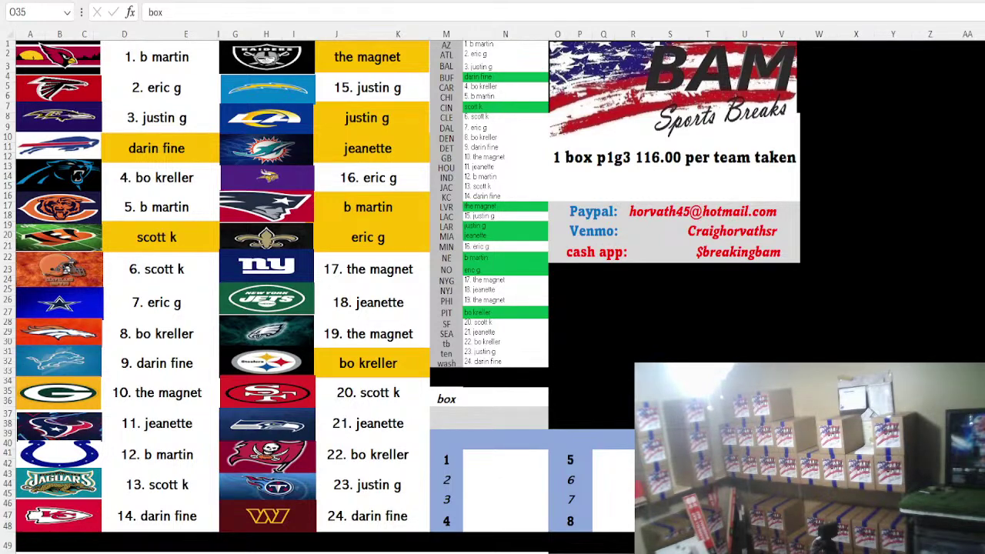
pyautogui.hotkey('alt', 'Tab')
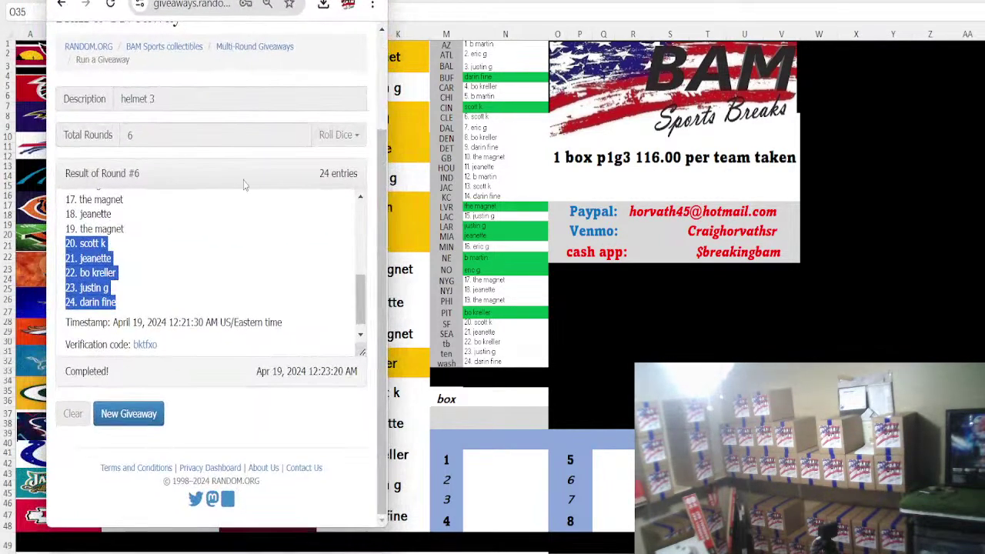
# Start a new giveaway and paste the 42 Notepad box numbers as its entries.
pyautogui.click(143, 413)
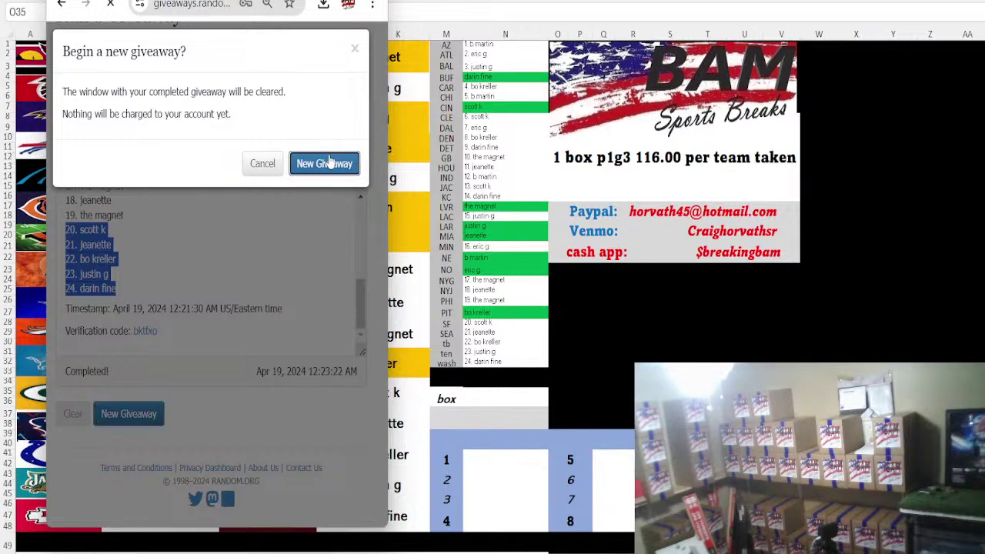
pyautogui.click(325, 163)
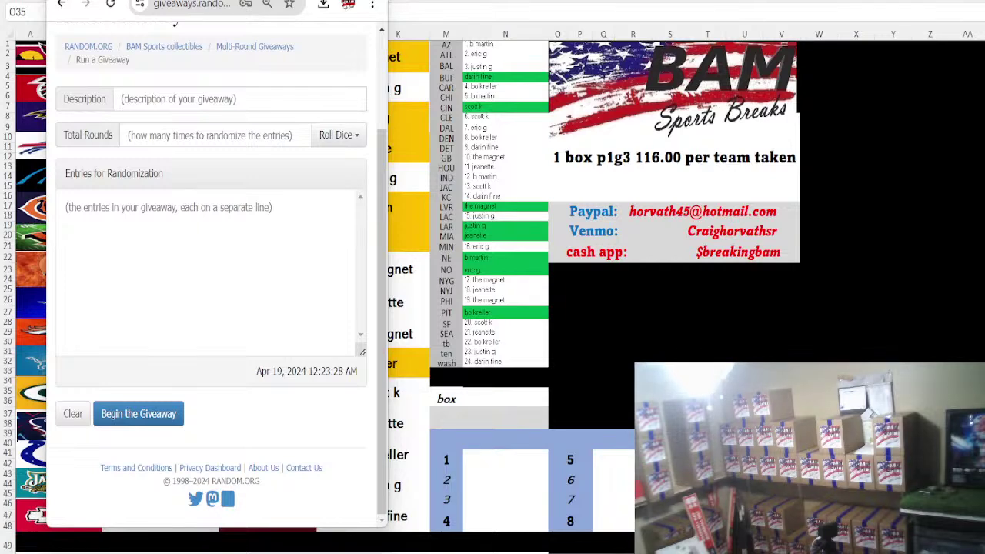
pyautogui.hotkey('alt', 'Tab')
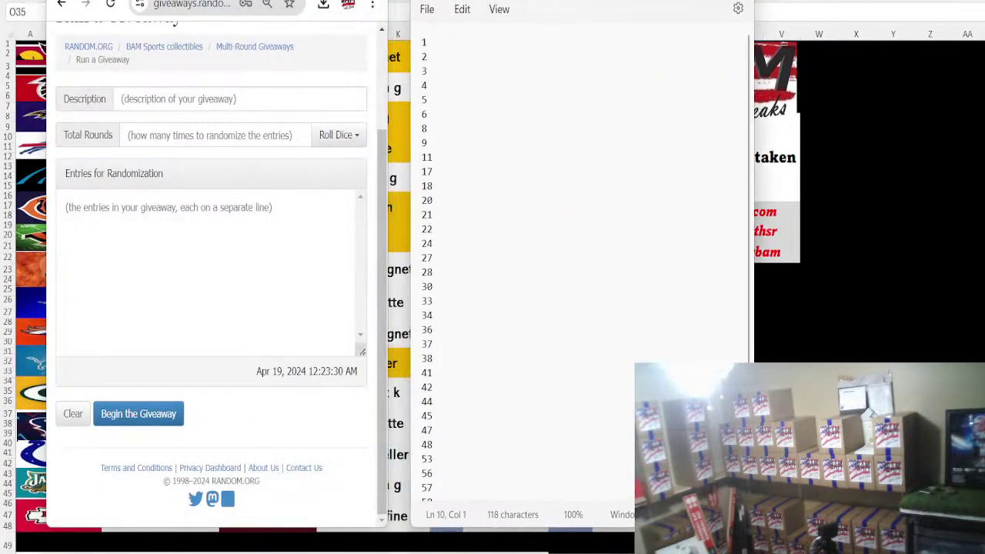
pyautogui.moveTo(423, 40); pyautogui.dragTo(457, 516)
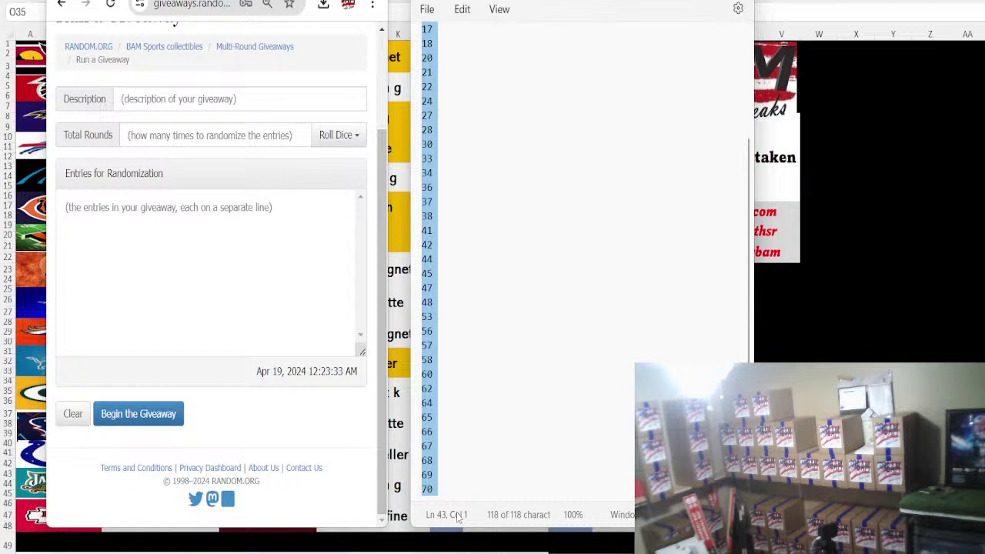
pyautogui.rightClick(470, 297)
pyautogui.click(492, 18)
pyautogui.click(99, 244)
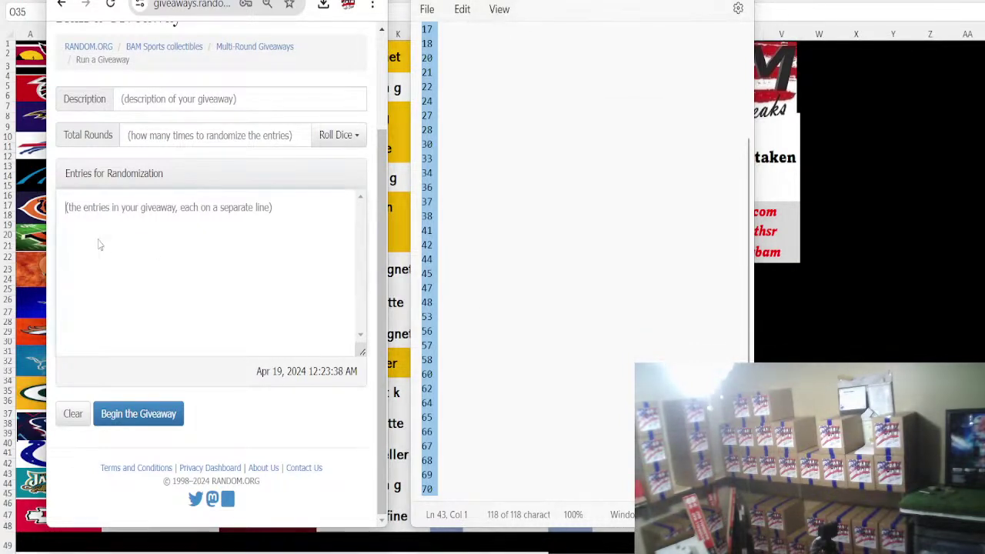
pyautogui.rightClick(98, 244)
pyautogui.click(122, 398)
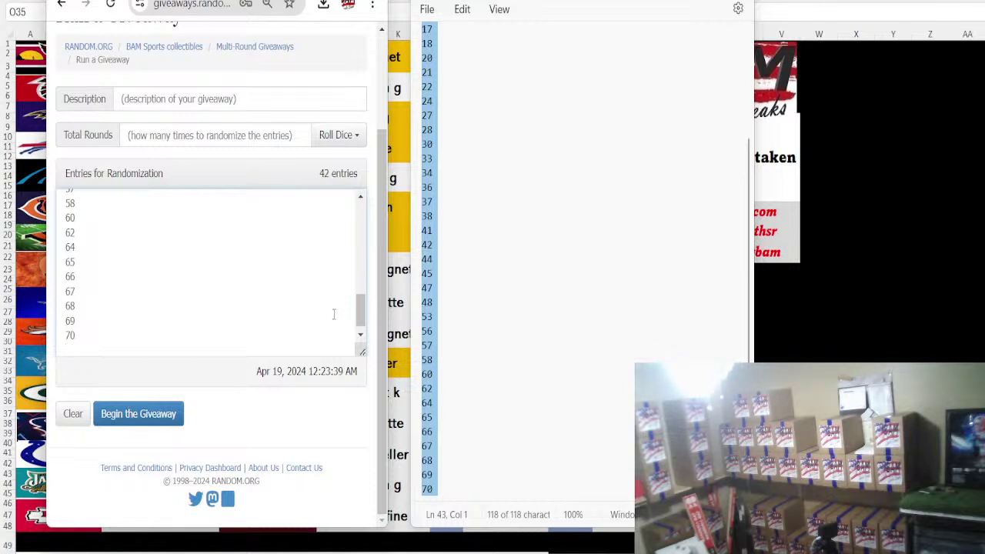
pyautogui.moveTo(360, 311)
pyautogui.mouseDown()
pyautogui.moveTo(358, 212)
pyautogui.moveTo(356, 322)
pyautogui.mouseUp()
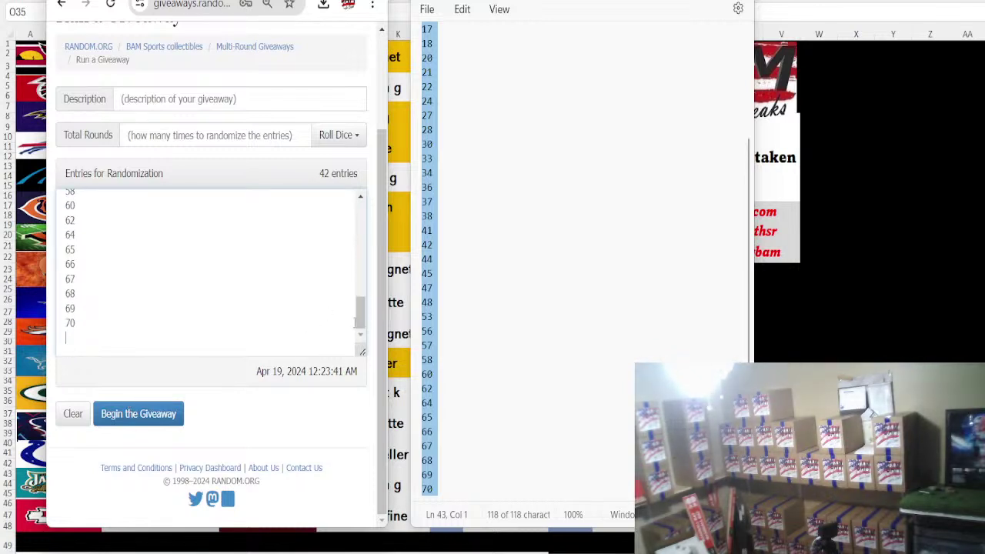
# Describe the giveaway as 'lid 3' and roll 2d6 to set 8 rounds.
pyautogui.click(248, 101)
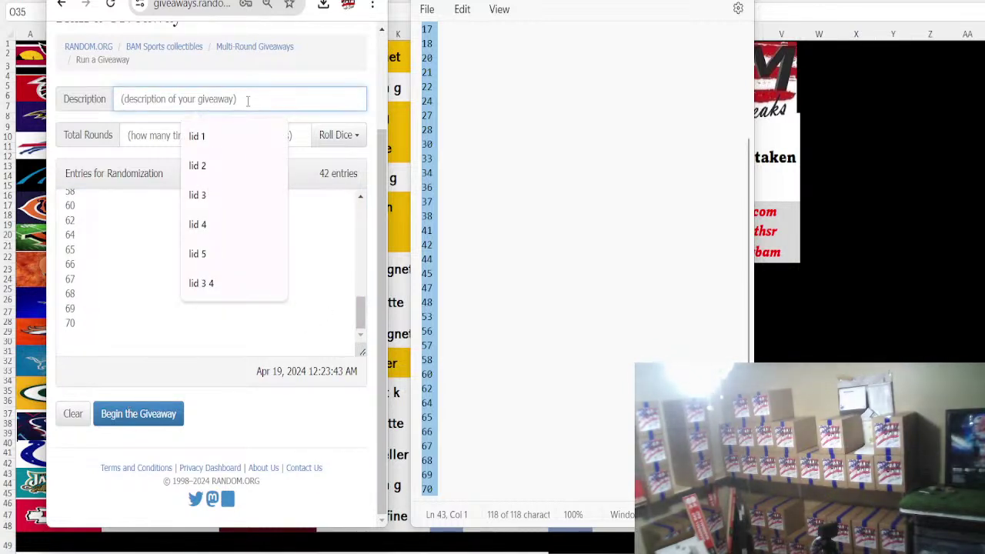
pyautogui.write('lid 3')
pyautogui.click(232, 145)
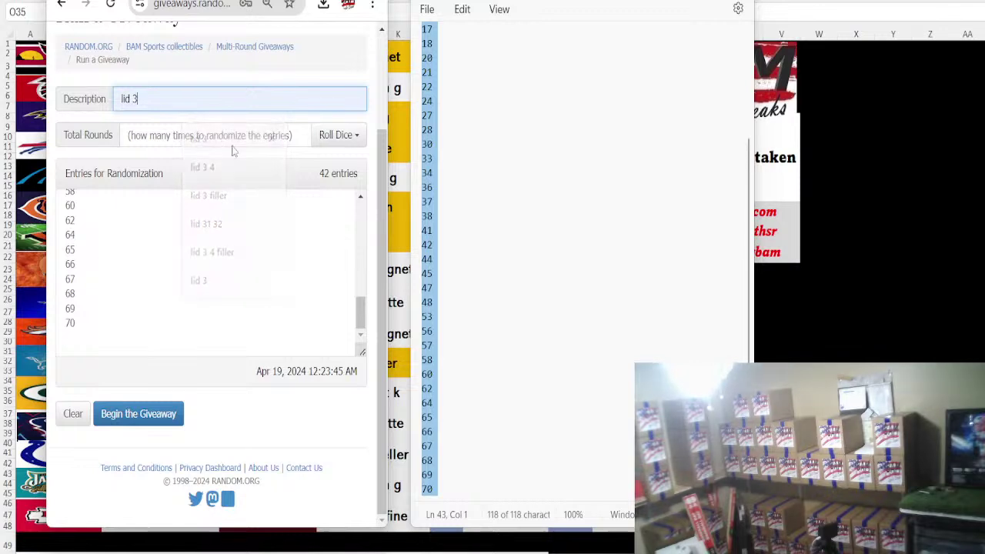
pyautogui.click(327, 135)
pyautogui.click(322, 180)
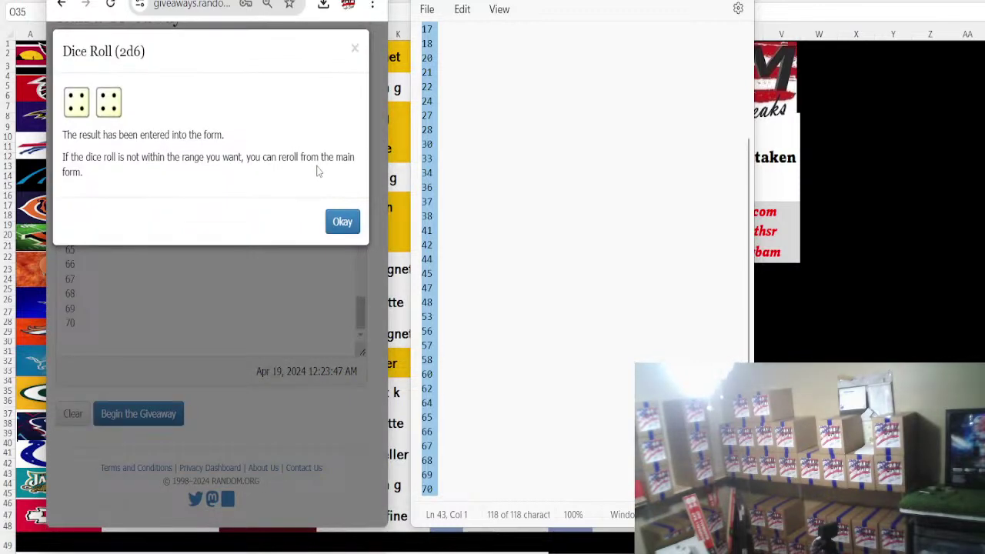
pyautogui.click(342, 220)
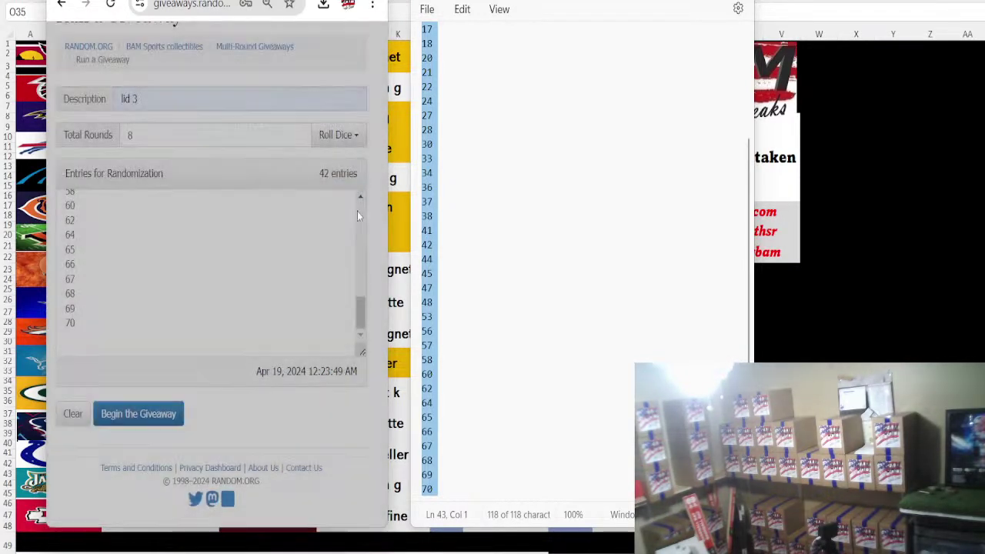
# Run all eight rounds of the lid 3 giveaway and highlight the winning number 58.
pyautogui.click(139, 426)
pyautogui.click(313, 132)
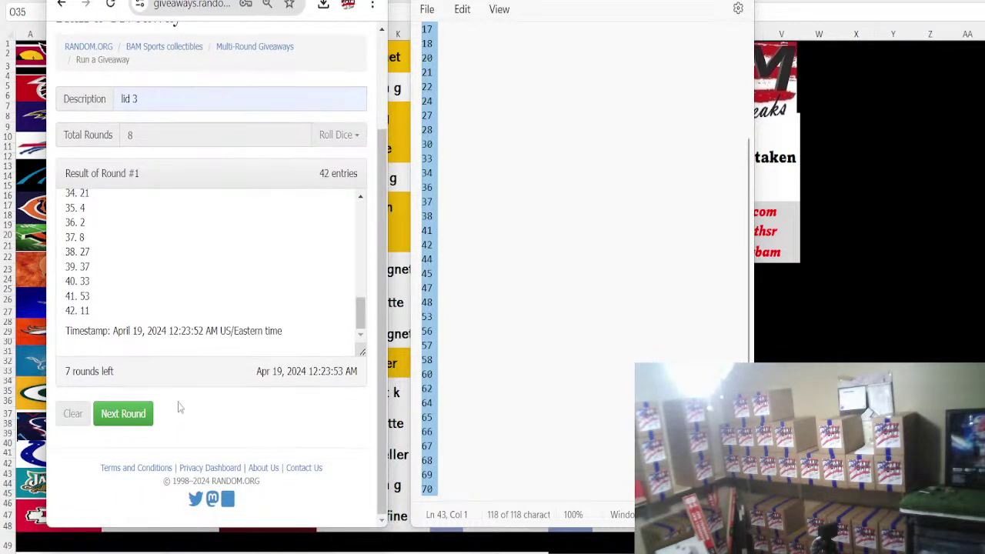
pyautogui.click(137, 419)
pyautogui.click(138, 411)
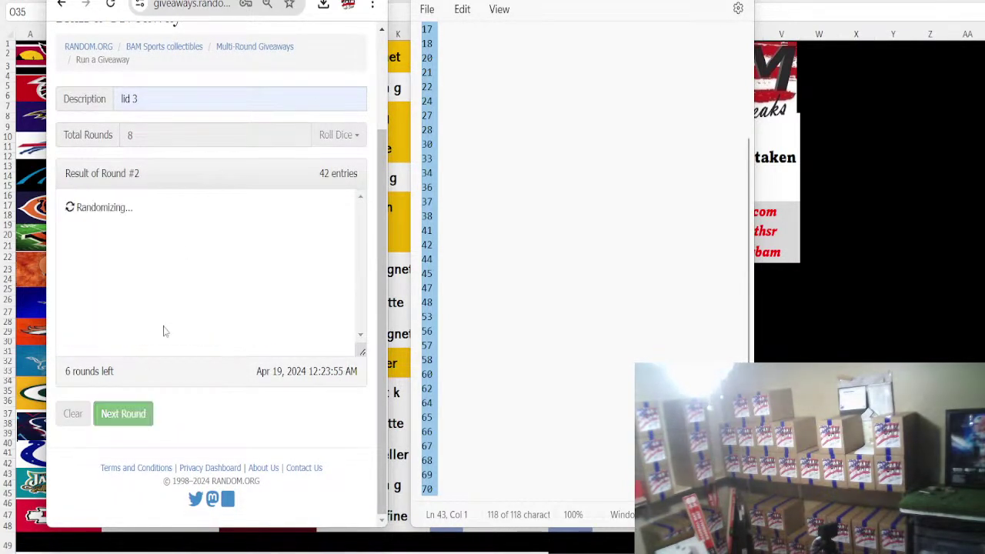
pyautogui.click(132, 412)
pyautogui.click(127, 410)
pyautogui.click(132, 413)
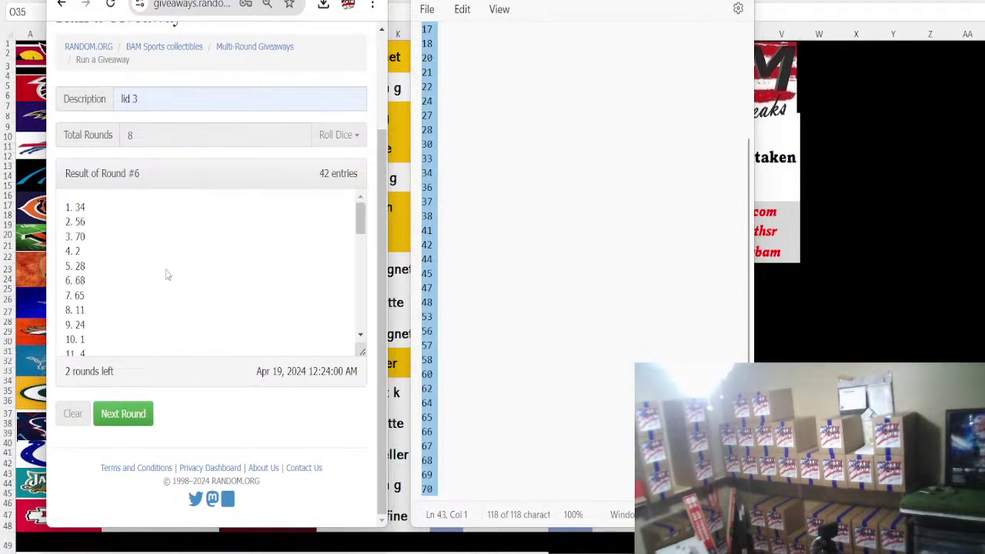
pyautogui.click(135, 419)
pyautogui.click(127, 411)
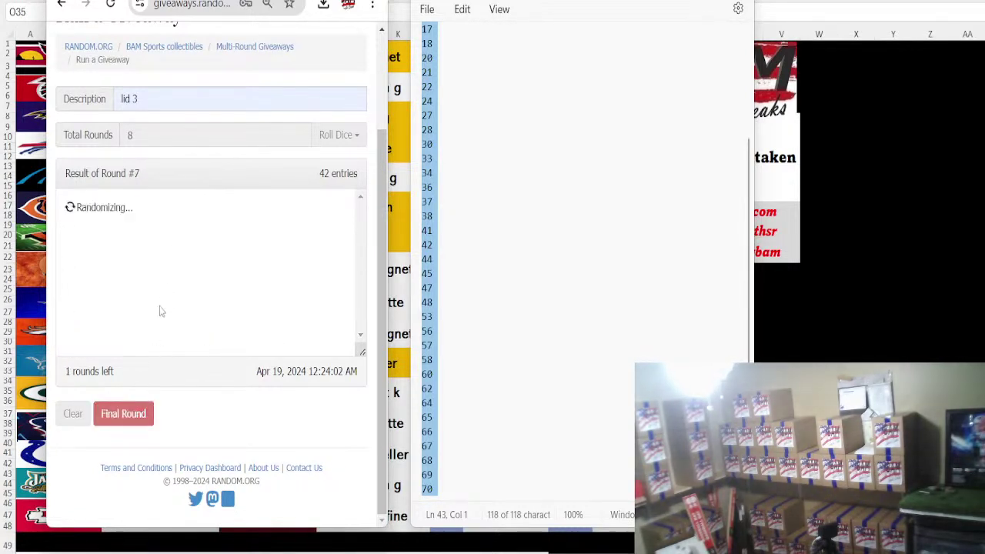
pyautogui.scroll(8, 265, 279)
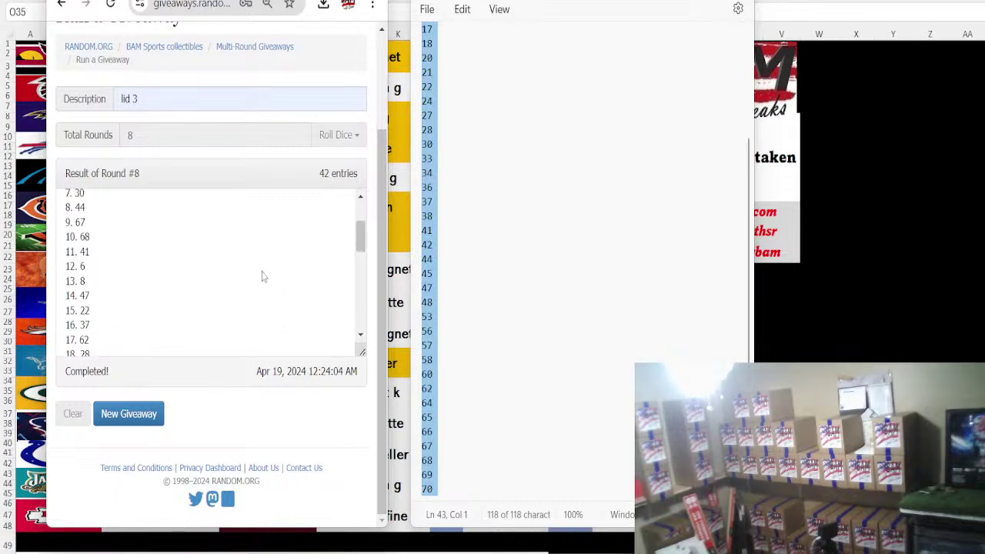
pyautogui.moveTo(110, 209); pyautogui.dragTo(49, 215)
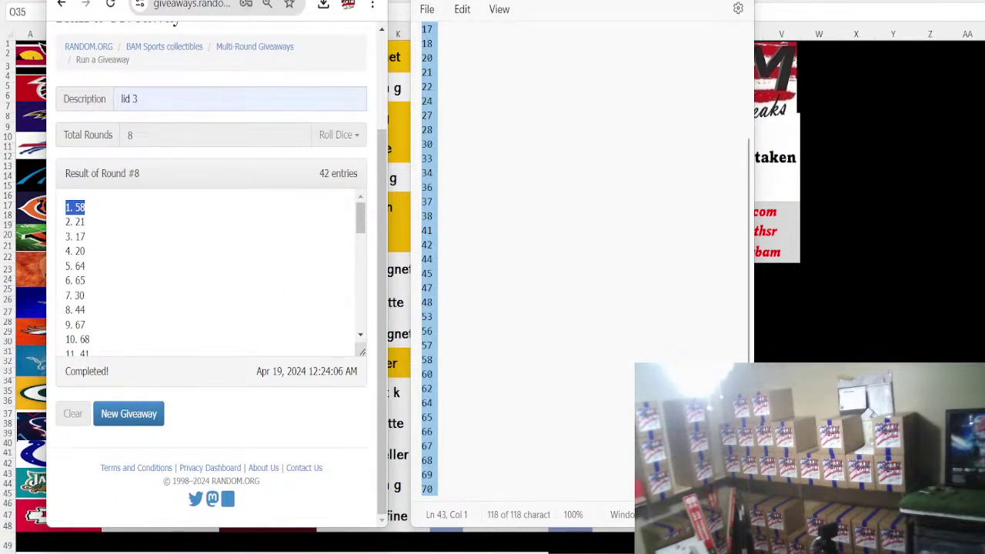
pyautogui.press('super+Down')
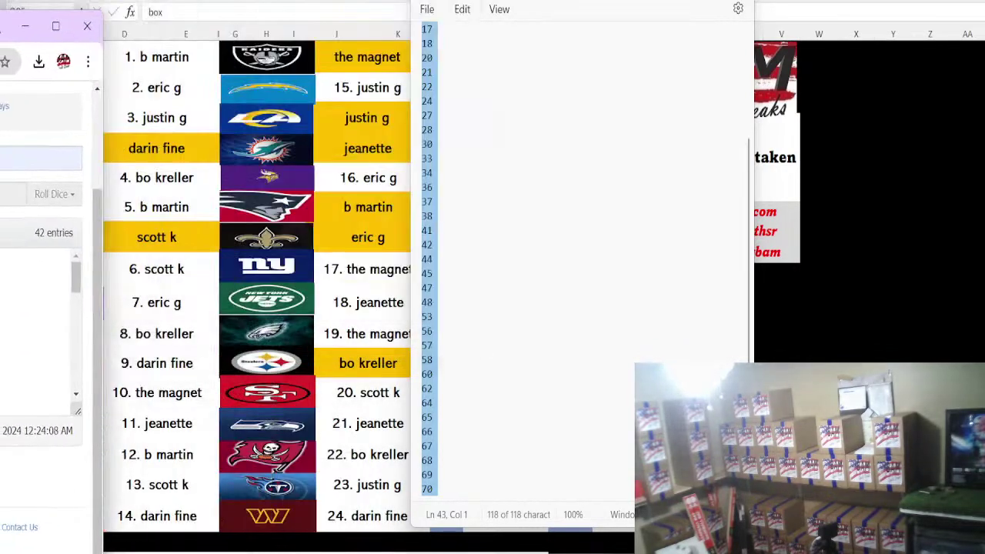
# Remove 58 from the Notepad list and enter 58 in the cell beside box.
pyautogui.click(531, 265)
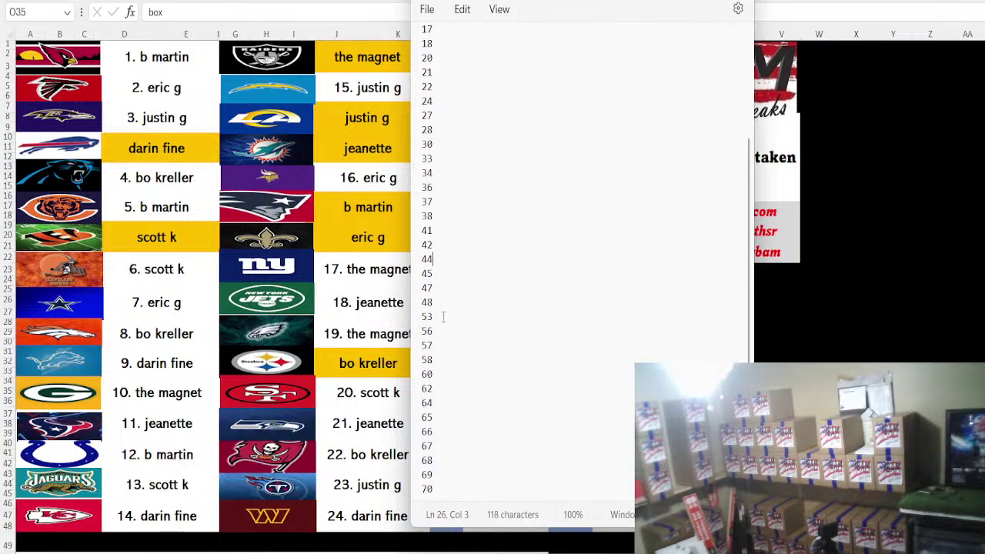
pyautogui.moveTo(434, 360); pyautogui.dragTo(421, 359)
pyautogui.press('Delete')
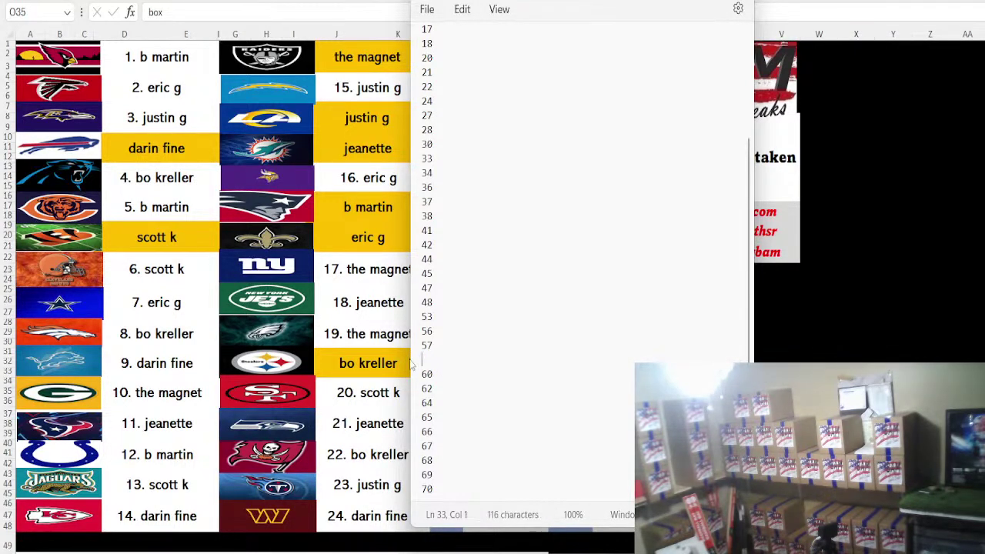
pyautogui.press('Delete')
pyautogui.press('super+Down')
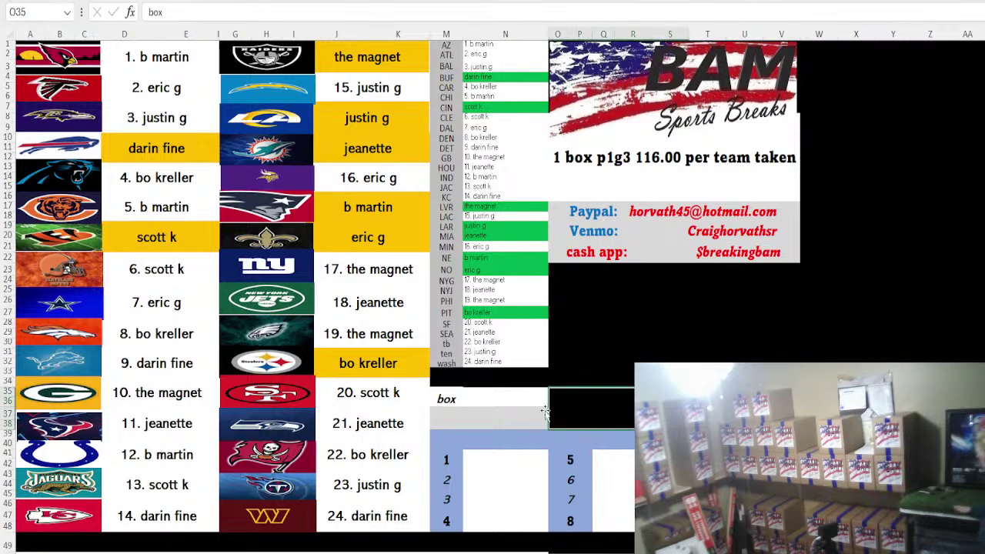
pyautogui.click(490, 395)
pyautogui.hotkey('ctrl', 'v')
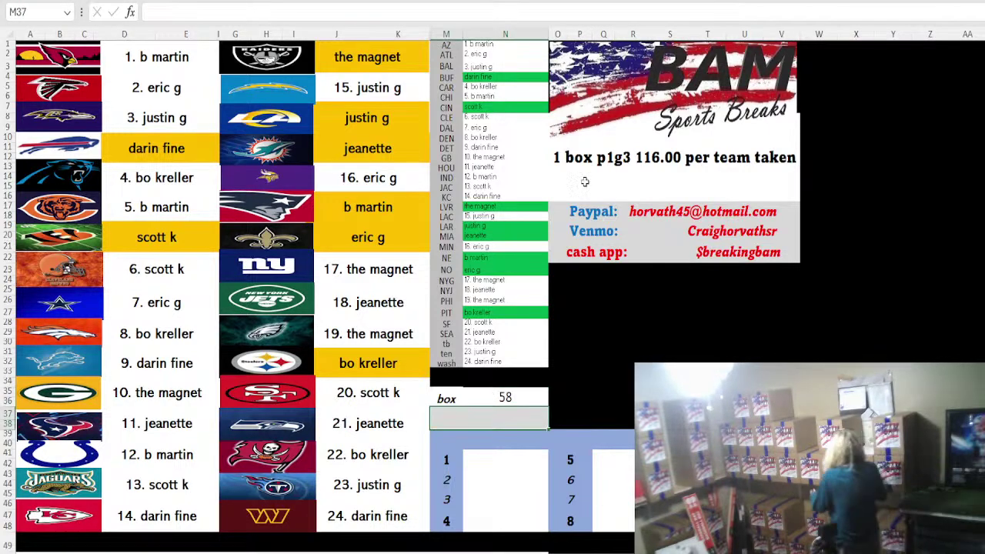
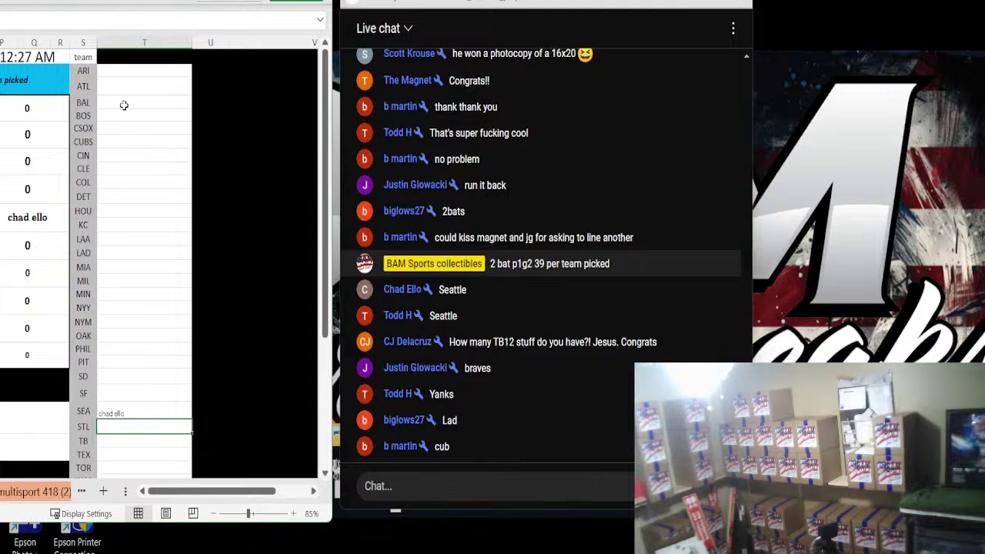
# Enter the buyers' names beside ATL, NYY and LAD in column T.
pyautogui.doubleClick(120, 88)
pyautogui.write('justi')
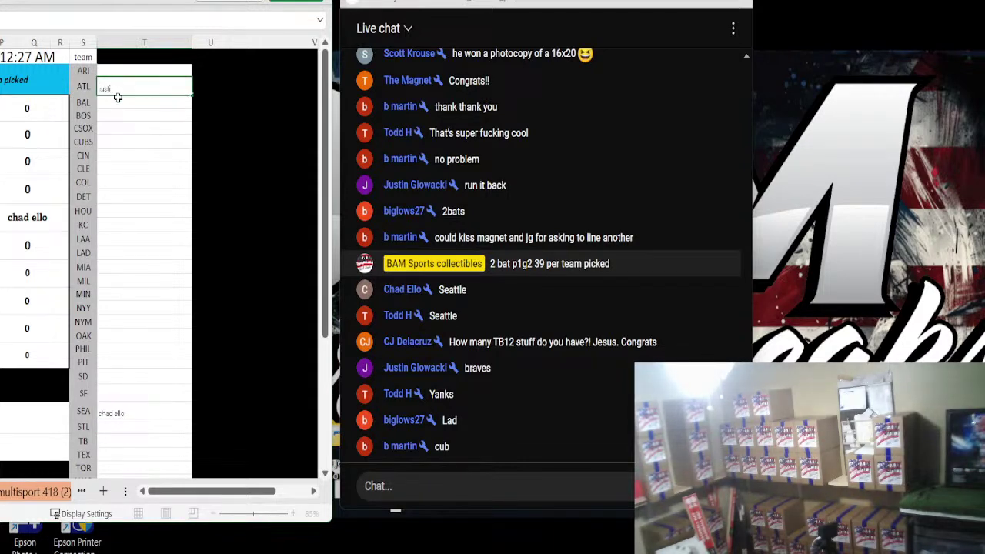
pyautogui.write('n g')
pyautogui.press('Return')
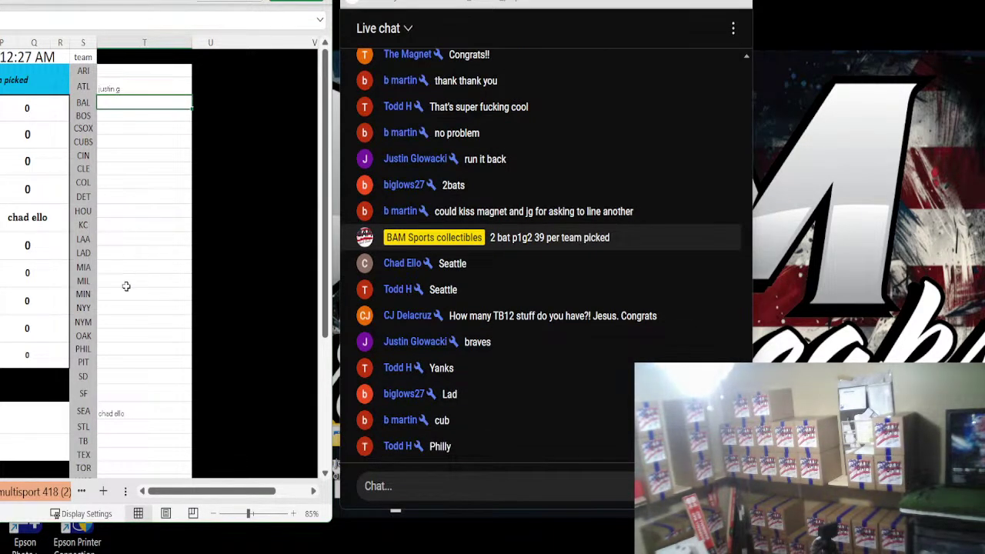
pyautogui.click(123, 306)
pyautogui.write('todd h')
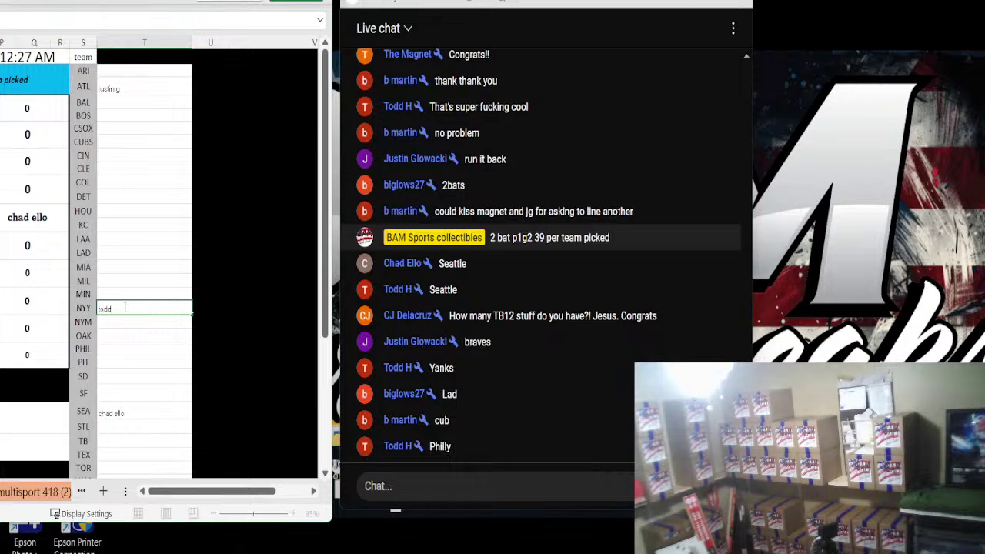
pyautogui.press('Return')
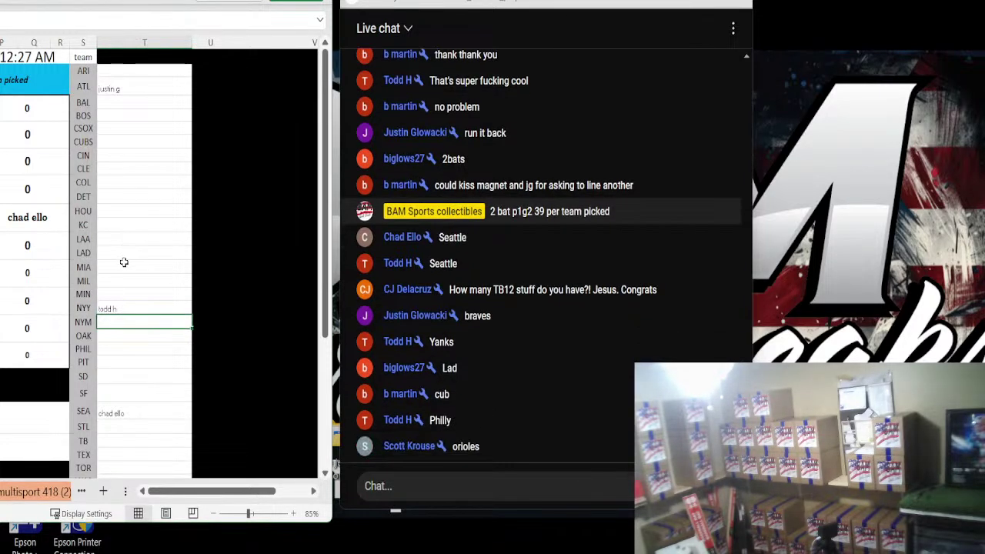
pyautogui.click(123, 254)
pyautogui.write('big')
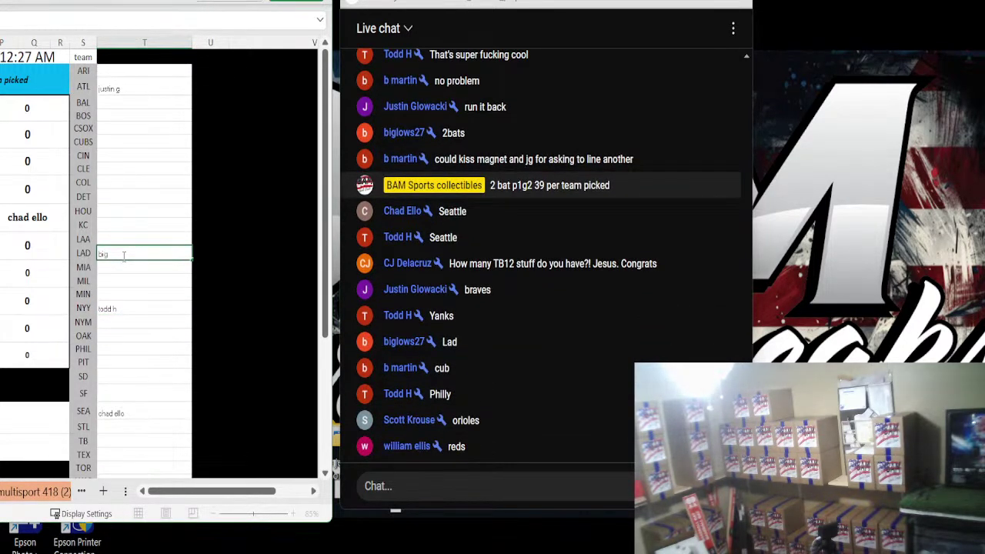
pyautogui.write(' lows')
pyautogui.press('Return')
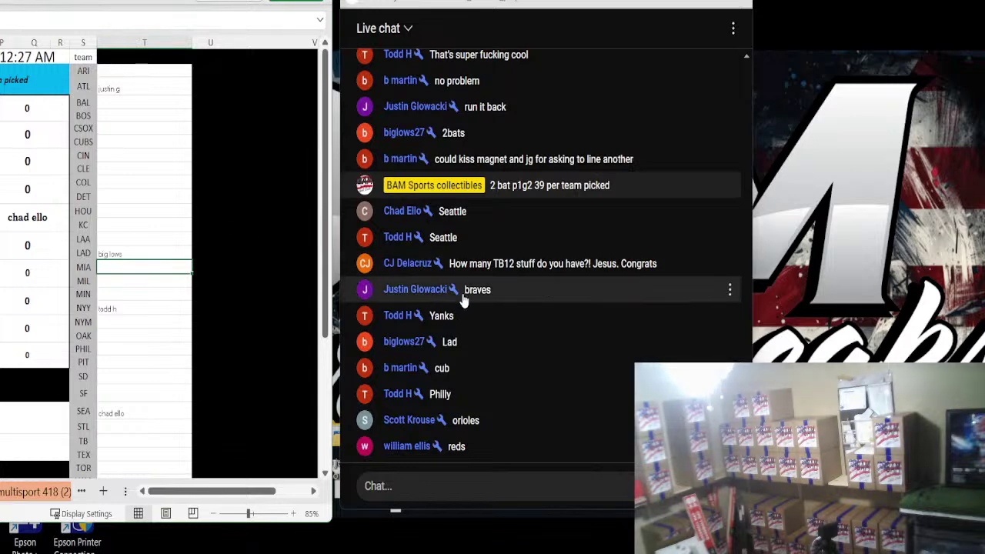
# Enter the buyers' names beside CUBS, PHIL, BAL and CIN.
pyautogui.click(120, 143)
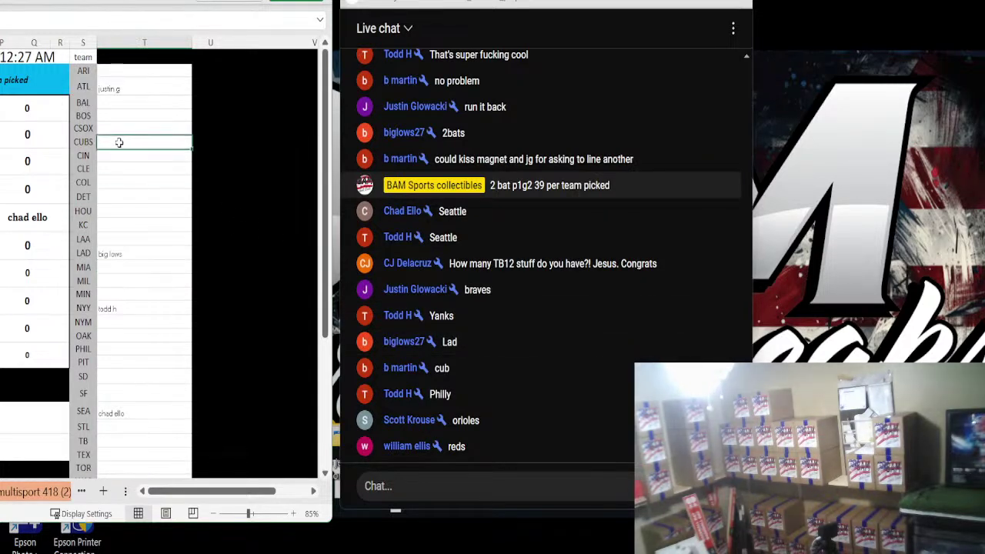
pyautogui.press('Return')
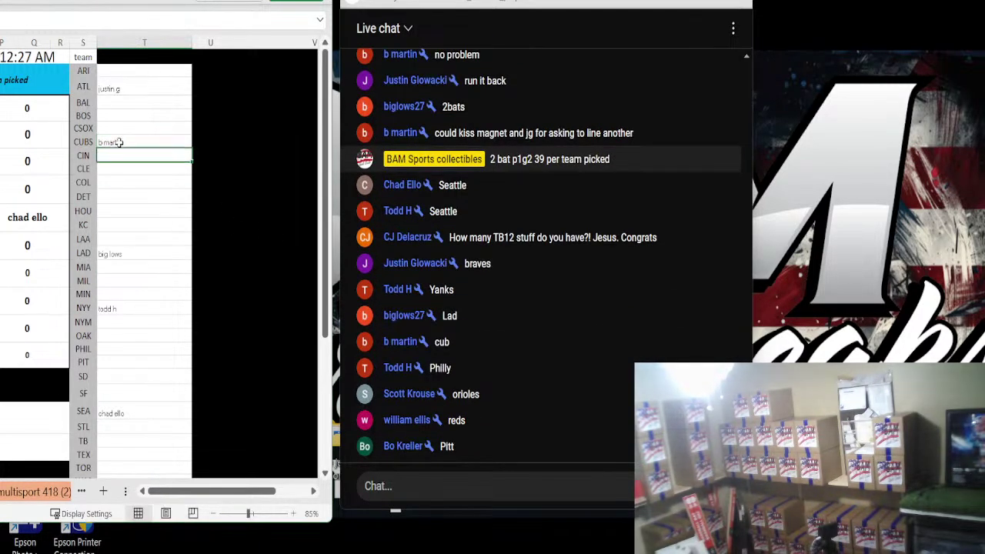
pyautogui.click(113, 349)
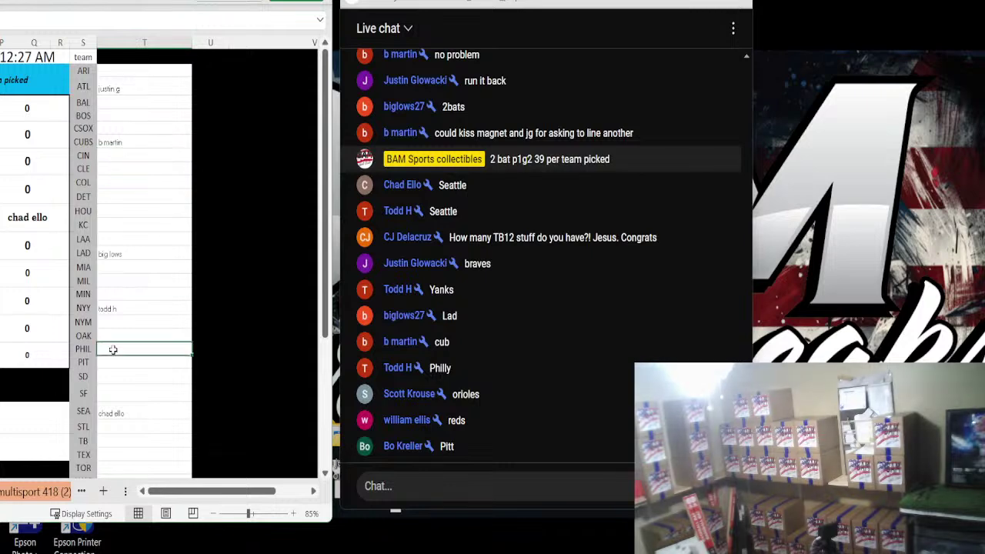
pyautogui.write('todd h')
pyautogui.press('Return')
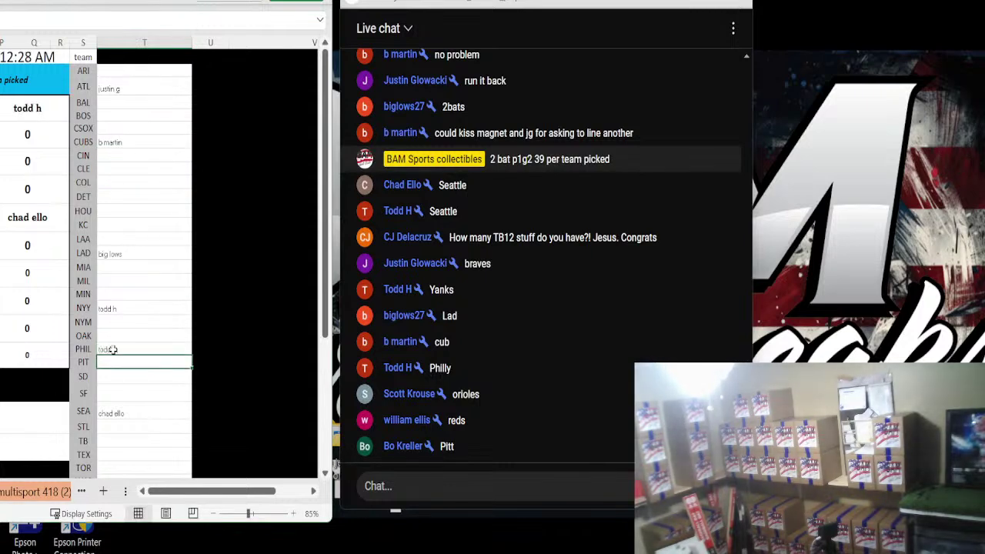
pyautogui.click(113, 103)
pyautogui.write('scott')
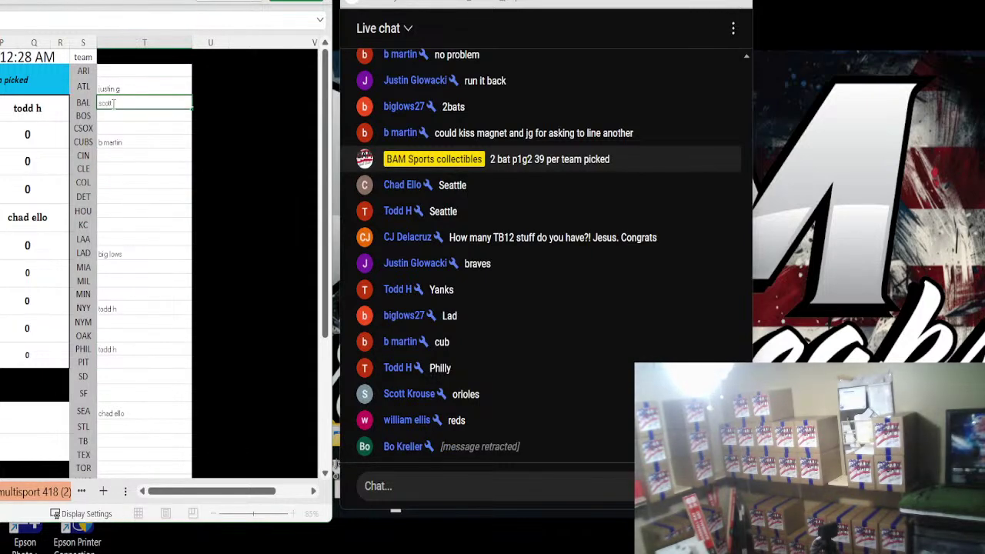
pyautogui.press('Return')
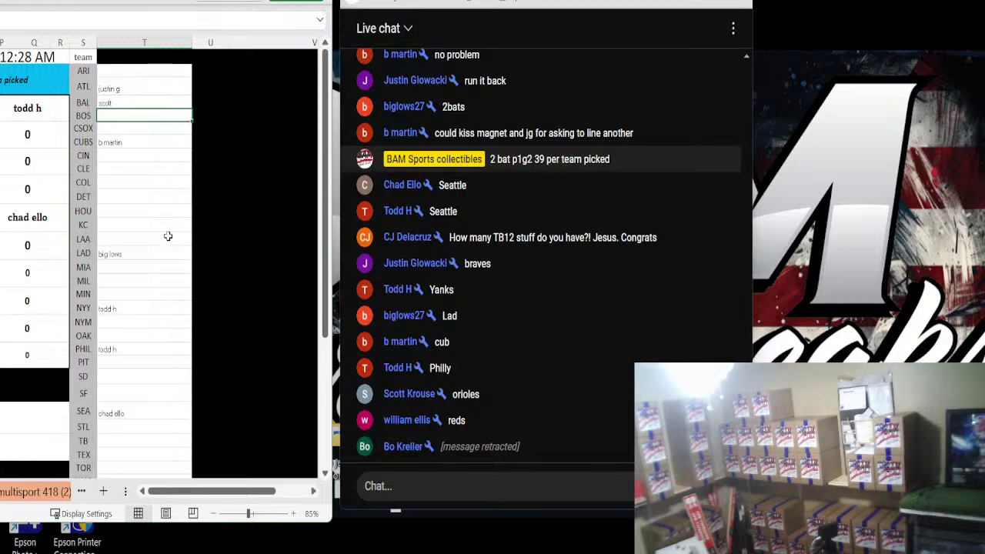
pyautogui.click(121, 156)
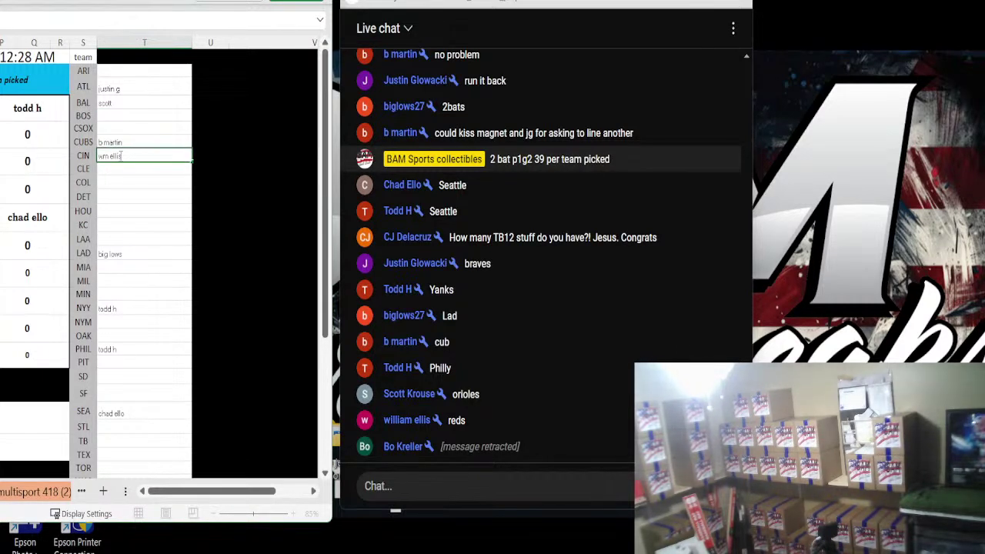
pyautogui.press('Return')
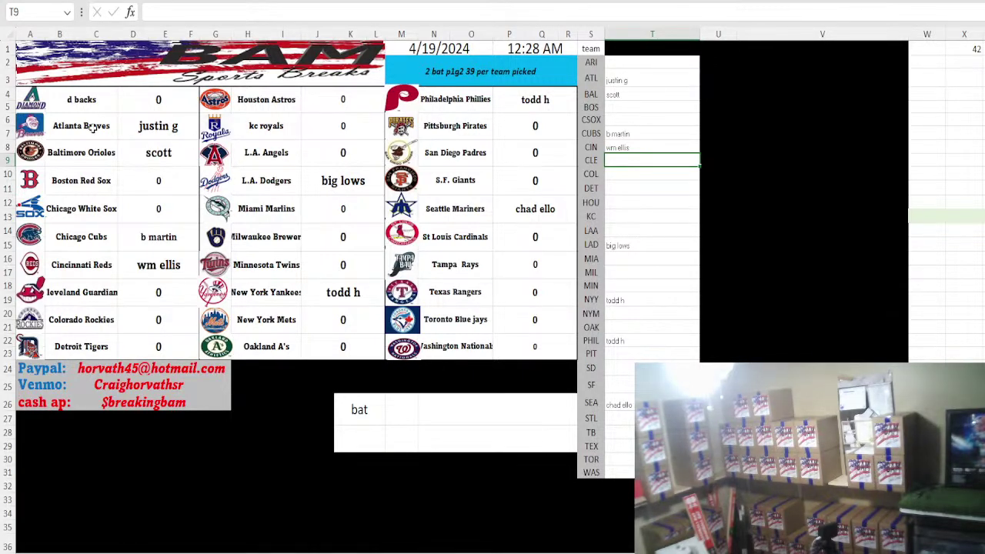
# Select the claim cells for the Braves, Orioles, Cubs, Reds, Dodgers, Phillies, Mariners and Yankees.
pyautogui.moveTo(92, 127); pyautogui.dragTo(189, 163)
pyautogui.moveTo(106, 236); pyautogui.dragTo(133, 254)
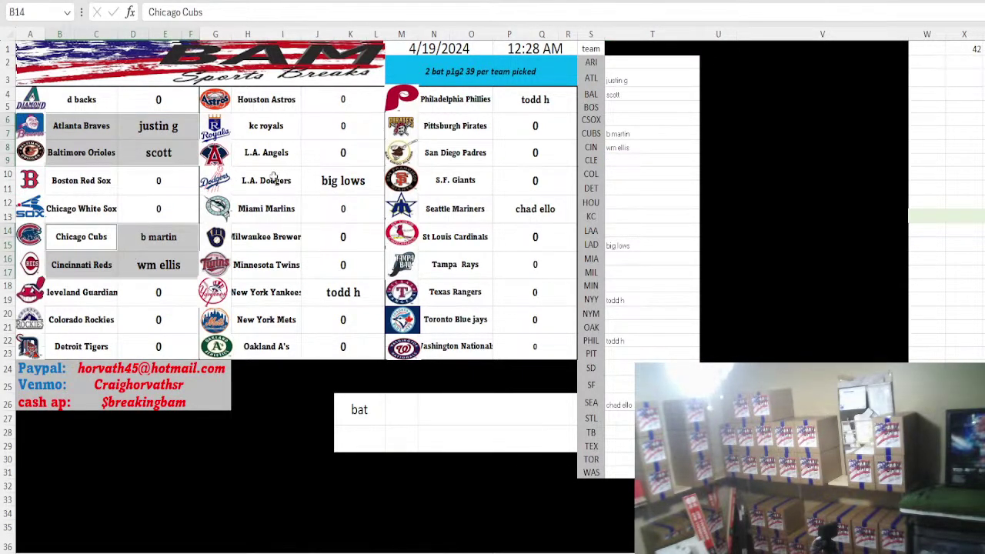
pyautogui.moveTo(269, 179); pyautogui.dragTo(339, 181)
pyautogui.click(498, 100)
pyautogui.keyDown('ctrl'); pyautogui.click(477, 100); pyautogui.keyUp('ctrl')
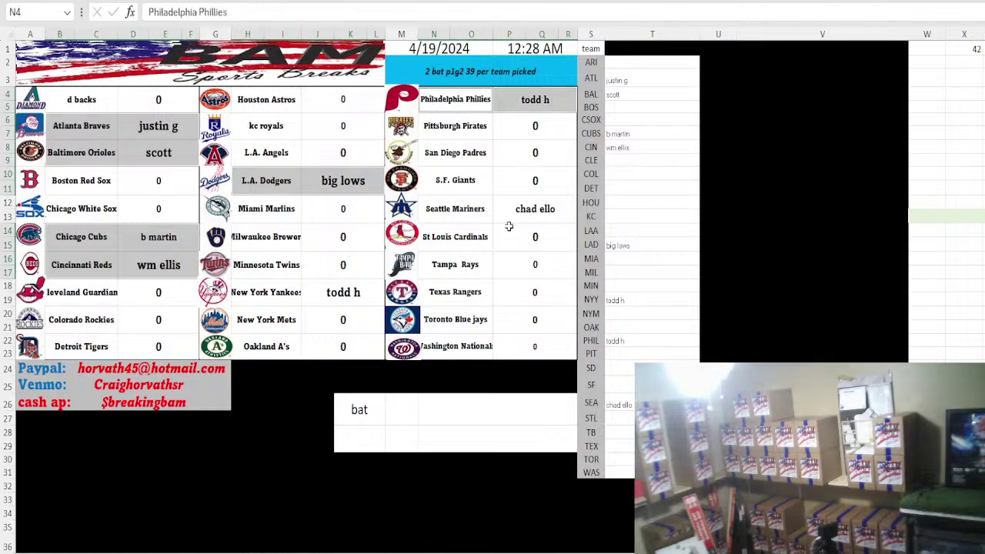
pyautogui.moveTo(545, 215); pyautogui.dragTo(467, 210)
pyautogui.keyDown('ctrl'); pyautogui.click(305, 294); pyautogui.keyUp('ctrl')
pyautogui.moveTo(304, 294); pyautogui.dragTo(298, 294)
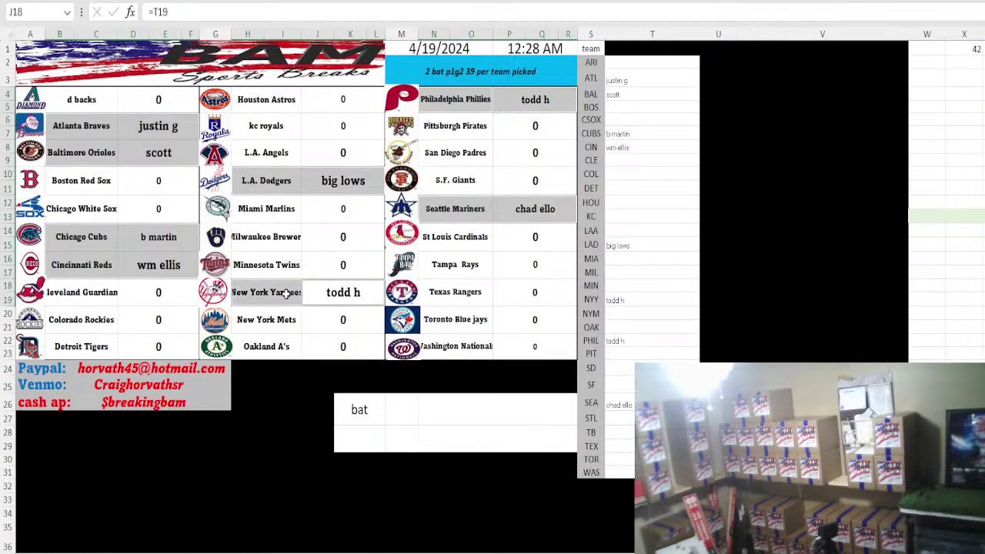
# Fill the selected claim cells dark gold, then move to the football break sheet.
pyautogui.rightClick(299, 294)
pyautogui.click(359, 50)
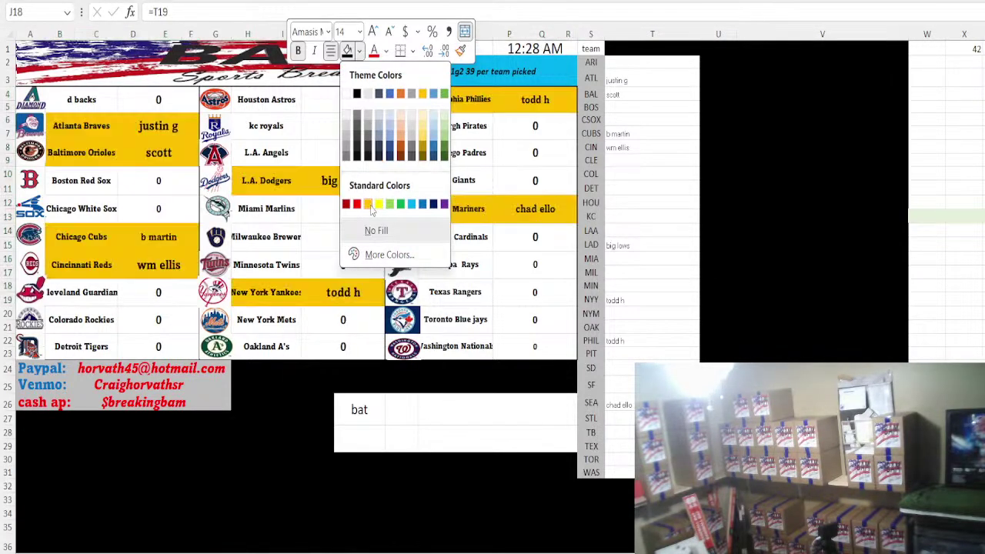
pyautogui.click(378, 155)
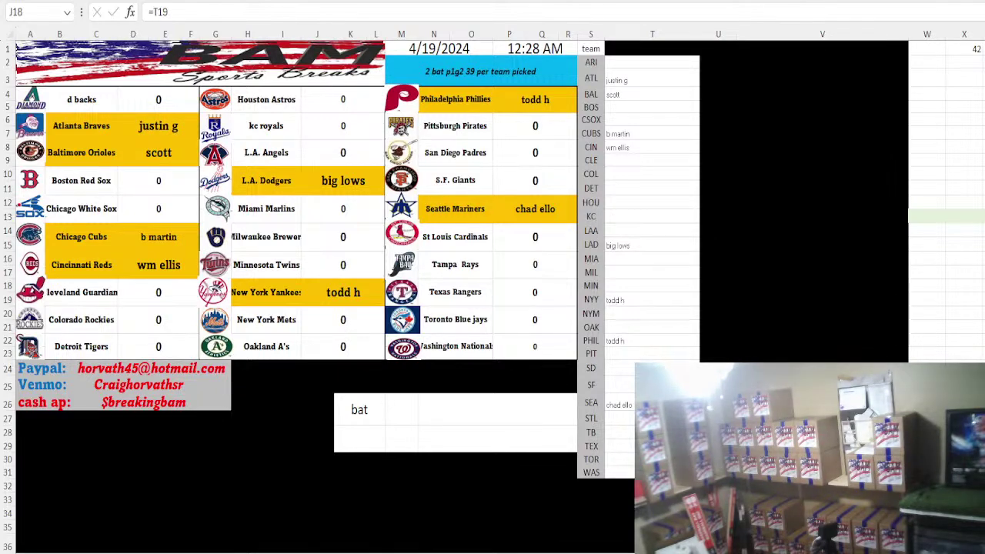
pyautogui.hotkey('ctrl', 'pagedown')
pyautogui.hotkey('ctrl', 'pagedown')
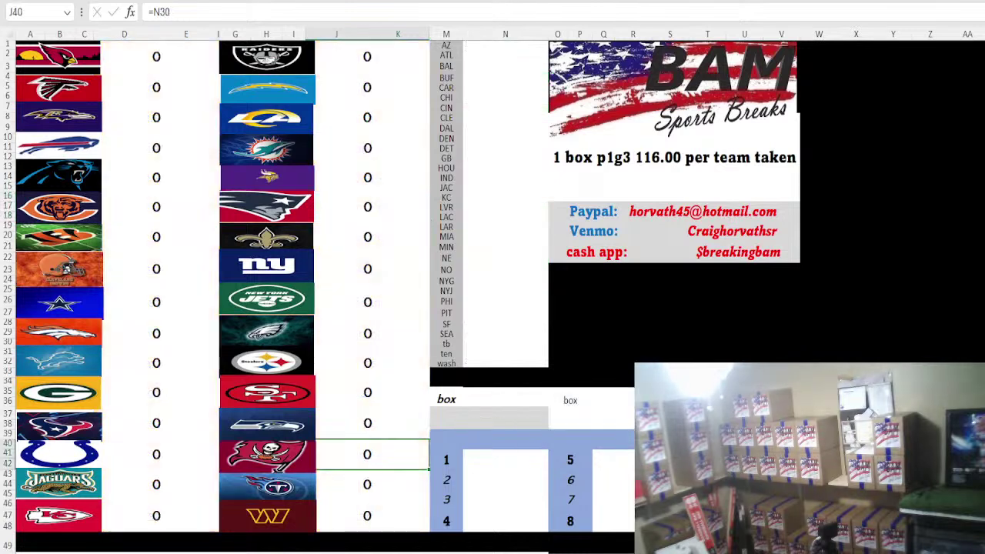
# Copy the '1 box p1g3 116.00 per team taken' banner cell and bring up the live chat.
pyautogui.click(622, 170)
pyautogui.rightClick(621, 170)
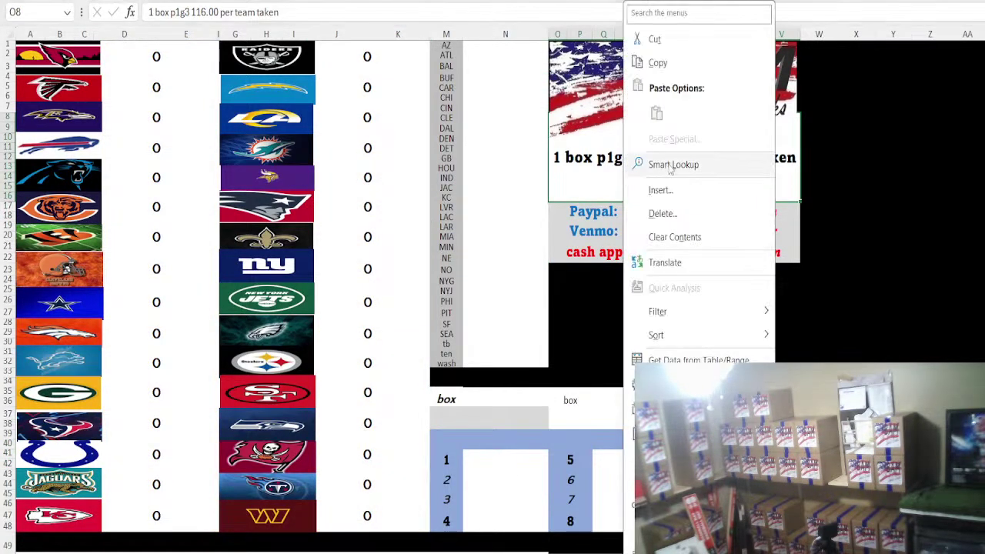
pyautogui.click(658, 63)
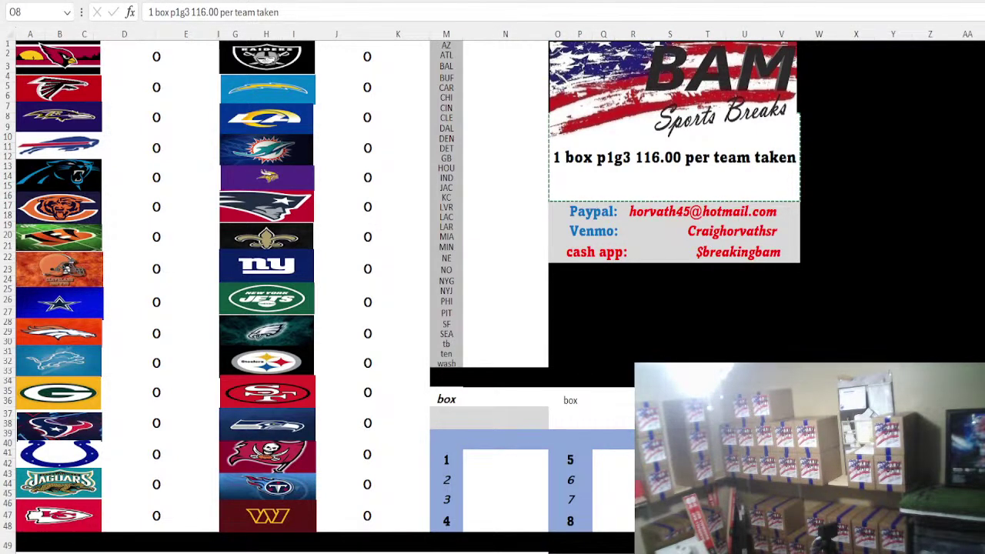
pyautogui.hotkey('alt', 'Tab')
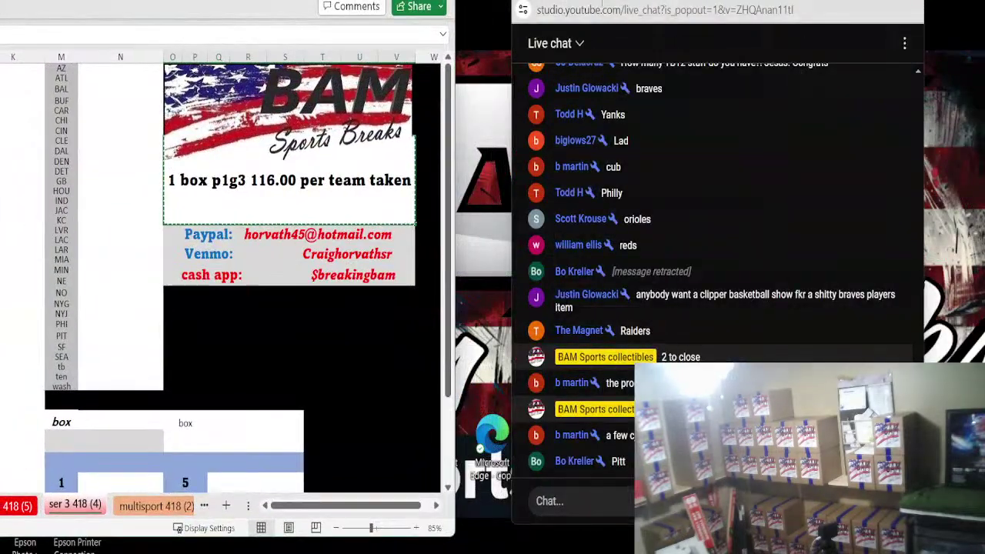
# Enter the claimants' names beside PIT, BUF and LVR in the football team list.
pyautogui.moveTo(640, 19); pyautogui.dragTo(621, 17)
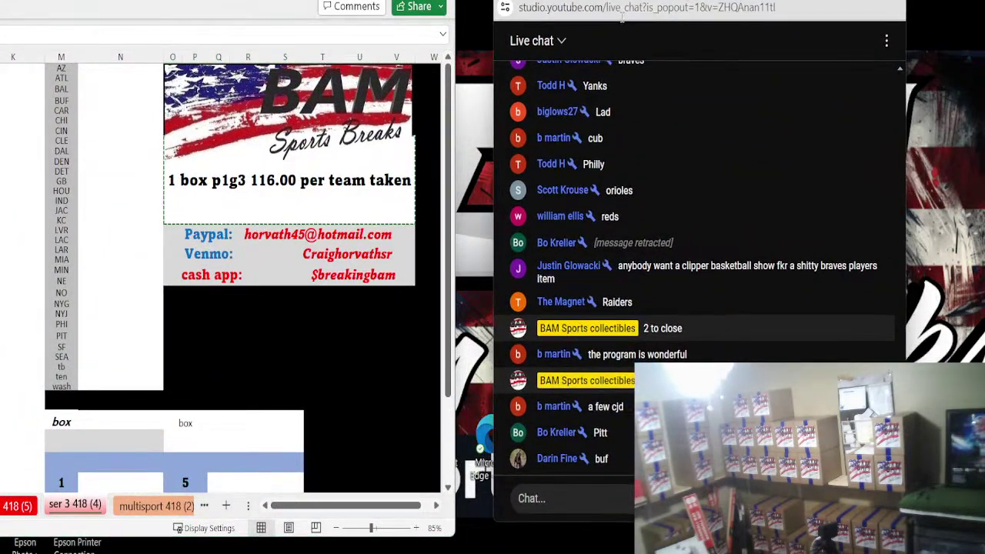
pyautogui.click(92, 337)
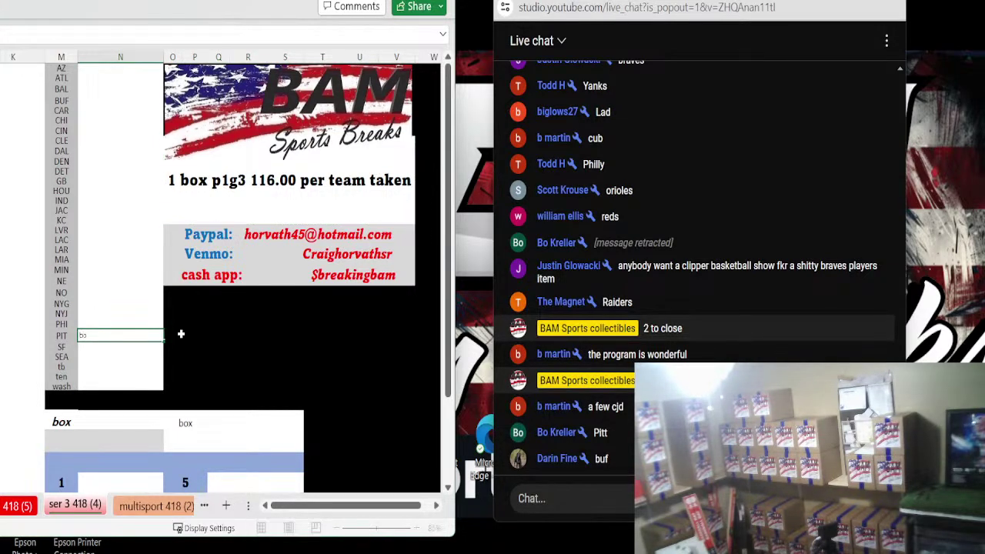
pyautogui.press('Return')
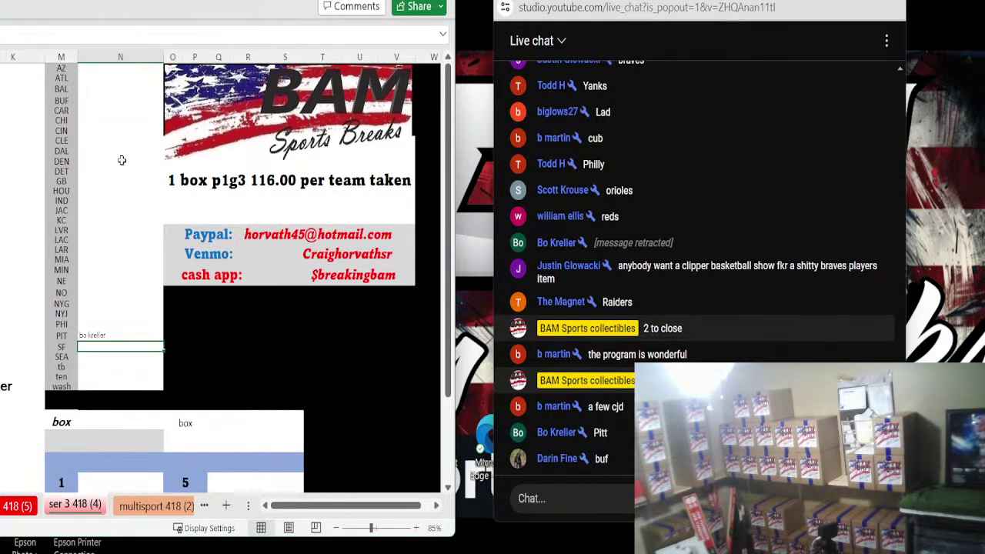
pyautogui.click(102, 103)
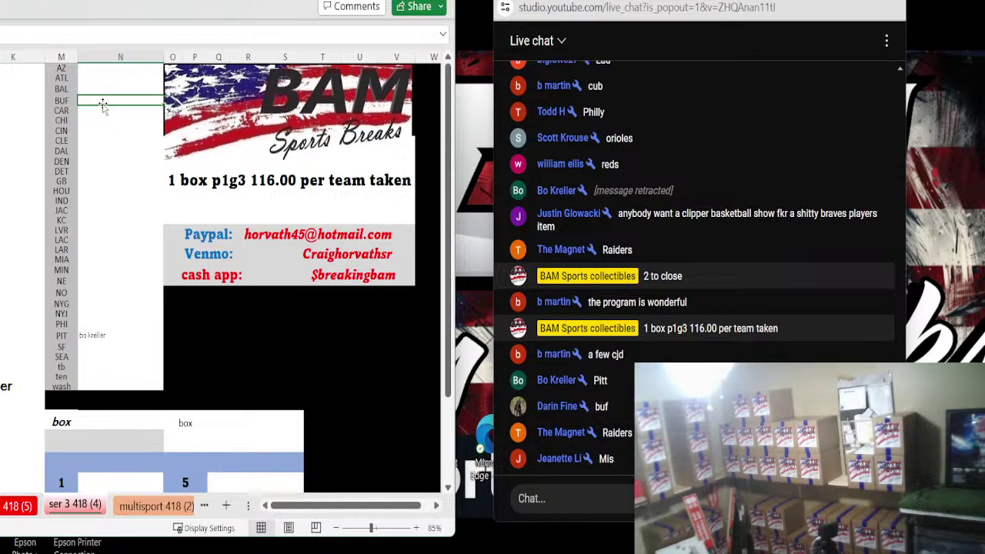
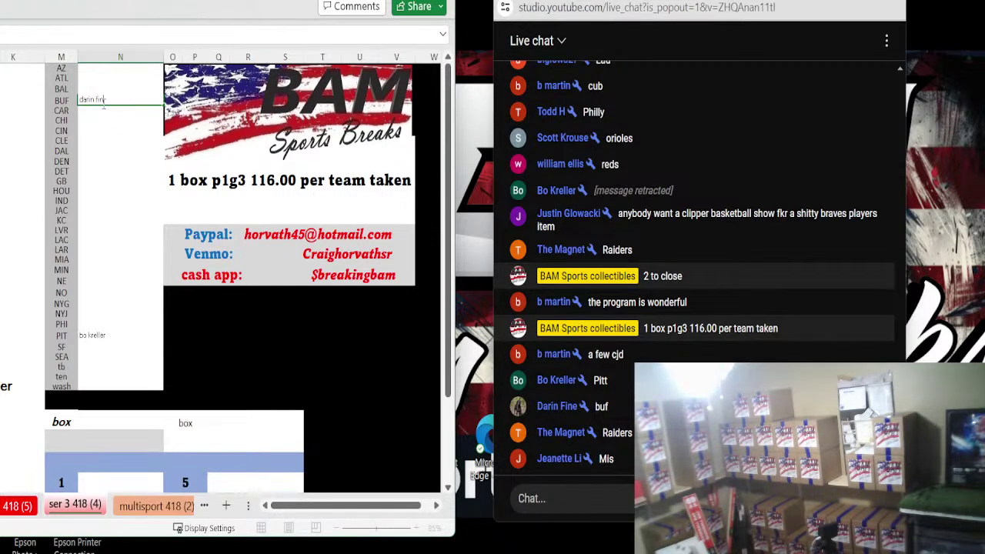
pyautogui.press('Return')
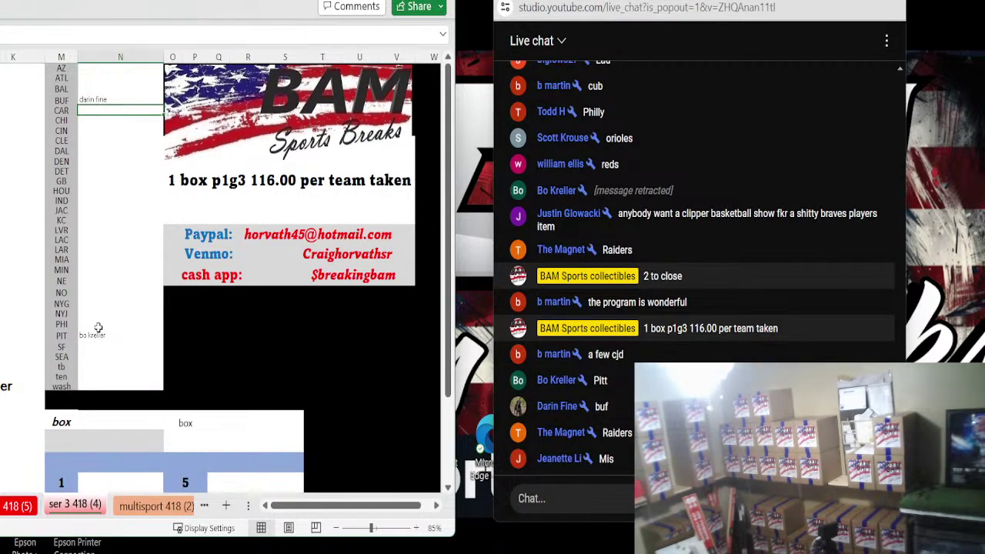
pyautogui.click(89, 230)
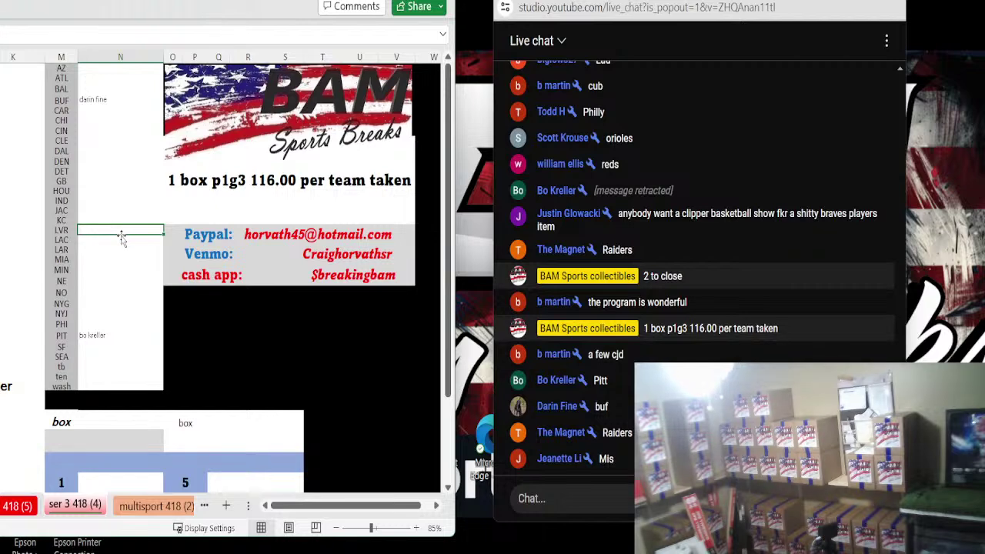
pyautogui.write('the')
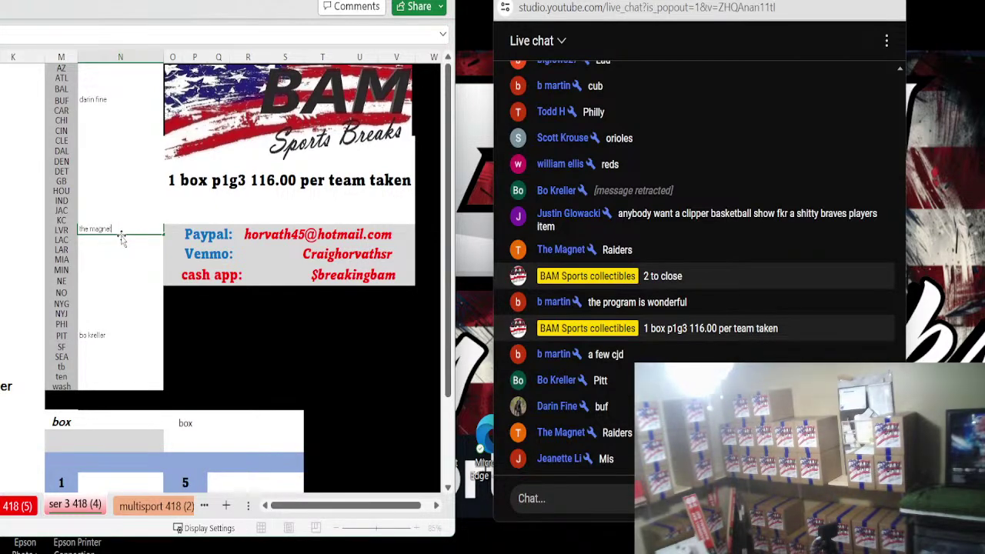
pyautogui.write(' magnet')
pyautogui.press('Return')
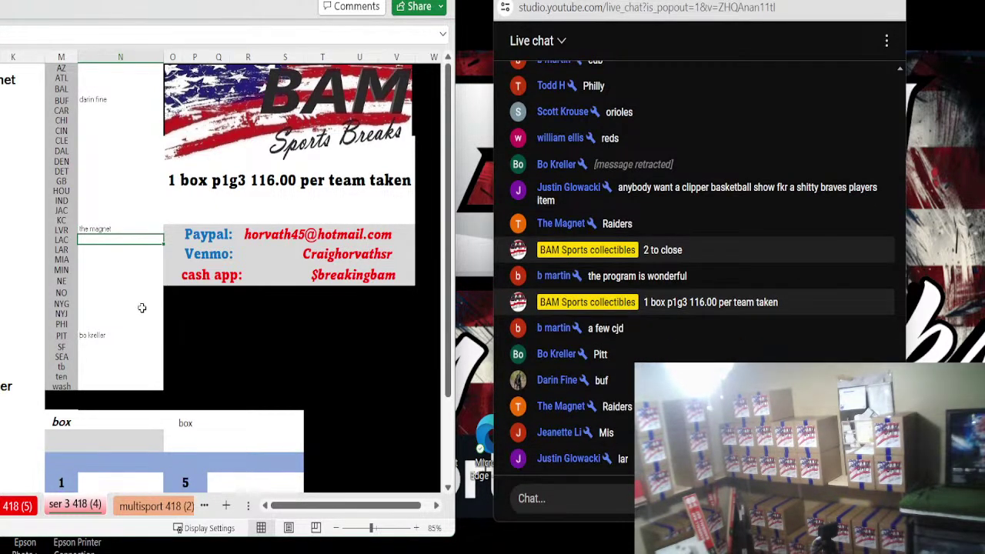
# Enter the claimants' names beside MIA, LAR and BAL.
pyautogui.click(96, 258)
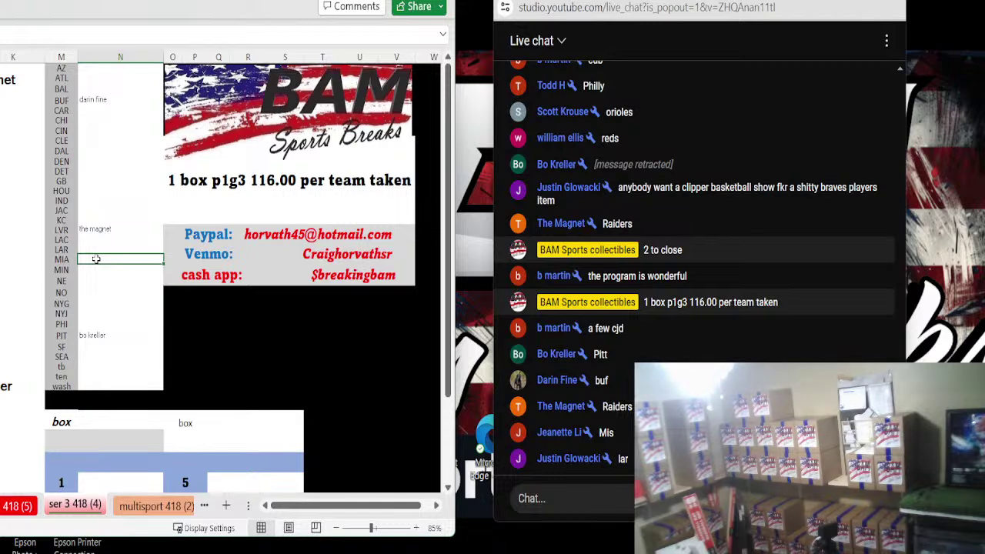
pyautogui.write('jeanette')
pyautogui.press('Return')
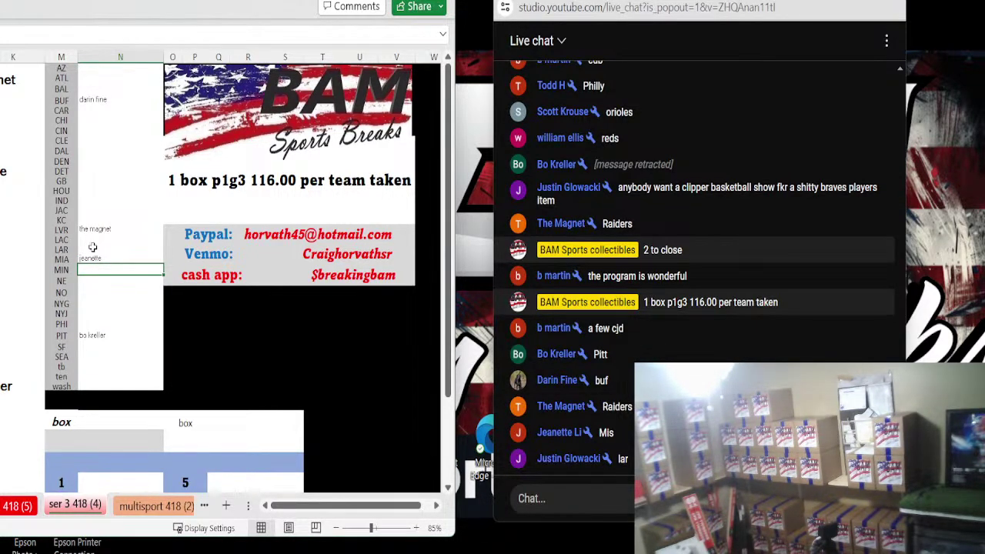
pyautogui.click(92, 249)
pyautogui.write('jus')
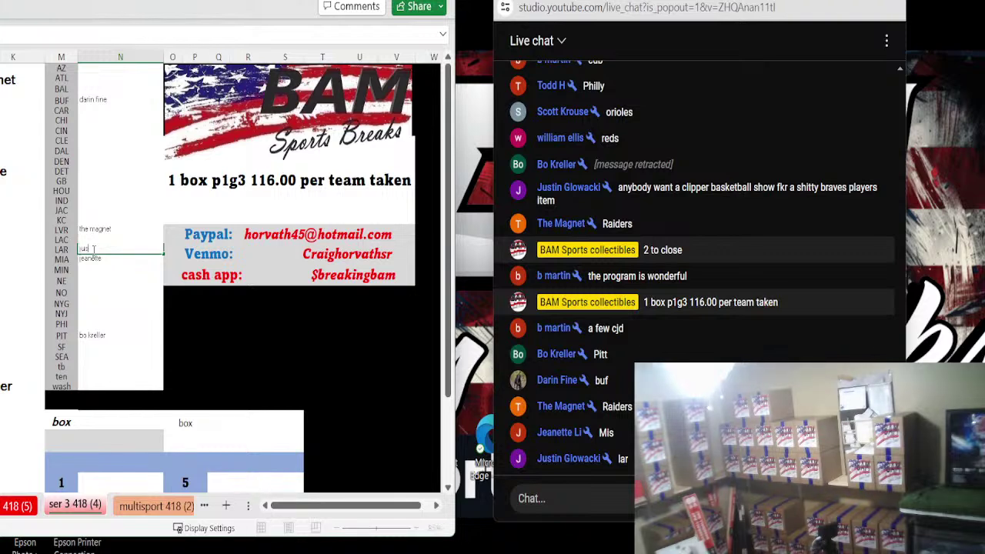
pyautogui.write('tin g')
pyautogui.press('Return')
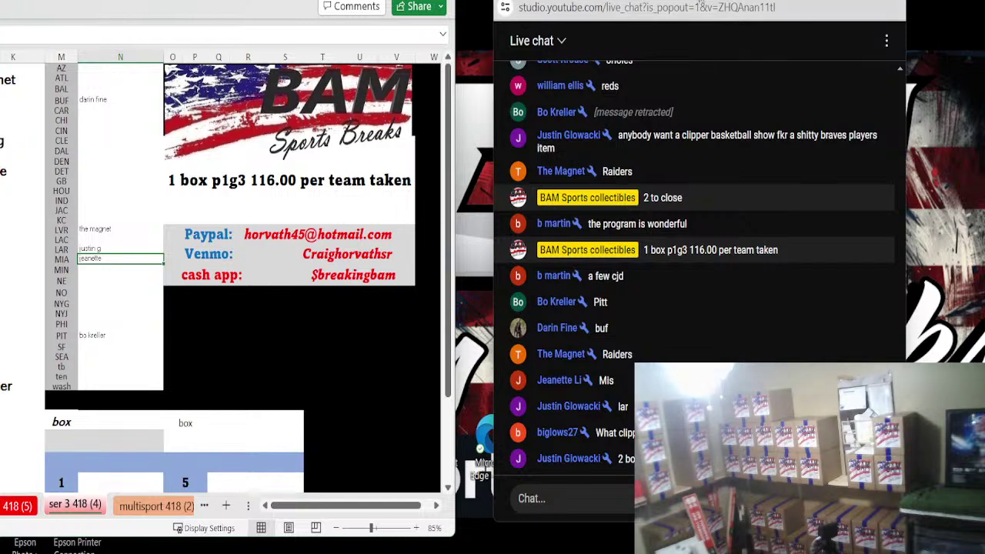
pyautogui.click(131, 98)
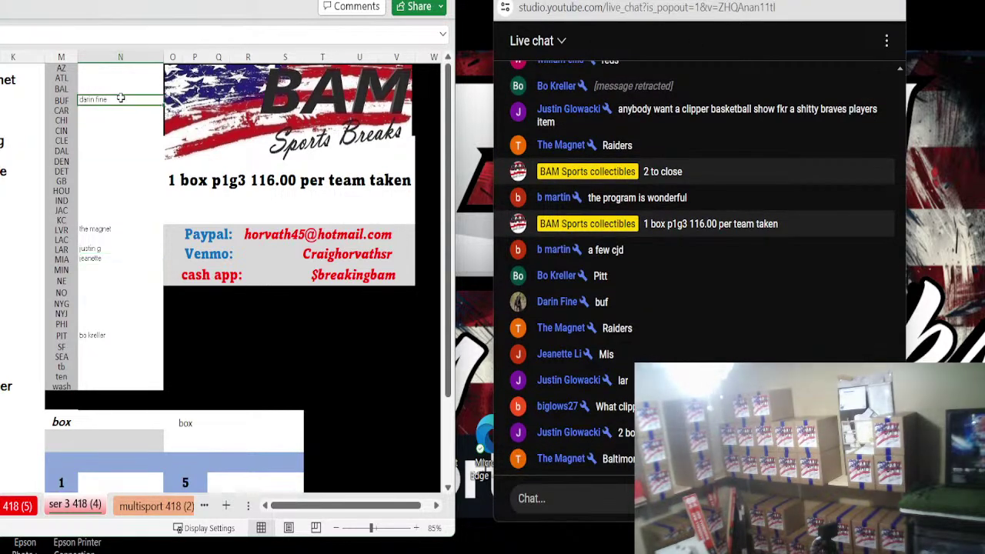
pyautogui.click(92, 90)
pyautogui.write('the magnet')
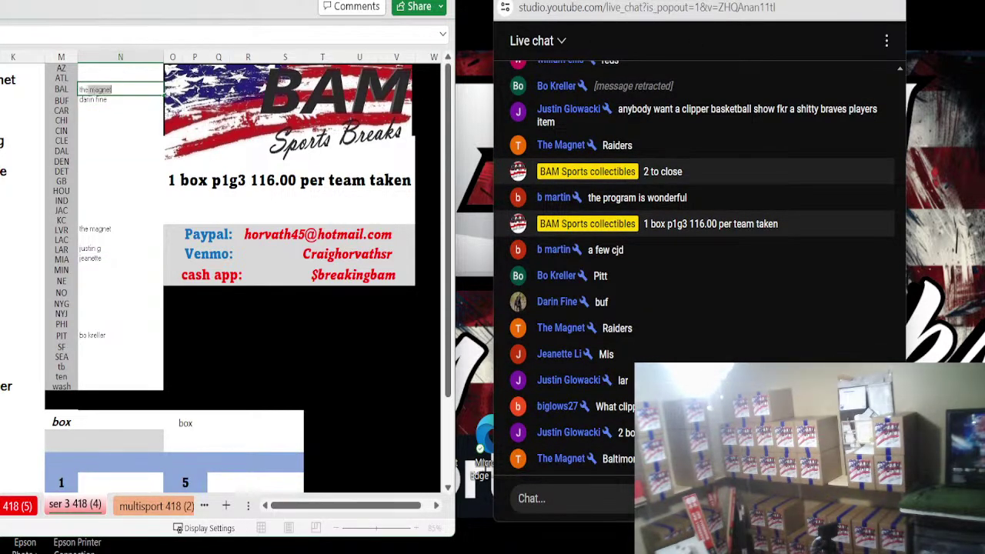
pyautogui.press('Return')
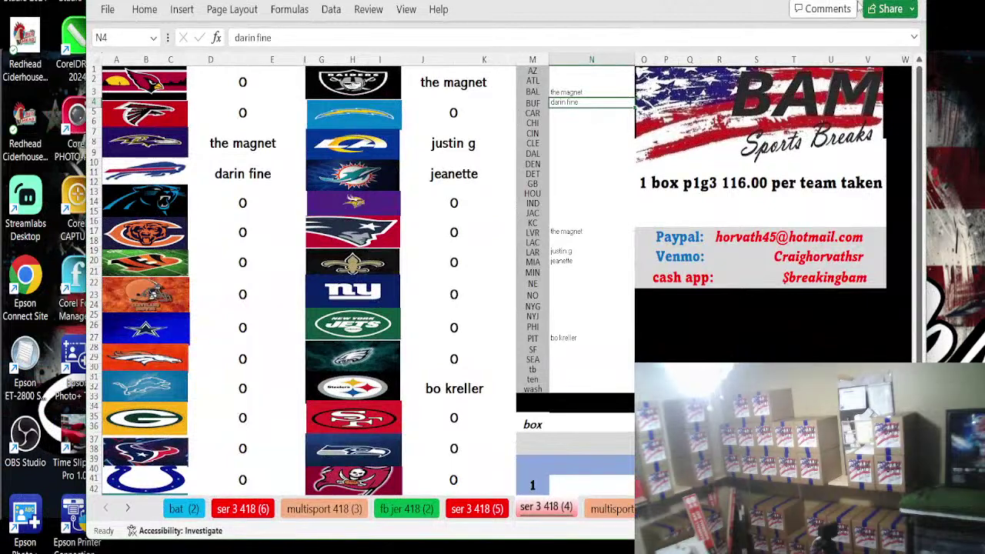
# Fill the claimed name cells D7, D10, J1, J7, J10 and J31 gold.
pyautogui.hotkey('ctrl', 'shift', 'F1')
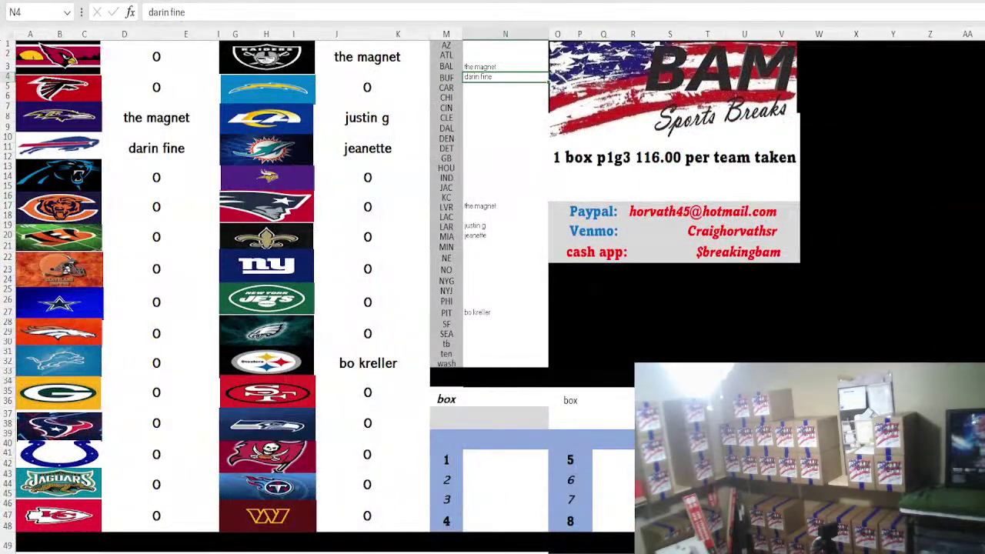
pyautogui.click(156, 148)
pyautogui.click(157, 117)
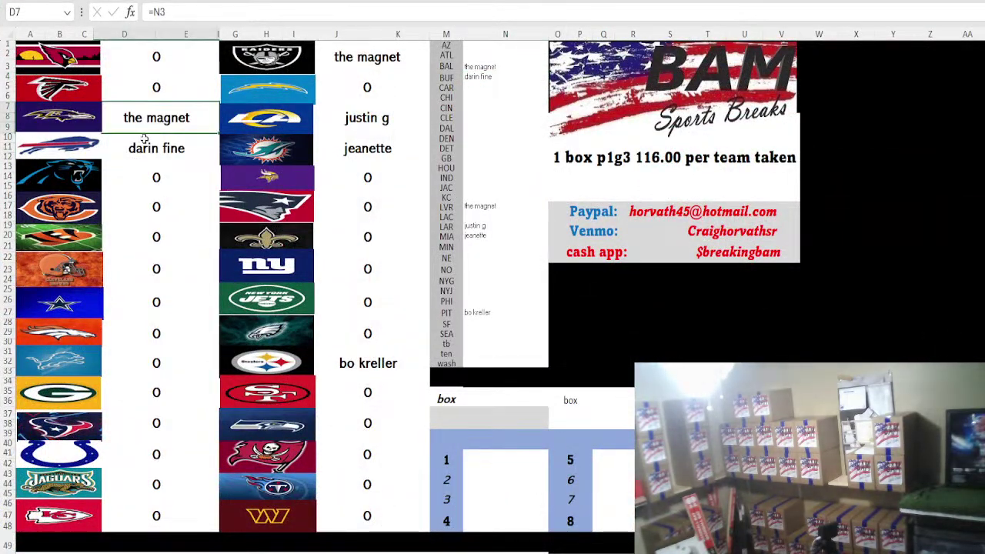
pyautogui.keyDown('ctrl'); pyautogui.click(156, 150); pyautogui.keyUp('ctrl')
pyautogui.keyDown('ctrl'); pyautogui.click(361, 51); pyautogui.keyUp('ctrl')
pyautogui.keyDown('ctrl'); pyautogui.click(369, 119); pyautogui.keyUp('ctrl')
pyautogui.keyDown('ctrl'); pyautogui.click(362, 147); pyautogui.keyUp('ctrl')
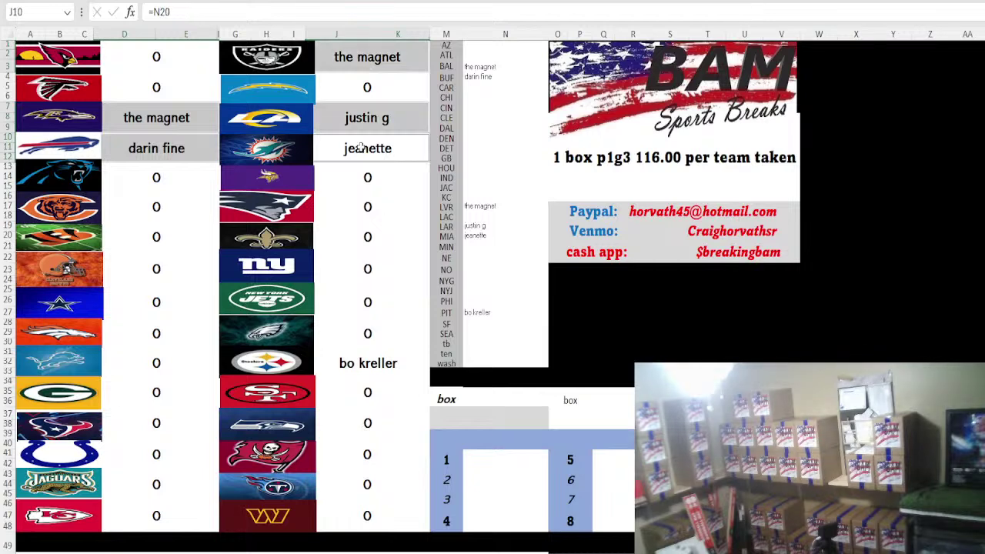
pyautogui.keyDown('ctrl'); pyautogui.click(385, 368); pyautogui.keyUp('ctrl')
pyautogui.rightClick(384, 367)
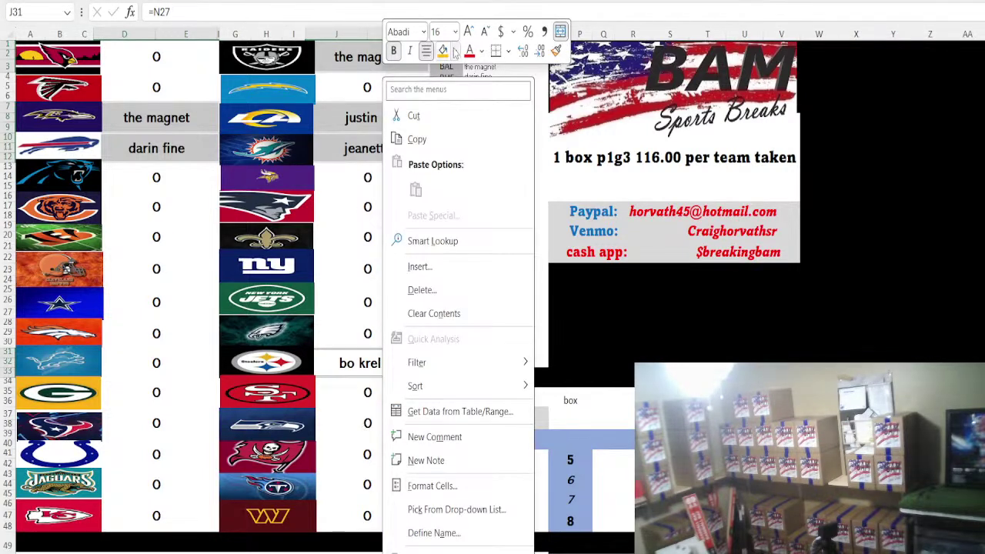
pyautogui.click(454, 50)
pyautogui.click(462, 203)
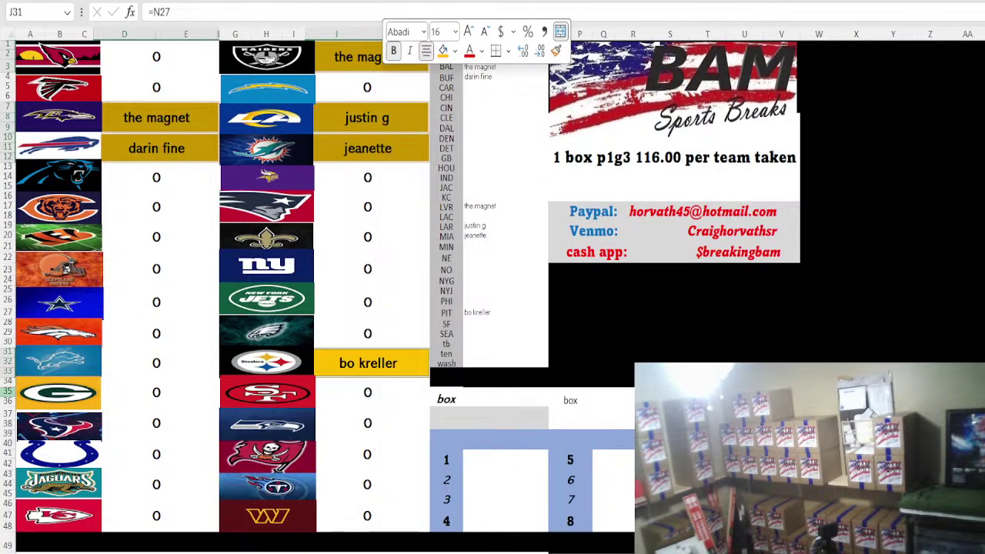
pyautogui.click(367, 362)
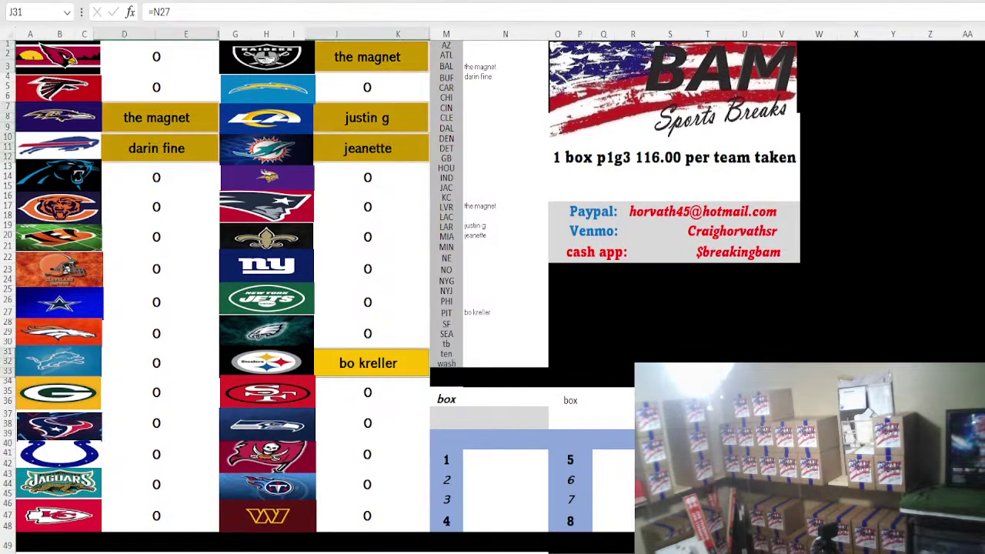
# Enter the claimant's name beside NO on the football sheet.
pyautogui.hotkey('ctrl', 'pagedown')
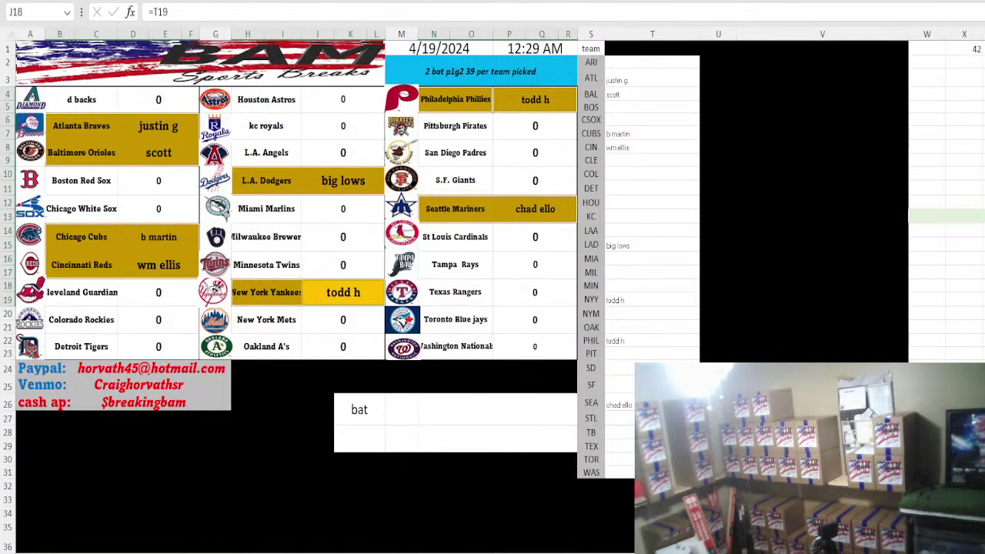
pyautogui.hotkey('ctrl', 'pageup')
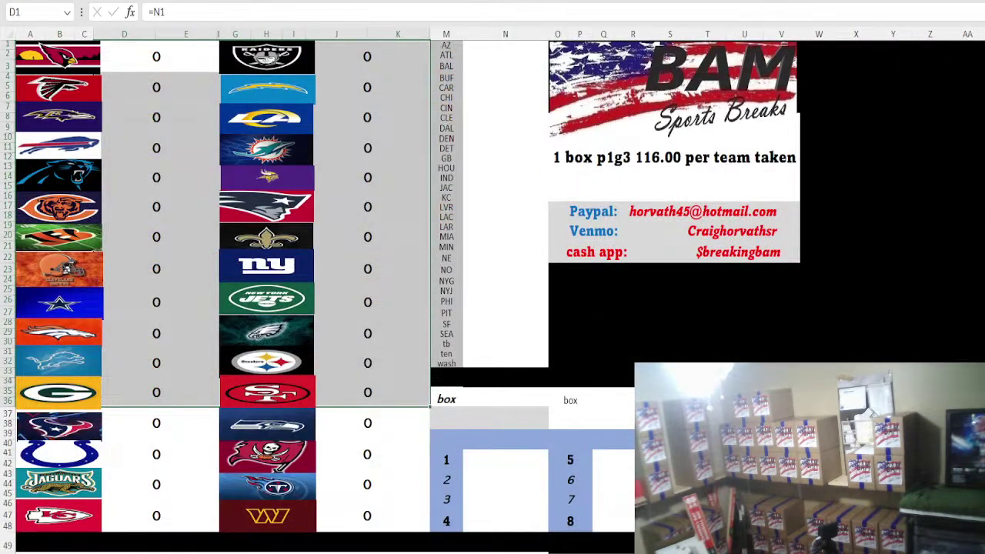
pyautogui.click(485, 271)
pyautogui.write('eric g')
pyautogui.press('Return')
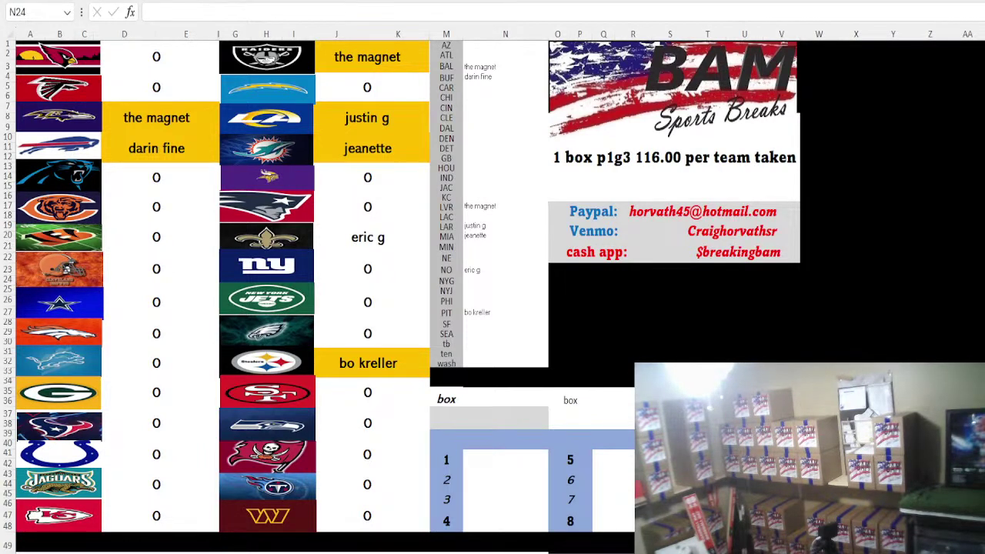
# Move the live chat window aside and show the basketball sheet.
pyautogui.hotkey('alt', 'Tab')
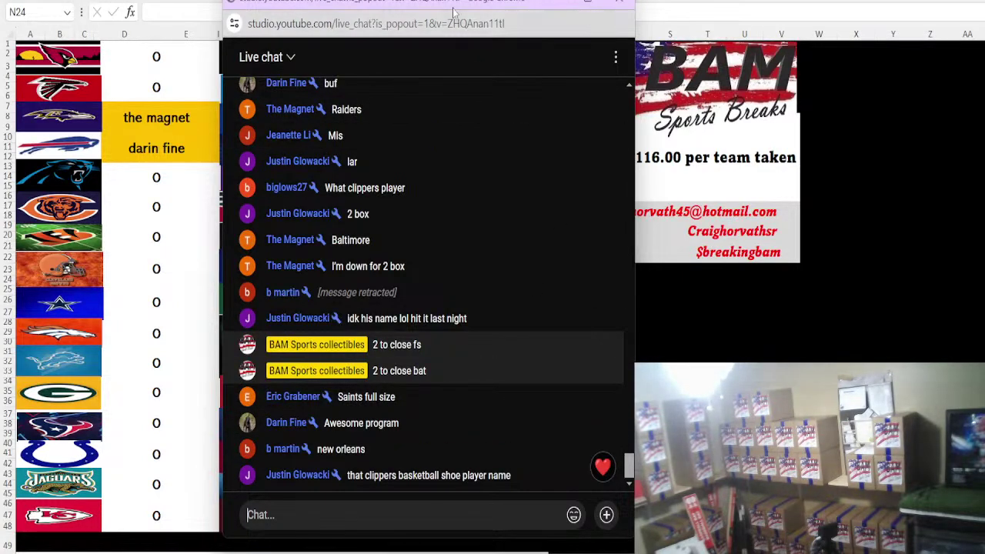
pyautogui.moveTo(453, 11); pyautogui.dragTo(0, 11)
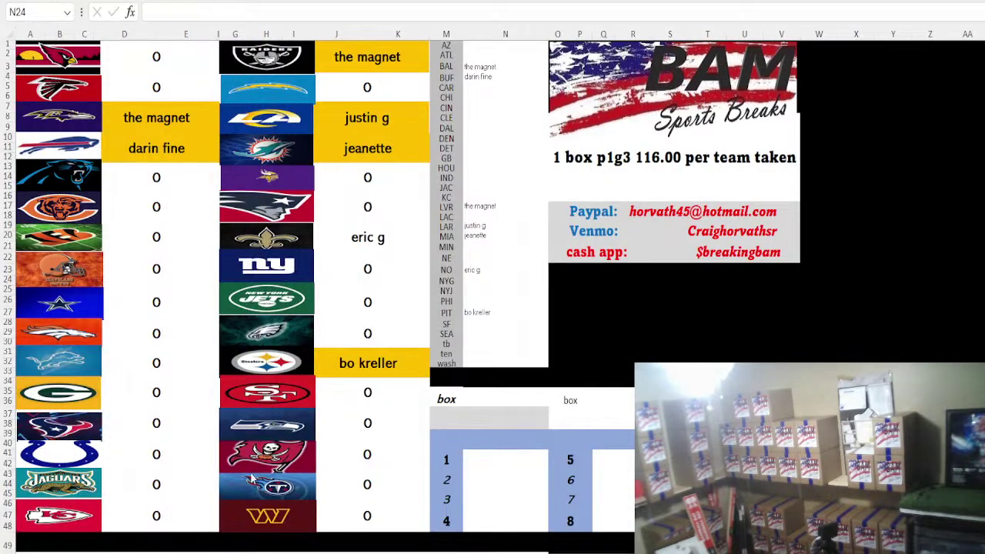
pyautogui.click(505, 281)
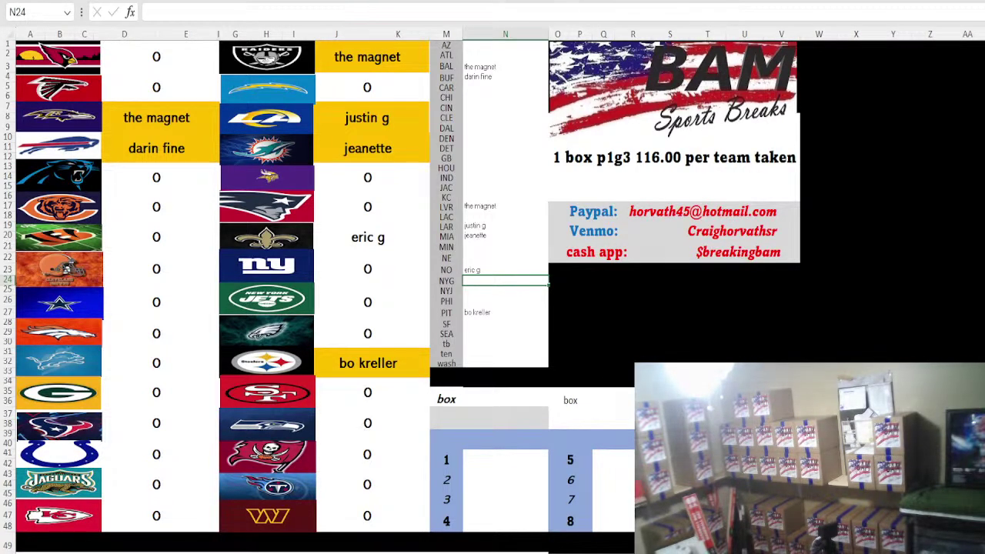
pyautogui.hotkey('ctrl', 'pagedown')
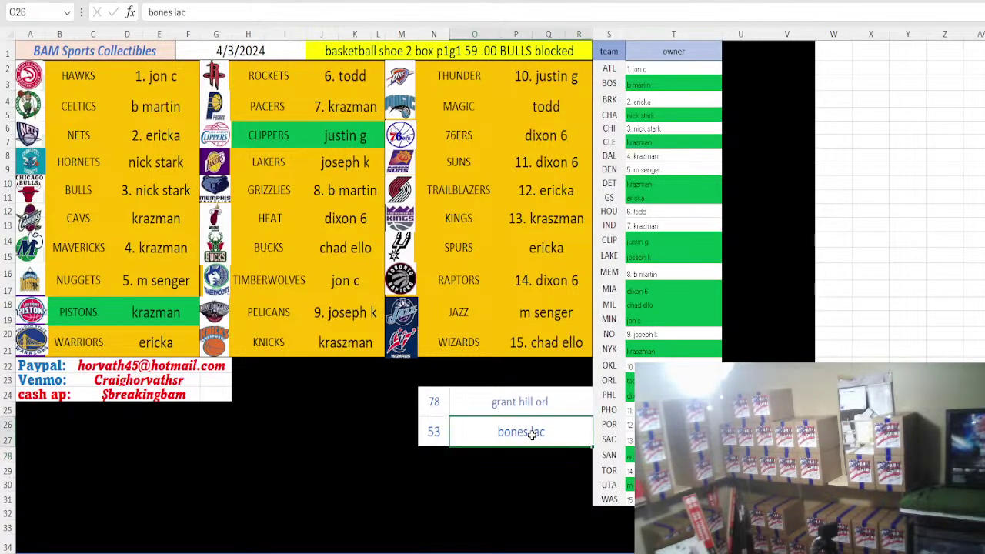
# Back on the football sheet, enter the claimant's name beside GB.
pyautogui.click(533, 435)
pyautogui.hotkey('ctrl', 'pagedown')
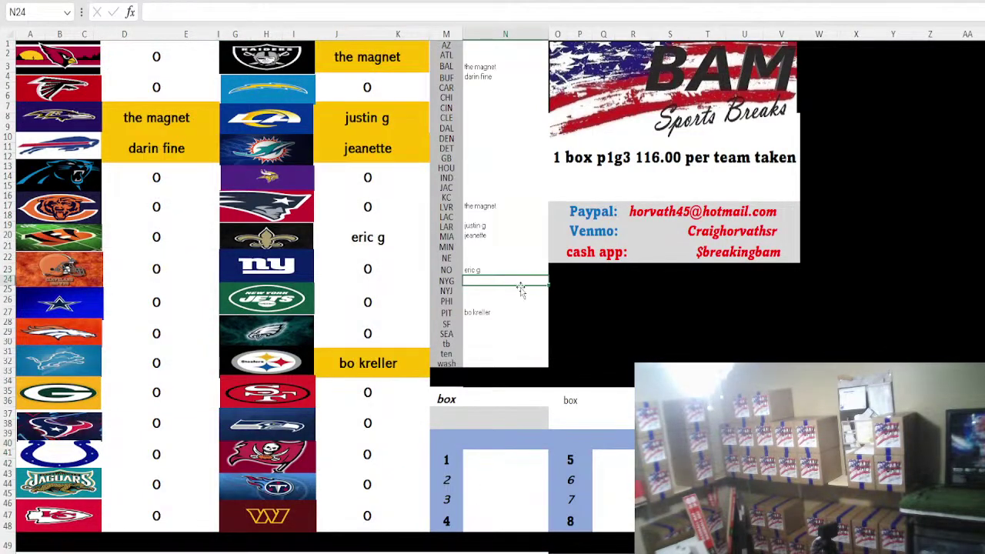
pyautogui.click(483, 185)
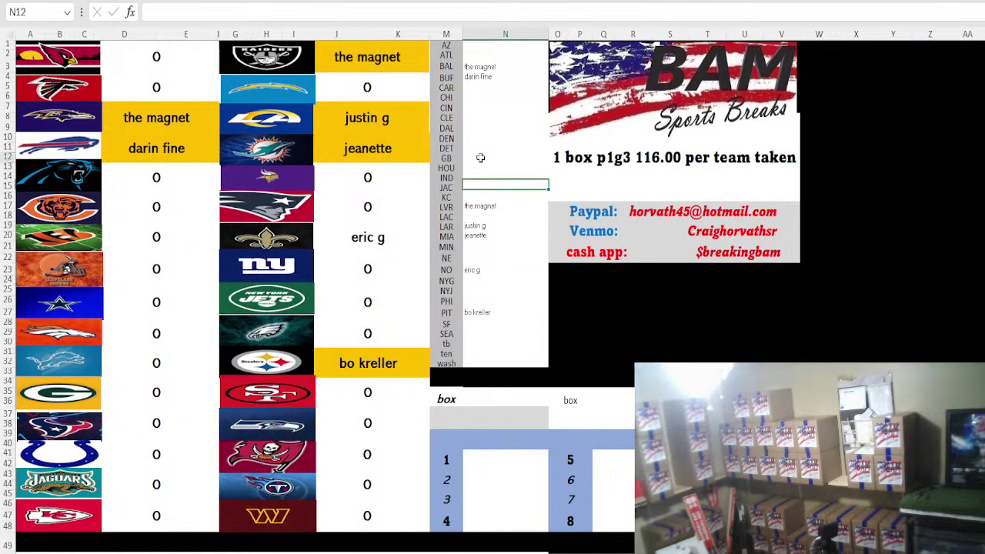
pyautogui.click(479, 157)
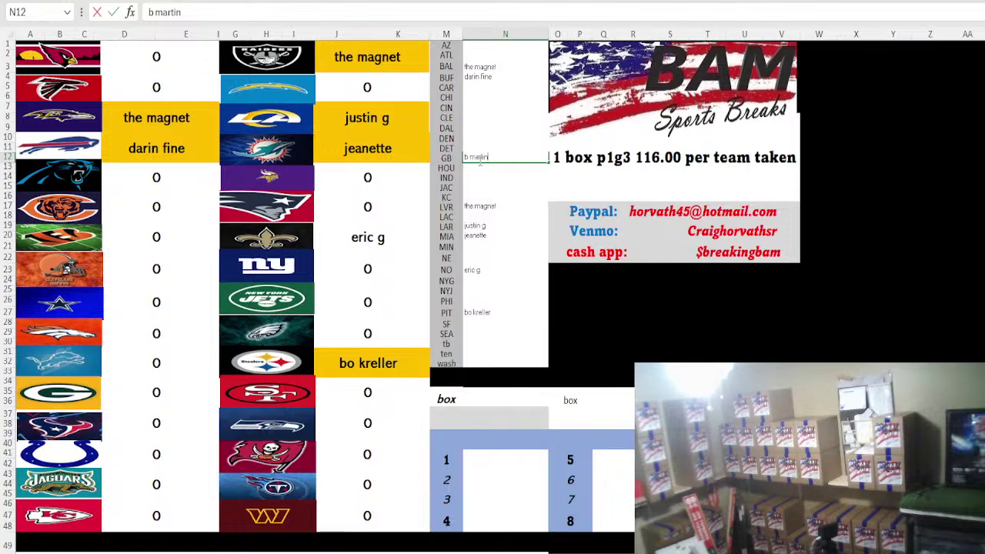
pyautogui.press('Return')
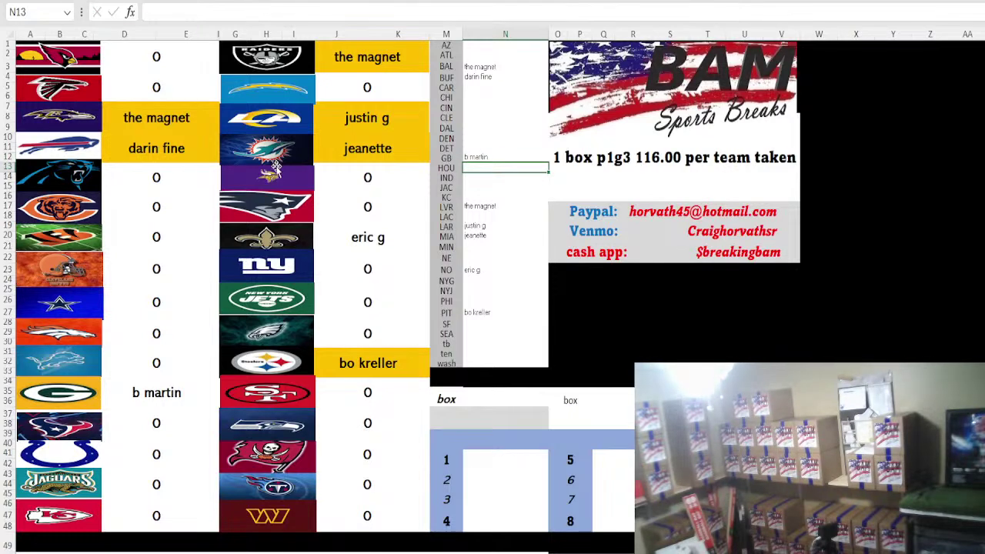
# Fill the New Orleans and Green Bay claimed cells gold, then show the baseball sheet.
pyautogui.click(367, 237)
pyautogui.keyDown('ctrl'); pyautogui.click(161, 388); pyautogui.keyUp('ctrl')
pyautogui.rightClick(162, 388)
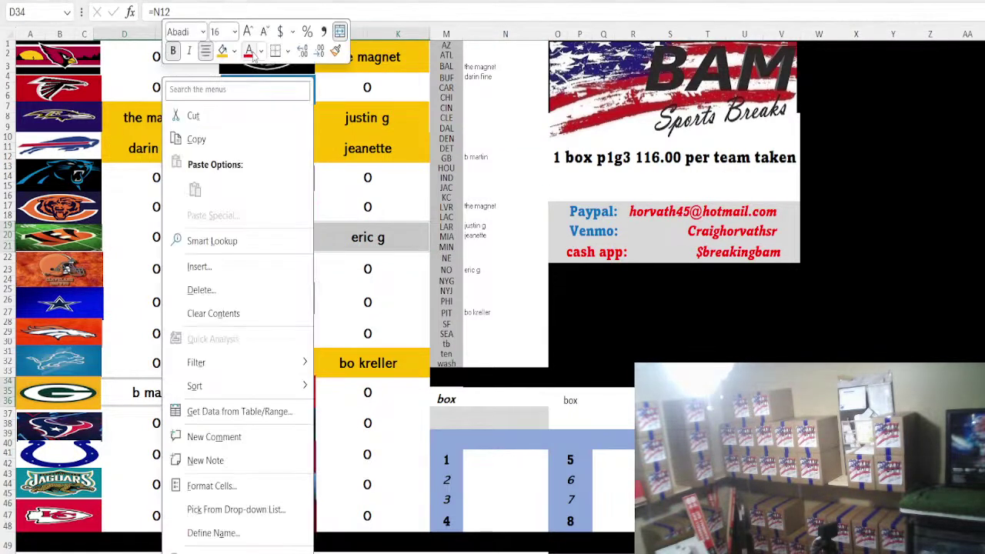
pyautogui.click(222, 50)
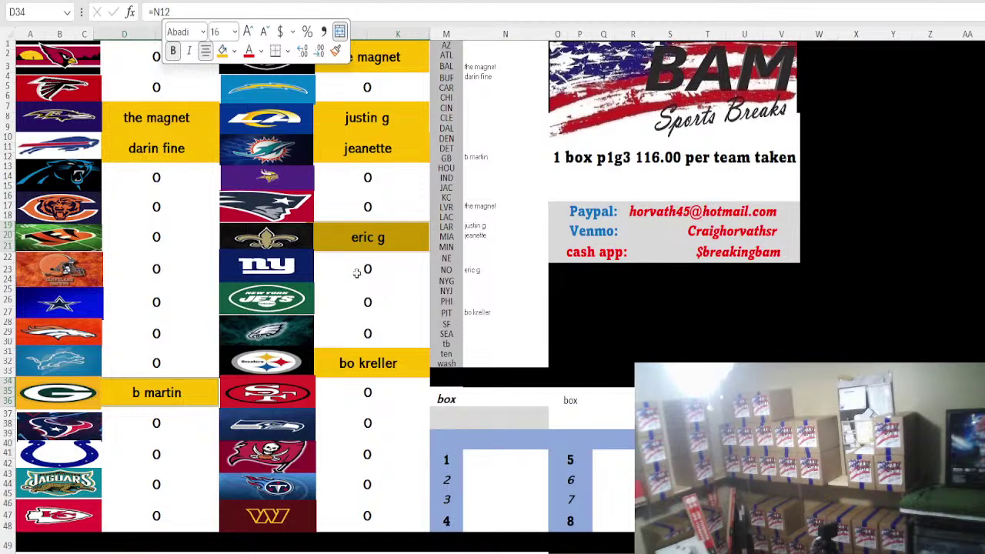
pyautogui.click(156, 392)
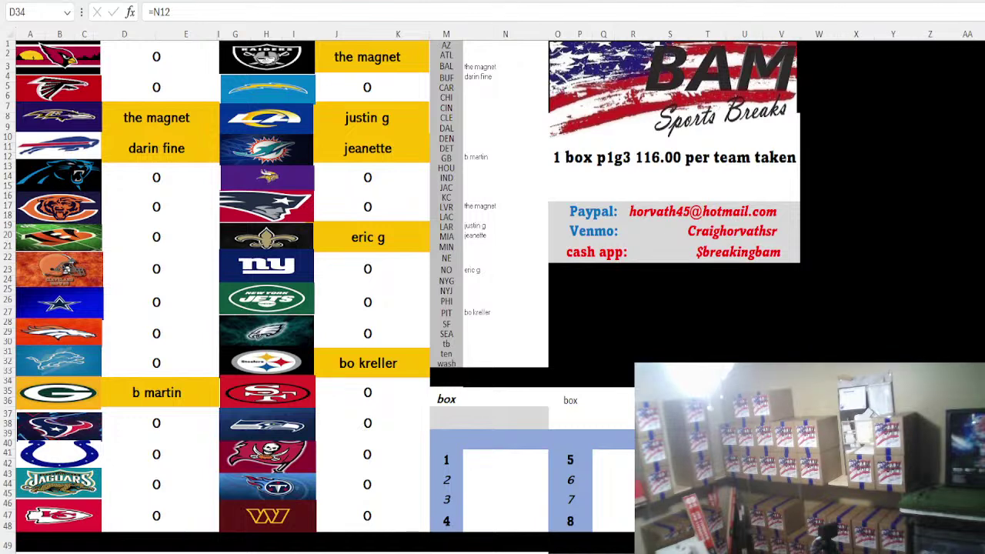
pyautogui.hotkey('ctrl', 'pagedown')
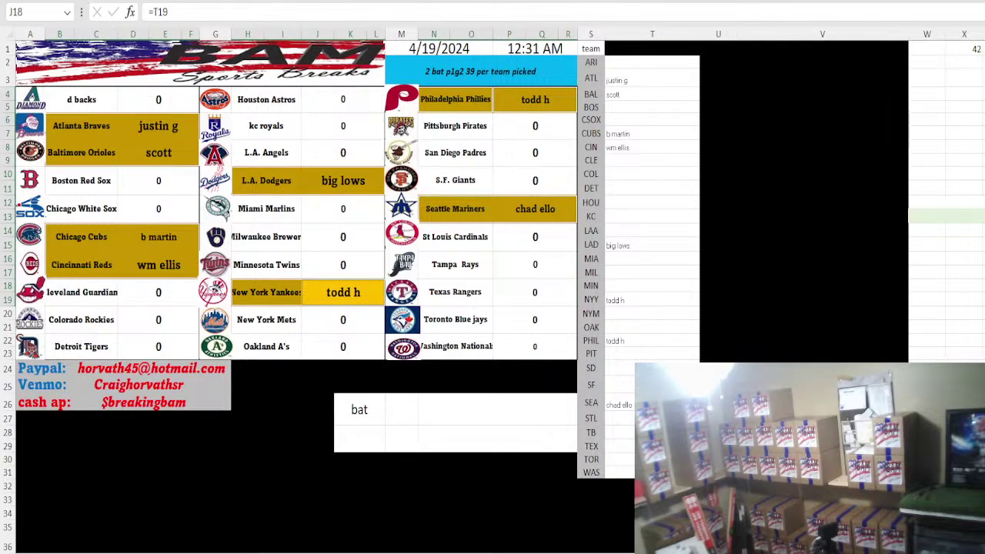
# On the football sheet, fill both of one claimant's column N entries green.
pyautogui.hotkey('ctrl', 'pagedown')
pyautogui.hotkey('ctrl', 'pageup')
pyautogui.hotkey('ctrl', 'pagedown')
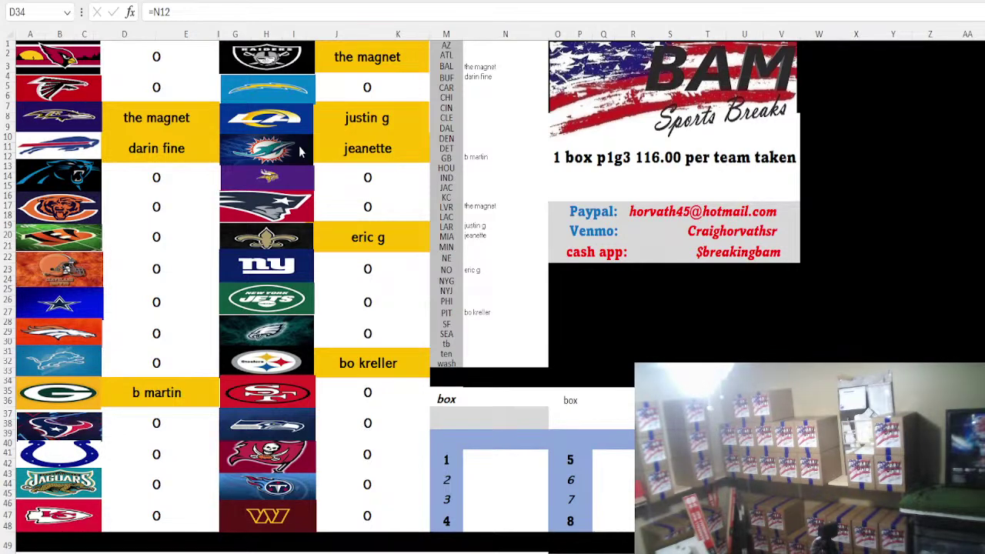
pyautogui.click(497, 67)
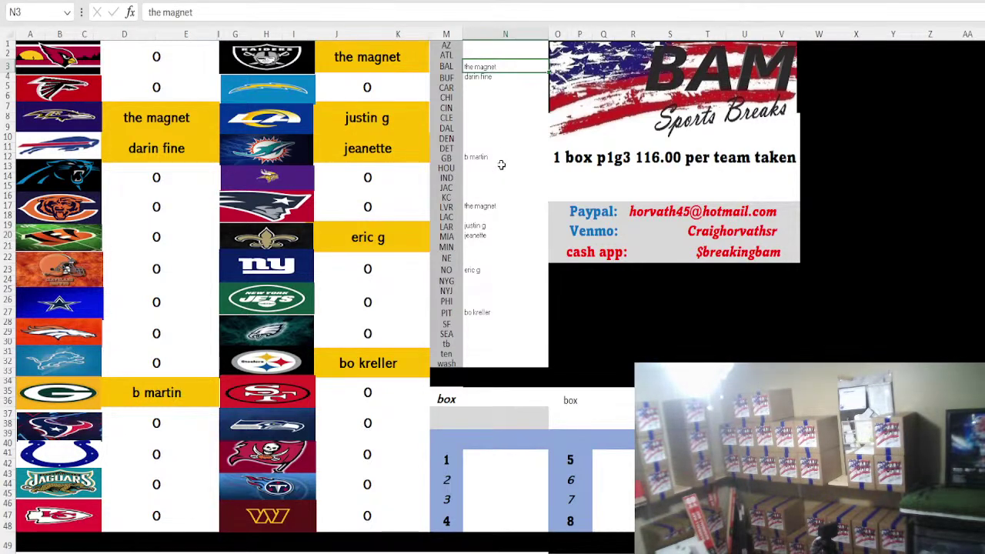
pyautogui.keyDown('ctrl'); pyautogui.click(490, 207); pyautogui.keyUp('ctrl')
pyautogui.rightClick(490, 208)
pyautogui.click(564, 51)
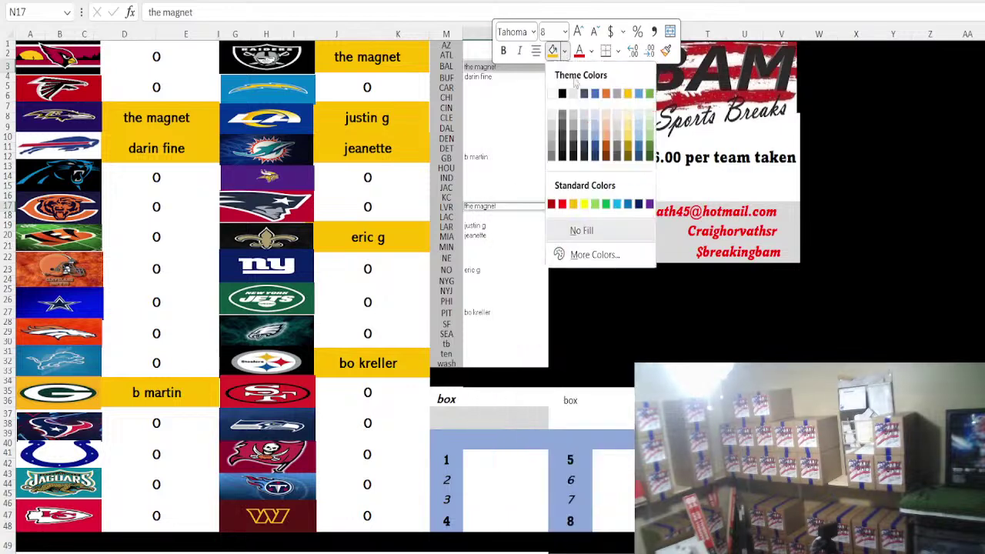
pyautogui.click(606, 204)
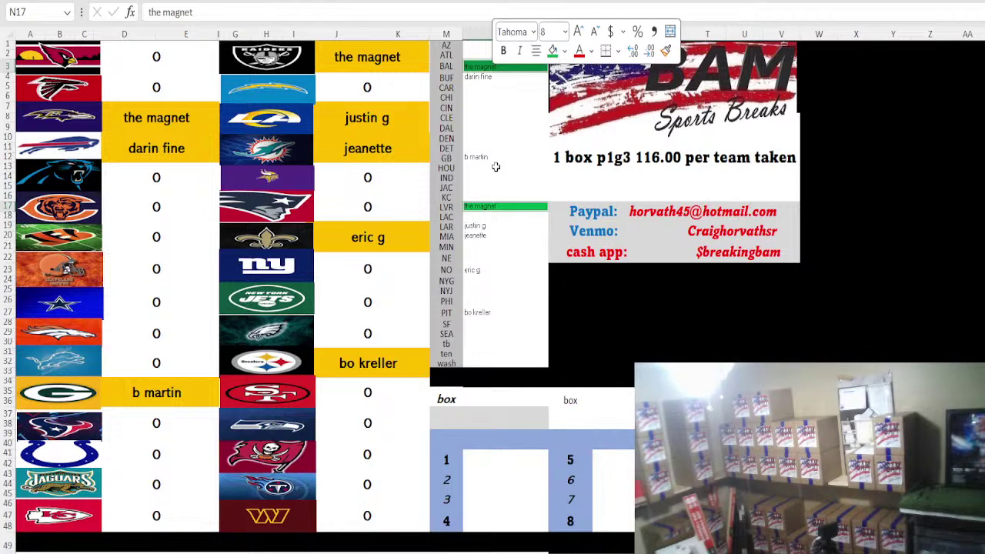
# Fill the six remaining claimants' names in column N green.
pyautogui.click(477, 77)
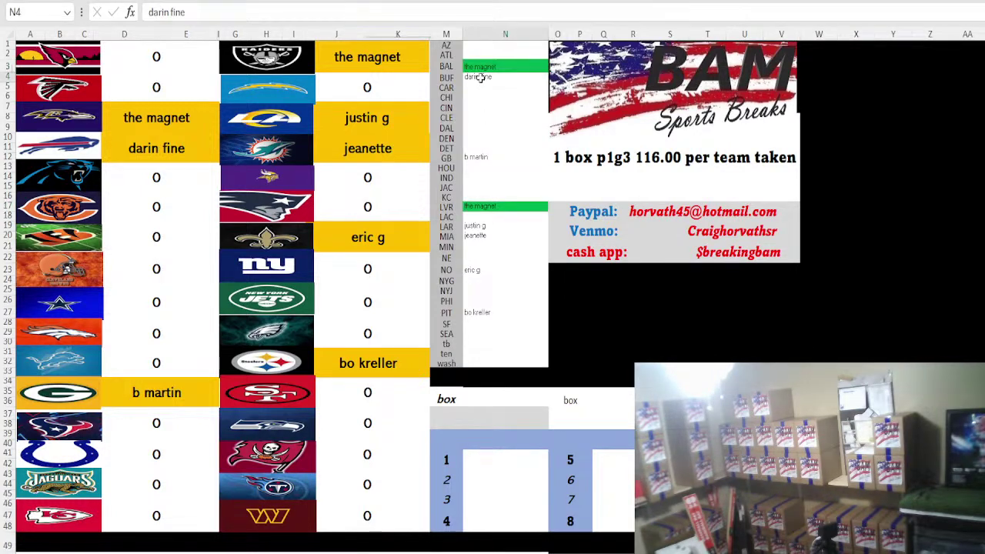
pyautogui.click(477, 157)
pyautogui.keyDown('ctrl'); pyautogui.click(477, 225); pyautogui.keyUp('ctrl')
pyautogui.keyDown('ctrl'); pyautogui.click(477, 235); pyautogui.keyUp('ctrl')
pyautogui.keyDown('ctrl'); pyautogui.click(477, 269); pyautogui.keyUp('ctrl')
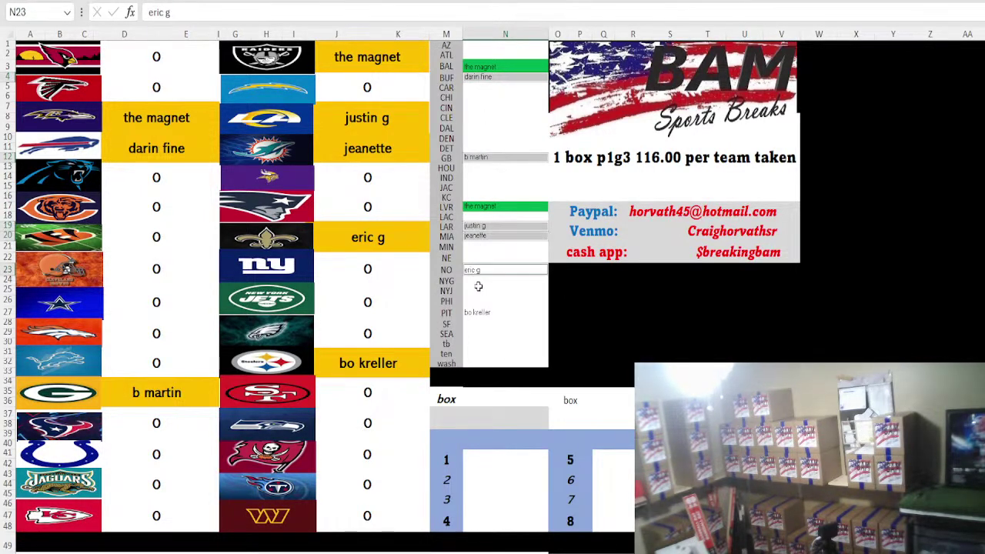
pyautogui.keyDown('ctrl'); pyautogui.click(480, 311); pyautogui.keyUp('ctrl')
pyautogui.rightClick(479, 312)
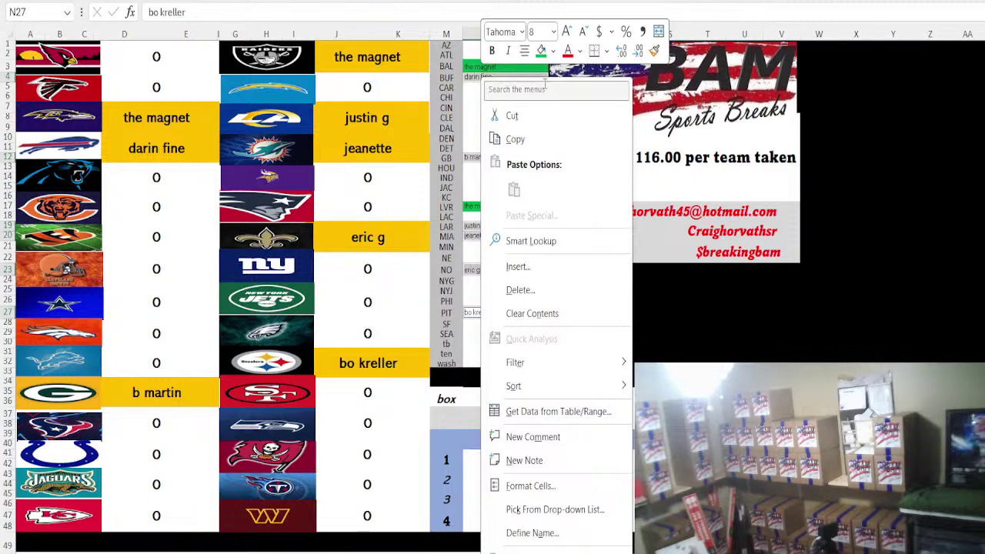
pyautogui.click(541, 51)
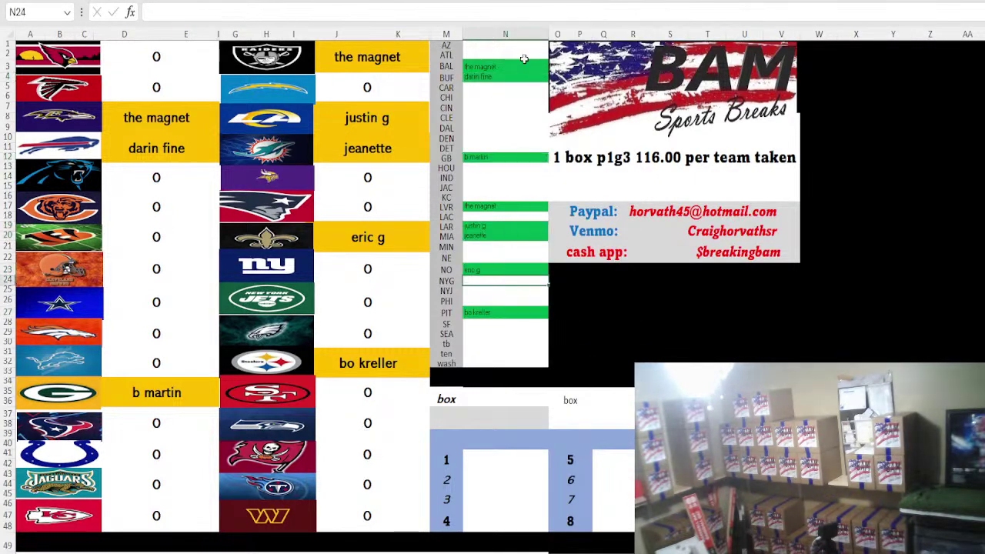
# Copy the name list N2:N27.
pyautogui.moveTo(506, 66); pyautogui.dragTo(497, 321)
pyautogui.rightClick(496, 321)
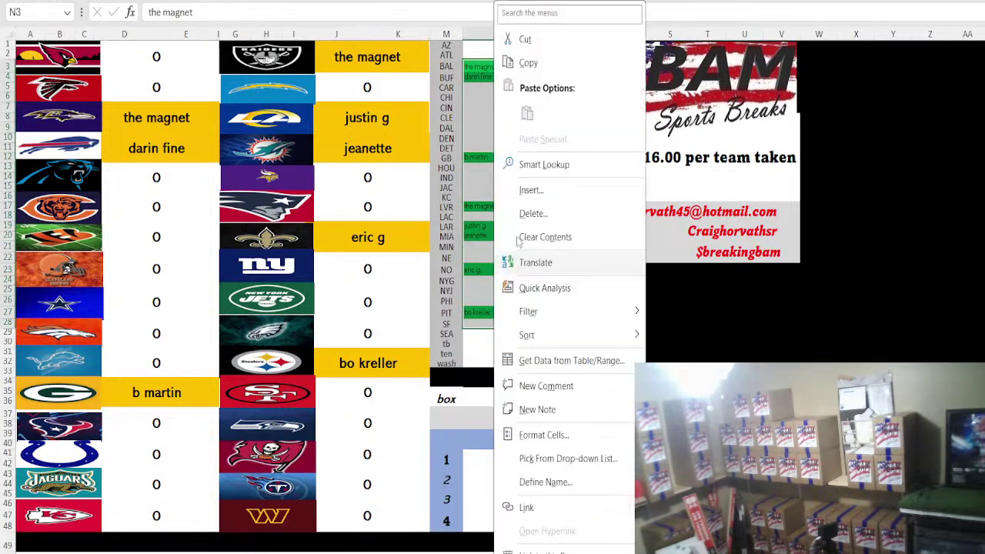
pyautogui.click(536, 68)
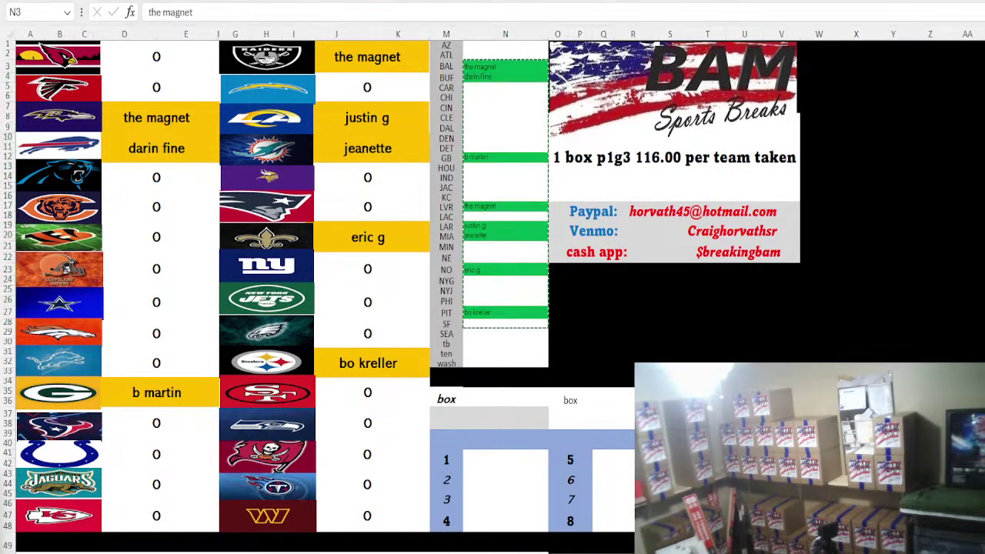
# Return to the spreadsheet and paste the copied name list back.
pyautogui.press('super+d')
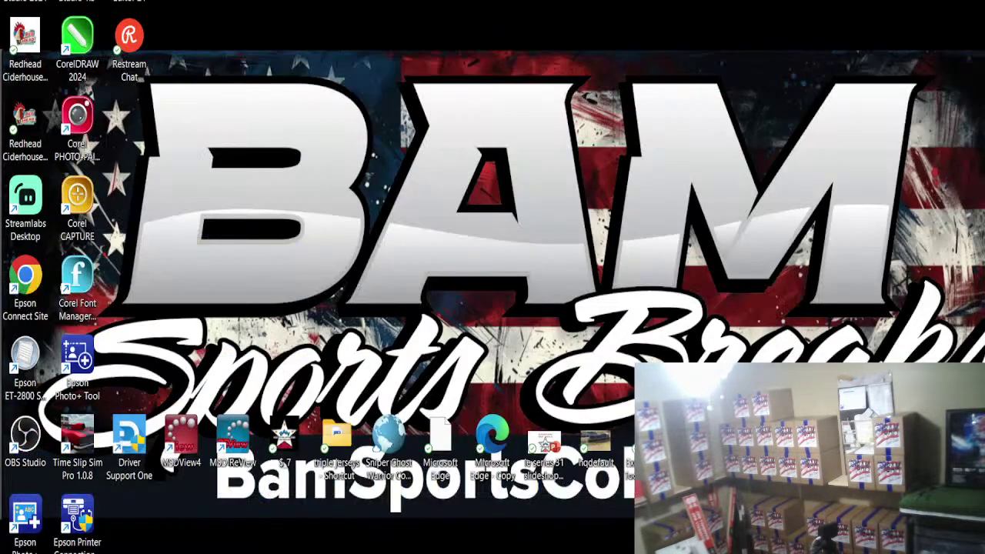
pyautogui.press('super+d')
pyautogui.hotkey('ctrl', 'v')
pyautogui.click(487, 269)
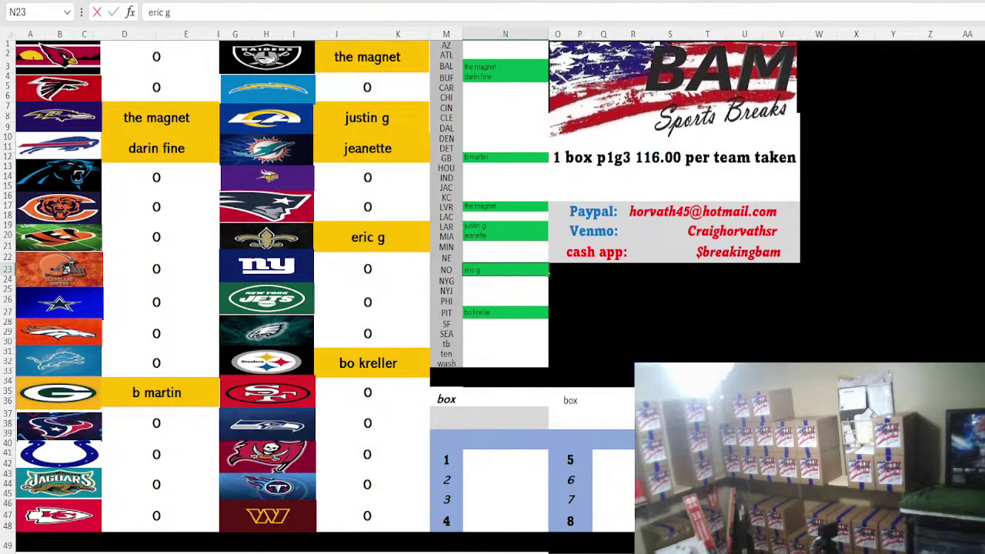
# Move the Green Bay buyer's claim to the empty CIN slot, clearing the GB entry.
pyautogui.click(479, 107)
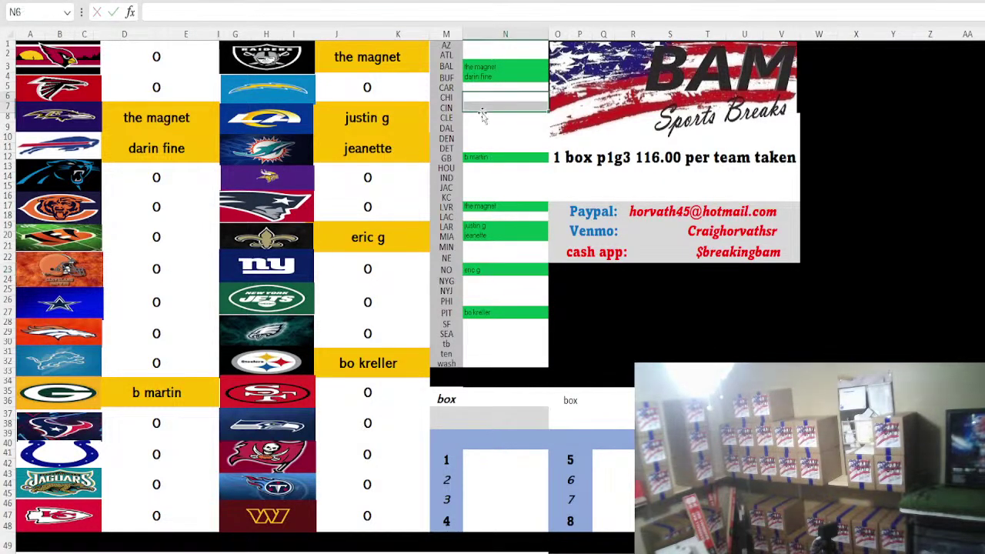
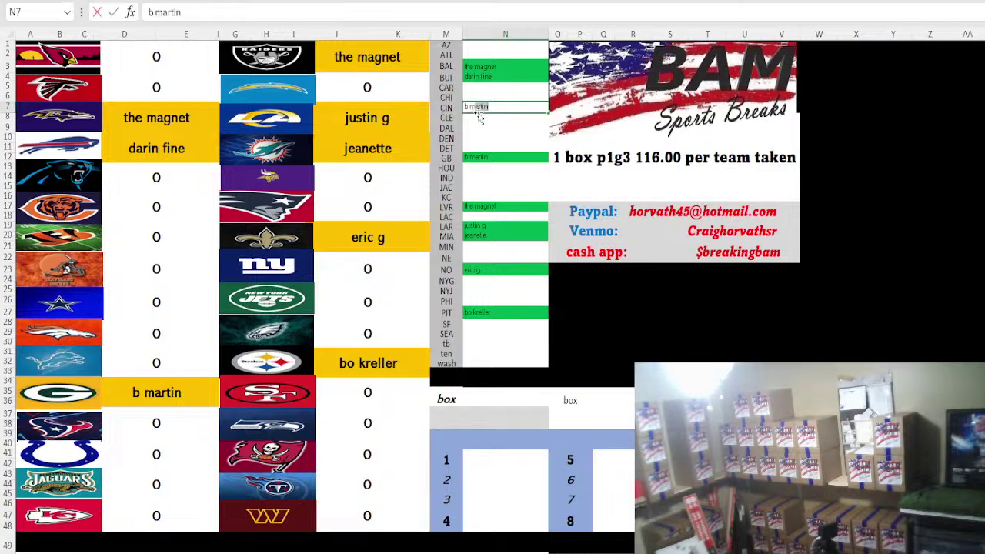
pyautogui.press('Return')
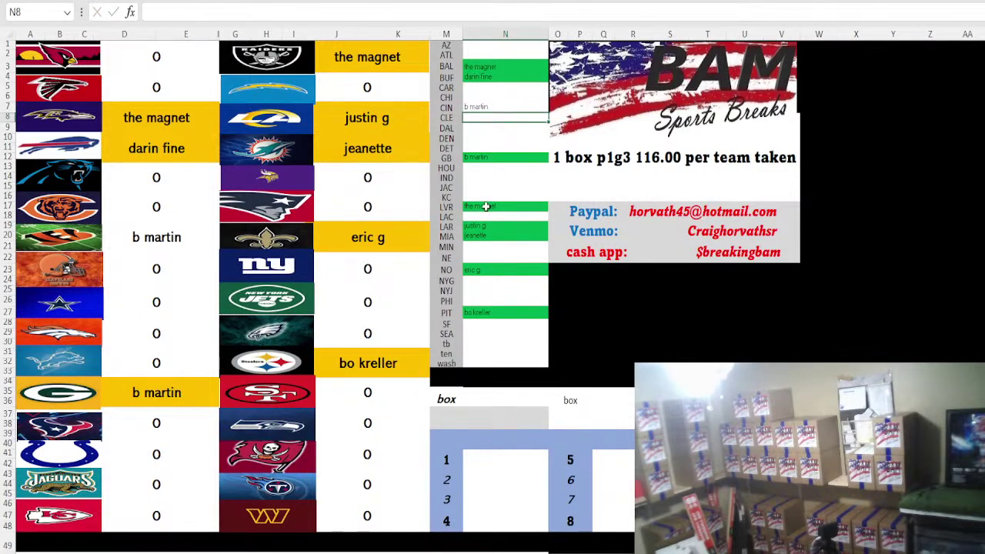
pyautogui.click(480, 159)
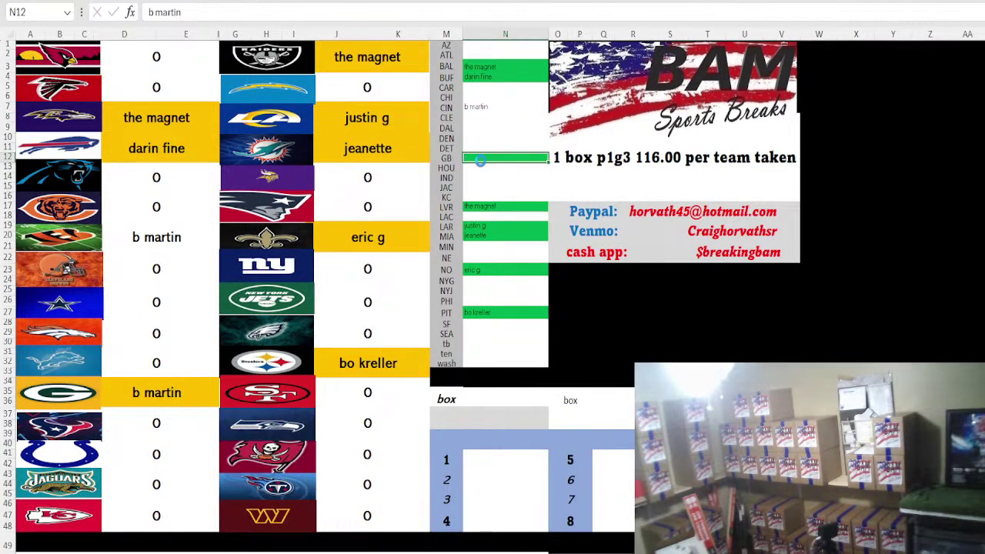
pyautogui.press('Delete')
pyautogui.rightClick(481, 108)
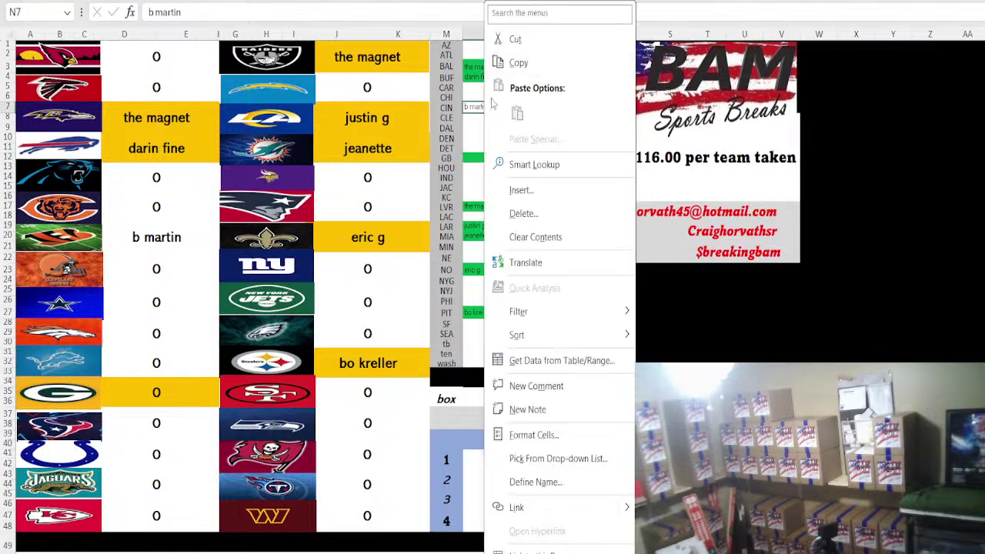
pyautogui.press('Escape')
# Set the emptied GB slot in column N to No Fill.
pyautogui.click(498, 159)
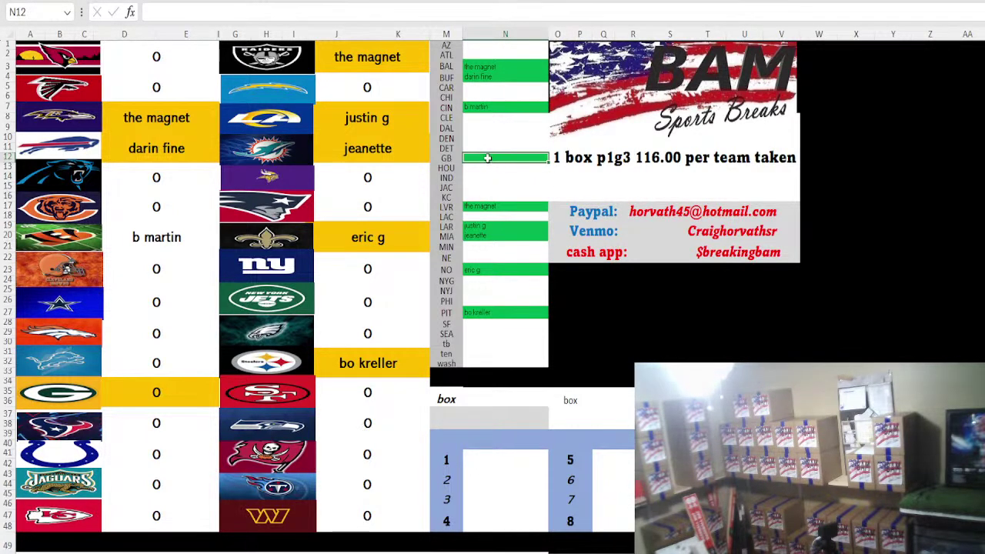
pyautogui.rightClick(491, 164)
pyautogui.click(556, 4)
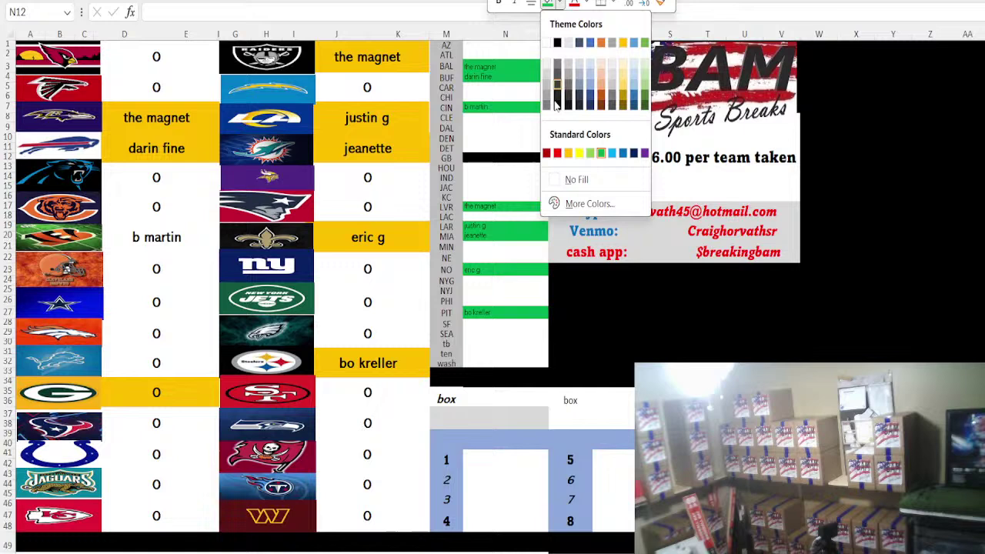
pyautogui.click(549, 179)
# Fill the Bengals board cell gold and remove the Packers cell's gold fill.
pyautogui.rightClick(151, 240)
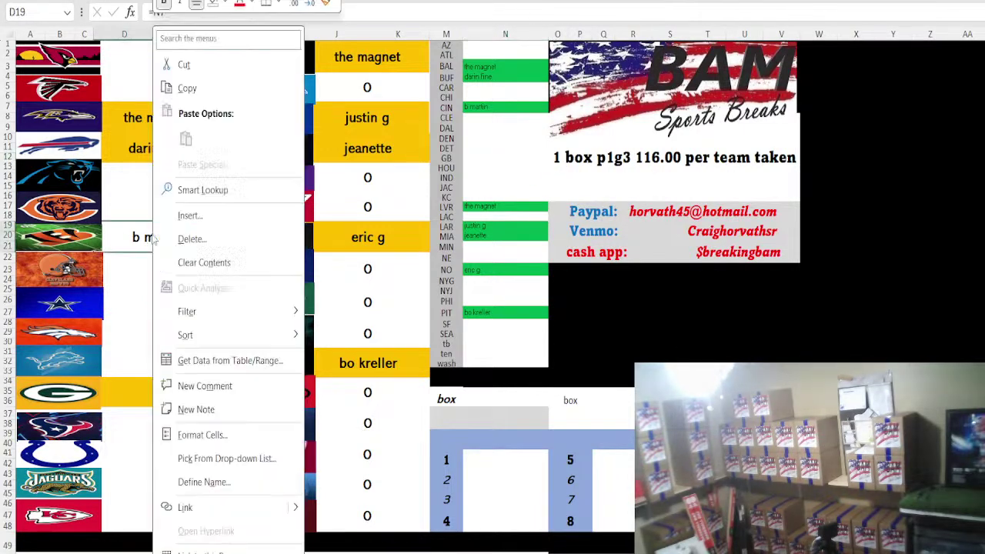
pyautogui.click(222, 4)
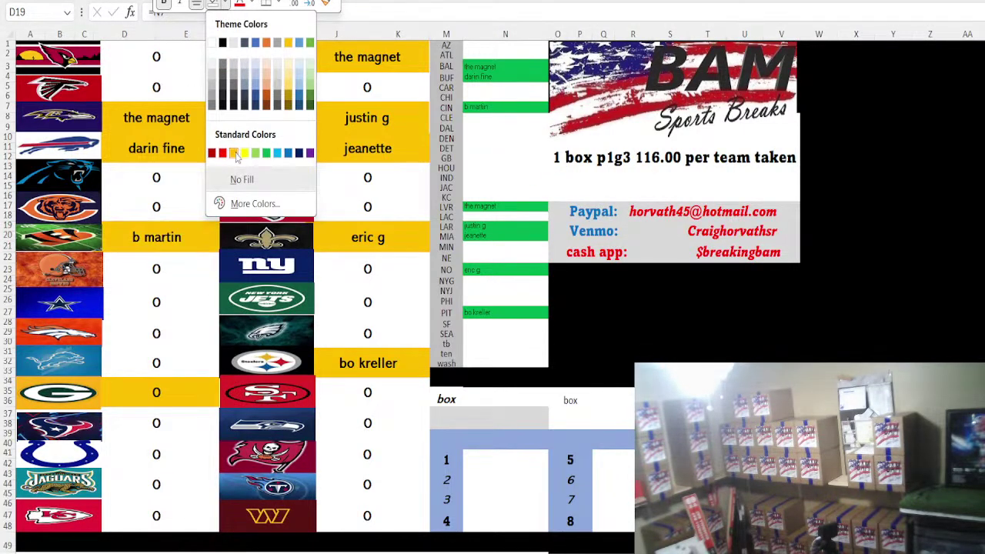
pyautogui.click(223, 152)
pyautogui.click(159, 391)
pyautogui.rightClick(158, 392)
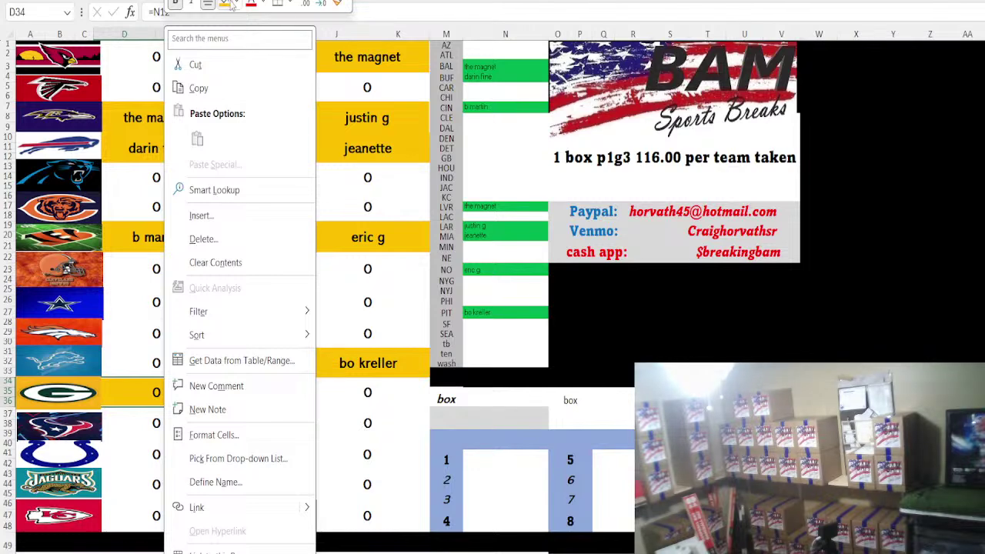
pyautogui.click(230, 4)
pyautogui.click(253, 179)
pyautogui.click(381, 204)
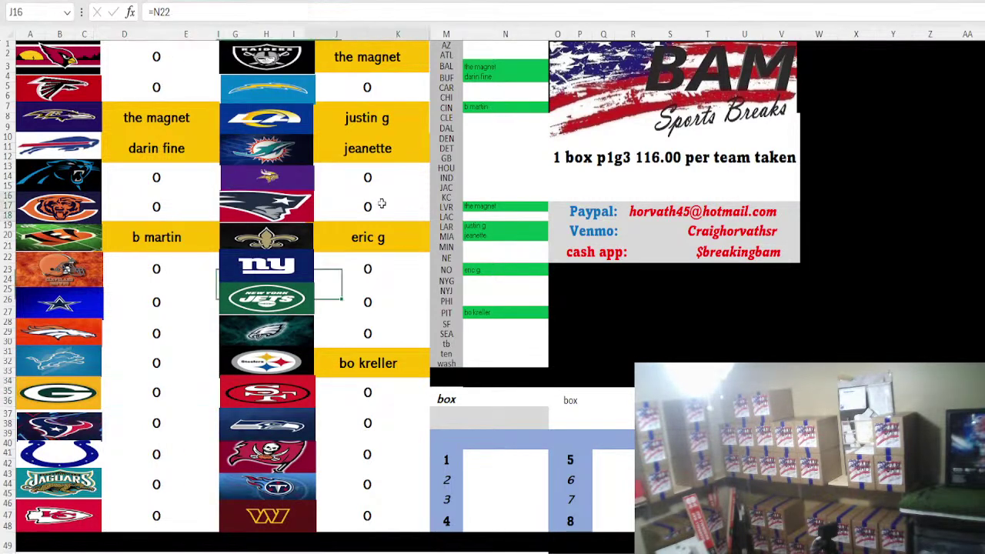
# Copy the updated column N claim list again.
pyautogui.moveTo(493, 67); pyautogui.dragTo(496, 323)
pyautogui.rightClick(497, 323)
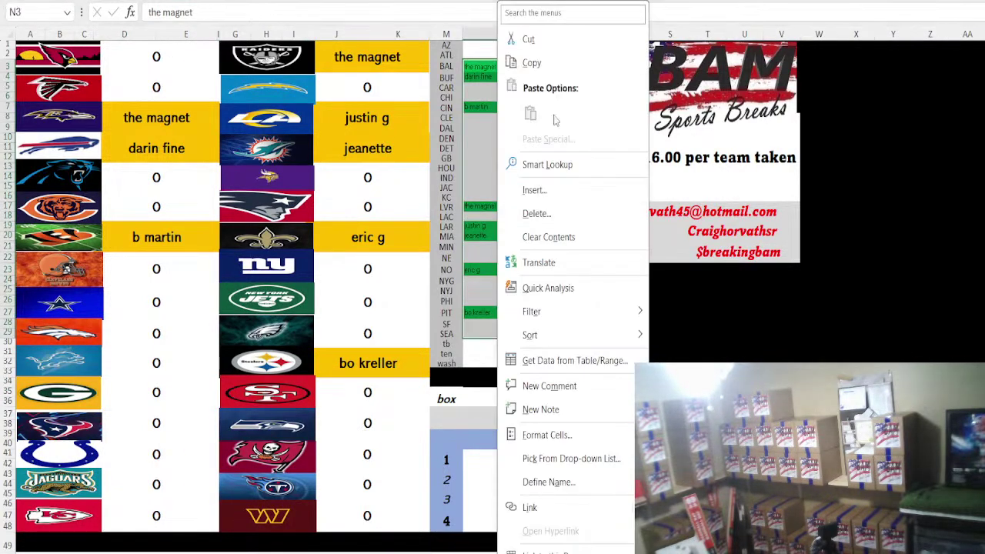
pyautogui.click(532, 62)
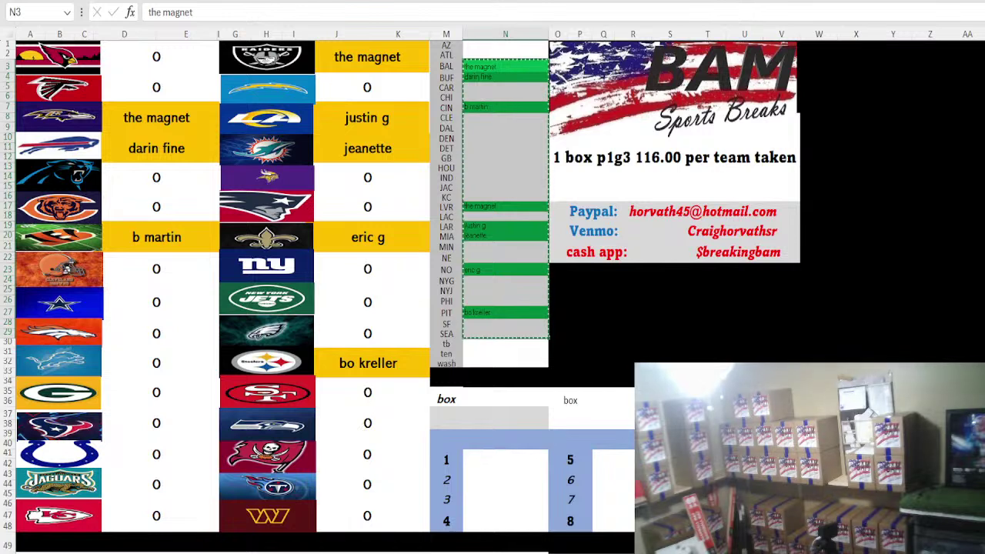
pyautogui.click(504, 67)
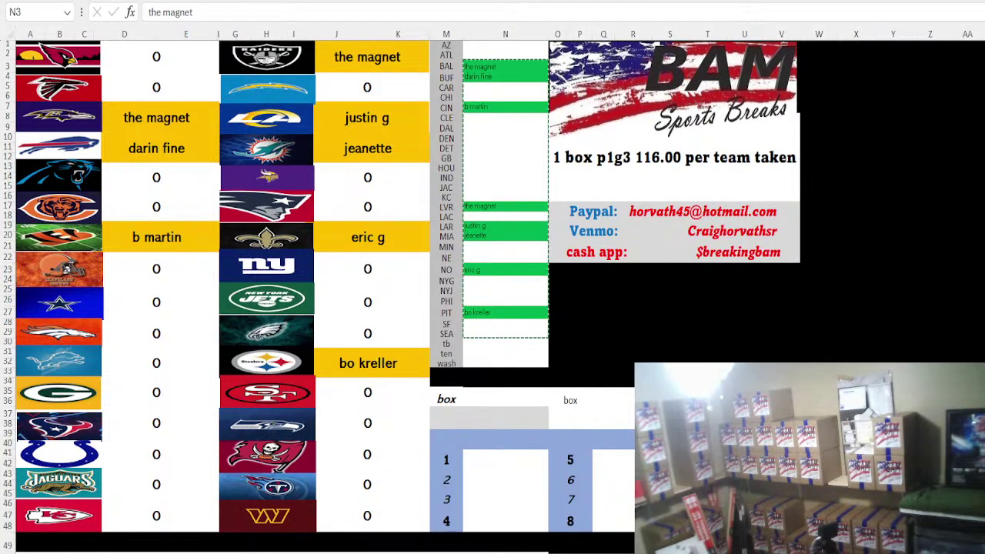
# Clear the finished RANDOM.ORG giveaway and paste the names three times for 24 entries.
pyautogui.hotkey('alt', 'Tab')
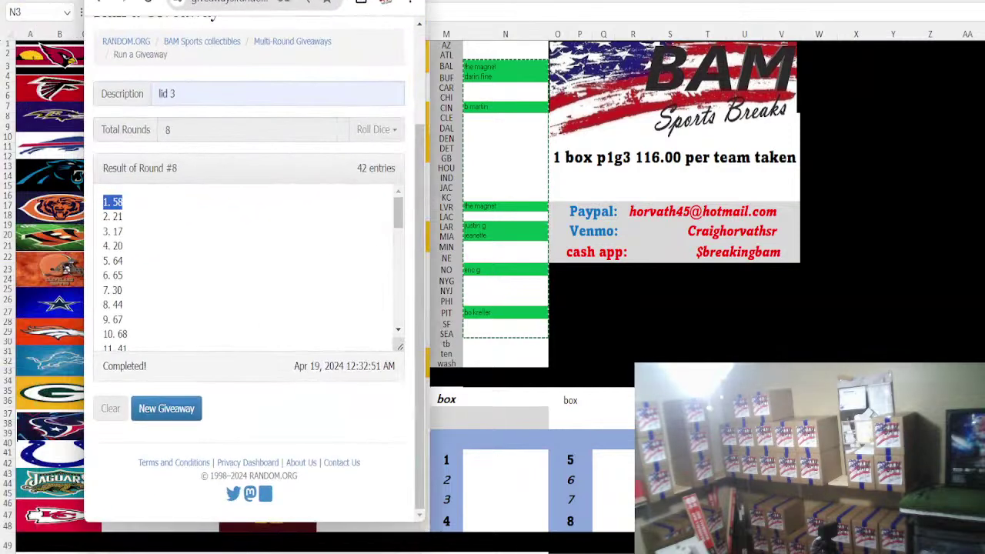
pyautogui.click(174, 416)
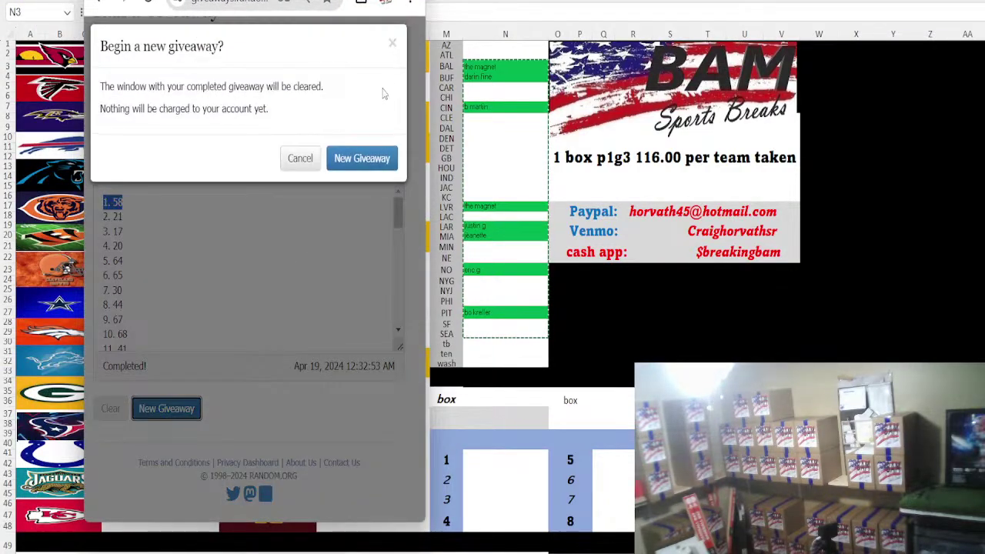
pyautogui.click(362, 159)
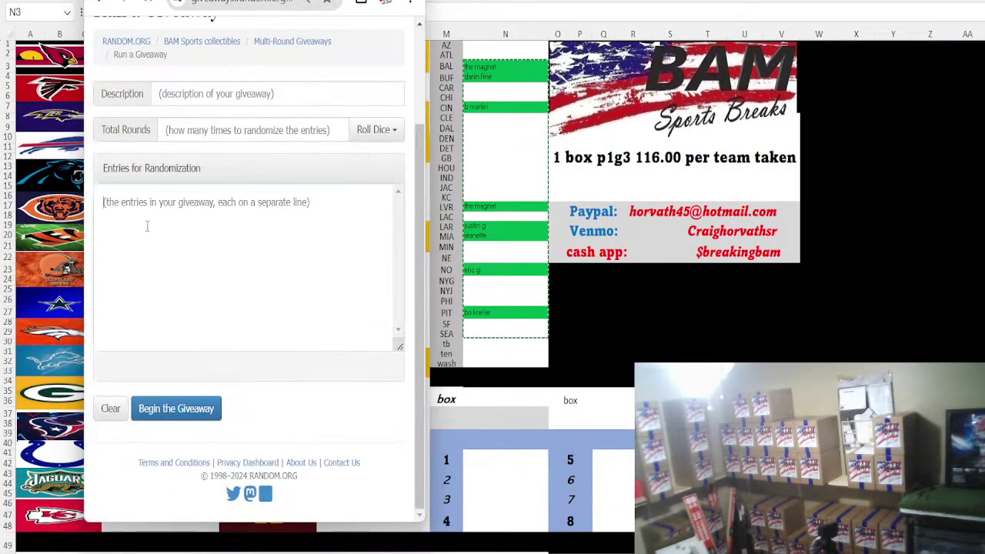
pyautogui.rightClick(147, 229)
pyautogui.click(172, 385)
pyautogui.moveTo(398, 303)
pyautogui.mouseDown()
pyautogui.moveTo(398, 231)
pyautogui.moveTo(398, 311)
pyautogui.mouseUp()
pyautogui.rightClick(146, 330)
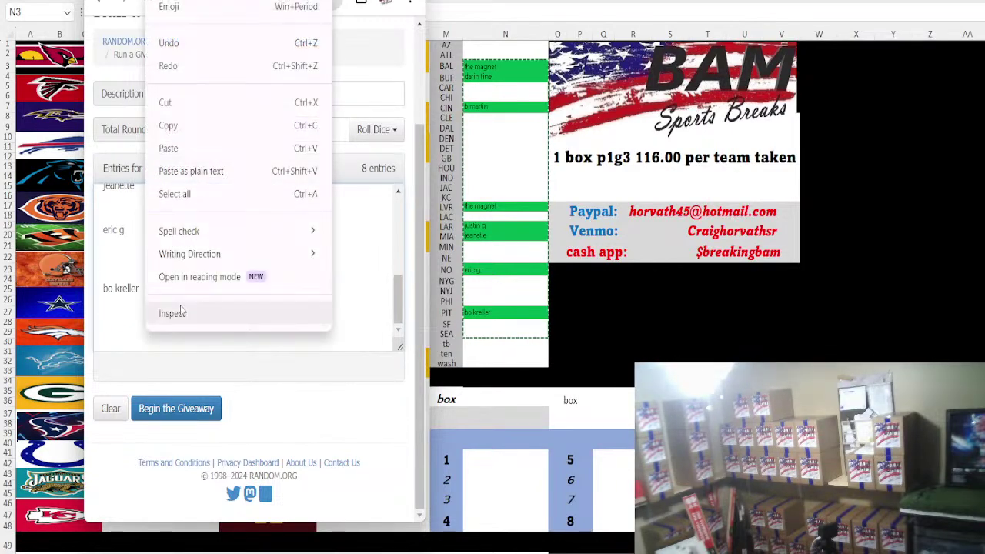
pyautogui.click(185, 148)
pyautogui.scroll(3, 166, 330)
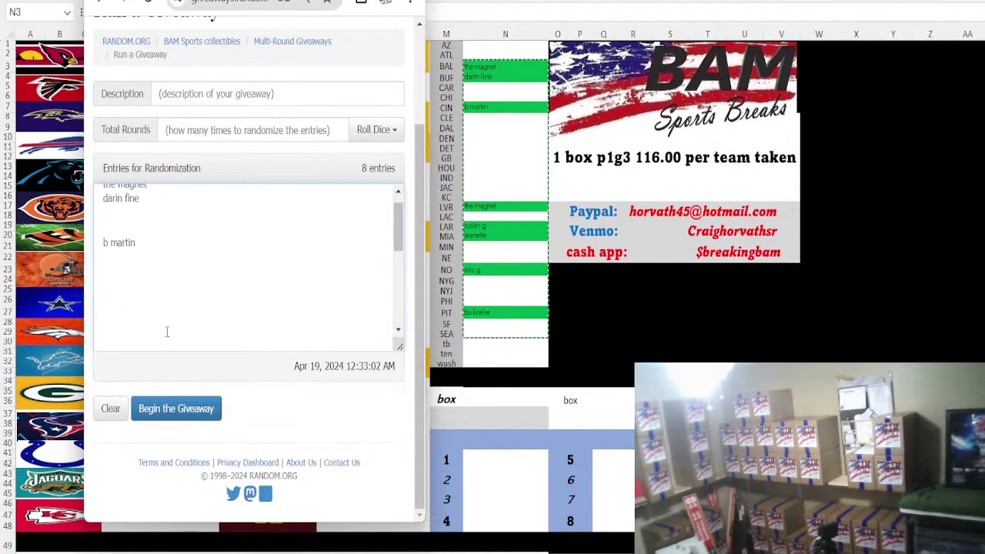
pyautogui.scroll(-3, 168, 332)
pyautogui.rightClick(130, 333)
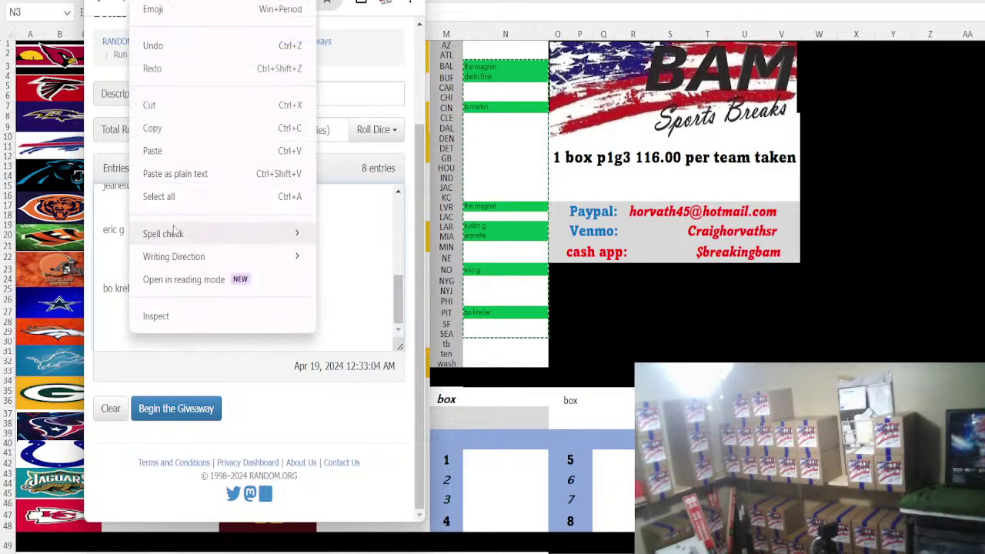
pyautogui.click(168, 150)
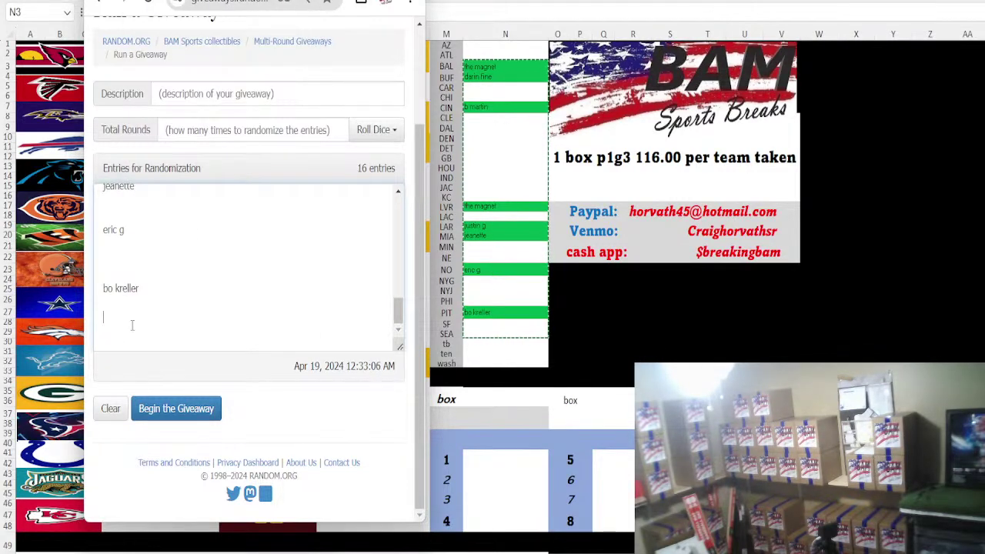
pyautogui.rightClick(131, 323)
pyautogui.click(170, 140)
# Set the giveaway description to 'lid 4' and roll 2d6 to get 9 rounds.
pyautogui.click(223, 94)
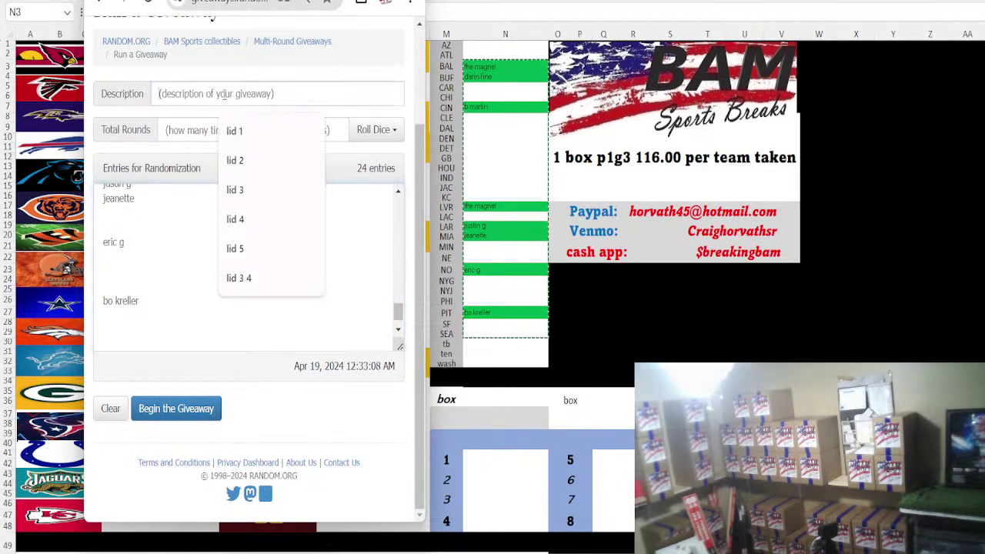
pyautogui.write('l;l')
pyautogui.press('BackSpace')
pyautogui.press('BackSpace')
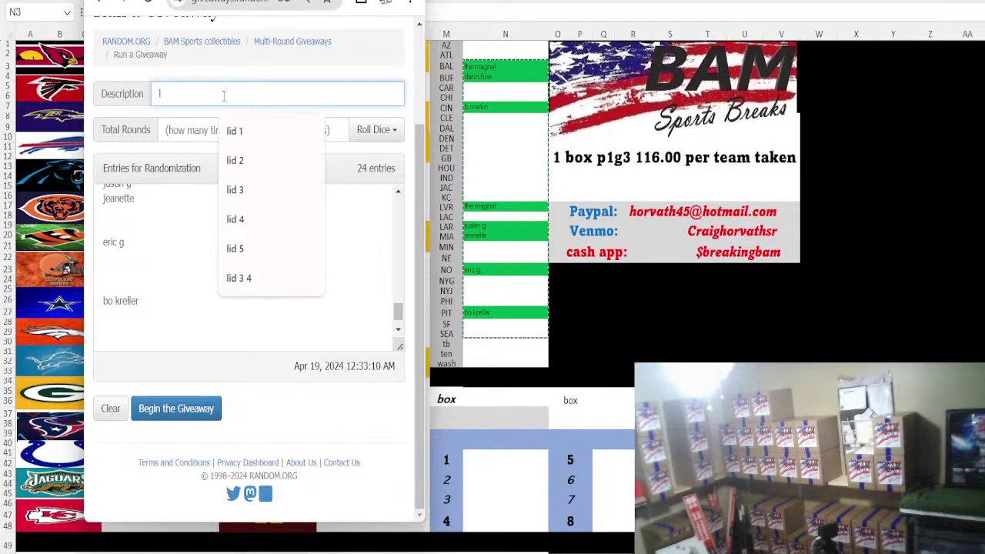
pyautogui.write('id 4')
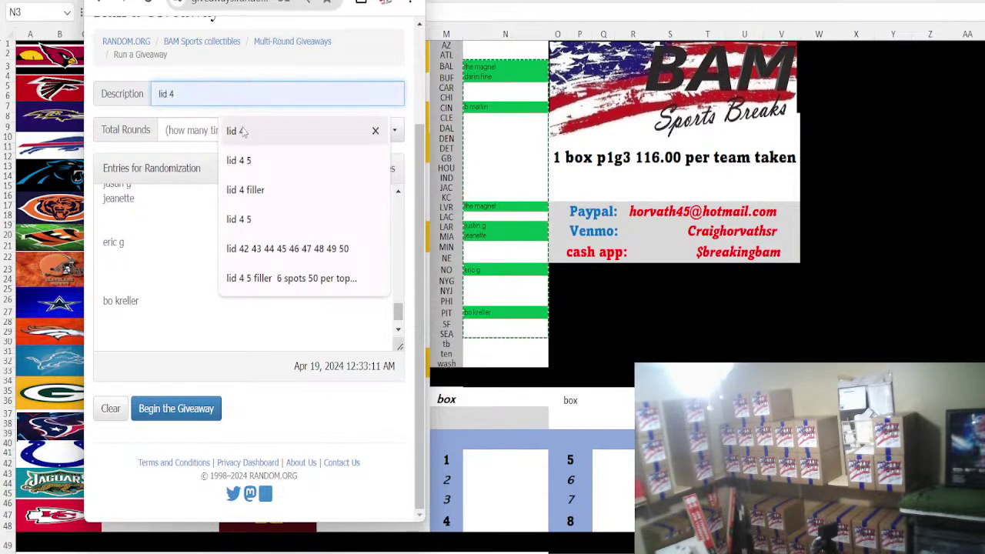
pyautogui.click(375, 130)
pyautogui.click(344, 156)
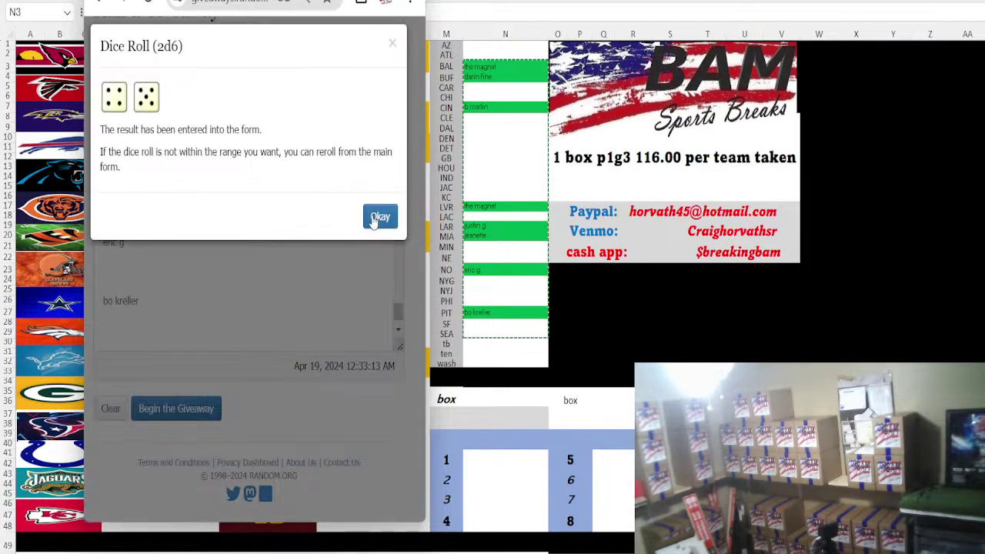
pyautogui.click(376, 213)
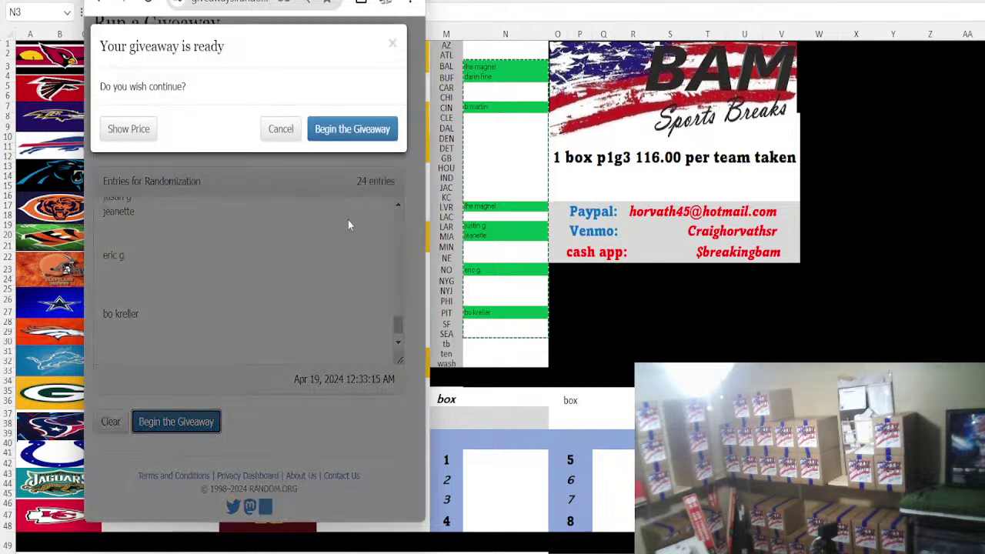
# Begin the giveaway and run all nine randomization rounds through the final round.
pyautogui.click(369, 136)
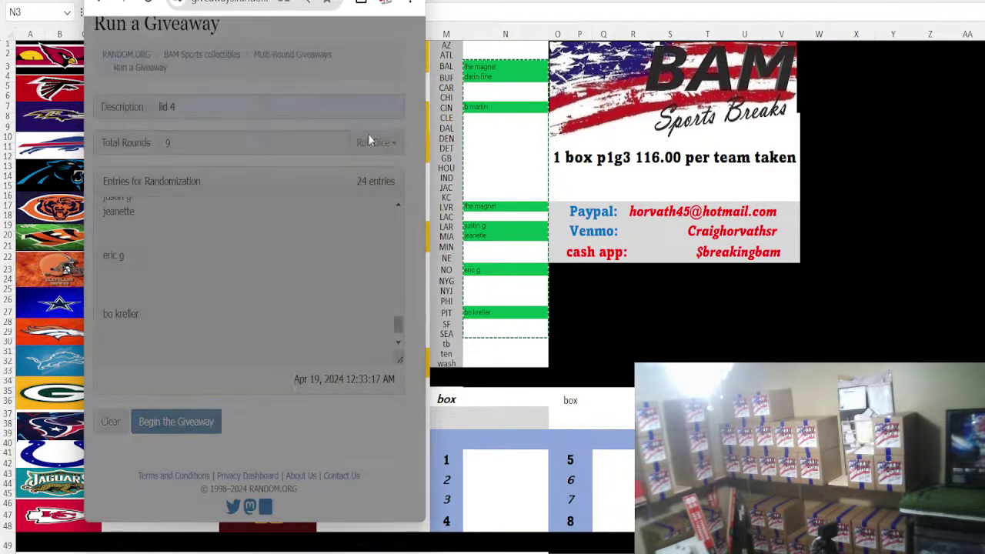
pyautogui.scroll(-5, 254, 300)
pyautogui.click(181, 405)
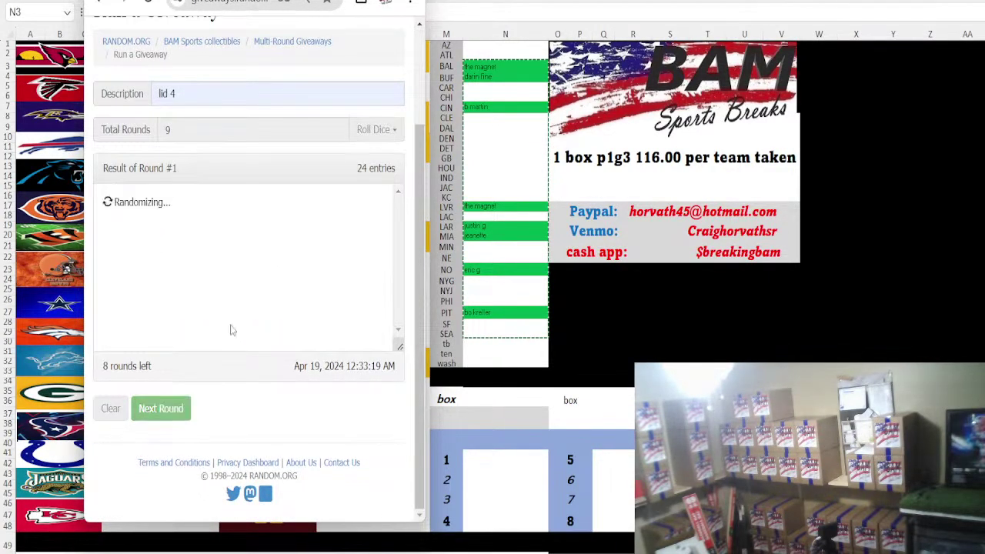
pyautogui.scroll(-5, 231, 262)
pyautogui.click(163, 416)
pyautogui.scroll(-5, 193, 300)
pyautogui.click(163, 408)
pyautogui.scroll(-5, 192, 292)
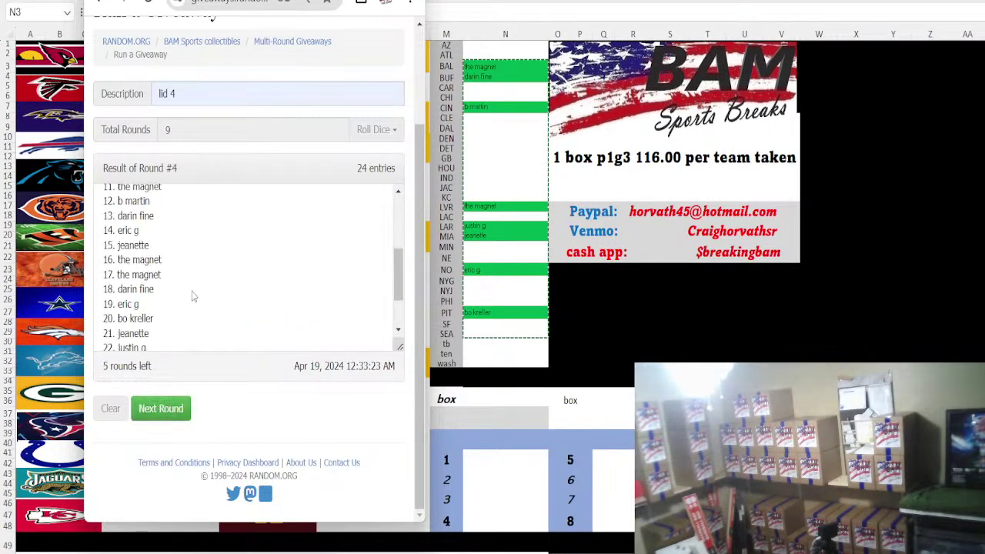
pyautogui.click(161, 408)
pyautogui.scroll(-5, 193, 308)
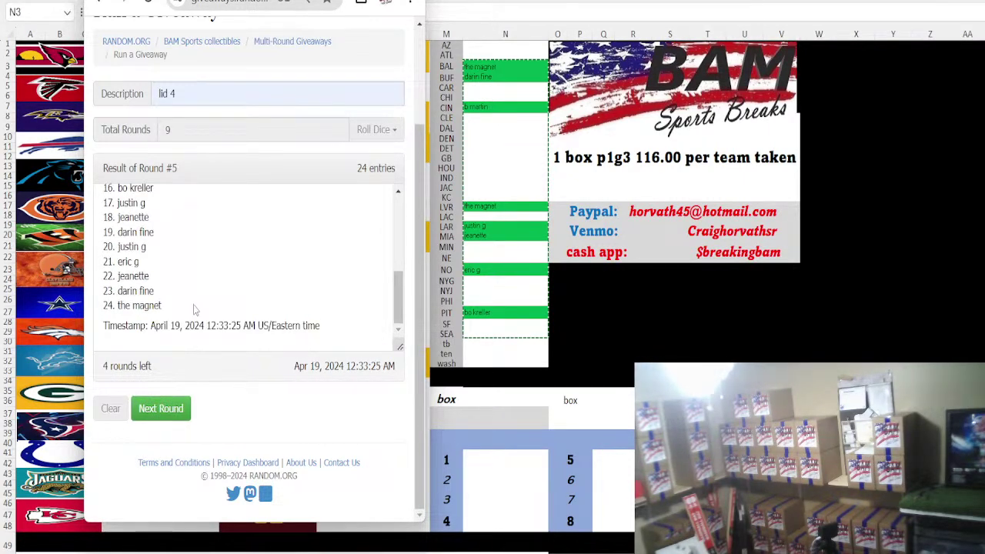
pyautogui.click(171, 416)
pyautogui.scroll(-5, 192, 292)
pyautogui.click(162, 408)
pyautogui.scroll(-5, 203, 270)
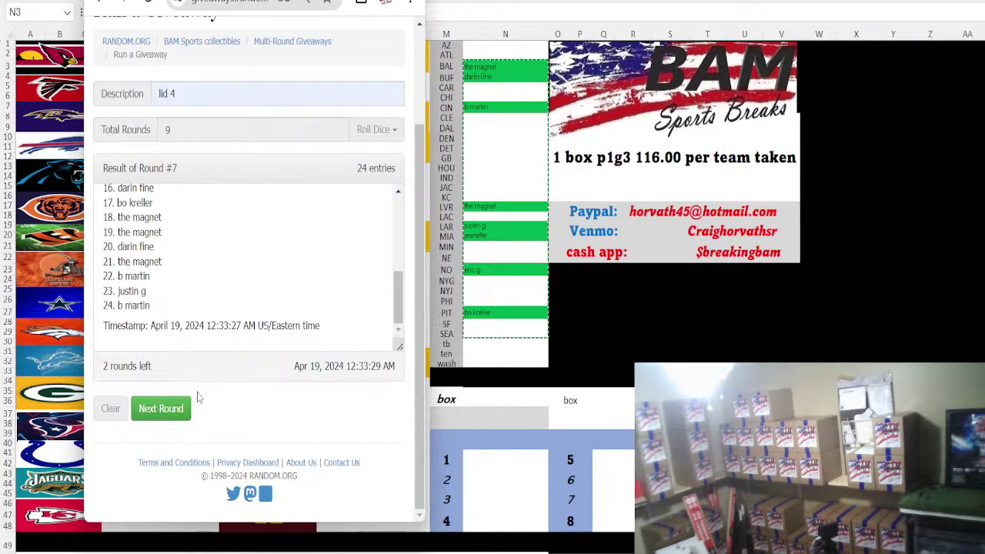
pyautogui.click(162, 407)
pyautogui.scroll(-5, 219, 306)
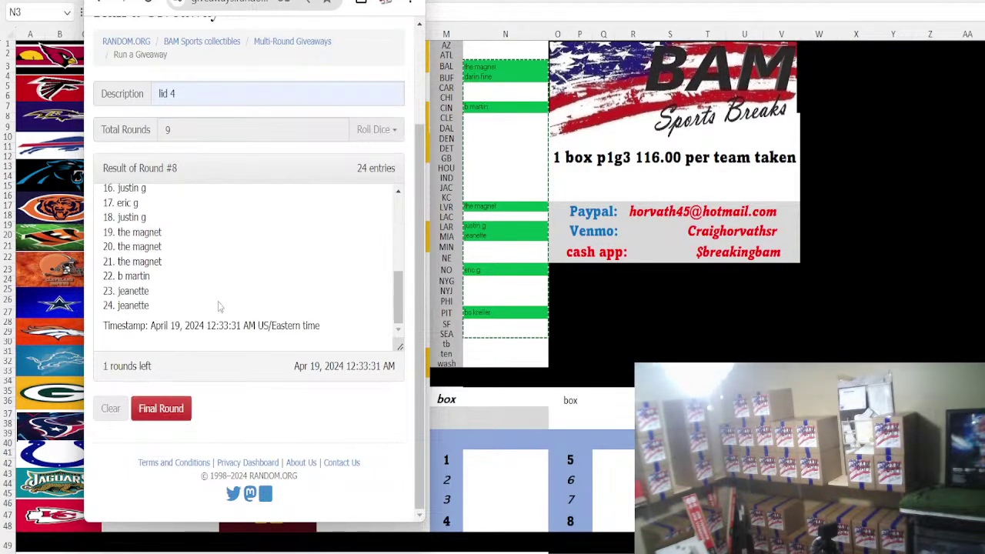
pyautogui.click(163, 408)
pyautogui.scroll(-5, 219, 279)
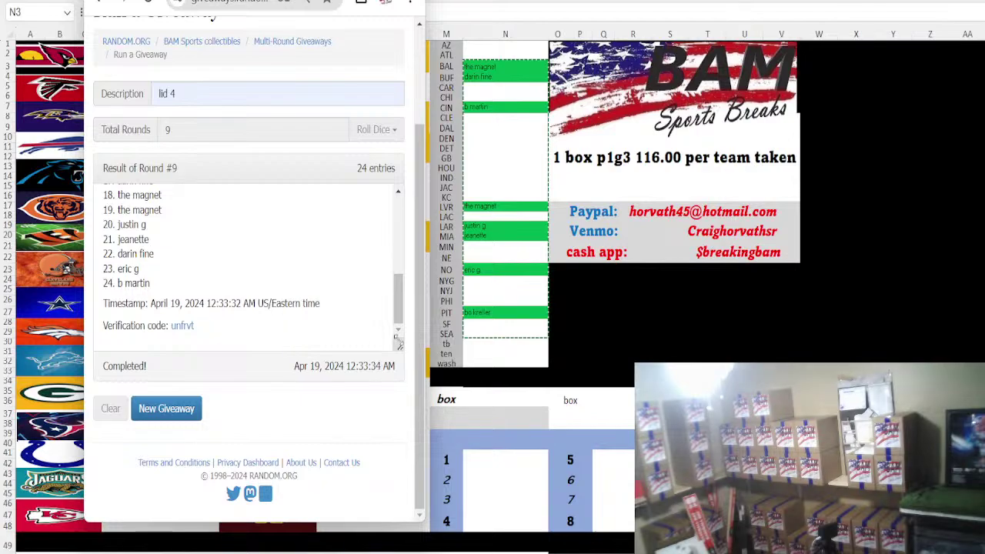
# Place the browser beside Excel and paste result entries 1–2 at the top of column N.
pyautogui.moveTo(397, 348); pyautogui.dragTo(397, 434)
pyautogui.scroll(5, 231, 307)
pyautogui.moveTo(307, 0); pyautogui.dragTo(751, 4)
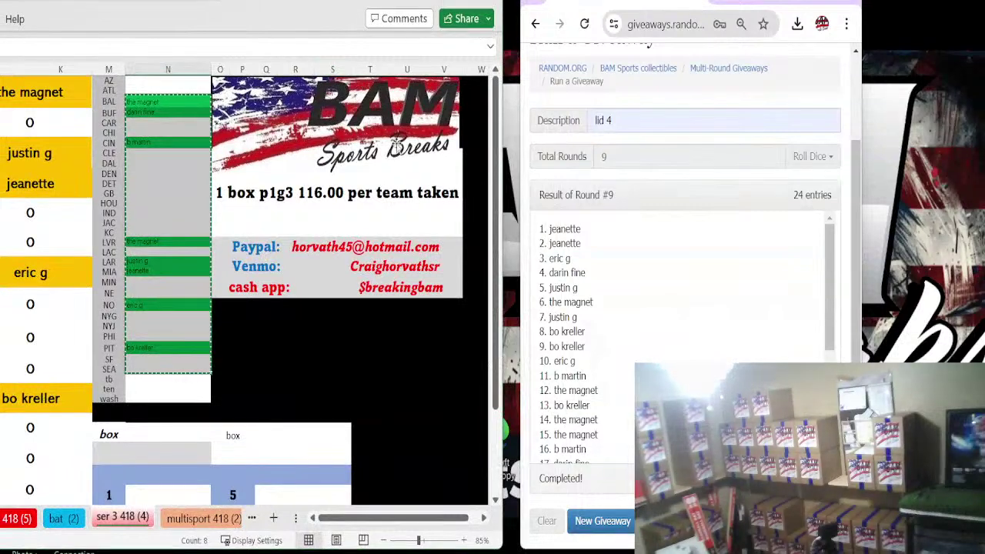
pyautogui.moveTo(539, 226); pyautogui.dragTo(587, 242)
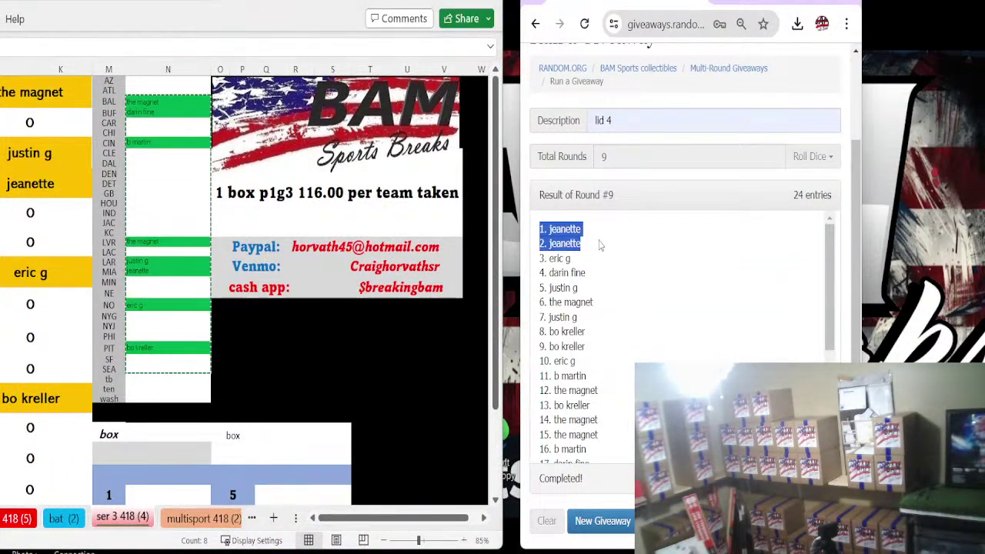
pyautogui.rightClick(559, 241)
pyautogui.click(580, 254)
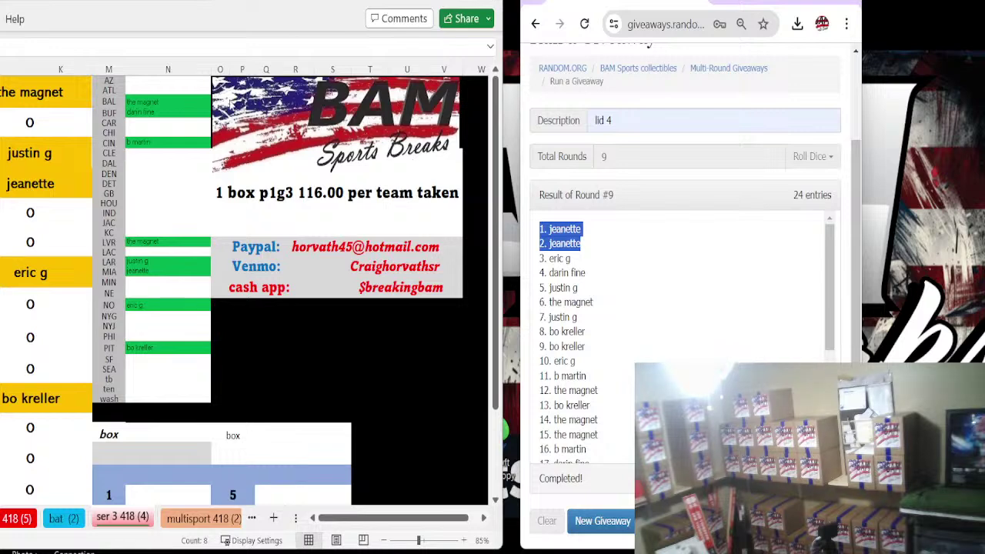
pyautogui.click(144, 78)
pyautogui.rightClick(143, 79)
pyautogui.click(177, 121)
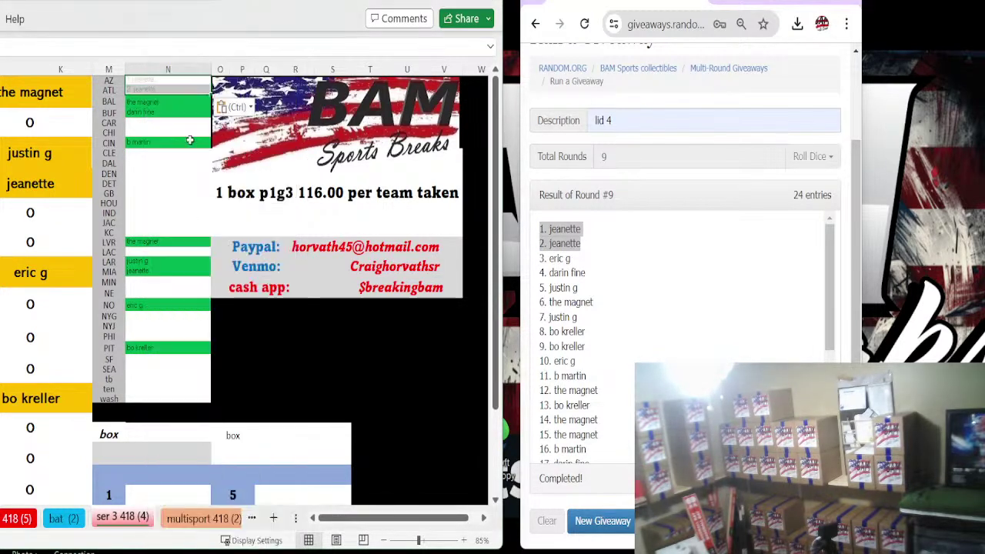
# Paste result entries 3–4 beside CAR and entries 5–13 down from CLE in column N.
pyautogui.moveTo(540, 260); pyautogui.dragTo(599, 282)
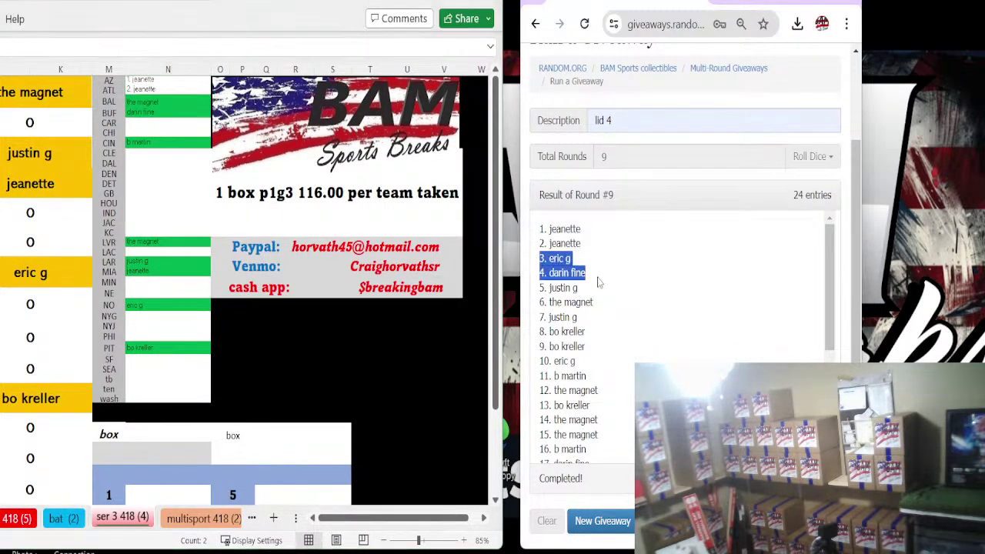
pyautogui.rightClick(560, 269)
pyautogui.click(626, 281)
pyautogui.click(156, 123)
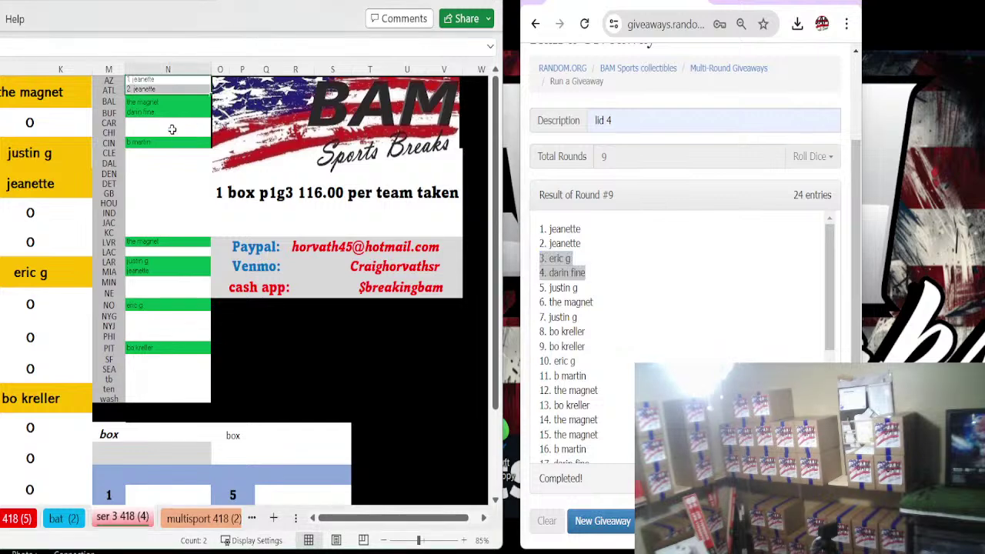
pyautogui.rightClick(155, 123)
pyautogui.click(185, 136)
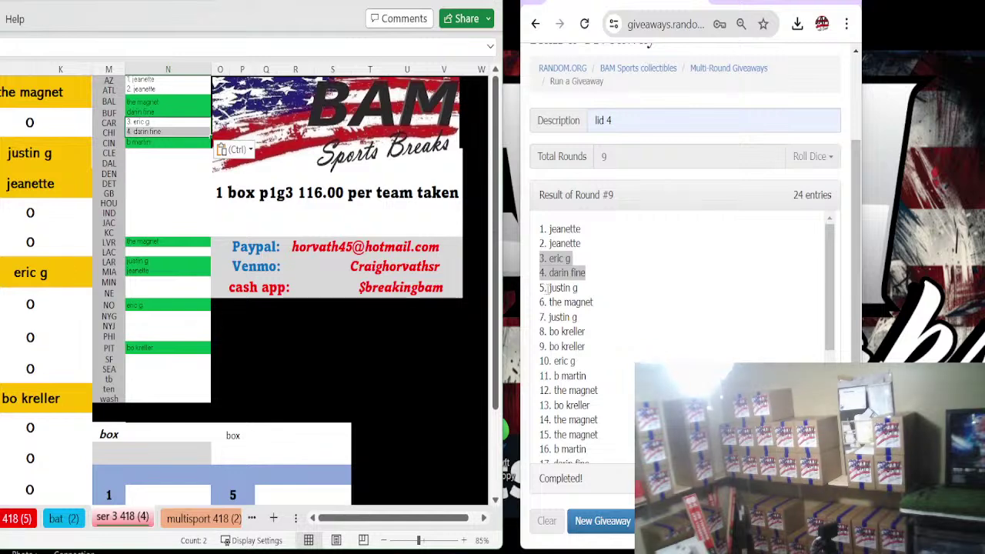
pyautogui.moveTo(545, 288); pyautogui.dragTo(600, 405)
pyautogui.rightClick(597, 401)
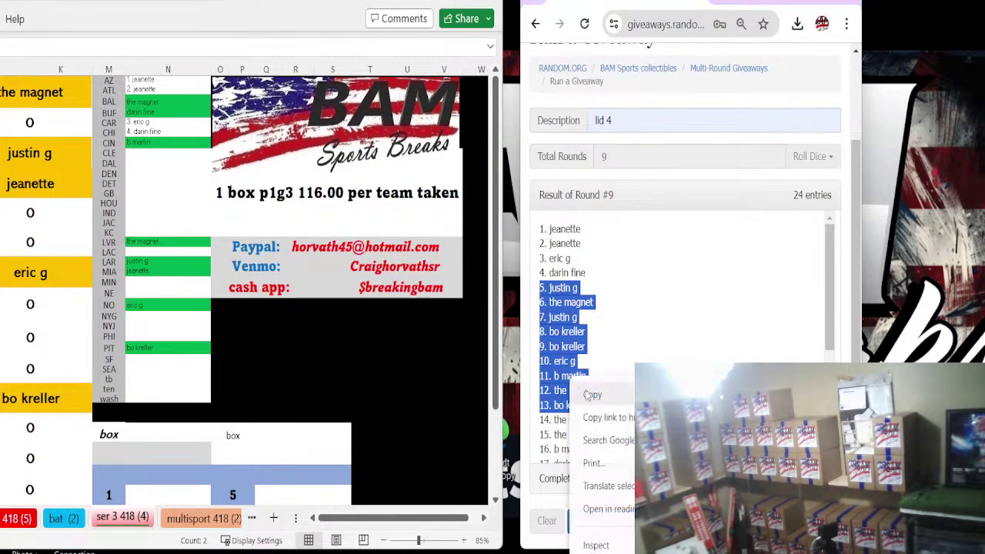
pyautogui.click(599, 407)
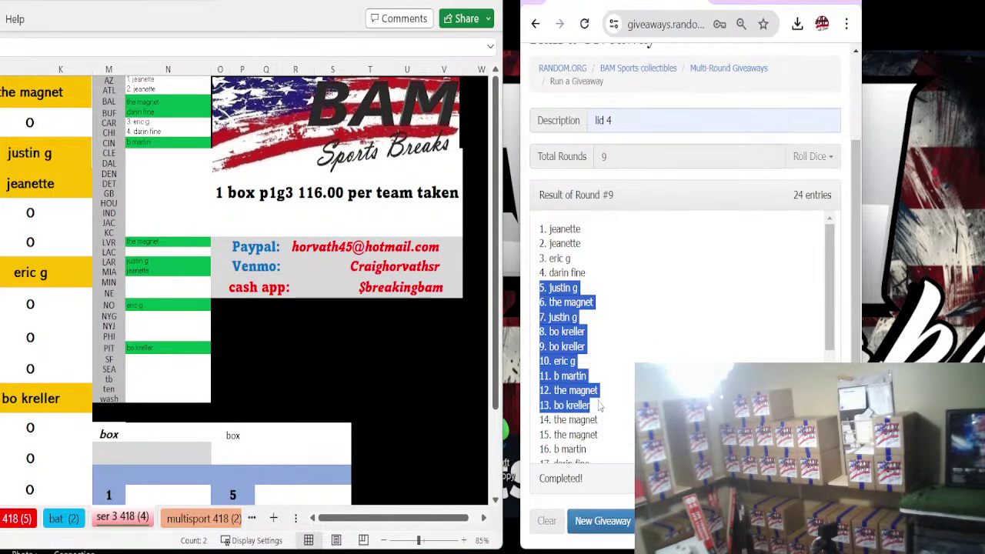
pyautogui.click(137, 157)
pyautogui.rightClick(137, 157)
pyautogui.click(170, 132)
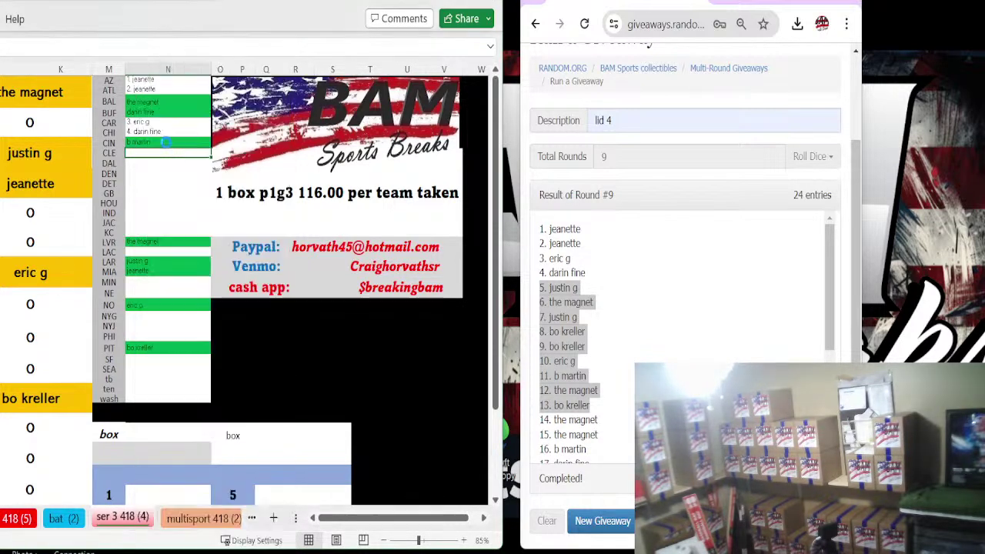
# Paste result entry 14 beside LAC and entries 15–16 beside MIN and NE.
pyautogui.moveTo(598, 419); pyautogui.dragTo(539, 419)
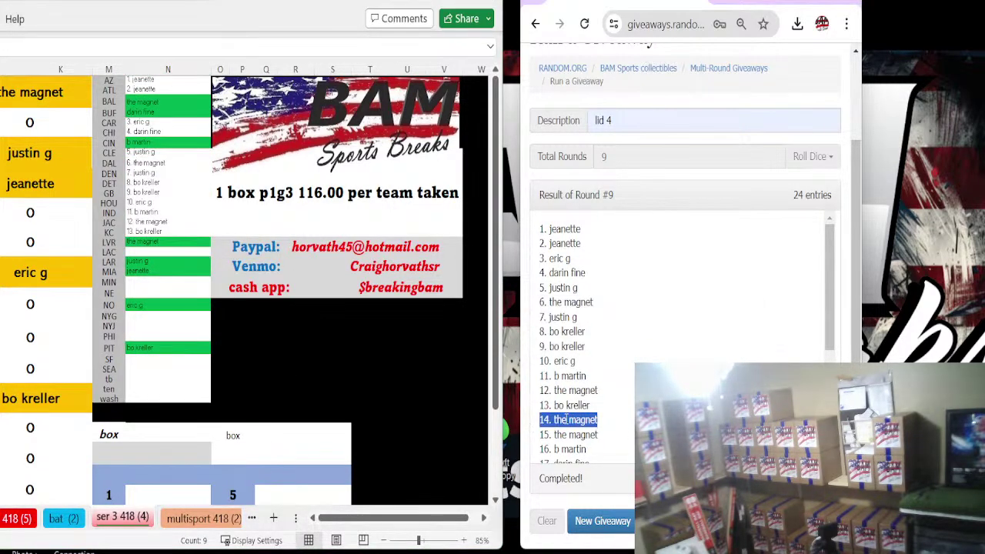
pyautogui.rightClick(569, 416)
pyautogui.click(588, 249)
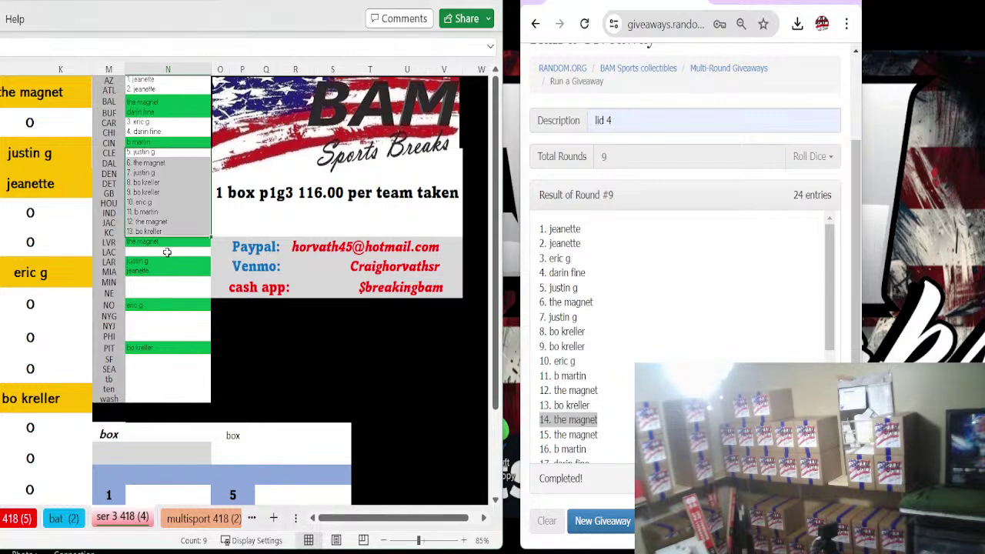
pyautogui.rightClick(163, 254)
pyautogui.click(196, 138)
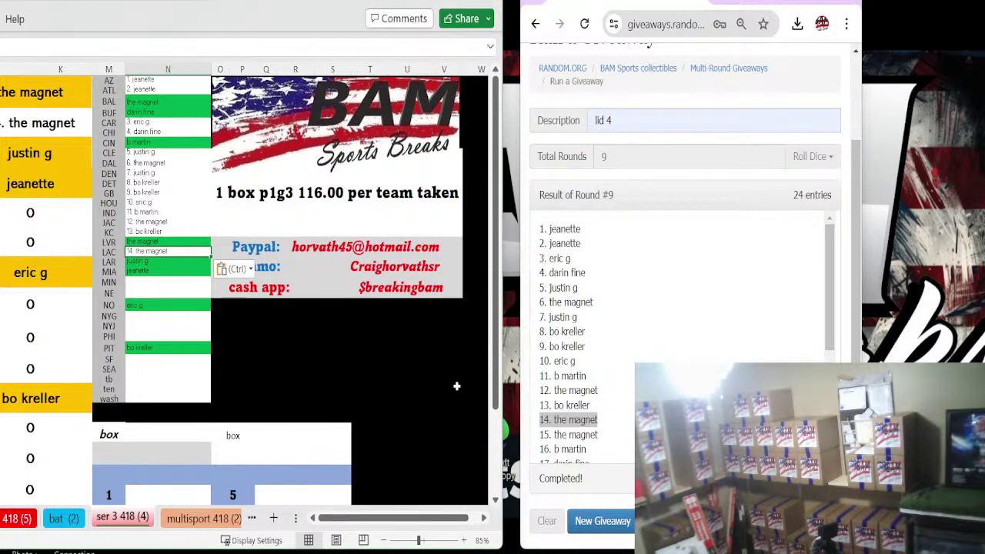
pyautogui.scroll(-1, 591, 426)
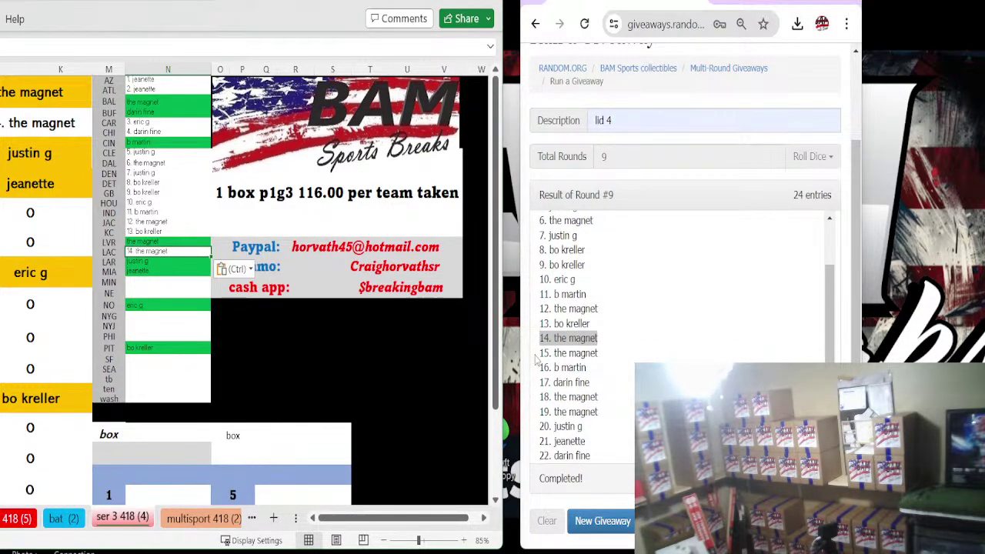
pyautogui.moveTo(540, 351); pyautogui.dragTo(605, 371)
pyautogui.rightClick(573, 356)
pyautogui.click(615, 372)
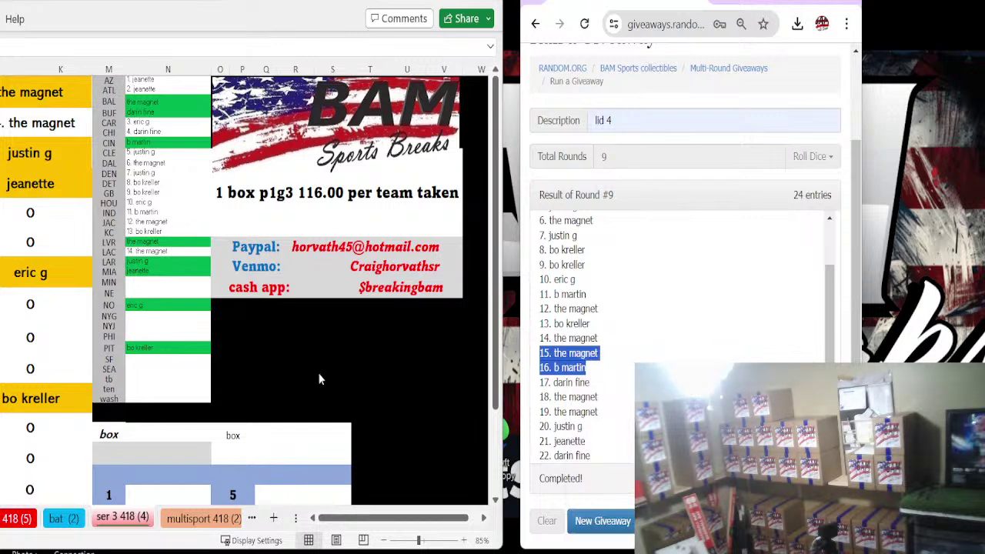
pyautogui.click(146, 285)
pyautogui.rightClick(143, 280)
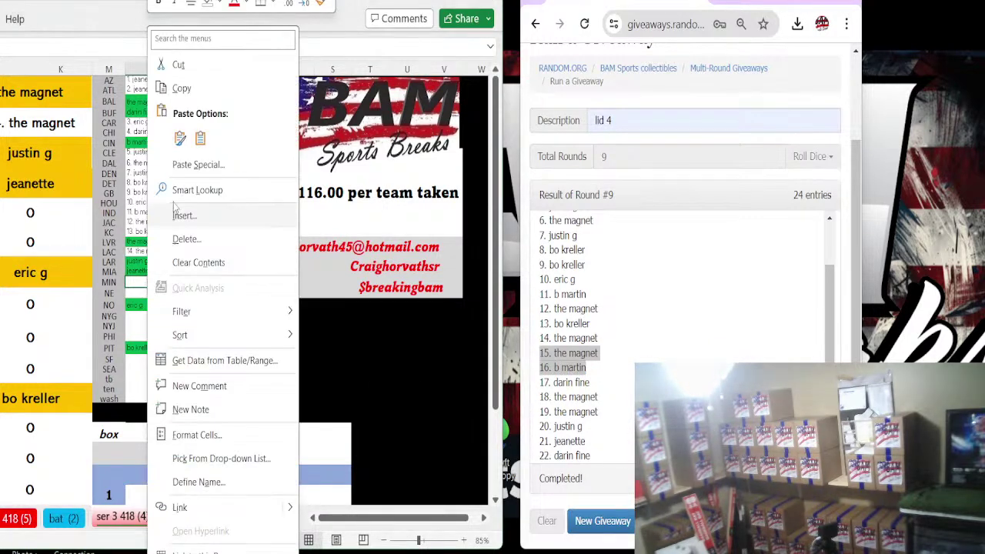
pyautogui.click(177, 137)
pyautogui.scroll(-1, 648, 281)
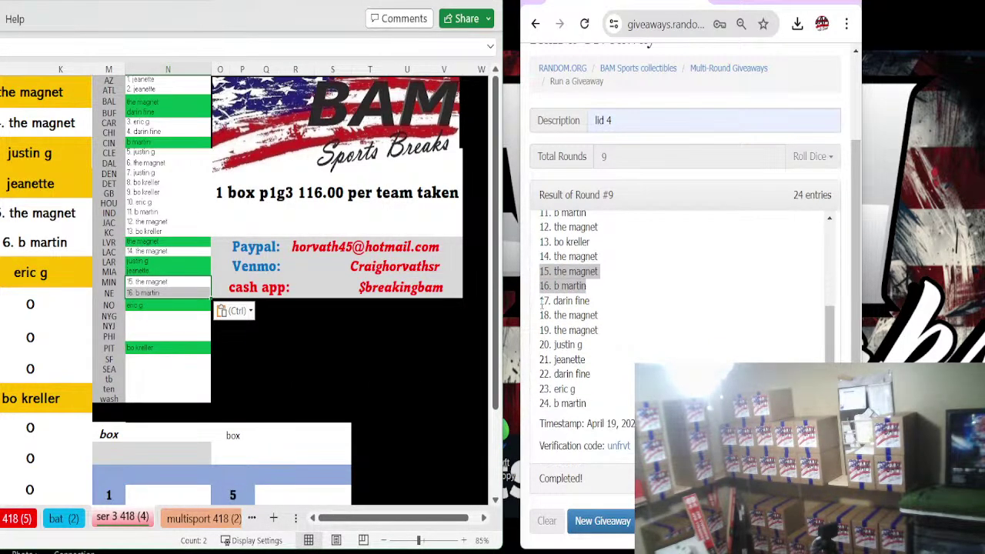
pyautogui.moveTo(539, 300); pyautogui.dragTo(626, 334)
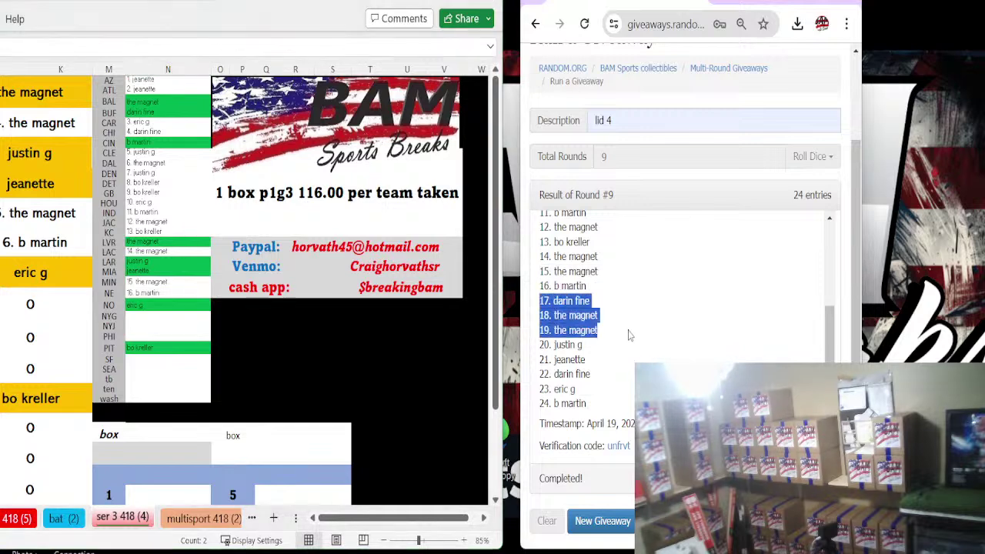
pyautogui.rightClick(579, 320)
pyautogui.click(607, 341)
pyautogui.click(138, 325)
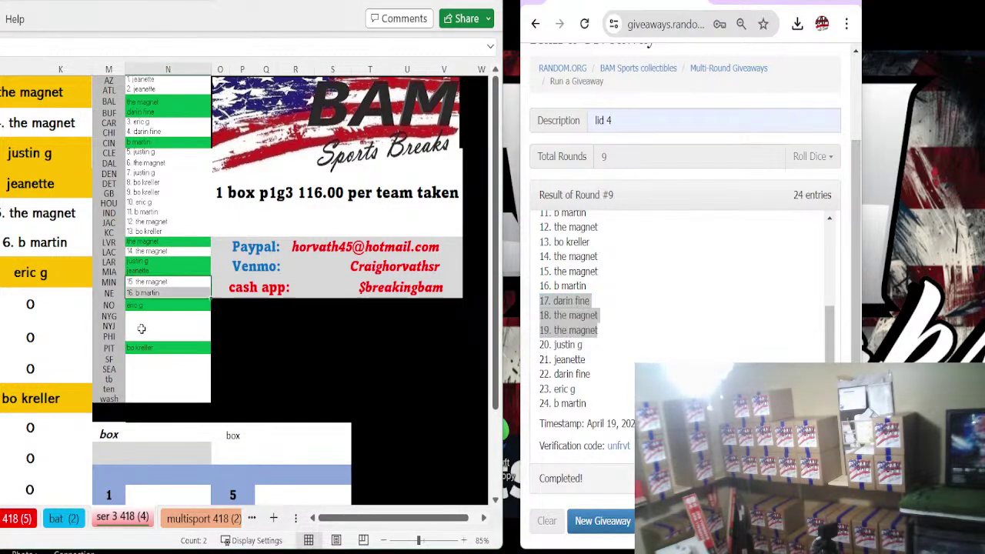
pyautogui.rightClick(137, 318)
pyautogui.click(168, 138)
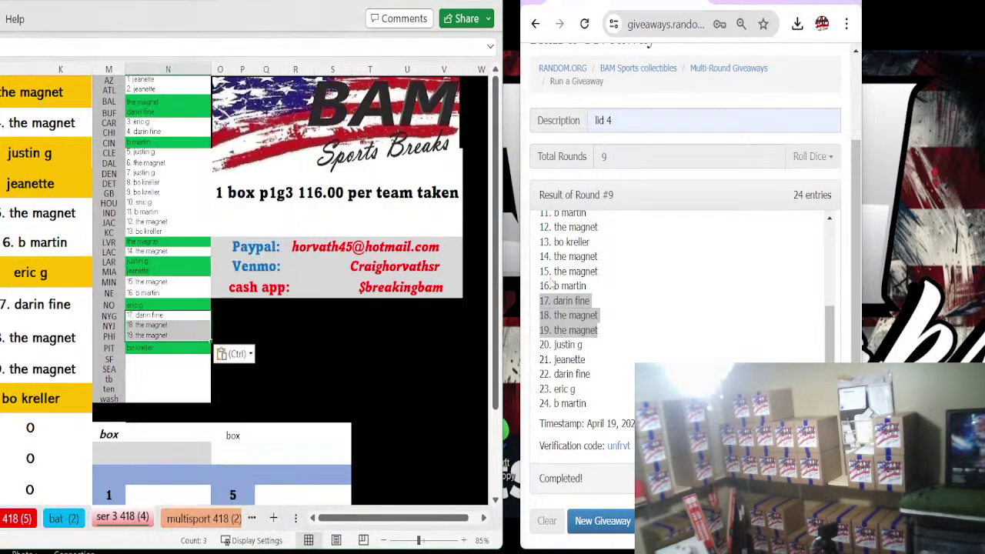
pyautogui.scroll(-1, 535, 342)
pyautogui.moveTo(536, 336); pyautogui.dragTo(614, 394)
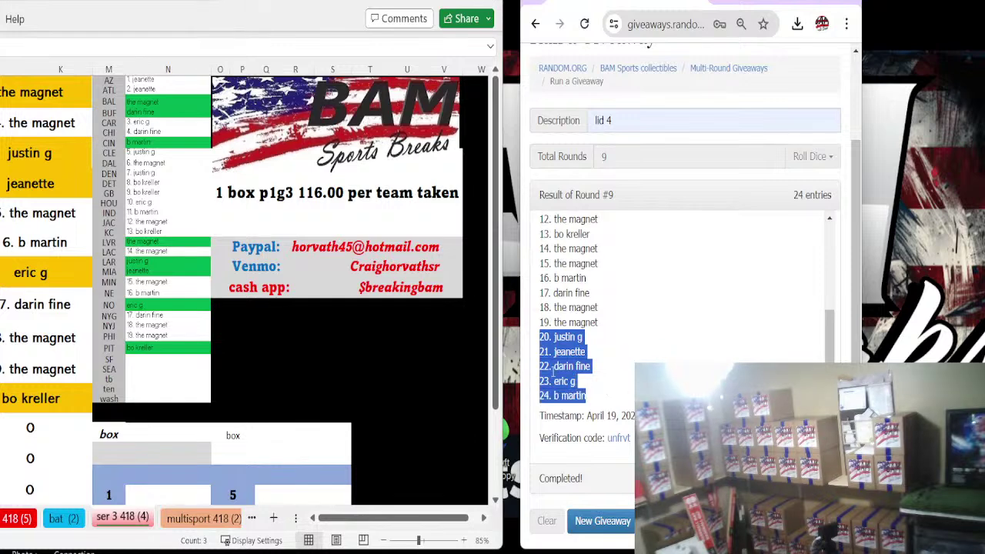
pyautogui.rightClick(561, 380)
pyautogui.click(576, 389)
pyautogui.click(137, 352)
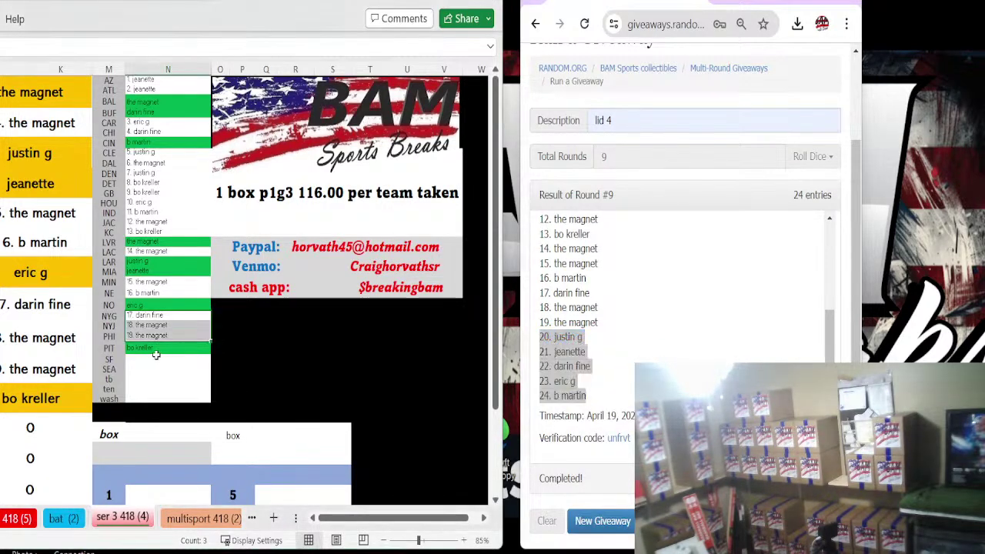
pyautogui.click(139, 359)
pyautogui.rightClick(153, 357)
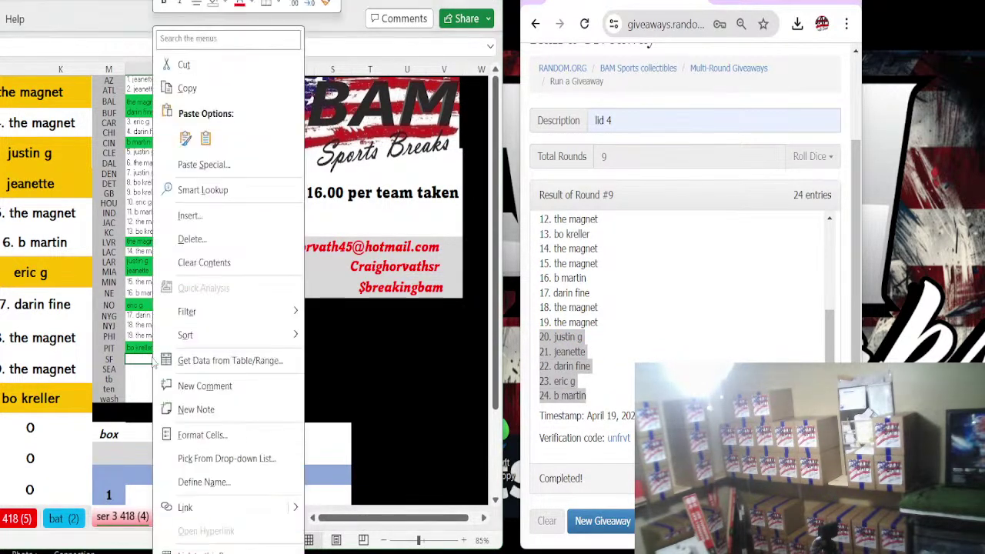
pyautogui.click(192, 139)
pyautogui.moveTo(721, 9); pyautogui.dragTo(0, 86)
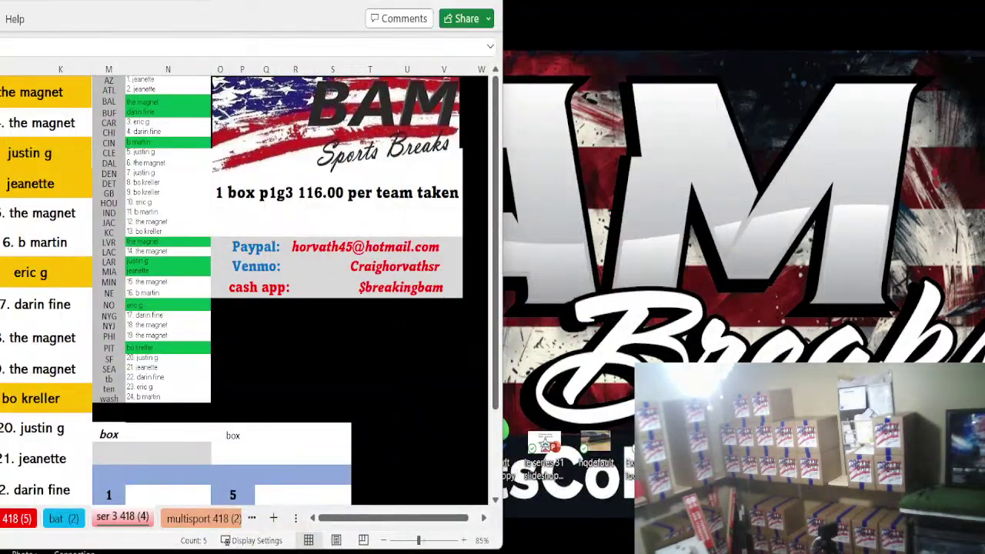
# Maximize the Excel window and switch to the baseball bat team sheet.
pyautogui.doubleClick(421, 35)
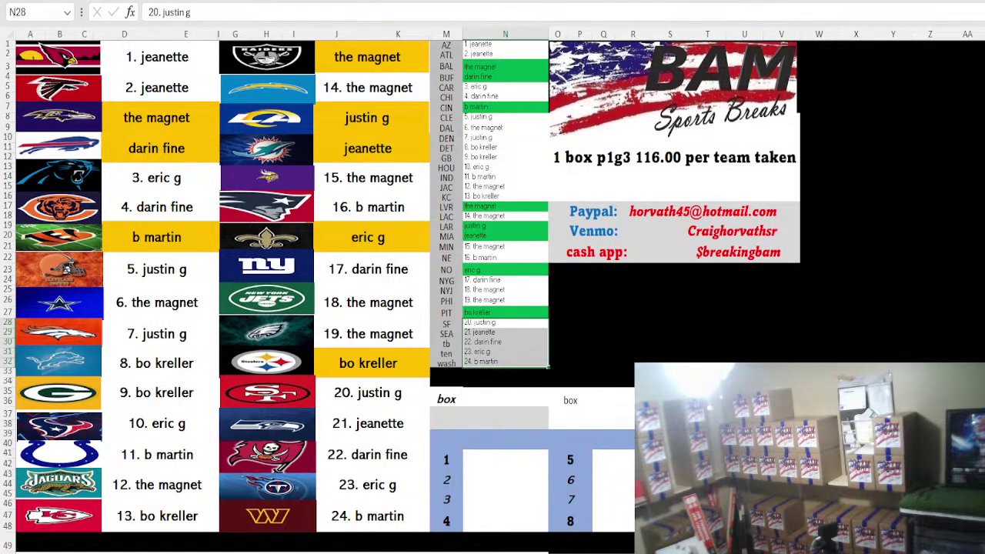
pyautogui.hotkey('alt', 'Tab')
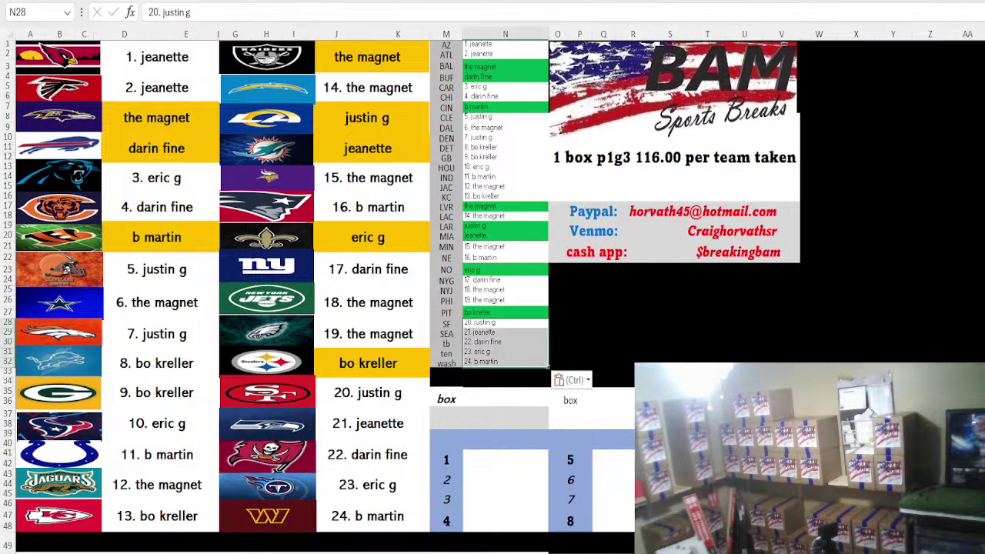
pyautogui.hotkey('ctrl', 'pagedown')
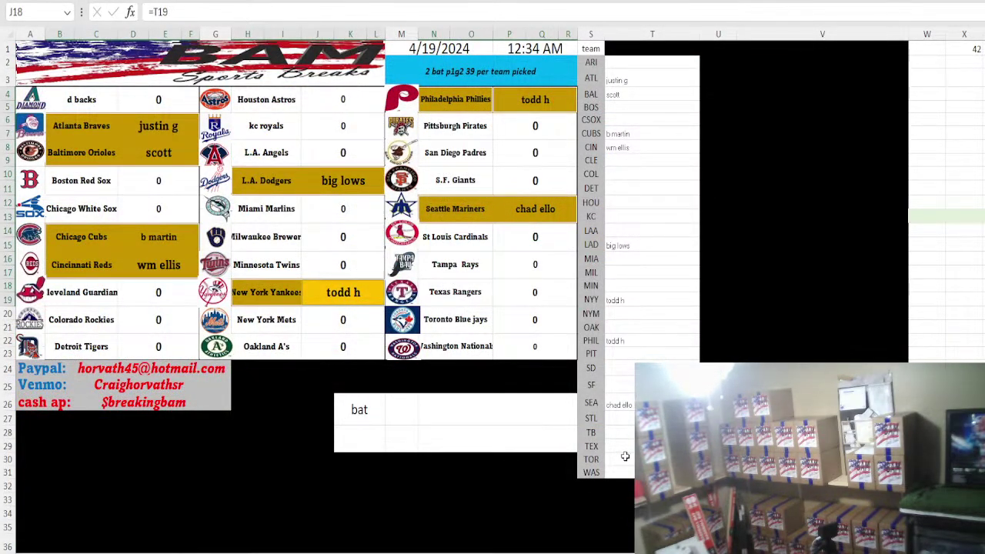
pyautogui.click(625, 457)
pyautogui.write('eric g')
pyautogui.press('Return')
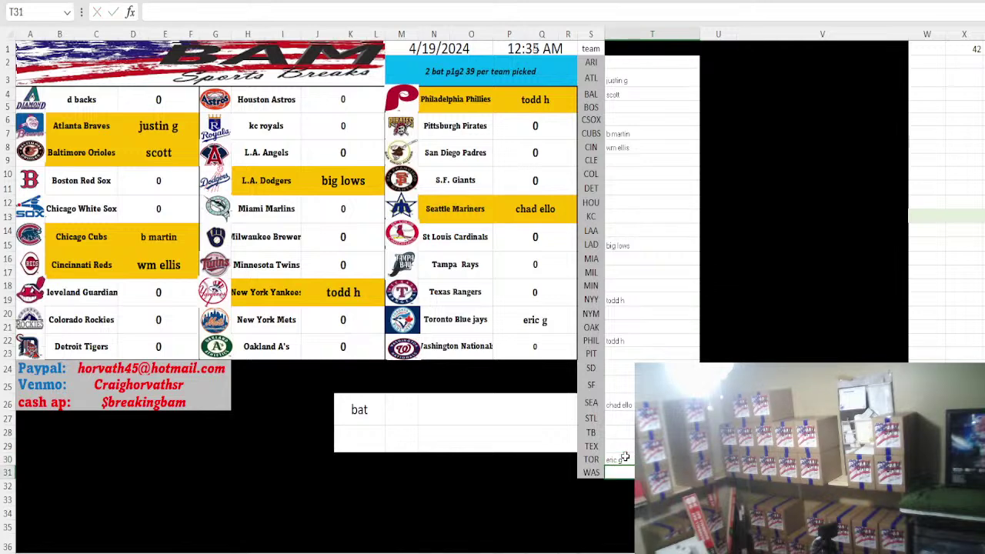
pyautogui.click(461, 320)
pyautogui.rightClick(534, 319)
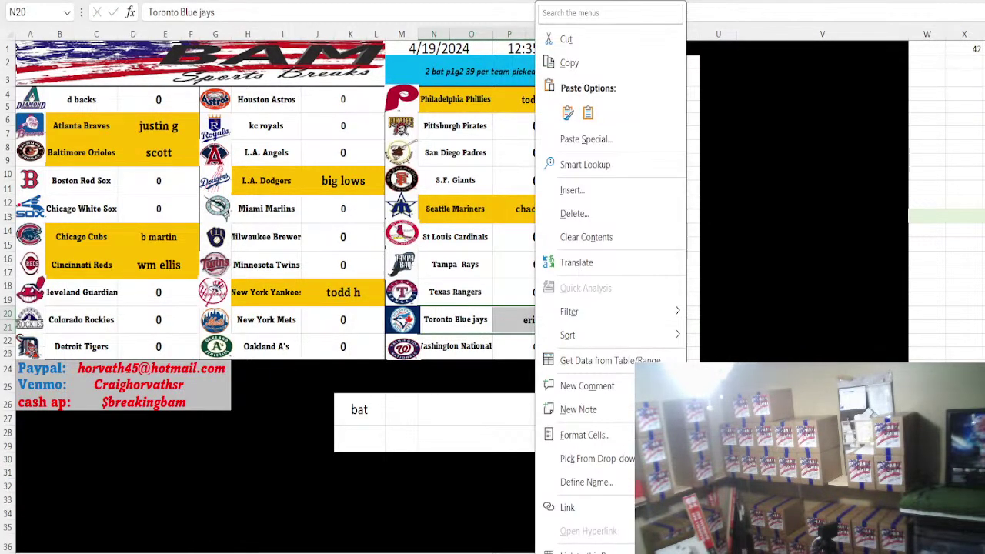
pyautogui.click(609, 2)
pyautogui.click(615, 127)
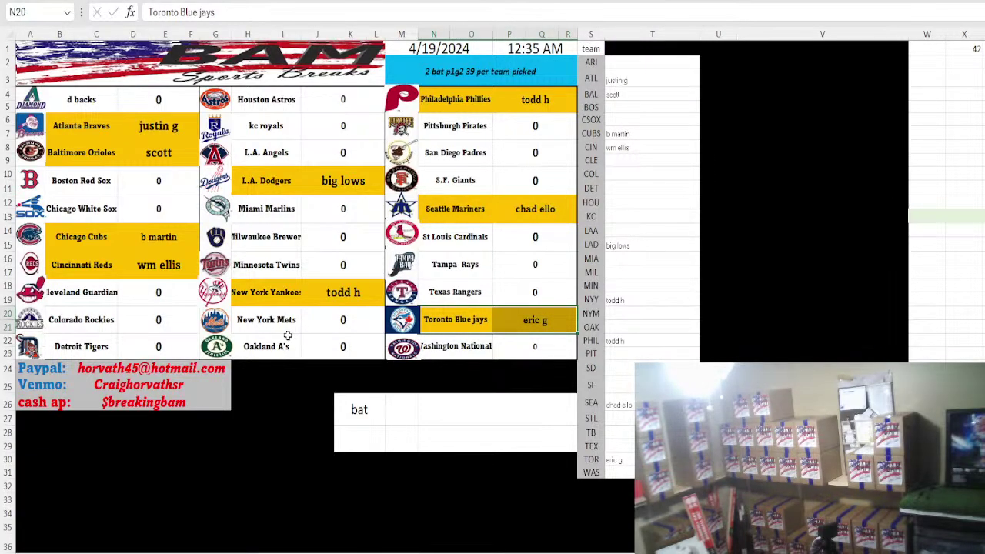
pyautogui.hotkey('ctrl', 'pagedown')
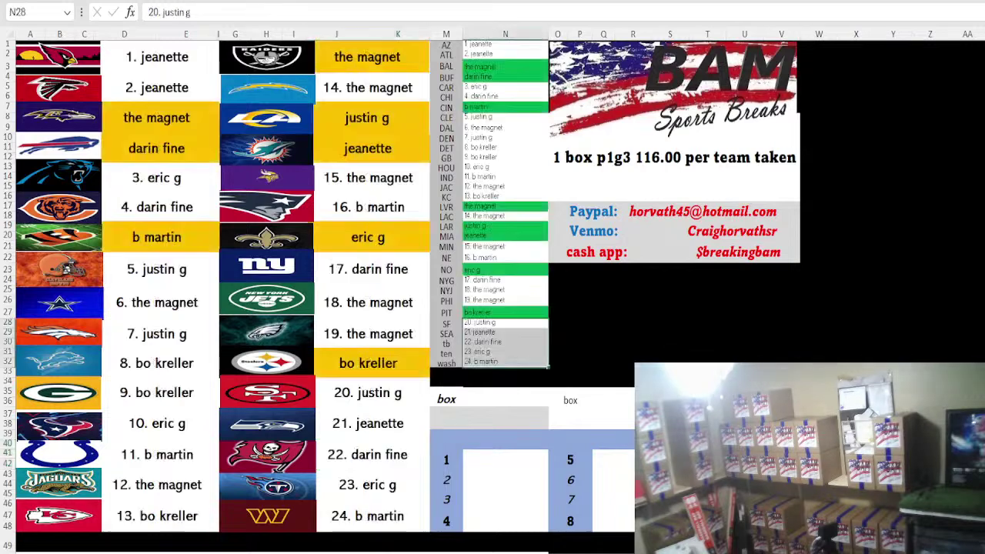
# Deselect the pasted range on the football sheet and switch to the baseball bat sheet.
pyautogui.click(529, 325)
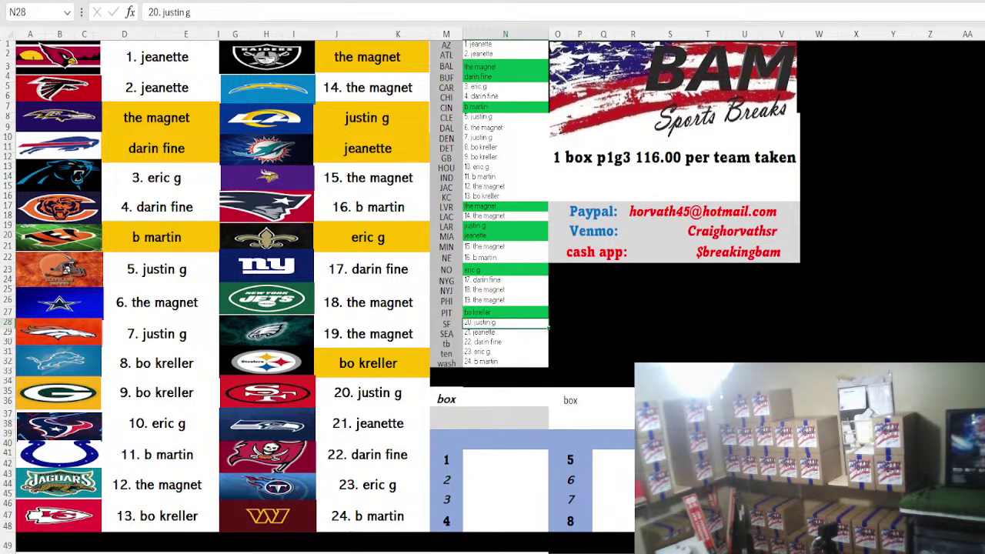
pyautogui.hotkey('ctrl', 'pagedown')
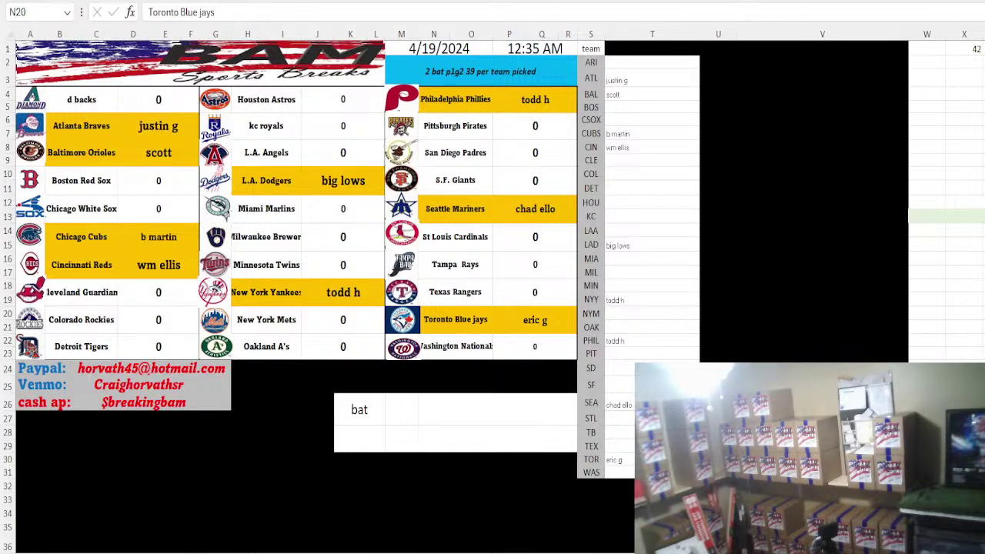
# Check which list cells feed Chicago White Sox, Detroit Tigers and New York Mets.
pyautogui.click(146, 214)
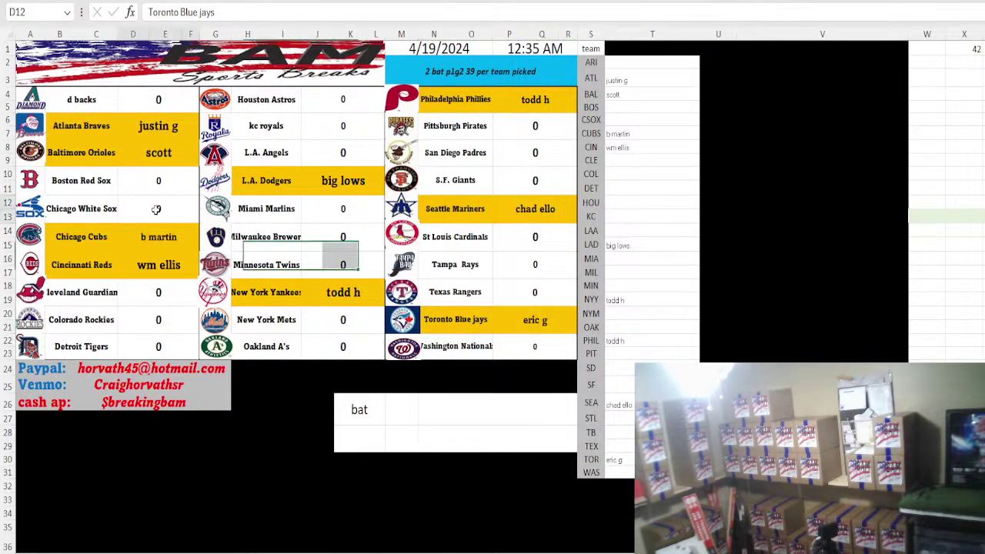
pyautogui.click(154, 330)
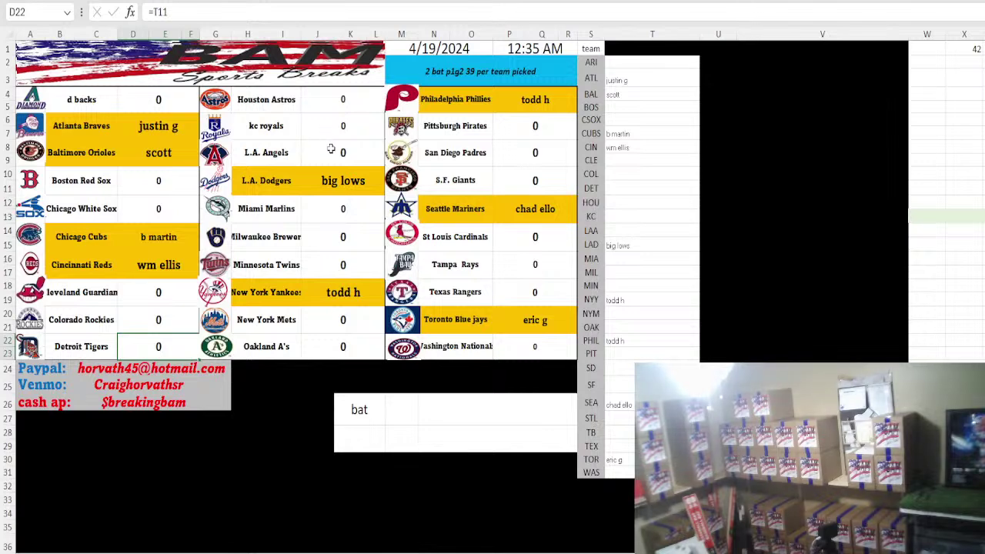
pyautogui.click(348, 309)
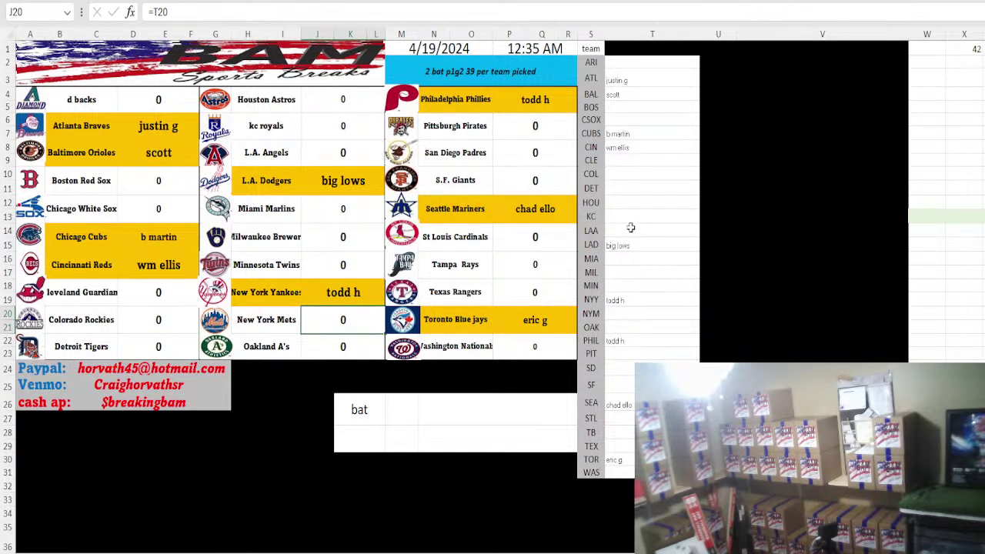
pyautogui.click(622, 81)
pyautogui.click(620, 94)
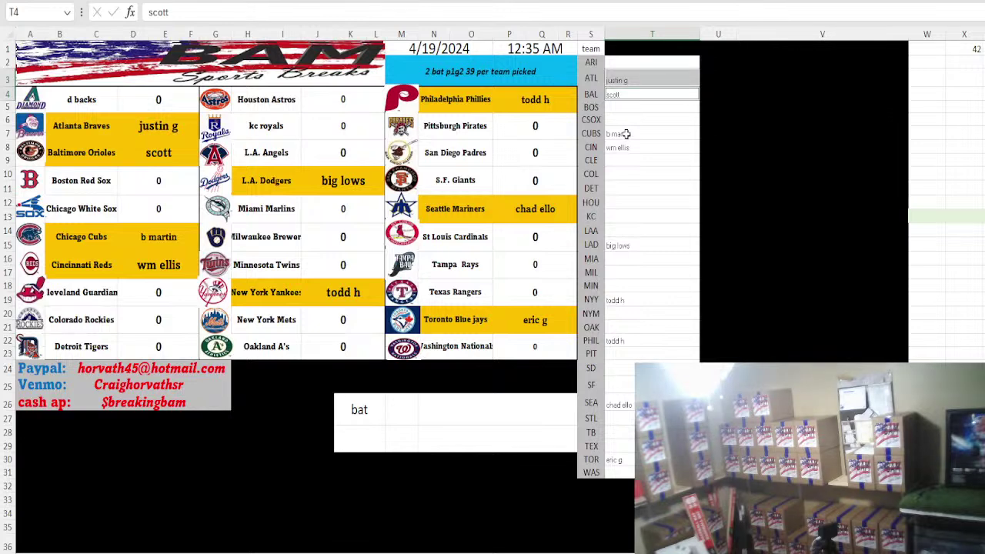
pyautogui.keyDown('ctrl'); pyautogui.click(621, 133); pyautogui.keyUp('ctrl')
pyautogui.keyDown('ctrl'); pyautogui.click(626, 148); pyautogui.keyUp('ctrl')
pyautogui.keyDown('ctrl'); pyautogui.click(623, 244); pyautogui.keyUp('ctrl')
pyautogui.keyDown('ctrl'); pyautogui.click(620, 300); pyautogui.keyUp('ctrl')
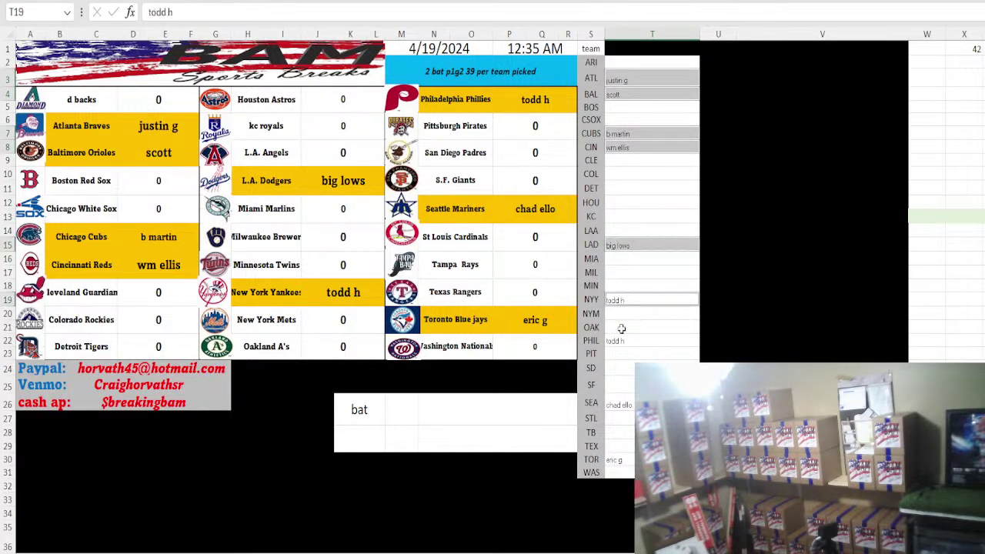
pyautogui.keyDown('ctrl'); pyautogui.click(622, 340); pyautogui.keyUp('ctrl')
pyautogui.keyDown('ctrl'); pyautogui.click(623, 405); pyautogui.keyUp('ctrl')
pyautogui.keyDown('ctrl'); pyautogui.click(621, 459); pyautogui.keyUp('ctrl')
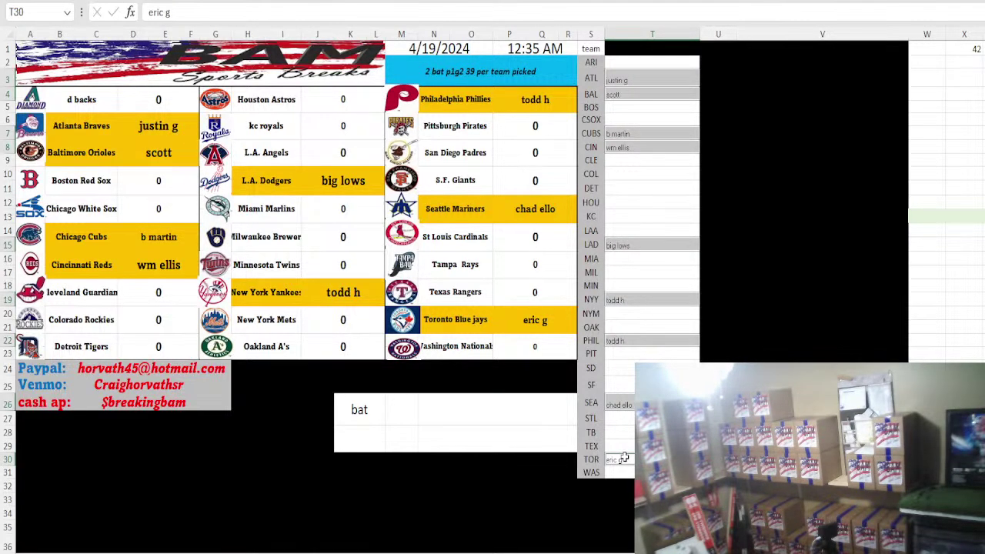
pyautogui.rightClick(623, 461)
pyautogui.click(685, 373)
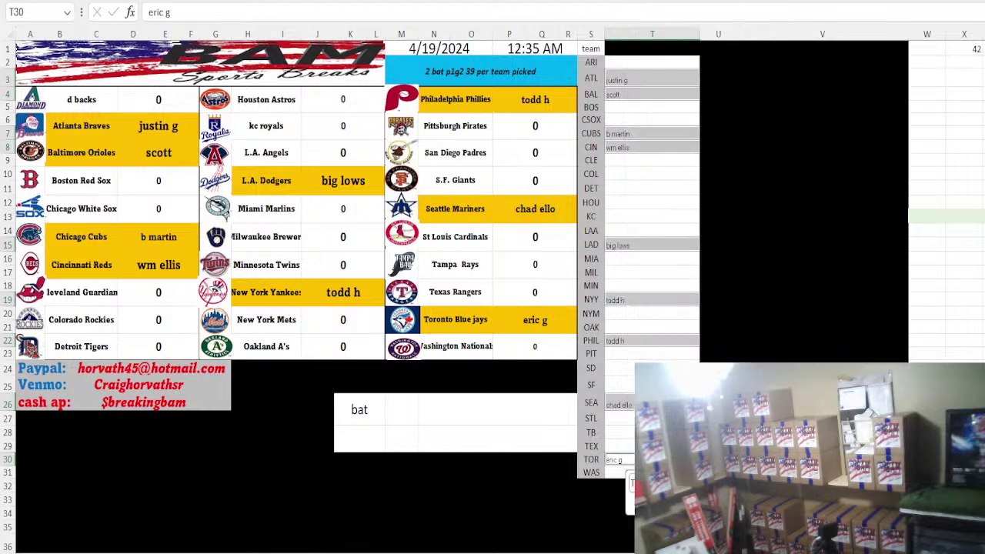
pyautogui.click(783, 318)
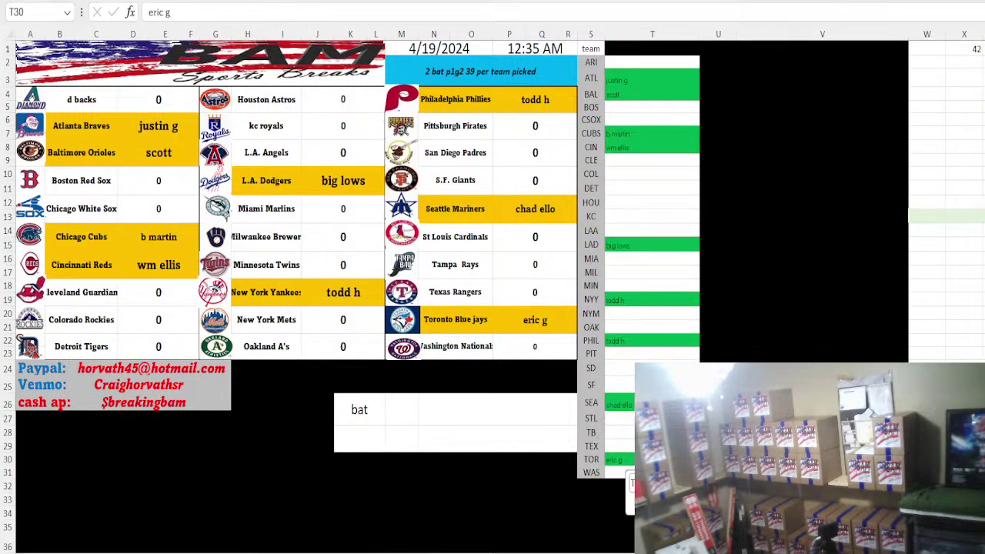
# Enter 'the magnet' as the Houston Astros owner and fill Houston's owner cells gold.
pyautogui.click(626, 216)
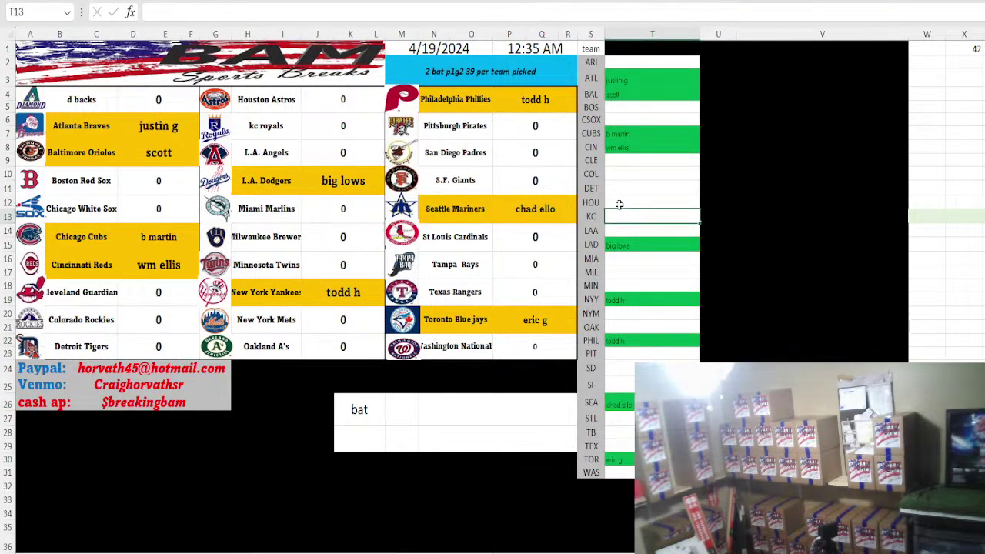
pyautogui.doubleClick(621, 203)
pyautogui.write('the magnet')
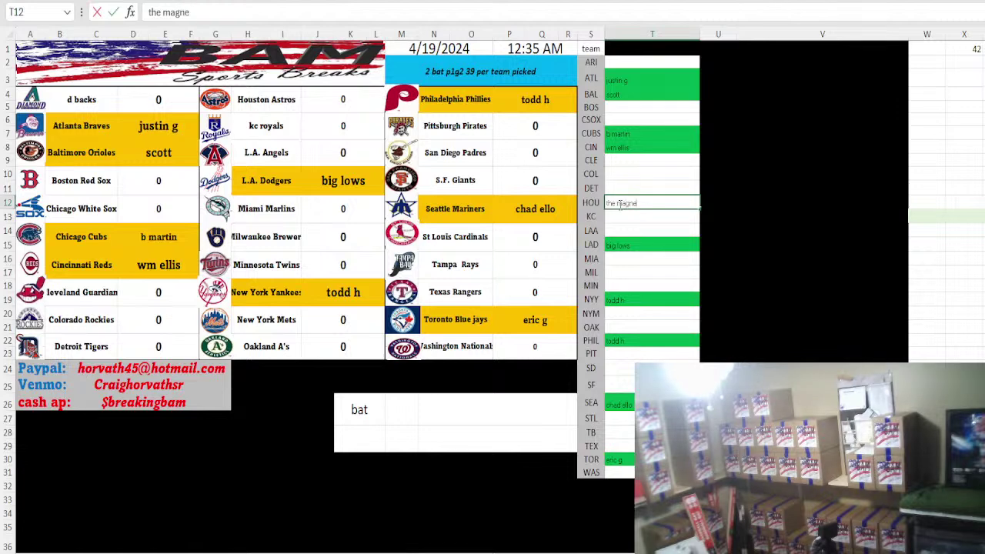
pyautogui.press('Return')
pyautogui.moveTo(290, 101); pyautogui.dragTo(322, 100)
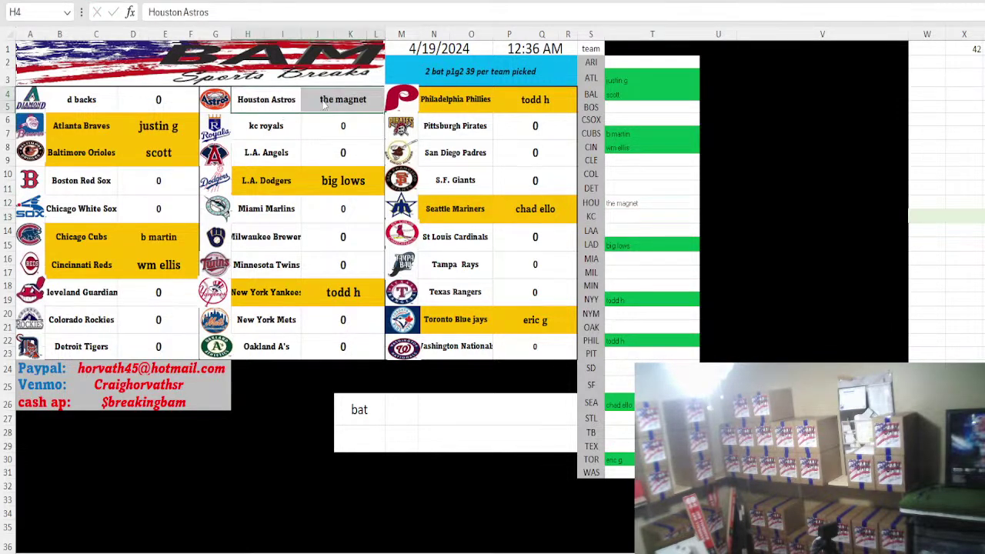
pyautogui.rightClick(322, 101)
pyautogui.click(385, 2)
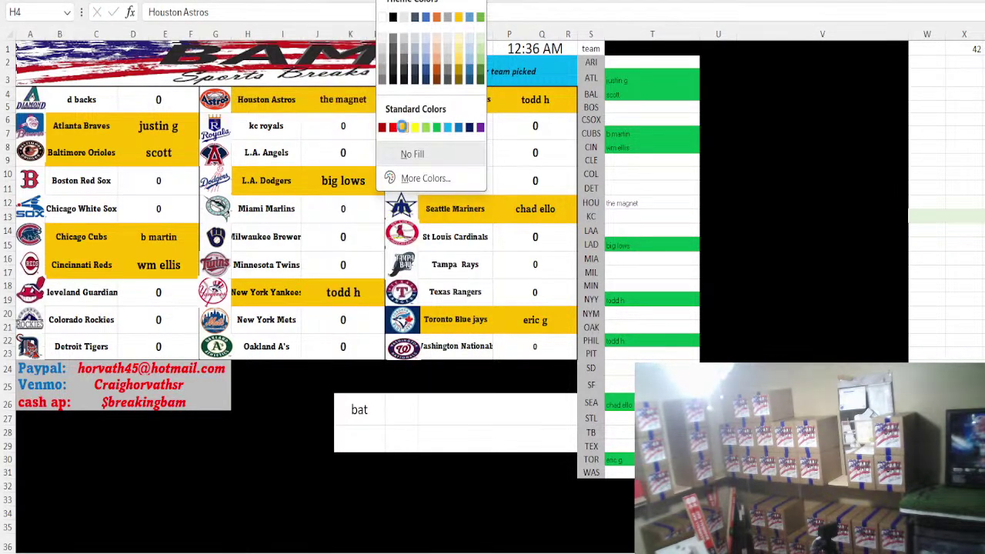
pyautogui.click(403, 124)
# Fill the magnet's list entry beside HOU green.
pyautogui.click(617, 204)
pyautogui.rightClick(617, 203)
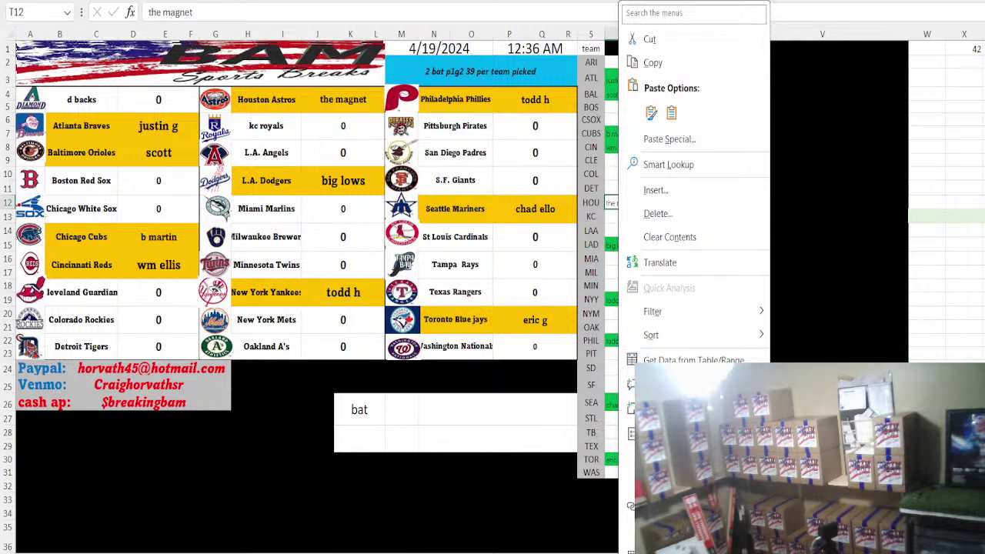
pyautogui.click(683, 11)
pyautogui.click(731, 128)
pyautogui.click(650, 259)
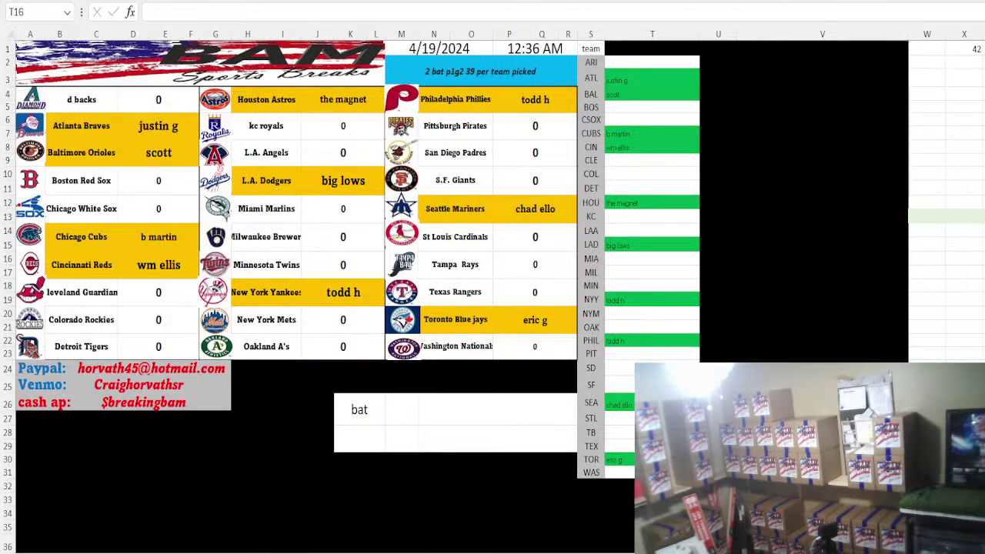
# Return to the football sheet, then clear RANDOM.ORG to a blank Run a Giveaway form.
pyautogui.hotkey('ctrl', 'pagedown')
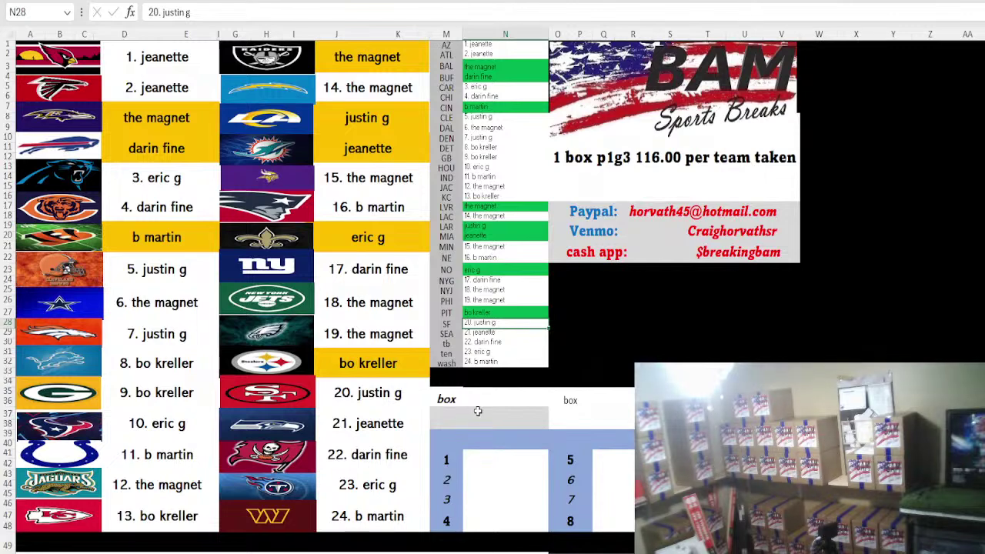
pyautogui.click(476, 412)
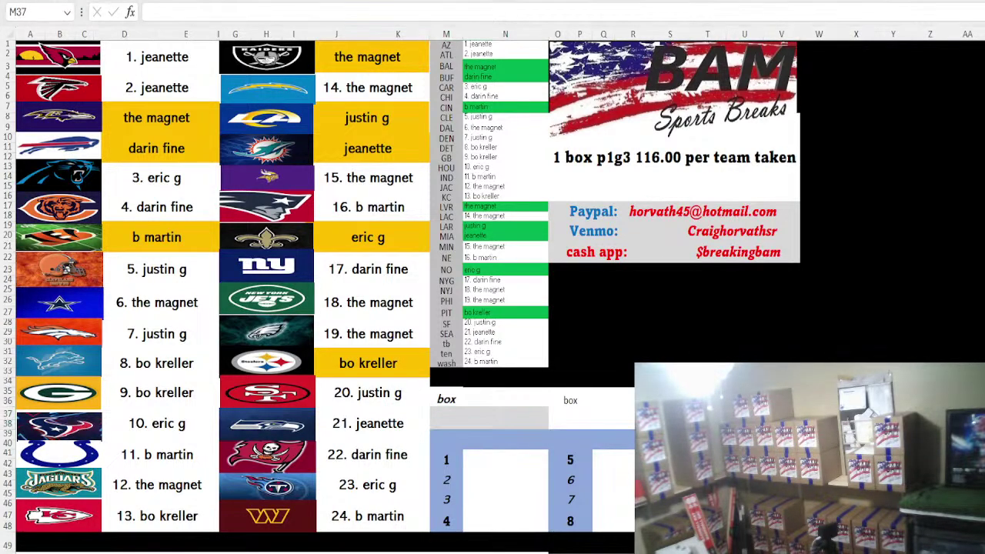
pyautogui.hotkey('alt', 'Tab')
pyautogui.scroll(-3, 246, 381)
pyautogui.click(179, 434)
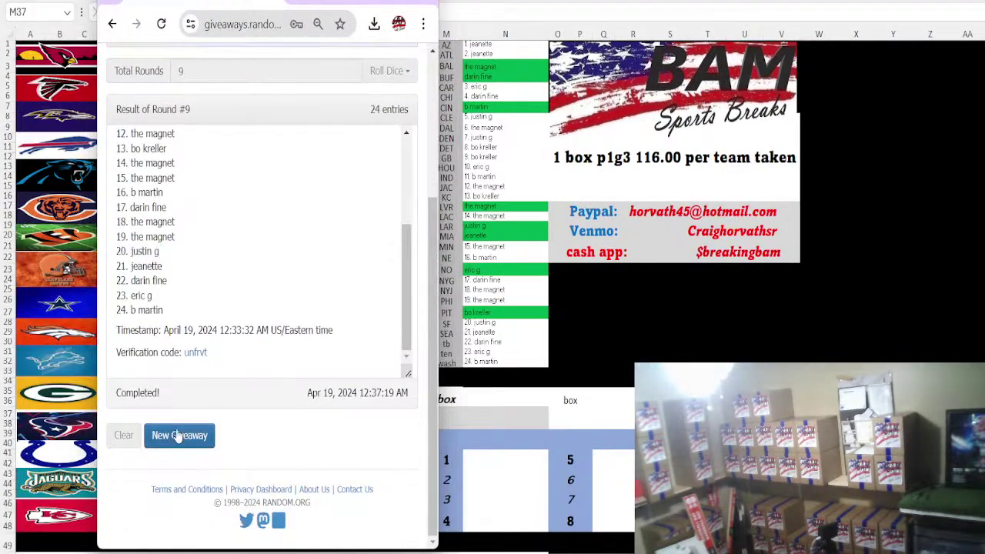
pyautogui.click(355, 192)
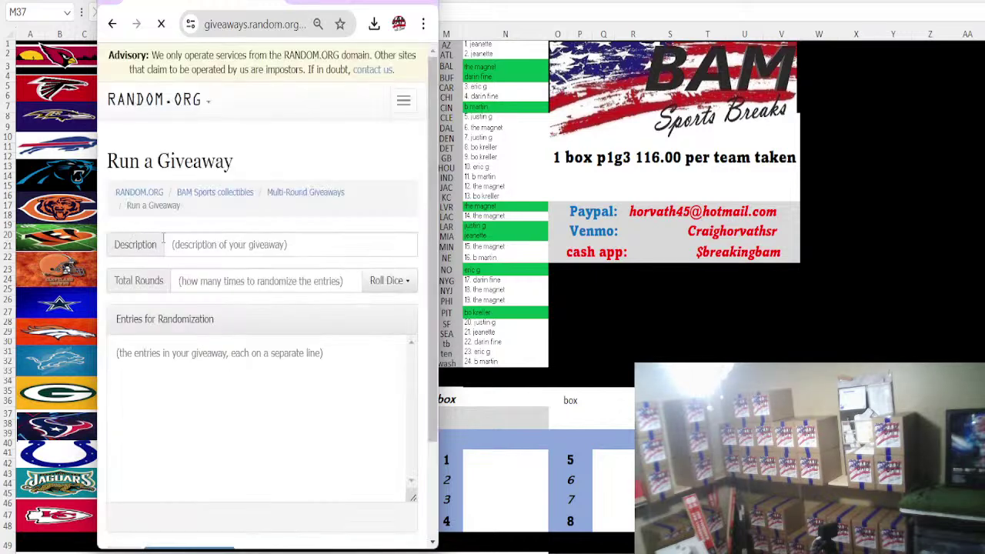
# Copy the 41 box numbers from the Notepad list into RANDOM.ORG's Entries box.
pyautogui.scroll(-2, 159, 308)
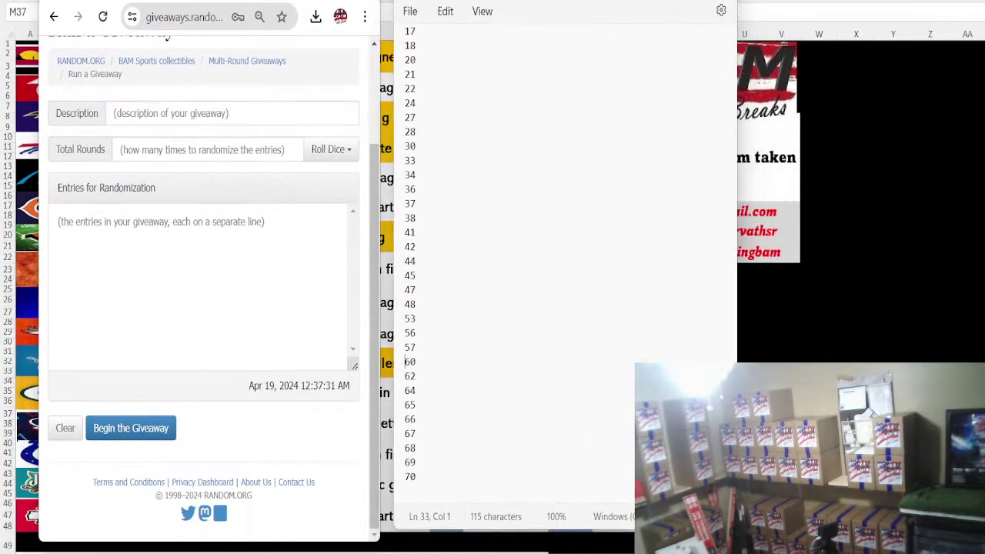
pyautogui.scroll(3, 477, 162)
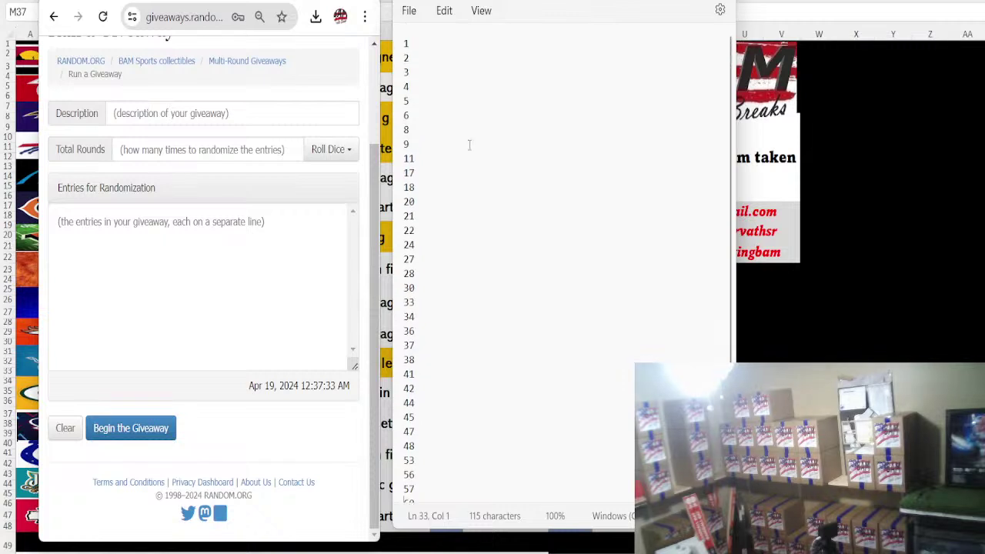
pyautogui.moveTo(400, 48); pyautogui.dragTo(438, 519)
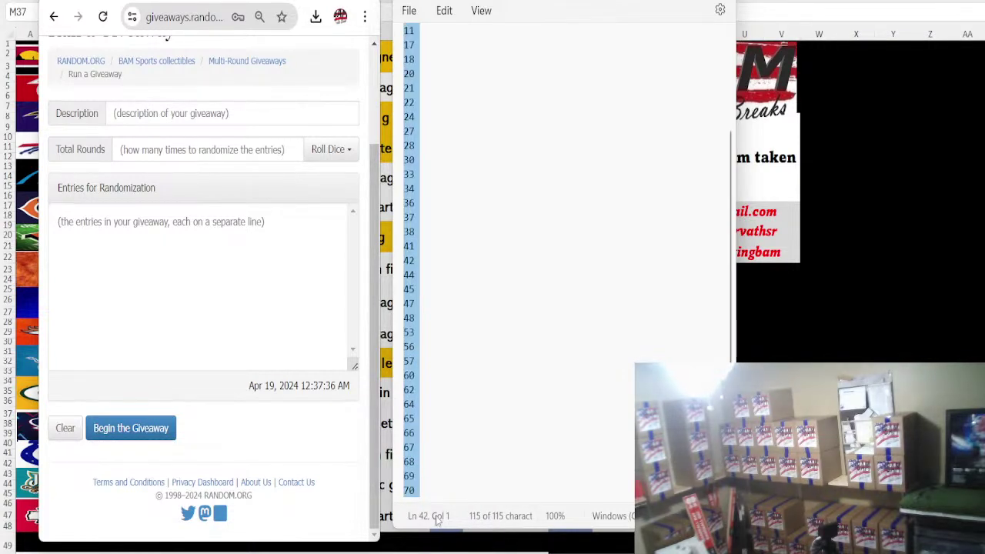
pyautogui.rightClick(466, 392)
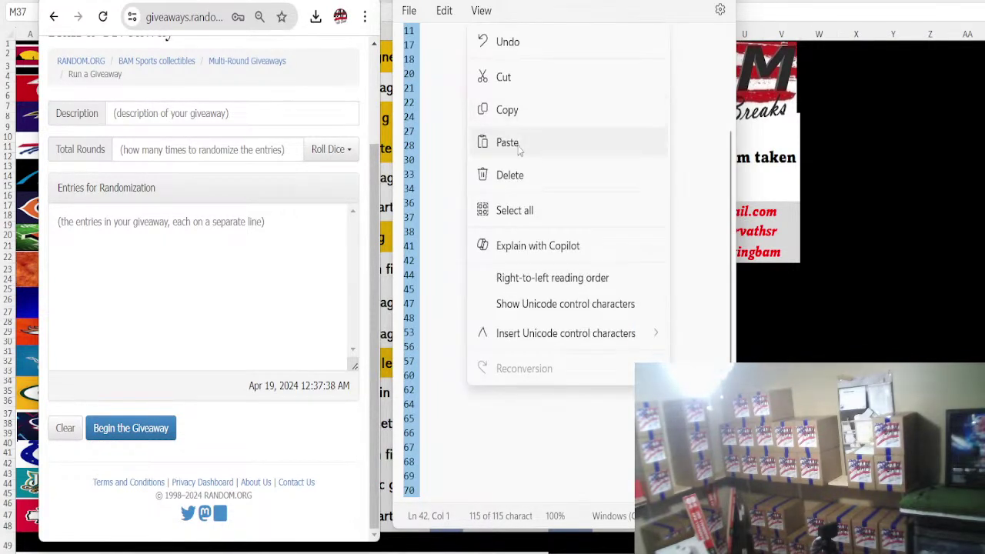
pyautogui.click(507, 110)
pyautogui.rightClick(157, 248)
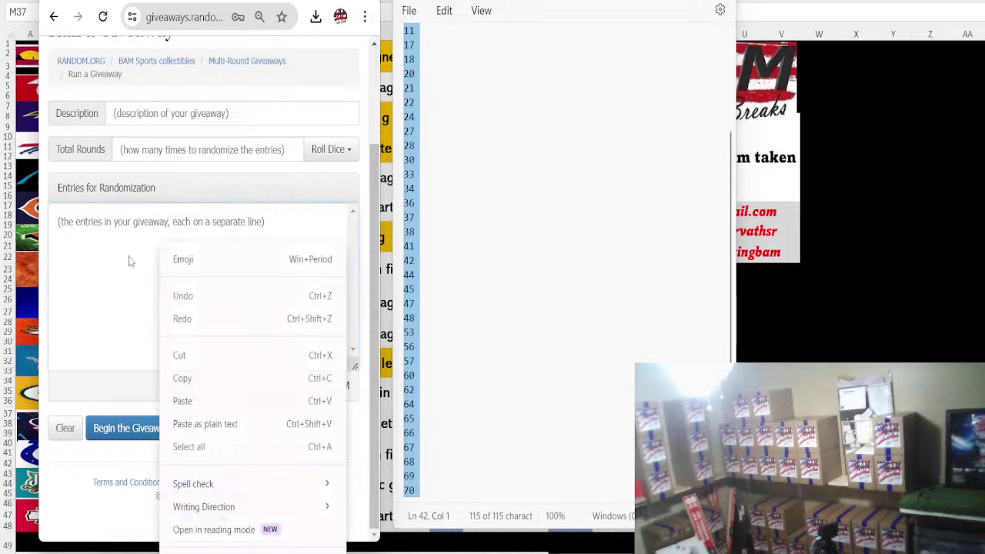
pyautogui.click(186, 400)
pyautogui.moveTo(354, 327)
pyautogui.mouseDown()
pyautogui.moveTo(354, 233)
pyautogui.moveTo(354, 330)
pyautogui.mouseUp()
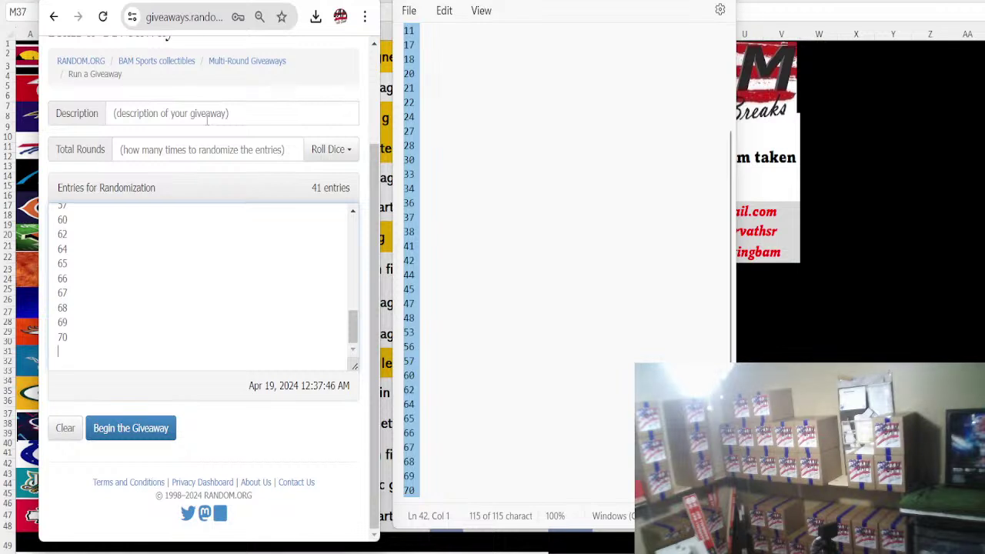
# Enter 'lid 4' as the giveaway description.
pyautogui.click(204, 116)
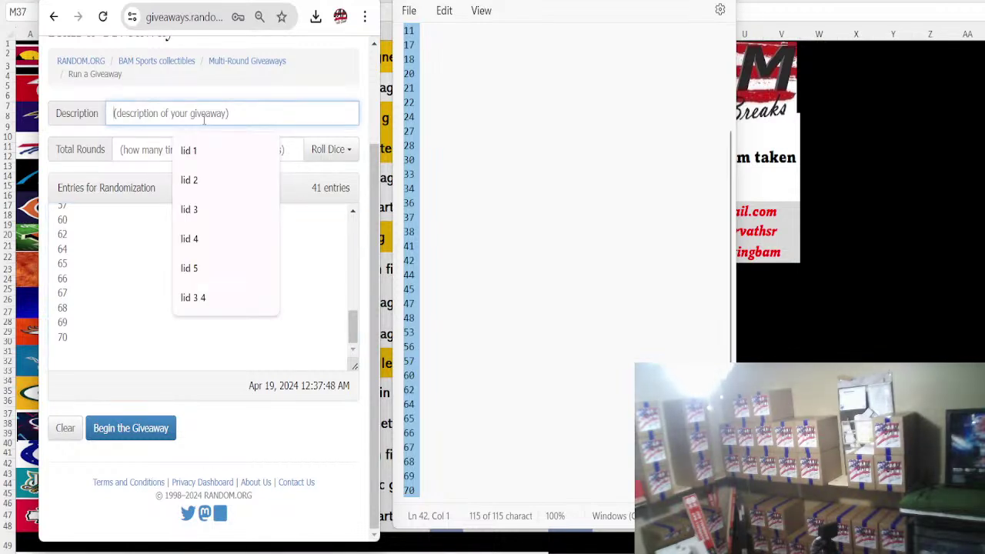
pyautogui.write('lid 5')
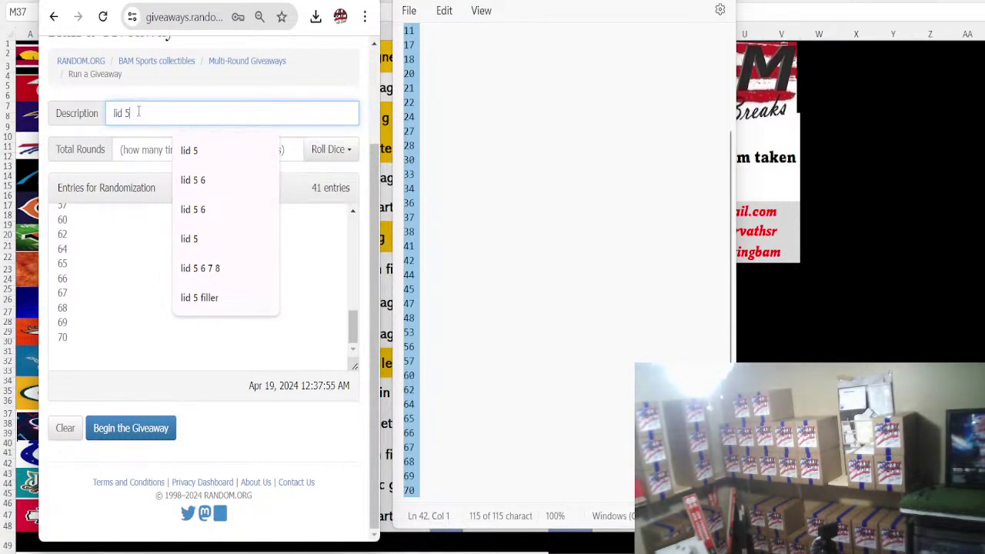
pyautogui.press('BackSpace')
pyautogui.write('4')
# Set the total rounds to 6 using a rerolled 2d6 dice roll.
pyautogui.click(154, 146)
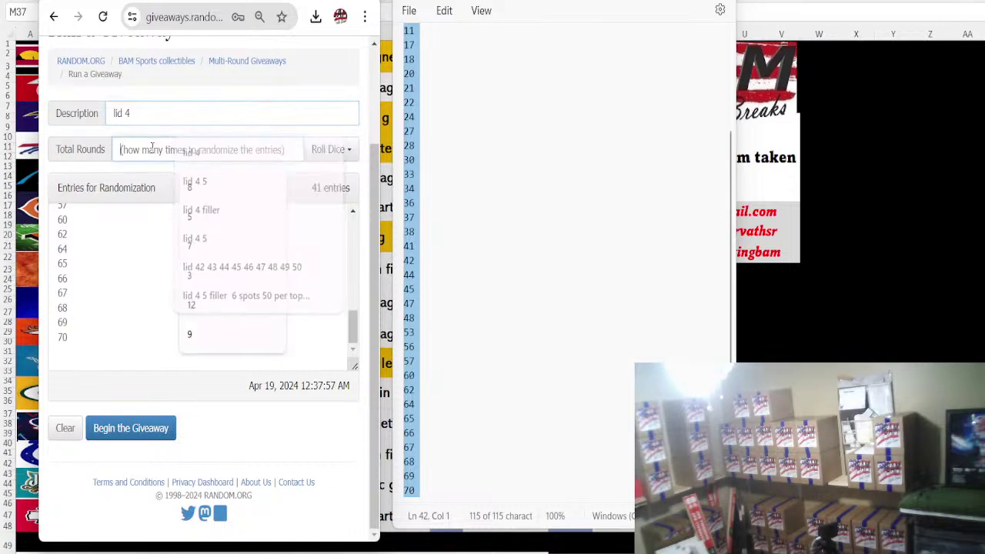
pyautogui.click(321, 151)
pyautogui.click(317, 176)
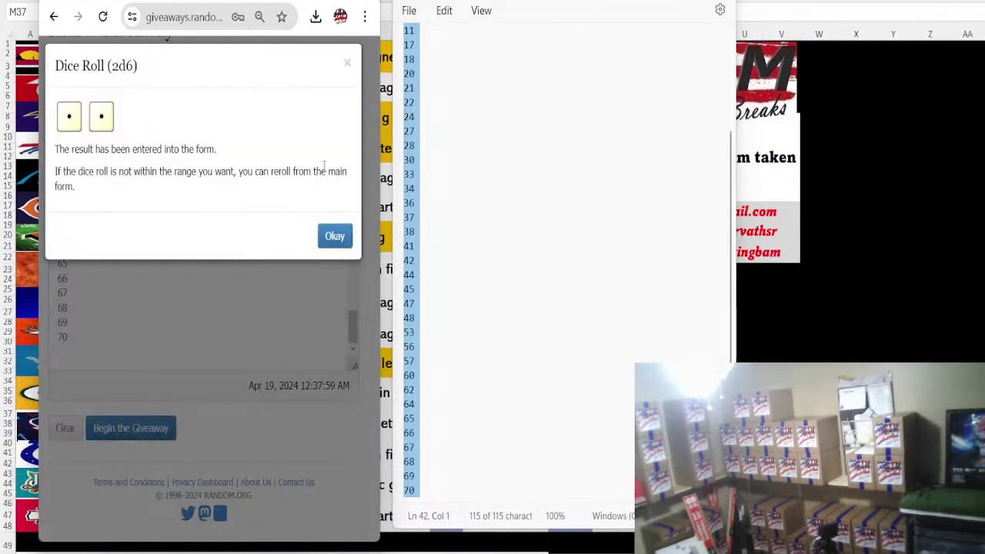
pyautogui.click(346, 63)
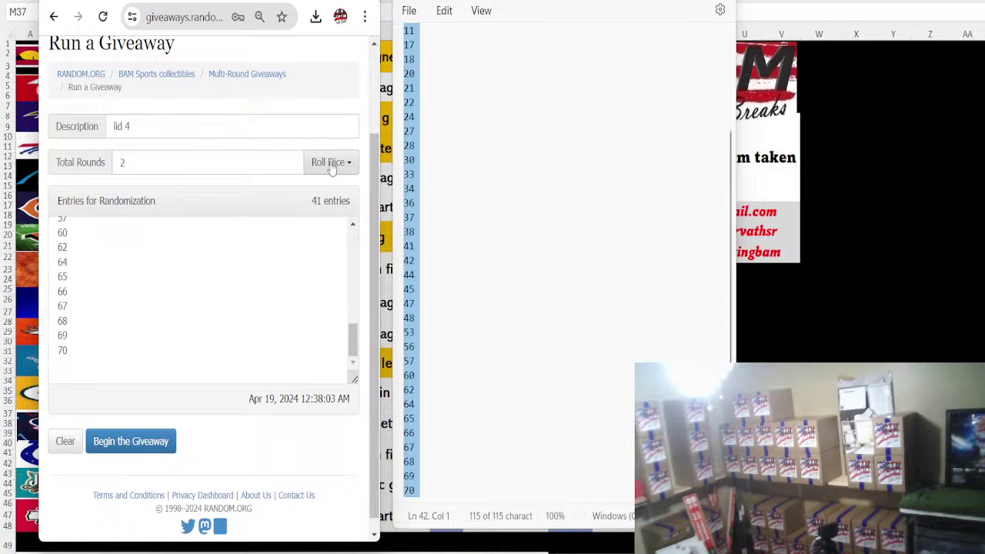
pyautogui.click(331, 163)
pyautogui.click(292, 190)
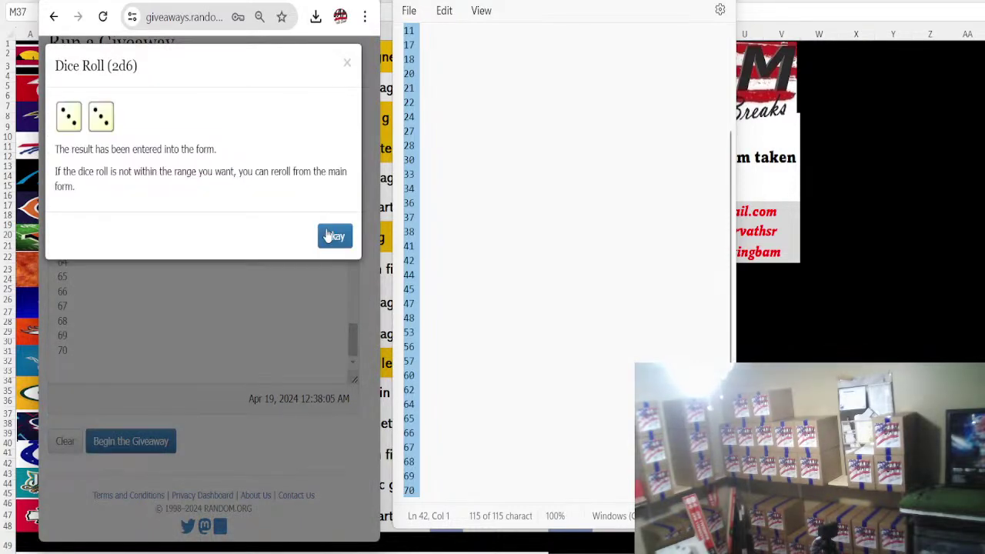
pyautogui.click(333, 235)
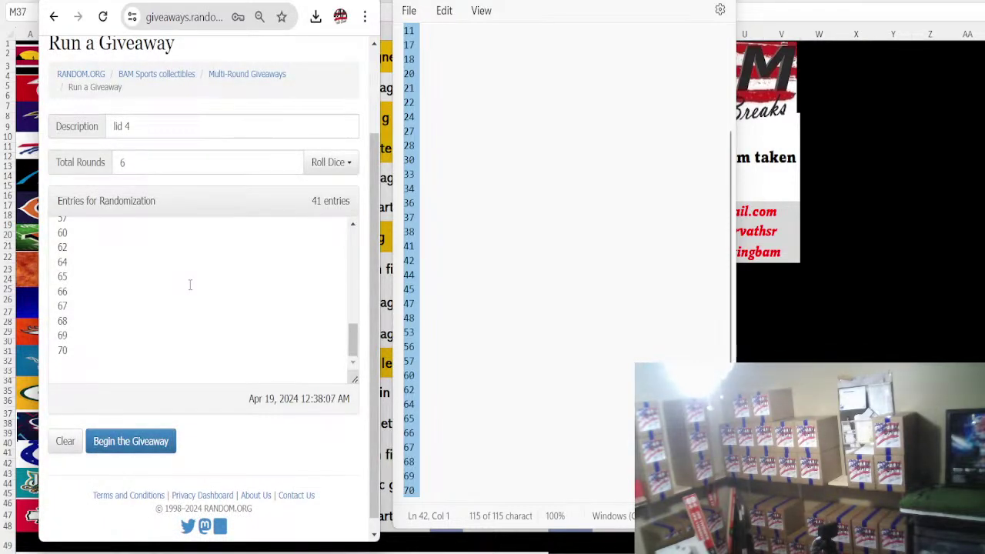
pyautogui.scroll(-1, 177, 307)
# Run the lid 4 giveaway through all six rounds to completion.
pyautogui.click(154, 429)
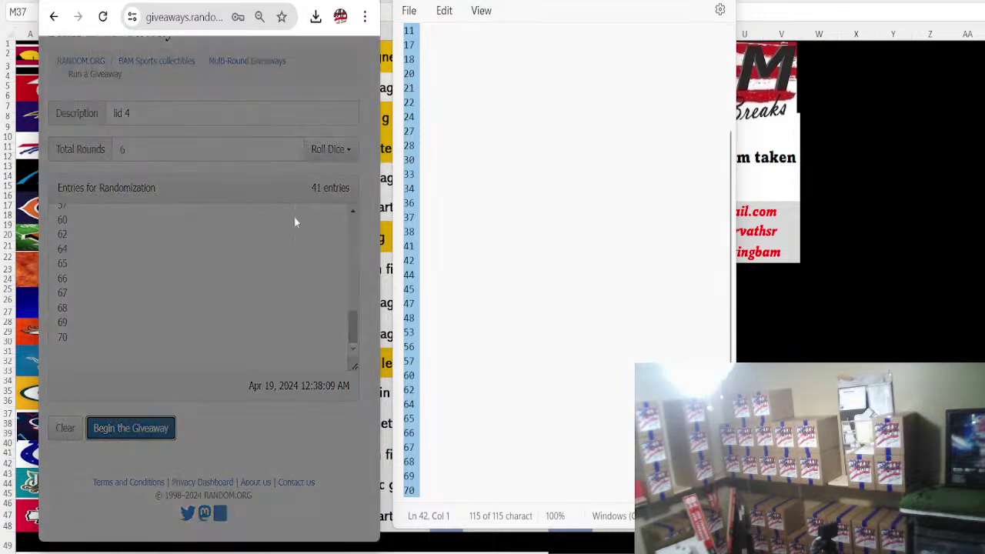
pyautogui.click(306, 148)
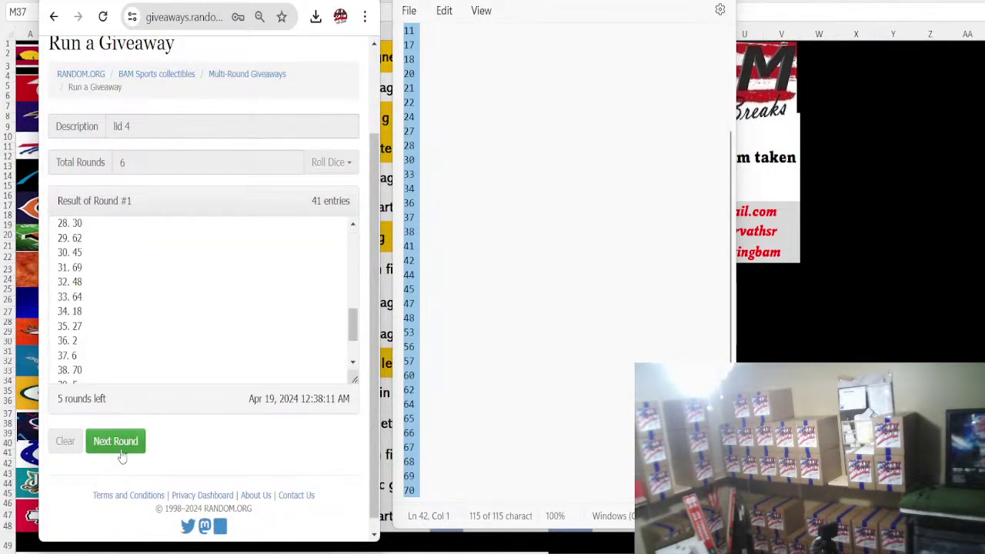
pyautogui.click(117, 445)
pyautogui.click(117, 440)
pyautogui.scroll(-1, 134, 369)
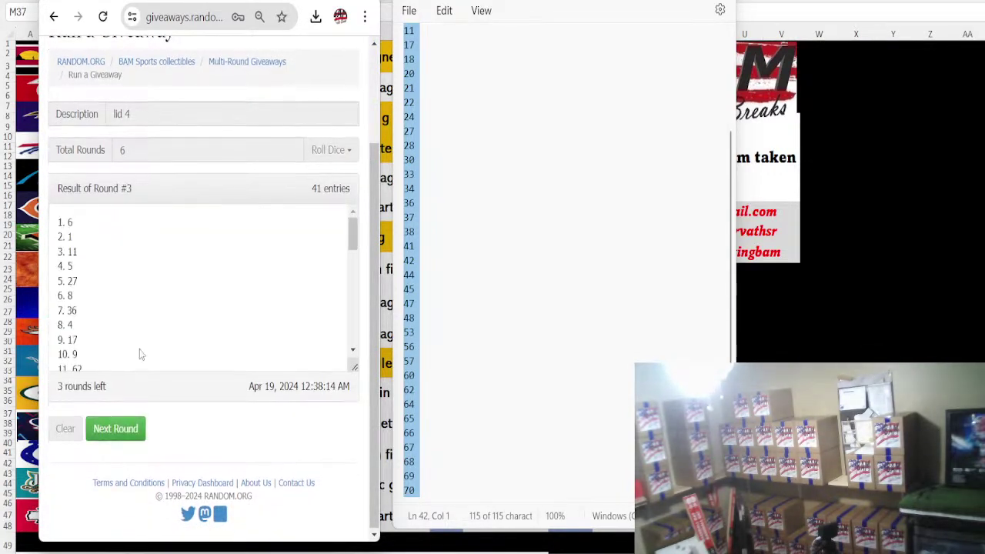
pyautogui.scroll(-5, 153, 277)
pyautogui.click(115, 428)
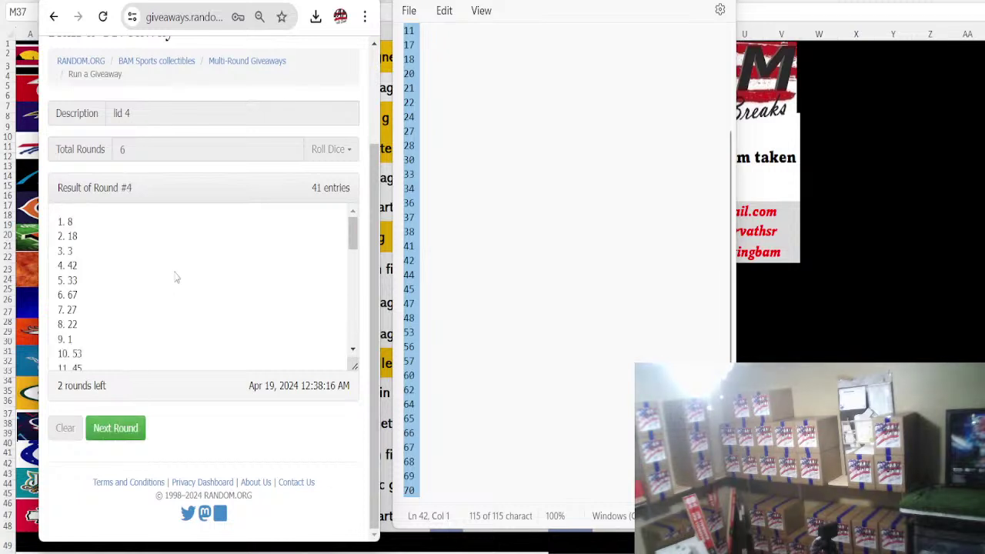
pyautogui.scroll(-5, 176, 275)
pyautogui.click(119, 427)
pyautogui.scroll(-5, 167, 353)
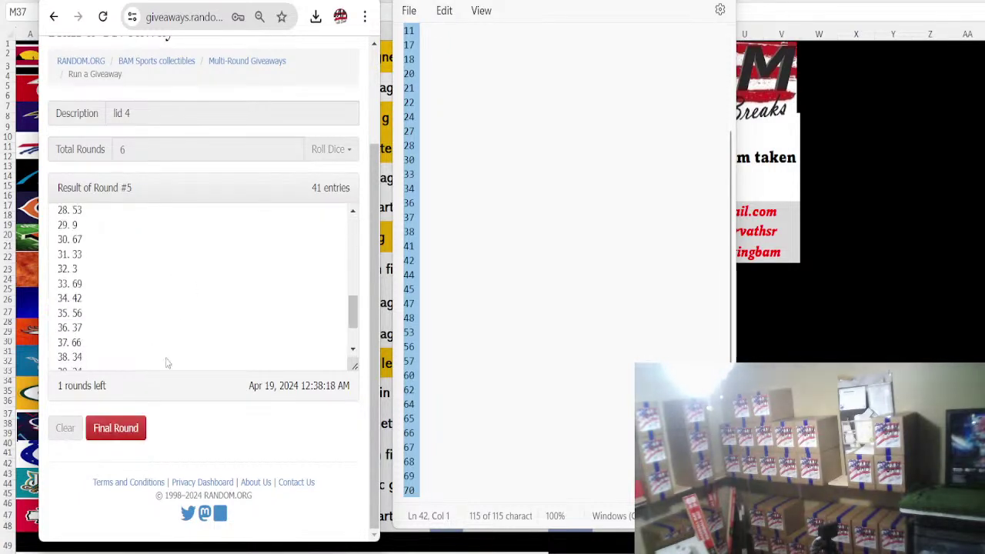
pyautogui.click(132, 429)
pyautogui.scroll(-5, 193, 266)
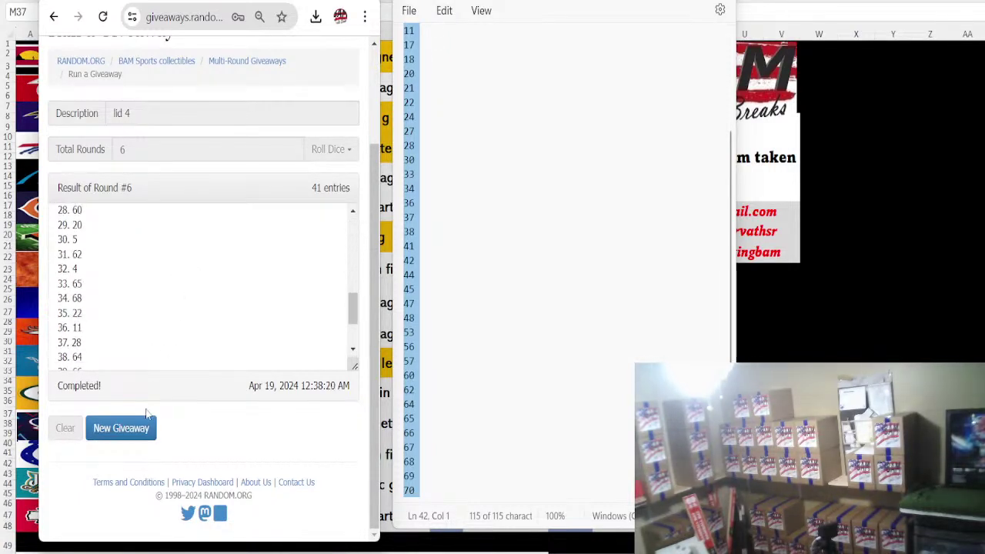
pyautogui.scroll(-3, 131, 300)
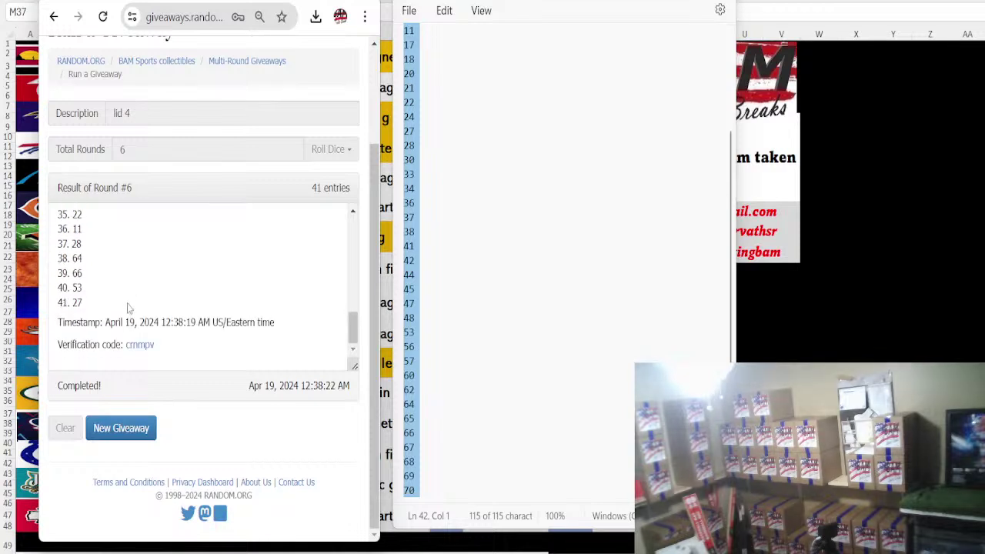
pyautogui.scroll(10, 192, 311)
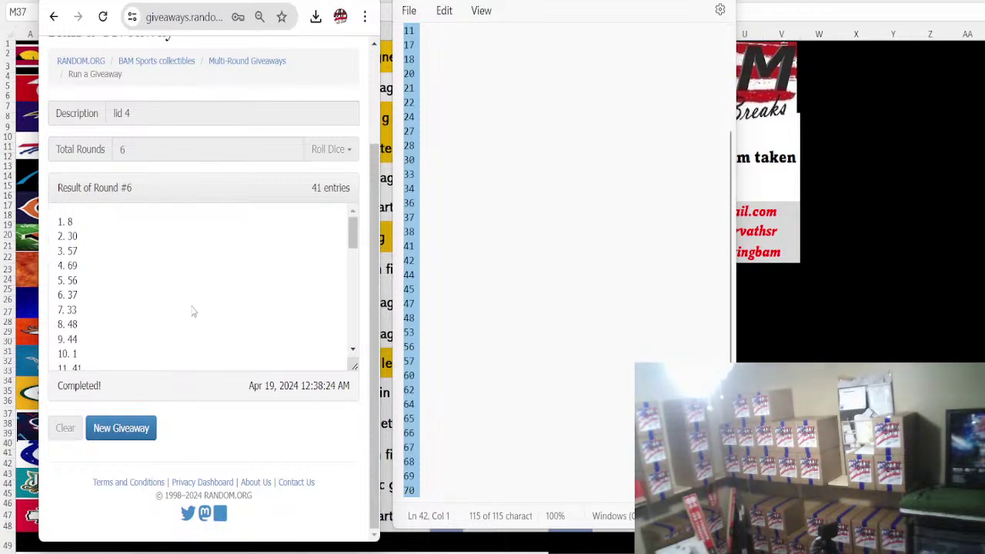
# Delete the drawn box 8 from the Notepad list and minimize Notepad.
pyautogui.moveTo(92, 229); pyautogui.dragTo(56, 221)
pyautogui.click(448, 194)
pyautogui.scroll(3, 465, 202)
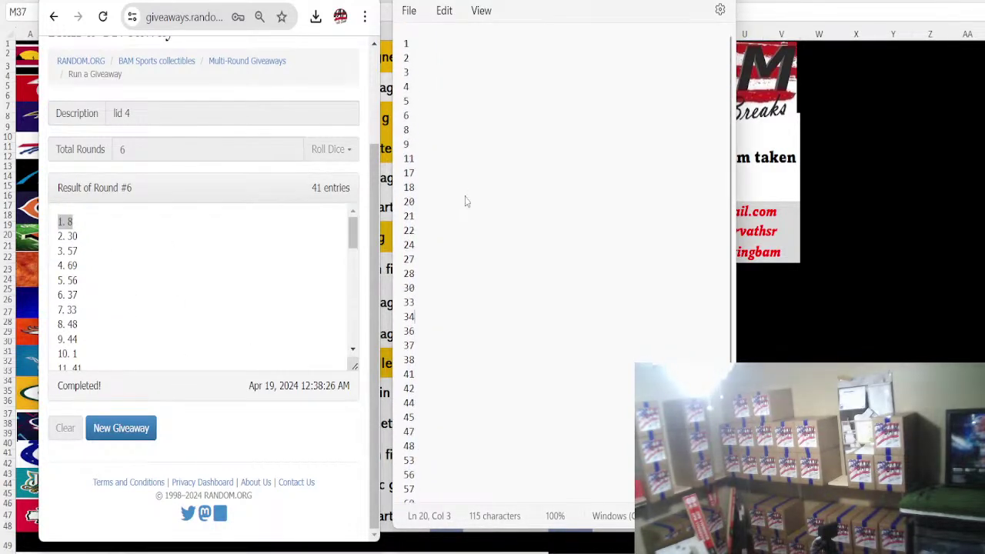
pyautogui.doubleClick(406, 129)
pyautogui.press('Delete')
pyautogui.press('Delete')
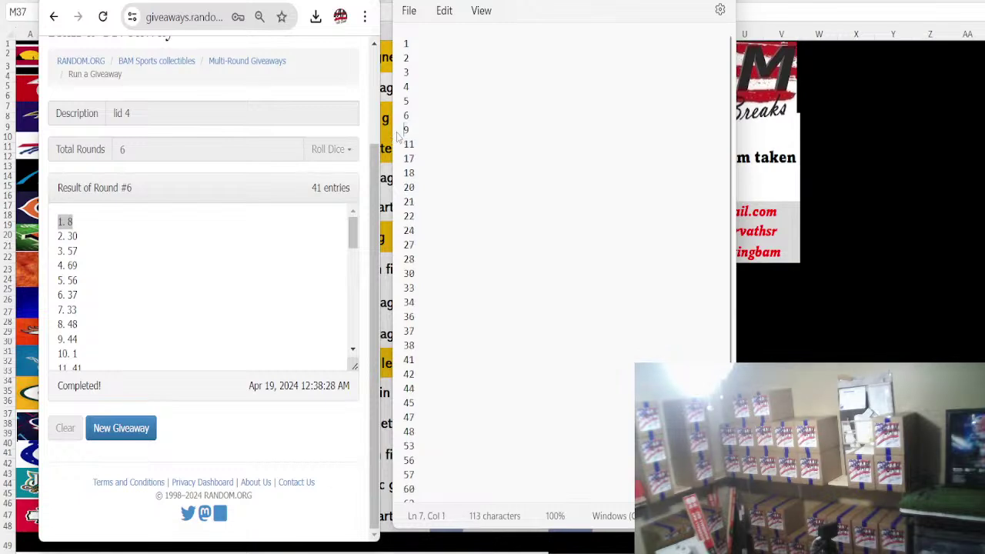
pyautogui.press('super+Down')
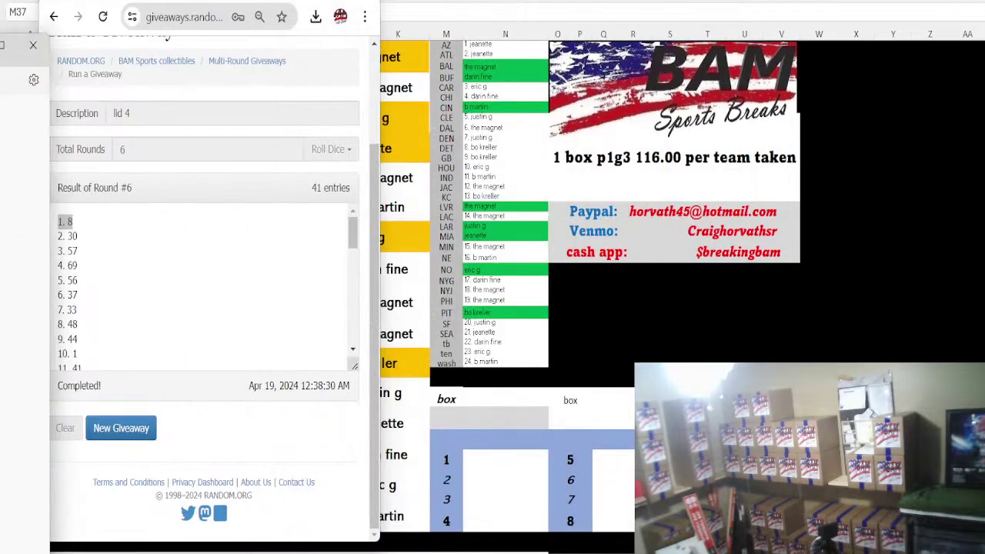
# Record box number 8 in cell N35 beside the box label.
pyautogui.press('super+Down')
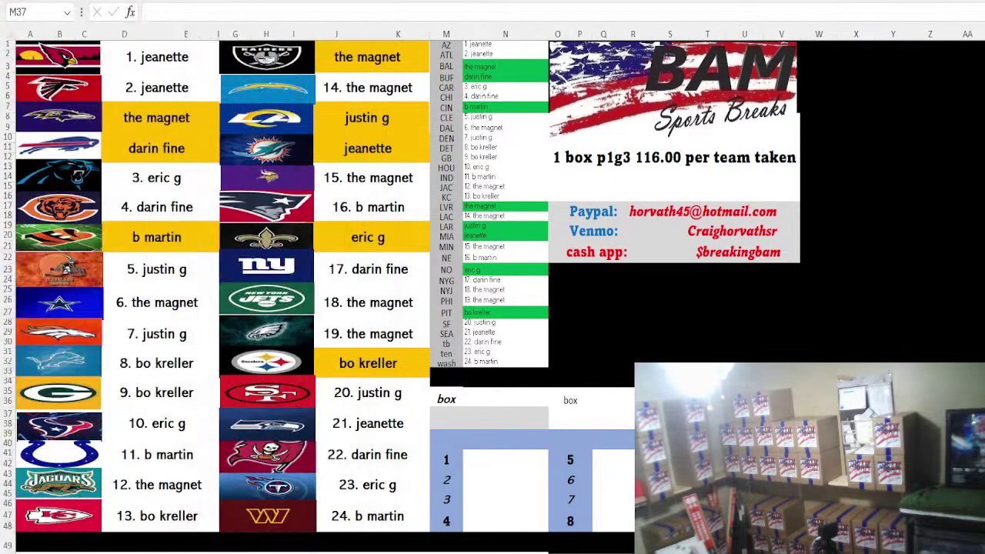
pyautogui.click(496, 398)
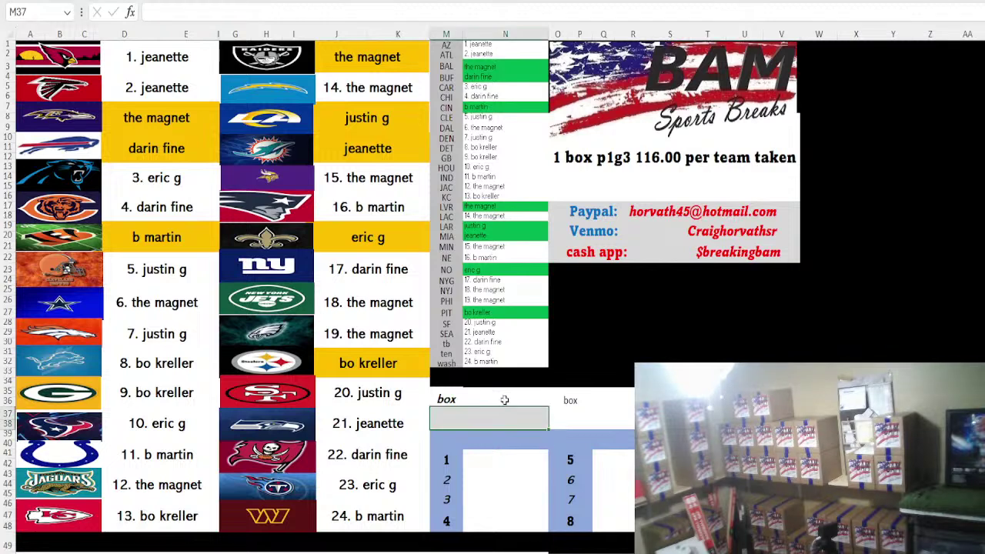
pyautogui.write('8')
pyautogui.press('Return')
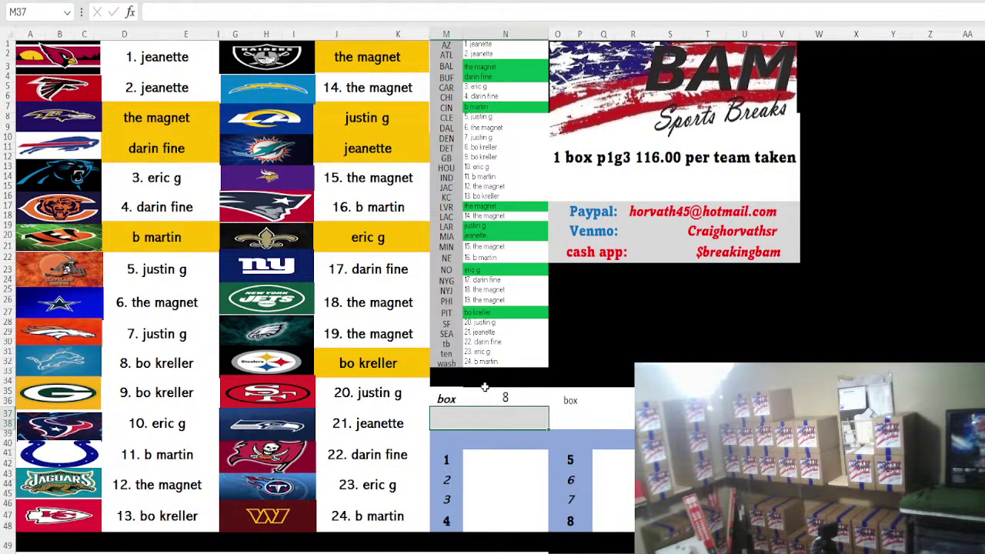
# Fill the team assignment block D1:K48 with gold.
pyautogui.moveTo(152, 59)
pyautogui.mouseDown()
pyautogui.moveTo(254, 62)
pyautogui.moveTo(326, 385)
pyautogui.moveTo(317, 505)
pyautogui.mouseUp()
pyautogui.rightClick(317, 506)
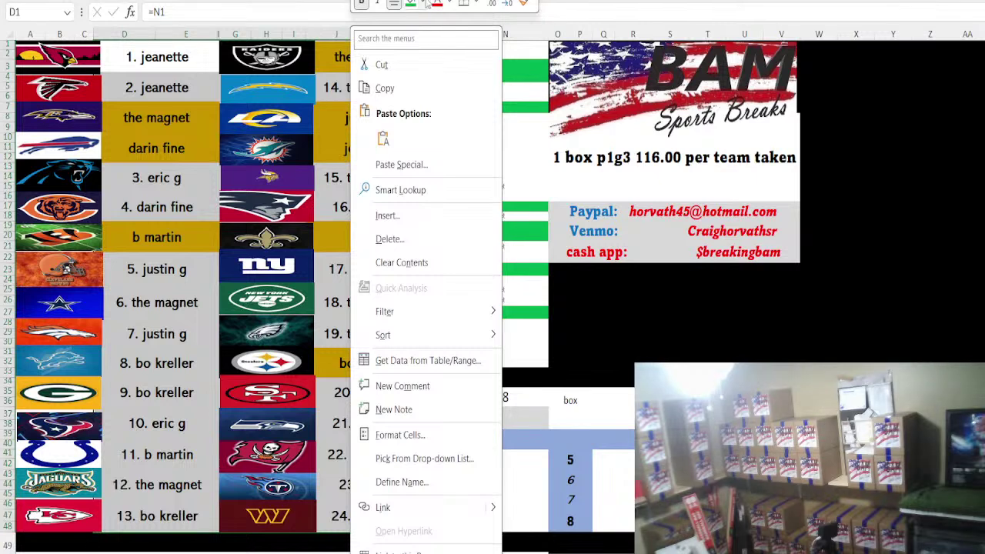
pyautogui.click(416, 3)
pyautogui.click(431, 153)
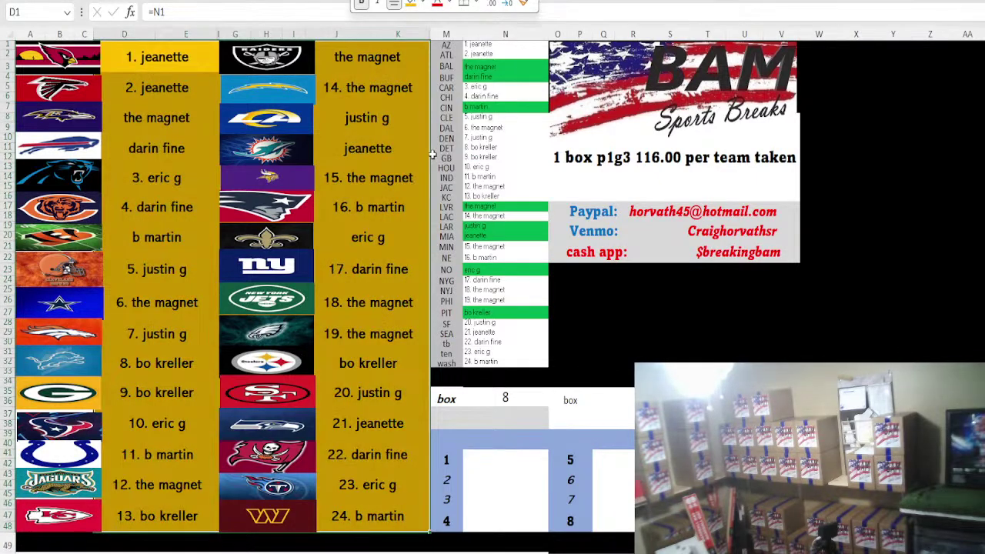
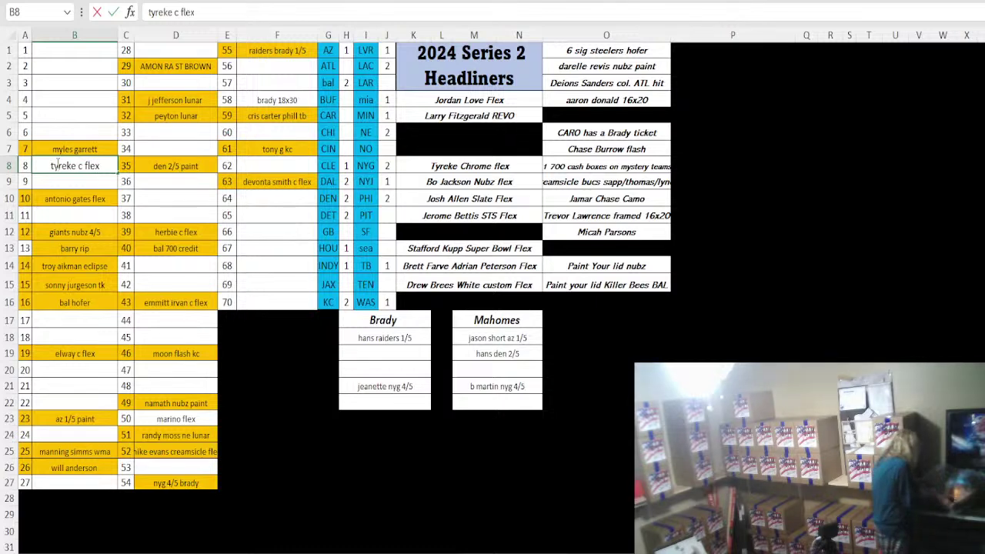
pyautogui.press('Return')
# Fill the Tyreke Chrome flex cell K8 with black.
pyautogui.click(500, 165)
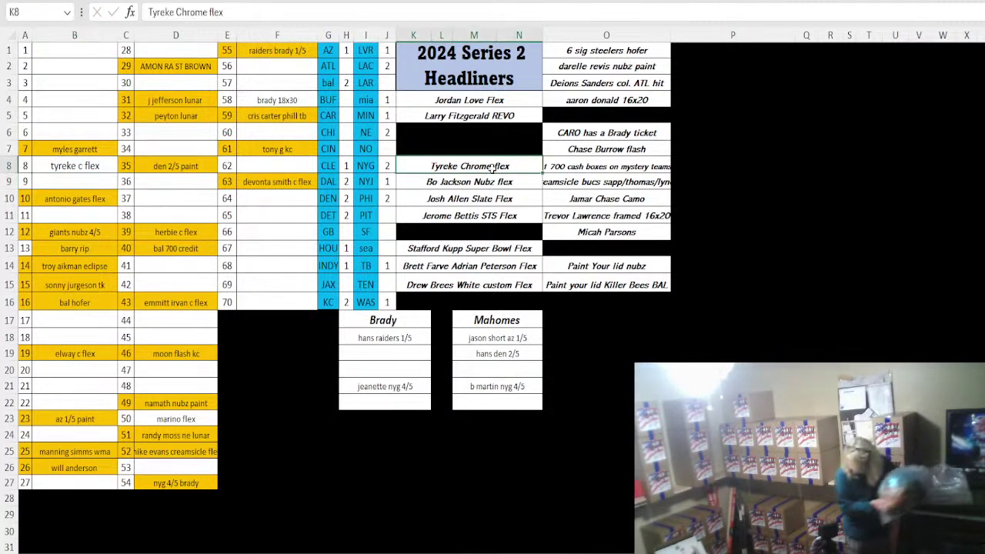
pyautogui.rightClick(501, 165)
pyautogui.click(565, 2)
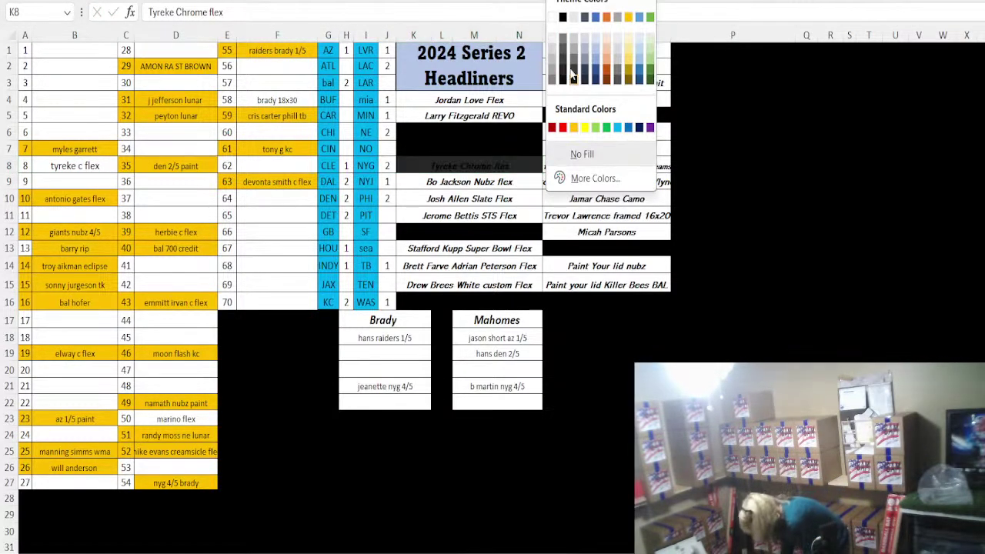
pyautogui.click(563, 12)
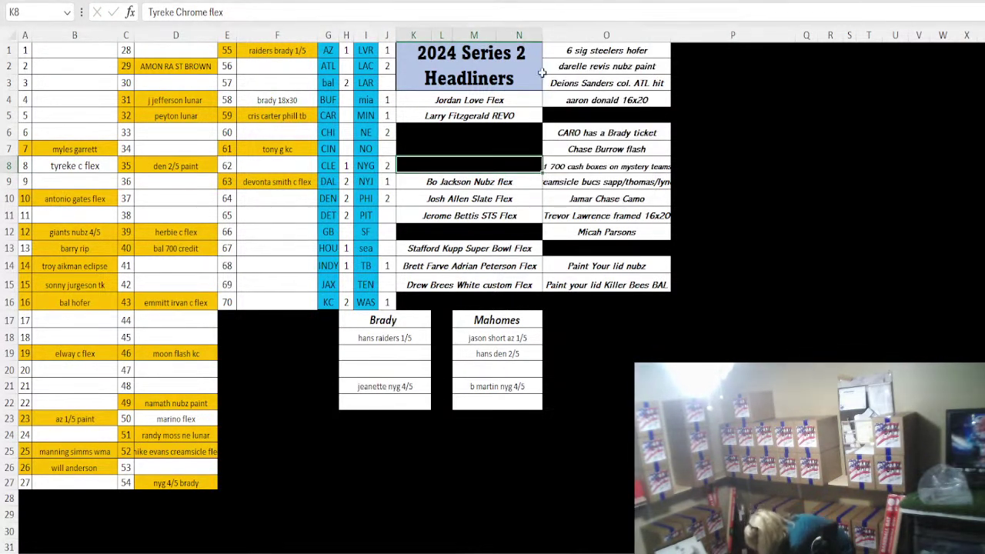
# Set J4 to 2, then browse the other break worksheets and return to Headliners.
pyautogui.click(389, 103)
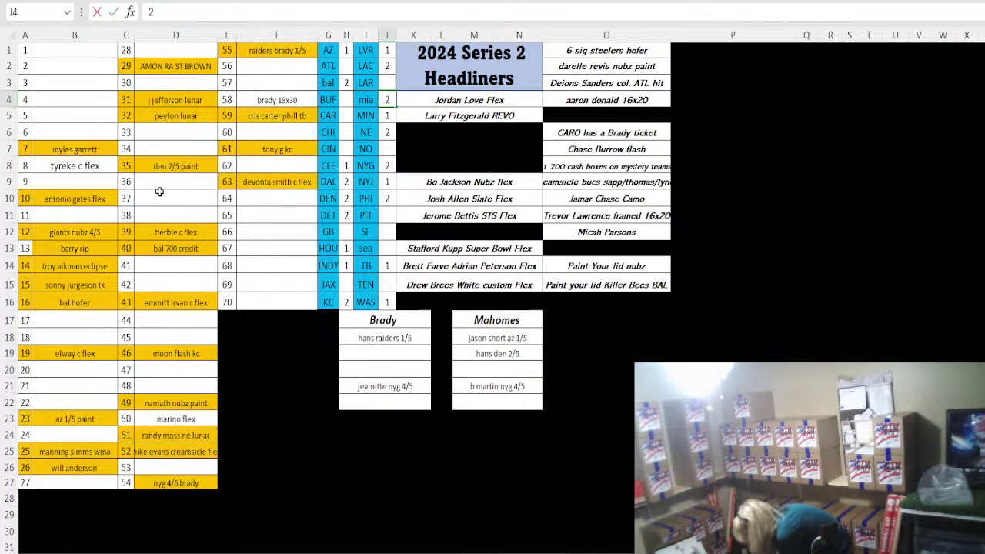
pyautogui.click(80, 166)
pyautogui.click(291, 101)
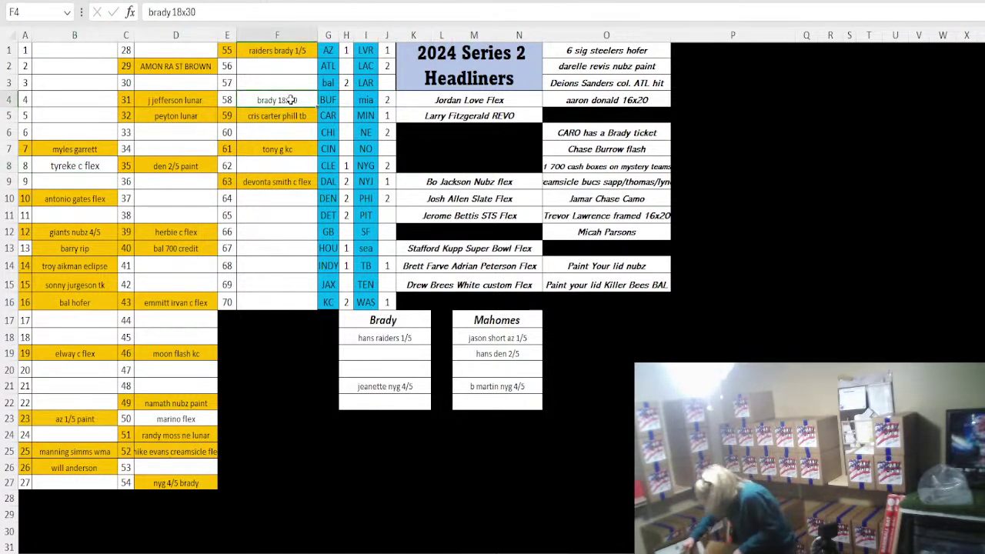
pyautogui.click(175, 420)
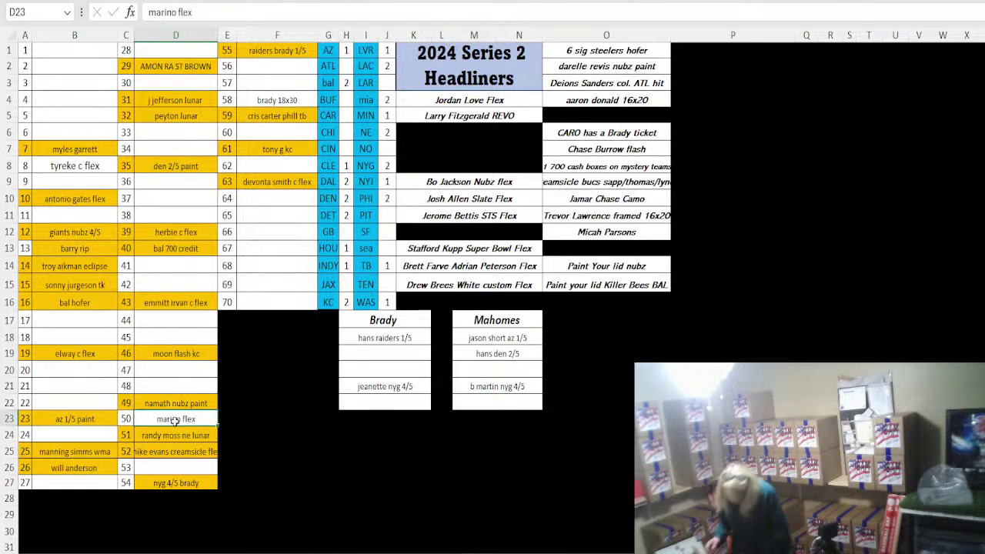
pyautogui.click(285, 547)
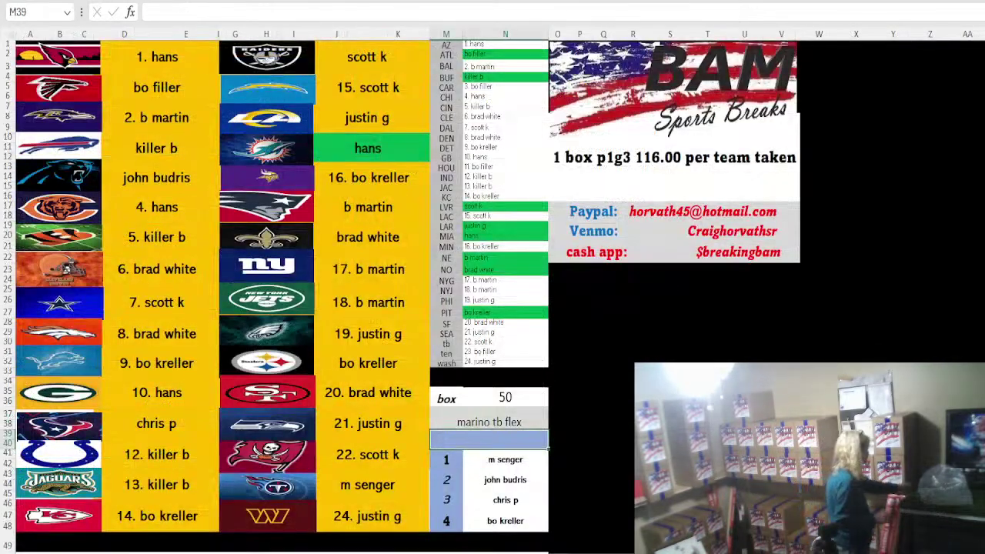
pyautogui.hotkey('ctrl', 'pagedown')
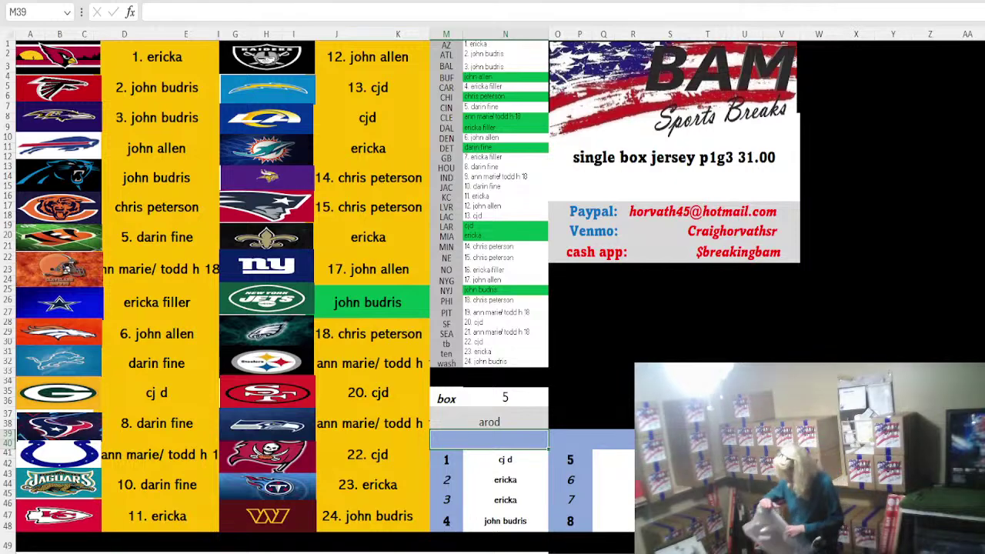
pyautogui.hotkey('ctrl', 'pagedown')
pyautogui.hotkey('ctrl', 'pagedown')
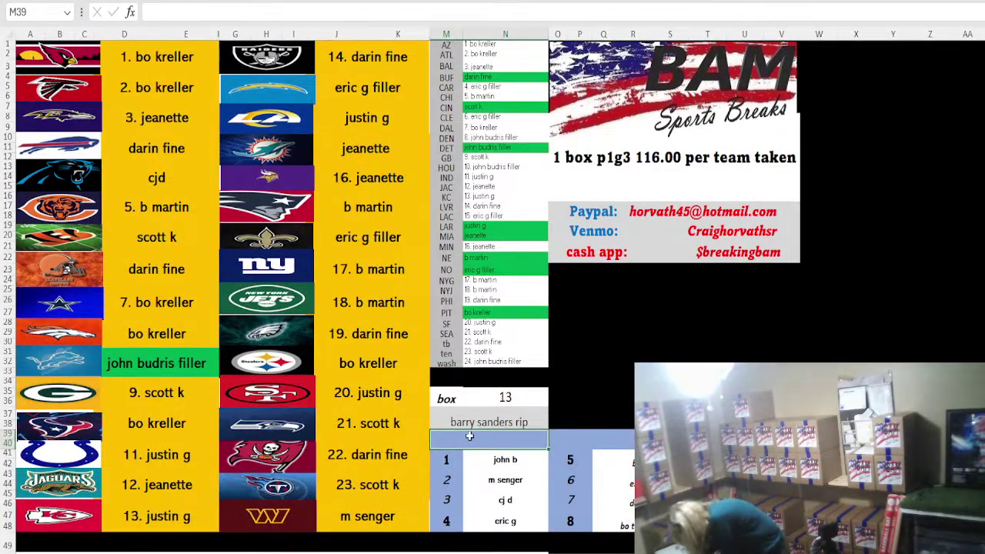
pyautogui.hotkey('ctrl', 'pagedown')
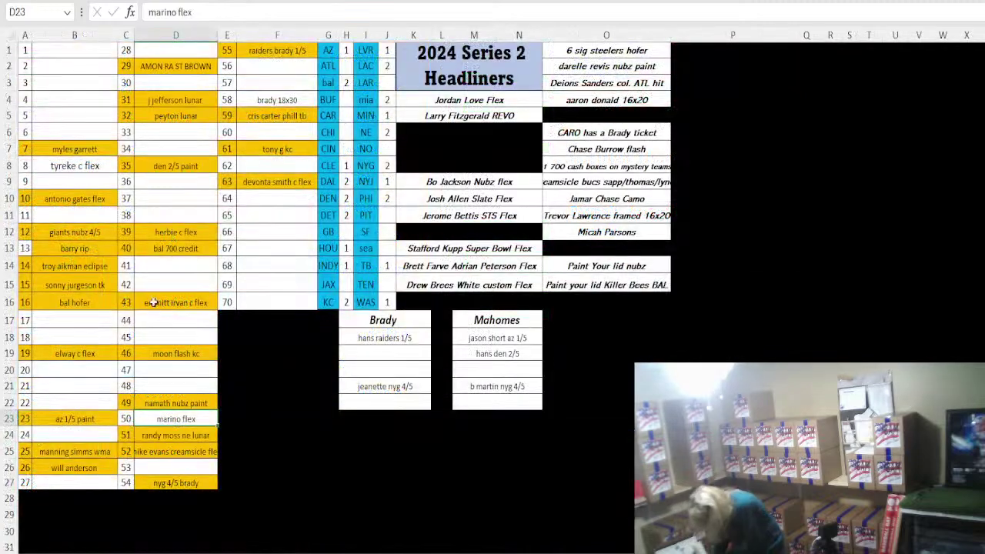
# Fill the tyreke c flex, brady 18x30 and marino flex cells orange.
pyautogui.click(25, 248)
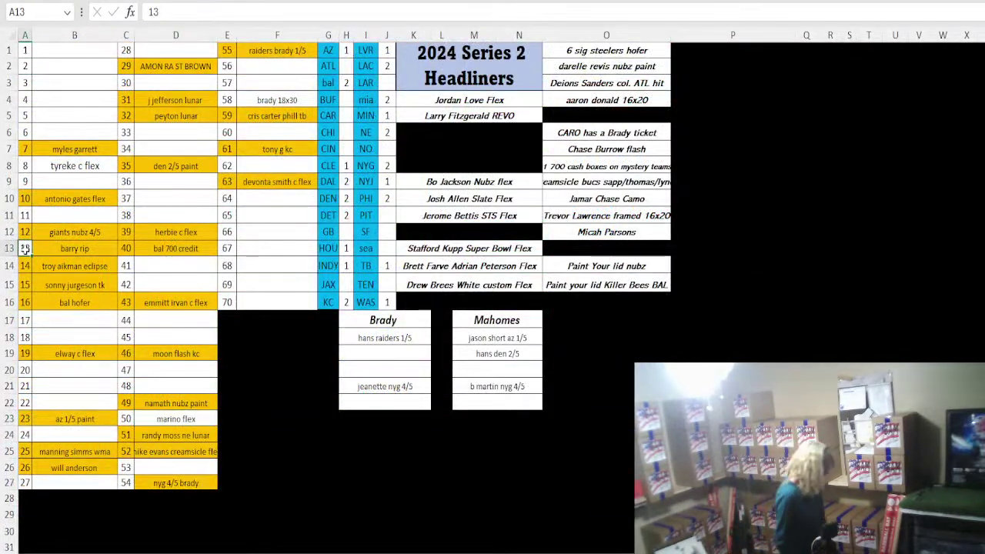
pyautogui.moveTo(25, 166); pyautogui.dragTo(74, 166)
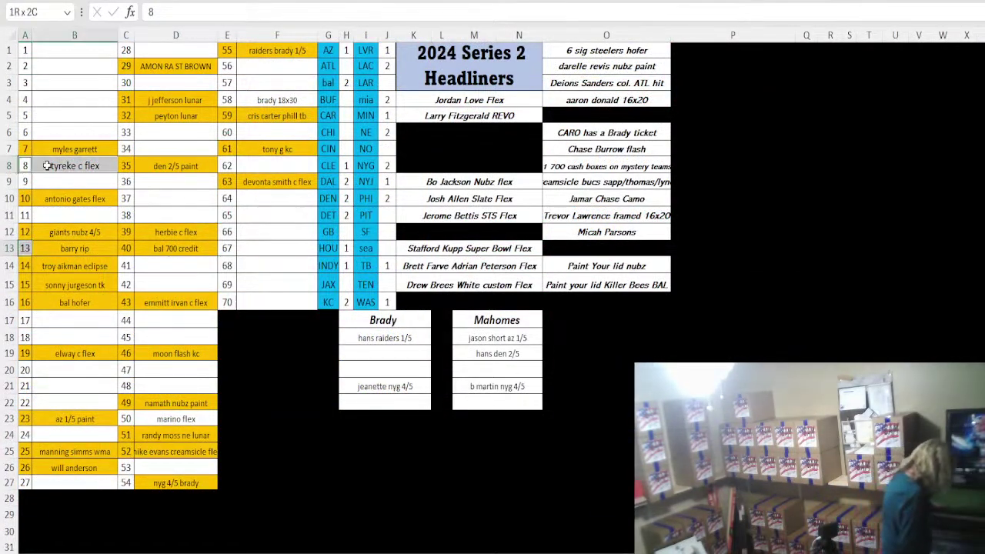
pyautogui.moveTo(227, 100); pyautogui.dragTo(277, 100)
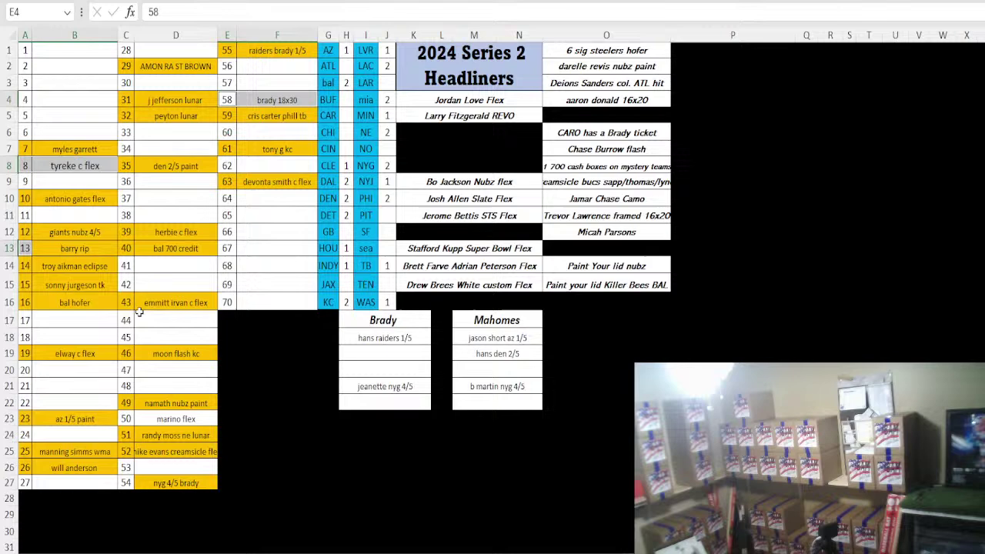
pyautogui.moveTo(133, 423); pyautogui.dragTo(158, 422)
pyautogui.rightClick(158, 422)
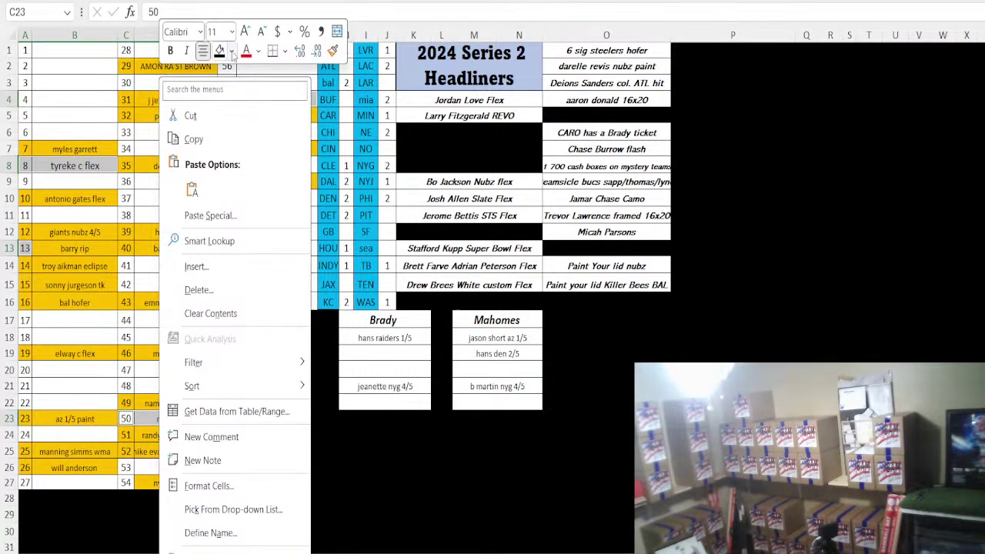
pyautogui.click(232, 52)
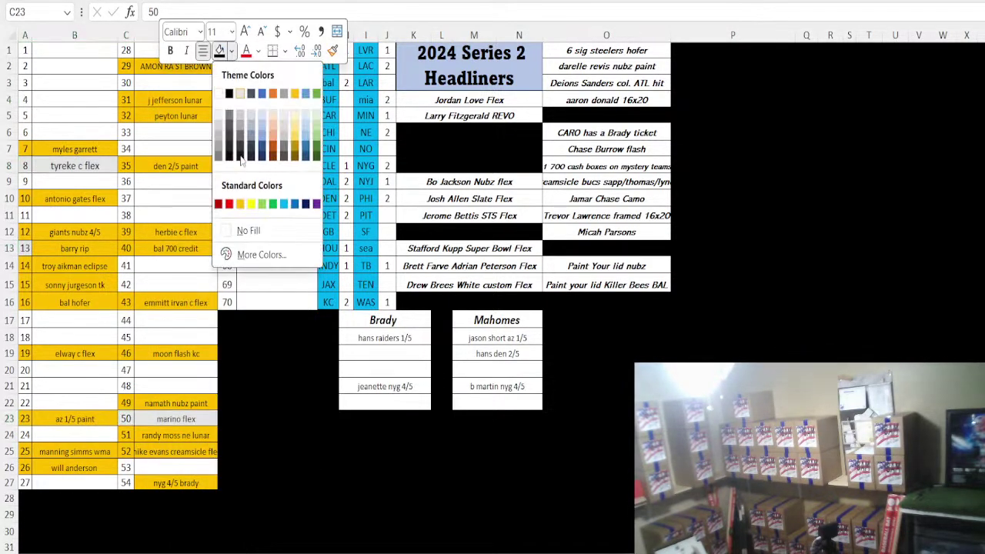
pyautogui.click(243, 206)
pyautogui.click(179, 370)
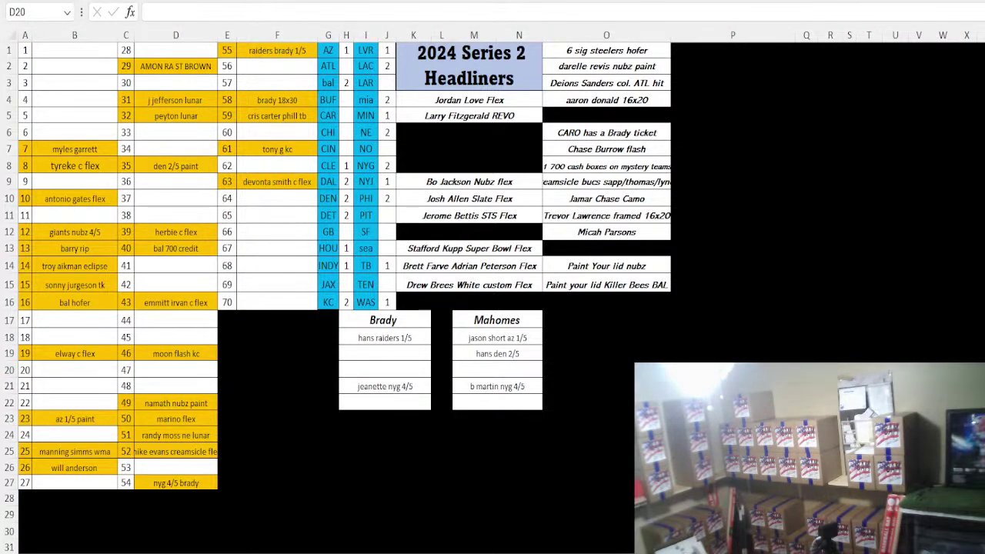
pyautogui.hotkey('ctrl', 'pagedown')
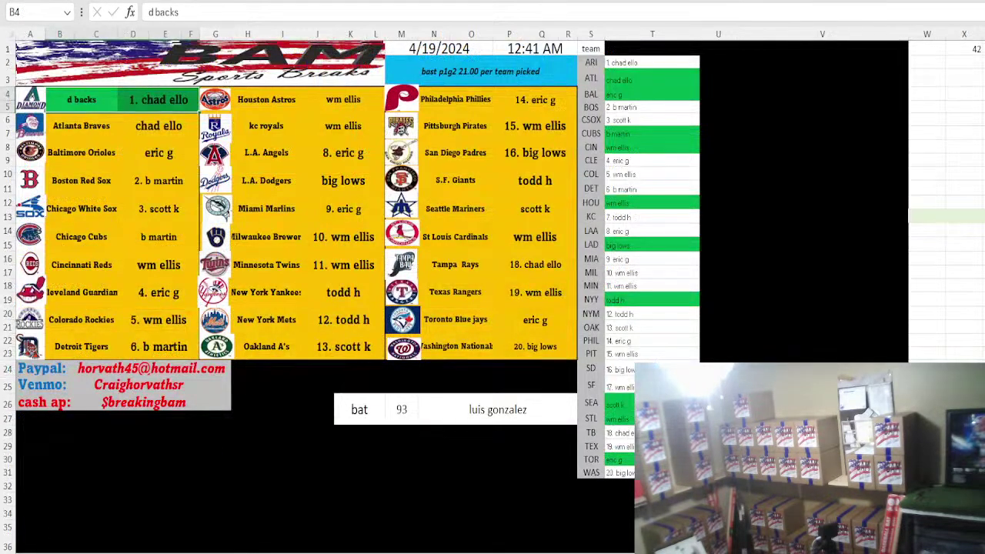
# Copy the buyer names in T3:T29 of the '2 bat p1g2' sheet.
pyautogui.hotkey('ctrl', 'pagedown')
pyautogui.hotkey('ctrl', 'pagedown')
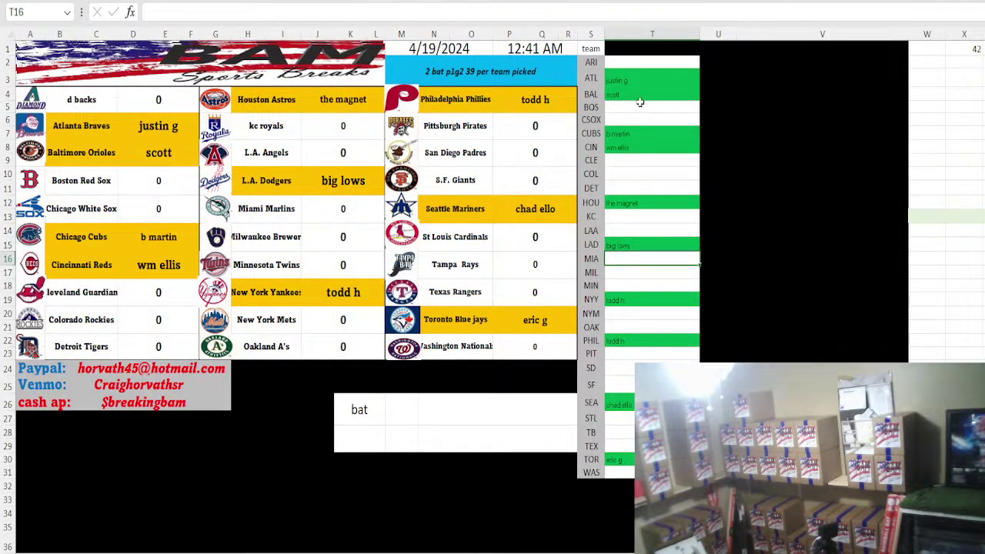
pyautogui.moveTo(637, 77)
pyautogui.mouseDown()
pyautogui.moveTo(637, 368)
pyautogui.moveTo(627, 444)
pyautogui.mouseUp()
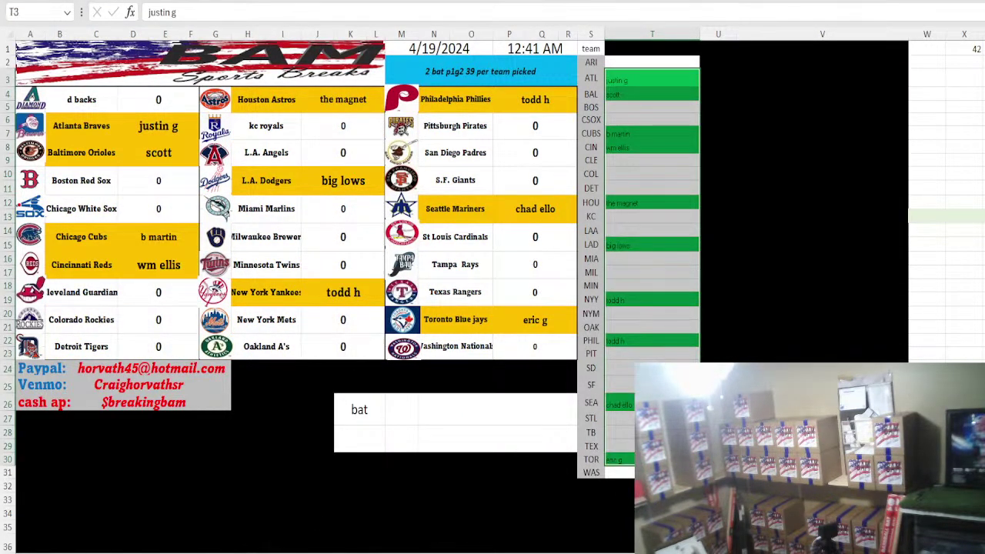
pyautogui.rightClick(656, 361)
pyautogui.click(692, 60)
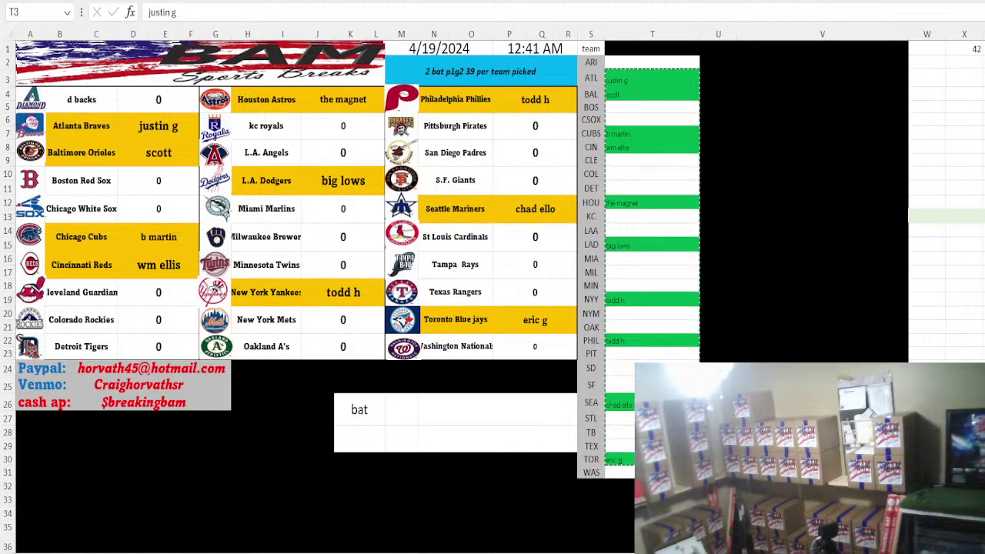
# Start a new RANDOM.ORG giveaway and paste the copied names twice for 20 entries.
pyautogui.hotkey('alt', 'Tab')
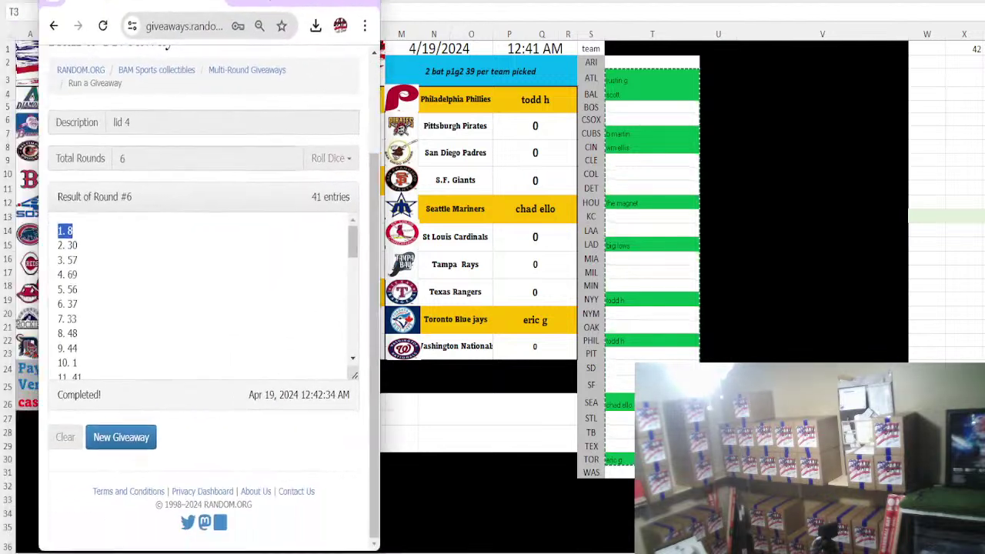
pyautogui.click(158, 422)
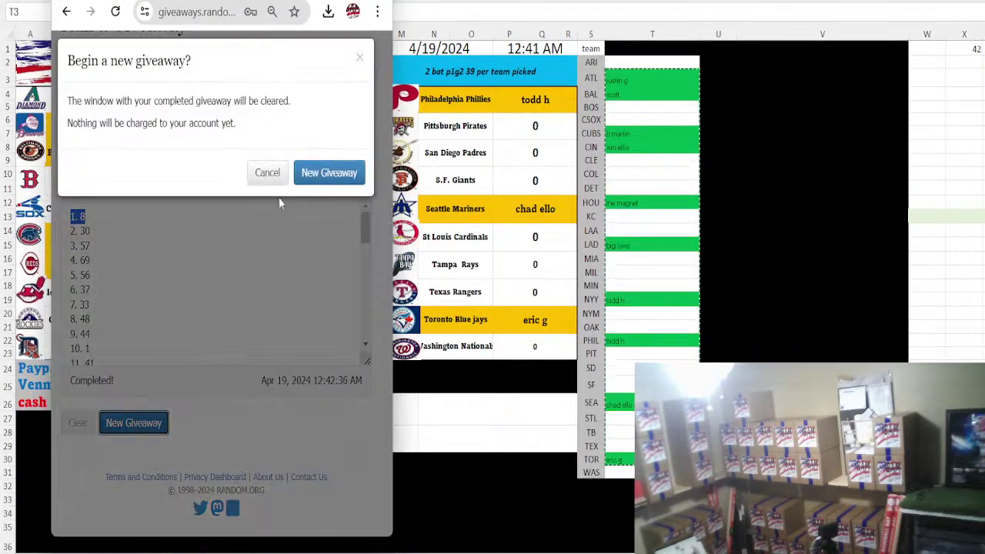
pyautogui.click(325, 176)
pyautogui.rightClick(113, 236)
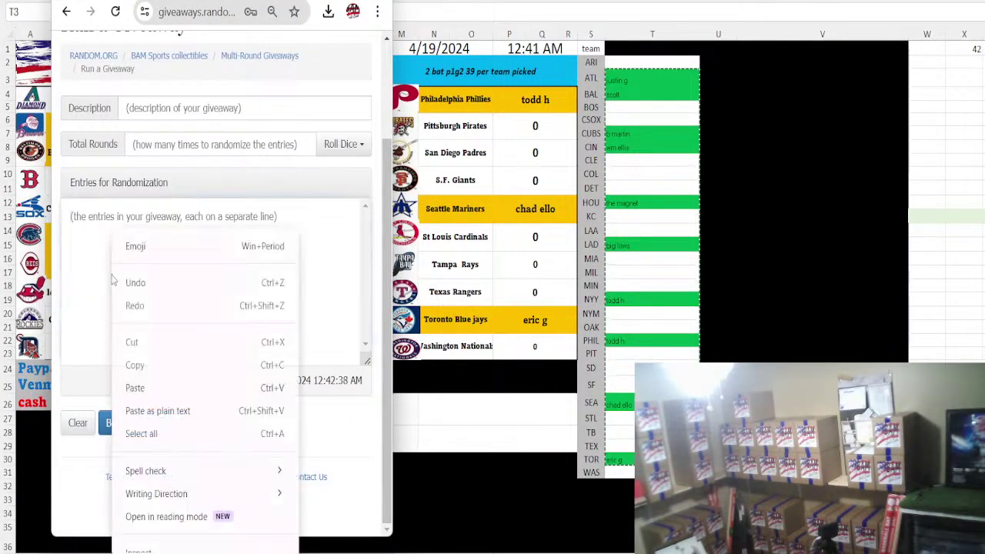
pyautogui.click(135, 387)
pyautogui.scroll(3, 361, 339)
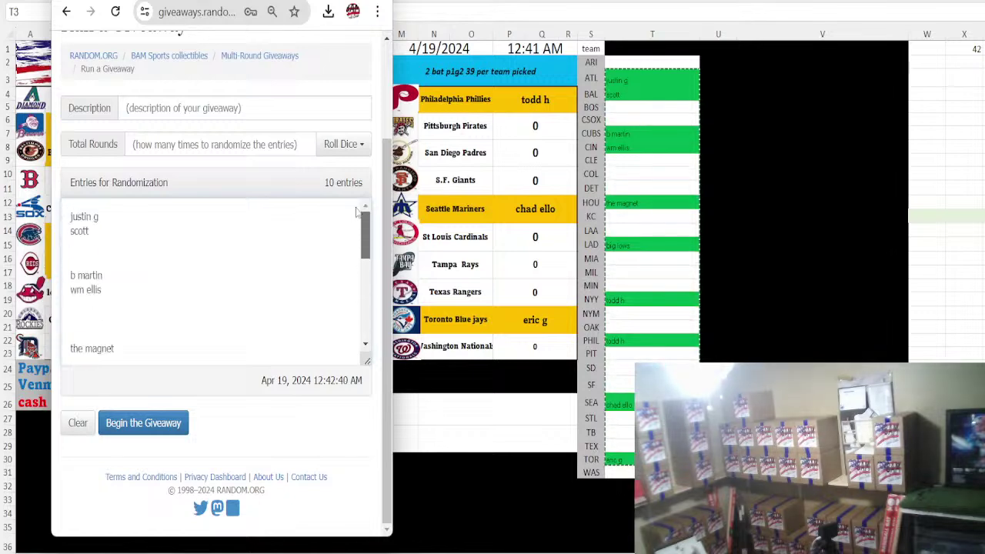
pyautogui.scroll(-3, 361, 338)
pyautogui.rightClick(118, 350)
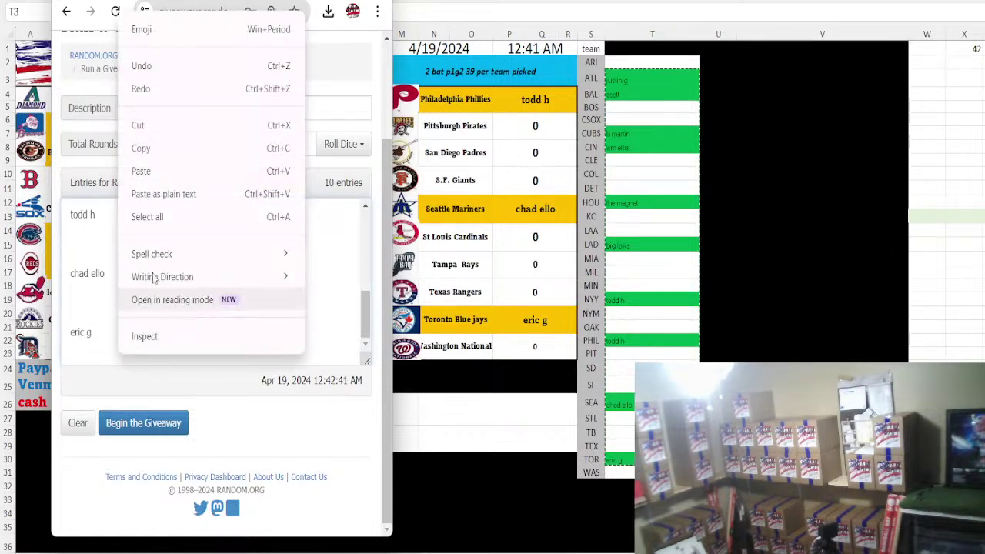
pyautogui.click(162, 175)
# Title the giveaway '2 bat special', roll dice for 9 rounds, and begin it.
pyautogui.click(241, 108)
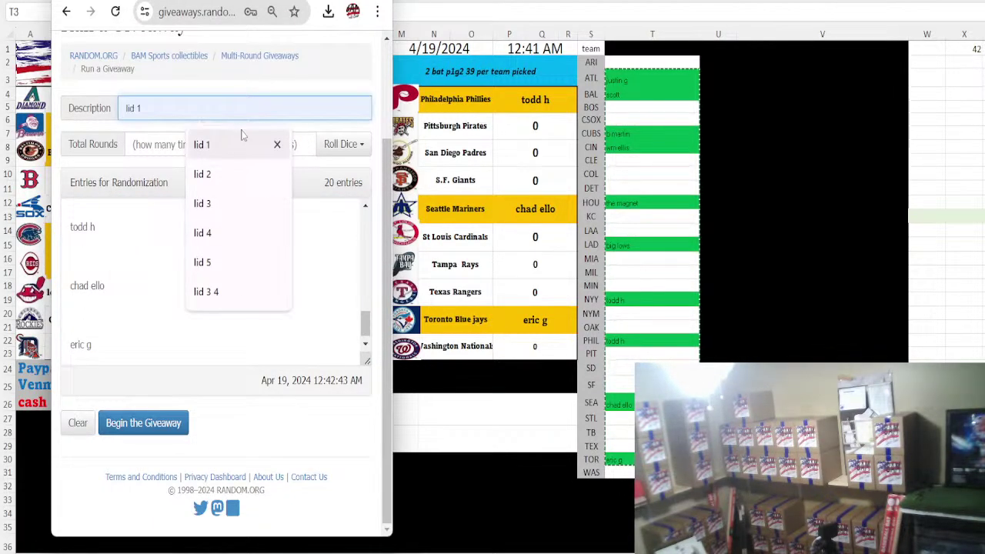
pyautogui.write('2 bat sp')
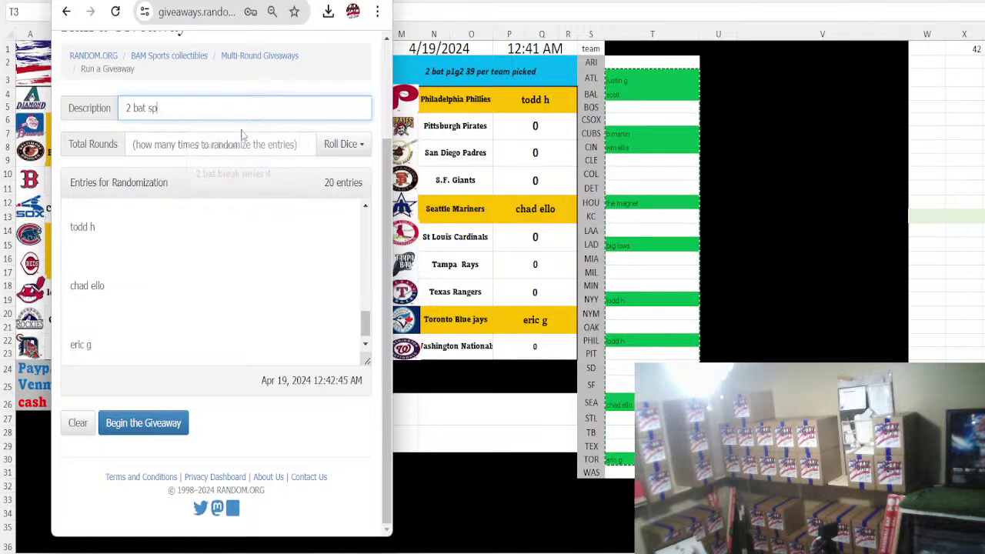
pyautogui.write('ecia')
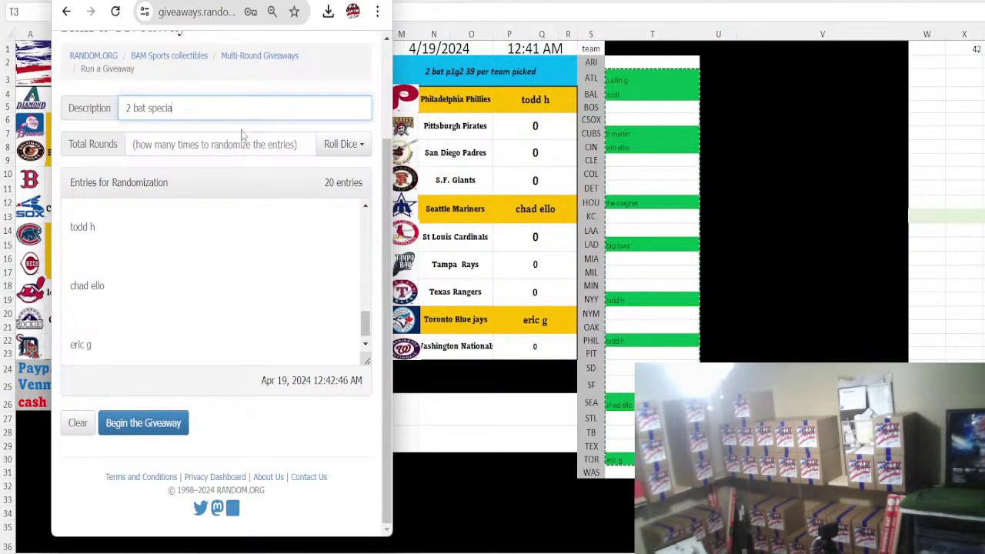
pyautogui.write('l')
pyautogui.click(344, 144)
pyautogui.click(246, 213)
pyautogui.click(347, 230)
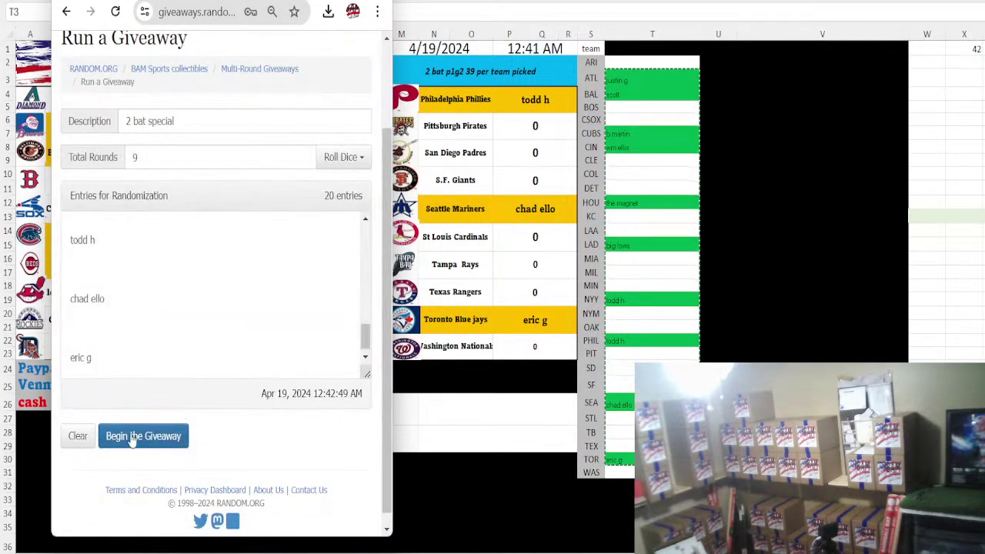
pyautogui.click(132, 437)
# Run all 9 randomization rounds and place the browser beside the spreadsheet.
pyautogui.click(320, 143)
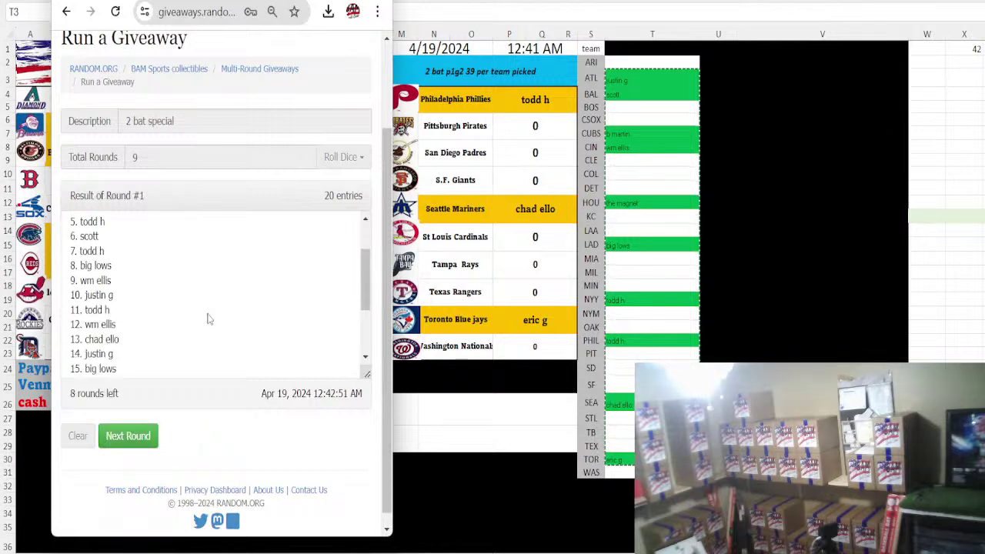
pyautogui.scroll(-3, 207, 319)
pyautogui.click(128, 436)
pyautogui.scroll(-4, 192, 320)
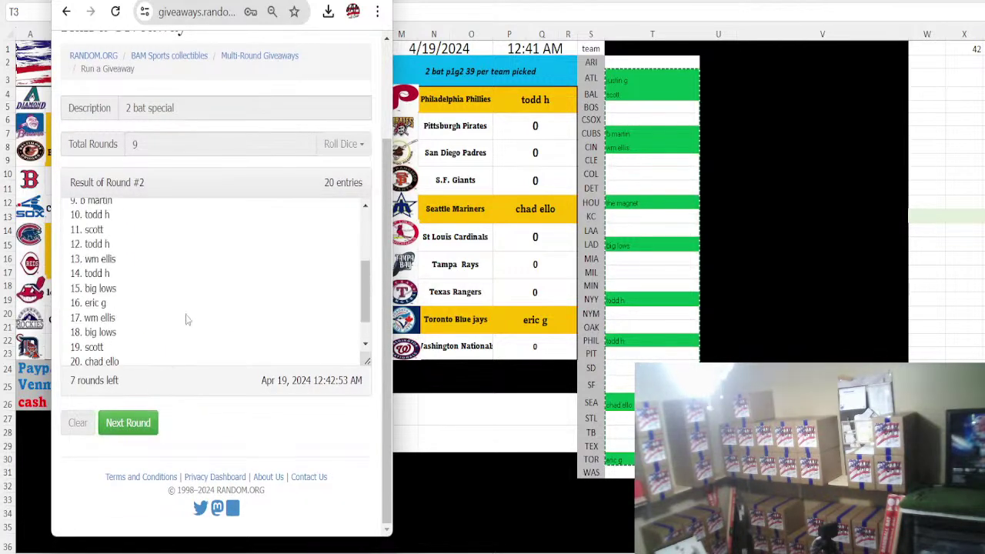
pyautogui.scroll(-3, 186, 319)
pyautogui.click(134, 422)
pyautogui.scroll(-5, 200, 254)
pyautogui.click(125, 423)
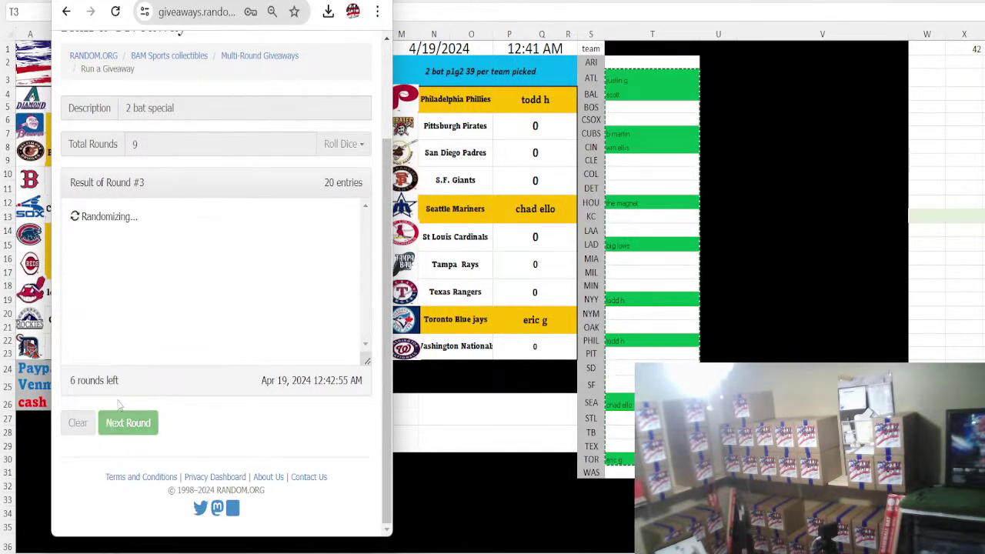
pyautogui.scroll(-4, 177, 297)
pyautogui.click(125, 433)
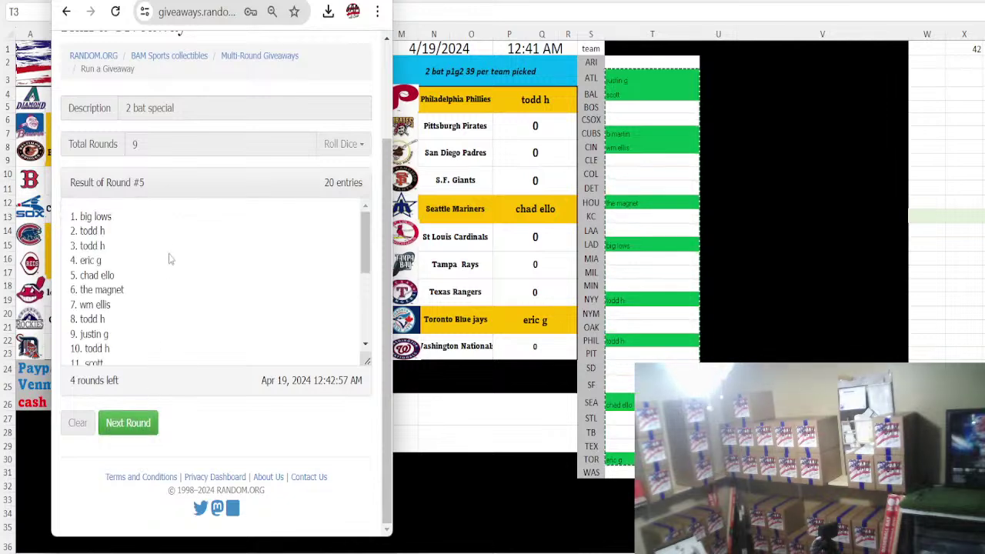
pyautogui.scroll(-4, 161, 326)
pyautogui.click(128, 422)
pyautogui.scroll(-4, 182, 320)
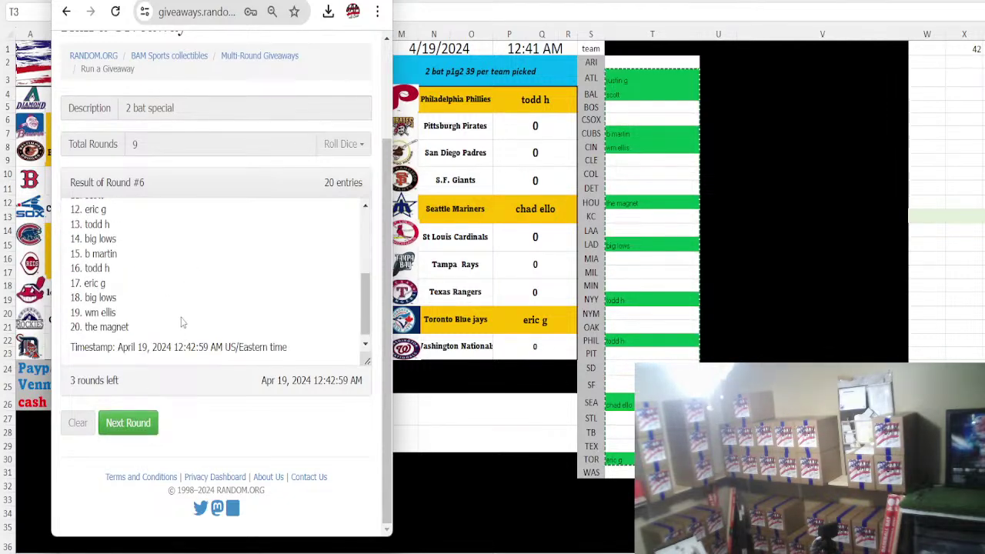
pyautogui.click(142, 422)
pyautogui.scroll(-4, 182, 277)
pyautogui.click(139, 424)
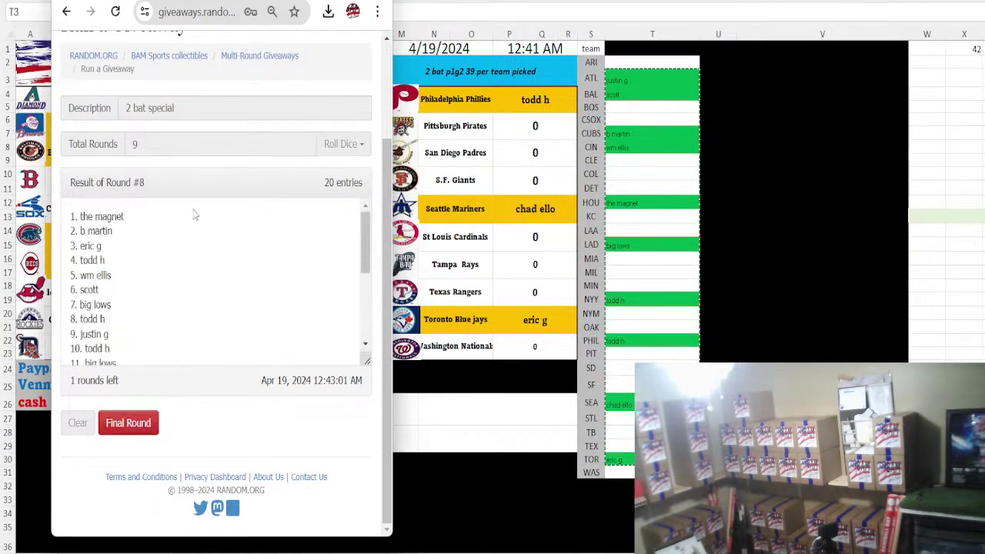
pyautogui.scroll(-4, 194, 215)
pyautogui.click(128, 422)
pyautogui.scroll(-4, 160, 308)
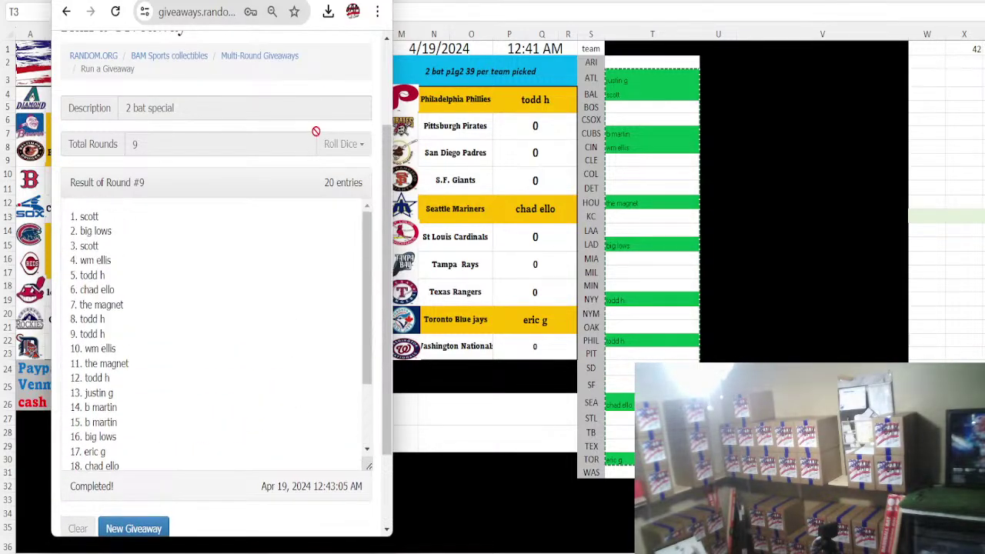
pyautogui.moveTo(223, 2); pyautogui.dragTo(731, 17)
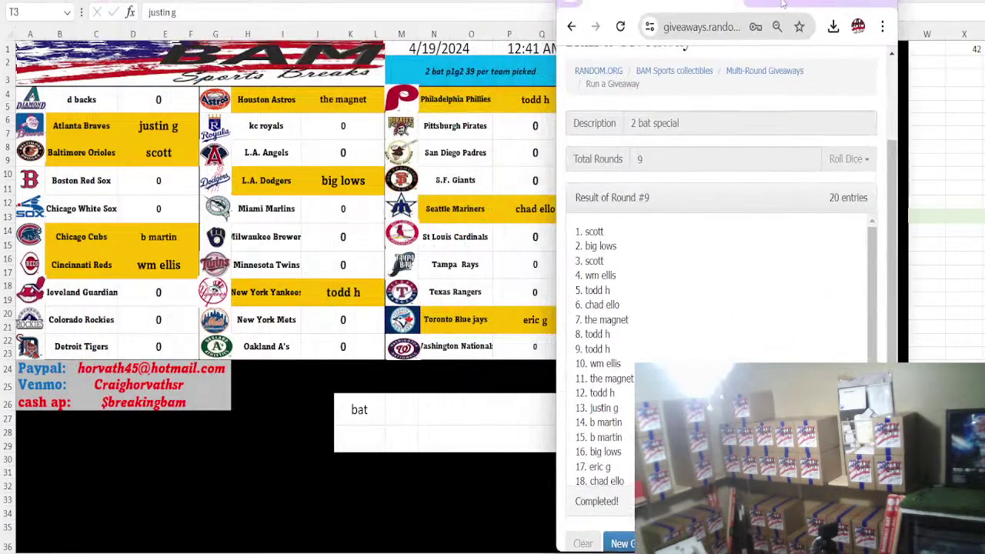
pyautogui.moveTo(554, 3); pyautogui.dragTo(37, 31)
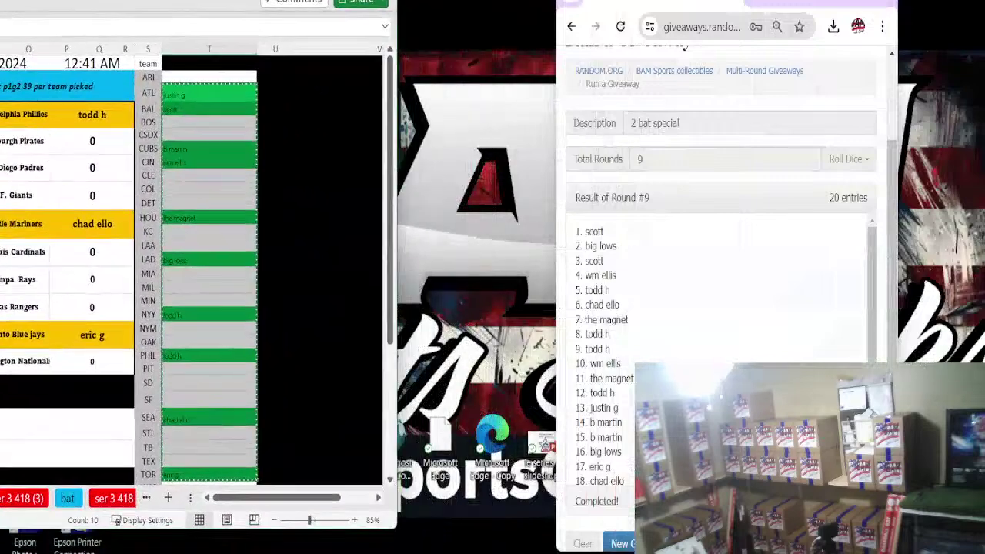
# Paste final-round results 1–8 into column T beside ARI through LAA.
pyautogui.moveTo(769, 4); pyautogui.dragTo(637, 0)
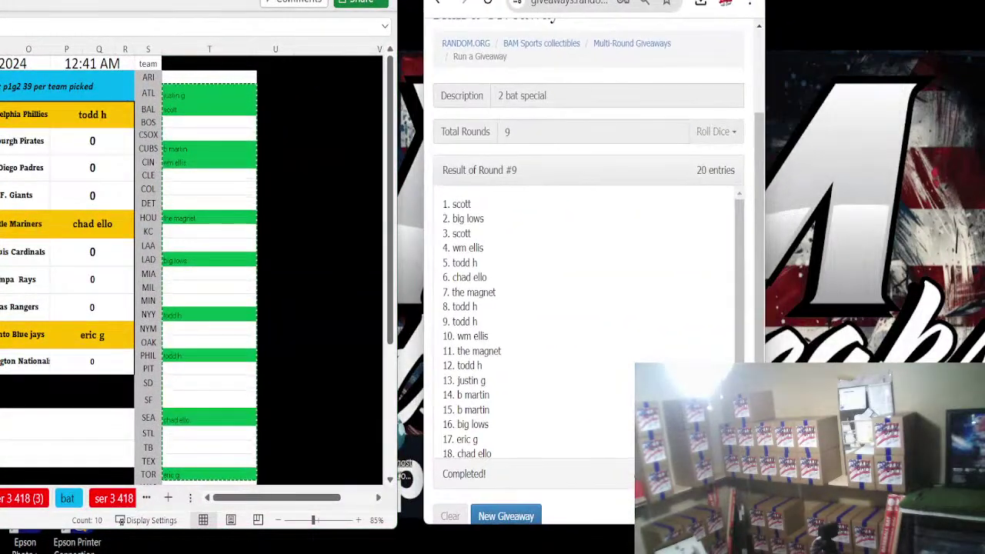
pyautogui.moveTo(507, 210); pyautogui.dragTo(442, 204)
pyautogui.rightClick(443, 210)
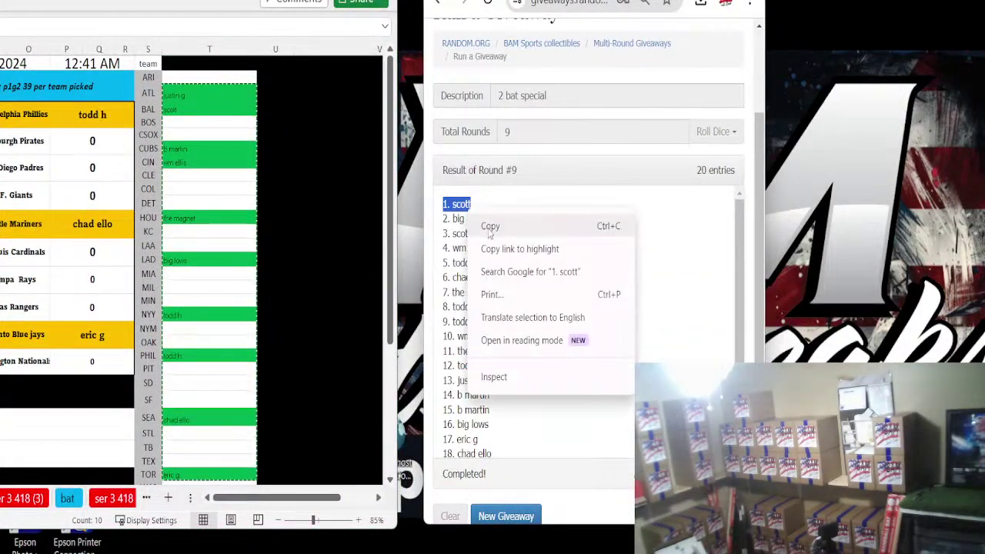
pyautogui.click(465, 224)
pyautogui.click(177, 67)
pyautogui.rightClick(182, 68)
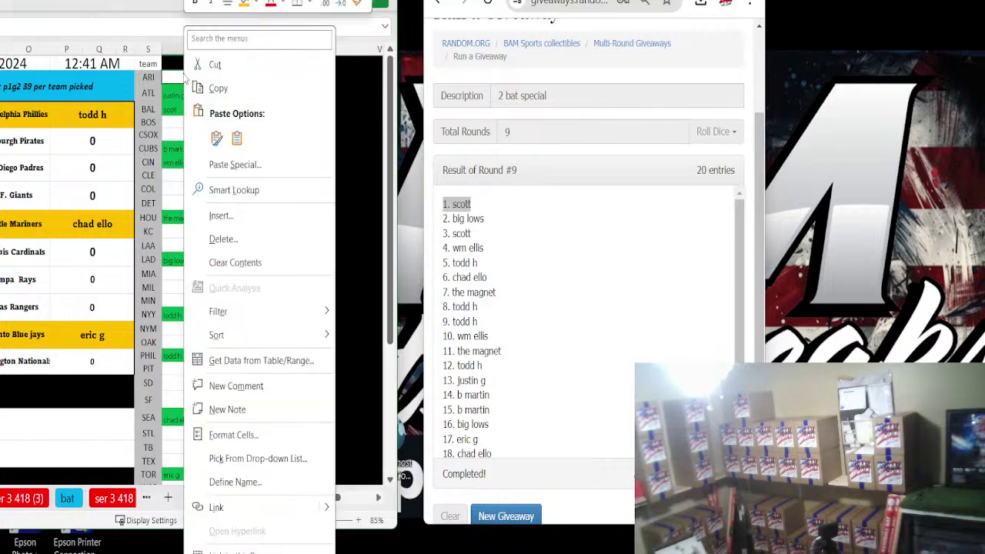
pyautogui.click(215, 137)
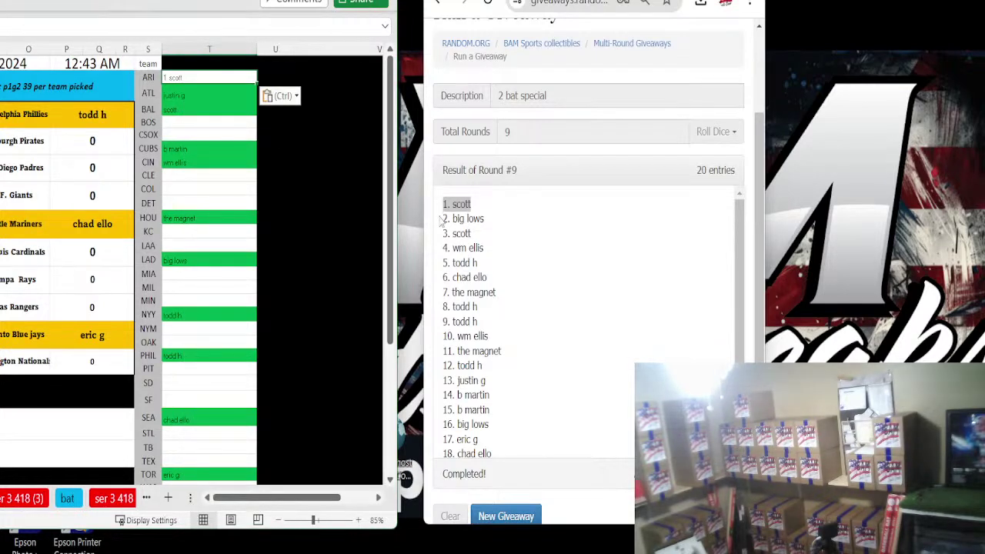
pyautogui.moveTo(441, 220); pyautogui.dragTo(506, 238)
pyautogui.rightClick(468, 219)
pyautogui.click(489, 241)
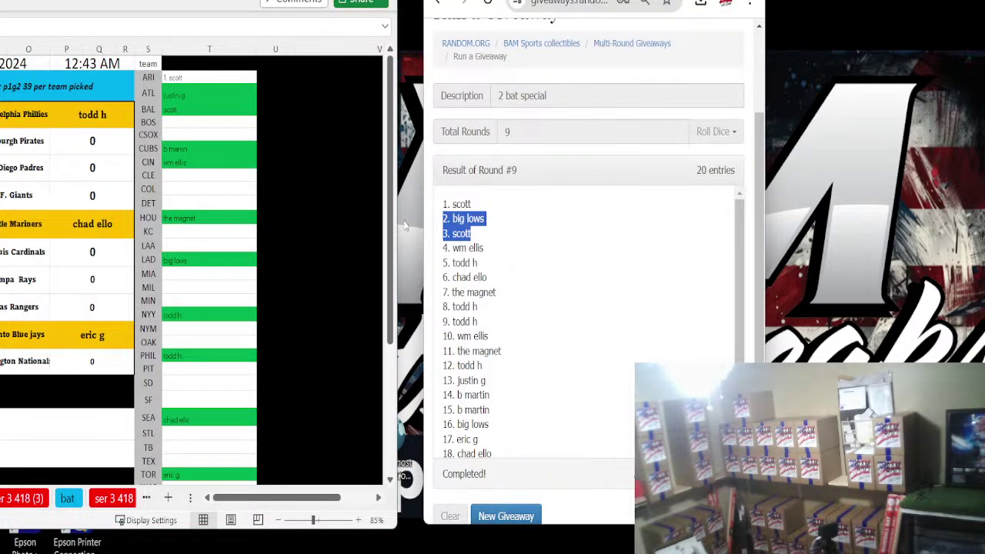
pyautogui.click(176, 124)
pyautogui.rightClick(176, 123)
pyautogui.click(257, 131)
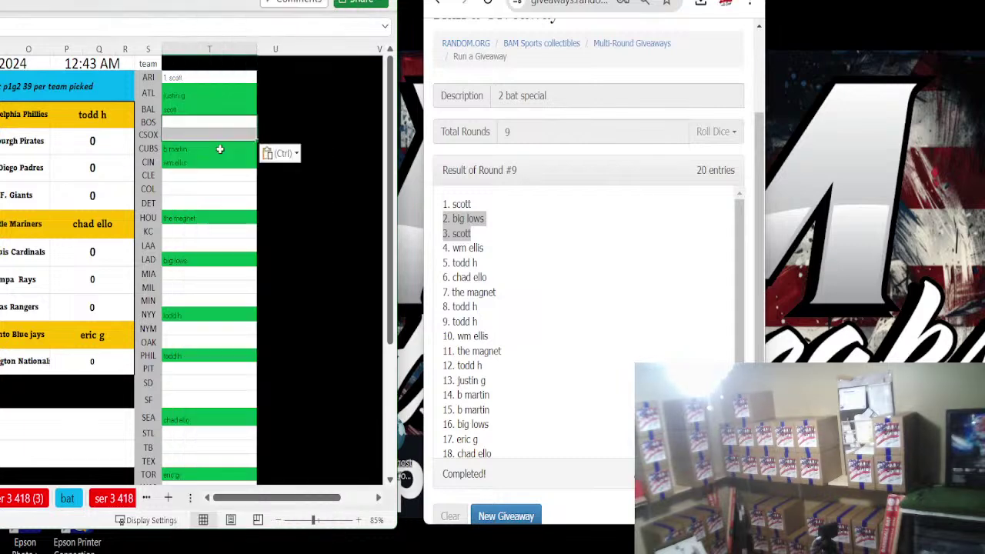
pyautogui.moveTo(442, 254); pyautogui.dragTo(488, 276)
pyautogui.rightClick(465, 275)
pyautogui.click(482, 282)
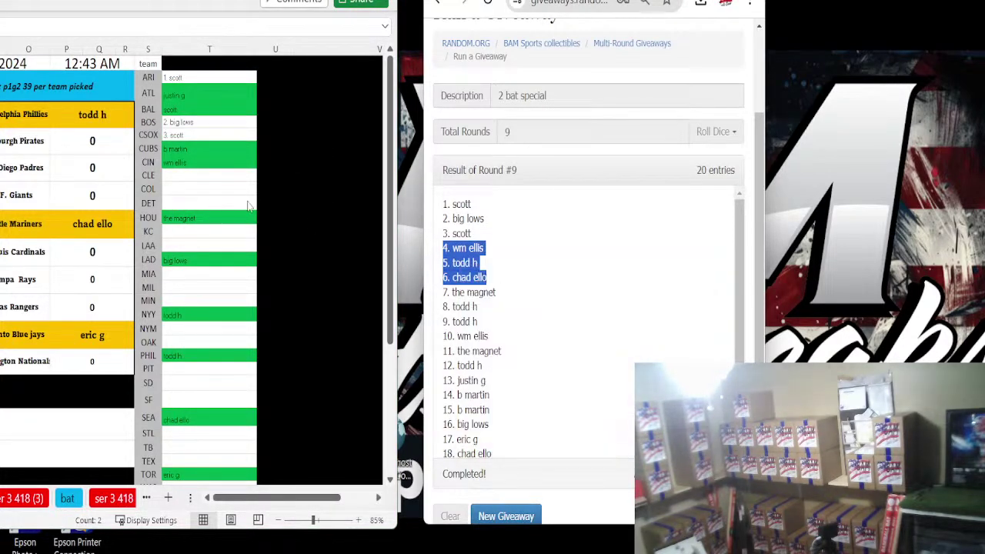
pyautogui.click(170, 177)
pyautogui.rightClick(170, 176)
pyautogui.click(200, 138)
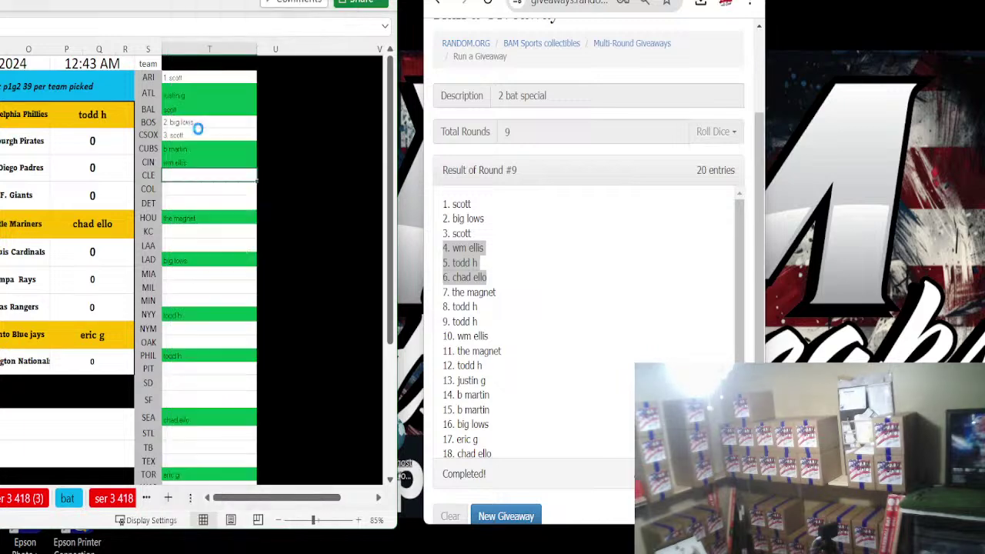
pyautogui.moveTo(441, 290); pyautogui.dragTo(541, 310)
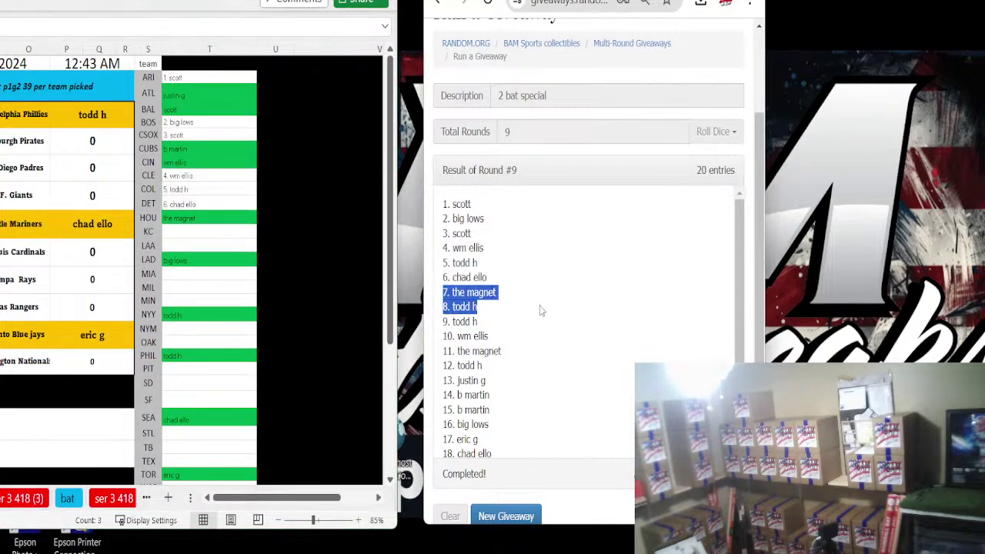
pyautogui.rightClick(475, 297)
pyautogui.click(543, 311)
pyautogui.click(190, 230)
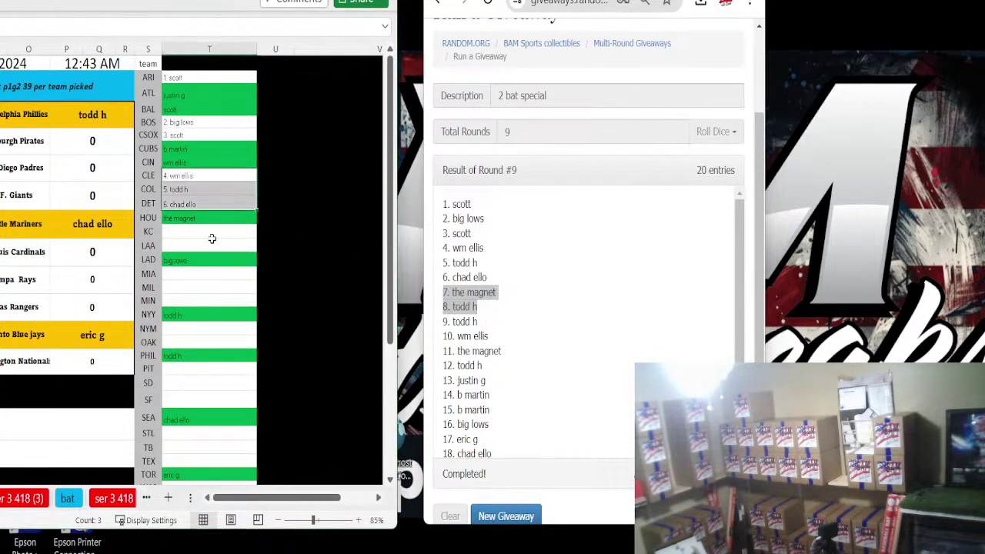
pyautogui.rightClick(190, 231)
pyautogui.click(221, 139)
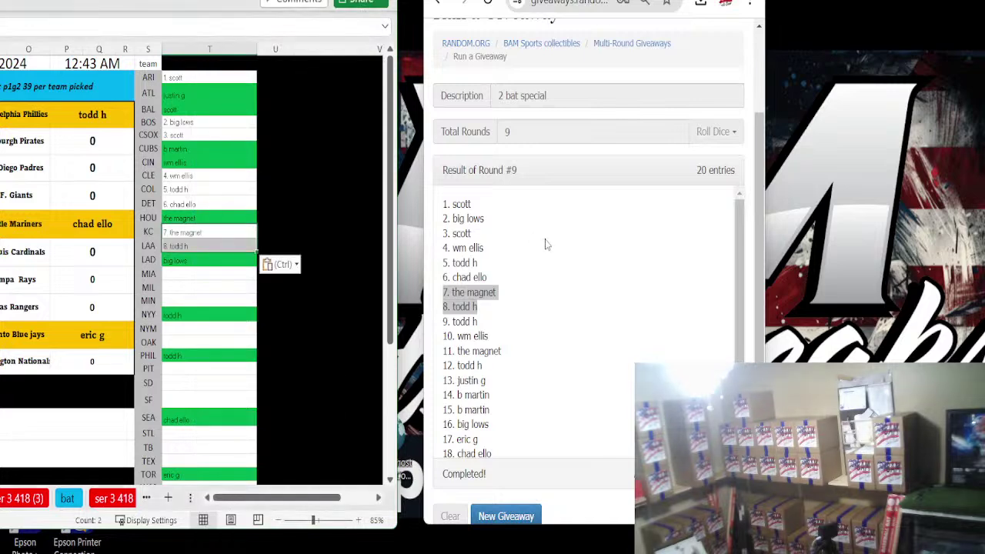
# Paste results 9–16 beside MIA, MIL, MIN, NYM, OAK, PIT, SD and SF.
pyautogui.scroll(-2, 539, 254)
pyautogui.moveTo(442, 235); pyautogui.dragTo(508, 269)
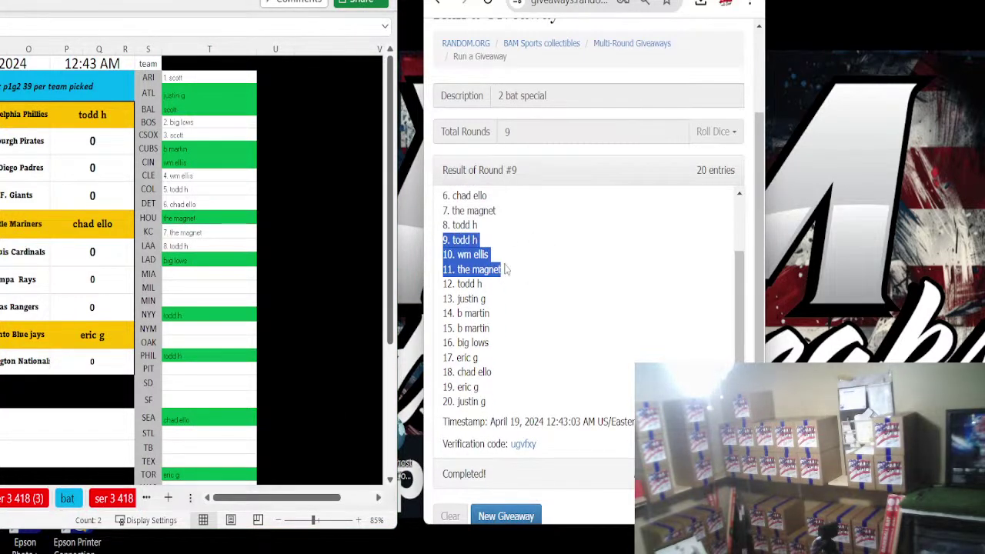
pyautogui.rightClick(460, 269)
pyautogui.click(470, 280)
pyautogui.click(176, 275)
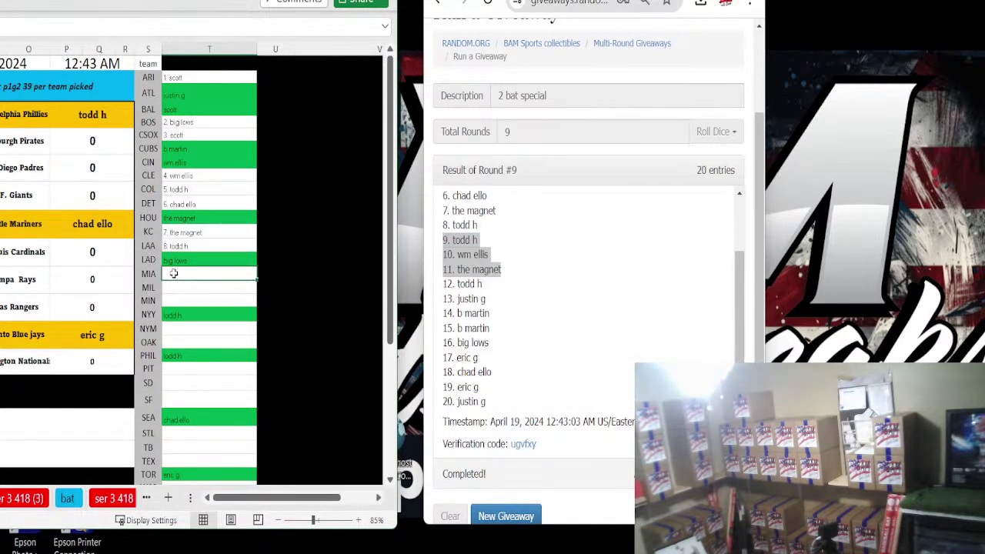
pyautogui.rightClick(175, 275)
pyautogui.click(206, 139)
pyautogui.scroll(-1, 479, 259)
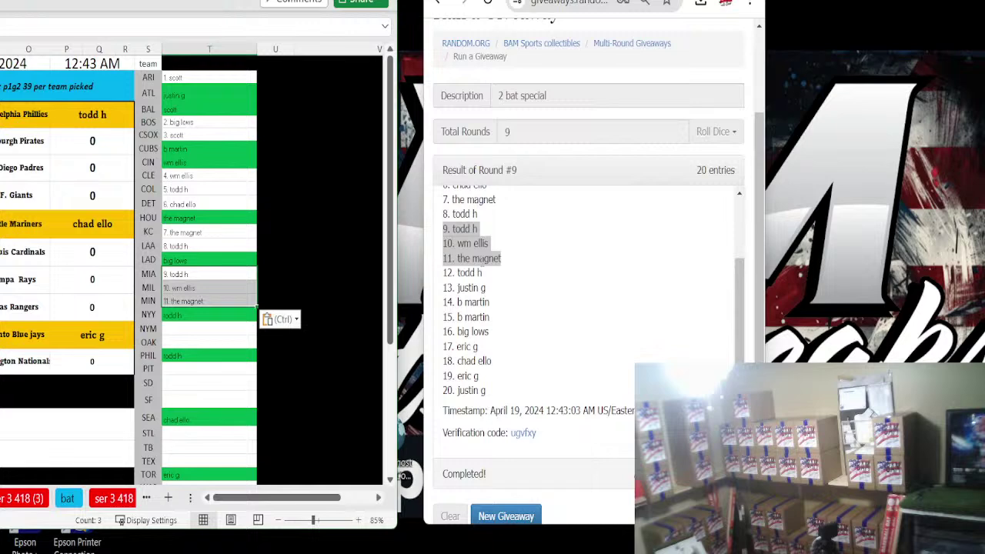
pyautogui.moveTo(438, 278); pyautogui.dragTo(511, 296)
pyautogui.rightClick(466, 277)
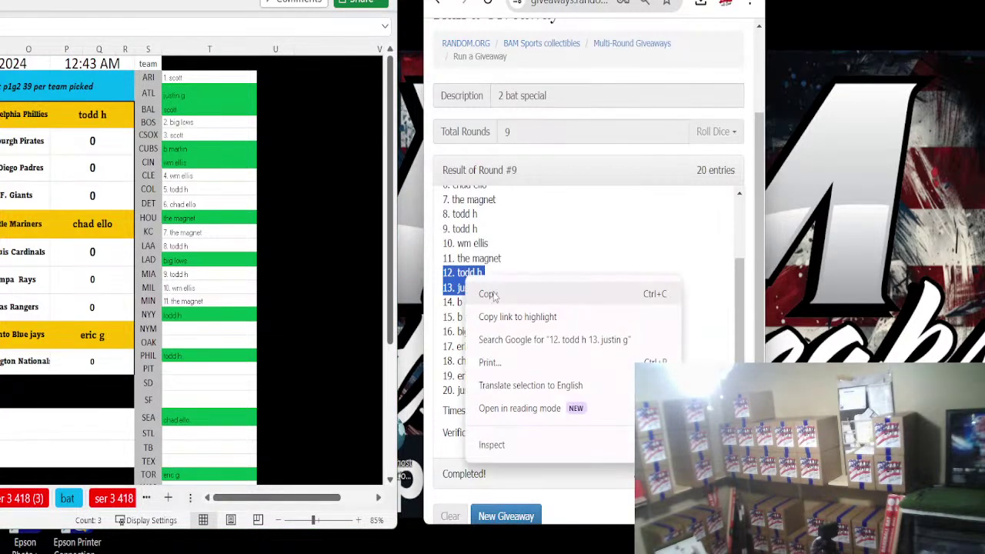
pyautogui.click(487, 293)
pyautogui.click(186, 328)
pyautogui.rightClick(186, 329)
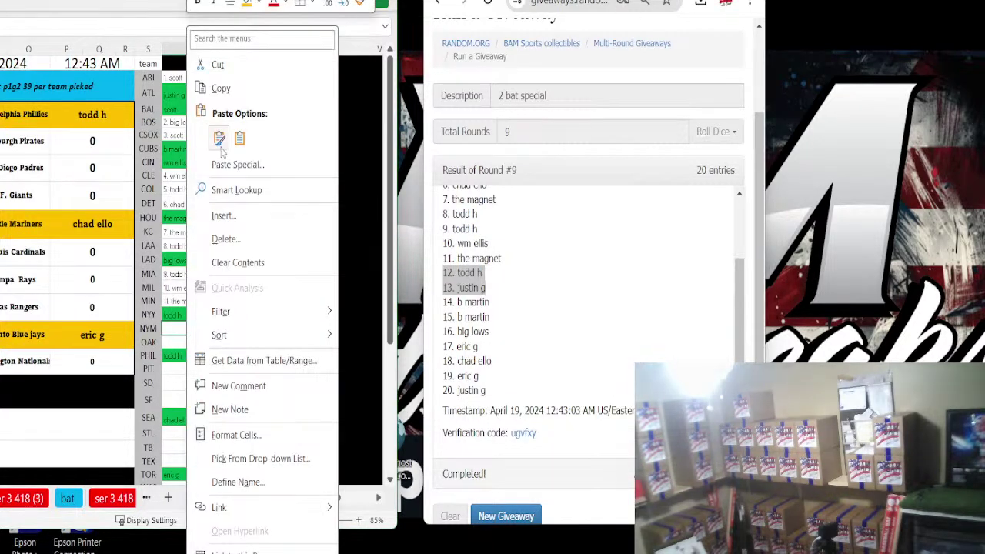
pyautogui.click(219, 138)
pyautogui.scroll(-1, 533, 269)
pyautogui.moveTo(439, 229); pyautogui.dragTo(516, 251)
pyautogui.rightClick(461, 245)
pyautogui.click(483, 258)
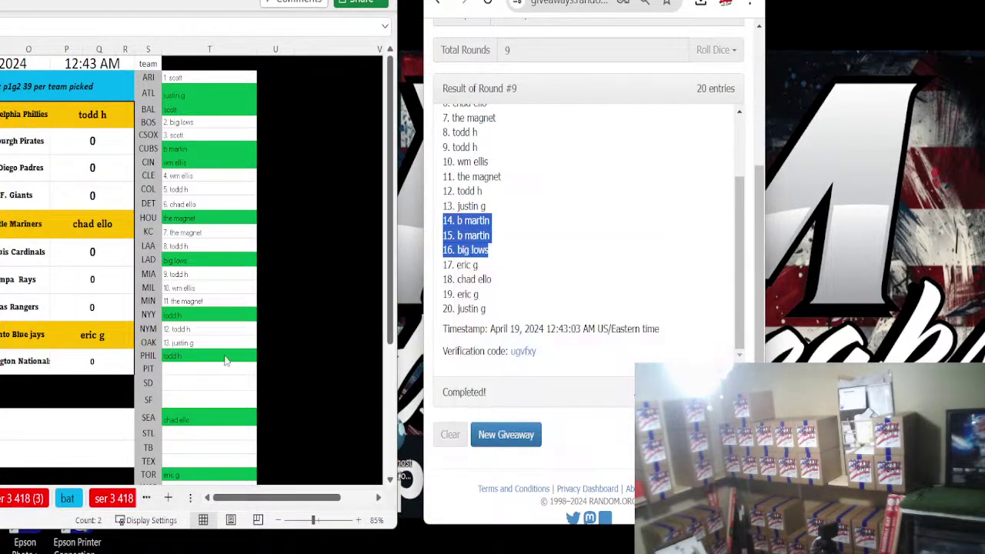
pyautogui.click(175, 369)
pyautogui.rightClick(176, 368)
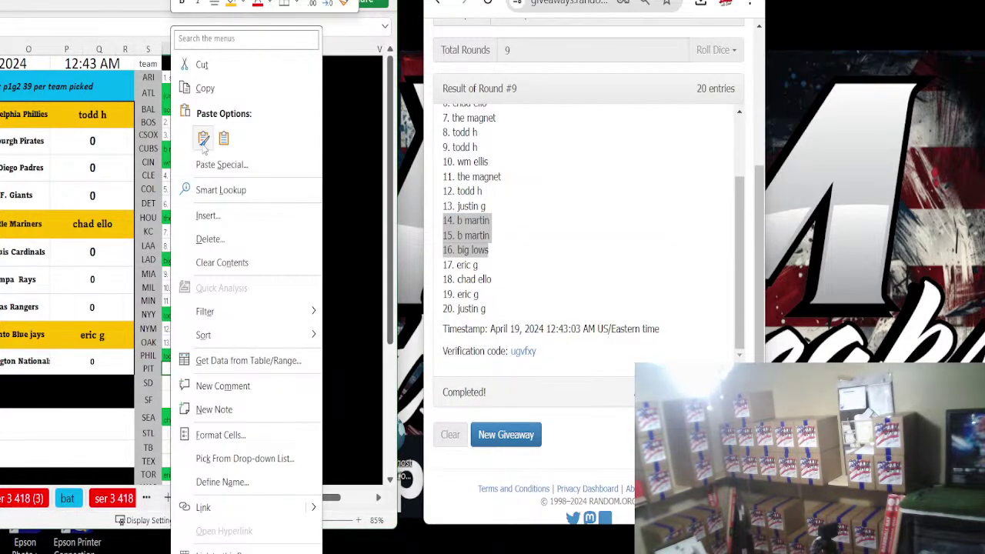
pyautogui.click(223, 137)
pyautogui.scroll(-1, 521, 246)
pyautogui.moveTo(439, 239); pyautogui.dragTo(478, 273)
pyautogui.rightClick(471, 270)
pyautogui.click(488, 280)
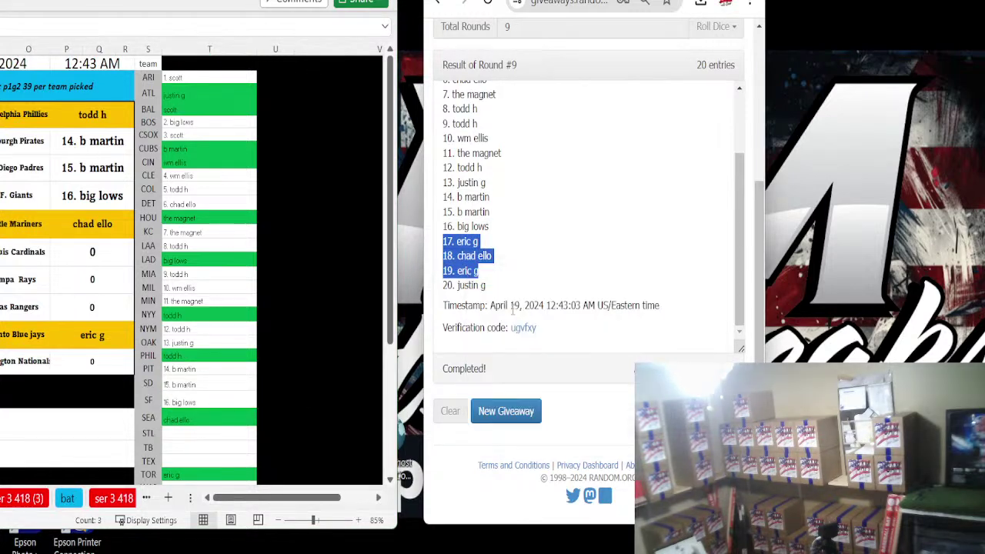
pyautogui.click(175, 433)
pyautogui.rightClick(176, 432)
pyautogui.click(213, 136)
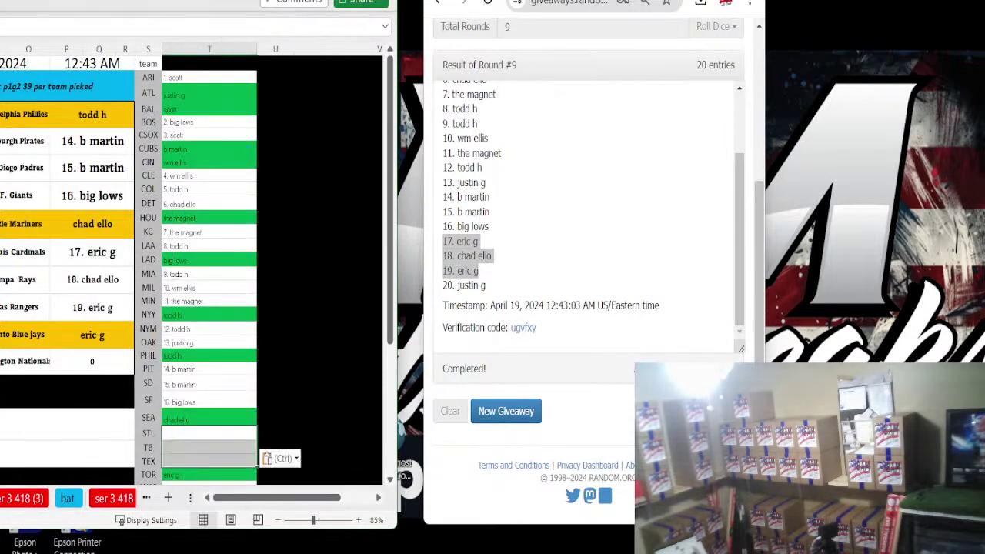
pyautogui.scroll(-4, 275, 334)
pyautogui.click(520, 286)
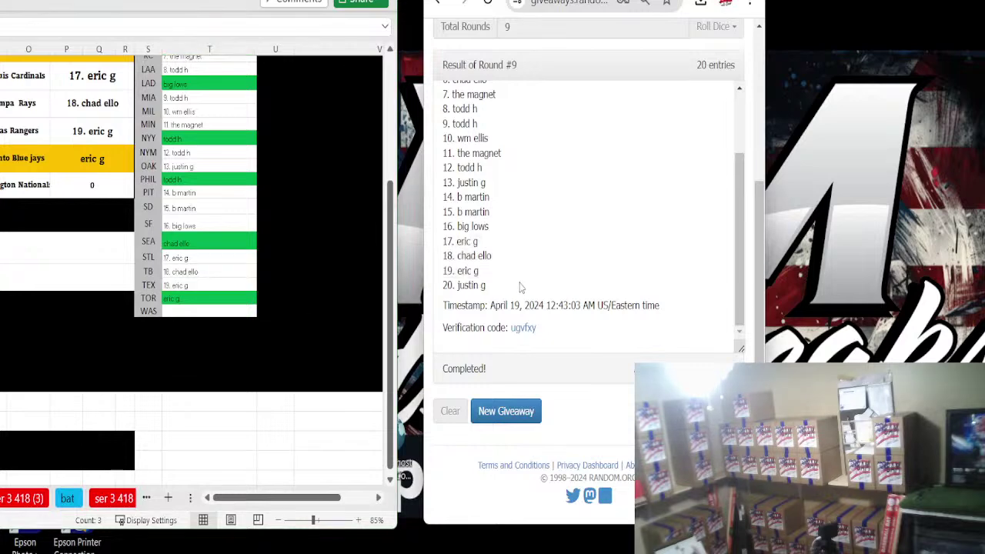
pyautogui.moveTo(520, 287); pyautogui.dragTo(442, 285)
pyautogui.rightClick(464, 288)
pyautogui.click(477, 308)
pyautogui.click(198, 306)
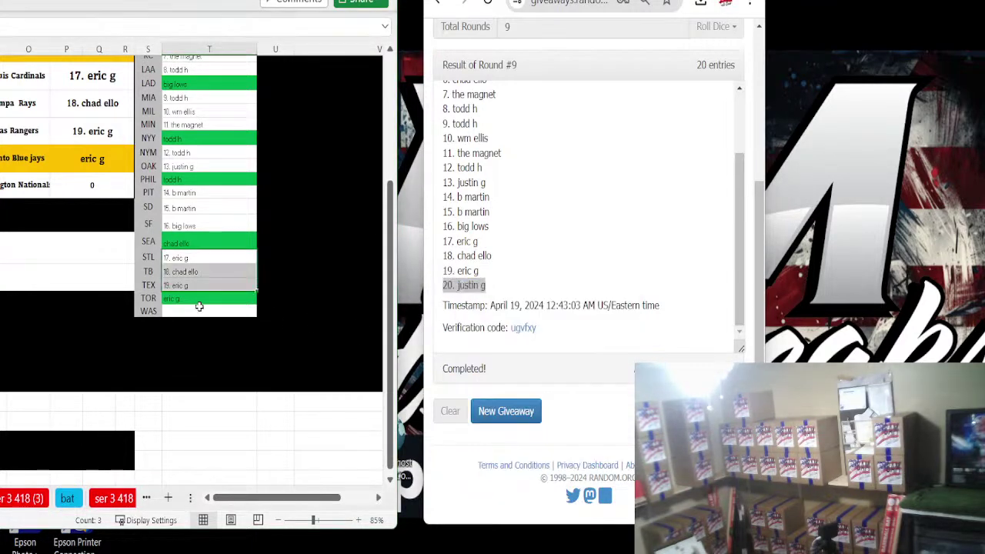
pyautogui.click(198, 308)
pyautogui.rightClick(198, 308)
pyautogui.click(222, 137)
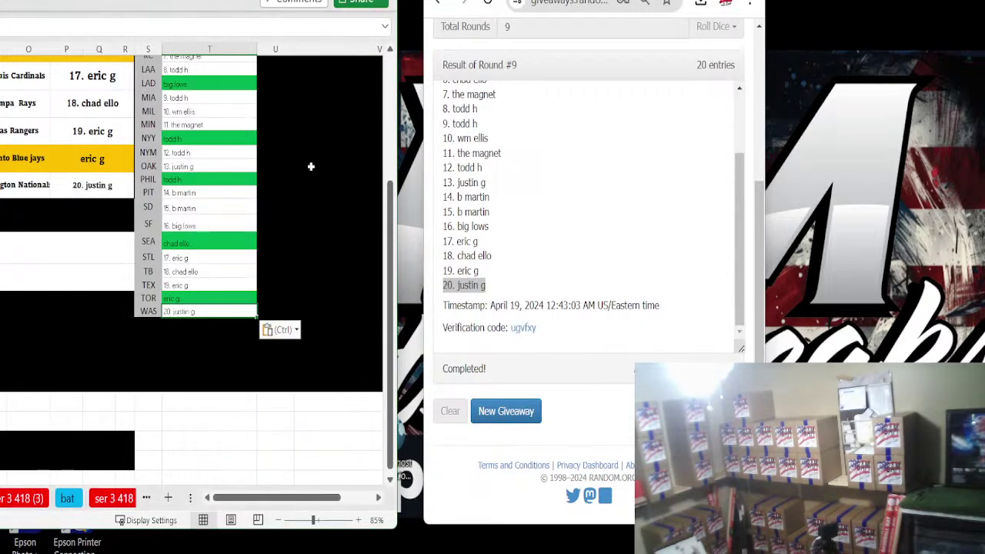
# Minimize the browser and enter the bat cost 39 in M26 with 65 in M28.
pyautogui.press('super+Down')
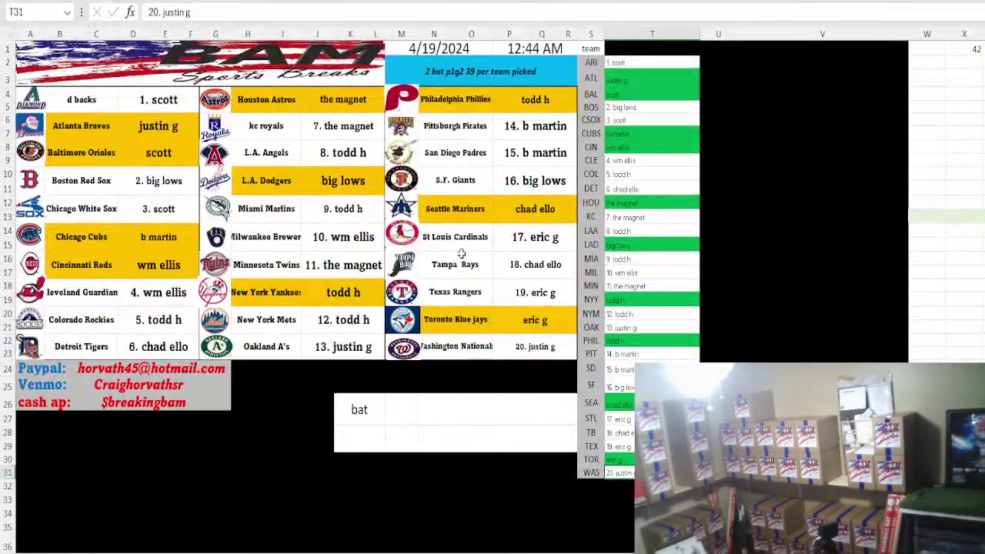
pyautogui.click(360, 432)
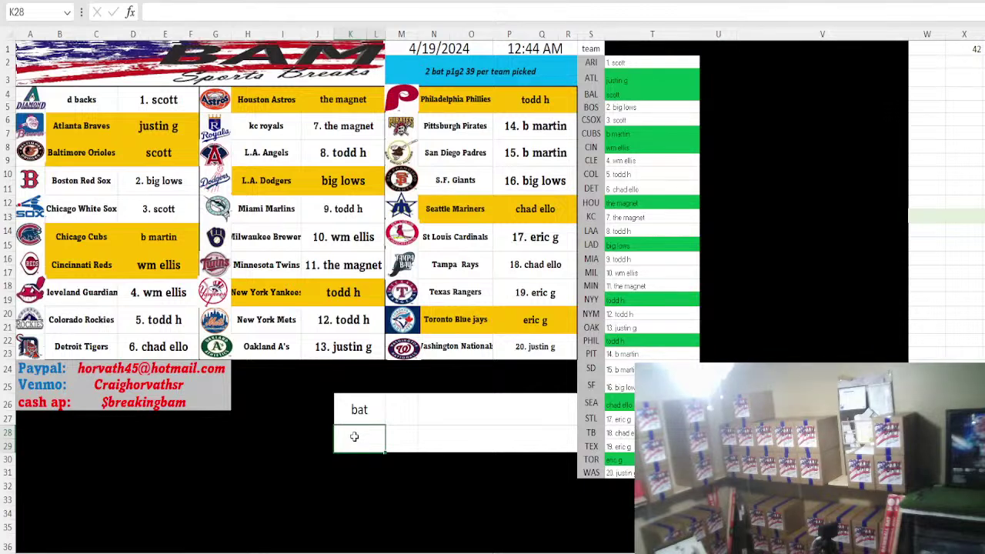
pyautogui.click(398, 409)
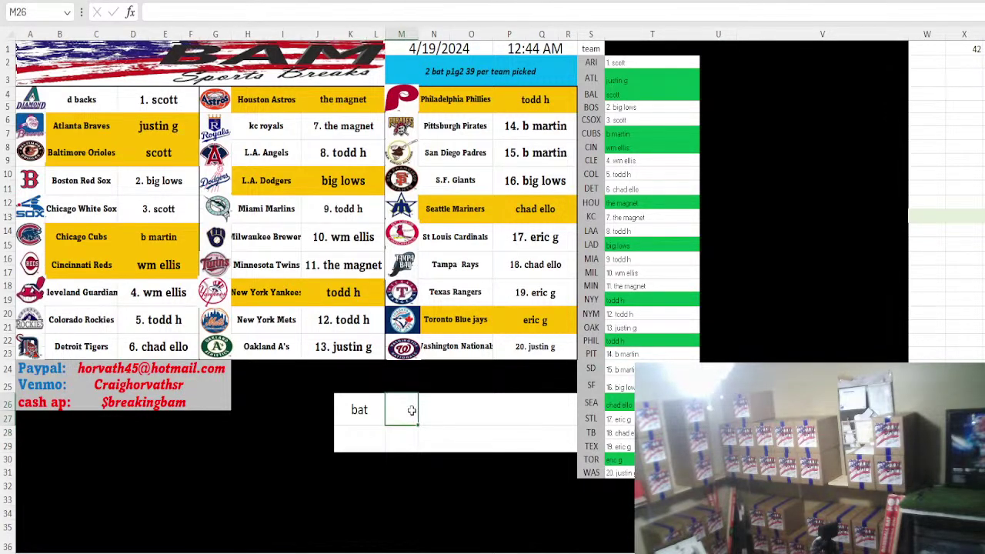
pyautogui.press('Down')
pyautogui.write('635')
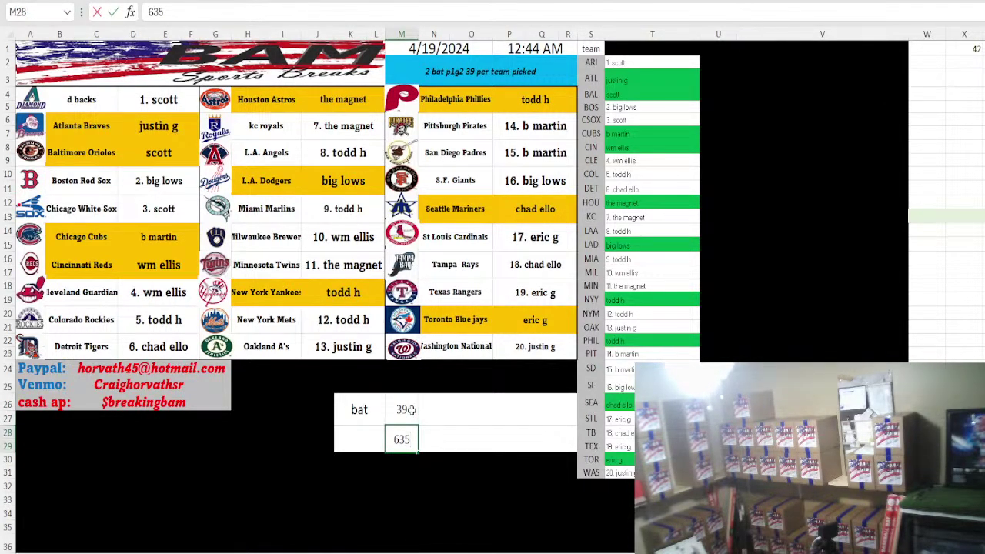
pyautogui.write('5')
pyautogui.press('Return')
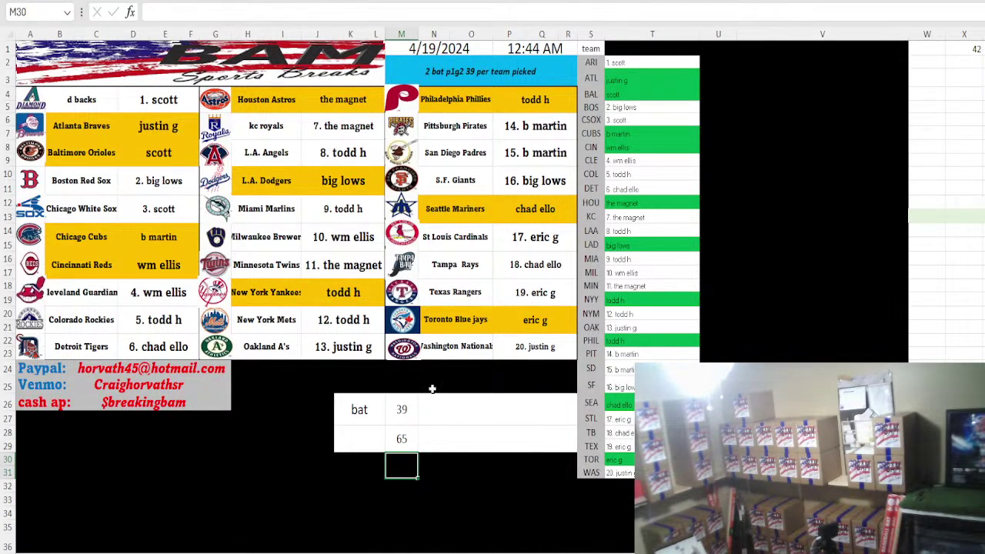
pyautogui.click(431, 406)
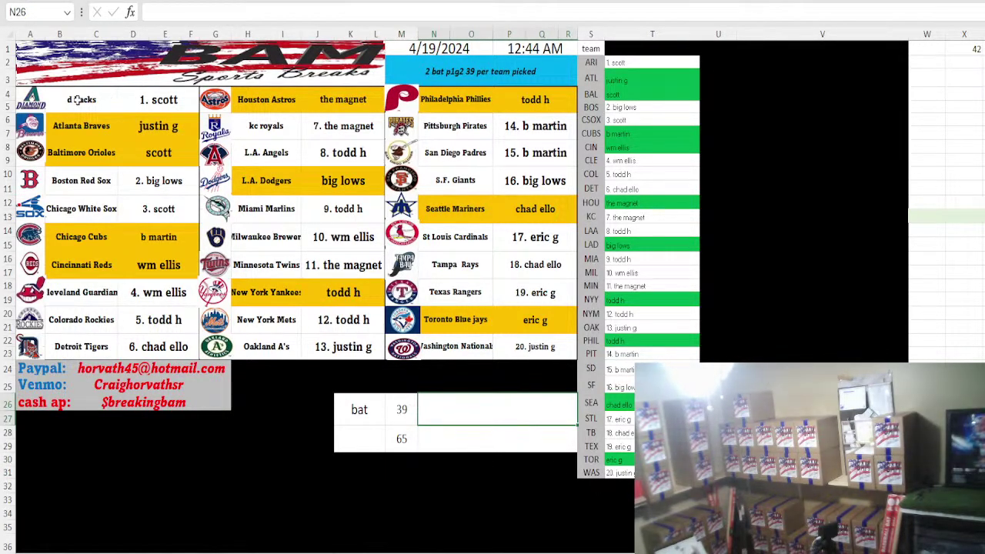
# Fill the B4:R23 MLB team grid solid yellow, glance at the NFL sheet, and return.
pyautogui.moveTo(80, 100)
pyautogui.mouseDown()
pyautogui.moveTo(461, 142)
pyautogui.moveTo(538, 308)
pyautogui.moveTo(521, 327)
pyautogui.mouseUp()
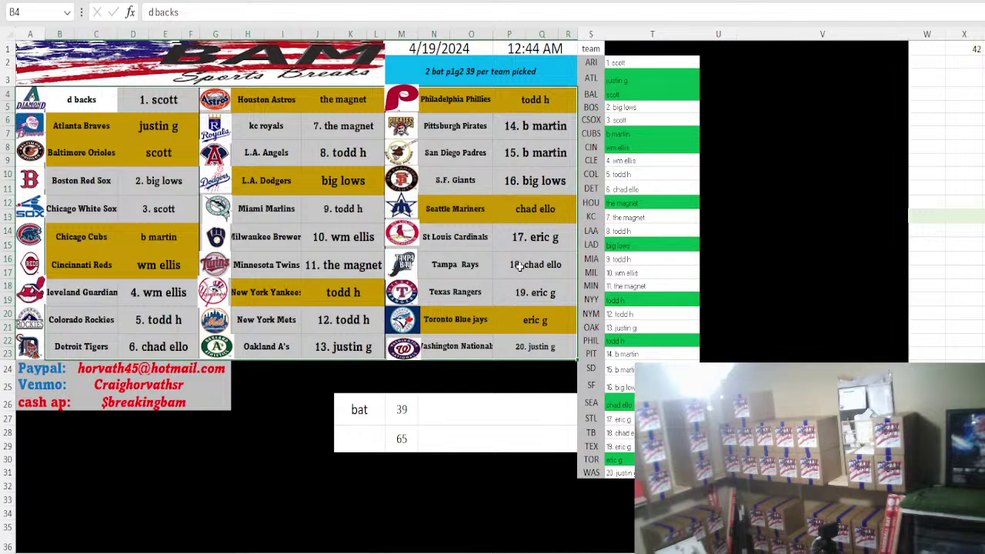
pyautogui.rightClick(520, 266)
pyautogui.press('Escape')
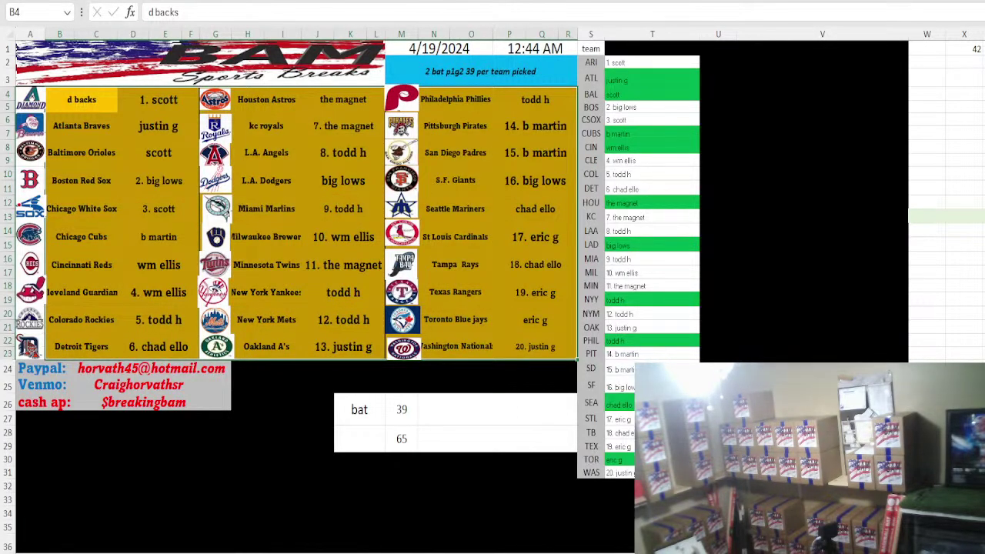
pyautogui.click(81, 99)
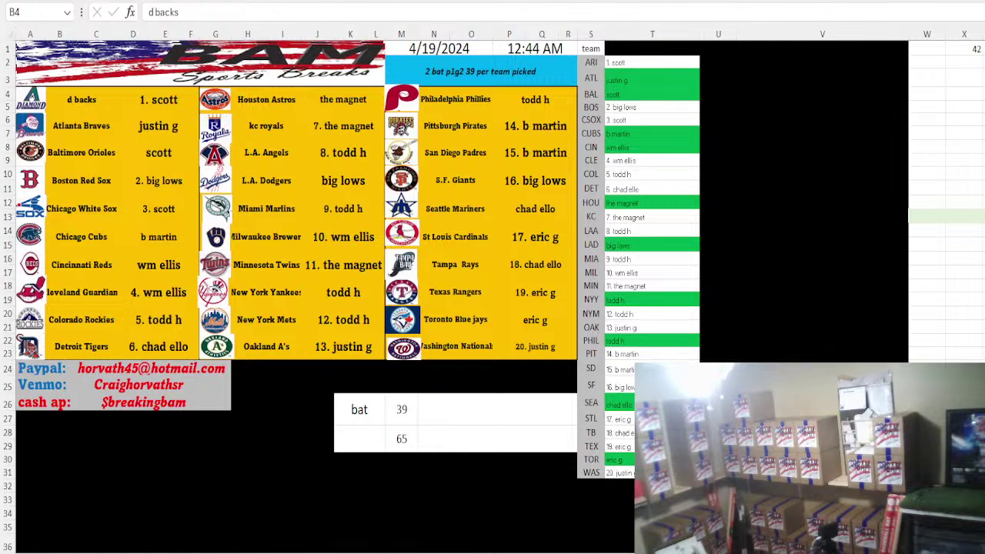
pyautogui.hotkey('ctrl', 'Tab')
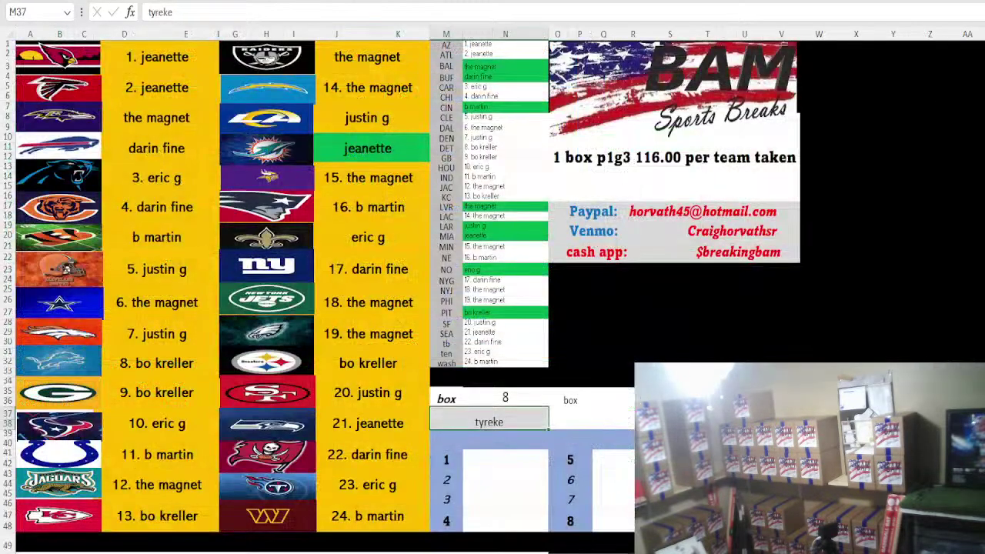
pyautogui.hotkey('ctrl', 'Tab')
pyautogui.hotkey('ctrl', 'Tab')
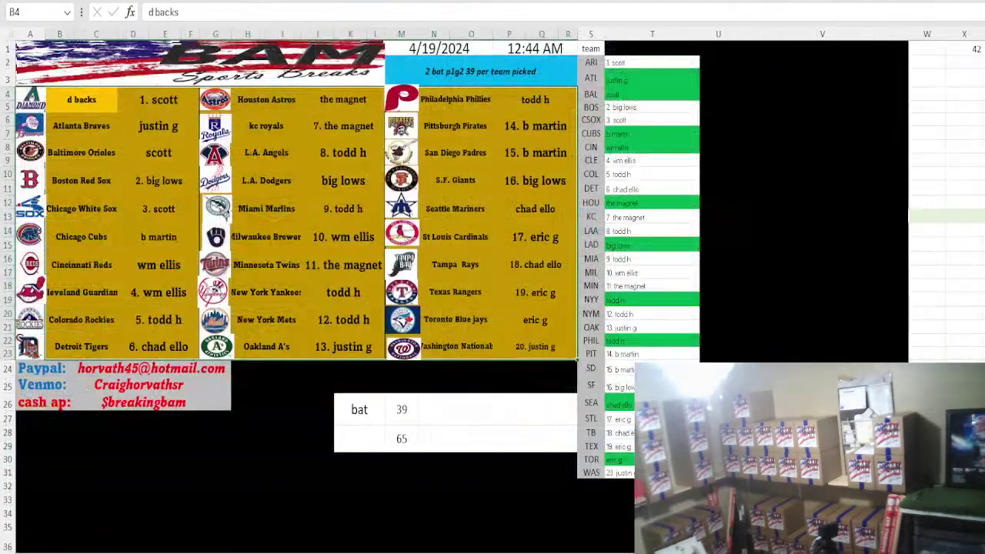
pyautogui.click(462, 409)
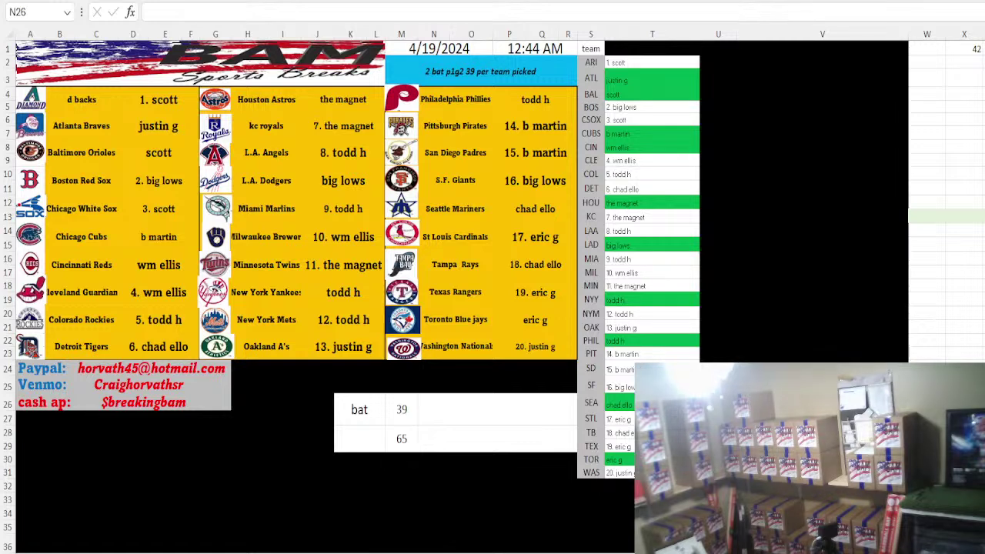
pyautogui.click(496, 409)
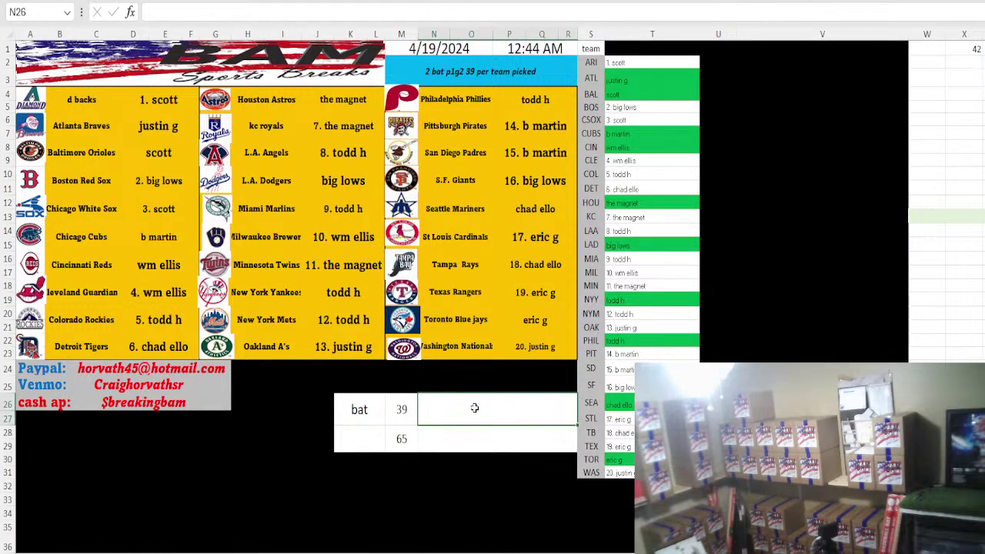
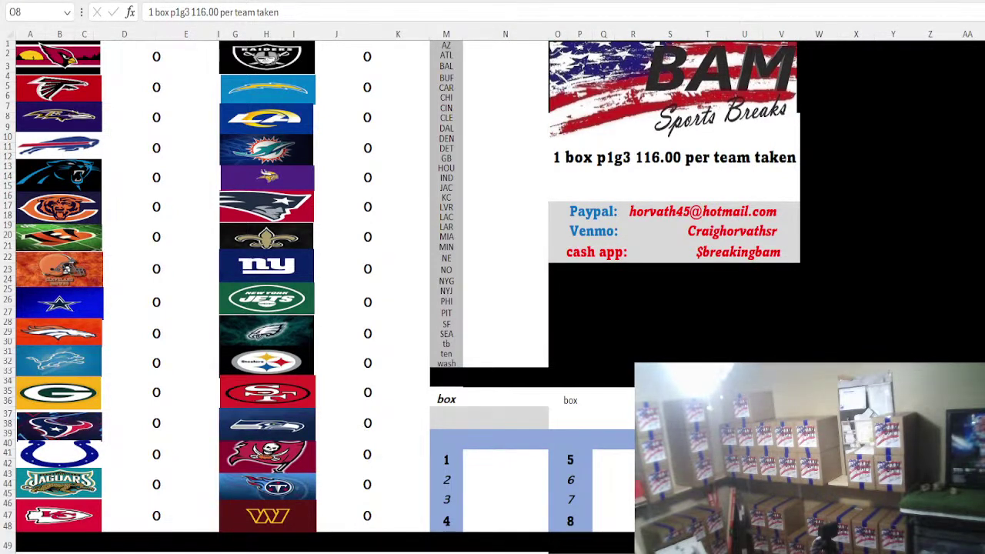
# Copy the '1 box p1g3 116.00 per team taken' line in O8 and bring up the live chat.
pyautogui.click(609, 152)
pyautogui.rightClick(609, 152)
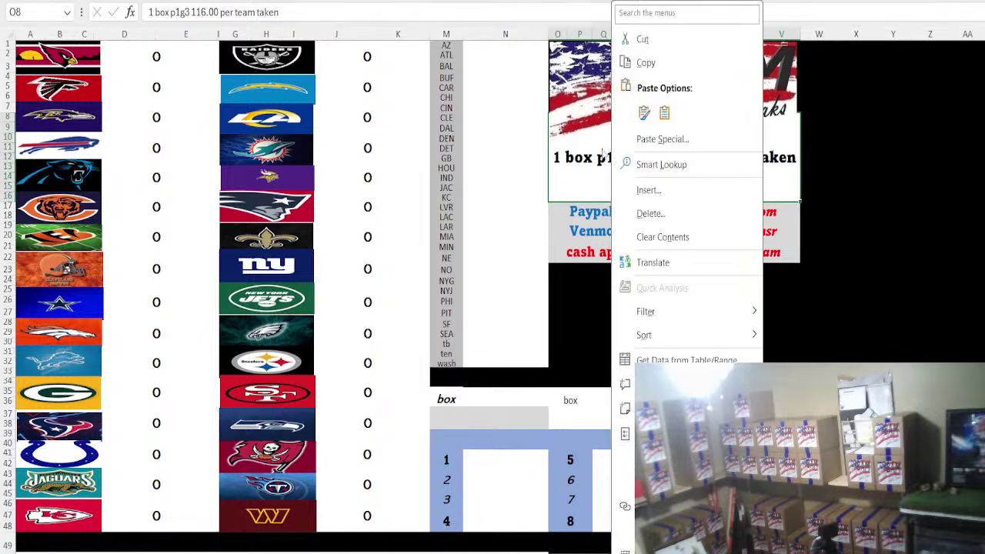
pyautogui.click(646, 64)
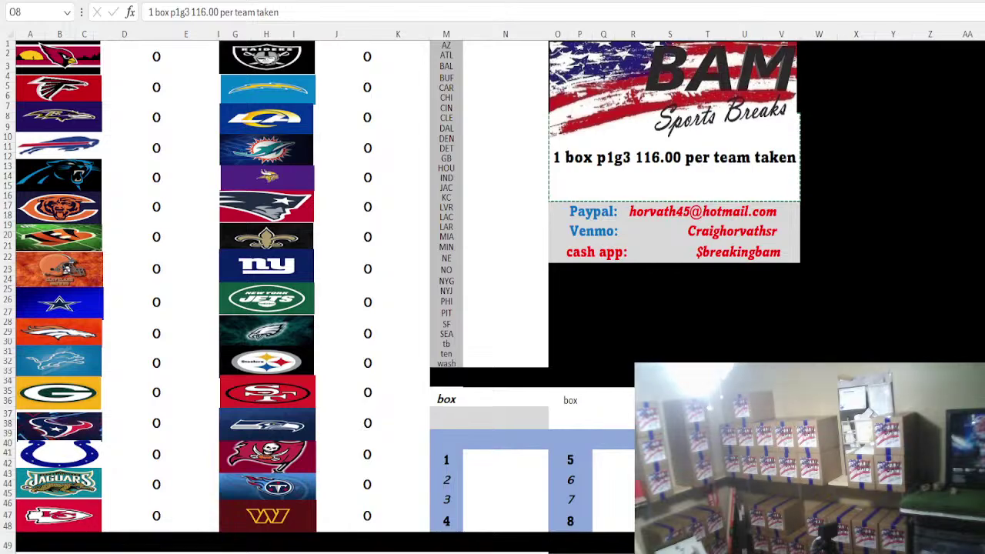
pyautogui.hotkey('alt', 'Tab')
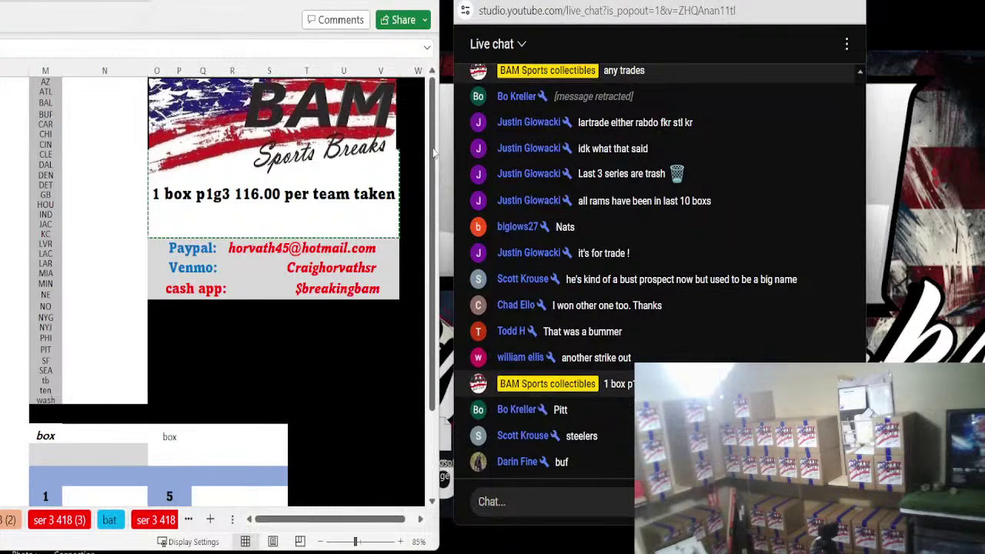
# Enter the chat buyers' names in column N beside PIT, BUF and LVR.
pyautogui.click(74, 346)
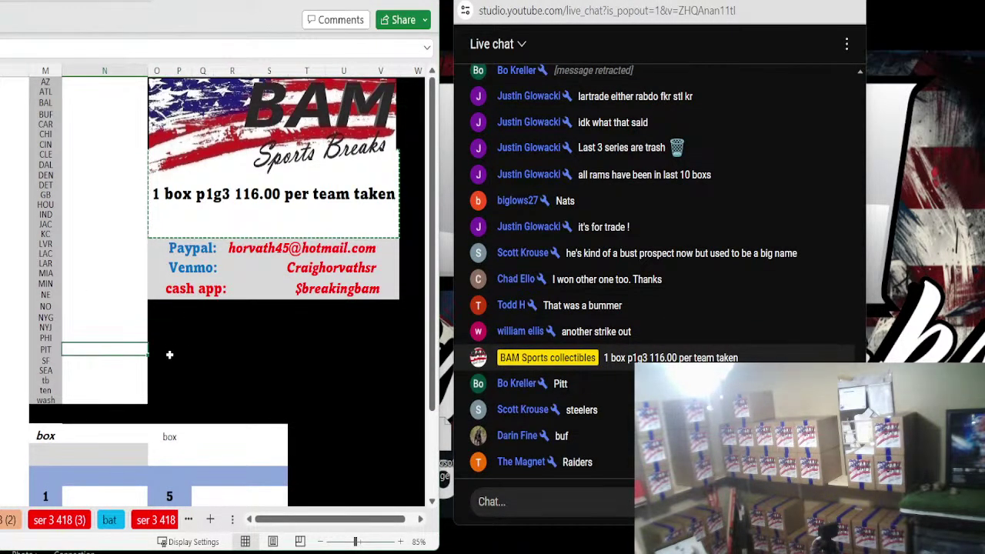
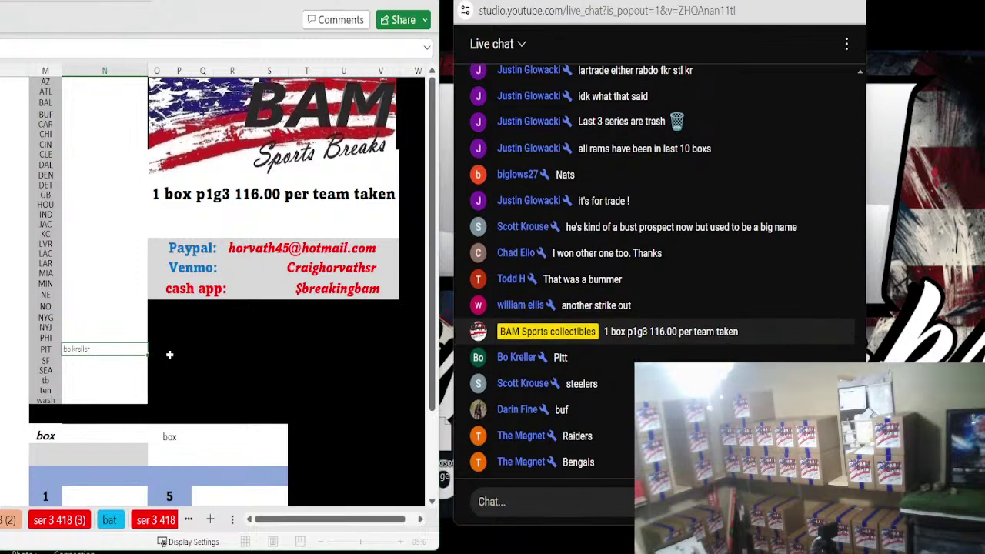
pyautogui.press('Return')
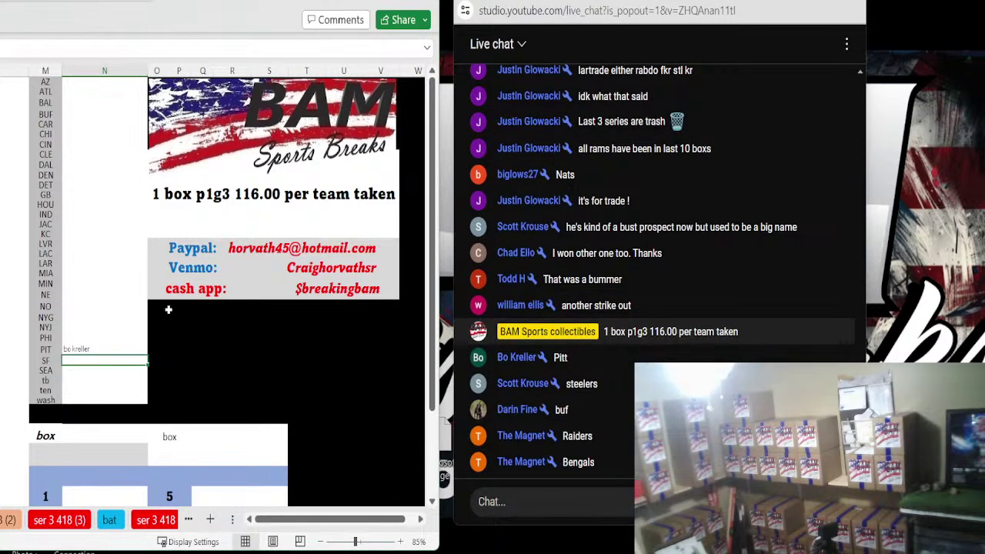
pyautogui.click(88, 112)
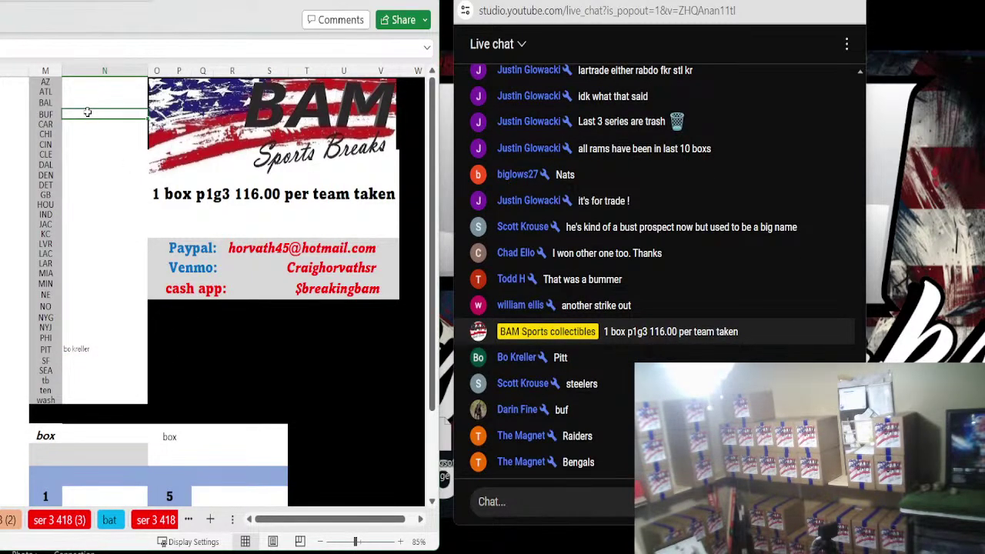
pyautogui.press('Return')
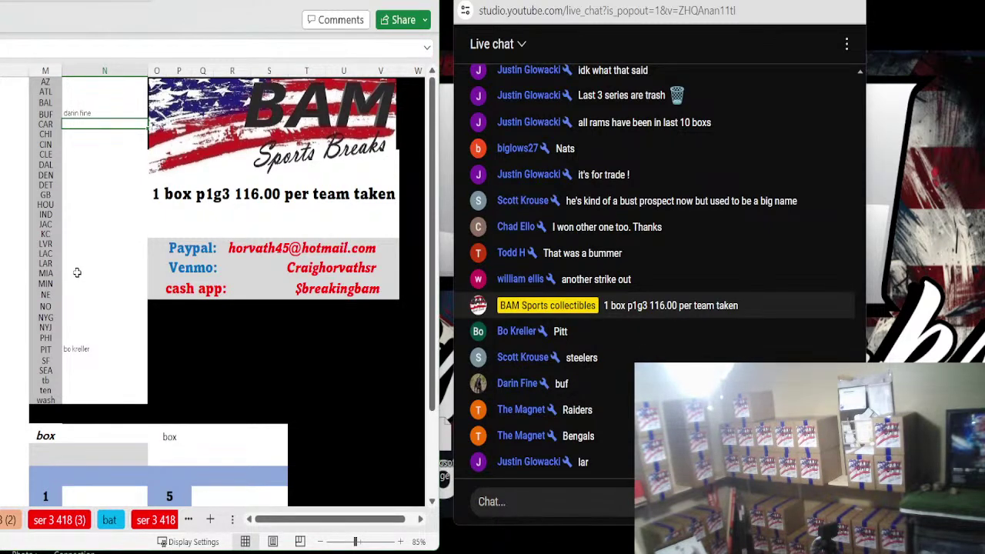
pyautogui.click(73, 235)
pyautogui.click(72, 244)
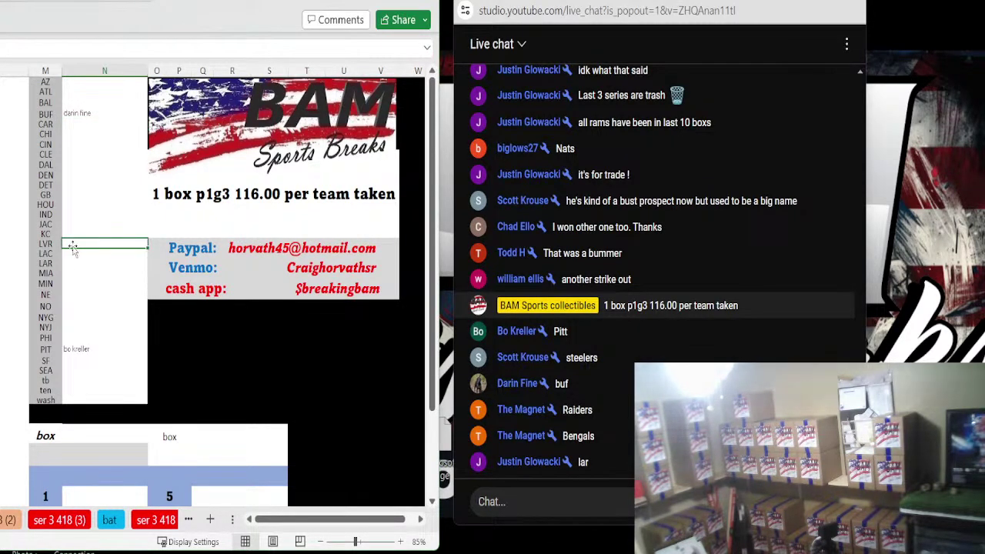
pyautogui.write('themagnet')
pyautogui.press('Return')
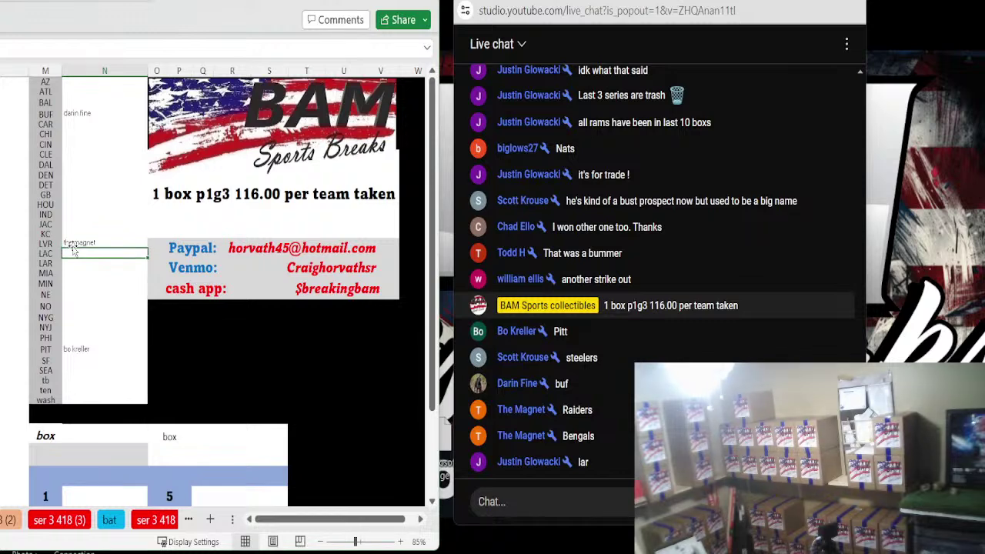
# Enter the buyers' names beside CIN and LAR, then minimize the live chat window.
pyautogui.click(69, 144)
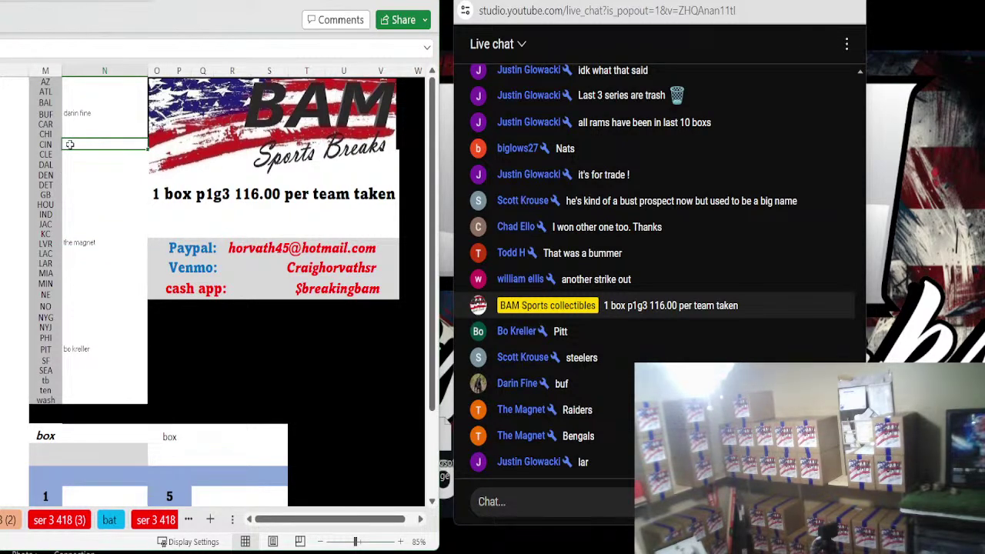
pyautogui.write('the magnet')
pyautogui.press('Return')
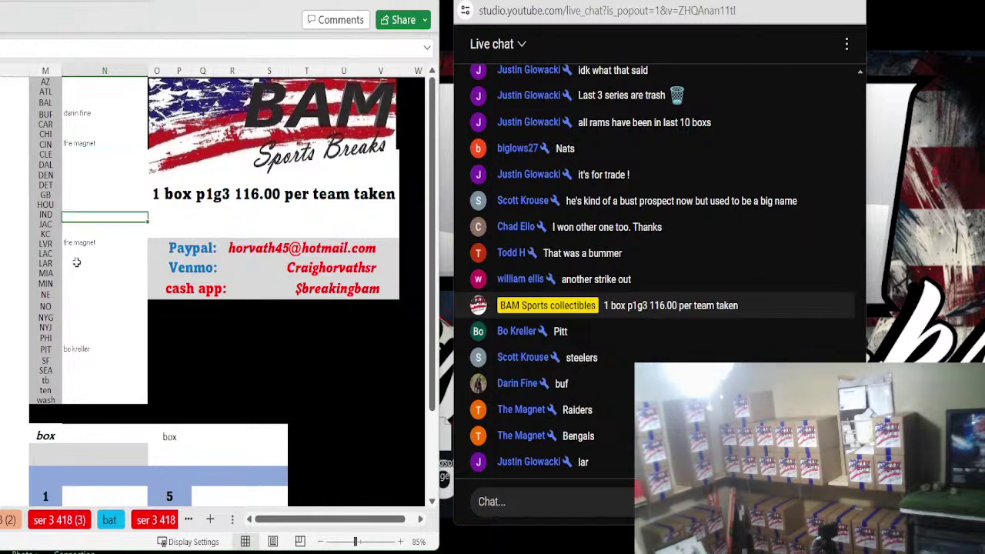
pyautogui.click(77, 262)
pyautogui.write('justin g')
pyautogui.press('Return')
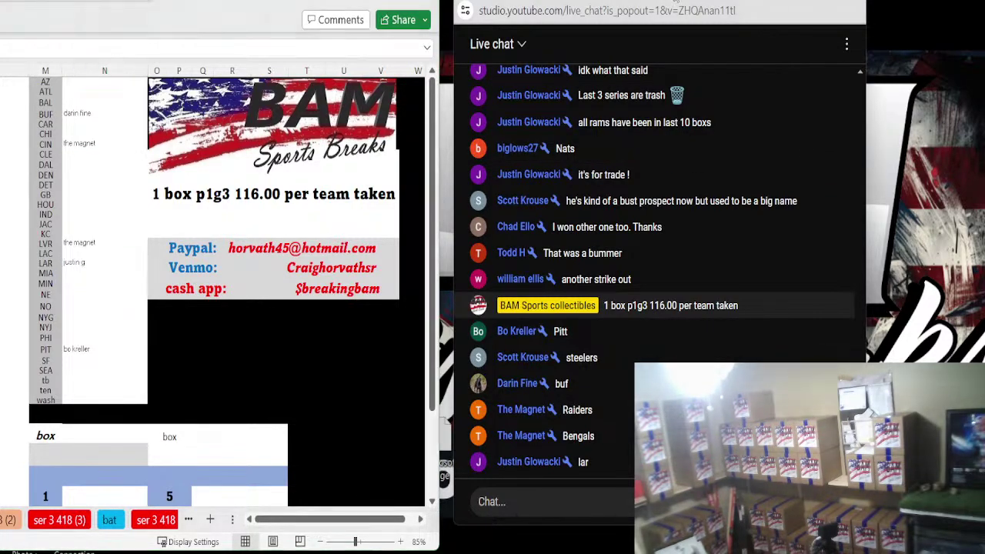
pyautogui.press('super+Down')
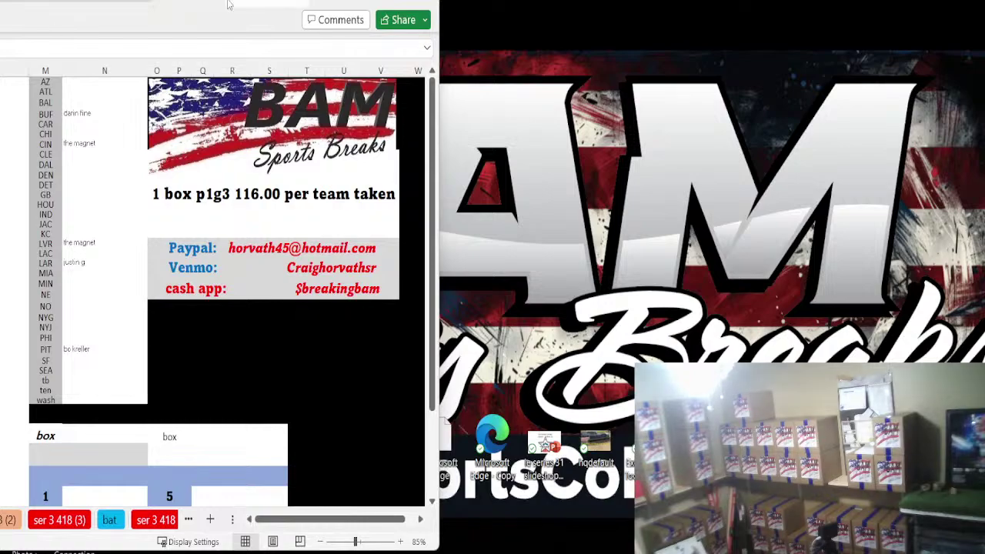
# Maximize Excel and fill the buyer name cells D10, D19, J2, J7 and J31 gold.
pyautogui.press('super+Up')
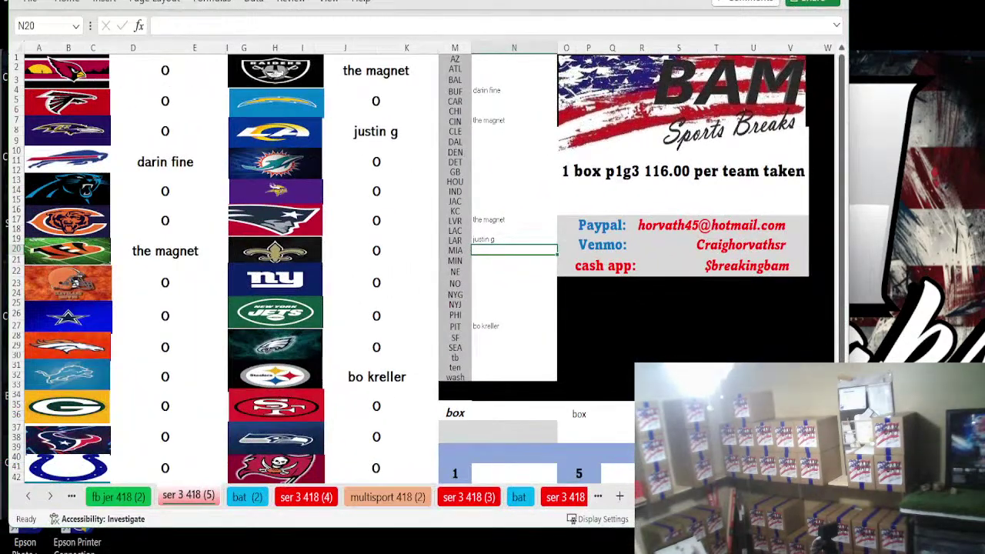
pyautogui.press('super+Up')
pyautogui.click(156, 148)
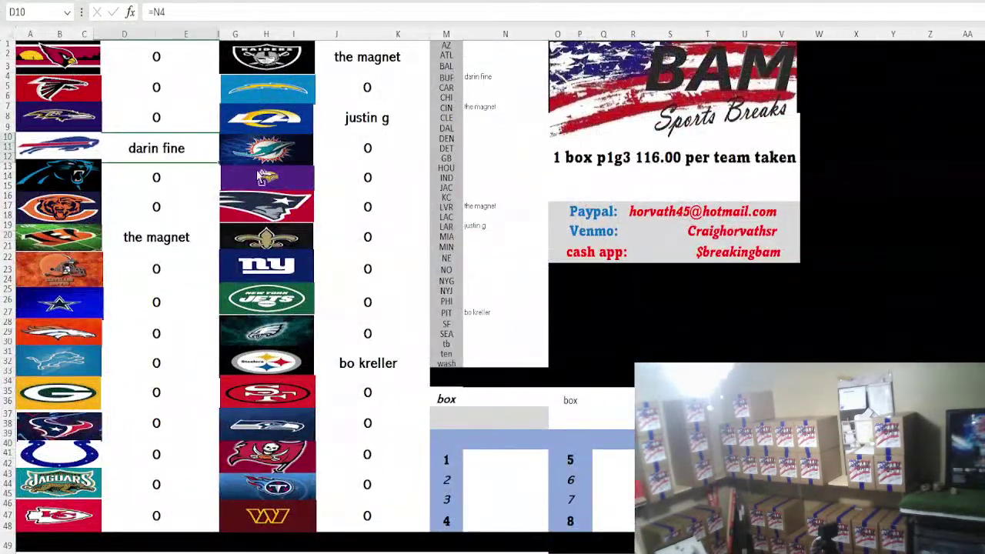
pyautogui.keyDown('ctrl'); pyautogui.click(176, 229); pyautogui.keyUp('ctrl')
pyautogui.keyDown('ctrl'); pyautogui.click(332, 71); pyautogui.keyUp('ctrl')
pyautogui.keyDown('ctrl'); pyautogui.click(352, 121); pyautogui.keyUp('ctrl')
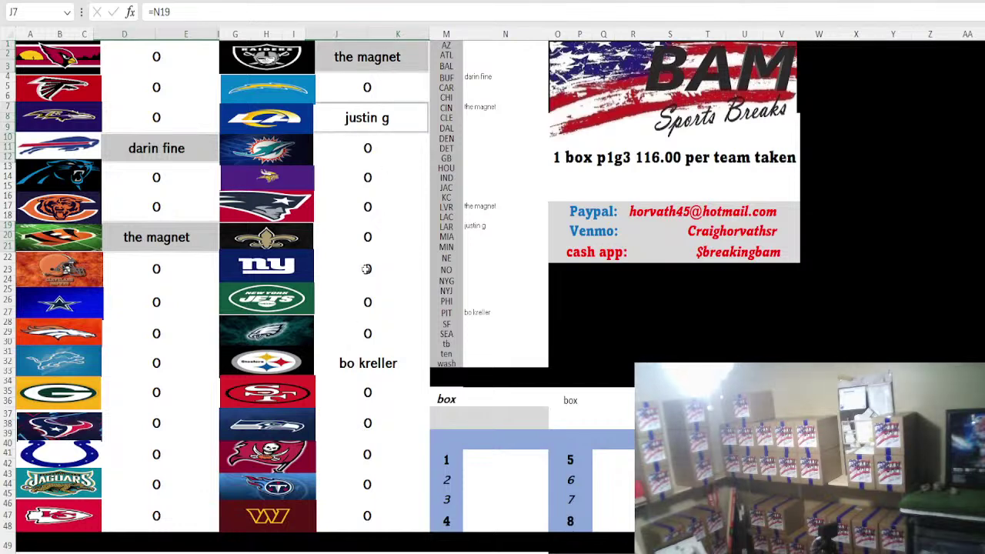
pyautogui.keyDown('ctrl'); pyautogui.click(343, 375); pyautogui.keyUp('ctrl')
pyautogui.rightClick(342, 375)
pyautogui.press('Escape')
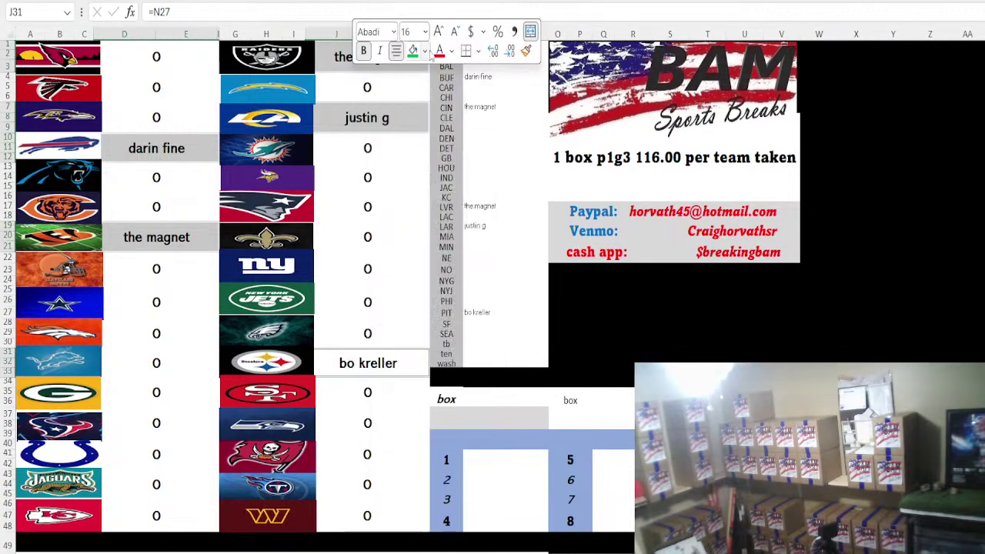
pyautogui.click(425, 51)
pyautogui.click(428, 200)
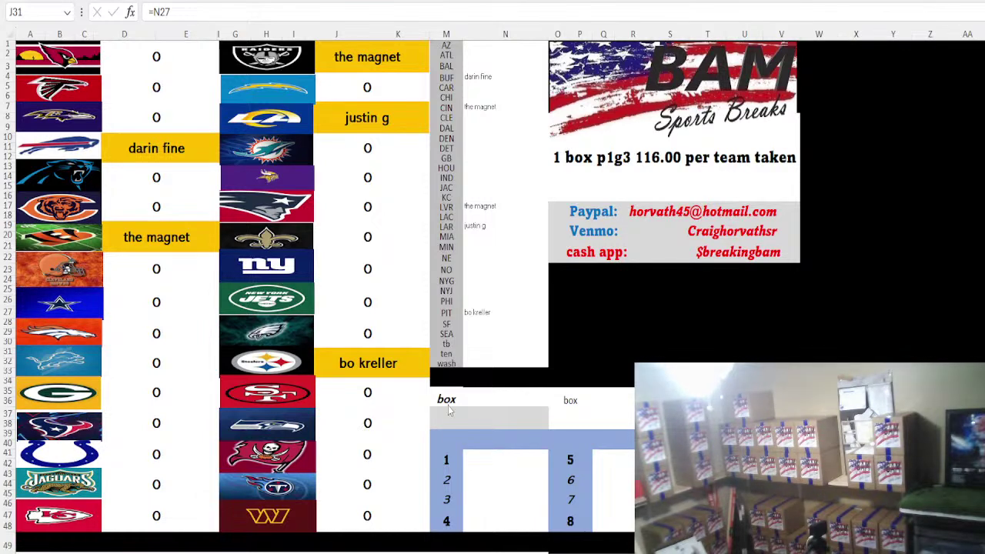
# Enter the buyer's name in box slot 1 (N41) and switch to the Multi sport jersey series sheet.
pyautogui.click(492, 458)
pyautogui.write('eri')
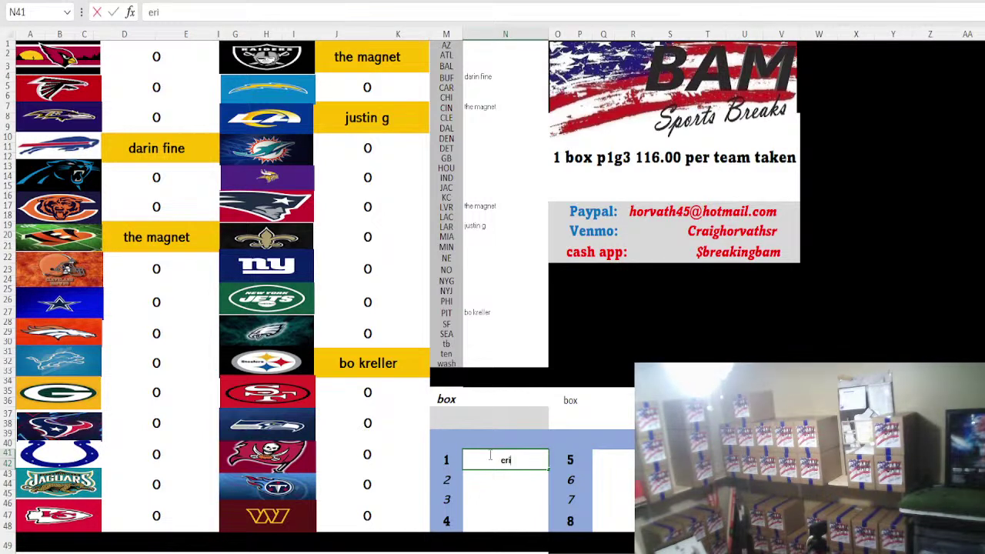
pyautogui.write('c g')
pyautogui.press('Return')
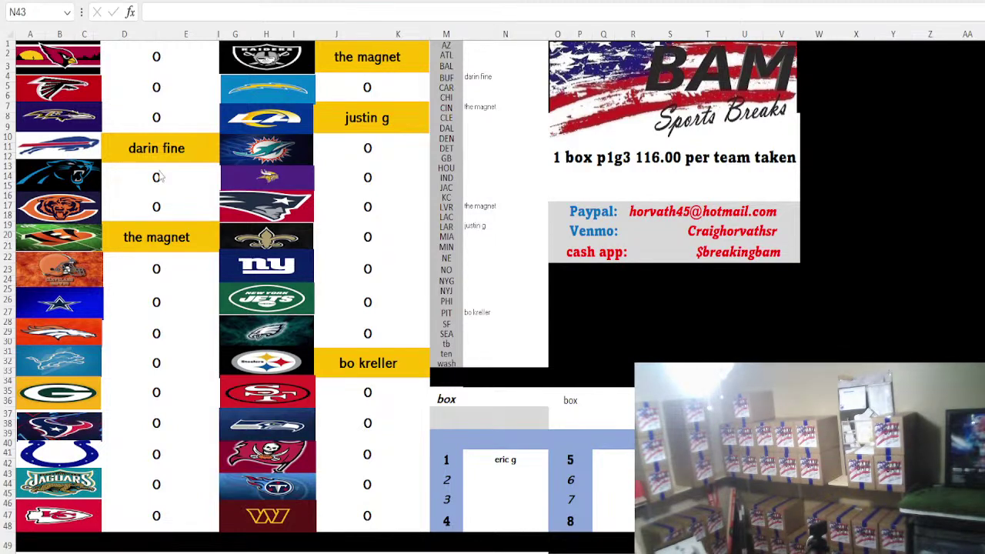
pyautogui.hotkey('ctrl', 'pageup')
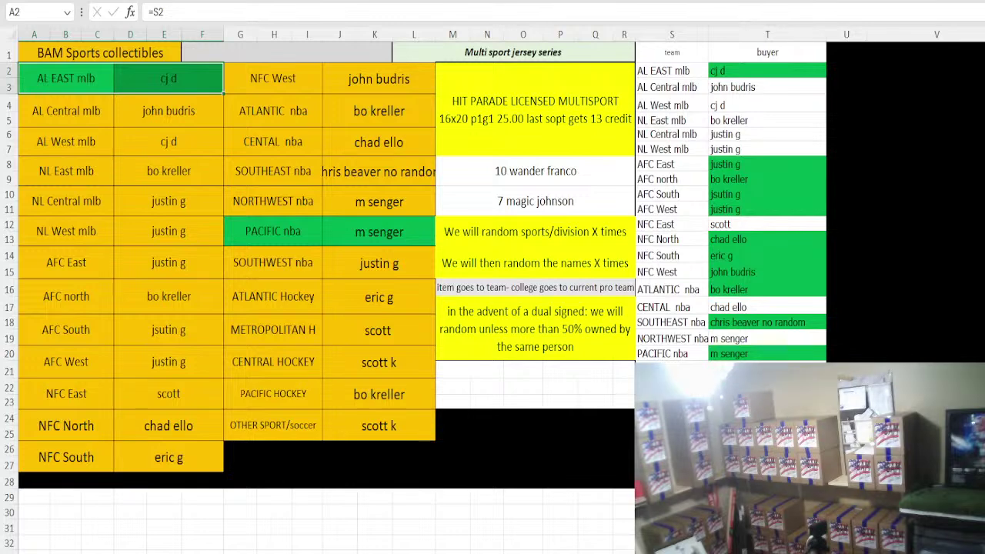
# Cycle through the workbook sheets, checking the cyber monday spot-number notes, ending on the multisport sheet.
pyautogui.hotkey('ctrl', 'pageup')
pyautogui.click(535, 171)
pyautogui.press('Down')
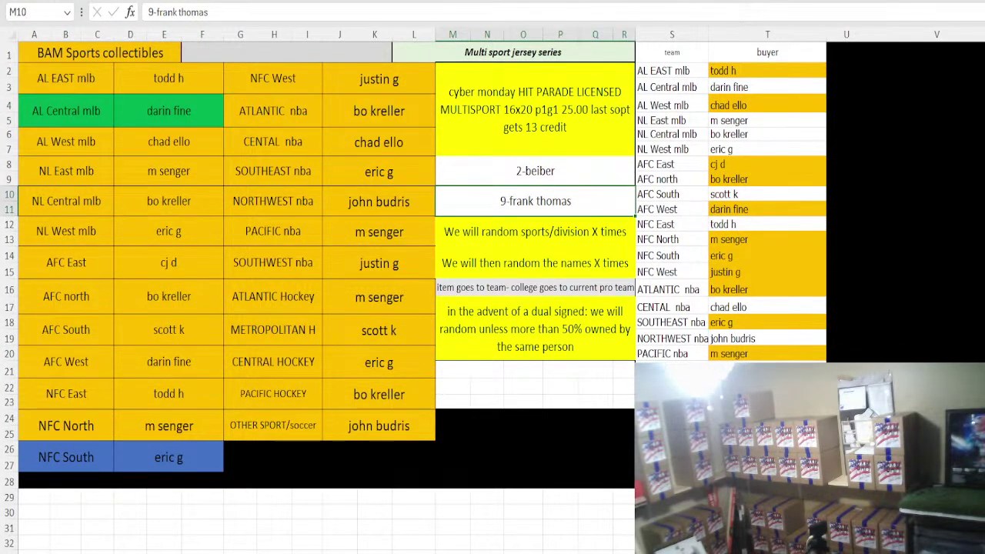
pyautogui.hotkey('ctrl', 'pageup')
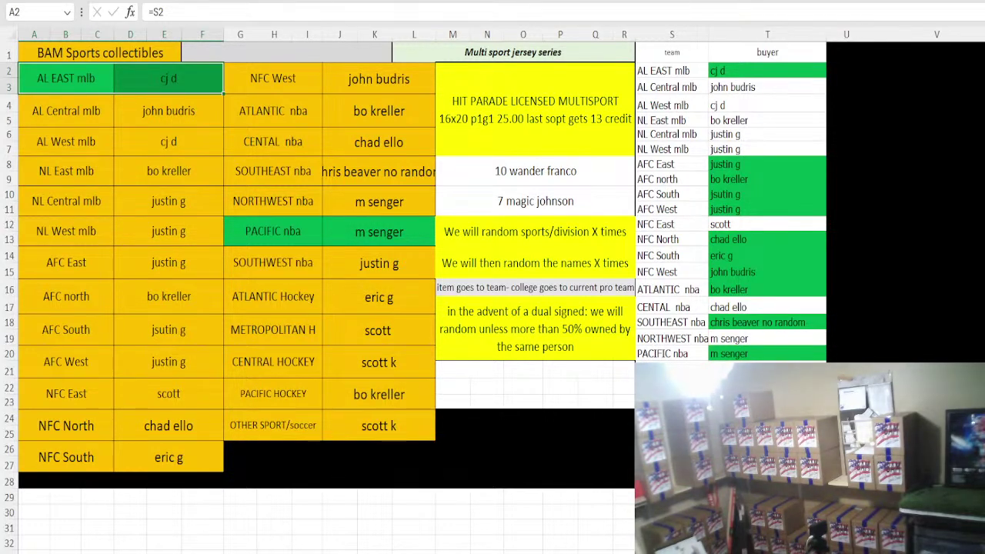
pyautogui.hotkey('ctrl', 'pagedown')
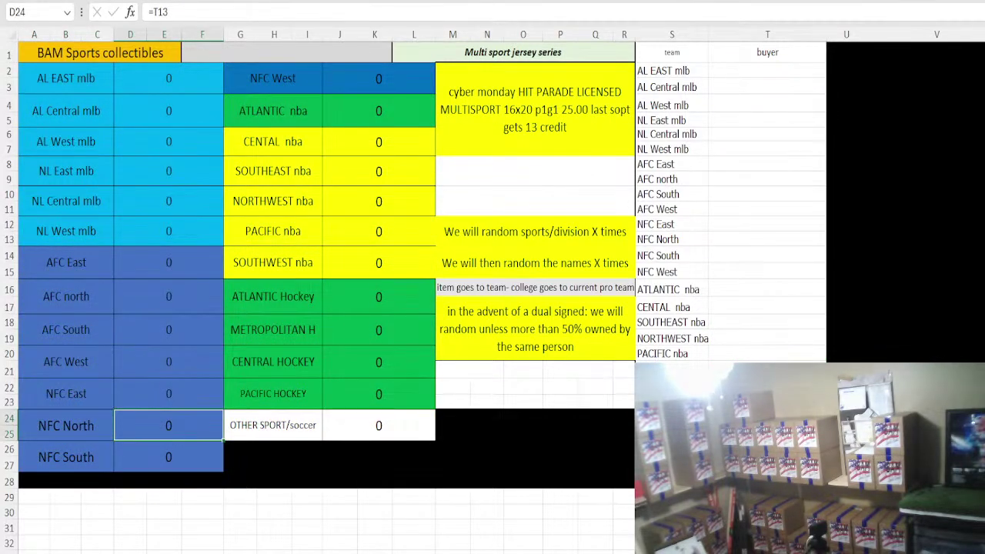
pyautogui.hotkey('ctrl', 'pagedown')
pyautogui.hotkey('ctrl', 'pagedown')
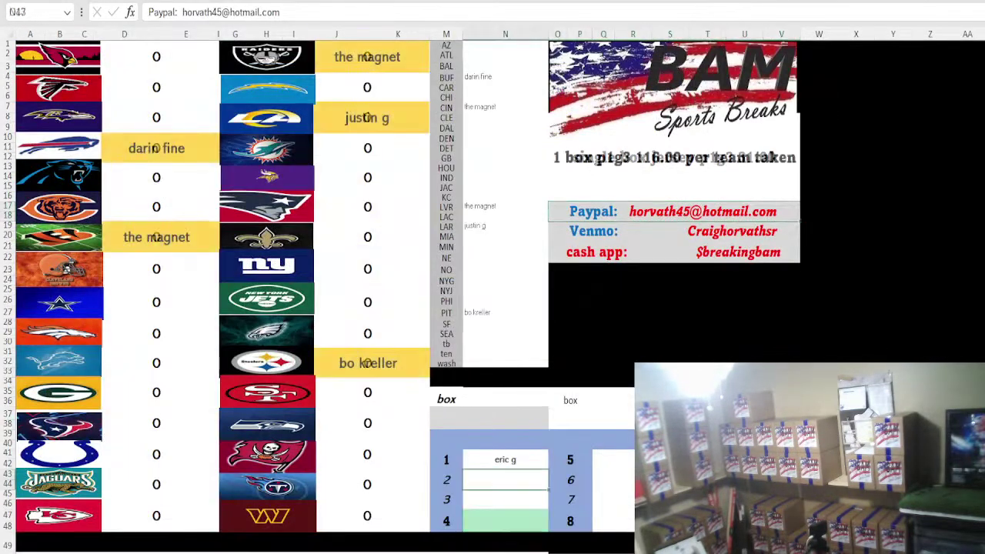
pyautogui.hotkey('ctrl', 'pagedown')
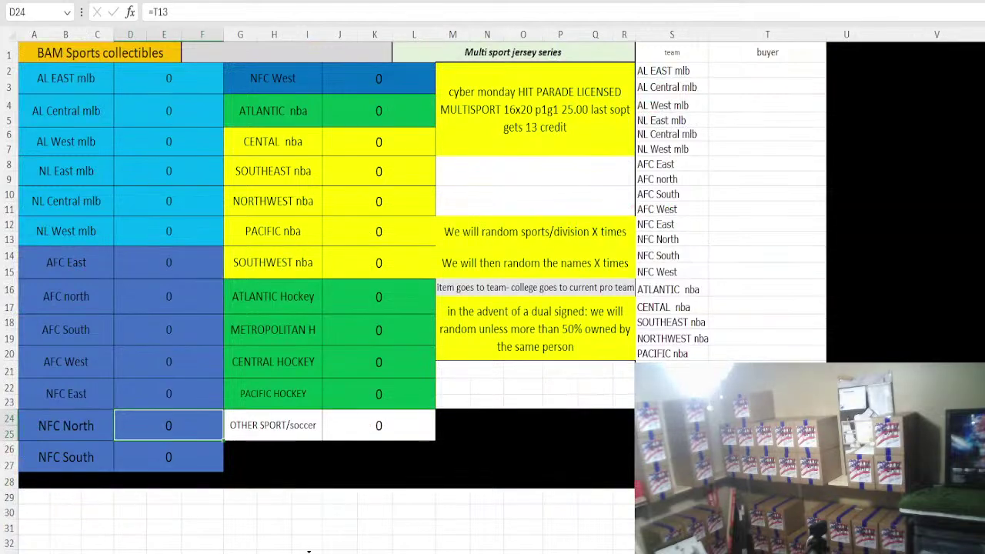
pyautogui.hotkey('ctrl', 'pageup')
pyautogui.hotkey('ctrl', 'pageup')
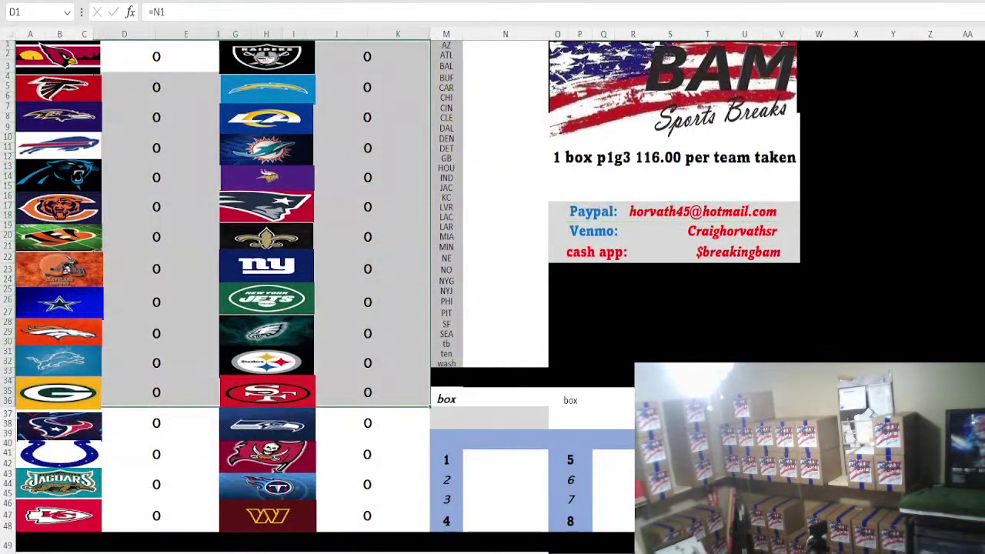
pyautogui.hotkey('ctrl', 'pagedown')
pyautogui.hotkey('ctrl', 'pagedown')
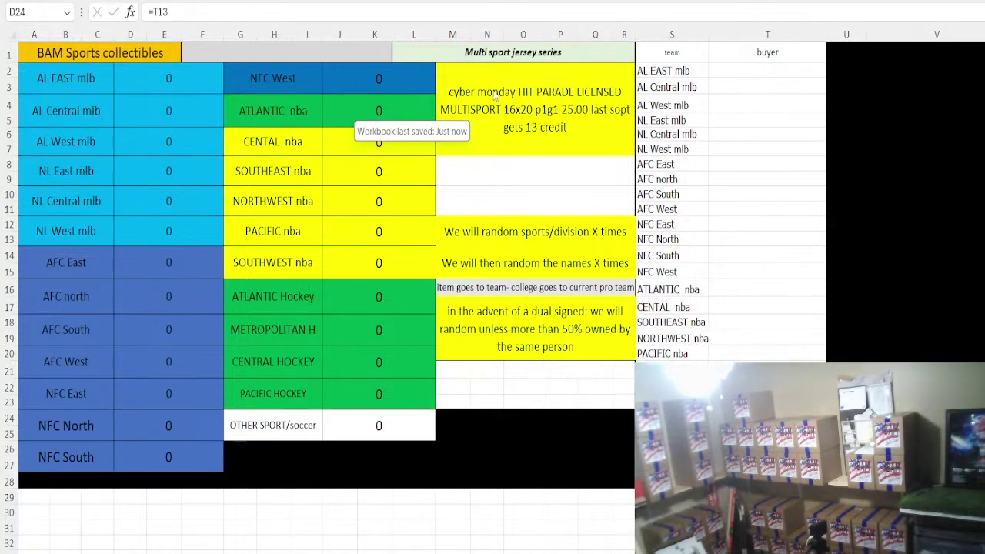
# Copy the yellow cyber monday multisport description in M2 and place the live chat beside Excel.
pyautogui.click(529, 103)
pyautogui.rightClick(531, 104)
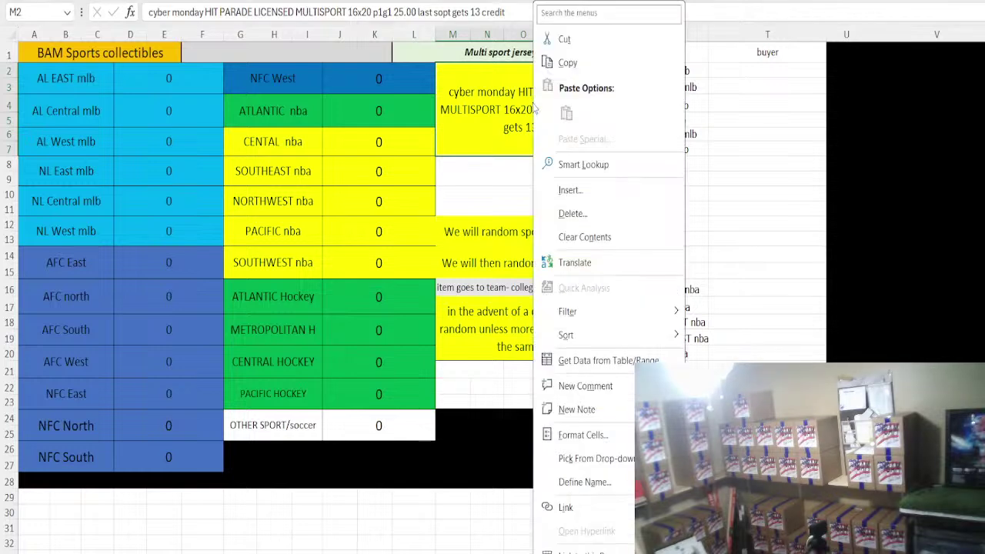
pyautogui.click(570, 60)
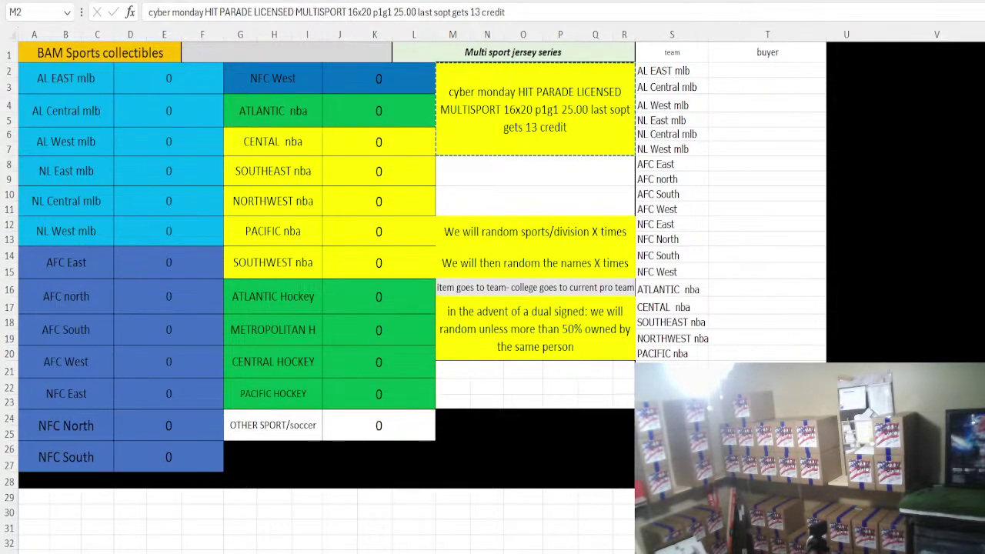
pyautogui.hotkey('alt', 'Tab')
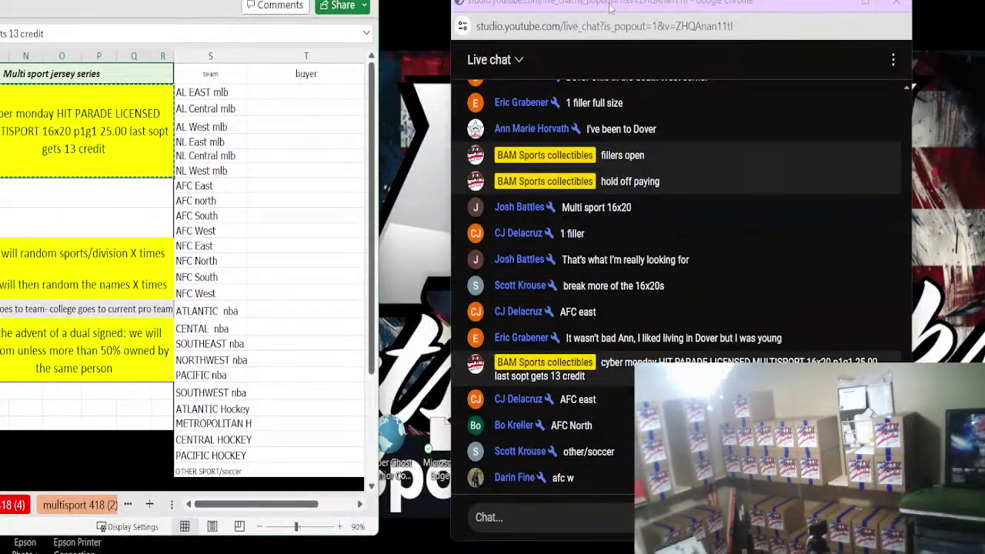
pyautogui.moveTo(610, 7); pyautogui.dragTo(567, 1)
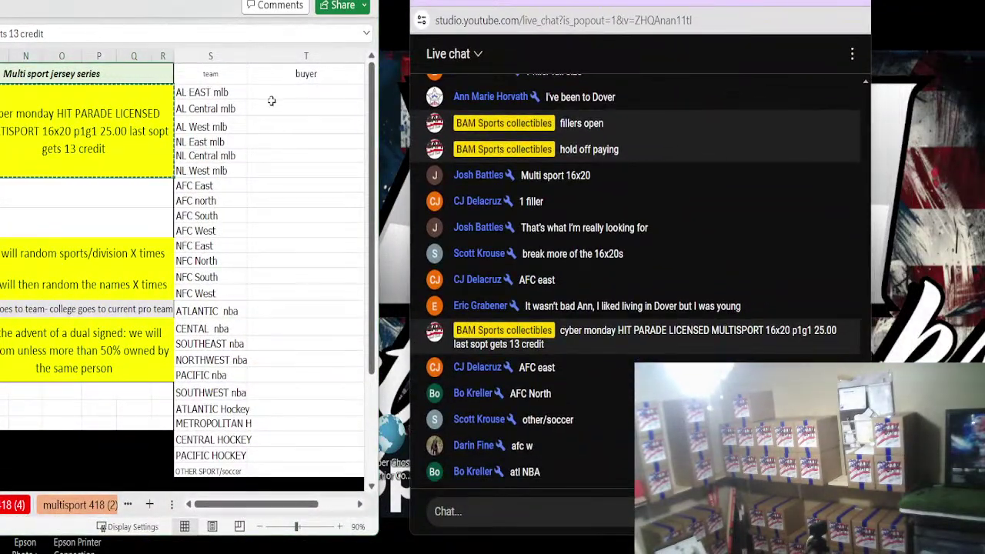
# Enter buyer names in column T for AFC East, AFC north and OTHER SPORT/soccer.
pyautogui.click(278, 185)
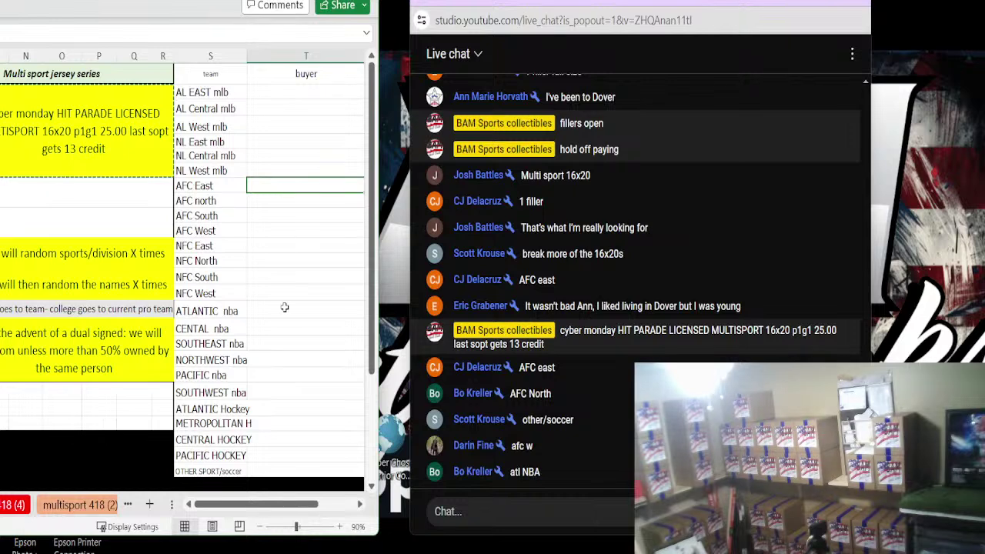
pyautogui.write('cj d')
pyautogui.press('Return')
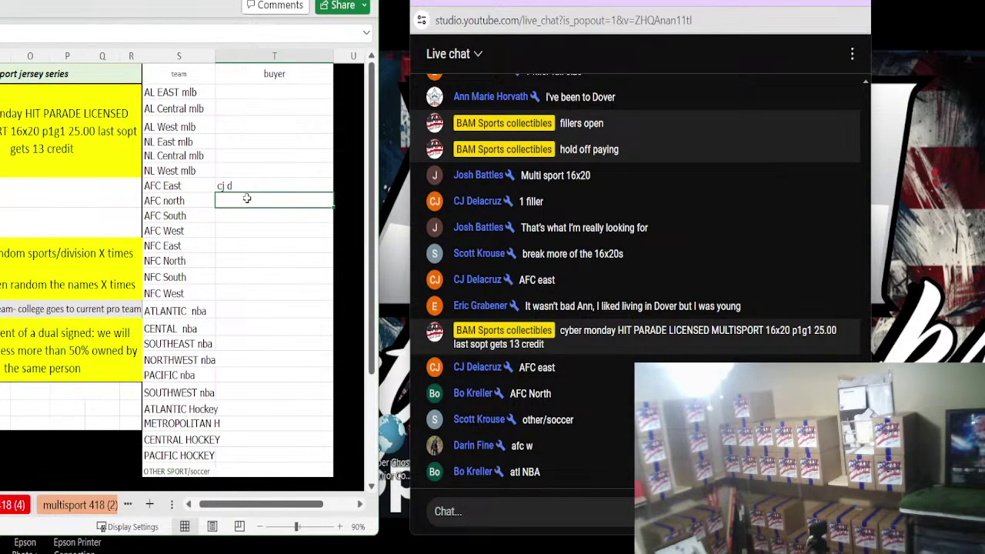
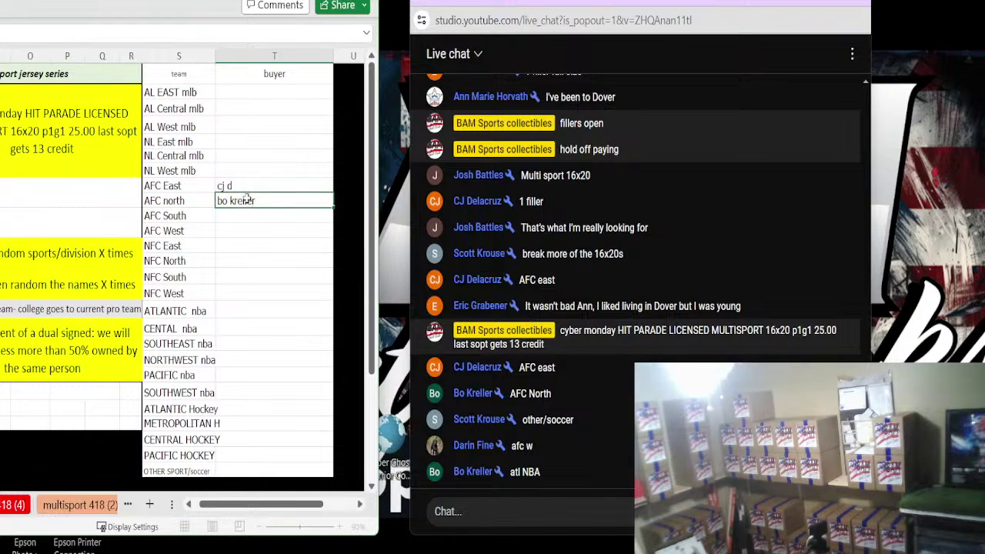
pyautogui.press('Return')
pyautogui.click(252, 465)
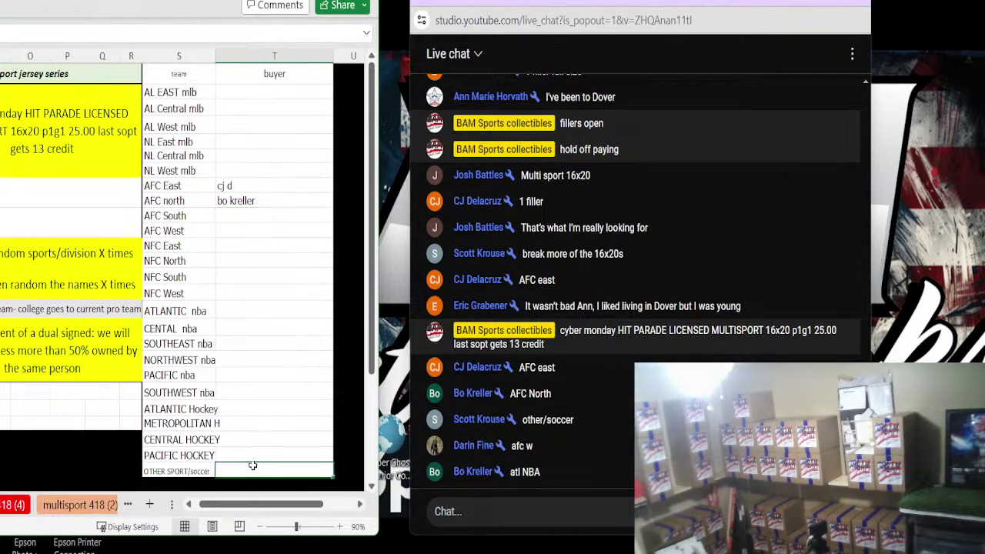
pyautogui.write('scott k')
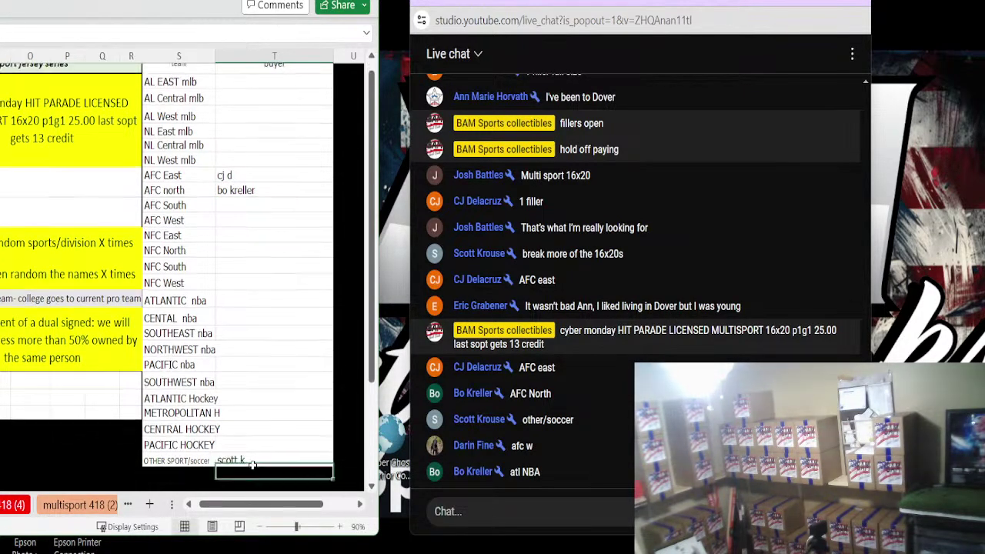
pyautogui.press('Return')
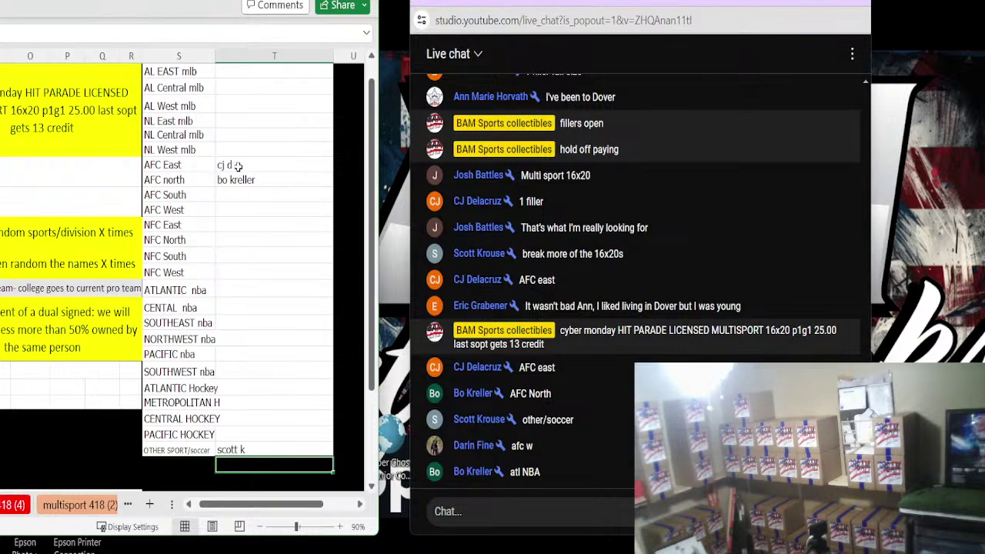
# Enter buyer names for AFC West, ATLANTIC nba and NFC South, then move the chat off screen.
pyautogui.click(242, 208)
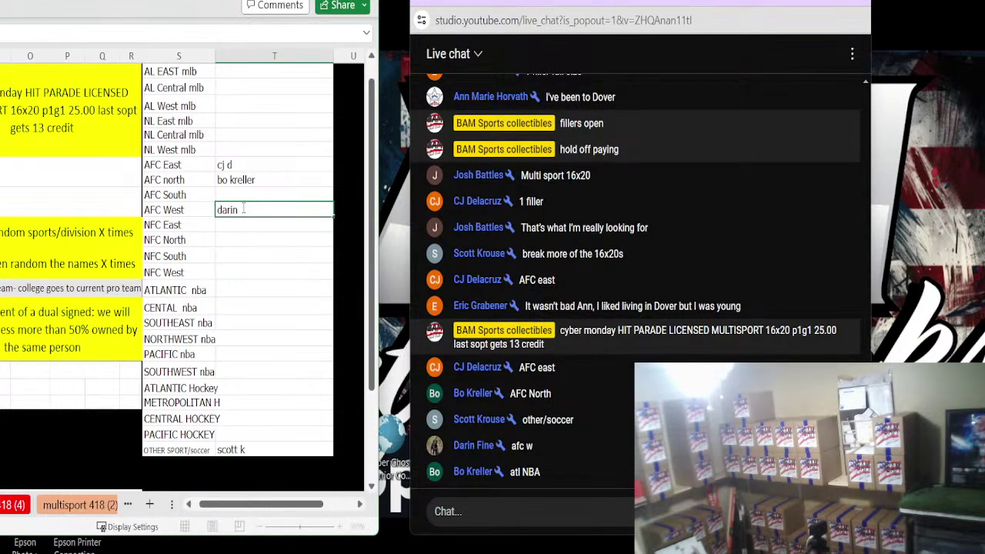
pyautogui.press('Return')
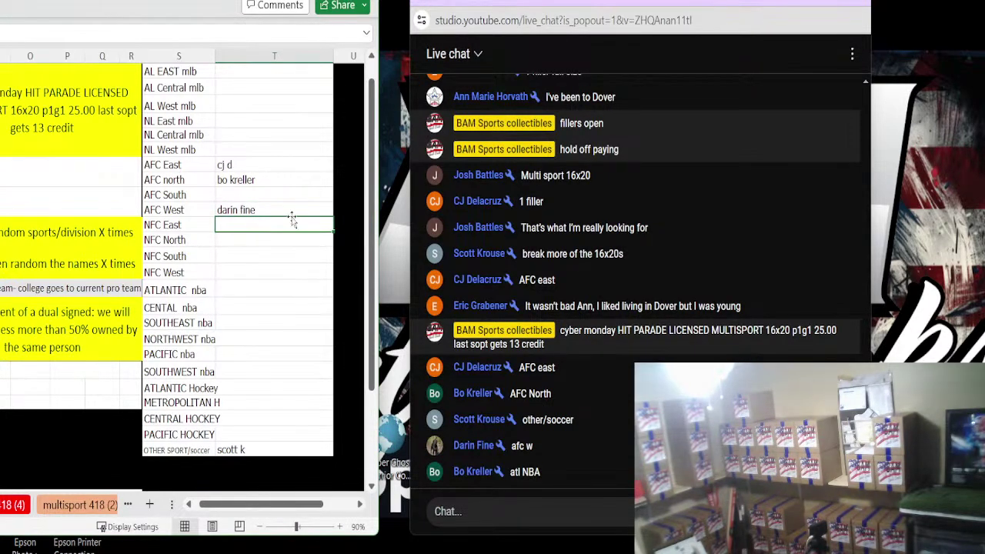
pyautogui.click(251, 289)
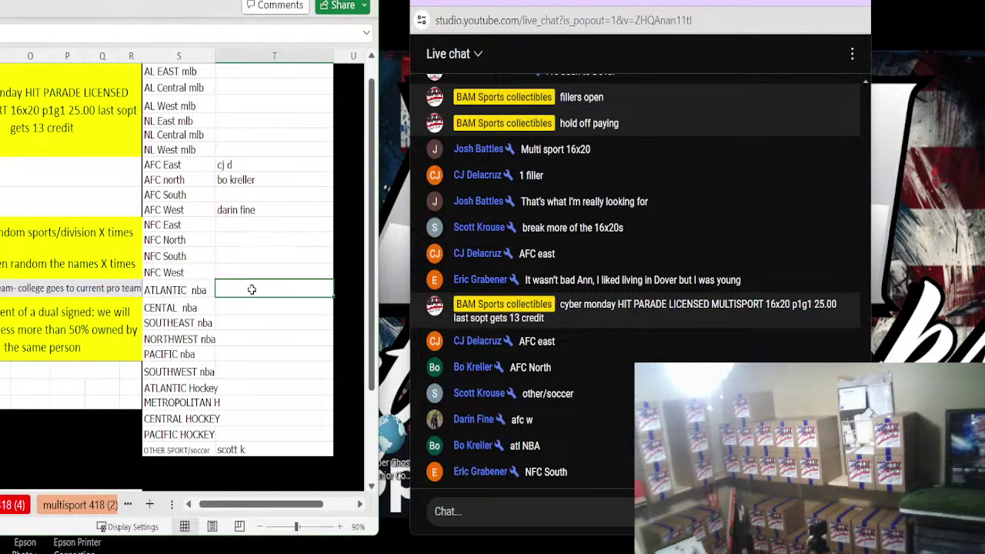
pyautogui.press('Return')
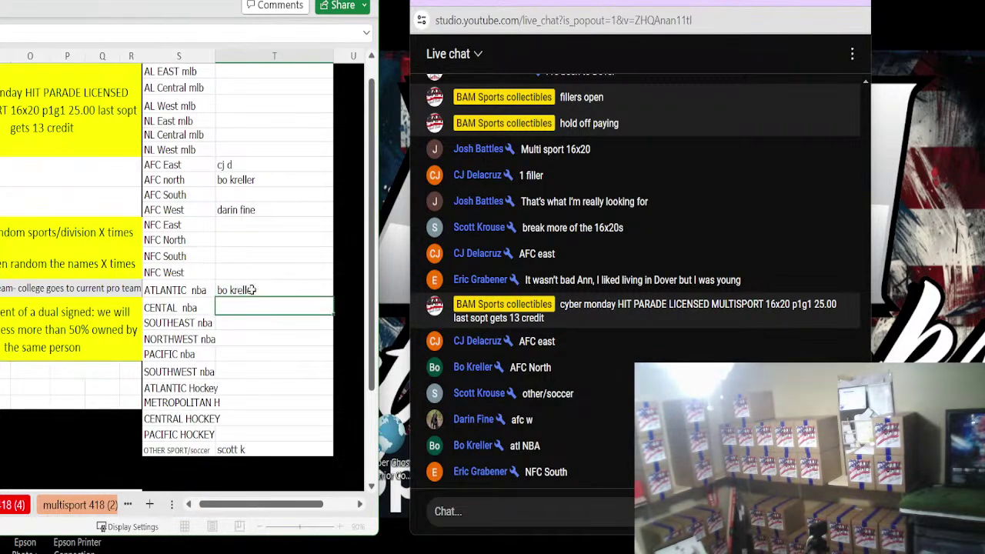
pyautogui.click(245, 257)
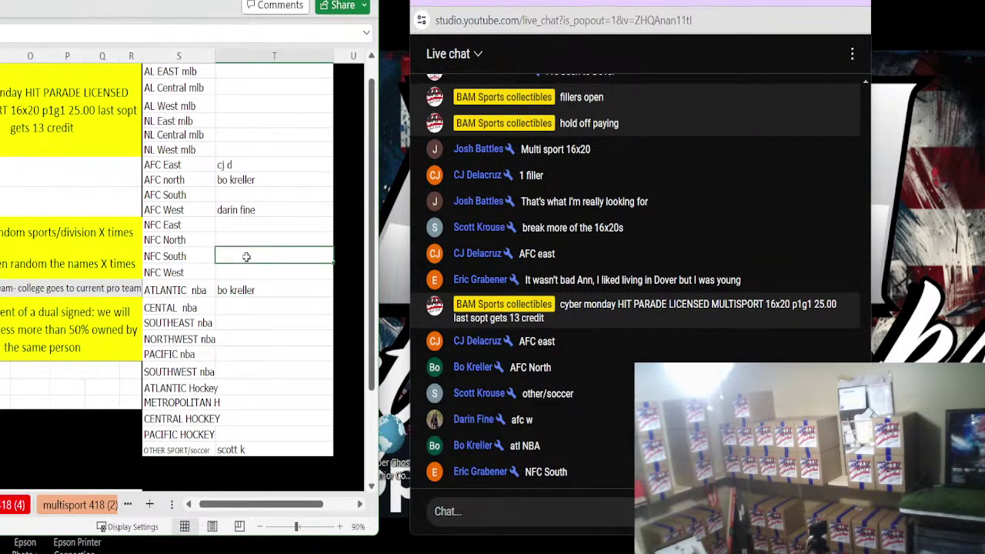
pyautogui.write('eric g')
pyautogui.press('Return')
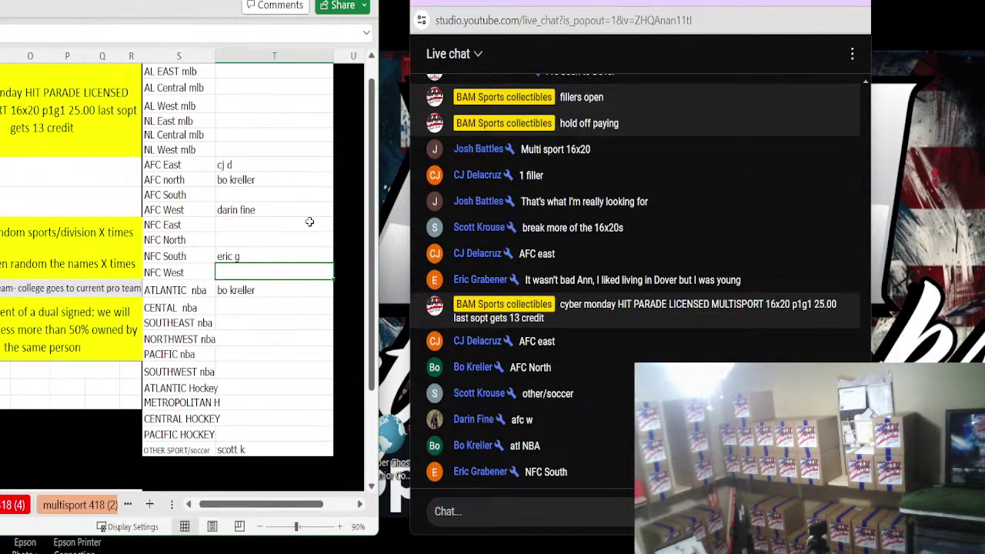
pyautogui.moveTo(642, 5); pyautogui.dragTo(0, 8)
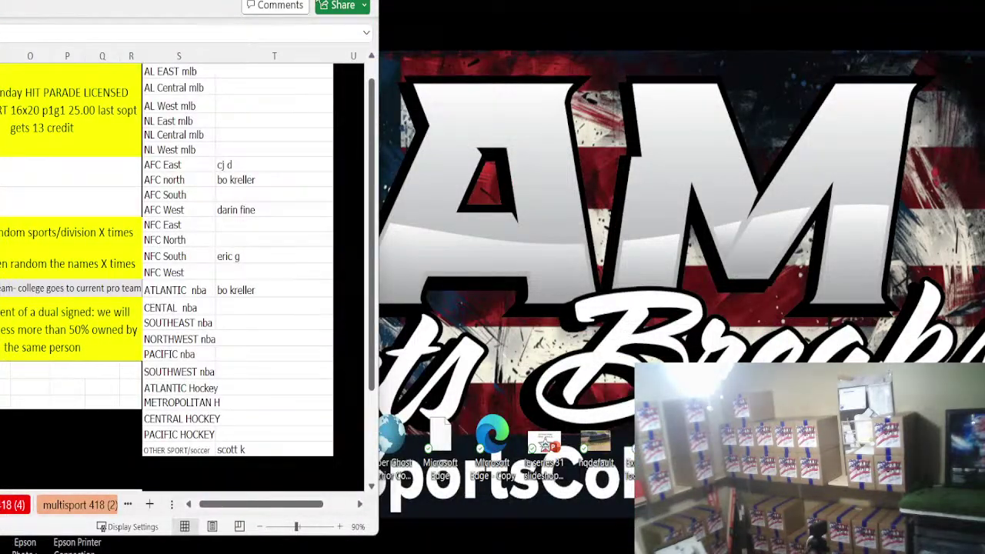
# Back in Excel, select the ATLANTIC nba, soccer, NFC South, AFC West and AFC north blocks.
pyautogui.click(254, 256)
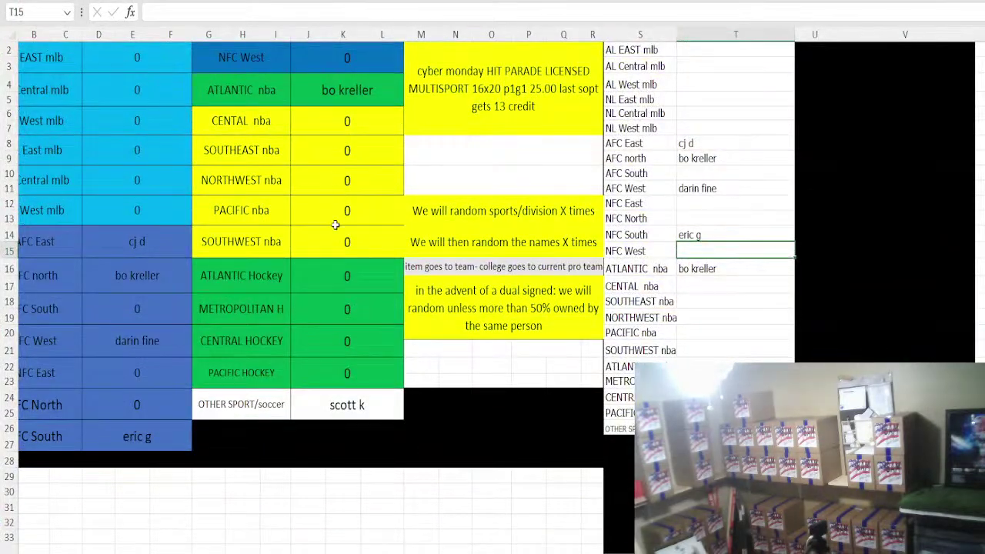
pyautogui.scroll(1, 335, 224)
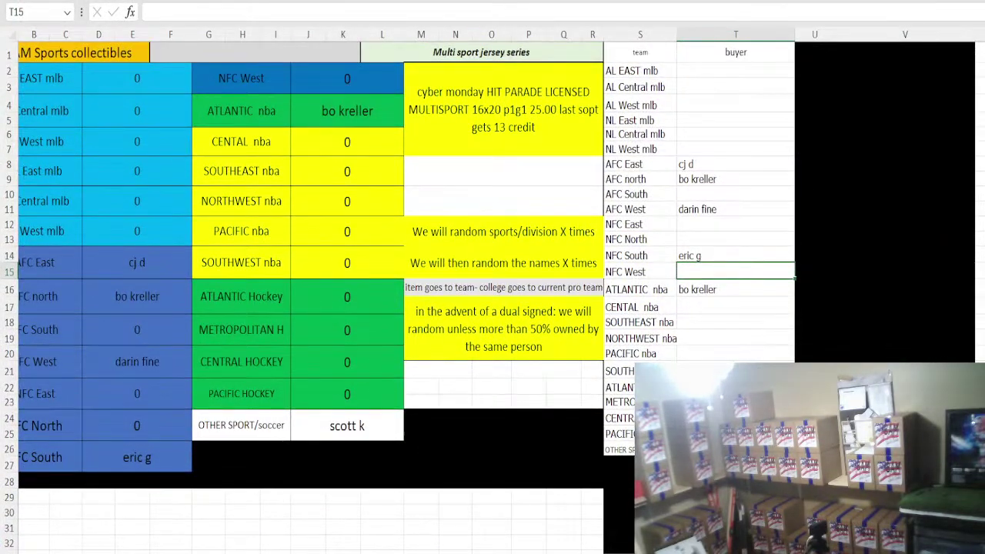
pyautogui.hscroll(-1, 359, 261)
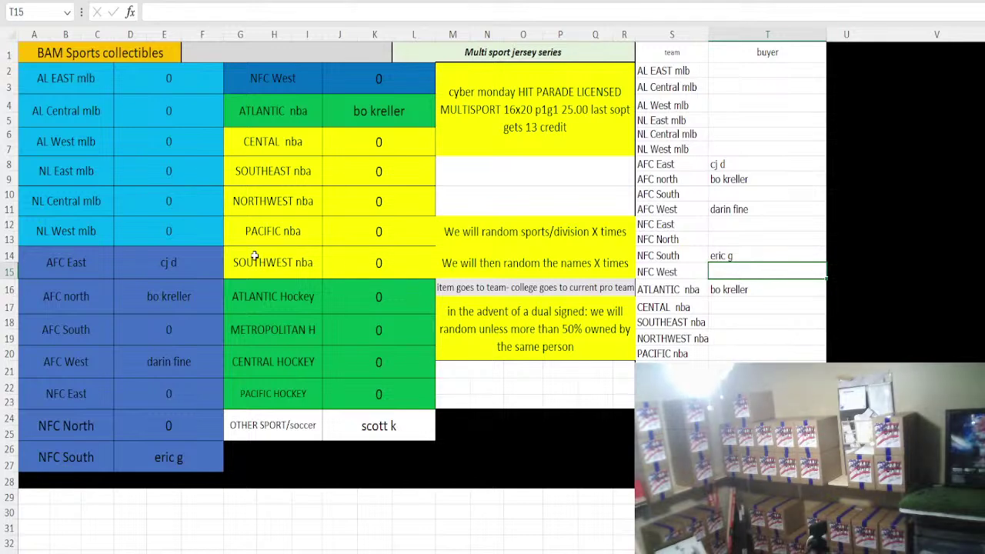
pyautogui.click(277, 107)
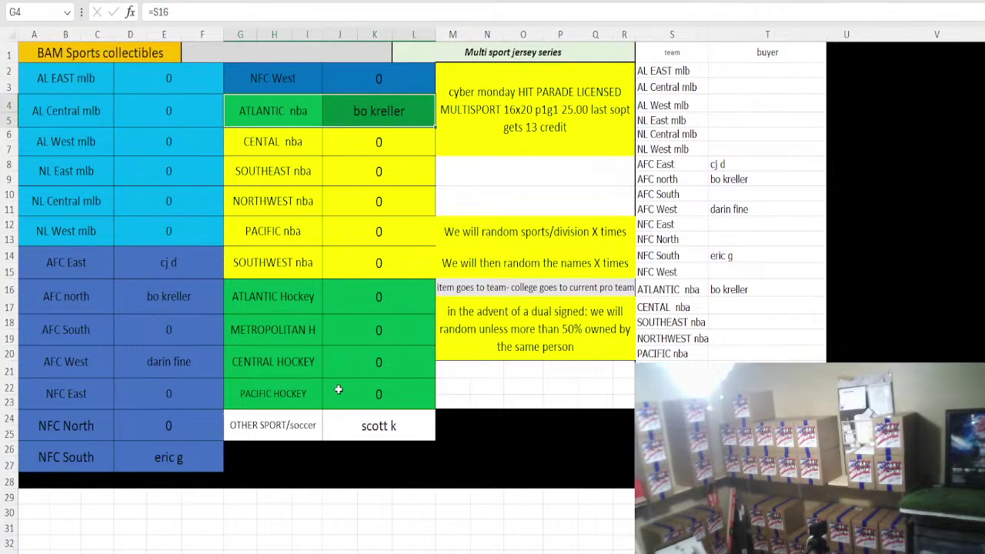
pyautogui.click(314, 418)
pyautogui.moveTo(84, 462); pyautogui.dragTo(134, 458)
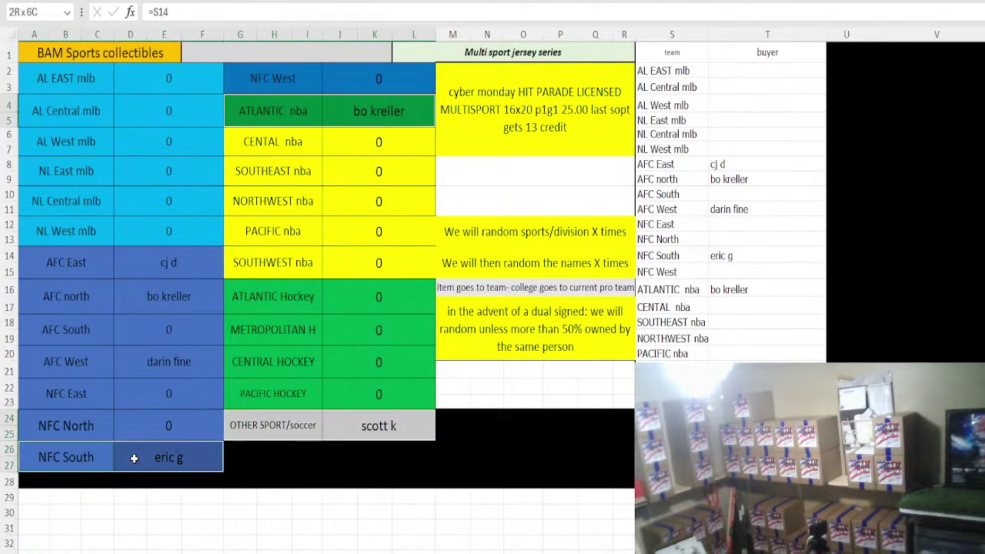
pyautogui.keyDown('ctrl'); pyautogui.click(85, 368); pyautogui.keyUp('ctrl')
pyautogui.keyDown('ctrl'); pyautogui.click(78, 298); pyautogui.keyUp('ctrl')
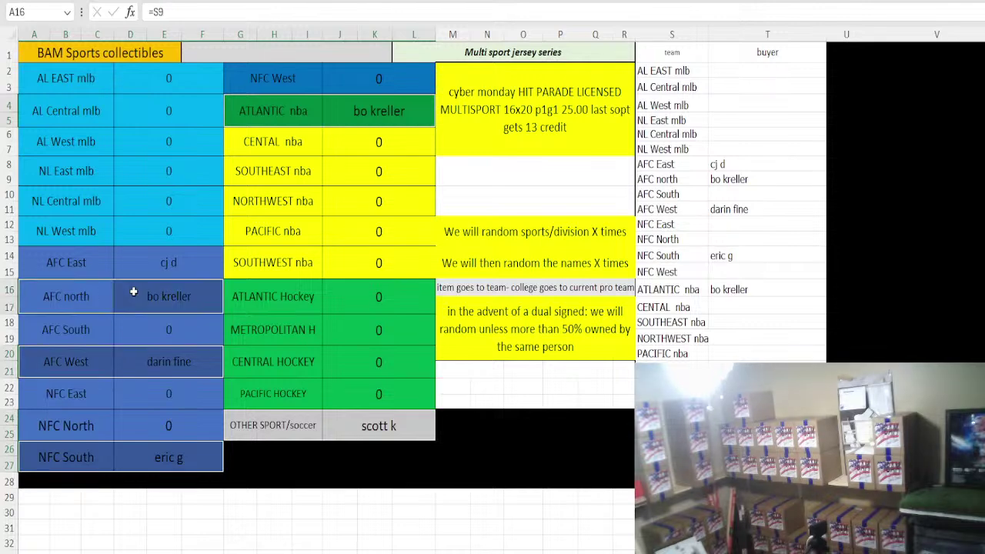
# Add the AFC East block and fill all selected claimed division blocks gold.
pyautogui.keyDown('ctrl'); pyautogui.click(100, 264); pyautogui.keyUp('ctrl')
pyautogui.rightClick(150, 264)
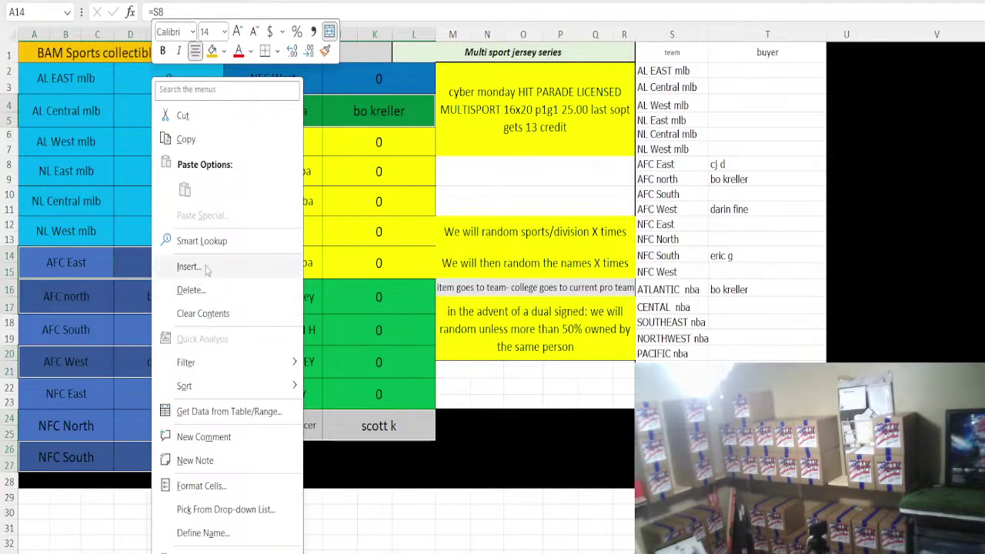
pyautogui.click(212, 51)
# Select the CENTRAL through SOUTHWEST nba blocks and bring up the ESPN NBA standings.
pyautogui.click(283, 143)
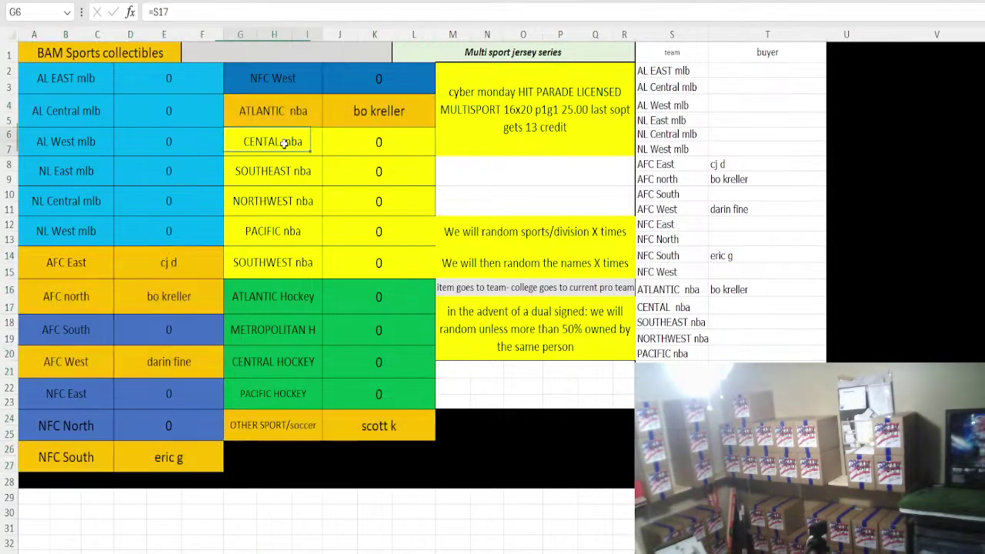
pyautogui.moveTo(284, 143); pyautogui.dragTo(285, 260)
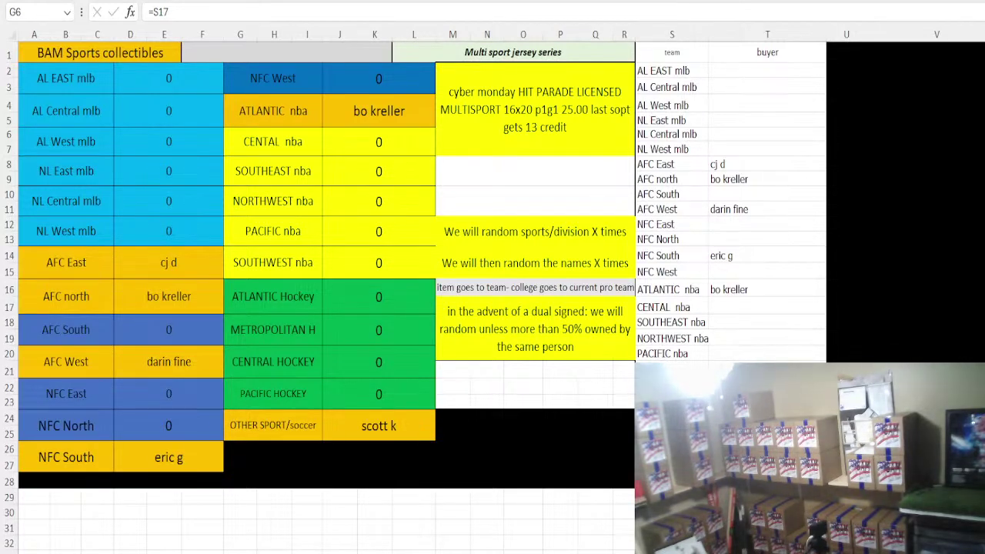
pyautogui.hotkey('alt', 'Tab')
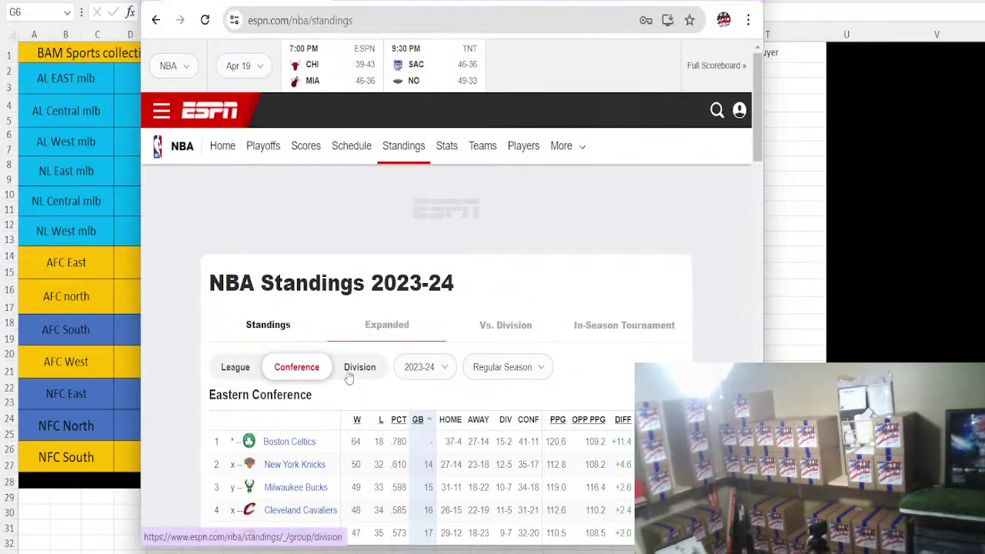
# Review ESPN's NBA standings by division, then return to Excel's PACIFIC nba buyer cell.
pyautogui.click(358, 368)
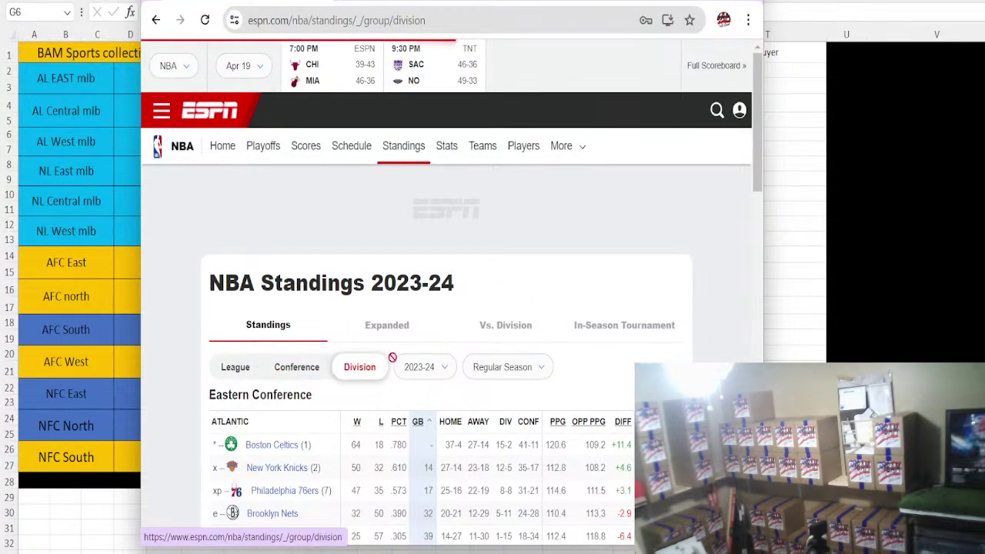
pyautogui.scroll(-3, 303, 239)
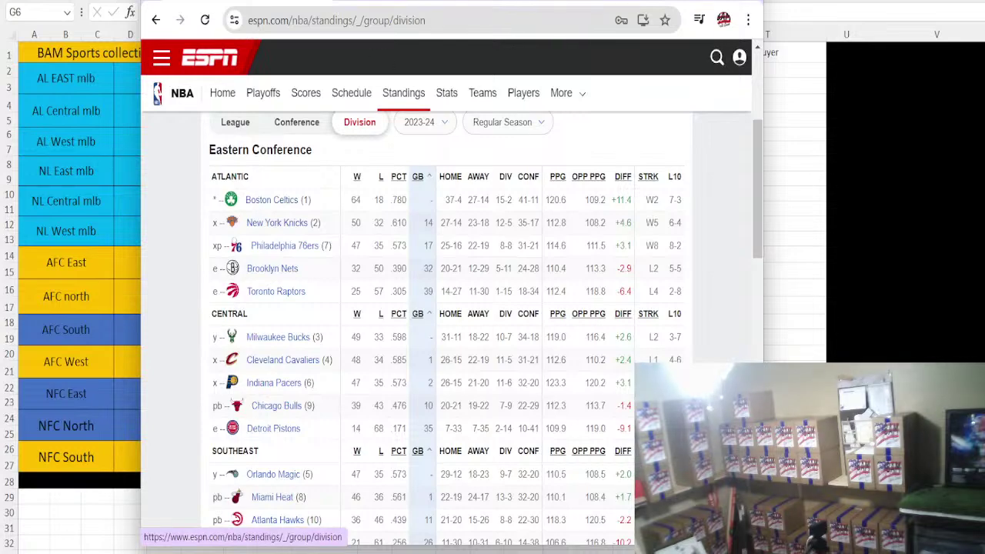
pyautogui.hotkey('alt', 'Tab')
pyautogui.hotkey('alt', 'Tab')
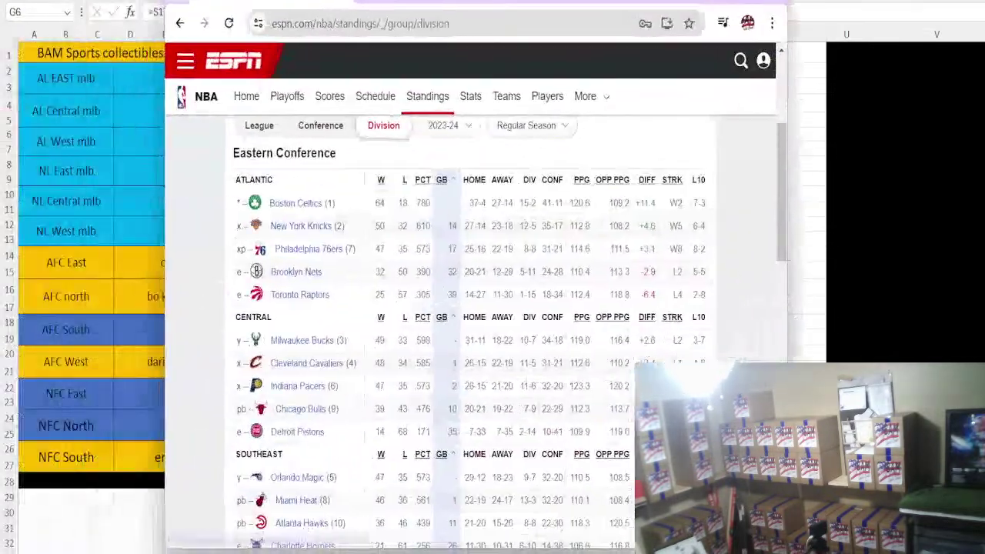
pyautogui.scroll(-2, 340, 270)
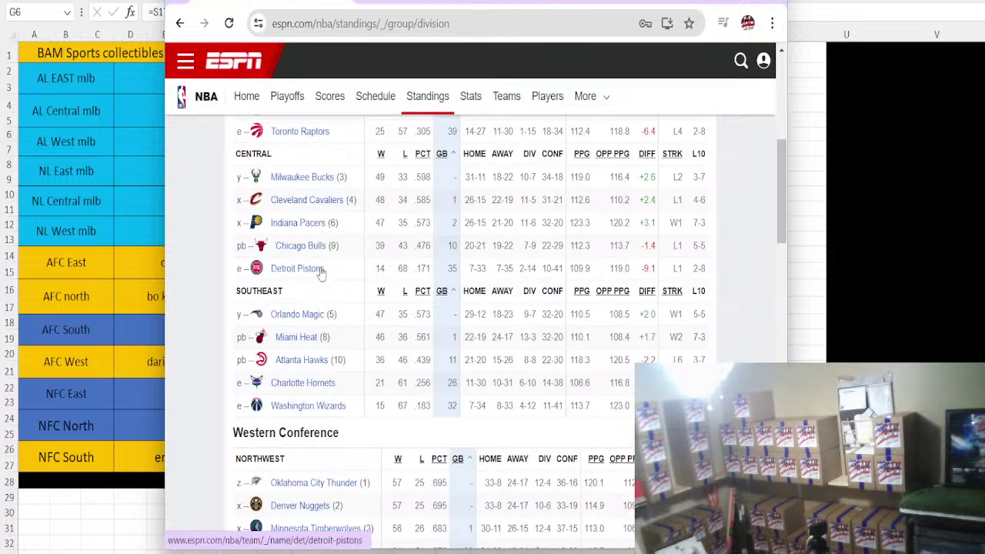
pyautogui.scroll(-1, 323, 277)
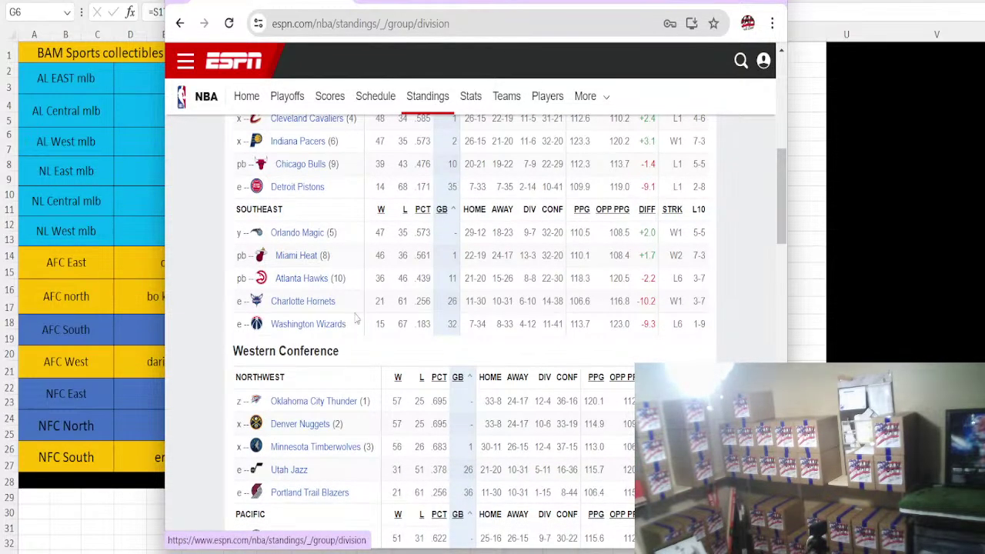
pyautogui.scroll(-2, 350, 305)
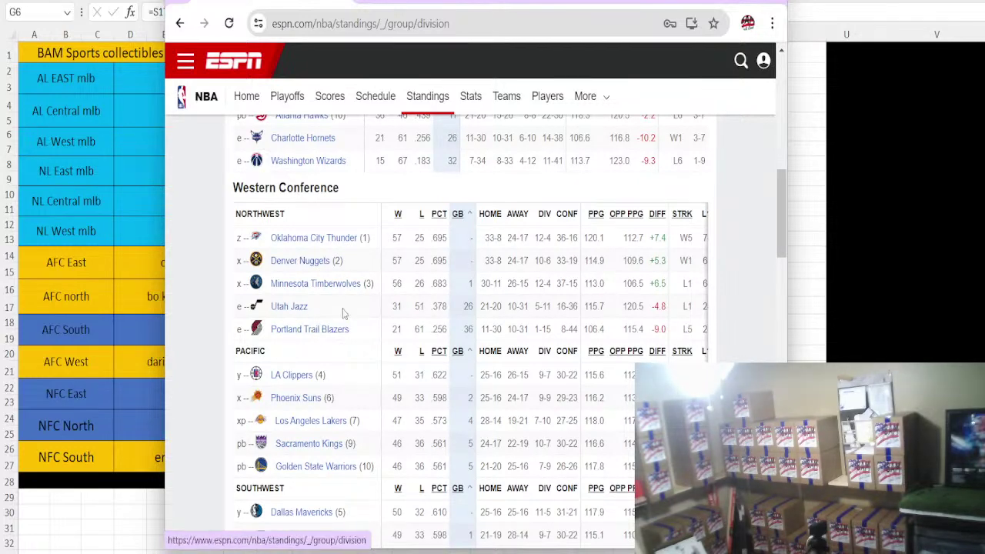
pyautogui.scroll(-1, 346, 313)
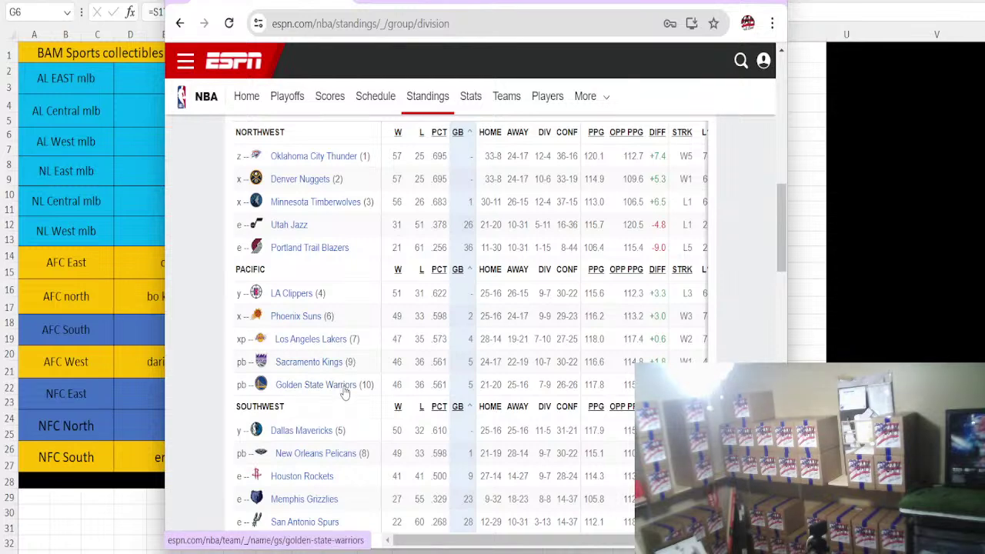
pyautogui.scroll(-2, 342, 392)
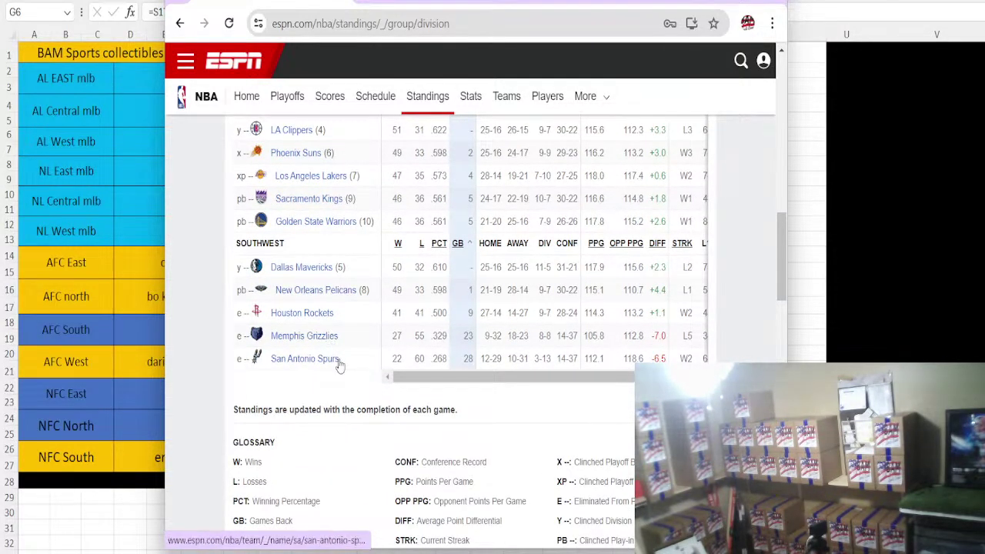
pyautogui.press('super+Down')
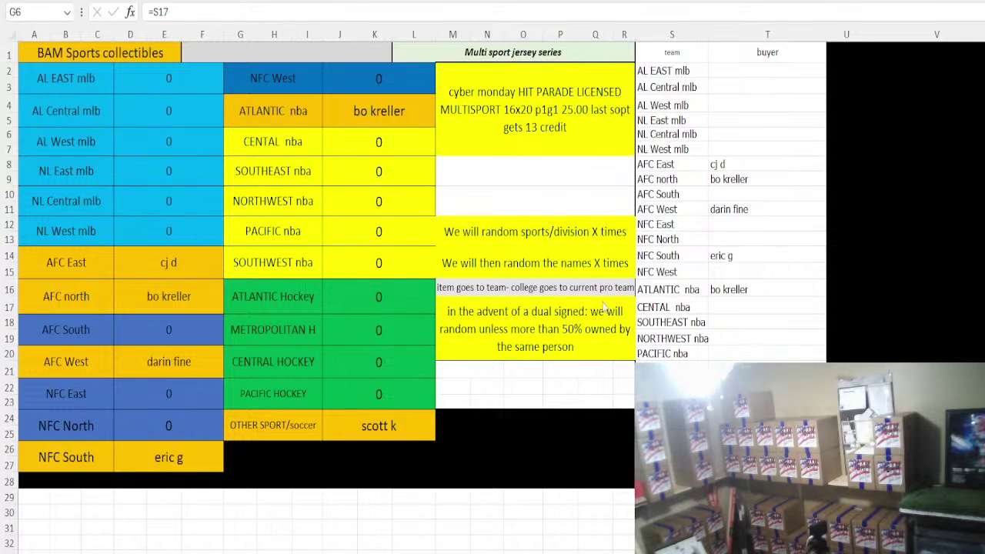
pyautogui.click(767, 353)
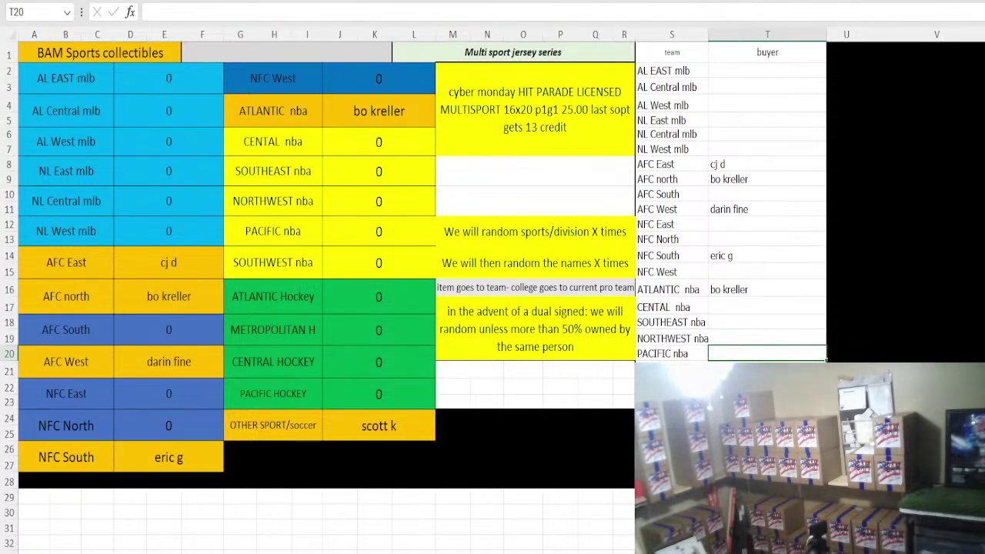
# Enter the PACIFIC nba buyer in T20, then replace it with the corrected buyer's name.
pyautogui.write('cj d')
pyautogui.press('Return')
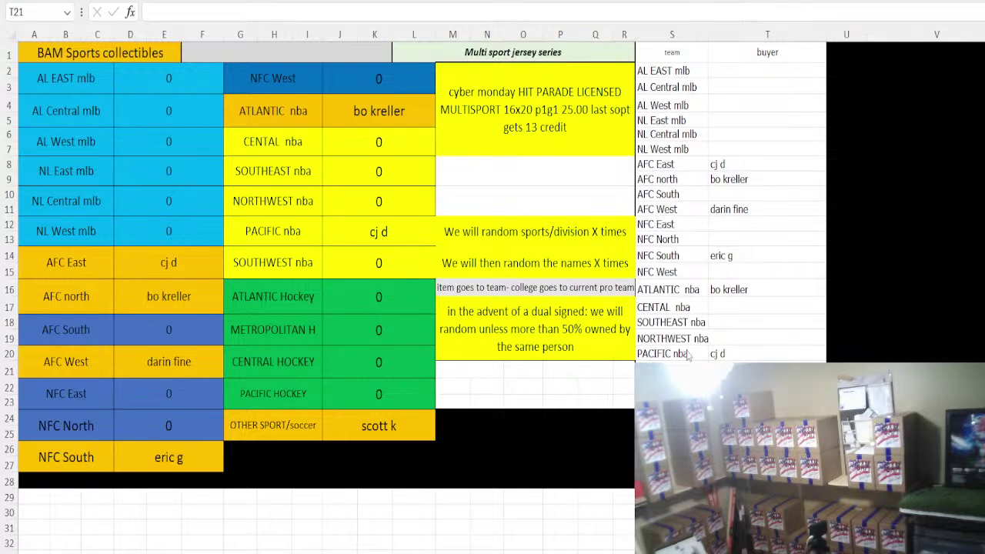
pyautogui.click(719, 352)
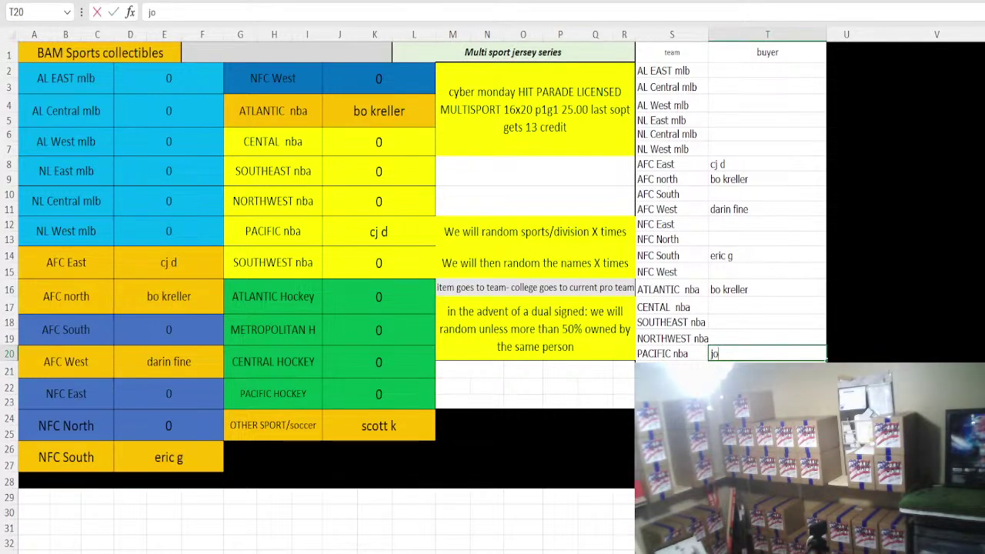
pyautogui.press('Return')
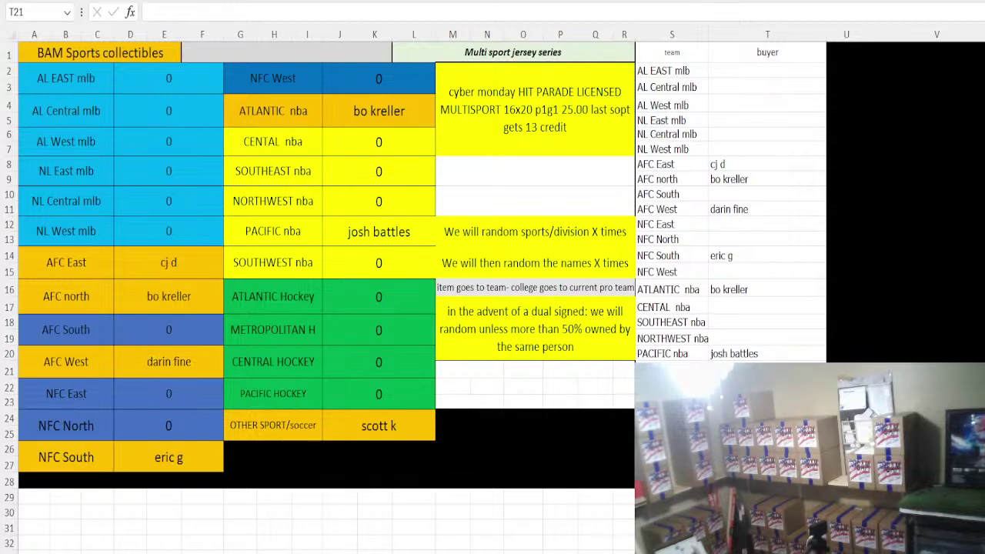
pyautogui.hotkey('alt', 'Tab')
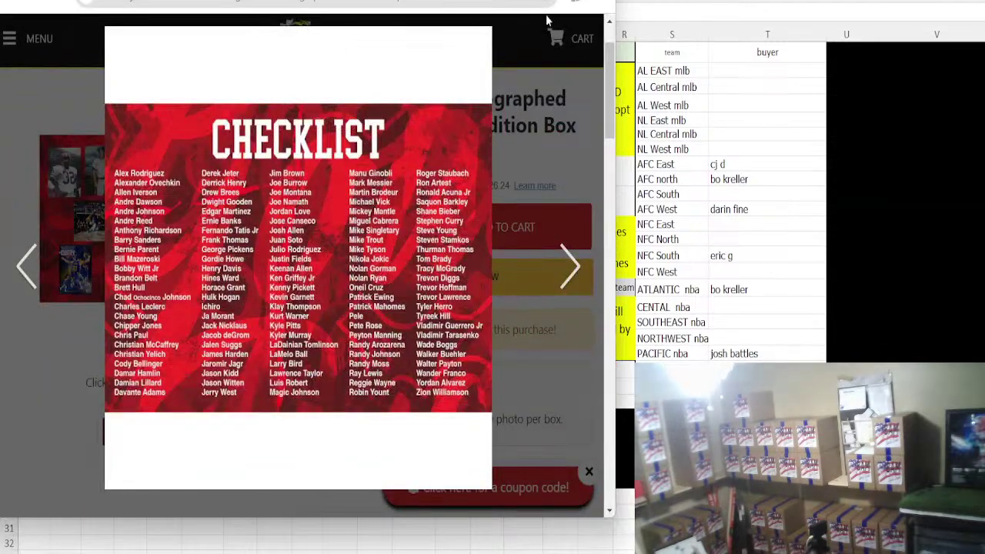
# Maximize the browser to review the autographed player checklist, then return to Excel.
pyautogui.press('super+Up')
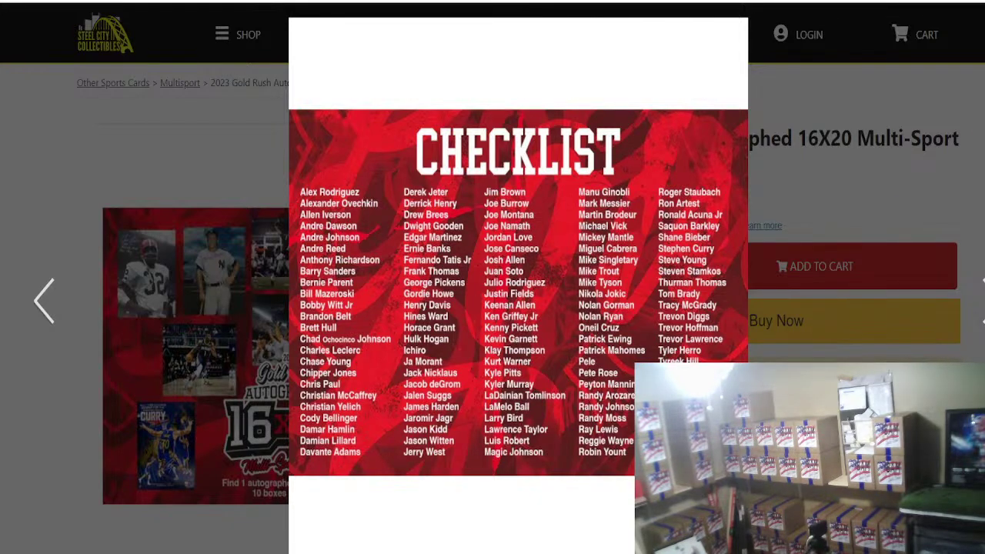
pyautogui.hotkey('alt', 'Tab')
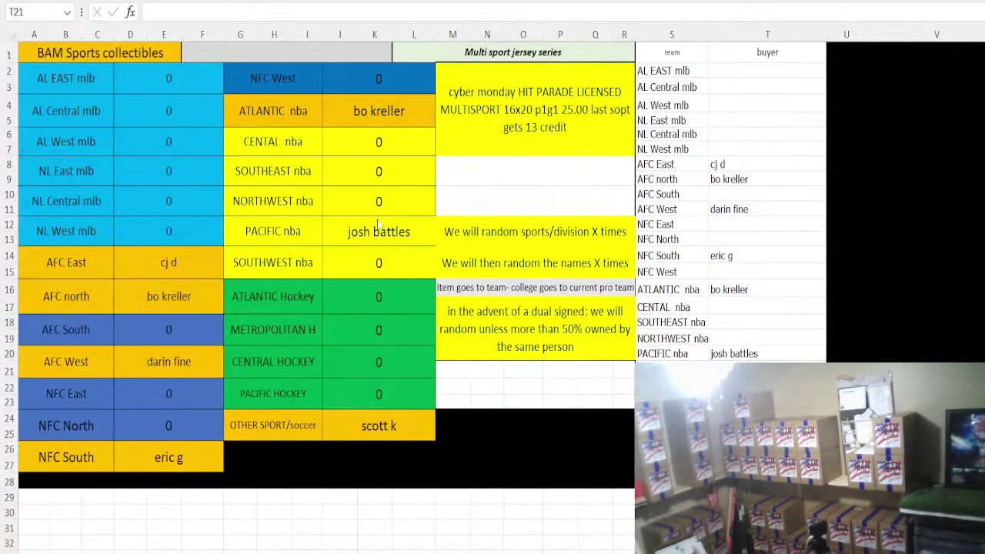
# AutoComplete the PACIFIC buyer into T17, T18, T19 and T21, skipping the filled T20.
pyautogui.click(736, 310)
pyautogui.press('Return')
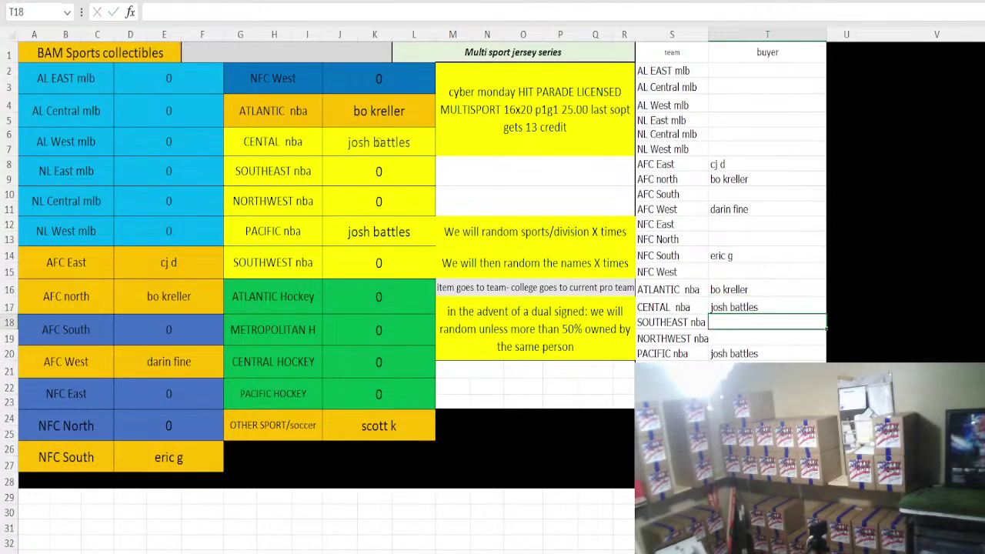
pyautogui.press('Return')
pyautogui.write('j')
pyautogui.press('Return')
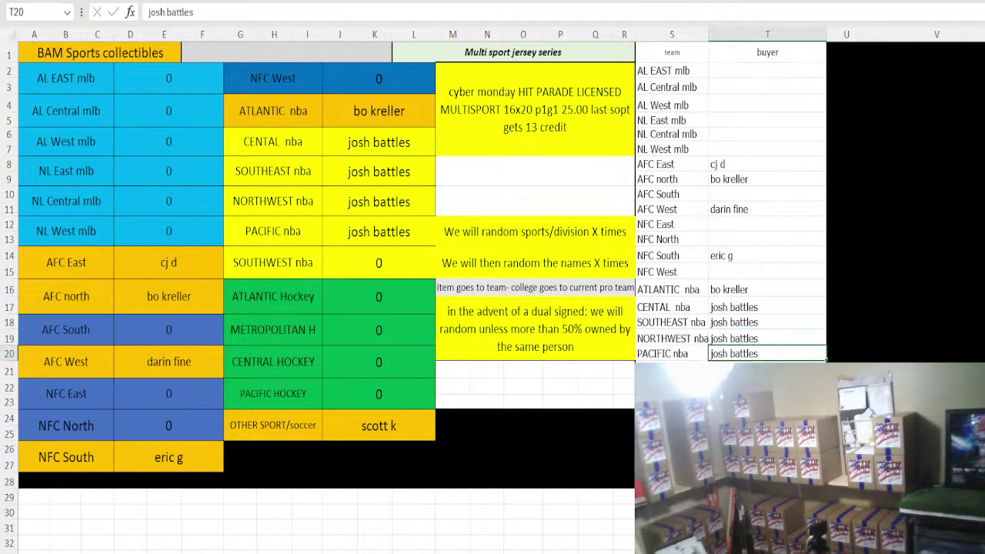
pyautogui.press('Return')
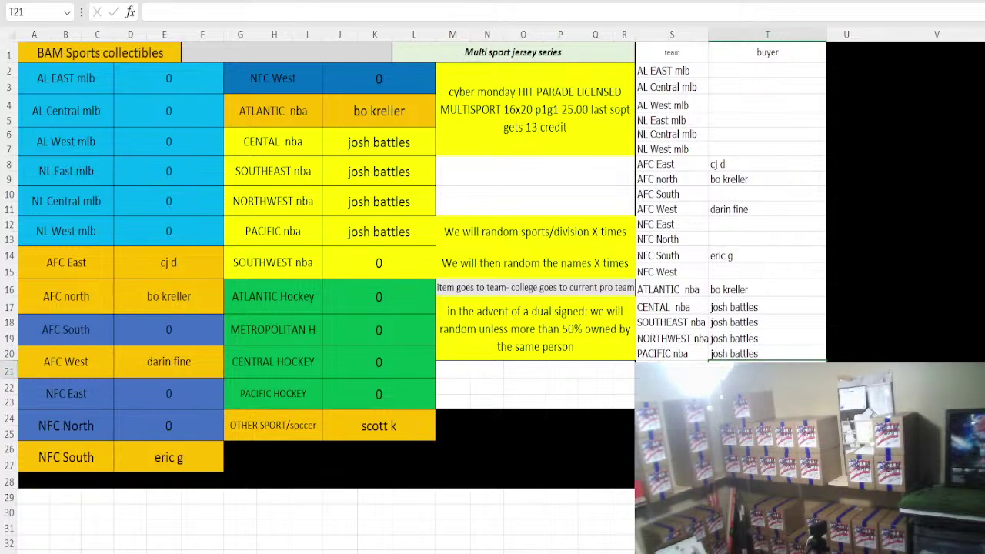
pyautogui.write('jio')
pyautogui.press('Return')
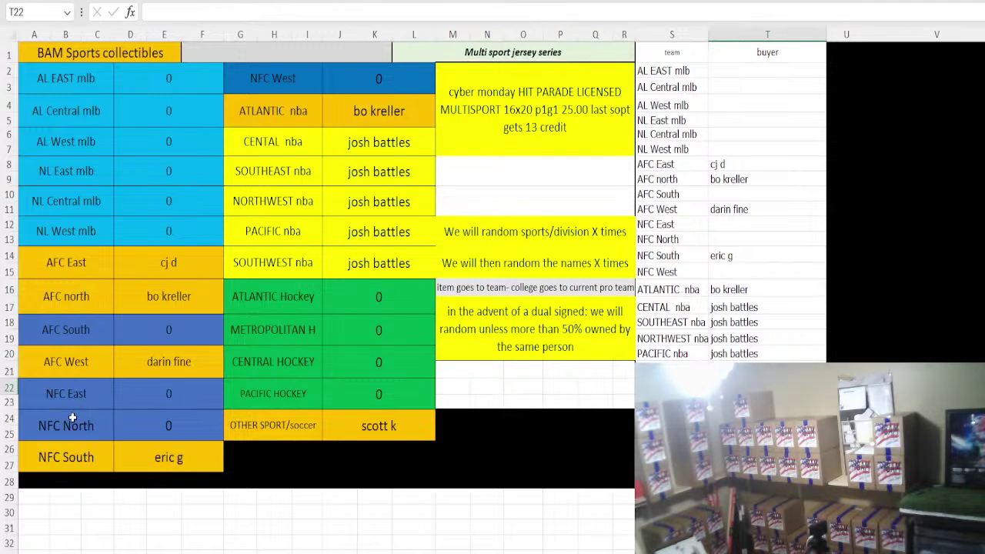
pyautogui.moveTo(71, 418); pyautogui.dragTo(130, 419)
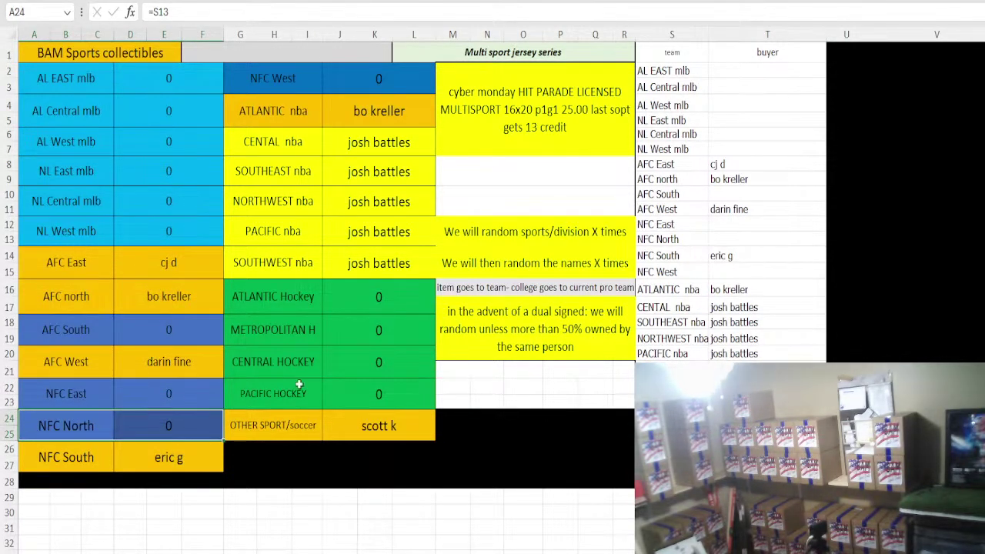
pyautogui.click(442, 383)
pyautogui.click(473, 333)
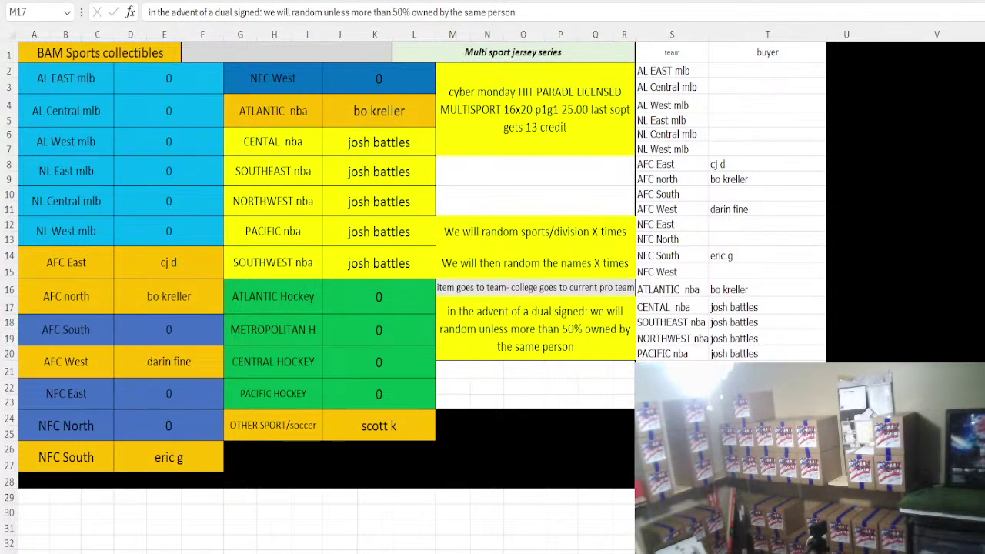
# Enter the AL EAST mlb buyer's name in T2.
pyautogui.click(742, 70)
pyautogui.write('cj ')
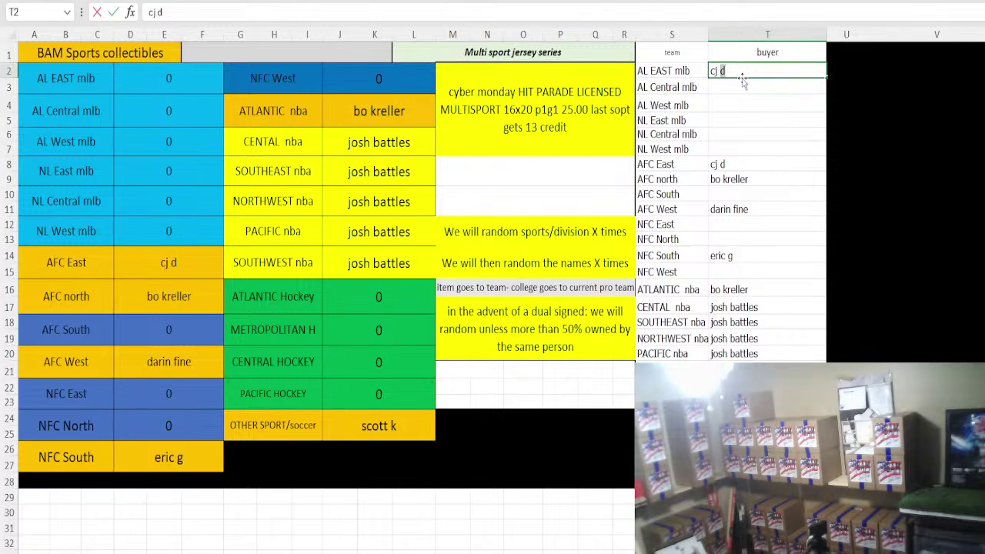
pyautogui.write('d')
pyautogui.press('Return')
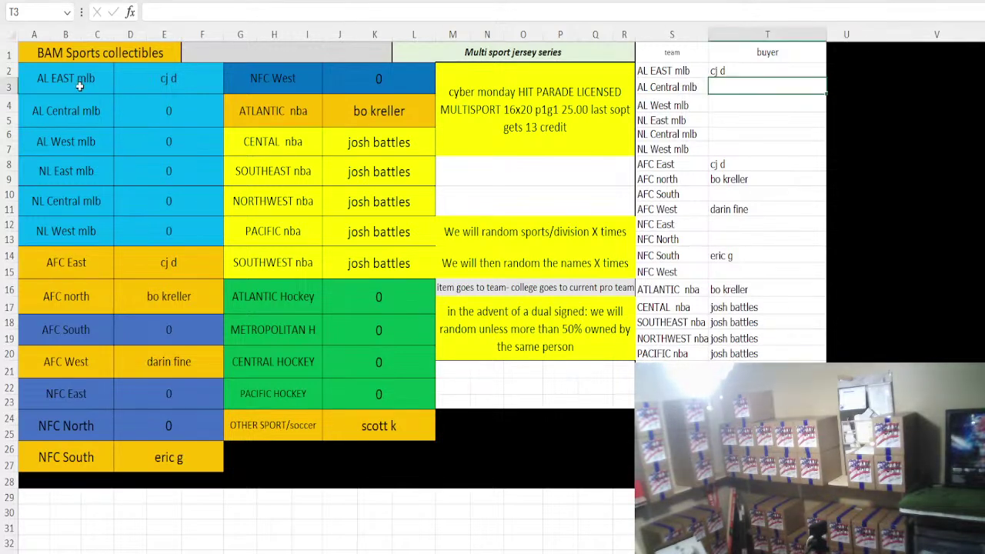
# Copy the AL EAST mlb grid block A2:F3.
pyautogui.moveTo(54, 78); pyautogui.dragTo(215, 85)
pyautogui.rightClick(144, 91)
pyautogui.click(174, 88)
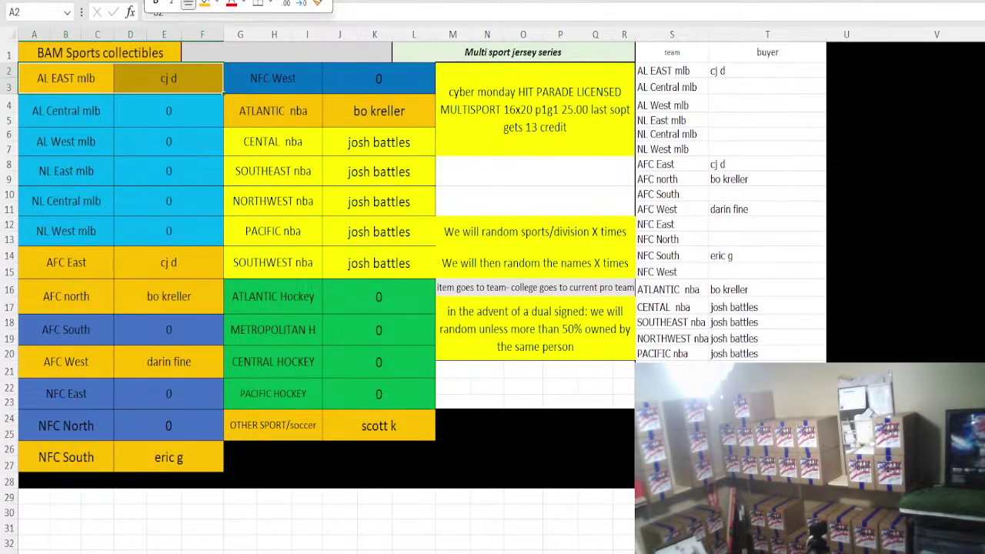
pyautogui.click(65, 78)
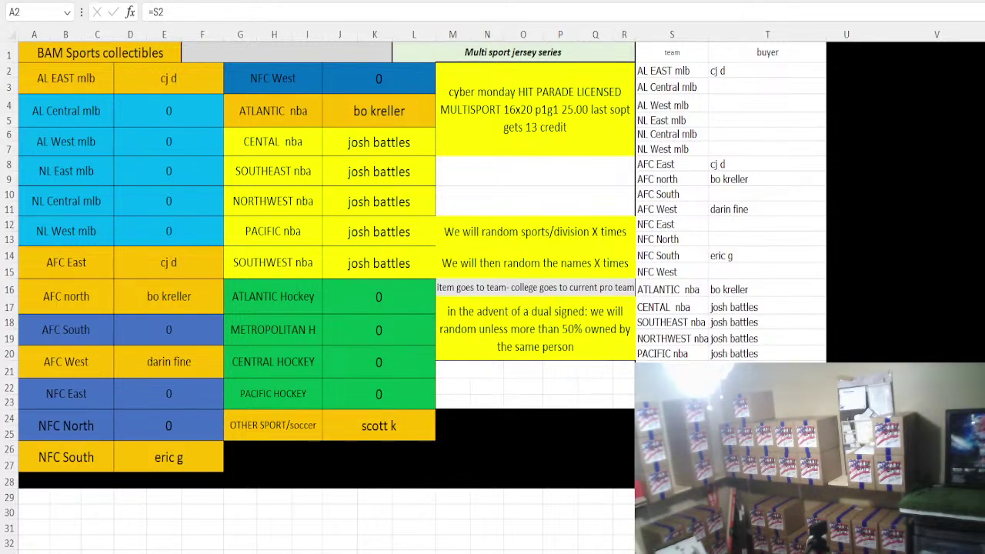
# Bring up the Gold Rush product page, maximize it, then minimize it back to Excel.
pyautogui.hotkey('alt', 'Tab')
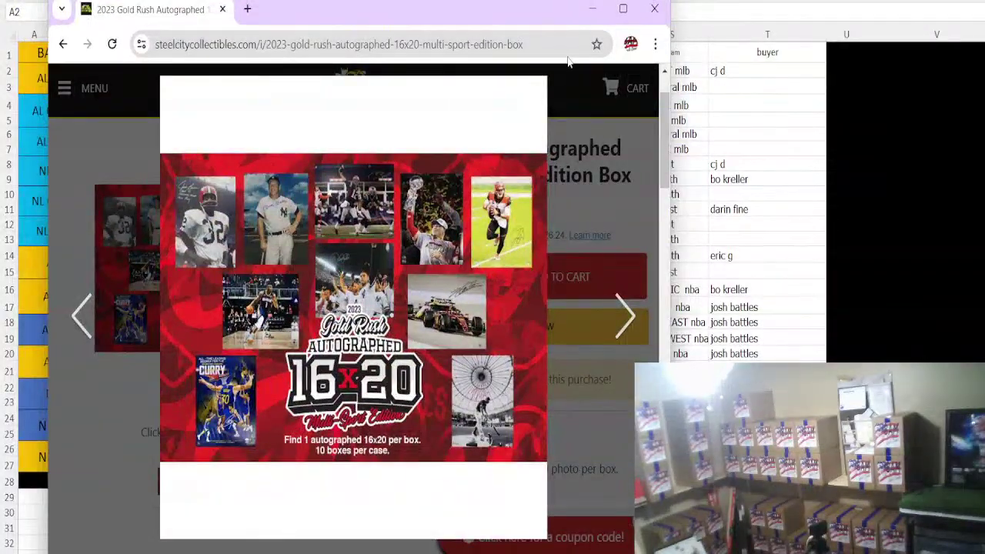
pyautogui.click(622, 8)
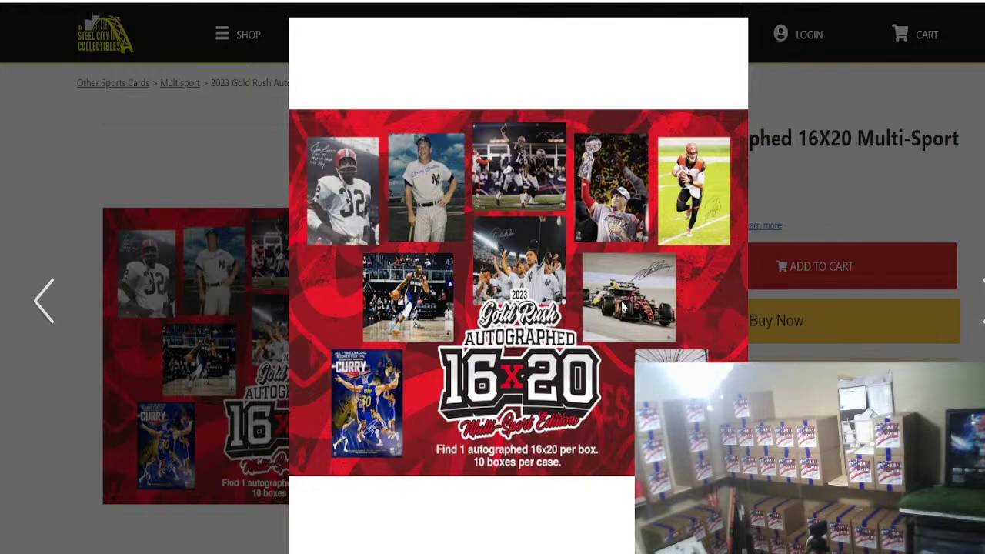
pyautogui.press('super+Down')
pyautogui.press('super+Down')
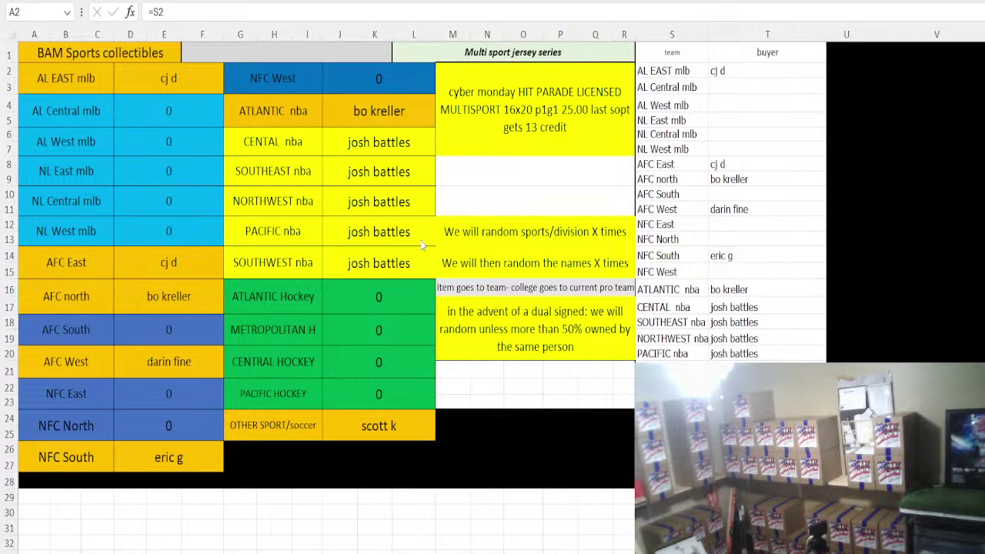
# Enter the NFC North buyer in T13 with a 'no random' note.
pyautogui.click(740, 239)
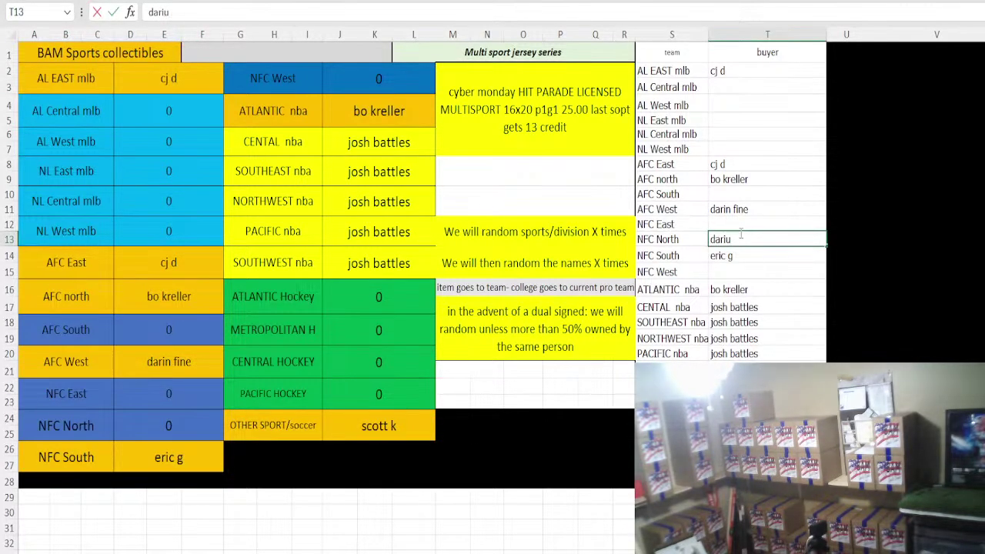
pyautogui.press('Return')
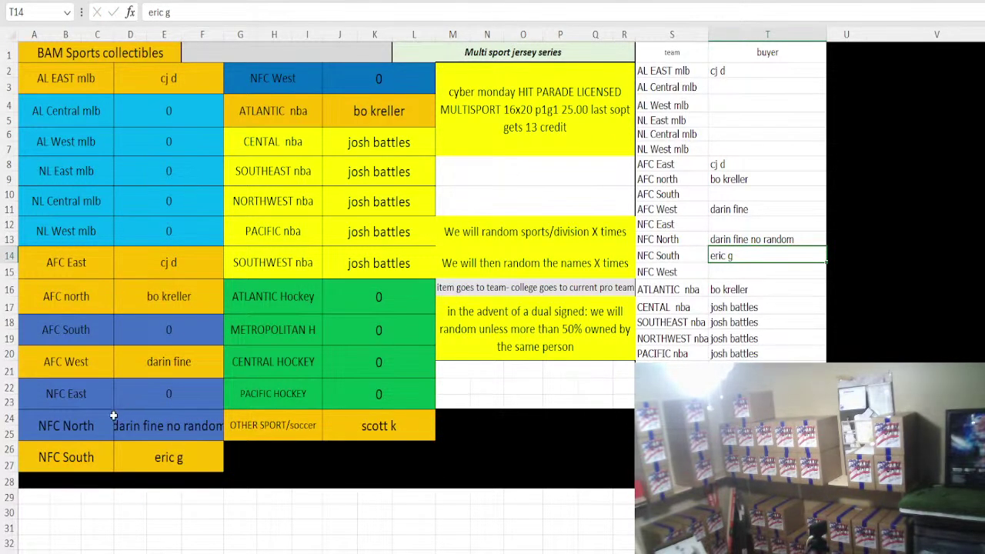
# Fill the NFC North cells and the CENTAL–SOUTHWEST nba rows gold.
pyautogui.moveTo(88, 420); pyautogui.dragTo(150, 424)
pyautogui.rightClick(151, 425)
pyautogui.click(213, 5)
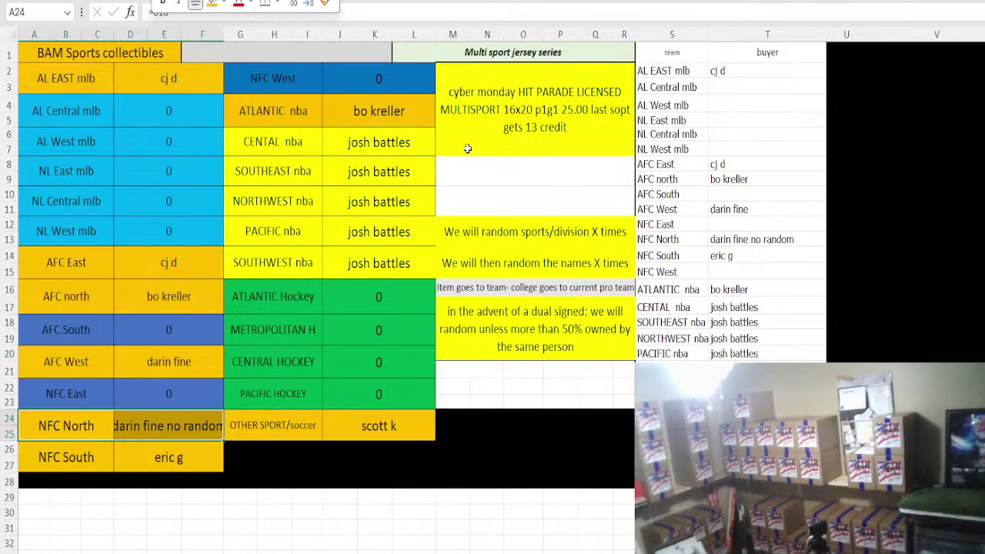
pyautogui.moveTo(283, 150); pyautogui.dragTo(378, 249)
pyautogui.rightClick(378, 249)
pyautogui.click(439, 4)
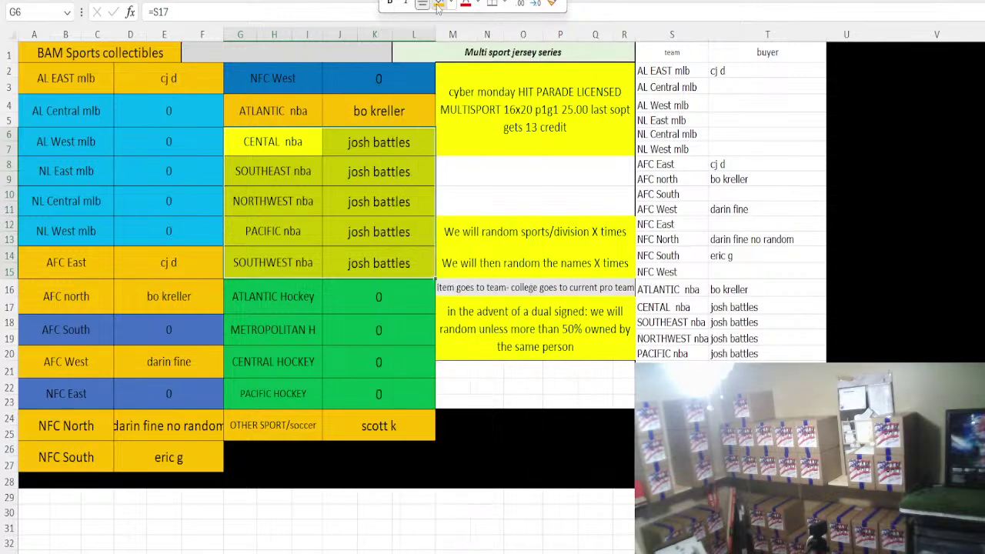
# Select the filled buyer cells T2, T8, T9, T11, T13, T14, T16–T21 and T26.
pyautogui.click(726, 71)
pyautogui.keyDown('ctrl'); pyautogui.click(738, 164); pyautogui.keyUp('ctrl')
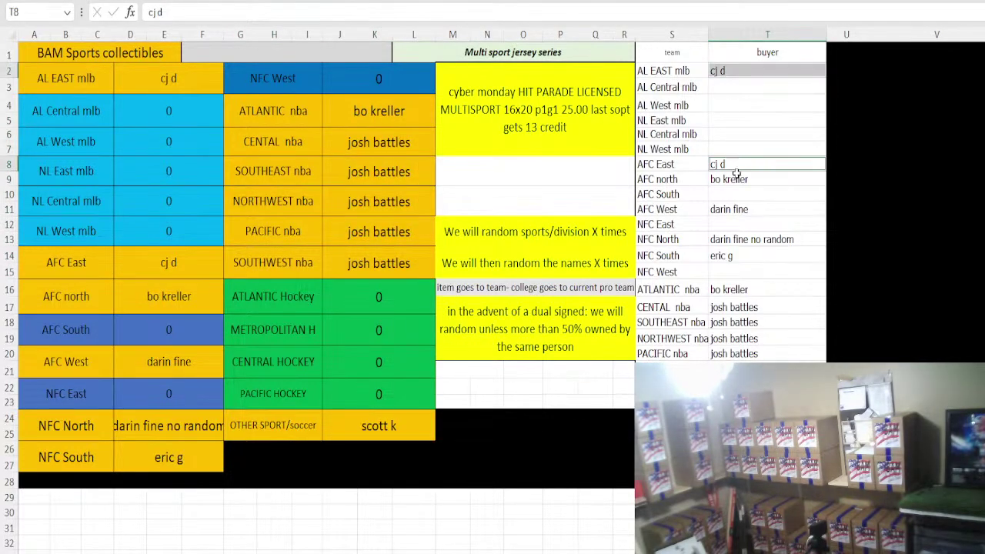
pyautogui.keyDown('ctrl'); pyautogui.click(735, 179); pyautogui.keyUp('ctrl')
pyautogui.keyDown('ctrl'); pyautogui.click(738, 209); pyautogui.keyUp('ctrl')
pyautogui.keyDown('ctrl'); pyautogui.click(740, 239); pyautogui.keyUp('ctrl')
pyautogui.keyDown('ctrl'); pyautogui.click(737, 255); pyautogui.keyUp('ctrl')
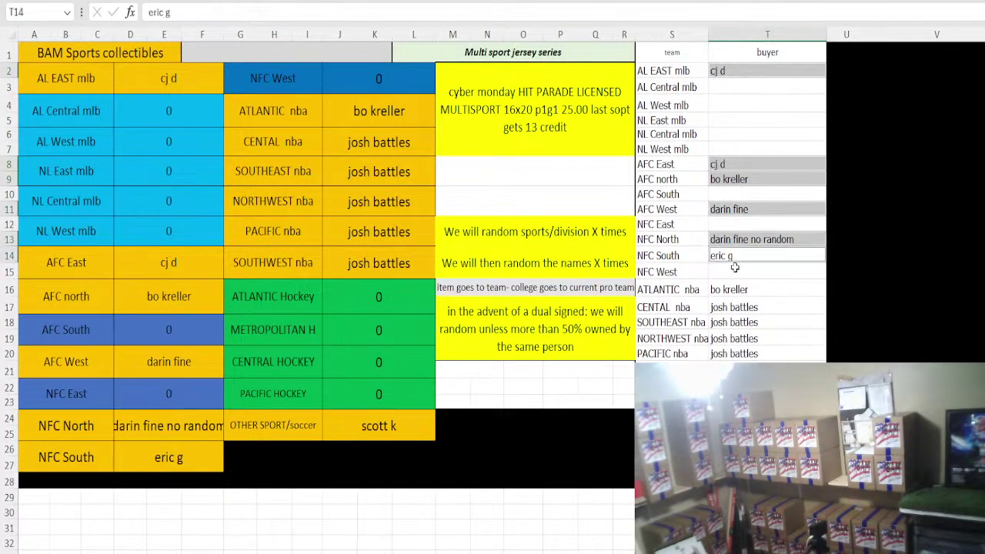
pyautogui.keyDown('ctrl'); pyautogui.click(737, 290); pyautogui.keyUp('ctrl')
pyautogui.keyDown('ctrl'); pyautogui.click(736, 307); pyautogui.keyUp('ctrl')
pyautogui.keyDown('ctrl'); pyautogui.click(740, 322); pyautogui.keyUp('ctrl')
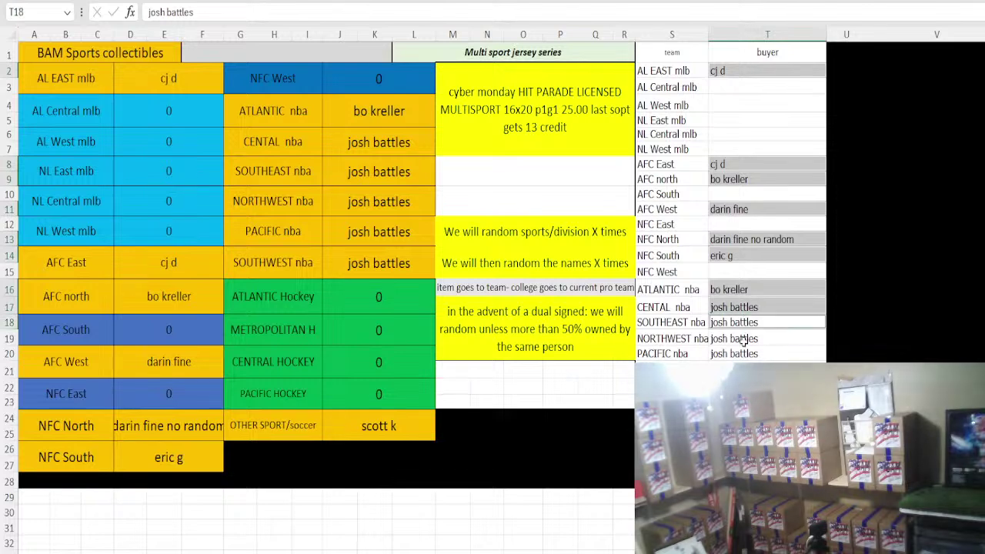
pyautogui.keyDown('ctrl'); pyautogui.click(742, 339); pyautogui.keyUp('ctrl')
pyautogui.keyDown('ctrl'); pyautogui.click(743, 354); pyautogui.keyUp('ctrl')
pyautogui.keyDown('ctrl'); pyautogui.click(743, 370); pyautogui.keyUp('ctrl')
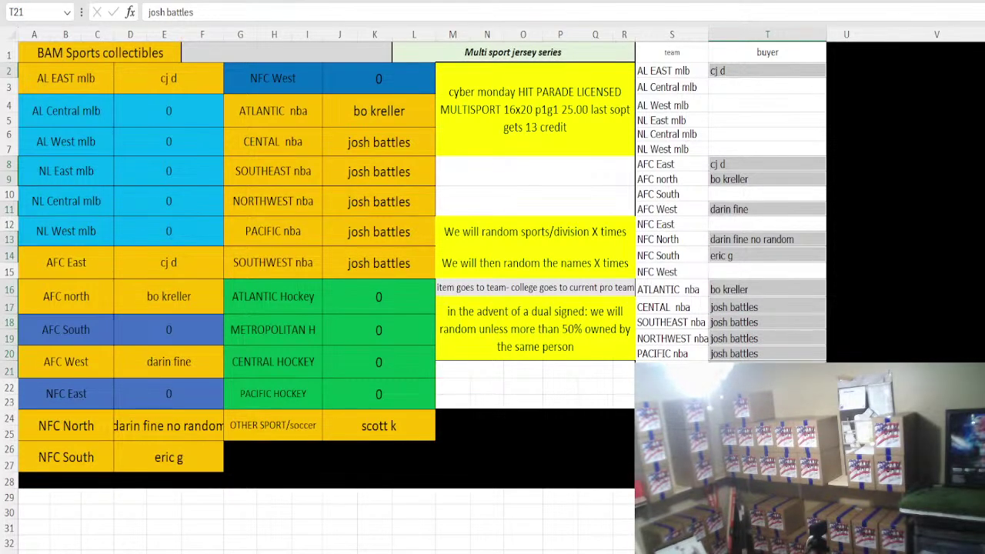
pyautogui.rightClick(738, 457)
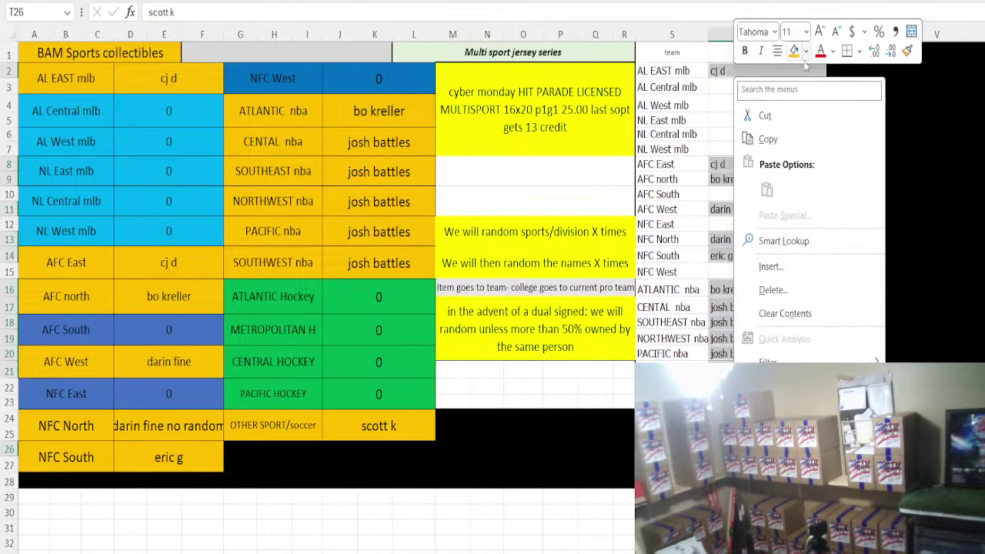
# Fill the selected buyer cells green.
pyautogui.click(806, 52)
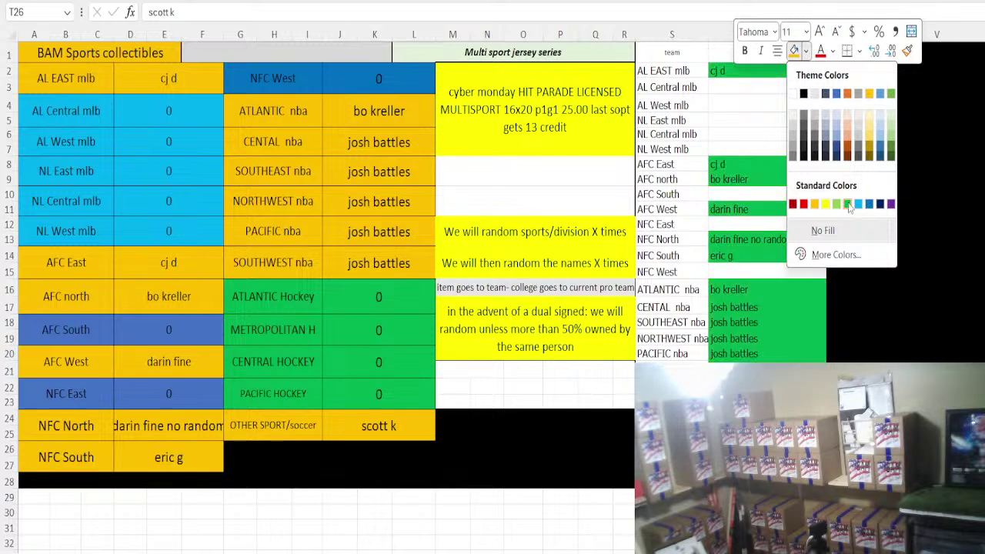
pyautogui.click(844, 204)
pyautogui.click(758, 105)
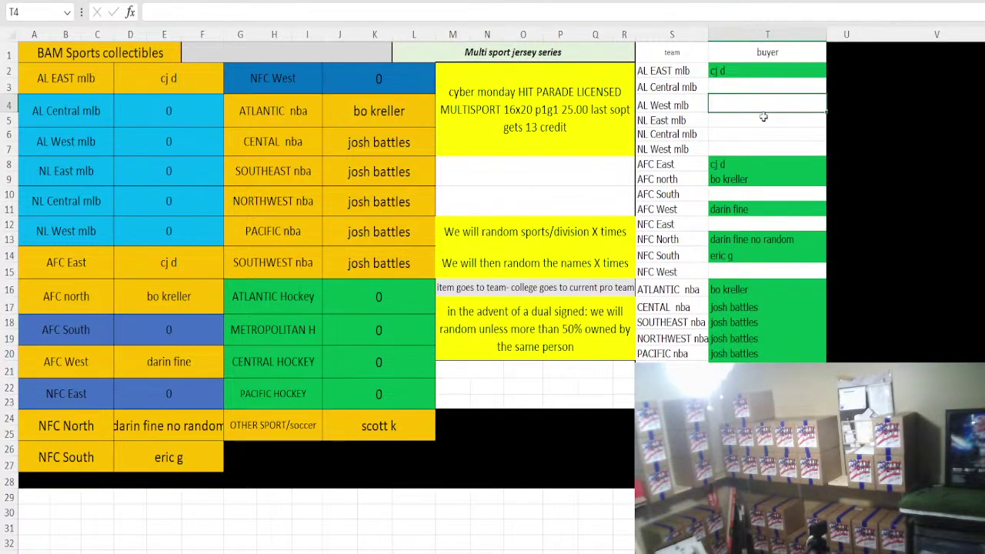
# Copy the buyer column T2:T26.
pyautogui.moveTo(737, 75); pyautogui.dragTo(738, 457)
pyautogui.rightClick(763, 360)
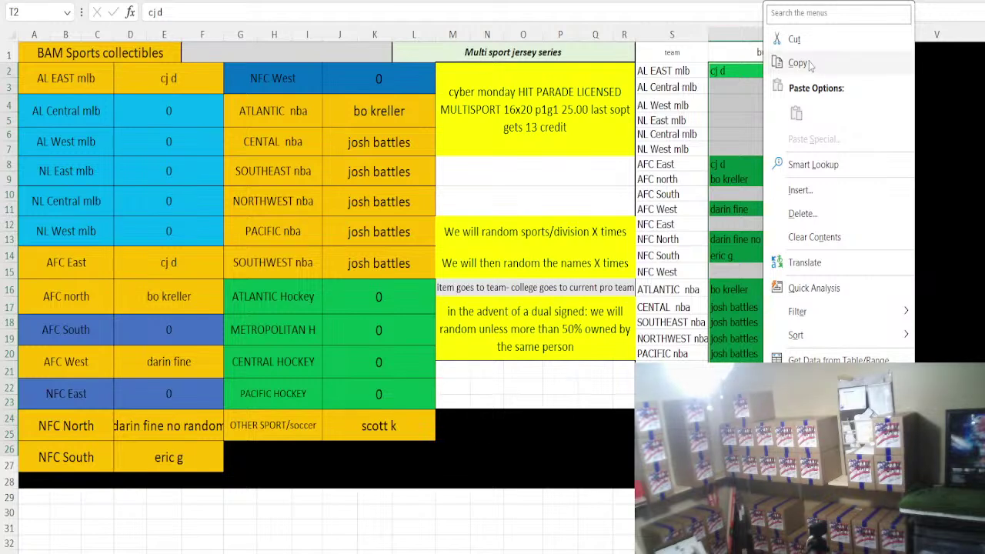
pyautogui.click(786, 64)
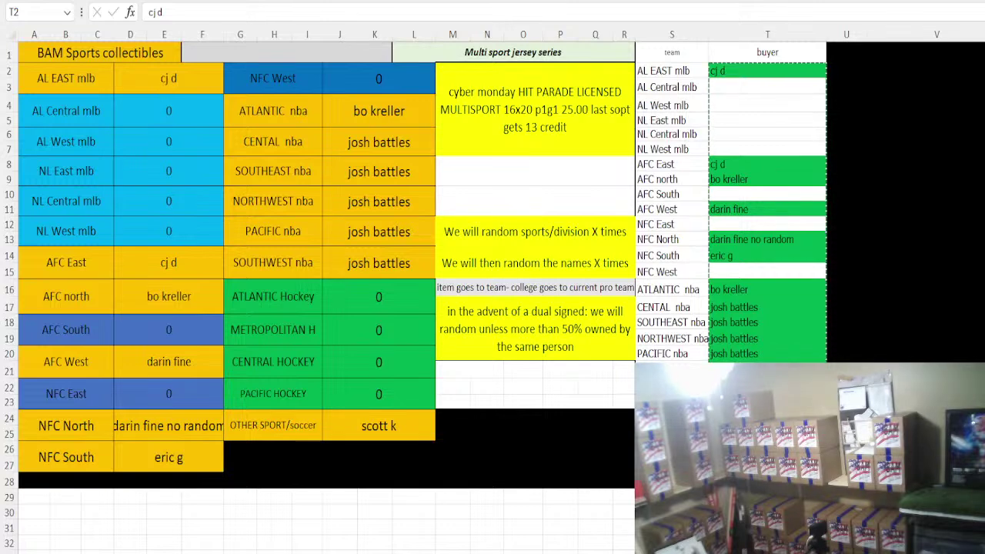
pyautogui.hotkey('alt', 'Tab')
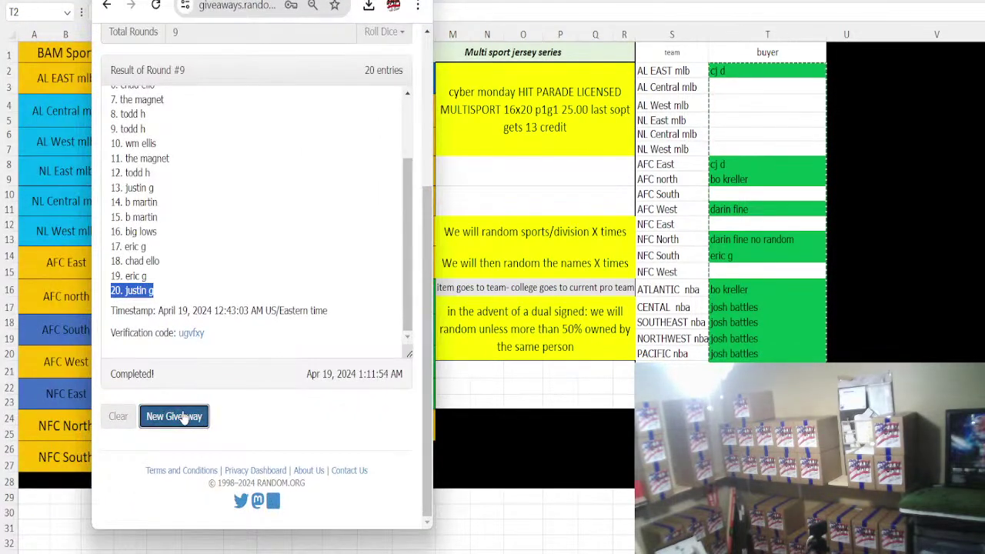
# Start a new giveaway with the pasted buyer entries, deleting the no-random line.
pyautogui.click(174, 416)
pyautogui.click(348, 168)
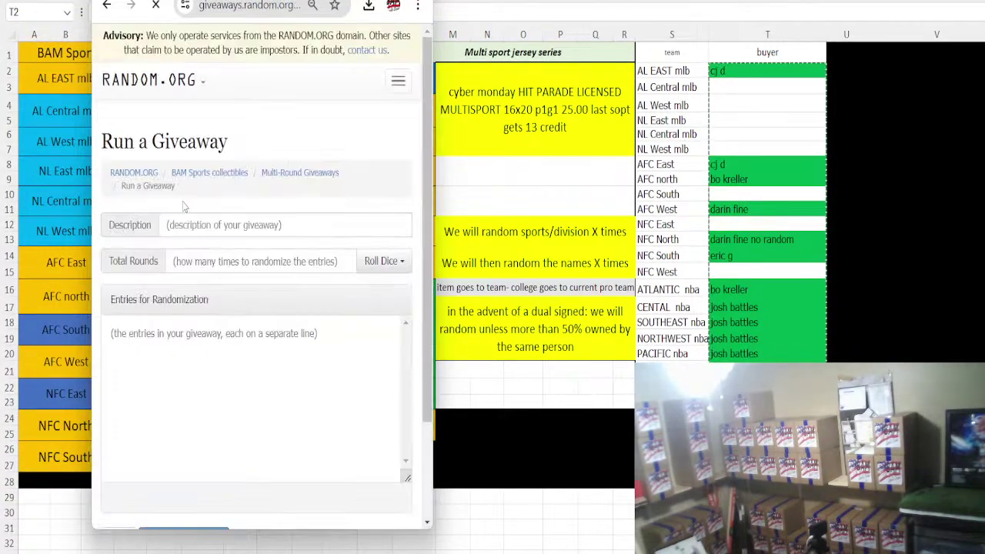
pyautogui.scroll(-3, 184, 206)
pyautogui.click(198, 216)
pyautogui.rightClick(198, 213)
pyautogui.click(215, 377)
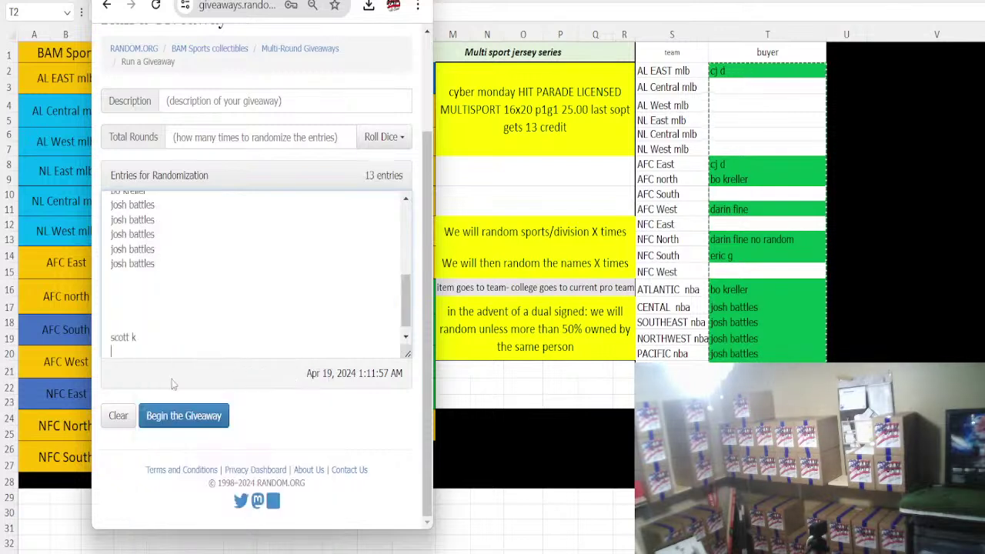
pyautogui.scroll(5, 201, 299)
pyautogui.moveTo(190, 309); pyautogui.dragTo(97, 313)
pyautogui.press('BackSpace')
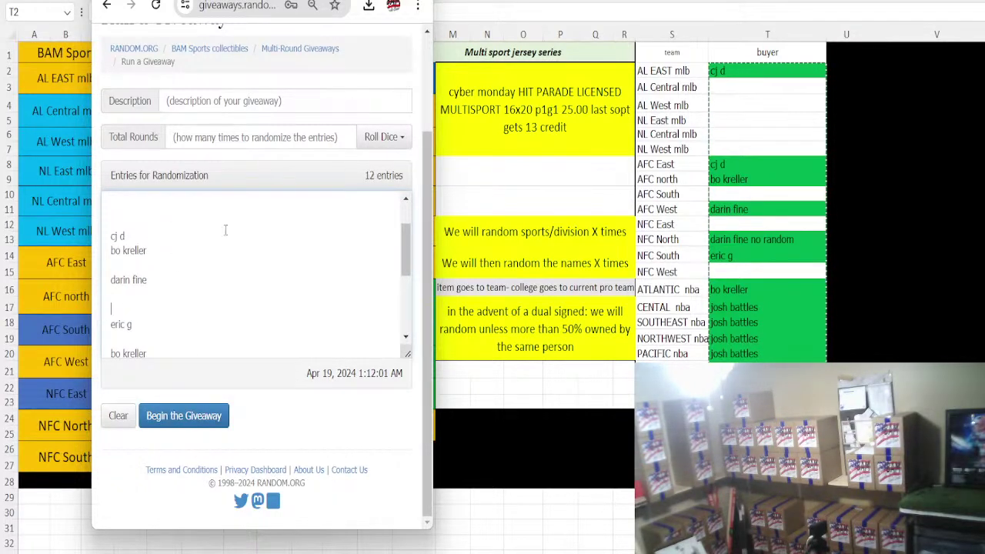
# Set the giveaway description to '16x20 5 6' and roll 2d6 for the rounds.
pyautogui.click(228, 101)
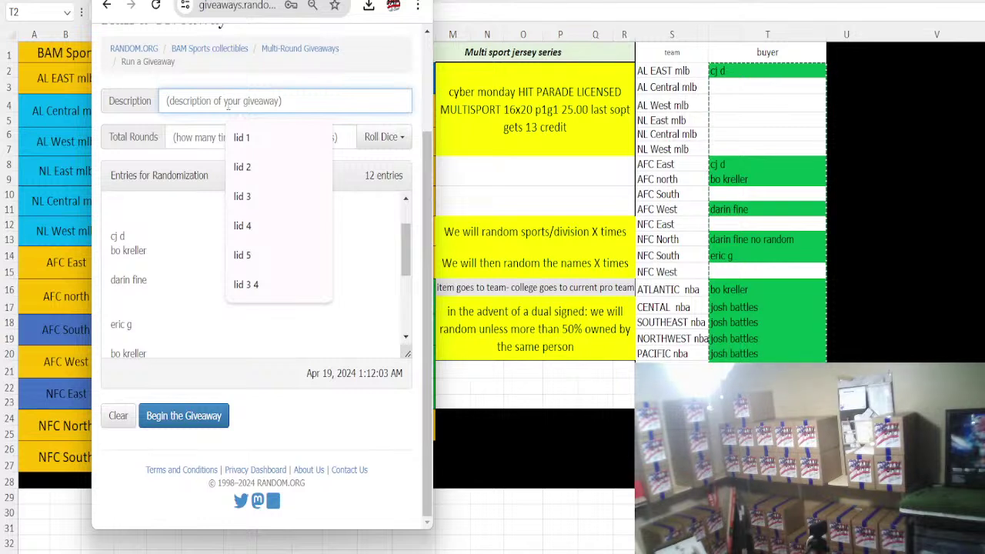
pyautogui.write('16x20')
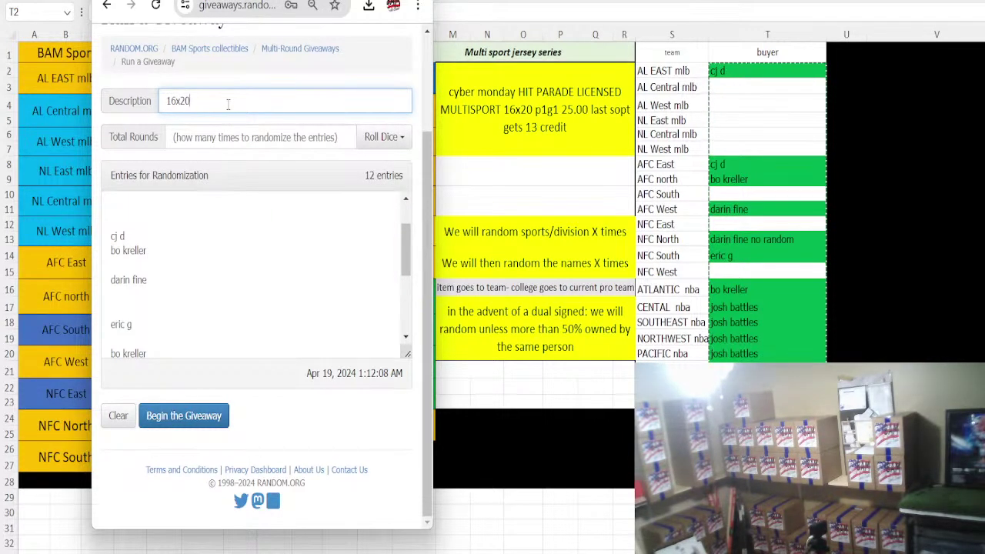
pyautogui.write('  5 6')
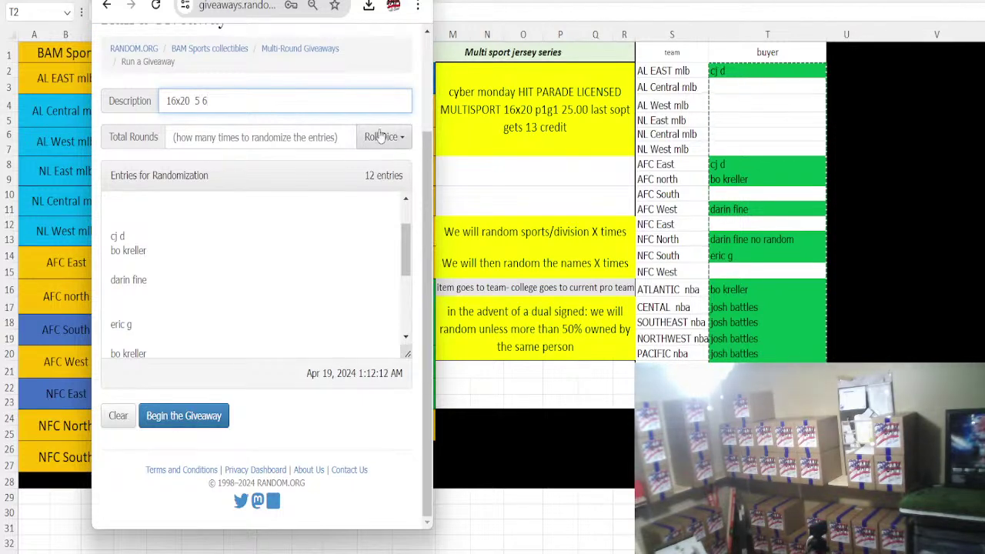
pyautogui.click(382, 137)
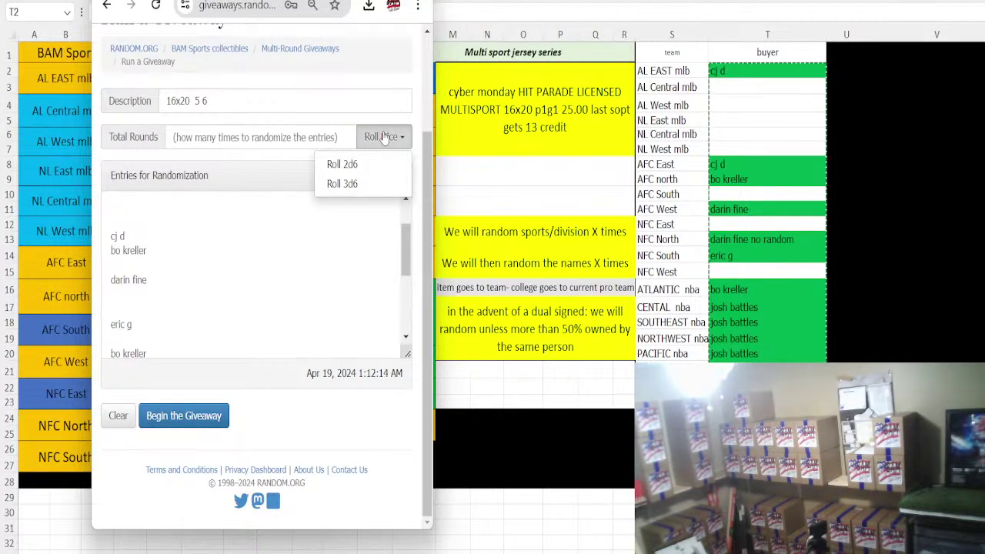
pyautogui.click(380, 166)
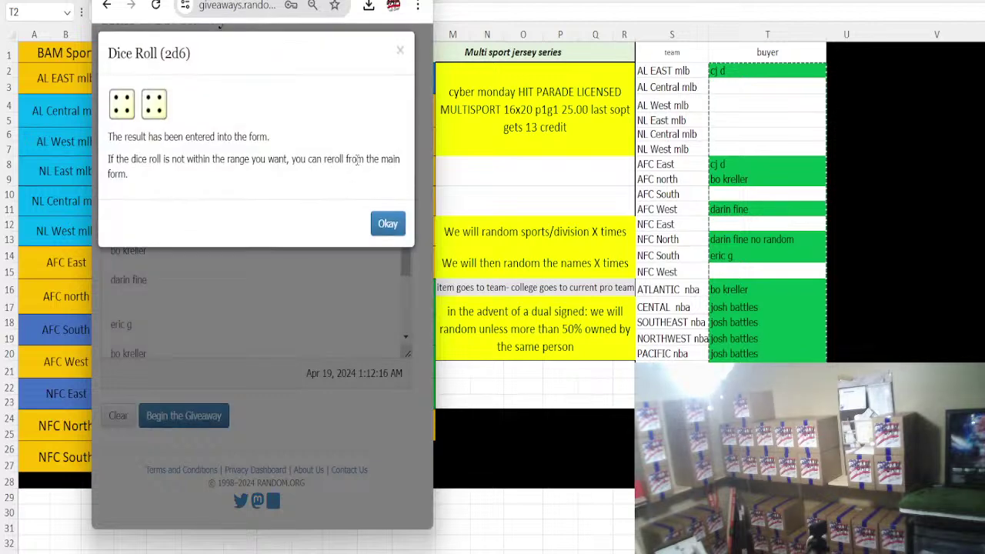
# Accept the 8-round dice result and begin the giveaway.
pyautogui.click(387, 223)
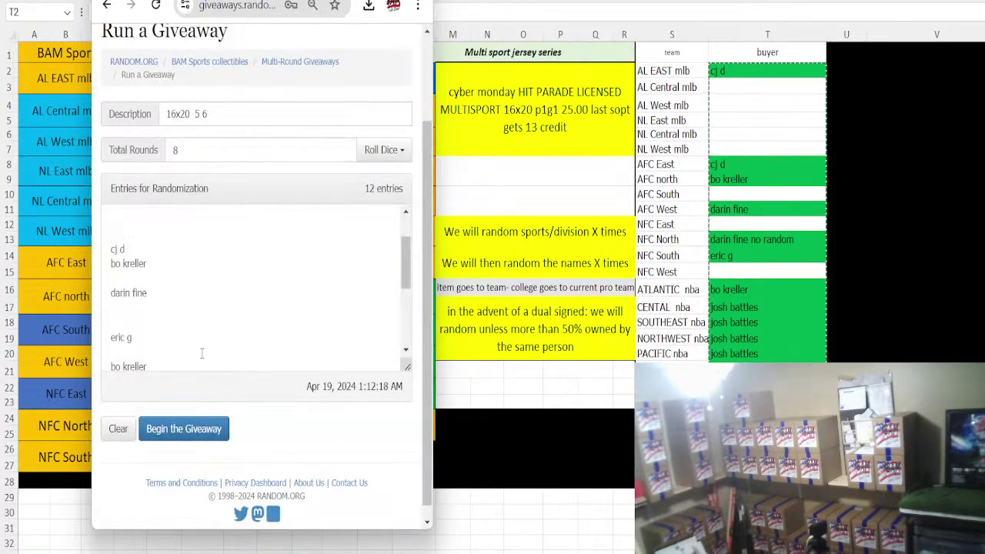
pyautogui.click(183, 428)
pyautogui.click(362, 130)
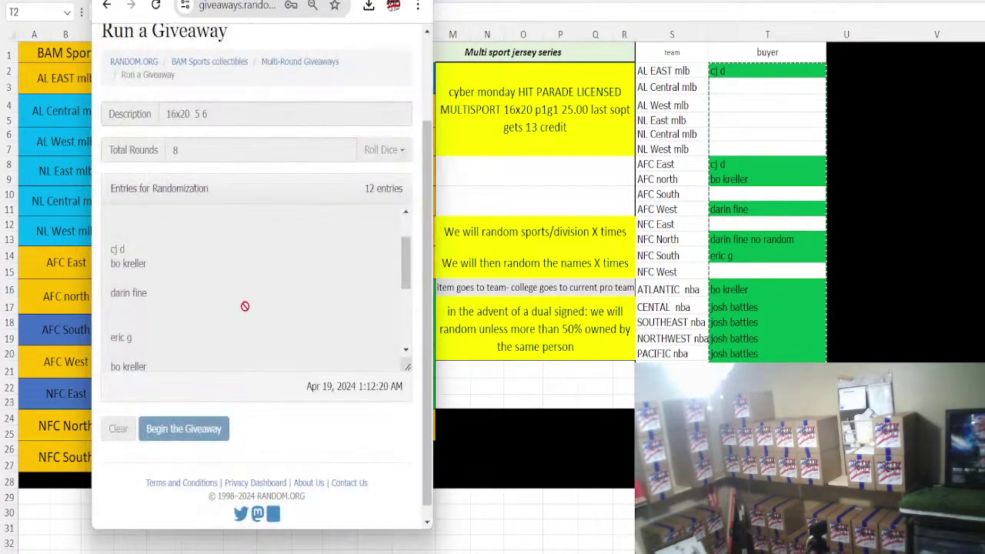
# Run the rounds through the final round and enlarge the results box to all 12 entries.
pyautogui.click(168, 429)
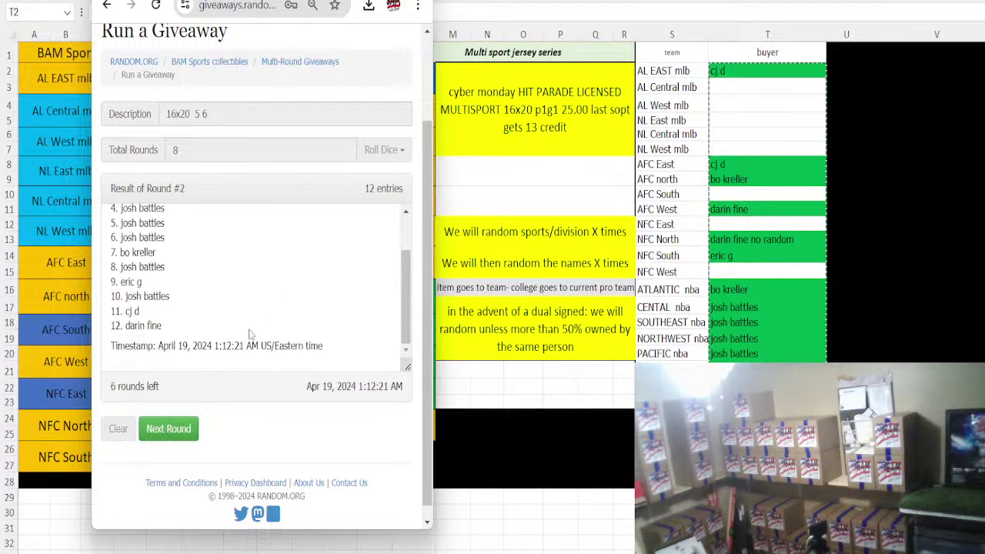
pyautogui.click(179, 429)
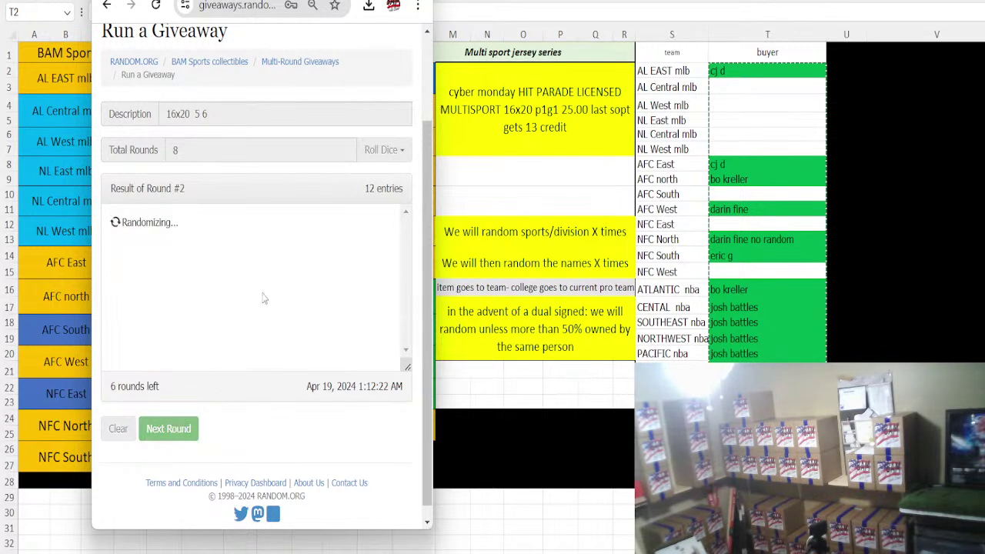
pyautogui.click(183, 422)
pyautogui.click(166, 416)
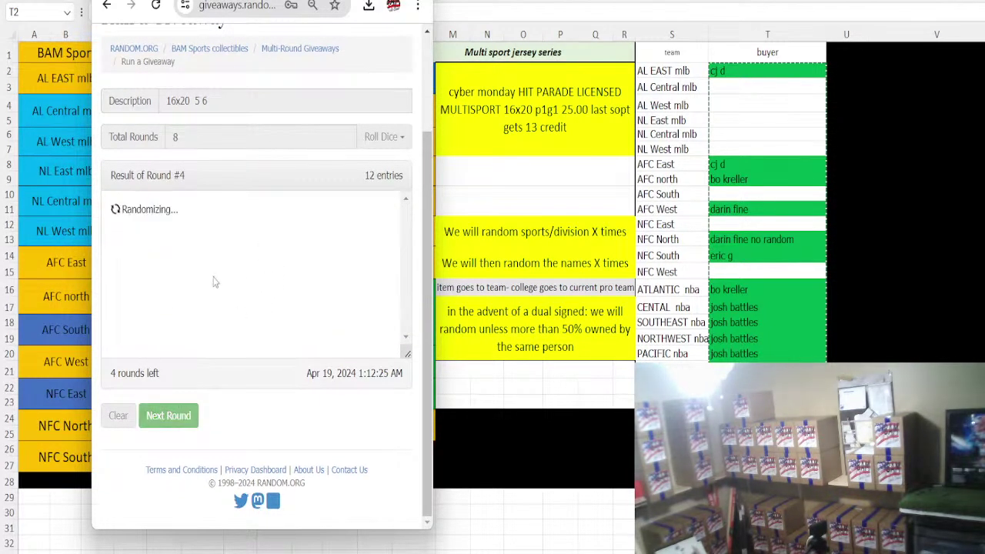
pyautogui.scroll(-2, 205, 255)
pyautogui.click(176, 413)
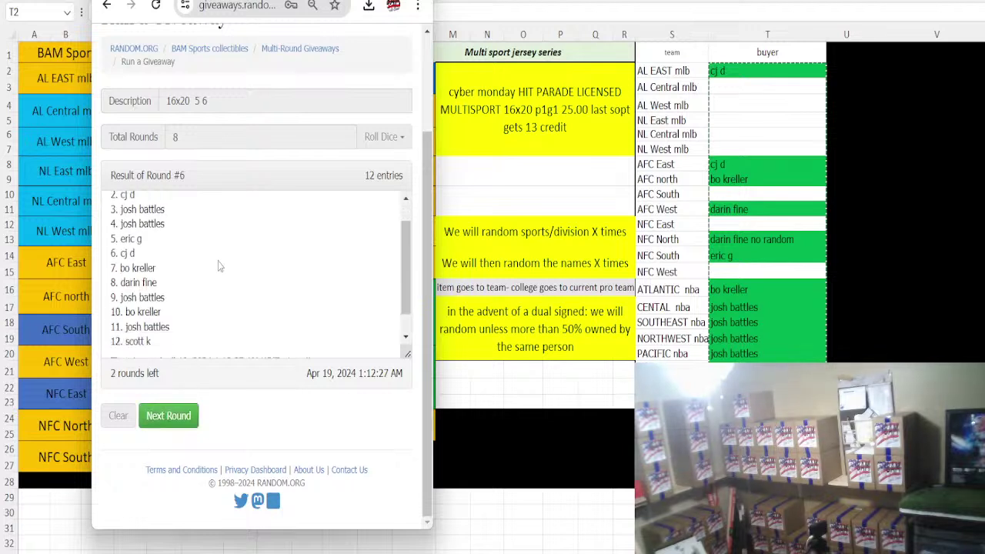
pyautogui.scroll(-2, 219, 266)
pyautogui.click(168, 415)
pyautogui.click(166, 414)
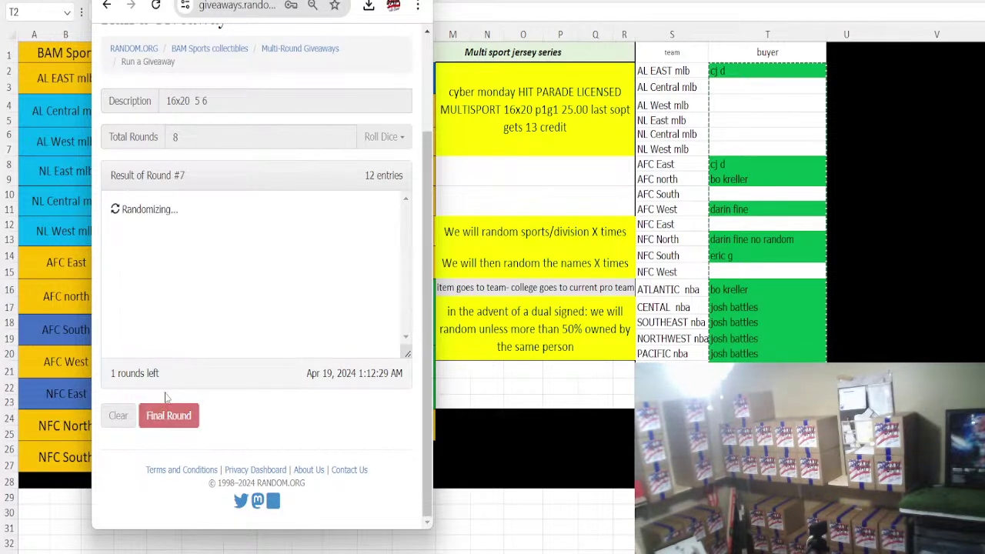
pyautogui.scroll(-3, 204, 264)
pyautogui.moveTo(405, 353); pyautogui.dragTo(416, 430)
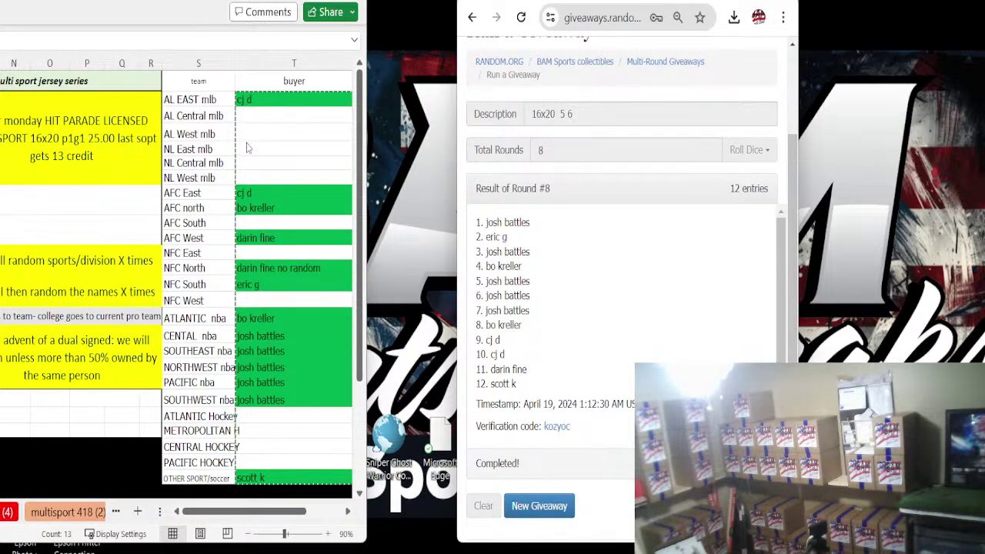
# Paste the first five final-round results into the buyer column starting at AL Central.
pyautogui.moveTo(474, 221); pyautogui.dragTo(562, 286)
pyautogui.rightClick(502, 275)
pyautogui.click(525, 285)
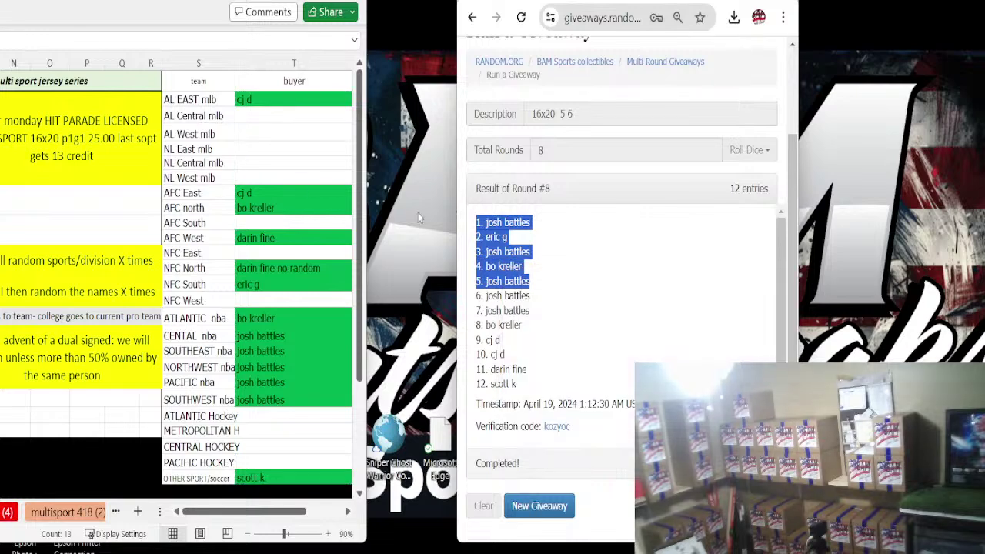
pyautogui.click(248, 115)
pyautogui.rightClick(257, 117)
pyautogui.click(290, 138)
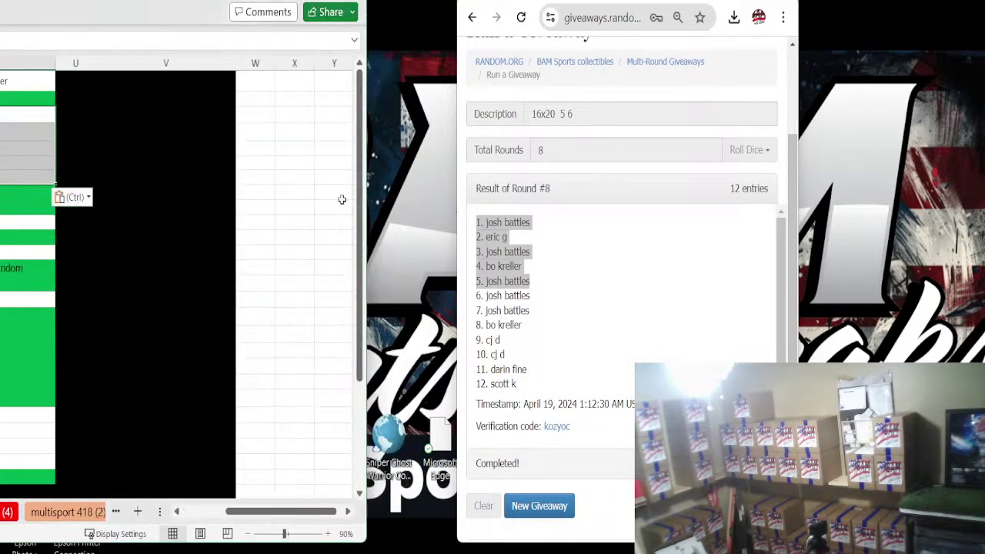
# Narrow Excel beside the browser and paste the sixth result into AFC South.
pyautogui.moveTo(156, 10); pyautogui.dragTo(212, 12)
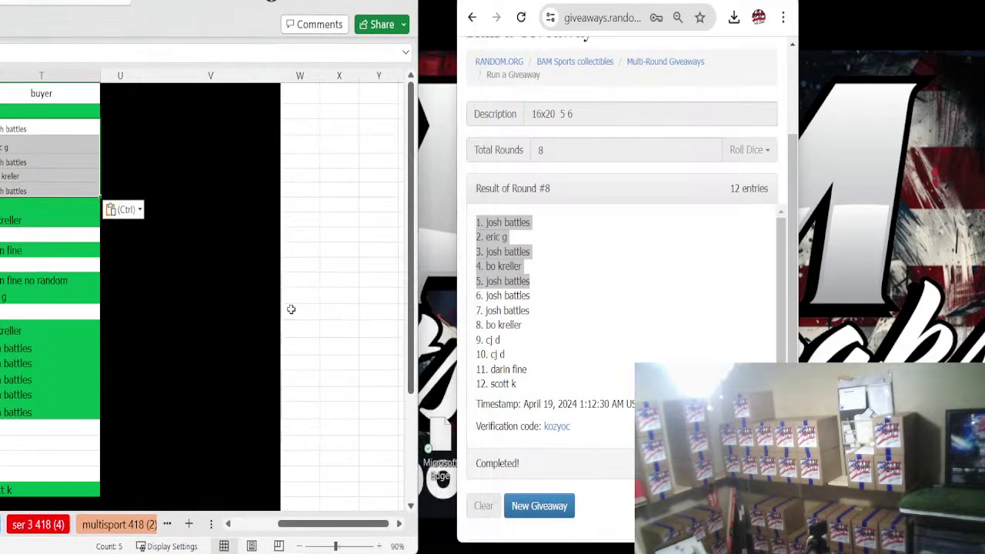
pyautogui.click(399, 525)
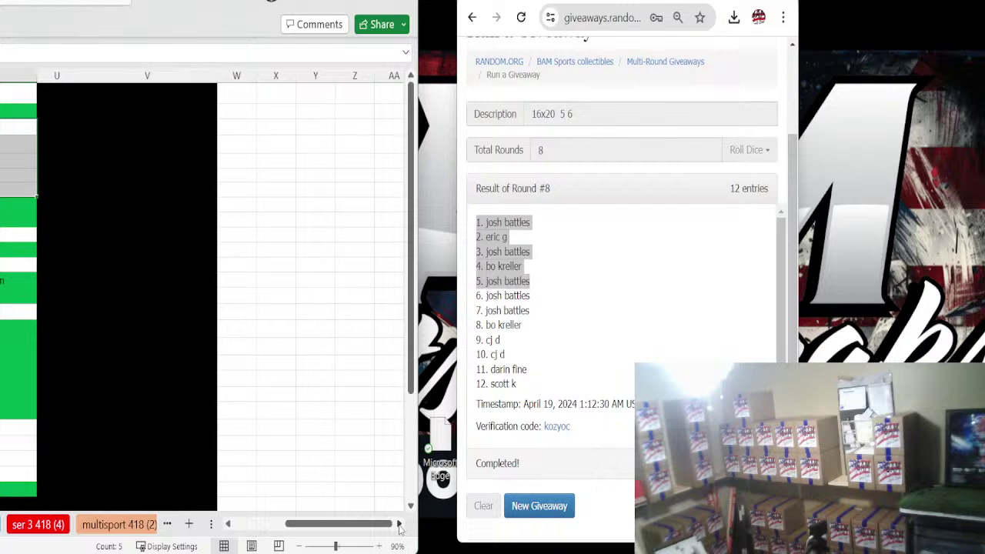
pyautogui.click(227, 524)
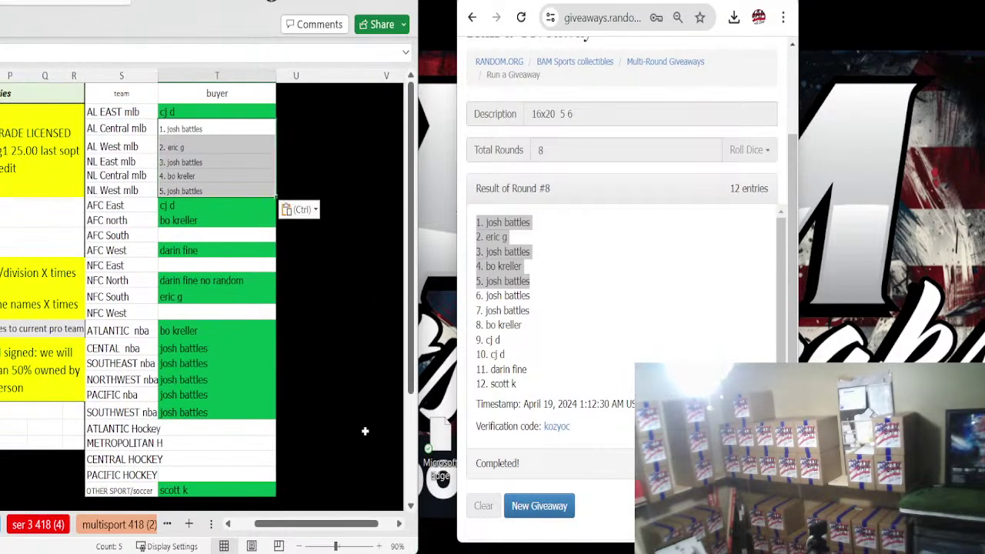
pyautogui.moveTo(416, 418); pyautogui.dragTo(314, 419)
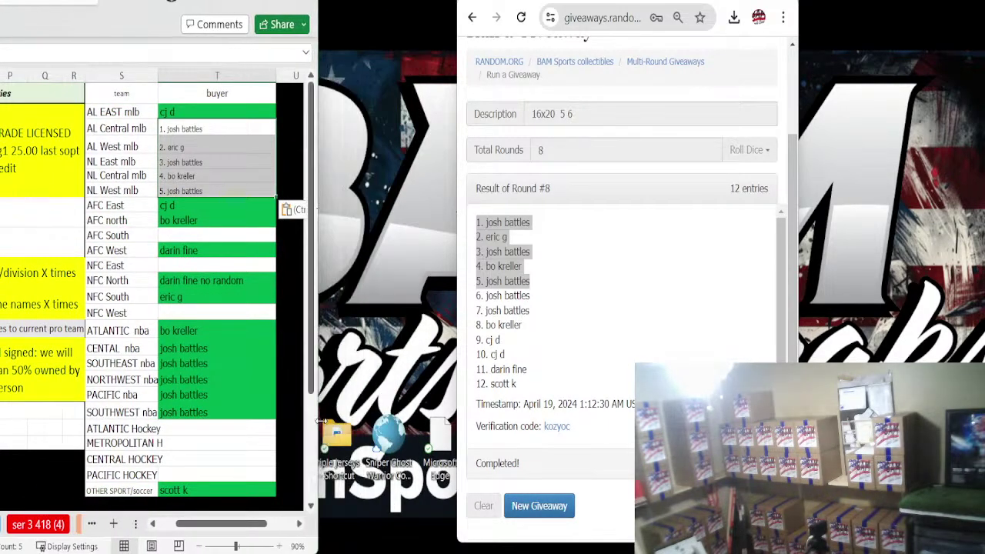
pyautogui.click(219, 250)
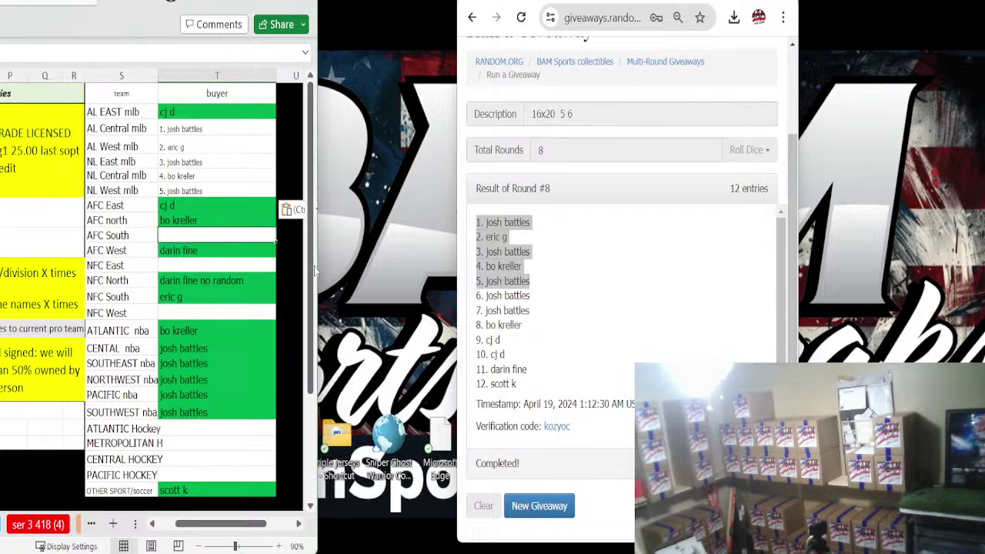
pyautogui.moveTo(546, 298); pyautogui.dragTo(465, 303)
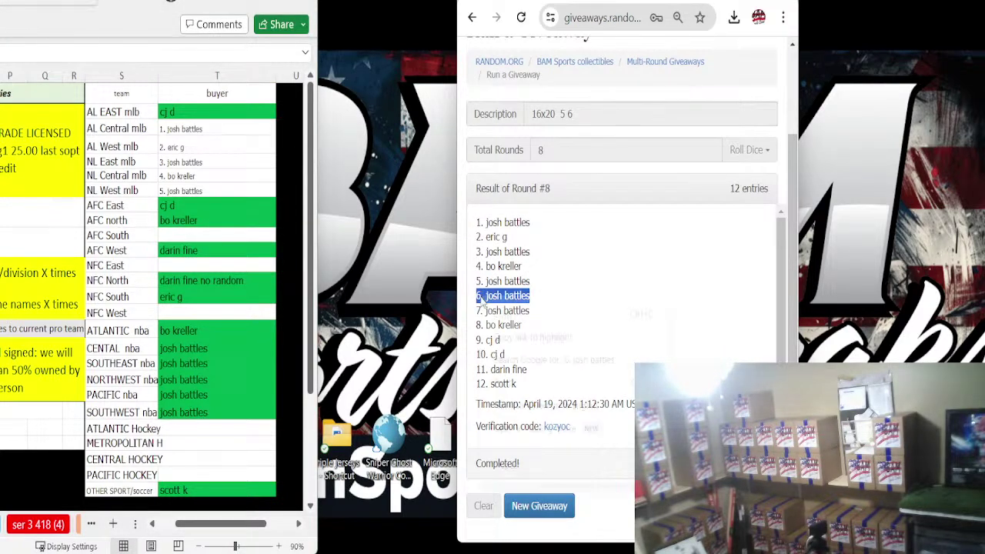
pyautogui.rightClick(479, 301)
pyautogui.click(500, 314)
pyautogui.click(198, 234)
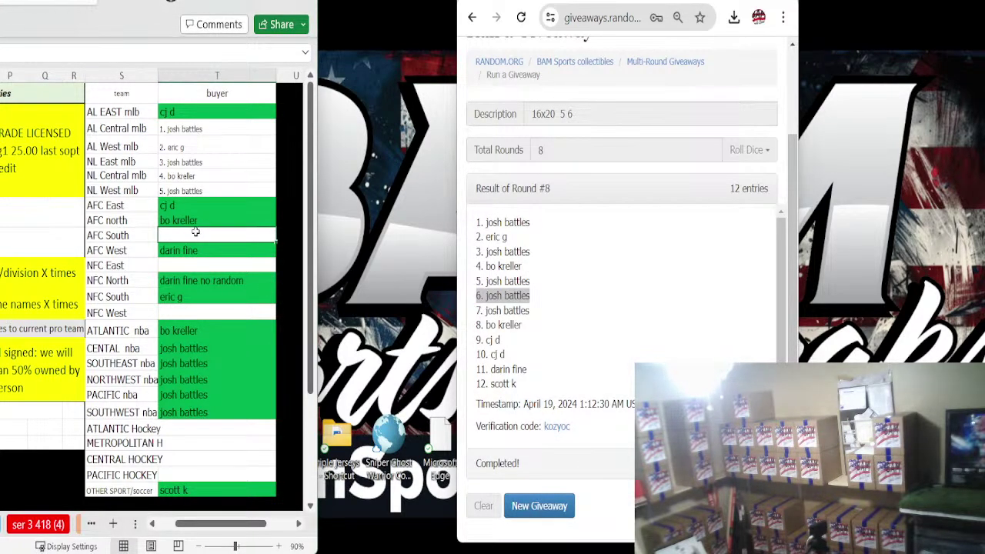
pyautogui.rightClick(196, 234)
pyautogui.click(226, 139)
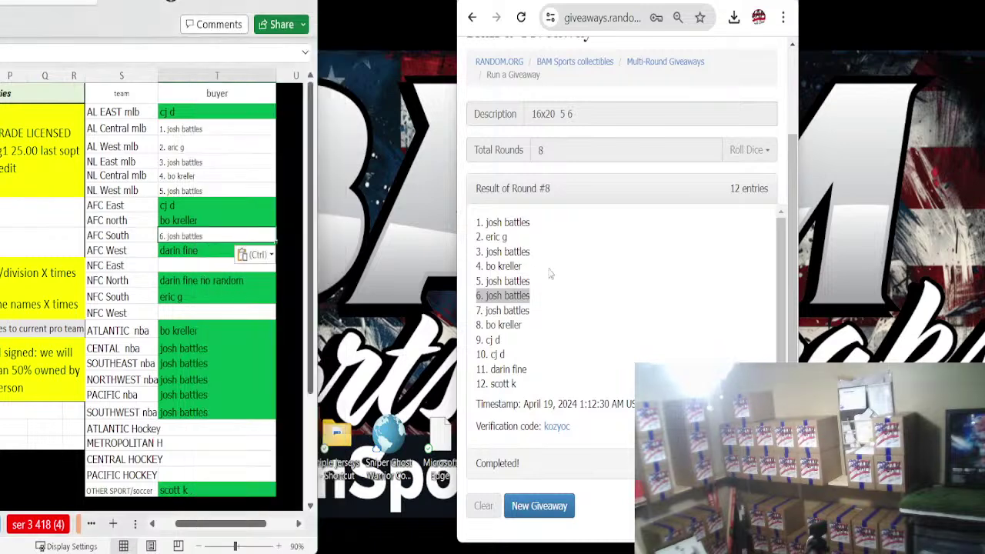
# Paste the seventh result into NFC East and the eighth into NFC West.
pyautogui.moveTo(477, 308)
pyautogui.mouseDown()
pyautogui.moveTo(538, 339)
pyautogui.moveTo(460, 316)
pyautogui.mouseUp()
pyautogui.click(538, 339)
pyautogui.rightClick(492, 315)
pyautogui.click(510, 329)
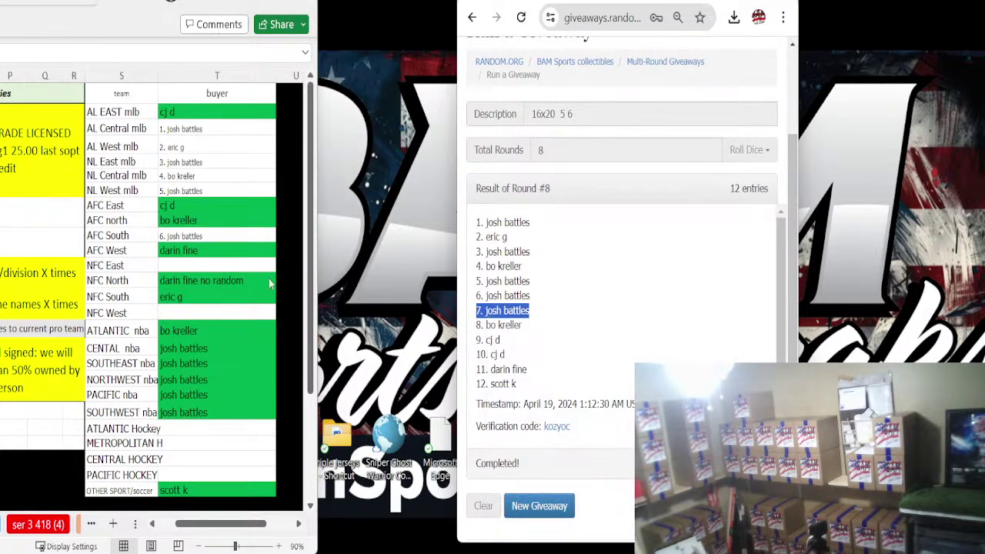
pyautogui.click(223, 262)
pyautogui.rightClick(220, 265)
pyautogui.click(244, 138)
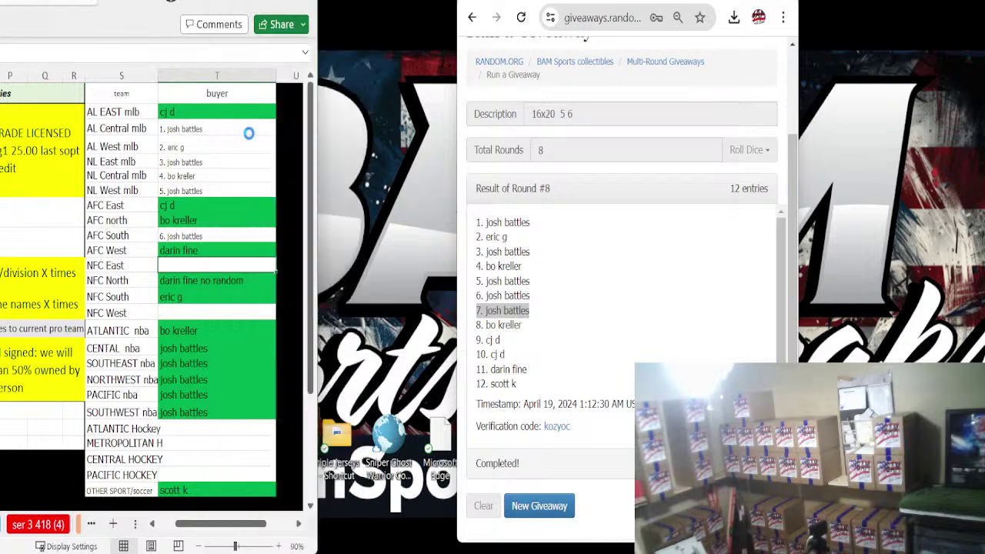
pyautogui.moveTo(540, 326); pyautogui.dragTo(478, 324)
pyautogui.rightClick(480, 325)
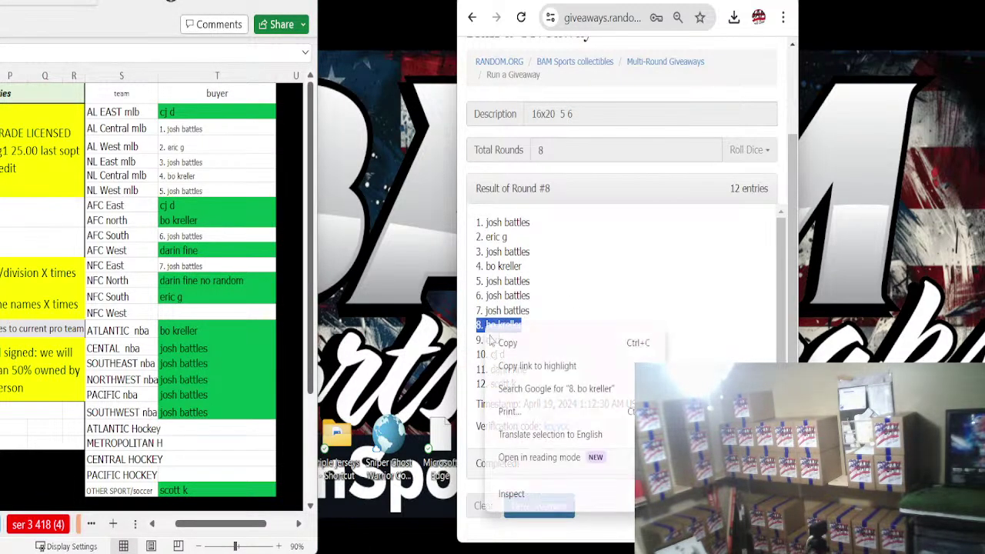
pyautogui.click(502, 340)
pyautogui.click(177, 310)
pyautogui.rightClick(177, 310)
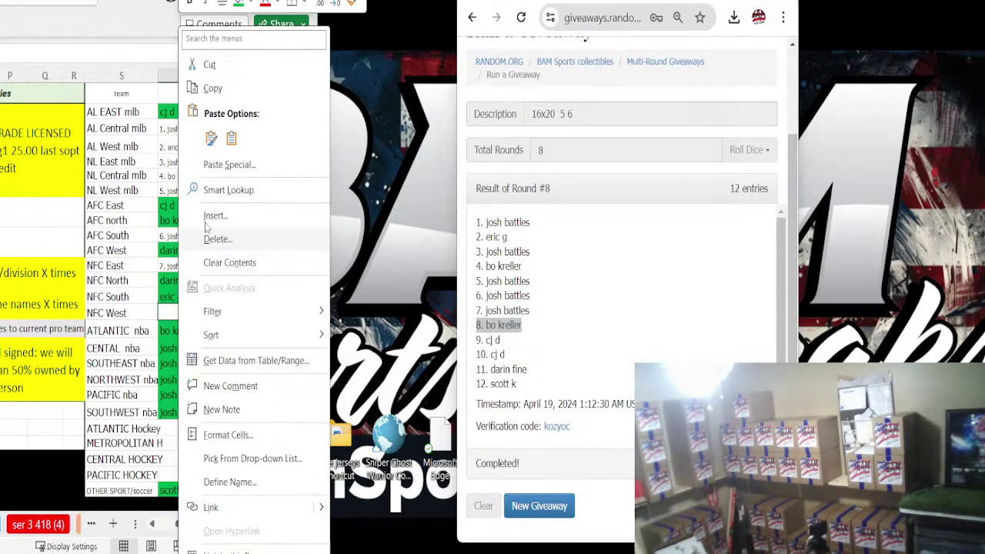
pyautogui.click(202, 137)
# Paste results 9–12 into the four hockey buyer cells starting at ATLANTIC.
pyautogui.scroll(-1, 623, 311)
pyautogui.scroll(-1, 623, 311)
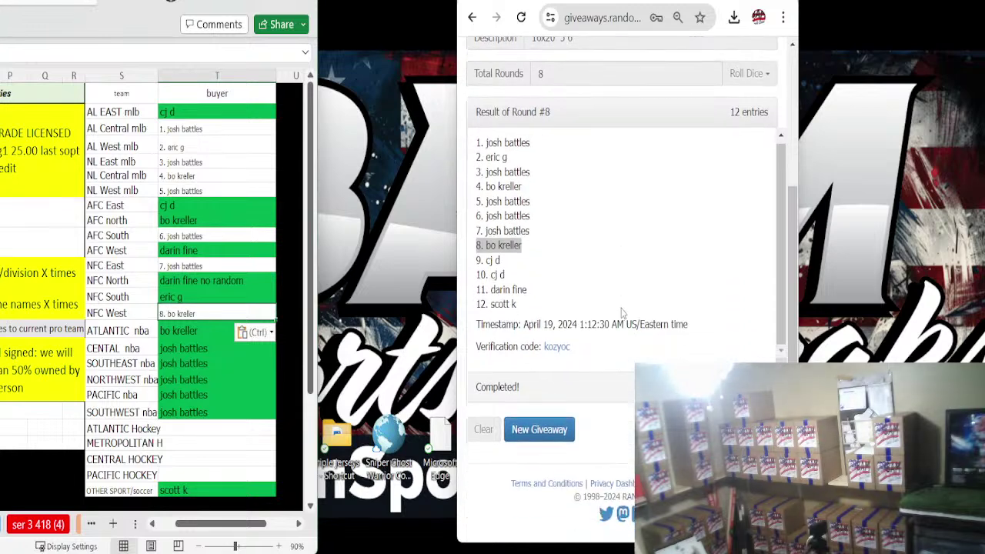
pyautogui.moveTo(477, 261); pyautogui.dragTo(550, 306)
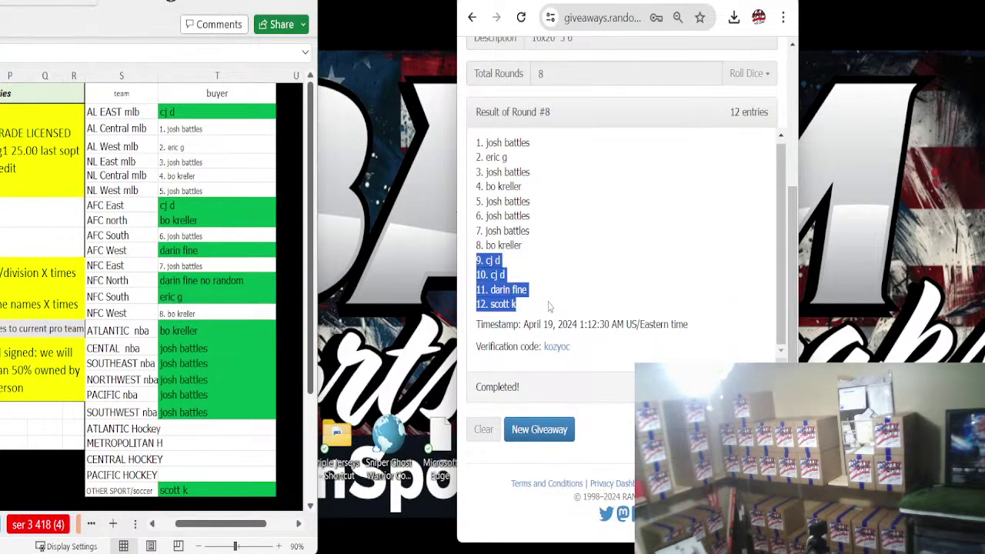
pyautogui.rightClick(498, 306)
pyautogui.click(517, 315)
pyautogui.click(188, 429)
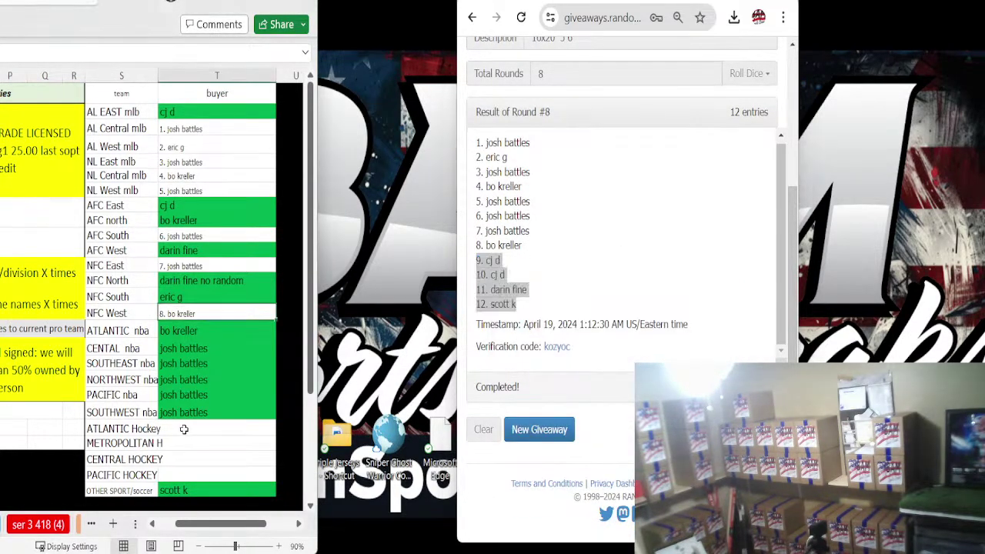
pyautogui.rightClick(188, 428)
pyautogui.click(214, 137)
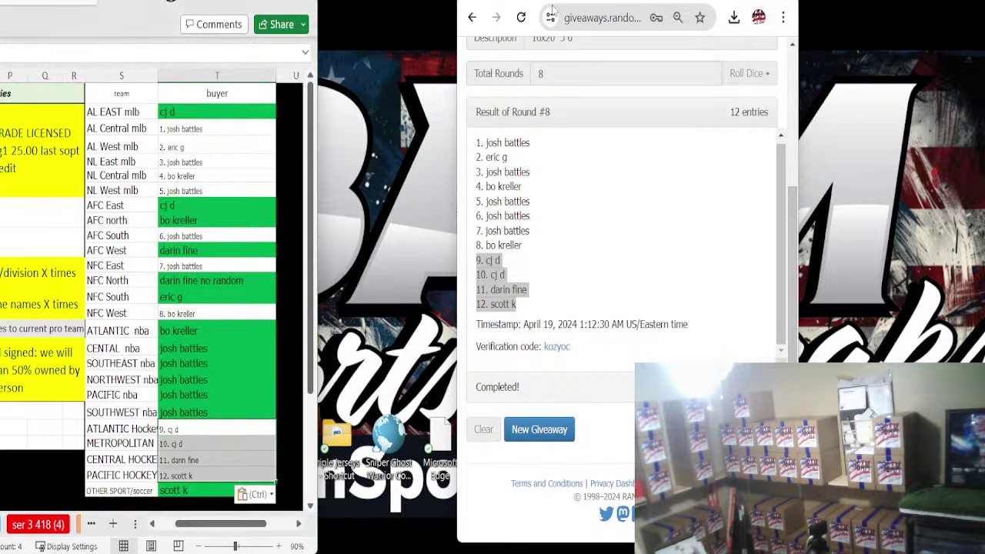
# Close the giveaway browser window and show the workbook full screen.
pyautogui.hotkey('ctrl', 'w')
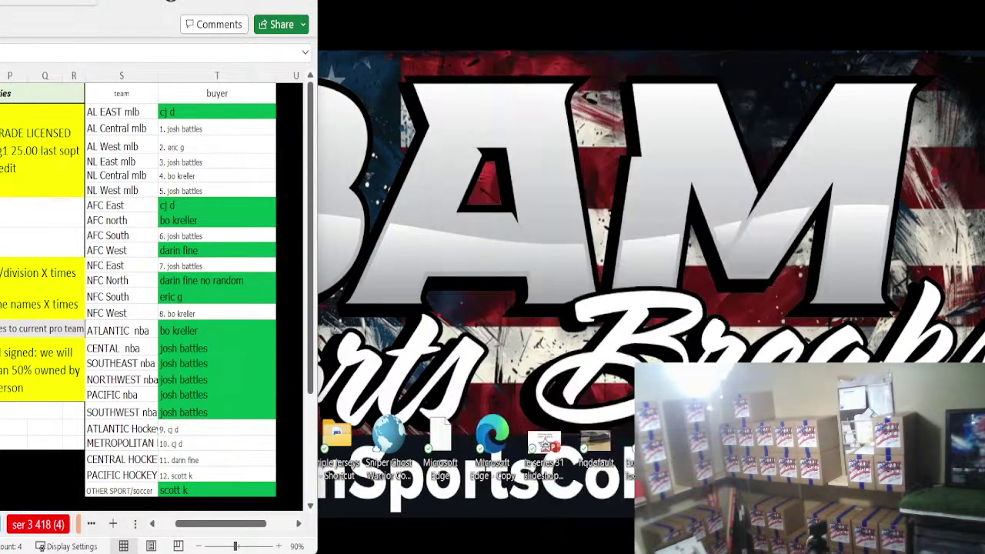
pyautogui.click(269, 5)
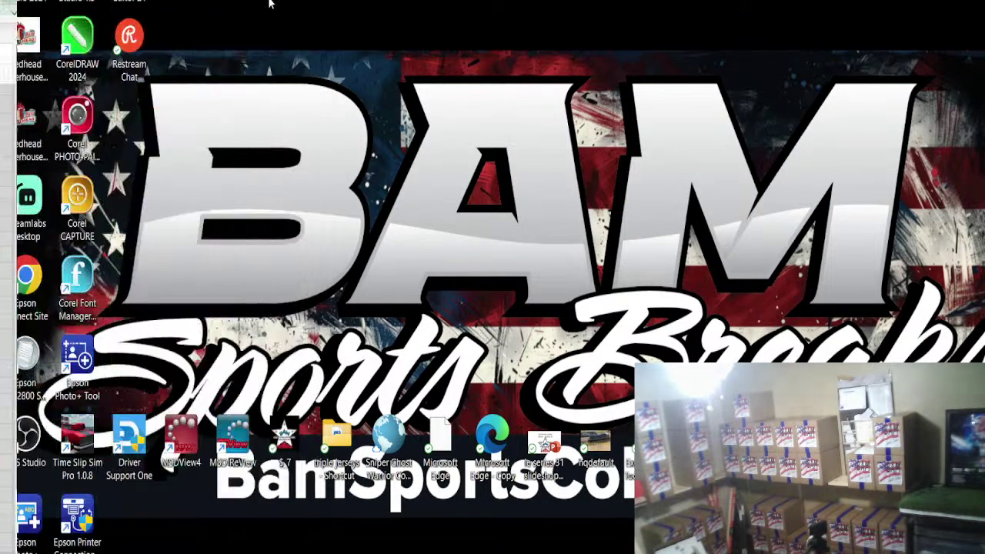
pyautogui.hotkey('alt', 'Tab')
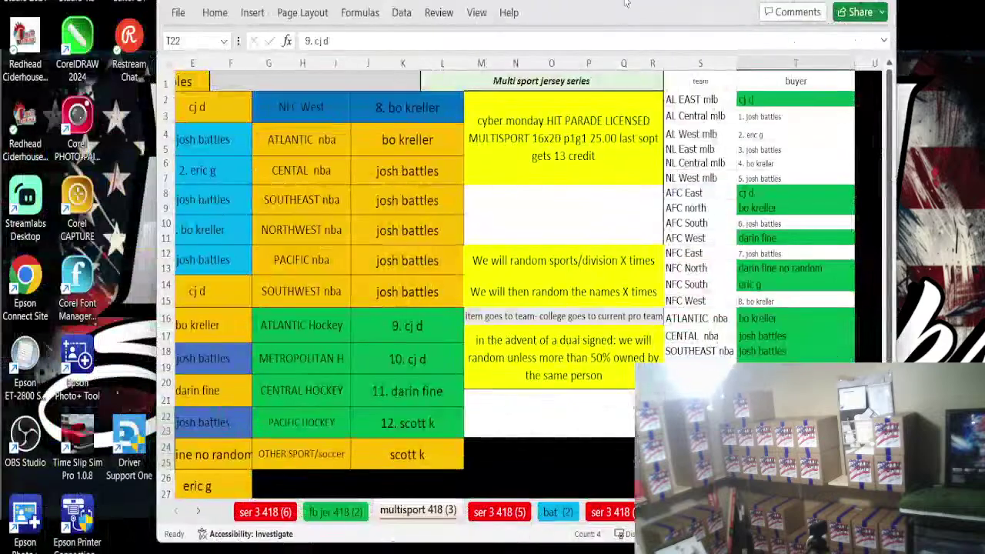
pyautogui.hotkey('ctrl', 'shift', 'F1')
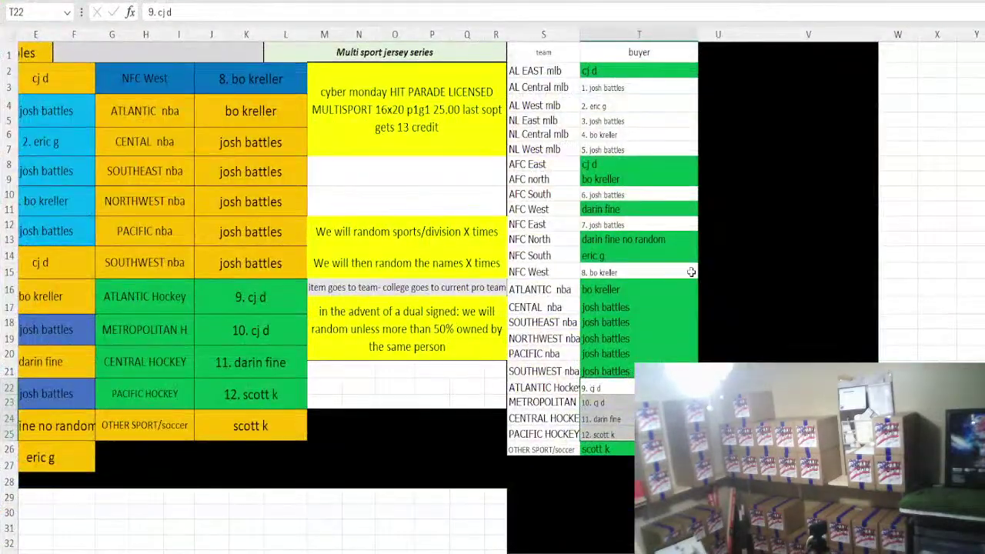
pyautogui.hscroll(-2, 492, 277)
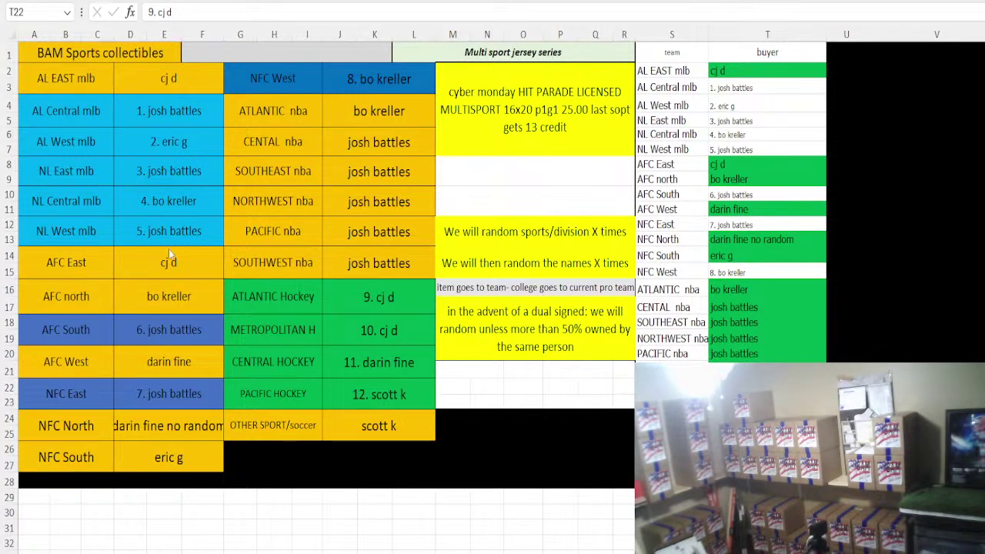
# Enter the Metropolitan Hockey buyer's name in J18 and the Pacific Hockey buyer's below it, then recheck J18.
pyautogui.click(390, 321)
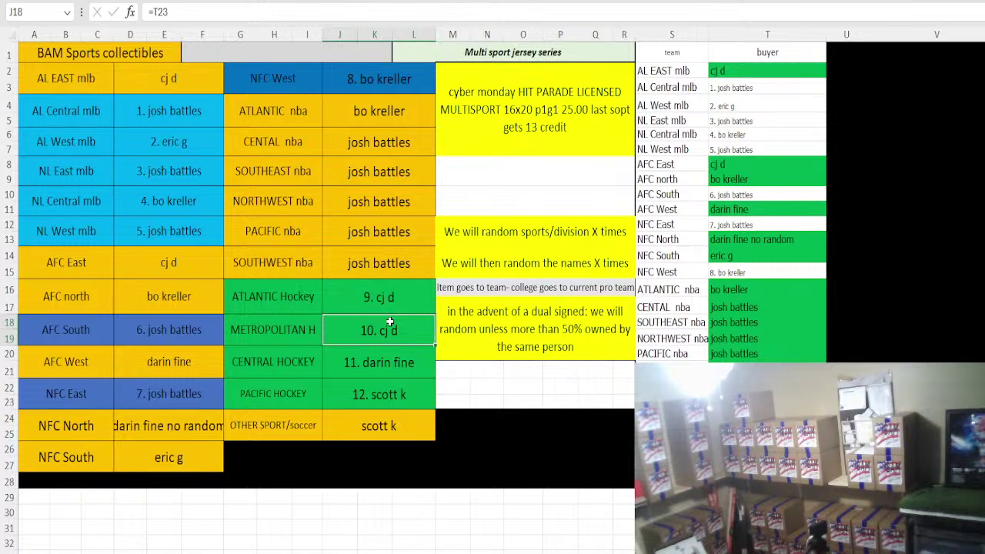
pyautogui.moveTo(391, 338)
pyautogui.mouseDown()
pyautogui.moveTo(394, 384)
pyautogui.moveTo(391, 338)
pyautogui.mouseUp()
pyautogui.write('scott k')
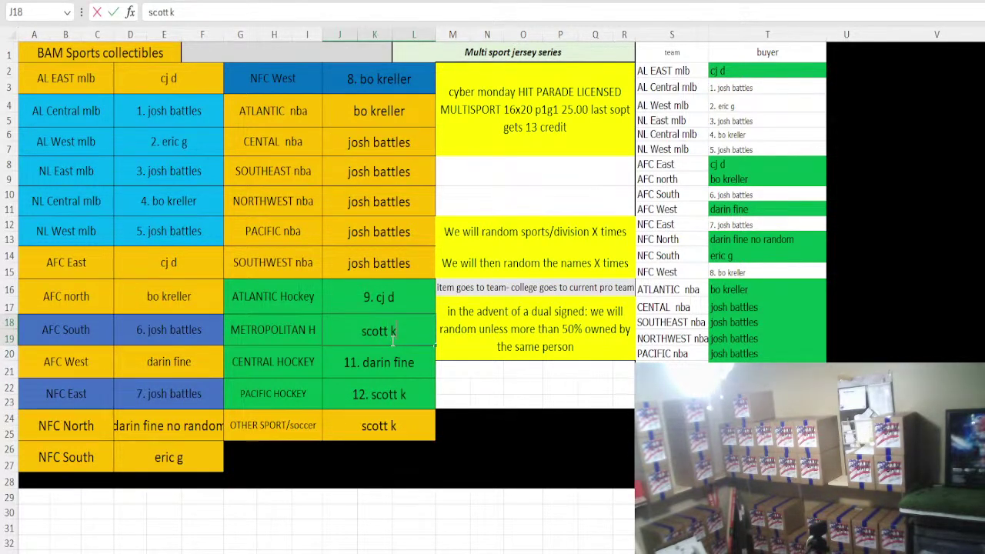
pyautogui.press('Return')
pyautogui.write('cj')
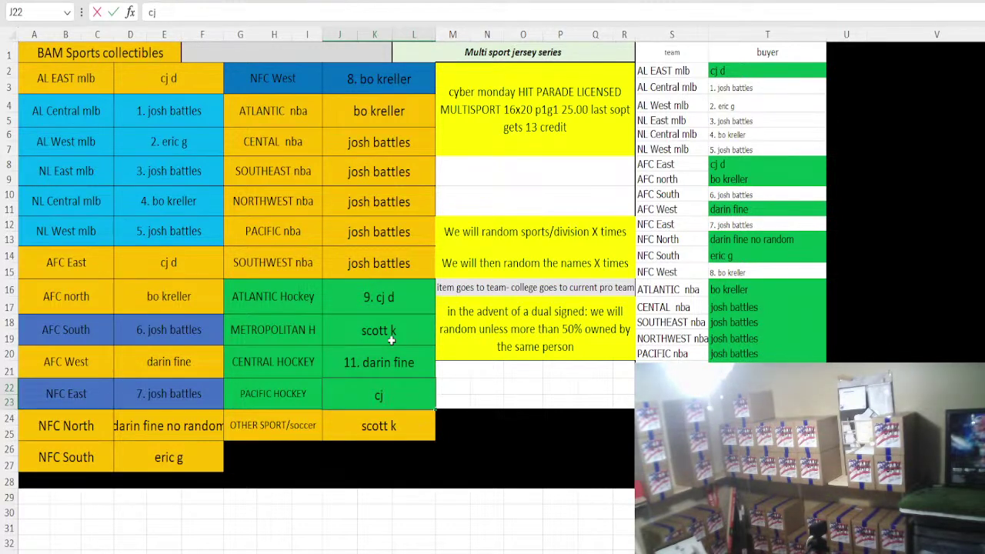
pyautogui.write(' d')
pyautogui.press('Return')
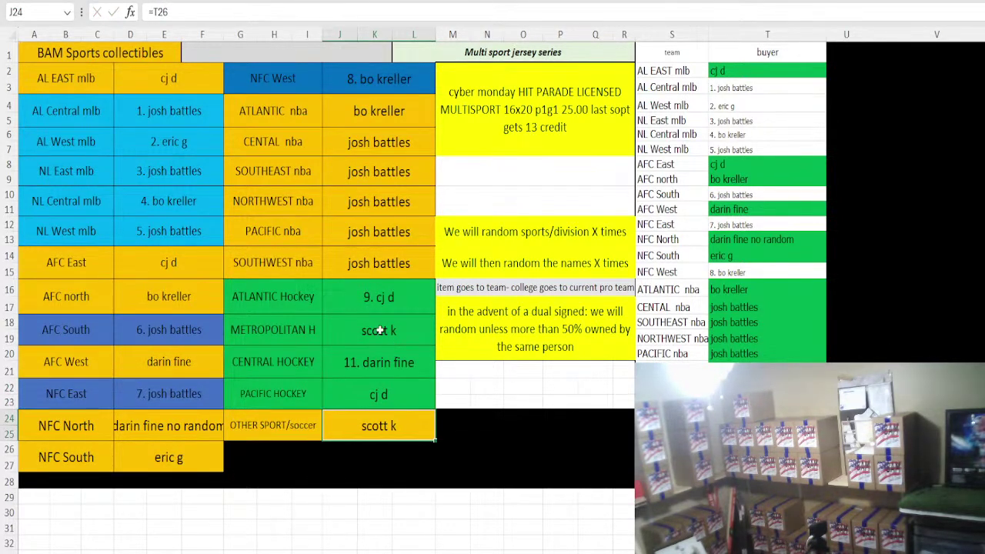
pyautogui.click(379, 330)
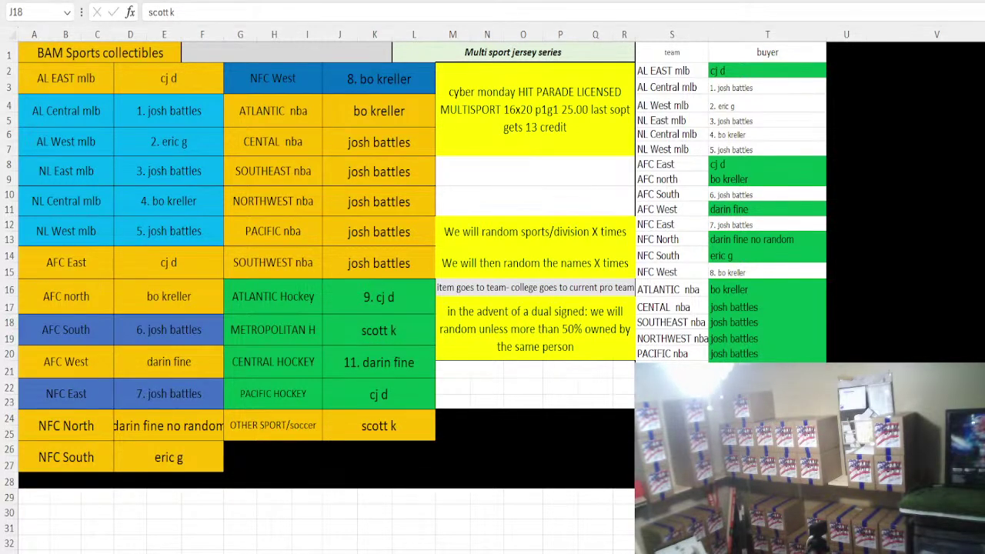
# Bring up the RANDOM.ORG window over the sheet and start a fresh giveaway.
pyautogui.hotkey('alt', 'Tab')
pyautogui.moveTo(61, 37); pyautogui.dragTo(357, 2)
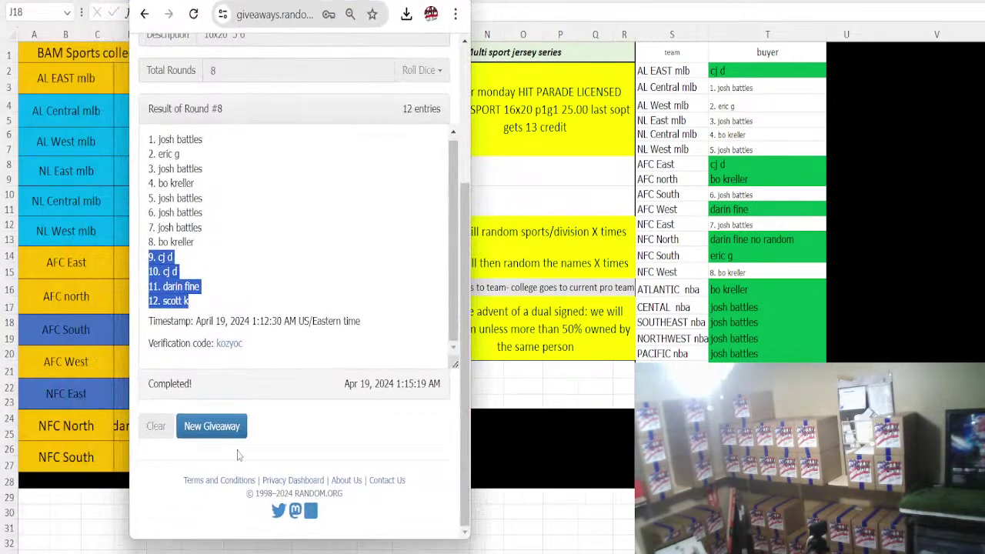
pyautogui.click(230, 426)
pyautogui.click(425, 179)
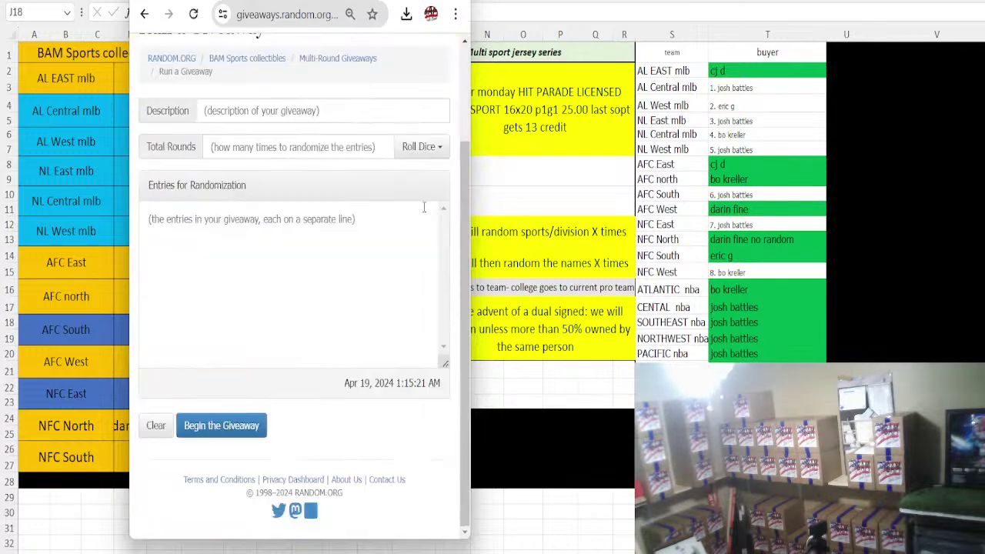
# Enter the open spots 1, 3, 4, 5, 6 and 8 as giveaway entries.
pyautogui.click(281, 239)
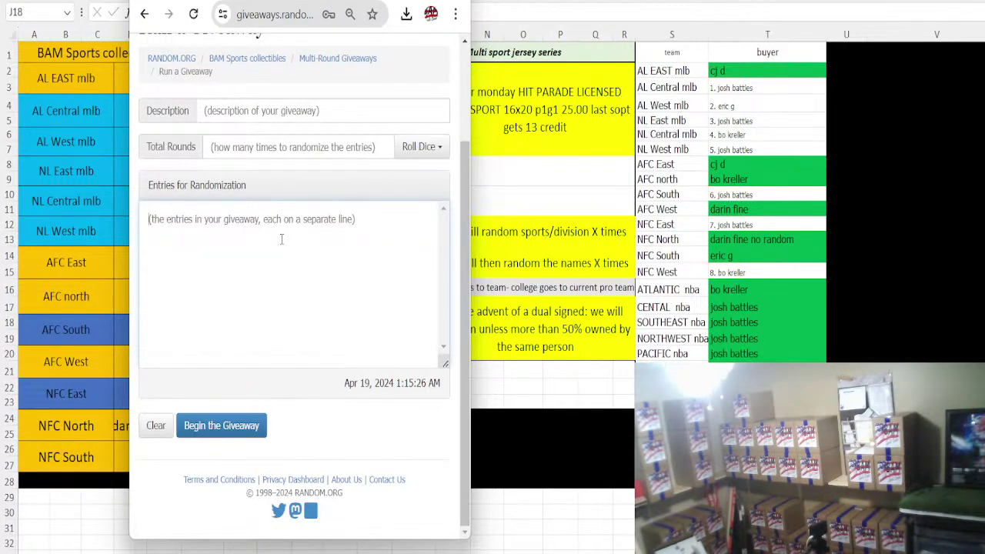
pyautogui.write('1')
pyautogui.press('Return')
pyautogui.write('3')
pyautogui.press('Return')
pyautogui.write('4 ')
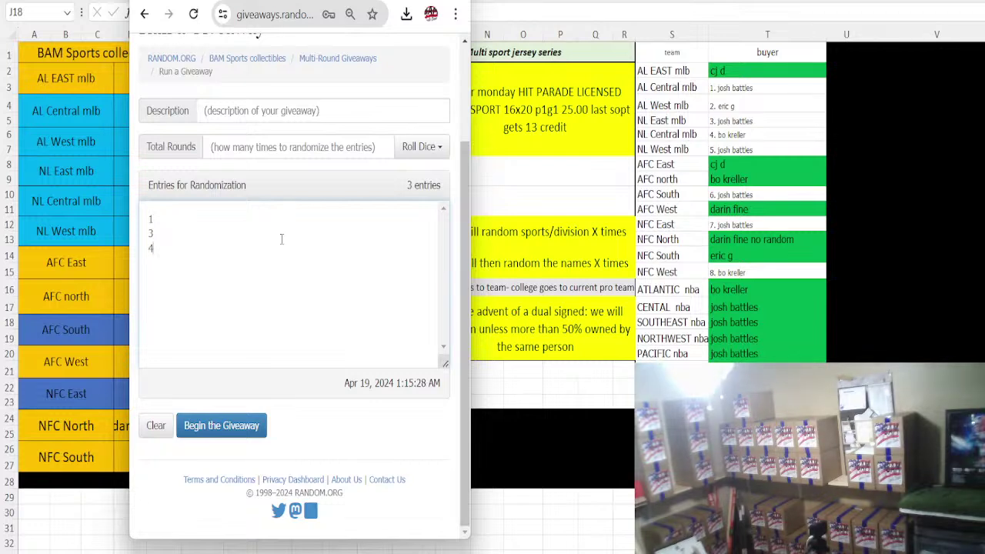
pyautogui.write('5')
pyautogui.press('Return')
pyautogui.write('6')
pyautogui.press('Return')
pyautogui.write('8')
pyautogui.press('Return')
# Set the description to '16x20 5 6' and roll 2d6 to get 8 rounds.
pyautogui.click(254, 113)
pyautogui.write('16x20')
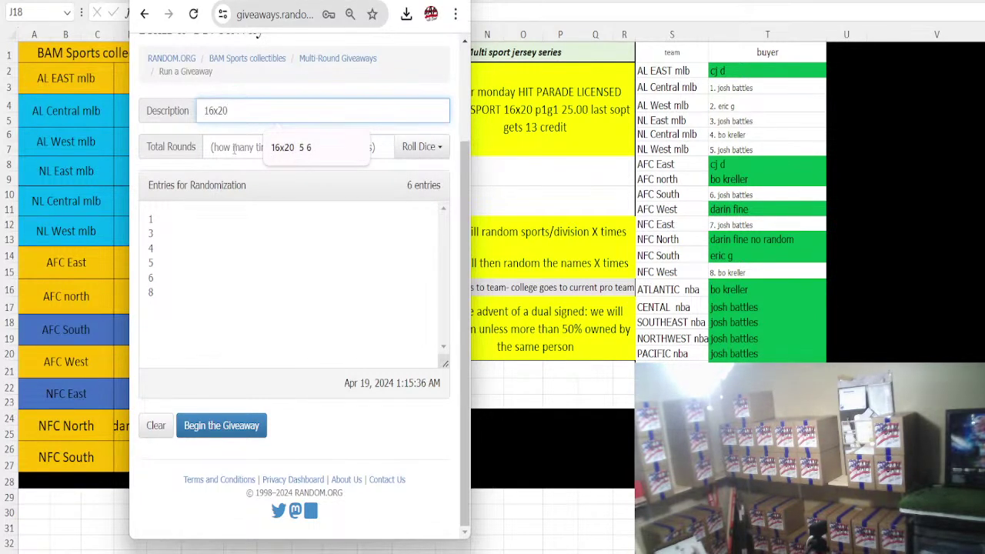
pyautogui.click(290, 147)
pyautogui.click(246, 145)
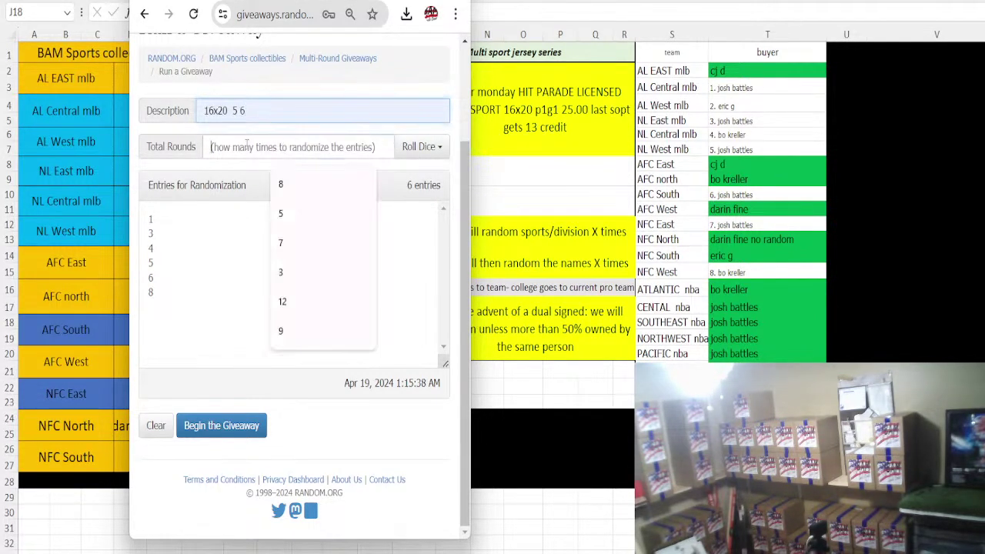
pyautogui.click(418, 146)
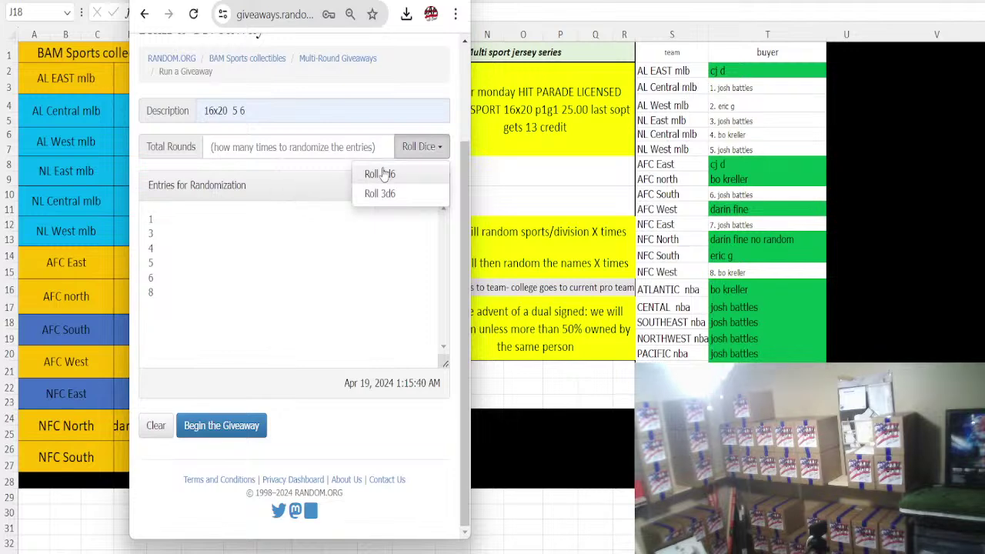
pyautogui.click(382, 172)
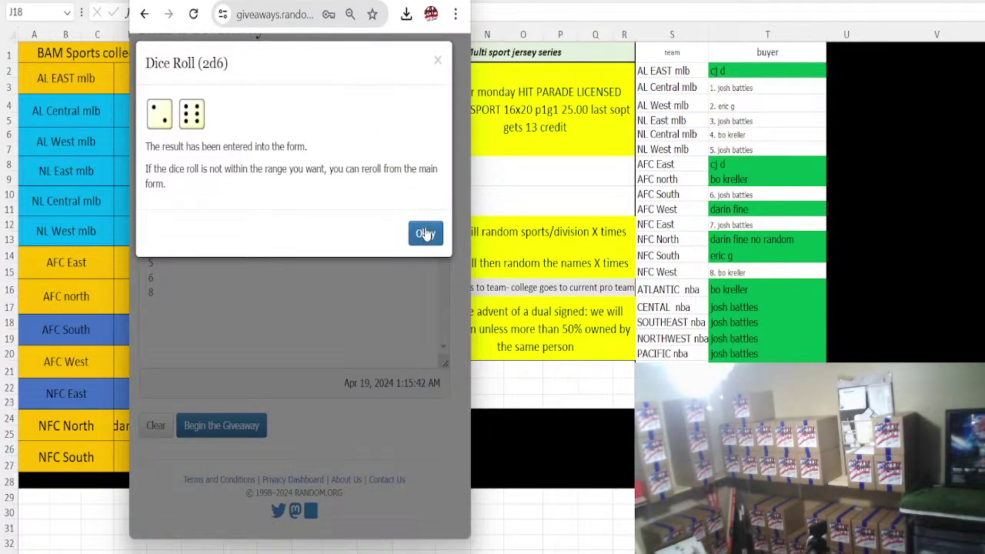
pyautogui.click(425, 234)
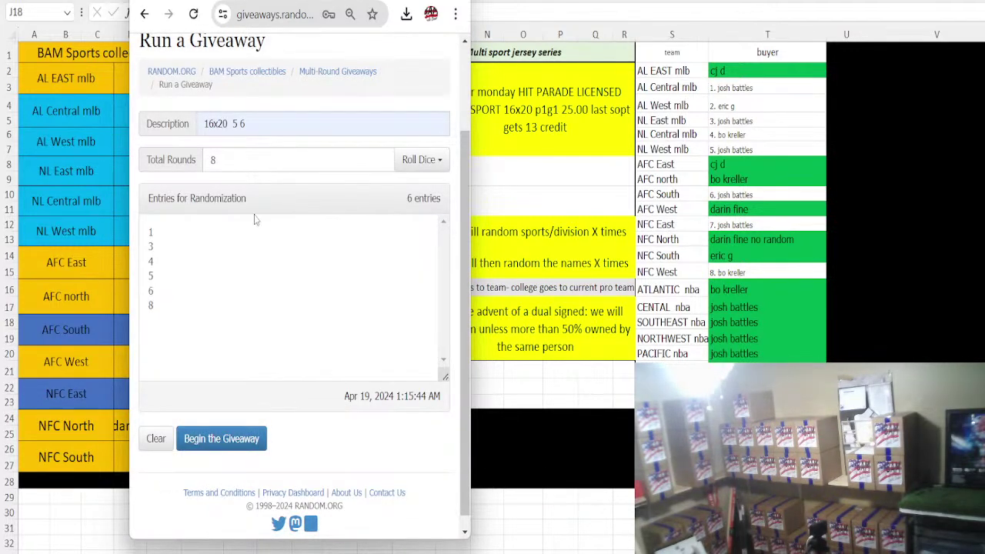
# Run all 8 giveaway rounds to a final order of 4, 6, 8, 1, 3, 5, then minimize the browser.
pyautogui.click(223, 445)
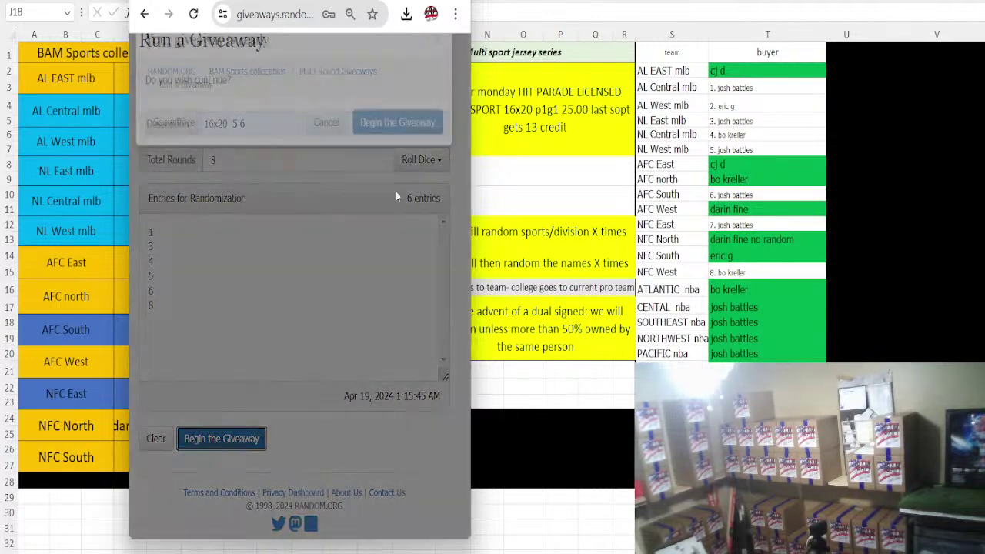
pyautogui.click(389, 160)
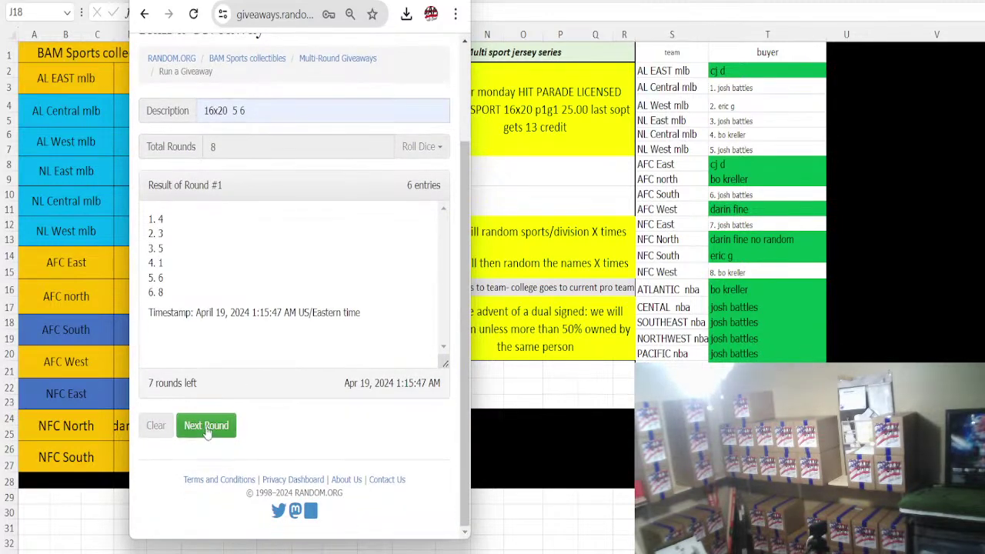
pyautogui.click(208, 428)
pyautogui.click(213, 436)
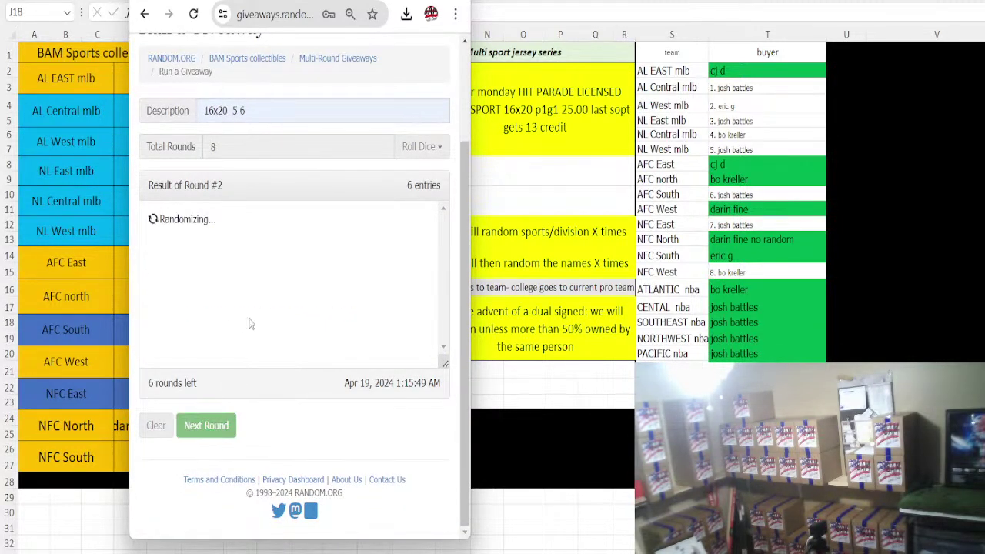
pyautogui.click(209, 427)
pyautogui.press('Return')
pyautogui.press('Return')
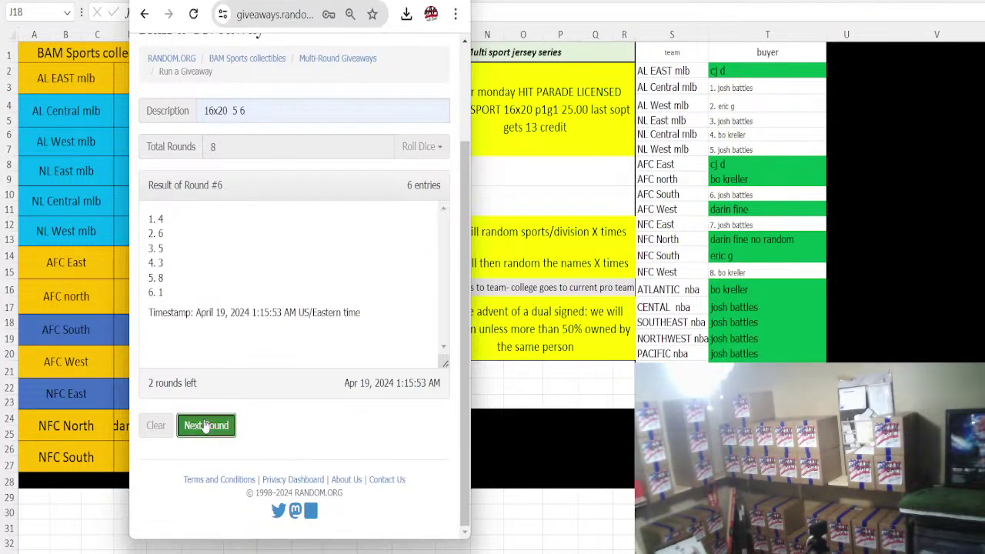
pyautogui.click(207, 425)
pyautogui.click(199, 428)
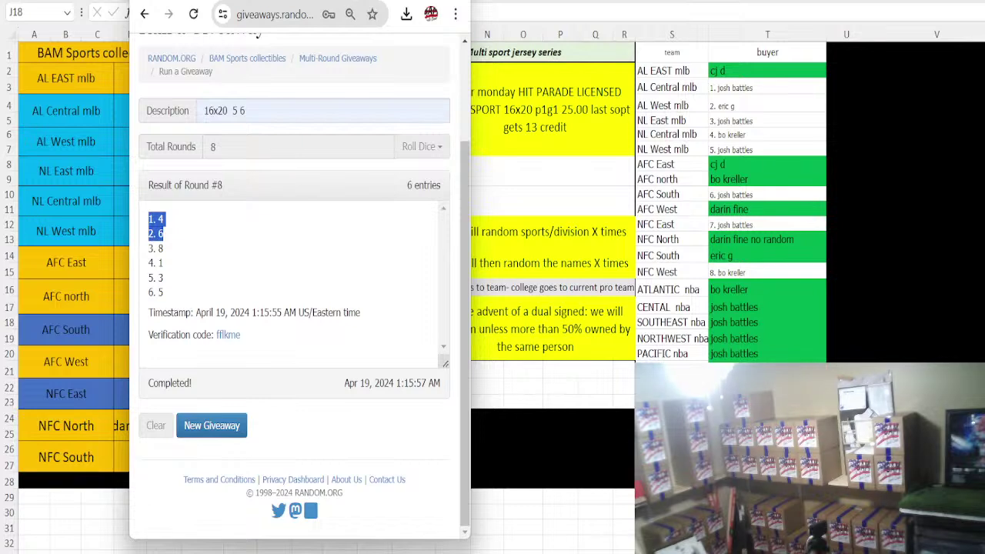
pyautogui.press('super+Down')
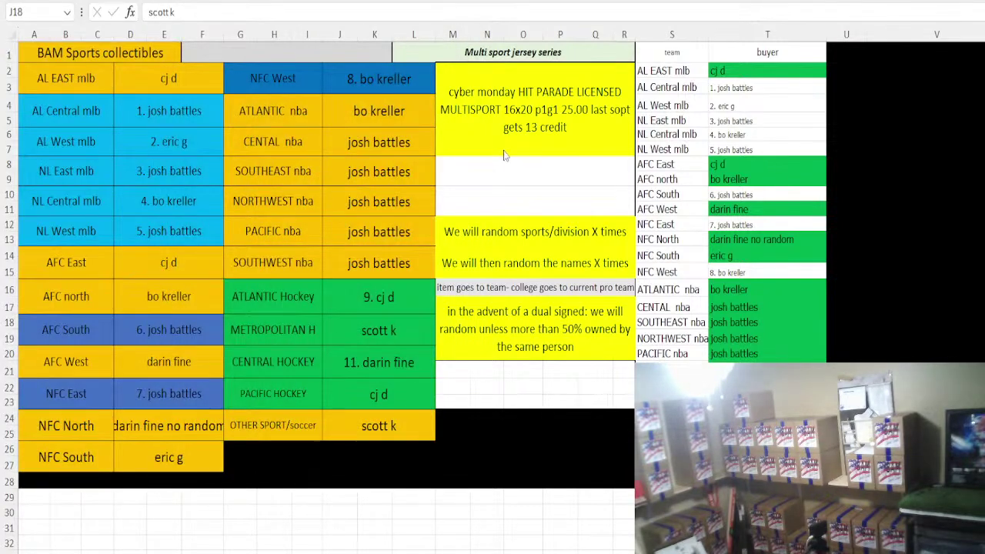
# Note the winning spots 4 in M8 and 6 in M10.
pyautogui.doubleClick(469, 170)
pyautogui.write('4')
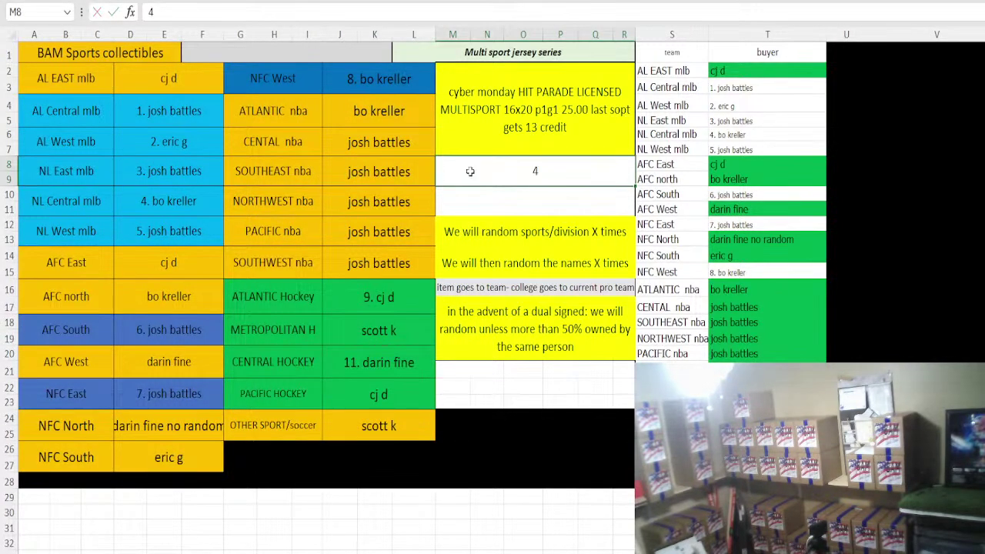
pyautogui.press('Return')
pyautogui.write('6')
pyautogui.press('Return')
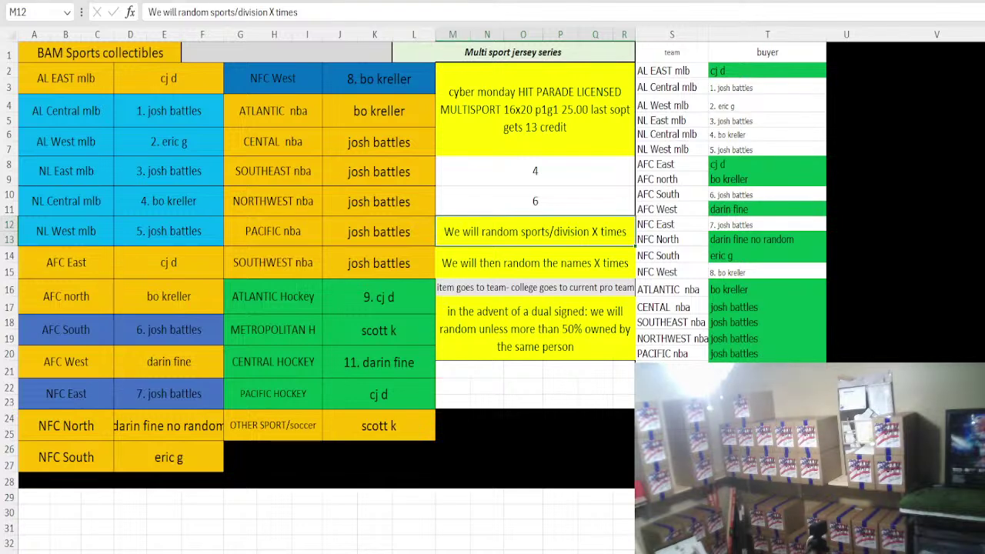
# Shade the whole team and buyer grid A2:L25 gold.
pyautogui.click(133, 90)
pyautogui.moveTo(66, 75); pyautogui.dragTo(330, 432)
pyautogui.rightClick(350, 430)
pyautogui.click(421, 16)
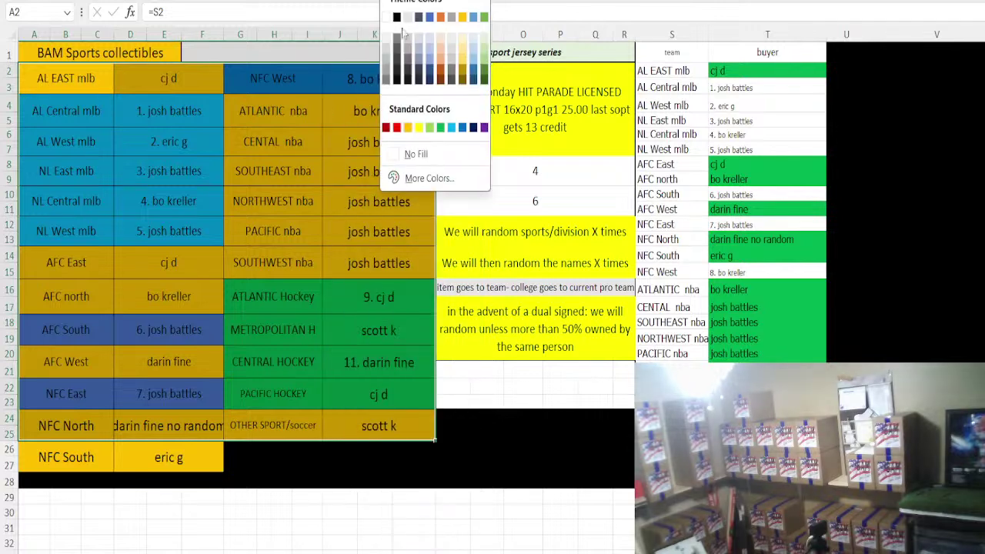
pyautogui.click(461, 17)
pyautogui.moveTo(358, 173); pyautogui.dragTo(359, 199)
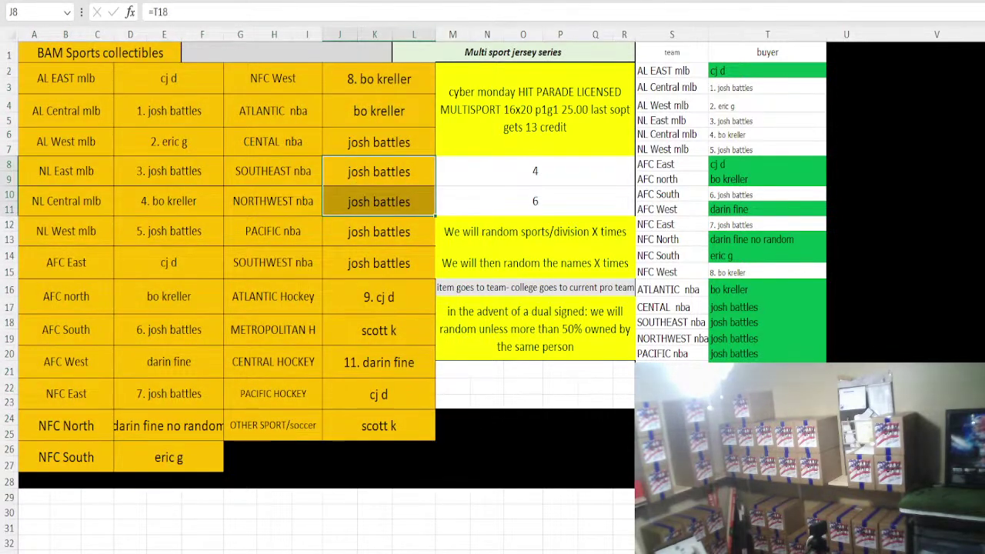
pyautogui.hotkey('alt', 'Tab')
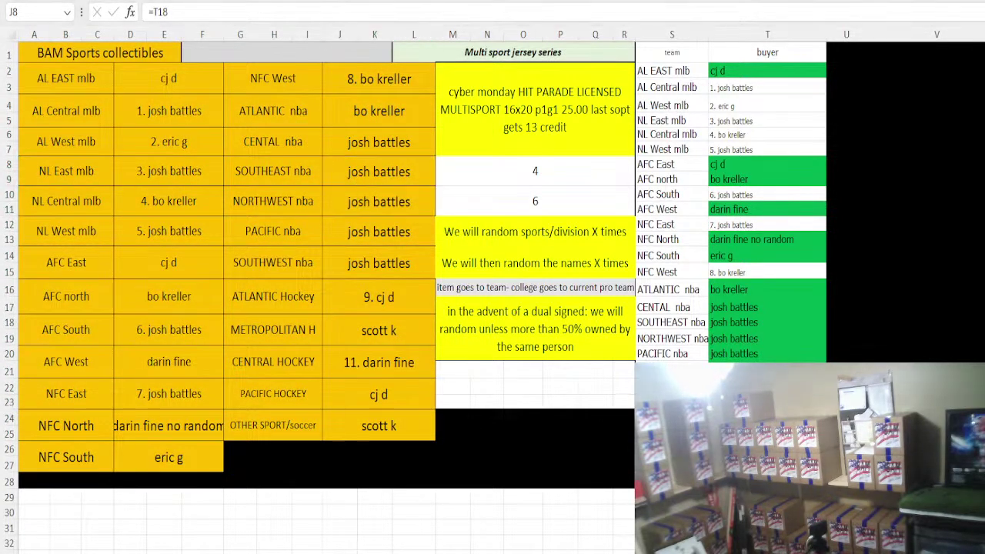
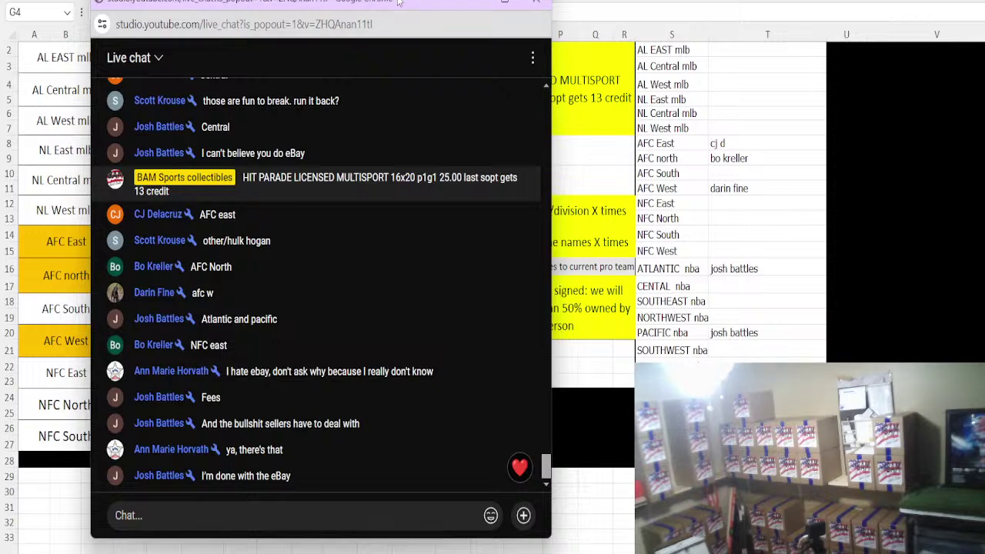
# Move the live chat window off the spreadsheet.
pyautogui.moveTo(399, 4); pyautogui.dragTo(0, 4)
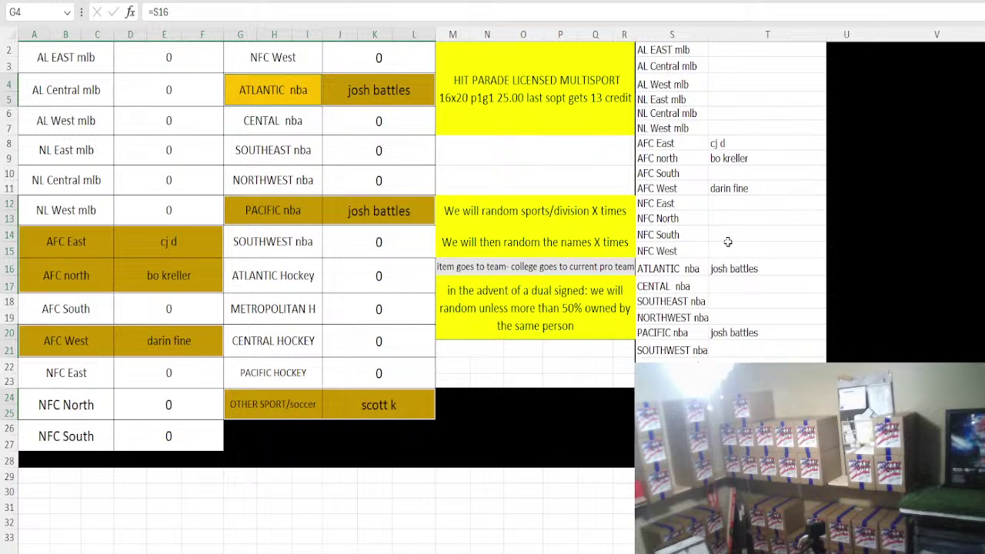
# Enter the buyer's name beside NFC East in the division list.
pyautogui.click(727, 202)
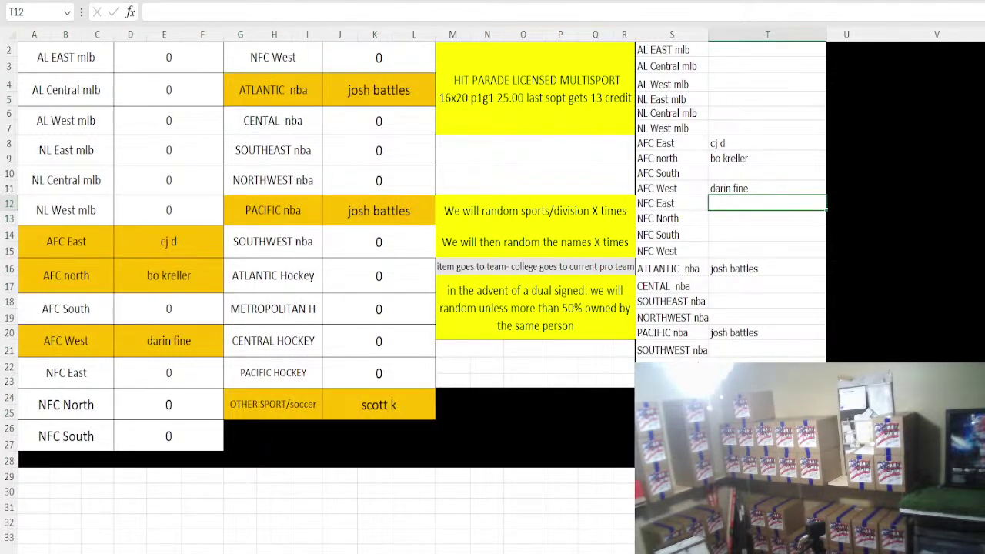
pyautogui.press('Return')
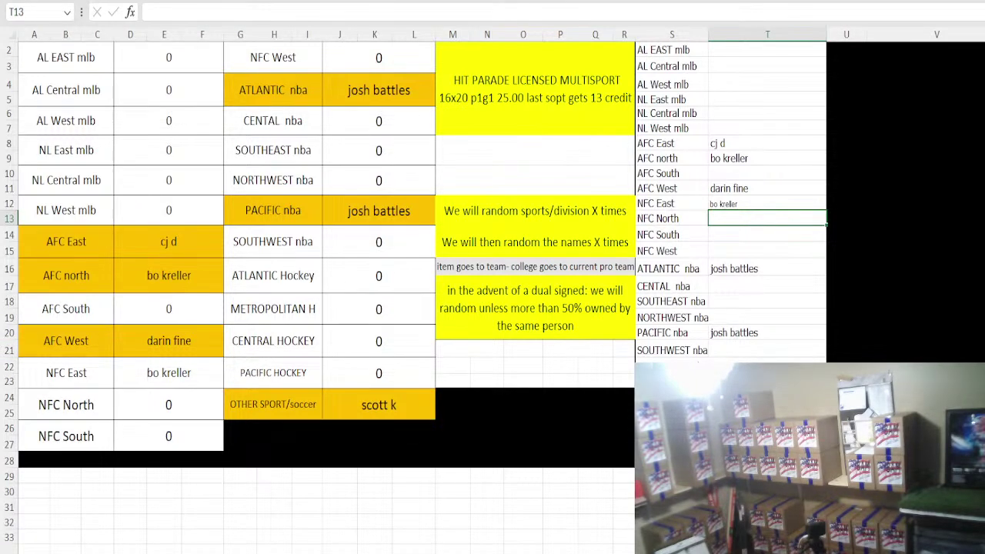
# Fill the NFC East grid row orange.
pyautogui.click(168, 373)
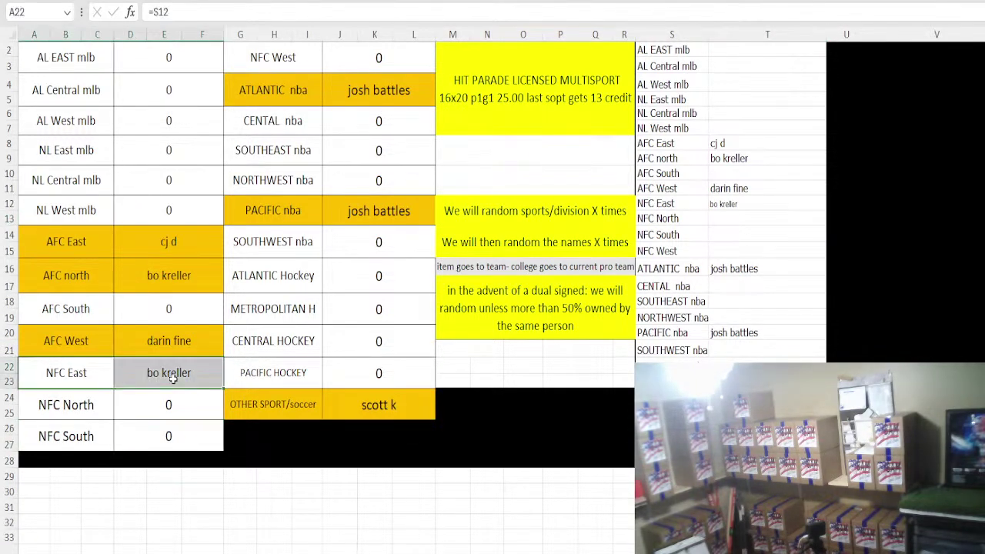
pyautogui.rightClick(176, 372)
pyautogui.press('Escape')
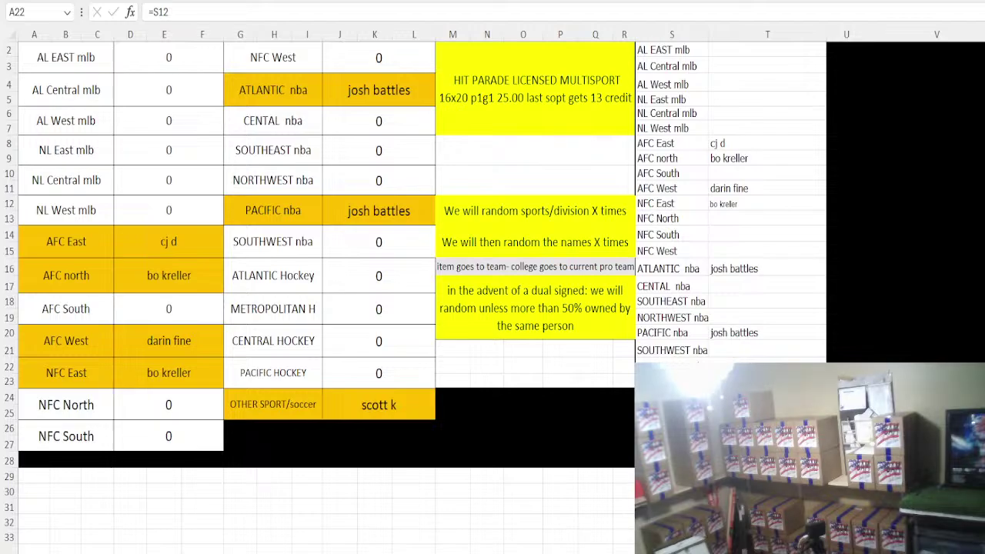
pyautogui.hotkey('alt', 'Tab')
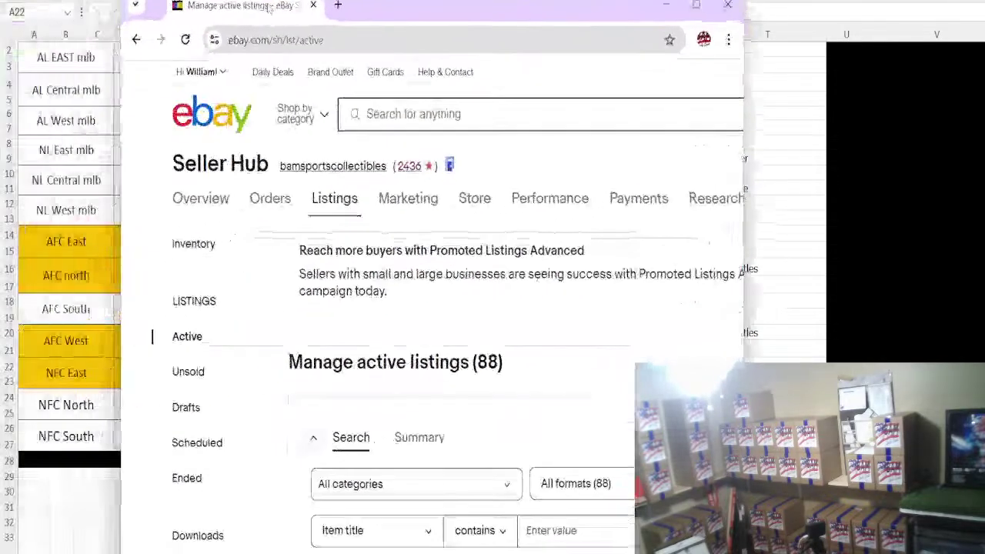
# Maximize and scroll through the eBay Seller Hub active listings, then minimize the browser.
pyautogui.click(695, 8)
pyautogui.scroll(-10, 468, 205)
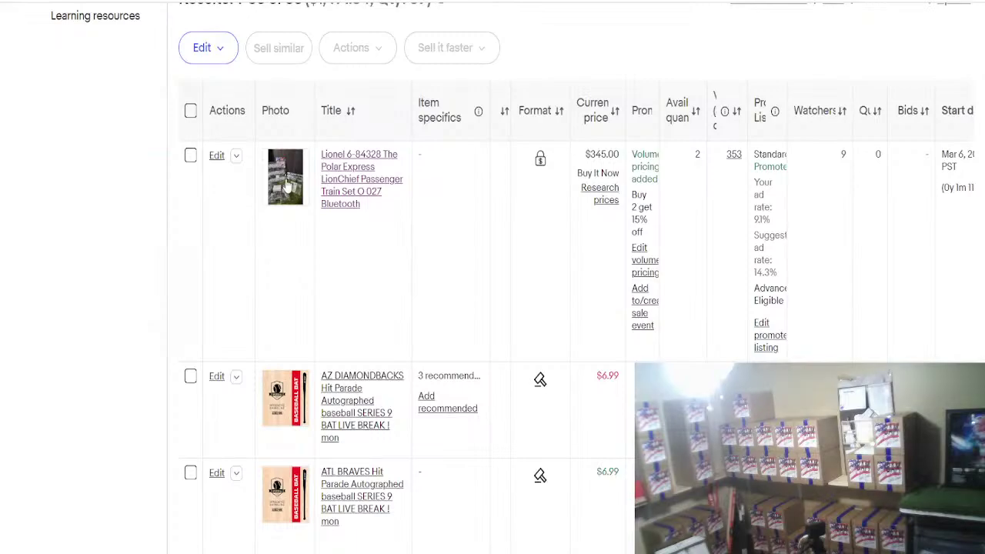
pyautogui.scroll(-7, 292, 188)
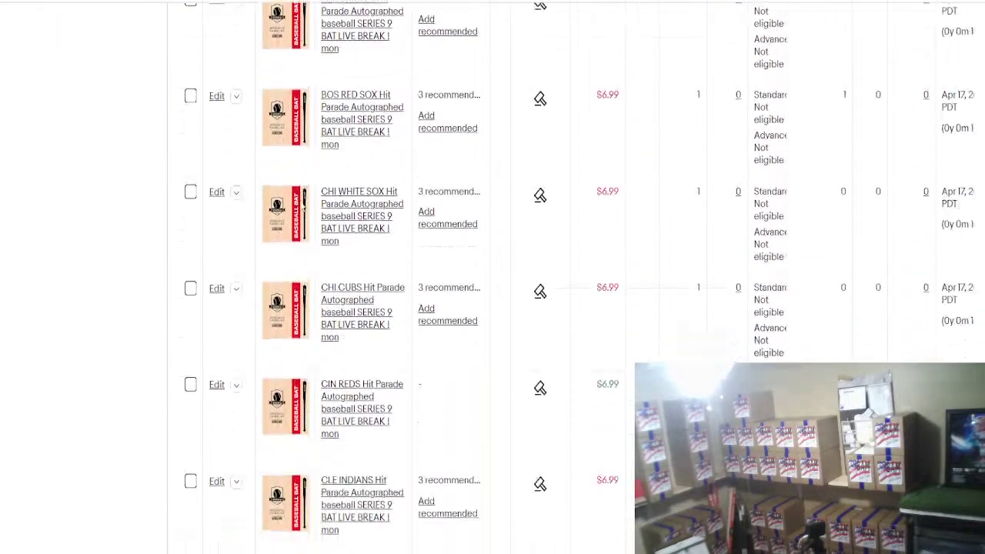
pyautogui.scroll(-14, 302, 196)
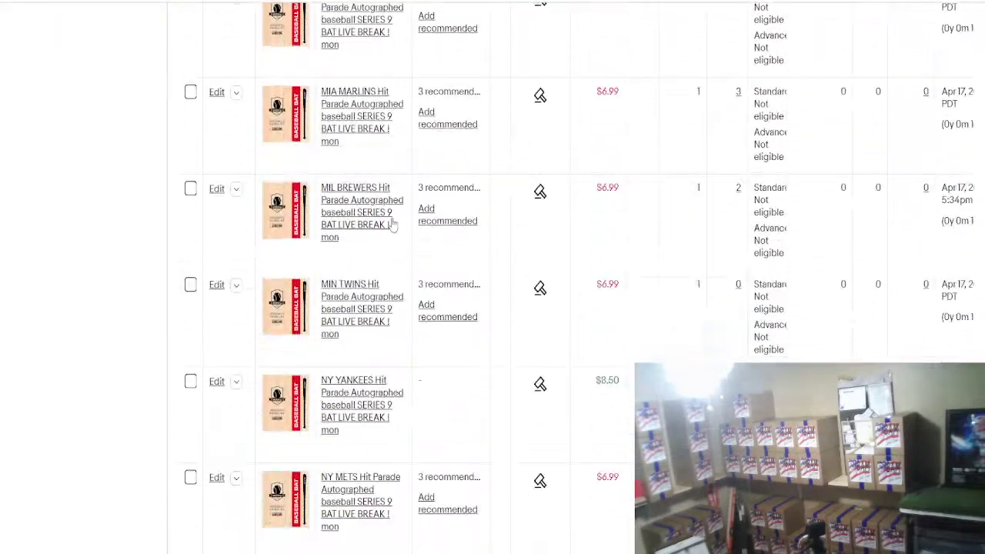
pyautogui.moveTo(611, 213)
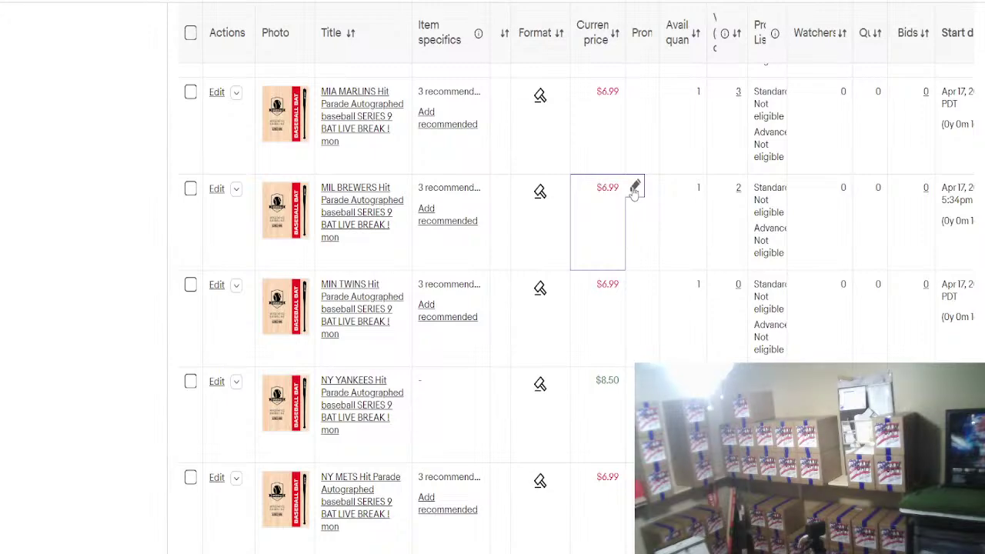
pyautogui.scroll(-15, 366, 254)
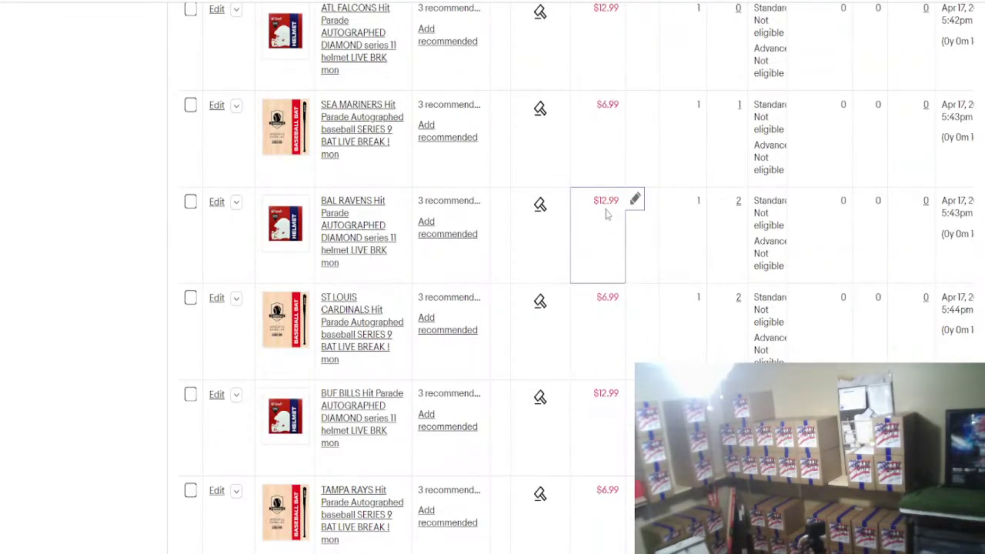
pyautogui.scroll(-15, 297, 242)
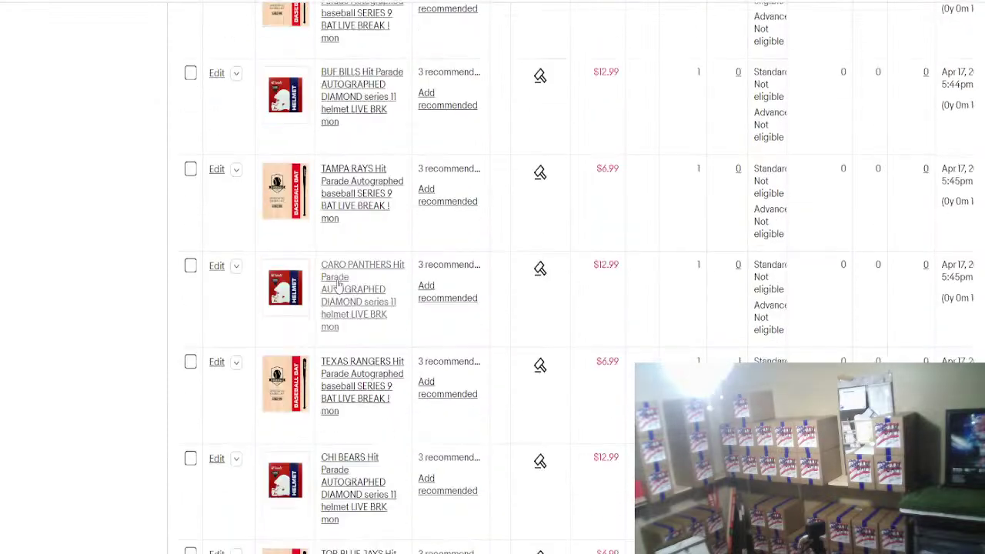
pyautogui.scroll(-20, 334, 283)
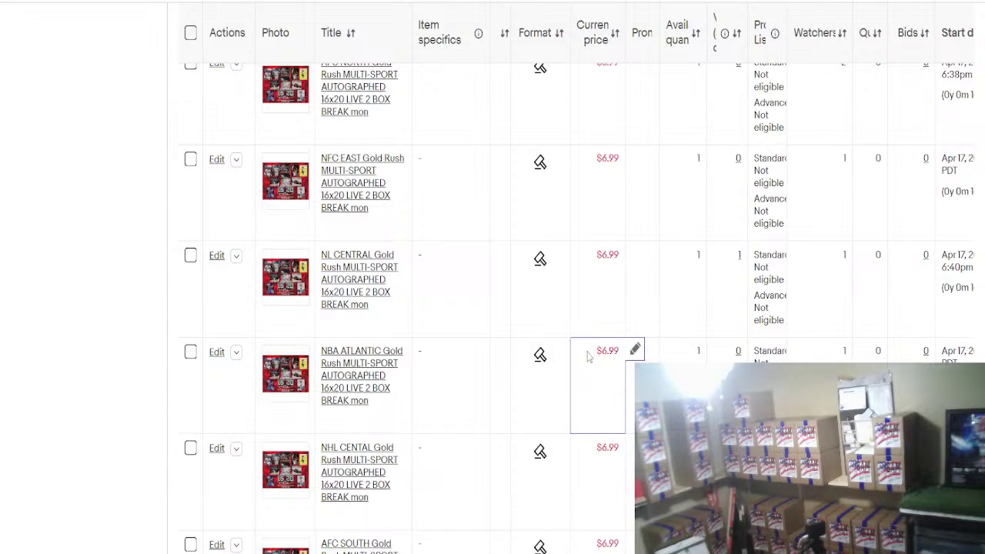
pyautogui.scroll(-15, 419, 283)
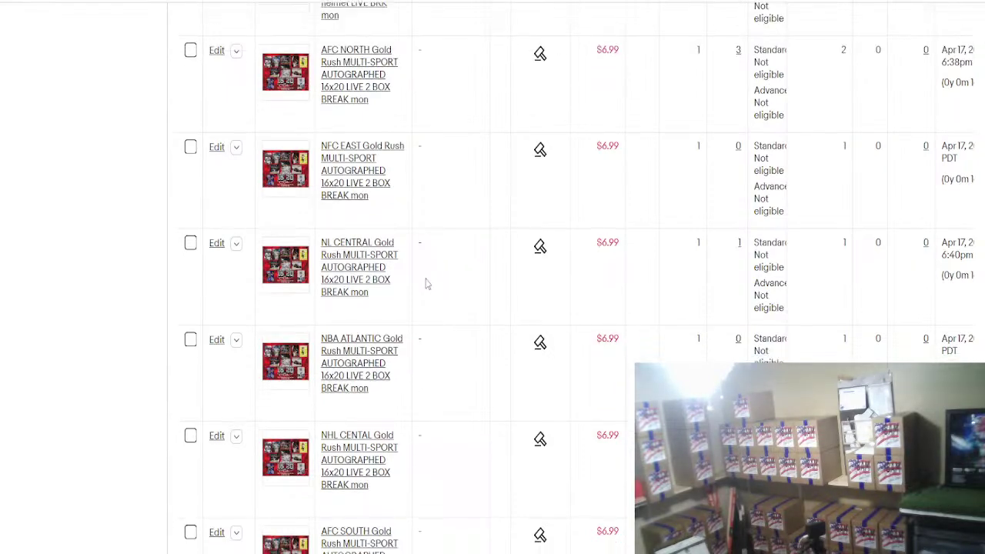
pyautogui.scroll(-5, 420, 283)
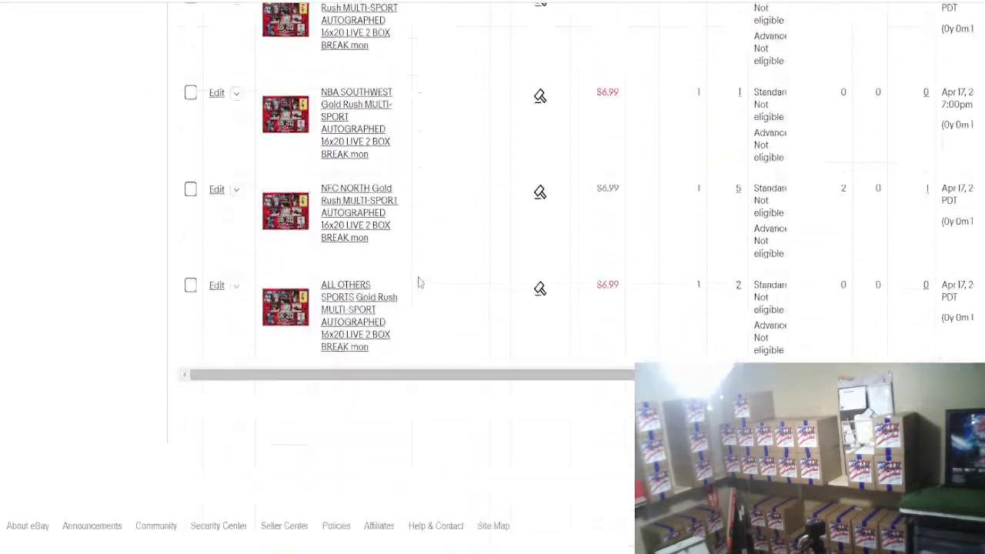
pyautogui.scroll(5, 419, 318)
pyautogui.scroll(5, 424, 331)
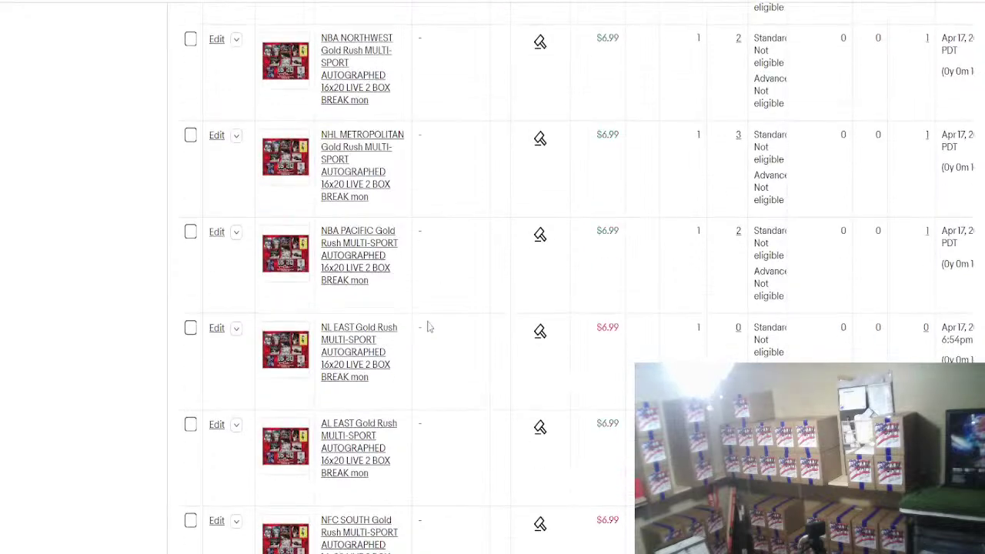
pyautogui.press('F11')
pyautogui.click(464, 5)
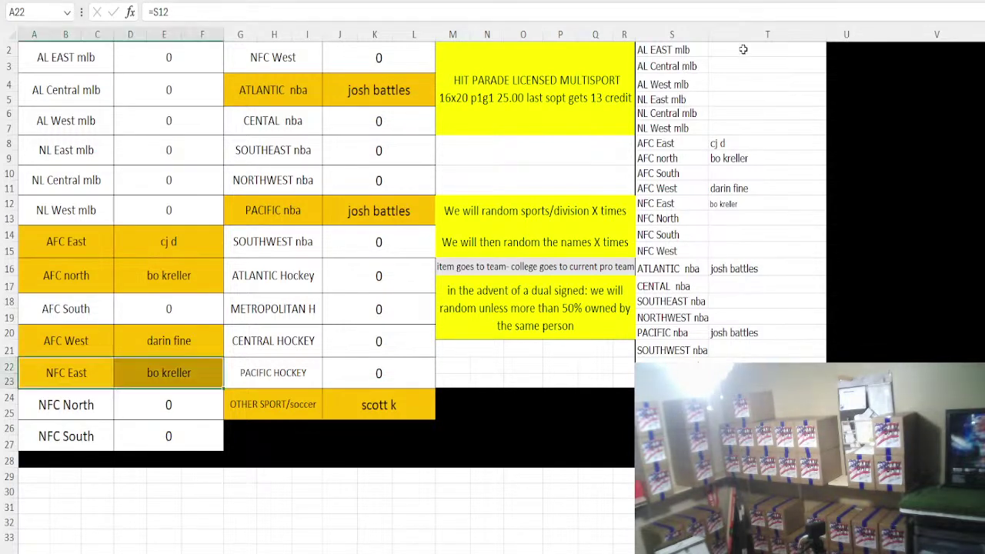
# Enter the buyer's name beside AL East in the division list.
pyautogui.click(740, 48)
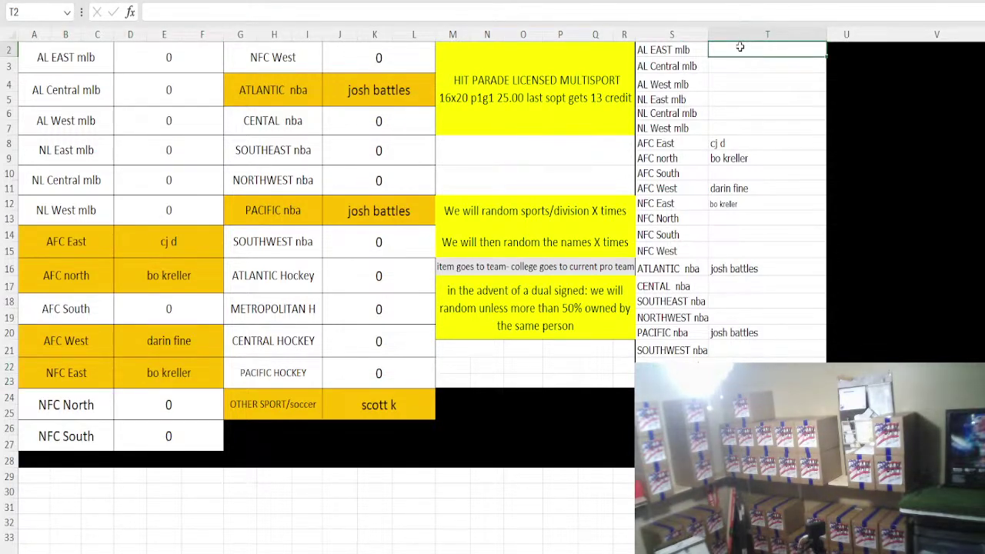
pyautogui.press('Return')
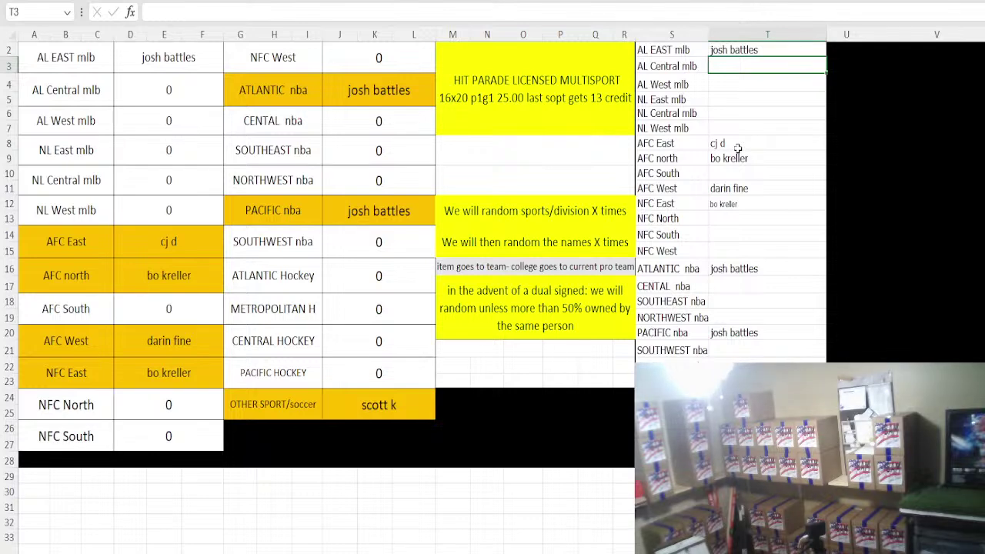
# Review the AFC East and AFC North buyer entries and glance at the NFL team logos sheet.
pyautogui.click(736, 146)
pyautogui.click(742, 158)
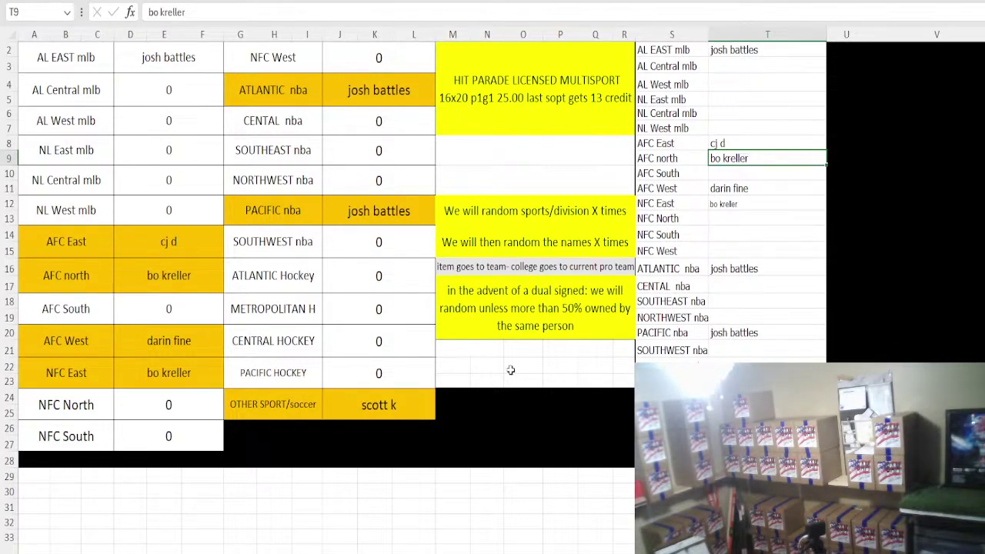
pyautogui.hotkey('ctrl', 'pagedown')
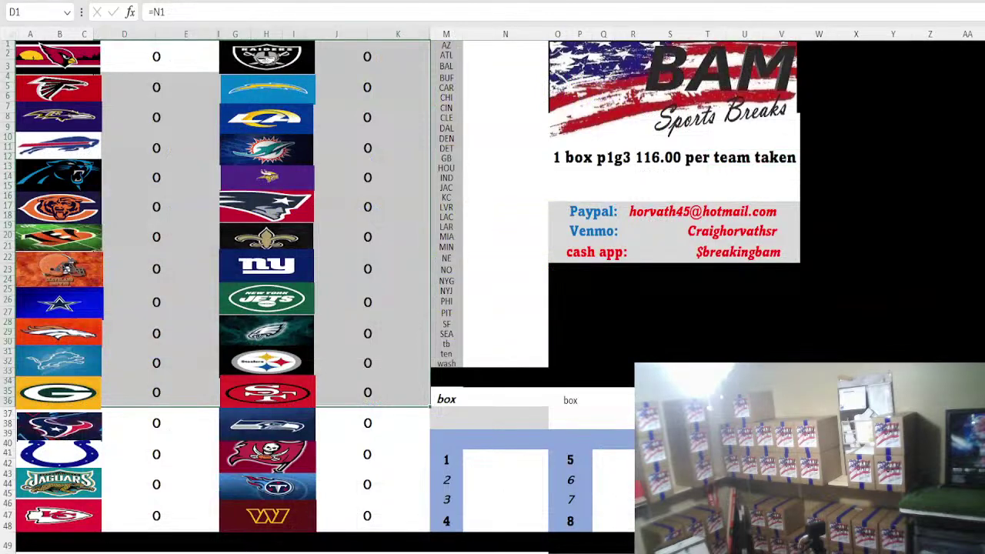
pyautogui.hotkey('ctrl', 'pageup')
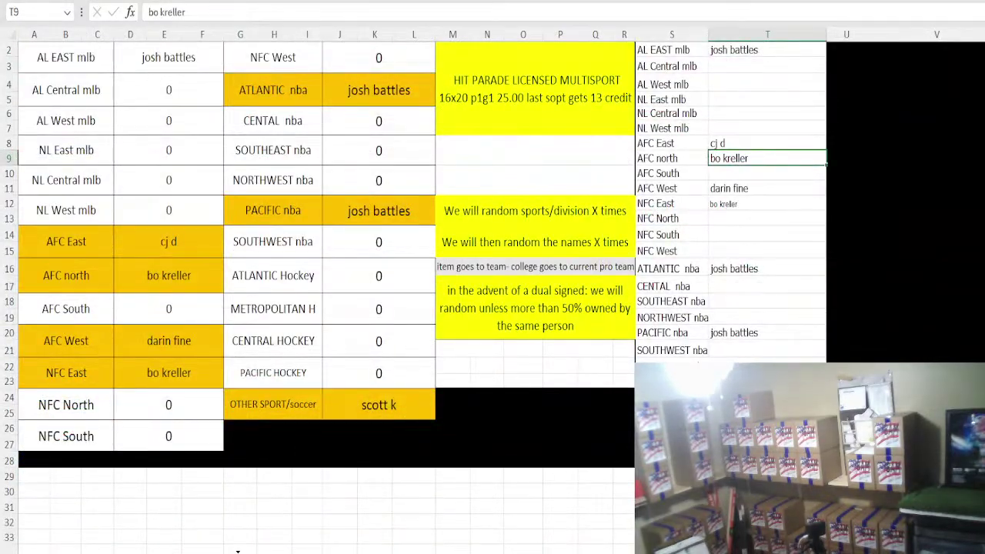
pyautogui.hotkey('ctrl', 'pagedown')
# Enter the NFC North buyer marked 'no random', fix a stray space, and select its grid row.
pyautogui.click(737, 218)
pyautogui.write('cj d ')
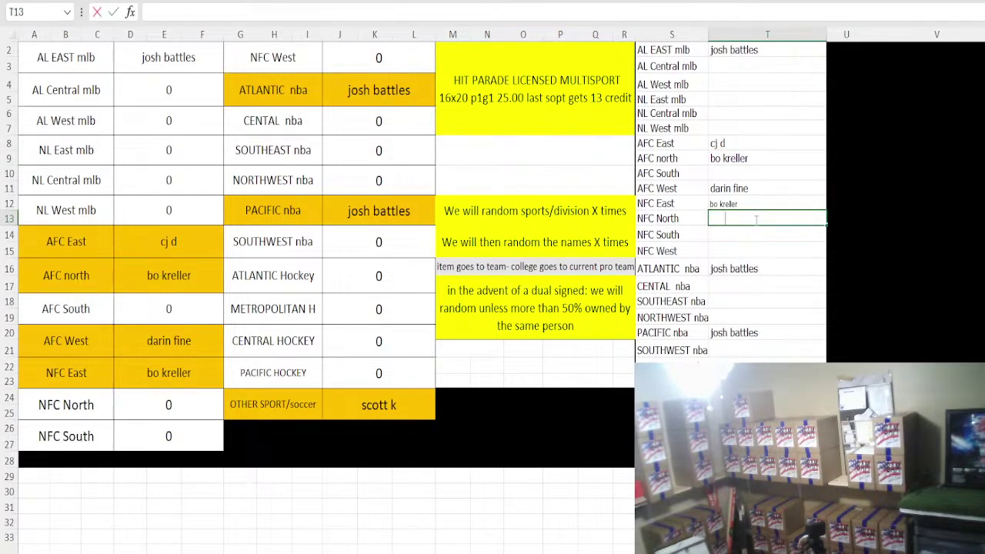
pyautogui.write('n o random')
pyautogui.press('Return')
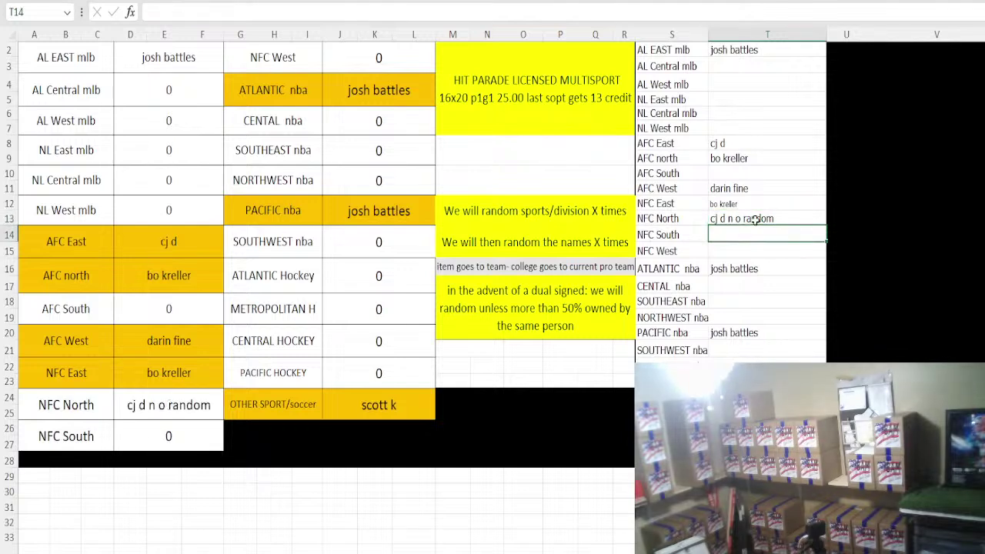
pyautogui.doubleClick(751, 217)
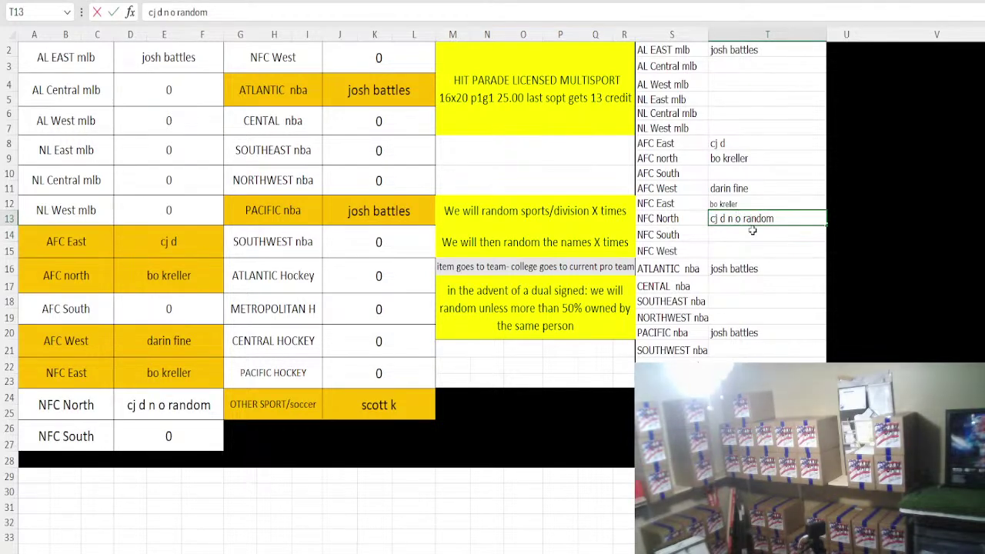
pyautogui.press('BackSpace')
pyautogui.press('Return')
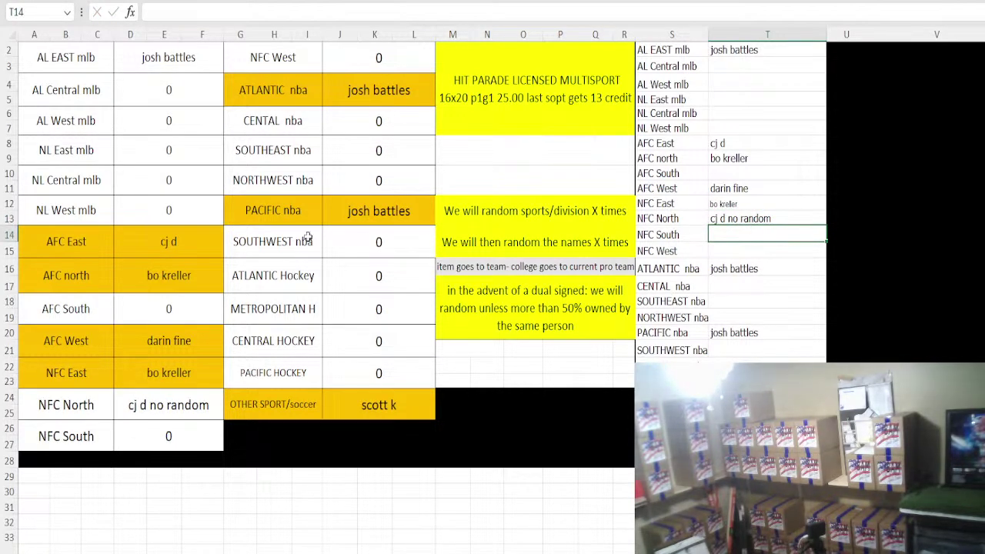
pyautogui.moveTo(84, 394); pyautogui.dragTo(139, 400)
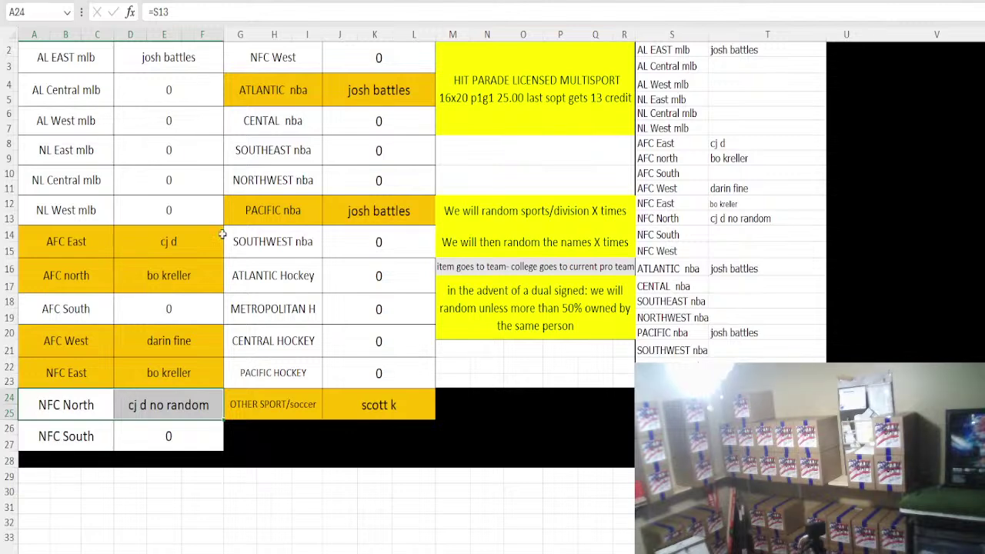
pyautogui.moveTo(84, 57); pyautogui.dragTo(146, 59)
pyautogui.rightClick(146, 59)
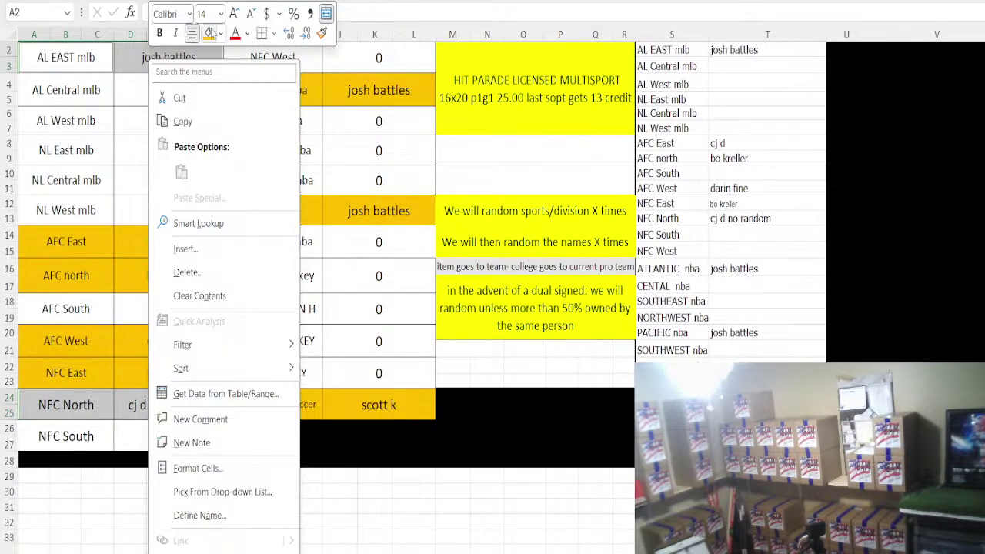
pyautogui.click(208, 33)
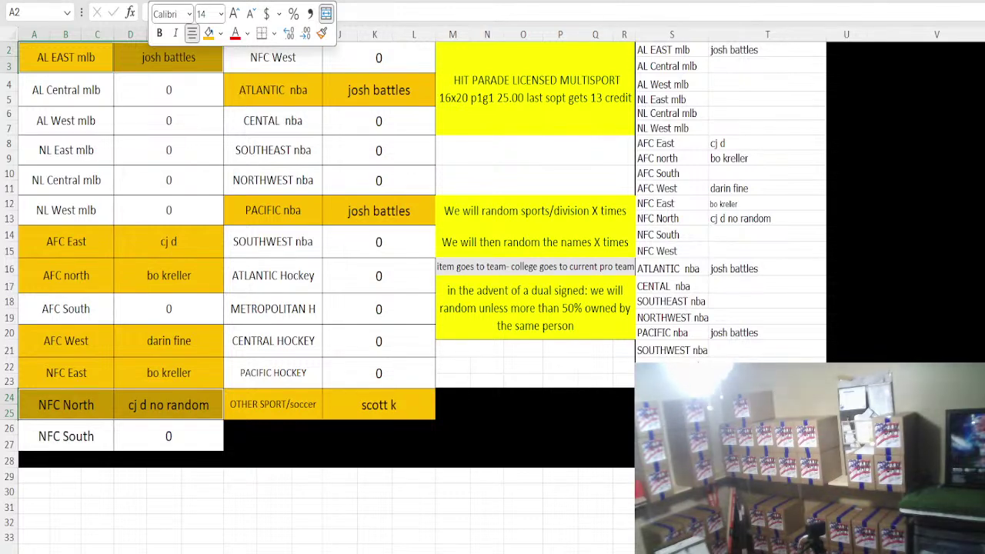
pyautogui.click(65, 57)
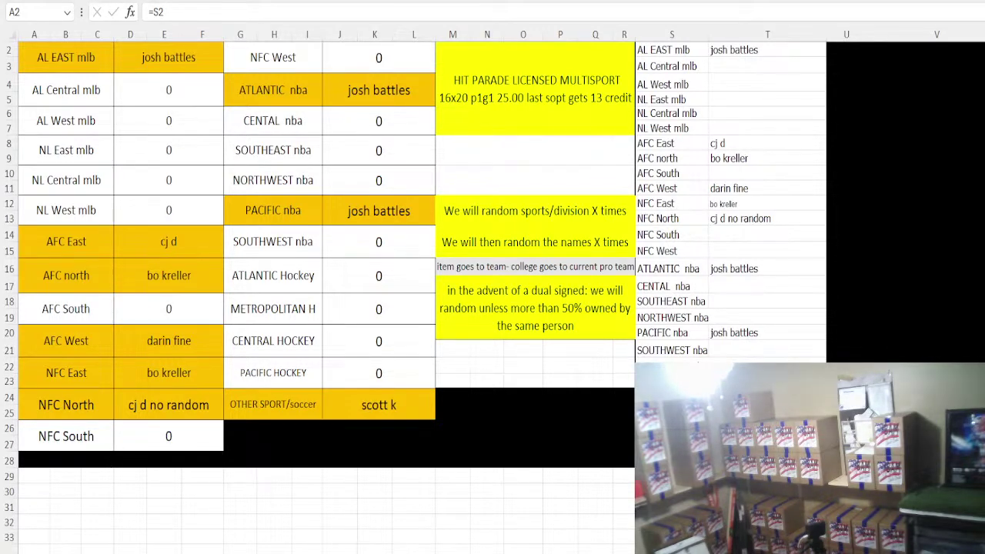
# Enter the buyer's name for METROPOLITAN H and fill its grid row orange.
pyautogui.click(767, 381)
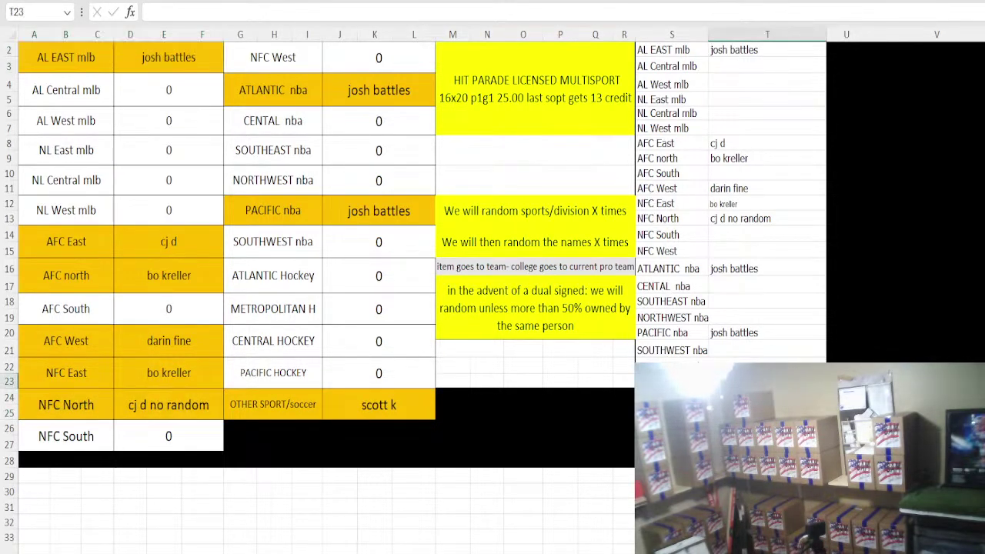
pyautogui.write('scott k')
pyautogui.press('Return')
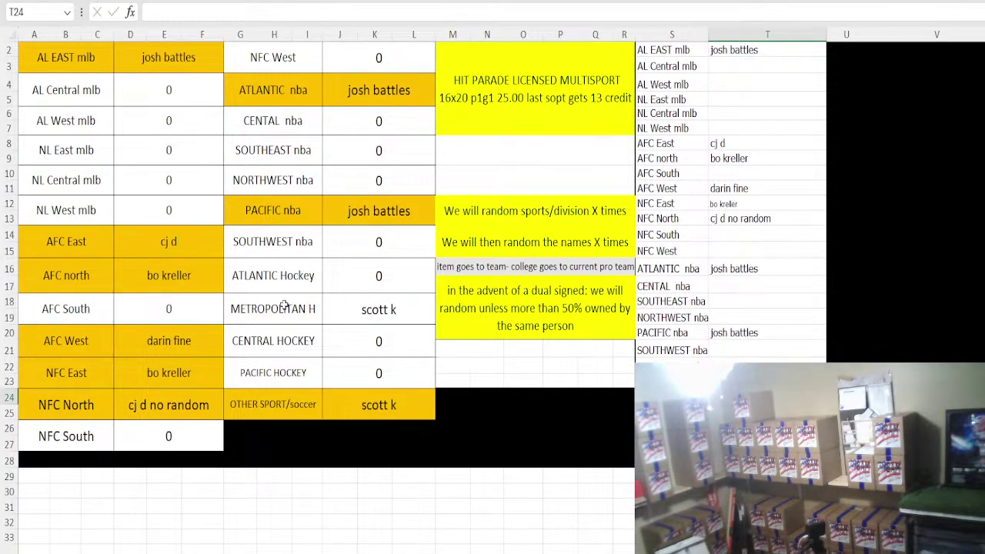
pyautogui.click(362, 309)
pyautogui.rightClick(362, 308)
pyautogui.click(423, 3)
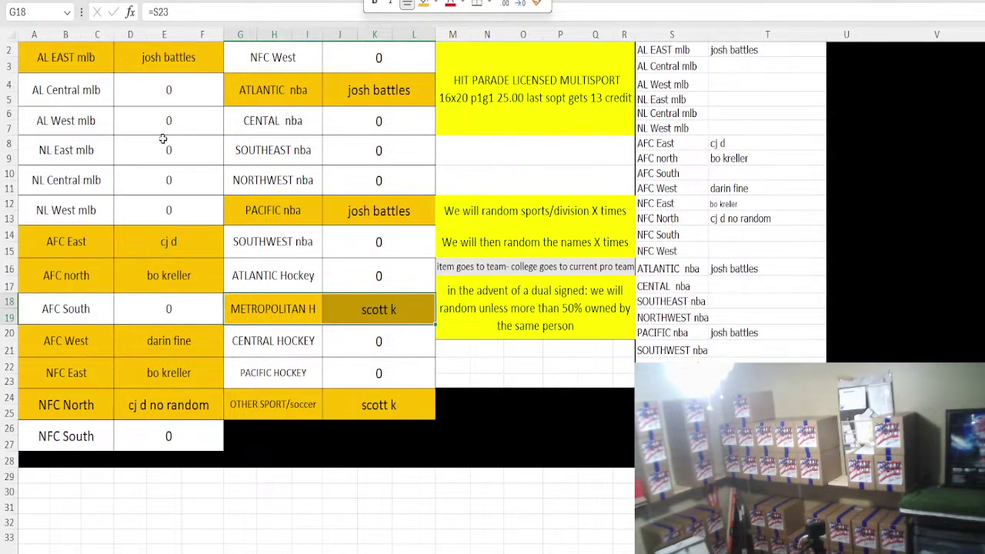
# Verify the buyer link formulas in each claimed division's grid cell.
pyautogui.scroll(1, 165, 130)
pyautogui.click(177, 90)
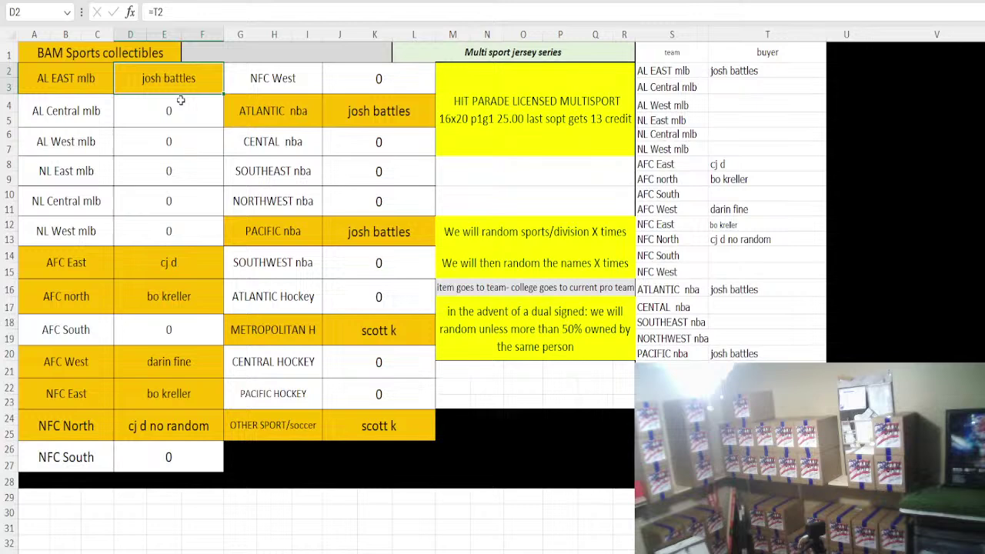
pyautogui.click(174, 263)
pyautogui.click(178, 296)
pyautogui.click(174, 364)
pyautogui.click(173, 393)
pyautogui.click(174, 425)
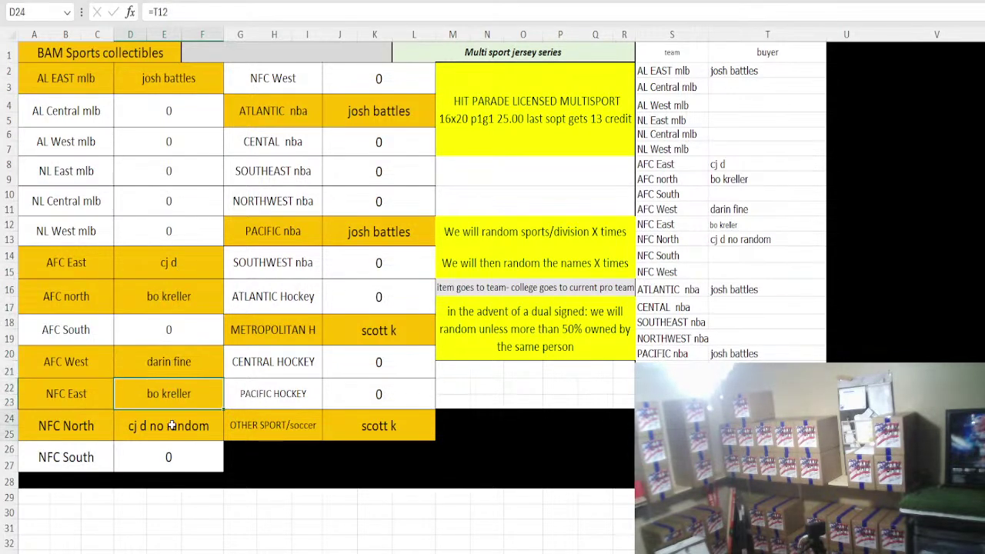
pyautogui.click(356, 426)
pyautogui.click(390, 330)
pyautogui.click(378, 230)
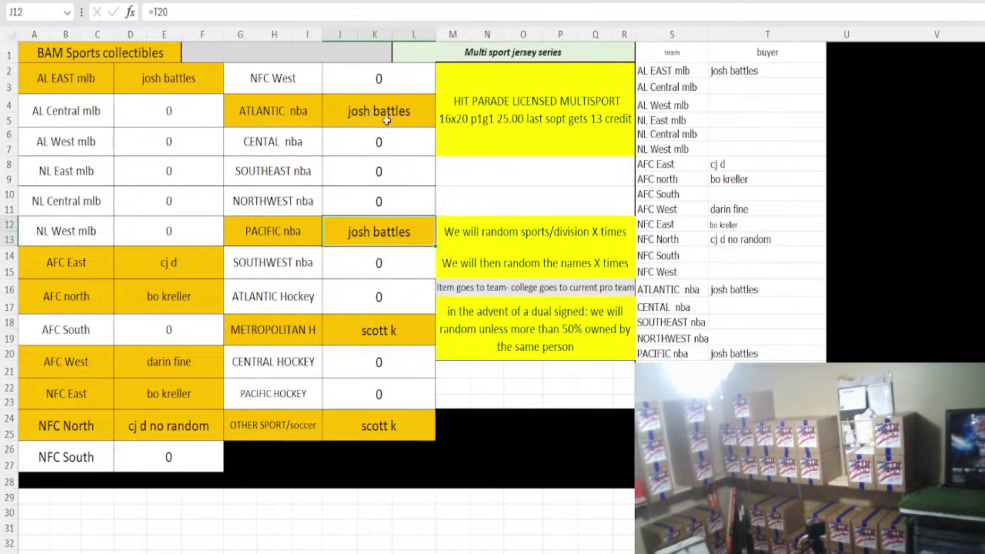
pyautogui.click(330, 110)
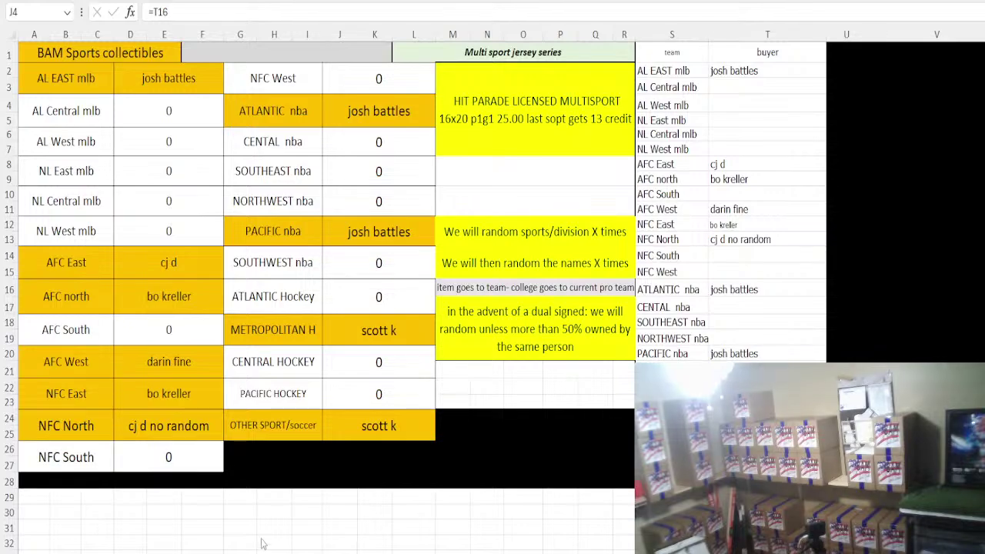
# Switch to the per-team box sheet and check where the team buyer names come from.
pyautogui.hotkey('ctrl', 'pagedown')
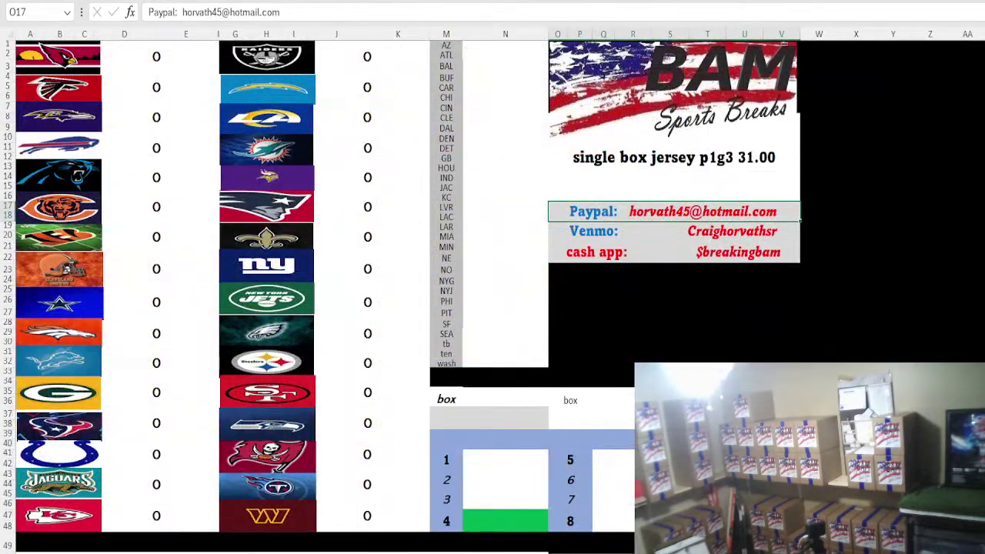
pyautogui.hotkey('ctrl', 'pageup')
pyautogui.hotkey('ctrl', 'pagedown')
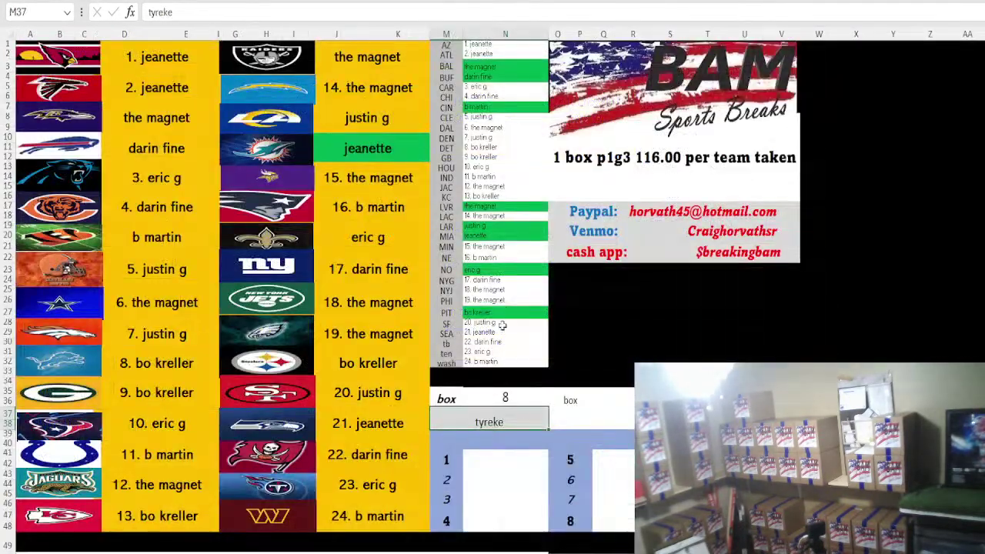
pyautogui.hotkey('ctrl', 'pagedown')
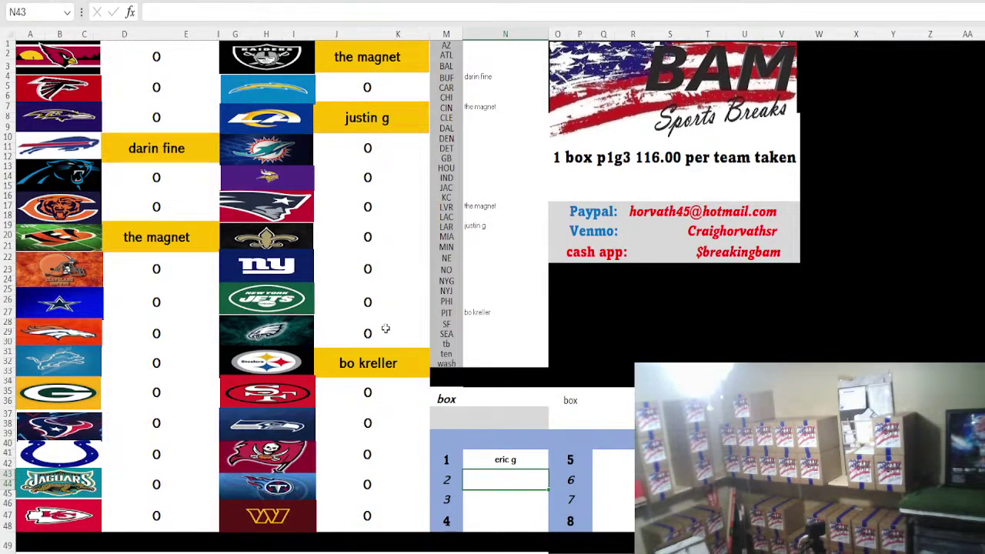
pyautogui.click(350, 343)
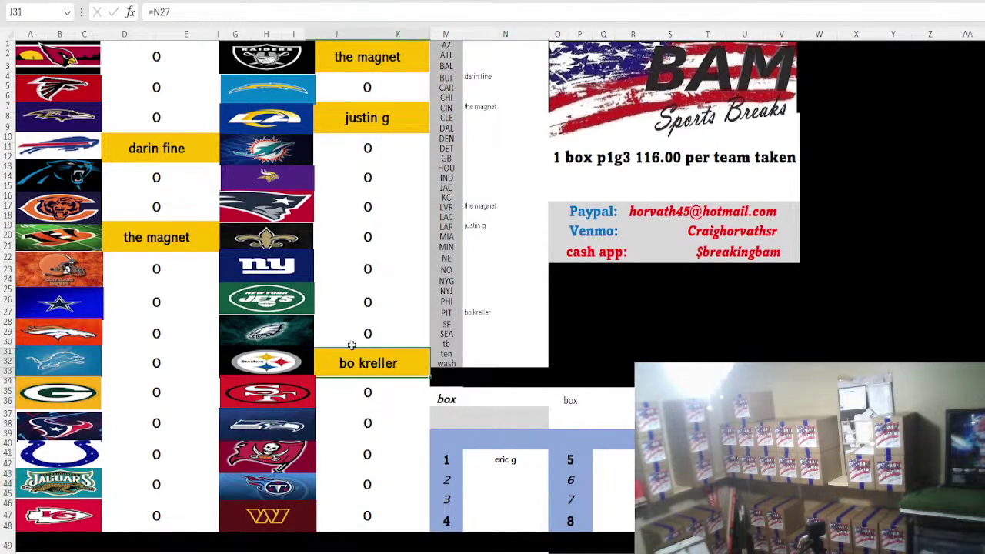
pyautogui.click(160, 162)
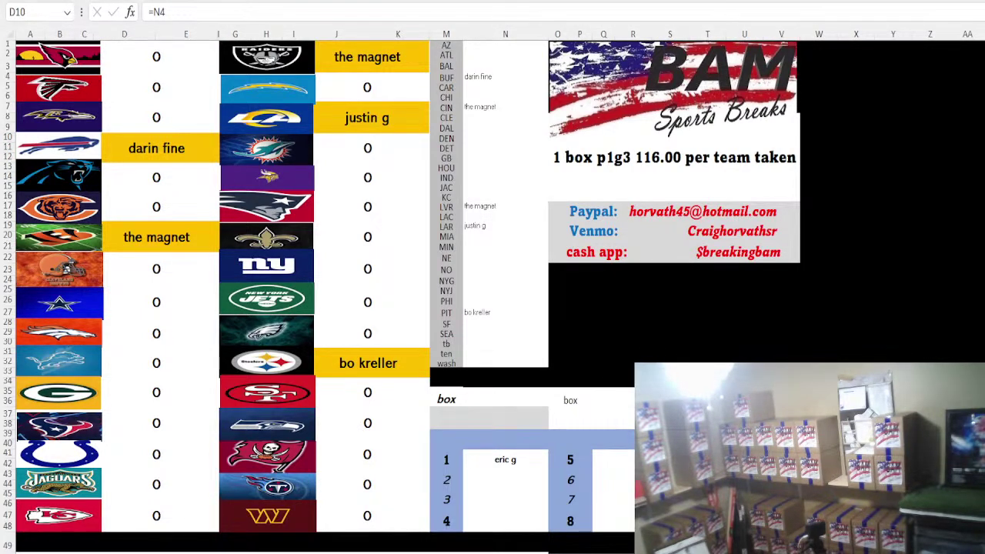
# Clear all buyer names in column N, including the box 1 buyer.
pyautogui.click(492, 64)
pyautogui.moveTo(492, 64); pyautogui.dragTo(502, 327)
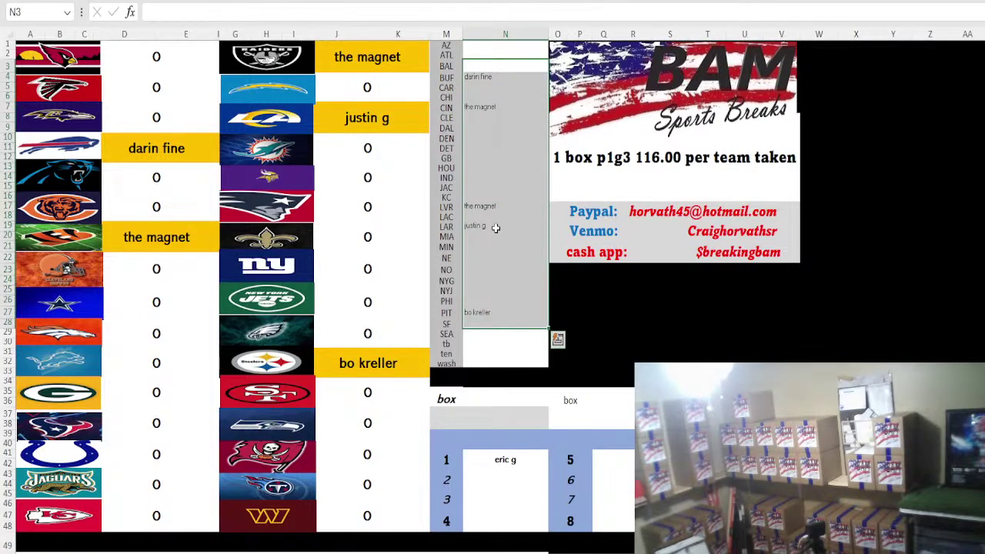
pyautogui.press('Delete')
pyautogui.moveTo(504, 362); pyautogui.dragTo(505, 395)
pyautogui.click(512, 459)
pyautogui.press('Delete')
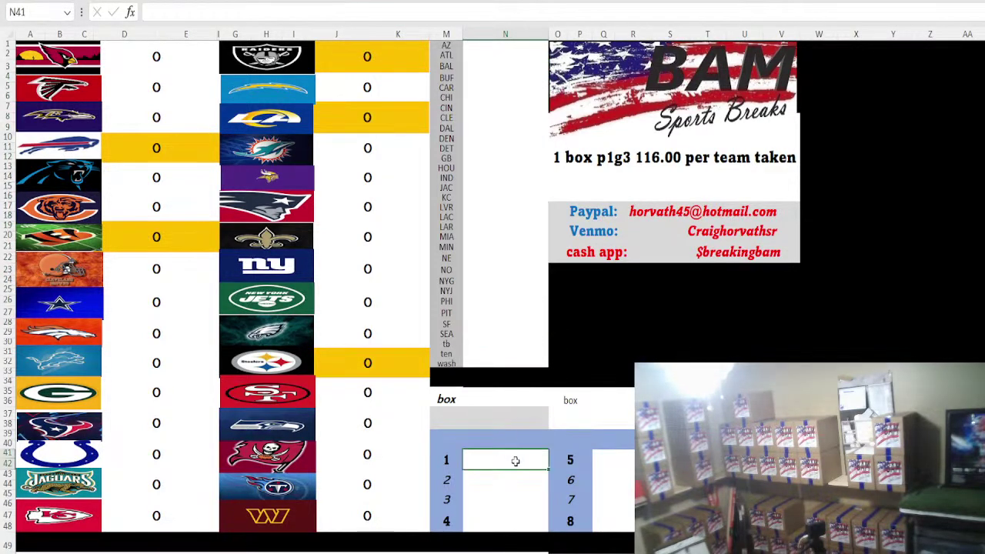
# Return to the Multi sport jersey series sheet.
pyautogui.click(381, 543)
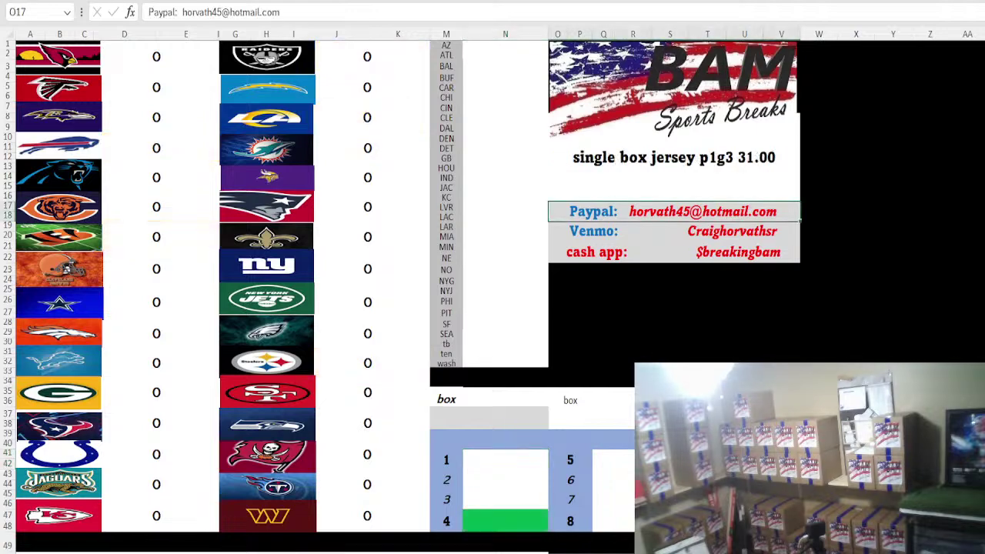
pyautogui.click(338, 543)
pyautogui.click(475, 371)
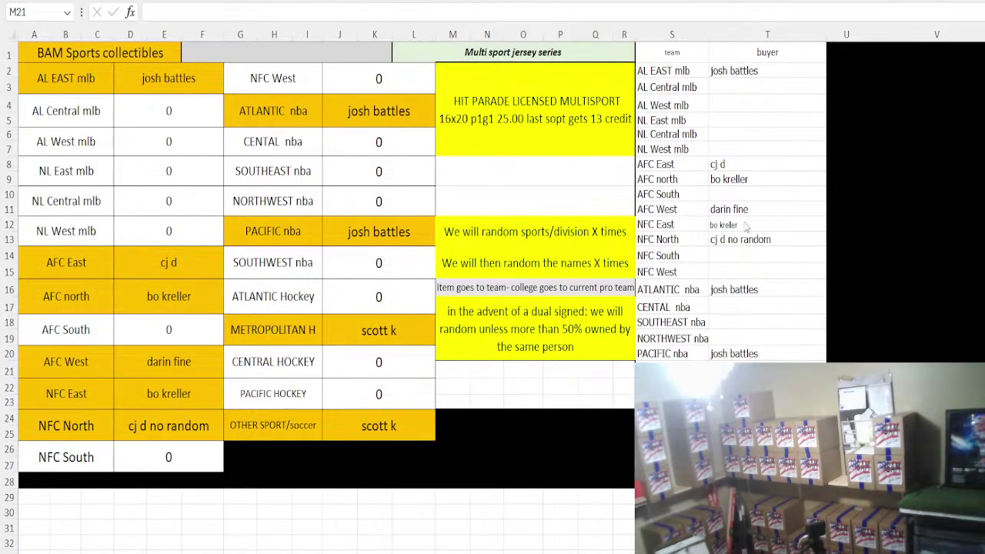
# Enter the buyer's name for AFC South and fill its grid row orange.
pyautogui.click(735, 195)
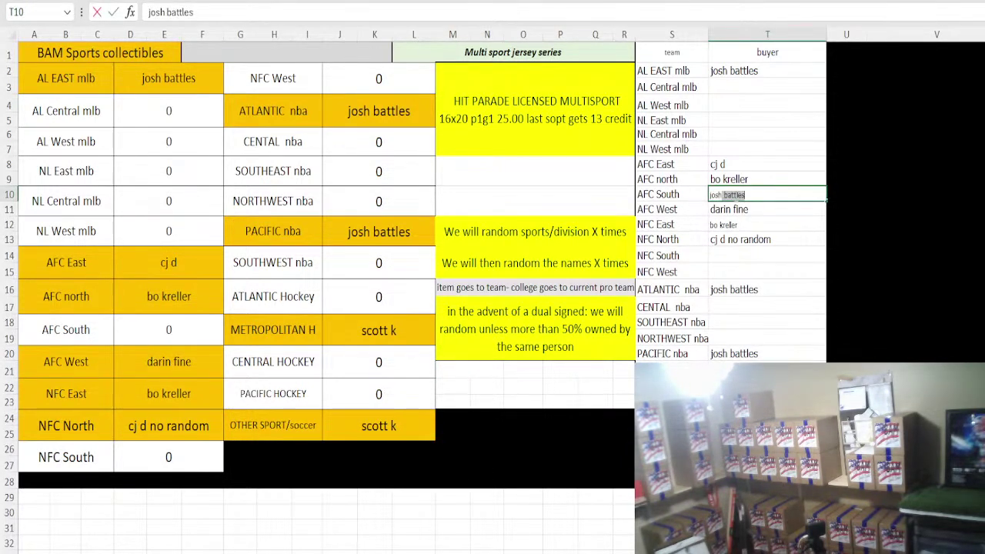
pyautogui.press('Return')
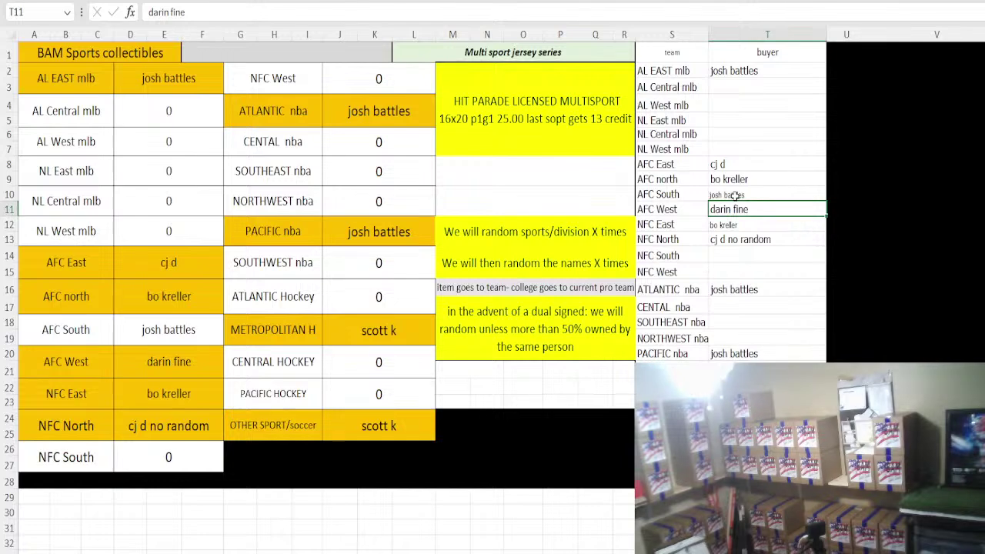
pyautogui.click(139, 332)
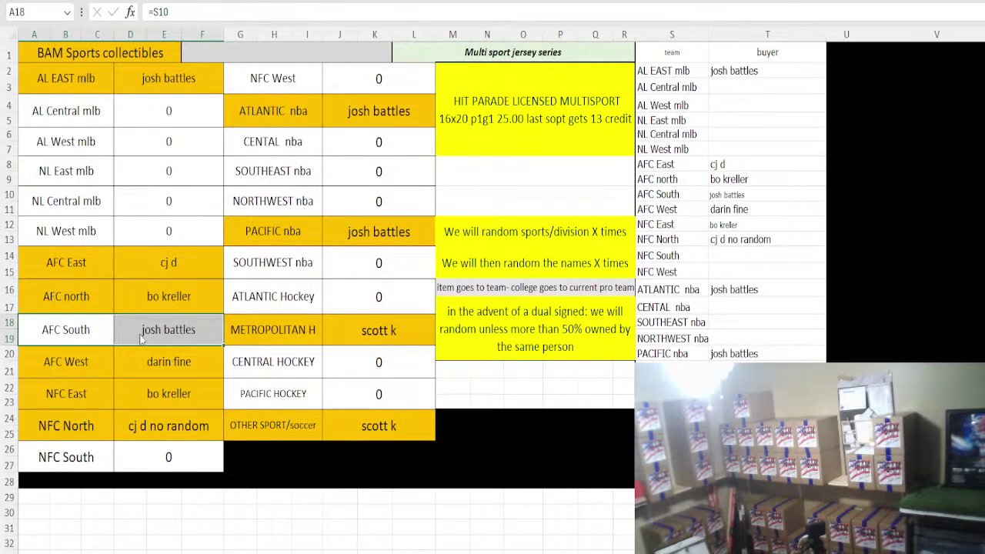
pyautogui.rightClick(139, 332)
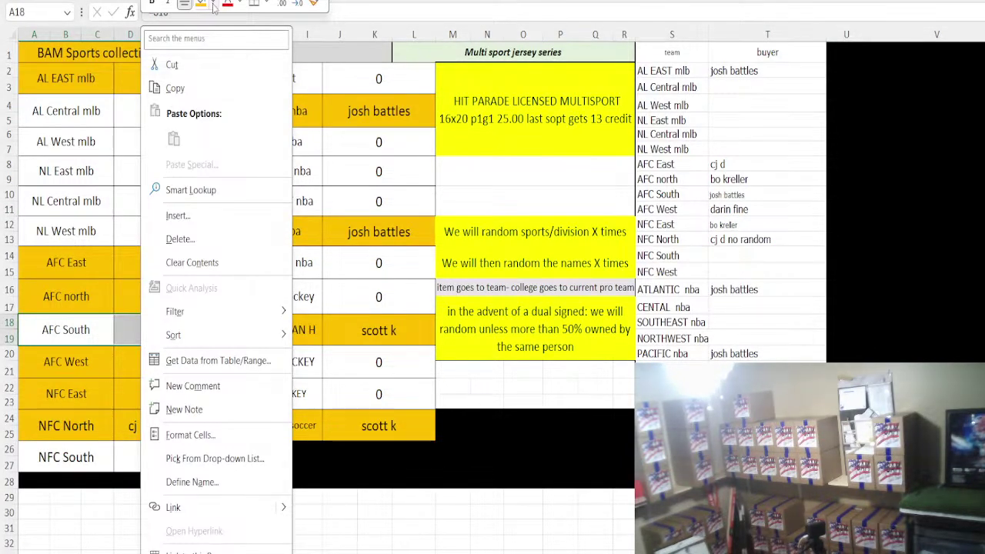
pyautogui.click(201, 3)
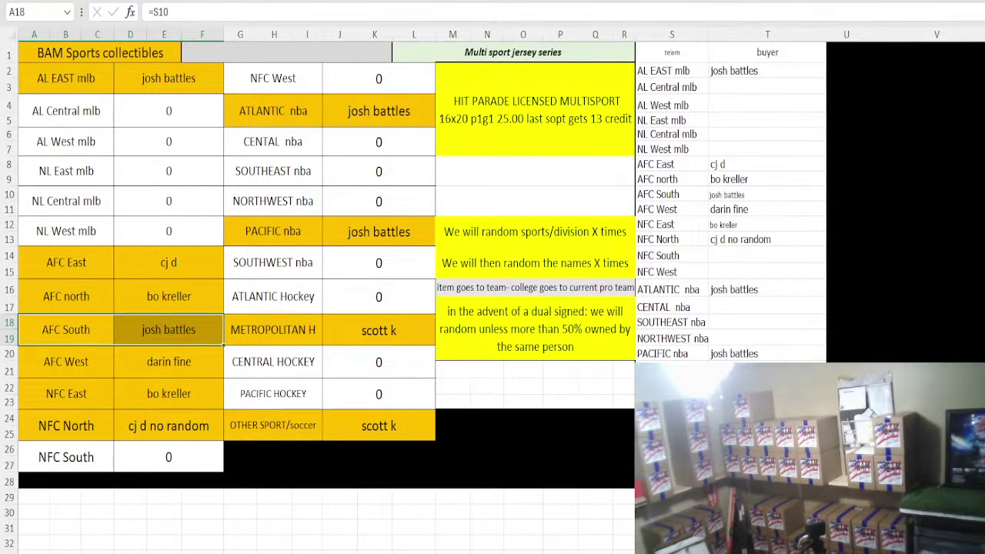
# Verify the buyer links in every claimed division, from NL West mlb through ATLANTIC nba.
pyautogui.click(128, 242)
pyautogui.click(161, 81)
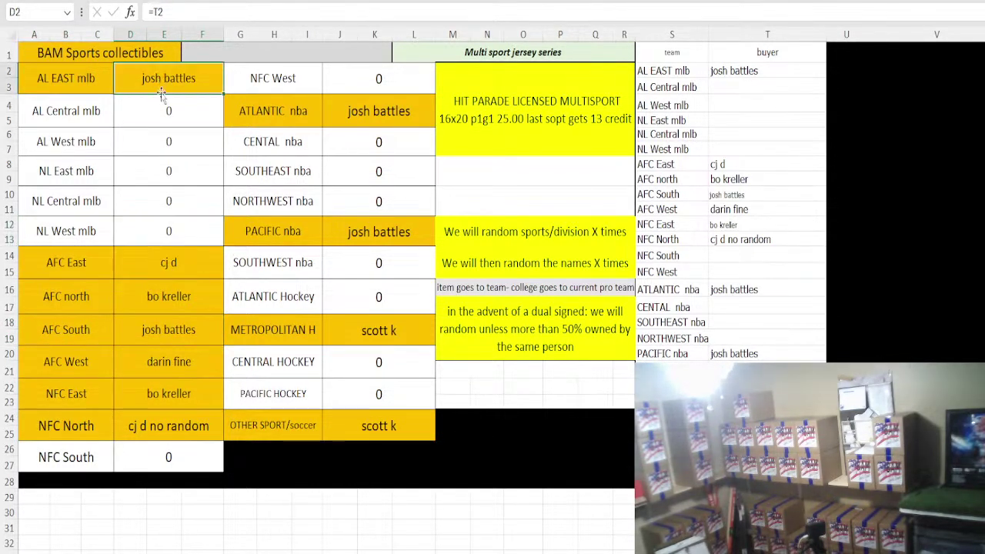
pyautogui.click(168, 260)
pyautogui.click(171, 295)
pyautogui.click(174, 337)
pyautogui.click(173, 371)
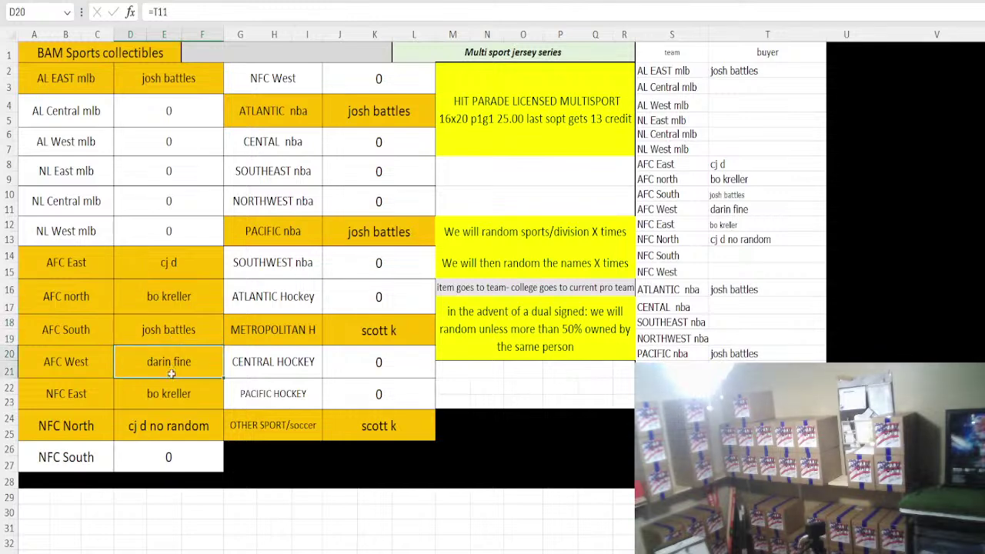
pyautogui.click(170, 393)
pyautogui.click(170, 426)
pyautogui.click(356, 426)
pyautogui.click(378, 330)
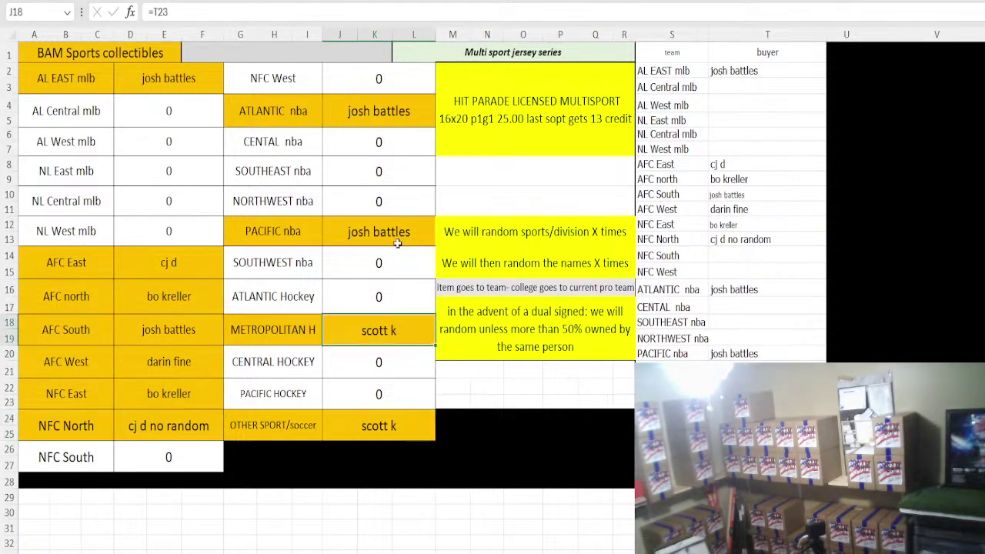
pyautogui.click(377, 230)
pyautogui.click(378, 142)
pyautogui.click(377, 111)
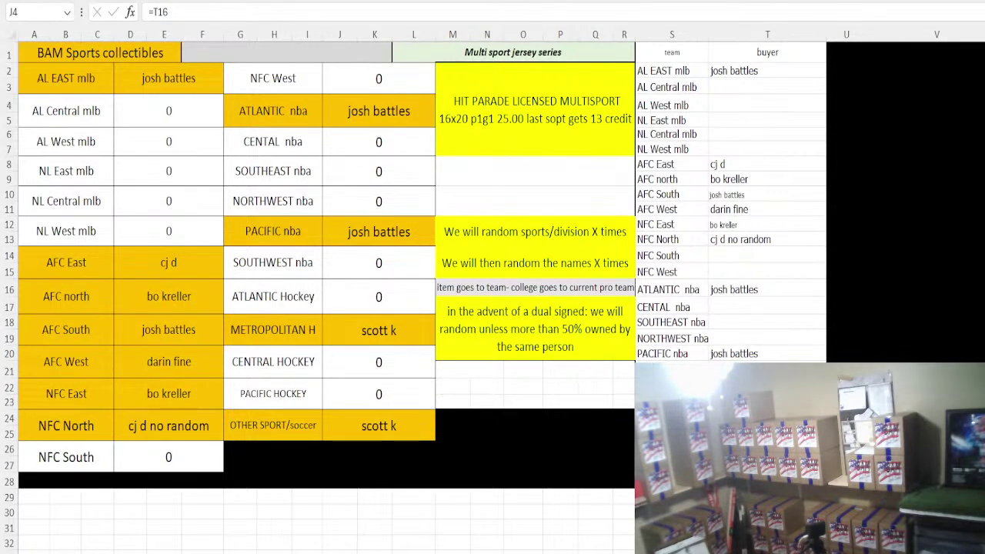
# Show the Gold Rush Multi-Sport box page full screen and enlarge its signer checklist image.
pyautogui.hotkey('alt', 'Tab')
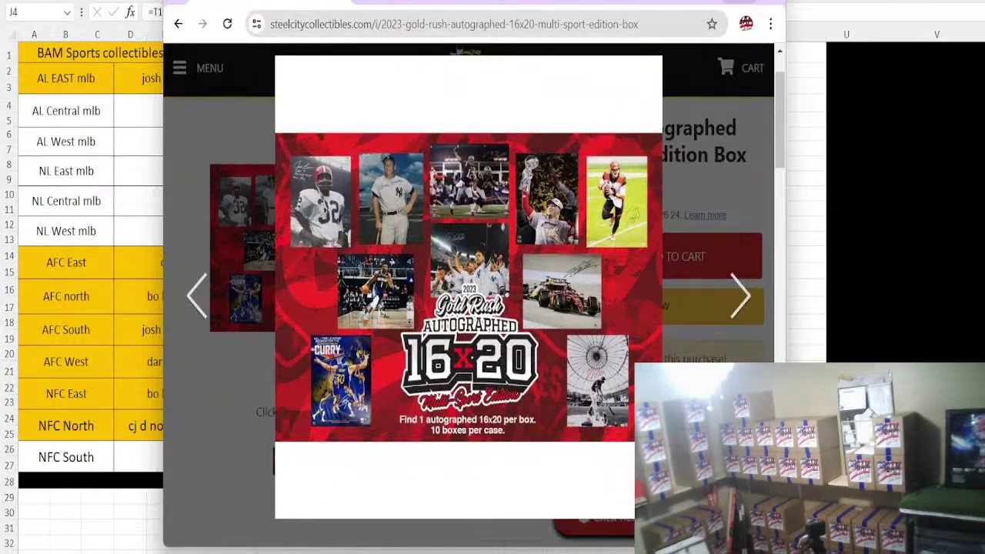
pyautogui.press('F11')
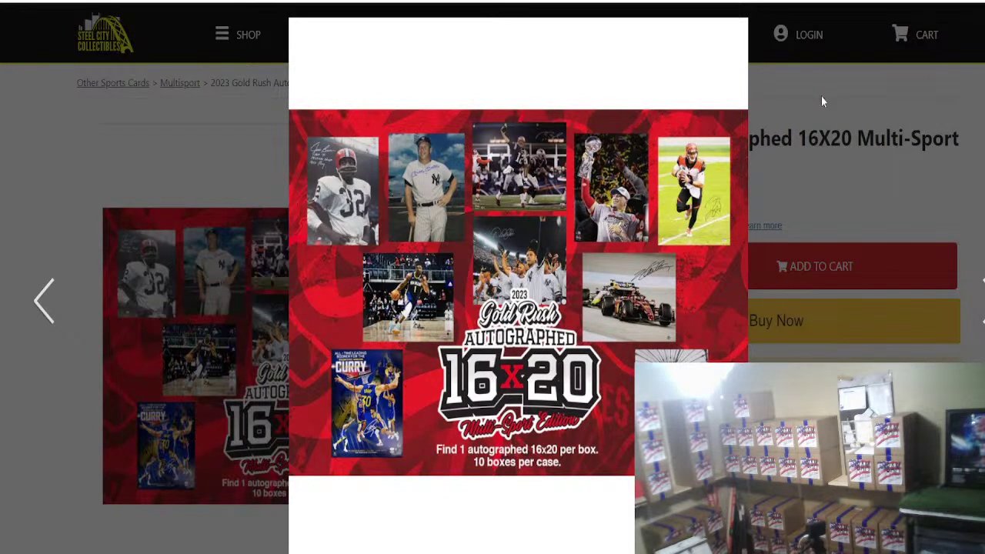
pyautogui.click(978, 282)
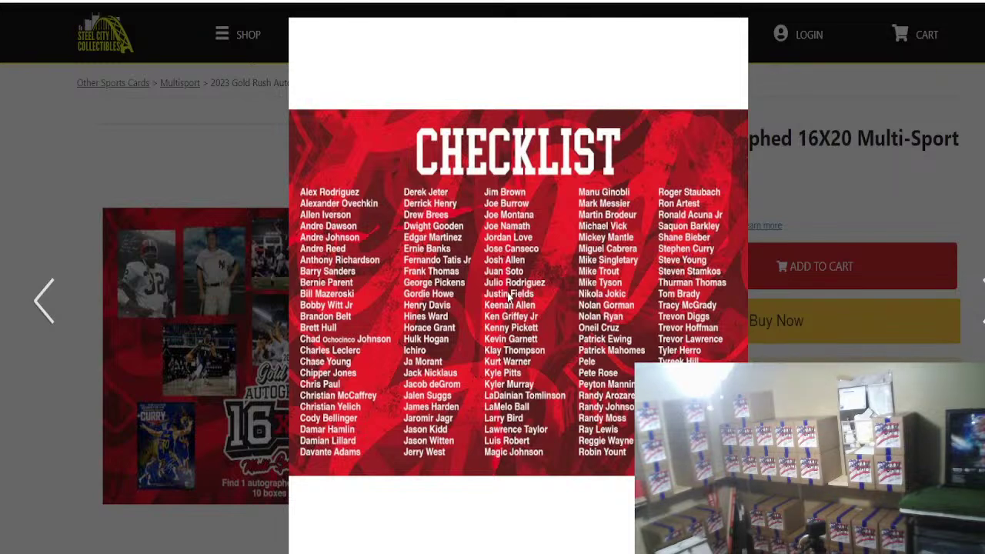
pyautogui.click(428, 352)
pyautogui.click(433, 362)
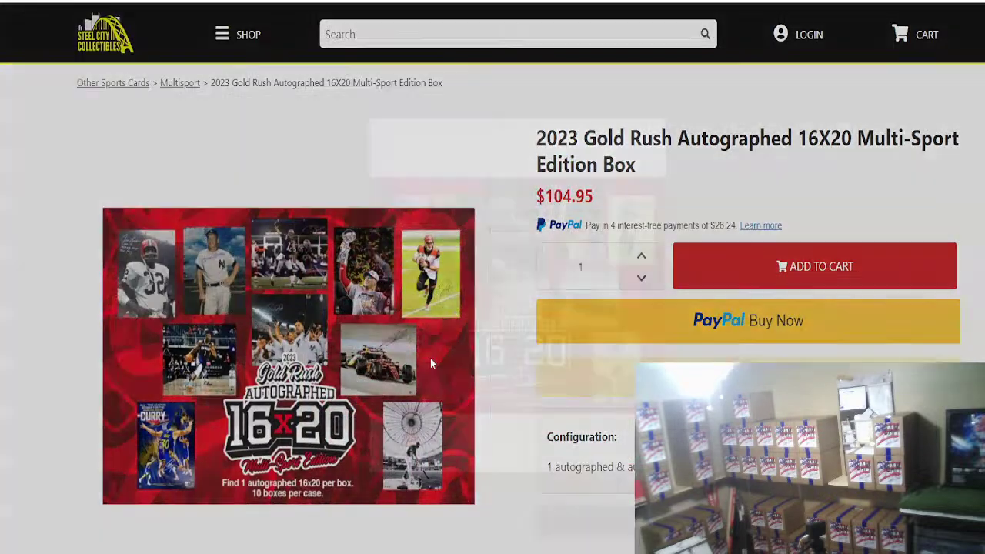
pyautogui.click(968, 282)
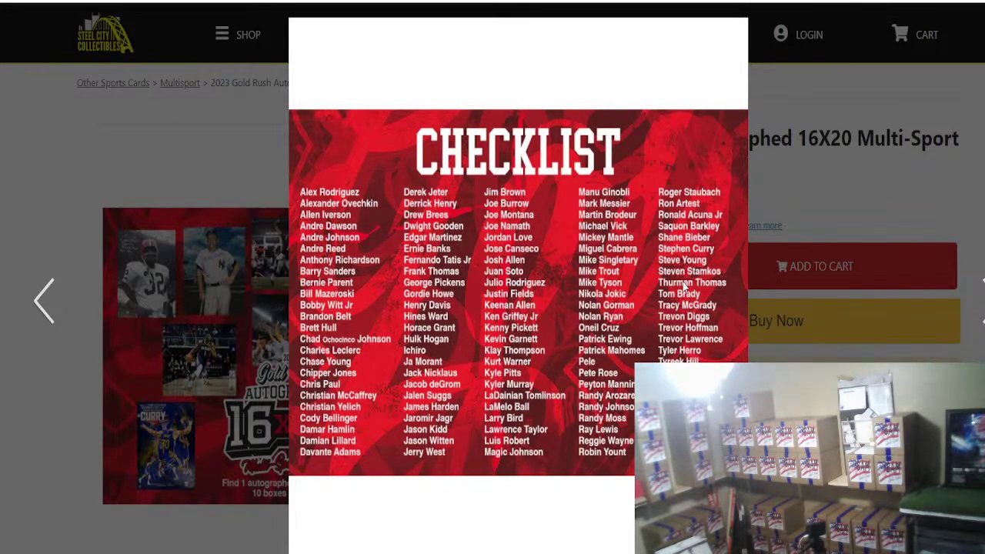
pyautogui.scroll(2, 683, 286)
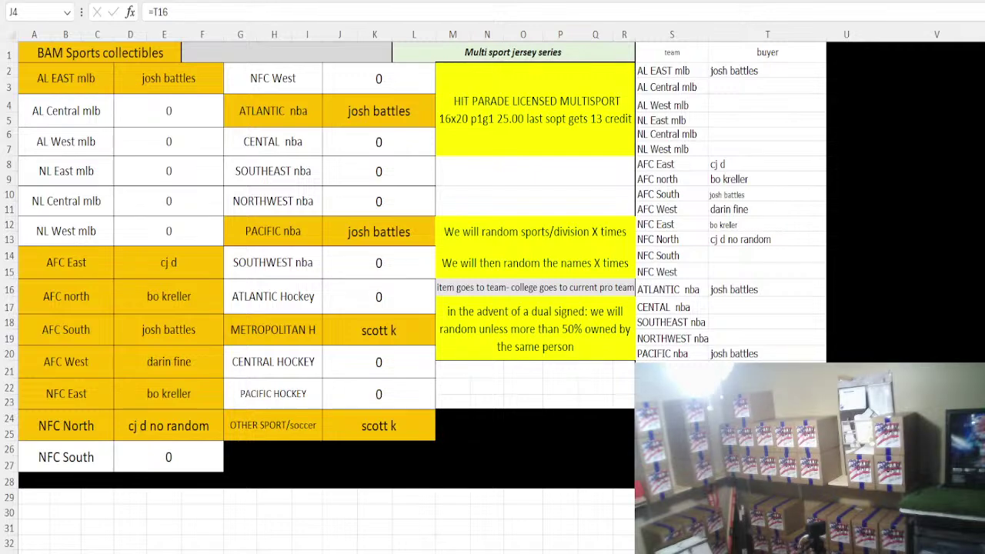
pyautogui.hotkey('alt', 'Tab')
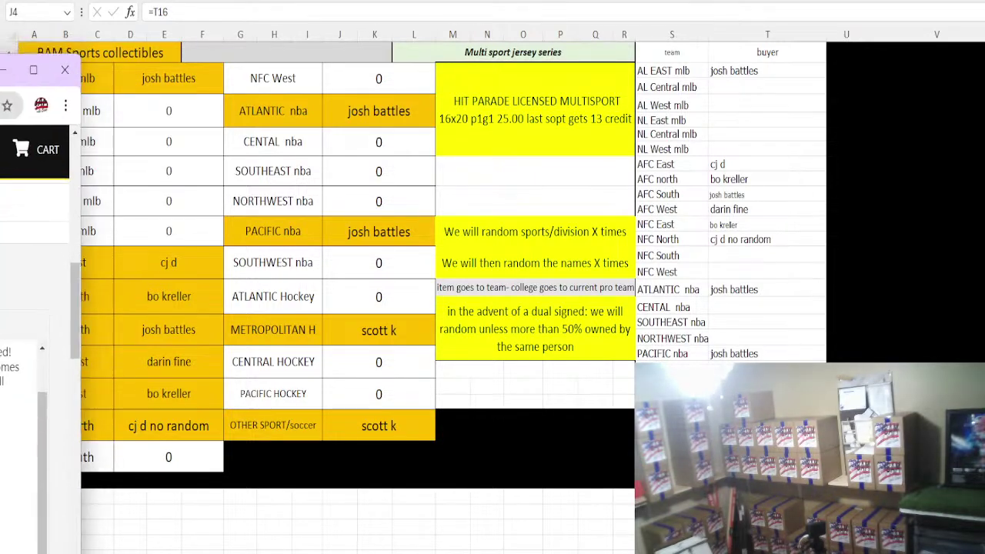
pyautogui.scroll(-2, 266, 264)
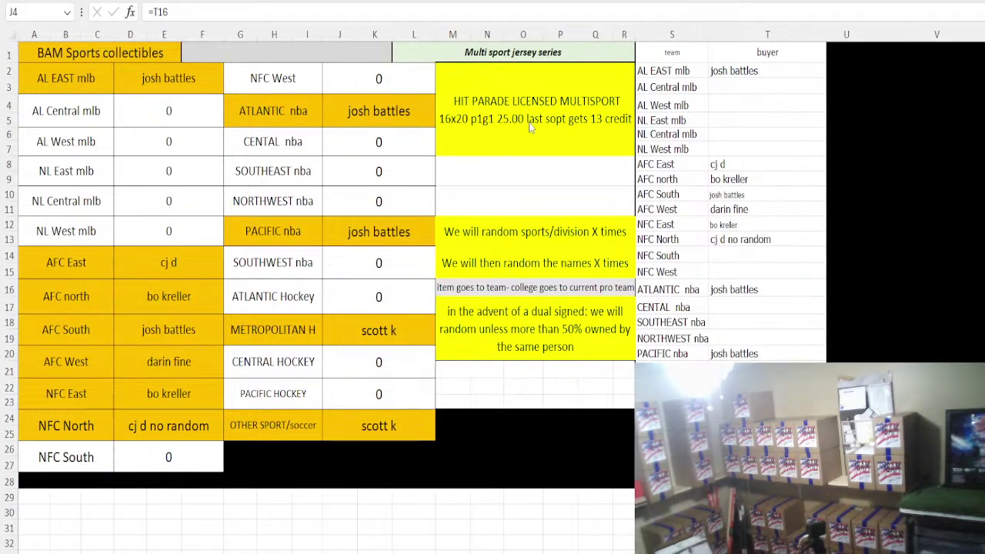
# Enter the AL West mlb buyer's name in the list, correcting its capitalisation.
pyautogui.hotkey('alt', 'Tab')
pyautogui.click(735, 108)
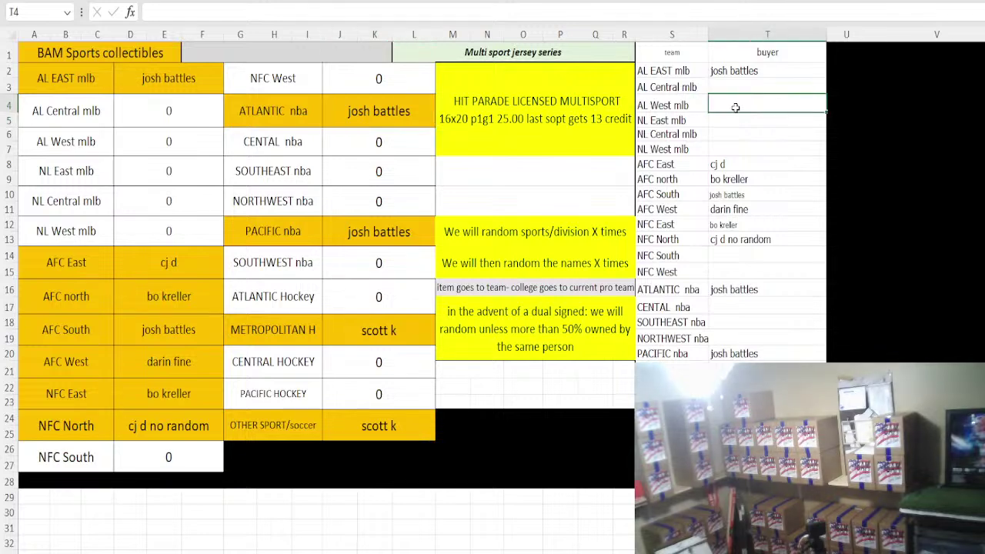
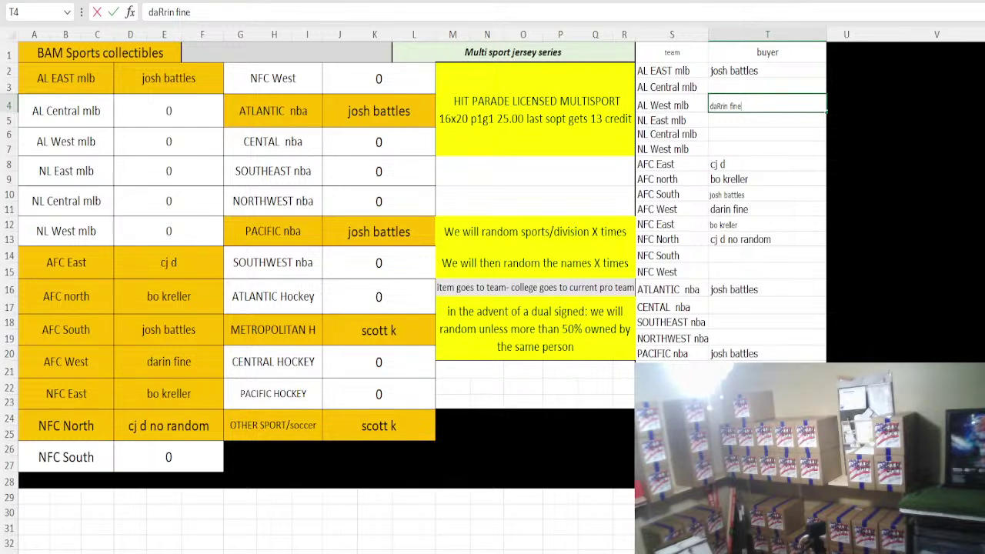
pyautogui.press('Return')
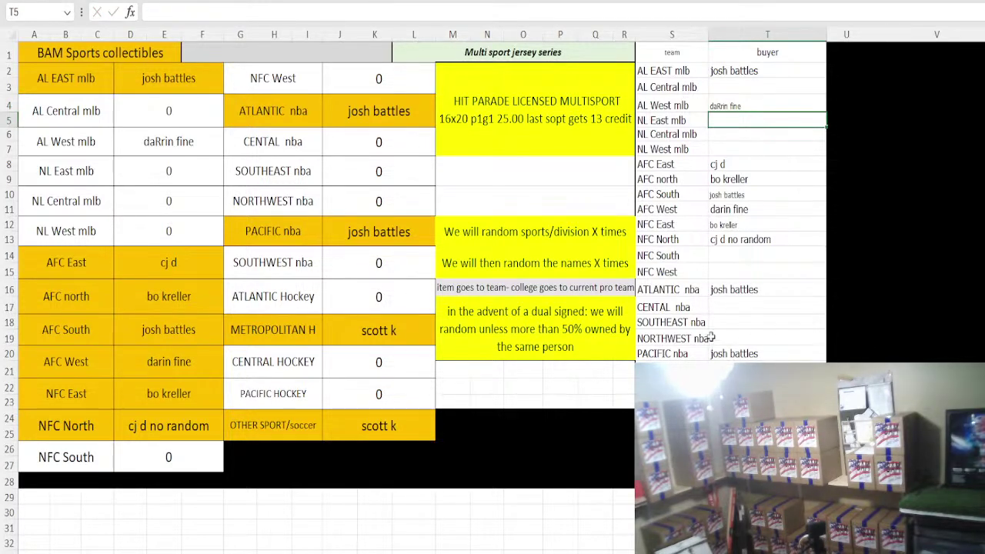
pyautogui.doubleClick(720, 105)
pyautogui.press('BackSpace')
pyautogui.write('r')
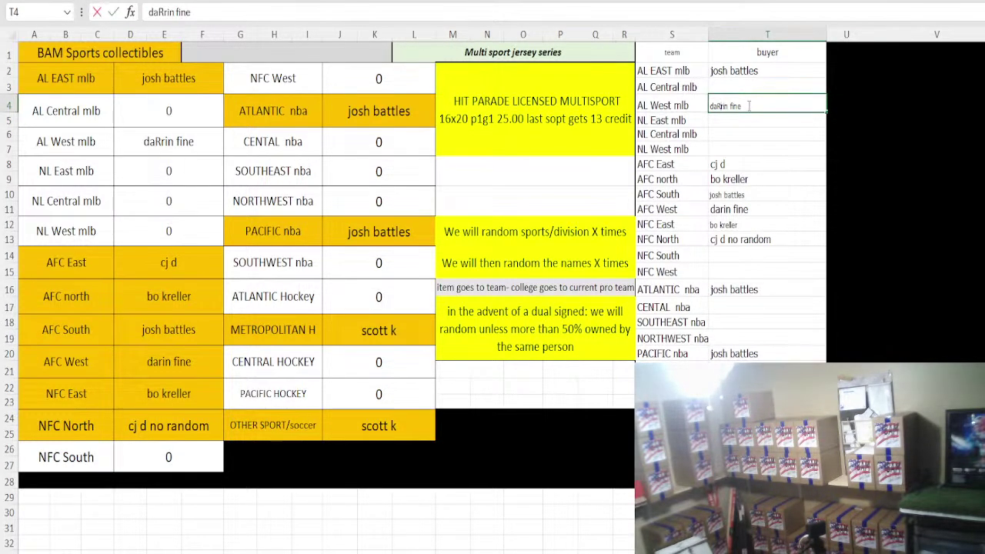
pyautogui.press('Return')
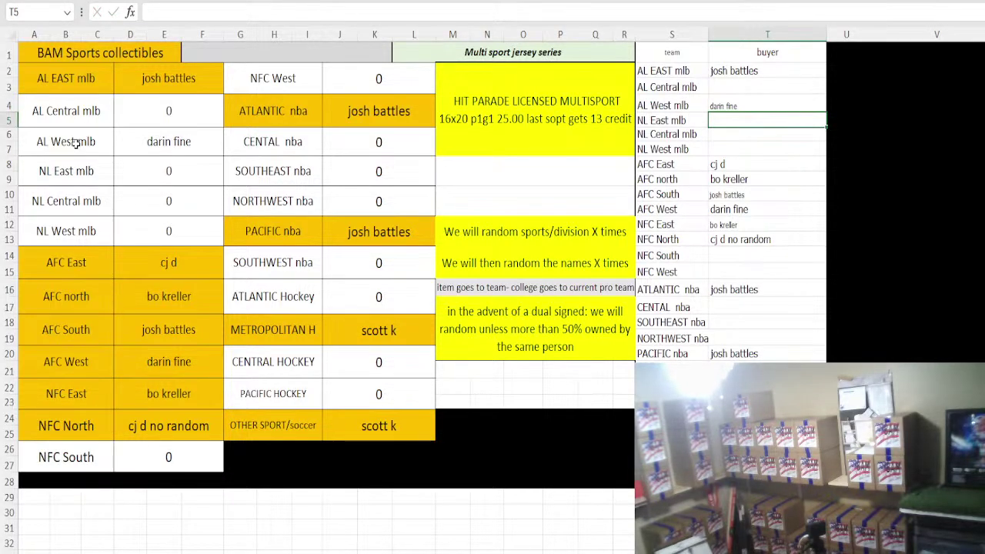
# Fill the AL West mlb grid row gold.
pyautogui.moveTo(76, 144); pyautogui.dragTo(147, 139)
pyautogui.rightClick(146, 140)
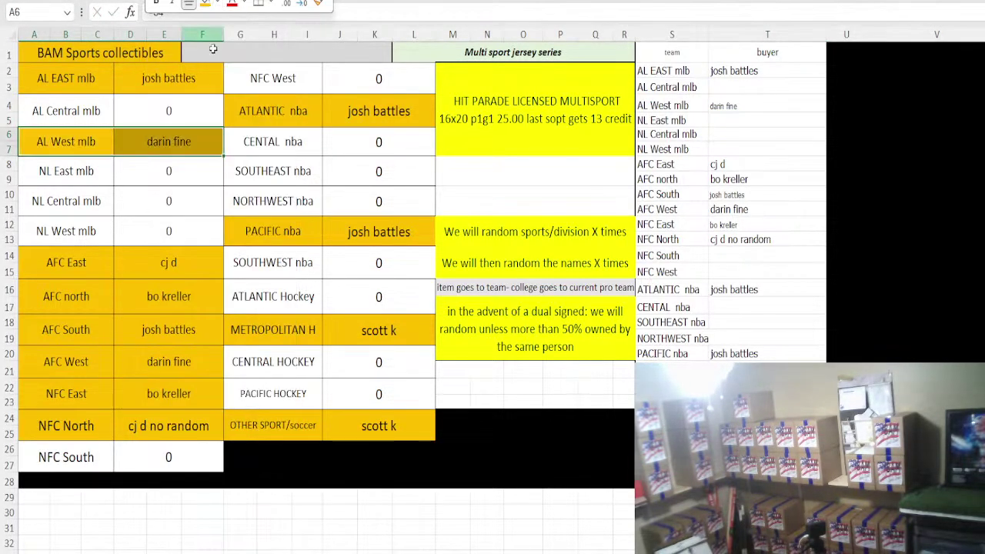
pyautogui.click(205, 3)
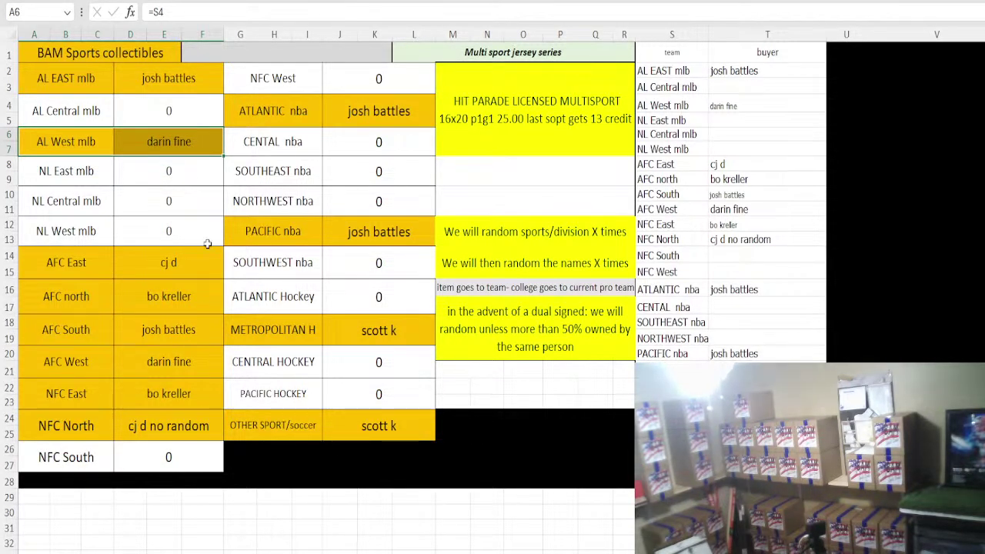
pyautogui.click(403, 165)
pyautogui.click(393, 137)
pyautogui.click(390, 171)
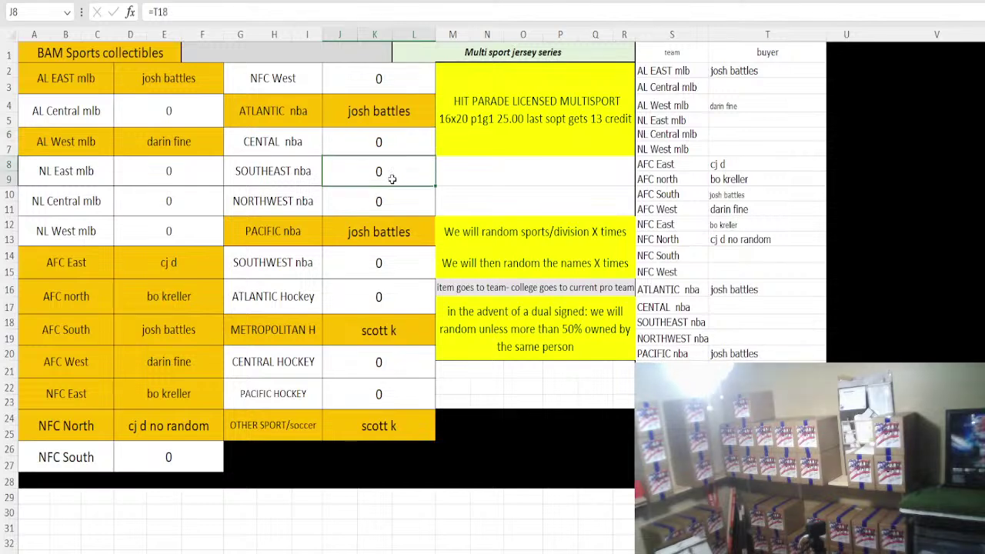
pyautogui.click(390, 193)
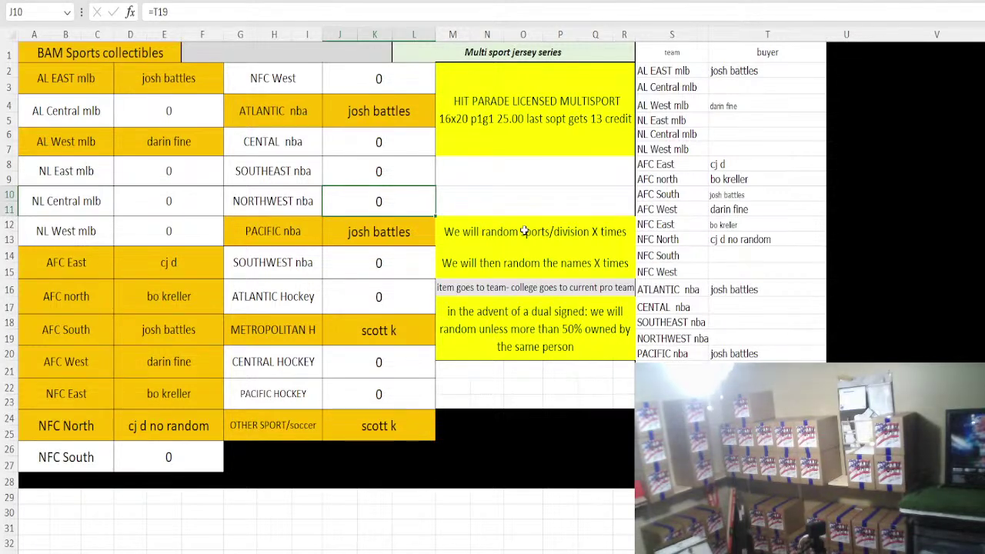
# Select the AL West mlb and AFC West buyer cells together and fill them green.
pyautogui.click(744, 106)
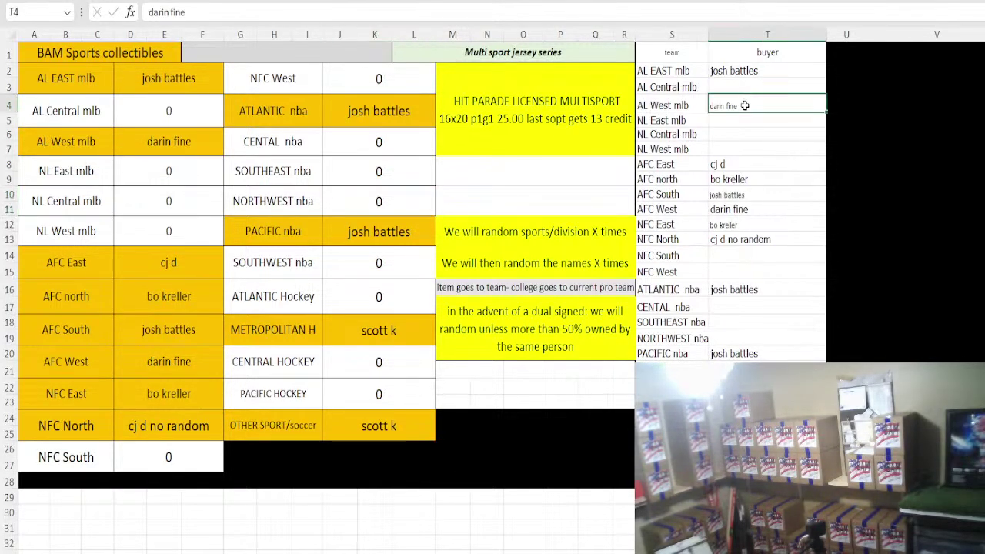
pyautogui.keyDown('ctrl'); pyautogui.click(744, 208); pyautogui.keyUp('ctrl')
pyautogui.rightClick(744, 208)
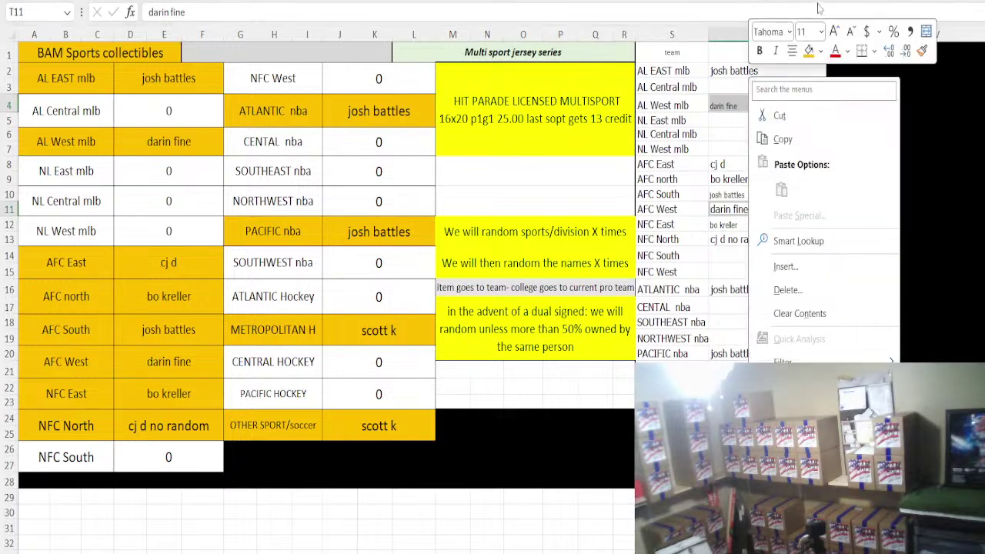
pyautogui.click(820, 50)
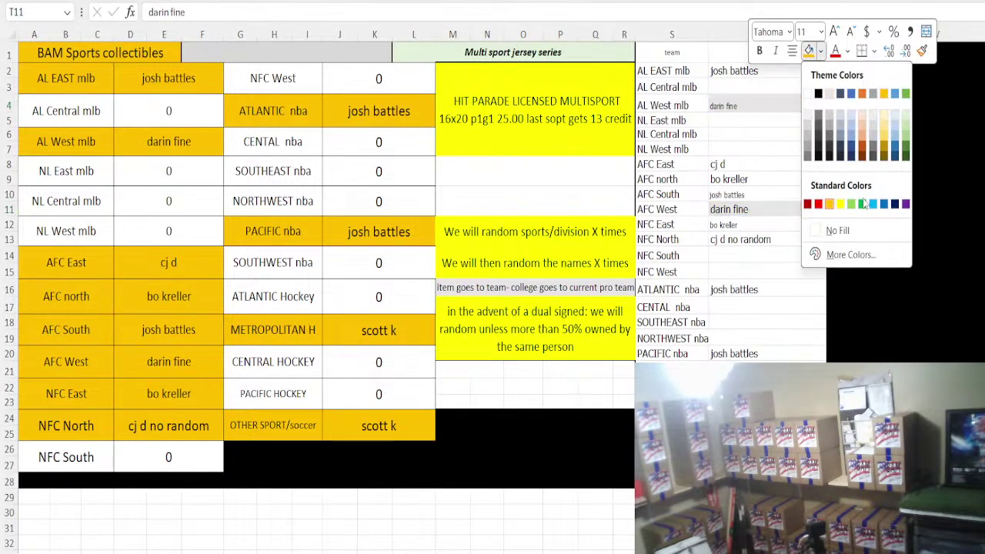
pyautogui.click(861, 203)
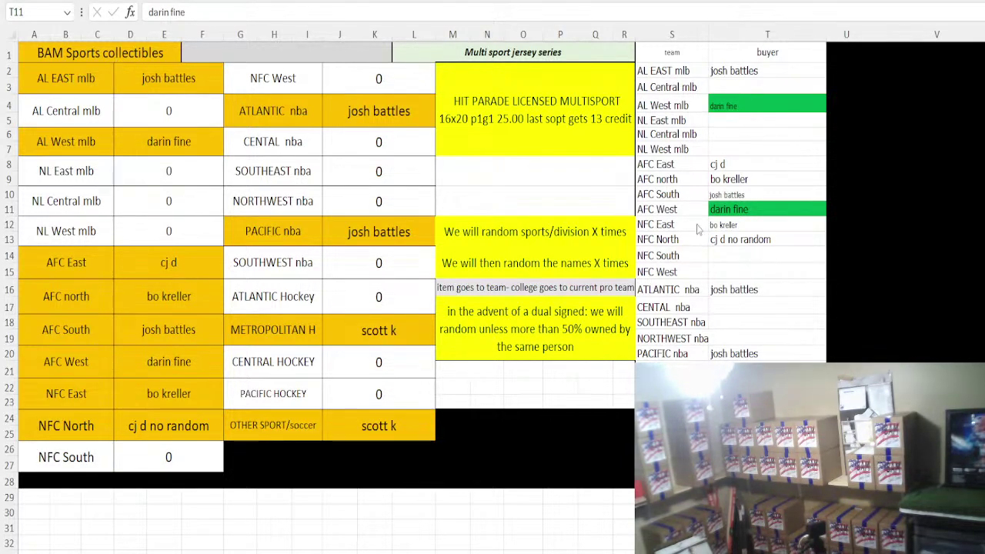
pyautogui.click(739, 254)
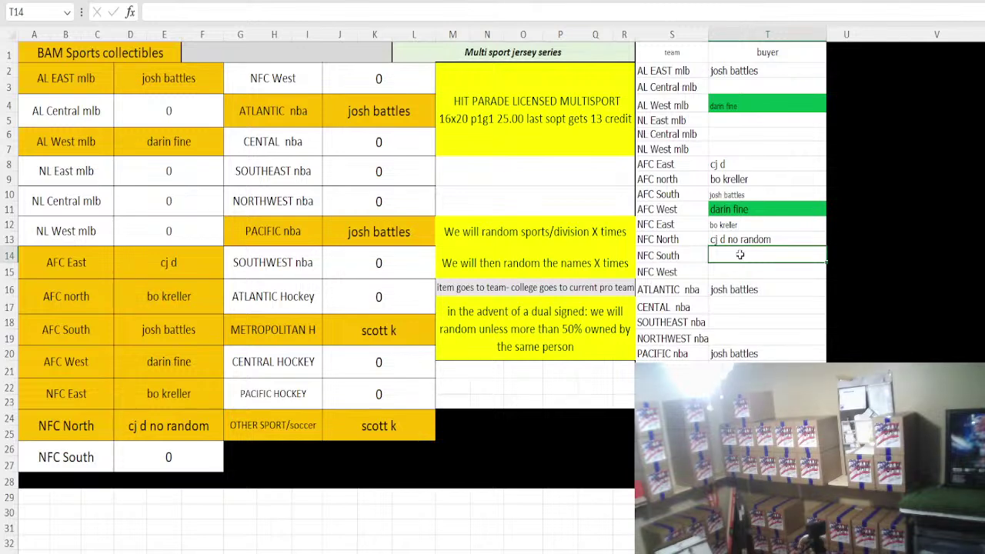
# Enter the NFC South buyer's name in T14 and fill grid row A26:D26 gold.
pyautogui.write('eric g')
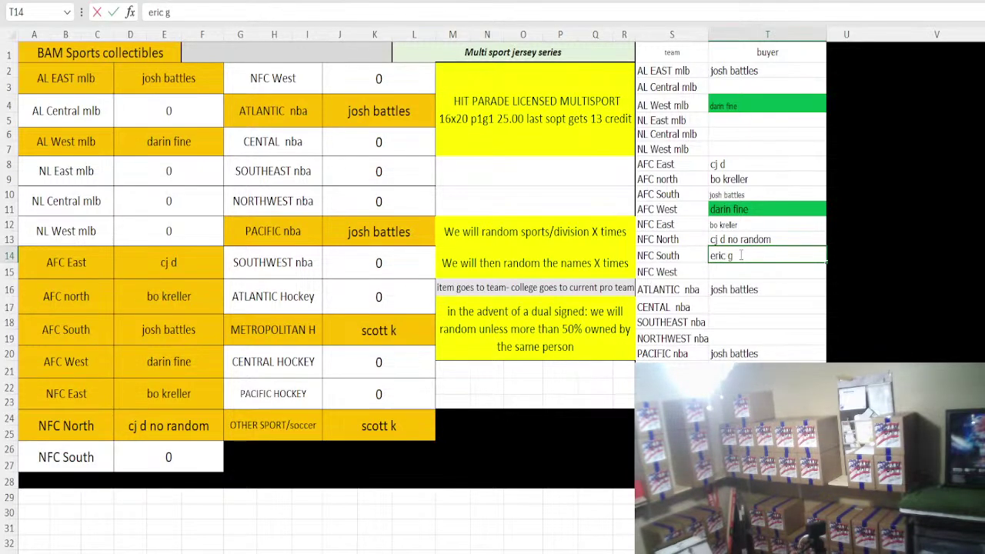
pyautogui.press('Return')
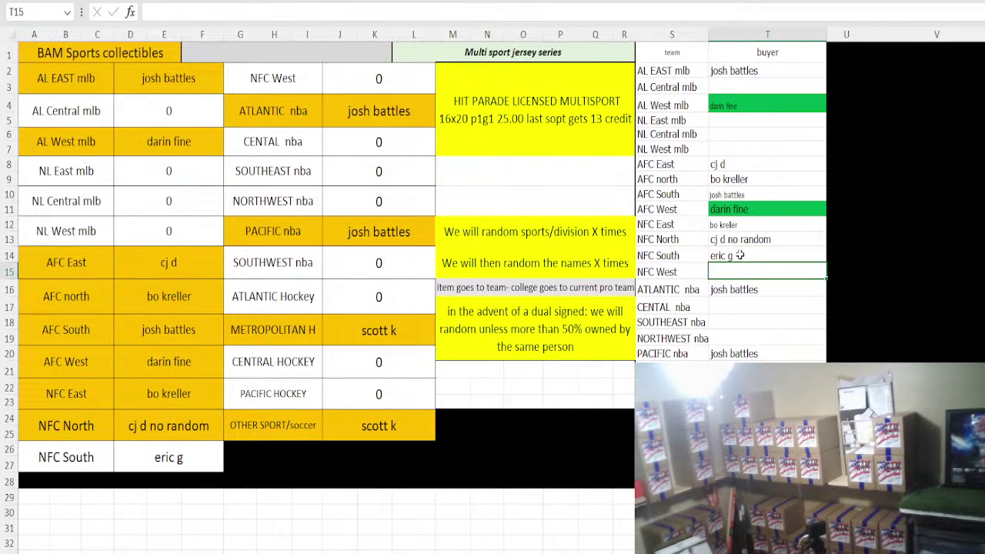
pyautogui.moveTo(73, 451); pyautogui.dragTo(138, 452)
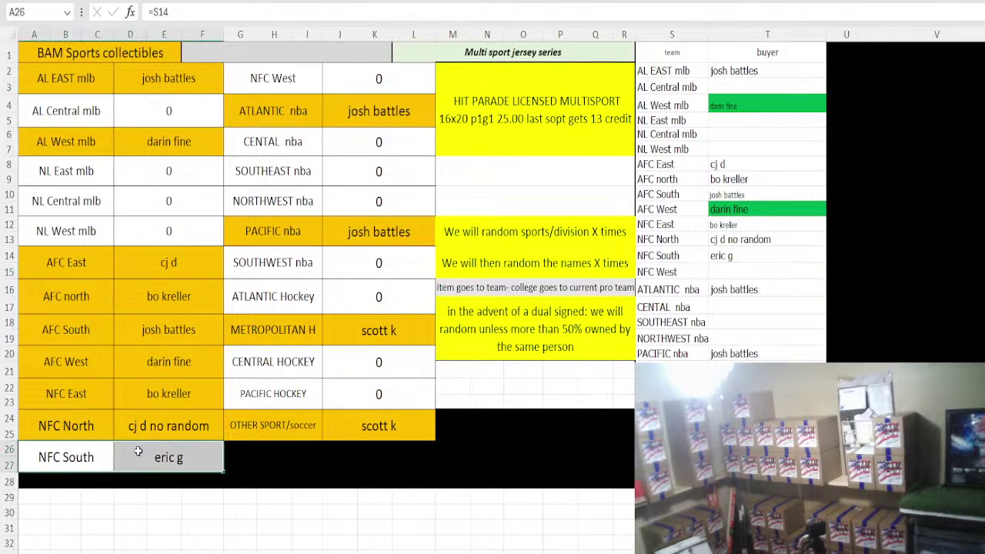
pyautogui.rightClick(138, 452)
pyautogui.click(209, 4)
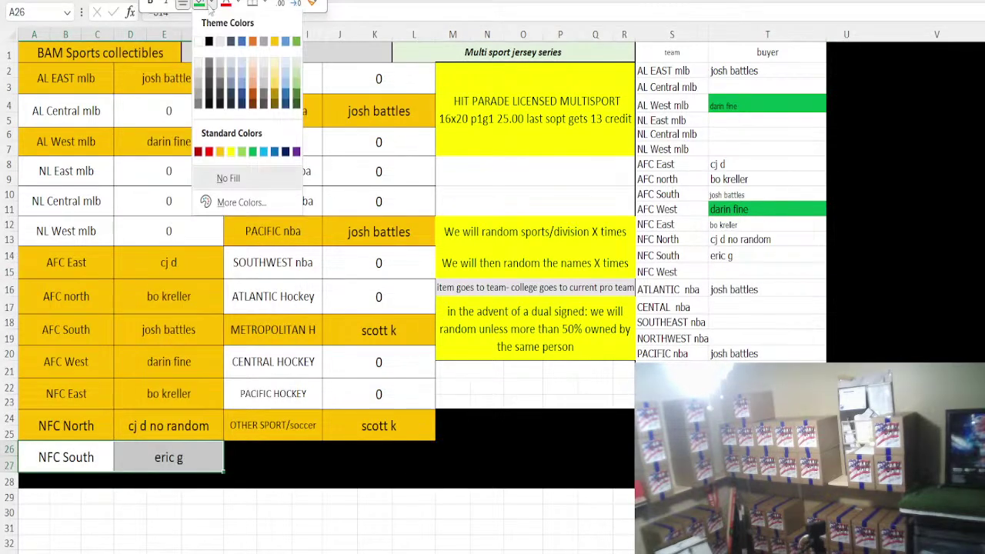
pyautogui.click(221, 148)
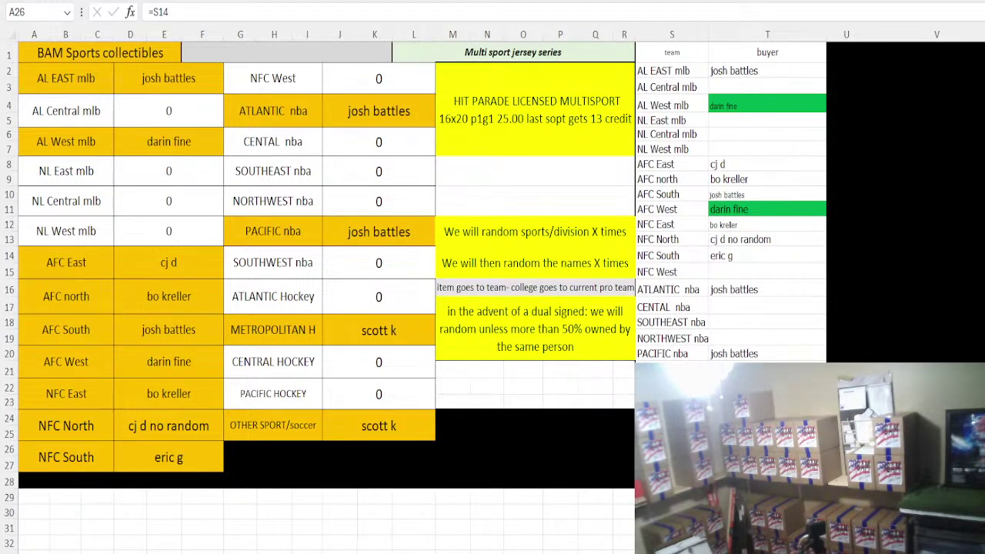
# Select the buyer cells for AL East, AFC East/North/South, NFC East/North/South, Atlantic and Pacific.
pyautogui.click(735, 71)
pyautogui.keyDown('ctrl'); pyautogui.click(740, 164); pyautogui.keyUp('ctrl')
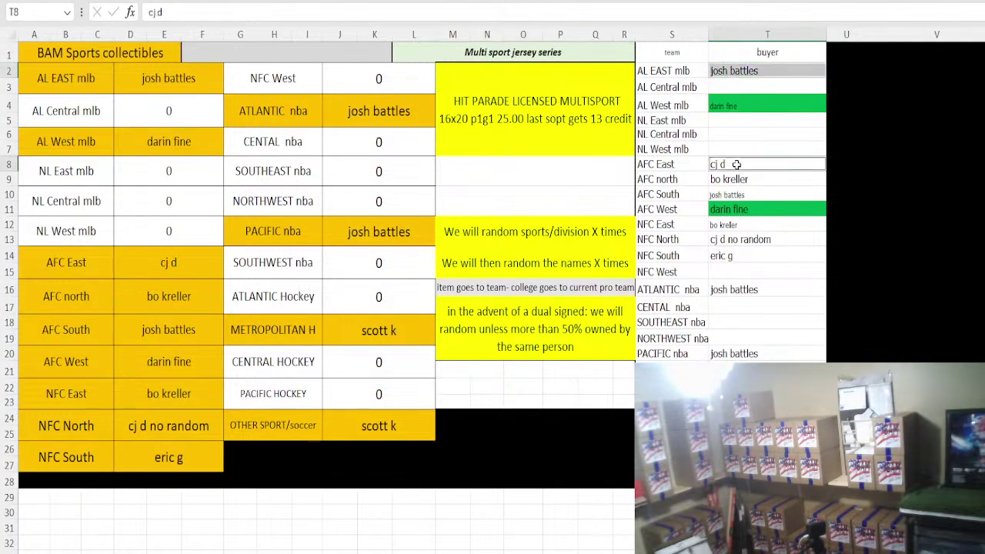
pyautogui.keyDown('ctrl'); pyautogui.click(737, 179); pyautogui.keyUp('ctrl')
pyautogui.keyDown('ctrl'); pyautogui.click(737, 195); pyautogui.keyUp('ctrl')
pyautogui.keyDown('ctrl'); pyautogui.click(737, 225); pyautogui.keyUp('ctrl')
pyautogui.keyDown('ctrl'); pyautogui.click(735, 240); pyautogui.keyUp('ctrl')
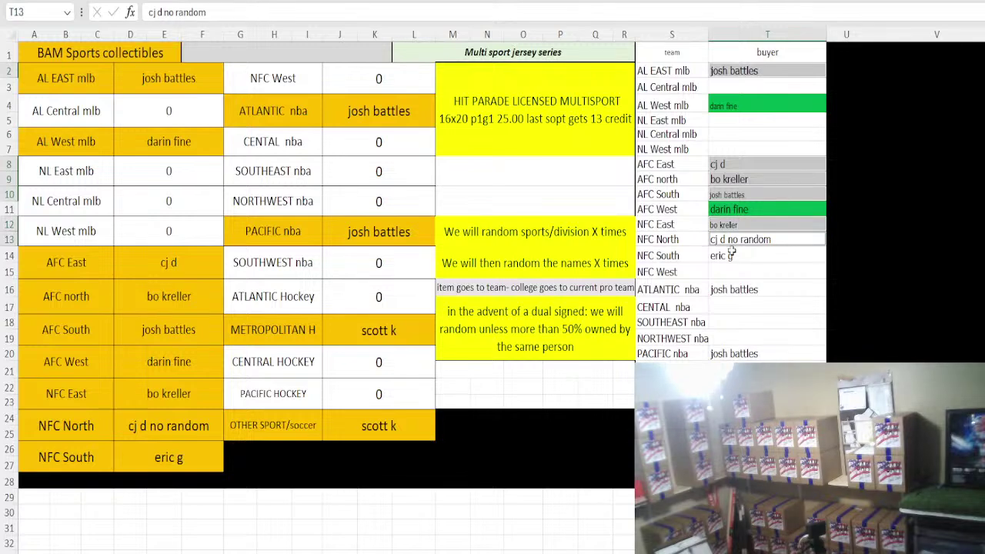
pyautogui.keyDown('ctrl'); pyautogui.click(731, 255); pyautogui.keyUp('ctrl')
pyautogui.keyDown('ctrl'); pyautogui.click(736, 289); pyautogui.keyUp('ctrl')
pyautogui.keyDown('ctrl'); pyautogui.click(732, 353); pyautogui.keyUp('ctrl')
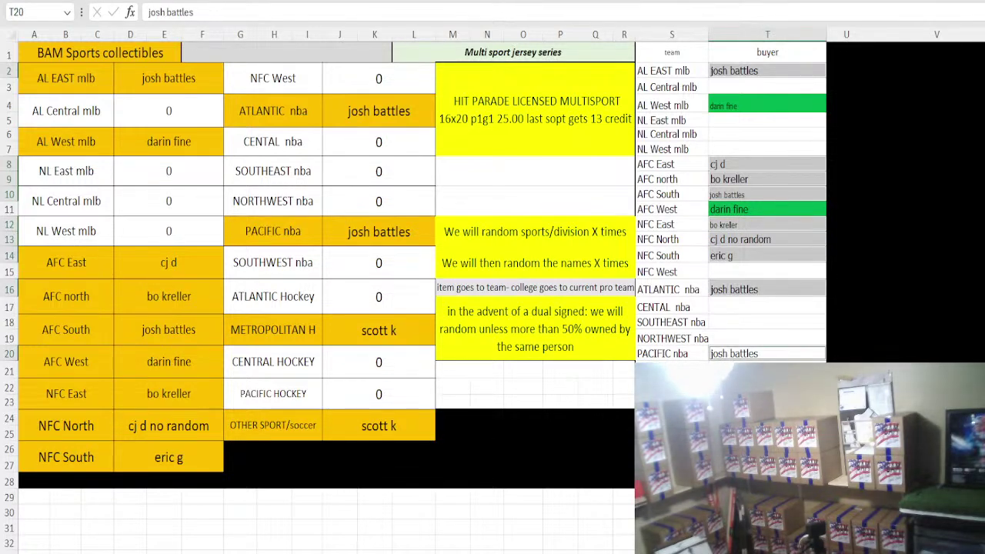
# Add T23 and T26, fill the selected buyer cells green, and copy the buyer names.
pyautogui.keyDown('ctrl'); pyautogui.click(732, 400); pyautogui.keyUp('ctrl')
pyautogui.keyDown('ctrl'); pyautogui.click(734, 457); pyautogui.keyUp('ctrl')
pyautogui.rightClick(734, 457)
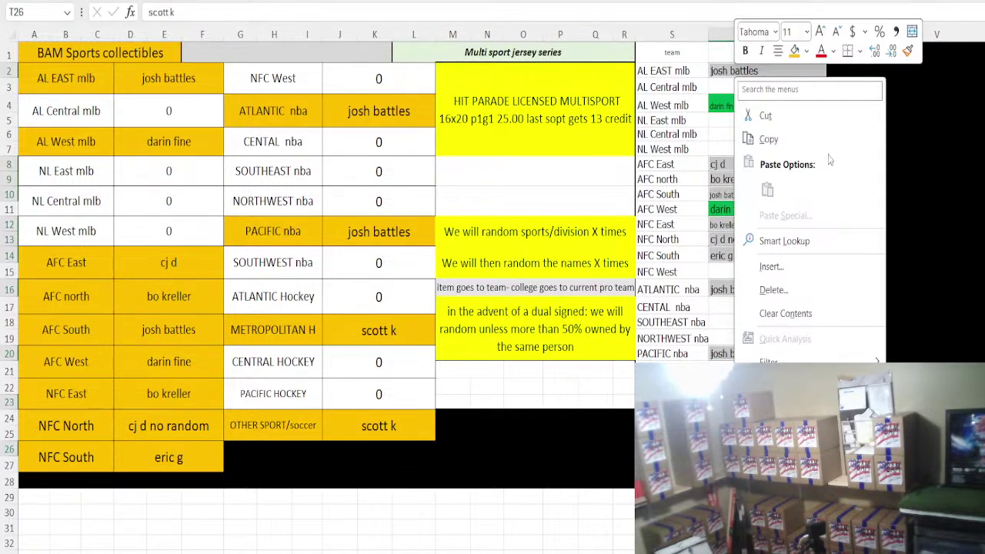
pyautogui.click(806, 50)
pyautogui.click(846, 199)
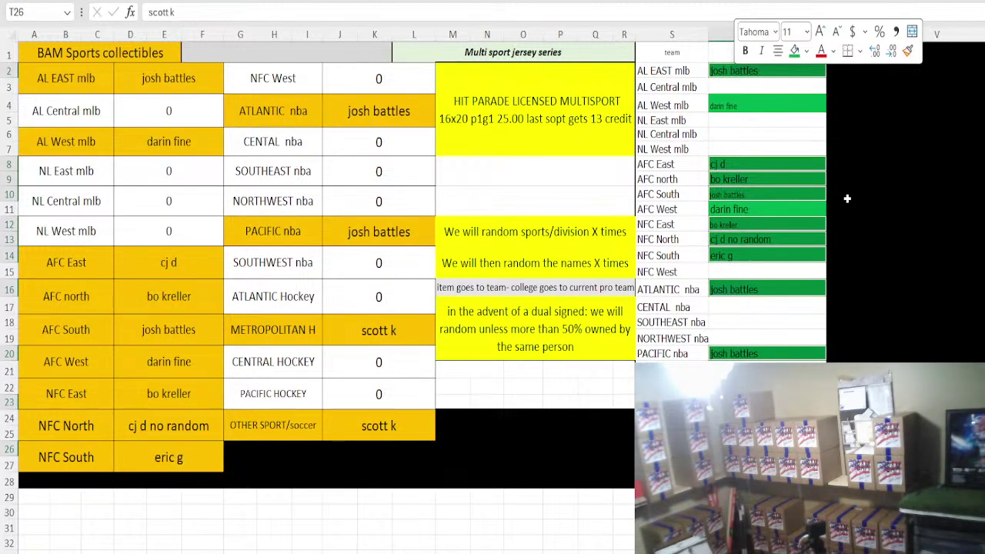
pyautogui.rightClick(766, 239)
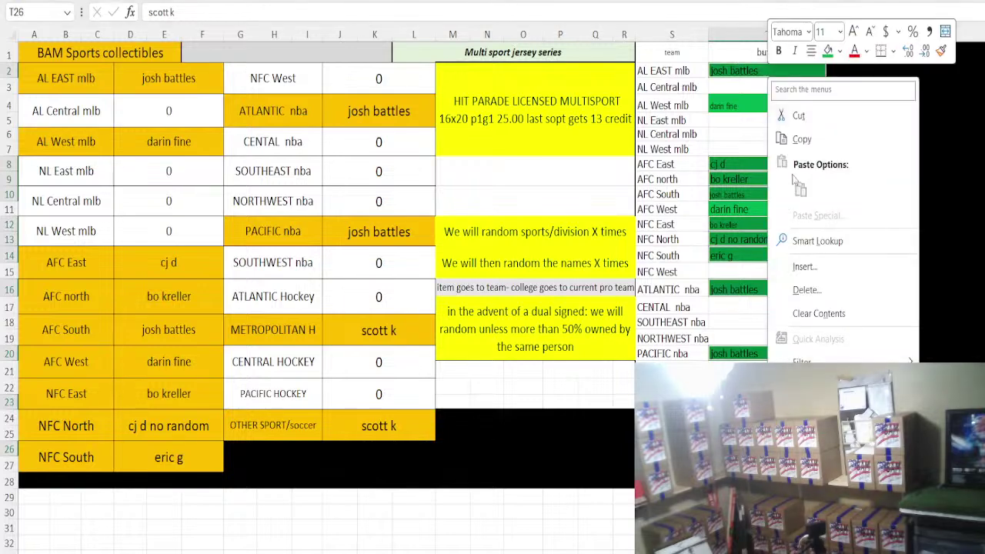
pyautogui.click(800, 136)
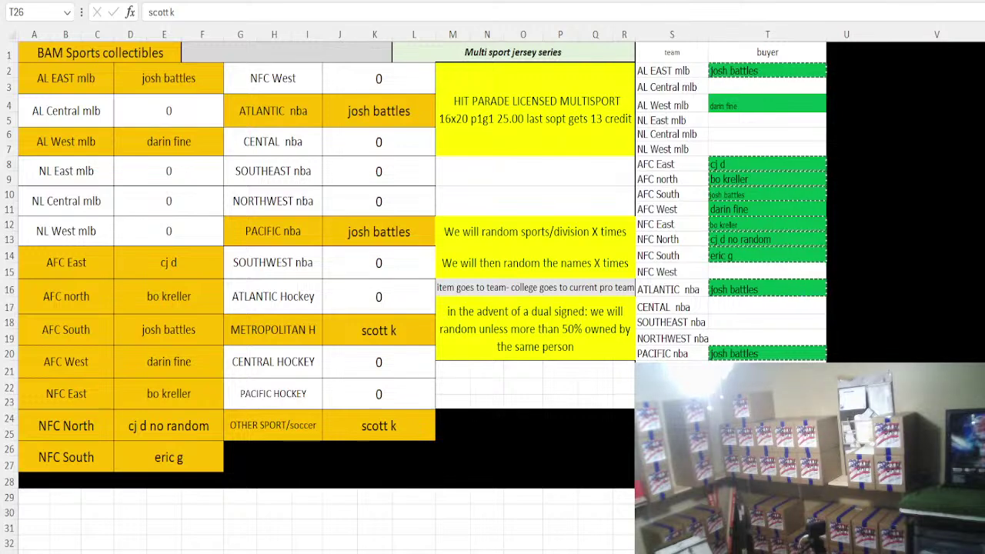
# Start a fresh RANDOM.ORG giveaway, paste the buyer names as entries, and delete the 'no random' entry.
pyautogui.hotkey('alt', 'Tab')
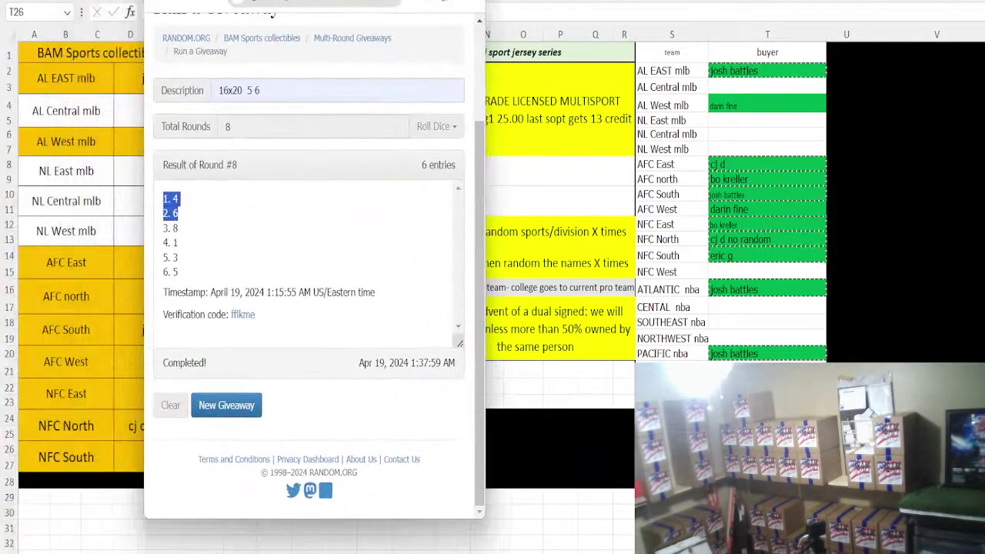
pyautogui.click(223, 404)
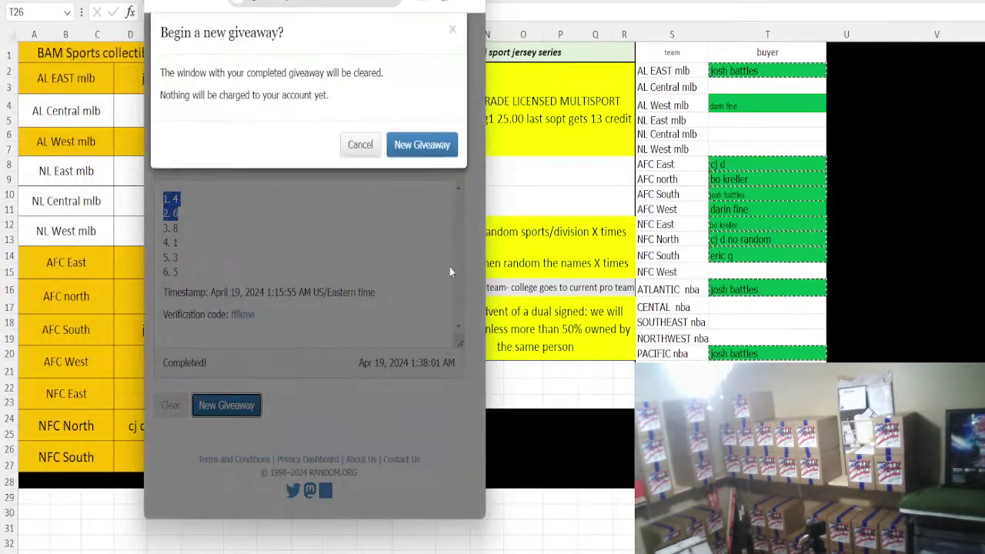
pyautogui.click(421, 145)
pyautogui.rightClick(216, 226)
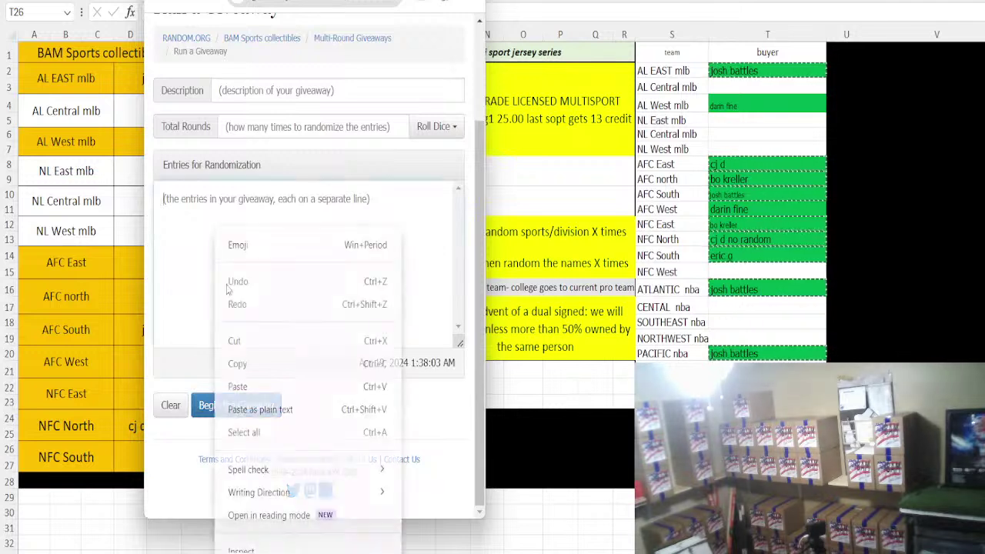
pyautogui.click(240, 387)
pyautogui.scroll(5, 308, 284)
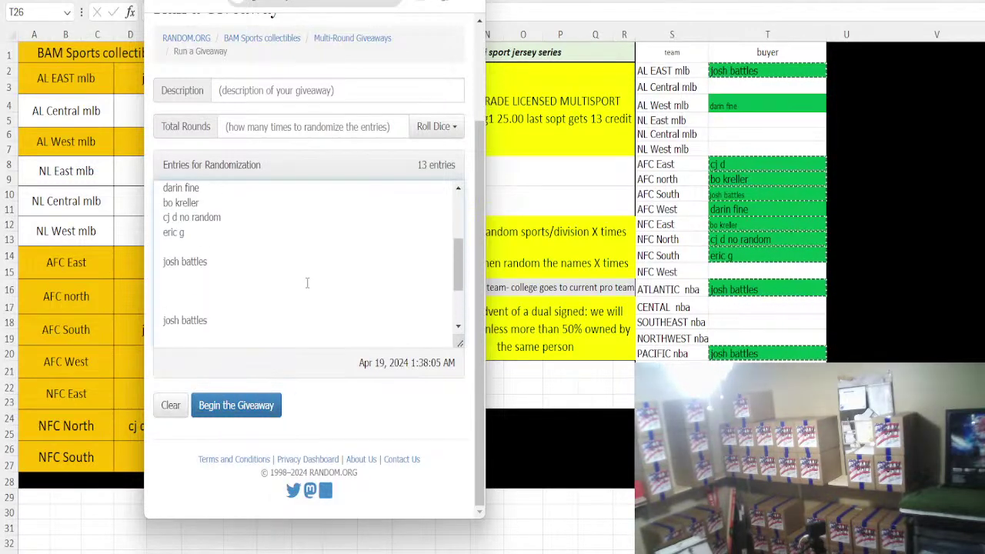
pyautogui.moveTo(221, 298); pyautogui.dragTo(144, 299)
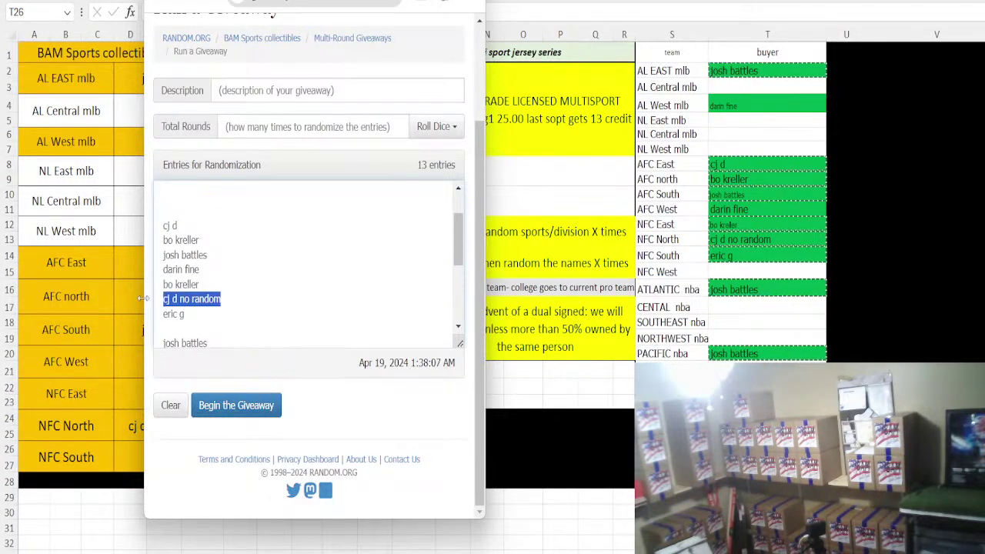
pyautogui.press('BackSpace')
pyautogui.press('BackSpace')
# Set the description to '16x20 7 8' and roll 2d6 to get 10 rounds.
pyautogui.click(348, 92)
pyautogui.press('Down')
pyautogui.press('Down')
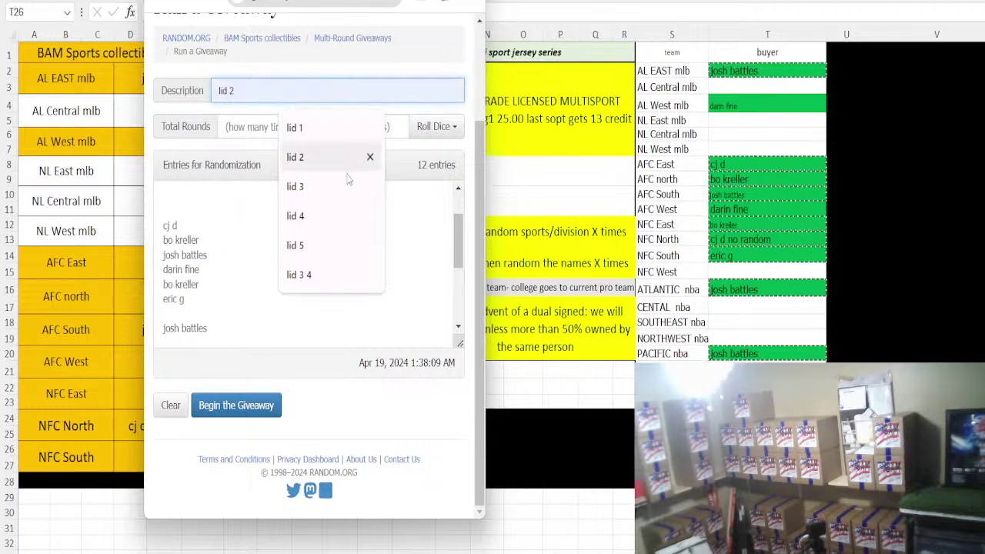
pyautogui.write('16x20')
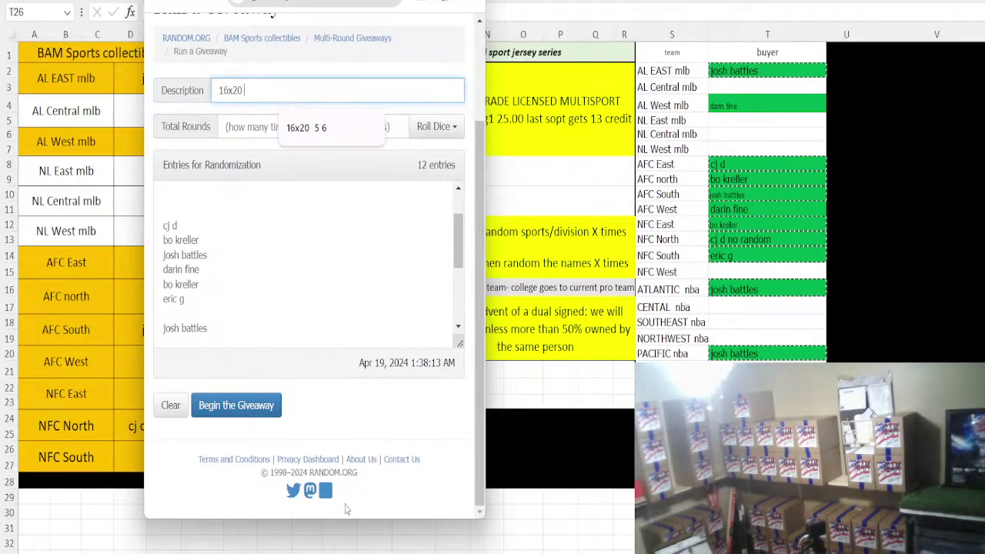
pyautogui.write(' 7 8')
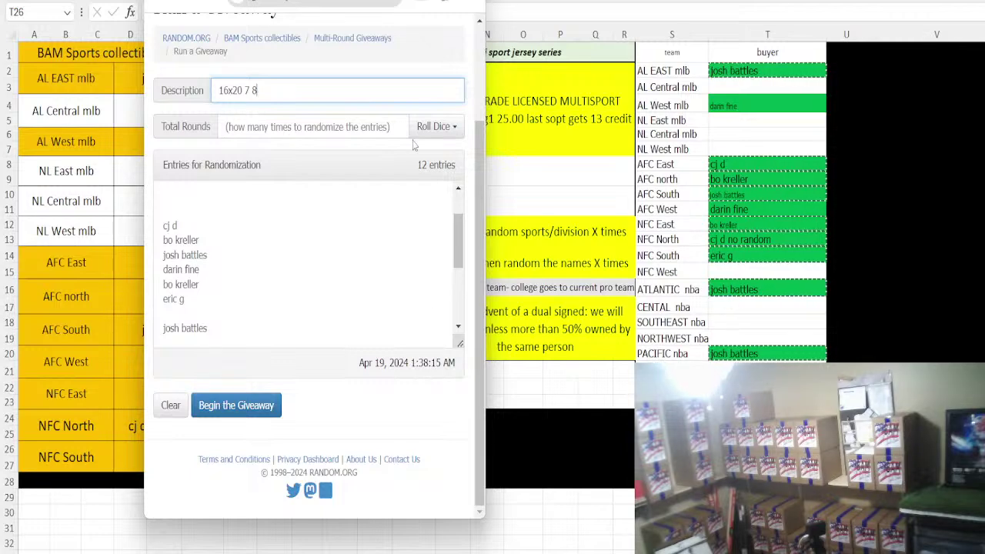
pyautogui.click(436, 126)
pyautogui.click(392, 156)
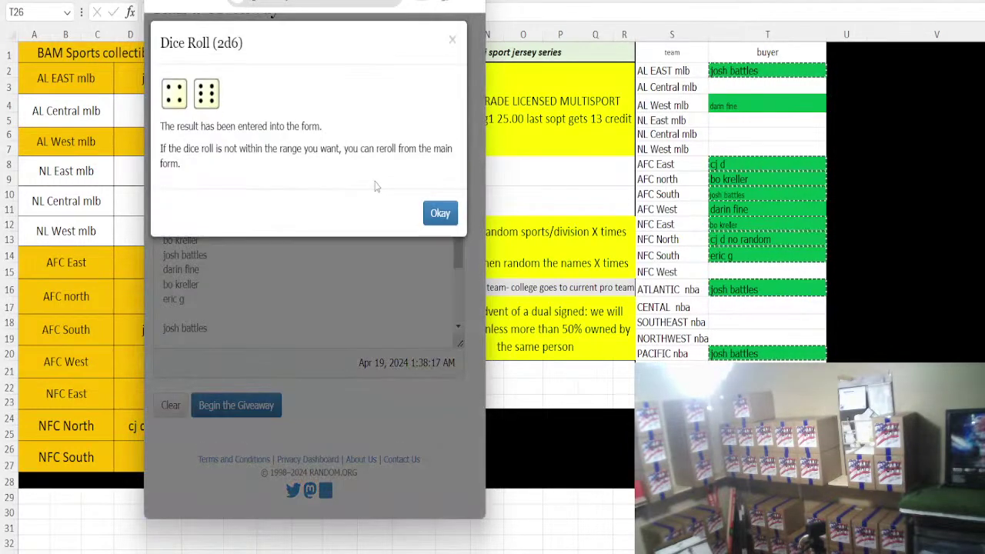
pyautogui.click(439, 210)
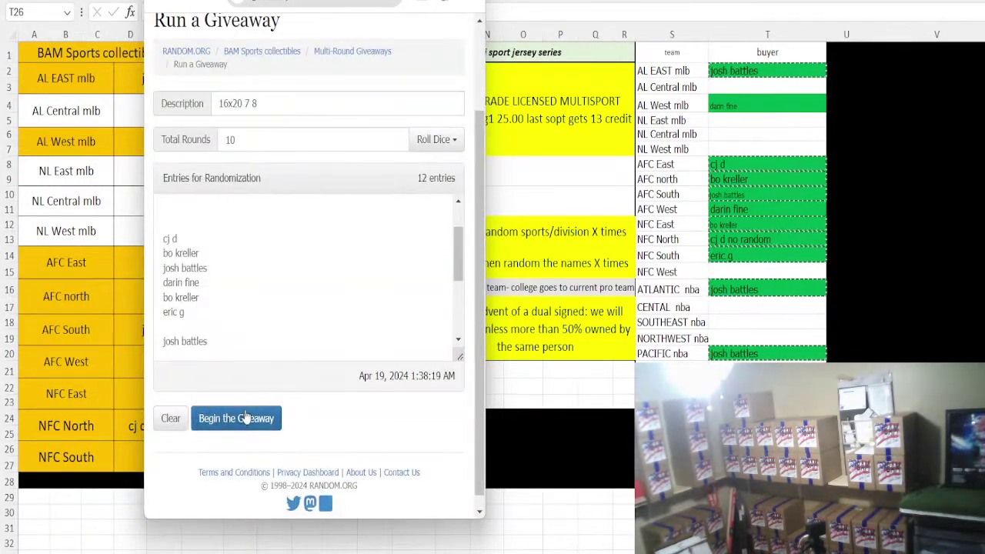
# Begin the giveaway and advance through all 10 randomization rounds.
pyautogui.click(236, 418)
pyautogui.click(406, 125)
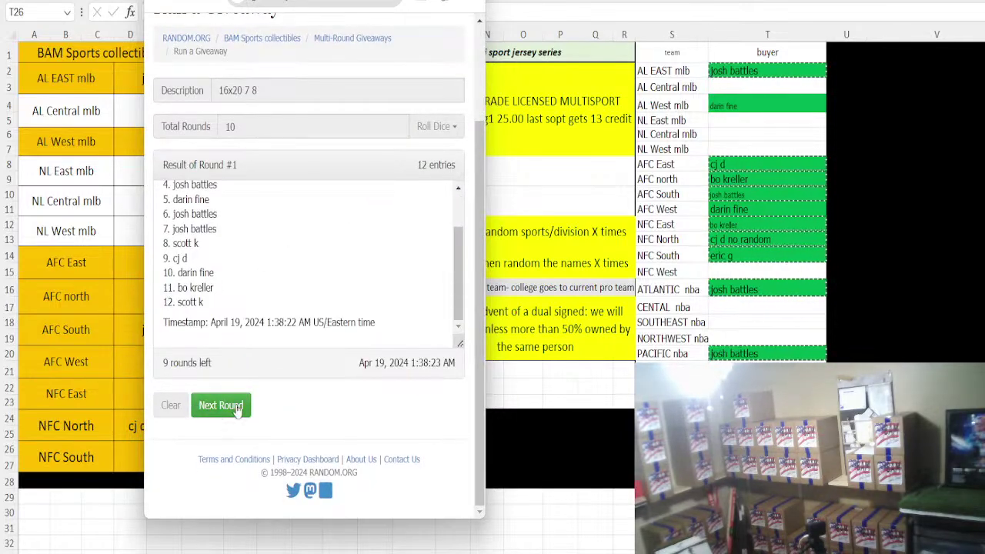
pyautogui.click(221, 405)
pyautogui.click(222, 413)
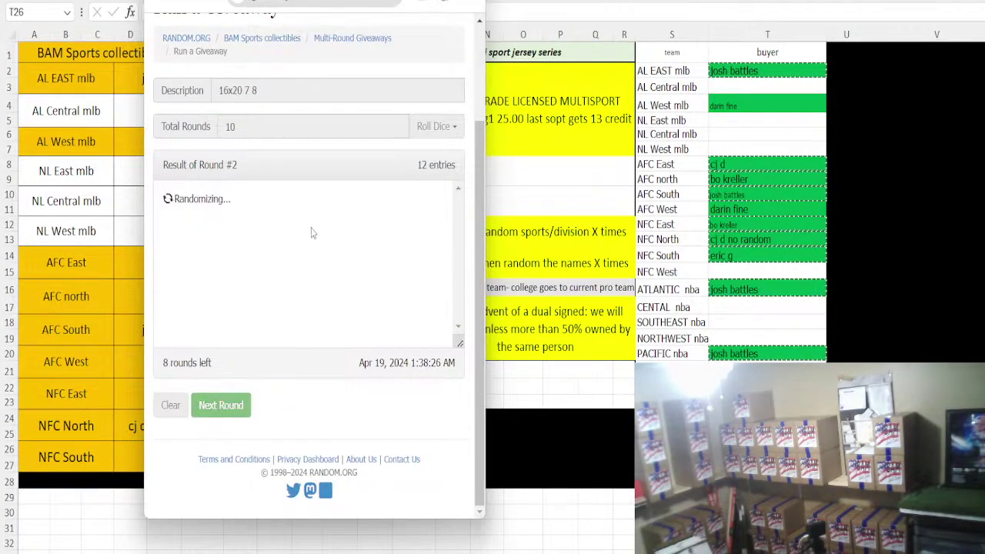
pyautogui.click(219, 405)
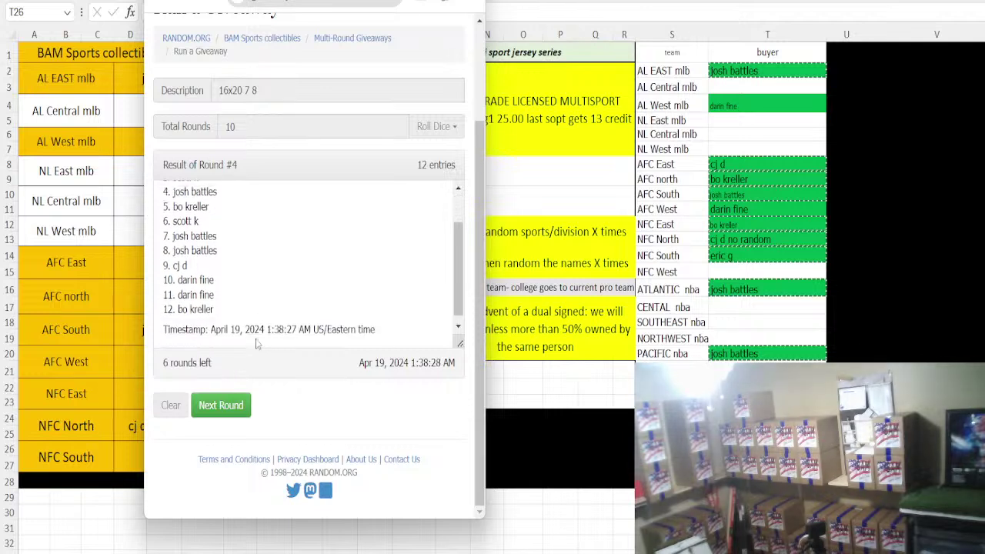
pyautogui.click(221, 405)
pyautogui.click(220, 414)
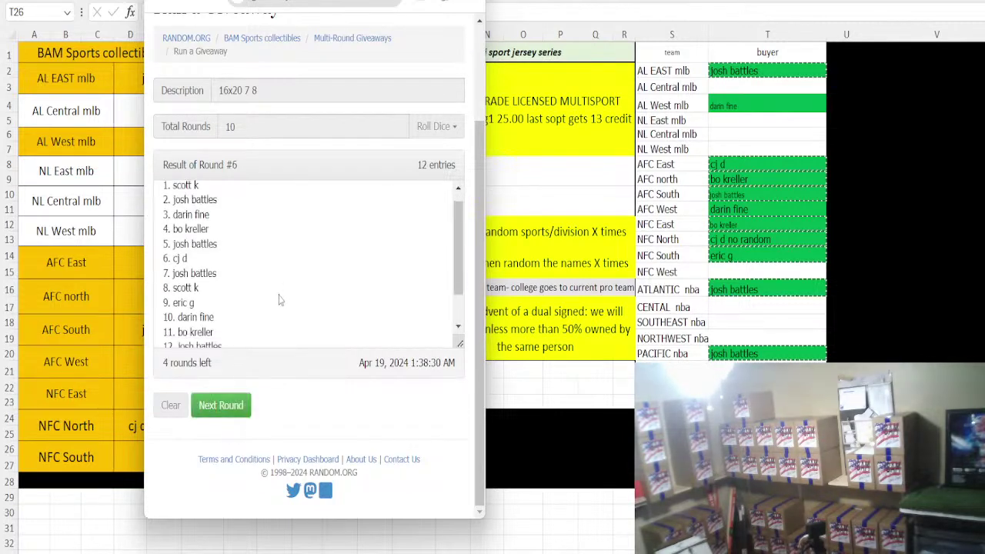
pyautogui.click(220, 404)
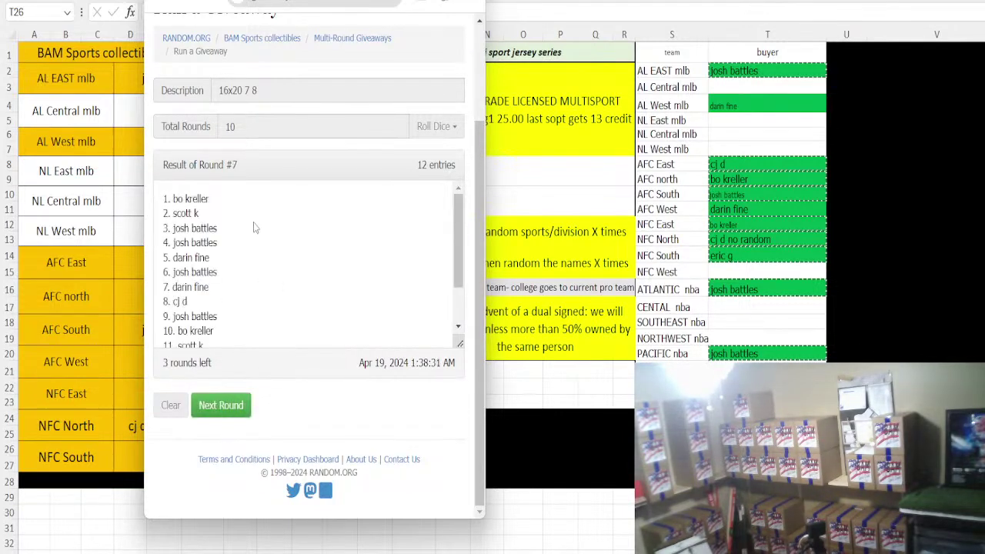
pyautogui.click(221, 405)
pyautogui.click(221, 406)
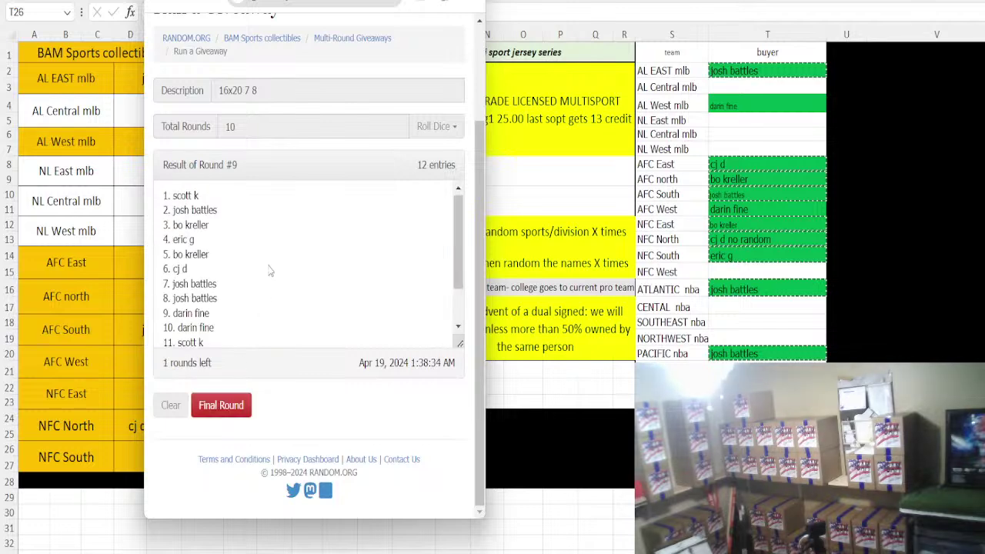
pyautogui.click(221, 405)
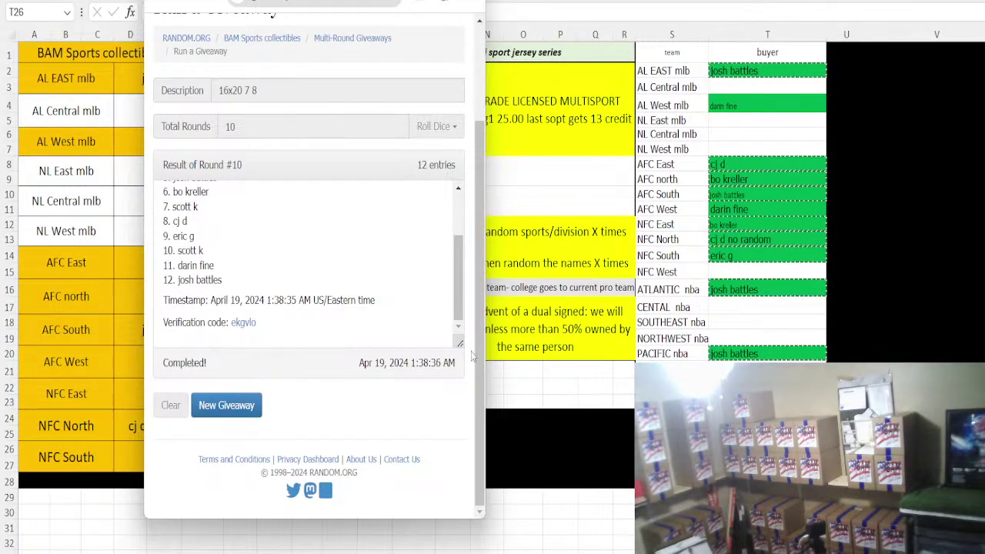
pyautogui.scroll(10, 345, 300)
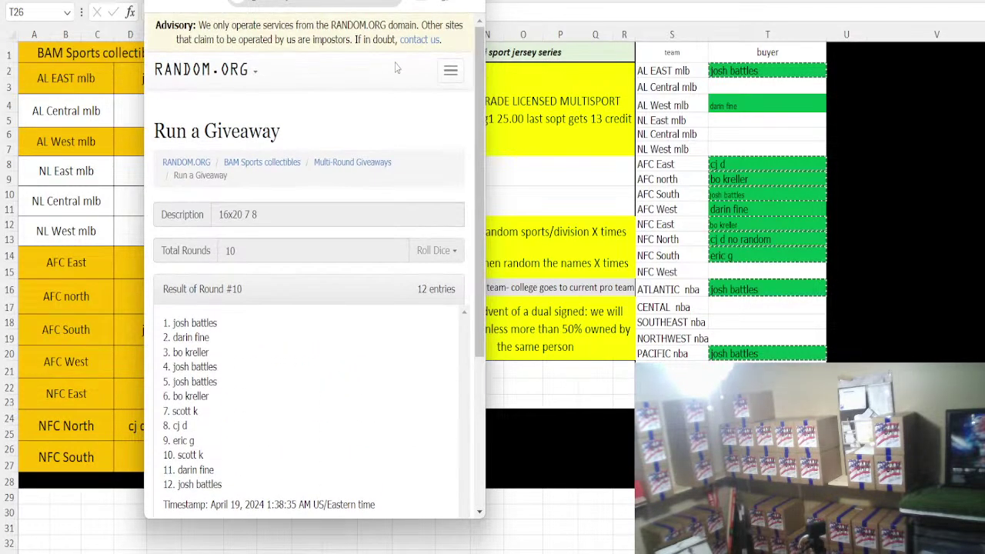
pyautogui.scroll(-2, 385, 181)
# Snap the browser right and Excel left, then copy result line 1.
pyautogui.moveTo(308, 1); pyautogui.dragTo(764, 8)
pyautogui.click(477, 186)
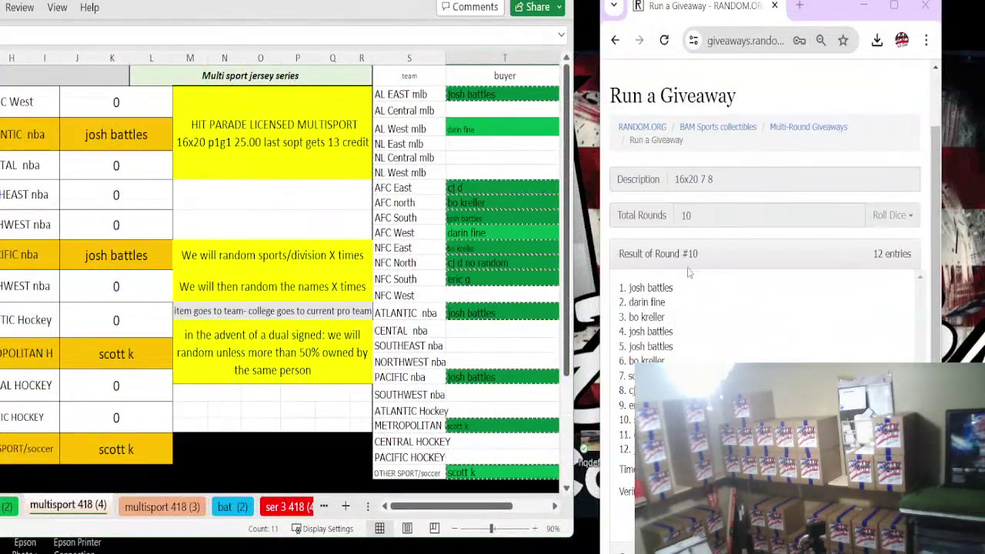
pyautogui.moveTo(623, 285); pyautogui.dragTo(668, 287)
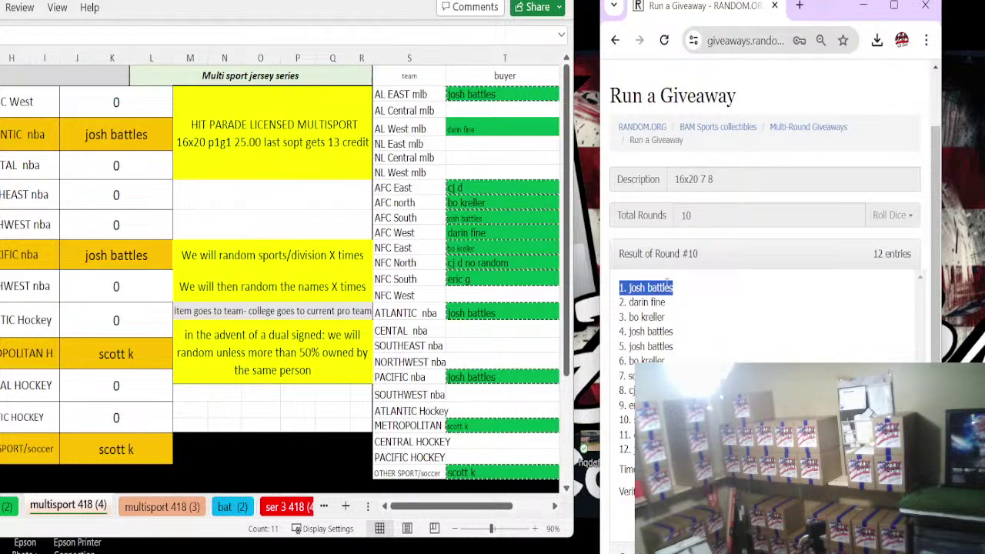
pyautogui.rightClick(667, 287)
pyautogui.click(686, 299)
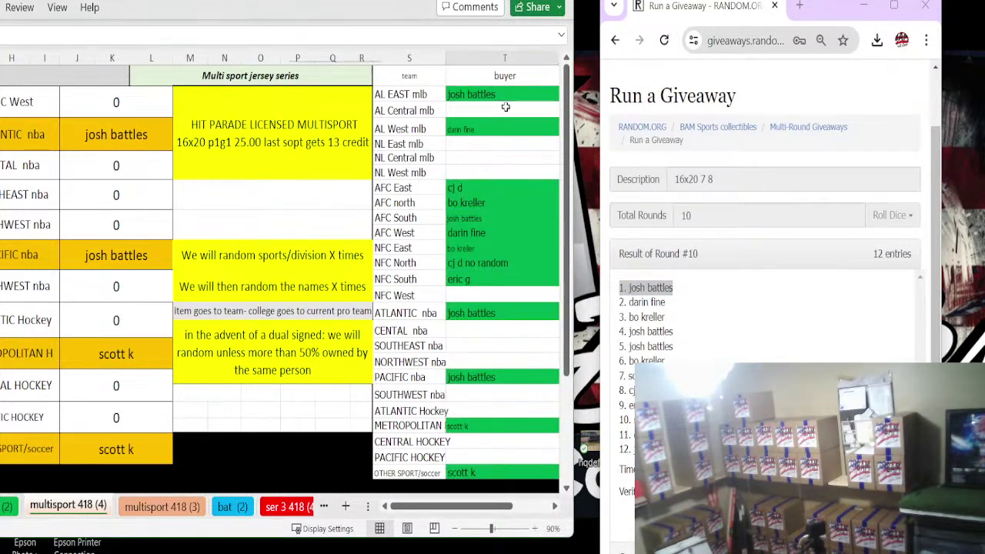
# Paste result 1 as AL Central mlb's buyer and place the narrowed sheet beside the browser.
pyautogui.rightClick(508, 112)
pyautogui.click(539, 138)
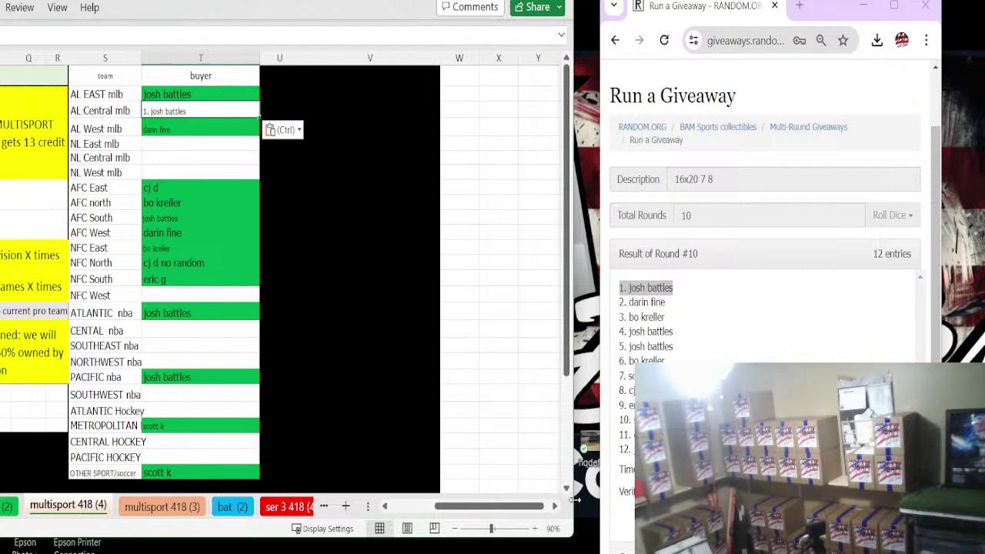
pyautogui.moveTo(573, 504); pyautogui.dragTo(324, 504)
pyautogui.moveTo(823, 9); pyautogui.dragTo(595, 4)
# Paste results 2–4 into the NL East through NL West buyer cells.
pyautogui.click(493, 371)
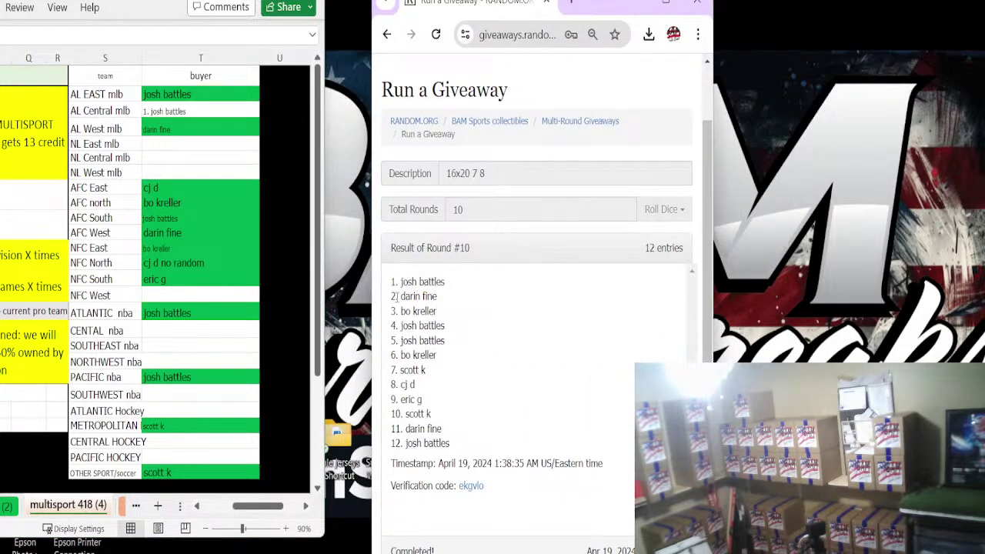
pyautogui.moveTo(391, 296); pyautogui.dragTo(484, 329)
pyautogui.rightClick(423, 311)
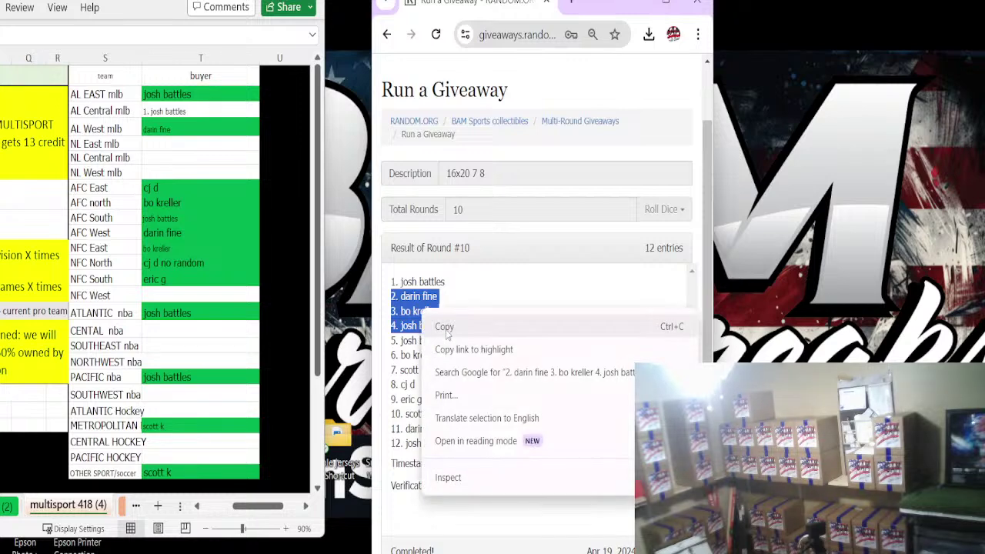
pyautogui.click(442, 327)
pyautogui.click(171, 111)
pyautogui.rightClick(164, 143)
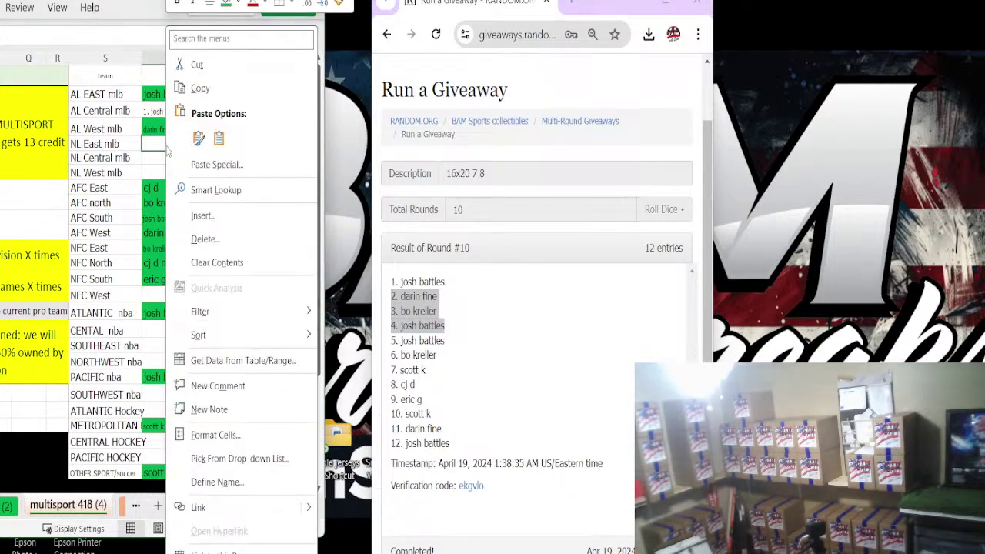
pyautogui.click(198, 133)
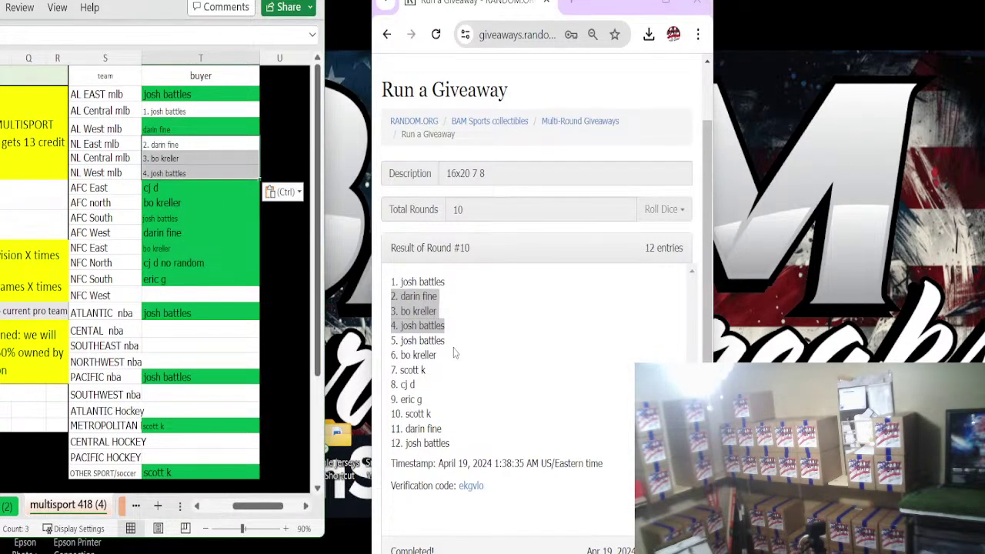
# Paste result 5 as the NFC West buyer.
pyautogui.moveTo(454, 347); pyautogui.dragTo(380, 350)
pyautogui.rightClick(418, 344)
pyautogui.click(437, 367)
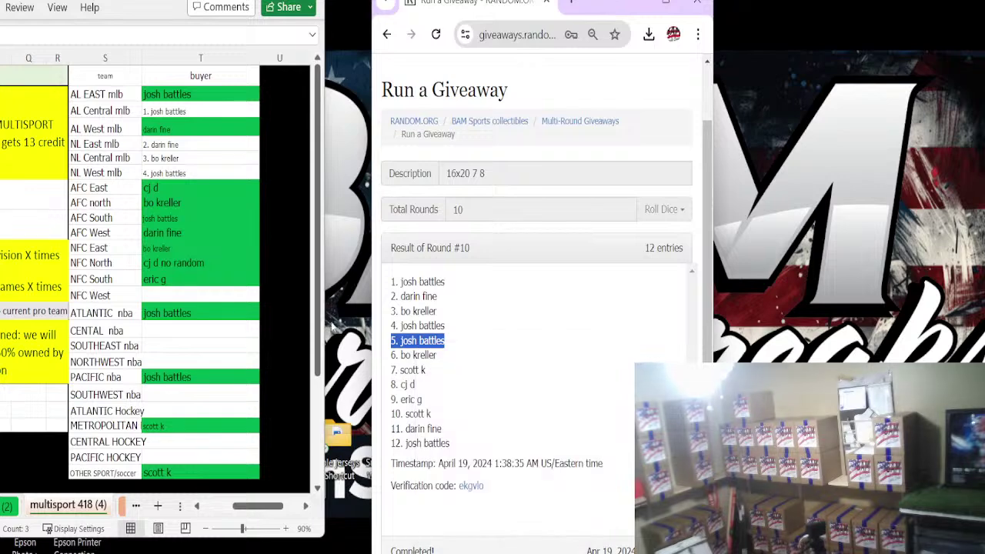
pyautogui.click(165, 296)
pyautogui.rightClick(191, 299)
pyautogui.click(223, 137)
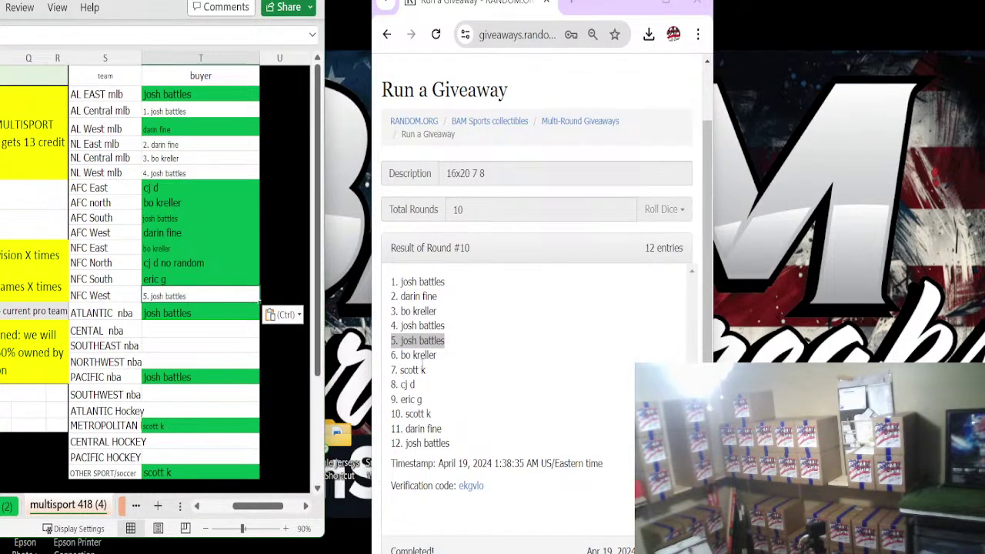
# Paste results 6–8 into the buyer cells beside CENTAL nba.
pyautogui.moveTo(389, 352); pyautogui.dragTo(448, 387)
pyautogui.rightClick(410, 370)
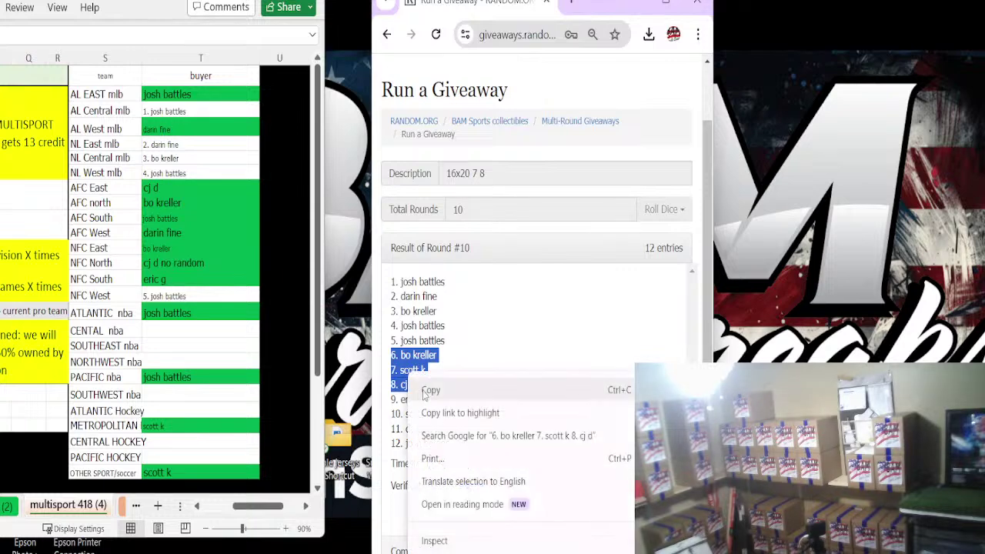
pyautogui.click(427, 392)
pyautogui.click(165, 313)
pyautogui.rightClick(160, 329)
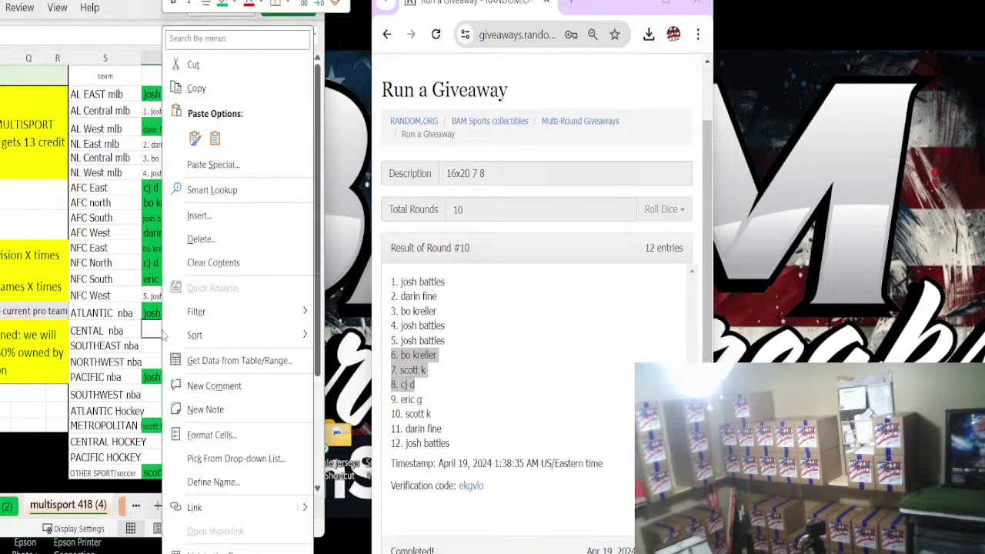
pyautogui.click(196, 138)
# Paste results 9 and 10 into the SOUTHWEST nba buyer cells.
pyautogui.scroll(-1, 541, 318)
pyautogui.scroll(-1, 541, 317)
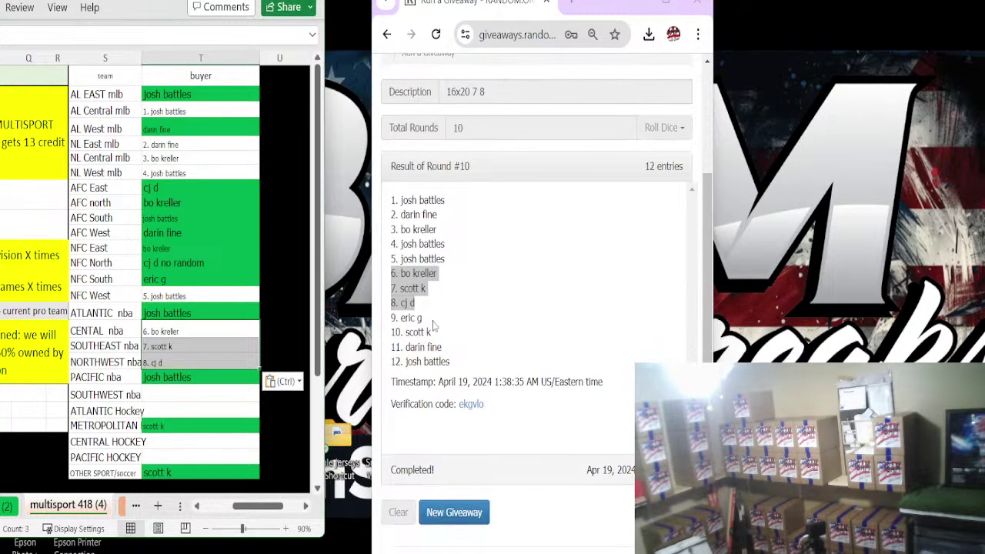
pyautogui.moveTo(391, 317); pyautogui.dragTo(429, 332)
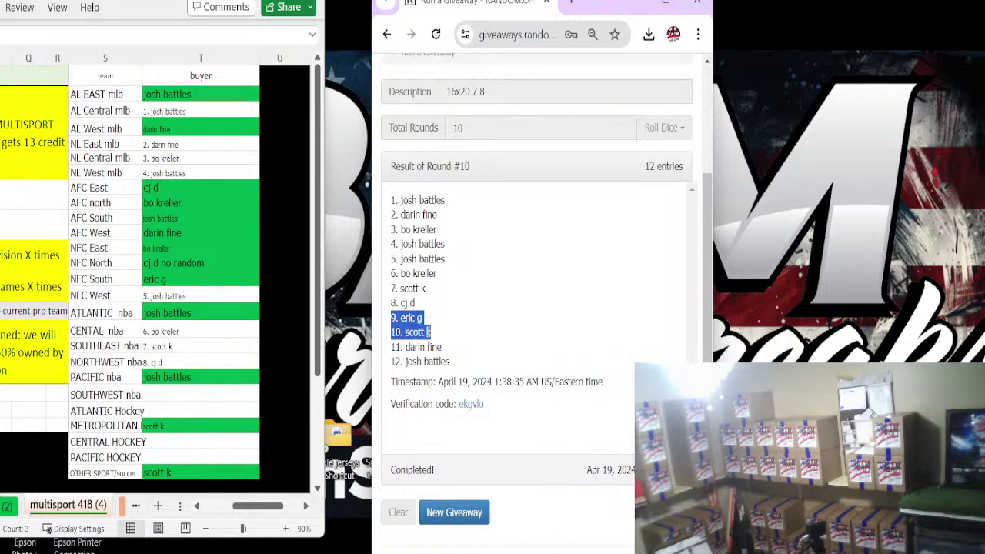
pyautogui.click(161, 393)
pyautogui.rightClick(162, 394)
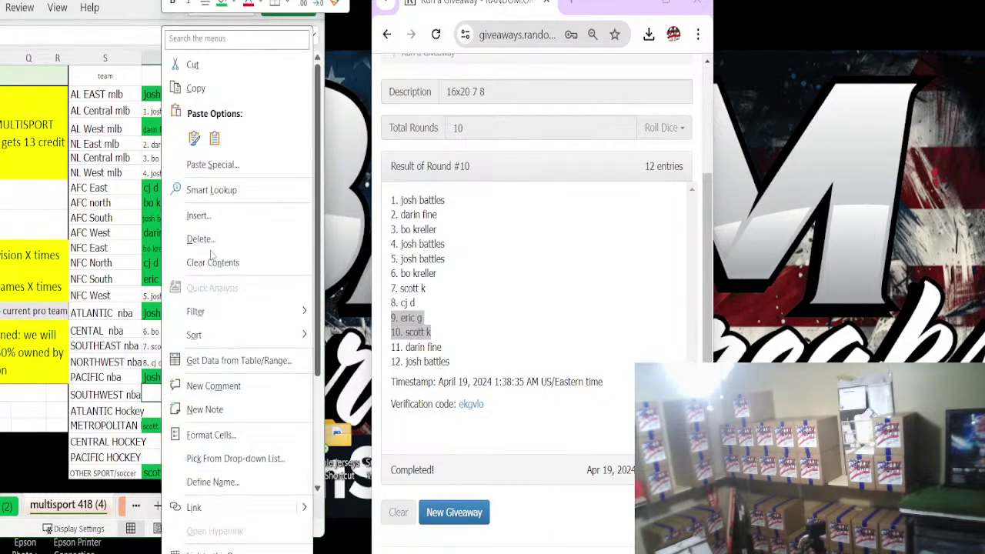
pyautogui.click(201, 143)
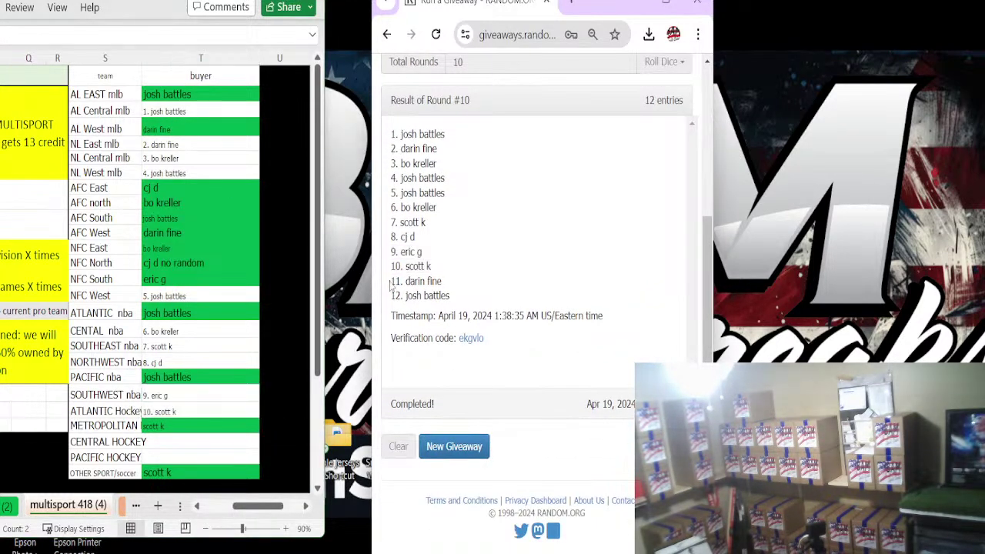
# Paste results 11 and 12 beside CENTRAL HOCKEY and move the results window aside.
pyautogui.moveTo(390, 281); pyautogui.dragTo(450, 298)
pyautogui.rightClick(419, 283)
pyautogui.click(446, 306)
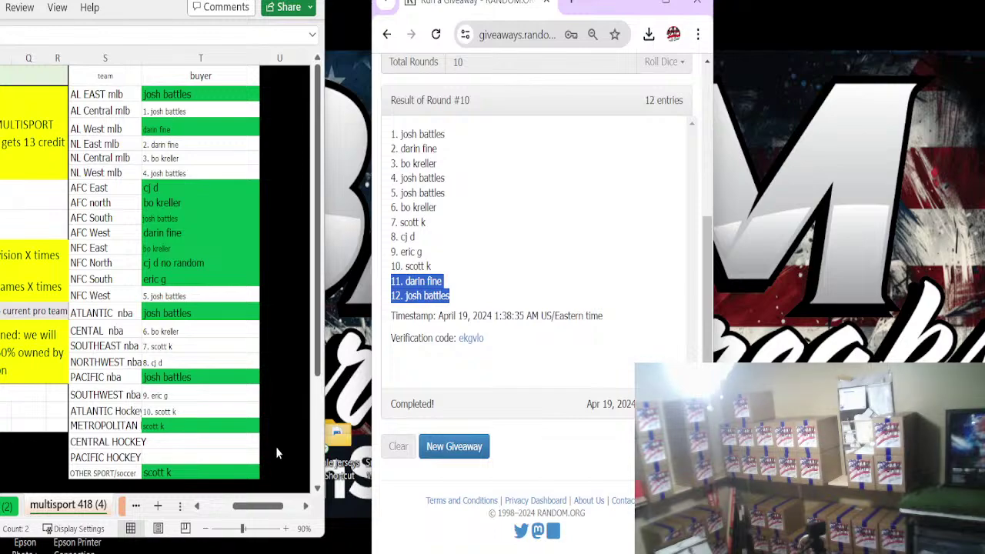
pyautogui.click(187, 444)
pyautogui.rightClick(187, 444)
pyautogui.click(197, 138)
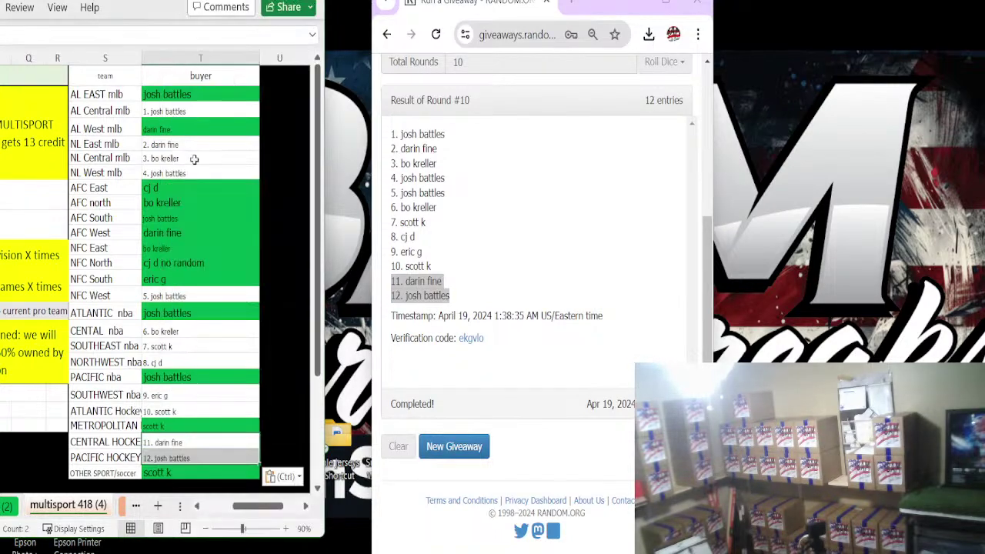
pyautogui.moveTo(526, 4); pyautogui.dragTo(0, 85)
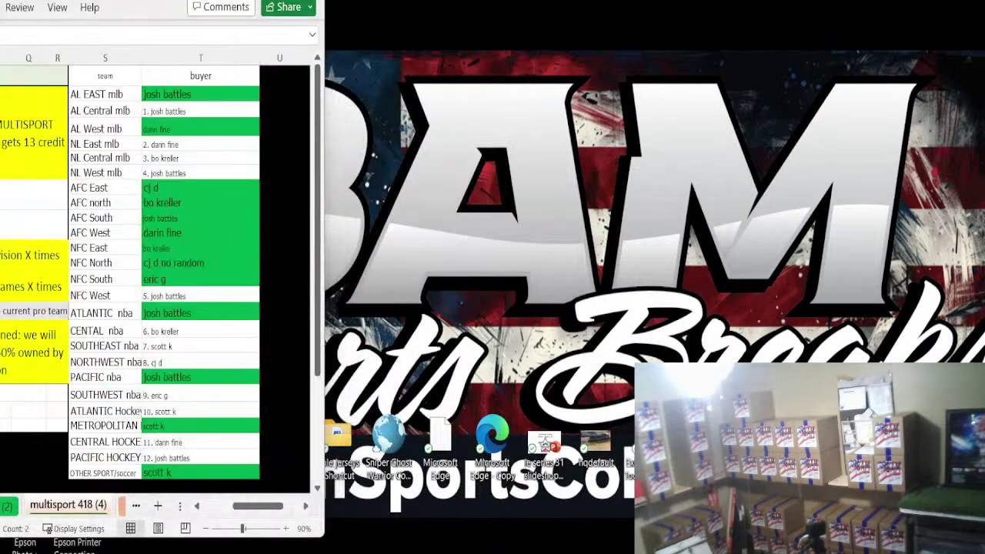
# Widen Excel, fill grid A2:L23 orange, and bring the RANDOM.ORG results back.
pyautogui.moveTo(8, 2); pyautogui.dragTo(377, 0)
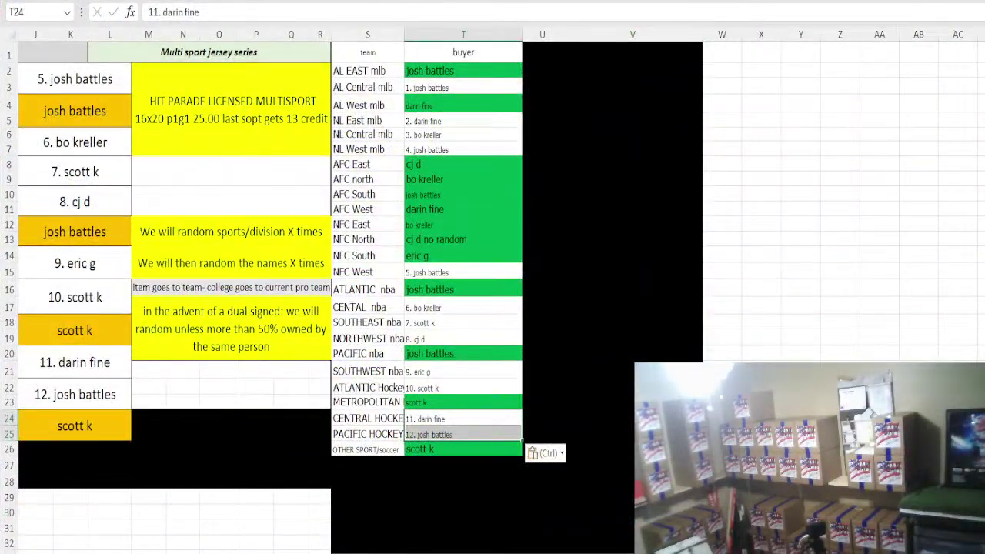
pyautogui.hscroll(-3, 492, 254)
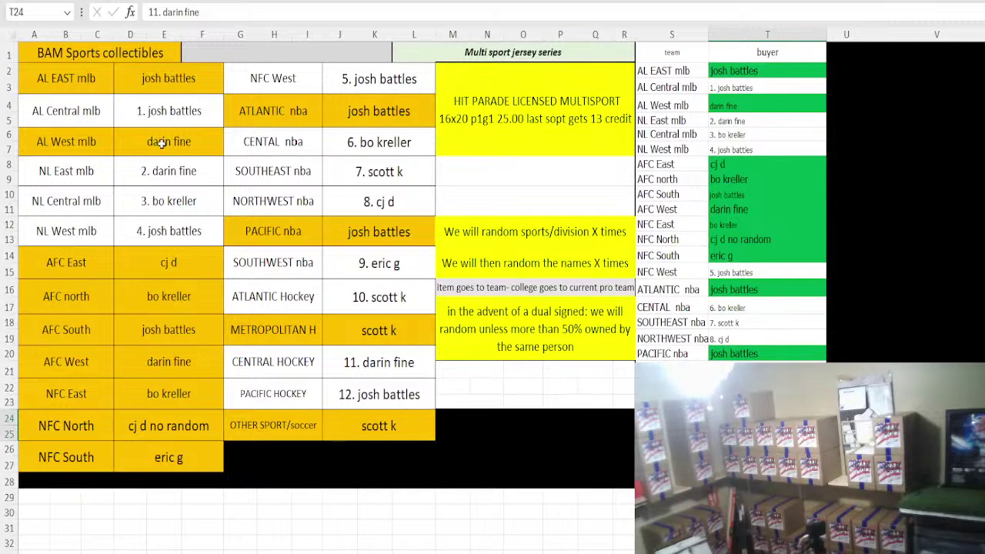
pyautogui.moveTo(58, 77); pyautogui.dragTo(345, 352)
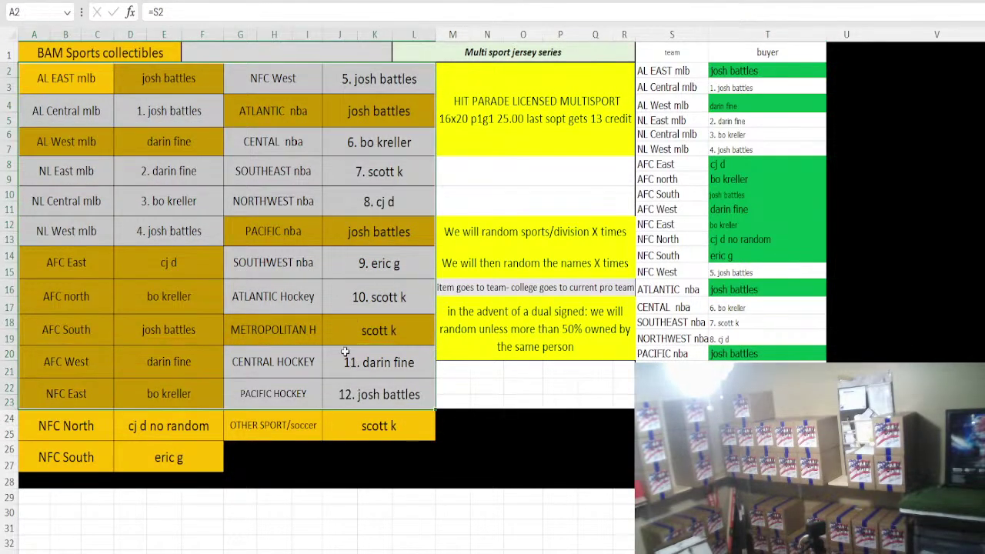
pyautogui.rightClick(344, 352)
pyautogui.click(416, 3)
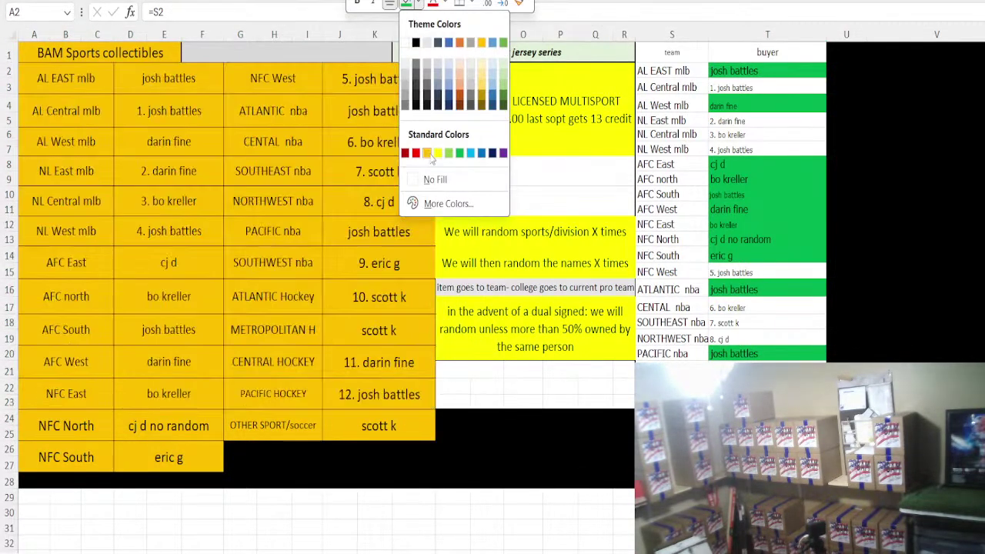
pyautogui.click(429, 153)
pyautogui.hotkey('alt', 'Tab')
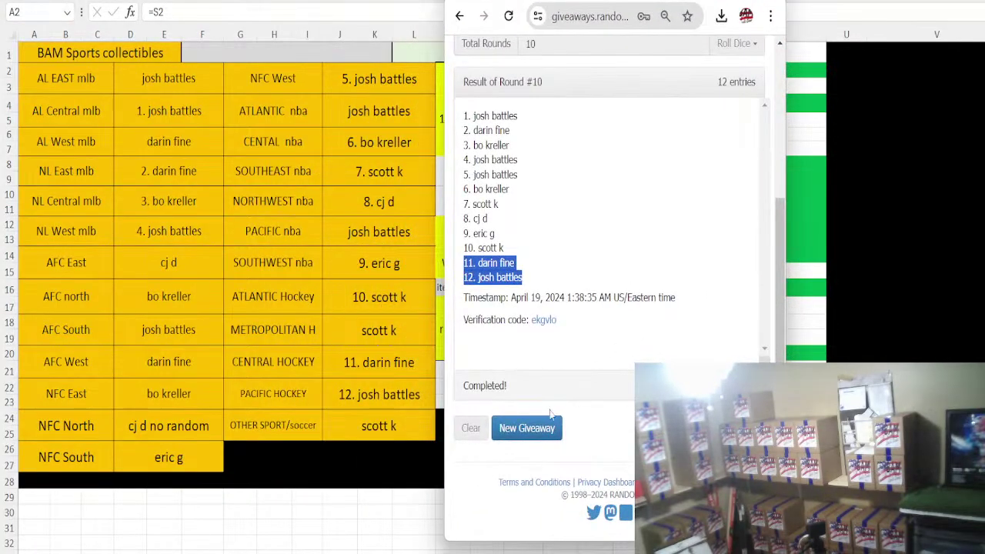
# Set up a new giveaway of lids 1, 3, 5, 8 titled '16x20 7 8' with 2d6 rounds.
pyautogui.click(548, 425)
pyautogui.click(724, 177)
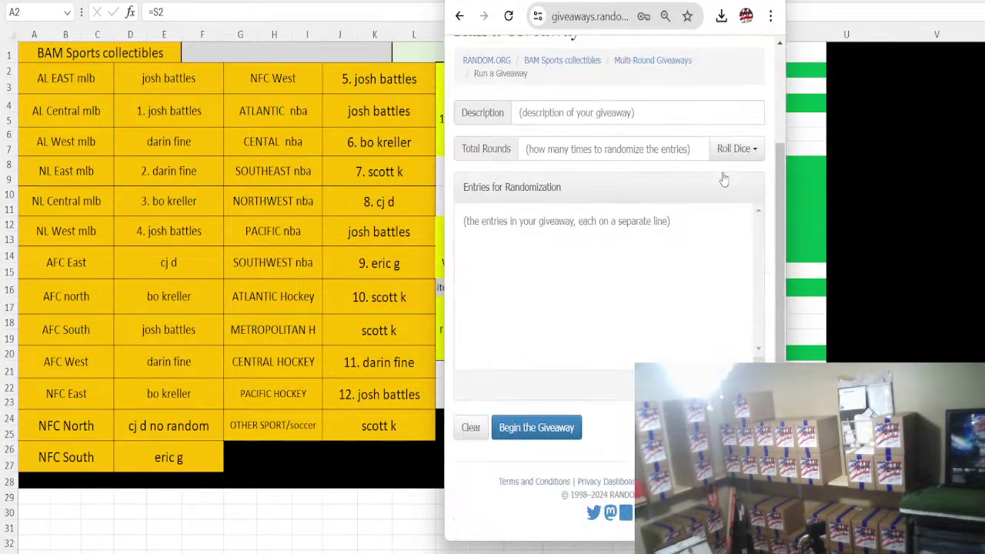
pyautogui.click(531, 239)
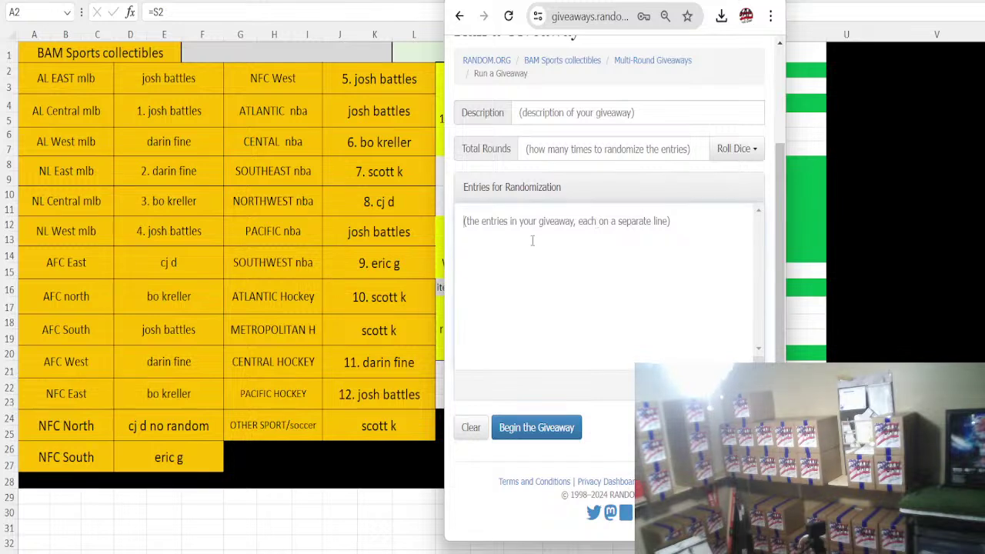
pyautogui.write('1')
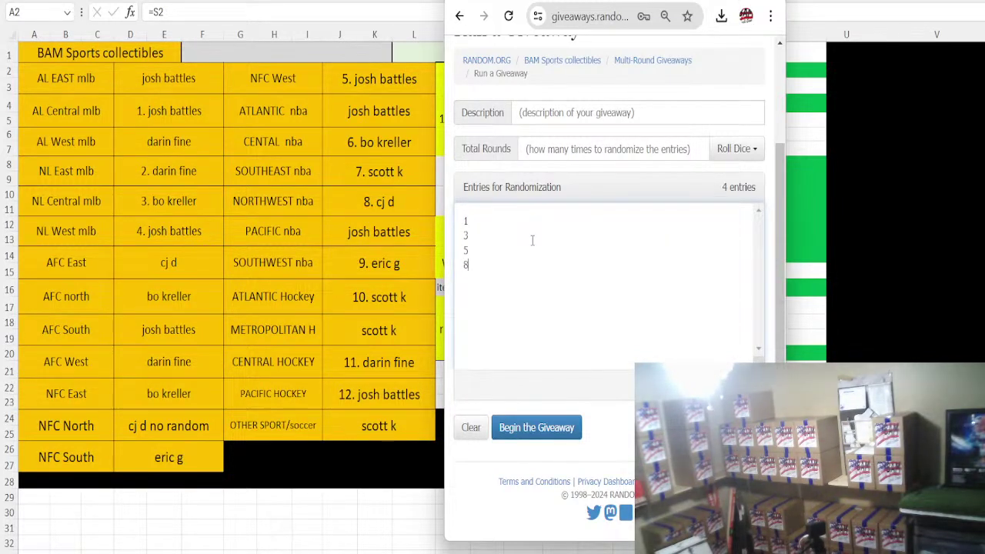
pyautogui.click(579, 112)
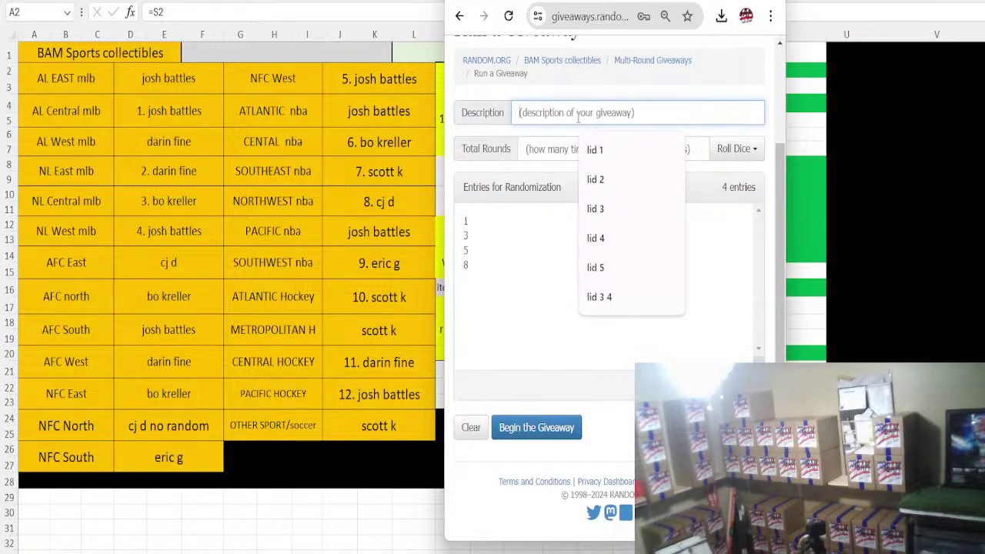
pyautogui.write('16x20')
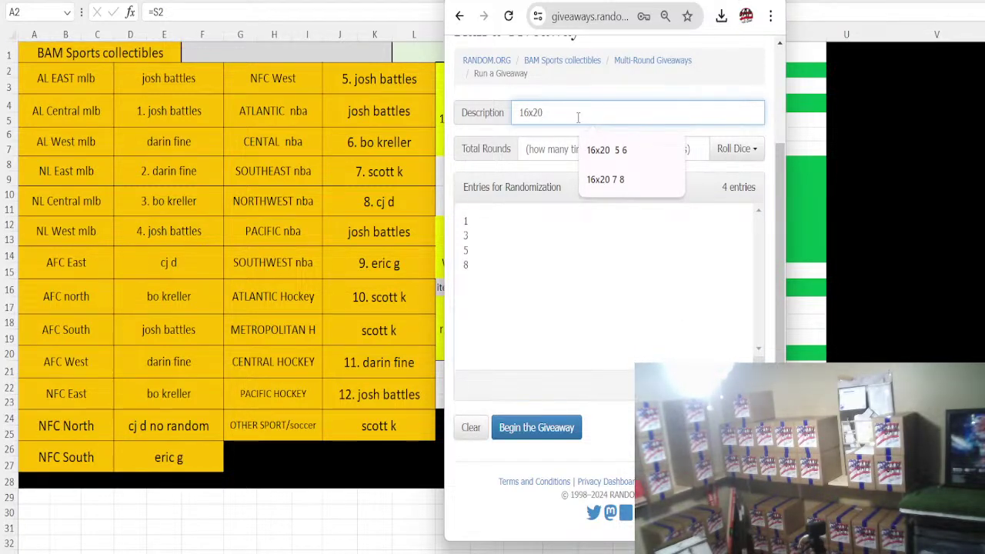
pyautogui.write(' 7 8')
pyautogui.click(735, 149)
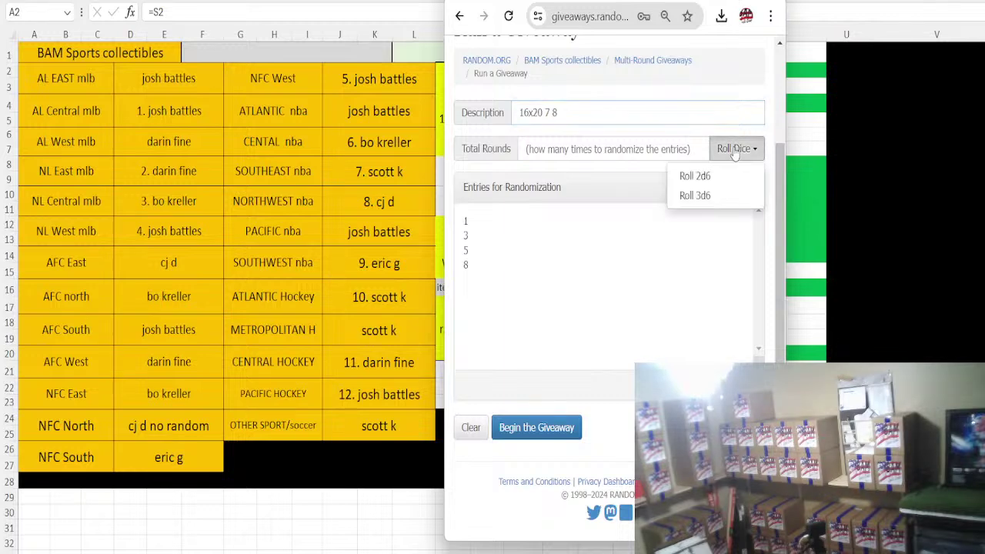
pyautogui.click(696, 173)
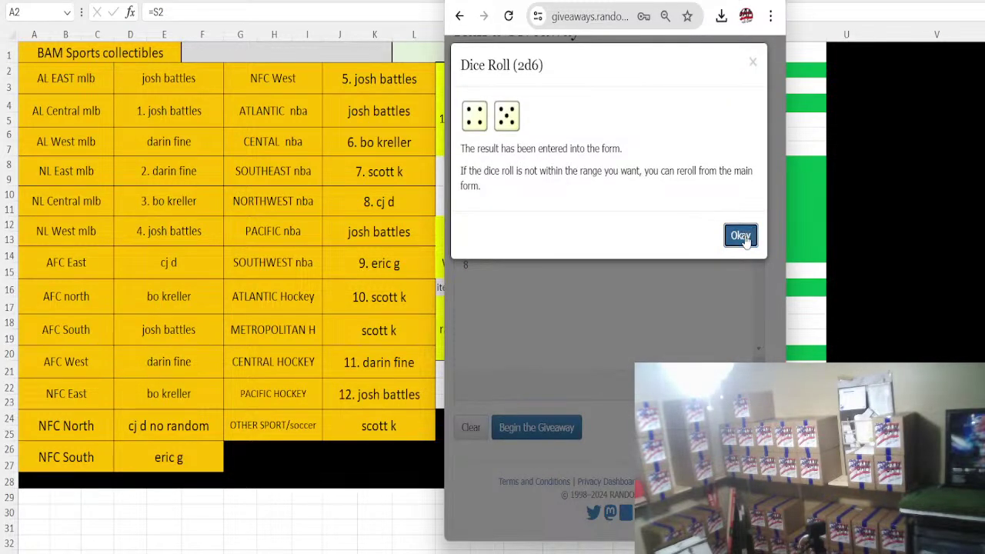
pyautogui.click(740, 235)
# Run the lid giveaway through all 9 rounds, ending 5, 8, 1, 3.
pyautogui.click(531, 439)
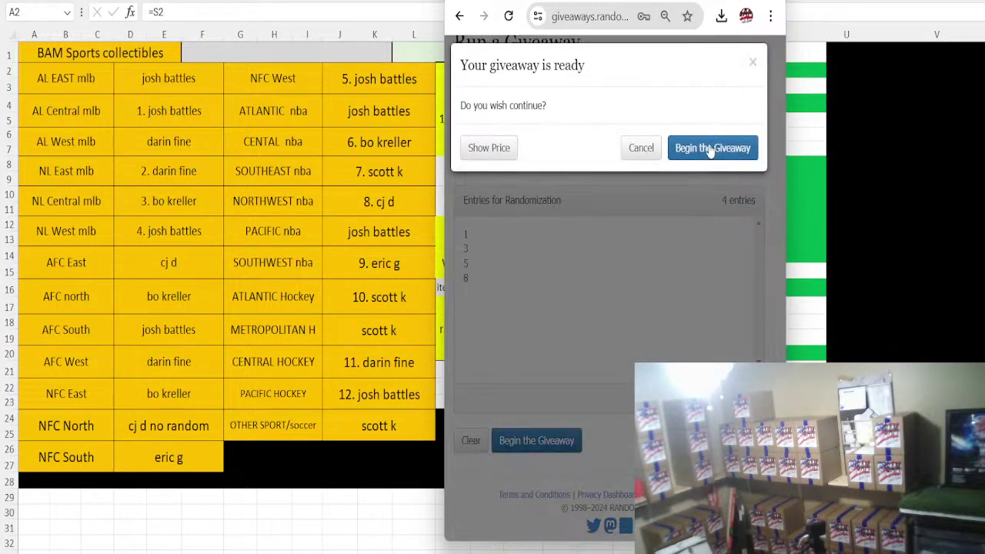
pyautogui.click(729, 143)
pyautogui.click(523, 431)
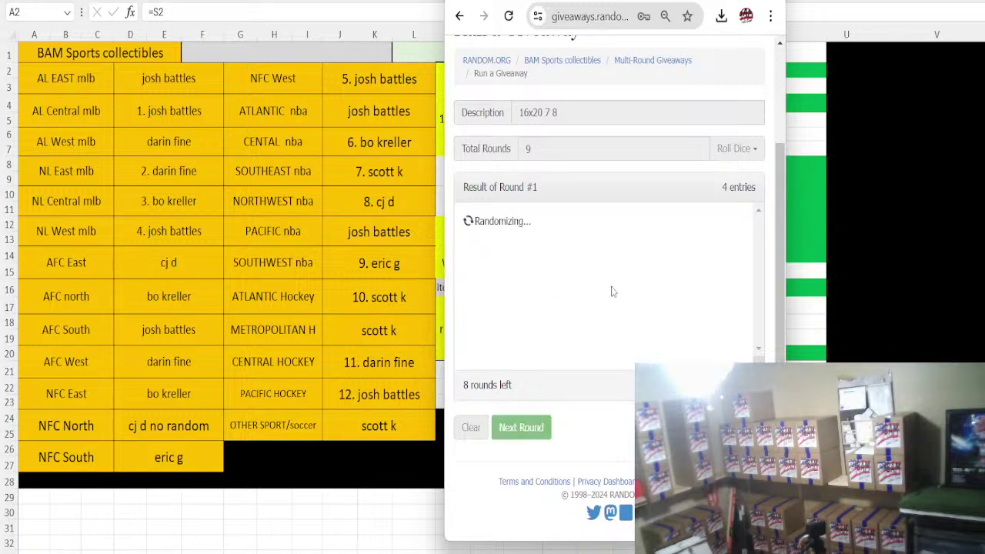
pyautogui.click(517, 428)
pyautogui.click(522, 428)
pyautogui.click(522, 427)
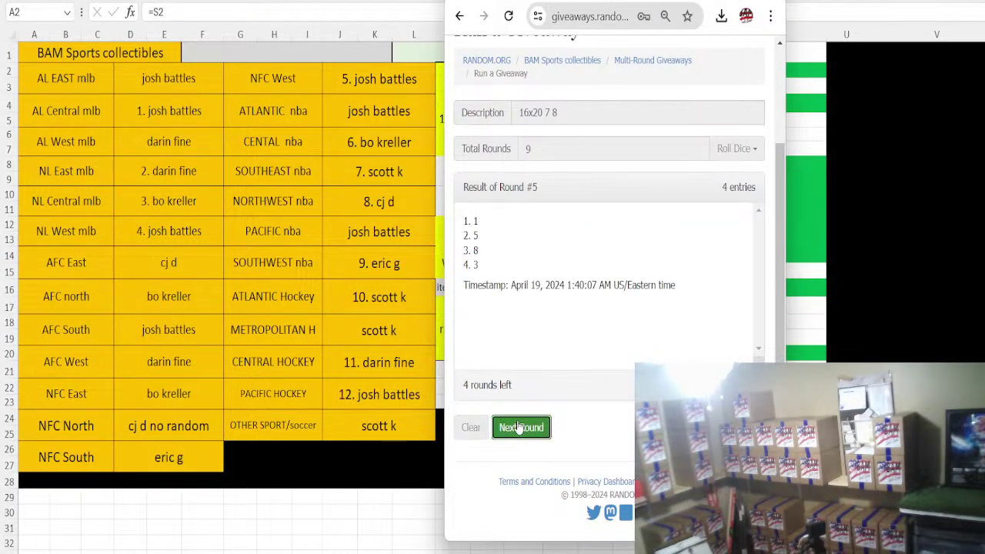
pyautogui.click(522, 427)
pyautogui.click(522, 428)
pyautogui.press('Return')
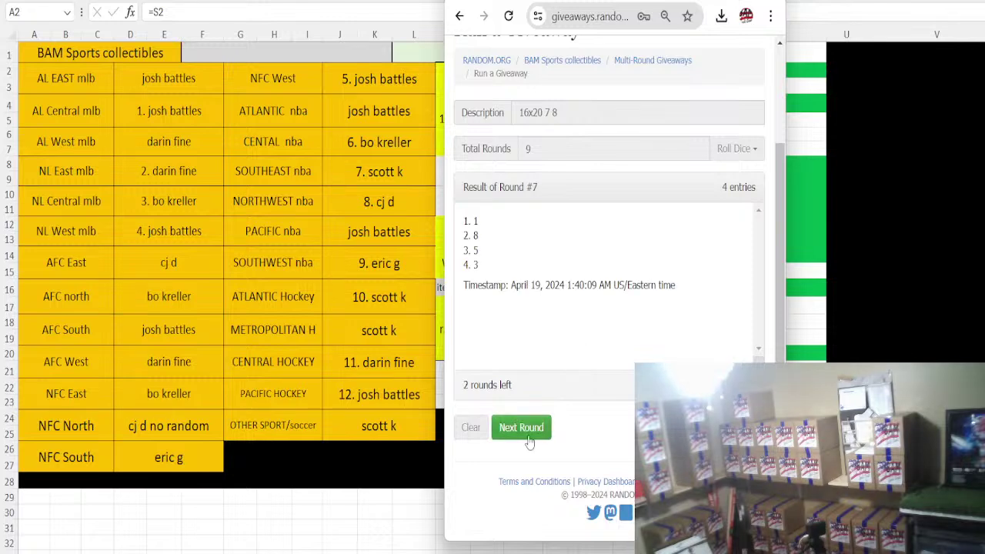
pyautogui.press('Return')
pyautogui.press('Return')
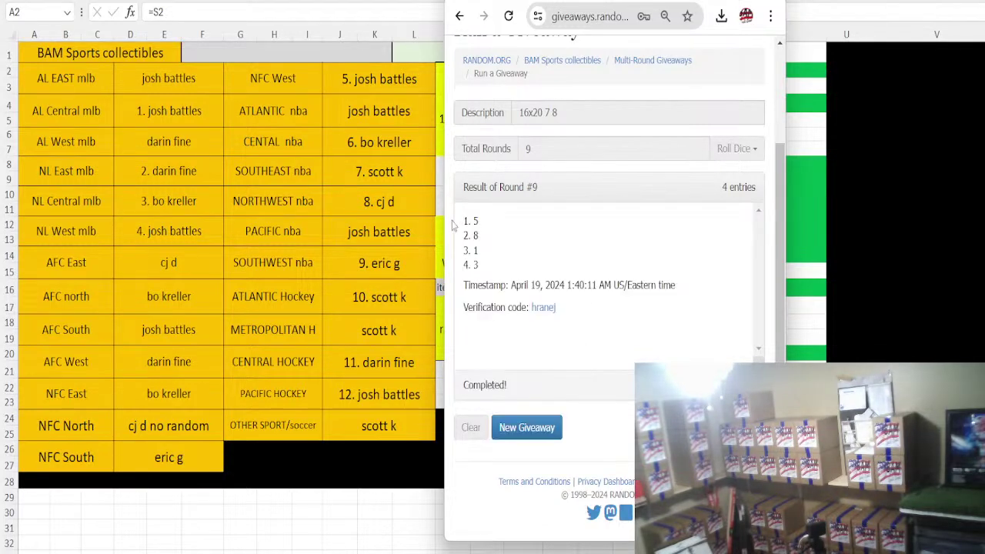
# Note the top lids in Excel as '5-' in M8 and '8-' in M10.
pyautogui.hotkey('alt', 'Tab')
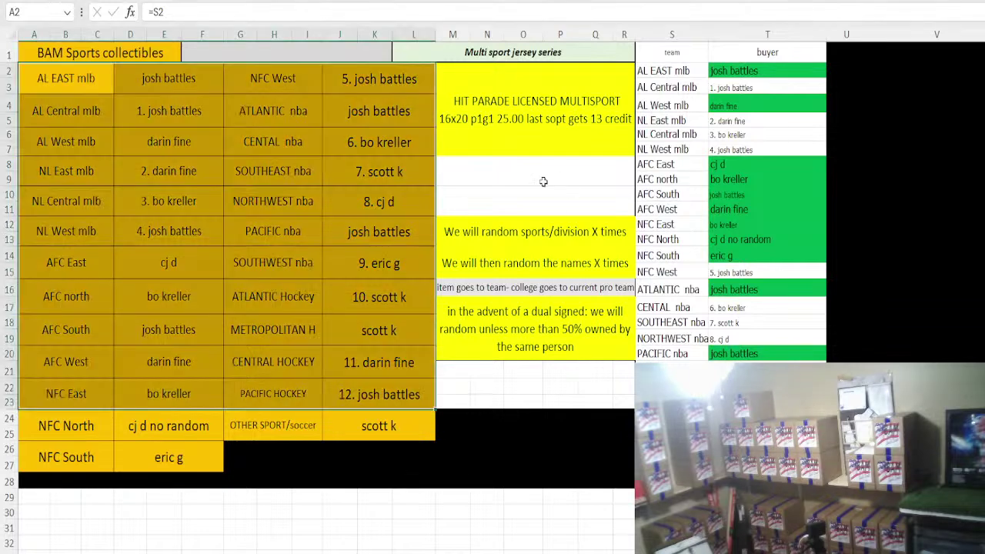
pyautogui.click(531, 184)
pyautogui.press('Return')
pyautogui.write('8-')
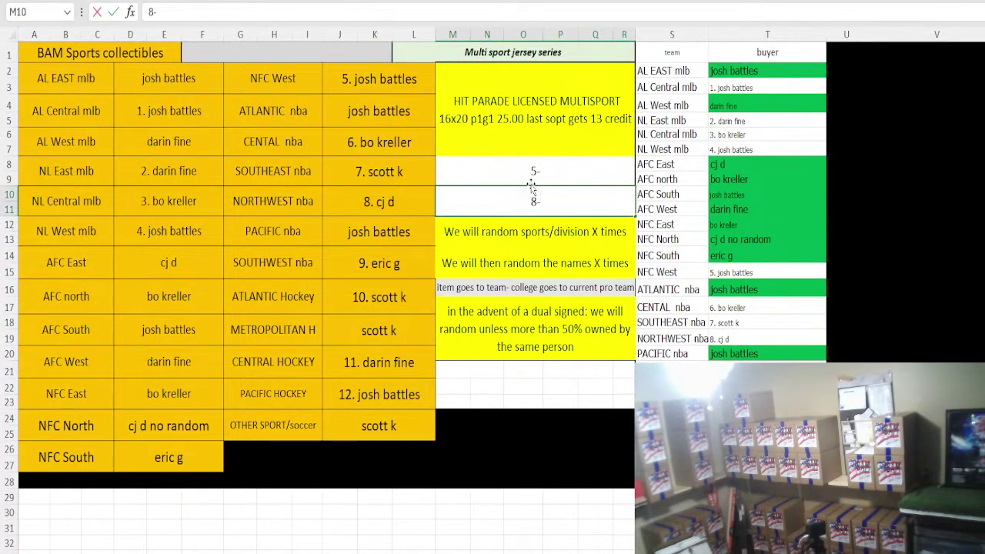
pyautogui.press('Return')
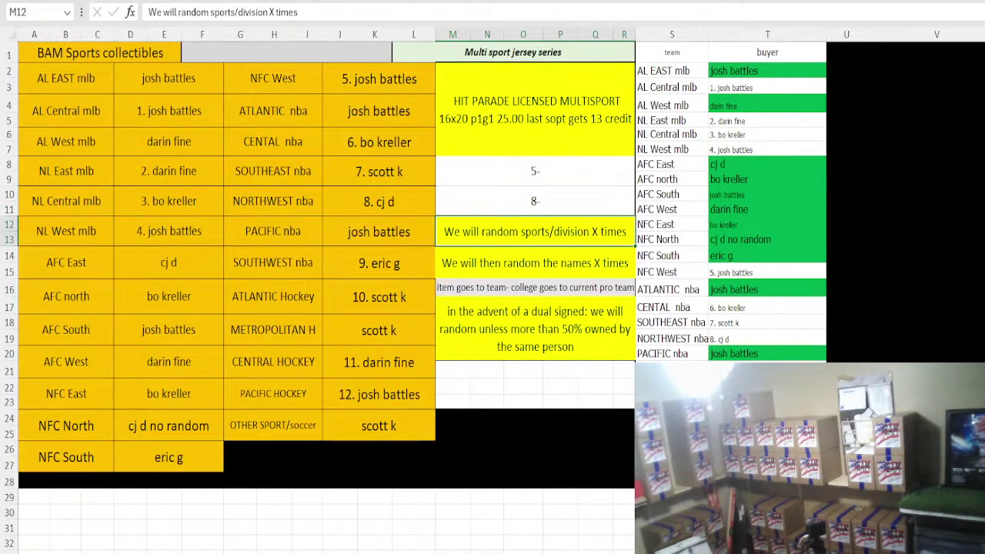